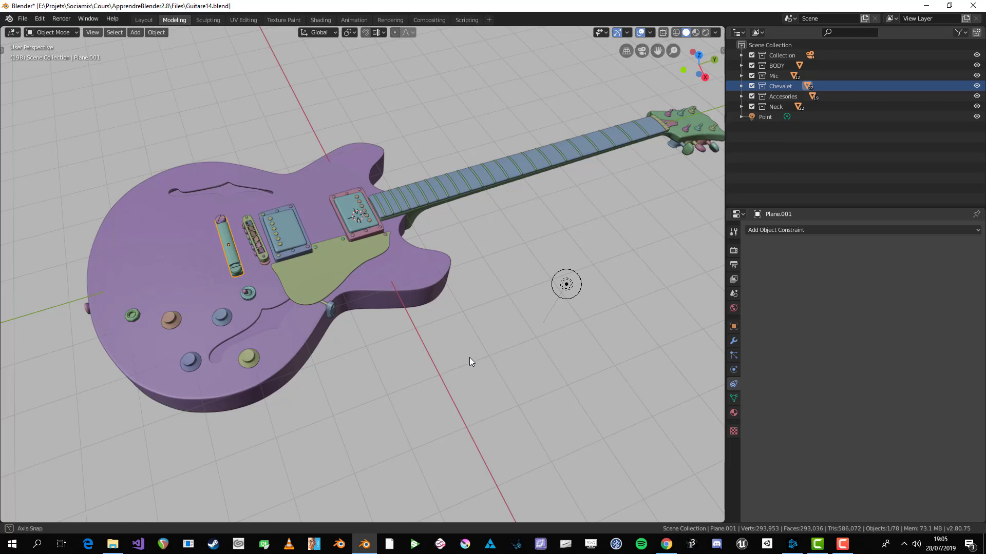
# - Examine the whole guitar in perspective and from the top view, from the body up to the headstock
pyautogui.moveTo(478, 329); pyautogui.dragTo(579, 244, button='middle')
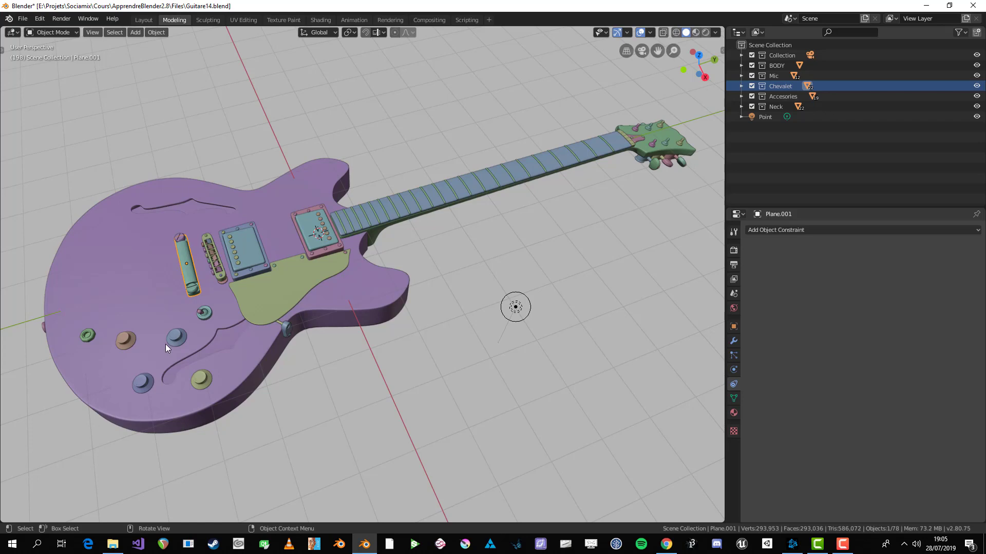
pyautogui.moveTo(355, 331); pyautogui.dragTo(359, 368, button='middle')
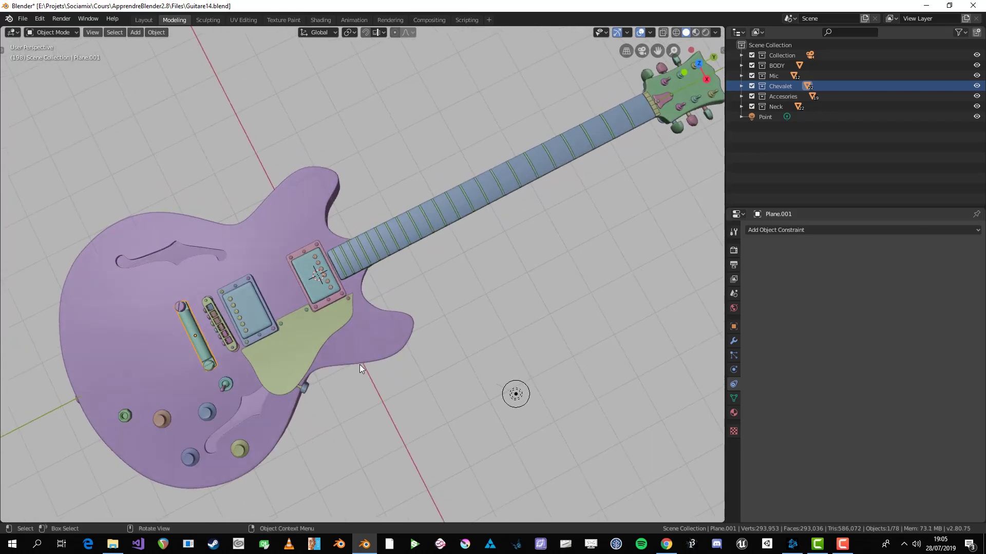
pyautogui.scroll(-1, 387, 378)
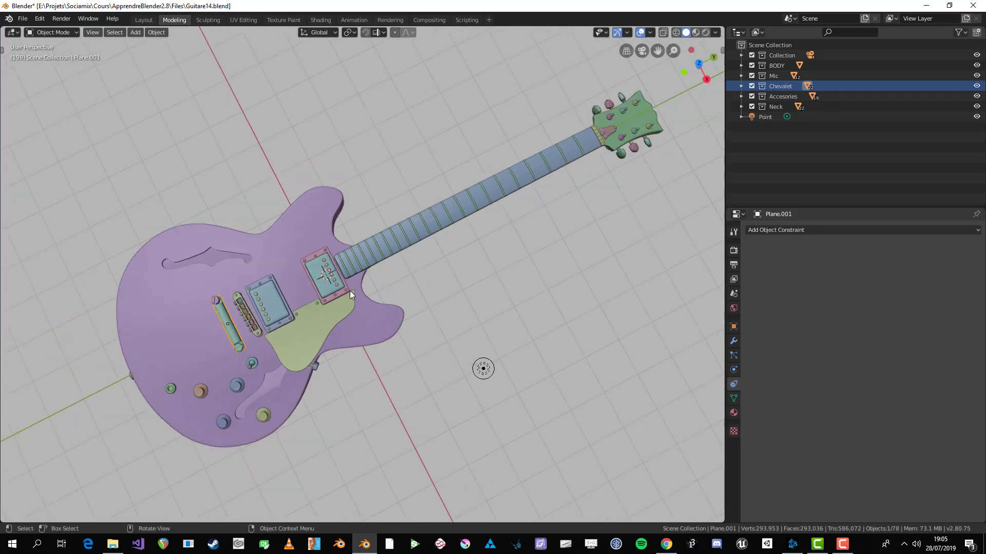
pyautogui.moveTo(331, 398); pyautogui.dragTo(438, 359, button='middle')
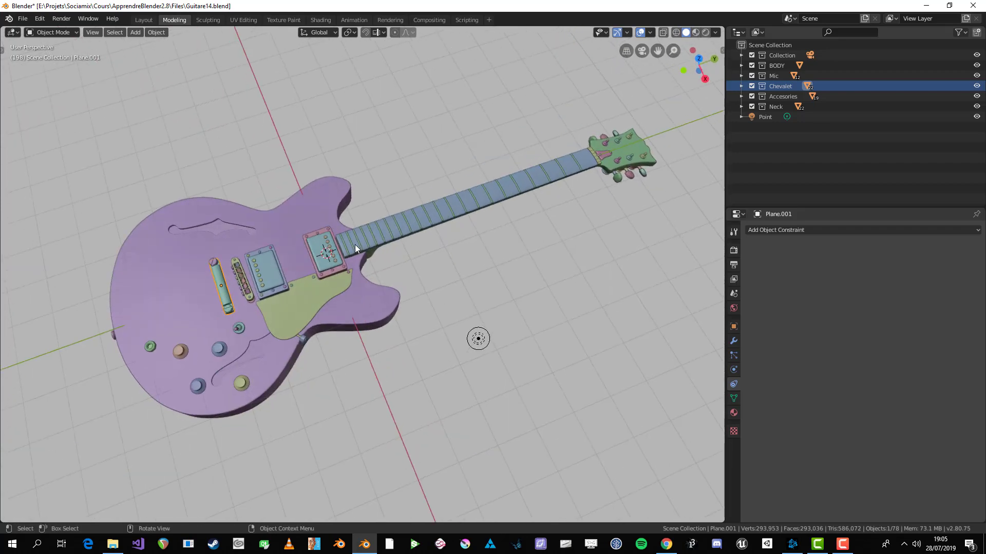
pyautogui.press('KP_7')
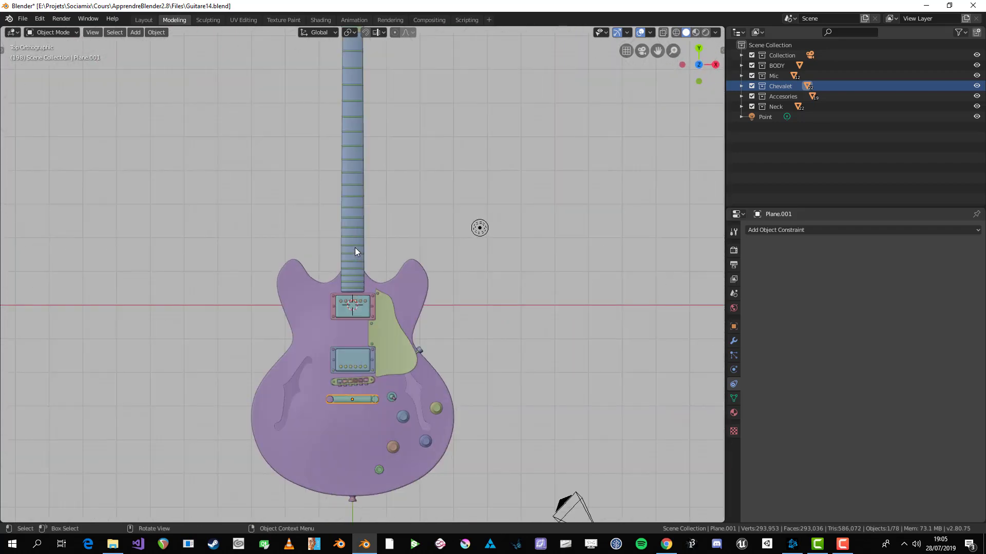
pyautogui.scroll(1, 386, 273)
pyautogui.scroll(-2, 386, 277)
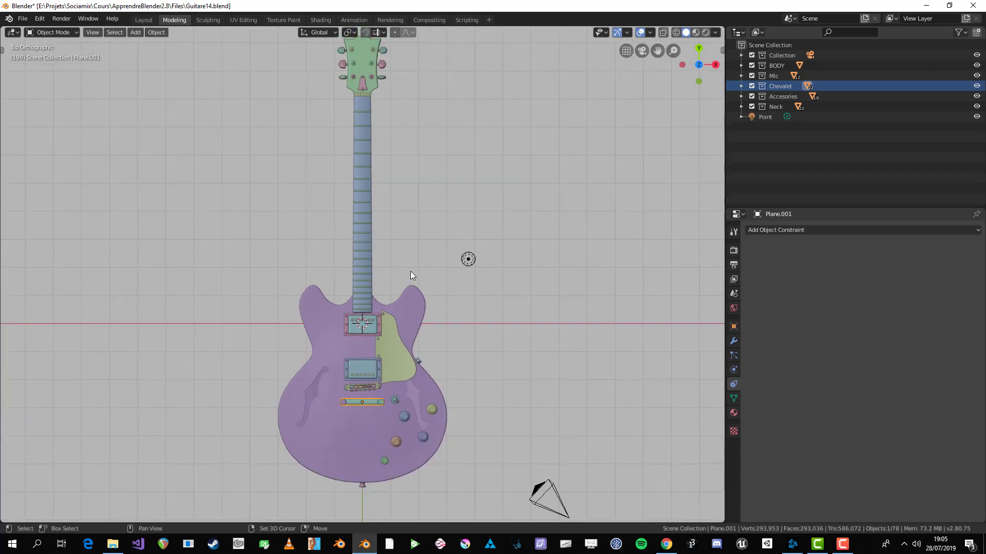
pyautogui.scroll(1, 414, 280)
pyautogui.scroll(1, 429, 308)
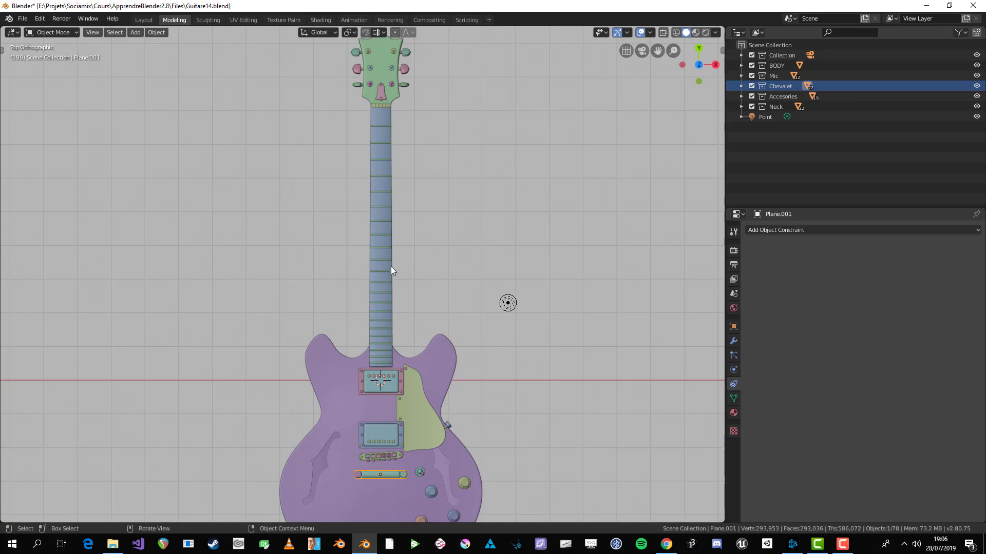
pyautogui.scroll(1, 364, 267)
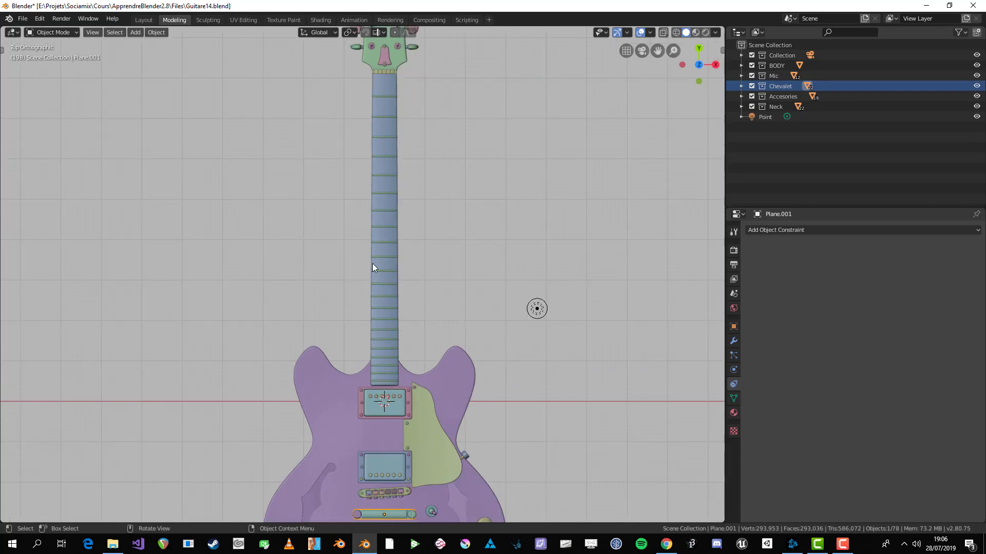
pyautogui.keyDown('shift'); pyautogui.moveTo(372, 263); pyautogui.dragTo(374, 303, button='middle'); pyautogui.keyUp('shift')
pyautogui.keyDown('shift'); pyautogui.moveTo(383, 141); pyautogui.dragTo(355, 272, button='middle'); pyautogui.keyUp('shift')
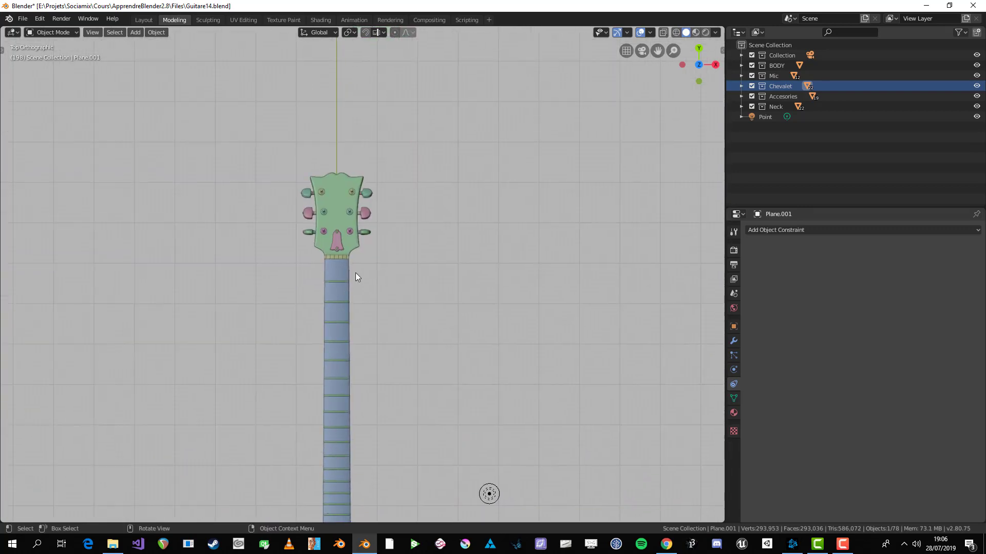
# - Box-select the headstock, bell-shaped cover, nut and fretboard parts together with the frets, and try moving them
pyautogui.scroll(4, 351, 254)
pyautogui.moveTo(309, 202); pyautogui.dragTo(325, 258)
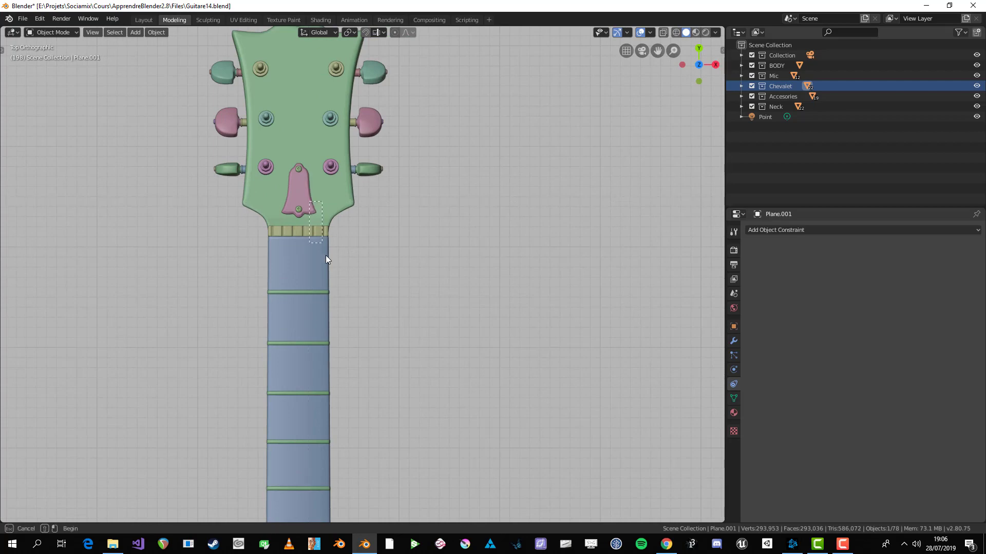
pyautogui.moveTo(354, 377); pyautogui.dragTo(355, 393)
pyautogui.scroll(-3, 352, 358)
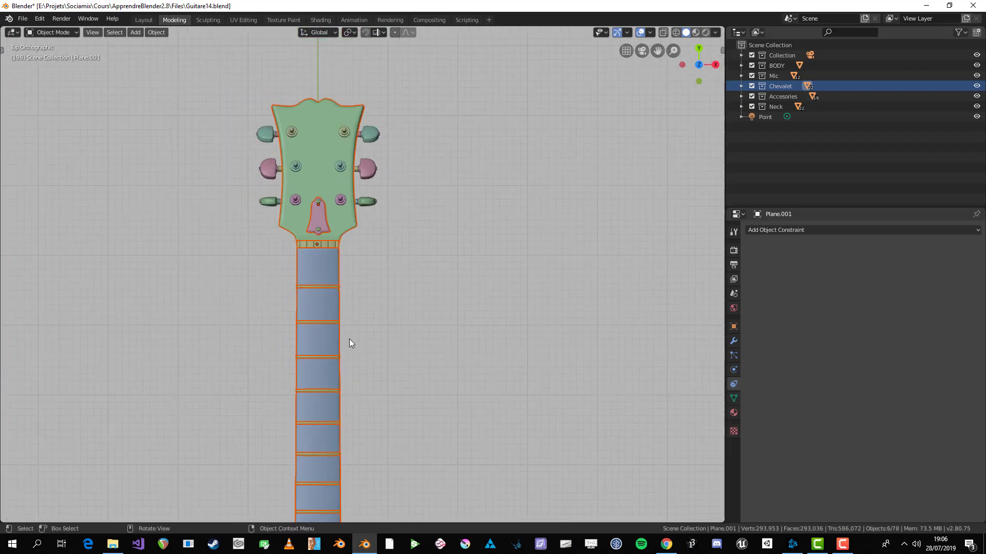
pyautogui.scroll(3, 347, 324)
pyautogui.press('g')
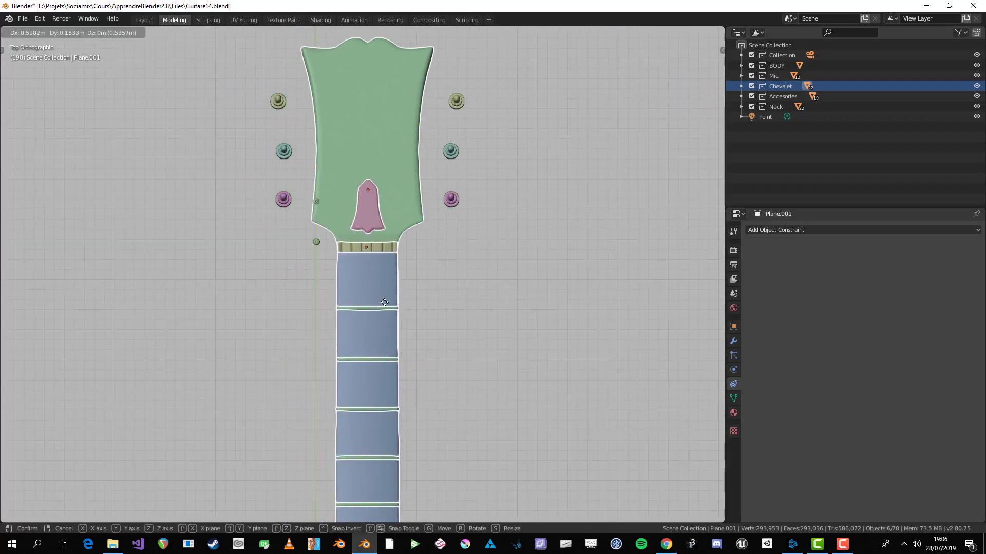
pyautogui.click(333, 276)
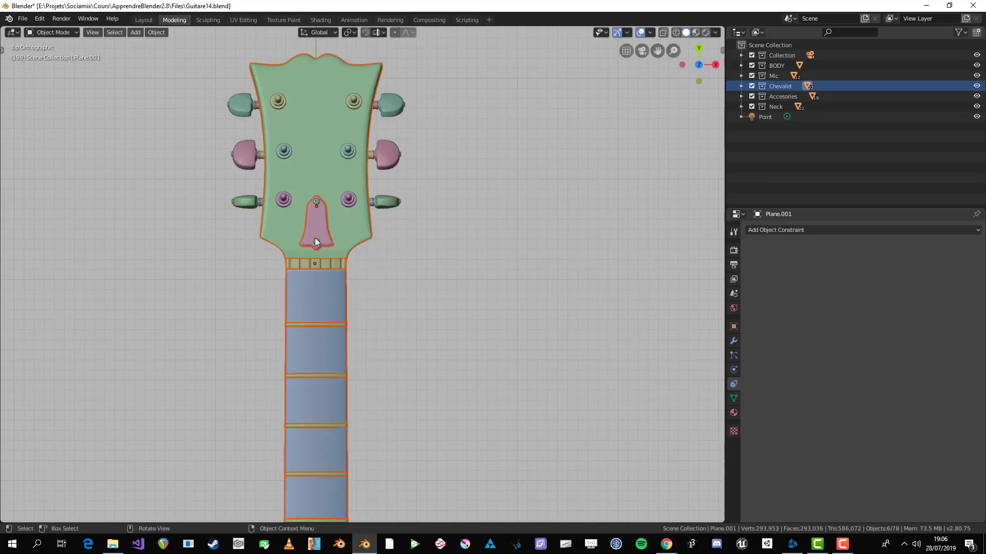
# - Enter Edit Mode on the selected neck parts and select all of their geometry
pyautogui.scroll(-5, 325, 260)
pyautogui.press('Tab')
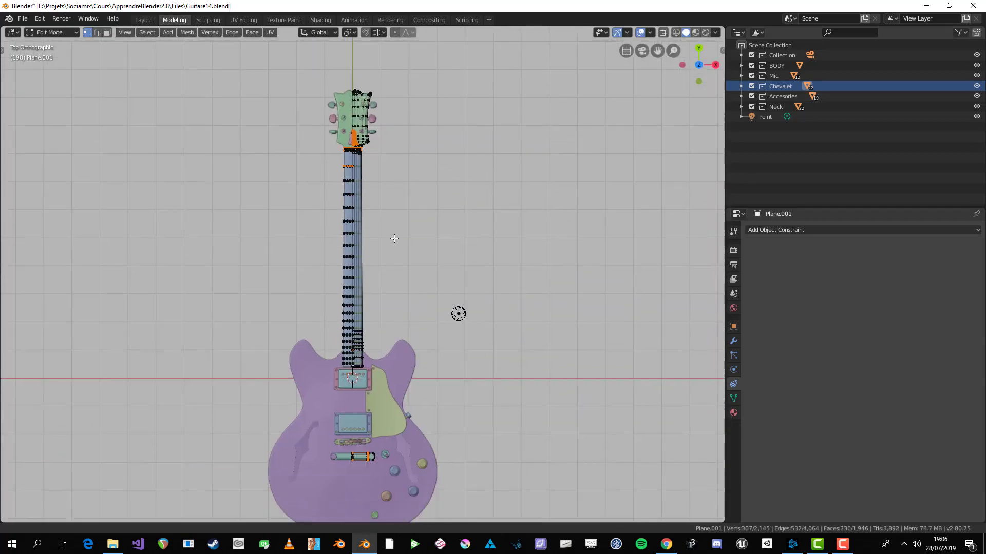
pyautogui.scroll(2, 391, 247)
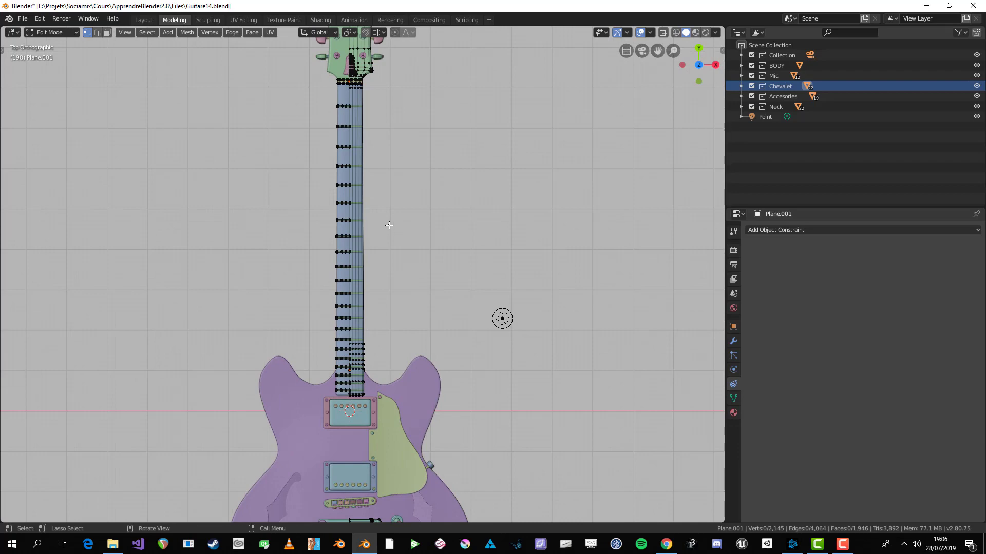
pyautogui.keyDown('shift'); pyautogui.moveTo(356, 102); pyautogui.dragTo(346, 178, button='middle'); pyautogui.keyUp('shift')
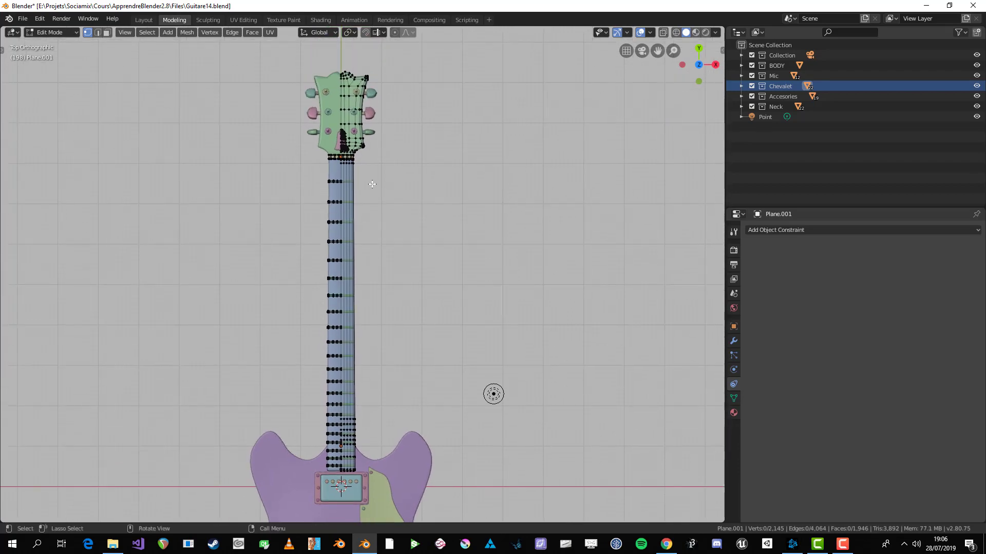
pyautogui.press('a')
pyautogui.scroll(2, 380, 154)
pyautogui.keyDown('shift'); pyautogui.moveTo(383, 147); pyautogui.dragTo(392, 350, button='middle'); pyautogui.keyUp('shift')
pyautogui.scroll(3, 361, 199)
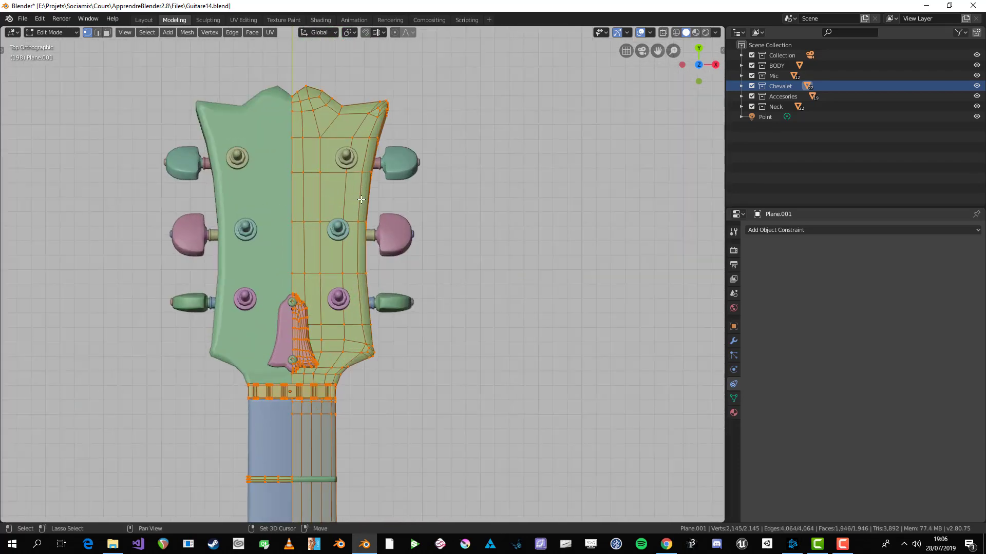
pyautogui.scroll(3, 361, 200)
pyautogui.press('s')
pyautogui.press('x')
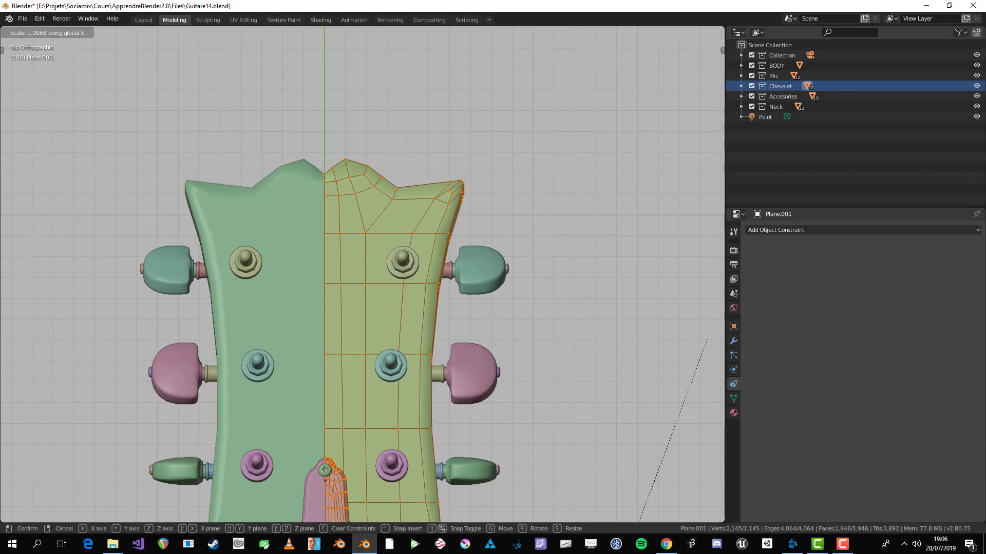
pyautogui.rightClick(454, 460)
pyautogui.scroll(-8, 454, 460)
pyautogui.keyDown('shift'); pyautogui.moveTo(453, 460); pyautogui.dragTo(444, 221, button='middle'); pyautogui.keyUp('shift')
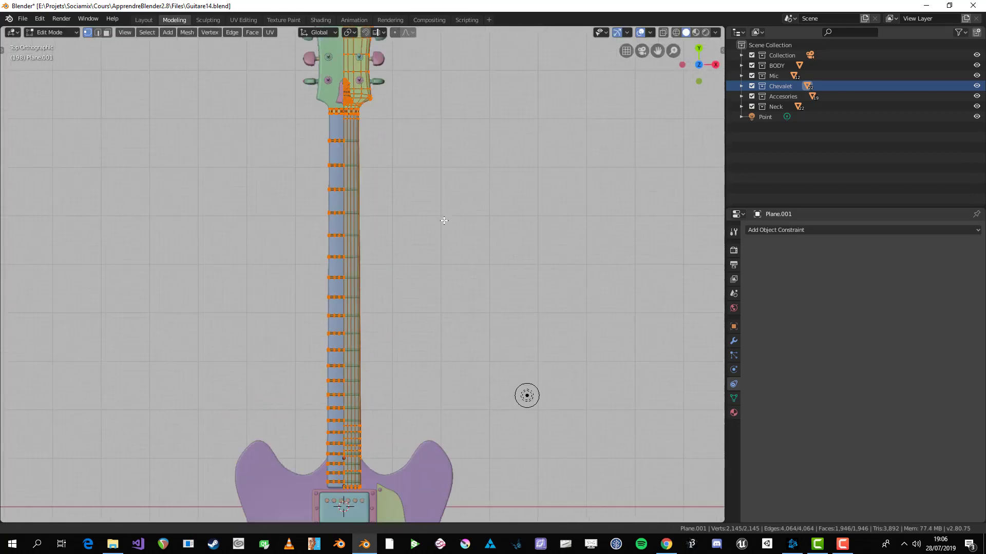
# - Try widening the neck geometry by a factor of 1.140 along the global X axis, and undo the resize
pyautogui.scroll(5, 376, 431)
pyautogui.press('s')
pyautogui.press('x')
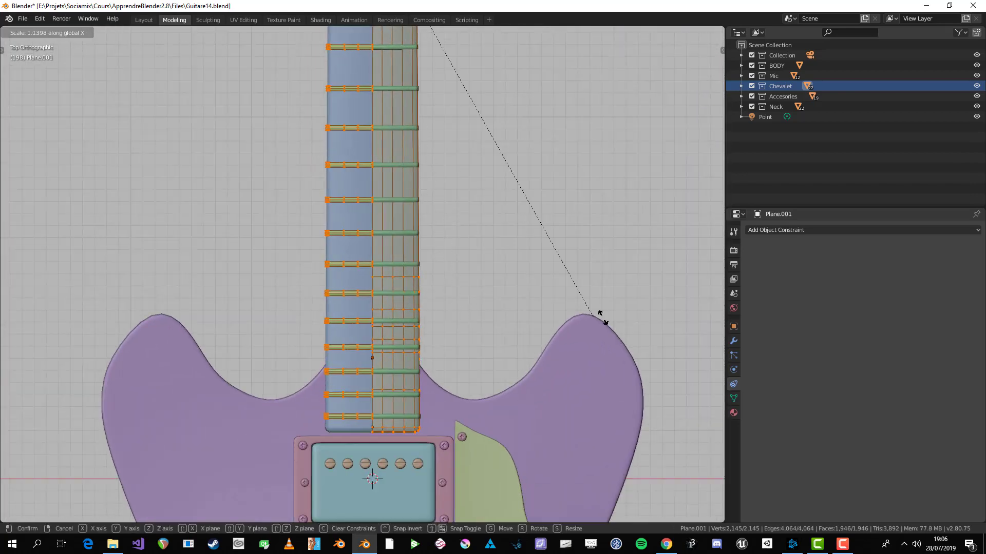
pyautogui.click(598, 319)
pyautogui.scroll(-3, 405, 241)
pyautogui.keyDown('shift'); pyautogui.moveTo(405, 242); pyautogui.dragTo(409, 339, button='middle'); pyautogui.keyUp('shift')
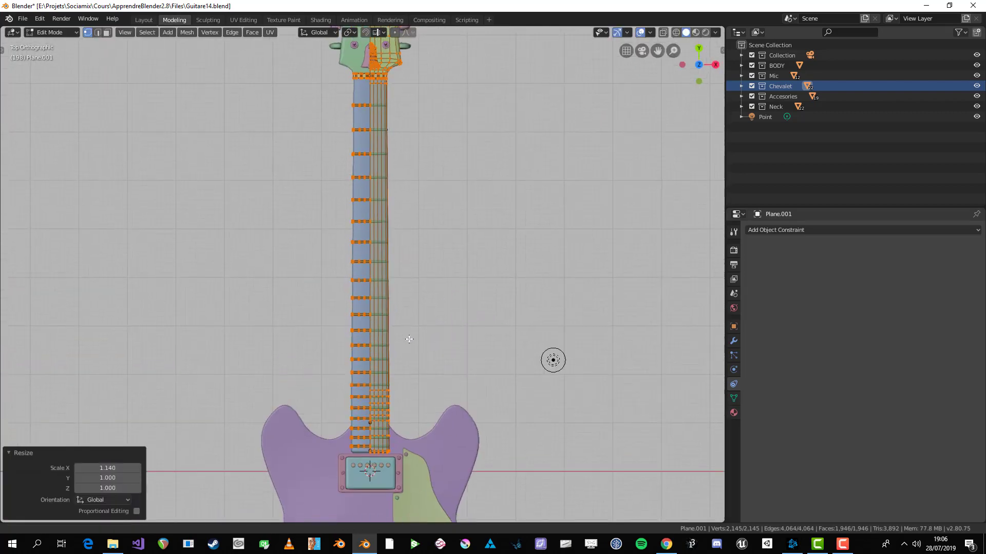
pyautogui.hotkey('ctrl', 'z')
# - Scale the neck geometry by about 1.12 along the global X axis, return to Object Mode and deselect everything
pyautogui.press('s')
pyautogui.press('x')
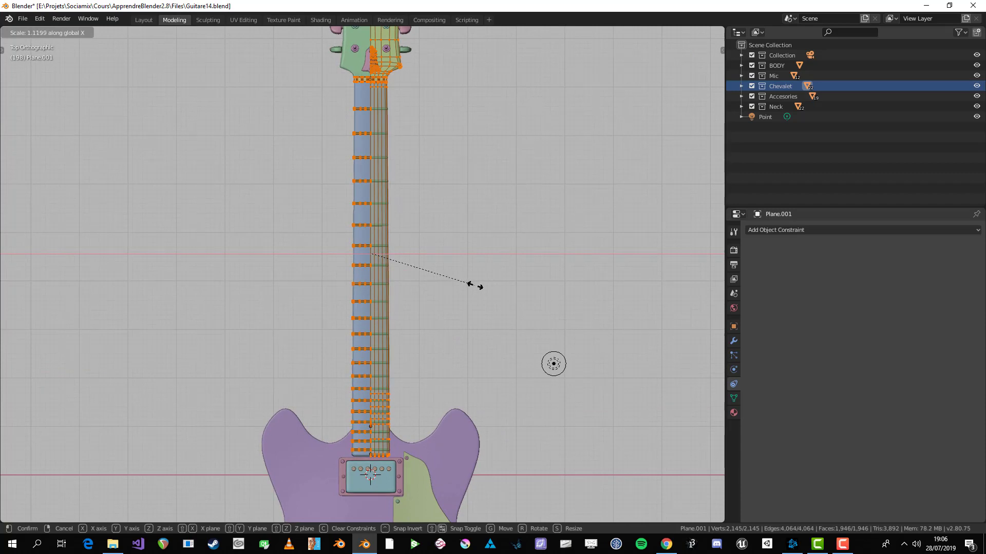
pyautogui.click(476, 286)
pyautogui.press('Tab')
pyautogui.scroll(-5, 477, 305)
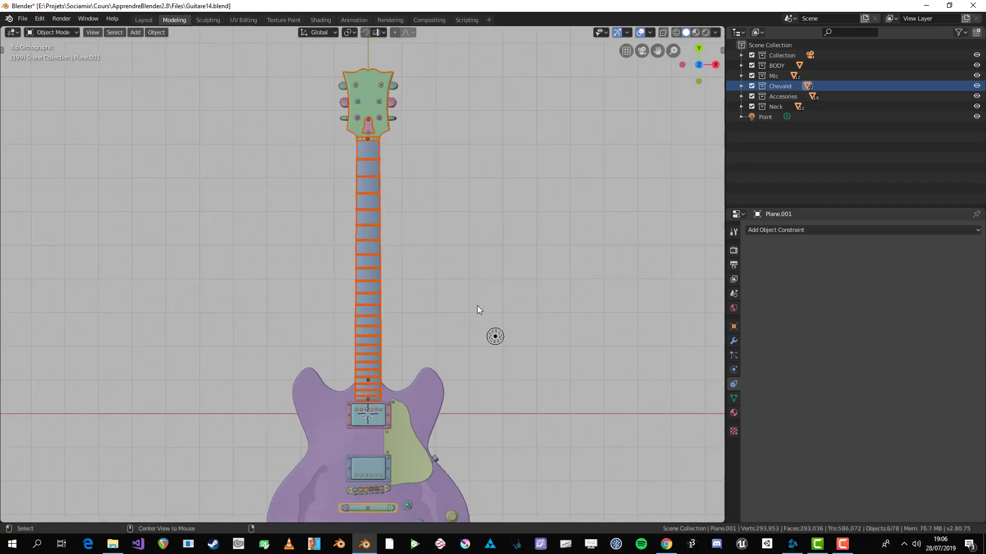
pyautogui.hotkey('alt', 'a')
# - Check the widened neck and its frets from an angled view, switching in and out of Edit Mode
pyautogui.moveTo(465, 316); pyautogui.dragTo(424, 257, button='middle')
pyautogui.press('Tab')
pyautogui.scroll(2, 410, 312)
pyautogui.press('Tab')
pyautogui.press('Tab')
pyautogui.press('Tab')
pyautogui.press('Tab')
pyautogui.press('Tab')
pyautogui.hotkey('alt', 'a')
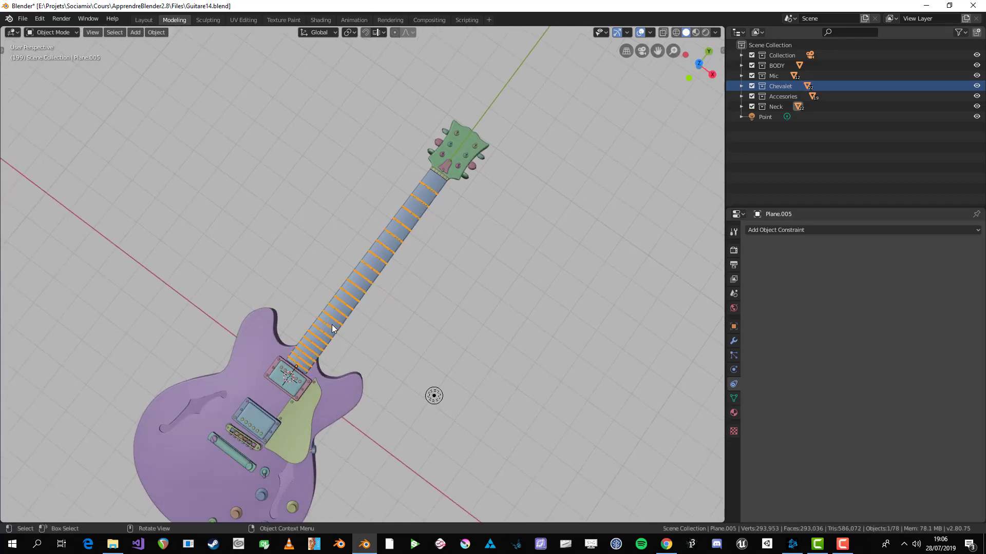
# - Select the guitar body and open it in Edit Mode from the top view with X-ray display on
pyautogui.press('KP_3')
pyautogui.scroll(3, 281, 177)
pyautogui.click(282, 177)
pyautogui.moveTo(282, 178); pyautogui.dragTo(380, 281, button='middle')
pyautogui.click(381, 281)
pyautogui.press('KP_7')
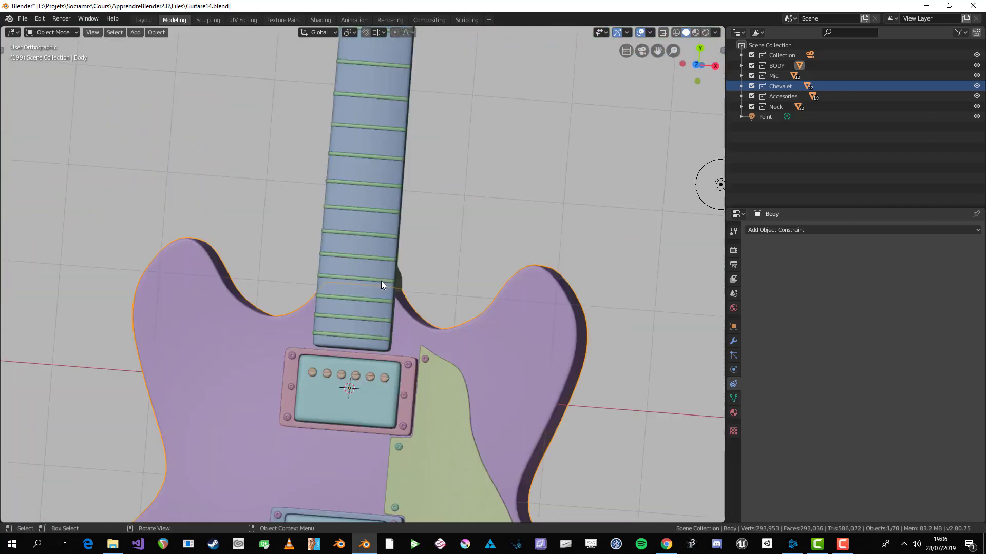
pyautogui.press('Tab')
pyautogui.hotkey('alt', 'z')
# - Box-select the body vertices beside the neck joint and move them outward 0.0354 m along the X axis
pyautogui.scroll(2, 367, 241)
pyautogui.hotkey('alt', 'a')
pyautogui.press('b')
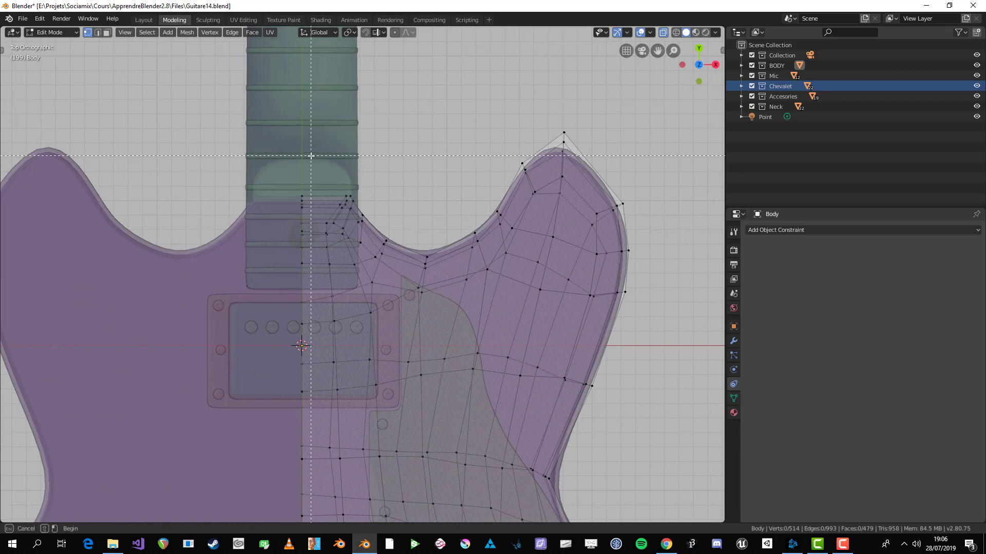
pyautogui.moveTo(397, 297); pyautogui.dragTo(397, 293)
pyautogui.press('g')
pyautogui.press('x')
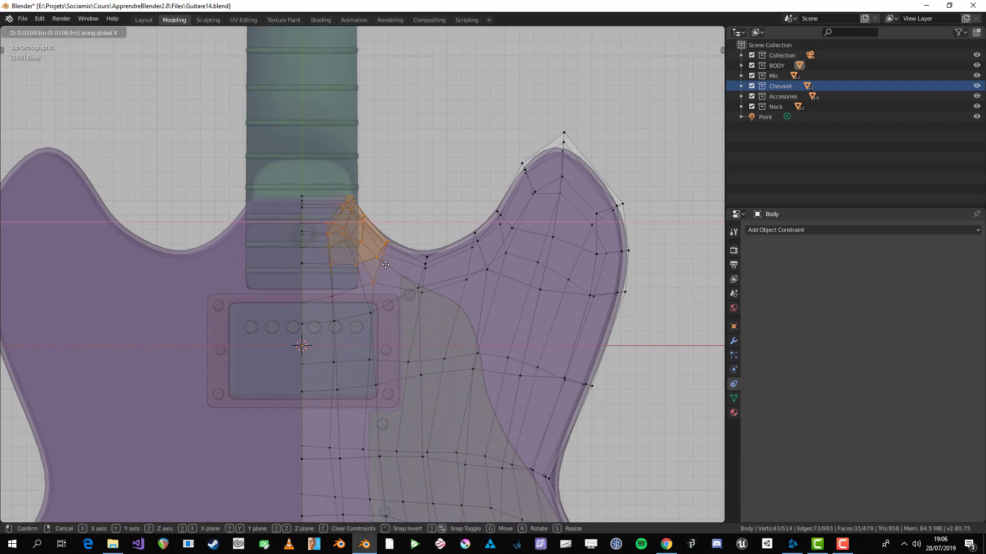
pyautogui.click(383, 264)
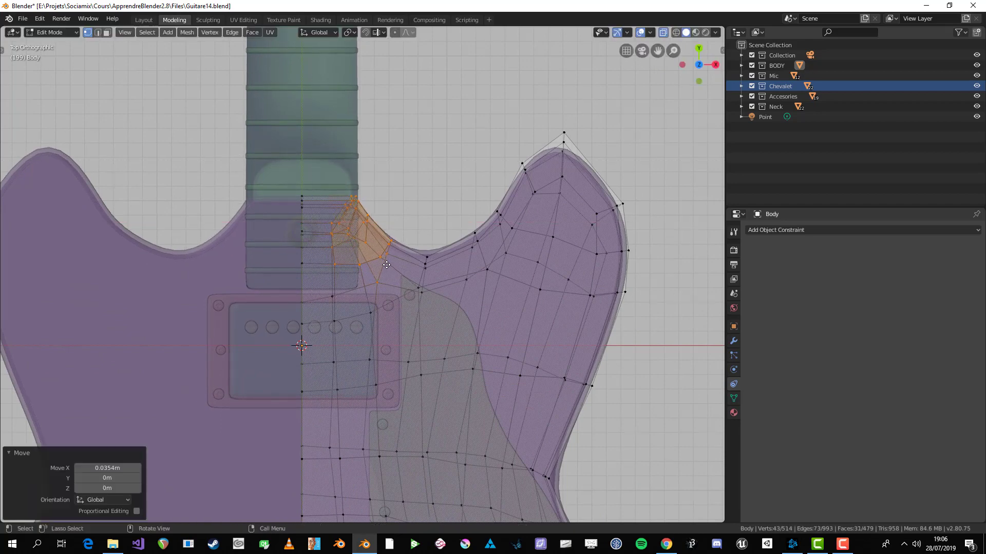
pyautogui.hotkey('alt', 'z')
pyautogui.scroll(1, 448, 246)
# - Box-select the body vertices in the cutaway curve, adjust them along the Y axis, and return to Object Mode without X-ray
pyautogui.hotkey('alt', 'a')
pyautogui.hotkey('alt', 'z')
pyautogui.press('b')
pyautogui.moveTo(432, 248); pyautogui.dragTo(456, 278)
pyautogui.press('g')
pyautogui.press('y')
pyautogui.click(458, 271)
pyautogui.press('Tab')
pyautogui.hotkey('alt', 'z')
# - Deselect the body and inspect its cutaway and the neck joint from above, the side and underneath
pyautogui.scroll(-3, 493, 299)
pyautogui.moveTo(531, 329); pyautogui.dragTo(445, 266, button='middle')
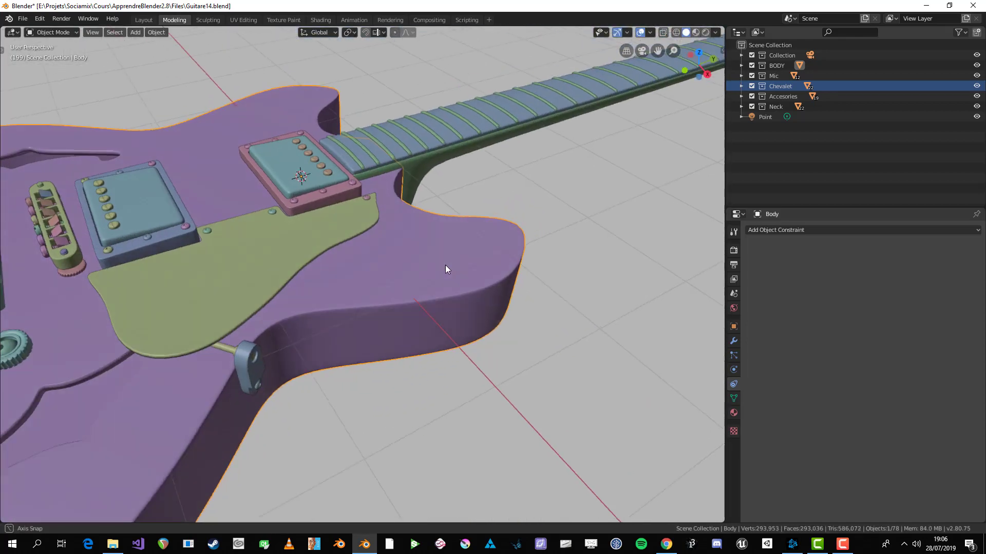
pyautogui.scroll(-2, 451, 267)
pyautogui.hotkey('alt', 'a')
pyautogui.moveTo(528, 285); pyautogui.dragTo(611, 344, button='middle')
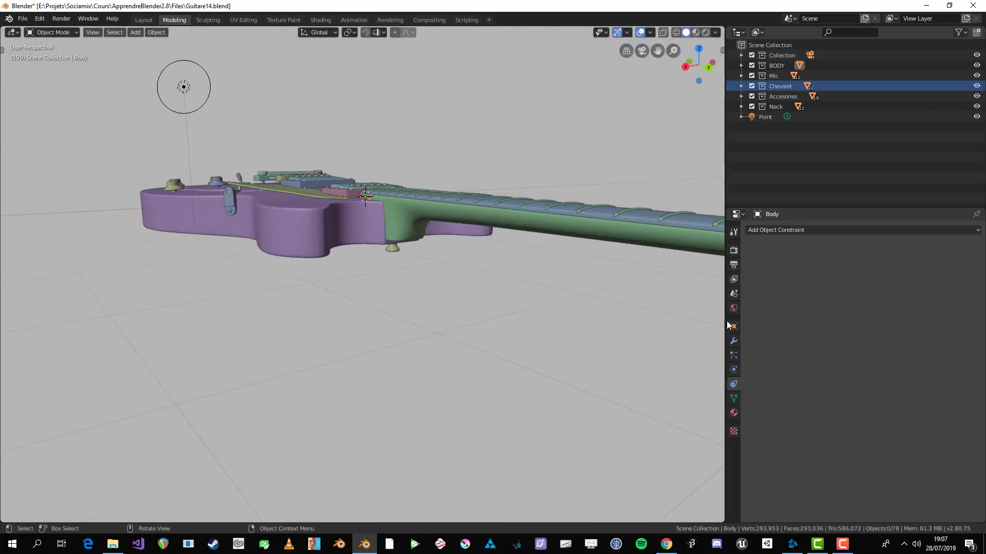
pyautogui.moveTo(719, 324); pyautogui.dragTo(528, 248, button='middle')
# - Start the Shortcut VUr add-on to display pressed keys in the viewport, and hide the sidebar
pyautogui.press('n')
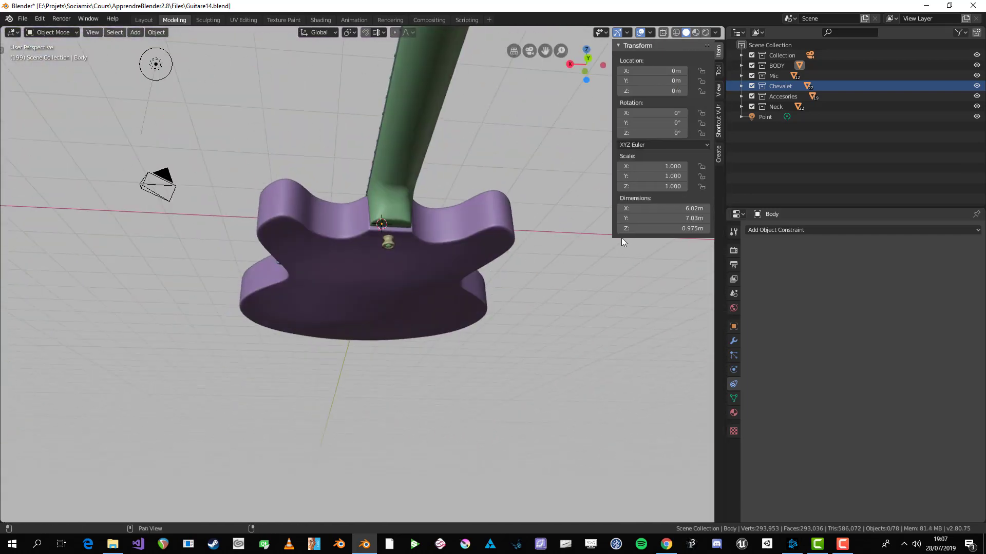
pyautogui.click(719, 119)
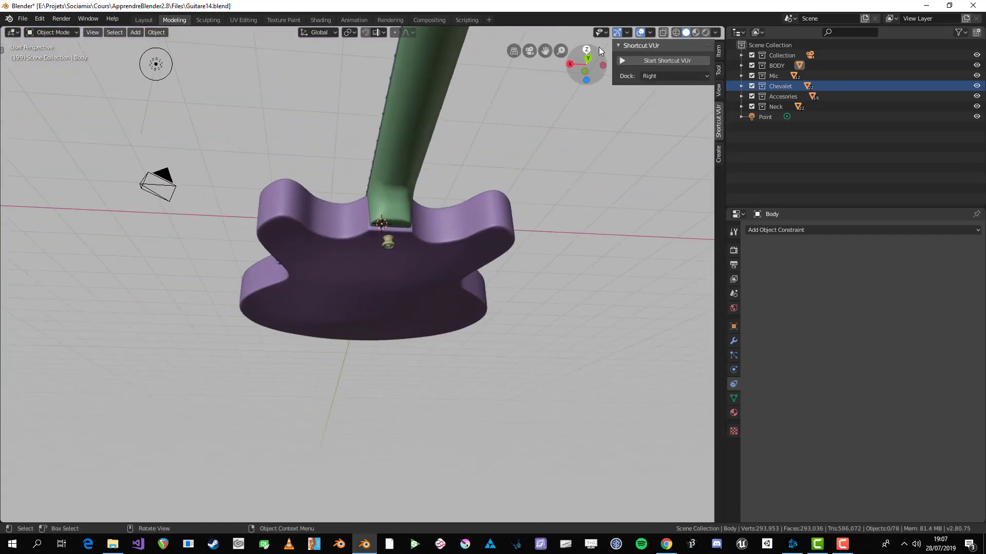
pyautogui.click(642, 65)
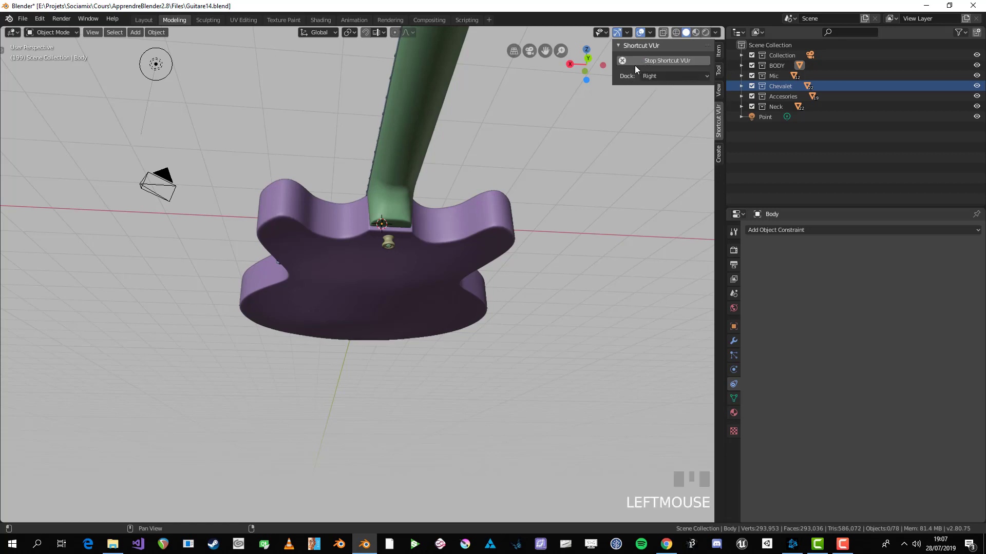
pyautogui.press('n')
# - Inspect the neck and headstock in profile from the right orthographic view
pyautogui.moveTo(662, 497); pyautogui.dragTo(473, 264, button='middle')
pyautogui.scroll(-2, 509, 385)
pyautogui.scroll(3, 450, 306)
pyautogui.press('KP_3')
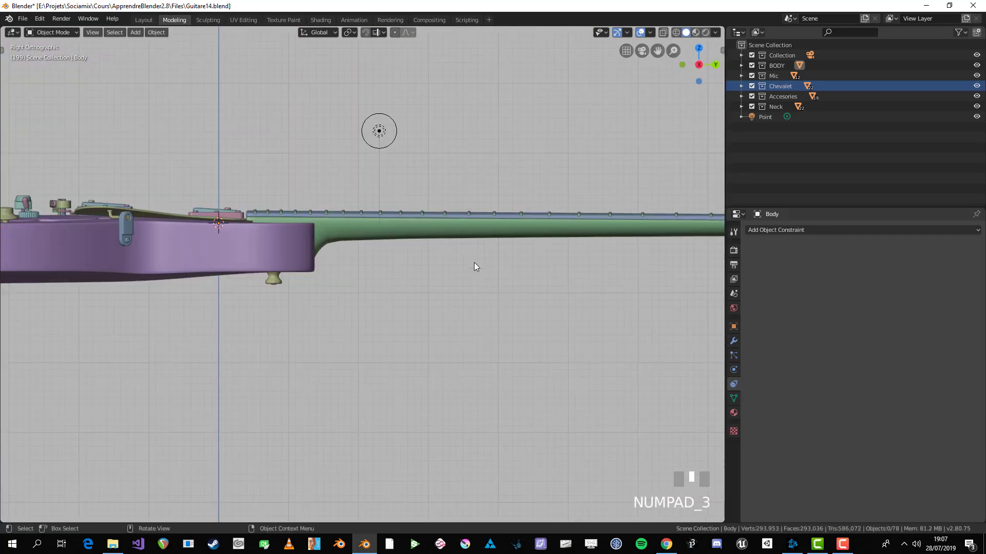
pyautogui.scroll(-3, 541, 262)
pyautogui.keyDown('shift'); pyautogui.moveTo(542, 262); pyautogui.dragTo(347, 247, button='middle'); pyautogui.keyUp('shift')
pyautogui.scroll(1, 358, 269)
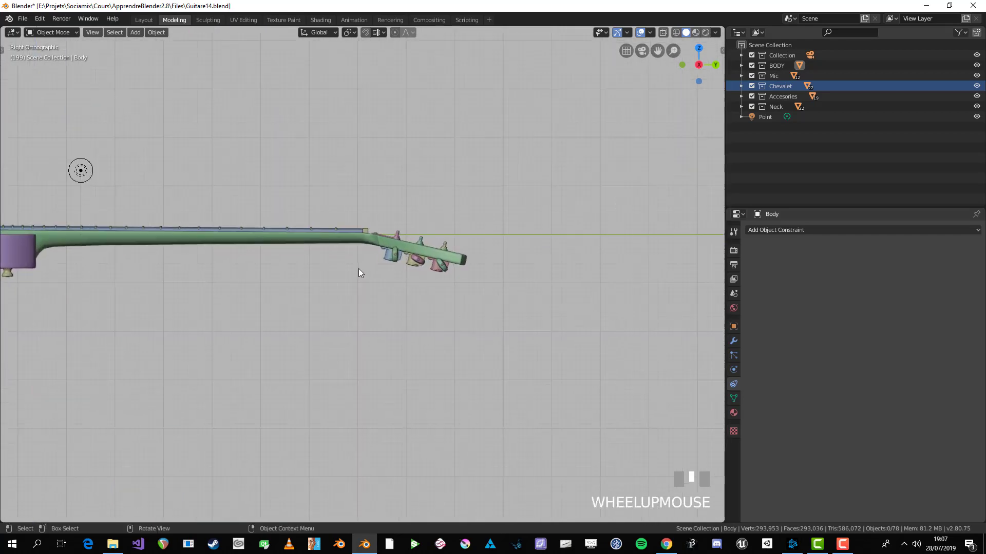
# - Select the guitar neck, enter Edit Mode and clear its vertex selection while viewing the headstock from above
pyautogui.press('pagedown')
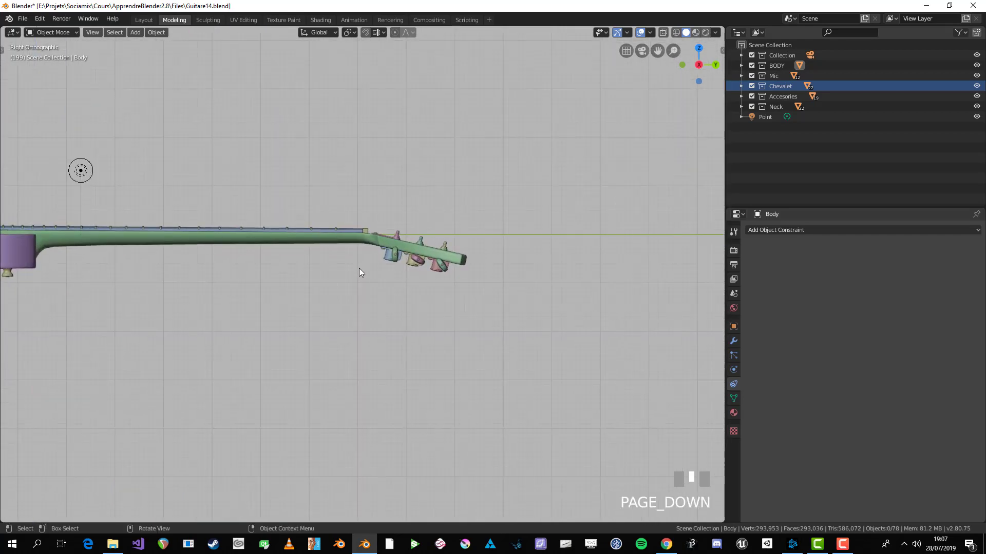
pyautogui.scroll(-2, 358, 272)
pyautogui.keyDown('shift'); pyautogui.moveTo(359, 273); pyautogui.dragTo(413, 236, button='middle'); pyautogui.keyUp('shift')
pyautogui.scroll(3, 395, 244)
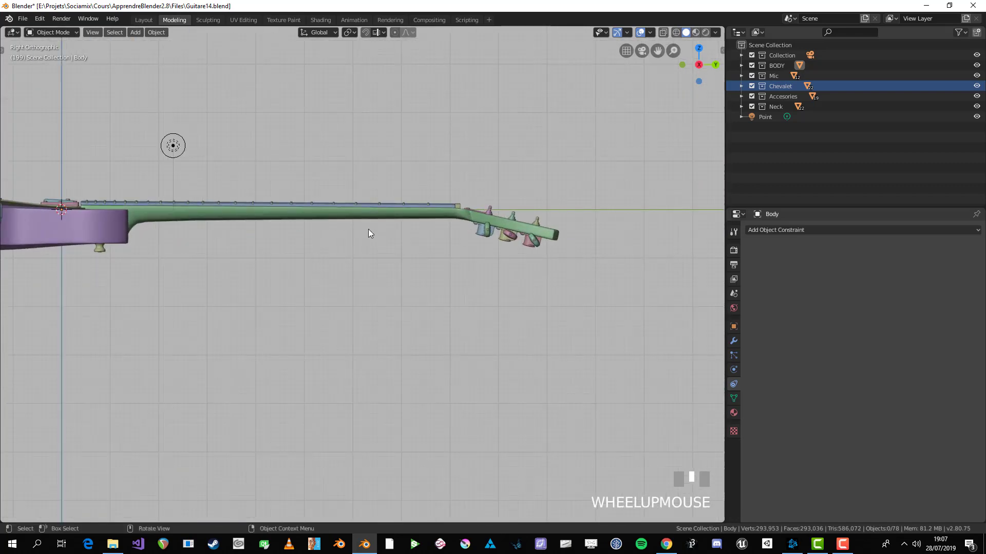
pyautogui.click(500, 224)
pyautogui.press('KP_7')
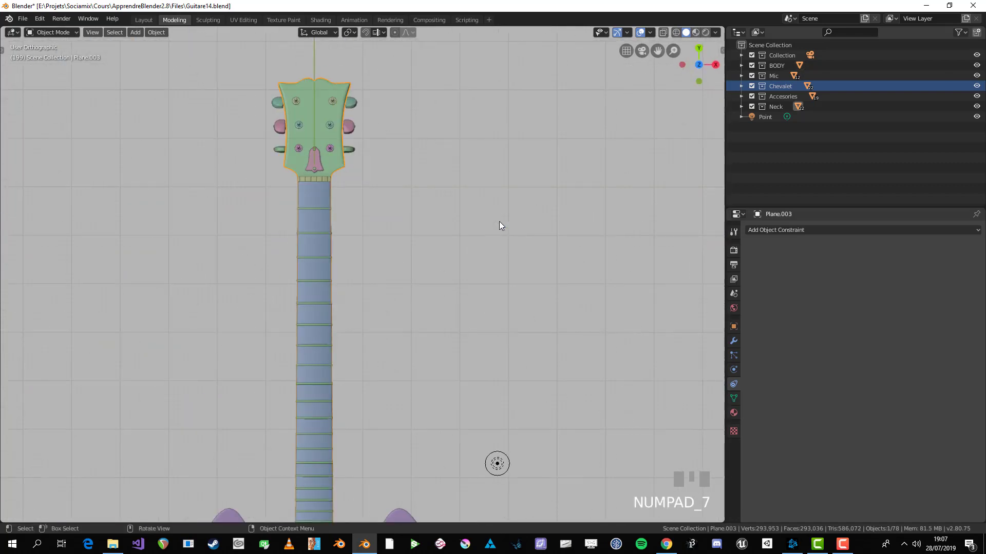
pyautogui.keyDown('shift'); pyautogui.moveTo(497, 222); pyautogui.dragTo(408, 308, button='middle'); pyautogui.keyUp('shift')
pyautogui.scroll(4, 414, 298)
pyautogui.press('Tab')
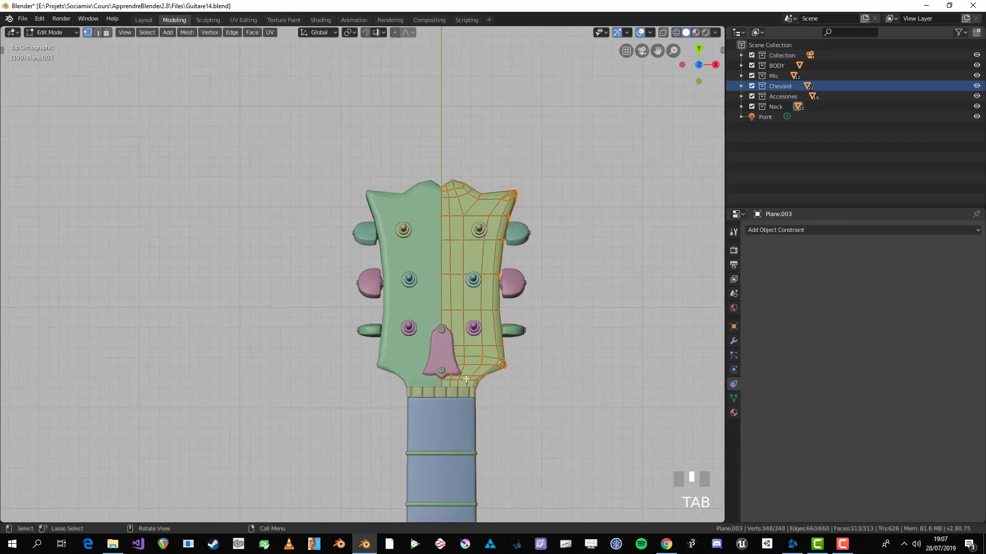
pyautogui.hotkey('alt', 'a')
pyautogui.keyDown('shift'); pyautogui.moveTo(530, 352); pyautogui.dragTo(484, 323, button='middle'); pyautogui.keyUp('shift')
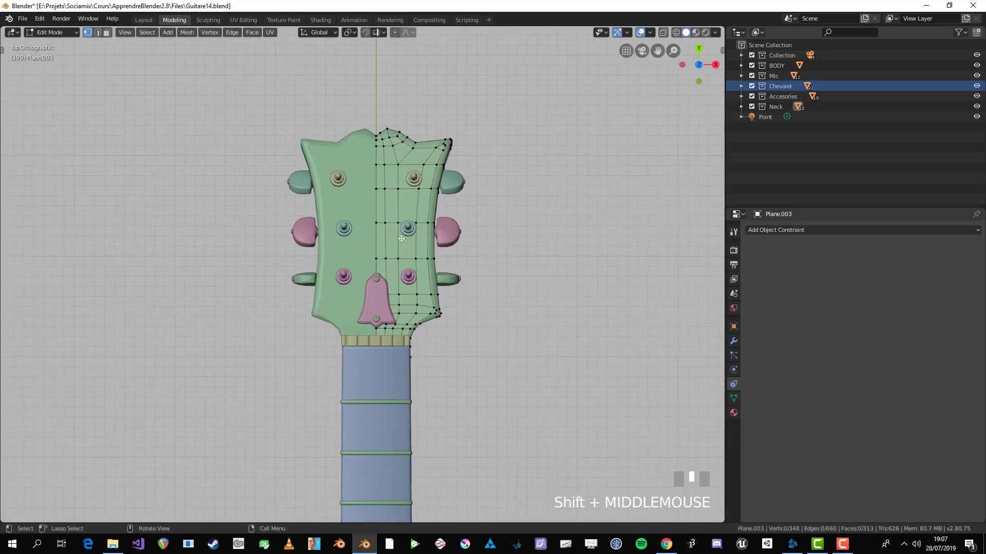
# - Box-select all headstock vertices in the right orthographic view with X-ray enabled
pyautogui.press('KP_3')
pyautogui.keyDown('shift'); pyautogui.moveTo(495, 253); pyautogui.dragTo(477, 275, button='middle'); pyautogui.keyUp('shift')
pyautogui.scroll(2, 477, 275)
pyautogui.hotkey('alt', 'z')
pyautogui.press('b')
pyautogui.moveTo(614, 307); pyautogui.dragTo(228, 115)
pyautogui.press('s')
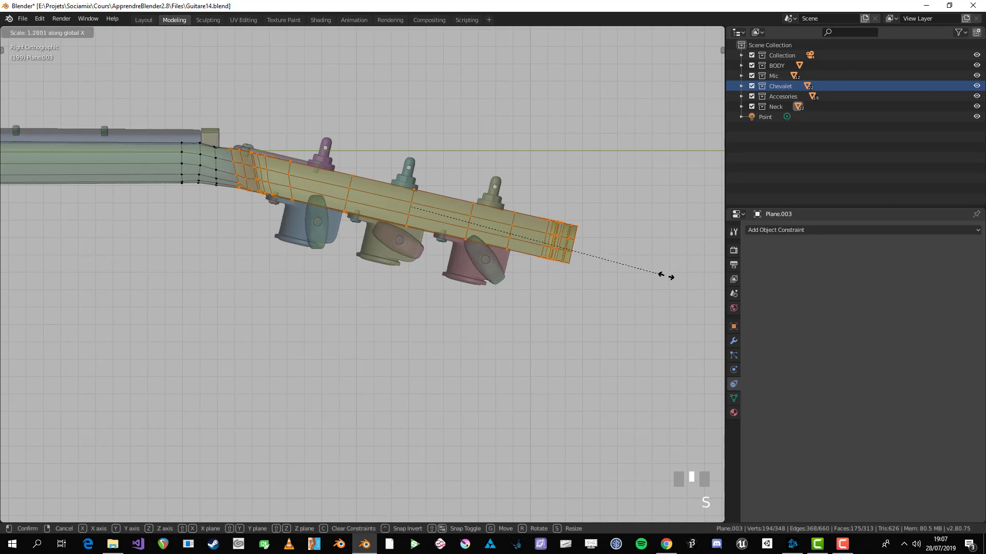
pyautogui.rightClick(667, 275)
pyautogui.press('s')
pyautogui.press('y')
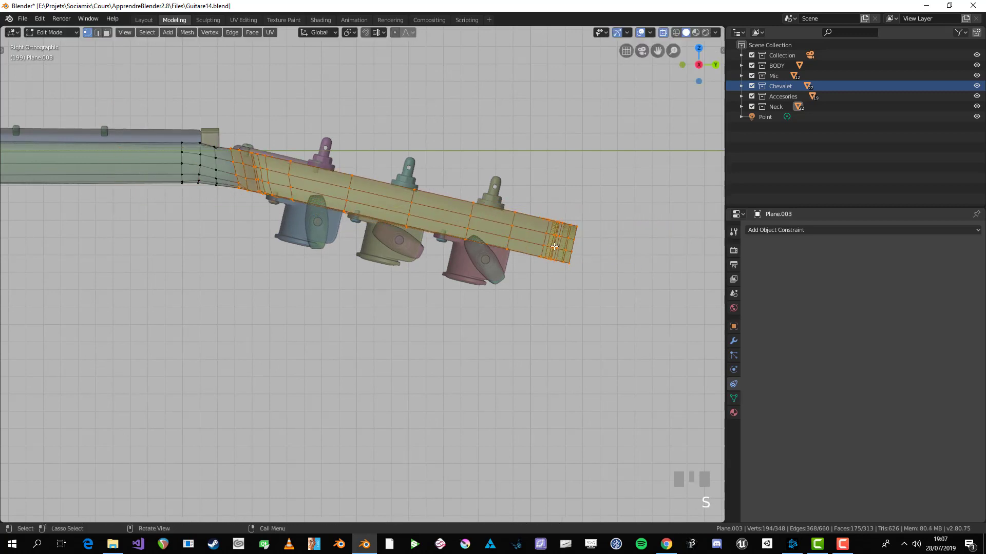
pyautogui.rightClick(543, 247)
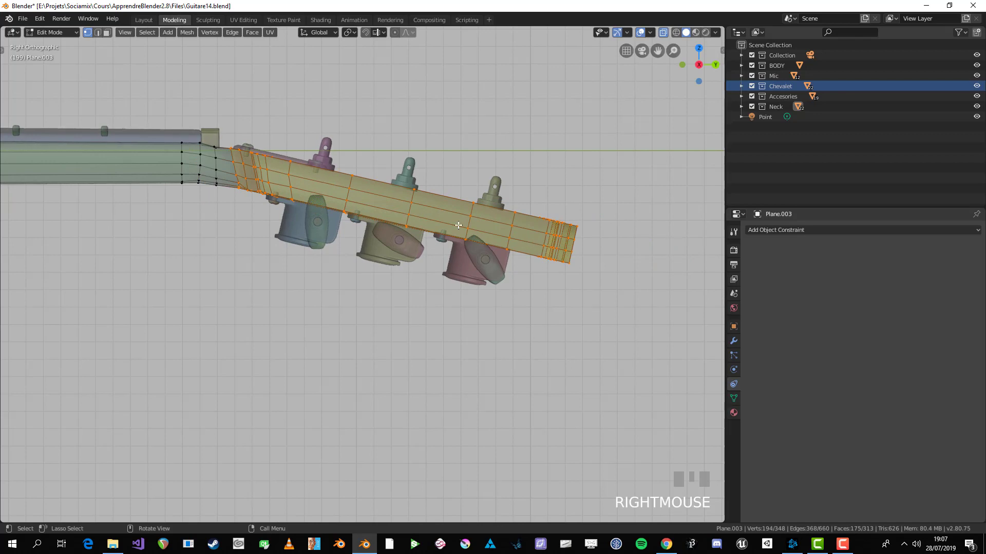
# - Try scaling the selected headstock vertices uniformly by 0.952, and undo the resize
pyautogui.press('s')
pyautogui.click(545, 241)
pyautogui.press('s')
pyautogui.rightClick(545, 241)
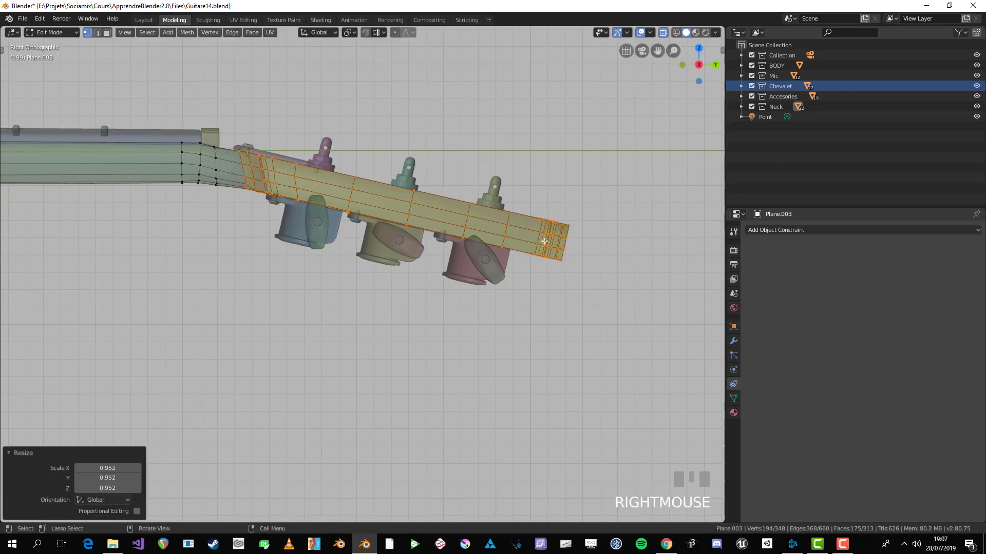
pyautogui.hotkey('ctrl', 'z')
pyautogui.hotkey('ctrl', 'shift', 'z')
pyautogui.hotkey('ctrl', 'z')
# - Scale the selected headstock vertices uniformly by 1.024
pyautogui.press('s')
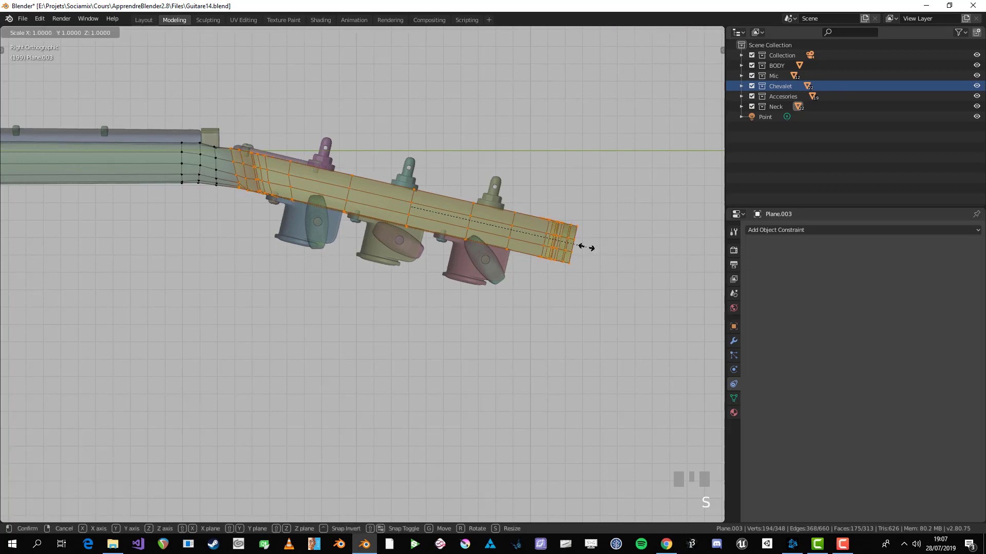
pyautogui.click(586, 247)
pyautogui.press('s')
pyautogui.rightClick(586, 247)
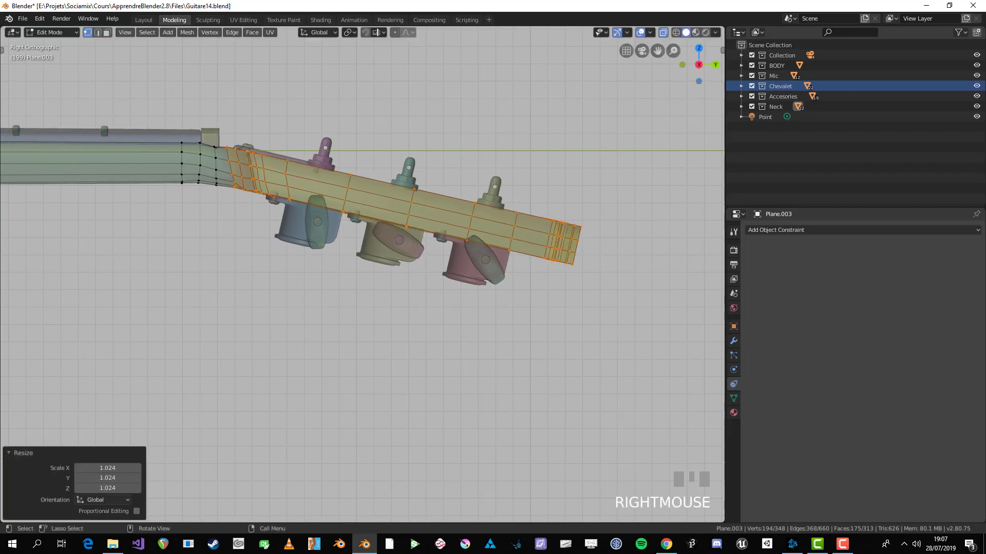
pyautogui.moveTo(606, 256)
pyautogui.mouseDown()
pyautogui.moveTo(655, 269)
pyautogui.moveTo(651, 280)
pyautogui.mouseUp()
pyautogui.press('n')
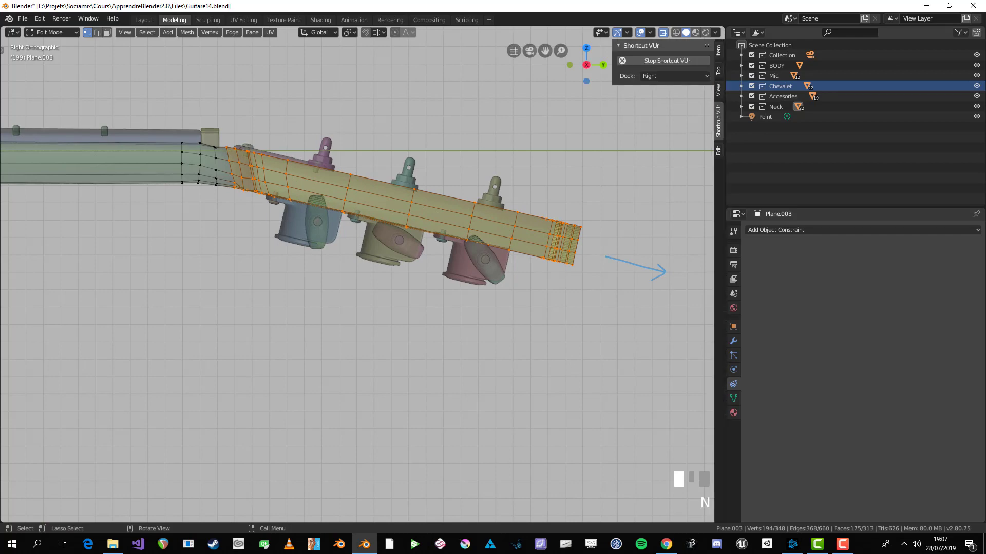
pyautogui.click(718, 90)
pyautogui.click(718, 120)
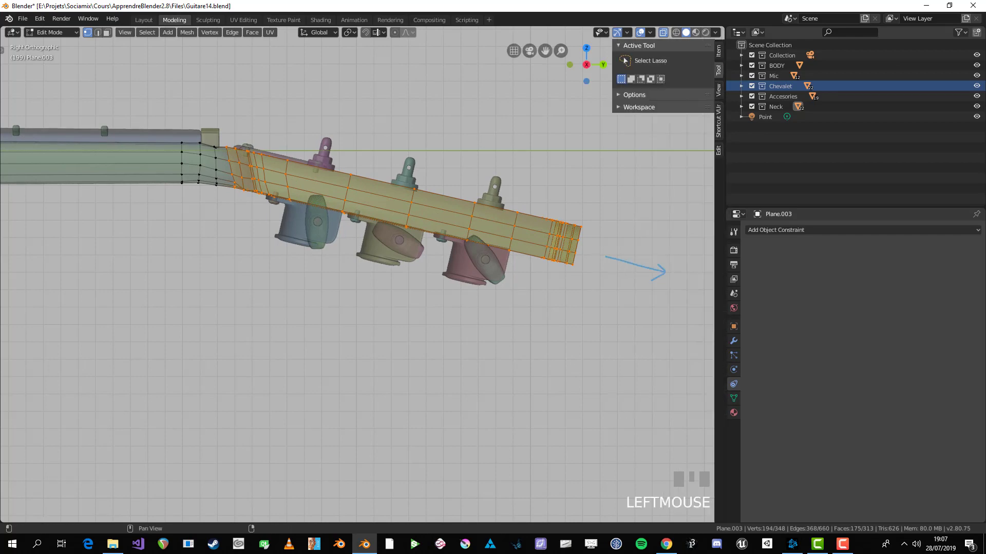
pyautogui.click(718, 89)
pyautogui.press('n')
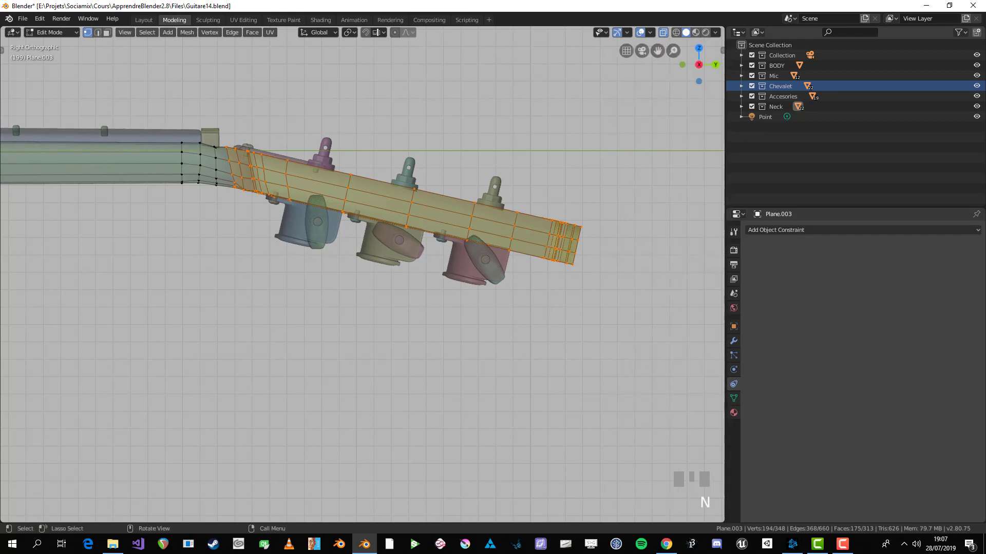
# - Turn off X-ray and clear the headstock vertex selection in a perspective view
pyautogui.moveTo(360, 308); pyautogui.dragTo(308, 282, button='middle')
pyautogui.hotkey('alt', 'z')
pyautogui.press('Tab')
pyautogui.press('Tab')
pyautogui.press('a')
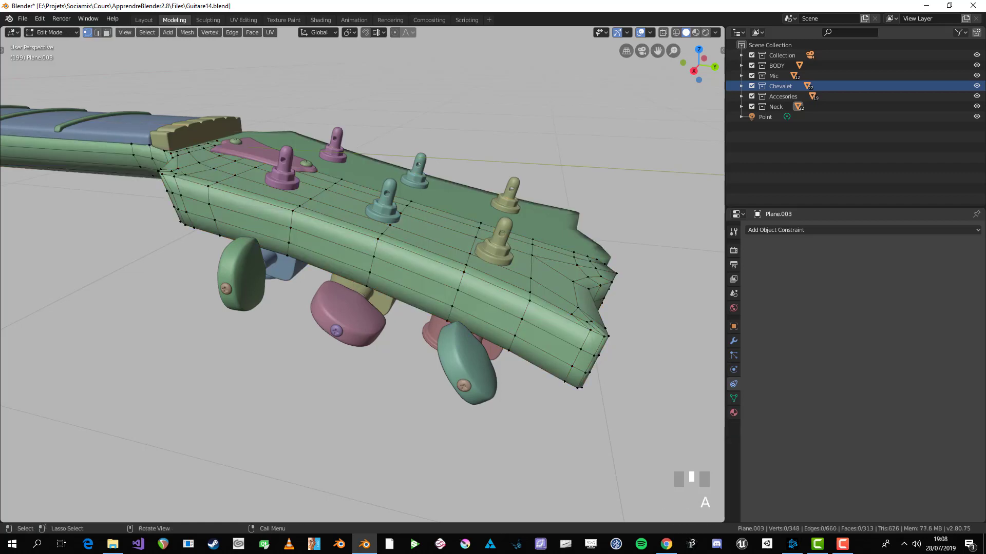
# - Switch to edge selection and select one lengthwise edge along the centre line of the headstock's top face
pyautogui.moveTo(360, 256); pyautogui.dragTo(333, 242, button='middle')
pyautogui.press('2')
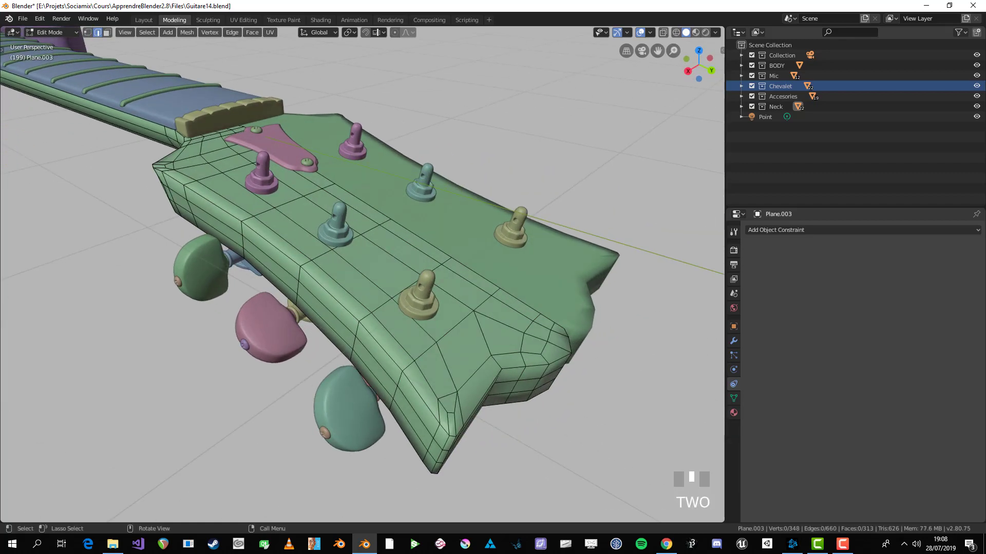
pyautogui.click(362, 202)
pyautogui.keyDown('shift'); pyautogui.click(421, 240); pyautogui.keyUp('shift')
pyautogui.scroll(-2, 391, 221)
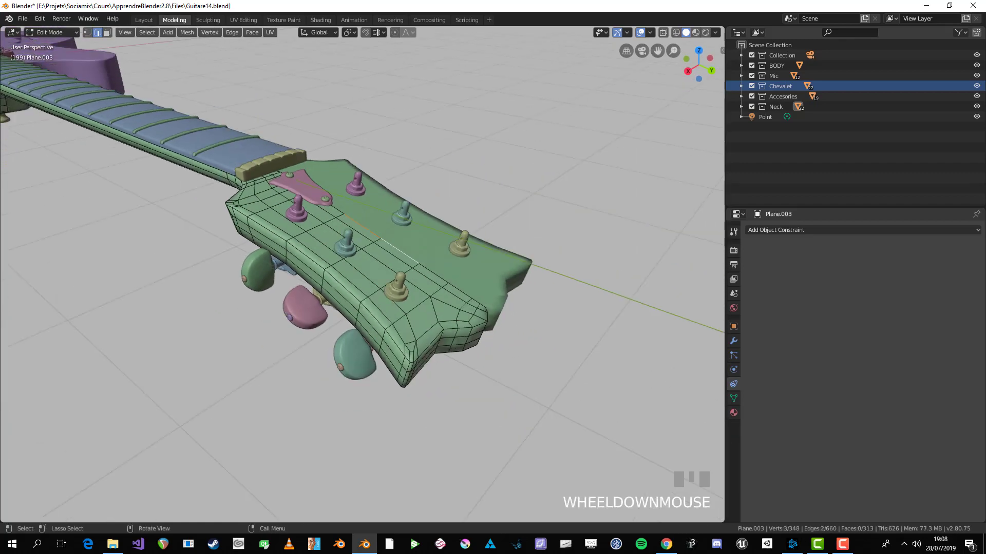
pyautogui.scroll(4, 359, 231)
pyautogui.click(354, 230)
pyautogui.keyDown('shift'); pyautogui.moveTo(360, 231); pyautogui.dragTo(345, 253, button='middle'); pyautogui.keyUp('shift')
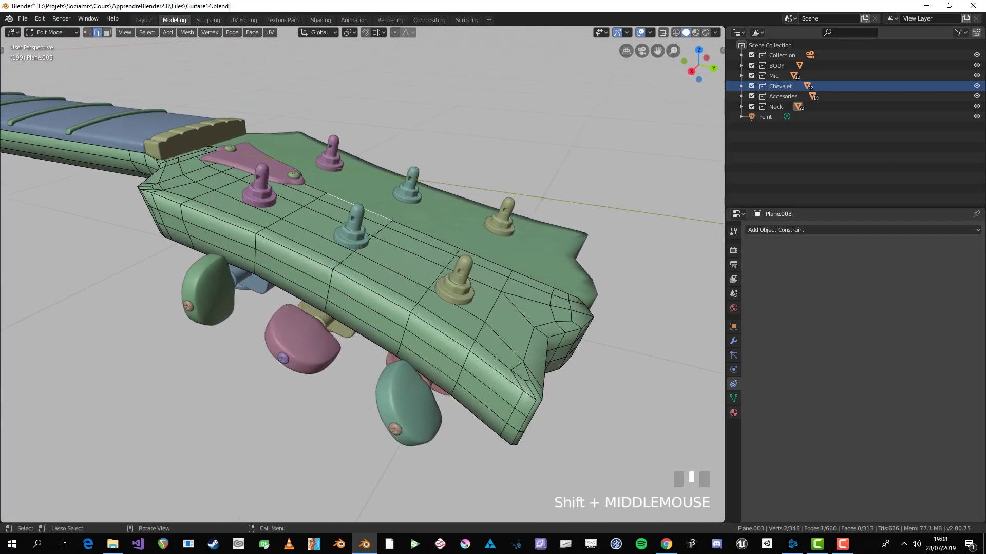
# - Create a custom transform orientation from the selected headstock edge and name it "Head"
pyautogui.click(318, 32)
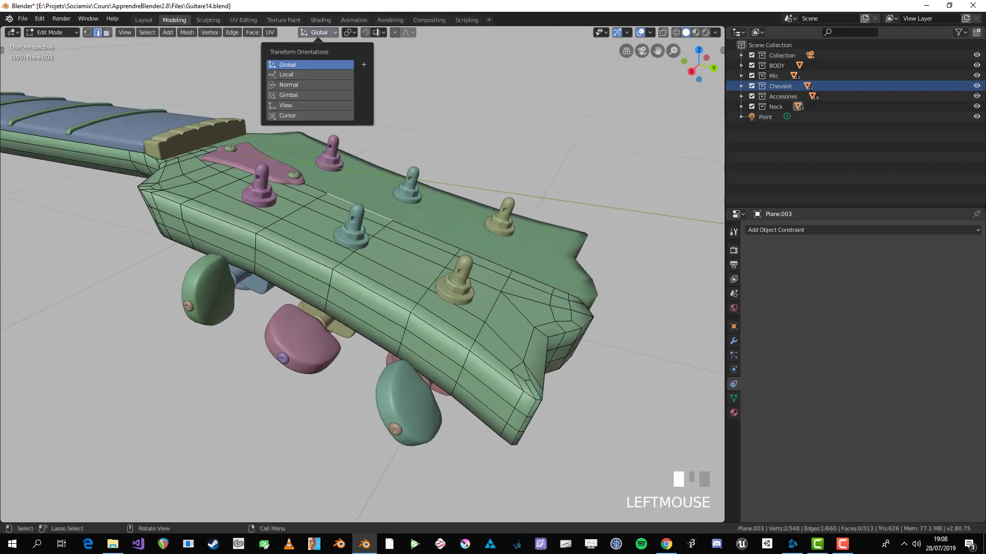
pyautogui.click(364, 64)
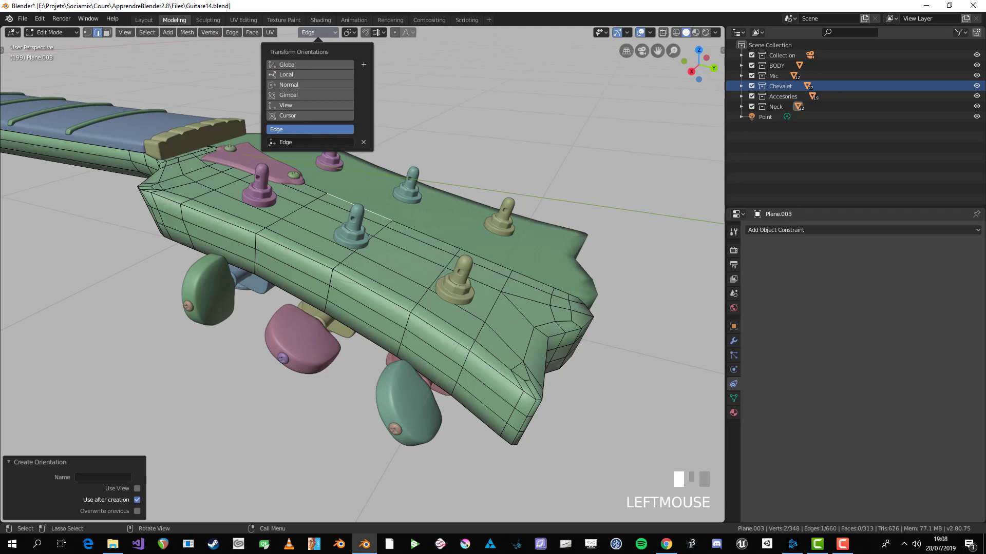
pyautogui.click(310, 142)
pyautogui.write('Head')
pyautogui.press('Return')
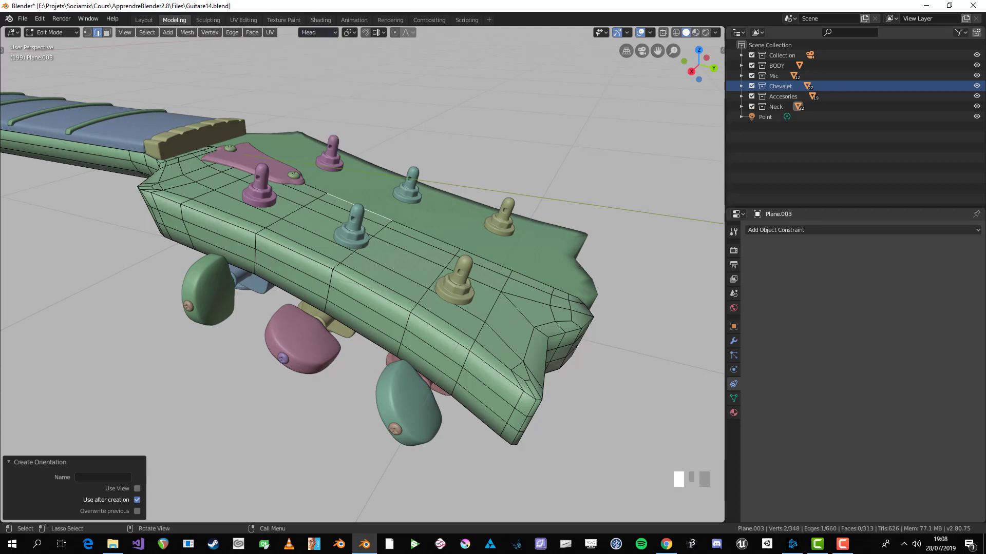
# - Activate the Move tool in Edit Mode and inspect its gizmo on the selected headstock edge
pyautogui.press('Tab')
pyautogui.press('Tab')
pyautogui.press('t')
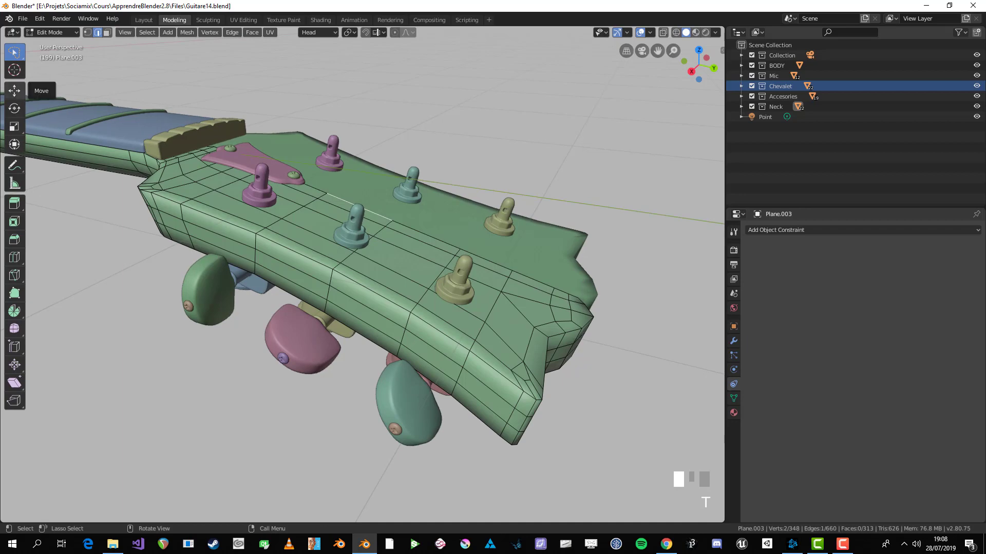
pyautogui.click(15, 91)
pyautogui.scroll(2, 362, 277)
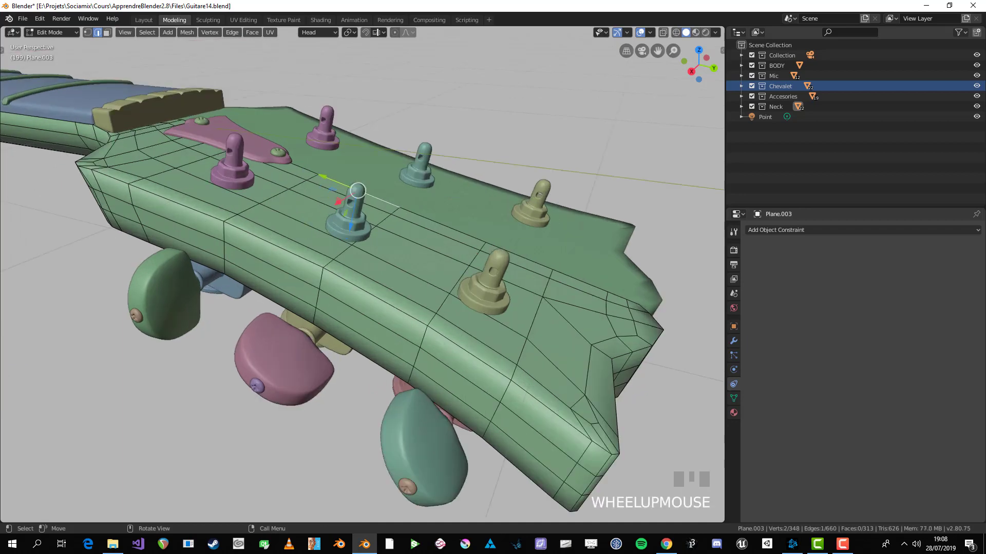
pyautogui.moveTo(362, 278); pyautogui.dragTo(349, 190, button='middle')
pyautogui.scroll(-3, 361, 231)
pyautogui.scroll(2, 359, 220)
pyautogui.scroll(-1, 359, 211)
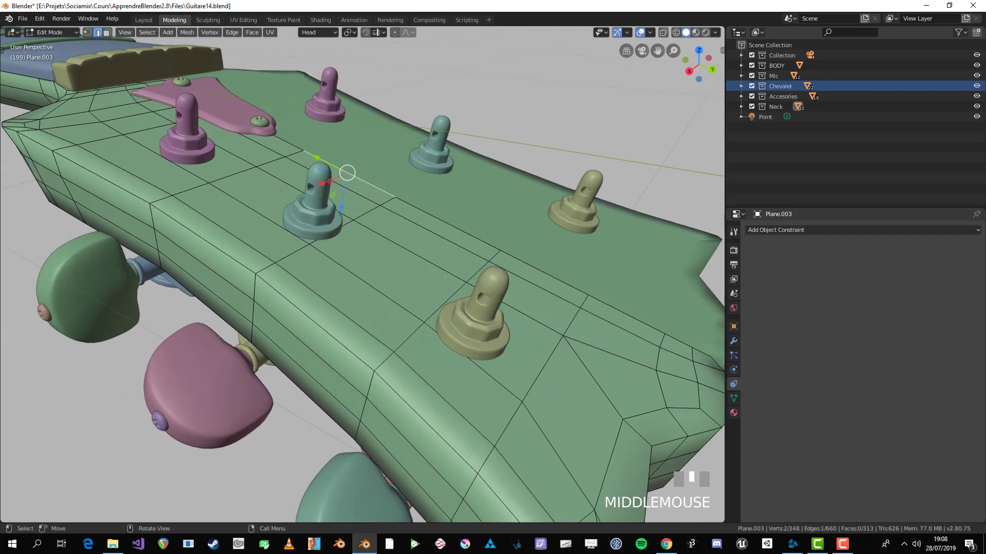
# - Compare the gizmo under the View, Global and Local transform orientations, and set the orientation to Normal
pyautogui.click(315, 32)
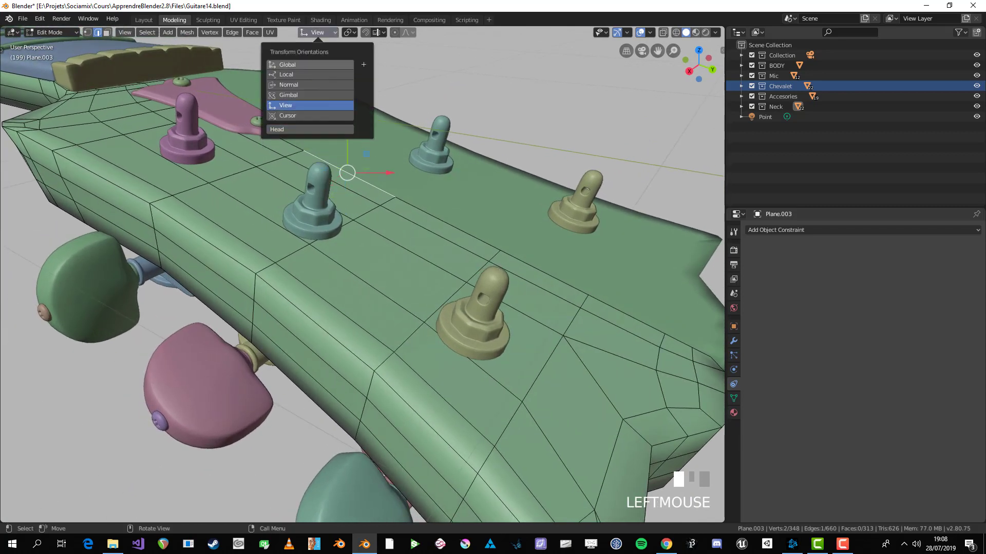
pyautogui.click(288, 64)
pyautogui.moveTo(287, 64); pyautogui.dragTo(339, 88, button='middle')
pyautogui.click(316, 32)
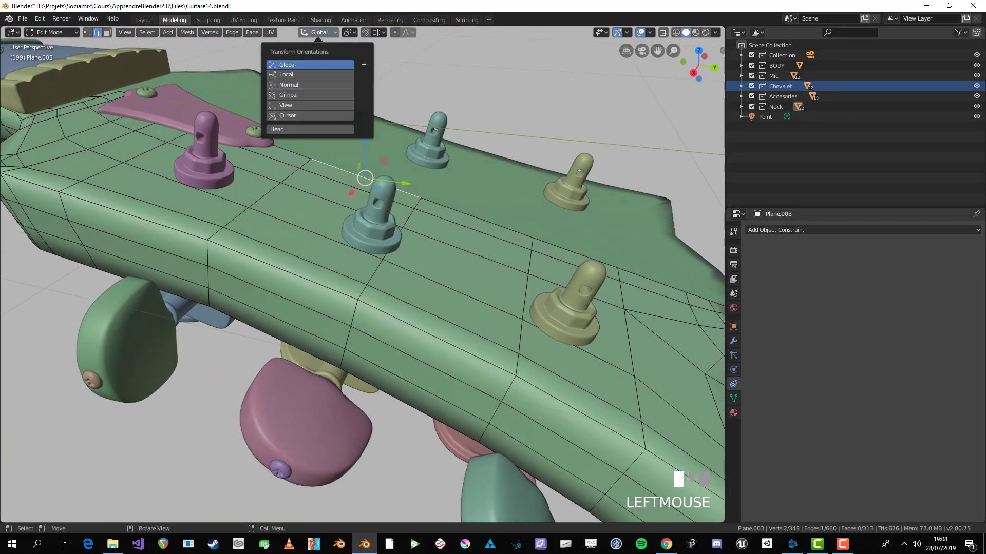
pyautogui.click(286, 75)
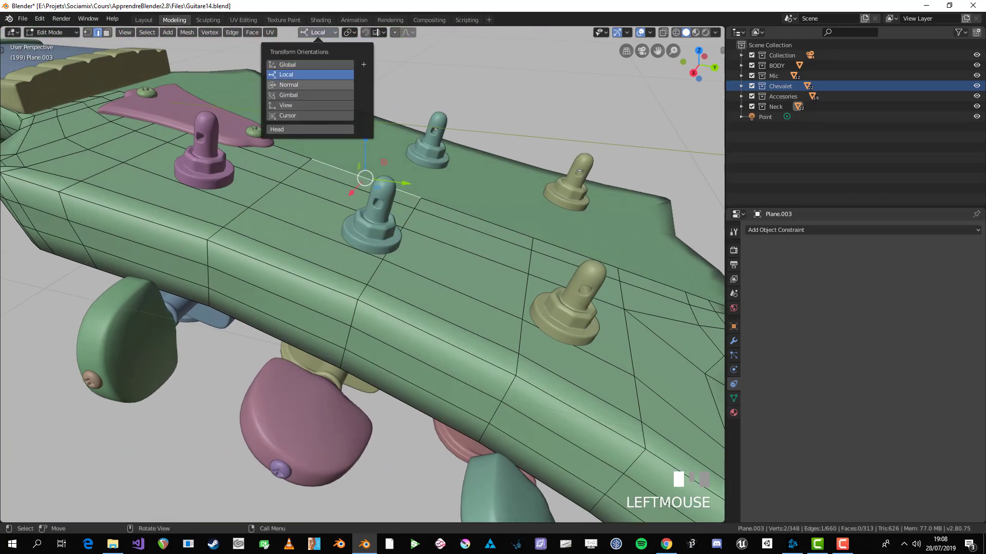
pyautogui.click(288, 85)
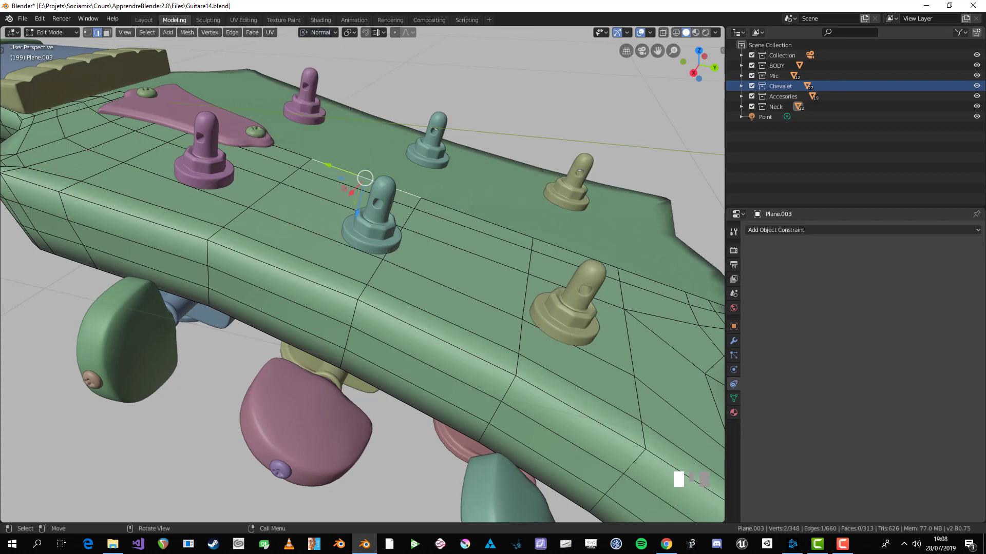
# - Select different lengthwise edges on the headstock's top face to examine how the Normal gizmo aligns with each
pyautogui.click(473, 221)
pyautogui.click(465, 250)
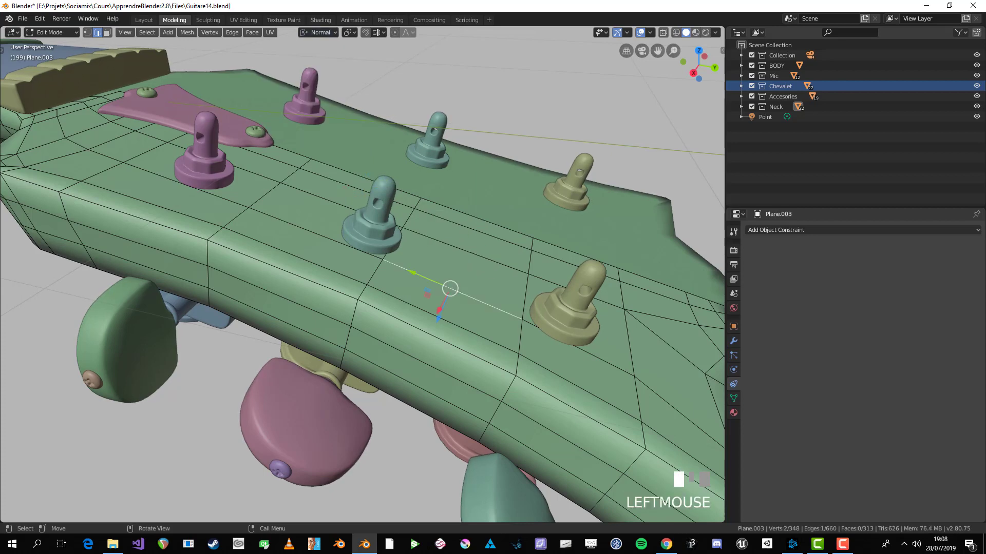
pyautogui.moveTo(452, 308); pyautogui.dragTo(400, 308, button='middle')
pyautogui.scroll(-3, 359, 256)
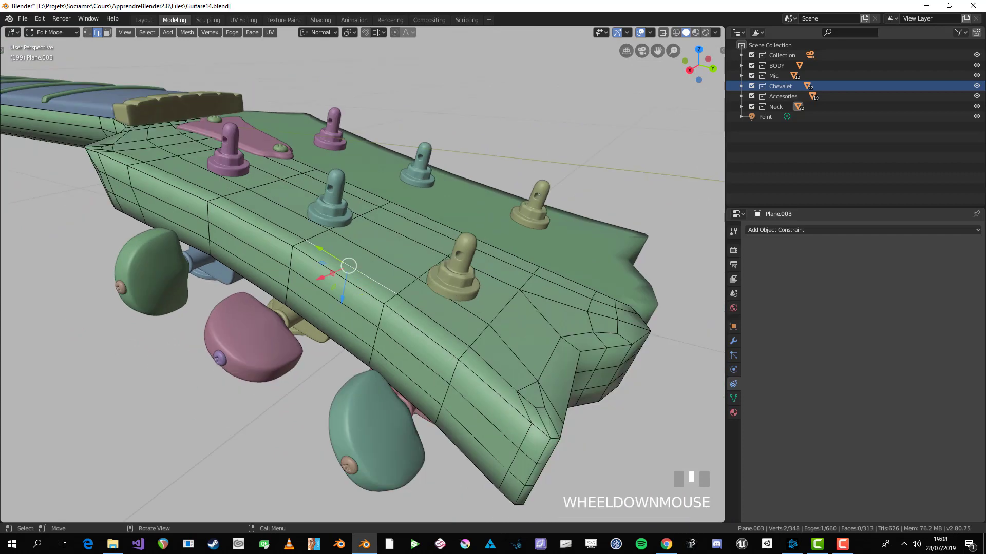
pyautogui.click(371, 194)
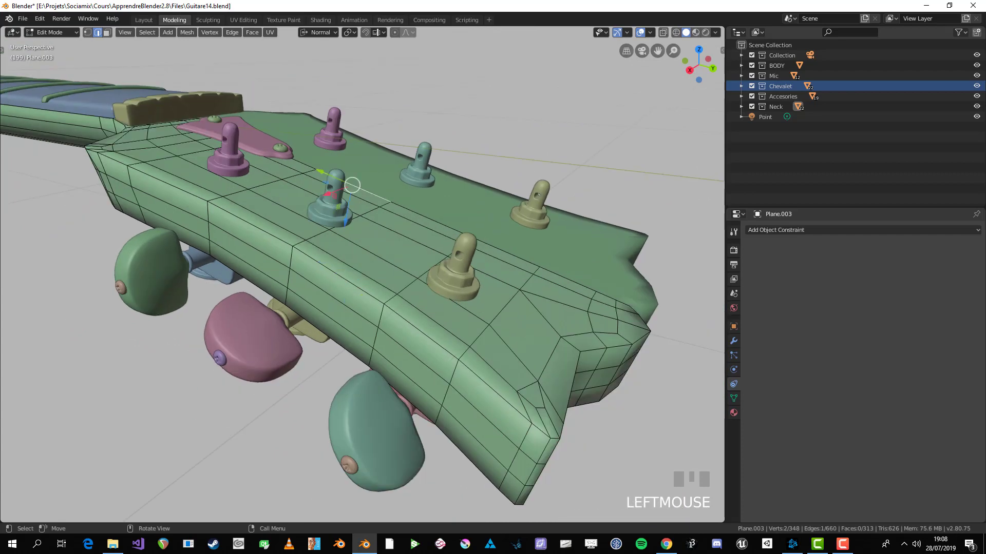
# - Return to Object Mode and activate the Move tool to show the gizmo on the neck object
pyautogui.press('Tab')
pyautogui.scroll(-4, 352, 185)
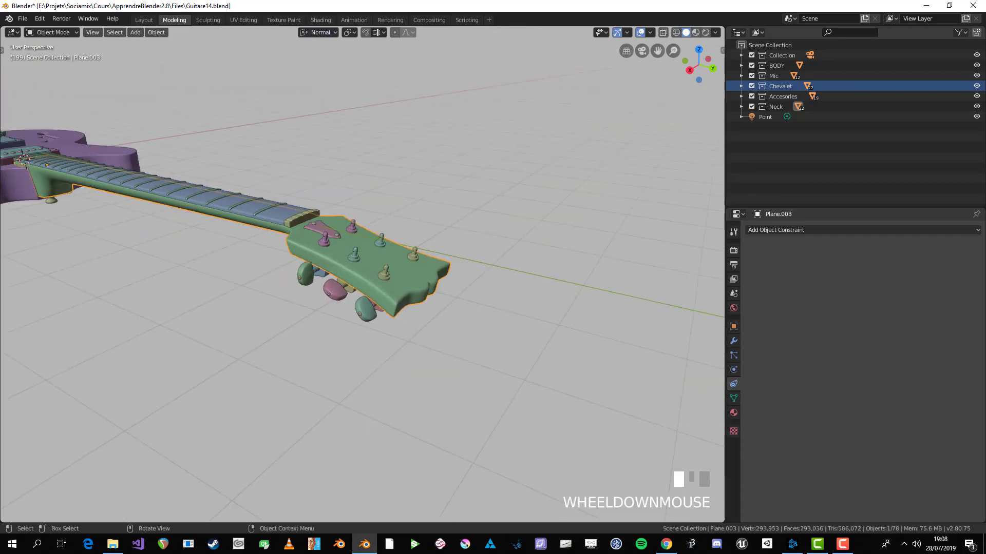
pyautogui.moveTo(360, 257)
pyautogui.mouseDown(button='middle')
pyautogui.moveTo(328, 257)
pyautogui.moveTo(359, 267)
pyautogui.mouseUp(button='middle')
pyautogui.scroll(5, 359, 267)
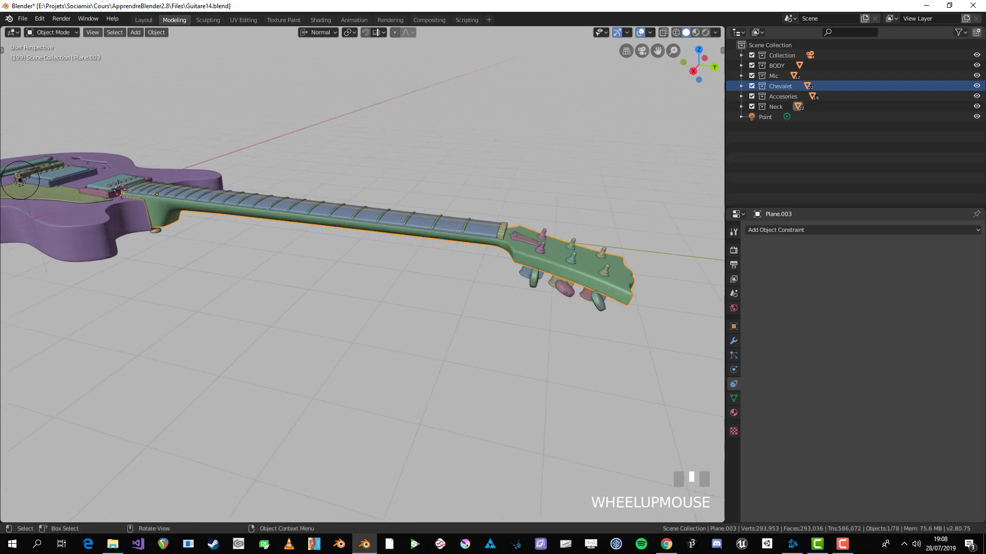
pyautogui.press('t')
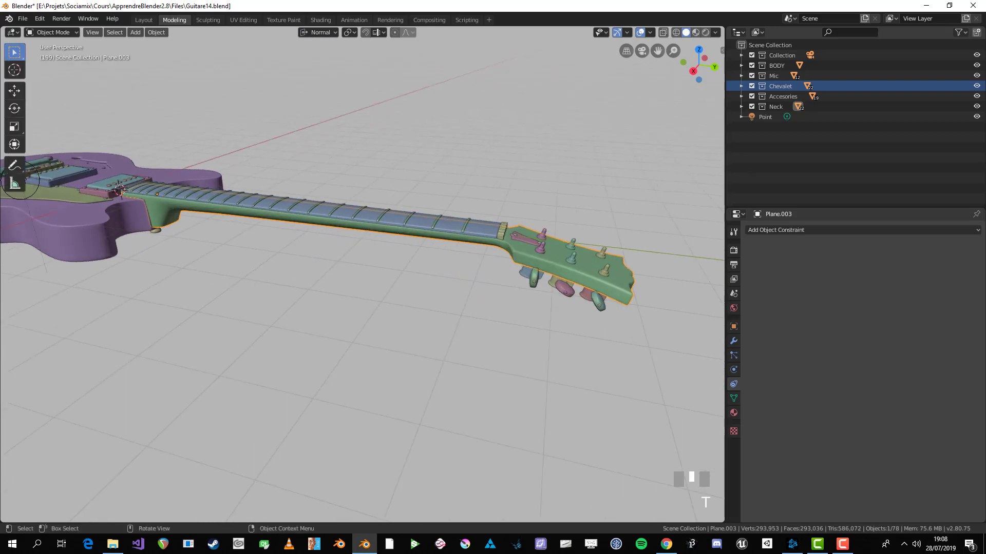
pyautogui.click(14, 91)
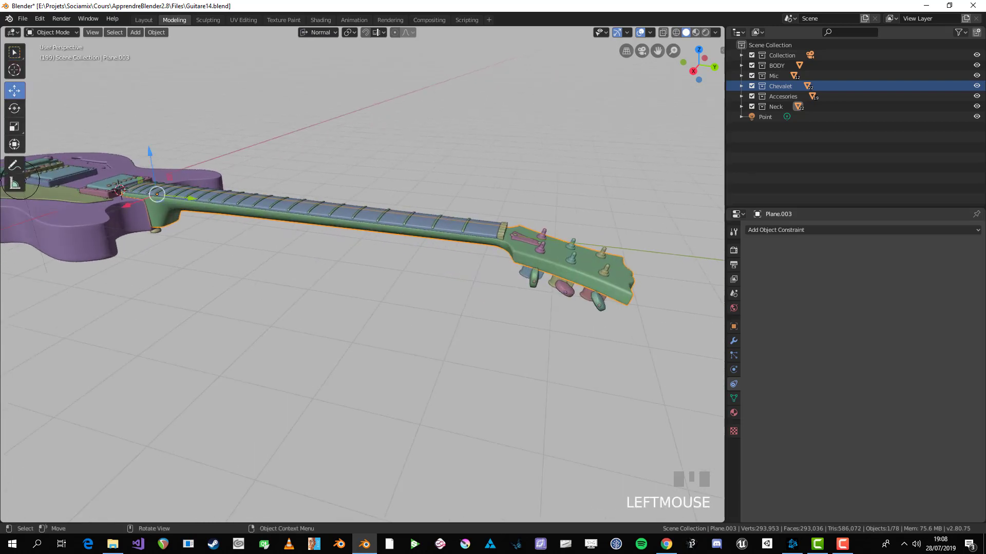
# - Compare the neck's gizmo under the Local and Global orientations, and set the transform orientation to the custom Head
pyautogui.keyDown('shift'); pyautogui.moveTo(359, 231); pyautogui.dragTo(288, 225, button='middle'); pyautogui.keyUp('shift')
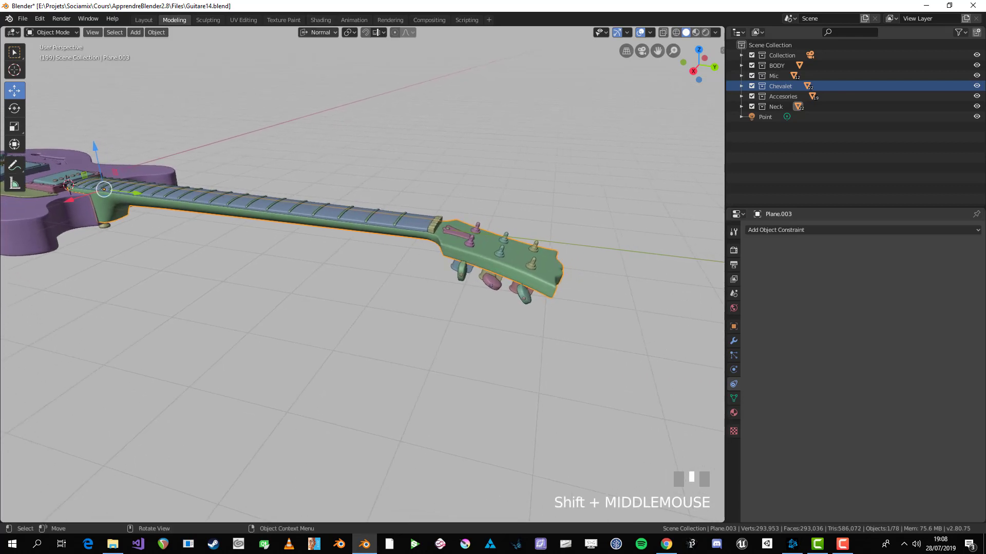
pyautogui.click(318, 32)
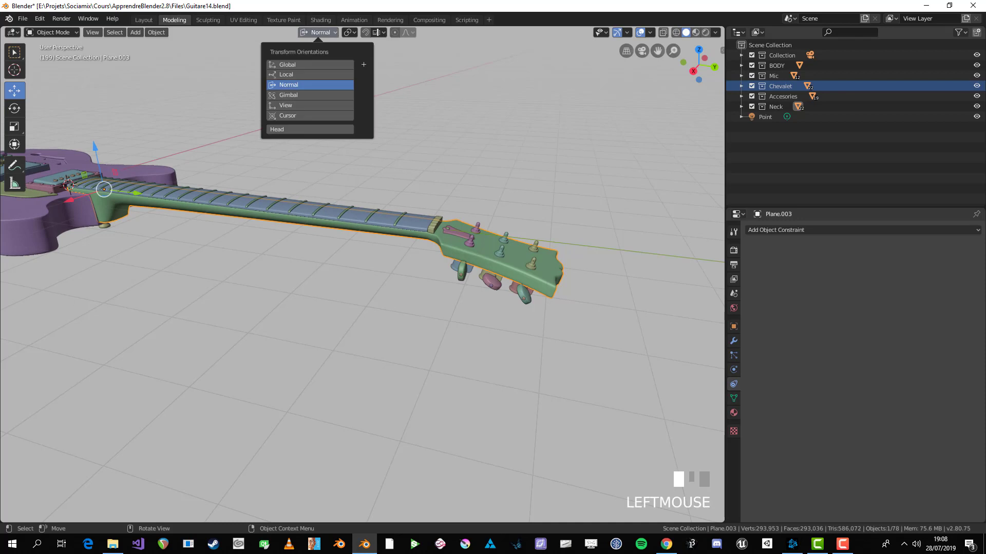
pyautogui.click(309, 74)
pyautogui.click(310, 64)
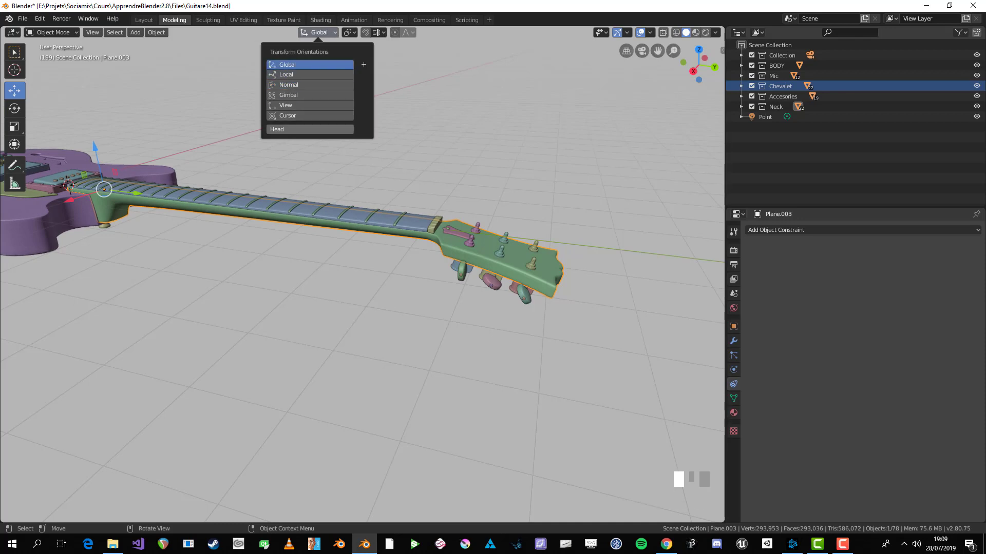
pyautogui.click(309, 129)
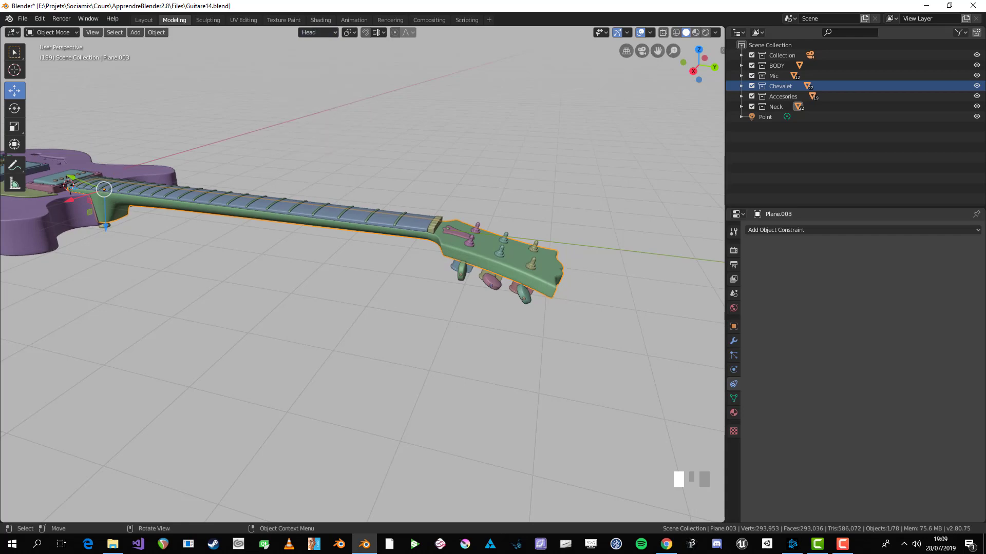
pyautogui.keyDown('shift'); pyautogui.moveTo(10, 169); pyautogui.dragTo(77, 171, button='middle'); pyautogui.keyUp('shift')
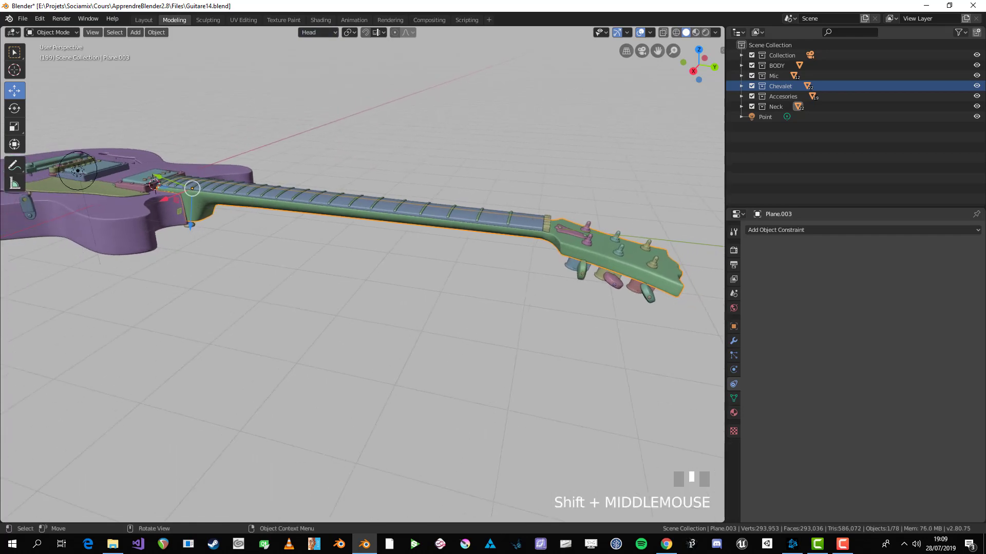
# - Enter Edit Mode on the neck and show the headstock in the right orthographic view with vertex selection
pyautogui.press('Tab')
pyautogui.keyDown('shift'); pyautogui.moveTo(613, 233); pyautogui.dragTo(341, 220, button='middle'); pyautogui.keyUp('shift')
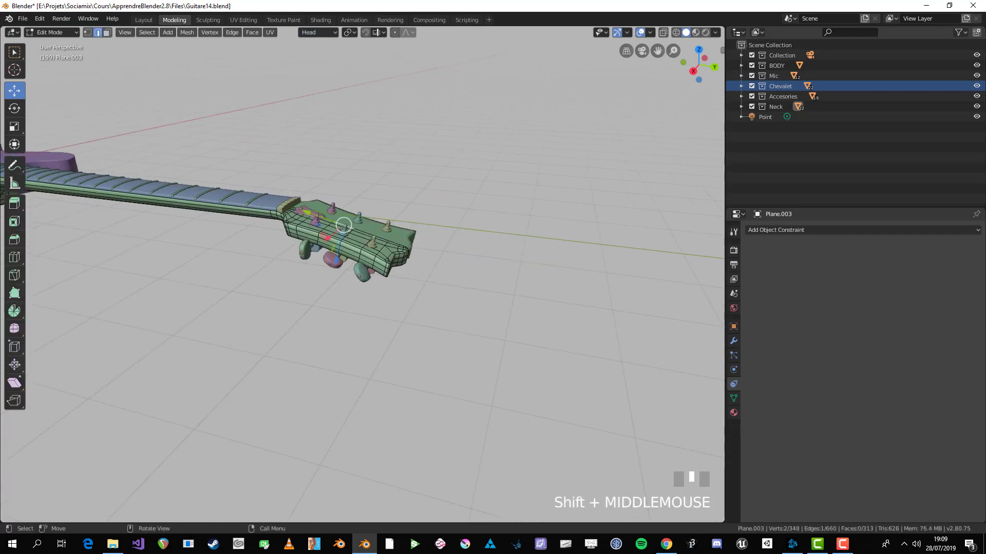
pyautogui.press('KP_1')
pyautogui.press('KP_3')
pyautogui.scroll(3, 405, 134)
pyautogui.press('1')
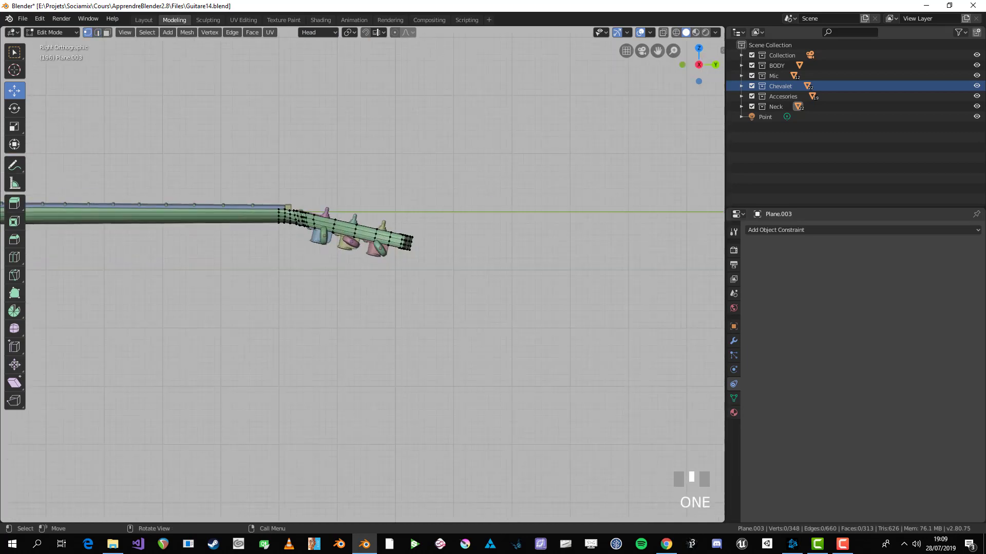
# - Turn on X-ray and circle-select all vertices of the tilted headstock, leaving the straight neck's vertices unselected
pyautogui.hotkey('alt', 'z')
pyautogui.scroll(5, 405, 134)
pyautogui.keyDown('shift'); pyautogui.moveTo(406, 134); pyautogui.dragTo(434, 170, button='middle'); pyautogui.keyUp('shift')
pyautogui.press('c')
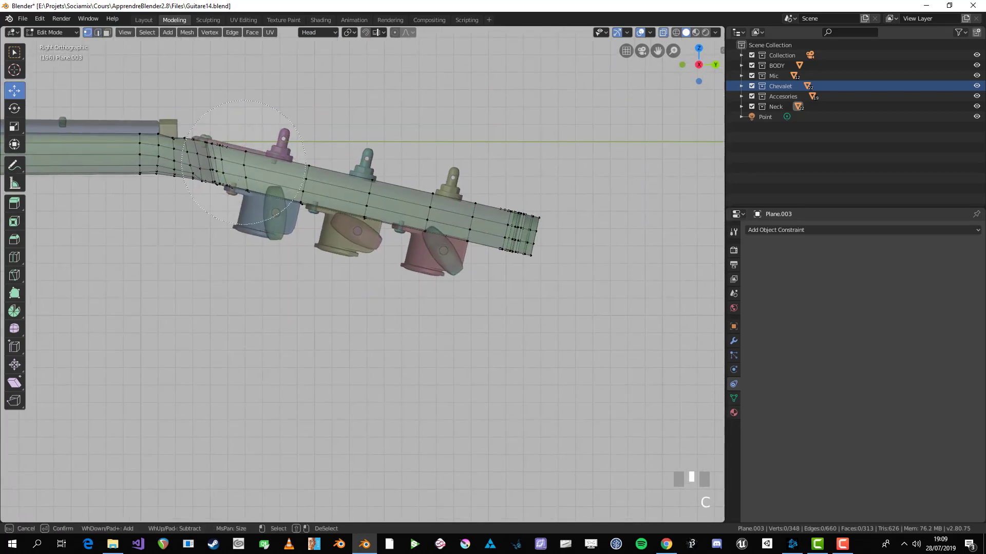
pyautogui.moveTo(244, 162)
pyautogui.mouseDown()
pyautogui.moveTo(211, 159)
pyautogui.moveTo(561, 308)
pyautogui.mouseUp()
pyautogui.rightClick(561, 308)
pyautogui.scroll(-1, 561, 308)
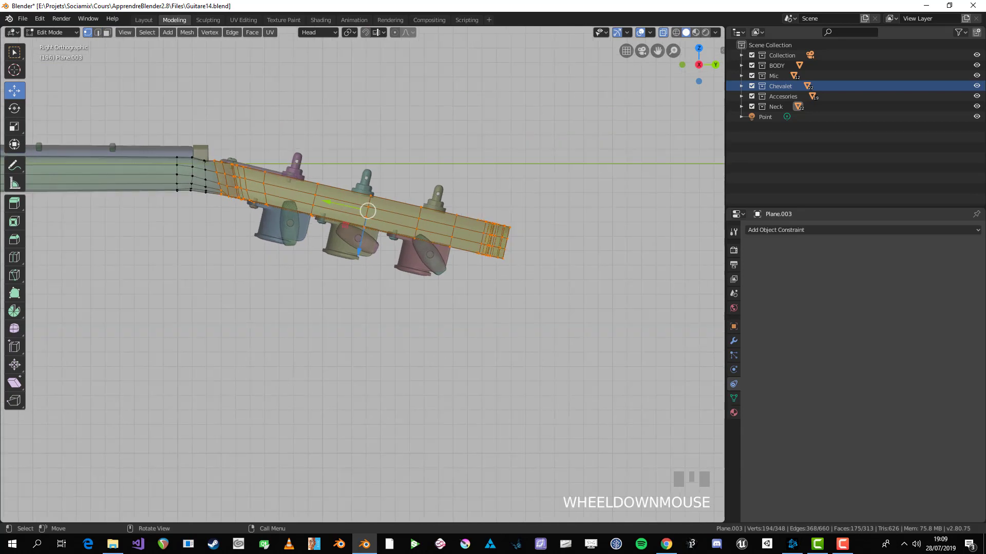
pyautogui.scroll(1, 361, 277)
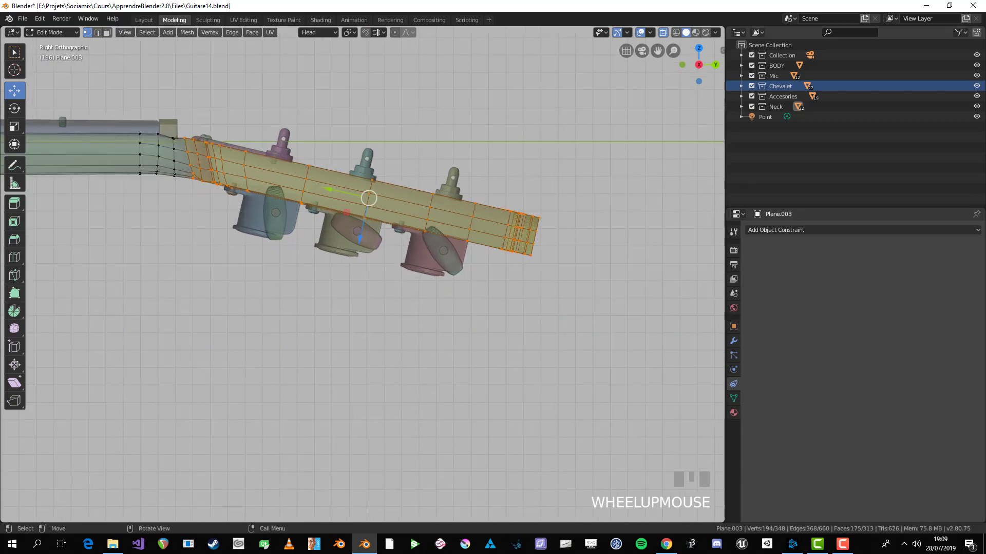
# - Scale the selected headstock vertices by about 1.065 along the Head orientation's Y axis
pyautogui.press('s')
pyautogui.press('y')
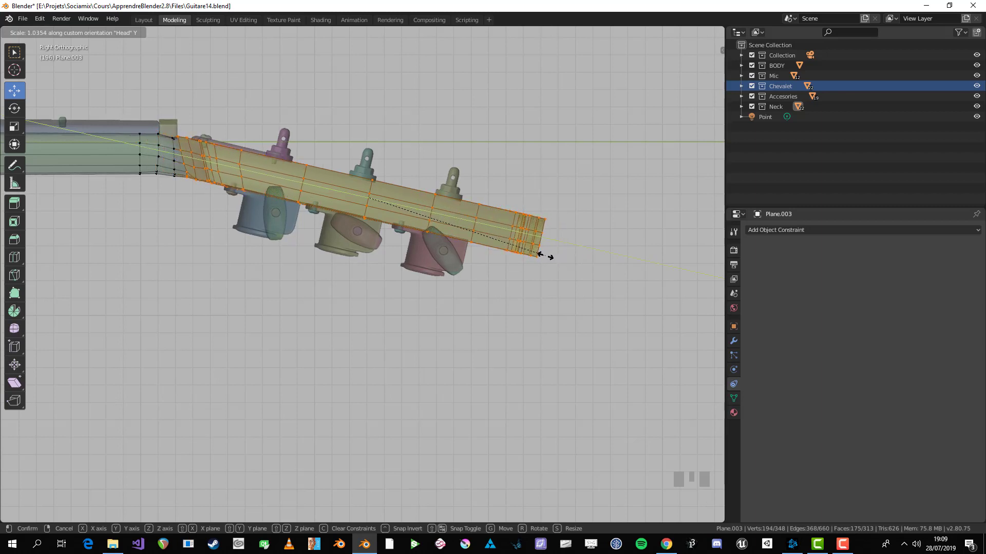
pyautogui.click(552, 258)
pyautogui.scroll(-3, 552, 257)
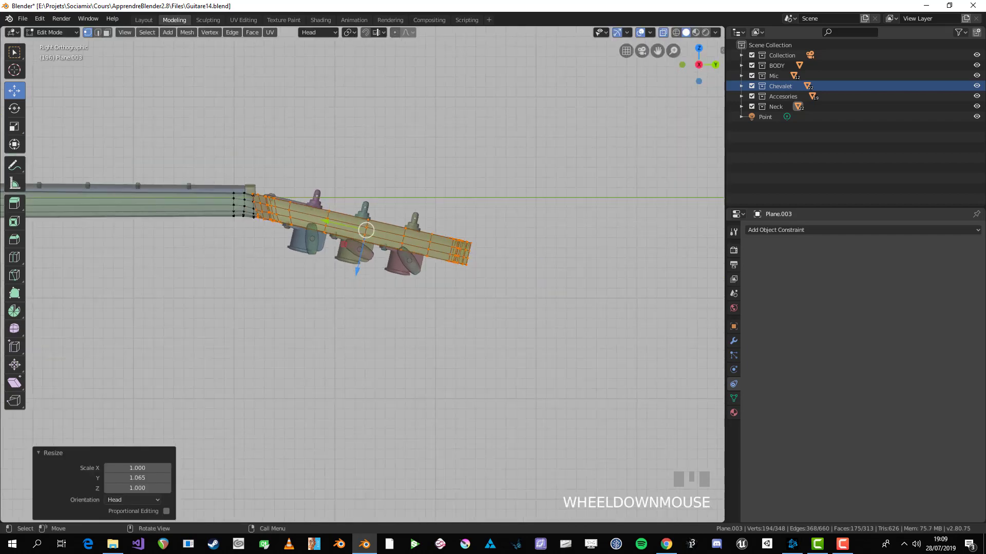
# - In the top view, stretch the headstock further along the Head Y axis by about 1.14
pyautogui.press('KP_7')
pyautogui.scroll(1, 431, 231)
pyautogui.press('s')
pyautogui.press('y')
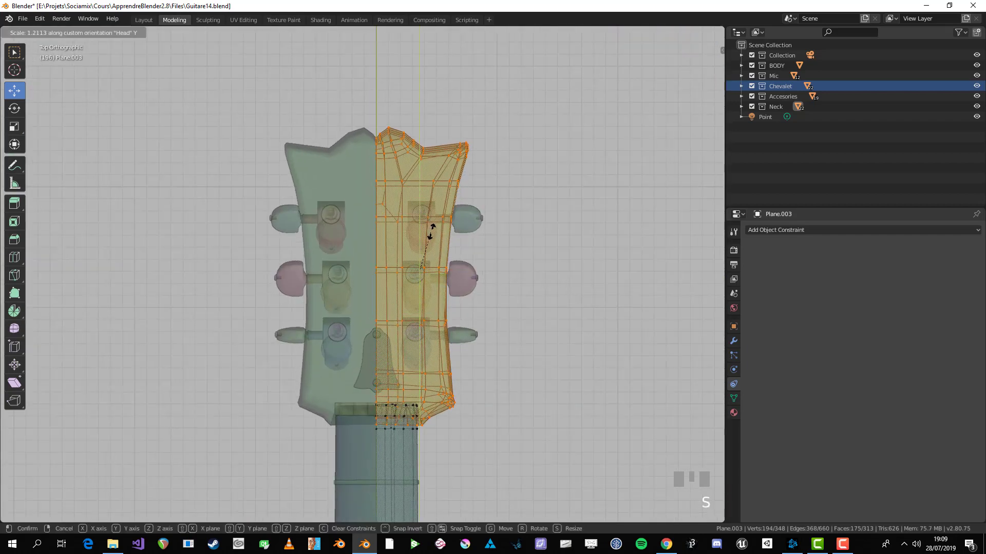
pyautogui.click(432, 234)
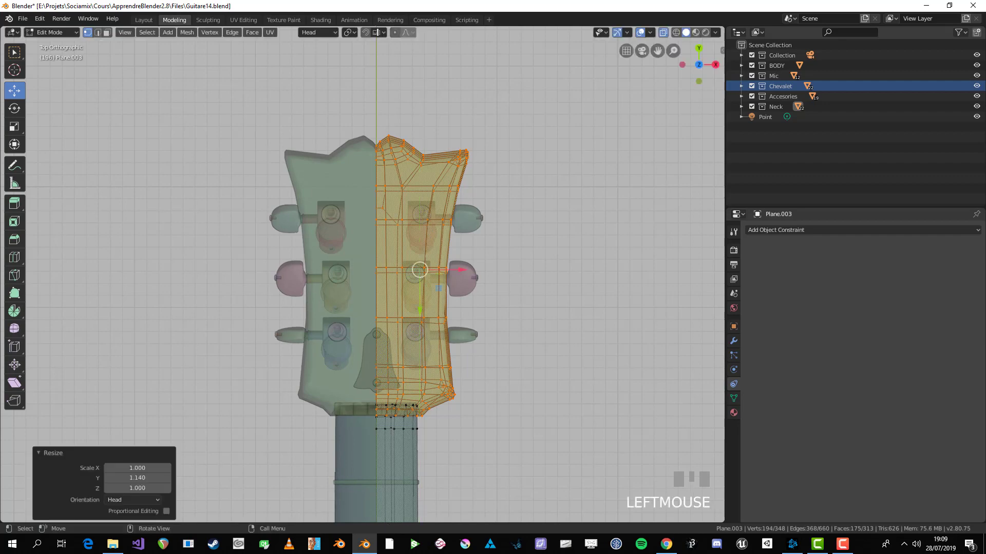
# - Move the headstock vertices about -0.218 m along the Head Y axis, and check the result in Object Mode without X-ray
pyautogui.press('g')
pyautogui.press('y')
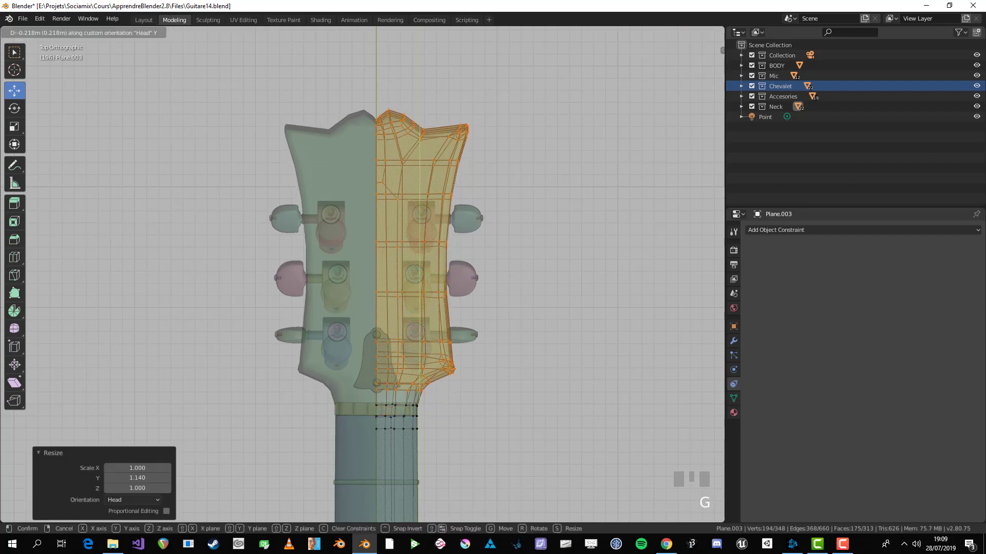
pyautogui.click(431, 234)
pyautogui.scroll(-11, 363, 274)
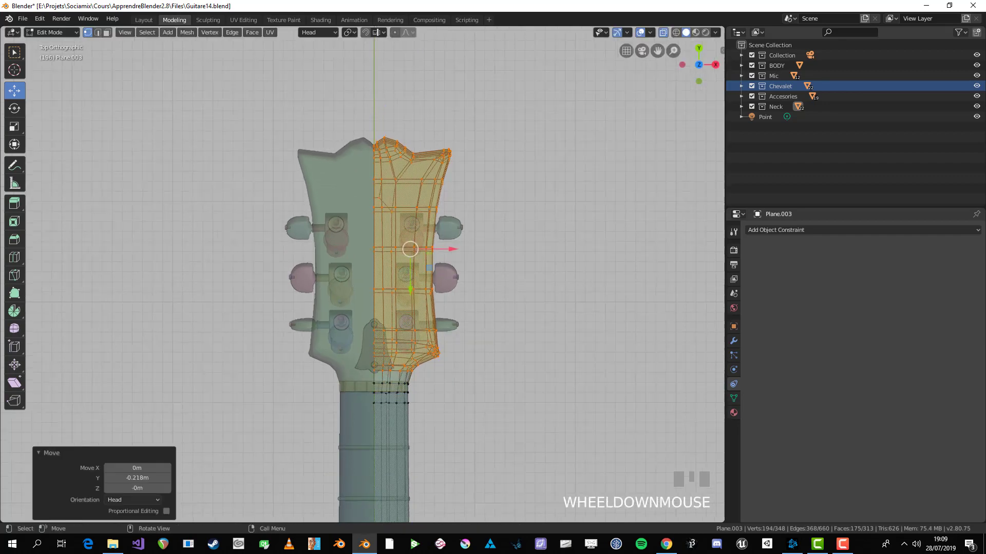
pyautogui.press('Tab')
pyautogui.hotkey('alt', 'z')
pyautogui.scroll(-1, 362, 274)
pyautogui.scroll(3, 440, 350)
# - Return to Edit Mode with X-ray on and scale the selected headstock uniformly to about 0.947
pyautogui.press('Tab')
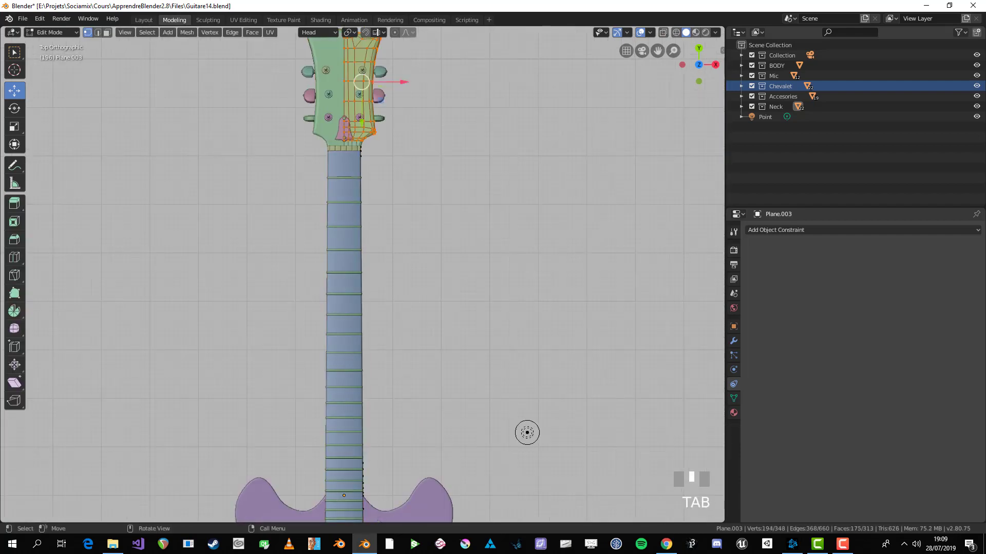
pyautogui.scroll(4, 359, 103)
pyautogui.hotkey('alt', 'z')
pyautogui.keyDown('shift'); pyautogui.moveTo(465, 280); pyautogui.dragTo(495, 286, button='middle'); pyautogui.keyUp('shift')
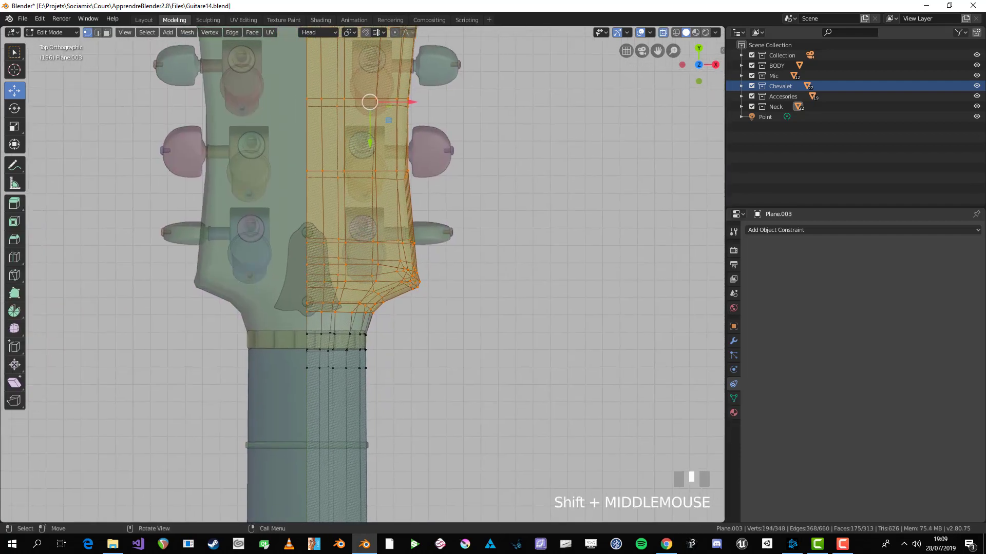
pyautogui.press('s')
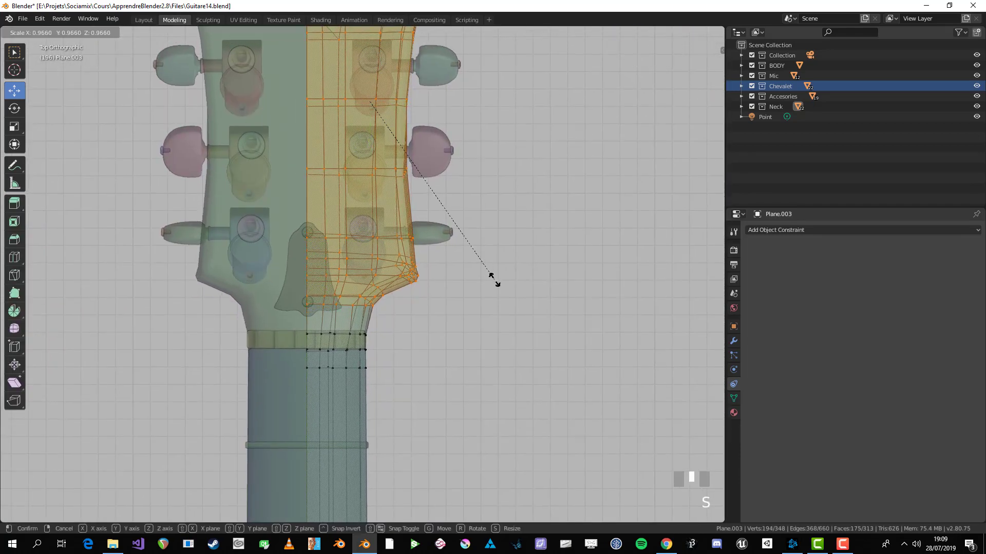
pyautogui.rightClick(479, 209)
pyautogui.press('s')
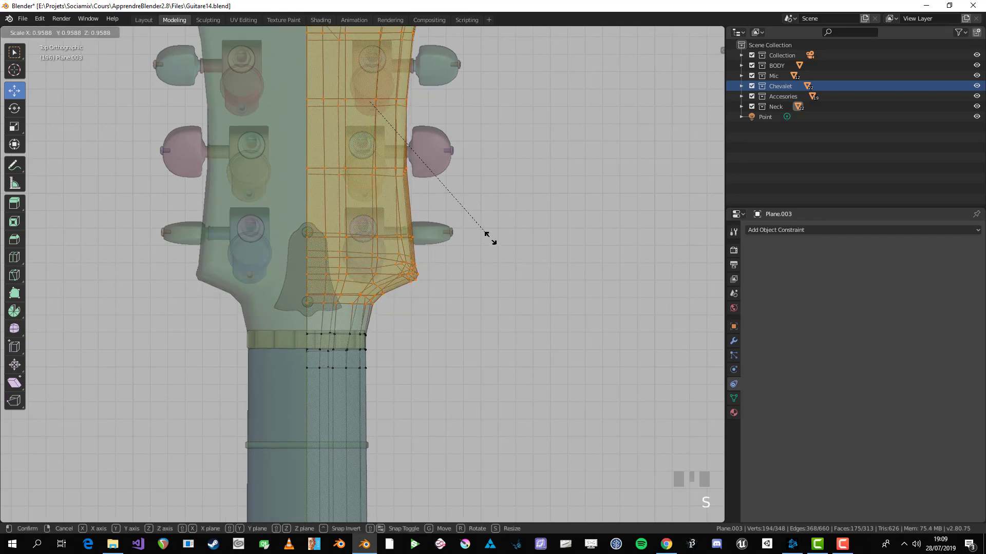
pyautogui.click(488, 236)
pyautogui.press('s')
pyautogui.press('x')
pyautogui.rightClick(485, 238)
# - Shift the headstock vertices about -0.0118 m along Head X and about 0.0696 m along Head Y
pyautogui.press('g')
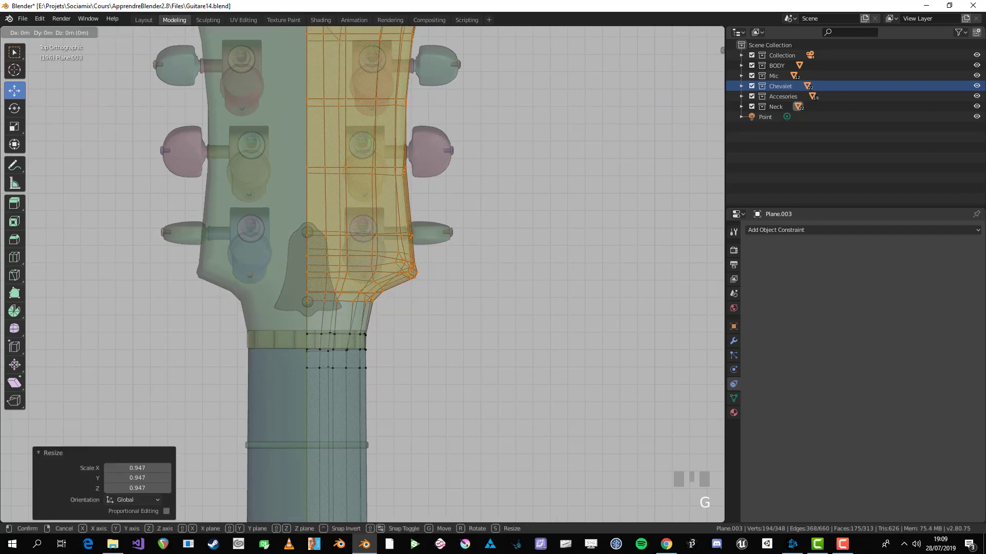
pyautogui.press('x')
pyautogui.click(482, 237)
pyautogui.press('g')
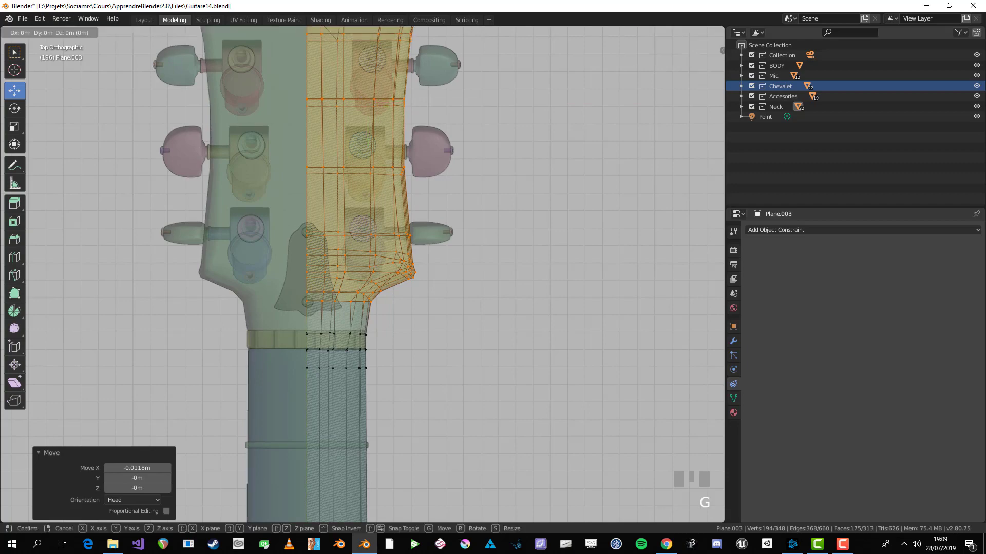
pyautogui.press('y')
pyautogui.click(482, 250)
pyautogui.scroll(-2, 483, 250)
pyautogui.scroll(-3, 483, 250)
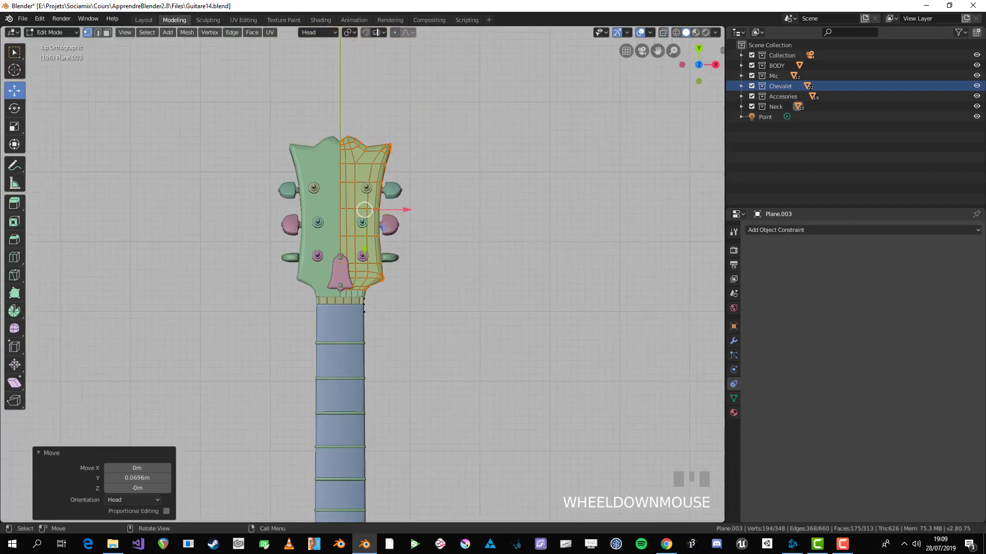
# - Return to Object Mode, inspect the reshaped headstock in perspective and deselect everything
pyautogui.moveTo(482, 250); pyautogui.dragTo(128, 323, button='middle')
pyautogui.press('Tab')
pyautogui.scroll(4, 205, 319)
pyautogui.press('Tab')
pyautogui.press('Tab')
pyautogui.hotkey('alt', 'a')
# - Scale the bell-shaped cover plate on the headstock by about 1.078 and slide it along Head Y toward the headstock's tip
pyautogui.press('KP_7')
pyautogui.scroll(1, 362, 275)
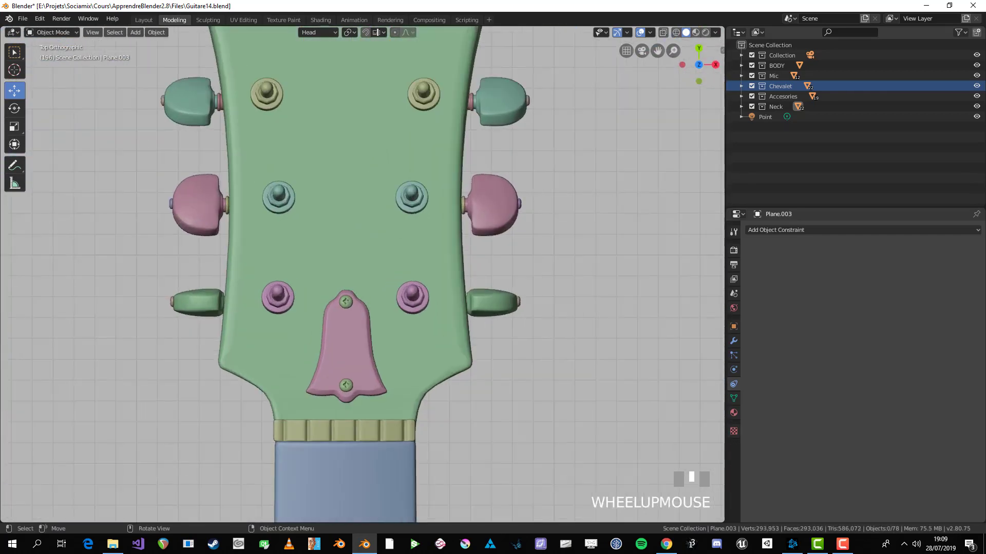
pyautogui.scroll(1, 355, 344)
pyautogui.keyDown('shift'); pyautogui.moveTo(354, 344); pyautogui.dragTo(366, 292, button='middle'); pyautogui.keyUp('shift')
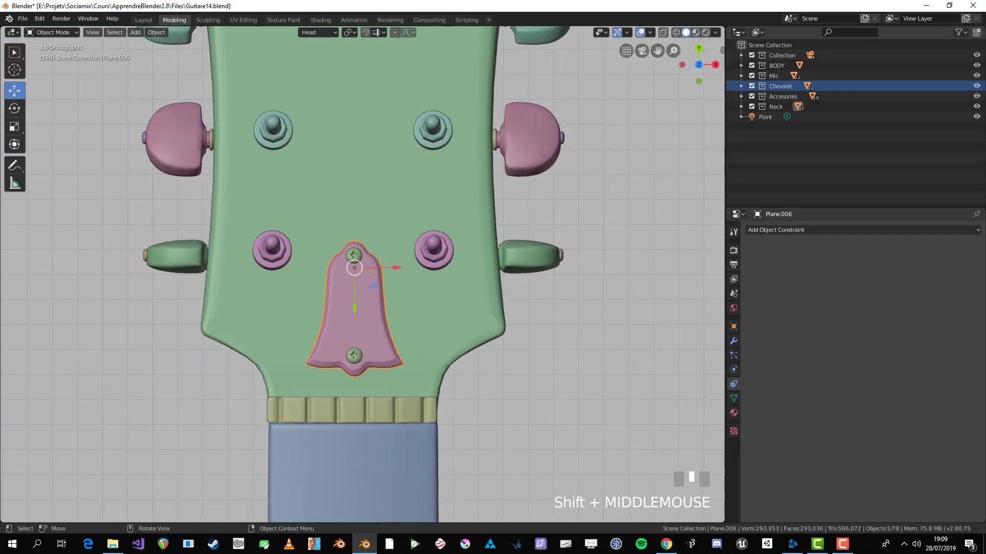
pyautogui.press('s')
pyautogui.click(502, 302)
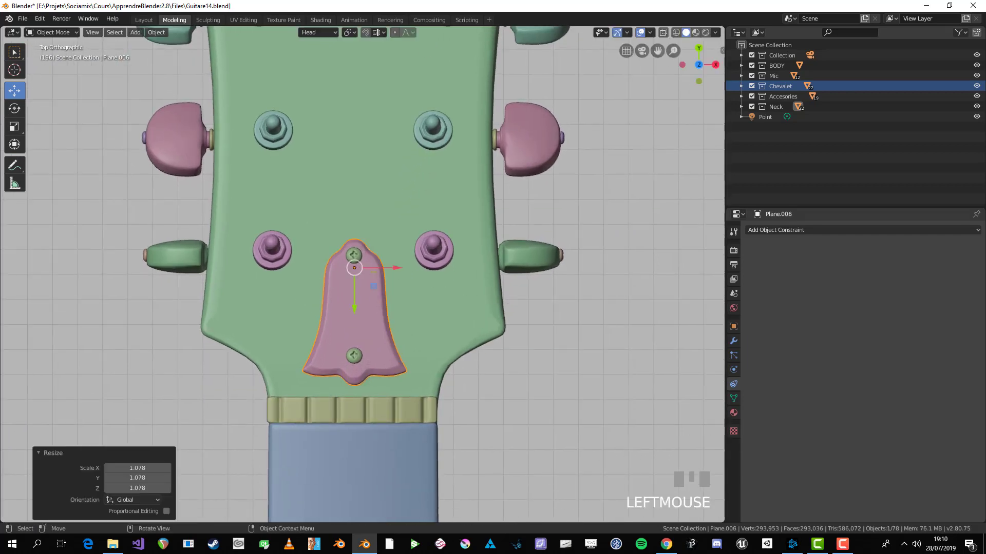
pyautogui.moveTo(354, 305); pyautogui.dragTo(354, 289)
# - Add both screws to the cover plate selection, slide all three slightly along Head Y away from the nut, and deselect everything
pyautogui.moveTo(354, 288); pyautogui.dragTo(360, 154, button='middle')
pyautogui.keyDown('shift'); pyautogui.click(251, 241); pyautogui.keyUp('shift')
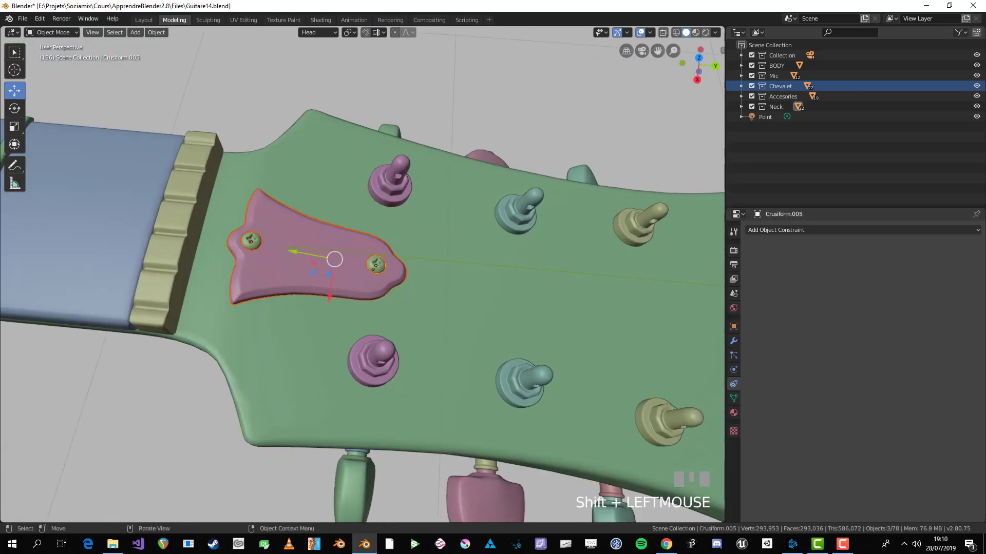
pyautogui.moveTo(291, 252); pyautogui.dragTo(309, 253)
pyautogui.moveTo(309, 252); pyautogui.dragTo(502, 519, button='middle')
pyautogui.hotkey('alt', 'a')
pyautogui.scroll(-3, 337, 229)
pyautogui.scroll(-1, 287, 267)
pyautogui.press('KP_7')
pyautogui.keyDown('shift'); pyautogui.scroll(-2, 478, 462); pyautogui.keyUp('shift')
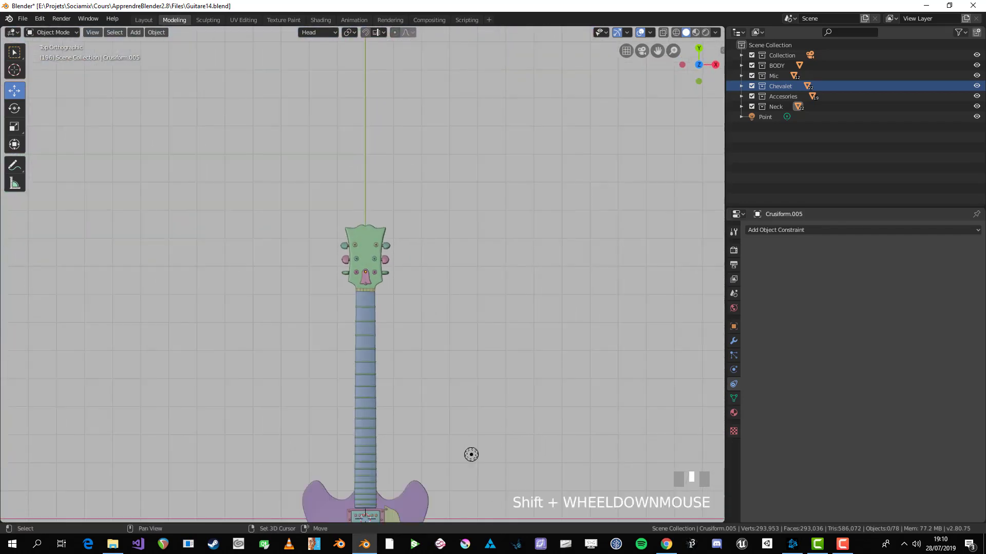
pyautogui.scroll(4, 488, 363)
pyautogui.click(545, 404)
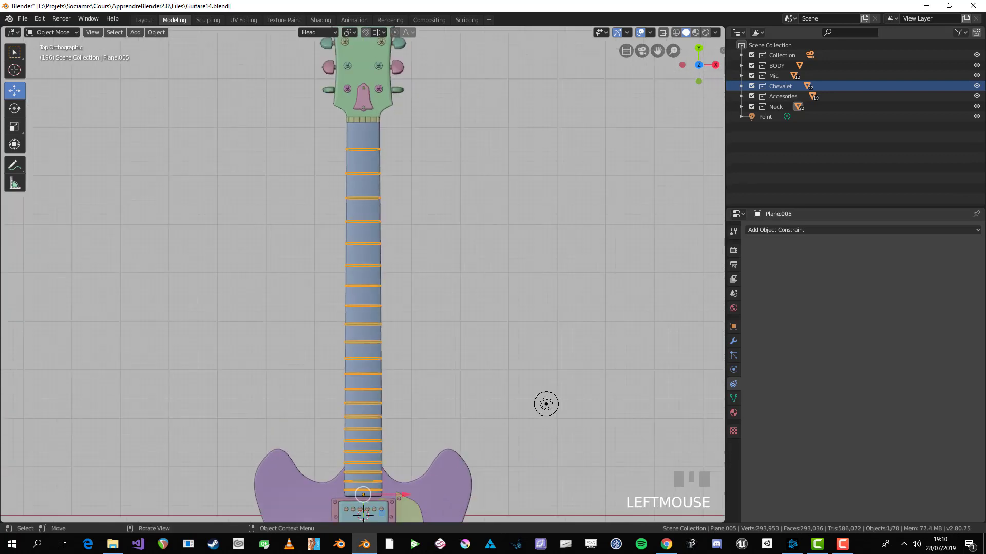
pyautogui.keyDown('shift'); pyautogui.moveTo(545, 404); pyautogui.dragTo(559, 446, button='middle'); pyautogui.keyUp('shift')
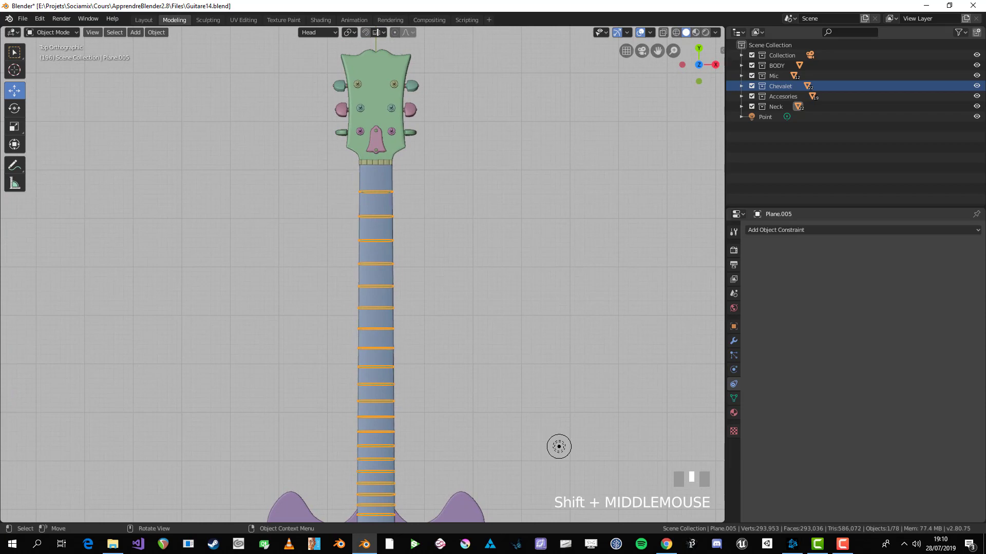
pyautogui.scroll(-1, 559, 447)
pyautogui.hotkey('alt', 'a')
# - Select the fretboard, view its mesh in Edit Mode, turn on X-ray and return to Object Mode
pyautogui.click(526, 418)
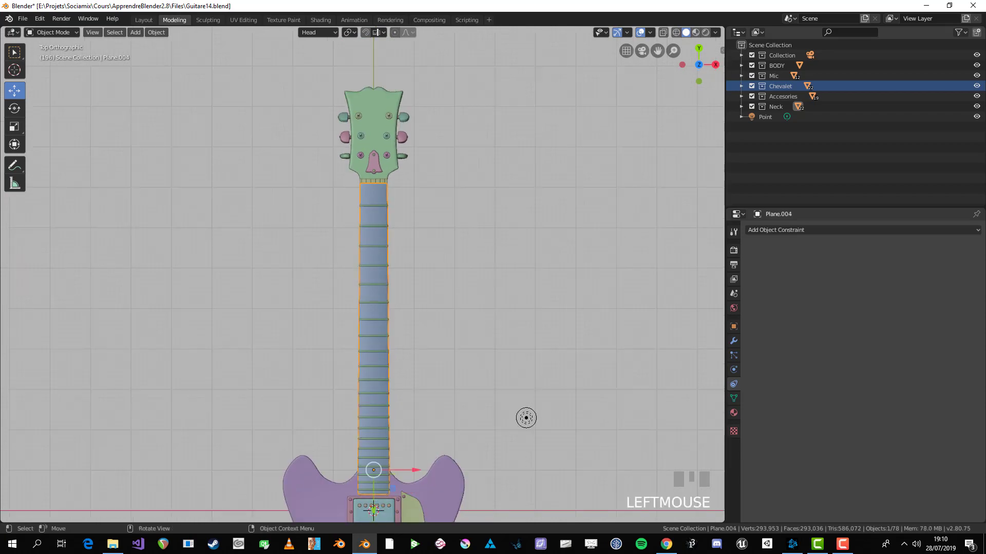
pyautogui.press('Tab')
pyautogui.keyDown('shift'); pyautogui.moveTo(527, 418); pyautogui.dragTo(522, 467, button='middle'); pyautogui.keyUp('shift')
pyautogui.scroll(-1, 495, 436)
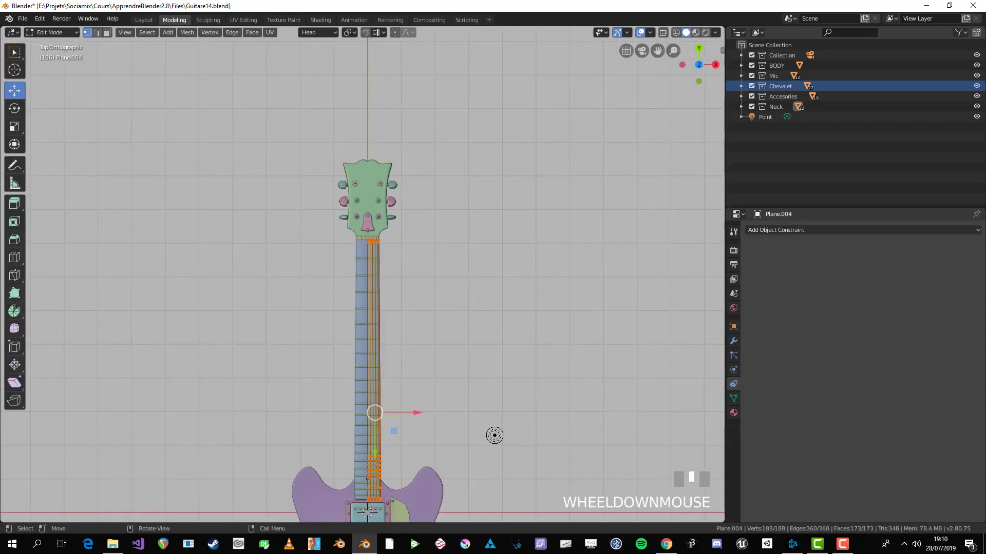
pyautogui.hotkey('alt', 'z')
pyautogui.press('Tab')
# - Select the neck and box-select the nut, fretboard and frets below the headstock, and turn X-ray off
pyautogui.click(495, 436)
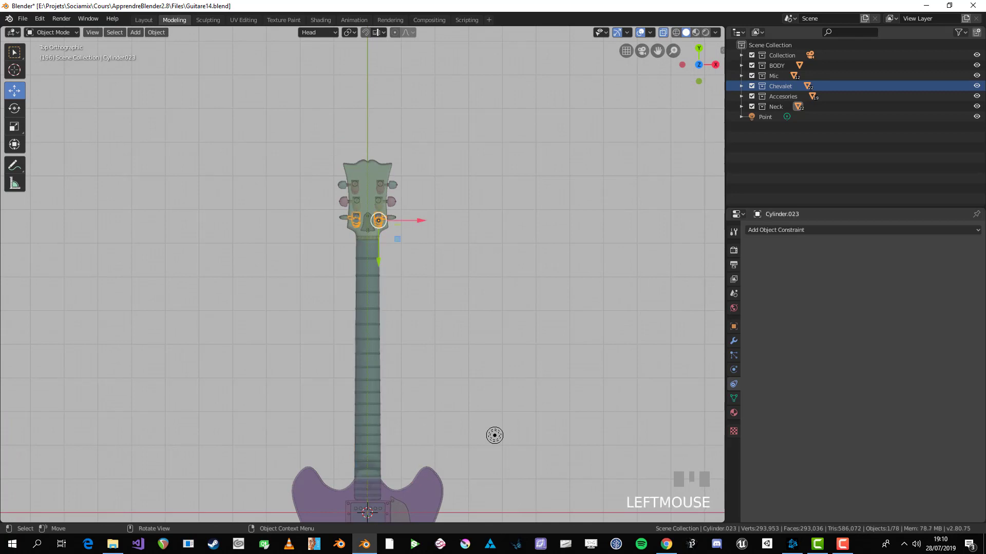
pyautogui.scroll(2, 361, 226)
pyautogui.hotkey('alt', 'a')
pyautogui.click(361, 226)
pyautogui.press('b')
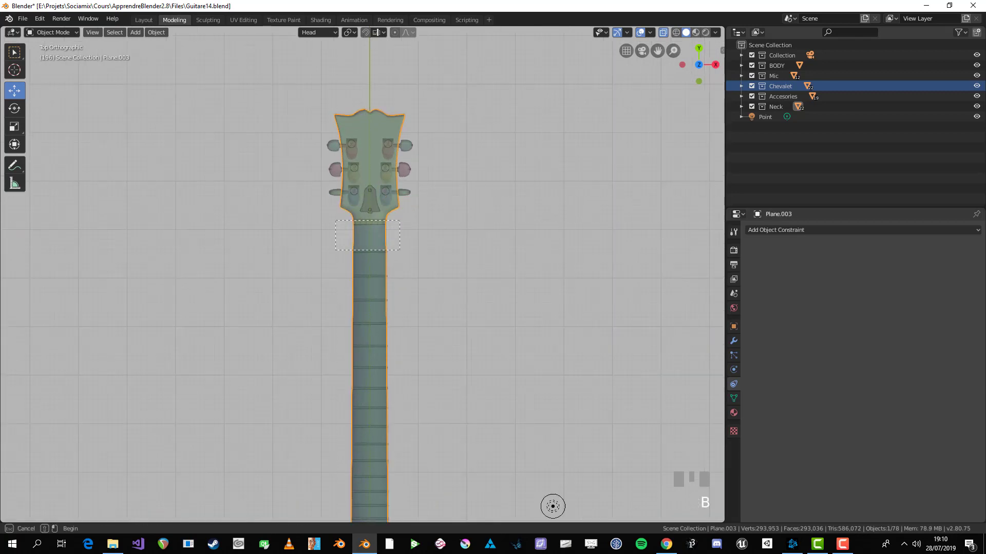
pyautogui.moveTo(400, 250); pyautogui.dragTo(400, 250)
pyautogui.hotkey('alt', 'z')
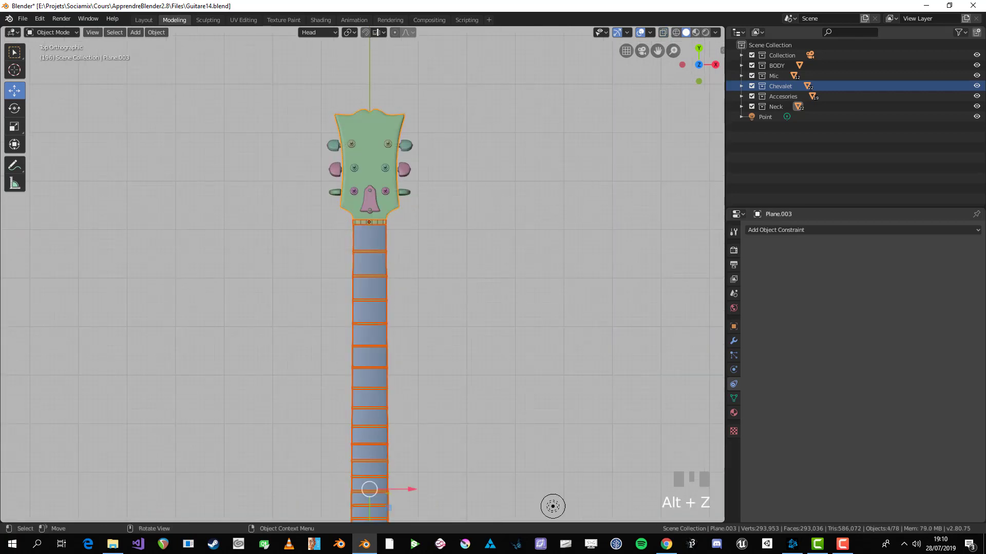
# - Open the neck, nut, fretboard and frets in Edit Mode and box-select the headstock and nut vertices with X-ray on
pyautogui.press('Tab')
pyautogui.hotkey('alt', 'a')
pyautogui.moveTo(288, 87); pyautogui.dragTo(451, 241)
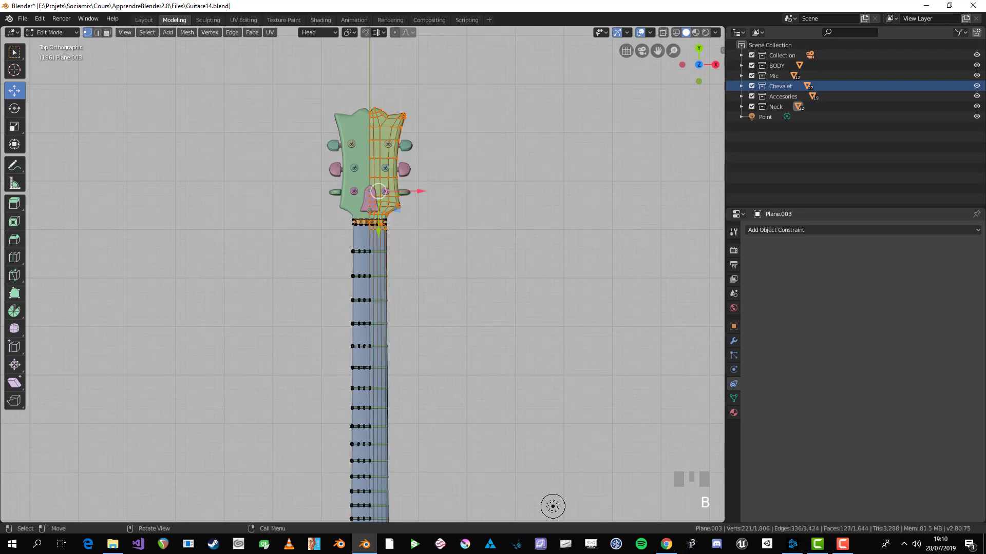
pyautogui.hotkey('alt', 'z')
pyautogui.press('b')
pyautogui.moveTo(214, 245); pyautogui.dragTo(452, 87)
pyautogui.scroll(-3, 362, 275)
pyautogui.keyDown('shift'); pyautogui.moveTo(362, 275); pyautogui.dragTo(346, 230, button='middle'); pyautogui.keyUp('shift')
pyautogui.scroll(3, 519, 409)
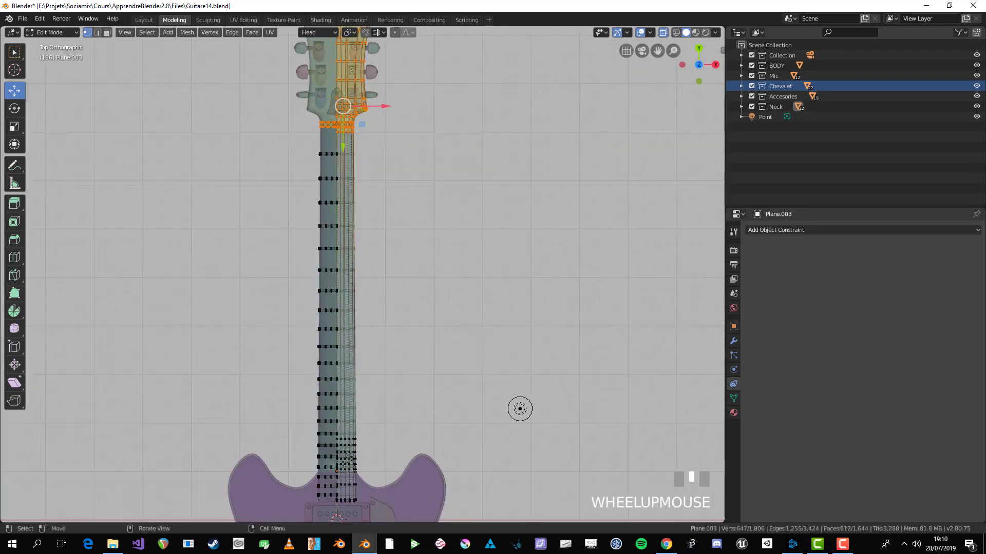
# - Turn on smooth proportional editing and enlarge its influence size to 9.85, leaving the selected vertices in place
pyautogui.scroll(-1, 493, 387)
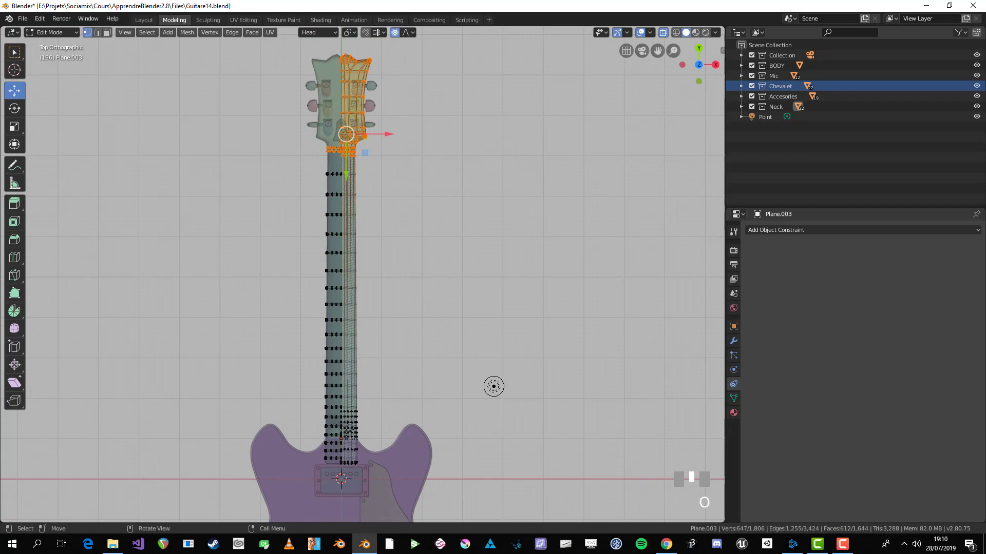
pyautogui.press('g')
pyautogui.scroll(-20, 493, 387)
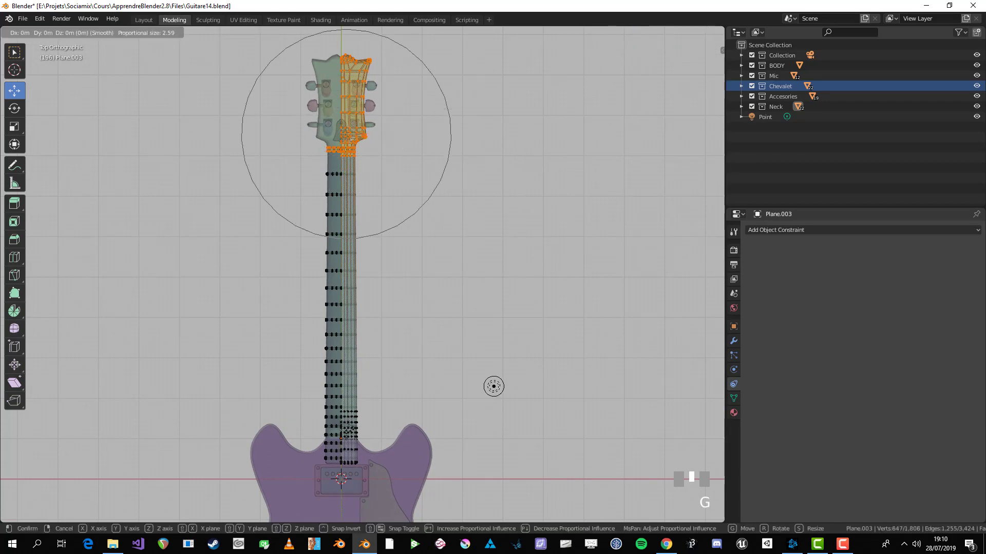
pyautogui.click(493, 386)
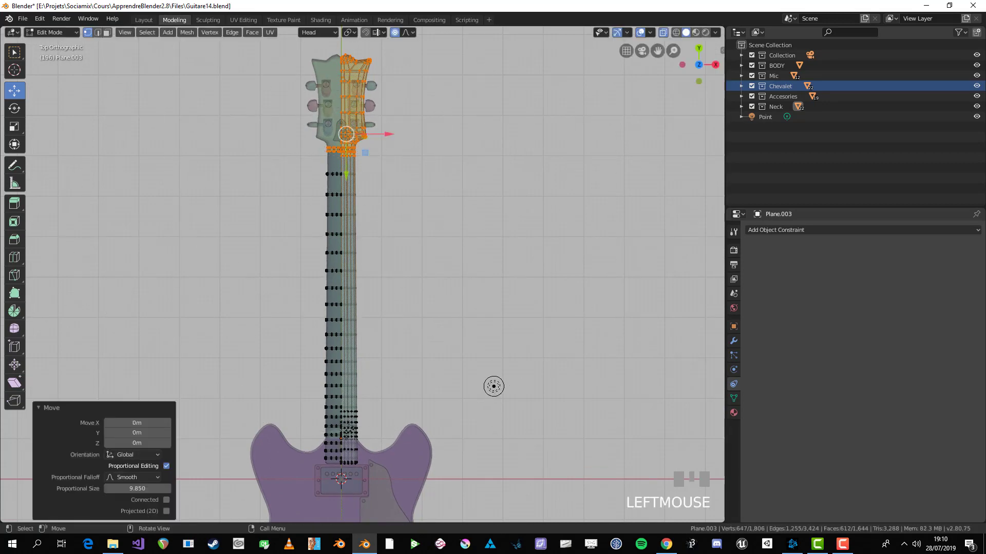
pyautogui.press('s')
pyautogui.press('x')
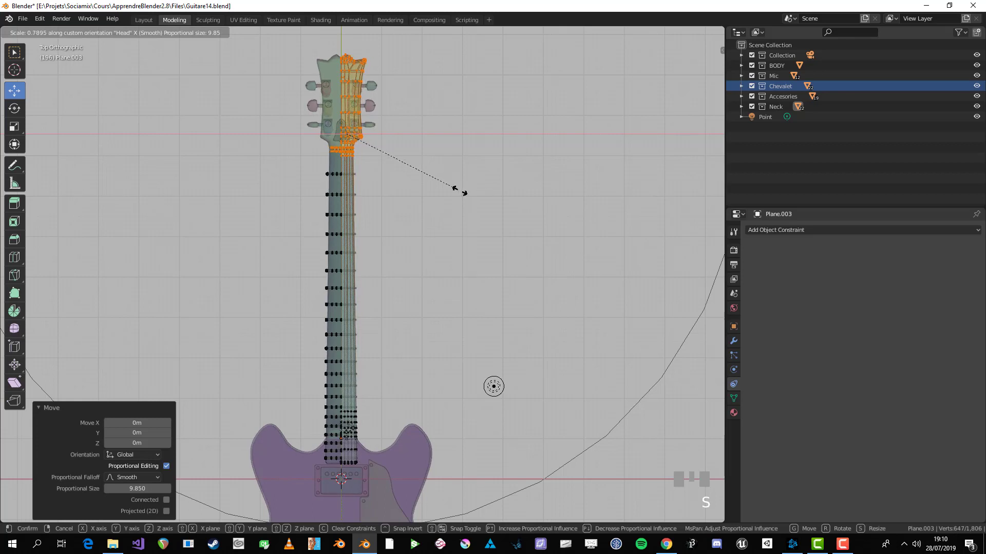
pyautogui.rightClick(493, 184)
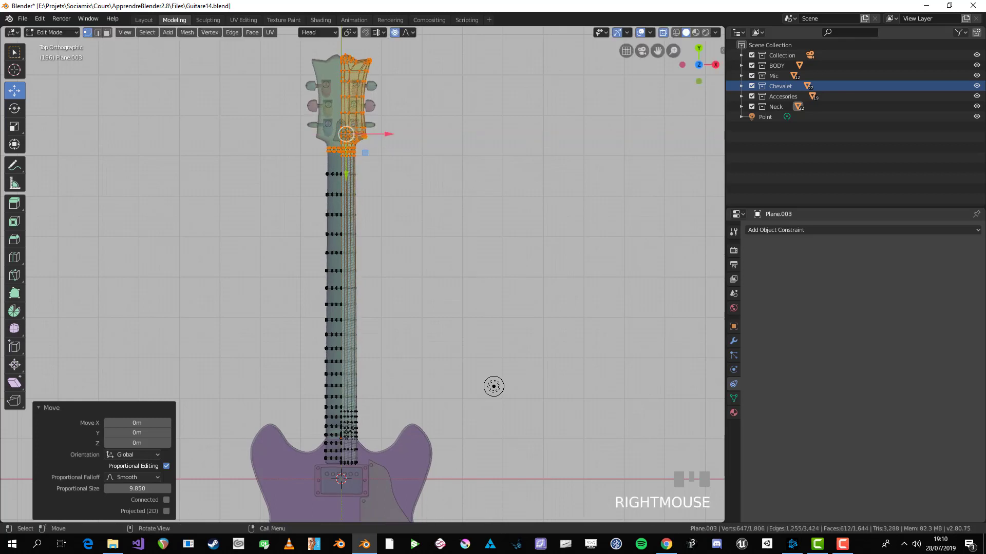
# - Narrow the headstock end of the neck by scaling about 0.888 along Head X, leave Edit Mode, turn X-ray off and deselect everything
pyautogui.press('s')
pyautogui.press('x')
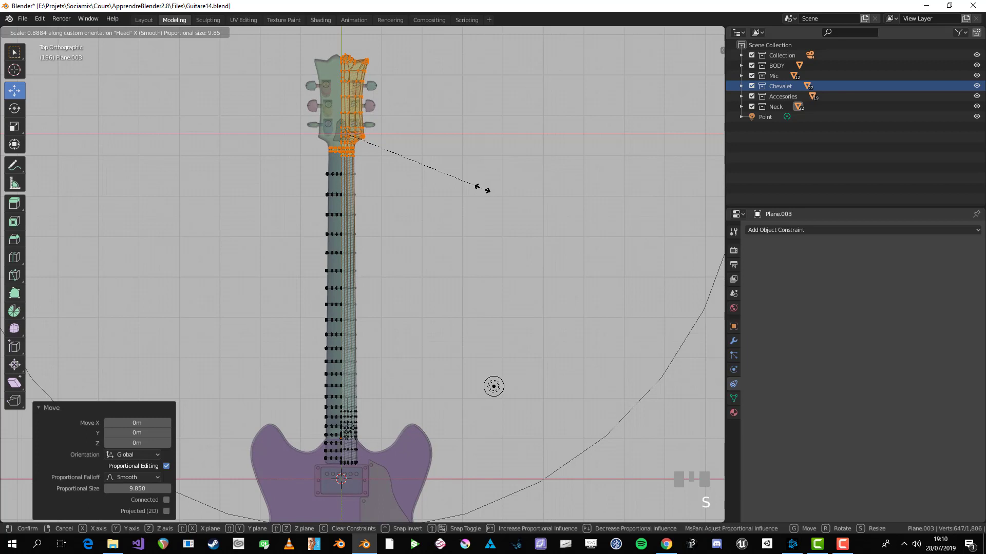
pyautogui.click(485, 189)
pyautogui.press('Tab')
pyautogui.hotkey('alt', 'z')
pyautogui.hotkey('alt', 'a')
pyautogui.scroll(5, 635, 505)
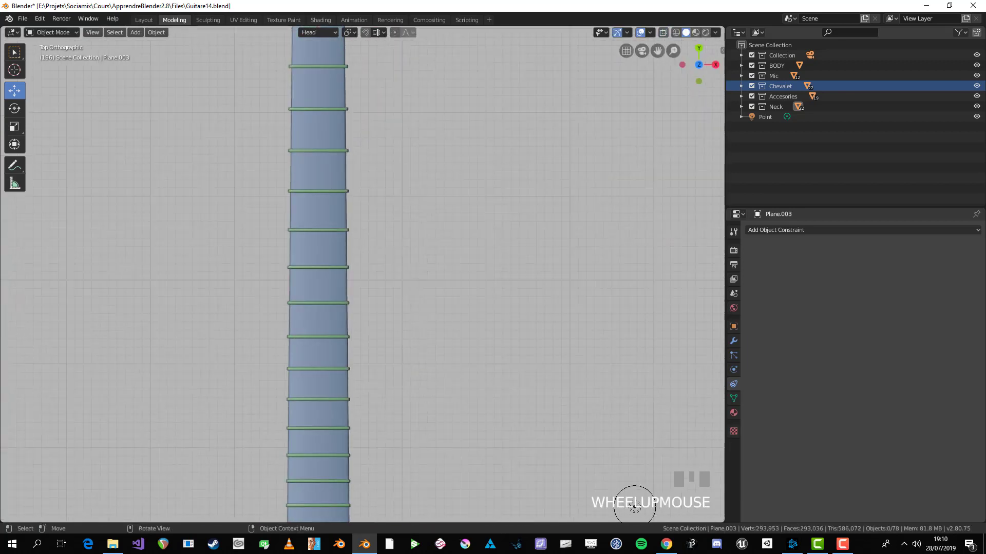
# - Edit the frets with X-ray on and shift the first fret's outer end about 0.044 m inward along Head X with proportional editing
pyautogui.click(329, 151)
pyautogui.press('Tab')
pyautogui.scroll(-1, 329, 150)
pyautogui.keyDown('shift'); pyautogui.moveTo(303, 111); pyautogui.dragTo(347, 190, button='middle'); pyautogui.keyUp('shift')
pyautogui.press('b')
pyautogui.moveTo(328, 164); pyautogui.dragTo(339, 181)
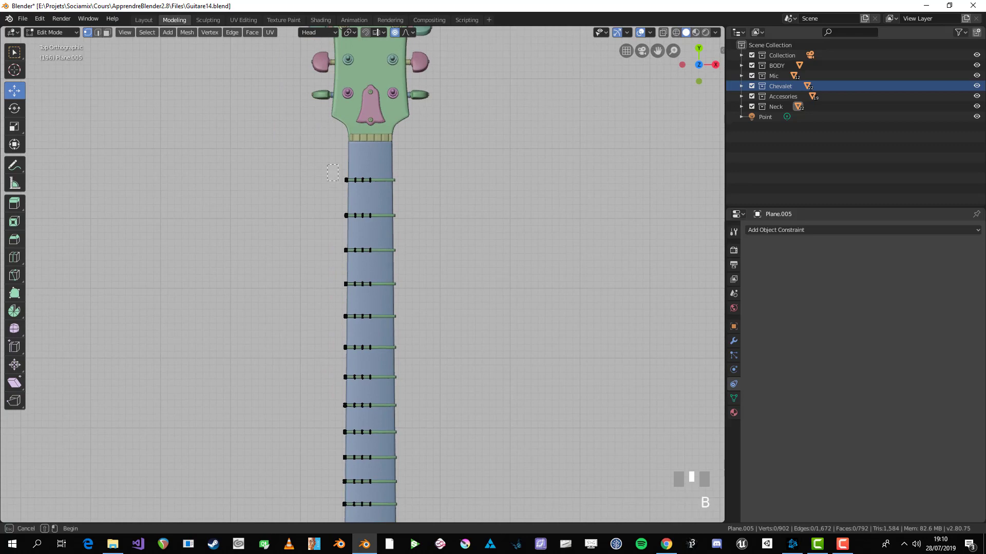
pyautogui.scroll(-2, 549, 462)
pyautogui.hotkey('alt', 'z')
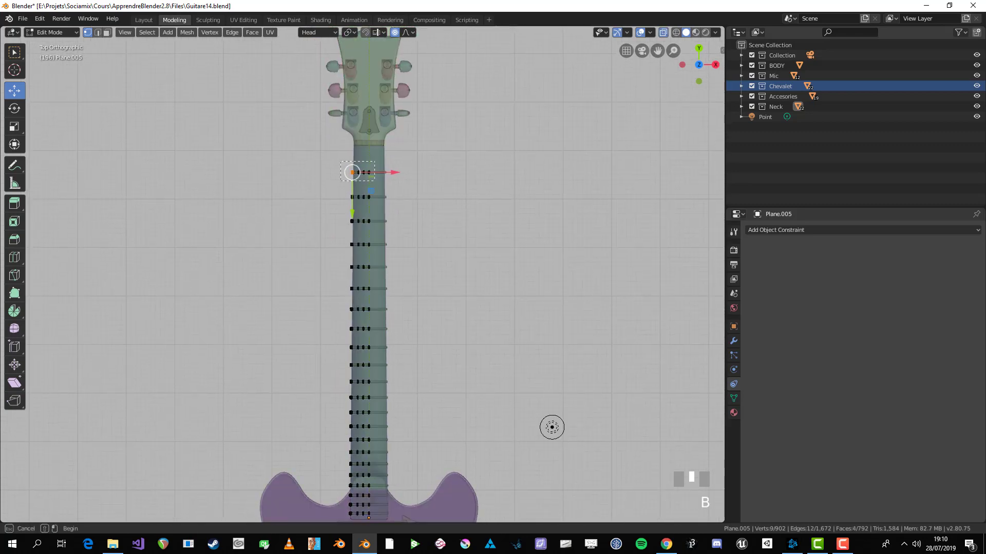
pyautogui.scroll(2, 635, 493)
pyautogui.click(635, 494)
pyautogui.press('b')
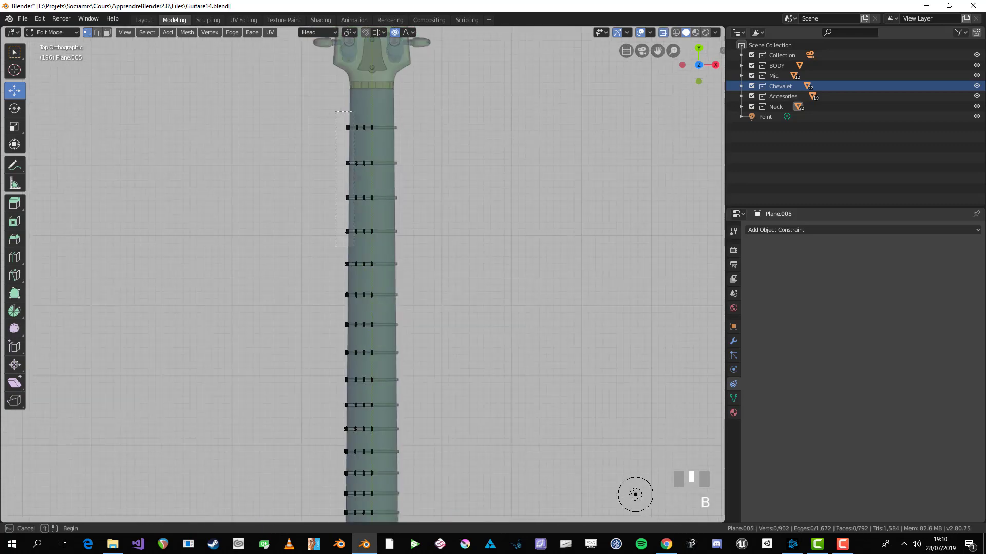
pyautogui.moveTo(380, 127); pyautogui.dragTo(382, 127)
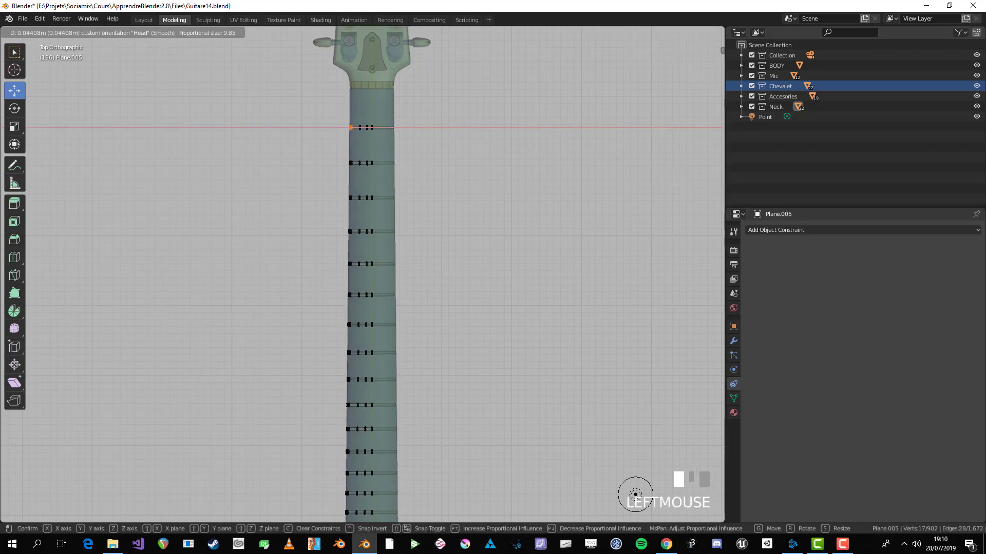
# - Check the fret ends up close and fine-tune their position against the fretboard edge, then return to Object Mode
pyautogui.press('Tab')
pyautogui.moveTo(635, 494); pyautogui.dragTo(637, 452, button='middle')
pyautogui.scroll(4, 636, 452)
pyautogui.press('Tab')
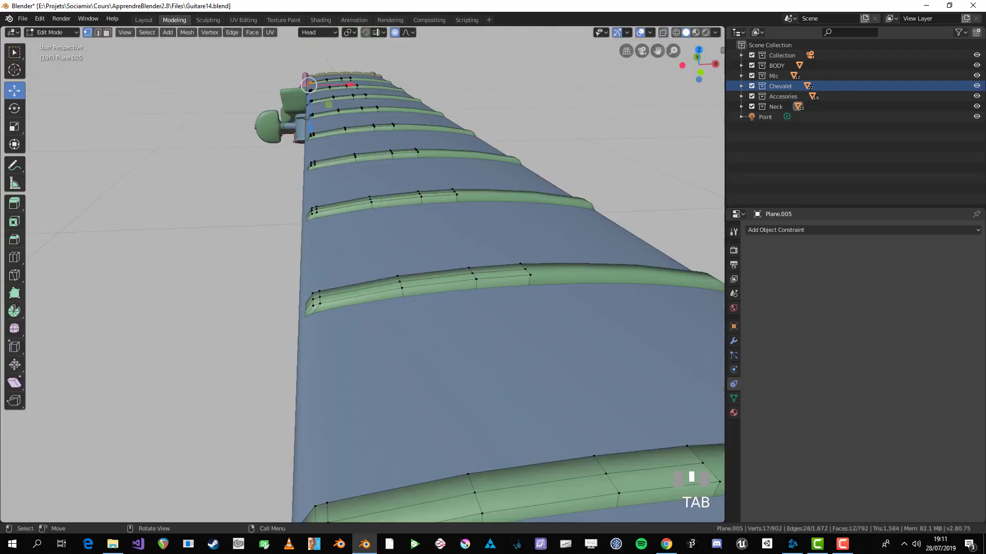
pyautogui.keyDown('shift'); pyautogui.moveTo(462, 308); pyautogui.dragTo(462, 374, button='middle'); pyautogui.keyUp('shift')
pyautogui.scroll(2, 462, 374)
pyautogui.moveTo(329, 103); pyautogui.dragTo(323, 104)
pyautogui.press('Tab')
pyautogui.scroll(-3, 324, 103)
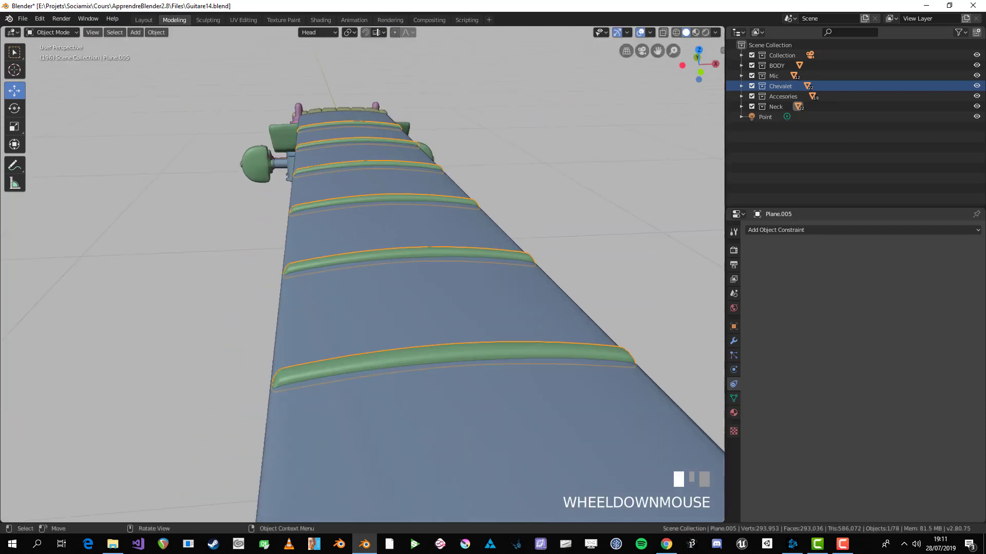
# - Open the nut in Edit Mode from the top view and box-select its outer end through X-ray, turning X-ray off again
pyautogui.moveTo(324, 103); pyautogui.dragTo(426, 287, button='middle')
pyautogui.scroll(-2, 390, 256)
pyautogui.hotkey('alt', 'a')
pyautogui.press('KP_7')
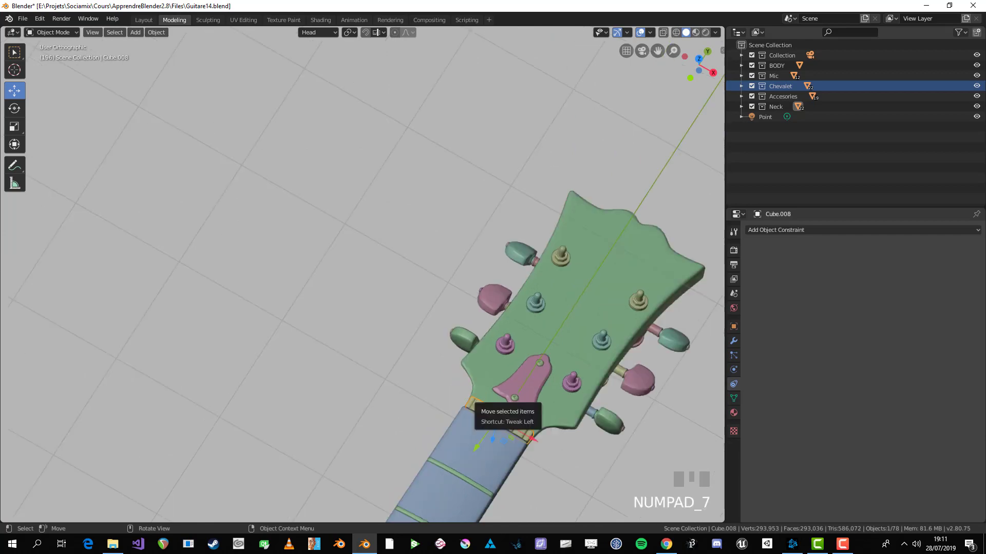
pyautogui.press('Tab')
pyautogui.keyDown('shift'); pyautogui.moveTo(483, 406); pyautogui.dragTo(354, 282, button='middle'); pyautogui.keyUp('shift')
pyautogui.hotkey('alt', 'a')
pyautogui.hotkey('alt', 'z')
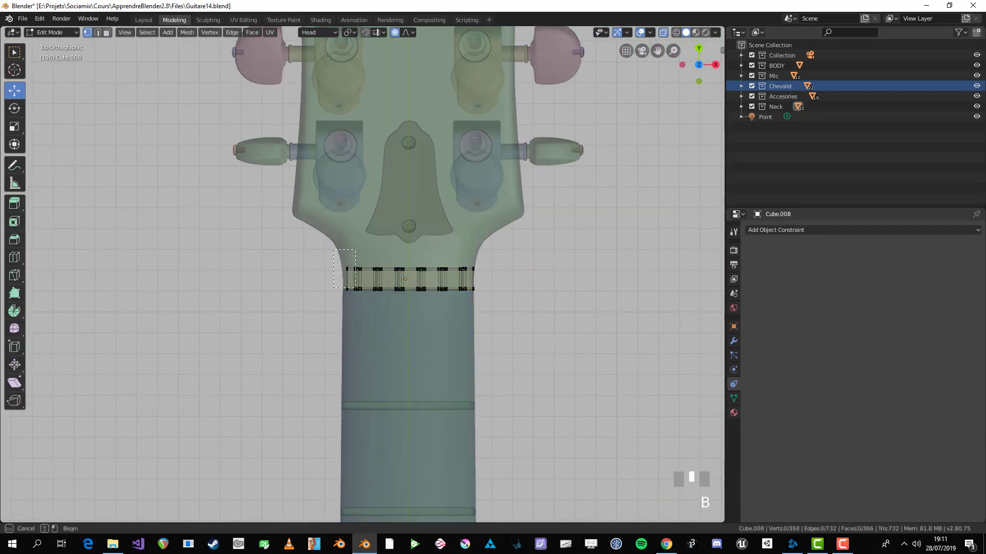
pyautogui.moveTo(360, 266)
pyautogui.mouseDown()
pyautogui.moveTo(341, 309)
pyautogui.moveTo(367, 279)
pyautogui.mouseUp()
pyautogui.hotkey('alt', 'z')
pyautogui.press('z')
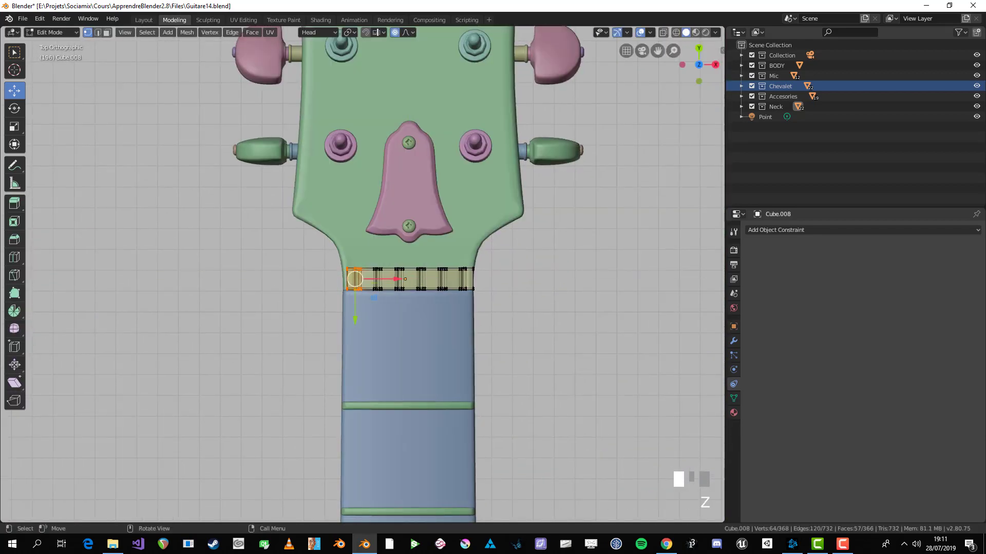
# - Select the whole nut mesh and scale it by about 1.019 along Head X
pyautogui.press('a')
pyautogui.press('s')
pyautogui.press('x')
pyautogui.click(547, 297)
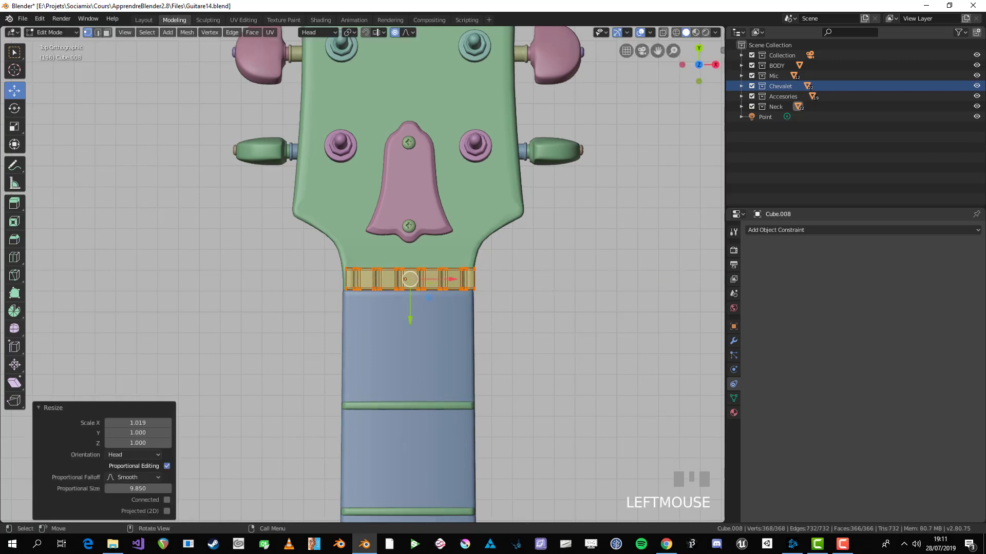
# - Turn off proportional editing, nudge the nut along Head X to centre it on the neck, and fine-scale its width
pyautogui.press('o')
pyautogui.moveTo(451, 278); pyautogui.dragTo(449, 279)
pyautogui.hotkey('alt', 'a')
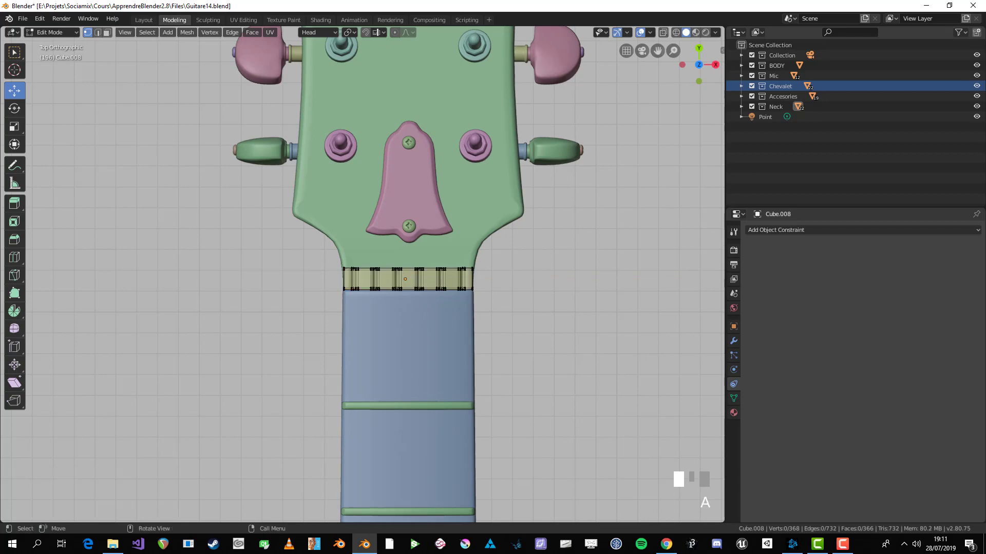
pyautogui.press('a')
pyautogui.press('s')
pyautogui.press('x')
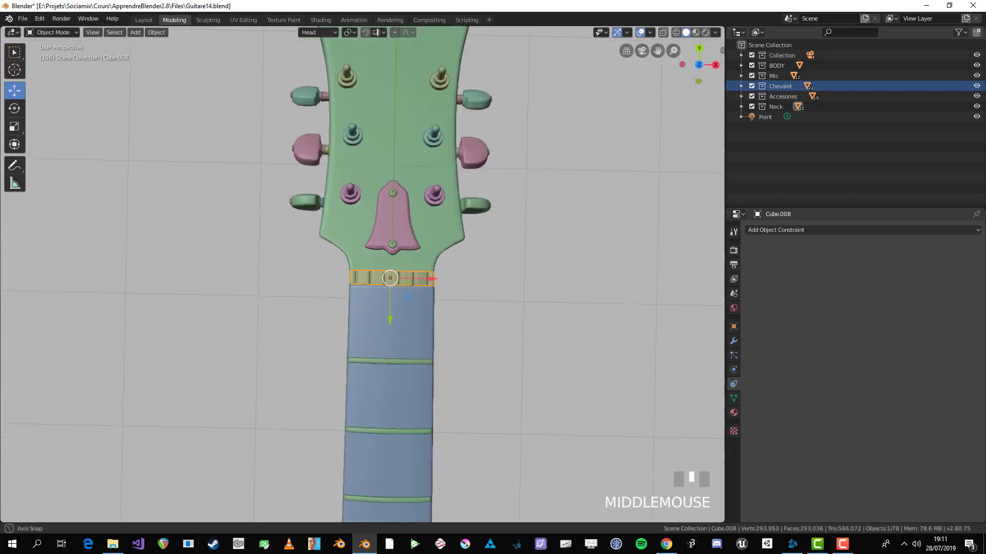
# - Show the nut's mesh from the right side with X-ray on and box-select only its upper vertices
pyautogui.moveTo(557, 301); pyautogui.dragTo(493, 278, button='middle')
pyautogui.press('KP_3')
pyautogui.press('Tab')
pyautogui.keyDown('shift'); pyautogui.moveTo(386, 370); pyautogui.dragTo(387, 354, button='middle'); pyautogui.keyUp('shift')
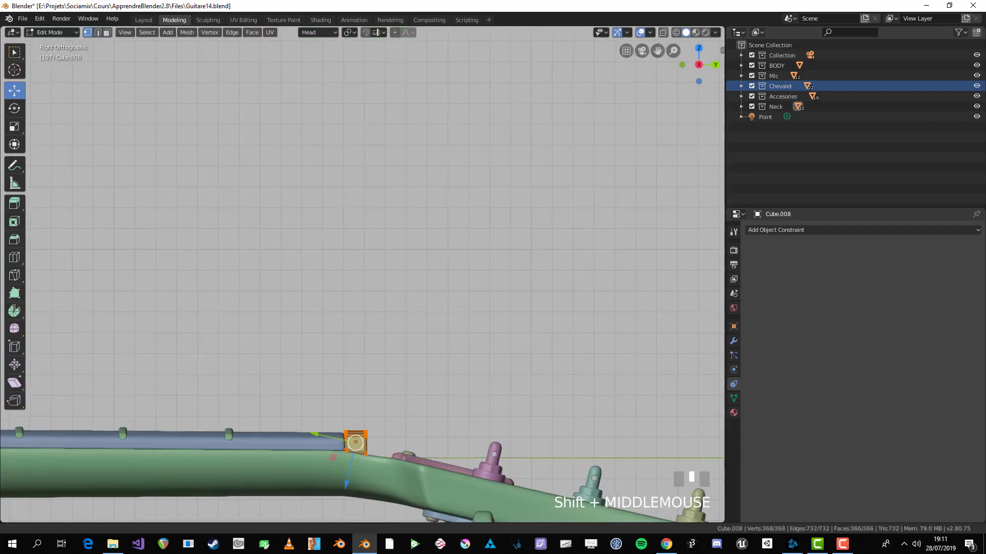
pyautogui.scroll(2, 386, 355)
pyautogui.hotkey('alt', 'z')
pyautogui.hotkey('alt', 'a')
pyautogui.press('b')
pyautogui.moveTo(362, 342); pyautogui.dragTo(410, 357)
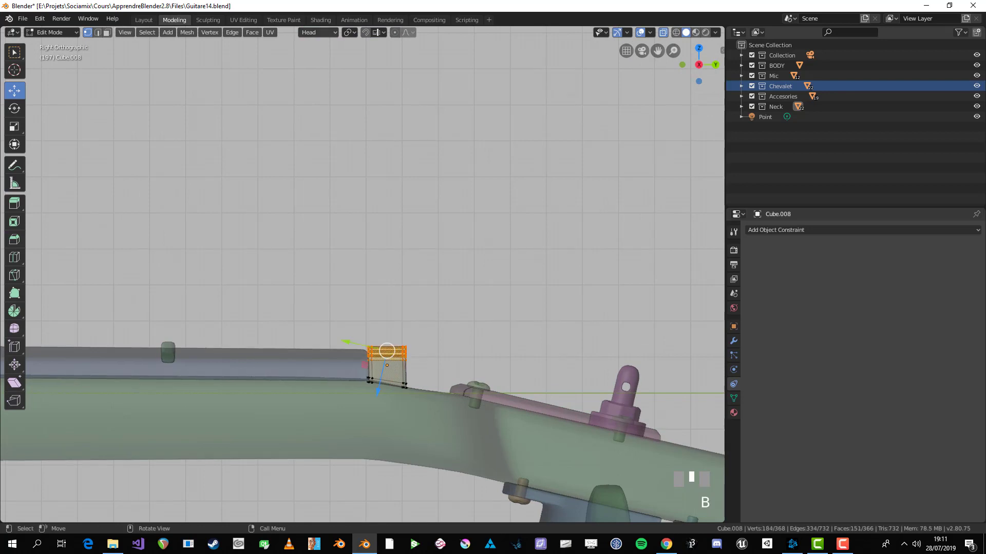
# - Switch to Global orientation, raise the nut's upper vertices about 0.026 m along Z, then leave Edit Mode and turn X-ray off
pyautogui.click(318, 32)
pyautogui.click(293, 65)
pyautogui.moveTo(387, 329); pyautogui.dragTo(386, 319)
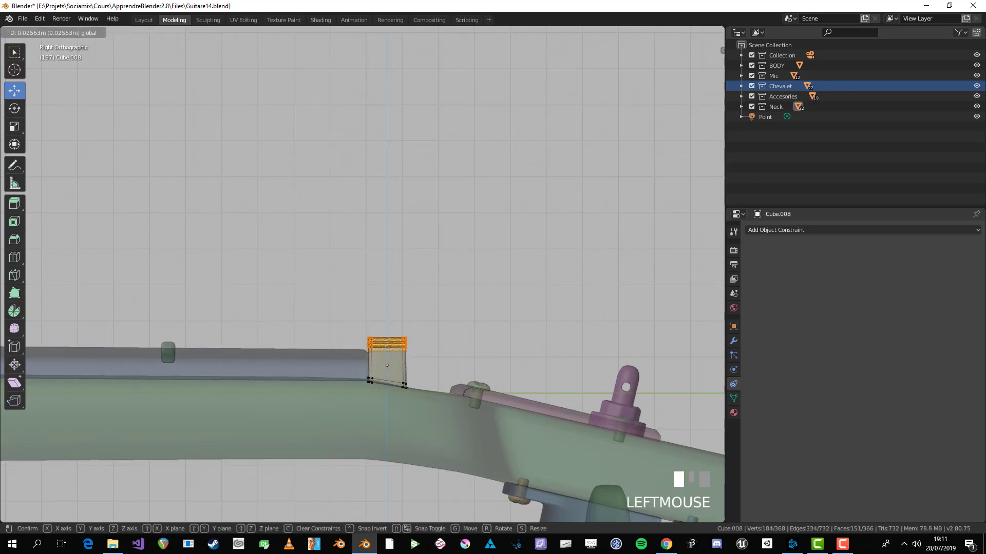
pyautogui.press('Tab')
pyautogui.hotkey('alt', 'z')
# - Examine the neck and headstock with the taller nut
pyautogui.scroll(-3, 370, 298)
pyautogui.keyDown('shift'); pyautogui.moveTo(16, 169); pyautogui.dragTo(488, 145, button='middle'); pyautogui.keyUp('shift')
pyautogui.scroll(-2, 510, 185)
pyautogui.keyDown('shift'); pyautogui.moveTo(510, 185); pyautogui.dragTo(195, 221, button='middle'); pyautogui.keyUp('shift')
pyautogui.scroll(1, 77, 174)
pyautogui.scroll(-2, 154, 206)
pyautogui.scroll(8, 196, 221)
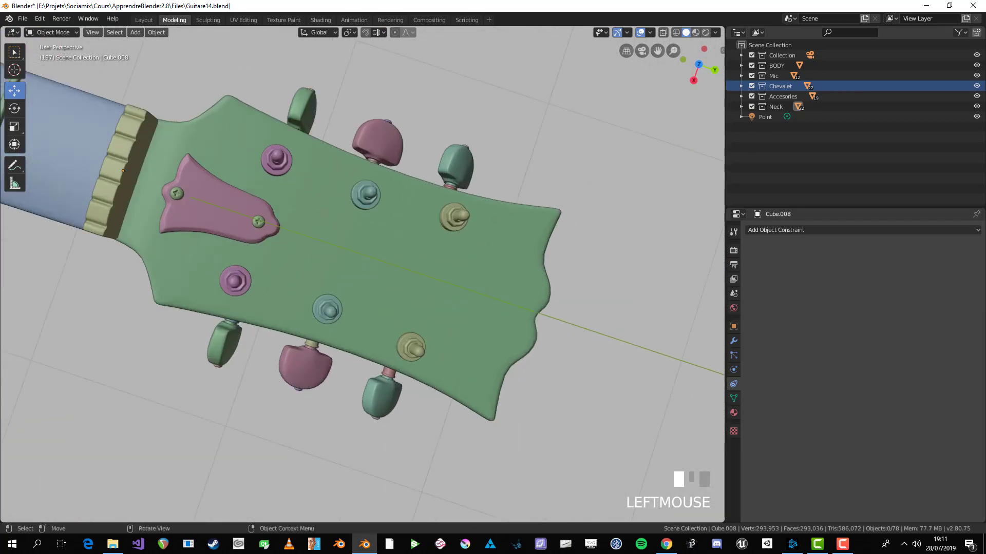
# - Set the transform orientation to Head and select the posts, housings and knob screws of the tuners nearest the nut, seen from the top
pyautogui.click(276, 159)
pyautogui.click(319, 32)
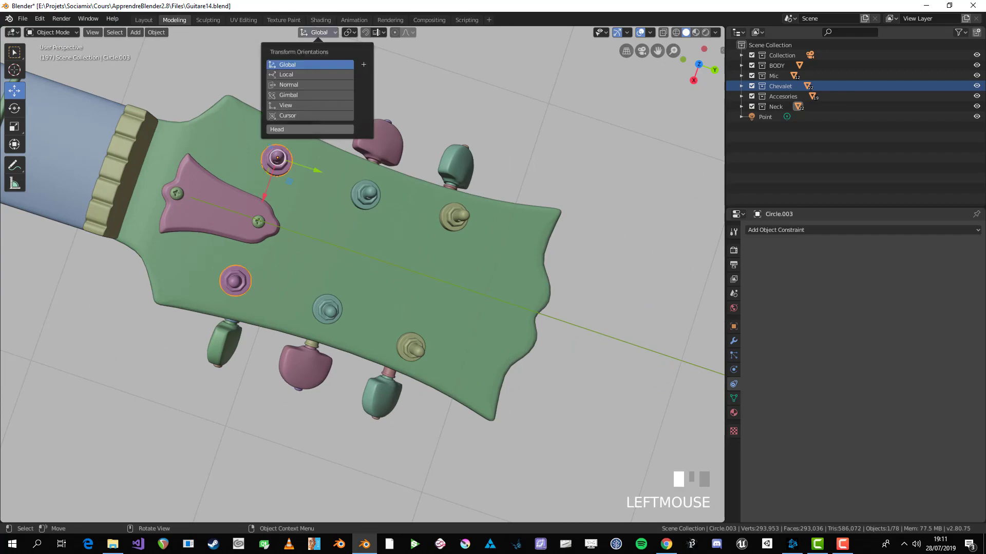
pyautogui.click(308, 130)
pyautogui.scroll(-2, 308, 154)
pyautogui.moveTo(308, 154); pyautogui.dragTo(252, 278, button='middle')
pyautogui.keyDown('shift'); pyautogui.click(249, 285); pyautogui.keyUp('shift')
pyautogui.keyDown('shift'); pyautogui.click(224, 263); pyautogui.keyUp('shift')
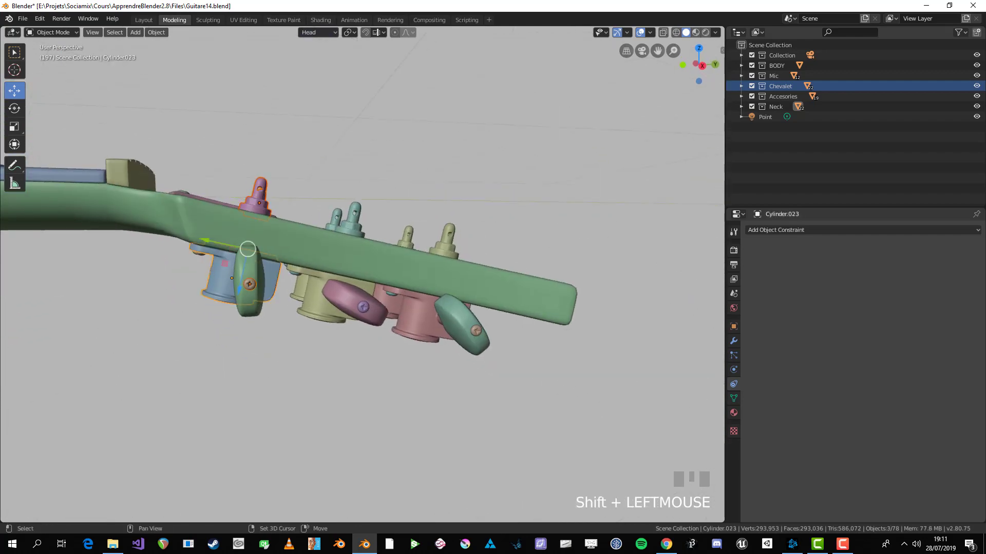
pyautogui.press('KP_7')
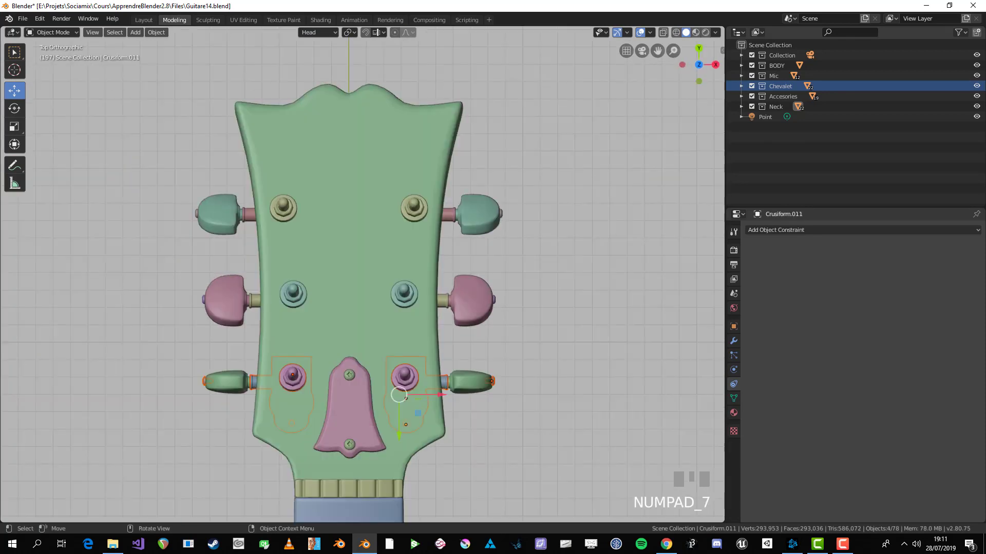
pyautogui.press('shift')
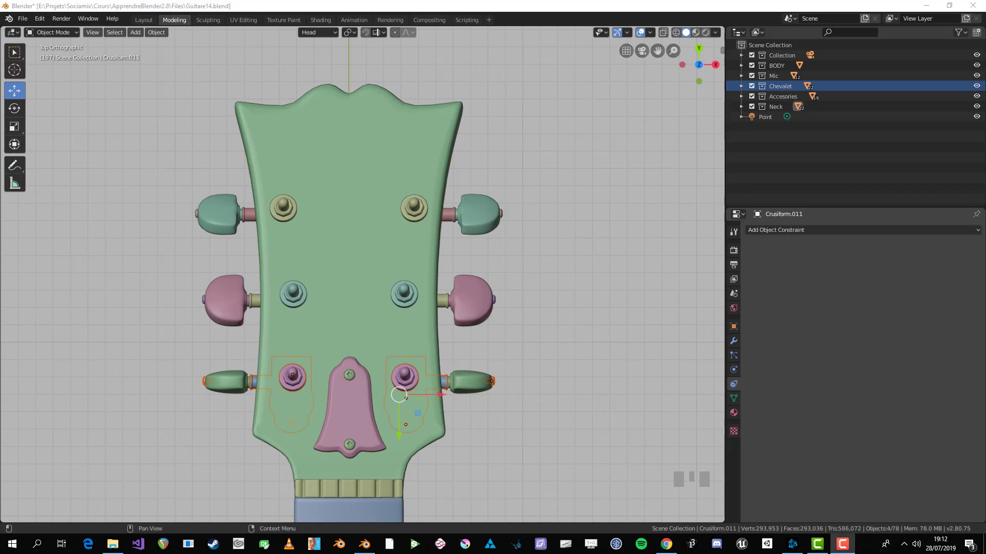
pyautogui.moveTo(360, 278); pyautogui.dragTo(365, 290, button='middle')
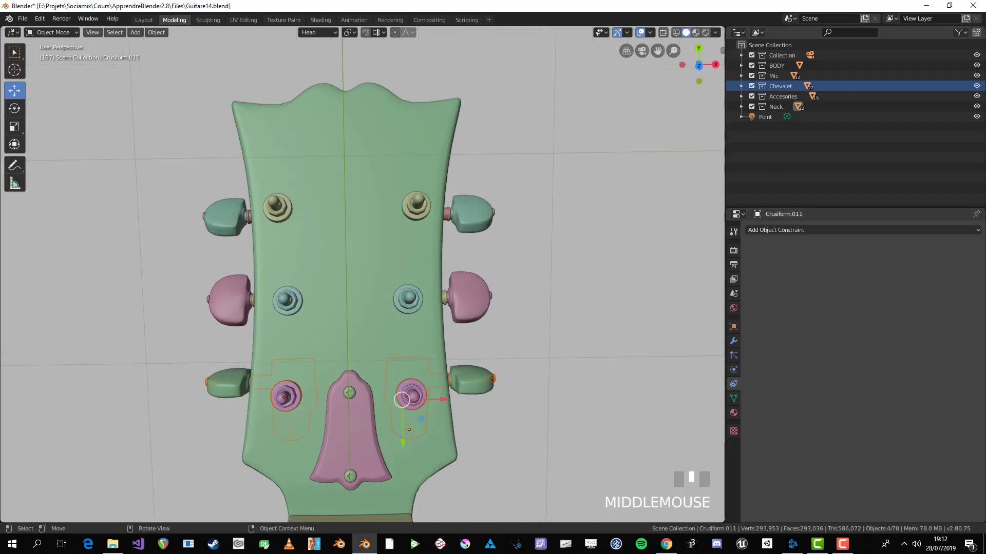
pyautogui.press('KP_7')
pyautogui.moveTo(398, 395); pyautogui.dragTo(398, 388)
pyautogui.hotkey('ctrl', 'z')
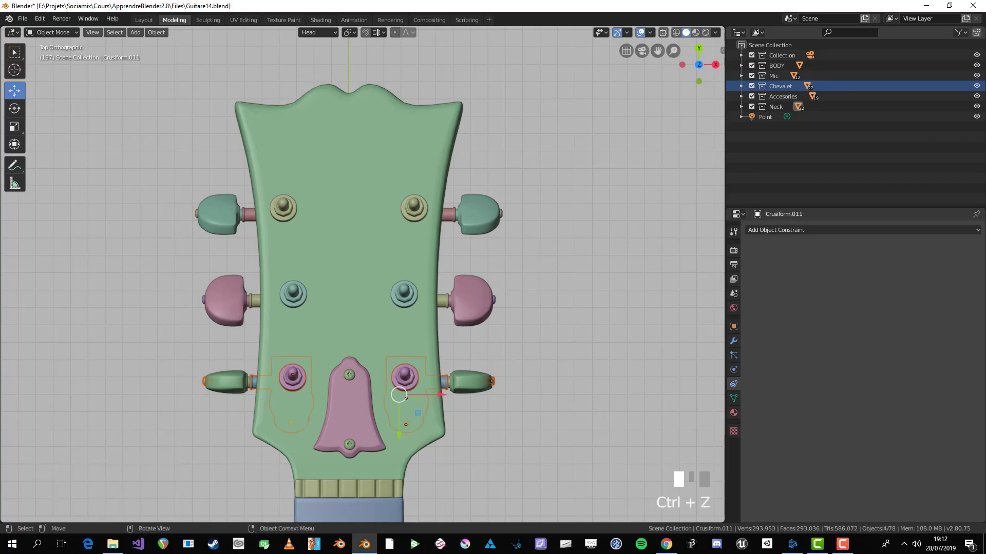
# - Complete the selection of the tuners nearest the nut, slide them about 0.033 m along Head Y toward the headstock's tip, and deselect everything
pyautogui.press('b')
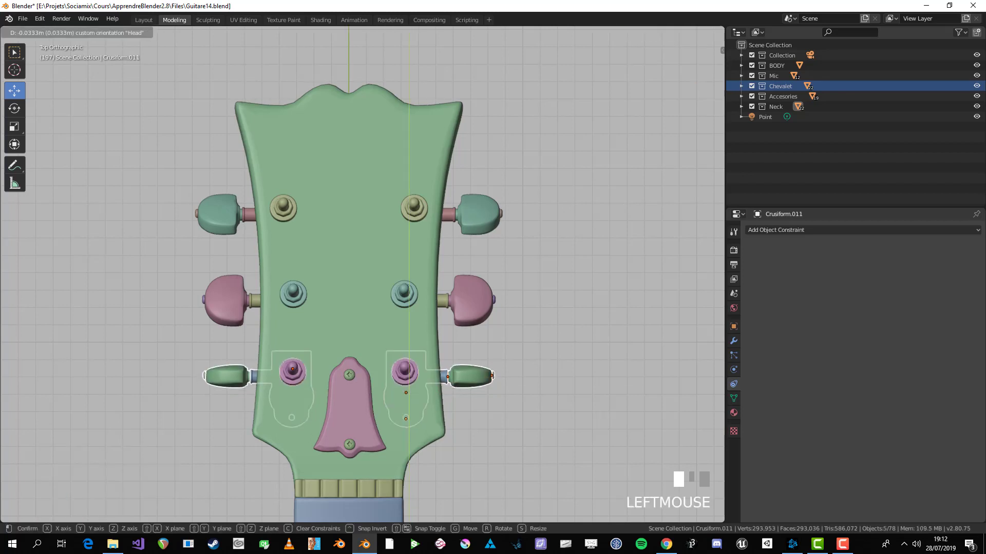
pyautogui.hotkey('alt', 'a')
# - Turn on X-ray, box-select all parts of the middle tuners and remove the headstock from the selection
pyautogui.hotkey('alt', 'z')
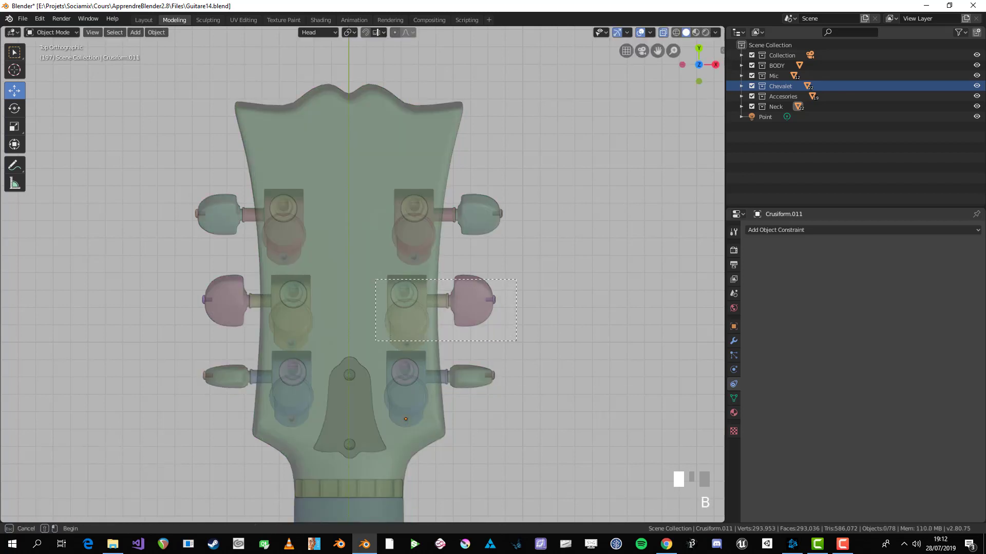
pyautogui.moveTo(517, 341); pyautogui.dragTo(517, 341)
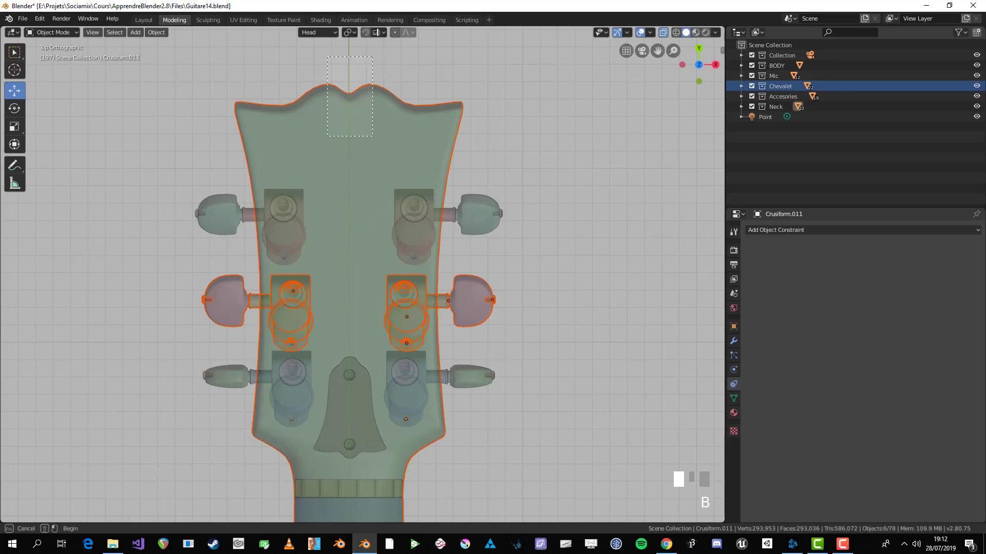
pyautogui.keyDown('shift'); pyautogui.moveTo(371, 136); pyautogui.dragTo(373, 136); pyautogui.keyUp('shift')
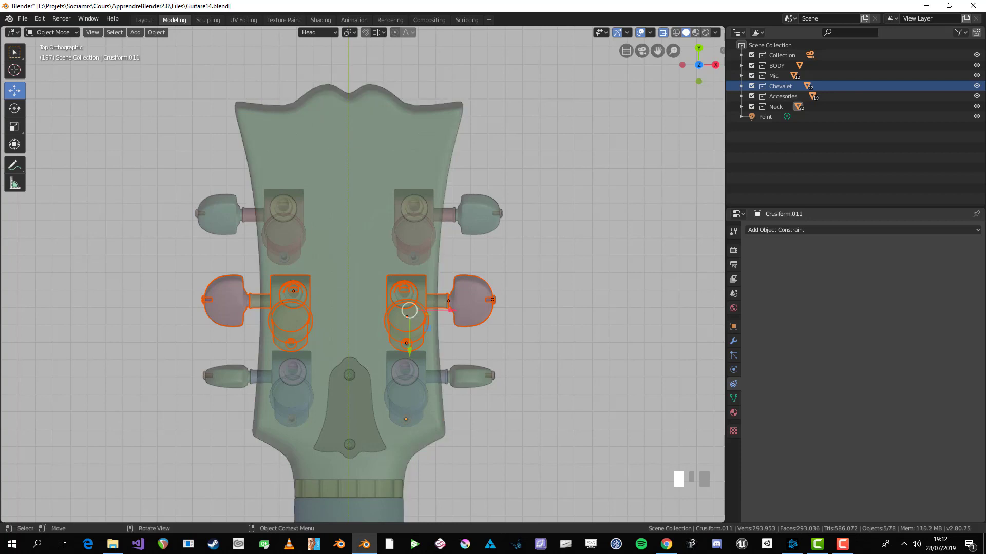
# - Turn off X-ray, slide the middle tuners about 0.1 m along Head Y toward the headstock's tip, and deselect everything
pyautogui.hotkey('alt', 'z')
pyautogui.moveTo(409, 310); pyautogui.dragTo(410, 293)
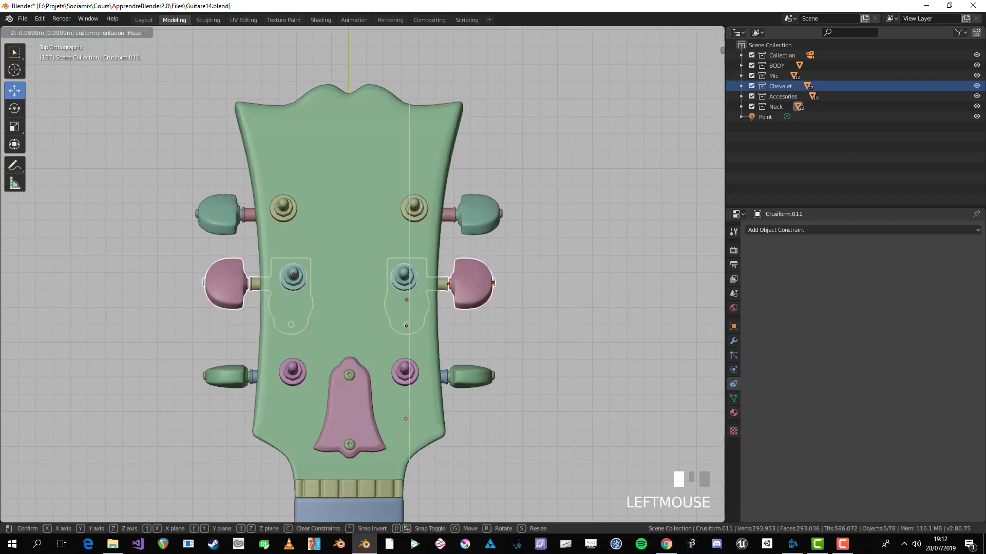
pyautogui.hotkey('alt', 'a')
# - Box-select the tuners nearest the tip in X-ray without the headstock, and slide them along Head Y toward the tip
pyautogui.hotkey('alt', 'z')
pyautogui.press('b')
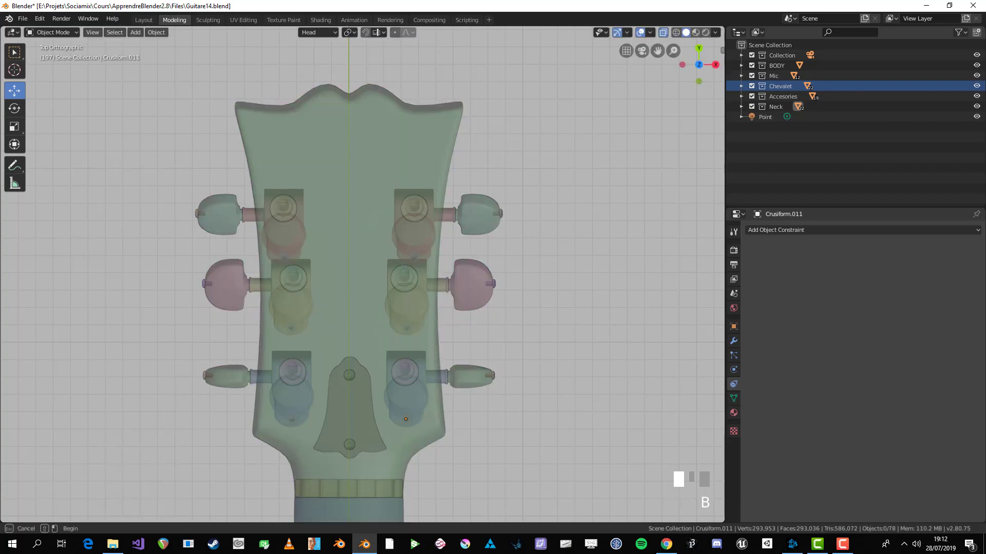
pyautogui.moveTo(513, 254); pyautogui.dragTo(514, 253)
pyautogui.moveTo(388, 297); pyautogui.dragTo(413, 307, button='middle')
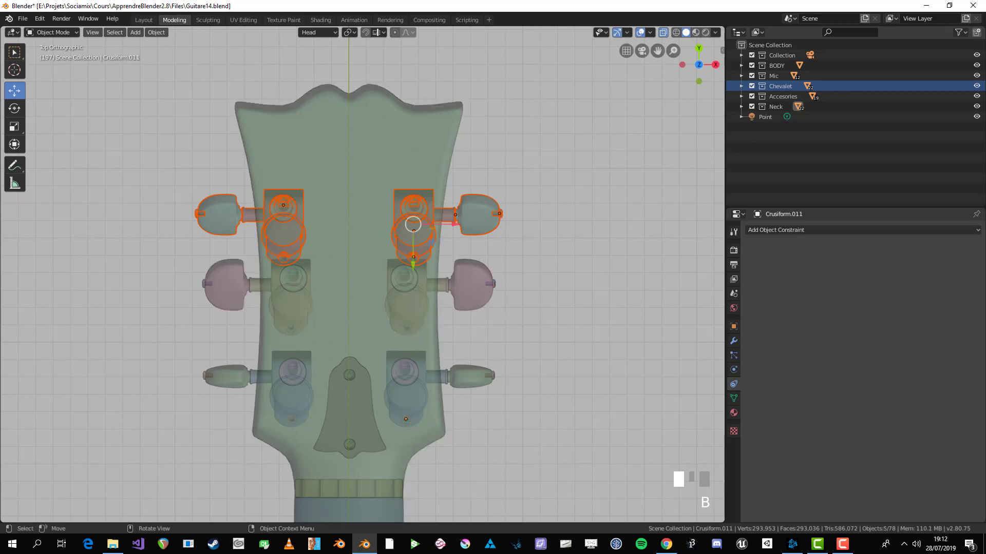
pyautogui.moveTo(413, 263)
pyautogui.mouseDown()
pyautogui.moveTo(414, 235)
pyautogui.moveTo(405, 251)
pyautogui.mouseUp()
pyautogui.hotkey('alt', 'z')
pyautogui.scroll(-1, 413, 235)
# - Try to shift the tuners nearest the headstock's tip inward along Head X
pyautogui.moveTo(446, 212); pyautogui.dragTo(446, 211)
pyautogui.hotkey('ctrl', 'z')
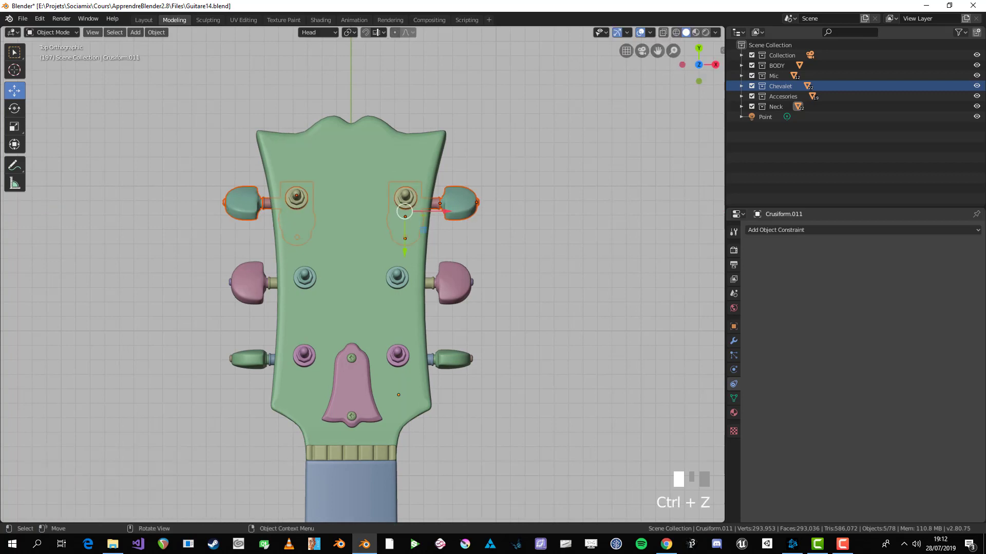
pyautogui.press('g')
pyautogui.press('x')
pyautogui.rightClick(453, 211)
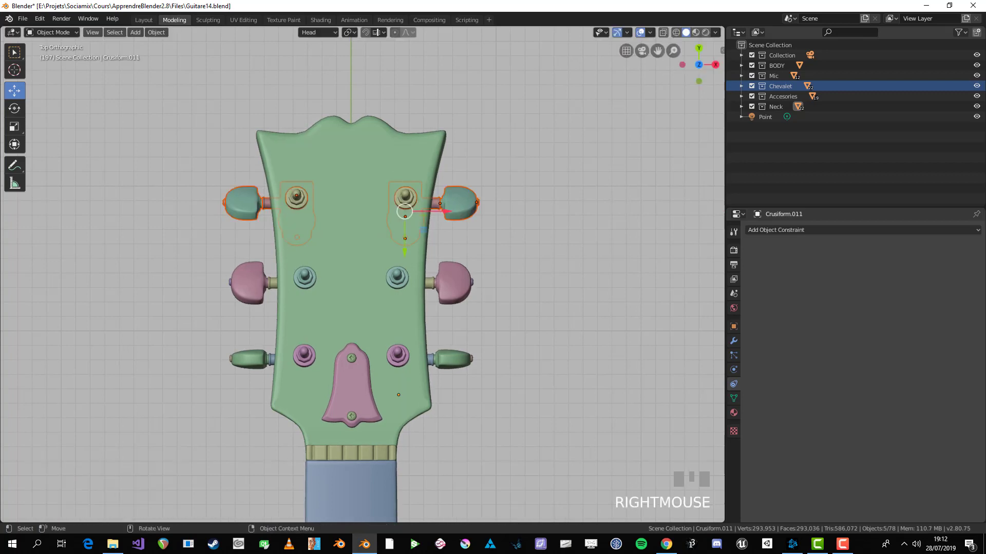
pyautogui.moveTo(446, 212); pyautogui.dragTo(440, 211)
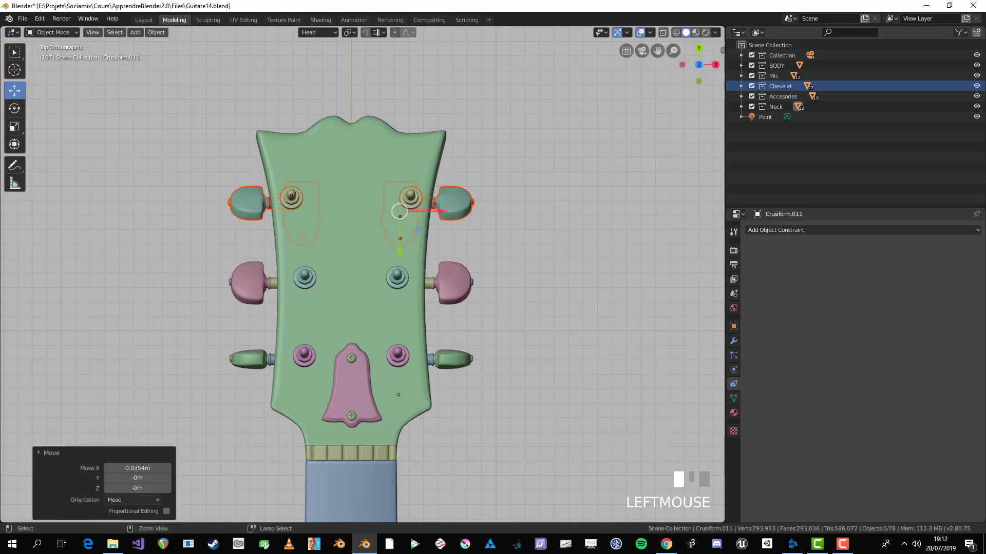
pyautogui.hotkey('ctrl', 'z')
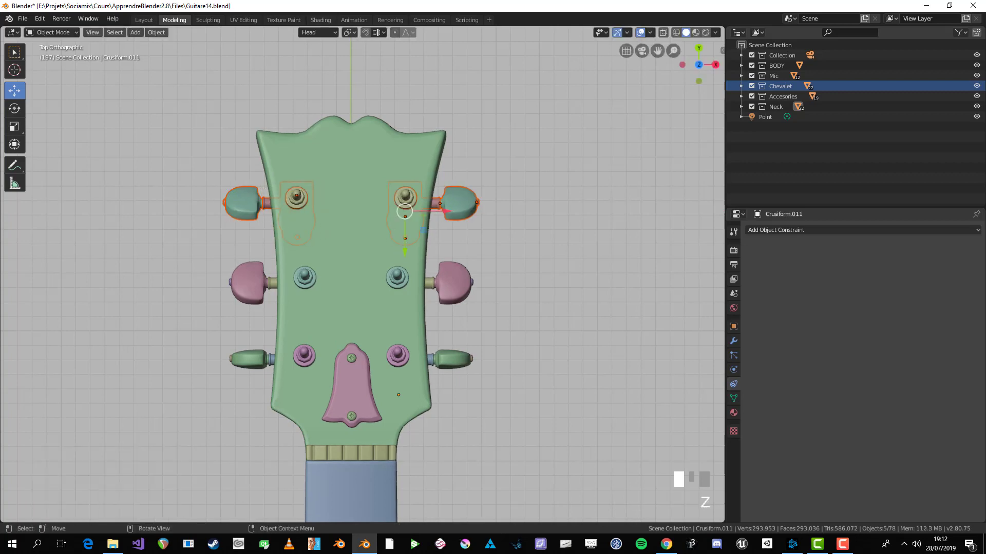
# - Set the transform orientation to Global and shift the tuners nearest the tip slightly inward along X
pyautogui.click(319, 31)
pyautogui.click(308, 65)
pyautogui.moveTo(441, 211); pyautogui.dragTo(433, 211)
# - Move only the string posts nearest the tip about 0.064 m inward along Global X and deselect them
pyautogui.click(291, 196)
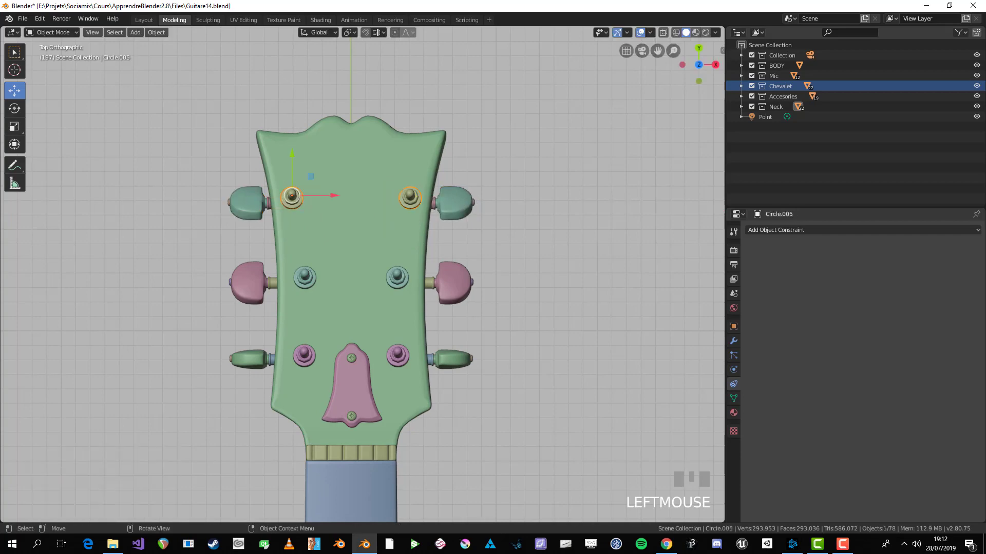
pyautogui.moveTo(334, 196); pyautogui.dragTo(344, 196)
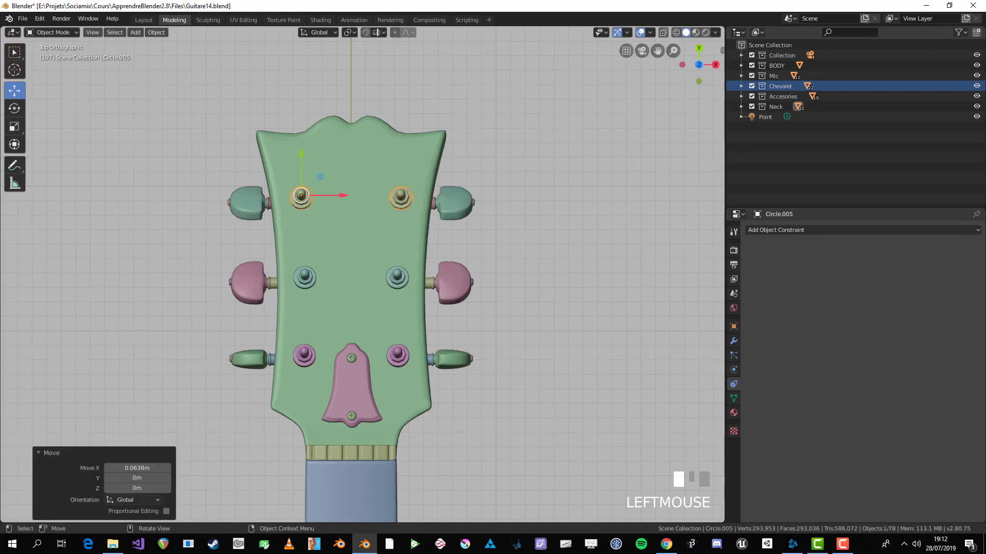
pyautogui.click(506, 216)
pyautogui.scroll(-3, 506, 216)
pyautogui.moveTo(506, 215); pyautogui.dragTo(642, 154, button='middle')
# - From the top in X-ray, box-select all parts of the middle tuners and remove the headstock from the selection
pyautogui.press('KP_7')
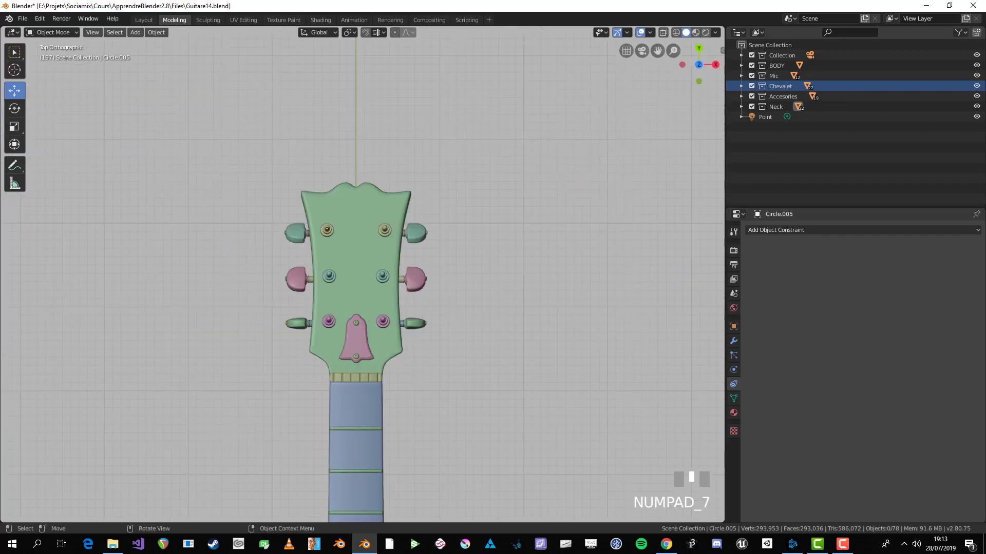
pyautogui.scroll(3, 362, 277)
pyautogui.hotkey('alt', 'z')
pyautogui.press('b')
pyautogui.moveTo(379, 258); pyautogui.dragTo(518, 344)
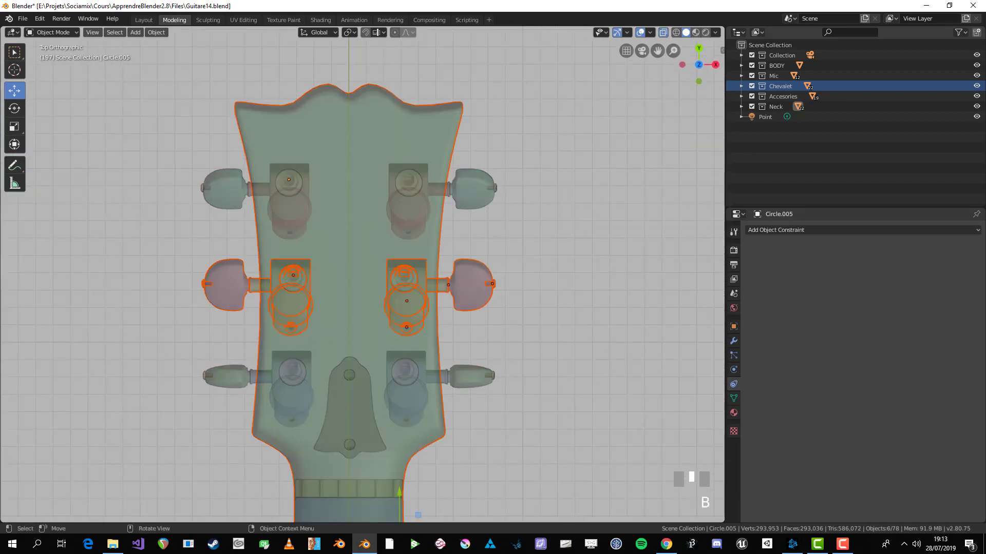
pyautogui.moveTo(333, 180); pyautogui.dragTo(362, 215, button='middle')
# - Set the orientation to Head, slide the middle tuners about 0.045 m along Head Y toward the tip, and deselect them
pyautogui.click(318, 33)
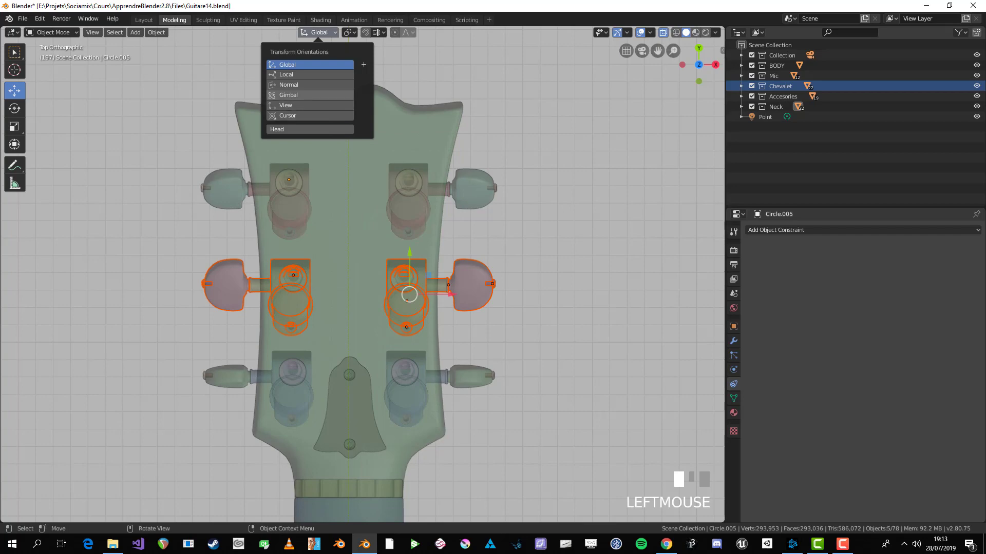
pyautogui.click(310, 129)
pyautogui.moveTo(410, 329); pyautogui.dragTo(409, 321)
pyautogui.hotkey('alt', 'z')
pyautogui.scroll(-2, 395, 313)
pyautogui.scroll(1, 411, 308)
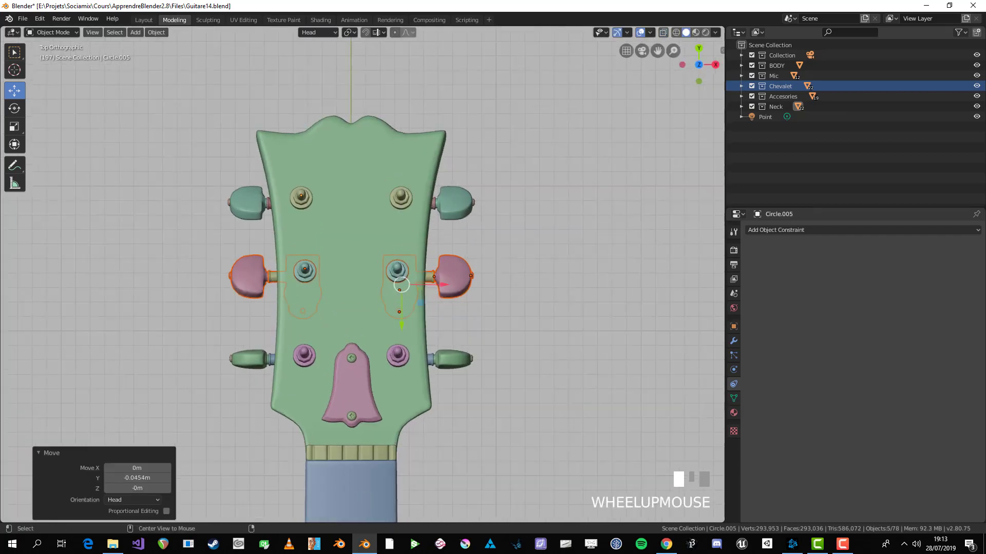
pyautogui.click(505, 319)
pyautogui.moveTo(506, 318); pyautogui.dragTo(277, 120, button='middle')
pyautogui.click(328, 232)
pyautogui.keyDown('shift'); pyautogui.click(328, 208); pyautogui.keyUp('shift')
pyautogui.press('b')
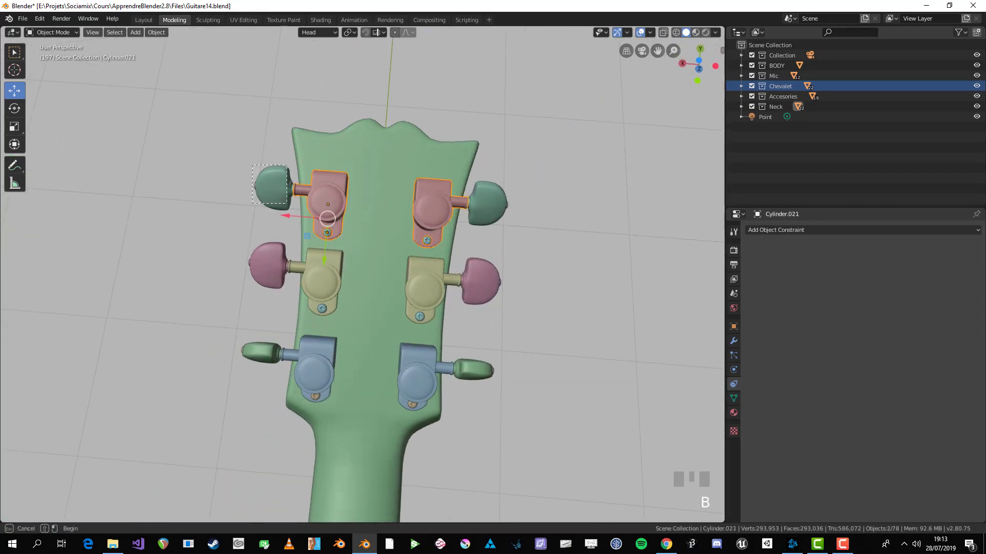
pyautogui.moveTo(244, 156); pyautogui.dragTo(301, 198)
pyautogui.click(220, 216)
# - Examine the tuner spacing on the headstock's front and the neck's proportions on the whole guitar from the top
pyautogui.scroll(-4, 220, 216)
pyautogui.moveTo(221, 215); pyautogui.dragTo(388, 405, button='middle')
pyautogui.scroll(5, 385, 390)
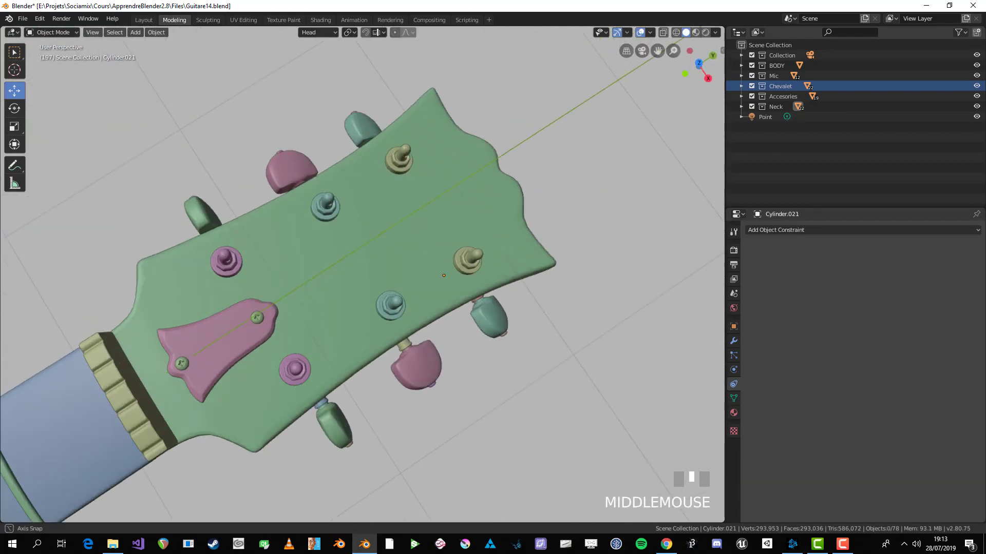
pyautogui.scroll(-6, 220, 498)
pyautogui.keyDown('shift'); pyautogui.moveTo(219, 498); pyautogui.dragTo(359, 444, button='middle'); pyautogui.keyUp('shift')
pyautogui.hotkey('alt', 'a')
pyautogui.press('KP_7')
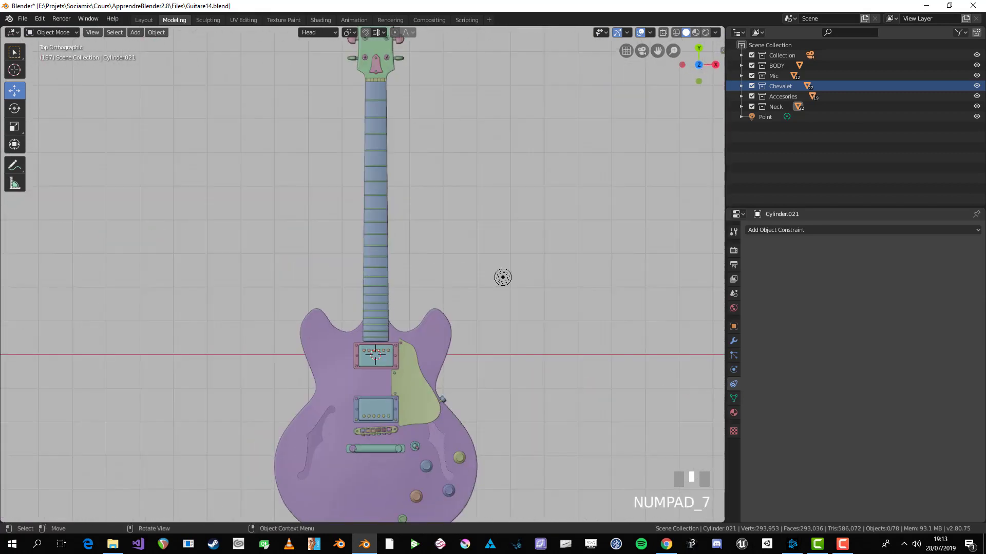
pyautogui.scroll(-3, 362, 275)
pyautogui.keyDown('shift'); pyautogui.moveTo(362, 274); pyautogui.dragTo(372, 348, button='middle'); pyautogui.keyUp('shift')
pyautogui.scroll(3, 368, 292)
# - Try to open the fretboard, frets, headstock and tuners together in Edit Mode for a joint vertex selection
pyautogui.click(385, 270)
pyautogui.press('Tab')
pyautogui.press('Tab')
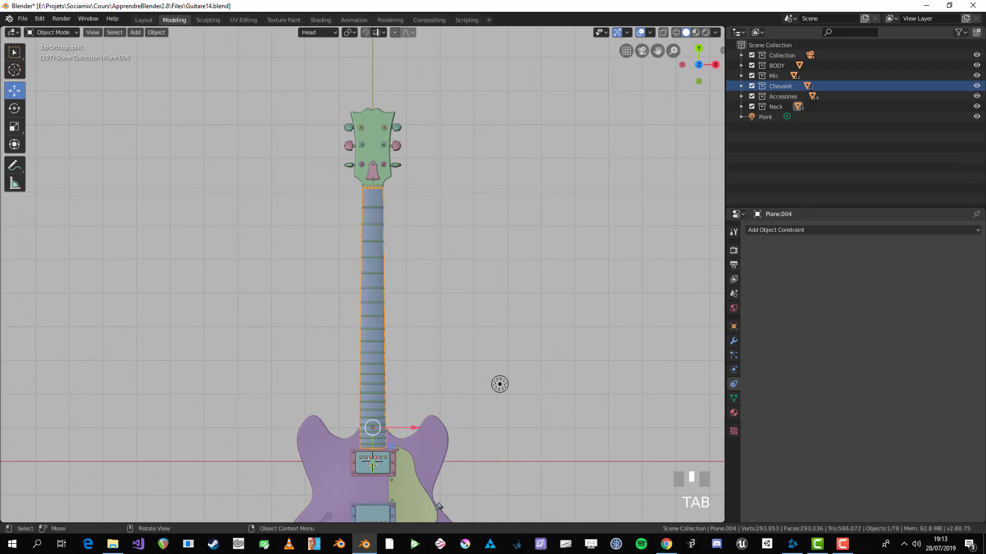
pyautogui.hotkey('alt', 'z')
pyautogui.press('Tab')
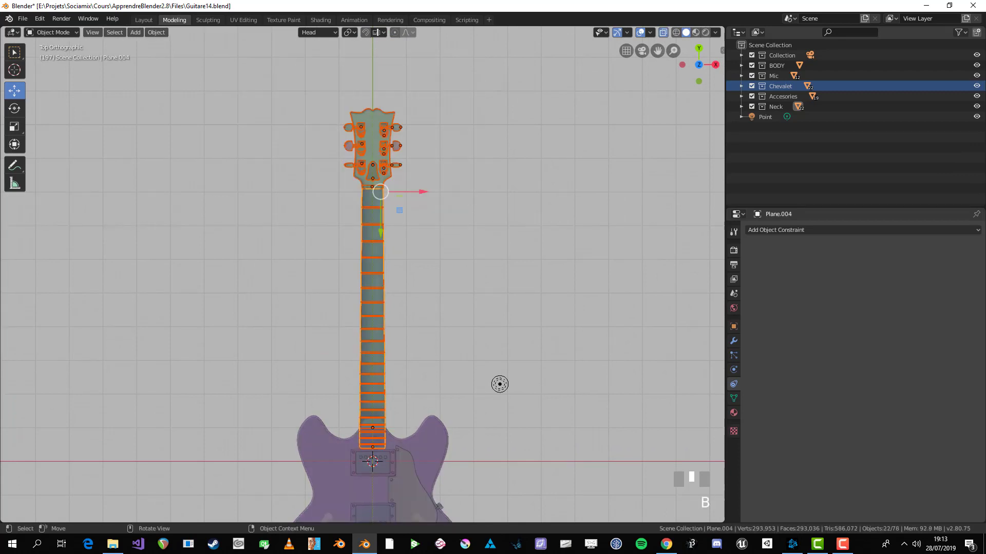
pyautogui.hotkey('alt', 'a')
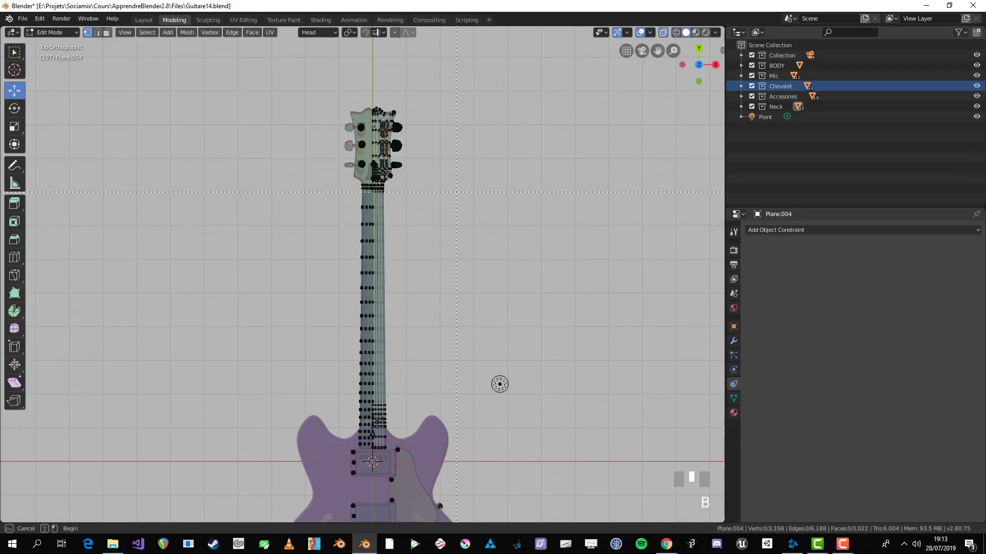
pyautogui.press('a')
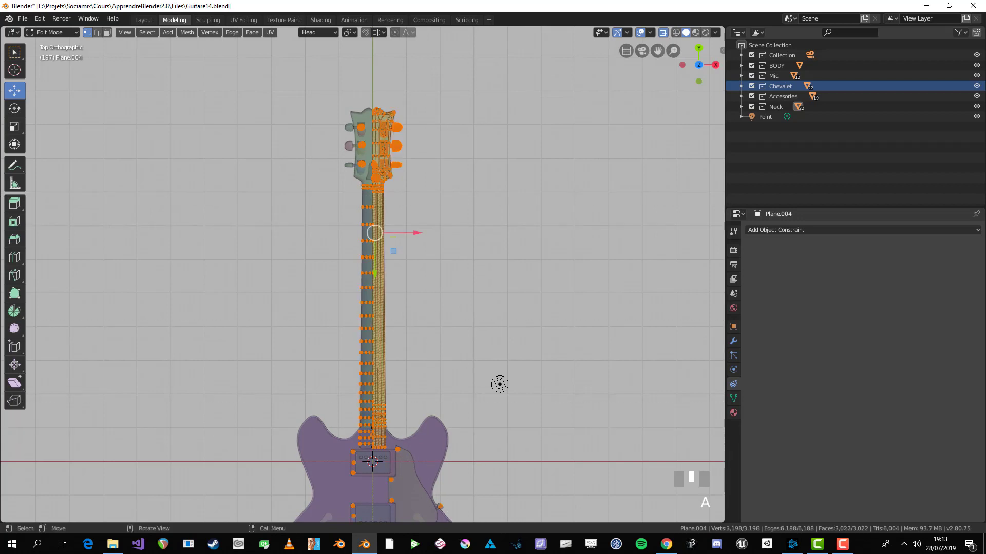
pyautogui.press('Tab')
pyautogui.hotkey('alt', 'a')
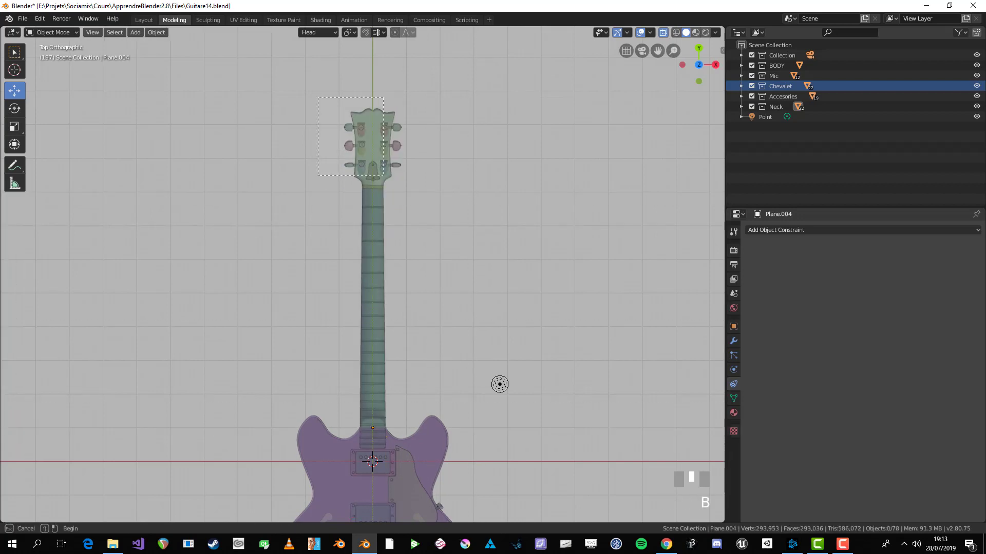
# - Box-select the neck, fretboard, nut and frets without the tuners and open them in Edit Mode
pyautogui.click(359, 185)
pyautogui.hotkey('alt', 'a')
pyautogui.press('b')
pyautogui.moveTo(356, 183); pyautogui.dragTo(500, 384)
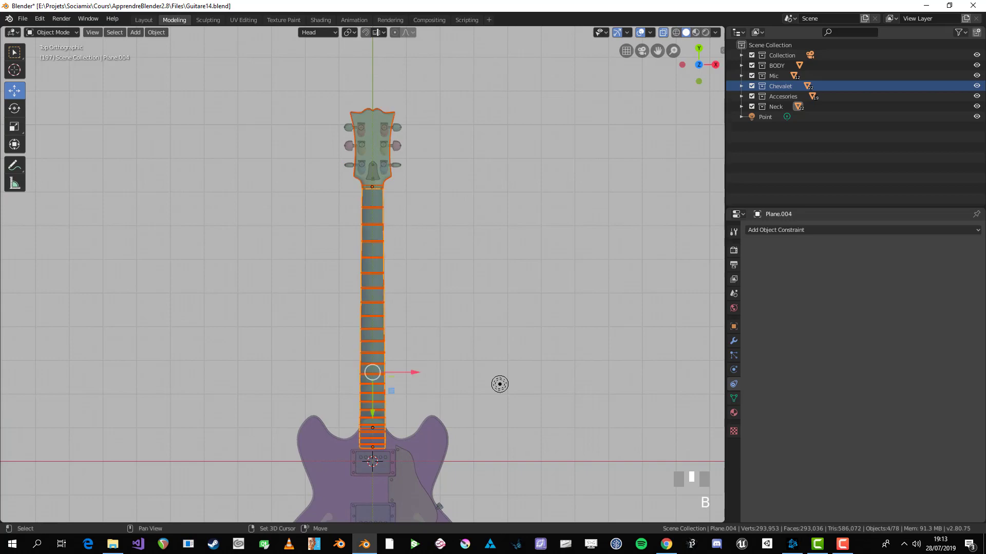
pyautogui.press('Tab')
# - Try to box-select the vertices at the headstock end, and return to Object Mode
pyautogui.scroll(2, 554, 463)
pyautogui.hotkey('alt', 'a')
pyautogui.scroll(-2, 474, 385)
pyautogui.press('b')
pyautogui.moveTo(256, 126); pyautogui.dragTo(452, 231)
pyautogui.scroll(1, 451, 231)
pyautogui.keyDown('shift'); pyautogui.moveTo(452, 231); pyautogui.dragTo(451, 212, button='middle'); pyautogui.keyUp('shift')
pyautogui.scroll(-1, 451, 212)
pyautogui.scroll(1, 450, 212)
pyautogui.press('Tab')
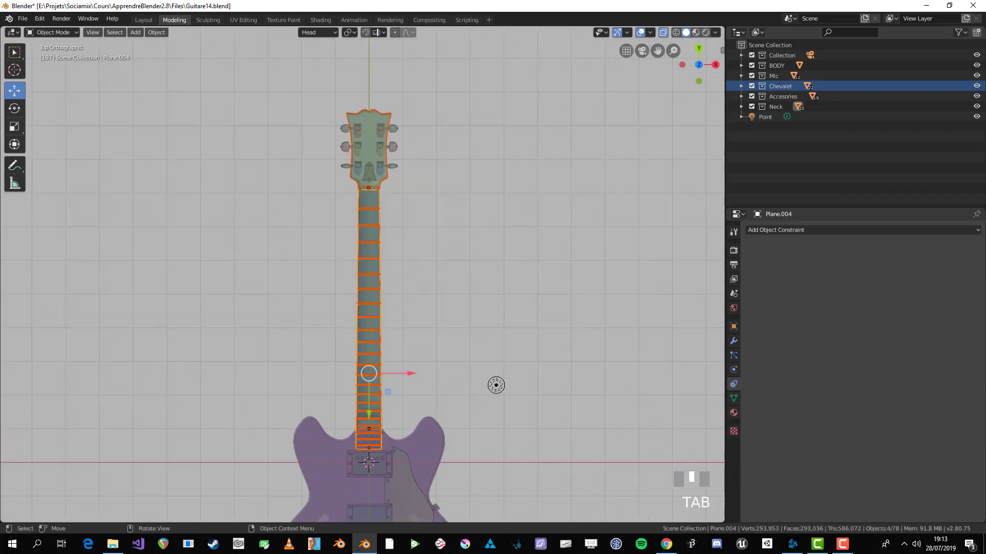
# - Reselect the fretboard, the neck with its headstock and the nut individually, and add the frets with a box selection
pyautogui.scroll(2, 554, 433)
pyautogui.click(555, 434)
pyautogui.keyDown('shift'); pyautogui.click(555, 434); pyautogui.keyUp('shift')
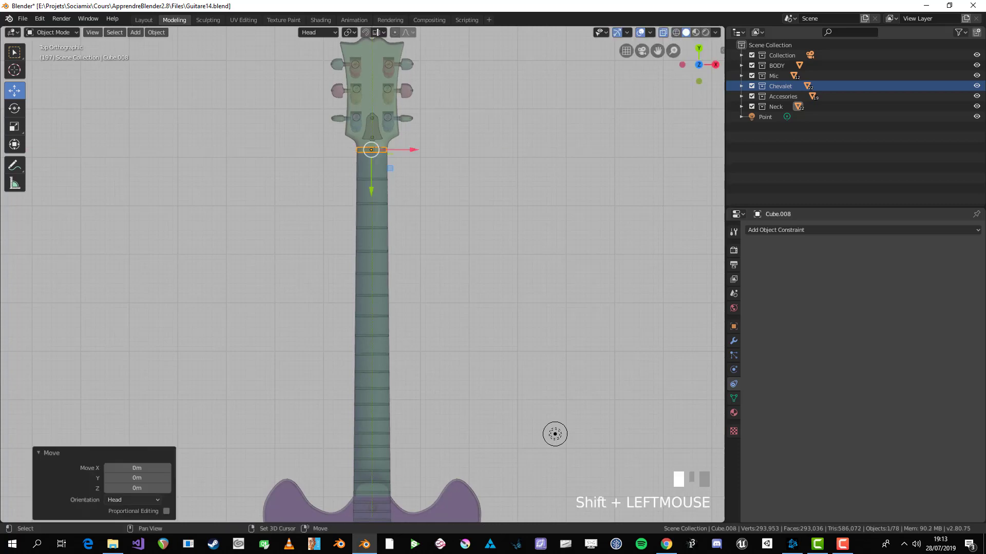
pyautogui.hotkey('alt', 'a')
pyautogui.click(554, 433)
pyautogui.keyDown('shift'); pyautogui.click(555, 434); pyautogui.keyUp('shift')
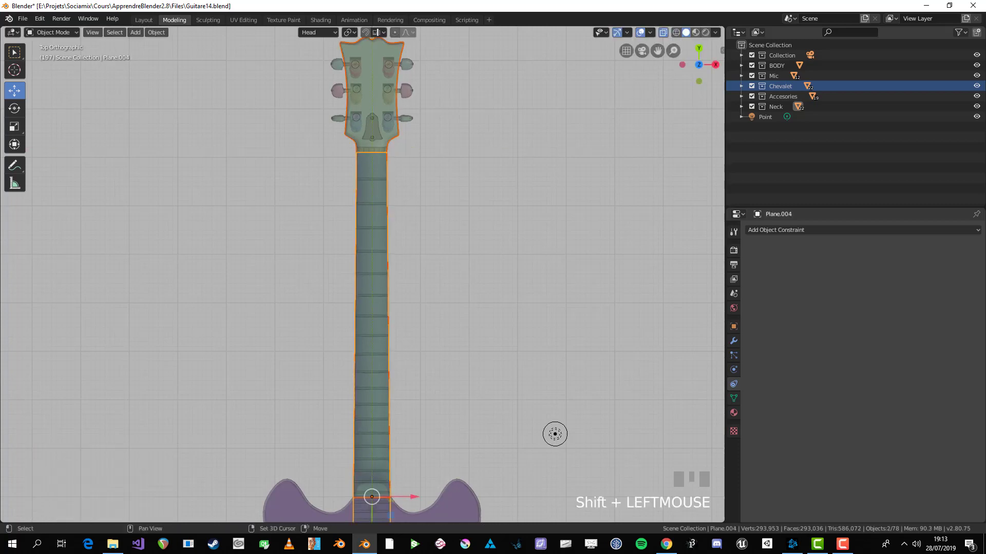
pyautogui.keyDown('shift'); pyautogui.click(555, 434); pyautogui.keyUp('shift')
pyautogui.scroll(-2, 362, 275)
pyautogui.press('b')
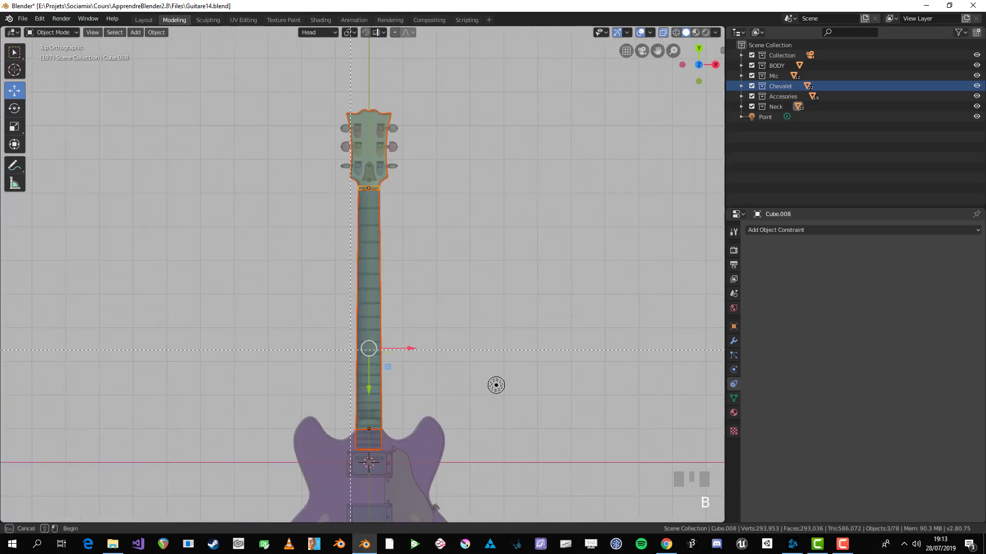
pyautogui.moveTo(334, 350); pyautogui.dragTo(392, 377)
# - Open the selected neck parts in Edit Mode and box-select all vertices of the headstock and nut area
pyautogui.press('Tab')
pyautogui.hotkey('alt', 'a')
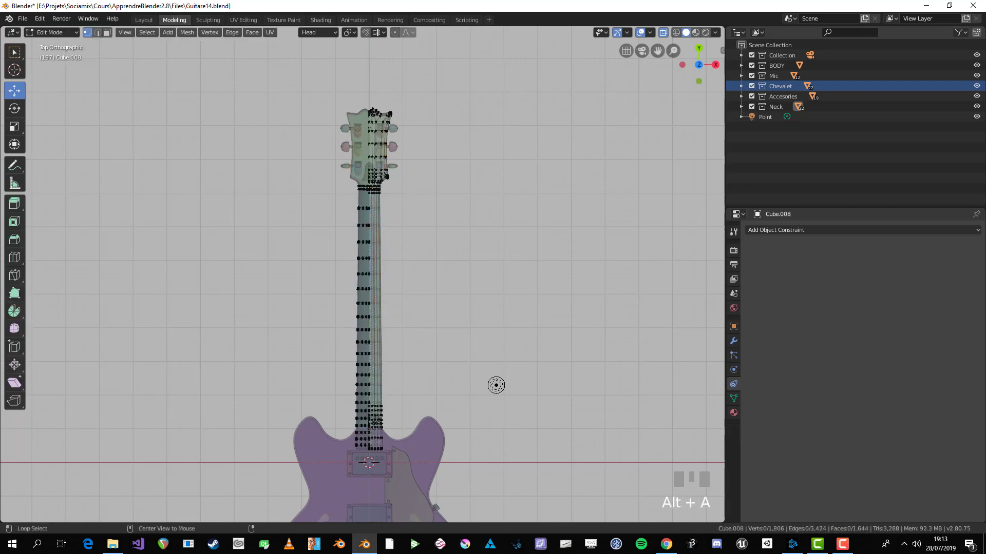
pyautogui.hotkey('ctrl', 'z')
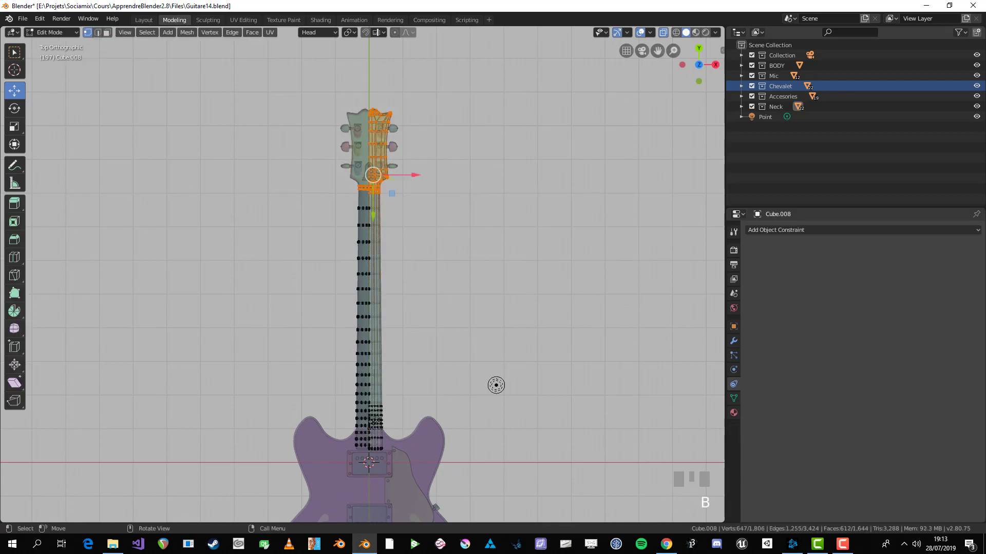
# - Turn on proportional editing with Smooth falloff and adjust its proportional size to about 10.84
pyautogui.press('g')
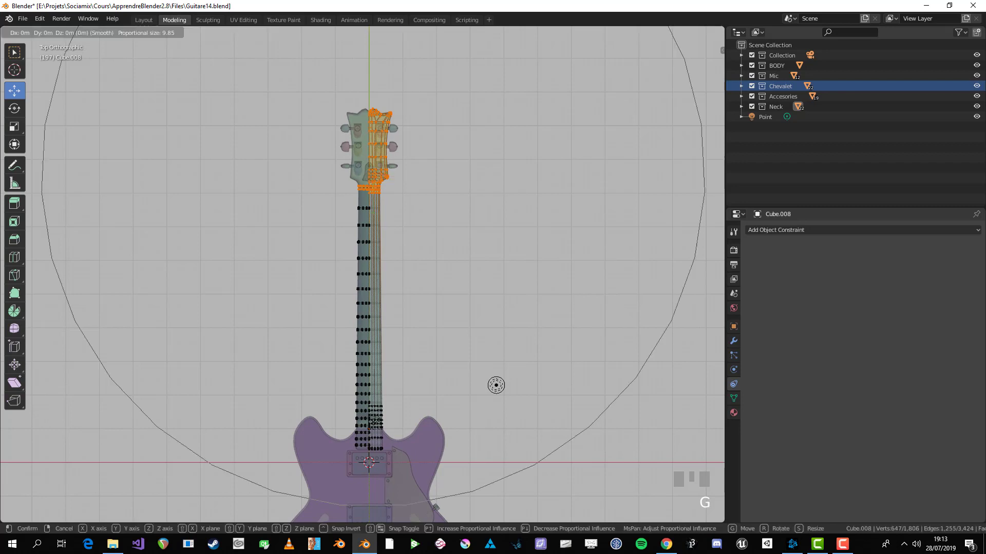
pyautogui.click(496, 385)
pyautogui.scroll(1, 523, 408)
pyautogui.press('g')
pyautogui.scroll(2, 522, 408)
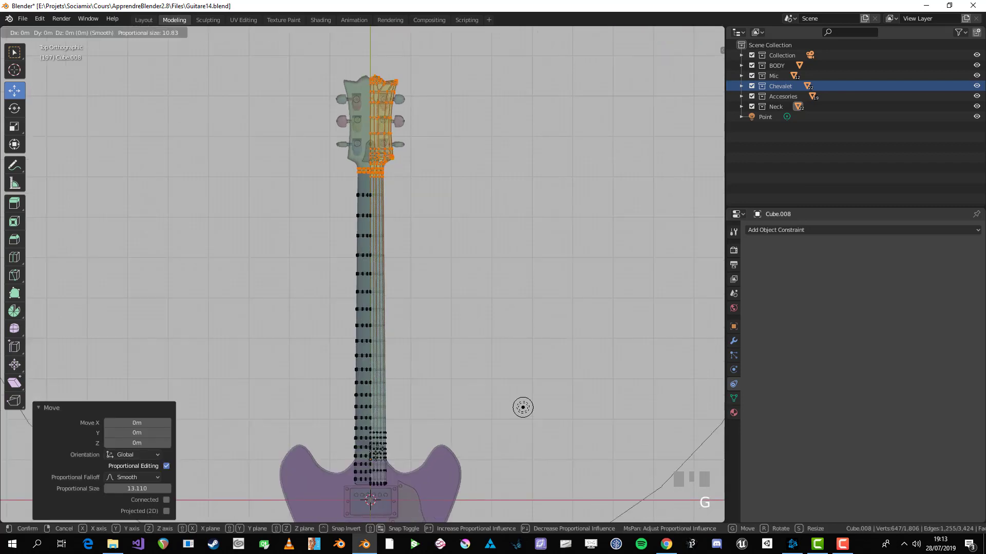
pyautogui.click(523, 408)
# - Try to slide the headstock end along Head Y with proportional editing, using different influence sizes
pyautogui.press('g')
pyautogui.scroll(-2, 523, 408)
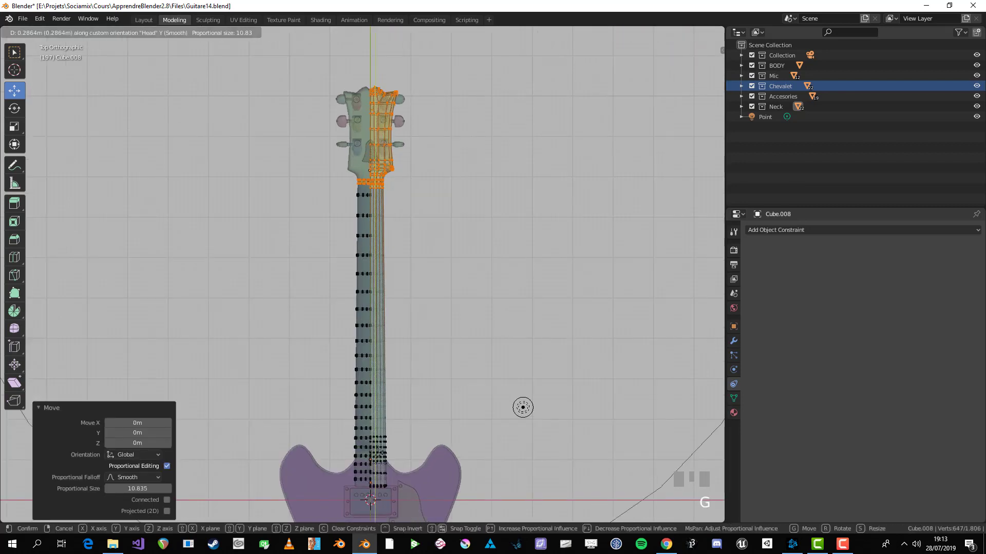
pyautogui.press('Escape')
pyautogui.press('a')
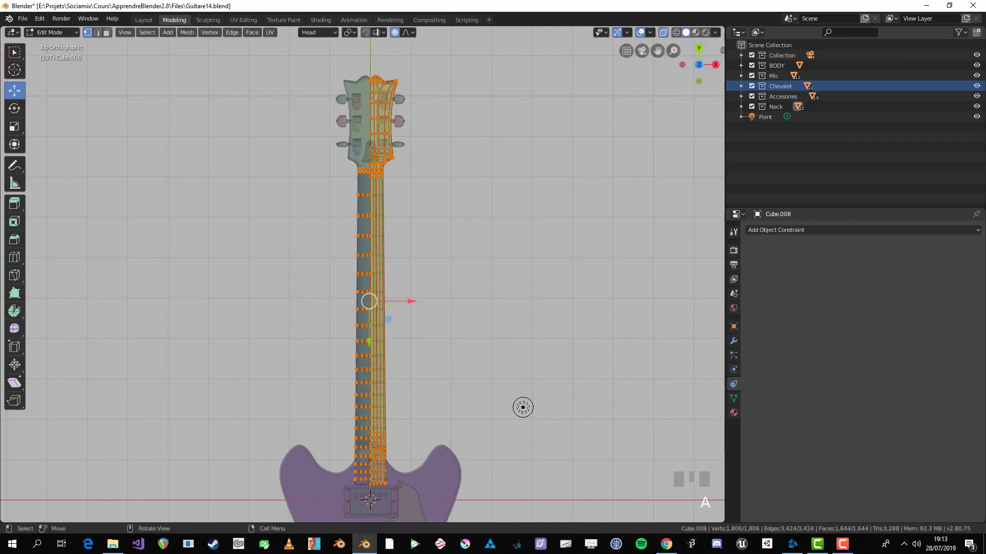
pyautogui.hotkey('ctrl', 'z')
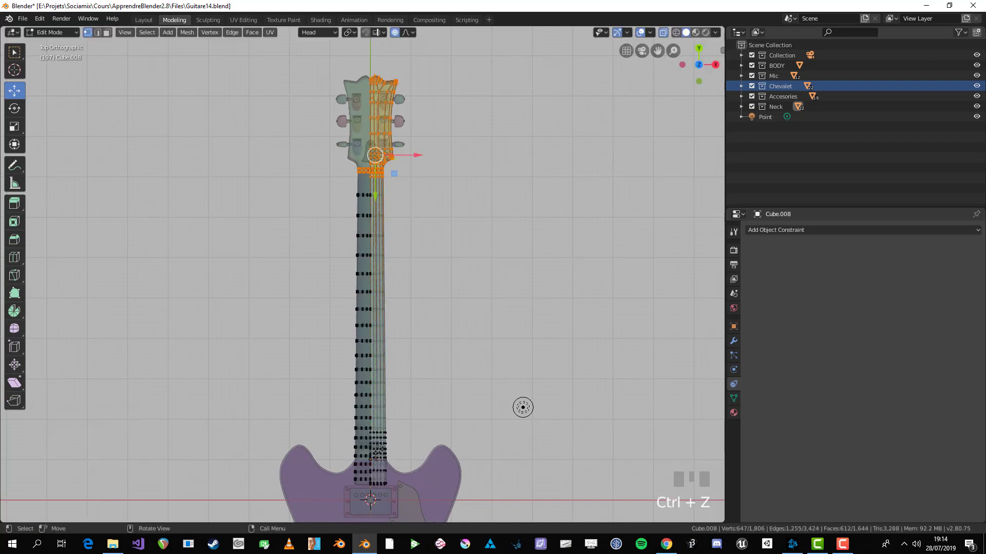
pyautogui.press('g')
pyautogui.scroll(5, 523, 407)
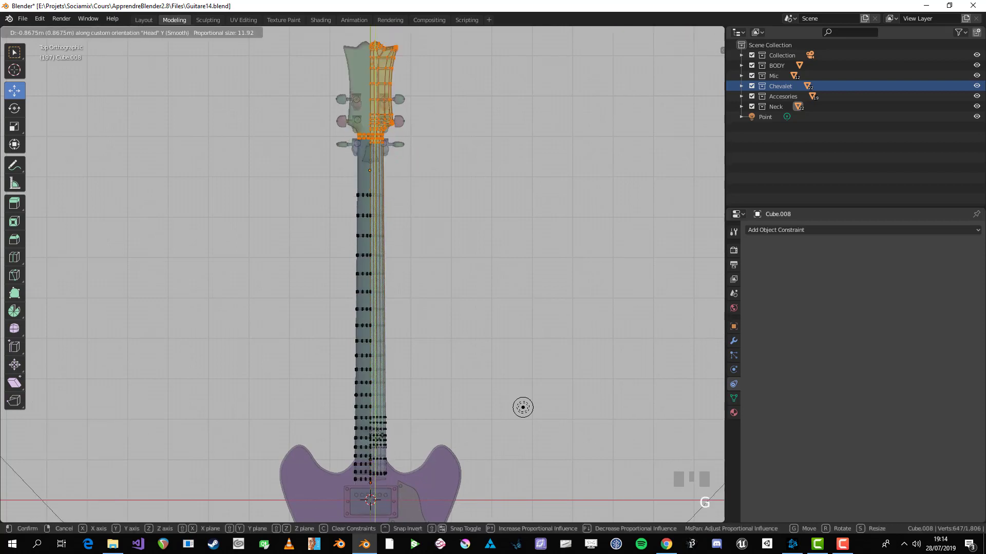
pyautogui.scroll(4, 522, 408)
pyautogui.rightClick(523, 407)
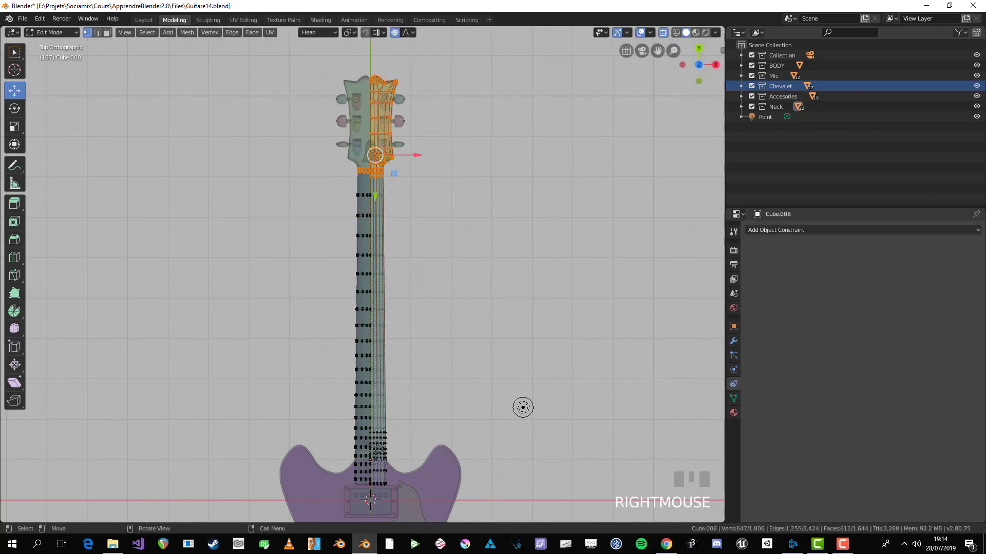
# - Try to slide the headstock end about 0.49 m along Head Y using a proportional size of 3.80
pyautogui.moveTo(376, 196); pyautogui.dragTo(375, 216)
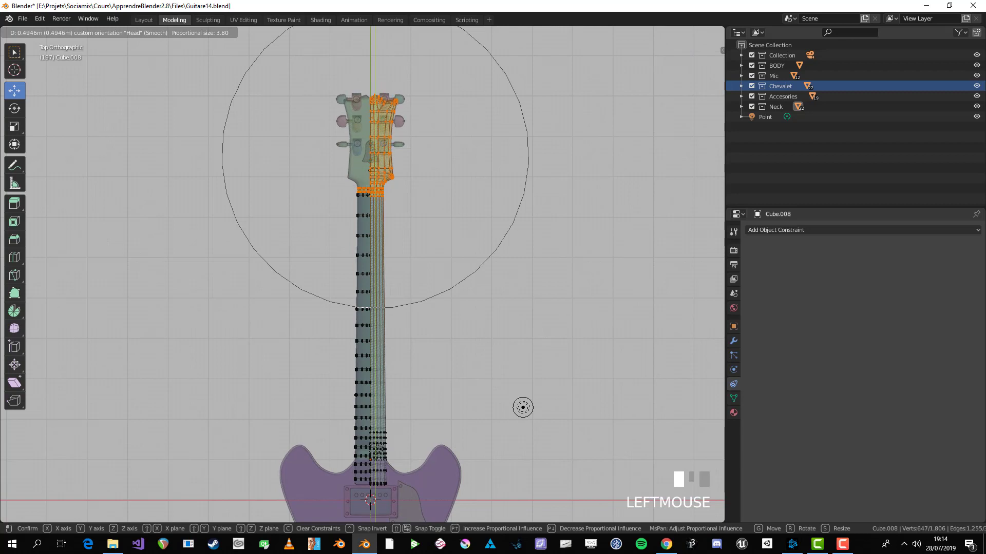
pyautogui.hotkey('ctrl', 'z')
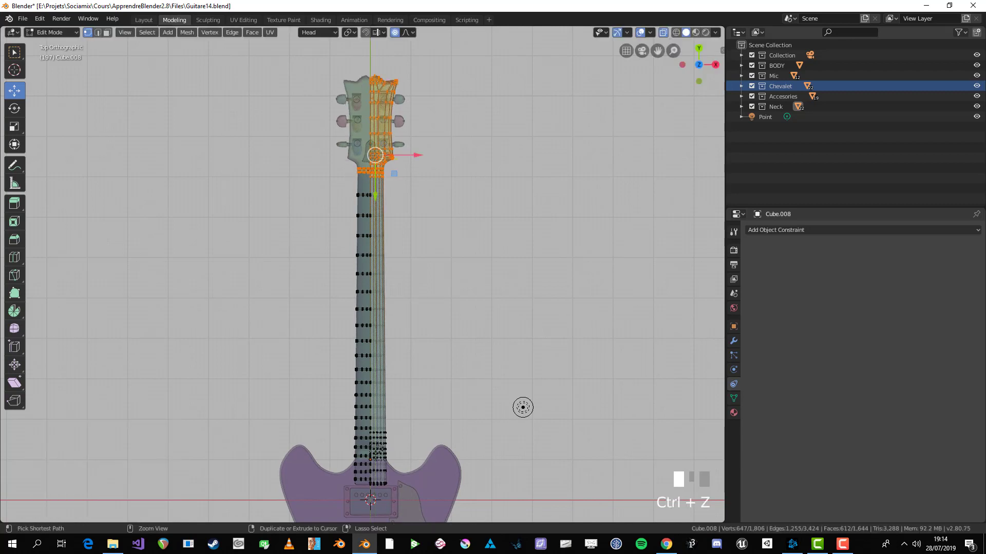
pyautogui.press('Tab')
pyautogui.press('z')
pyautogui.rightClick(393, 198)
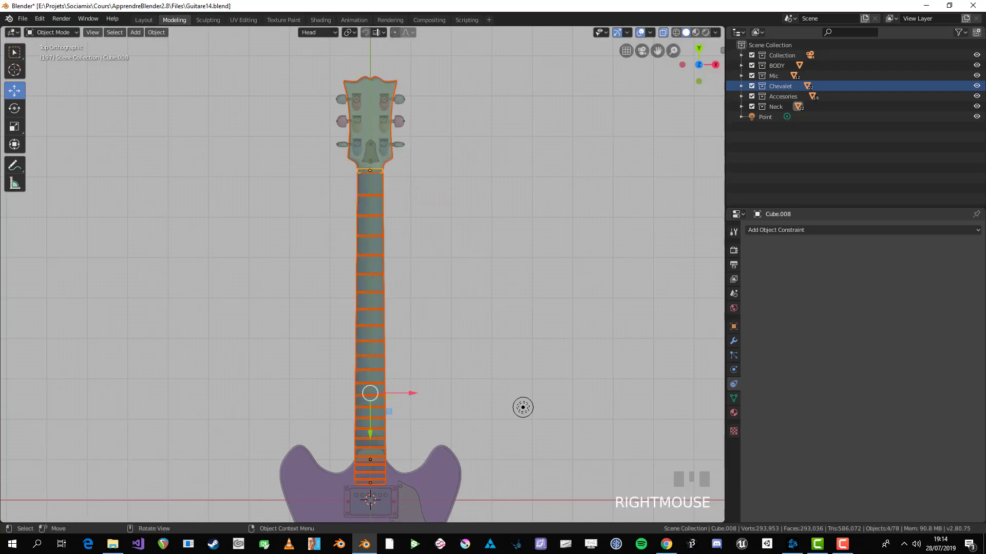
# - Select the fretboard, nut, neck with headstock and frets together, and select all their geometry in Edit Mode
pyautogui.click(391, 198)
pyautogui.click(371, 196)
pyautogui.hotkey('alt', 'z')
pyautogui.click(370, 204)
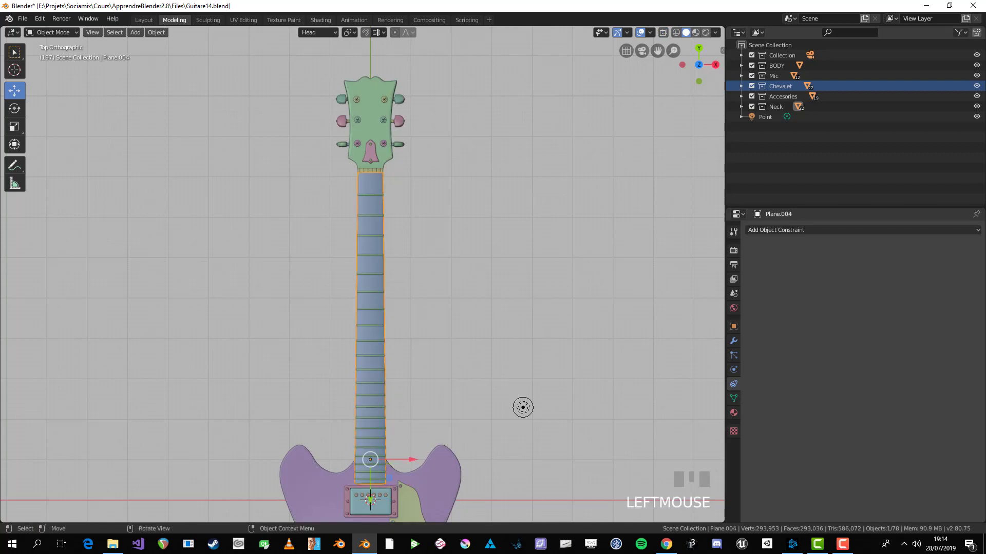
pyautogui.keyDown('shift'); pyautogui.click(371, 171); pyautogui.keyUp('shift')
pyautogui.keyDown('shift'); pyautogui.click(381, 161); pyautogui.keyUp('shift')
pyautogui.press('Tab')
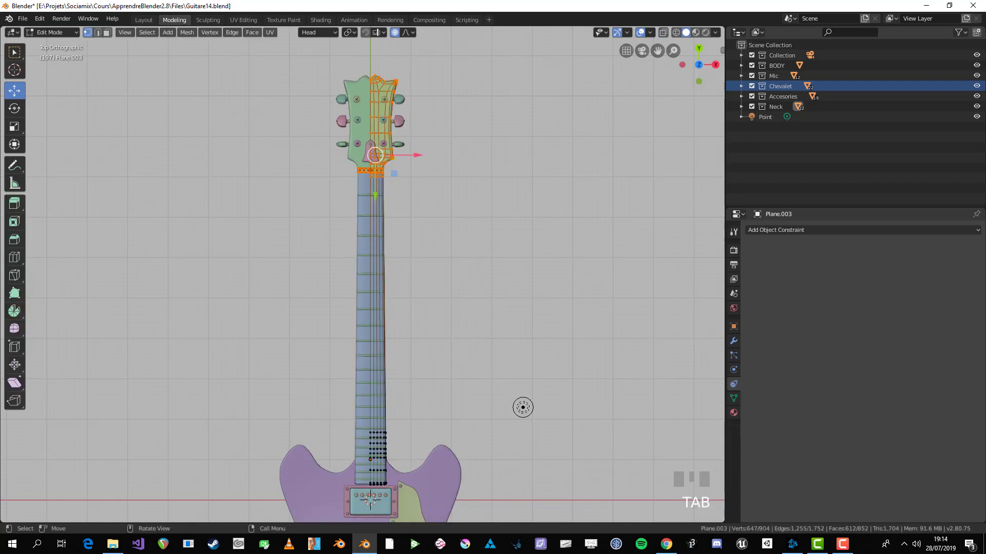
pyautogui.press('Tab')
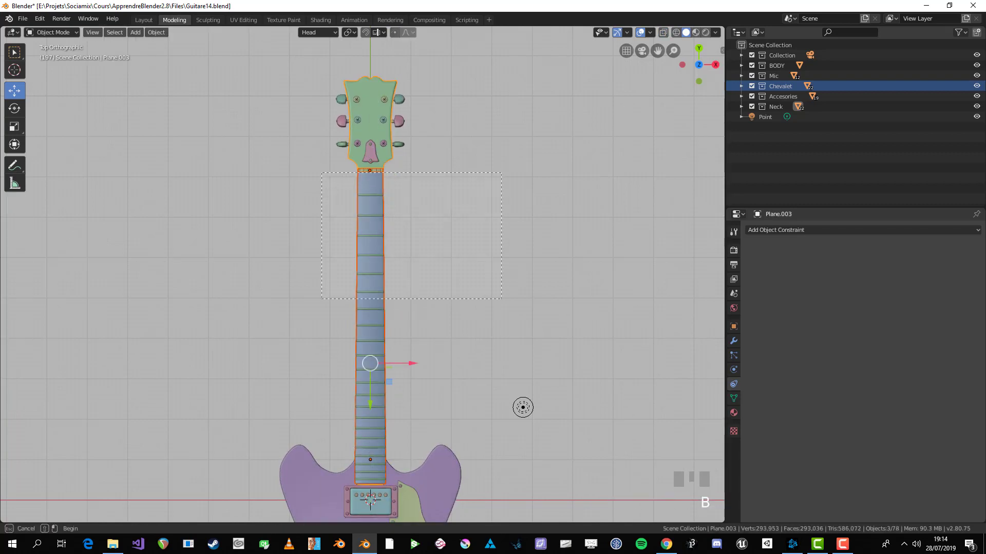
pyautogui.press('b')
pyautogui.press('Tab')
pyautogui.press('a')
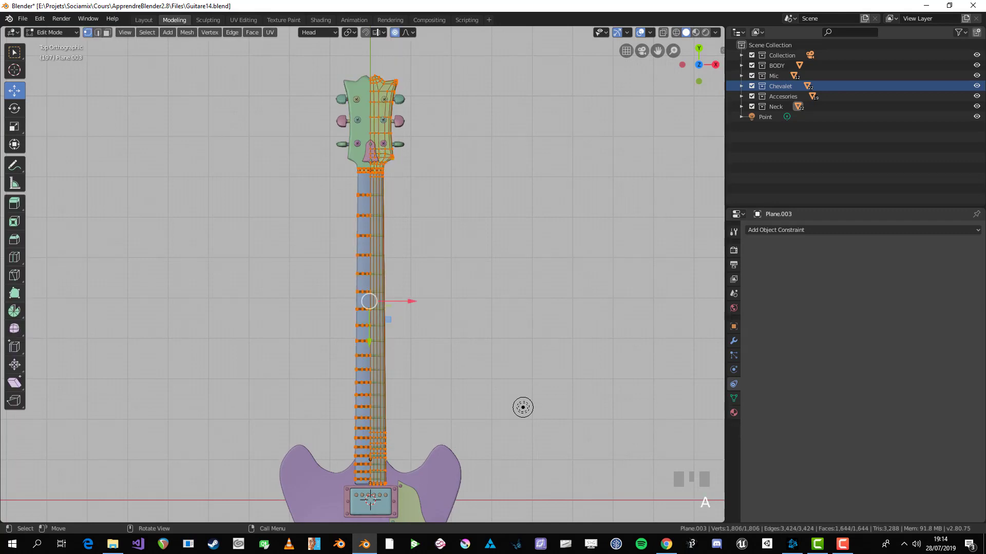
# - Try scaling the neck geometry to 0.951 along Head Y and moving the neck parts 0.0911 m along Head Y
pyautogui.press('s')
pyautogui.press('y')
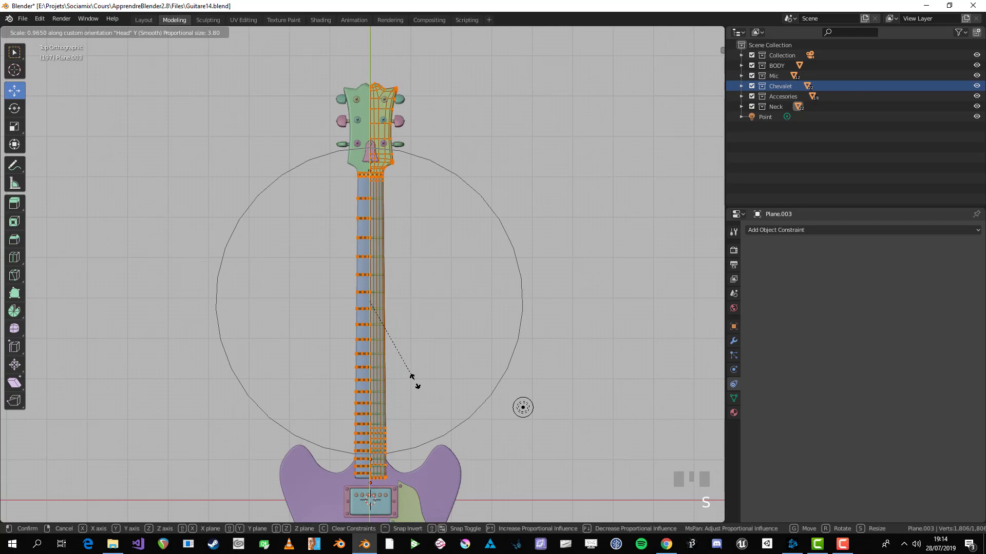
pyautogui.keyDown('shift'); pyautogui.click(522, 407); pyautogui.keyUp('shift')
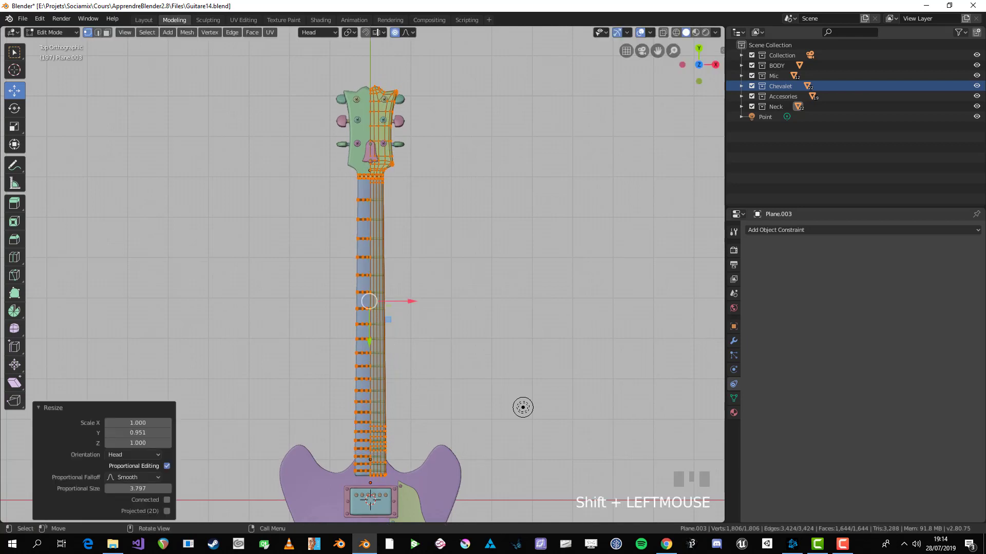
pyautogui.press('Tab')
pyautogui.moveTo(370, 434); pyautogui.dragTo(370, 438)
pyautogui.press('KP_3')
pyautogui.scroll(2, 362, 278)
pyautogui.keyDown('shift'); pyautogui.moveTo(362, 277); pyautogui.dragTo(426, 328, button='middle'); pyautogui.keyUp('shift')
pyautogui.scroll(-3, 411, 308)
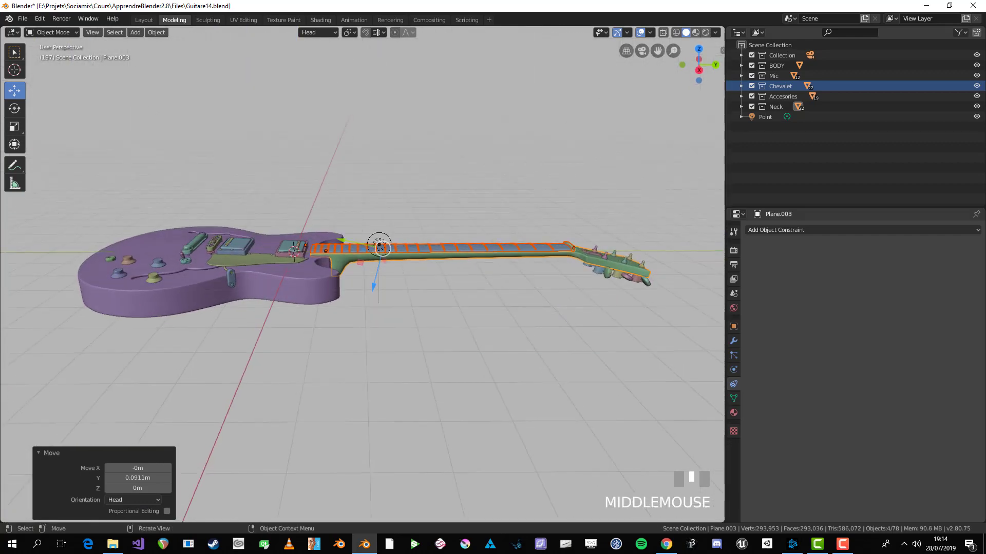
pyautogui.hotkey('ctrl', 'z')
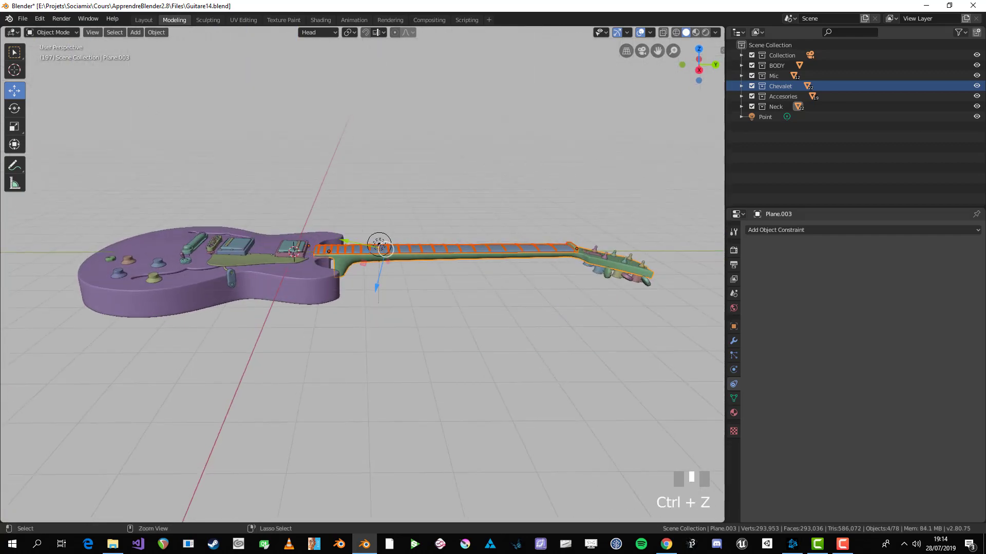
pyautogui.hotkey('ctrl', 'z')
# - Set the transform orientation to Global and try scaling all the neck geometry
pyautogui.press('a')
pyautogui.keyDown('shift'); pyautogui.moveTo(411, 267); pyautogui.dragTo(360, 268, button='middle'); pyautogui.keyUp('shift')
pyautogui.click(318, 32)
pyautogui.click(287, 64)
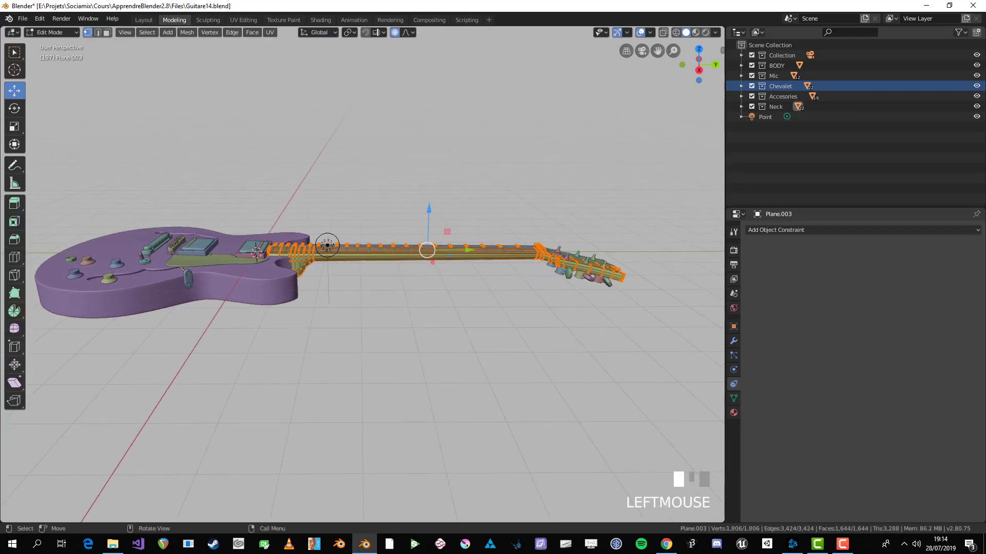
pyautogui.moveTo(359, 308); pyautogui.dragTo(349, 272, button='middle')
pyautogui.press('s')
pyautogui.rightClick(282, 194)
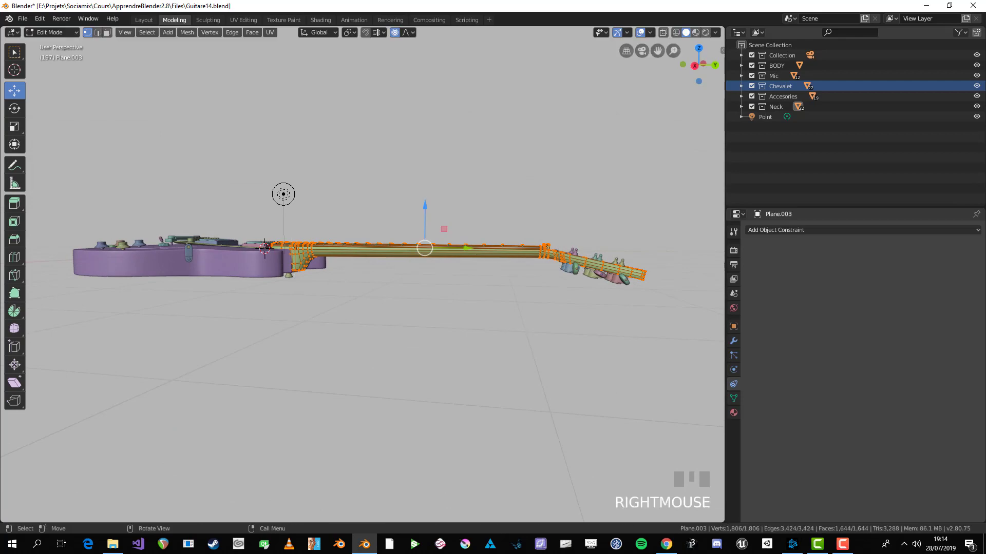
# - Select a single lengthwise edge of the neck and create a custom transform orientation named Neck from it
pyautogui.moveTo(281, 193); pyautogui.dragTo(249, 169, button='middle')
pyautogui.hotkey('alt', 'a')
pyautogui.scroll(4, 170, 93)
pyautogui.scroll(1, 169, 93)
pyautogui.press('3')
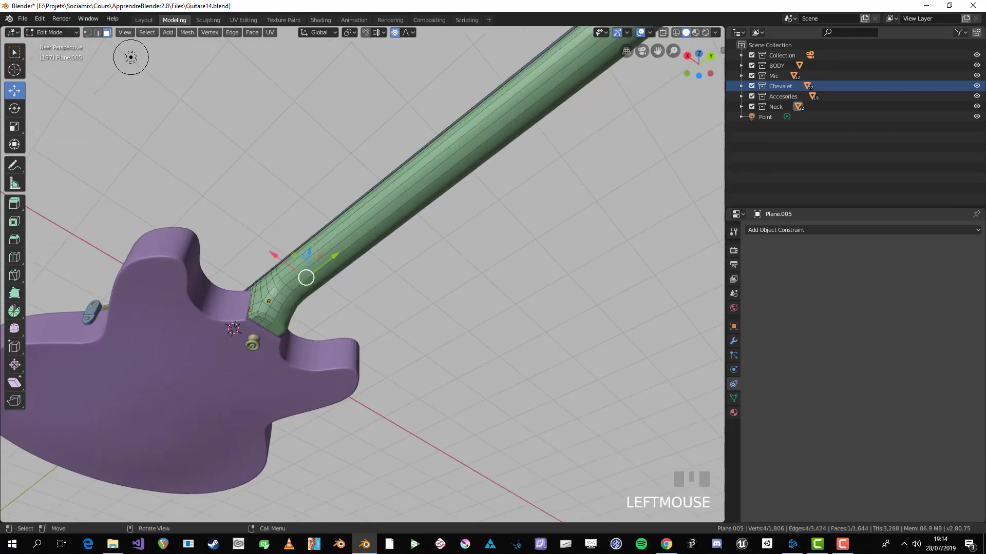
pyautogui.press('2')
pyautogui.moveTo(131, 57); pyautogui.dragTo(237, 81, button='middle')
pyautogui.moveTo(288, 103); pyautogui.dragTo(316, 46, button='middle')
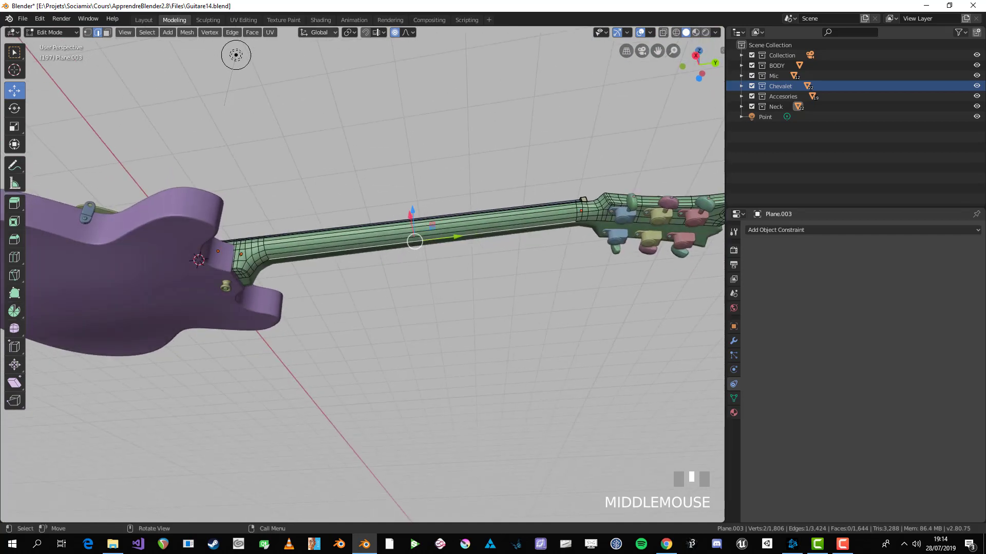
pyautogui.click(319, 32)
pyautogui.click(364, 64)
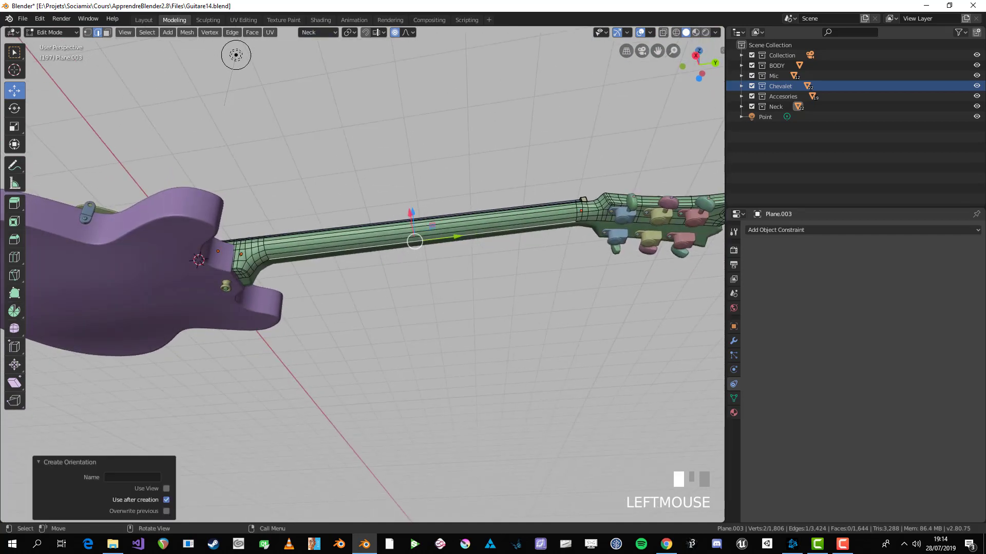
# - Scale all the neck, fretboard, nut and fret geometry to 0.936 along Neck Y with Smooth proportional editing
pyautogui.moveTo(229, 55); pyautogui.dragTo(221, 152, button='middle')
pyautogui.press('a')
pyautogui.press('s')
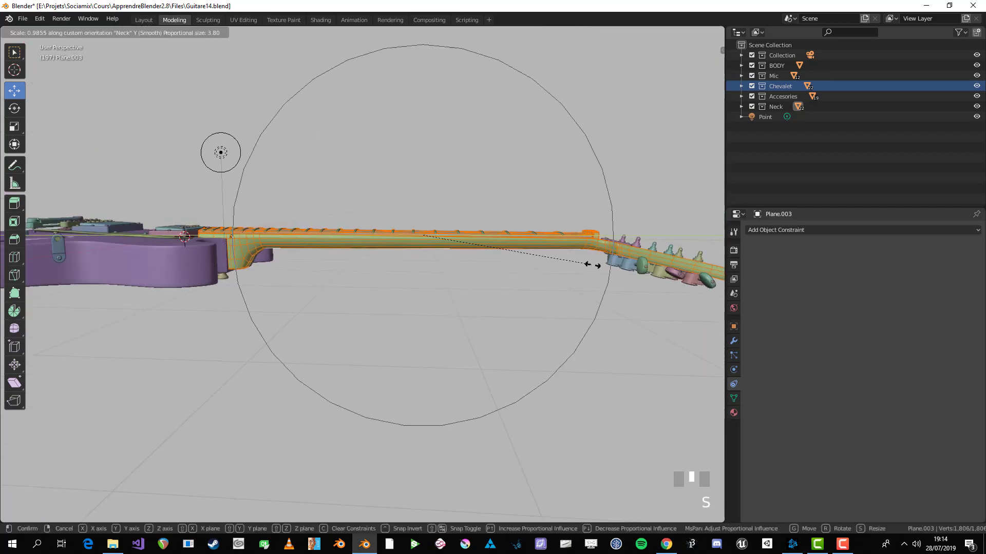
pyautogui.rightClick(221, 152)
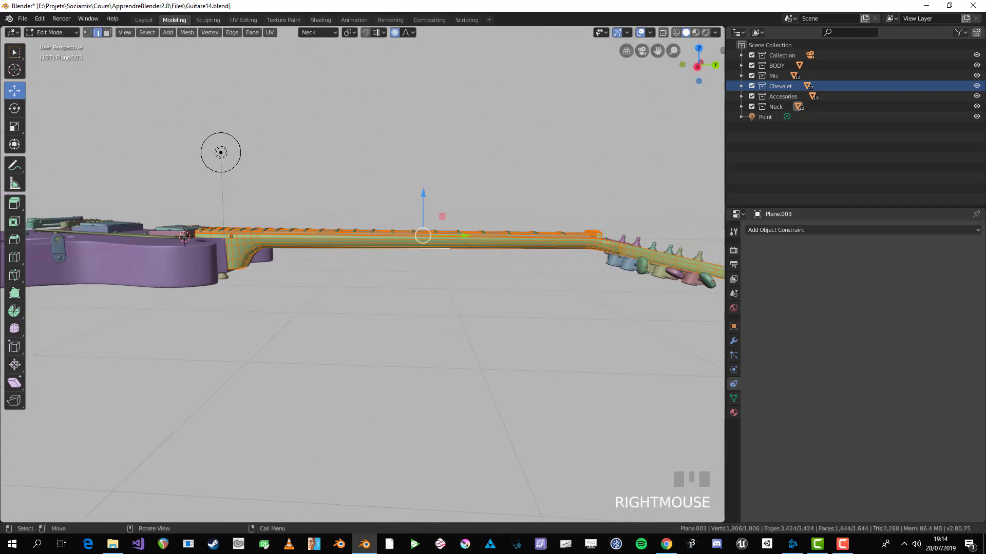
pyautogui.press('KP_7')
pyautogui.scroll(-2, 495, 322)
pyautogui.press('s')
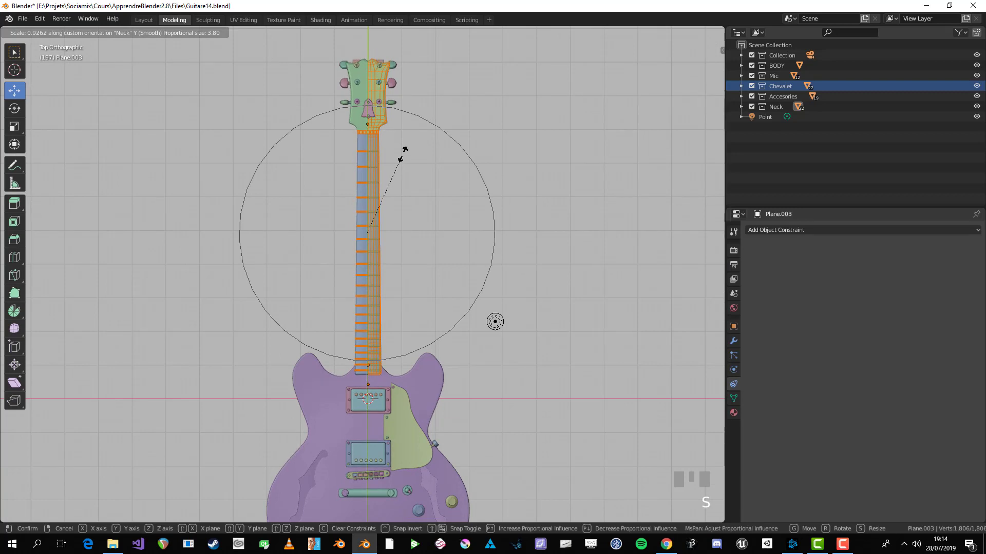
pyautogui.click(404, 153)
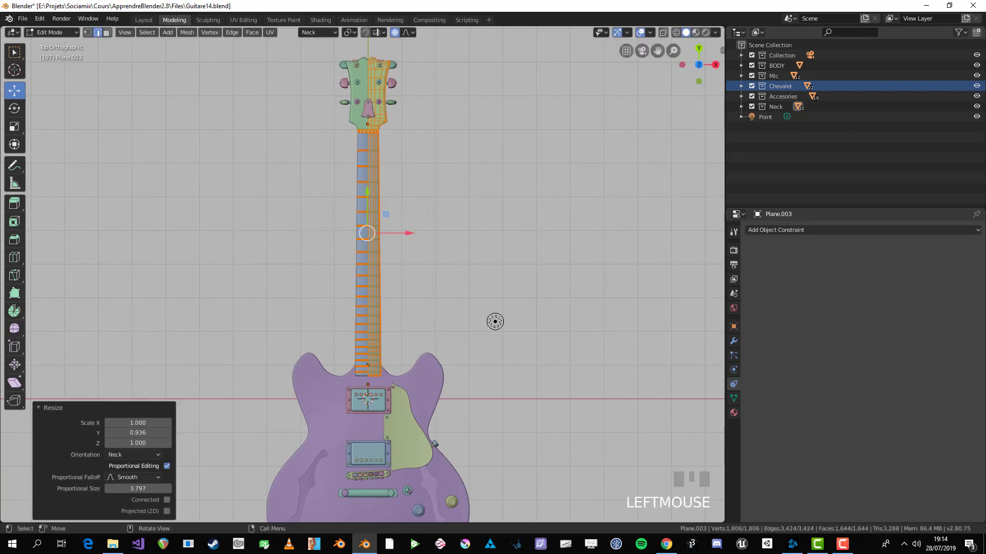
pyautogui.scroll(1, 495, 321)
pyautogui.press('s')
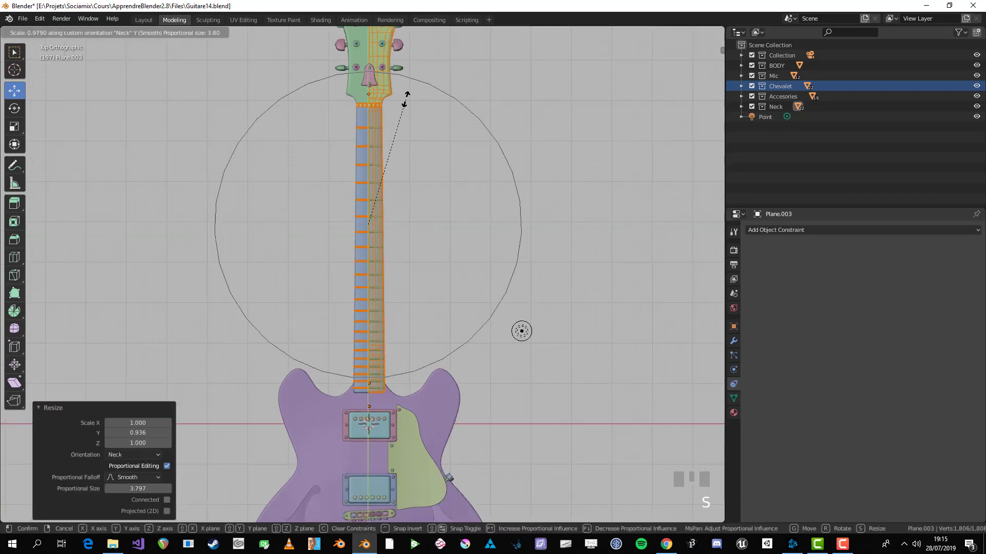
pyautogui.press('Escape')
# - Slide the neck parts toward the body along Neck Y in Object Mode, starting with a -0.114 m move
pyautogui.press('Tab')
pyautogui.click(522, 331)
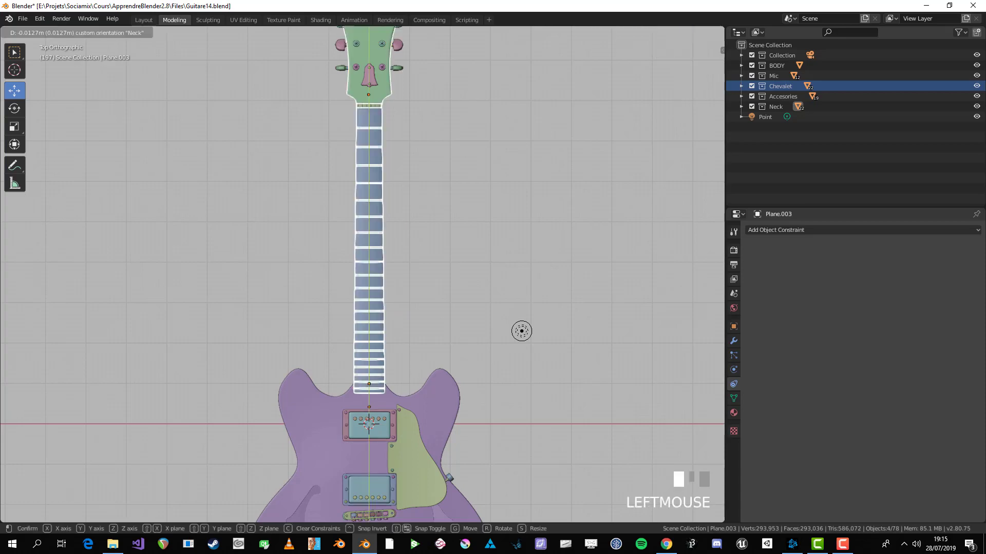
pyautogui.moveTo(521, 331); pyautogui.dragTo(288, 215, button='middle')
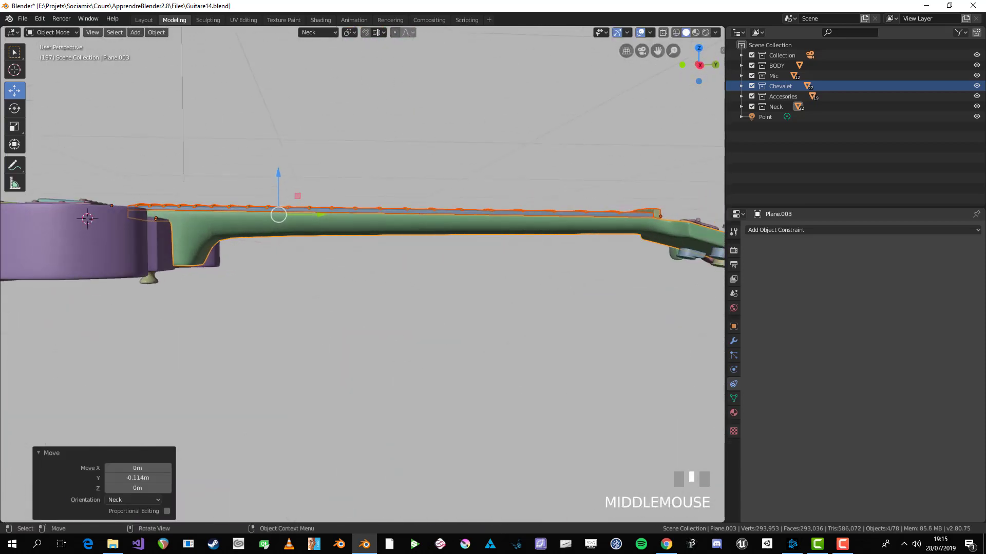
pyautogui.moveTo(308, 213); pyautogui.dragTo(252, 213)
pyautogui.moveTo(251, 213); pyautogui.dragTo(118, 139, button='middle')
pyautogui.scroll(-3, 118, 138)
pyautogui.moveTo(154, 205); pyautogui.dragTo(277, 334, button='middle')
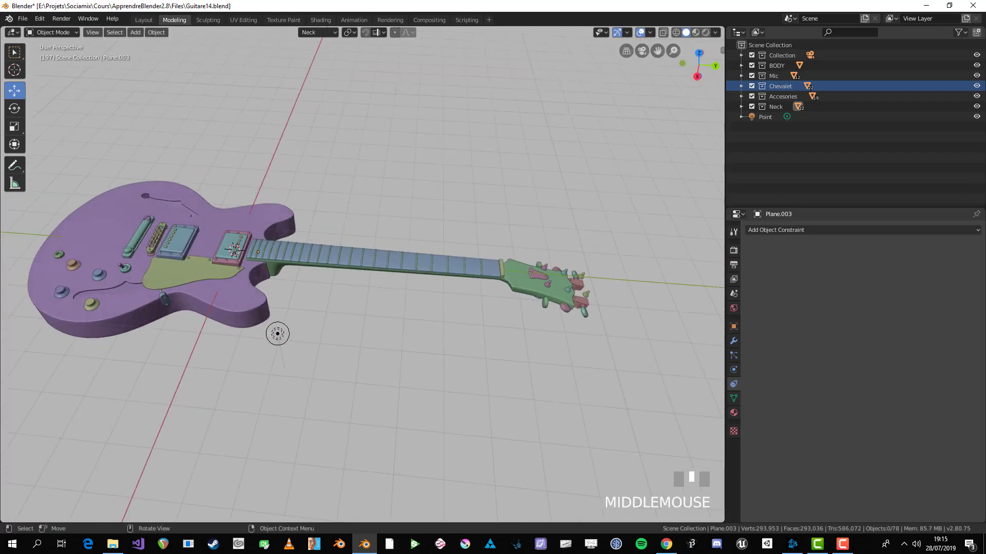
# - Box-select all the tuners and the truss rod cover on the headstock, leaving the neck out of the selection
pyautogui.press('KP_7')
pyautogui.scroll(-2, 471, 315)
pyautogui.scroll(5, 471, 315)
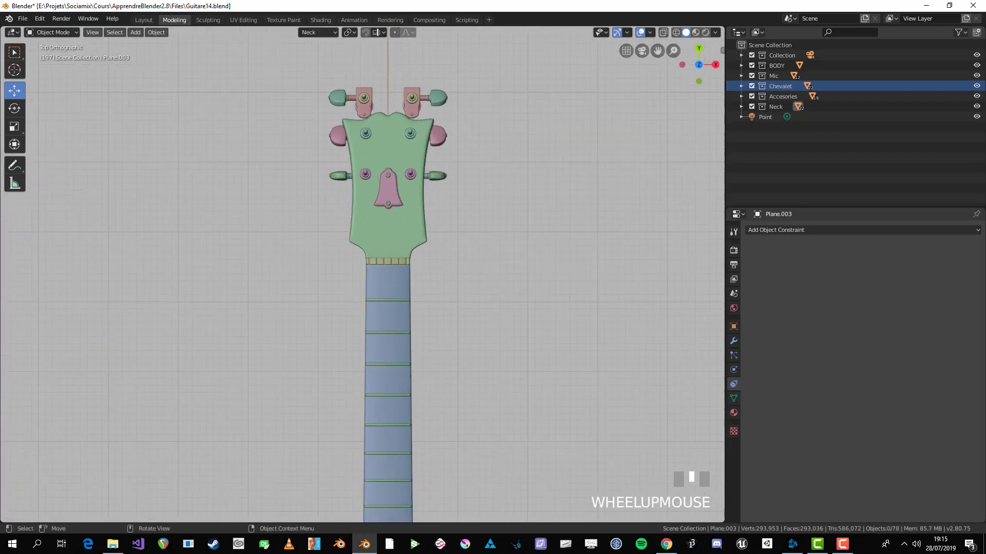
pyautogui.keyDown('shift'); pyautogui.moveTo(471, 314); pyautogui.dragTo(471, 277, button='middle'); pyautogui.keyUp('shift')
pyautogui.scroll(-3, 471, 277)
pyautogui.press('b')
pyautogui.moveTo(295, 152); pyautogui.dragTo(434, 288)
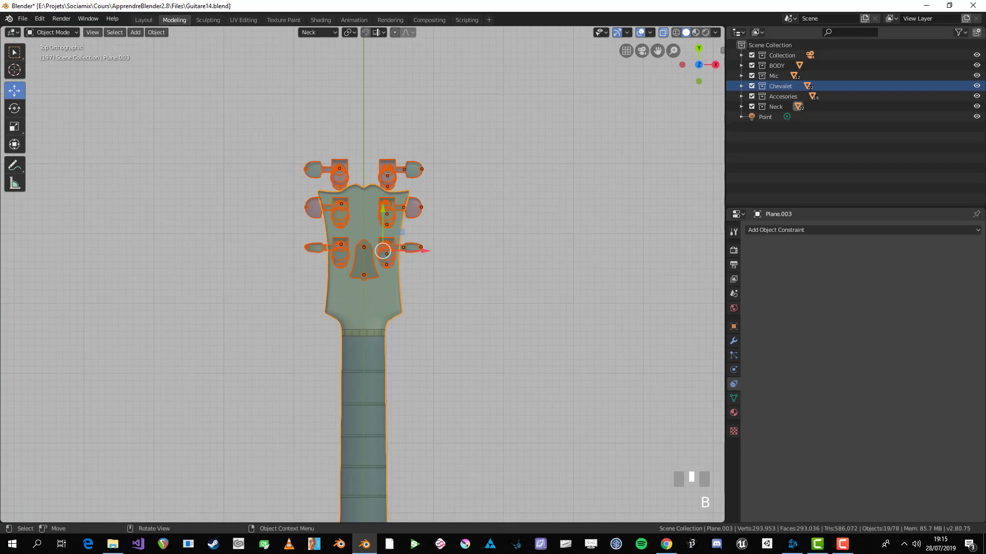
pyautogui.moveTo(283, 321); pyautogui.dragTo(359, 231, button='middle')
pyautogui.hotkey('alt', 'z')
pyautogui.scroll(2, 360, 231)
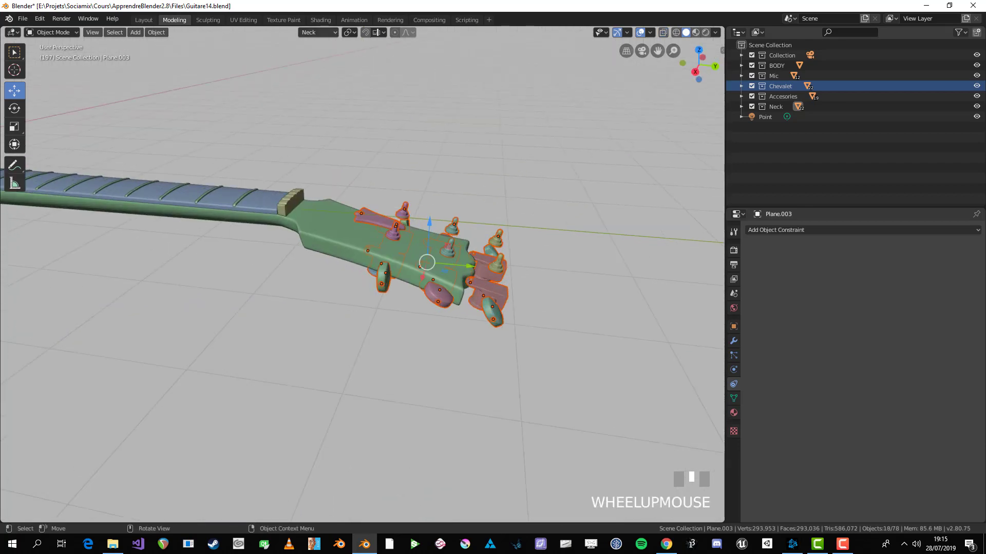
# - Set the transform orientation to Head and move the selected tuners and cover 0.488 m along Head Y
pyautogui.click(319, 32)
pyautogui.click(310, 129)
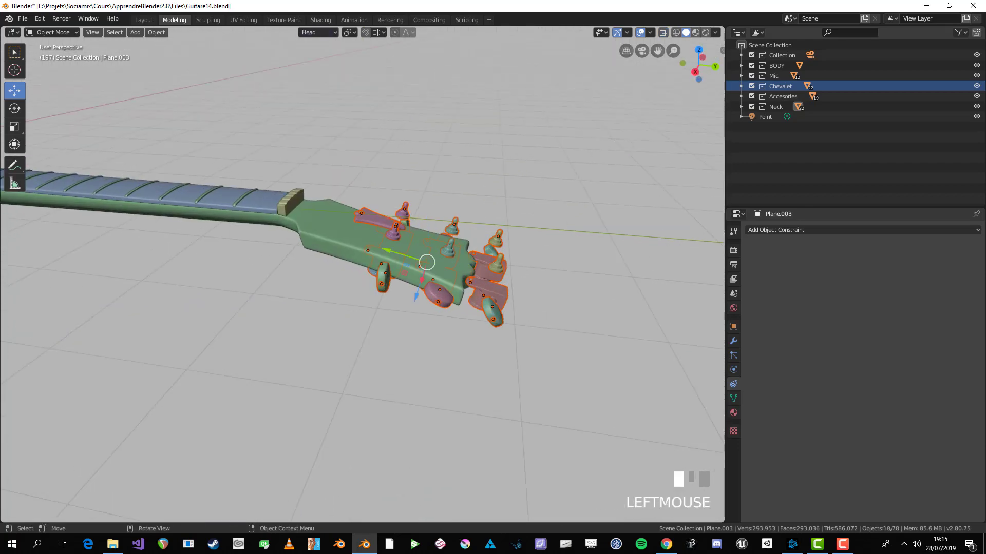
pyautogui.moveTo(405, 255); pyautogui.dragTo(362, 241)
pyautogui.press('KP_1')
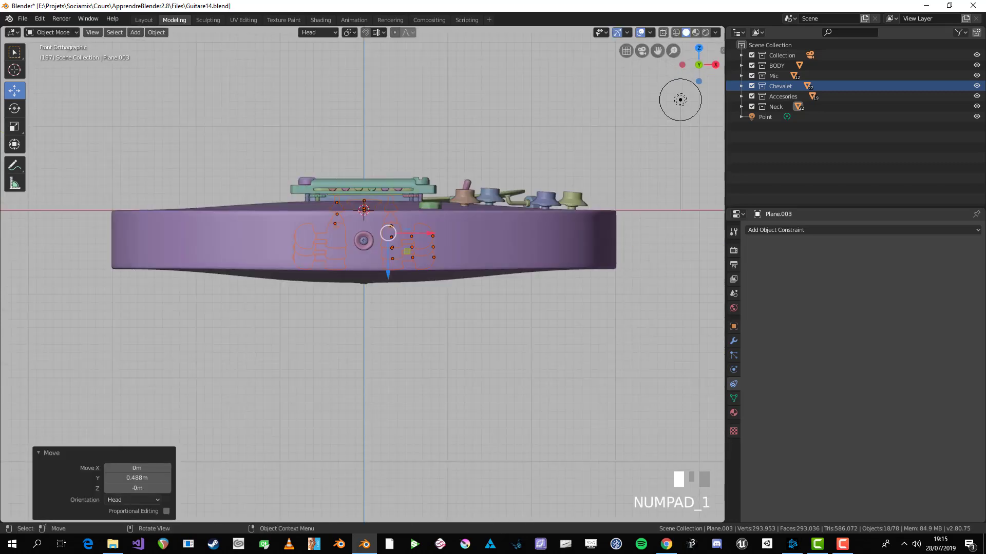
# - Fit the tuners and cover against the headstock in side view by moving them about -0.065 m in Y and -0.128 m in Z
pyautogui.press('KP_3')
pyautogui.scroll(4, 440, 149)
pyautogui.keyDown('shift'); pyautogui.moveTo(440, 149); pyautogui.dragTo(483, 159, button='middle'); pyautogui.keyUp('shift')
pyautogui.press('g')
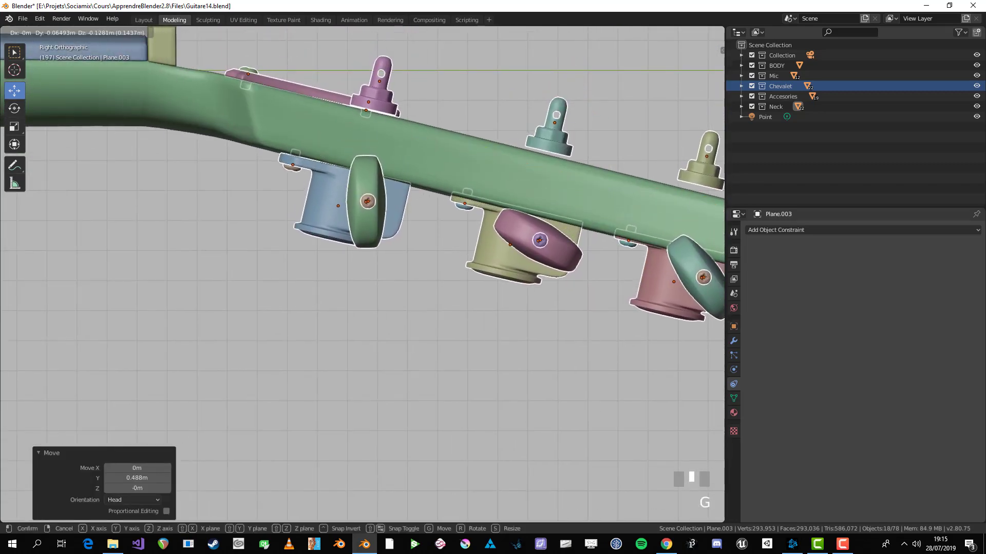
pyautogui.click(447, 216)
pyautogui.scroll(-2, 448, 216)
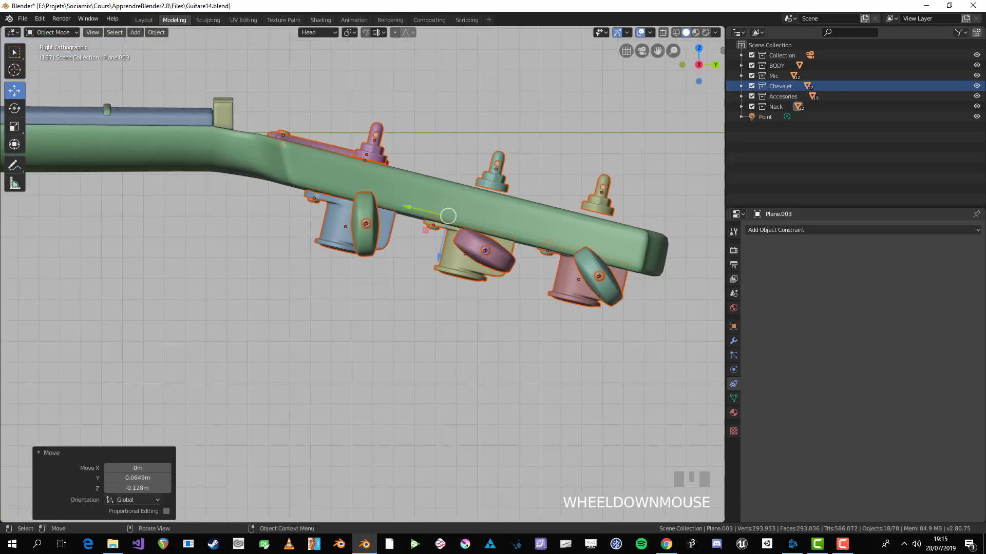
pyautogui.click(448, 216)
pyautogui.press('a')
pyautogui.press('a')
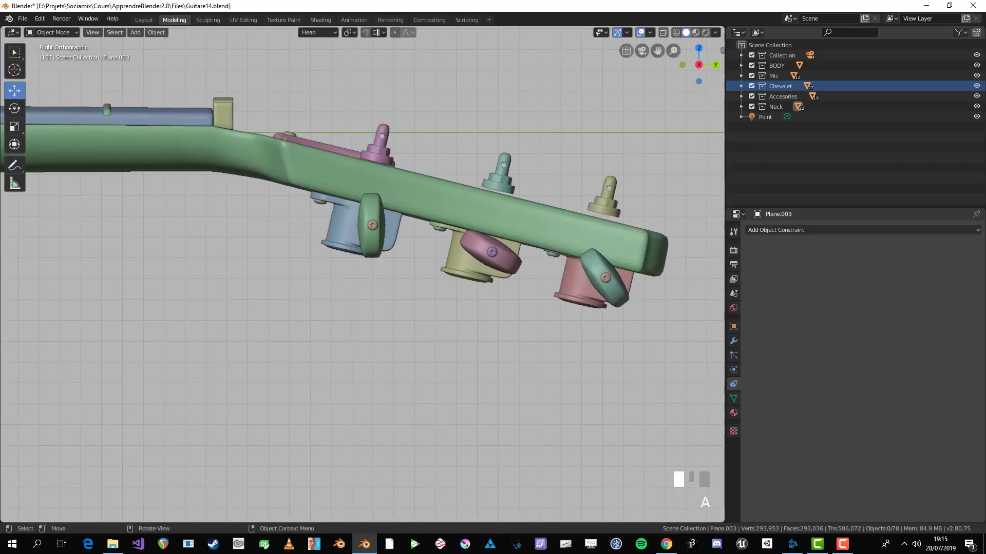
# - Box-select the middle and end tuner posts and lower them along Head Z toward the headstock's face
pyautogui.scroll(2, 448, 217)
pyautogui.hotkey('alt', 'z')
pyautogui.press('b')
pyautogui.moveTo(375, 72); pyautogui.dragTo(580, 128)
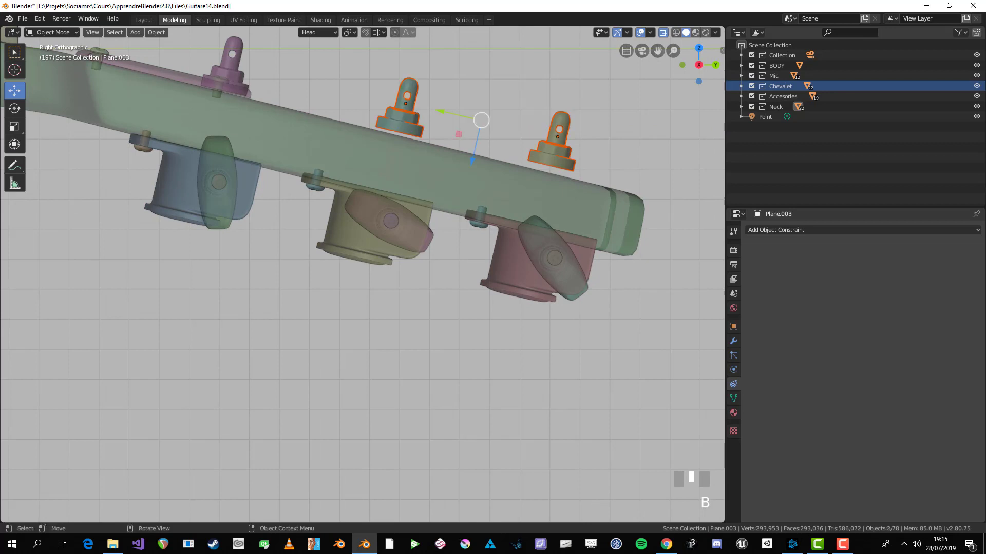
pyautogui.moveTo(473, 154); pyautogui.dragTo(470, 159)
pyautogui.press('a')
pyautogui.press('a')
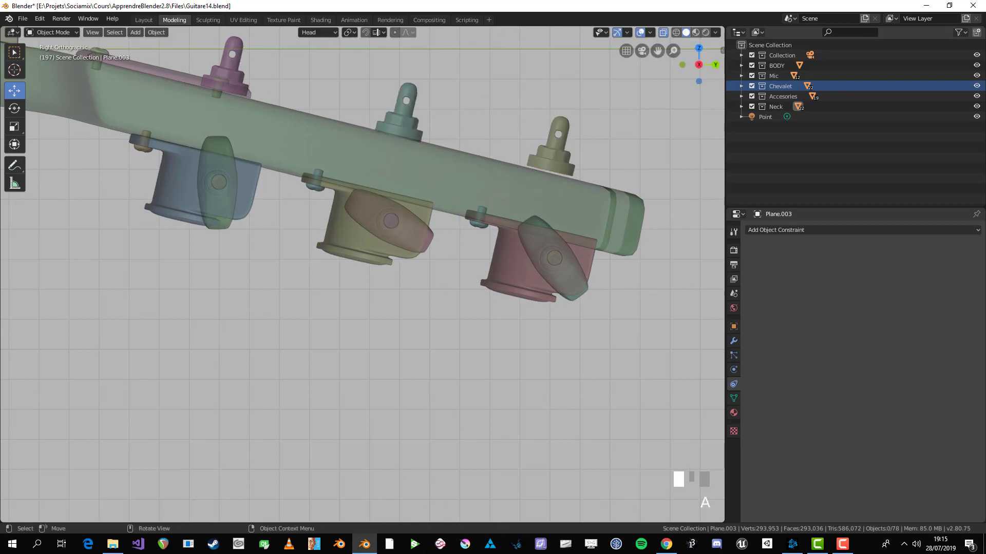
# - Select only the tuner posts nearest the headstock's tip and move them 0.0167 m along Head Z
pyautogui.press('b')
pyautogui.moveTo(531, 100); pyautogui.dragTo(580, 147)
pyautogui.moveTo(548, 178); pyautogui.dragTo(546, 182)
pyautogui.hotkey('alt', 'z')
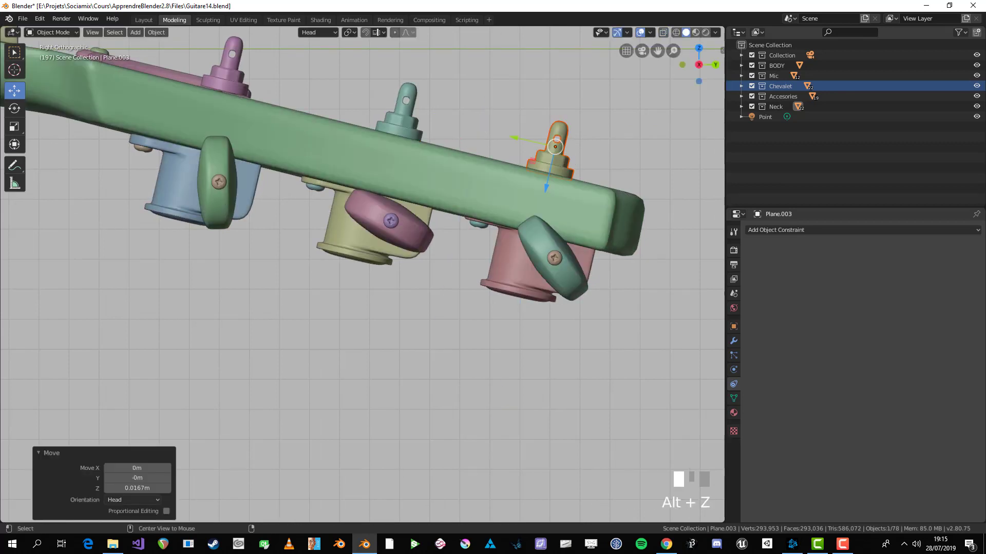
# - Select only the tuner housing, knob and screws nearest the headstock's tip and move them 0.0154 m along Head Z
pyautogui.hotkey('alt', 'z')
pyautogui.press('a')
pyautogui.press('a')
pyautogui.press('b')
pyautogui.moveTo(455, 222); pyautogui.dragTo(606, 308)
pyautogui.keyDown('shift'); pyautogui.click(513, 193); pyautogui.keyUp('shift')
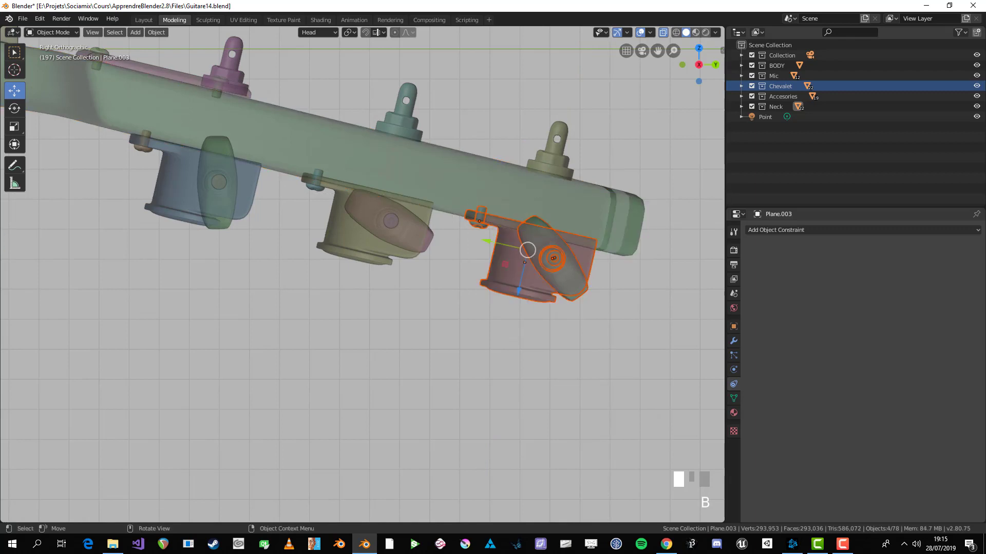
pyautogui.moveTo(520, 287); pyautogui.dragTo(518, 292)
pyautogui.hotkey('alt', 'z')
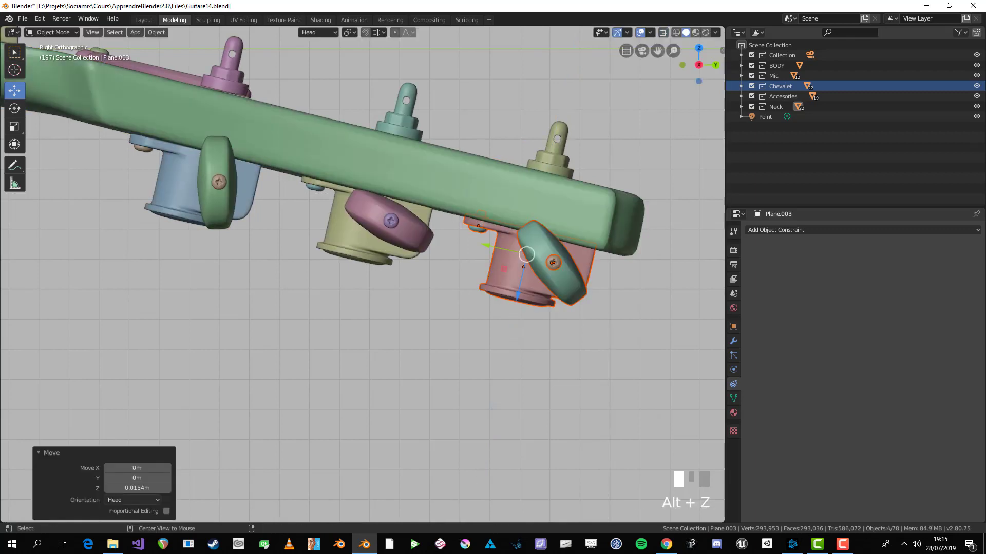
# - Select only the middle tuner's housing, knob and screws and move them 0.00333 m along Head Z
pyautogui.hotkey('alt', 'a')
pyautogui.hotkey('alt', 'z')
pyautogui.press('b')
pyautogui.moveTo(272, 249); pyautogui.dragTo(454, 172)
pyautogui.press('b')
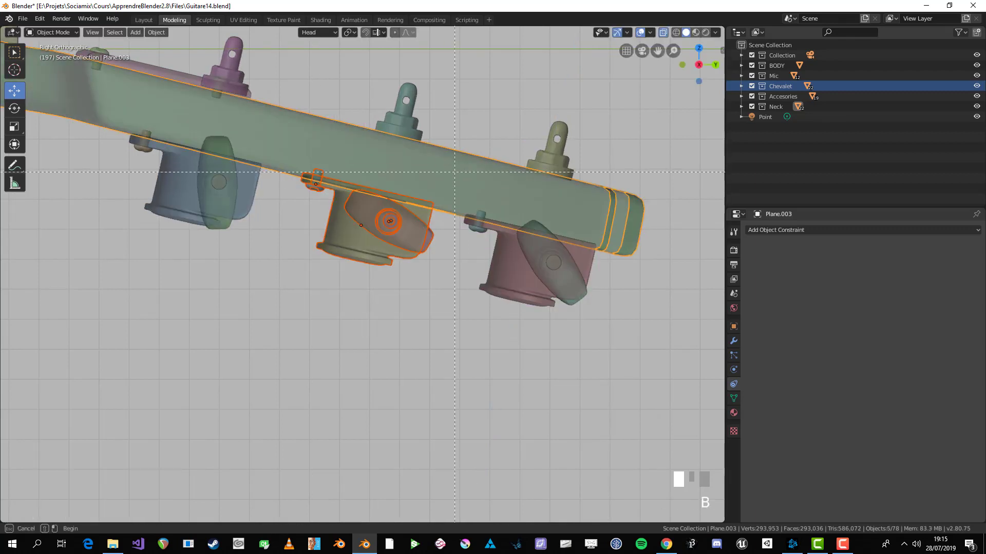
pyautogui.moveTo(454, 172); pyautogui.dragTo(468, 128, button='middle')
pyautogui.moveTo(355, 253); pyautogui.dragTo(354, 256)
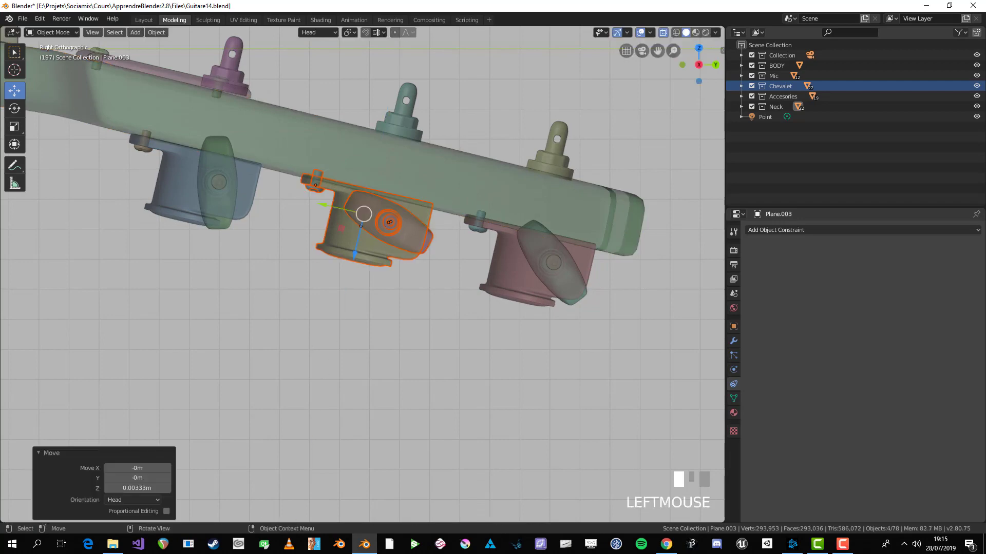
pyautogui.hotkey('alt', 'z')
pyautogui.hotkey('alt', 'a')
# - Select all the tuners without the neck and cover and move them 0.0208 m along Head Y
pyautogui.scroll(-4, 354, 257)
pyautogui.moveTo(355, 257); pyautogui.dragTo(416, 341, button='middle')
pyautogui.press('KP_3')
pyautogui.hotkey('alt', 'z')
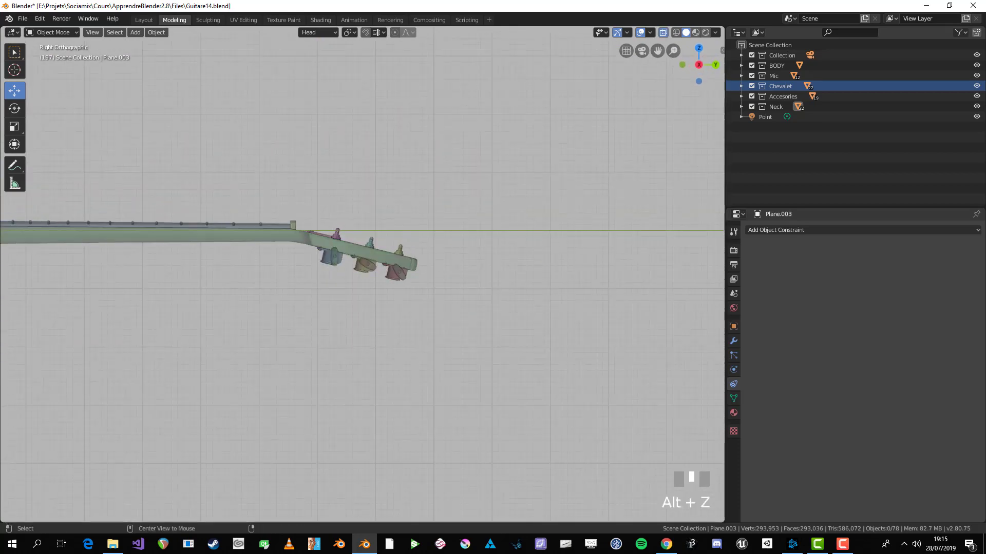
pyautogui.scroll(3, 359, 231)
pyautogui.press('b')
pyautogui.moveTo(456, 302); pyautogui.dragTo(451, 252)
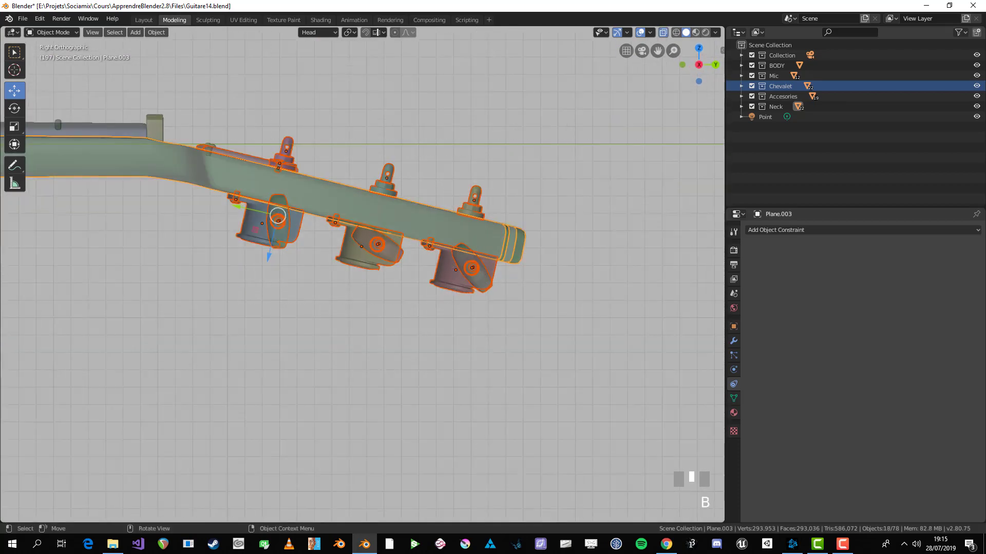
pyautogui.moveTo(278, 216); pyautogui.dragTo(287, 219, button='middle')
pyautogui.keyDown('shift'); pyautogui.moveTo(288, 218); pyautogui.dragTo(440, 244, button='middle'); pyautogui.keyUp('shift')
pyautogui.scroll(2, 455, 238)
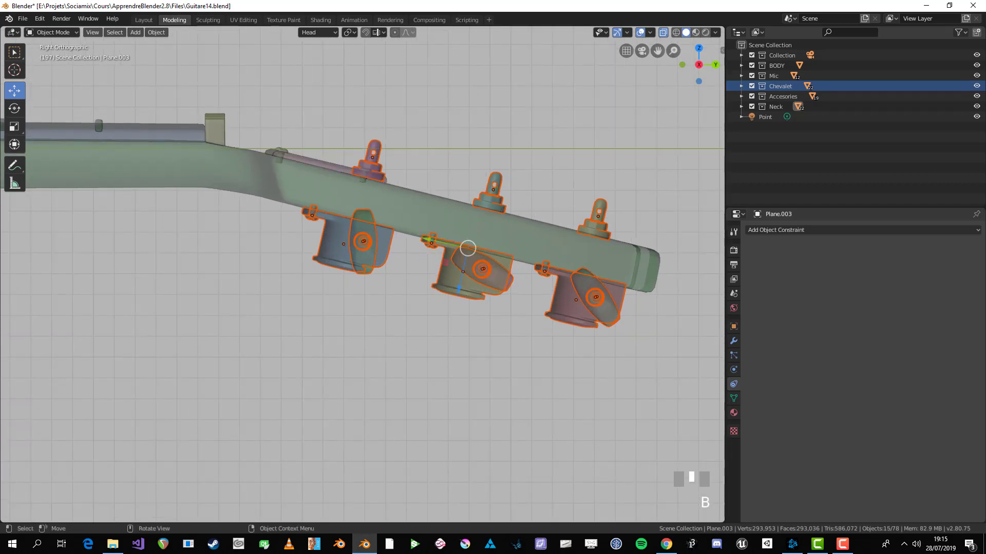
pyautogui.moveTo(427, 240); pyautogui.dragTo(422, 239)
pyautogui.scroll(-1, 423, 239)
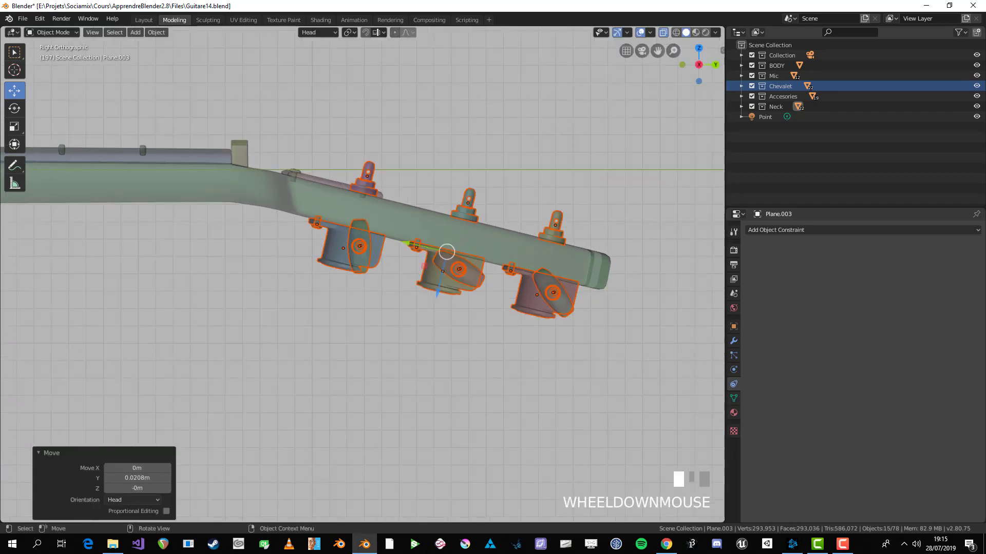
# - Select the complete middle pair of tuners in top view and shift it along Head Y toward the nut
pyautogui.press('KP_7')
pyautogui.hotkey('alt', 'z')
pyautogui.hotkey('alt', 'a')
pyautogui.hotkey('alt', 'z')
pyautogui.press('b')
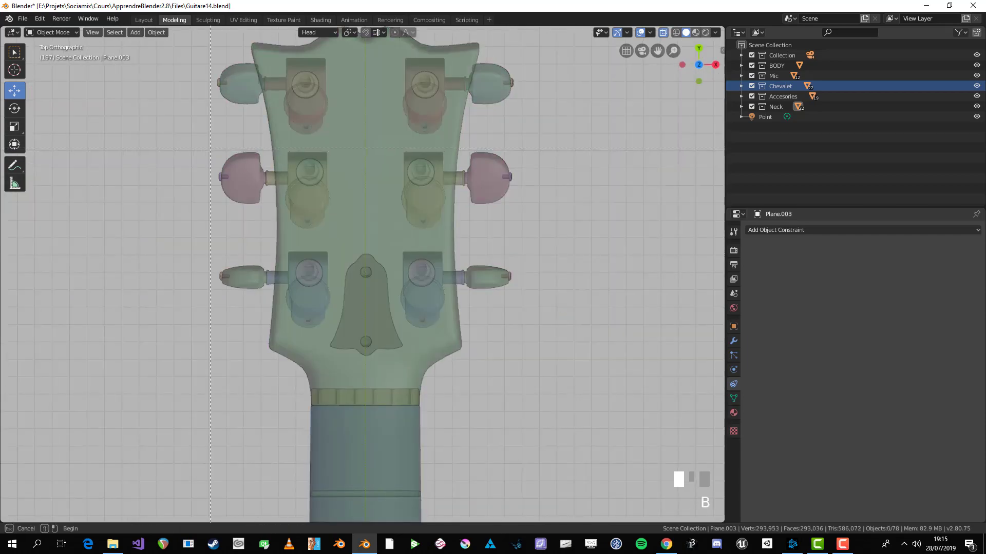
pyautogui.moveTo(527, 206); pyautogui.dragTo(527, 207)
pyautogui.keyDown('shift'); pyautogui.click(445, 226); pyautogui.keyUp('shift')
pyautogui.hotkey('alt', 'z')
pyautogui.moveTo(425, 223); pyautogui.dragTo(425, 238)
pyautogui.press('Escape')
pyautogui.hotkey('alt', 'a')
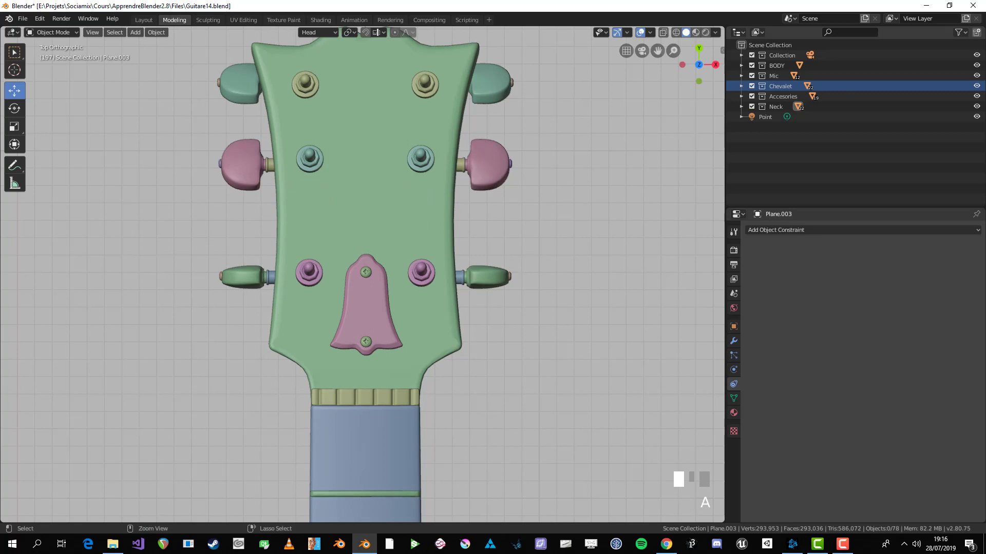
pyautogui.hotkey('ctrl', 'z')
pyautogui.moveTo(425, 215); pyautogui.dragTo(425, 241)
# - Select the pair of tuners nearest the headstock's tip and shift it along Head Y toward the nut
pyautogui.hotkey('alt', 'a')
pyautogui.press('b')
pyautogui.moveTo(538, 131); pyautogui.dragTo(421, 75)
pyautogui.keyDown('shift'); pyautogui.click(436, 149); pyautogui.keyUp('shift')
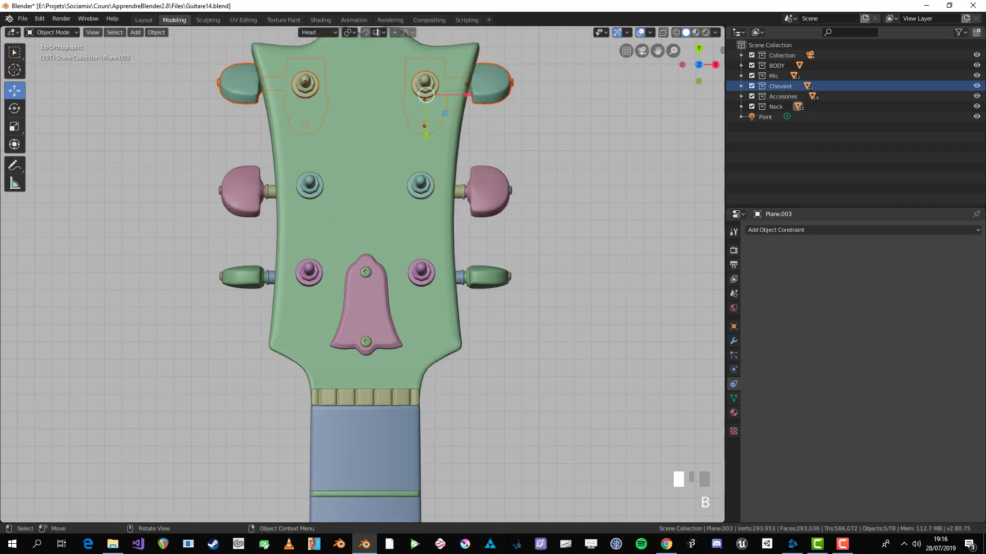
pyautogui.moveTo(426, 129); pyautogui.dragTo(426, 157)
pyautogui.scroll(-1, 181, 160)
# - Reselect the middle pair of tuners without the neck and nudge it slightly along Head Y to even the spacing
pyautogui.hotkey('alt', 'a')
pyautogui.press('b')
pyautogui.moveTo(500, 206); pyautogui.dragTo(493, 210)
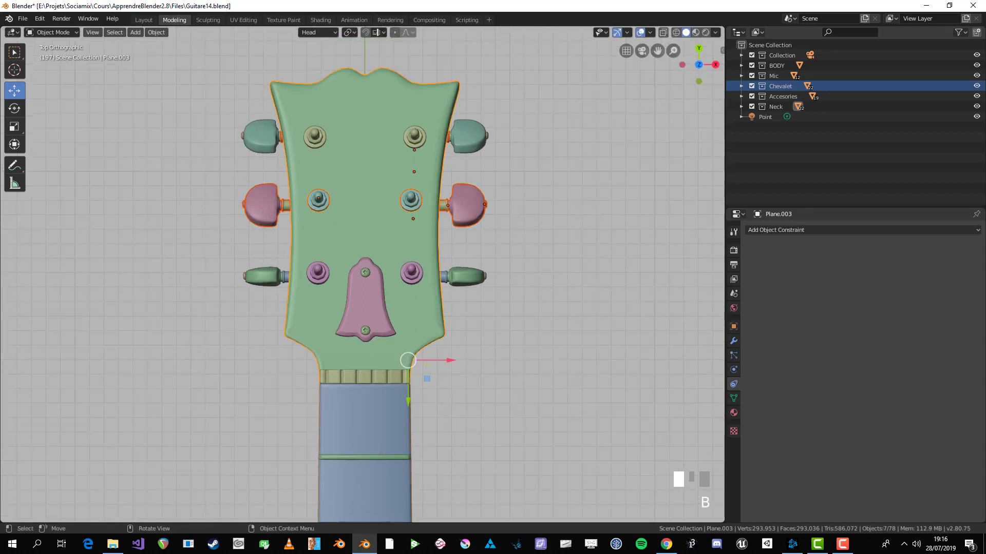
pyautogui.keyDown('shift'); pyautogui.click(433, 226); pyautogui.keyUp('shift')
pyautogui.hotkey('alt', 'z')
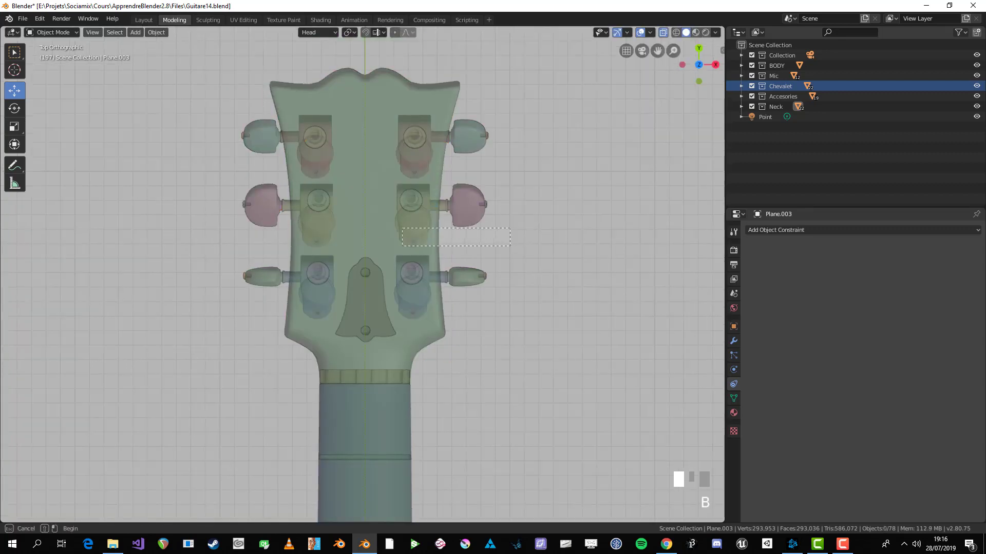
pyautogui.moveTo(402, 246); pyautogui.dragTo(284, 246)
pyautogui.keyDown('shift'); pyautogui.moveTo(300, 308); pyautogui.dragTo(301, 309); pyautogui.keyUp('shift')
pyautogui.hotkey('alt', 'z')
pyautogui.moveTo(415, 253); pyautogui.dragTo(415, 260)
pyautogui.scroll(-1, 415, 260)
pyautogui.press('a')
pyautogui.press('a')
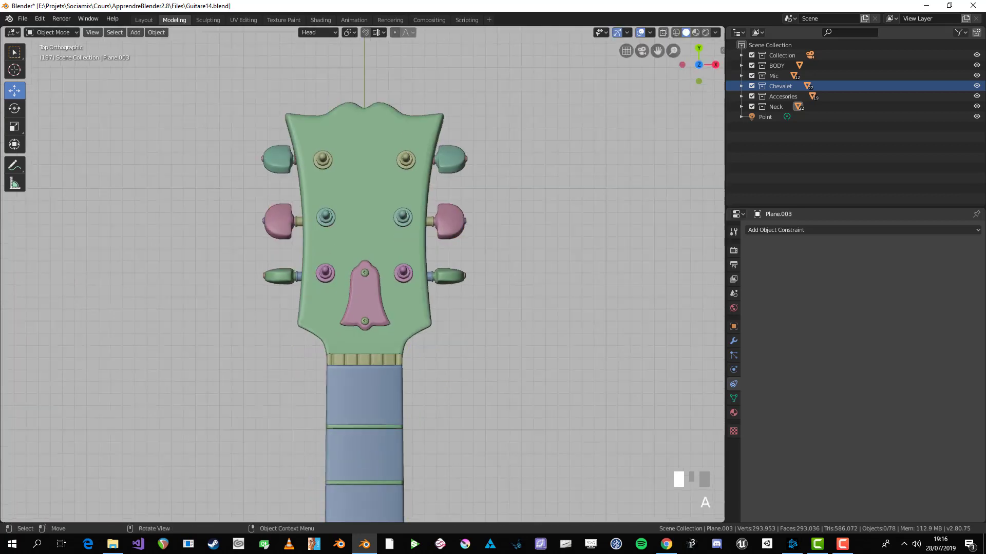
# - Examine the spacing and fit of the tuner housings and screws on the back of the headstock
pyautogui.moveTo(416, 260); pyautogui.dragTo(347, 161, button='middle')
pyautogui.press('a')
pyautogui.press('a')
pyautogui.scroll(2, 339, 154)
pyautogui.press('ctrl+KP_7')
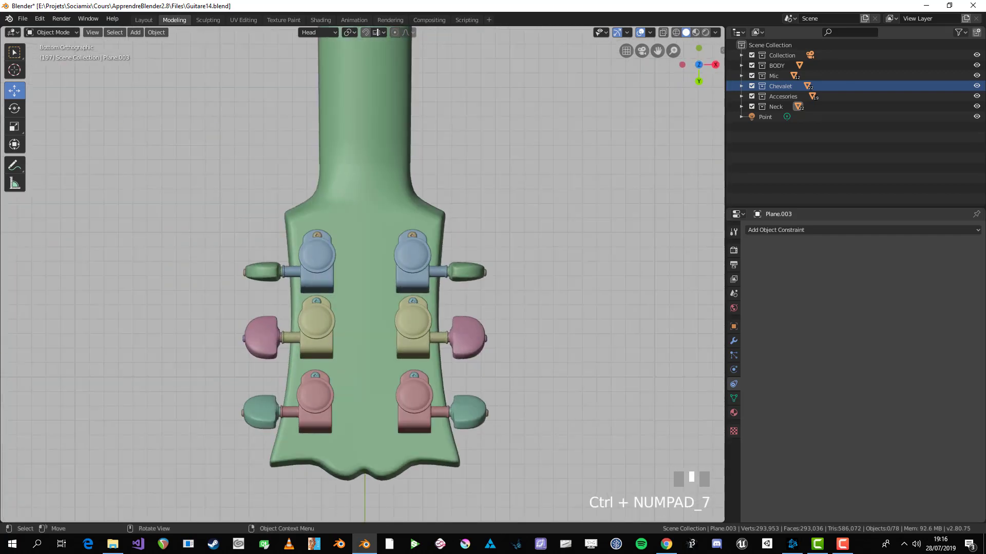
pyautogui.moveTo(405, 277); pyautogui.dragTo(415, 299, button='middle')
pyautogui.click(416, 301)
pyautogui.keyDown('shift'); pyautogui.click(417, 331); pyautogui.keyUp('shift')
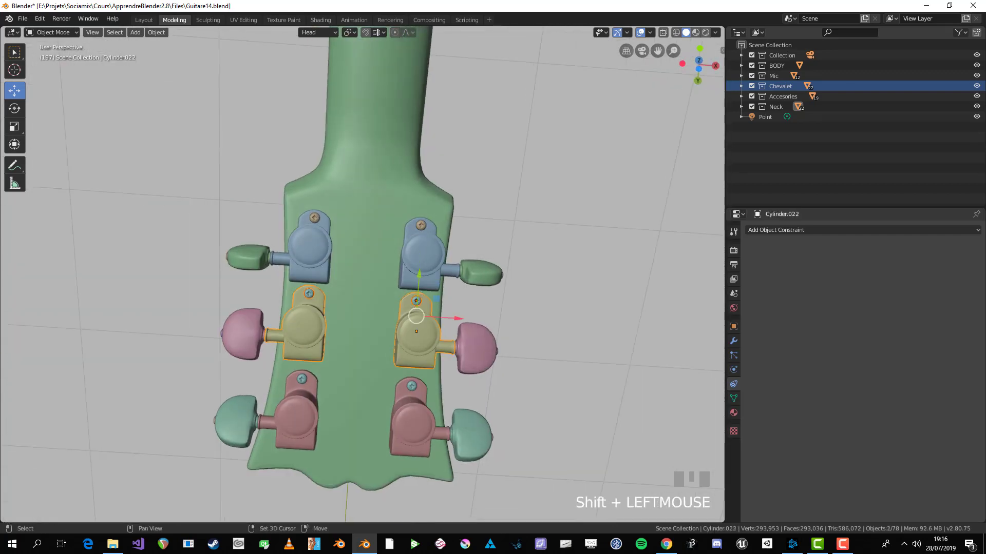
pyautogui.press('b')
pyautogui.moveTo(450, 308)
pyautogui.mouseDown()
pyautogui.moveTo(516, 387)
pyautogui.moveTo(448, 297)
pyautogui.mouseUp()
pyautogui.moveTo(448, 298); pyautogui.dragTo(378, 157, button='middle')
pyautogui.hotkey('alt', 'a')
pyautogui.press('KP_7')
pyautogui.scroll(-2, 451, 203)
pyautogui.scroll(-8, 377, 205)
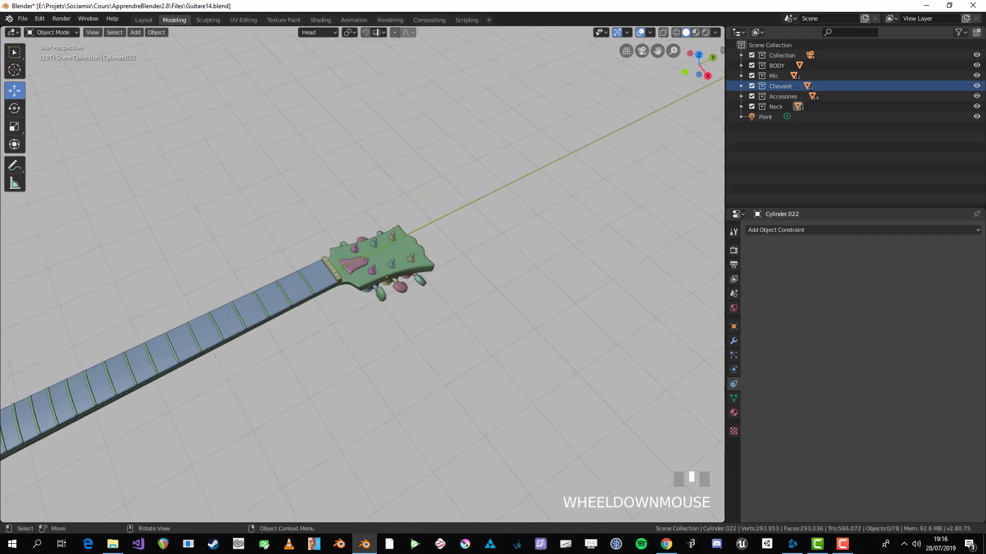
# - Save the project as a new incremental version named Guitare15.blend
pyautogui.keyDown('shift'); pyautogui.moveTo(329, 287); pyautogui.dragTo(446, 198, button='middle'); pyautogui.keyUp('shift')
pyautogui.moveTo(446, 198); pyautogui.dragTo(448, 223, button='middle')
pyautogui.hotkey('ctrl', 'shift', 's')
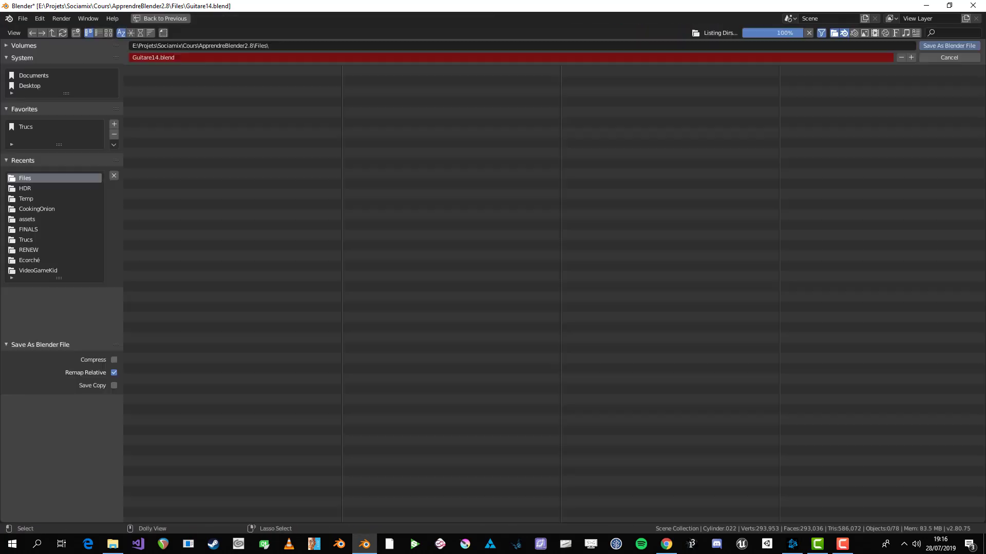
pyautogui.press('KP_Add')
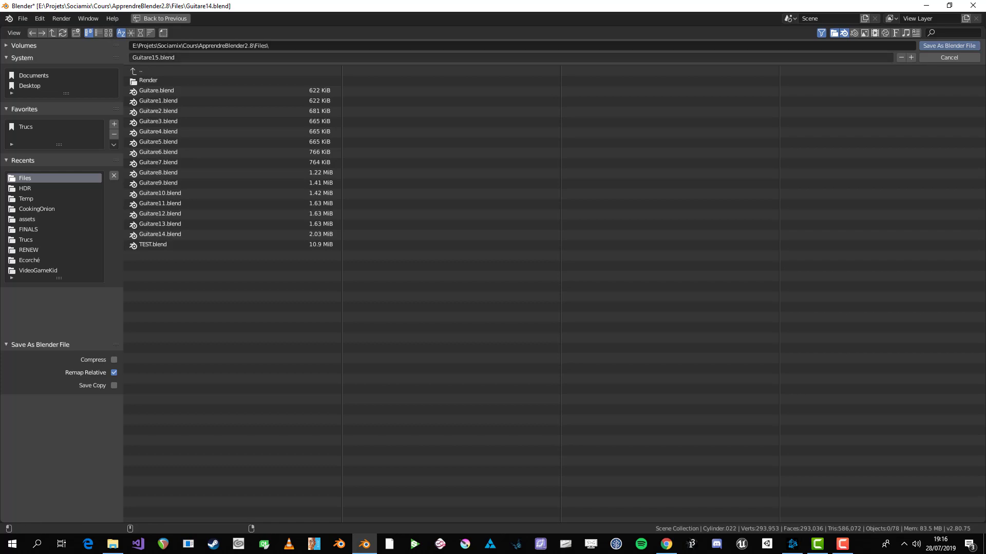
pyautogui.click(948, 46)
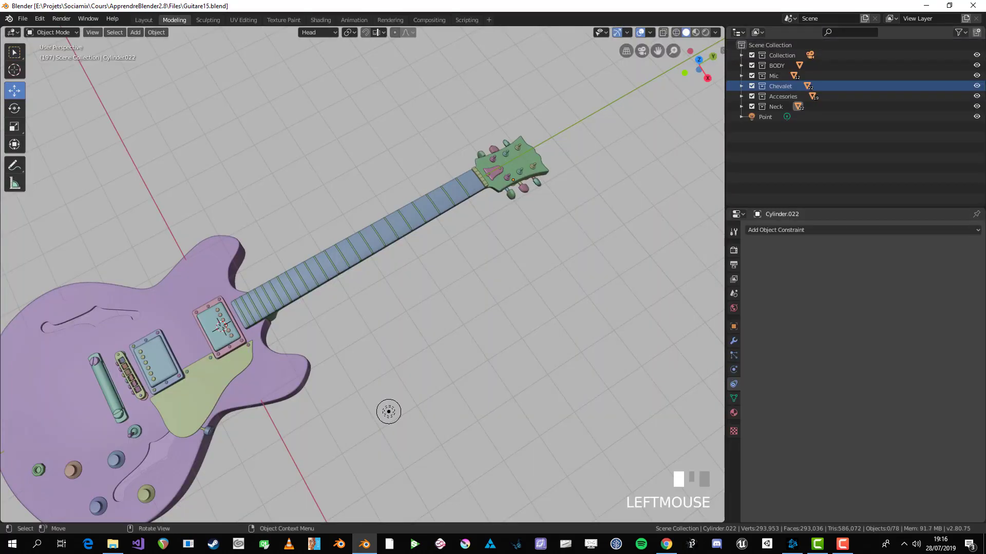
# - Examine the guitar's body, neck joint, pickups and bridge hardware from several angles
pyautogui.scroll(-1, 363, 274)
pyautogui.keyDown('shift'); pyautogui.moveTo(328, 308); pyautogui.dragTo(395, 192, button='middle'); pyautogui.keyUp('shift')
pyautogui.scroll(3, 482, 259)
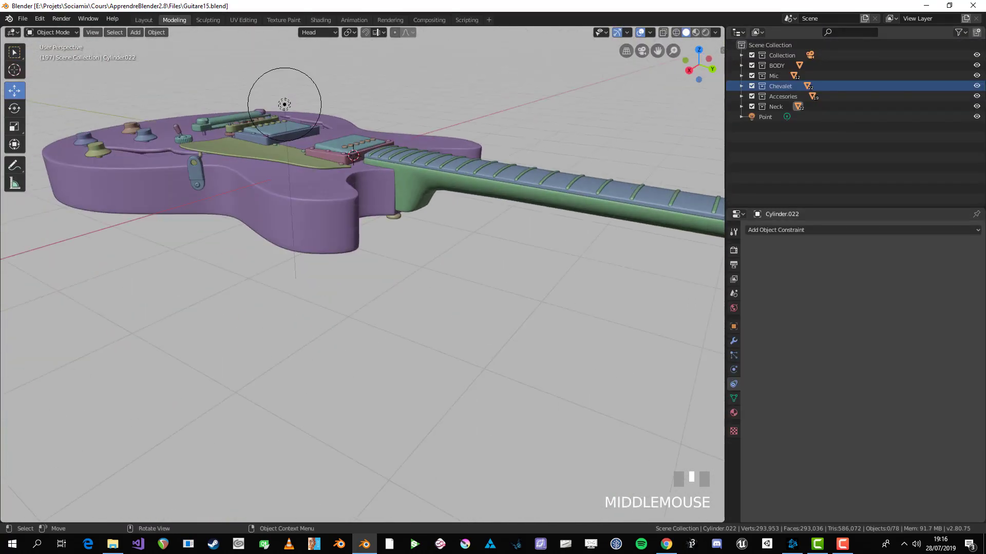
pyautogui.moveTo(431, 287); pyautogui.dragTo(372, 178, button='middle')
pyautogui.scroll(1, 373, 177)
pyautogui.keyDown('shift'); pyautogui.moveTo(372, 177); pyautogui.dragTo(519, 354, button='middle'); pyautogui.keyUp('shift')
pyautogui.scroll(3, 431, 282)
pyautogui.scroll(-4, 431, 282)
pyautogui.keyDown('shift'); pyautogui.moveTo(411, 308); pyautogui.dragTo(605, 313, button='middle'); pyautogui.keyUp('shift')
pyautogui.scroll(4, 605, 313)
pyautogui.moveTo(606, 313); pyautogui.dragTo(642, 354, button='middle')
# - Isolate the tailpiece bar on the body in local view and open its mesh in Edit Mode
pyautogui.click(319, 180)
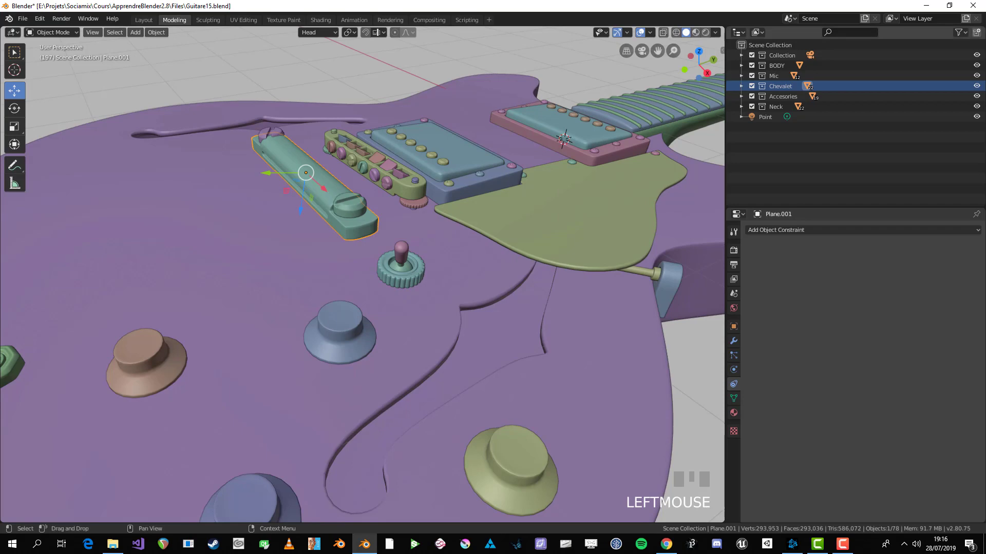
pyautogui.moveTo(360, 278); pyautogui.dragTo(401, 257, button='middle')
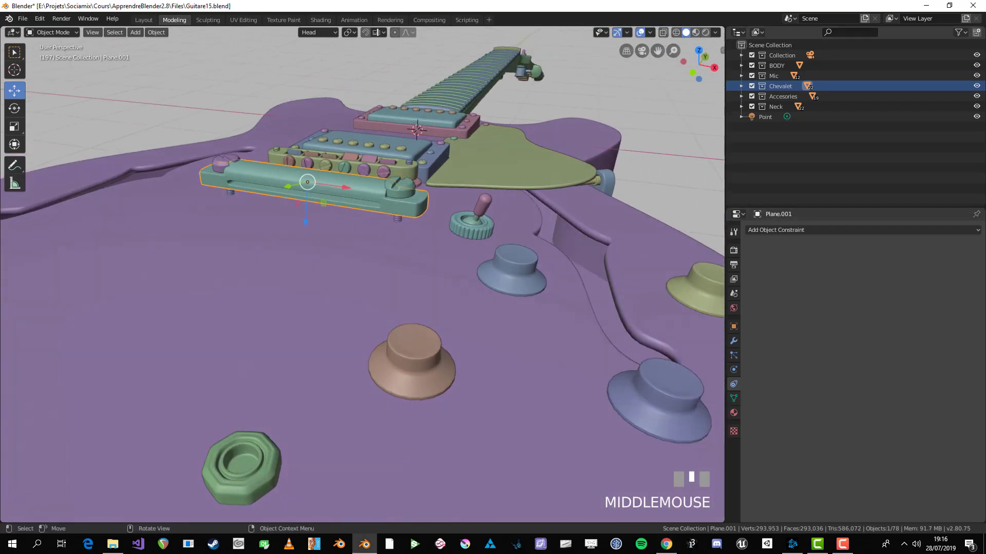
pyautogui.scroll(3, 401, 257)
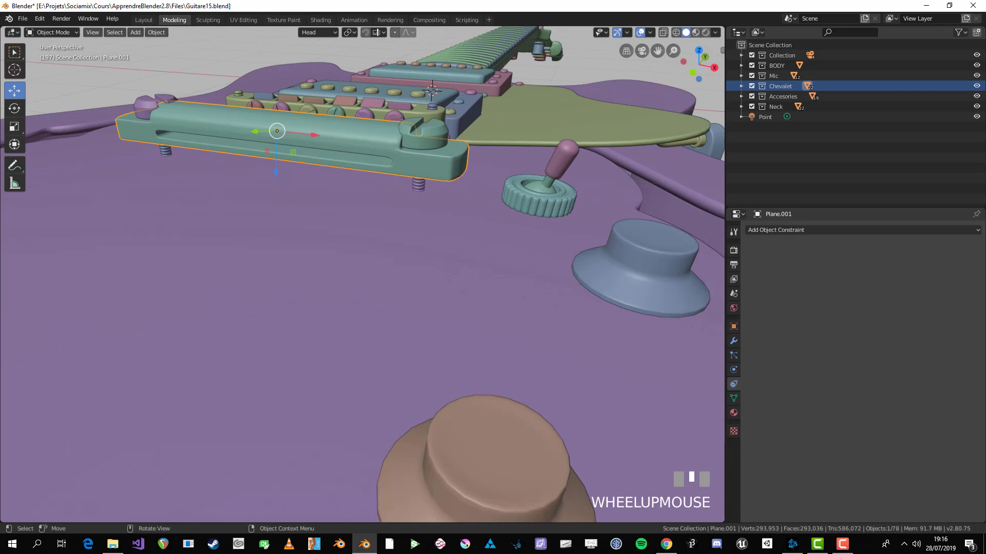
pyautogui.press('KP_Divide')
pyautogui.press('Tab')
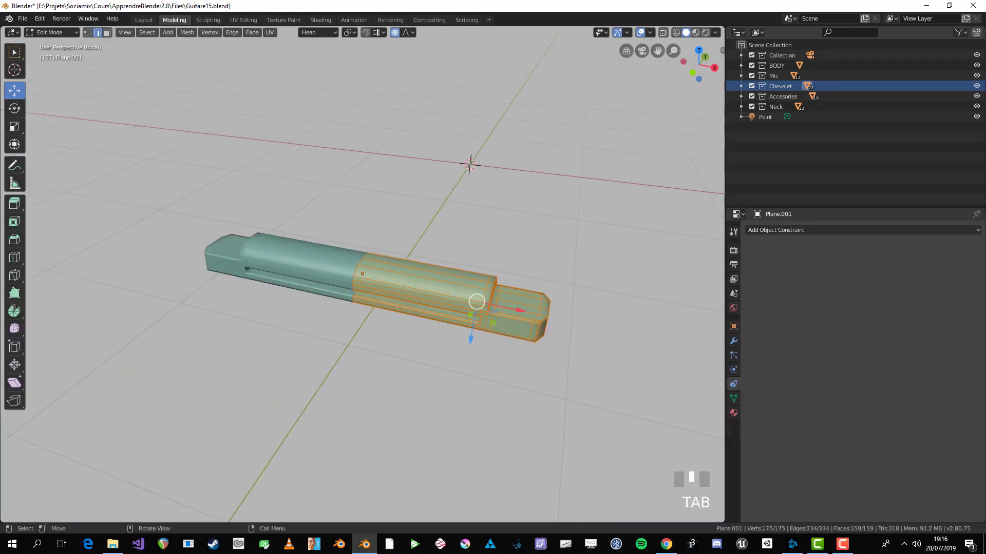
# - Maximize the 3D viewport with a close view of the end of the tailpiece's slot
pyautogui.press('KP_1')
pyautogui.press('a')
pyautogui.scroll(5, 462, 288)
pyautogui.keyDown('shift'); pyautogui.moveTo(462, 288); pyautogui.dragTo(380, 226, button='middle'); pyautogui.keyUp('shift')
pyautogui.press('1')
pyautogui.scroll(2, 360, 231)
pyautogui.hotkey('ctrl', 'space')
pyautogui.hotkey('ctrl', 'space')
pyautogui.hotkey('ctrl', 'space')
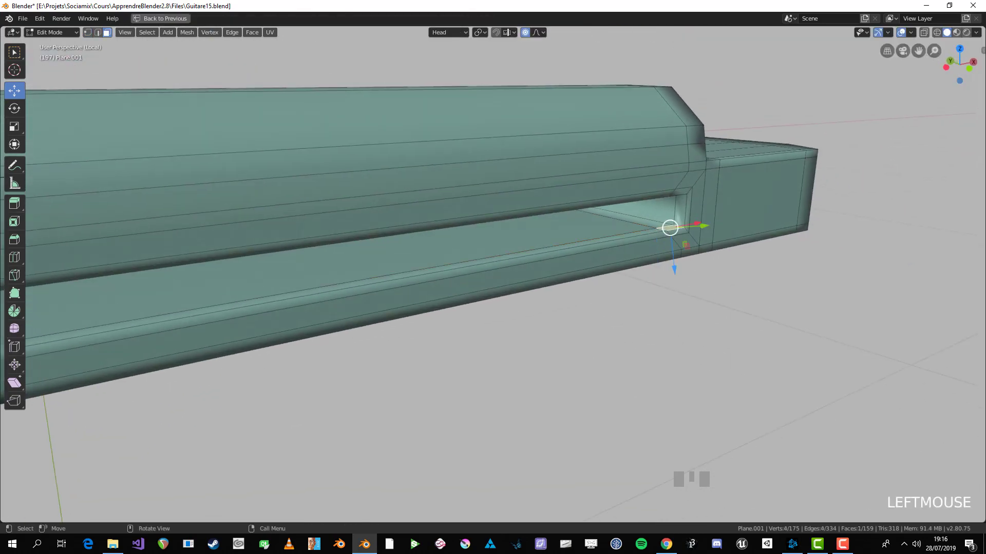
pyautogui.keyDown('alt'); pyautogui.click(669, 230); pyautogui.keyUp('alt')
pyautogui.keyDown('alt'); pyautogui.click(668, 230); pyautogui.keyUp('alt')
pyautogui.keyDown('alt'); pyautogui.click(657, 234); pyautogui.keyUp('alt')
pyautogui.keyDown('alt'); pyautogui.keyDown('shift'); pyautogui.click(660, 231); pyautogui.keyUp('shift'); pyautogui.keyUp('alt')
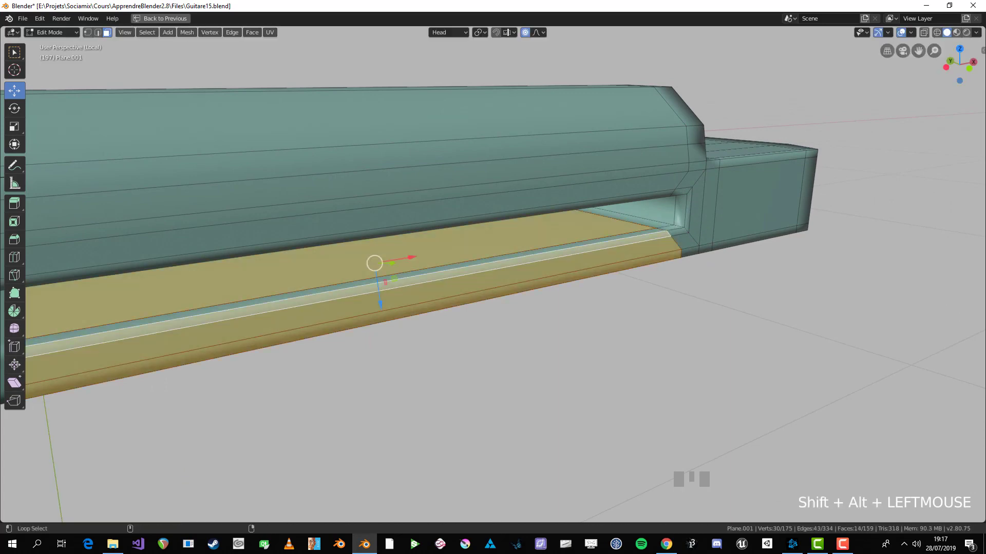
pyautogui.hotkey('alt', 'a')
# - Select the face loops lining the inside of the tailpiece's slot and delete them
pyautogui.keyDown('alt'); pyautogui.click(679, 226); pyautogui.keyUp('alt')
pyautogui.keyDown('alt'); pyautogui.click(645, 219); pyautogui.keyUp('alt')
pyautogui.scroll(-2, 616, 225)
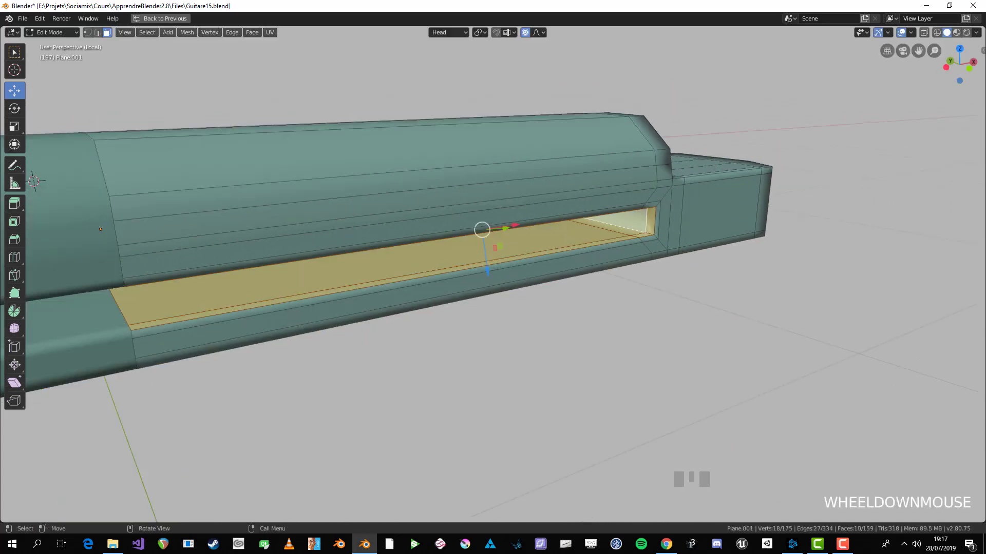
pyautogui.moveTo(513, 231); pyautogui.dragTo(667, 229, button='middle')
pyautogui.scroll(4, 667, 228)
pyautogui.scroll(-3, 493, 231)
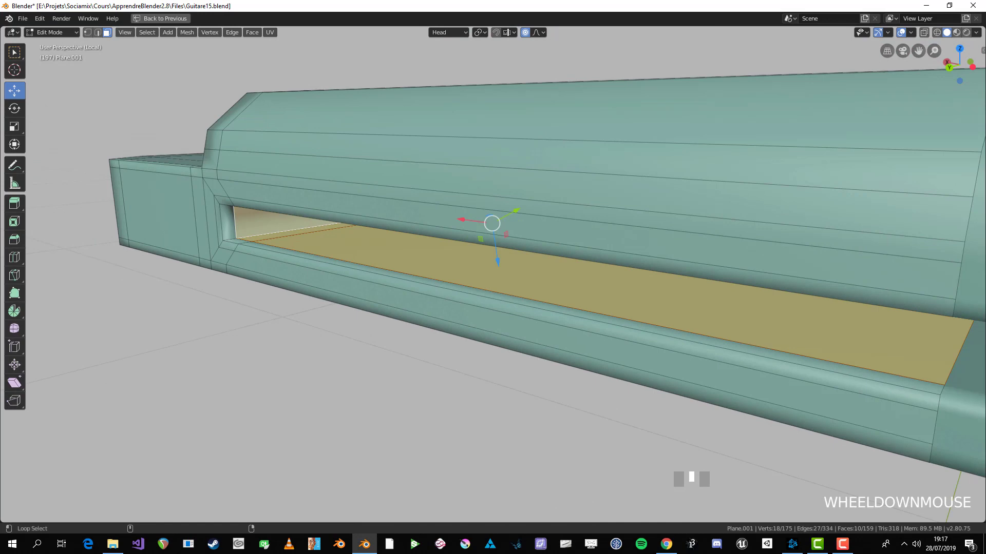
pyautogui.keyDown('alt'); pyautogui.keyDown('shift'); pyautogui.click(235, 239); pyautogui.keyUp('shift'); pyautogui.keyUp('alt')
pyautogui.press('x')
pyautogui.click(287, 231)
pyautogui.scroll(-1, 288, 231)
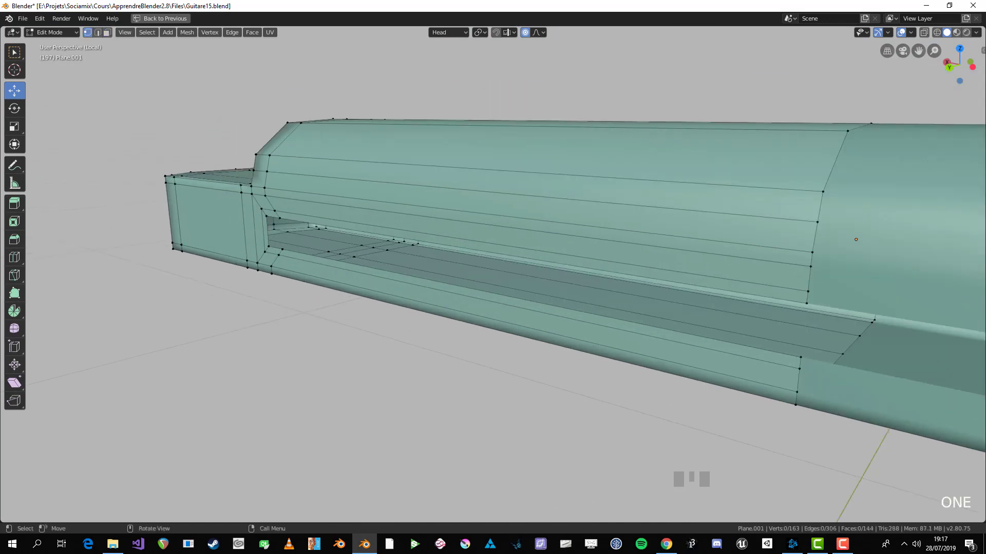
pyautogui.scroll(-1, 575, 286)
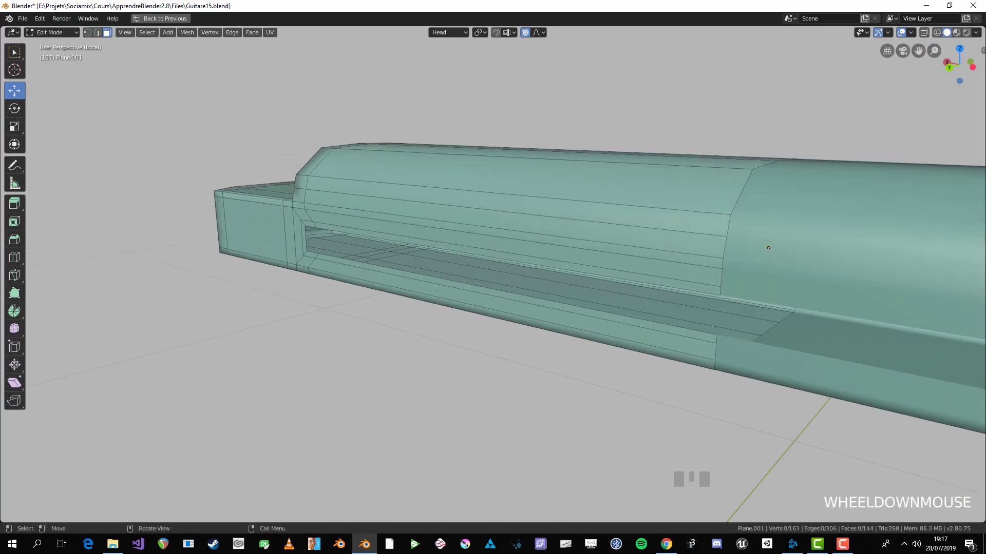
# - Select the open edge loop around the tailpiece's slot and set the transform orientation to Global
pyautogui.press('2')
pyautogui.keyDown('alt'); pyautogui.click(462, 269); pyautogui.keyUp('alt')
pyautogui.moveTo(462, 270); pyautogui.dragTo(452, 280, button='middle')
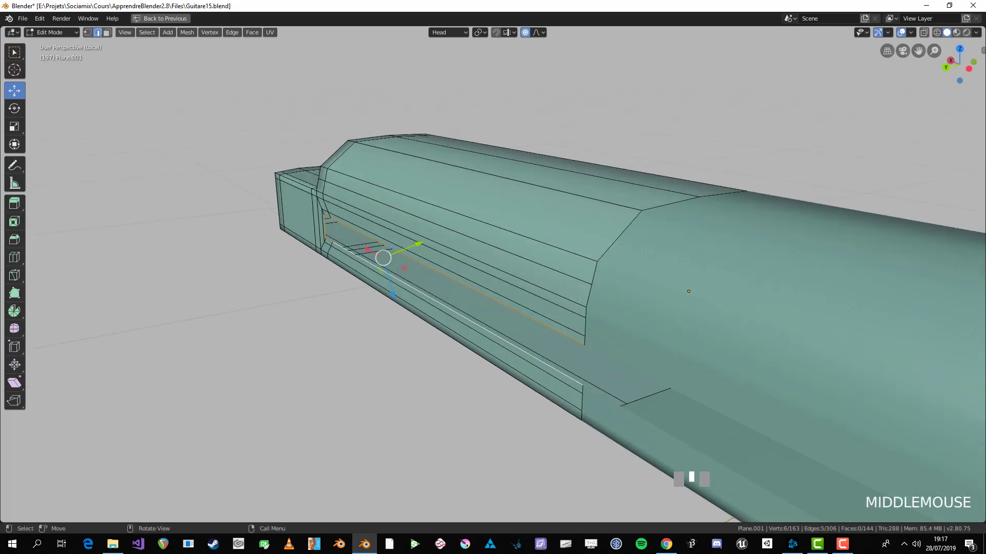
pyautogui.click(448, 33)
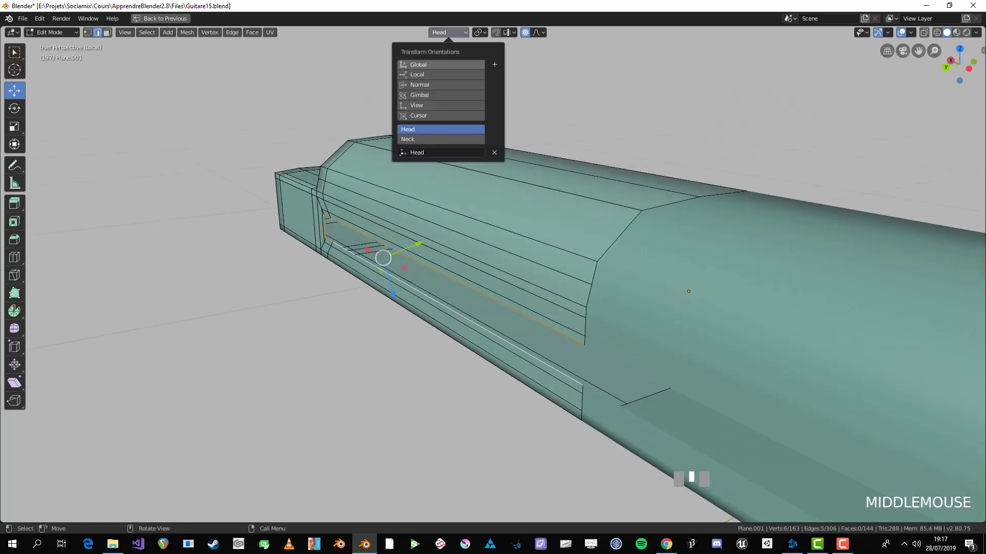
pyautogui.click(440, 64)
# - Extrude the selected open edge loop of the tailpiece's slot inward along the Y axis to give the slot depth
pyautogui.scroll(1, 493, 277)
pyautogui.keyDown('shift'); pyautogui.moveTo(462, 270); pyautogui.dragTo(480, 297, button='middle'); pyautogui.keyUp('shift')
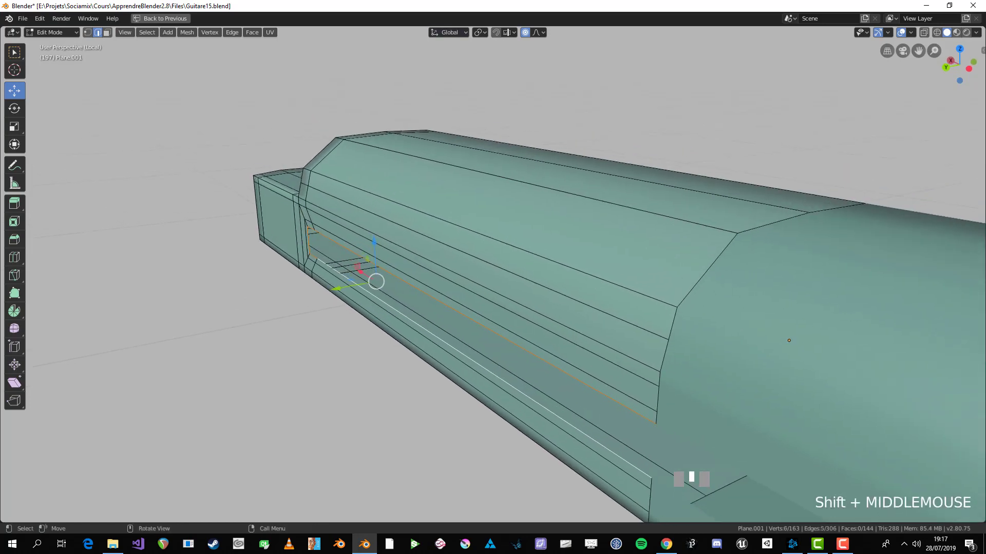
pyautogui.press('e')
pyautogui.hotkey('ctrl', 'z')
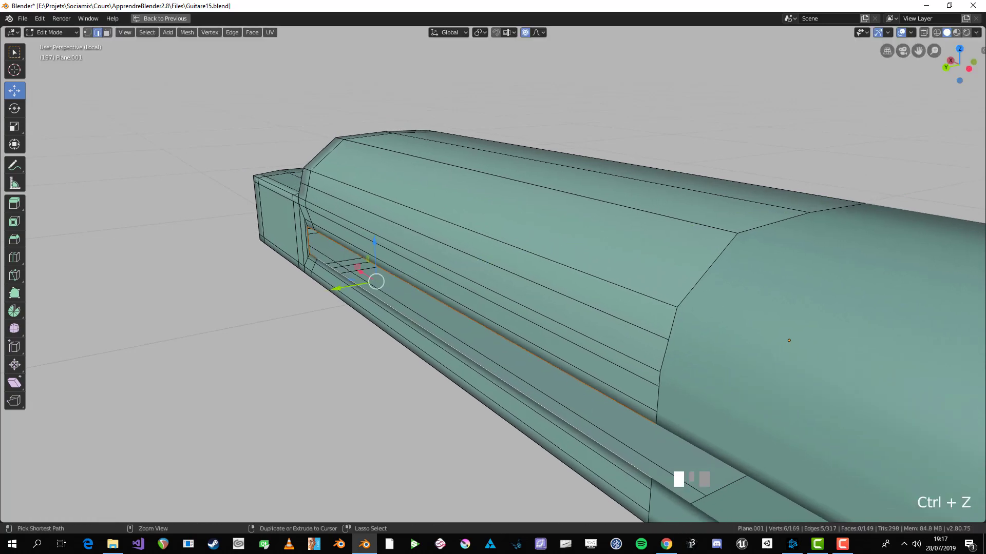
pyautogui.moveTo(376, 282); pyautogui.dragTo(374, 280)
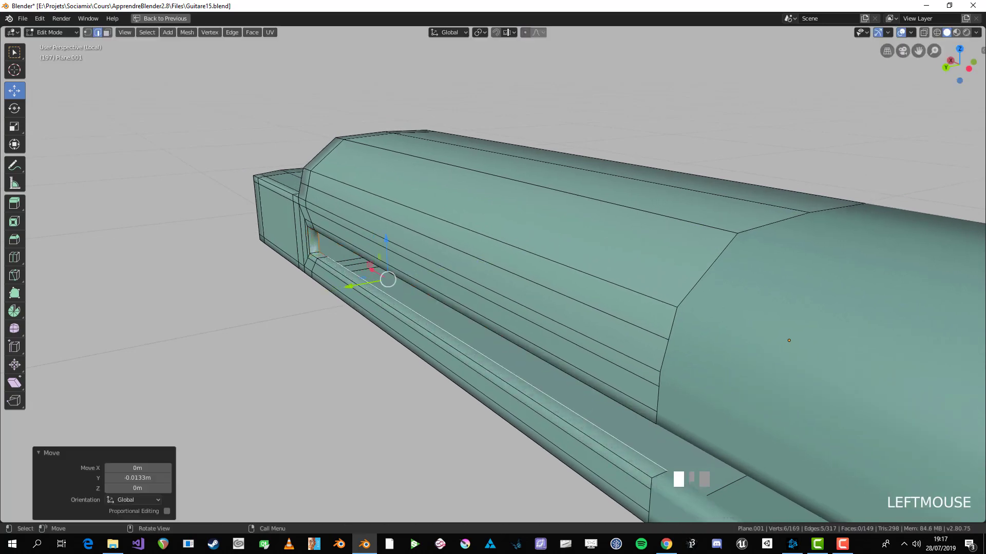
pyautogui.moveTo(375, 281); pyautogui.dragTo(411, 283, button='middle')
pyautogui.moveTo(411, 283); pyautogui.dragTo(419, 282)
# - Fill the open back of the extruded slot with two faces, starting from its end edge, and preview the smoothed result
pyautogui.click(307, 253)
pyautogui.moveTo(308, 253)
pyautogui.mouseDown(button='middle')
pyautogui.moveTo(344, 240)
pyautogui.moveTo(318, 246)
pyautogui.mouseUp(button='middle')
pyautogui.press('f')
pyautogui.press('f')
pyautogui.press('Tab')
pyautogui.scroll(-2, 344, 240)
pyautogui.press('Tab')
pyautogui.press('Tab')
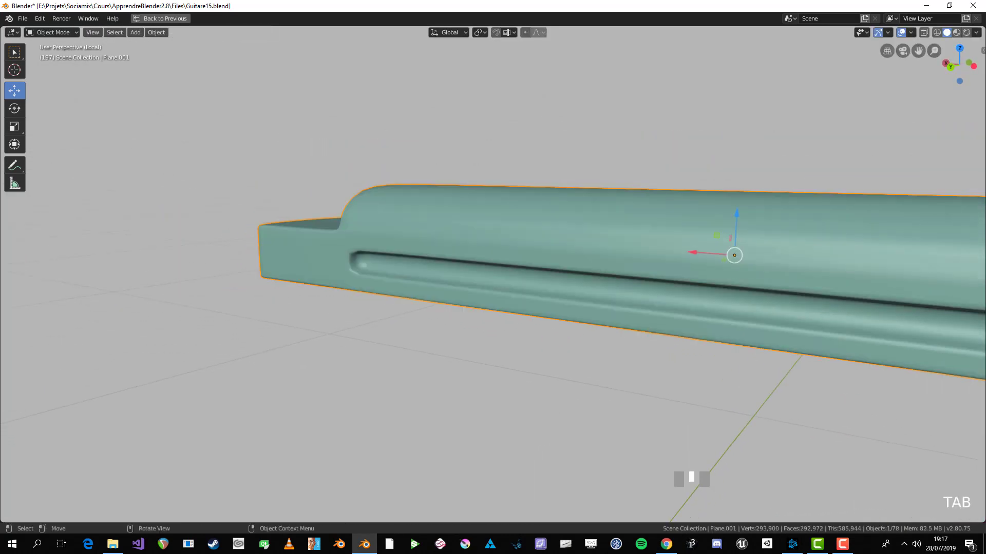
# - Fill the open back of the slot on the opposite long side of the tailpiece with two faces
pyautogui.scroll(-3, 317, 245)
pyautogui.hotkey('alt', 'a')
pyautogui.moveTo(617, 265); pyautogui.dragTo(513, 259, button='middle')
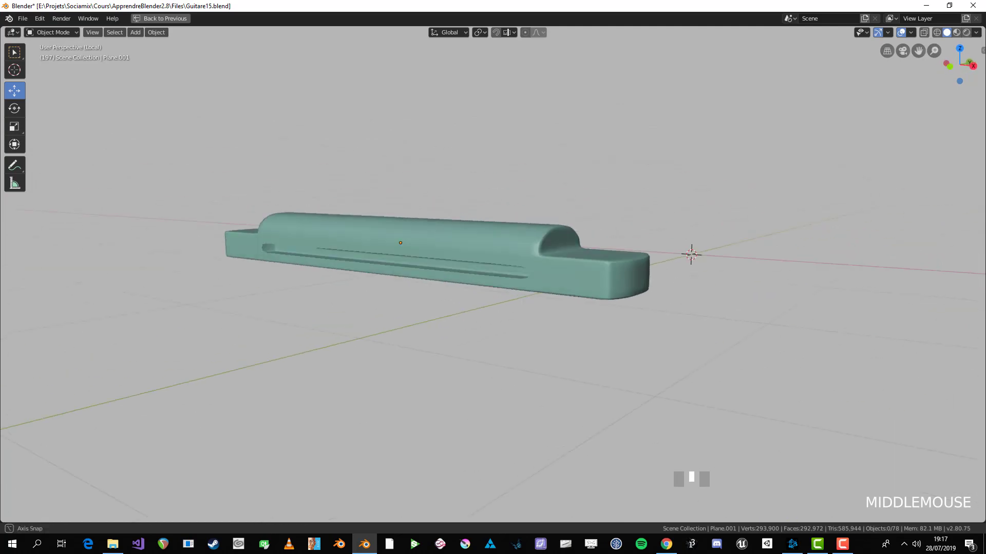
pyautogui.press('Tab')
pyautogui.scroll(3, 514, 260)
pyautogui.scroll(2, 514, 259)
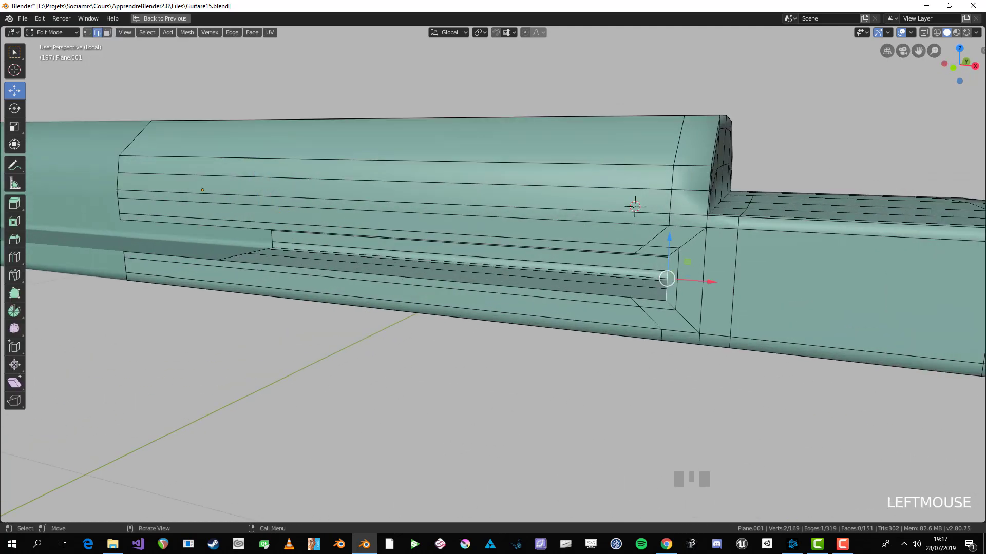
pyautogui.press('f')
pyautogui.moveTo(665, 290); pyautogui.dragTo(678, 308, button='middle')
pyautogui.press('Tab')
pyautogui.press('Tab')
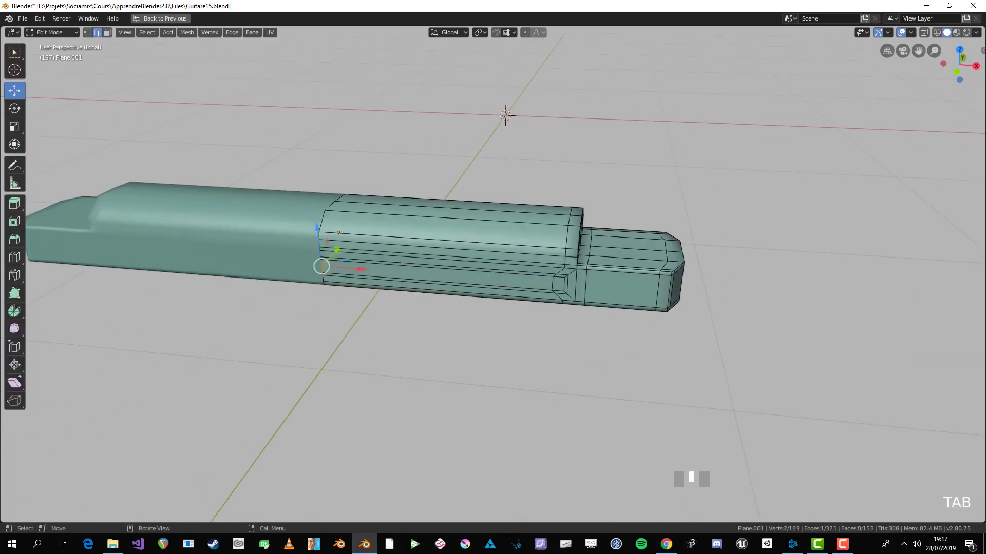
# - Select the two back faces of the opposite slot and push them about 0.009 m deeper along Y
pyautogui.scroll(3, 493, 256)
pyautogui.moveTo(493, 257); pyautogui.dragTo(516, 297, button='middle')
pyautogui.press('4')
pyautogui.click(493, 280)
pyautogui.keyDown('shift'); pyautogui.click(574, 298); pyautogui.keyUp('shift')
pyautogui.scroll(1, 516, 297)
pyautogui.moveTo(464, 250); pyautogui.dragTo(470, 250)
pyautogui.hotkey('ctrl', 'z')
pyautogui.press('e')
pyautogui.click(465, 250)
pyautogui.hotkey('ctrl', 'z')
pyautogui.hotkey('ctrl', 'z')
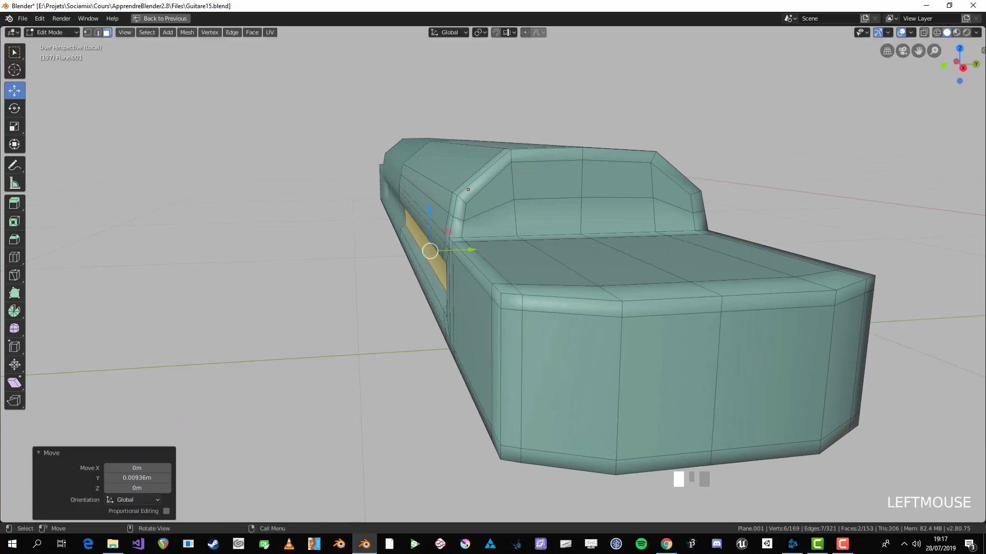
# - Preview the slot's depth in Object Mode, and push its back faces slightly deeper along Y in Edit Mode
pyautogui.press('Tab')
pyautogui.scroll(-4, 471, 250)
pyautogui.moveTo(471, 250); pyautogui.dragTo(503, 265, button='middle')
pyautogui.scroll(-3, 565, 248)
pyautogui.scroll(4, 532, 256)
pyautogui.press('Tab')
pyautogui.scroll(2, 532, 257)
pyautogui.moveTo(448, 249); pyautogui.dragTo(453, 248)
# - Examine the rebuilt slots on the tailpiece bar in Object Mode, and return to Edit Mode with nothing selected
pyautogui.press('Tab')
pyautogui.scroll(-4, 453, 248)
pyautogui.moveTo(453, 248); pyautogui.dragTo(513, 238, button='middle')
pyautogui.scroll(-2, 513, 239)
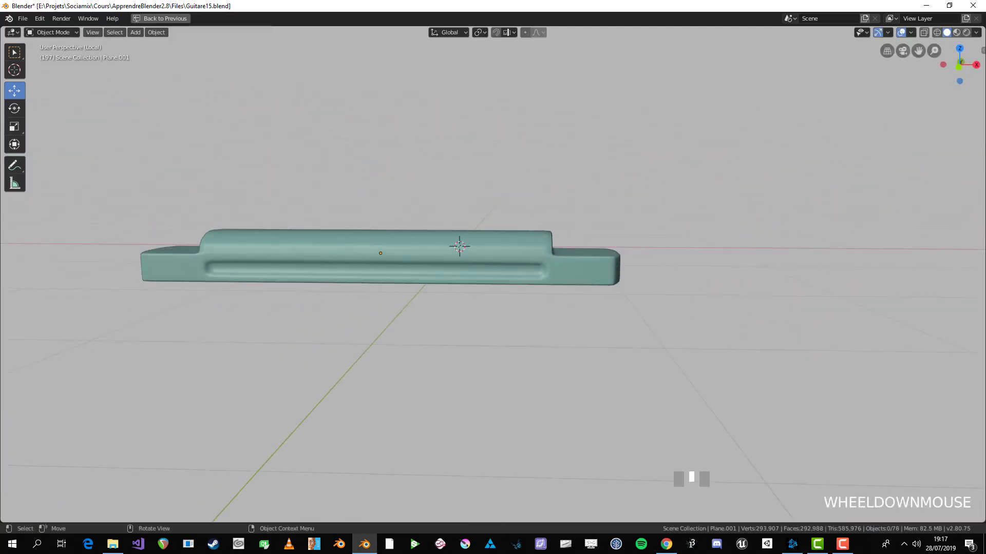
pyautogui.press('Tab')
pyautogui.press('Tab')
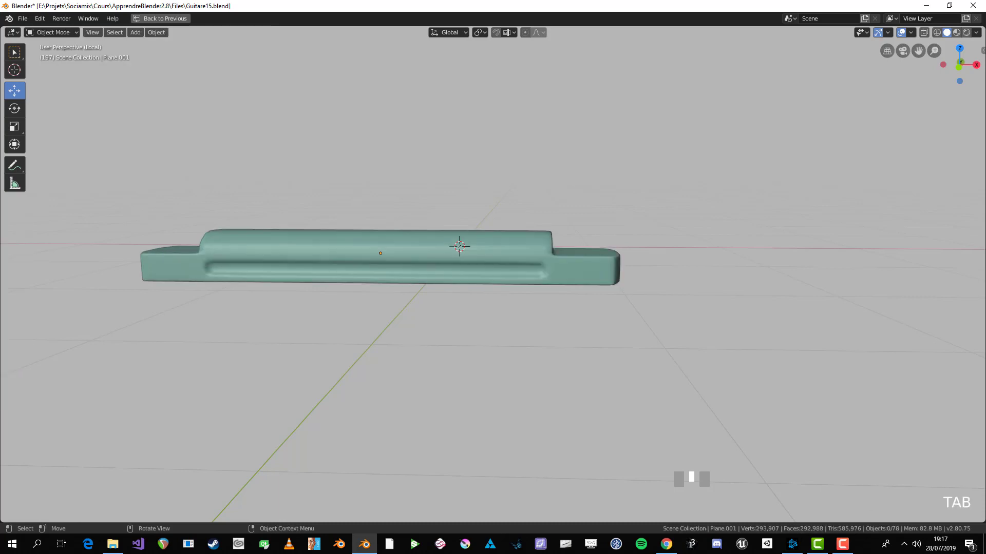
pyautogui.scroll(-4, 380, 257)
pyautogui.scroll(3, 380, 257)
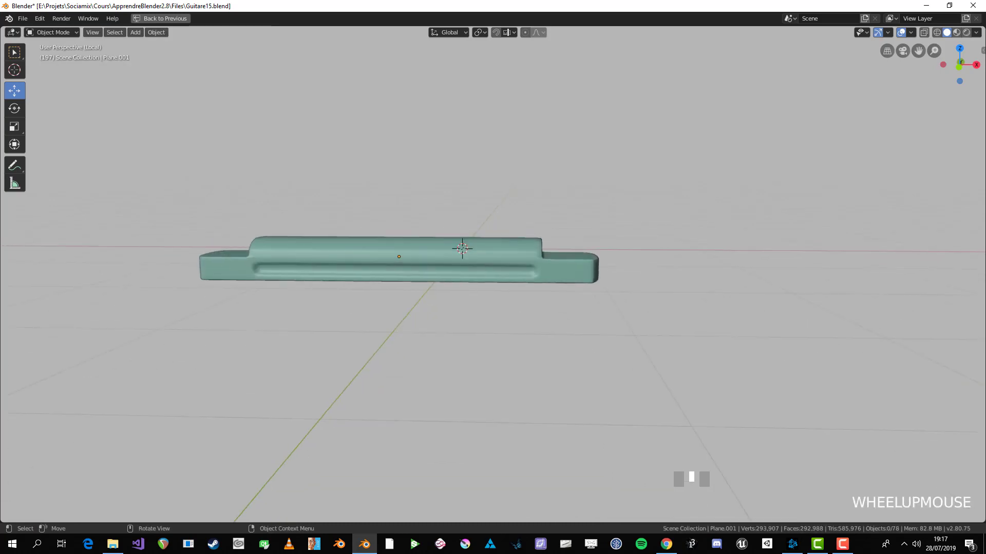
pyautogui.moveTo(462, 248); pyautogui.dragTo(647, 215, button='middle')
pyautogui.scroll(-2, 483, 241)
pyautogui.scroll(2, 575, 225)
pyautogui.press('Tab')
pyautogui.hotkey('alt', 'a')
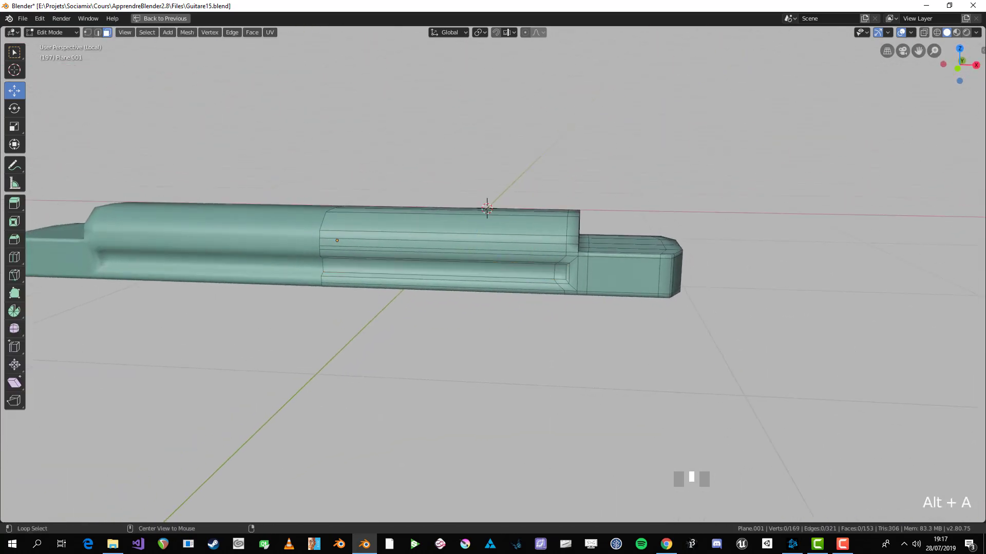
# - Try dividing the slotted half of the bar with five evenly spaced loop cuts
pyautogui.scroll(1, 457, 230)
pyautogui.hotkey('ctrl', 'r')
pyautogui.scroll(4, 457, 230)
pyautogui.click(457, 229)
pyautogui.rightClick(457, 230)
pyautogui.hotkey('alt', 'a')
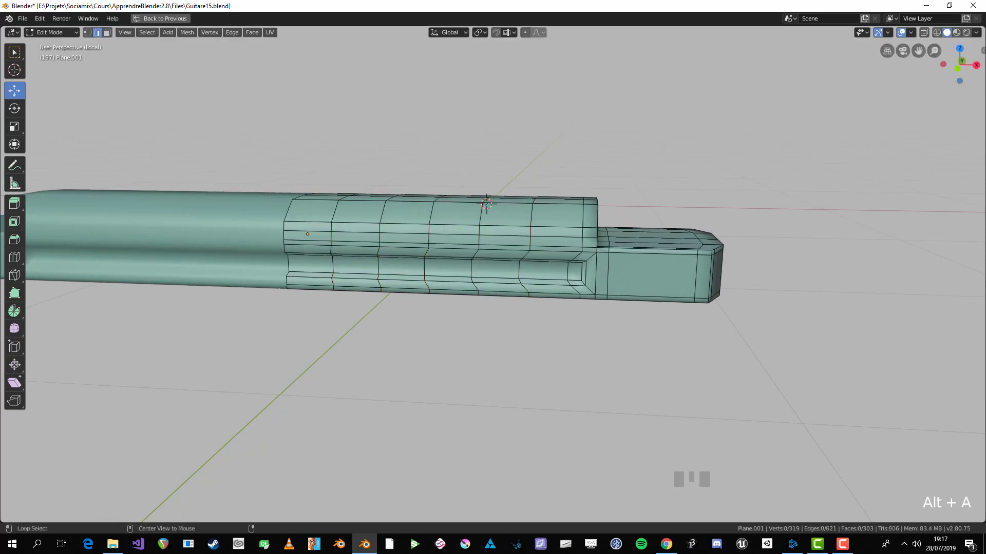
pyautogui.keyDown('shift'); pyautogui.moveTo(488, 247); pyautogui.dragTo(641, 257, button='middle'); pyautogui.keyUp('shift')
pyautogui.press('1')
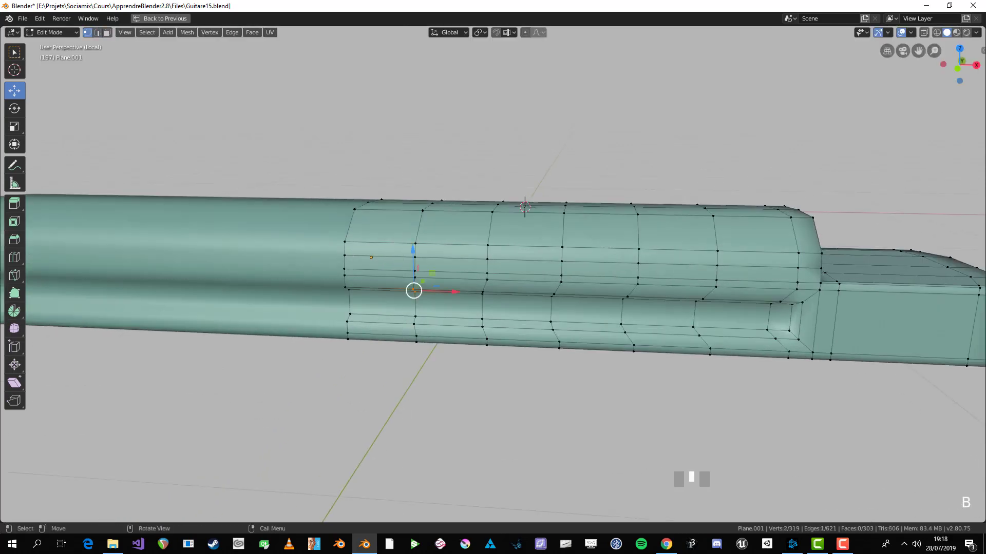
pyautogui.hotkey('ctrl', 'z')
pyautogui.hotkey('ctrl', 'z')
pyautogui.hotkey('ctrl', 'z')
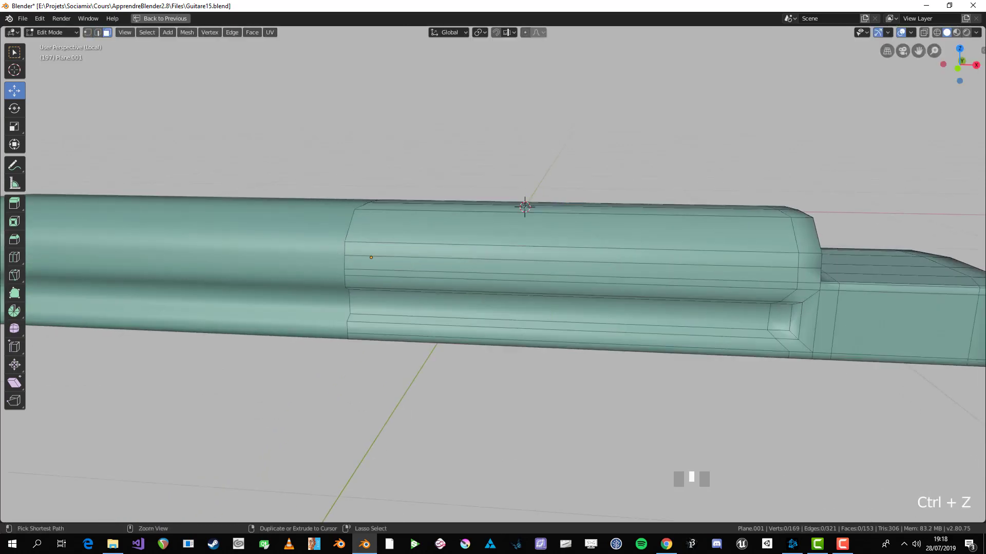
# - Add three evenly spaced, centred loop cuts across the slotted half of the bar
pyautogui.scroll(-2, 547, 278)
pyautogui.hotkey('ctrl', 'r')
pyautogui.scroll(1, 547, 277)
pyautogui.scroll(1, 546, 277)
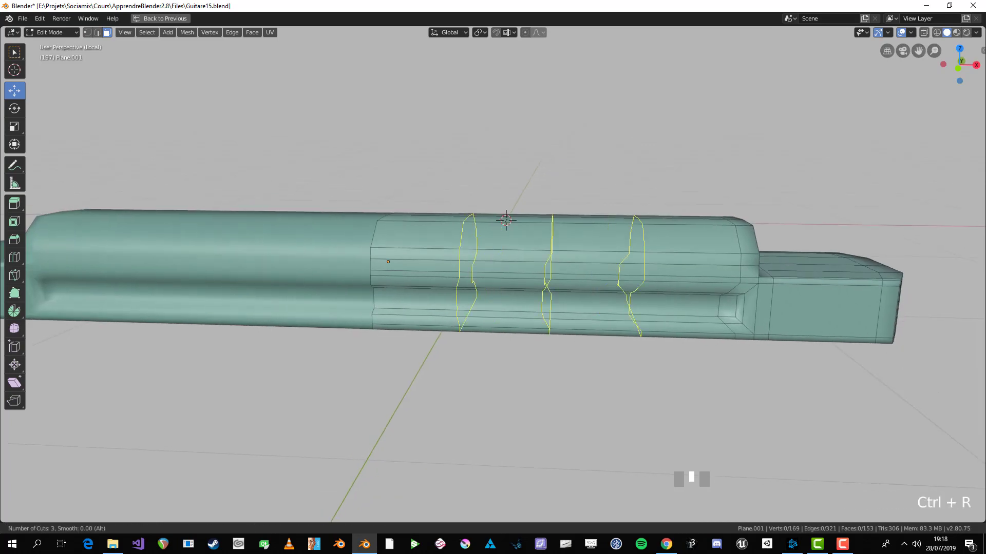
pyautogui.click(547, 277)
pyautogui.rightClick(547, 277)
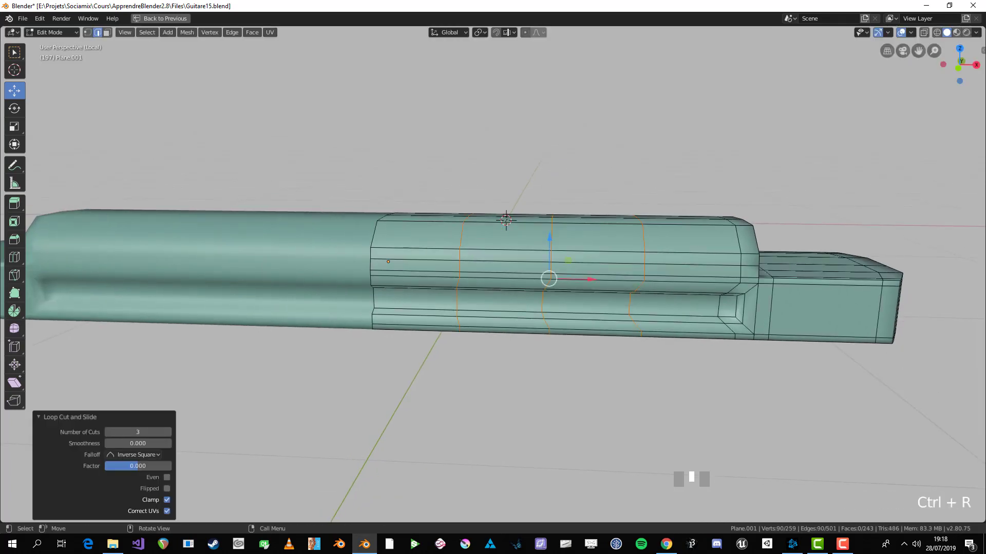
pyautogui.hotkey('alt', 'a')
pyautogui.scroll(2, 547, 277)
# - Bevel the new loop nearest the bar's centre with three segments, about 0.032 m wide
pyautogui.press('1')
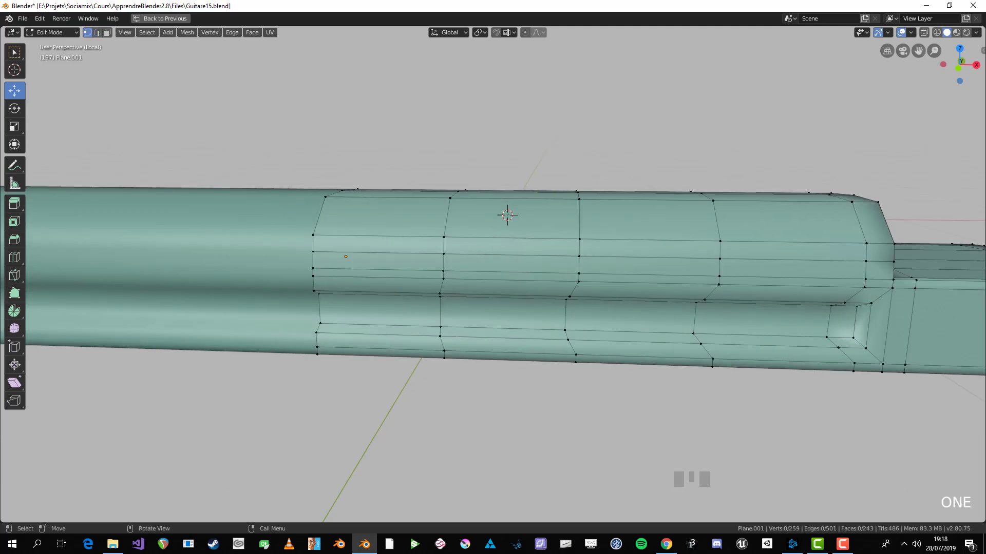
pyautogui.moveTo(547, 277); pyautogui.dragTo(534, 288, button='middle')
pyautogui.press('2')
pyautogui.keyDown('alt'); pyautogui.click(445, 285); pyautogui.keyUp('alt')
pyautogui.hotkey('ctrl', 'b')
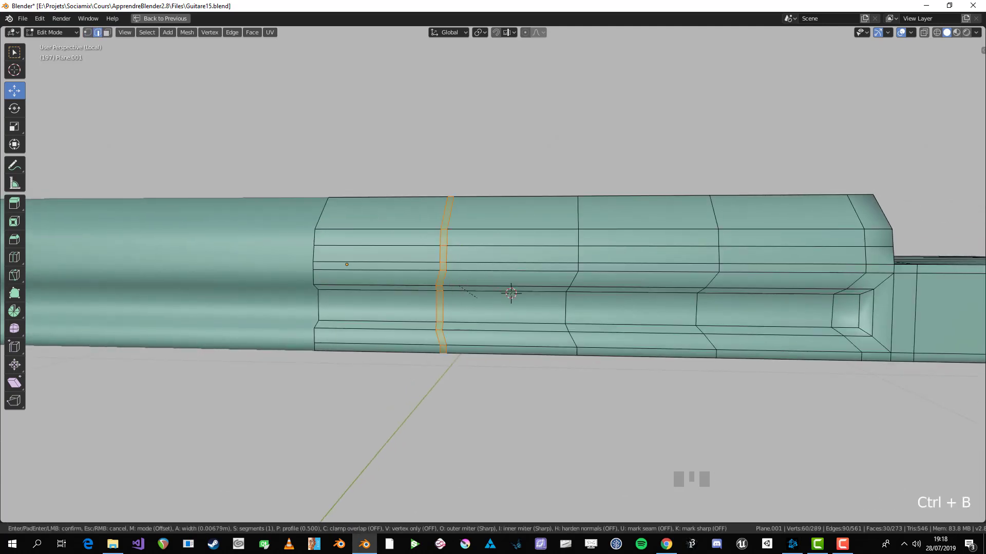
pyautogui.scroll(1, 489, 299)
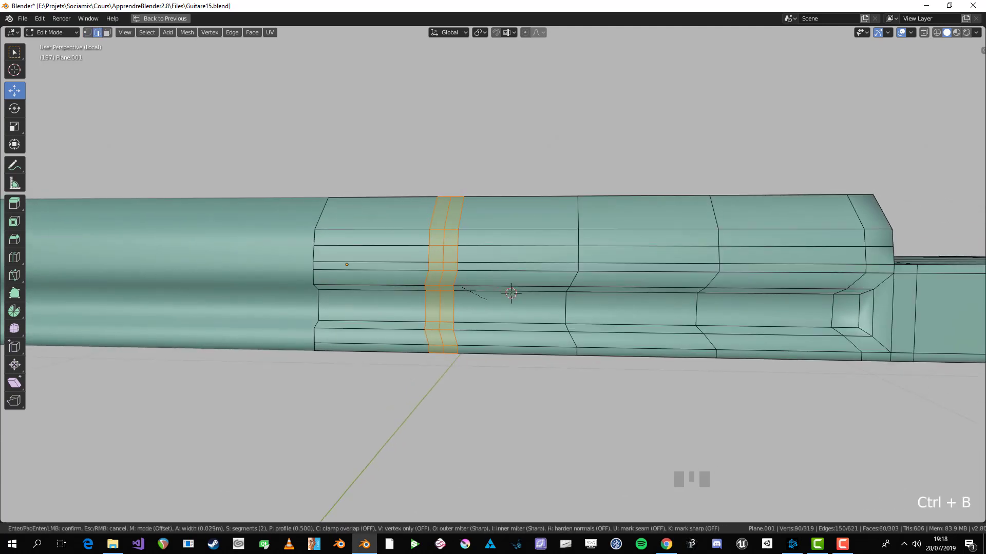
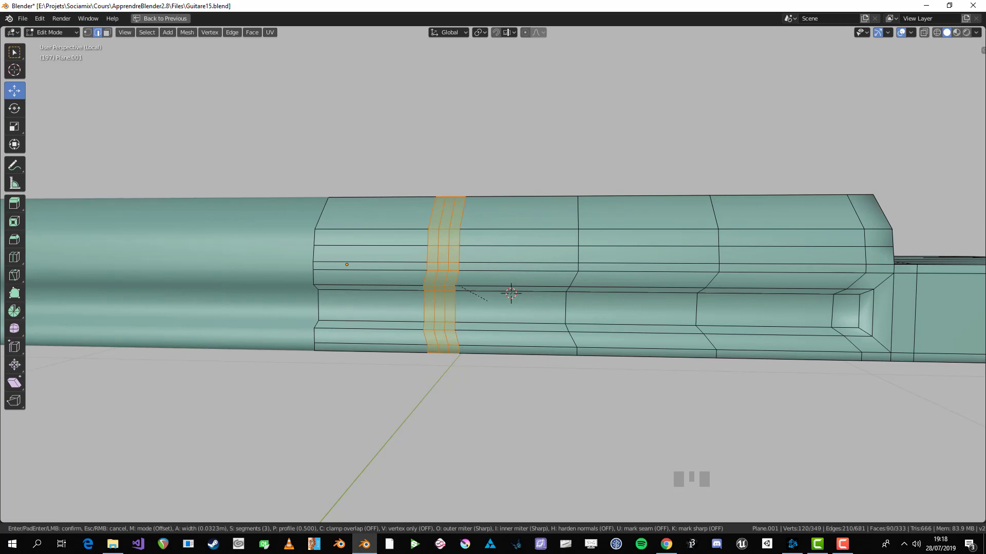
pyautogui.click(488, 301)
# - Bevel the other two new edge loops with three segments each, about 0.036 m and 0.035 m wide
pyautogui.keyDown('alt'); pyautogui.click(572, 286); pyautogui.keyUp('alt')
pyautogui.hotkey('ctrl', 'b')
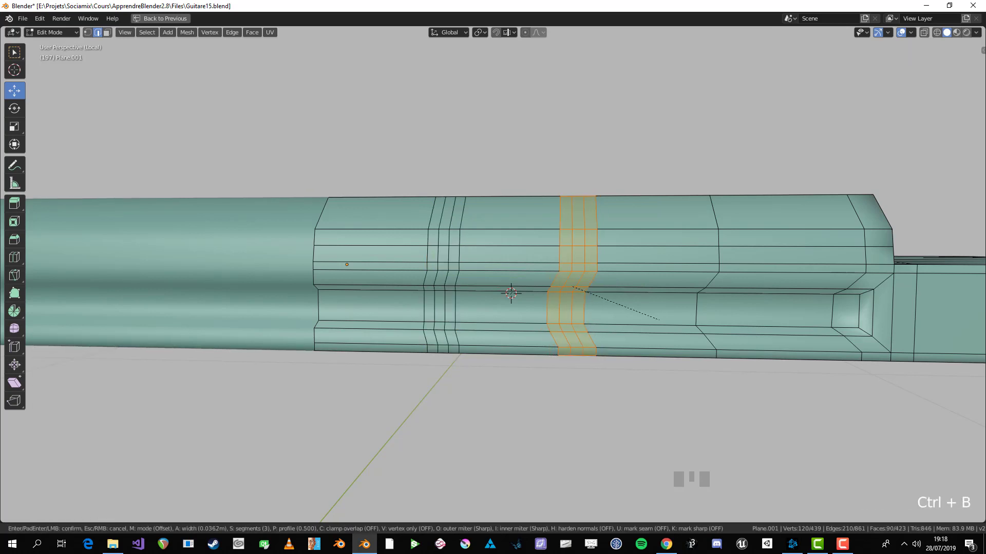
pyautogui.click(654, 324)
pyautogui.hotkey('alt', 'a')
pyautogui.keyDown('alt'); pyautogui.click(699, 288); pyautogui.keyUp('alt')
pyautogui.hotkey('ctrl', 'b')
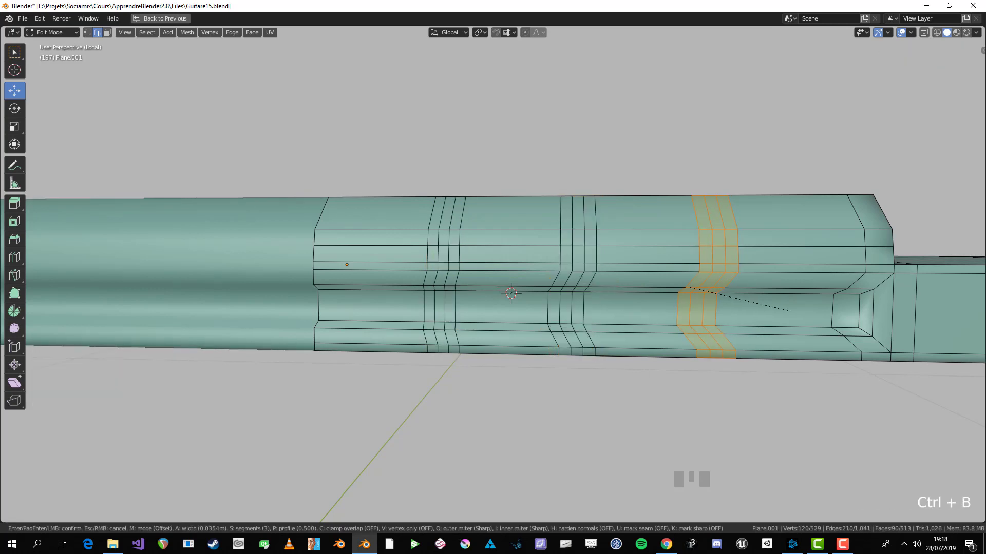
pyautogui.click(787, 313)
pyautogui.hotkey('alt', 'a')
# - Select the middle slot vertices of the first beveled band, scale them up along Z, and preview the recess
pyautogui.press('1')
pyautogui.scroll(2, 786, 313)
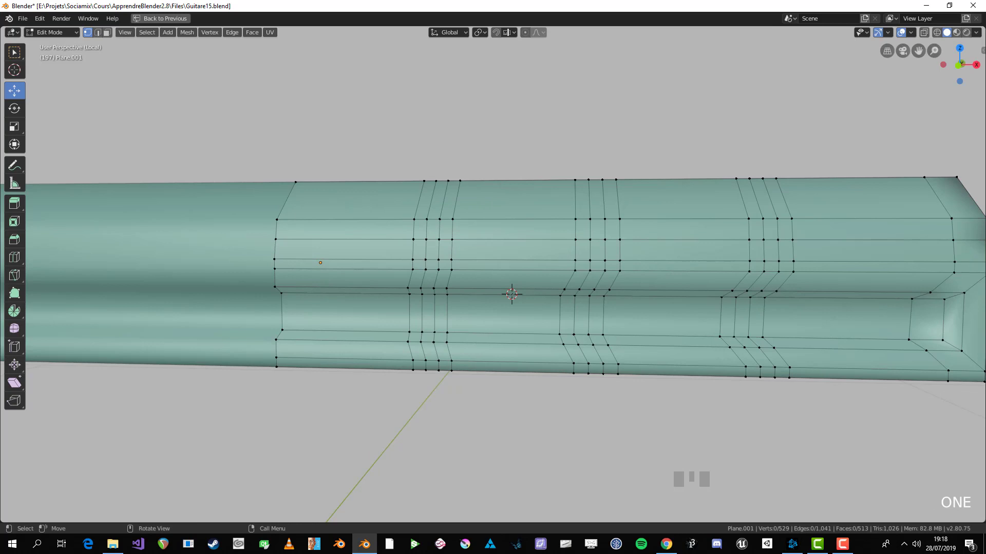
pyautogui.moveTo(439, 344); pyautogui.dragTo(438, 344)
pyautogui.press('s')
pyautogui.press('z')
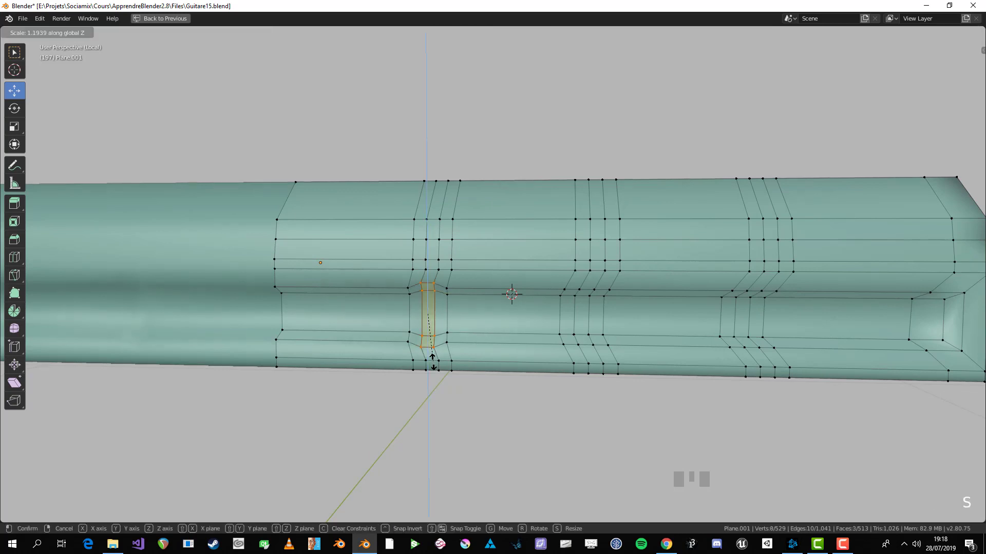
pyautogui.click(436, 369)
pyautogui.press('Tab')
pyautogui.moveTo(436, 369); pyautogui.dragTo(482, 359, button='middle')
# - Select the slot vertices around the first recess and scale them by about 1.42 along X
pyautogui.press('Tab')
pyautogui.hotkey('alt', 'a')
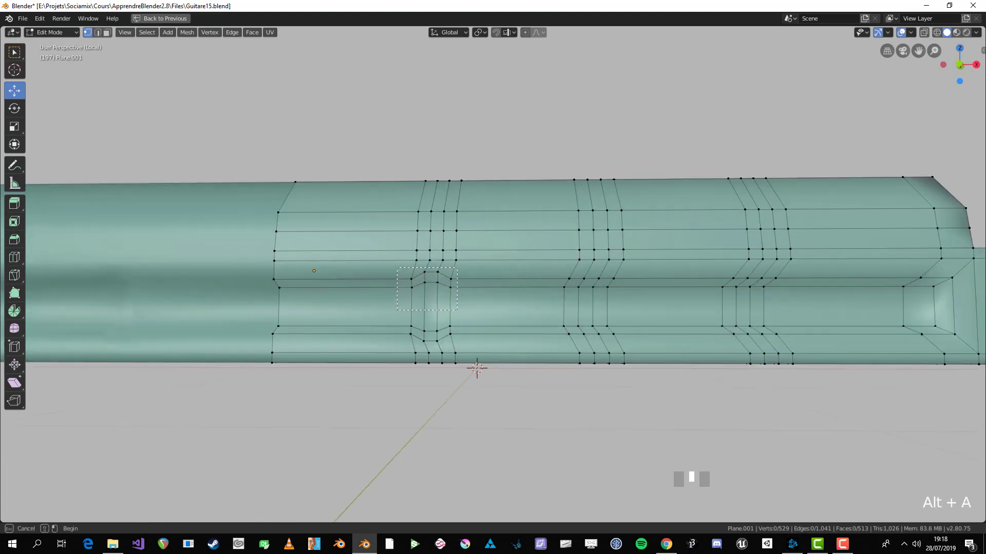
pyautogui.moveTo(457, 310); pyautogui.dragTo(457, 310)
pyautogui.press('s')
pyautogui.press('x')
pyautogui.click(503, 314)
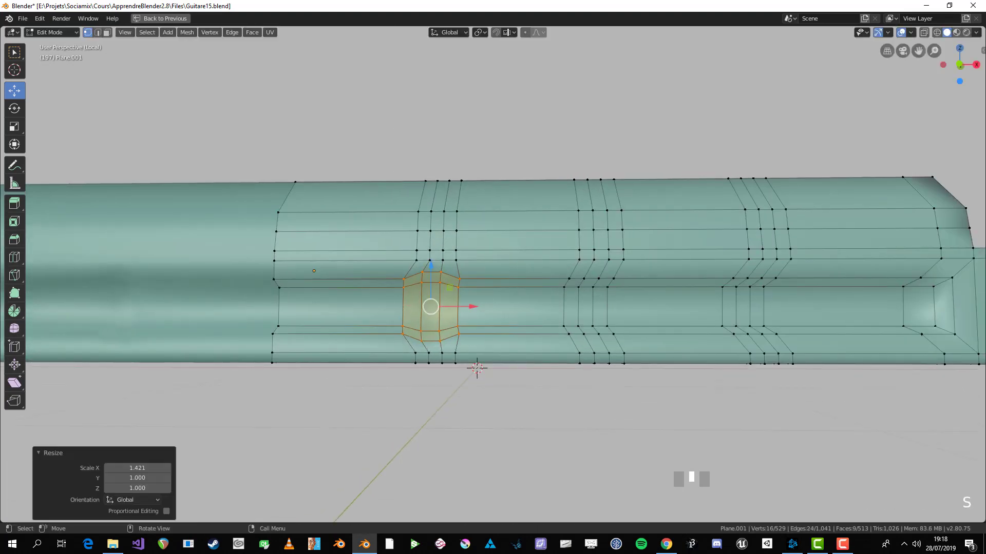
# - Move the second band's upper middle slot vertices up and its lower middle ones down along Z to form a recess
pyautogui.hotkey('alt', 'a')
pyautogui.moveTo(573, 278); pyautogui.dragTo(584, 281)
pyautogui.moveTo(584, 282); pyautogui.dragTo(596, 287, button='middle')
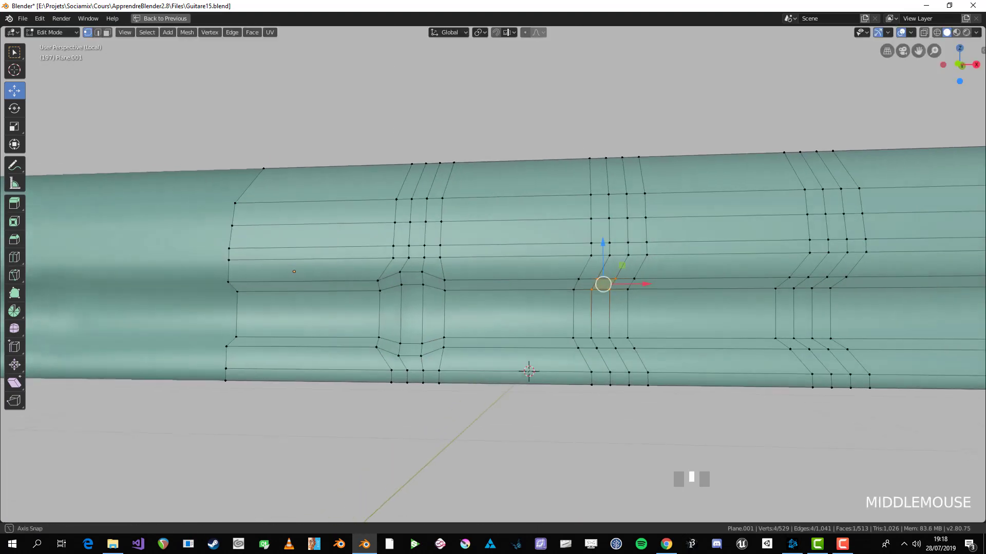
pyautogui.press('g')
pyautogui.click(600, 272)
pyautogui.hotkey('alt', 'a')
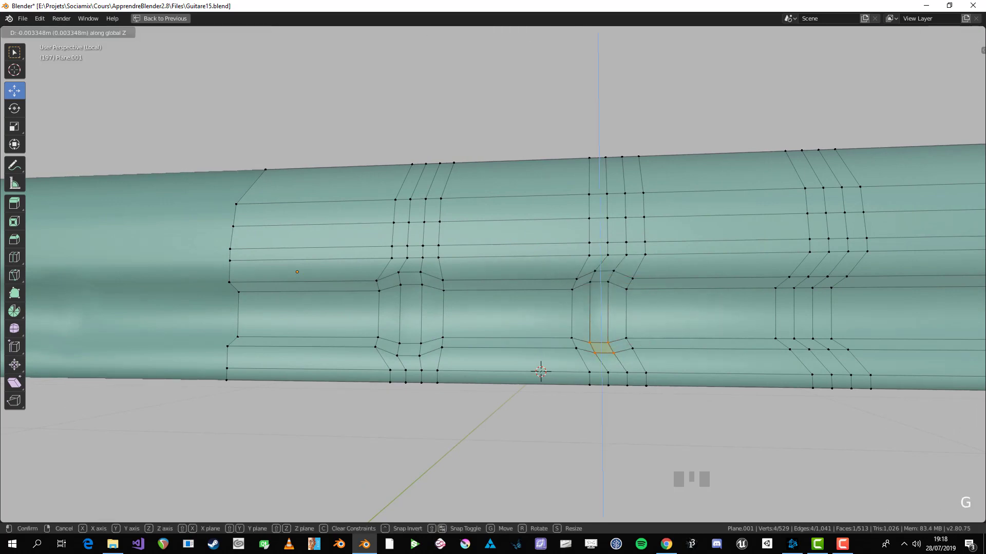
pyautogui.hotkey('ctrl', 'z')
pyautogui.hotkey('alt', 'a')
# - Select the slot vertices around the second recess, widen them along X, and preview the shape in Object Mode
pyautogui.moveTo(644, 273); pyautogui.dragTo(541, 372)
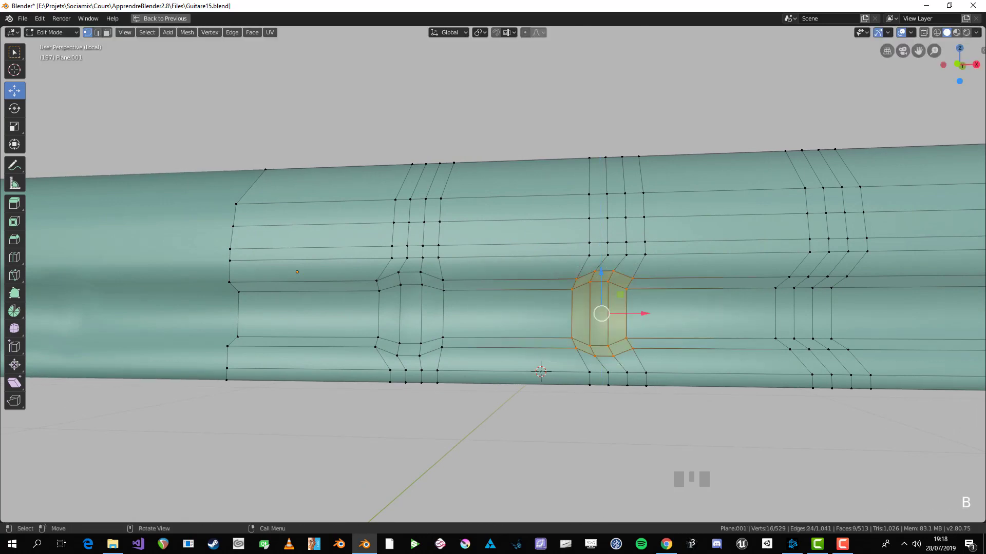
pyautogui.press('Tab')
pyautogui.scroll(-3, 535, 365)
pyautogui.moveTo(534, 365); pyautogui.dragTo(674, 252, button='middle')
# - Shape the third recess by moving its upper middle slot vertices up and its lower middle ones down along Z
pyautogui.press('Tab')
pyautogui.scroll(3, 781, 277)
pyautogui.press('b')
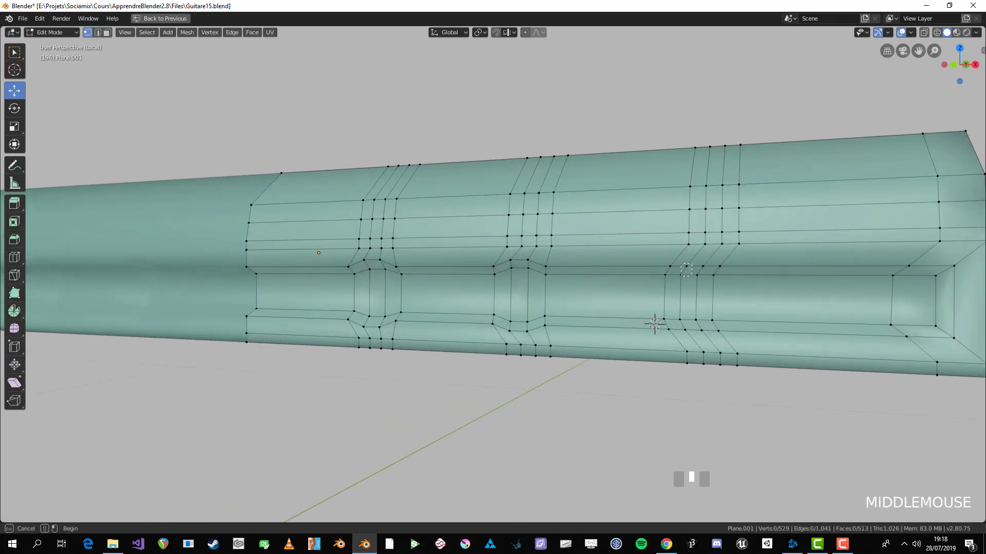
pyautogui.moveTo(692, 276); pyautogui.dragTo(693, 277)
pyautogui.hotkey('alt', 'a')
pyautogui.press('b')
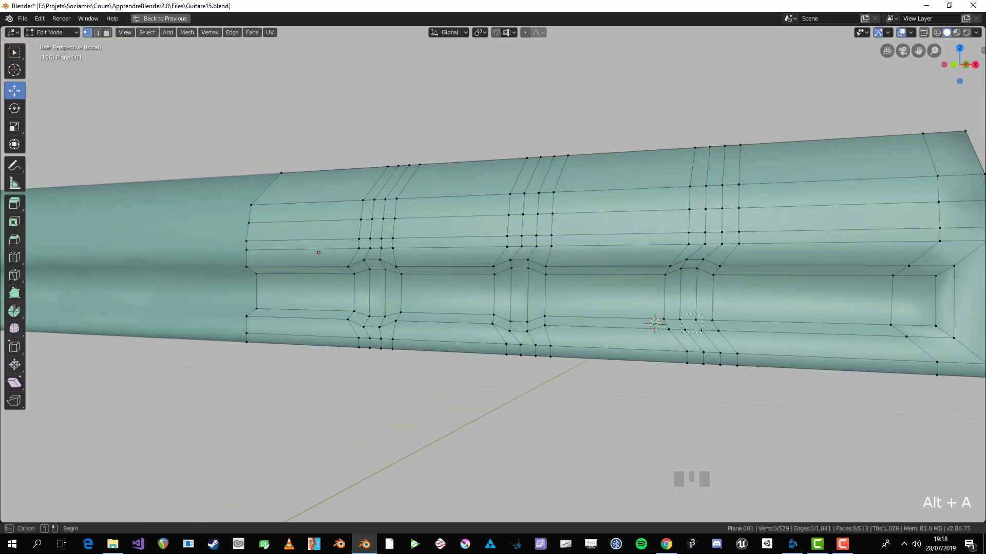
pyautogui.scroll(-2, 655, 324)
pyautogui.hotkey('alt', 'a')
# - Examine the spacing of the three recesses in the front and top orthographic views
pyautogui.press('KP_1')
pyautogui.scroll(-2, 654, 324)
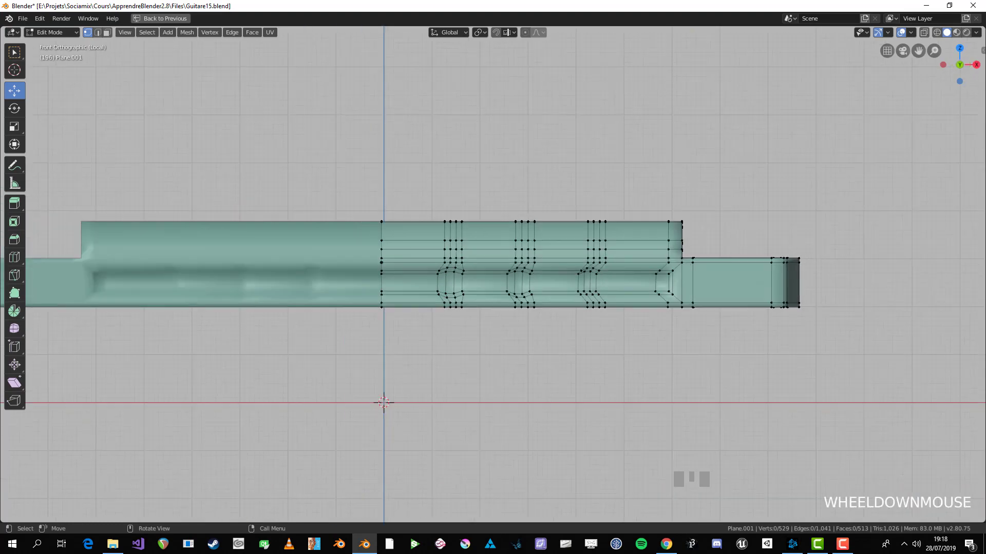
pyautogui.moveTo(655, 324); pyautogui.dragTo(591, 303, button='middle')
pyautogui.scroll(2, 591, 303)
pyautogui.press('KP_7')
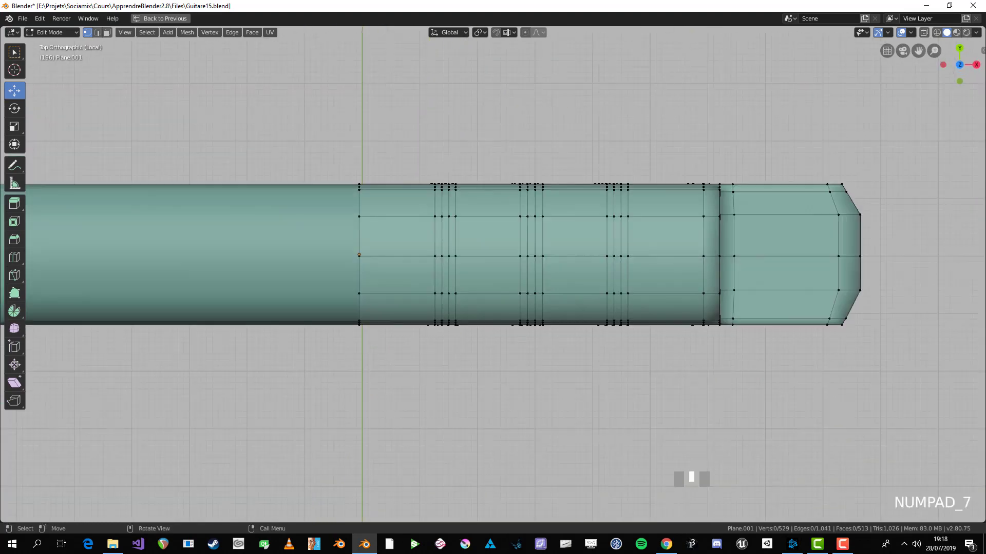
pyautogui.press('KP_1')
pyautogui.scroll(1, 493, 277)
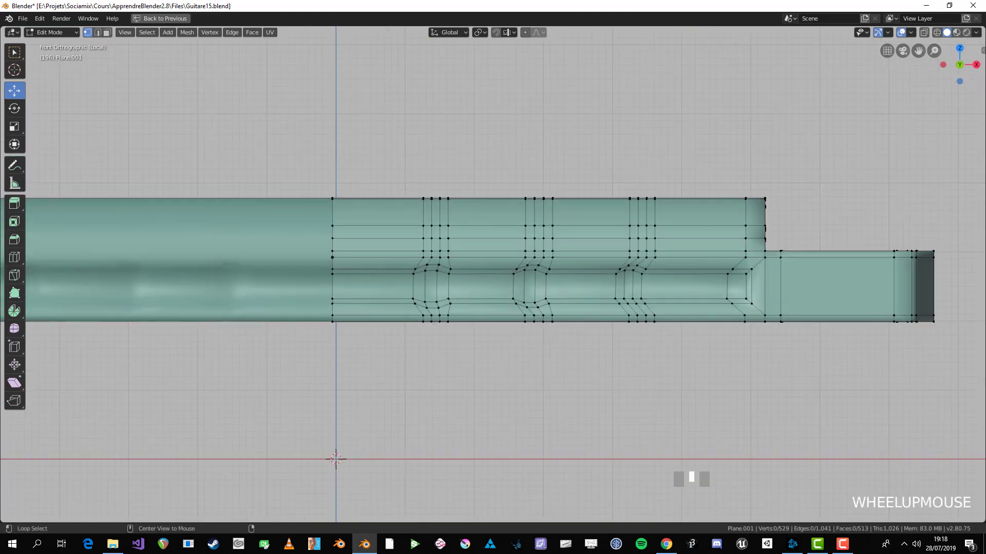
# - Flatten the outer two edge loops of the middle recess by scaling each to 0 along X
pyautogui.keyDown('alt'); pyautogui.click(550, 275); pyautogui.keyUp('alt')
pyautogui.press('s')
pyautogui.press('x')
pyautogui.click(578, 306)
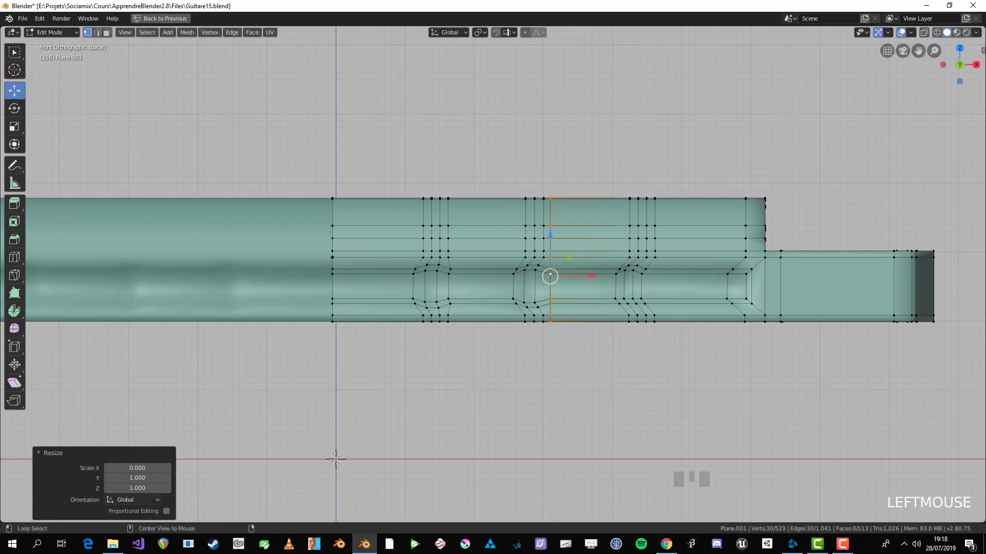
pyautogui.keyDown('alt'); pyautogui.click(518, 285); pyautogui.keyUp('alt')
pyautogui.press('s')
pyautogui.press('x')
pyautogui.press('0')
pyautogui.click(518, 285)
# - Straighten the middle recess's two inner edge loops by scaling each to 0 along X
pyautogui.keyDown('alt'); pyautogui.click(539, 287); pyautogui.keyUp('alt')
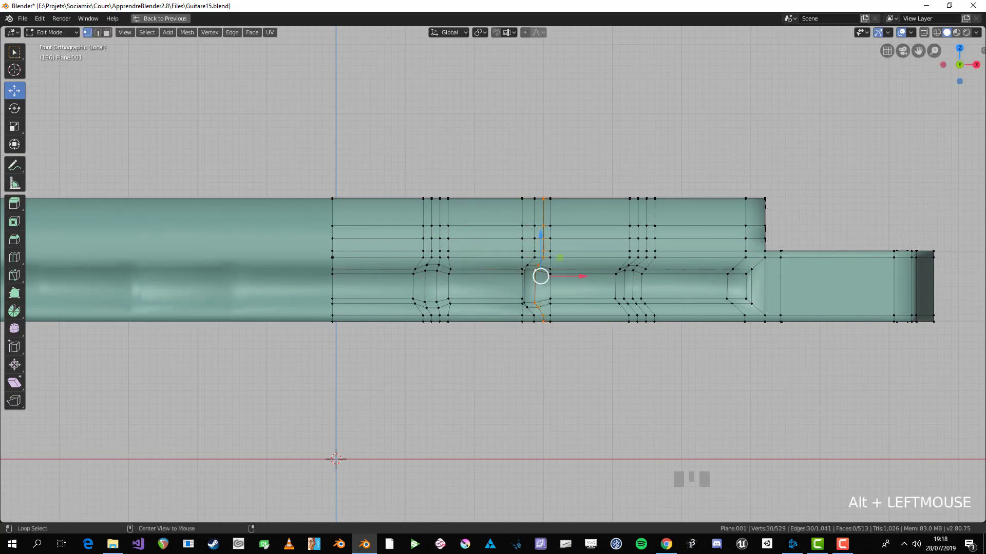
pyautogui.press('s')
pyautogui.press('x')
pyautogui.press('0')
pyautogui.click(540, 270)
pyautogui.keyDown('alt'); pyautogui.click(534, 258); pyautogui.keyUp('alt')
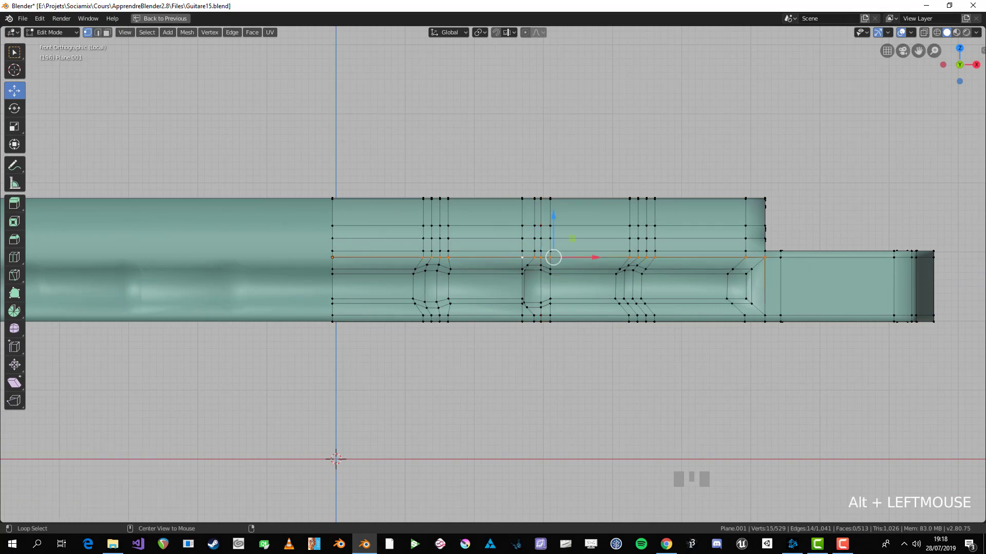
pyautogui.keyDown('alt'); pyautogui.click(530, 257); pyautogui.keyUp('alt')
pyautogui.press('s')
pyautogui.press('x')
pyautogui.press('0')
pyautogui.click(529, 257)
# - Flatten the outer two edge loops of the first recess, nearest the mirror centre, by scaling each to 0 along X
pyautogui.press('KP_7')
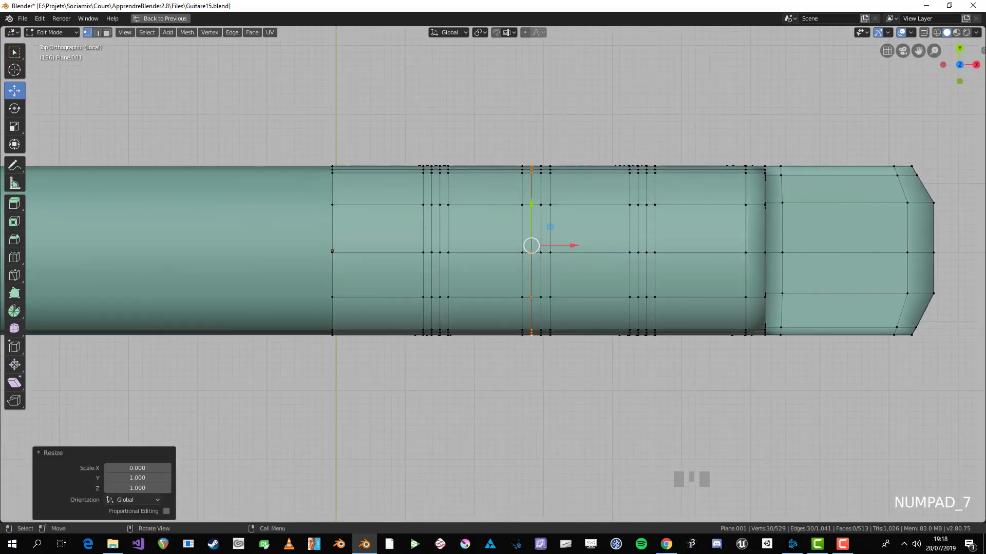
pyautogui.scroll(-2, 528, 259)
pyautogui.press('KP_1')
pyautogui.scroll(4, 514, 277)
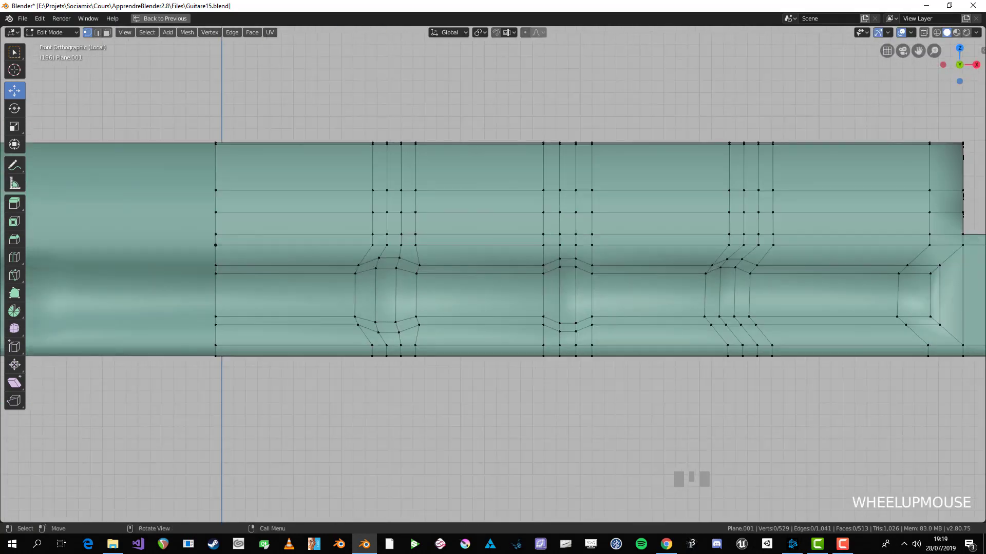
pyautogui.keyDown('alt'); pyautogui.click(414, 309); pyautogui.keyUp('alt')
pyautogui.press('s')
pyautogui.press('x')
pyautogui.press('0')
pyautogui.click(414, 308)
pyautogui.hotkey('alt', 'a')
pyautogui.keyDown('alt'); pyautogui.click(353, 286); pyautogui.keyUp('alt')
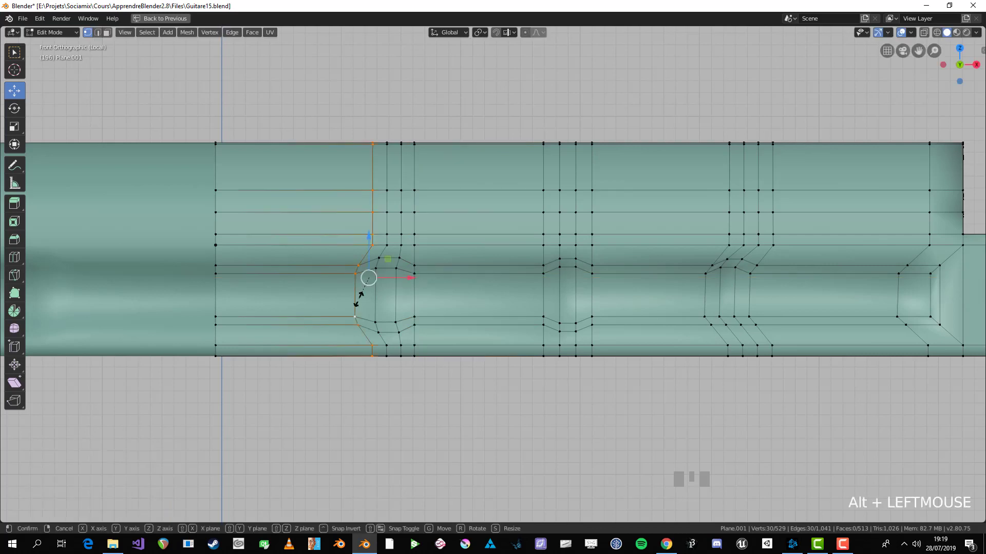
pyautogui.press('s')
pyautogui.press('x')
pyautogui.press('0')
pyautogui.press('Return')
# - Straighten the first recess's two inner edge loops by scaling each to 0 along X
pyautogui.keyDown('alt'); pyautogui.click(375, 292); pyautogui.keyUp('alt')
pyautogui.press('s')
pyautogui.press('x')
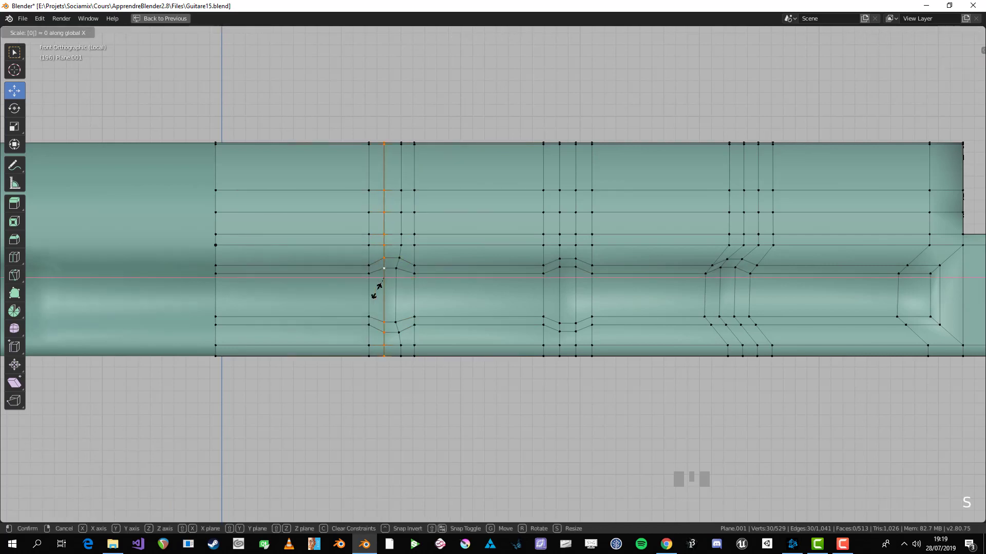
pyautogui.click(381, 277)
pyautogui.keyDown('alt'); pyautogui.click(398, 278); pyautogui.keyUp('alt')
pyautogui.press('s')
pyautogui.press('x')
pyautogui.press('0')
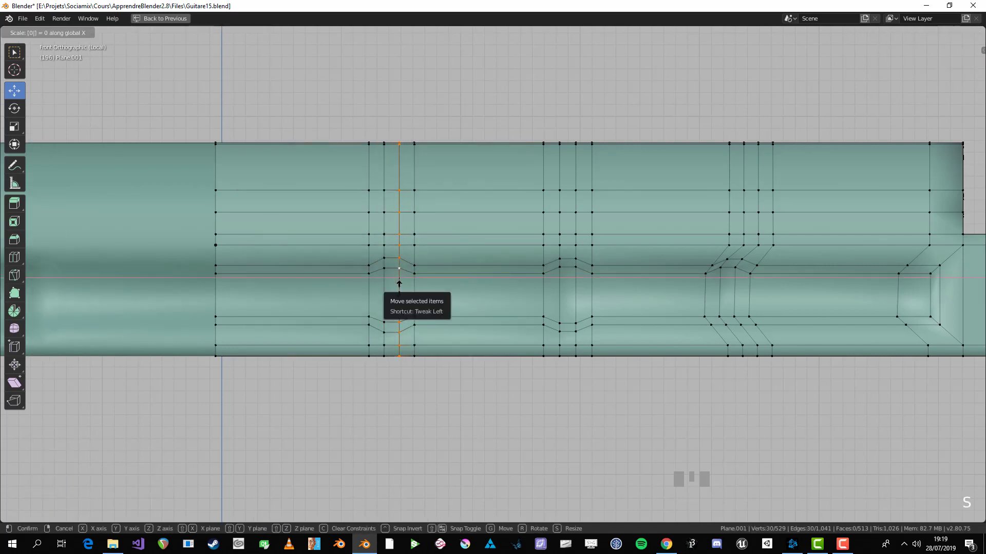
pyautogui.press('Return')
# - Flatten the two right-hand edge loops of the third recess by scaling each to 0 along X
pyautogui.scroll(-1, 503, 283)
pyautogui.scroll(1, 627, 280)
pyautogui.keyDown('alt'); pyautogui.click(627, 280); pyautogui.keyUp('alt')
pyautogui.press('s')
pyautogui.press('x')
pyautogui.press('0')
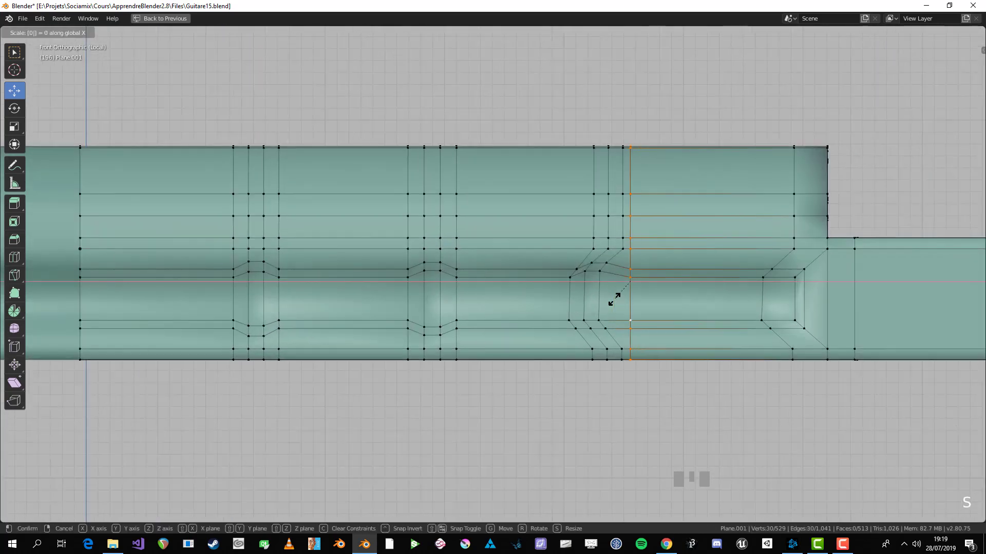
pyautogui.click(614, 299)
pyautogui.keyDown('alt'); pyautogui.click(616, 280); pyautogui.keyUp('alt')
pyautogui.press('s')
pyautogui.press('x')
pyautogui.press('0')
pyautogui.click(596, 293)
# - Straighten the third recess's two left-hand edge loops by scaling each to 0 along X
pyautogui.hotkey('alt', 'a')
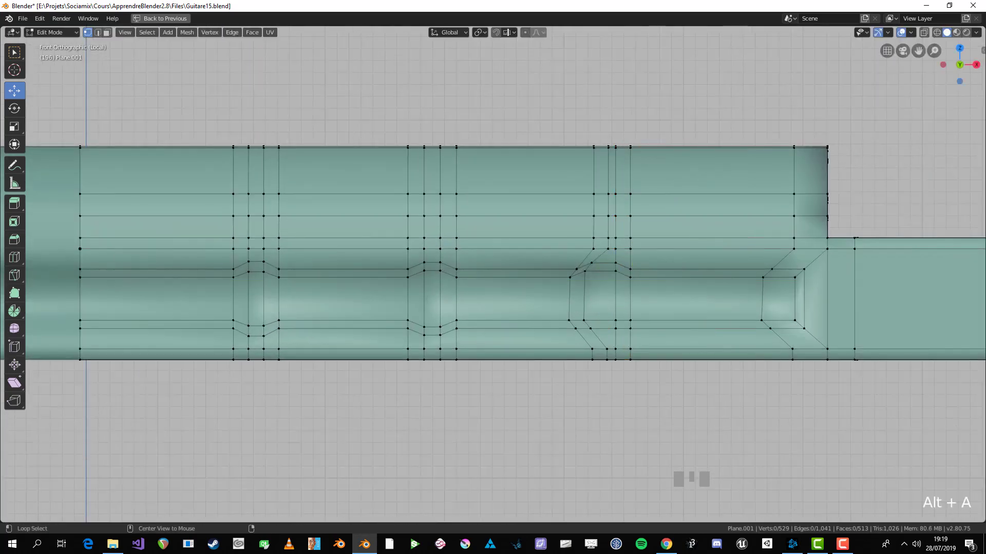
pyautogui.press('s')
pyautogui.press('x')
pyautogui.press('0')
pyautogui.hotkey('alt', 'a')
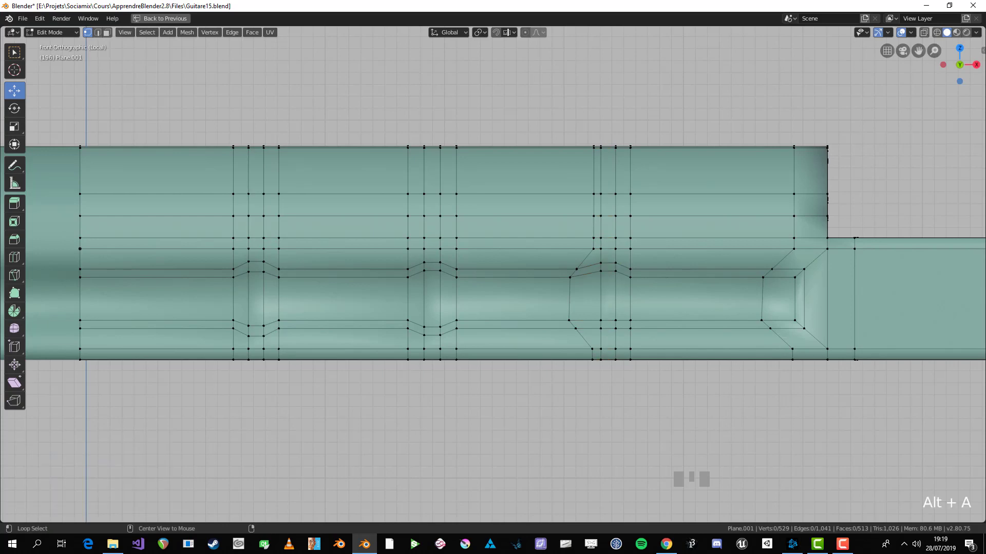
pyautogui.keyDown('alt'); pyautogui.click(569, 292); pyautogui.keyUp('alt')
pyautogui.press('s')
pyautogui.press('x')
pyautogui.press('0')
pyautogui.press('Return')
pyautogui.hotkey('alt', 'a')
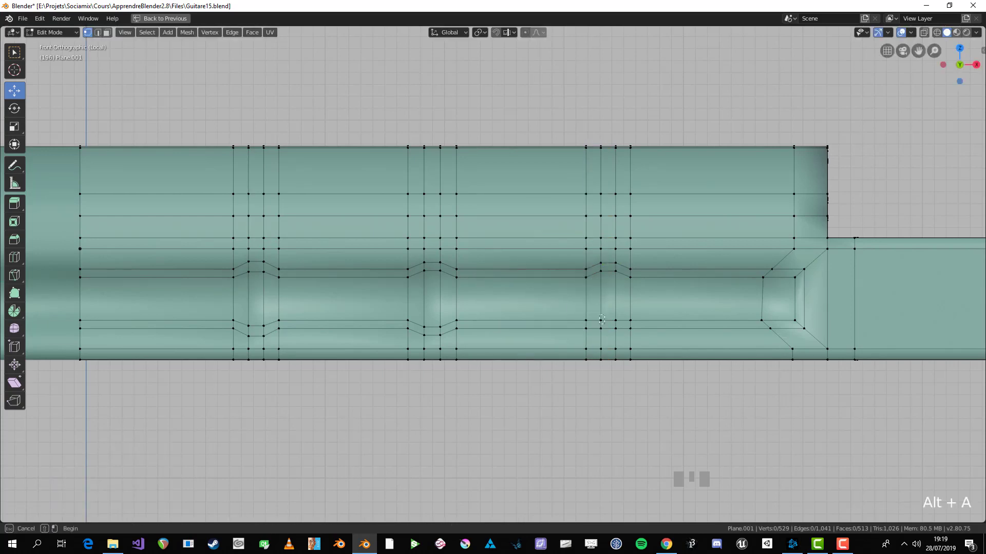
# - Move the third recess's lower middle vertices down along Z to deepen its lower notch
pyautogui.moveTo(604, 324); pyautogui.dragTo(620, 334)
pyautogui.moveTo(608, 289); pyautogui.dragTo(608, 295)
pyautogui.hotkey('alt', 'a')
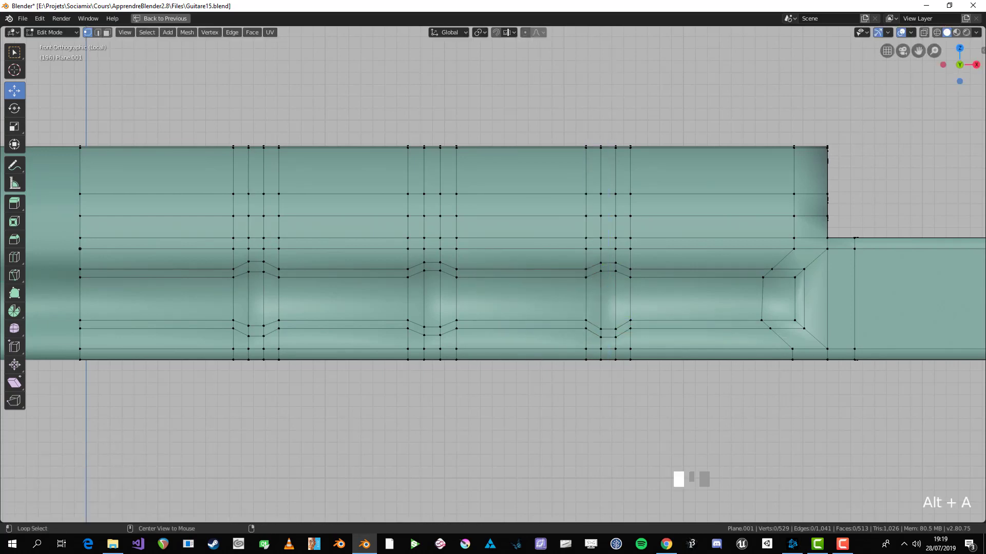
# - Add one centred horizontal loop cut along the slot through all three recesses
pyautogui.scroll(-3, 598, 292)
pyautogui.scroll(1, 597, 291)
pyautogui.hotkey('ctrl', 'r')
pyautogui.click(598, 291)
pyautogui.rightClick(598, 292)
pyautogui.hotkey('alt', 'a')
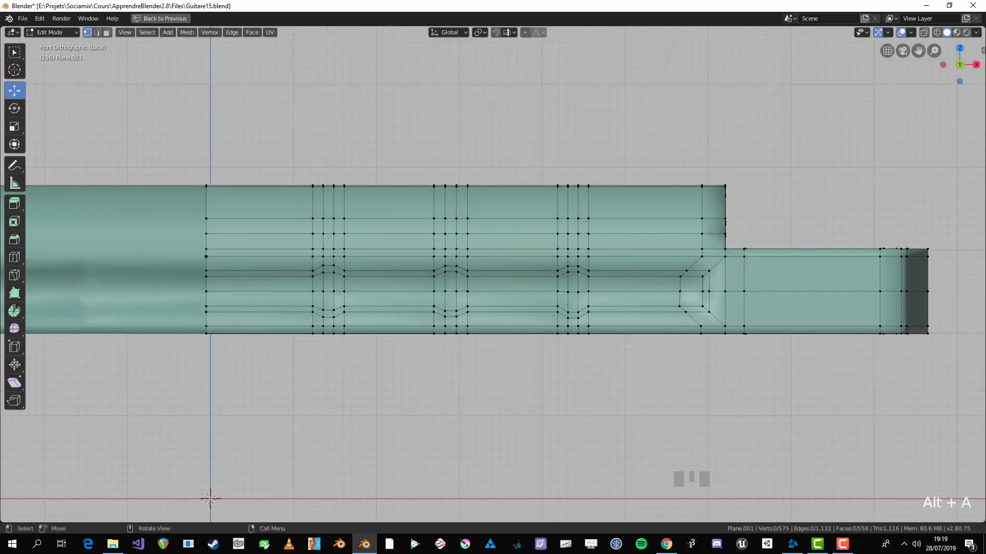
# - Scale up the four centre vertices of the first recess and preview the rounded shape in Object Mode
pyautogui.scroll(-2, 484, 277)
pyautogui.scroll(6, 355, 251)
pyautogui.moveTo(354, 251); pyautogui.dragTo(488, 280)
pyautogui.press('s')
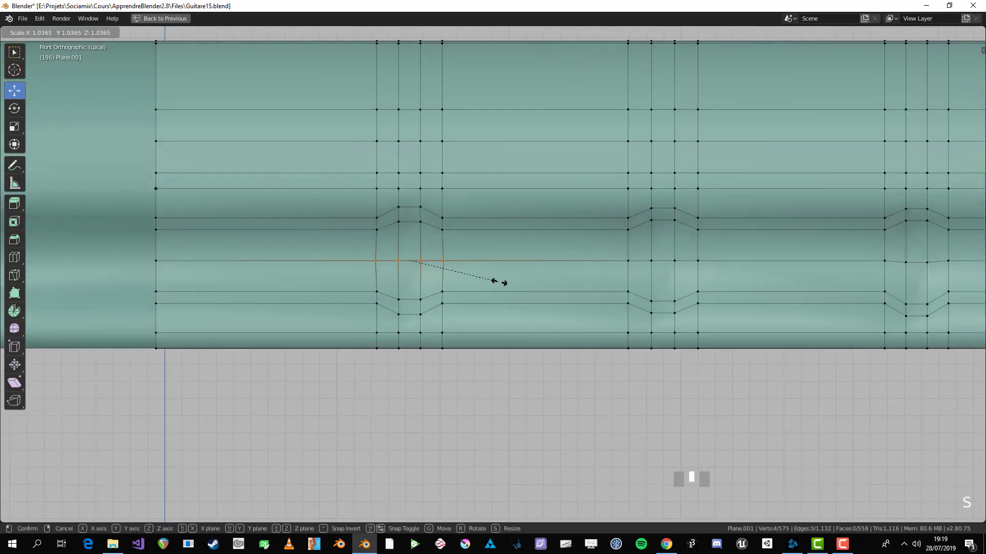
pyautogui.click(531, 282)
pyautogui.press('Tab')
pyautogui.scroll(-3, 531, 282)
pyautogui.moveTo(530, 282); pyautogui.dragTo(506, 295, button='middle')
pyautogui.press('Tab')
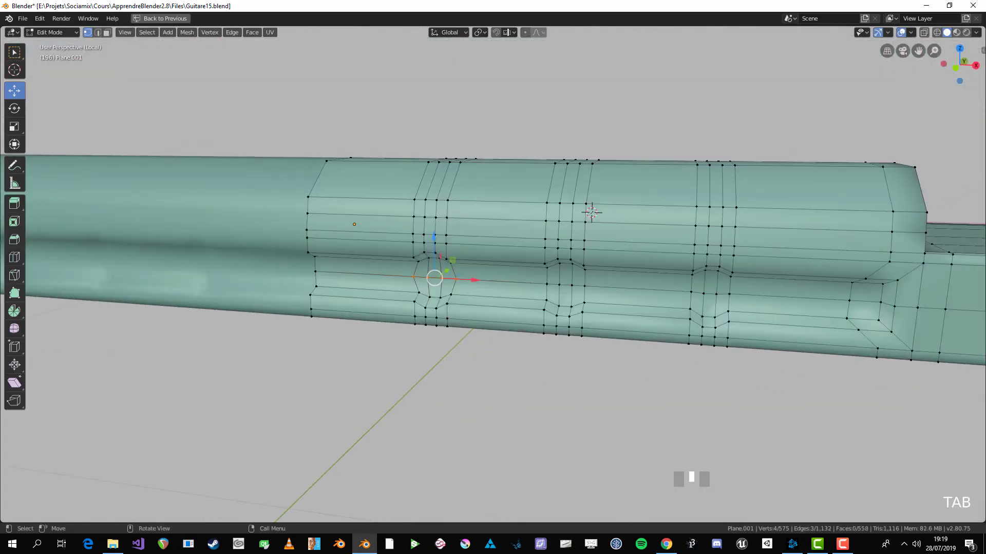
# - Select the centre-line vertices of all three recesses in front view and delete them to open the slot
pyautogui.press('KP_1')
pyautogui.scroll(3, 491, 274)
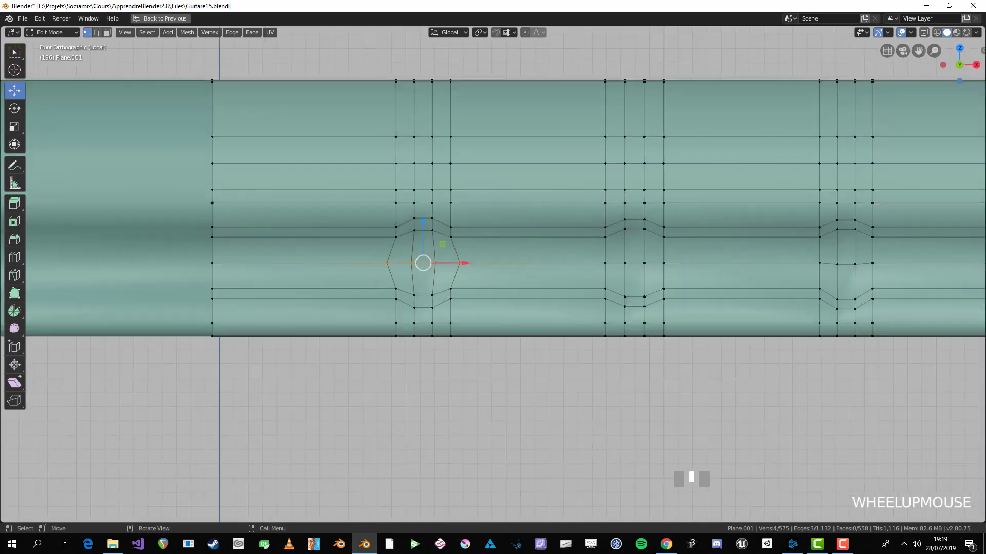
pyautogui.hotkey('alt', 'a')
pyautogui.keyDown('alt'); pyautogui.click(572, 258); pyautogui.keyUp('alt')
pyautogui.scroll(-2, 469, 273)
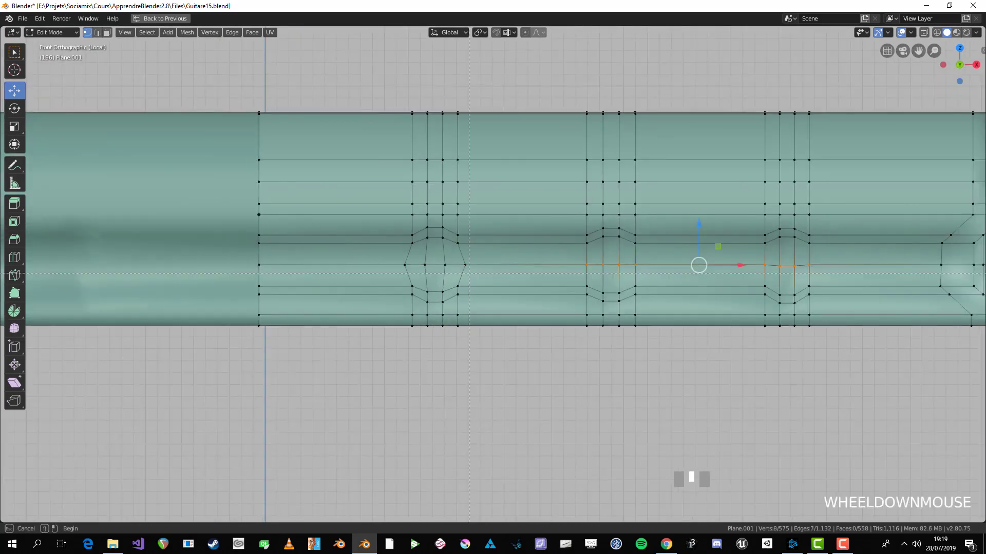
pyautogui.moveTo(496, 268); pyautogui.dragTo(394, 258)
pyautogui.press('x')
pyautogui.click(446, 242)
pyautogui.scroll(-2, 445, 243)
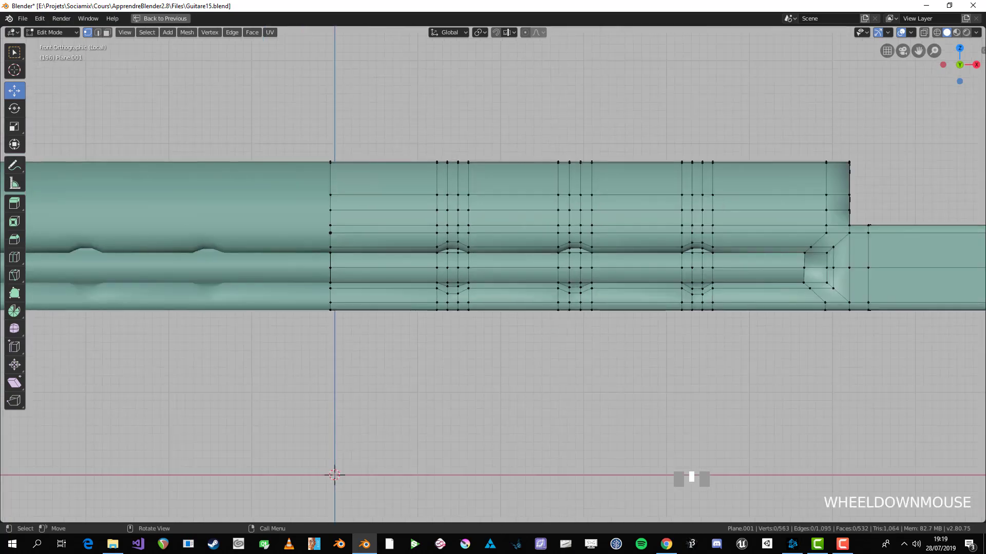
# - Select the face loop around the slot's inner rim, including its end, and delete the faces
pyautogui.scroll(3, 422, 254)
pyautogui.moveTo(446, 243); pyautogui.dragTo(432, 294, button='middle')
pyautogui.scroll(2, 426, 277)
pyautogui.press('2')
pyautogui.press('3')
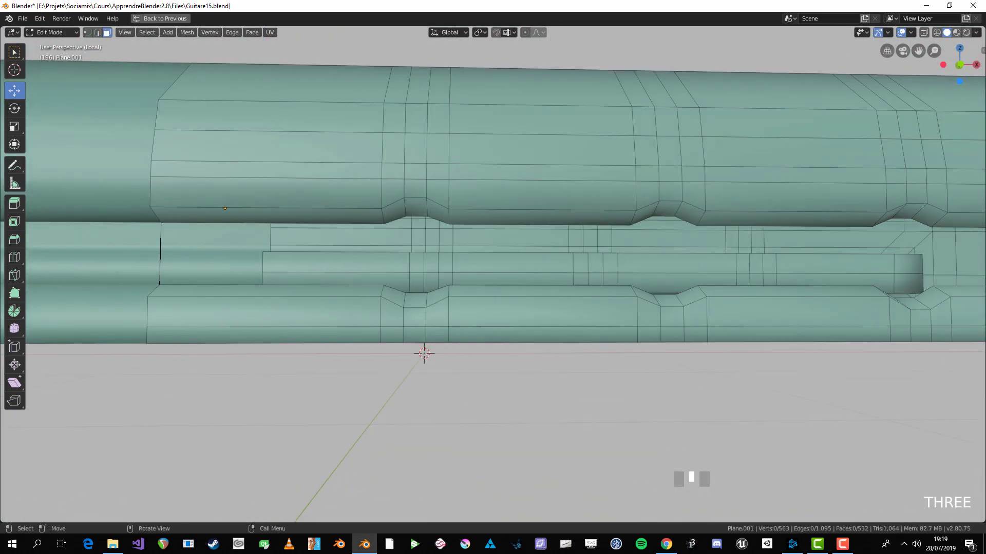
pyautogui.click(225, 208)
pyautogui.keyDown('shift'); pyautogui.click(267, 290); pyautogui.keyUp('shift')
pyautogui.keyDown('alt'); pyautogui.click(393, 296); pyautogui.keyUp('alt')
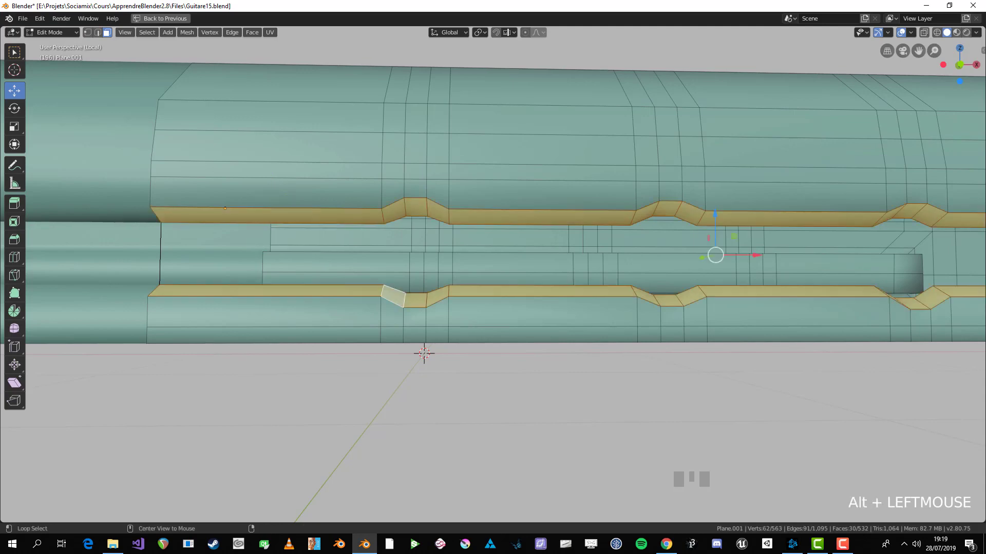
pyautogui.moveTo(513, 256); pyautogui.dragTo(616, 277, button='middle')
pyautogui.press('x')
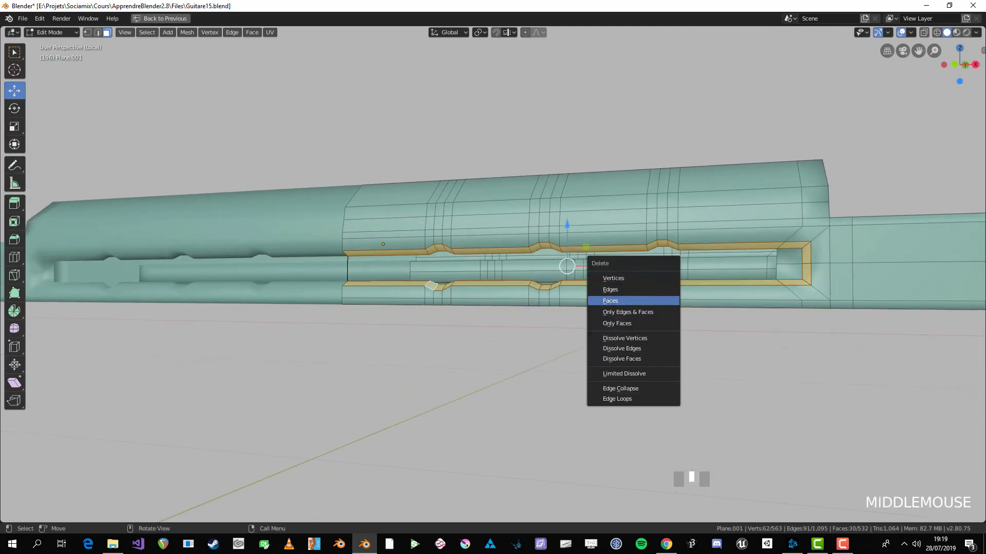
pyautogui.click(616, 301)
# - Delete the two remaining faces at the slot's closed end
pyautogui.click(788, 257)
pyautogui.keyDown('shift'); pyautogui.click(787, 272); pyautogui.keyUp('shift')
pyautogui.press('x')
pyautogui.click(787, 273)
# - Examine the slot's open border loop in vertex mode from the perspective and front views
pyautogui.moveTo(786, 273); pyautogui.dragTo(752, 257, button='middle')
pyautogui.scroll(2, 729, 288)
pyautogui.press('1')
pyautogui.moveTo(683, 257); pyautogui.dragTo(667, 247, button='middle')
pyautogui.keyDown('alt'); pyautogui.click(662, 246); pyautogui.keyUp('alt')
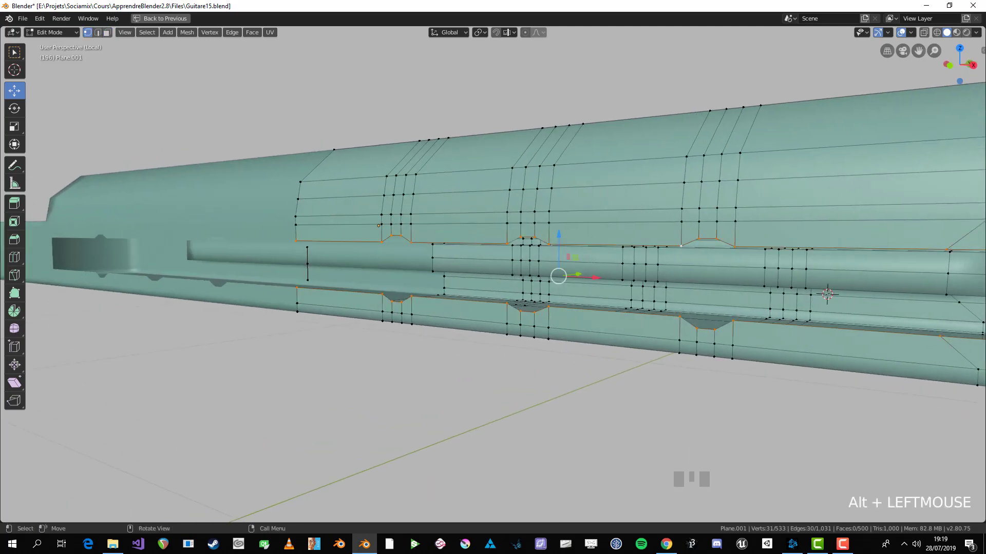
pyautogui.press('KP_4')
pyautogui.press('KP_1')
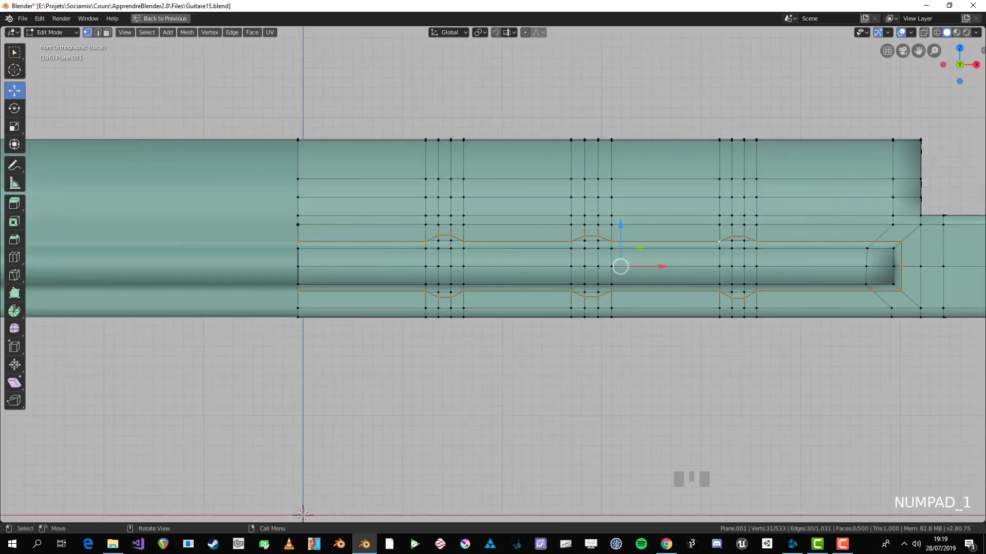
pyautogui.hotkey('alt', 'a')
# - Extrude the first recess's upper border edges 0.02 m down along Z and raise the extruded edges slightly
pyautogui.scroll(2, 492, 277)
pyautogui.scroll(2, 493, 277)
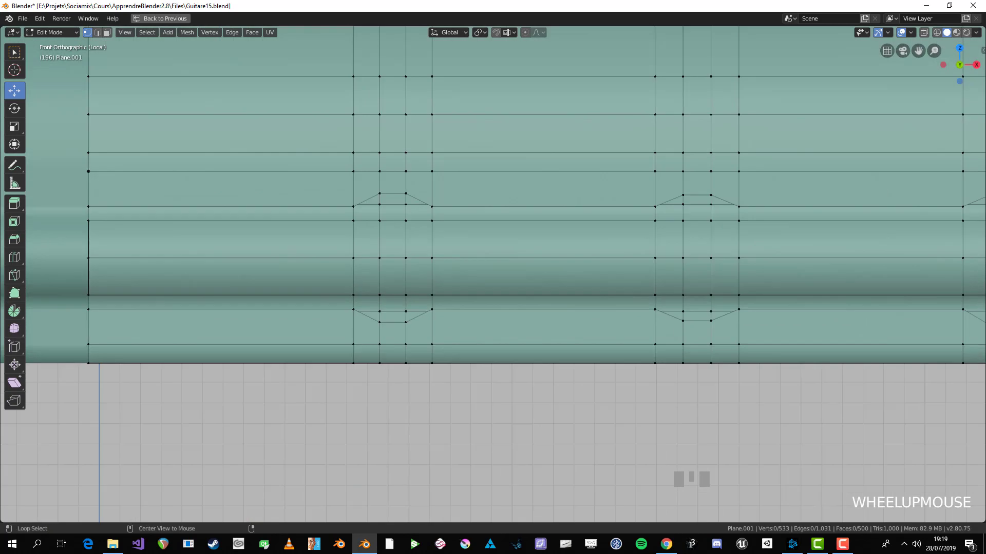
pyautogui.keyDown('alt'); pyautogui.click(386, 194); pyautogui.keyUp('alt')
pyautogui.scroll(2, 385, 194)
pyautogui.click(405, 176)
pyautogui.keyDown('ctrl'); pyautogui.click(292, 177); pyautogui.keyUp('ctrl')
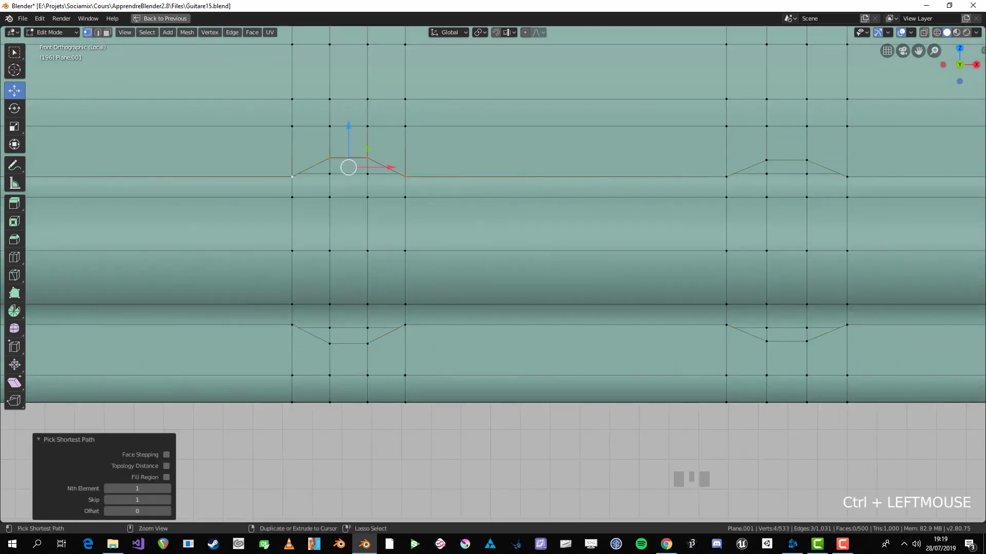
pyautogui.press('e')
pyautogui.keyDown('ctrl'); pyautogui.click(294, 234); pyautogui.keyUp('ctrl')
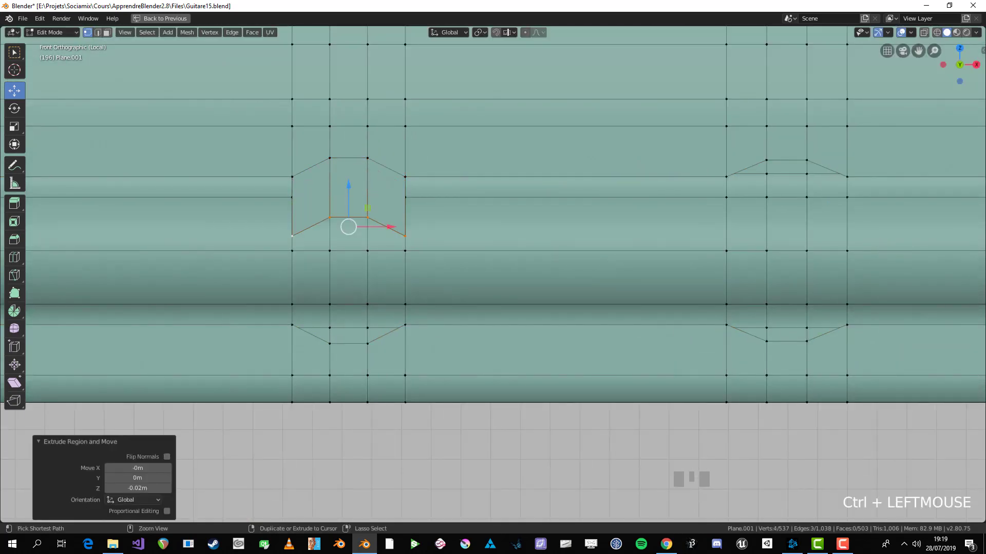
pyautogui.moveTo(348, 188); pyautogui.dragTo(348, 187)
pyautogui.hotkey('alt', 'a')
# - Extrude the first recess's lower border edges upward about 0.012 m and move the new left corner vertex inward
pyautogui.click(292, 325)
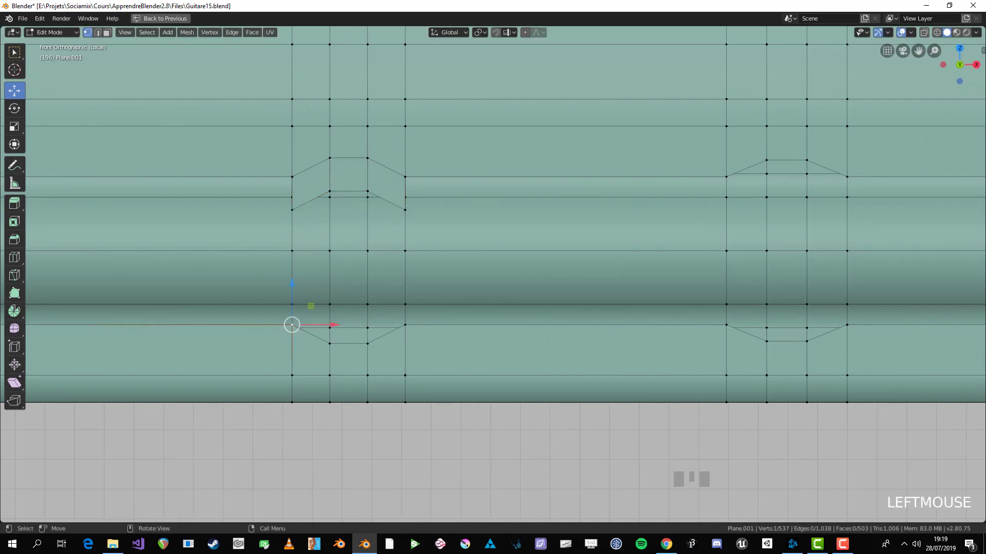
pyautogui.keyDown('ctrl'); pyautogui.click(405, 325); pyautogui.keyUp('ctrl')
pyautogui.press('e')
pyautogui.click(405, 289)
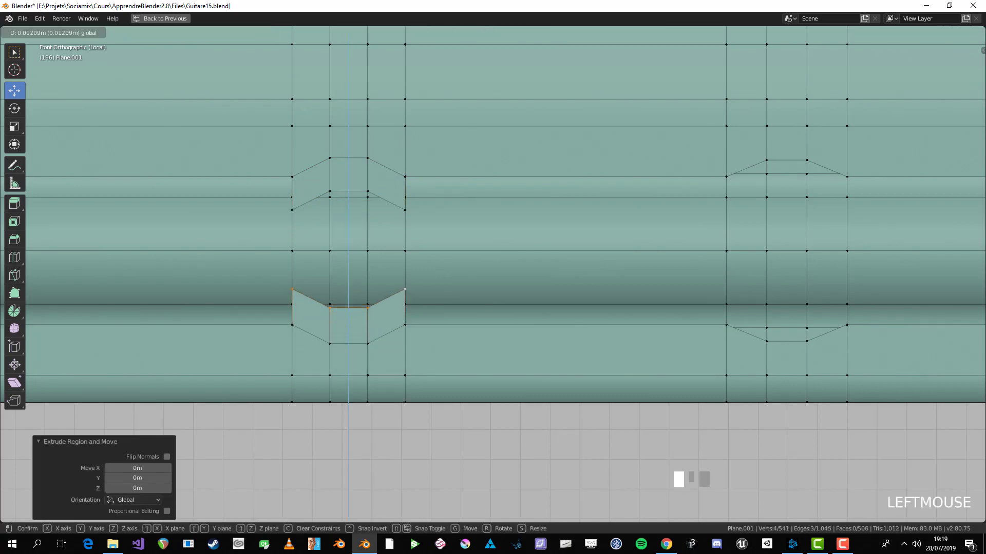
pyautogui.hotkey('alt', 'a')
pyautogui.click(292, 289)
pyautogui.moveTo(292, 289); pyautogui.dragTo(301, 300)
# - Try to fill a face between the left corner vertices of the first recess, and undo it
pyautogui.click(292, 325)
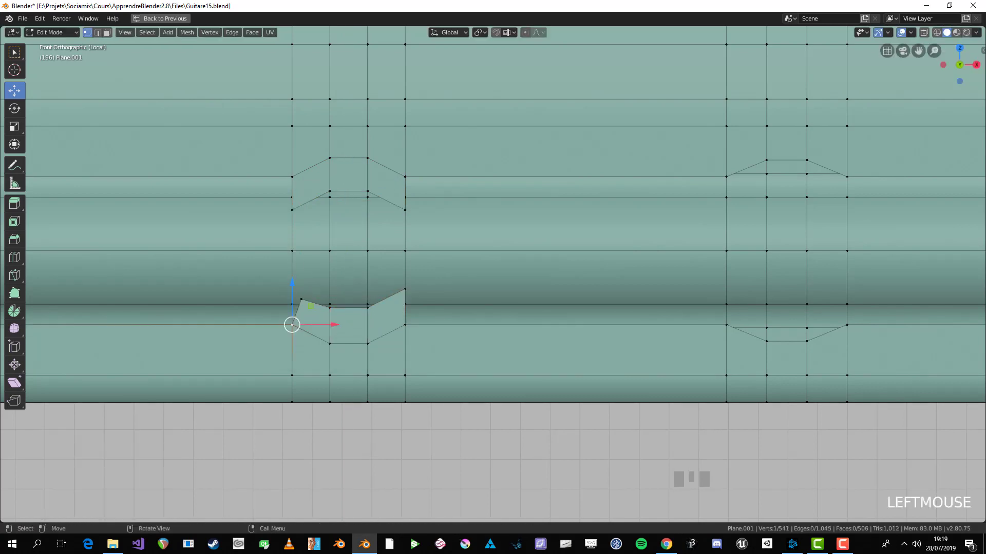
pyautogui.press('f')
pyautogui.moveTo(294, 179); pyautogui.dragTo(329, 179, button='middle')
pyautogui.hotkey('ctrl', 'z')
pyautogui.press('g')
pyautogui.rightClick(303, 177)
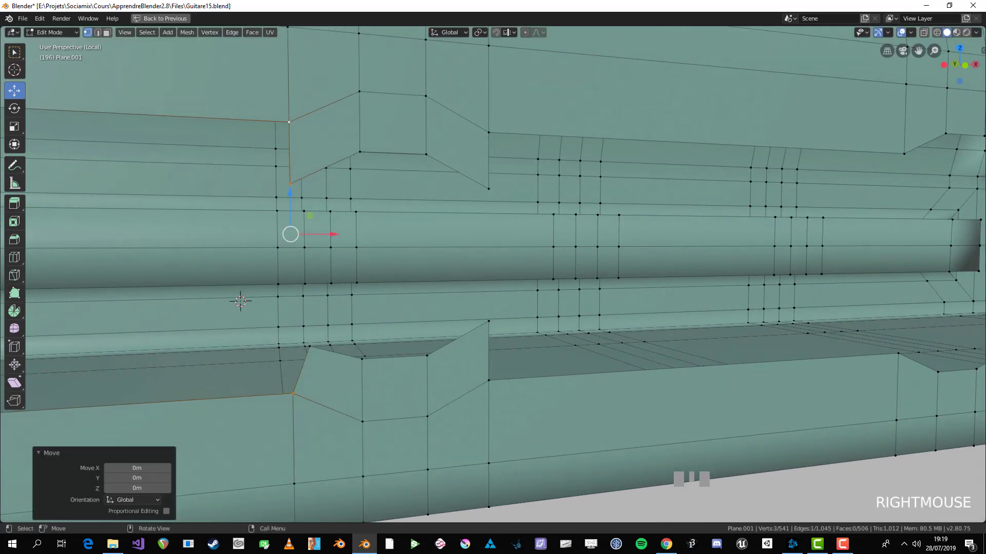
# - Move the first recess's upper-left inner vertex inward and fill a face joining the upper and lower left corners
pyautogui.hotkey('alt', 'a')
pyautogui.click(290, 184)
pyautogui.press('g')
pyautogui.click(317, 171)
pyautogui.keyDown('shift'); pyautogui.click(289, 123); pyautogui.keyUp('shift')
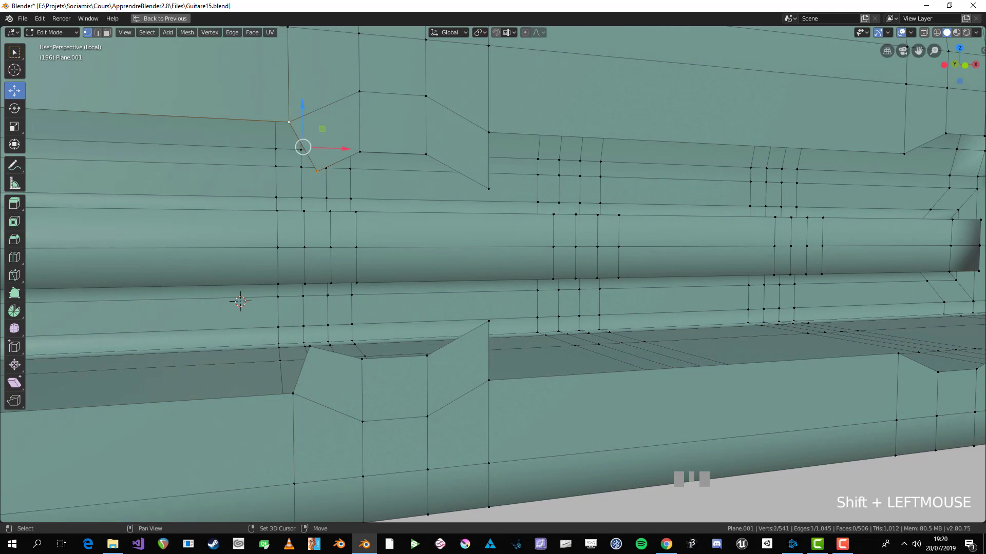
pyautogui.press('f')
pyautogui.hotkey('alt', 'a')
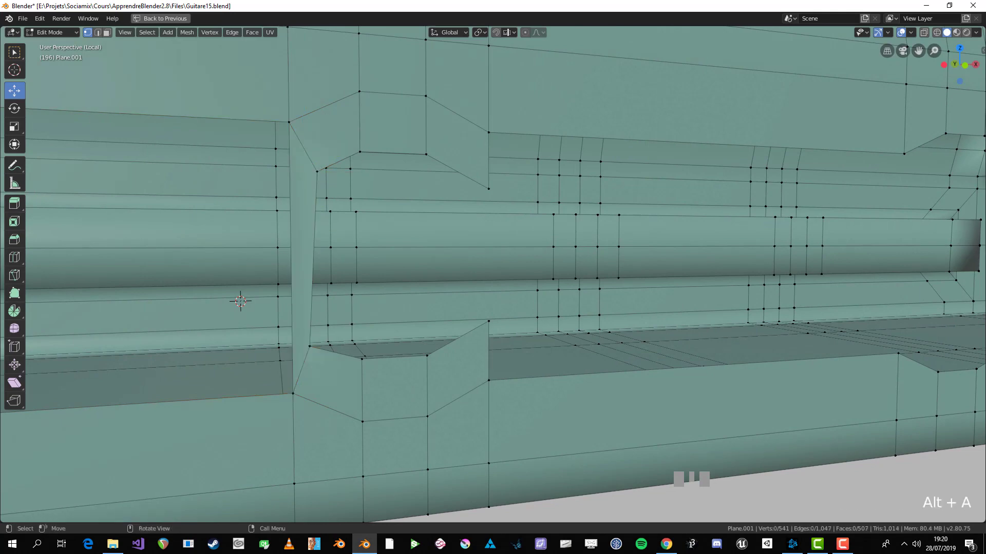
# - Move the first recess's lower-left, upper-right and lower-right inner corner vertices inward in the front view
pyautogui.press('KP_4')
pyautogui.press('KP_1')
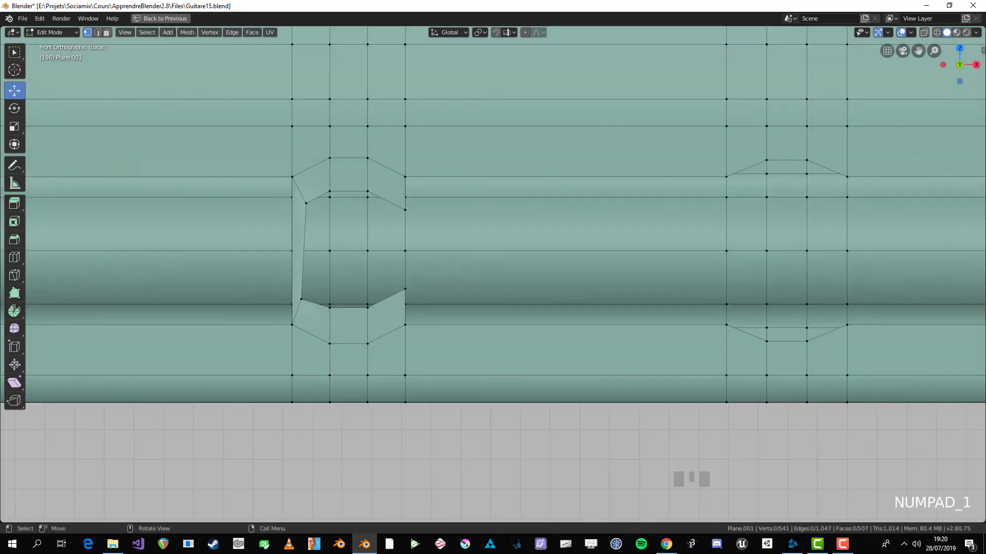
pyautogui.scroll(1, 490, 272)
pyautogui.moveTo(301, 299); pyautogui.dragTo(308, 301)
pyautogui.click(405, 210)
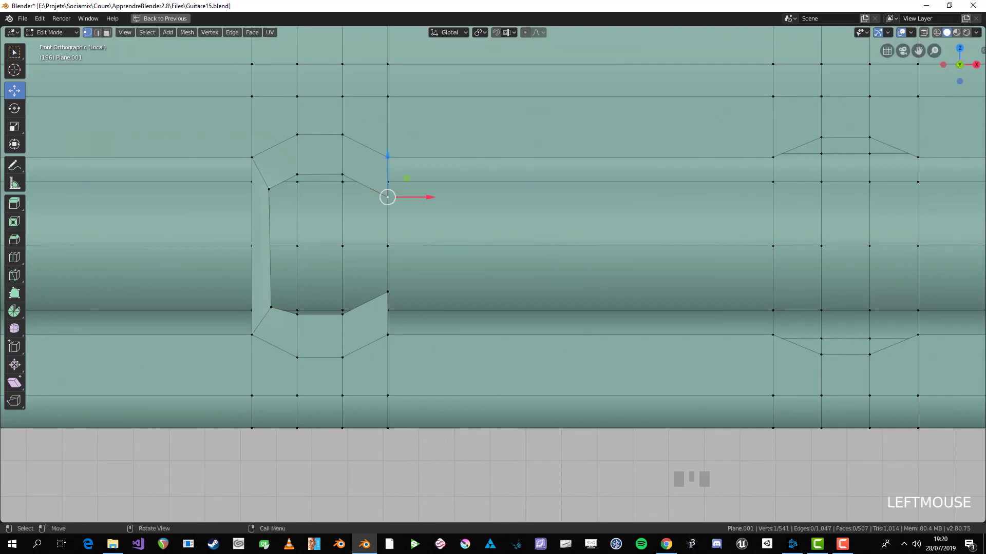
pyautogui.moveTo(388, 197); pyautogui.dragTo(364, 191)
pyautogui.moveTo(387, 292); pyautogui.dragTo(371, 291)
# - Fill a face joining the right corner vertices of the first recess and nudge its lower-right inner vertex slightly inward
pyautogui.keyDown('shift'); pyautogui.click(364, 191); pyautogui.keyUp('shift')
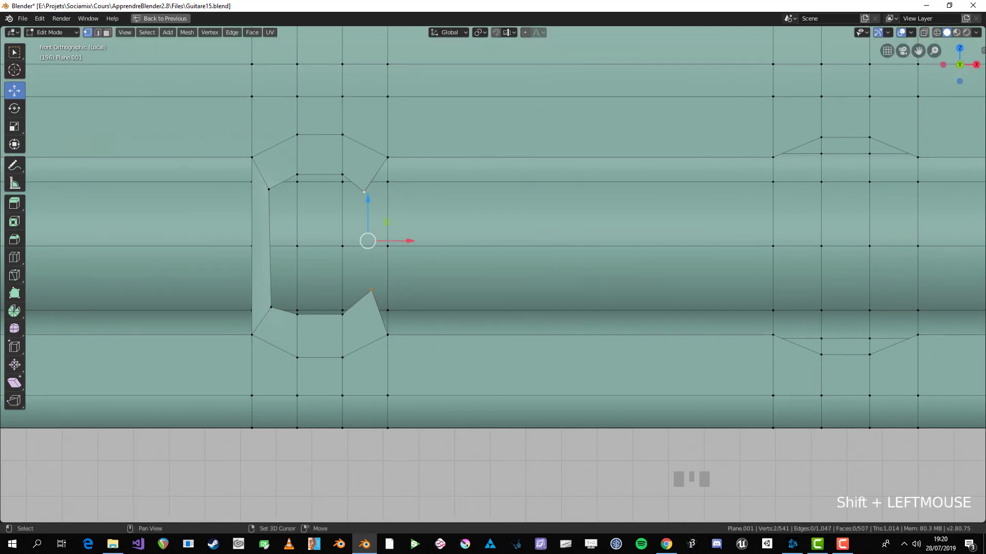
pyautogui.press('f')
pyautogui.moveTo(411, 288); pyautogui.dragTo(454, 227, button='middle')
pyautogui.moveTo(411, 308); pyautogui.dragTo(417, 307, button='middle')
pyautogui.click(381, 339)
pyautogui.press('g')
pyautogui.click(376, 343)
# - Cut a loop across both side faces of the first recess's rim and move the cuts outward, the right one about 0.0067 m
pyautogui.hotkey('ctrl', 'r')
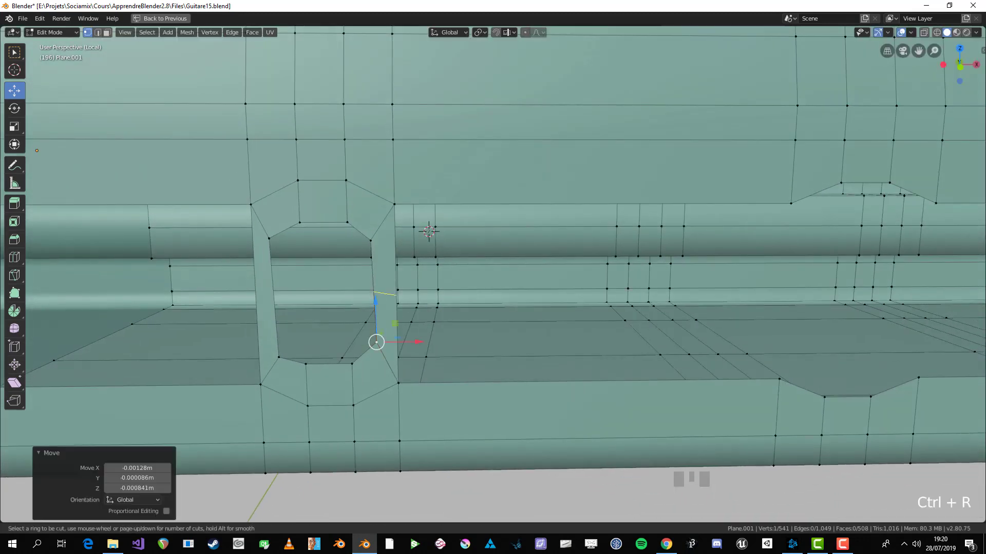
pyautogui.doubleClick(383, 298)
pyautogui.hotkey('ctrl', 'r')
pyautogui.doubleClick(265, 297)
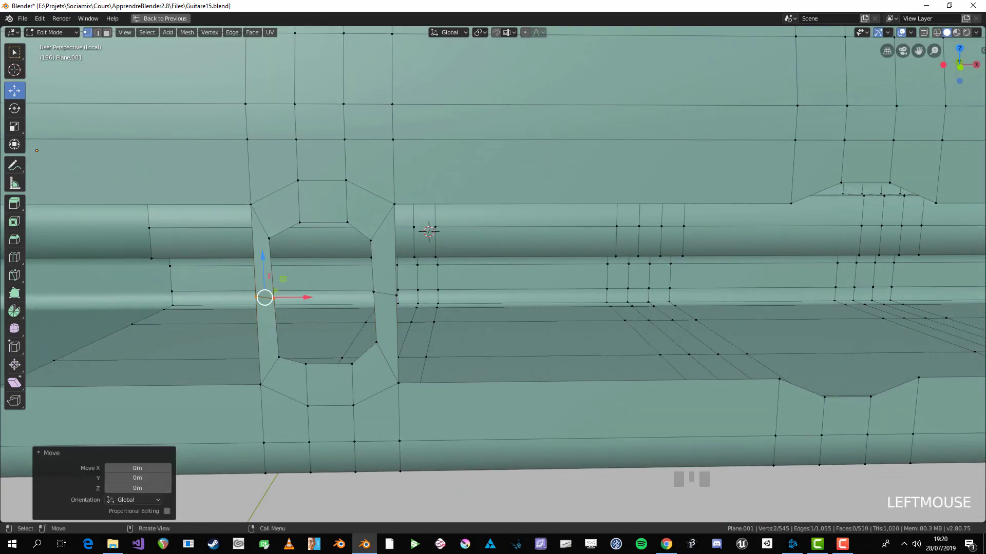
pyautogui.moveTo(307, 298); pyautogui.dragTo(275, 297)
pyautogui.keyDown('alt'); pyautogui.click(385, 294); pyautogui.keyUp('alt')
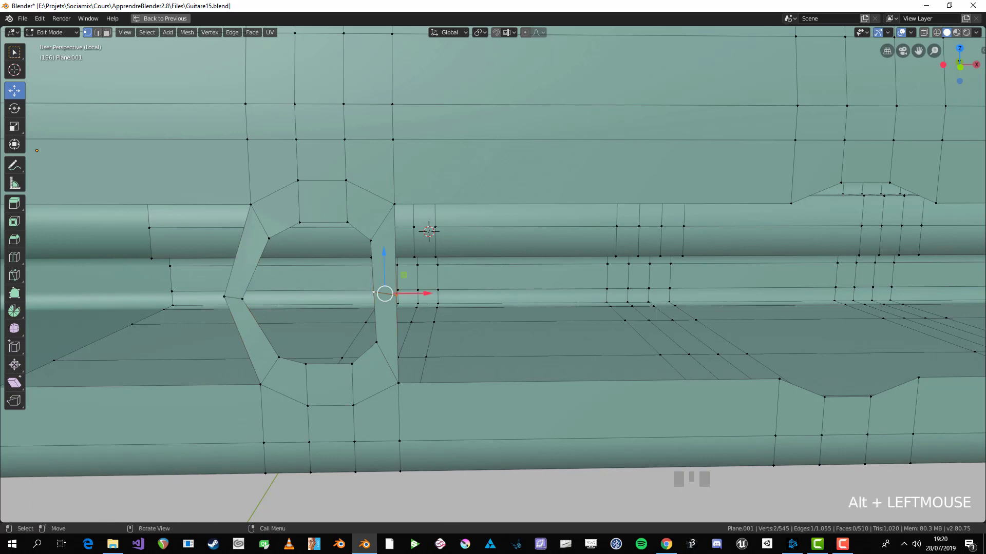
pyautogui.moveTo(427, 294); pyautogui.dragTo(452, 294)
# - Shape the inner loop of the recess's rim into a circle with LoopTools and rotate it to line up with the outer vertices
pyautogui.scroll(-3, 452, 294)
pyautogui.press('KP_6')
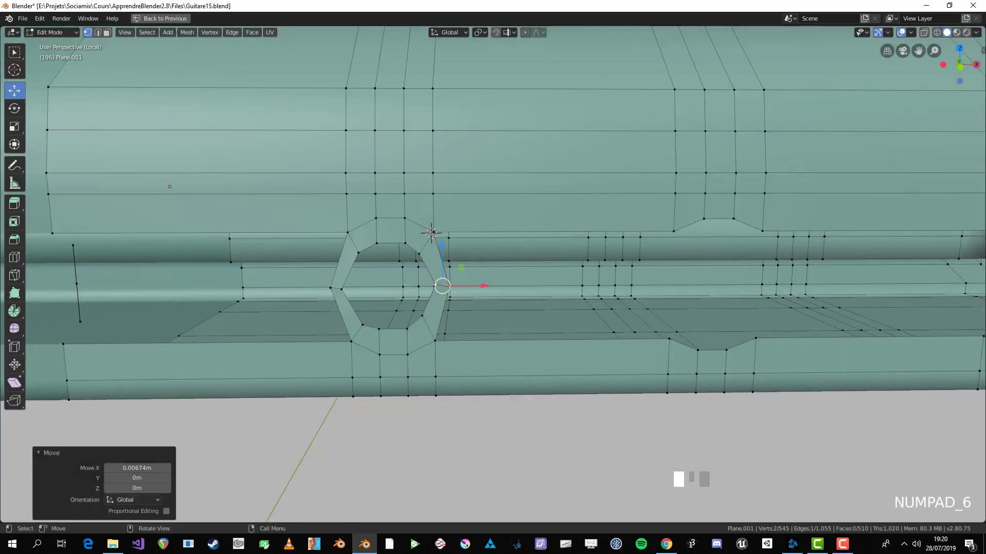
pyautogui.press('KP_1')
pyautogui.hotkey('alt', 'a')
pyautogui.scroll(-2, 452, 293)
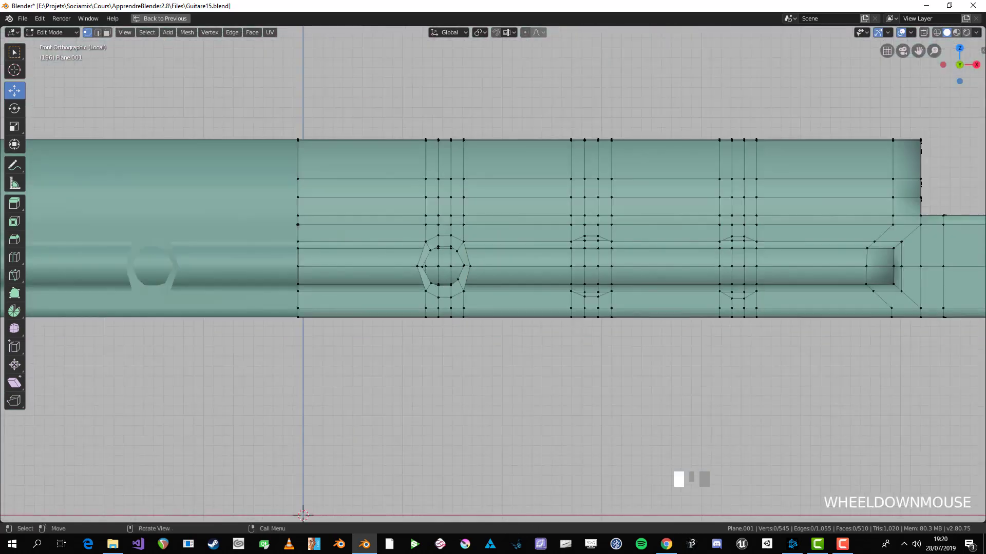
pyautogui.scroll(3, 452, 294)
pyautogui.scroll(5, 493, 275)
pyautogui.scroll(-3, 493, 275)
pyautogui.scroll(1, 493, 274)
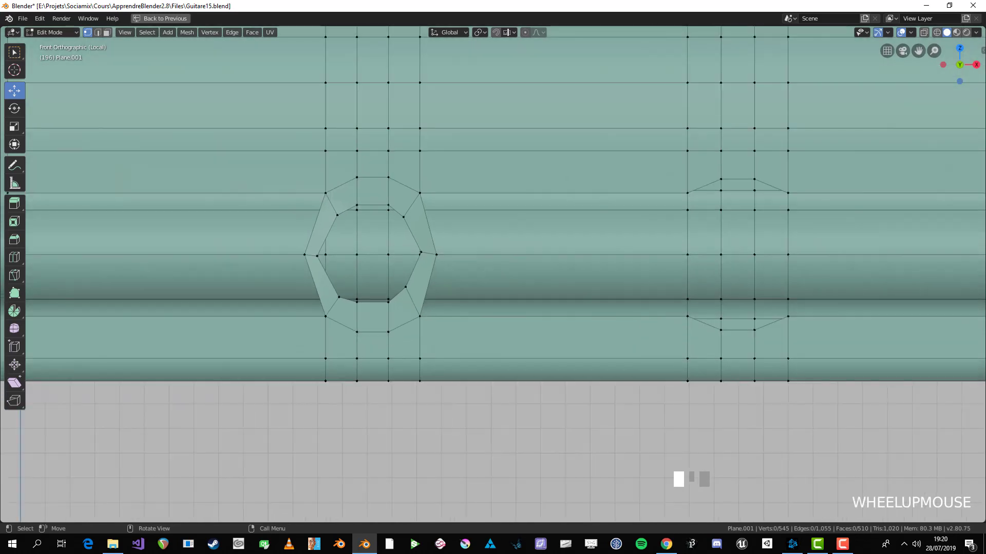
pyautogui.keyDown('alt'); pyautogui.click(411, 231); pyautogui.keyUp('alt')
pyautogui.keyDown('shift'); pyautogui.moveTo(422, 223); pyautogui.dragTo(470, 226, button='middle'); pyautogui.keyUp('shift')
pyautogui.rightClick(470, 226)
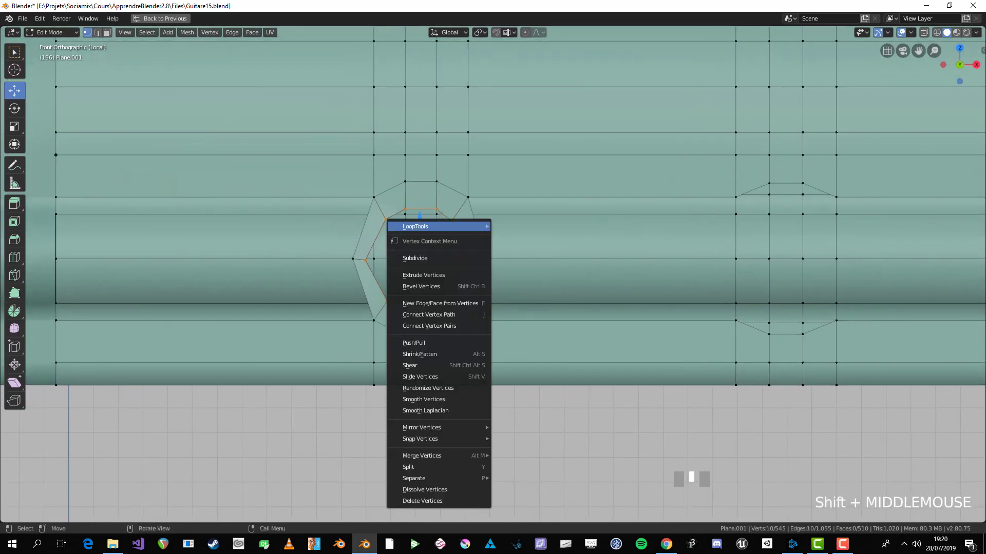
pyautogui.moveTo(470, 226)
pyautogui.click(513, 236)
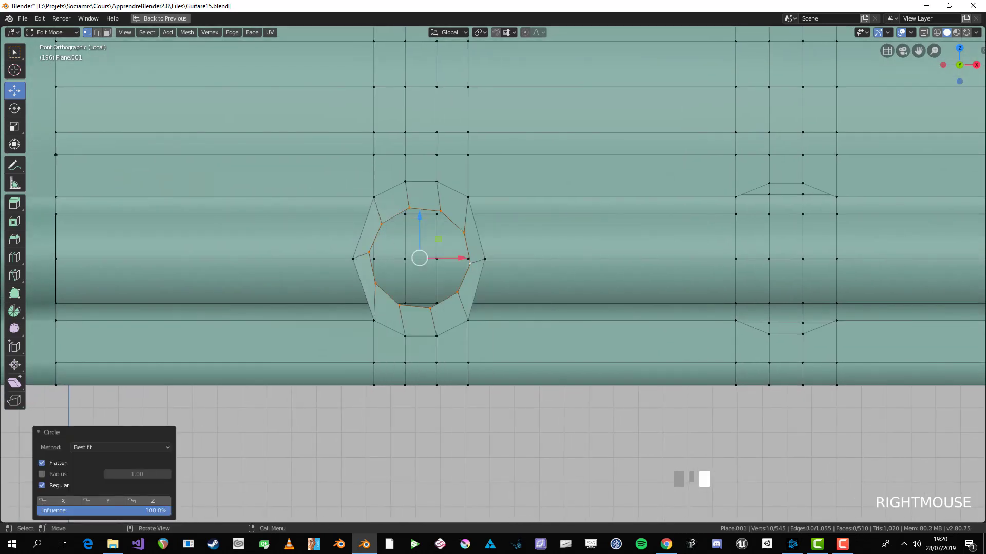
pyautogui.press('r')
pyautogui.click(516, 300)
# - Select the ten outer vertices of the recess's rim and shape them into a circle with LoopTools
pyautogui.keyDown('alt'); pyautogui.click(476, 289); pyautogui.keyUp('alt')
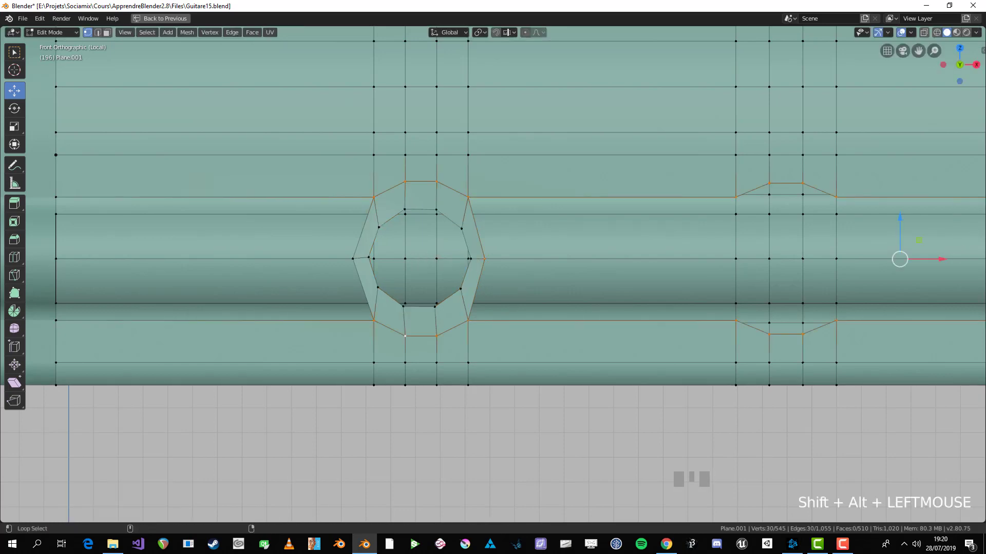
pyautogui.scroll(-4, 492, 274)
pyautogui.scroll(3, 492, 273)
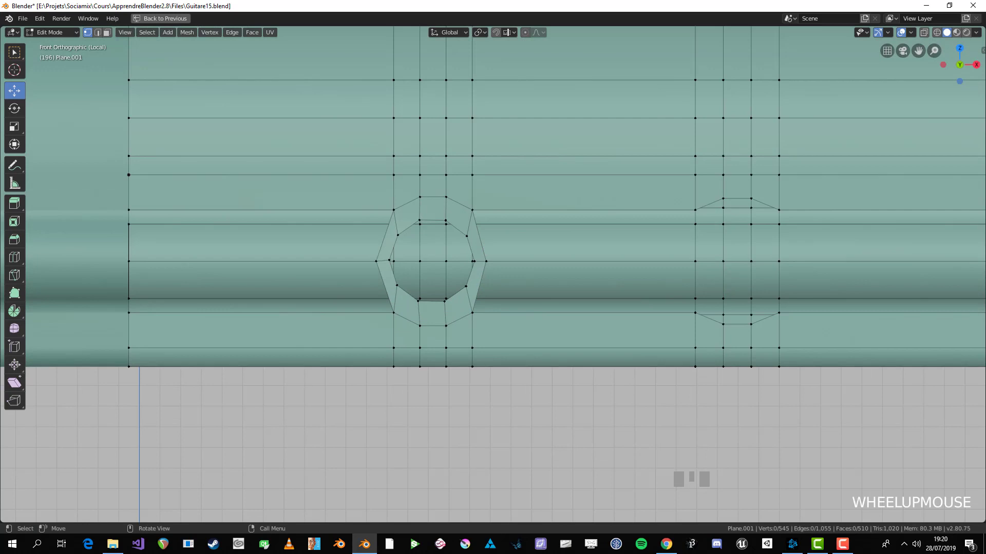
pyautogui.keyDown('ctrl'); pyautogui.click(472, 210); pyautogui.keyUp('ctrl')
pyautogui.keyDown('shift'); pyautogui.click(486, 261); pyautogui.keyUp('shift')
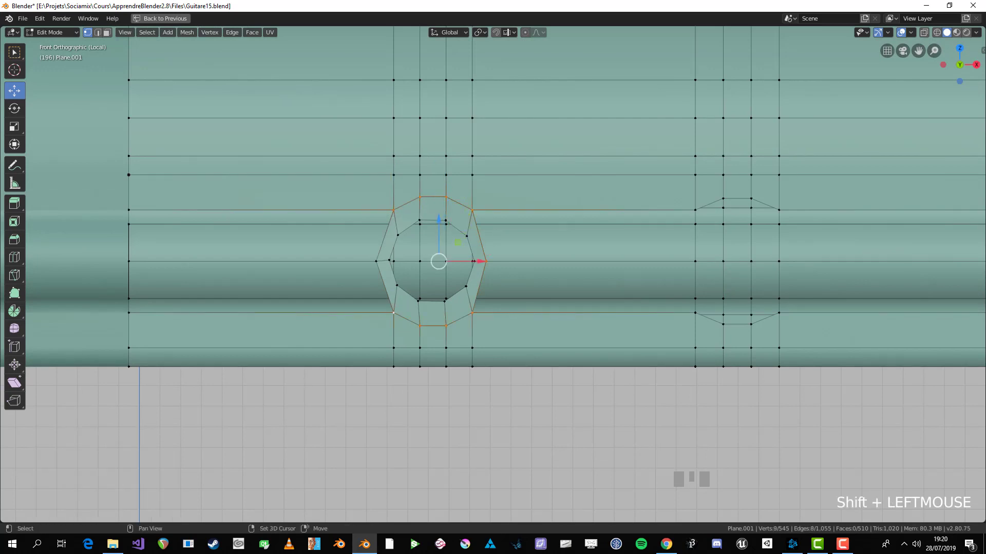
pyautogui.rightClick(360, 237)
pyautogui.moveTo(390, 236)
pyautogui.click(451, 244)
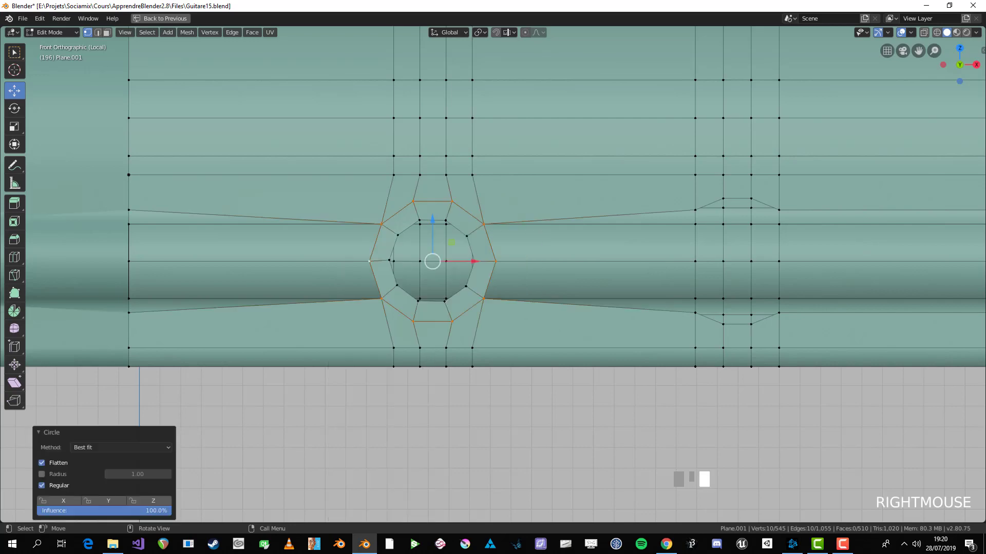
pyautogui.scroll(-4, 493, 274)
pyautogui.scroll(4, 492, 274)
pyautogui.hotkey('alt', 'a')
pyautogui.scroll(-2, 493, 274)
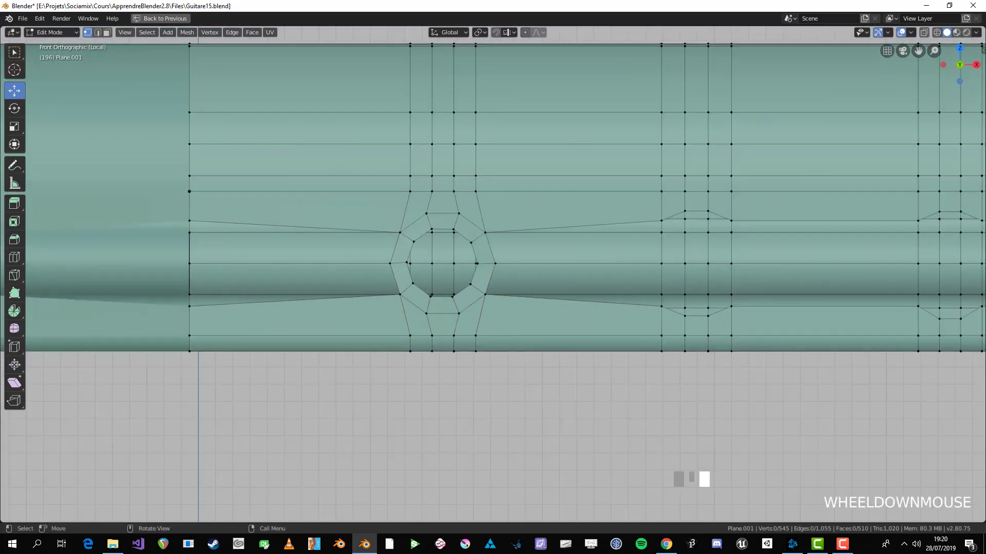
# - Scale the two slot border vertices at the tailpiece's centre line to 0.748 along Z, level with the rim's corners
pyautogui.moveTo(493, 274); pyautogui.dragTo(539, 262, button='middle')
pyautogui.scroll(-2, 493, 274)
pyautogui.keyDown('ctrl'); pyautogui.keyDown('alt'); pyautogui.click(549, 231); pyautogui.keyUp('alt'); pyautogui.keyUp('ctrl')
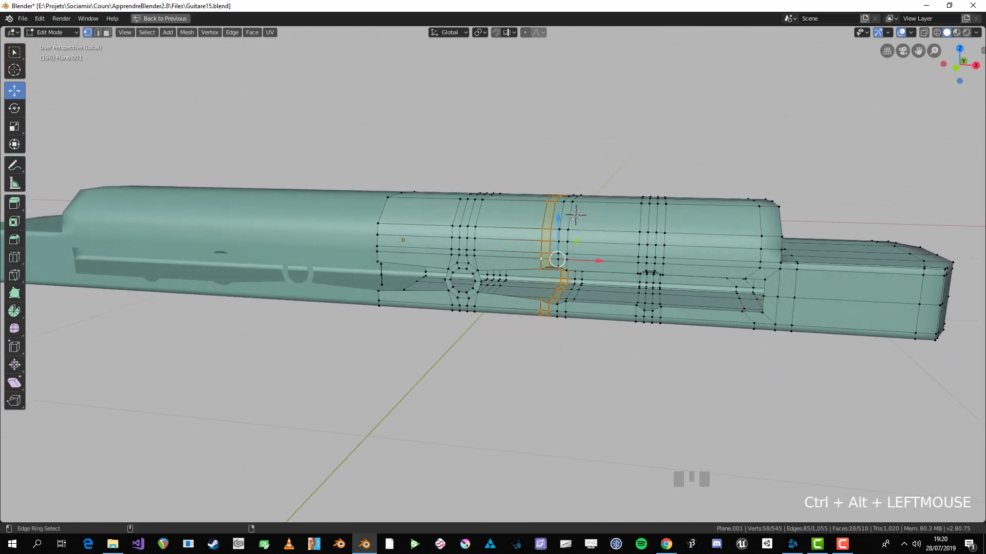
pyautogui.hotkey('alt', 'a')
pyautogui.moveTo(492, 277); pyautogui.dragTo(514, 267, button='middle')
pyautogui.scroll(2, 513, 267)
pyautogui.click(240, 245)
pyautogui.keyDown('shift'); pyautogui.click(251, 299); pyautogui.keyUp('shift')
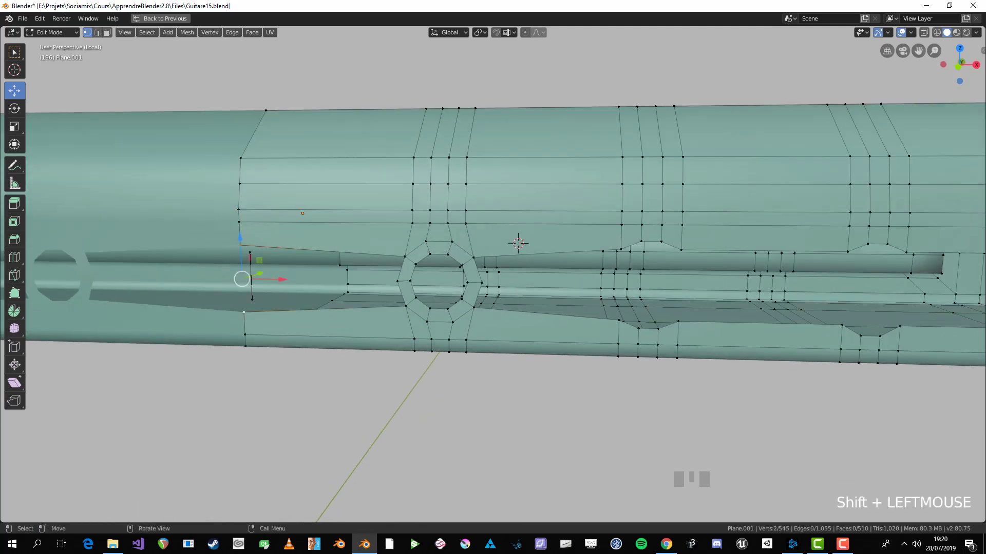
pyautogui.press('KP_1')
pyautogui.press('s')
pyautogui.click(278, 226)
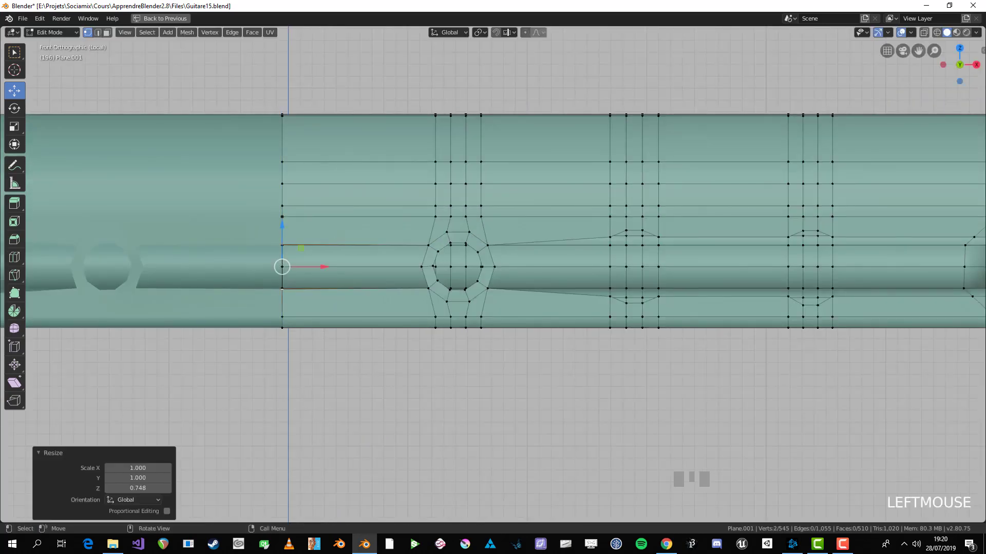
# - Extrude the rim's leftmost outer vertex along X to the centre line and fill the face above the new edge
pyautogui.click(428, 246)
pyautogui.press('e')
pyautogui.rightClick(421, 267)
pyautogui.moveTo(464, 267); pyautogui.dragTo(325, 267)
pyautogui.moveTo(325, 267); pyautogui.dragTo(351, 287, button='middle')
pyautogui.keyDown('shift'); pyautogui.click(384, 267); pyautogui.keyUp('shift')
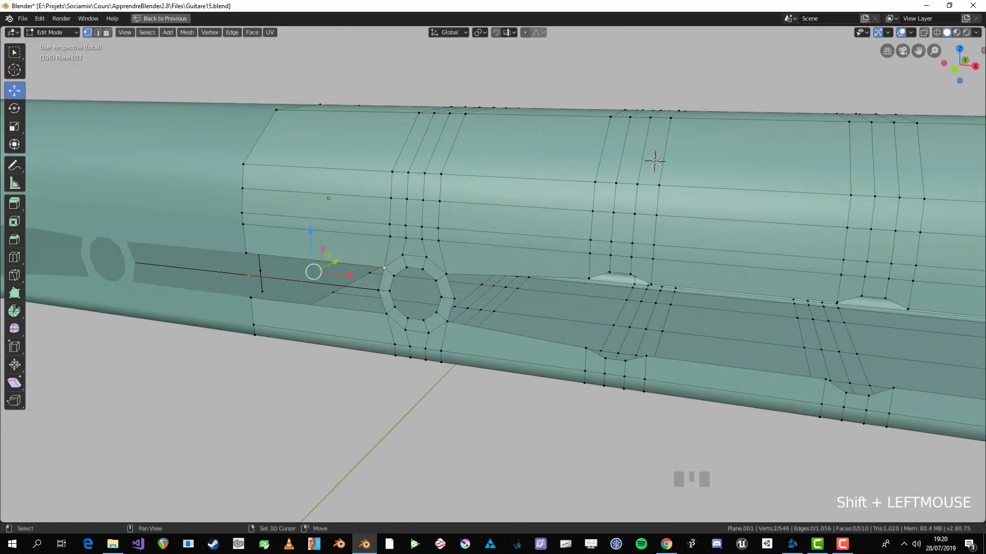
pyautogui.keyDown('shift'); pyautogui.click(246, 253); pyautogui.keyUp('shift')
pyautogui.press('f')
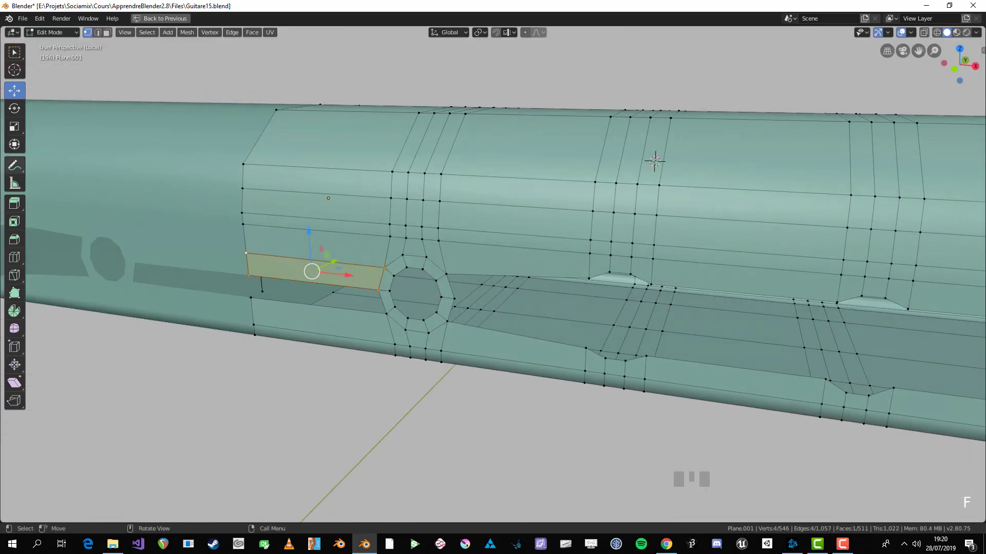
# - Fill the face below the new edge to close the slot between the centre line and the first recess
pyautogui.click(248, 276)
pyautogui.keyDown('shift'); pyautogui.click(250, 298); pyautogui.keyUp('shift')
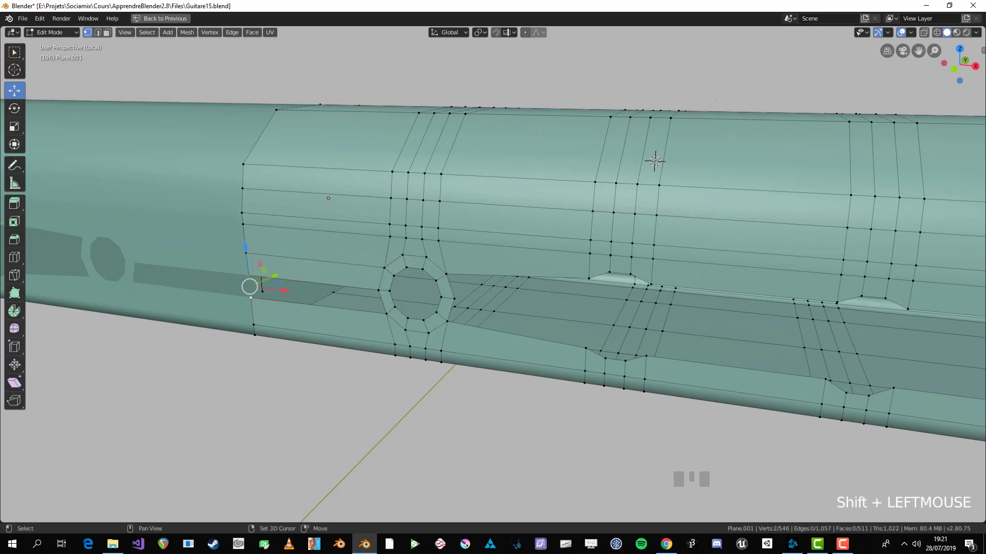
pyautogui.press('f')
pyautogui.scroll(-4, 493, 277)
pyautogui.press('a')
pyautogui.moveTo(493, 277); pyautogui.dragTo(514, 256, button='middle')
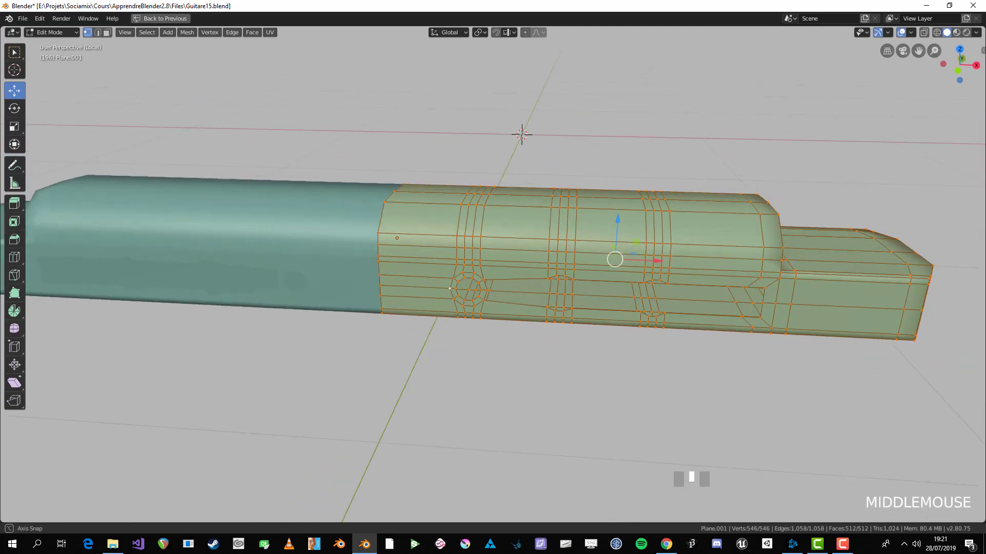
pyautogui.hotkey('alt', 'a')
# - Turn on see-through display and delete all vertices of the second and third recess sections
pyautogui.press('KP_1')
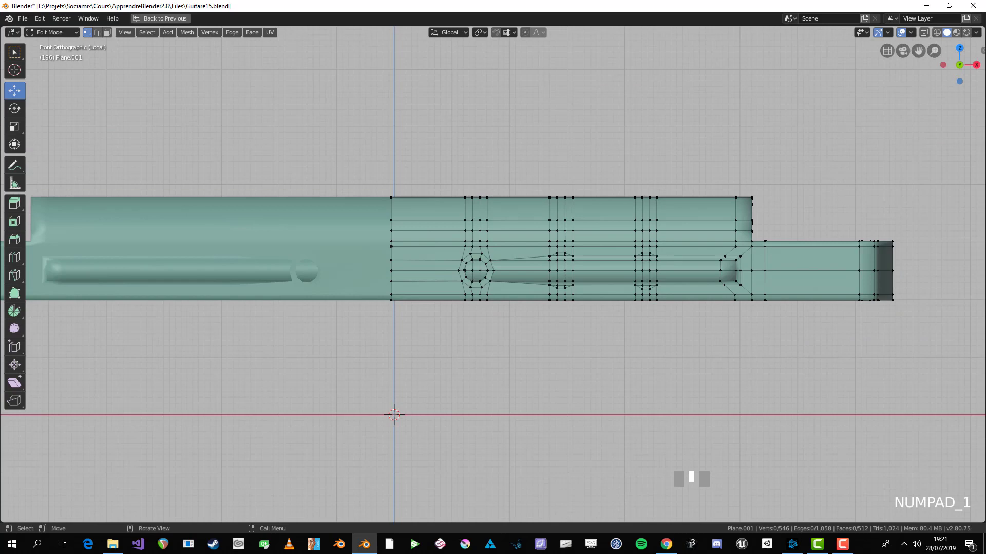
pyautogui.scroll(1, 493, 277)
pyautogui.hotkey('alt', 'z')
pyautogui.moveTo(706, 340); pyautogui.dragTo(554, 175)
pyautogui.press('x')
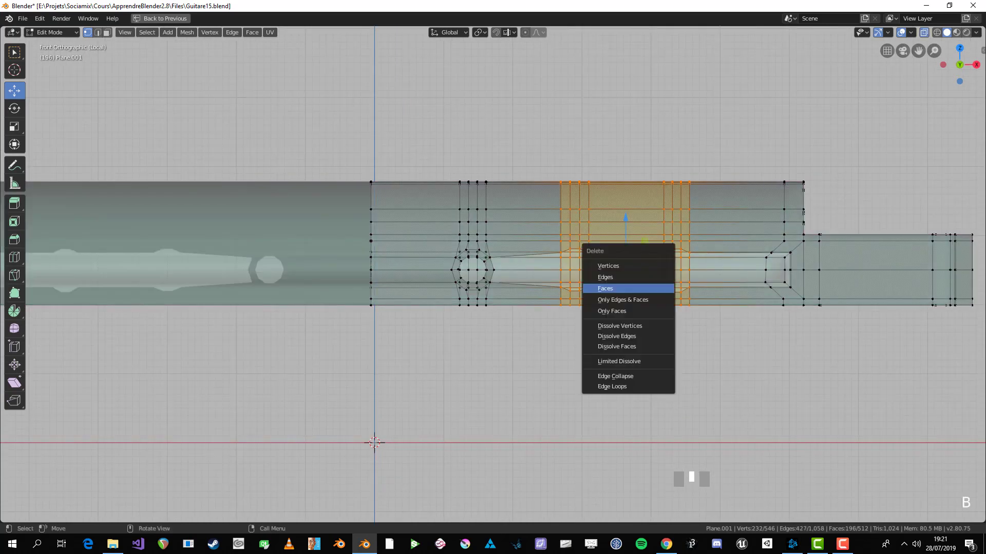
pyautogui.click(604, 288)
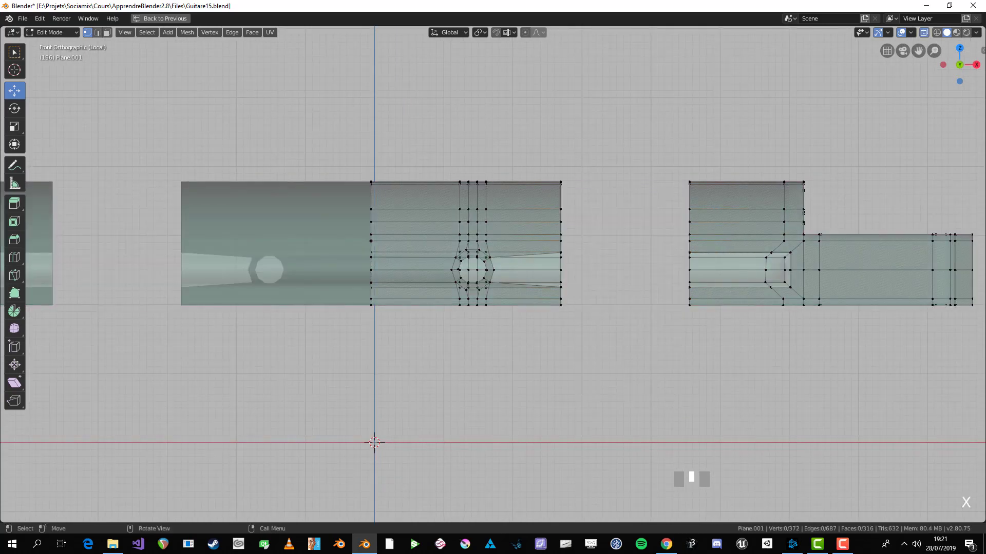
pyautogui.hotkey('ctrl', 'z')
pyautogui.press('x')
pyautogui.press('c')
pyautogui.hotkey('ctrl', 'z')
pyautogui.press('x')
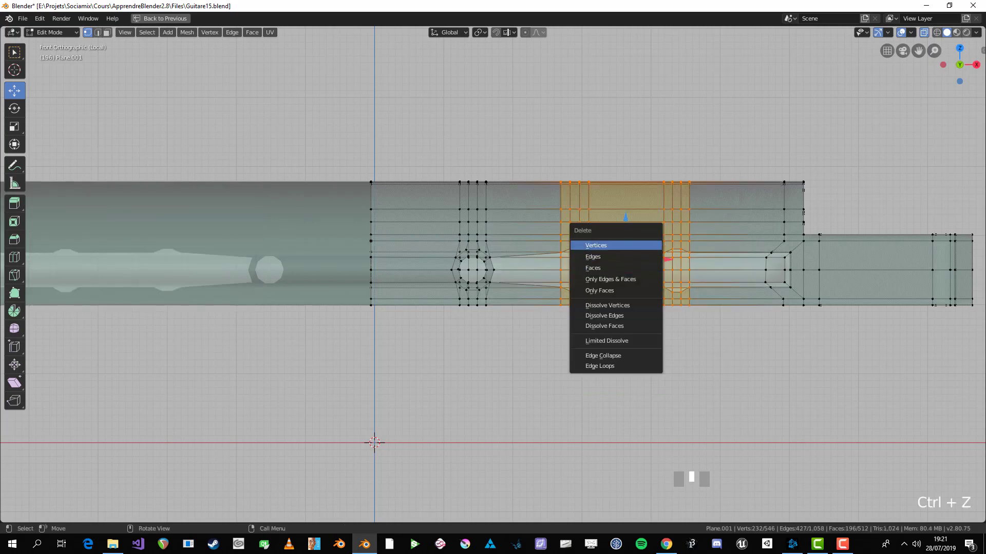
pyautogui.click(631, 246)
# - Duplicate the finished recess section and move the copy 0.144 m along X
pyautogui.scroll(1, 493, 275)
pyautogui.press('b')
pyautogui.moveTo(521, 339); pyautogui.dragTo(409, 144)
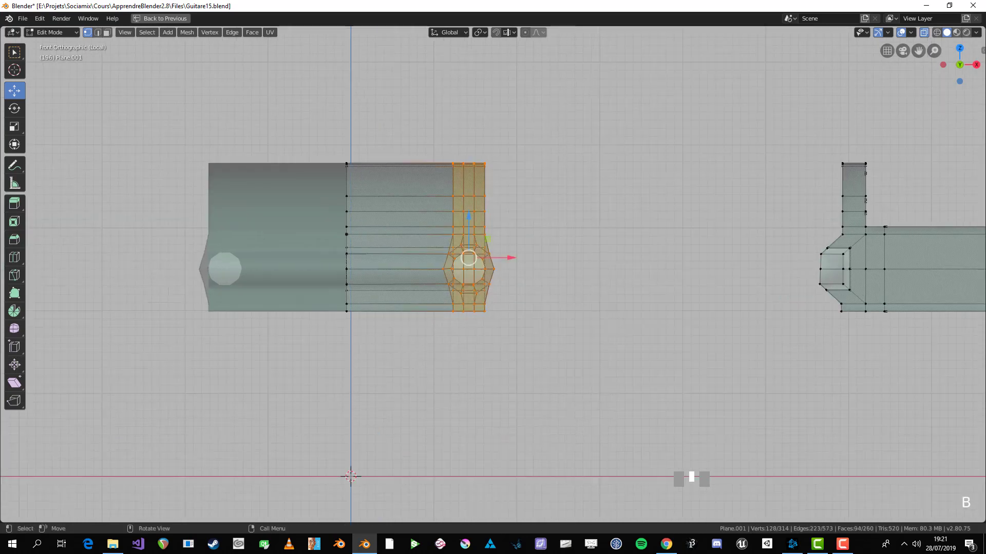
pyautogui.hotkey('shift', 'd')
pyautogui.click(506, 259)
pyautogui.moveTo(511, 258); pyautogui.dragTo(630, 257)
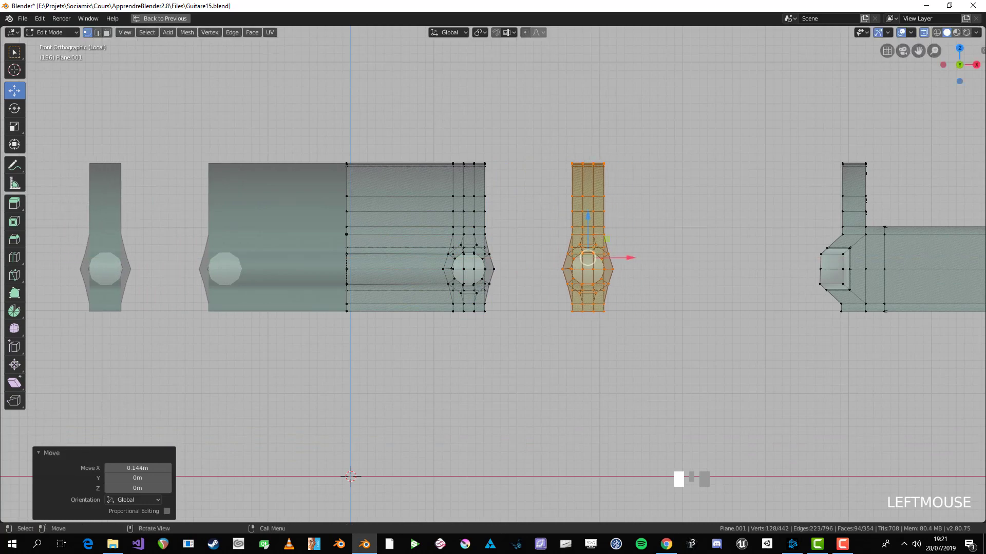
# - Select the original recess section and move it along X slightly closer to the tailpiece's centre line
pyautogui.hotkey('alt', 'a')
pyautogui.keyDown('alt'); pyautogui.click(469, 226); pyautogui.keyUp('alt')
pyautogui.scroll(-1, 469, 257)
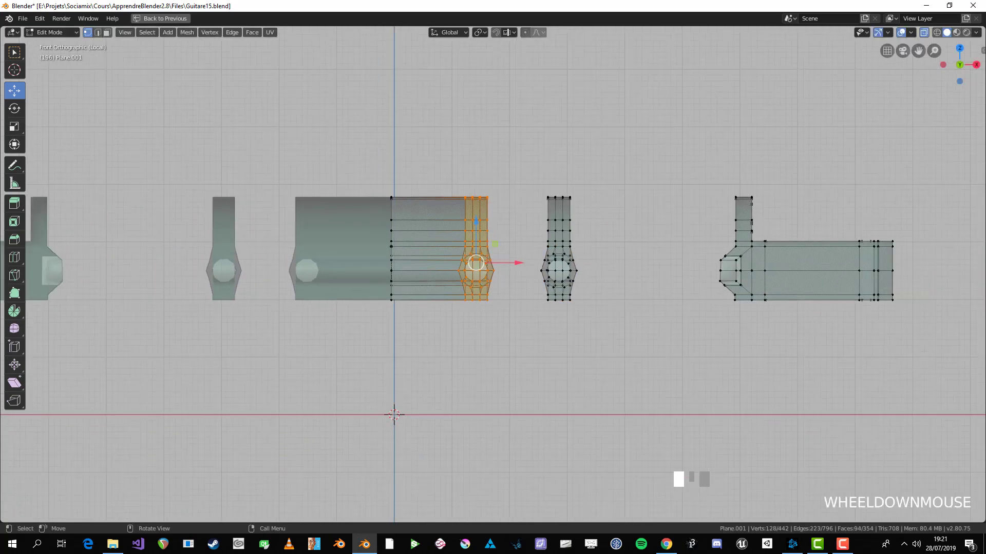
pyautogui.moveTo(508, 264)
pyautogui.mouseDown()
pyautogui.moveTo(486, 263)
pyautogui.moveTo(496, 263)
pyautogui.mouseUp()
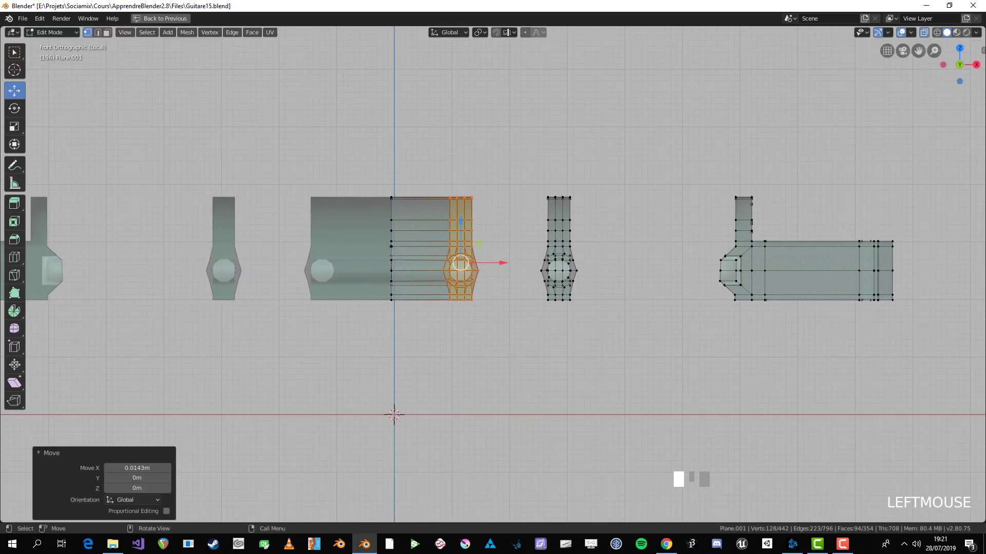
# - Duplicate the separate recess section, move the copy along X toward the end piece, and turn off see-through display
pyautogui.hotkey('alt', 'a')
pyautogui.press('l')
pyautogui.hotkey('shift', 'd')
pyautogui.click(559, 247)
pyautogui.moveTo(598, 263); pyautogui.dragTo(693, 263)
pyautogui.hotkey('alt', 'a')
pyautogui.hotkey('alt', 'z')
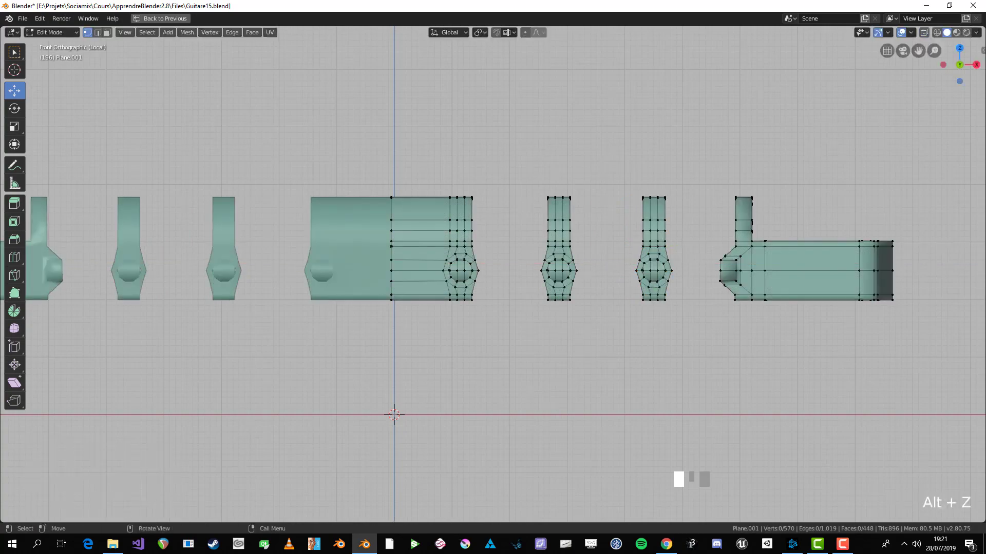
# - Bridge the open edge loop of the central recess section to the facing edge loop of the second recess section
pyautogui.moveTo(493, 278); pyautogui.dragTo(534, 338, button='middle')
pyautogui.scroll(2, 493, 277)
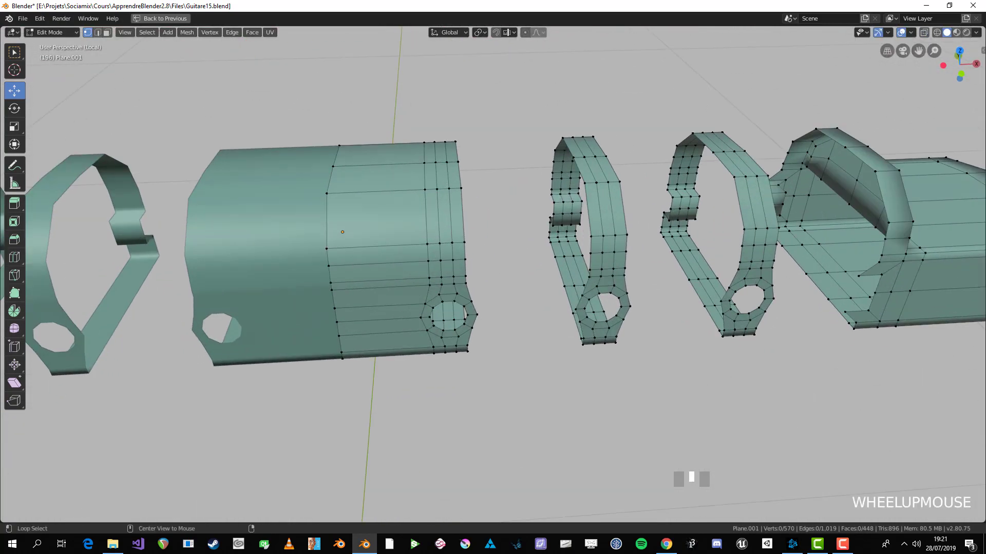
pyautogui.keyDown('alt'); pyautogui.click(462, 226); pyautogui.keyUp('alt')
pyautogui.press('2')
pyautogui.keyDown('alt'); pyautogui.keyDown('shift'); pyautogui.click(560, 216); pyautogui.keyUp('shift'); pyautogui.keyUp('alt')
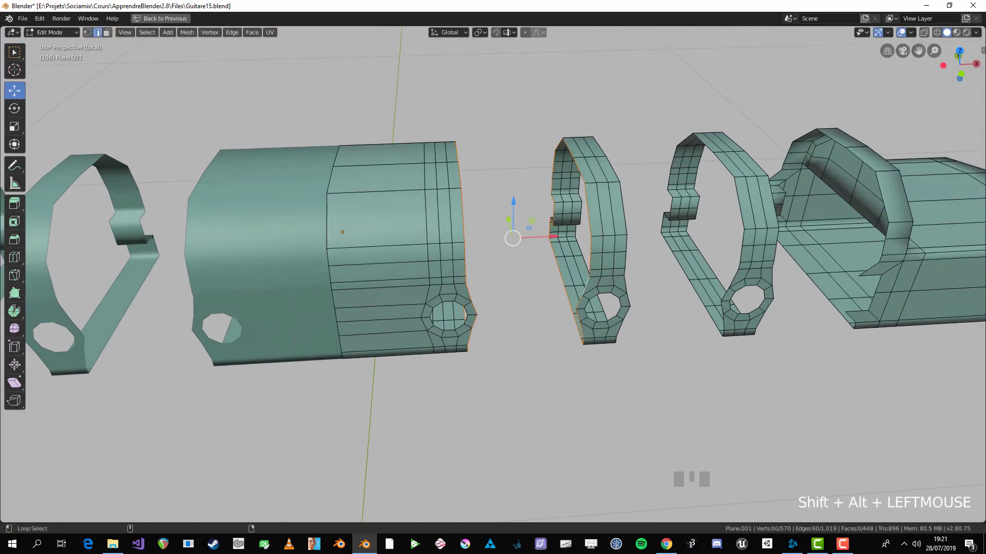
pyautogui.moveTo(560, 215); pyautogui.dragTo(529, 262, button='middle')
pyautogui.rightClick(529, 261)
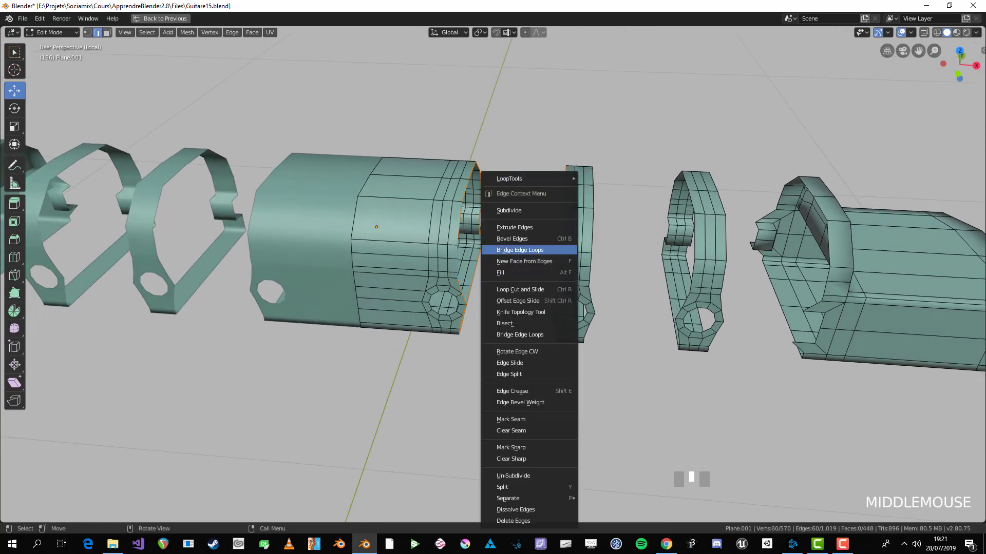
pyautogui.click(519, 250)
pyautogui.hotkey('alt', 'a')
# - Bridge the second recess section's outer edge loop to the facing loop of the third section, and check the shape in Object Mode
pyautogui.keyDown('alt'); pyautogui.click(590, 241); pyautogui.keyUp('alt')
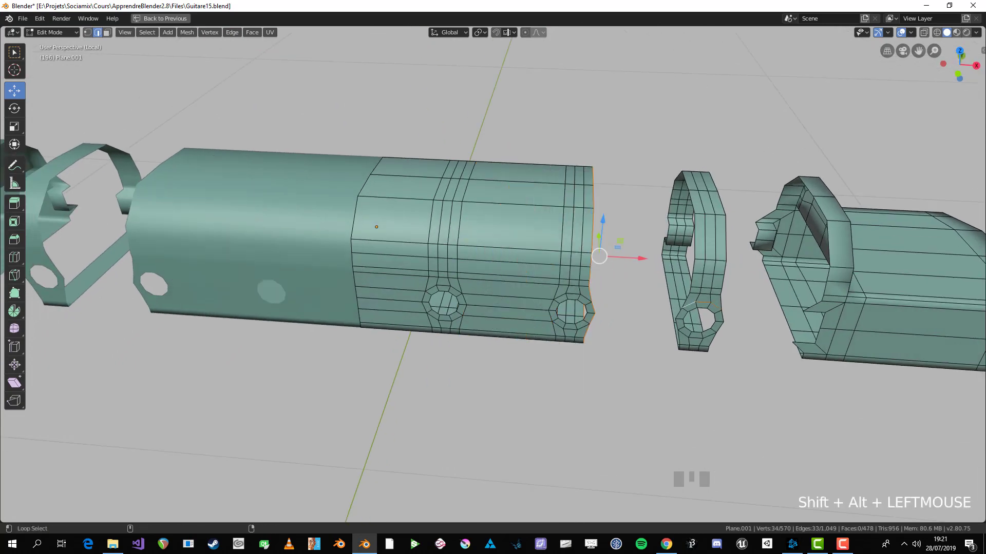
pyautogui.keyDown('alt'); pyautogui.keyDown('shift'); pyautogui.click(668, 257); pyautogui.keyUp('shift'); pyautogui.keyUp('alt')
pyautogui.rightClick(614, 250)
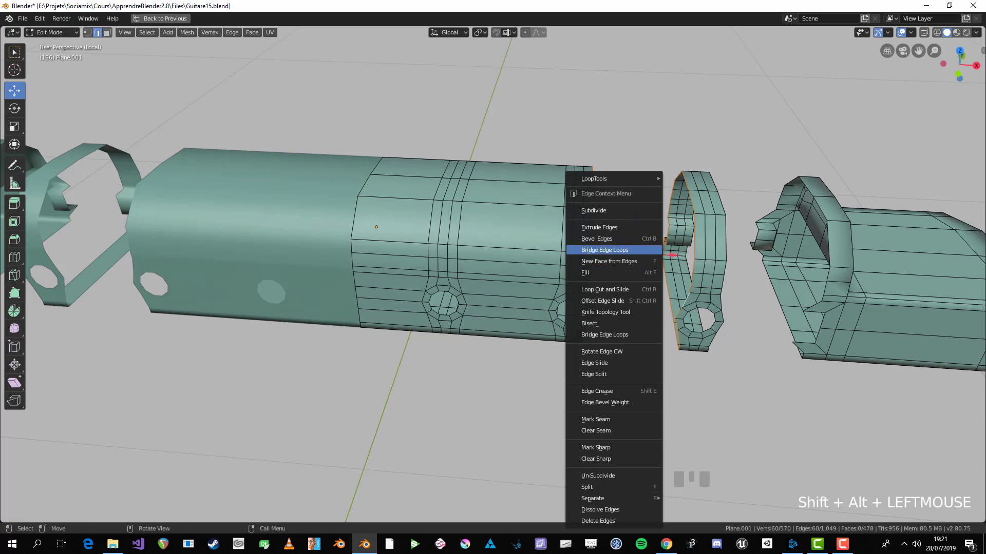
pyautogui.click(606, 250)
pyautogui.scroll(-3, 606, 250)
pyautogui.moveTo(605, 250); pyautogui.dragTo(385, 221, button='middle')
pyautogui.press('Tab')
pyautogui.press('Tab')
# - Try to bridge the third recess section's outer edge loop to the end piece's open loop, and undo the bridge
pyautogui.scroll(3, 385, 220)
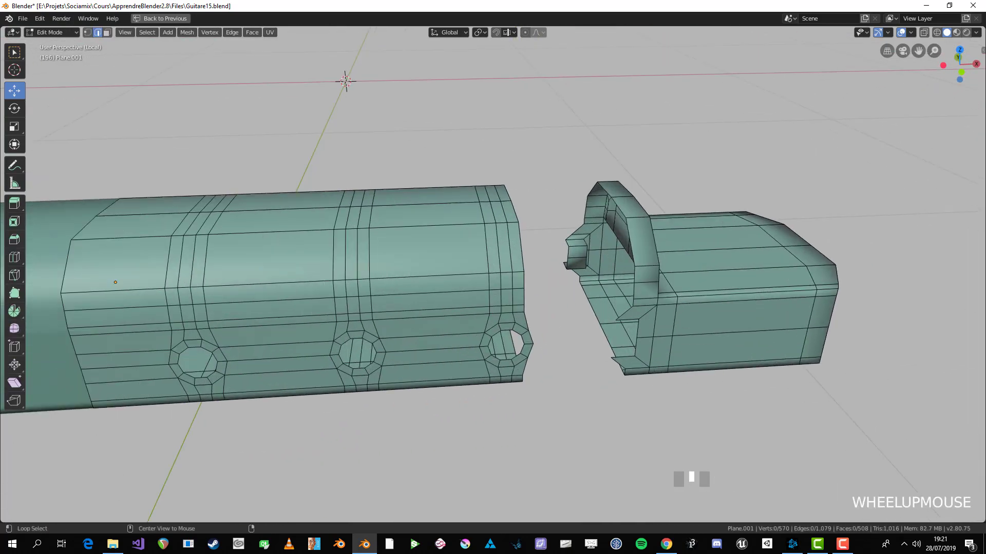
pyautogui.keyDown('alt'); pyautogui.click(520, 247); pyautogui.keyUp('alt')
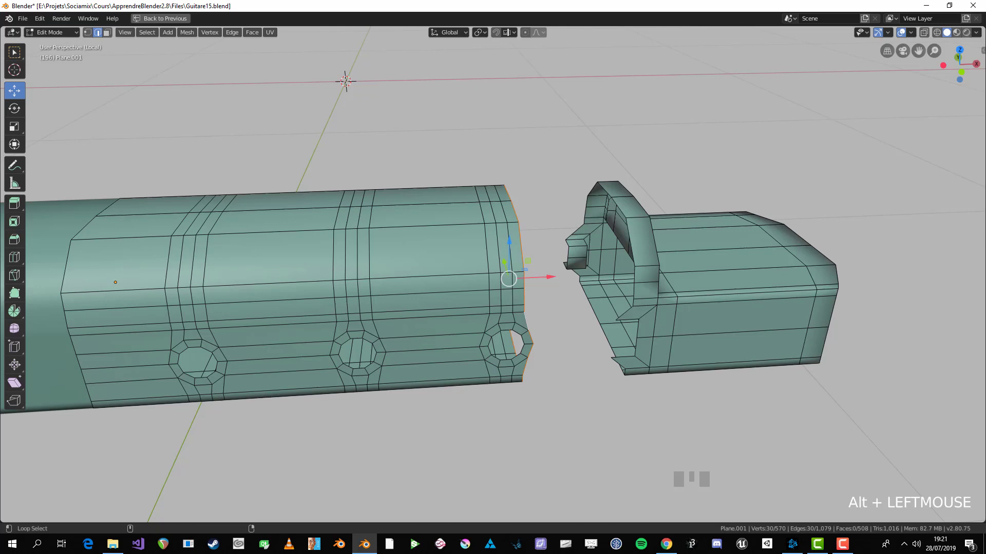
pyautogui.keyDown('alt'); pyautogui.keyDown('shift'); pyautogui.click(580, 277); pyautogui.keyUp('shift'); pyautogui.keyUp('alt')
pyautogui.rightClick(590, 308)
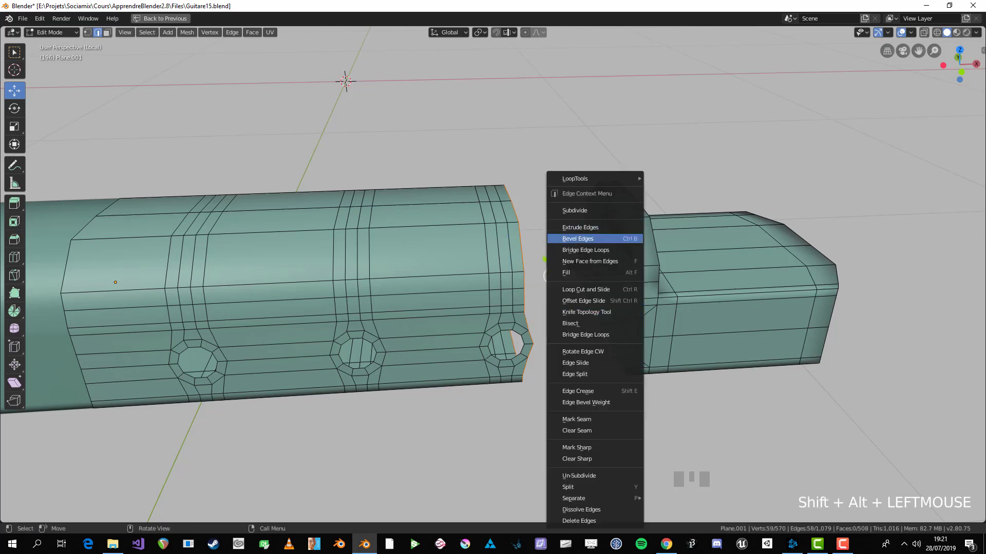
pyautogui.click(591, 250)
pyautogui.hotkey('ctrl', 'z')
# - Fill a face between the third recess section's edge just above the hole and the matching front edge of the end piece
pyautogui.moveTo(590, 252); pyautogui.dragTo(557, 224, button='middle')
pyautogui.moveTo(596, 285); pyautogui.dragTo(575, 288, button='middle')
pyautogui.scroll(2, 575, 287)
pyautogui.click(512, 329)
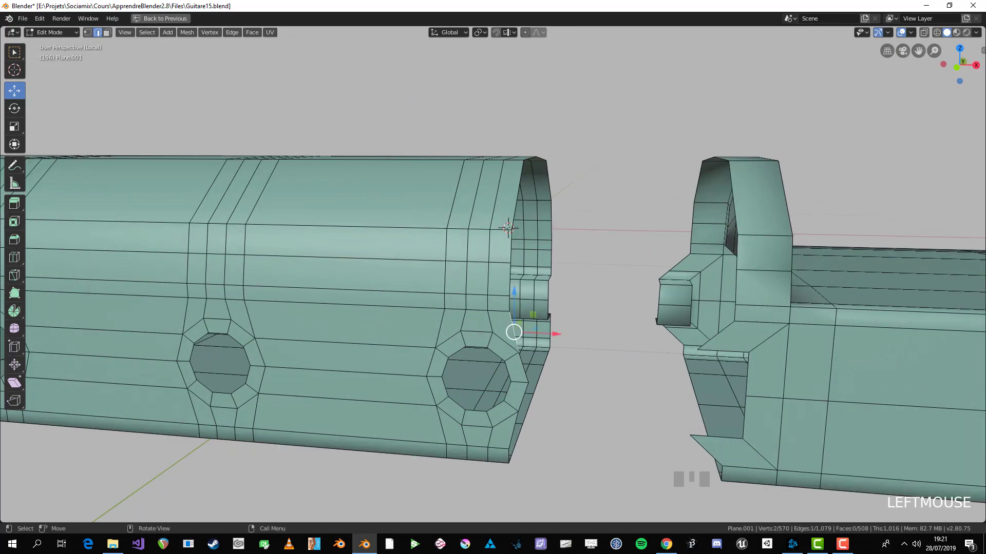
pyautogui.scroll(-1, 512, 329)
pyautogui.keyDown('shift'); pyautogui.moveTo(506, 311); pyautogui.dragTo(462, 321, button='middle'); pyautogui.keyUp('shift')
pyautogui.scroll(2, 493, 310)
pyautogui.click(457, 314)
pyautogui.keyDown('shift'); pyautogui.click(590, 328); pyautogui.keyUp('shift')
pyautogui.press('f')
pyautogui.moveTo(590, 328); pyautogui.dragTo(606, 308, button='middle')
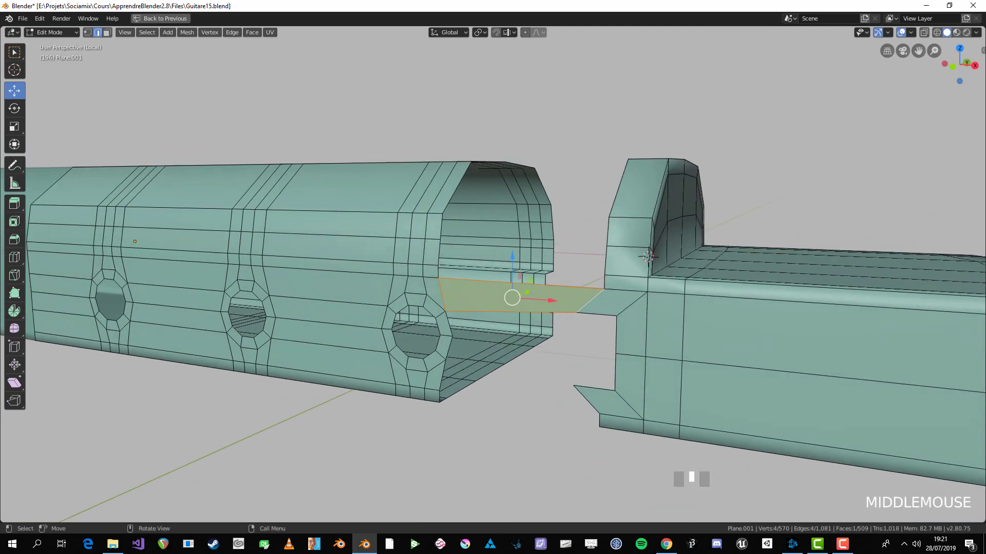
# - Fill a second face from the third recess section's edge just below the hole to the end piece's lower corner
pyautogui.hotkey('alt', 'a')
pyautogui.click(440, 373)
pyautogui.press('f')
pyautogui.press('a')
pyautogui.moveTo(506, 390); pyautogui.dragTo(477, 354, button='middle')
pyautogui.hotkey('alt', 'a')
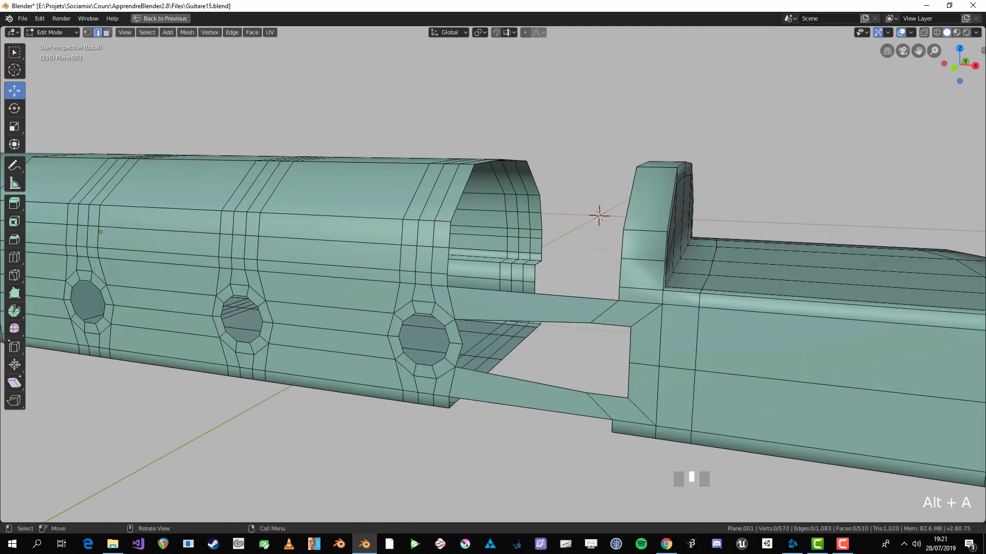
# - Add a vertex in the gap between the two strips and fill the face joining it to the recess rim under the upper strip
pyautogui.click(629, 344)
pyautogui.press('1')
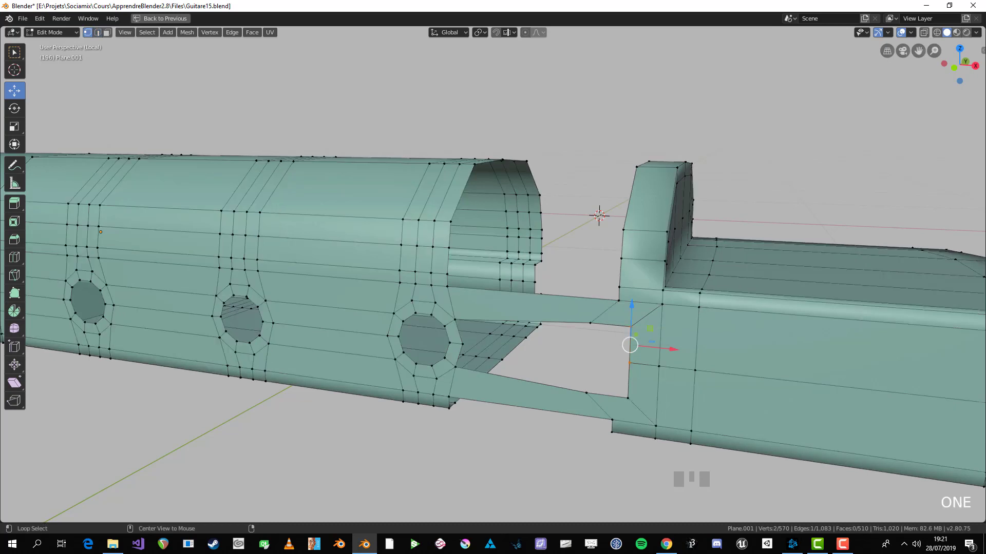
pyautogui.click(462, 345)
pyautogui.click(459, 331)
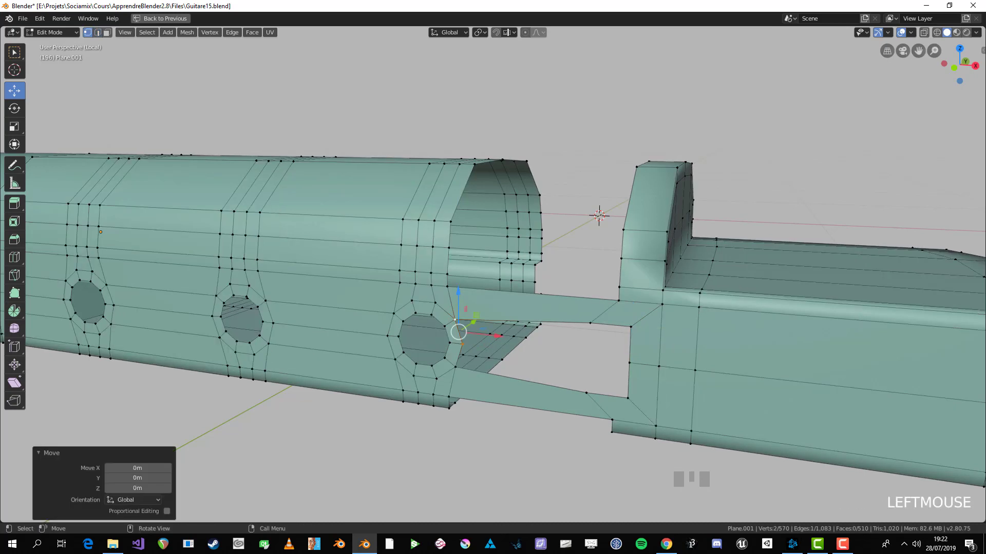
pyautogui.hotkey('alt', 'a')
pyautogui.click(590, 323)
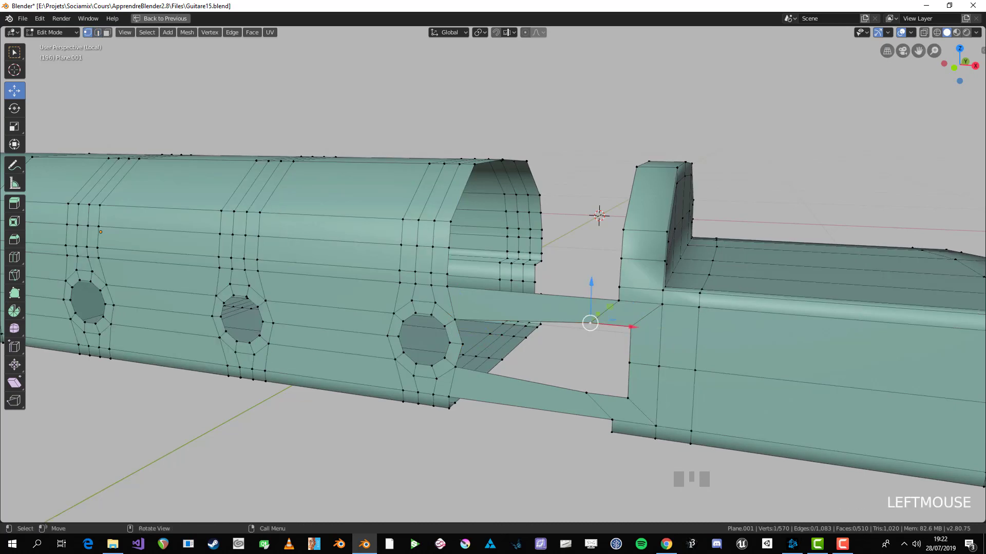
pyautogui.keyDown('ctrl'); pyautogui.rightClick(598, 350); pyautogui.keyUp('ctrl')
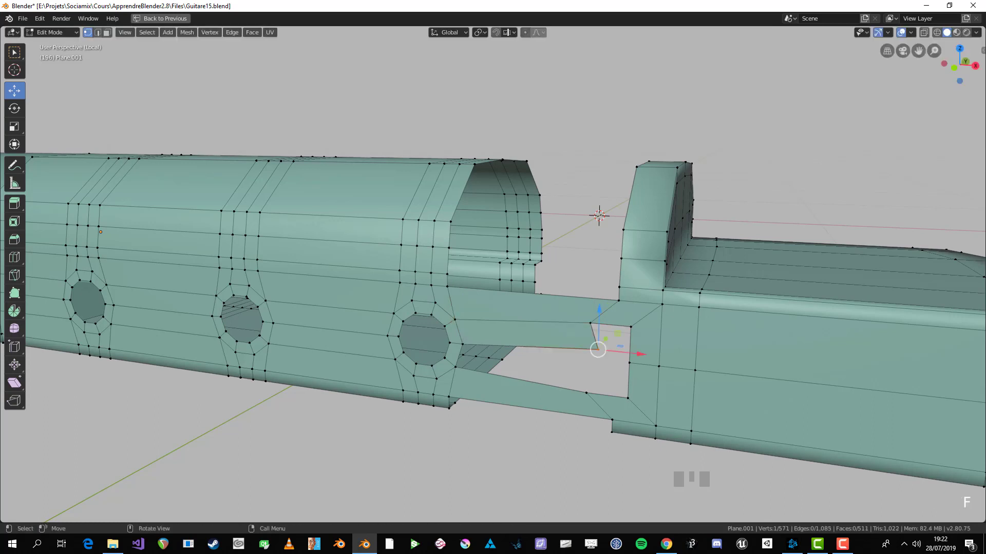
# - Fill the face above the lower strip and close the remaining small opening beside the end piece with two faces
pyautogui.click(455, 366)
pyautogui.keyDown('shift'); pyautogui.click(455, 367); pyautogui.keyUp('shift')
pyautogui.hotkey('ctrl', 'z')
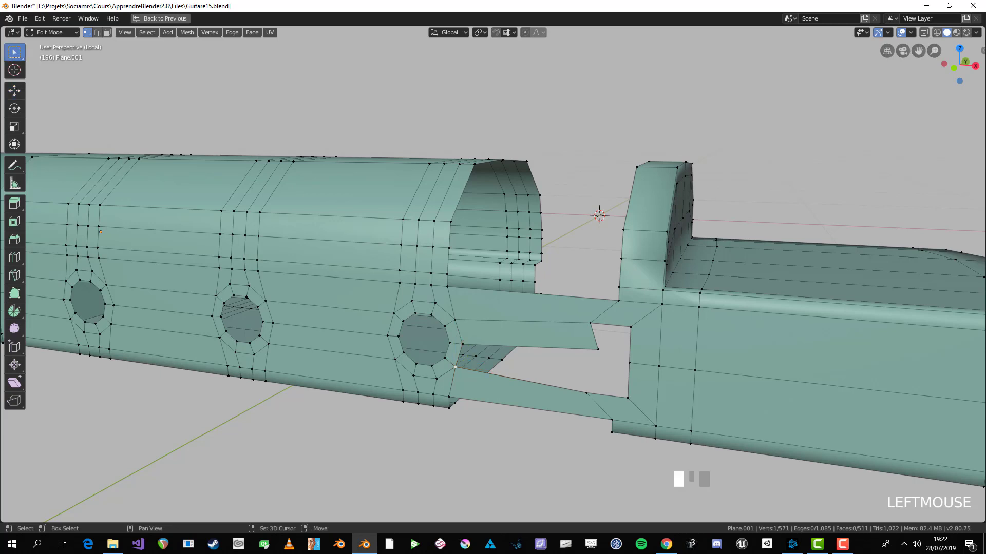
pyautogui.press('f')
pyautogui.click(591, 323)
pyautogui.keyDown('shift'); pyautogui.click(630, 327); pyautogui.keyUp('shift')
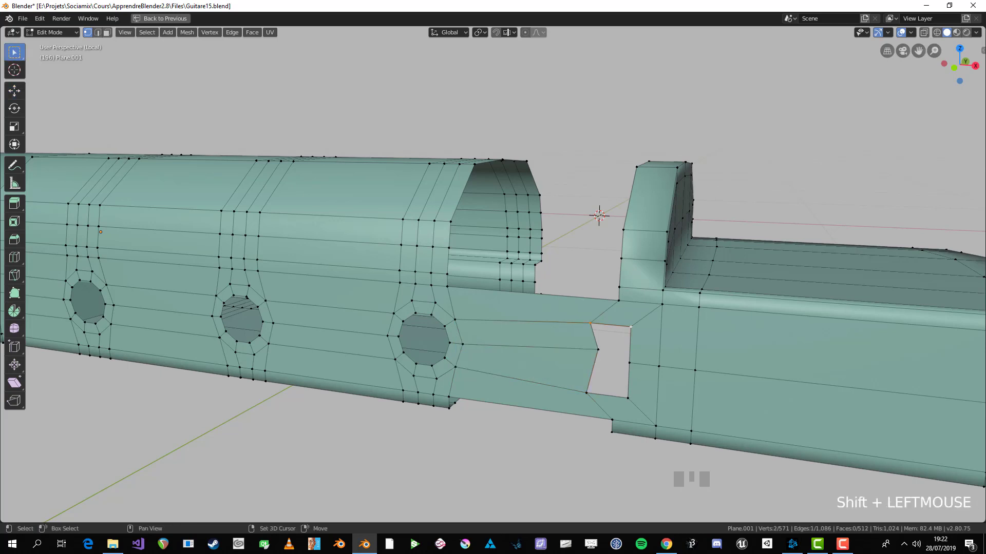
pyautogui.press('f')
pyautogui.press('f')
# - In front view, select the two upper vertices of the new junction and scale them to 0 along Y
pyautogui.click(597, 349)
pyautogui.press('g')
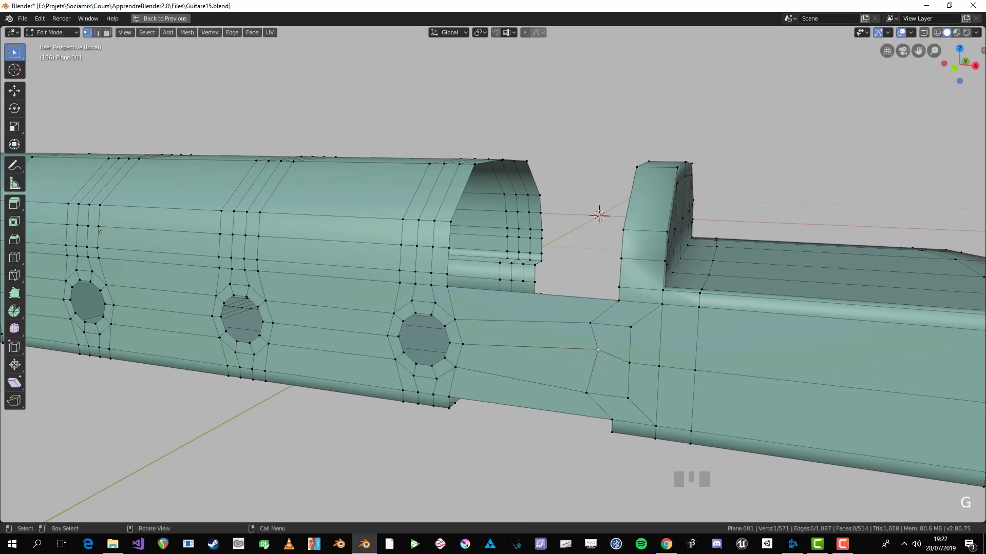
pyautogui.press('KP_1')
pyautogui.scroll(1, 493, 277)
pyautogui.hotkey('alt', 'a')
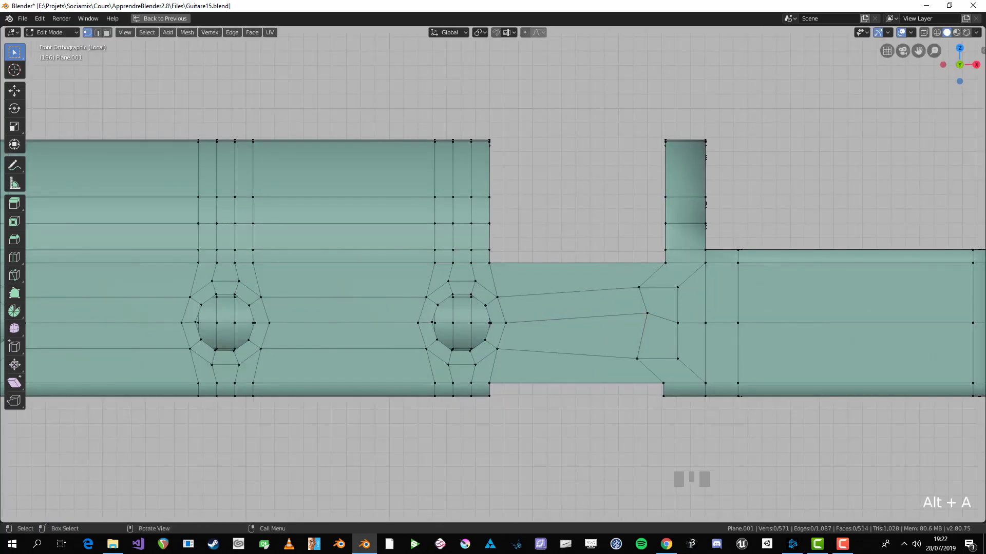
pyautogui.press('b')
pyautogui.moveTo(691, 276); pyautogui.dragTo(629, 299)
pyautogui.press('s')
pyautogui.press('y')
pyautogui.press('0')
pyautogui.click(649, 296)
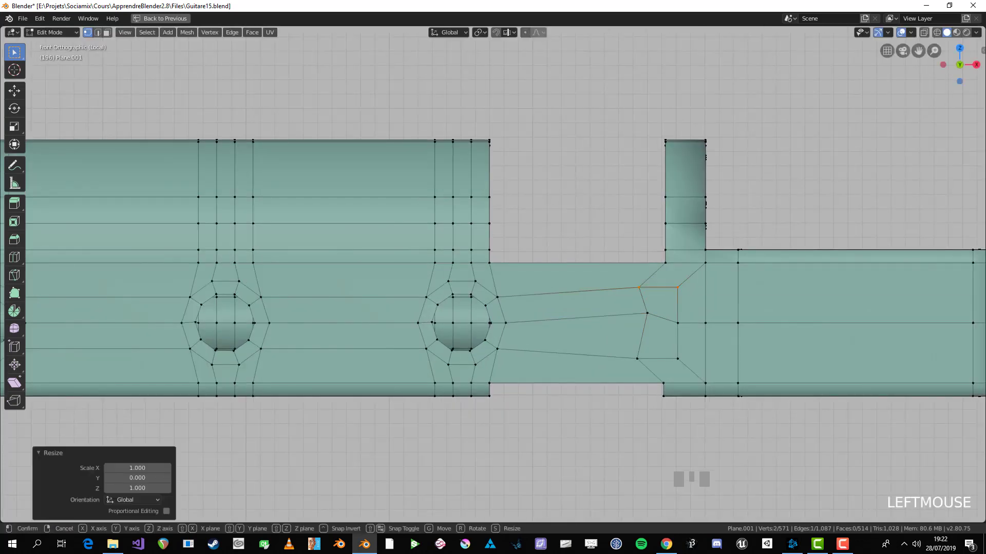
# - Move the junction's two upper vertices down along Z by about 0.0047 m
pyautogui.press('s')
pyautogui.rightClick(649, 295)
pyautogui.press('g')
pyautogui.press('z')
pyautogui.click(650, 302)
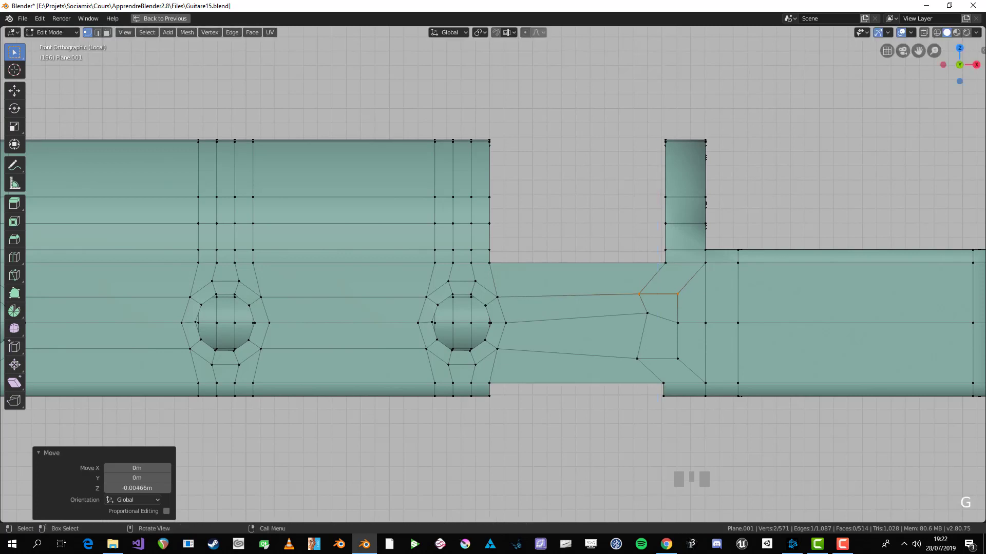
# - Move the junction's two lower vertices up along Z by about 0.0068 m
pyautogui.hotkey('alt', 'a')
pyautogui.moveTo(690, 341); pyautogui.dragTo(628, 369)
pyautogui.press('g')
pyautogui.press('z')
pyautogui.click(641, 357)
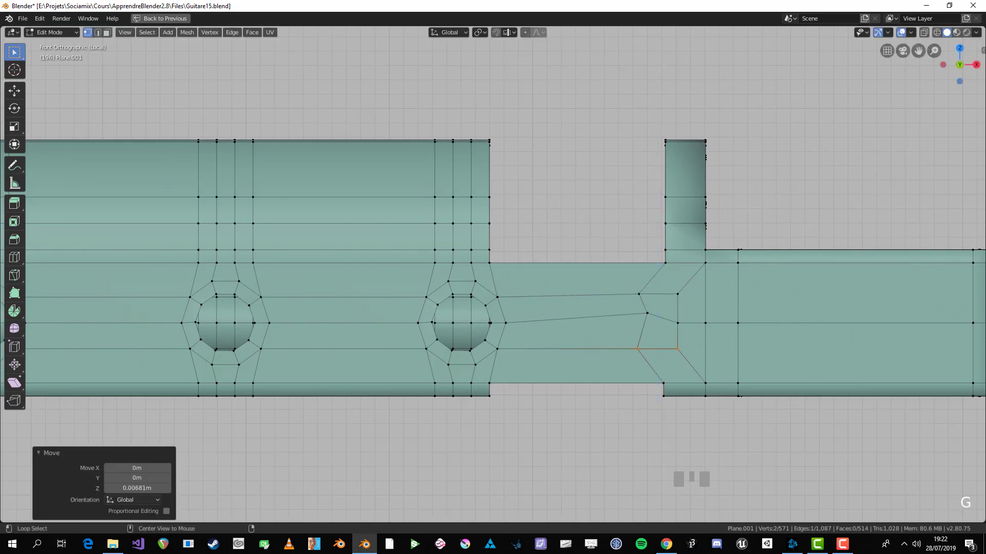
# - Select the horizontal edge loop through the middle of the junction and end piece, and flatten it with scale 0 along Z
pyautogui.keyDown('alt'); pyautogui.click(637, 314); pyautogui.keyUp('alt')
pyautogui.keyDown('alt'); pyautogui.scroll(-1, 637, 314); pyautogui.keyUp('alt')
pyautogui.scroll(-1, 636, 314)
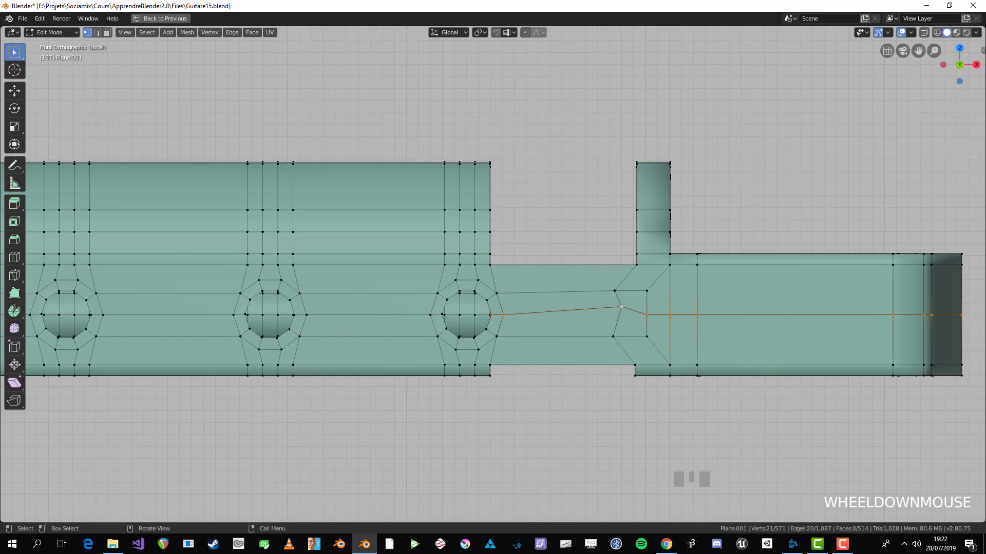
pyautogui.press('s')
pyautogui.press('z')
pyautogui.press('0')
pyautogui.press('Return')
pyautogui.hotkey('alt', 'a')
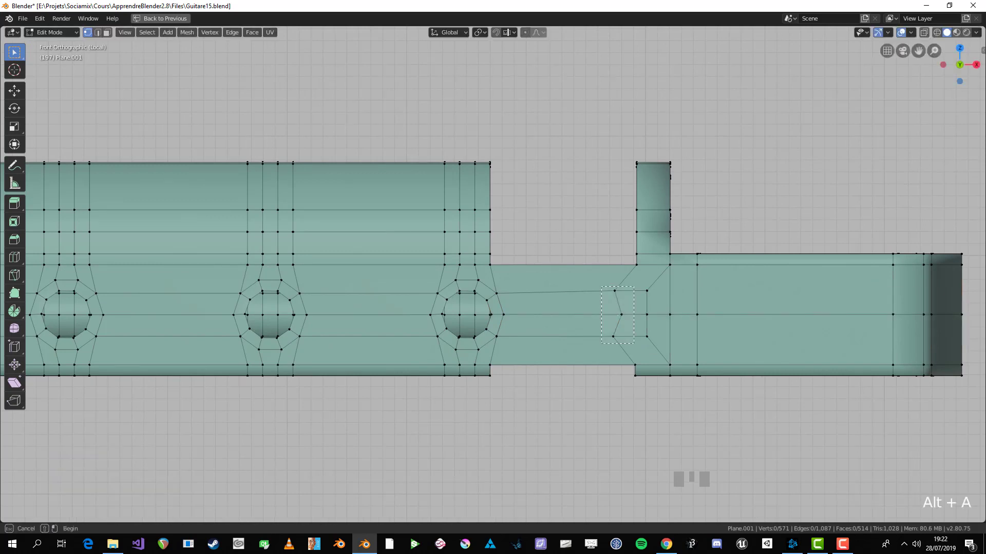
# - Align the junction's three inner vertices vertically by scaling them to 0 along X
pyautogui.moveTo(634, 344); pyautogui.dragTo(635, 344)
pyautogui.press('s')
pyautogui.press('x')
pyautogui.press('0')
pyautogui.press('Return')
# - Select only the upper and middle vertices of the square junction next to the end piece
pyautogui.hotkey('alt', 'a')
pyautogui.press('b')
pyautogui.moveTo(607, 281); pyautogui.dragTo(678, 324)
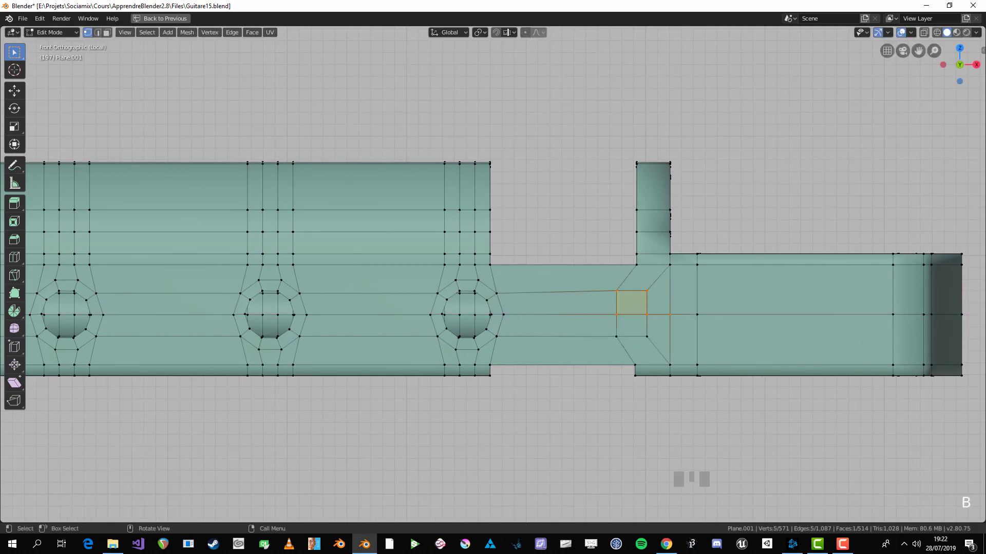
# - Lower the two upper vertices of the small rectangle beyond the last hole by about 0.0017 m along Z
pyautogui.hotkey('alt', 'a')
pyautogui.press('b')
pyautogui.moveTo(608, 282); pyautogui.dragTo(655, 300)
pyautogui.press('g')
pyautogui.press('z')
pyautogui.press('Return')
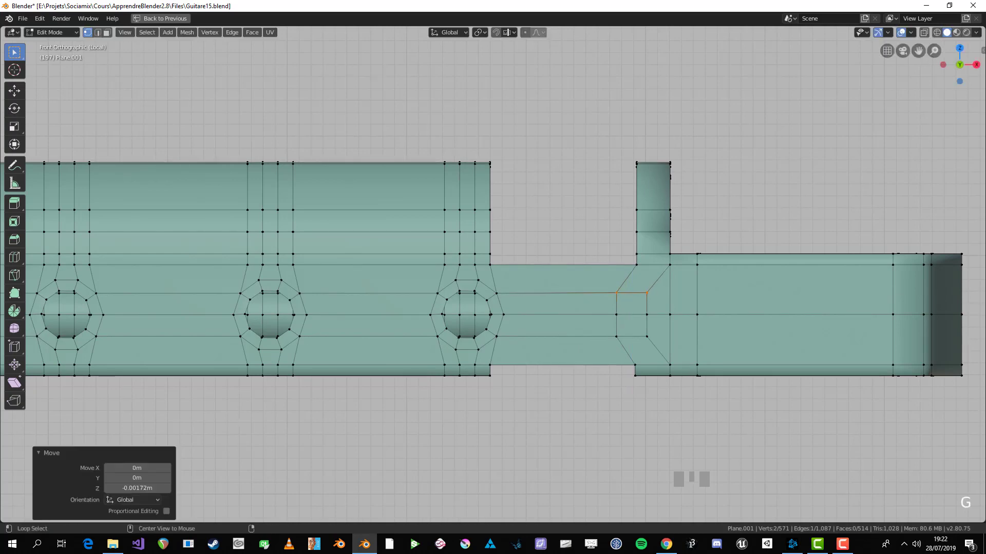
# - Fill the open gap between the long body and the end block with faces, edge by edge around the whole profile
pyautogui.hotkey('alt', 'a')
pyautogui.moveTo(401, 231); pyautogui.dragTo(426, 218, button='middle')
pyautogui.press('z')
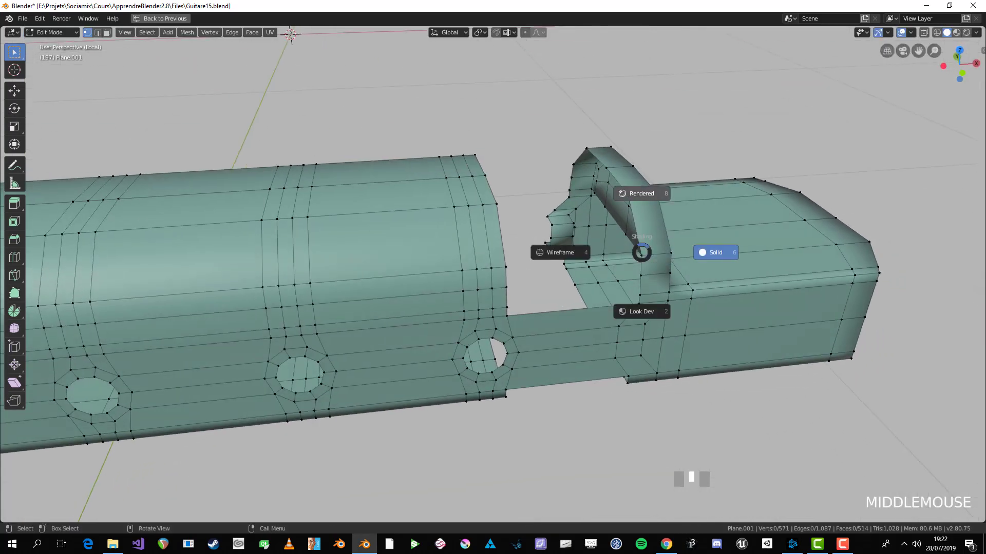
pyautogui.press('2')
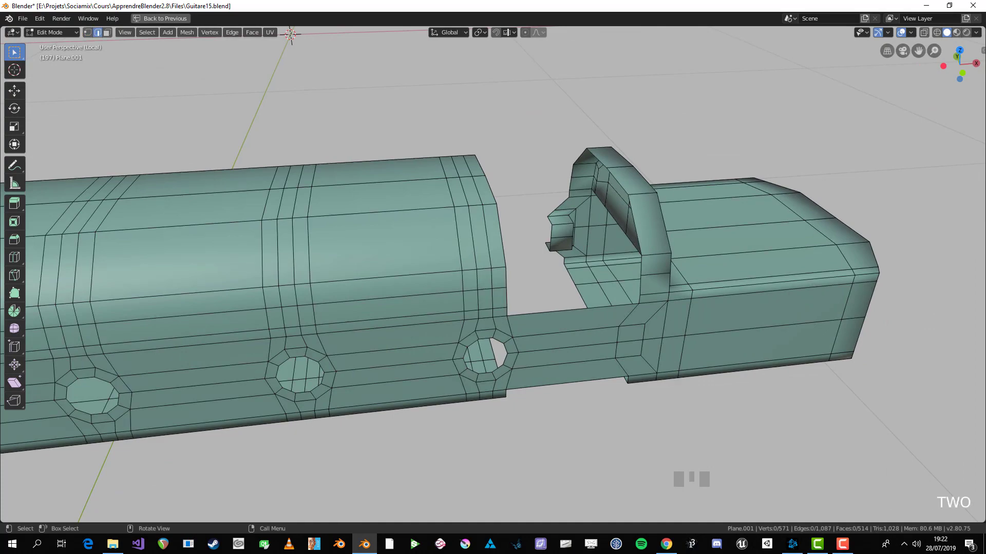
pyautogui.moveTo(560, 308); pyautogui.dragTo(393, 298, button='middle')
pyautogui.click(565, 311)
pyautogui.press('f')
pyautogui.press('f')
pyautogui.press('f')
pyautogui.press('f')
pyautogui.press('f')
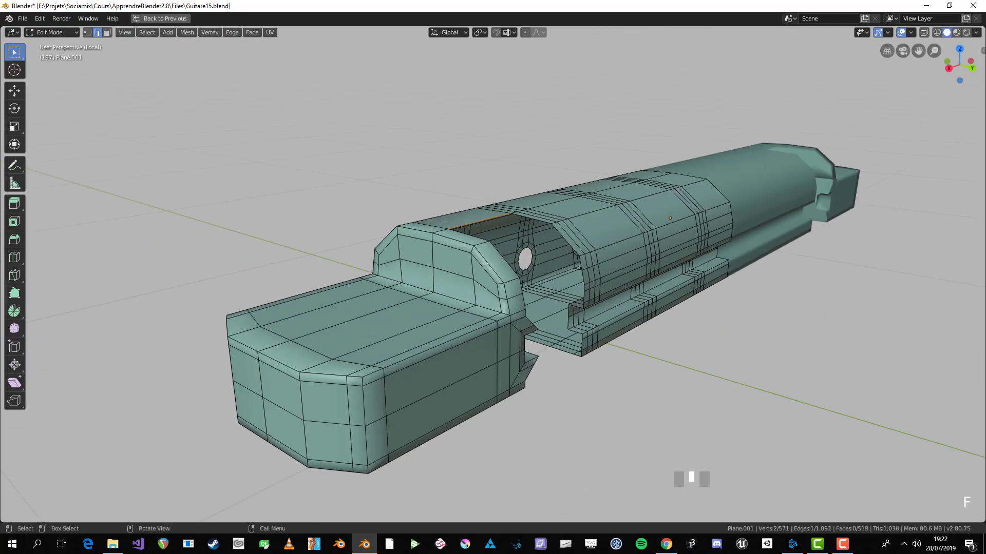
pyautogui.press('f')
pyautogui.press('f')
pyautogui.press('f')
pyautogui.press('f')
pyautogui.moveTo(462, 298); pyautogui.dragTo(416, 267, button='middle')
pyautogui.press('f')
pyautogui.press('f')
pyautogui.press('f')
pyautogui.press('f')
pyautogui.press('f')
pyautogui.press('f')
pyautogui.press('f')
pyautogui.moveTo(442, 303); pyautogui.dragTo(605, 241, button='middle')
pyautogui.press('f')
pyautogui.press('f')
pyautogui.press('f')
pyautogui.press('f')
pyautogui.press('f')
pyautogui.moveTo(493, 257); pyautogui.dragTo(562, 320, button='middle')
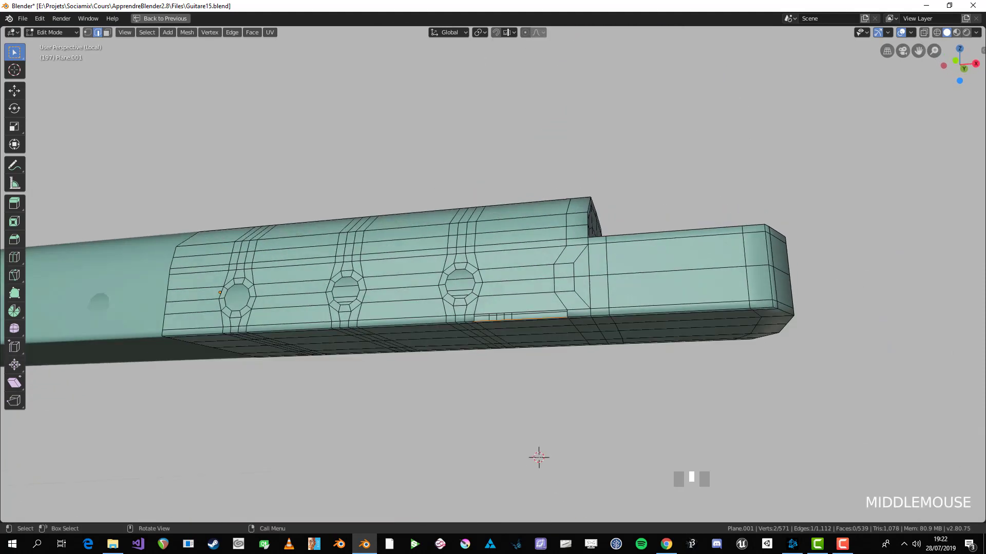
pyautogui.scroll(3, 493, 275)
pyautogui.press('f')
pyautogui.scroll(-3, 493, 275)
pyautogui.press('Tab')
pyautogui.moveTo(493, 277); pyautogui.dragTo(508, 257, button='middle')
pyautogui.press('Tab')
# - Add an edge loop that runs above and below the three side holes and wraps around the small end rectangle
pyautogui.scroll(3, 493, 277)
pyautogui.press('1')
pyautogui.scroll(3, 492, 277)
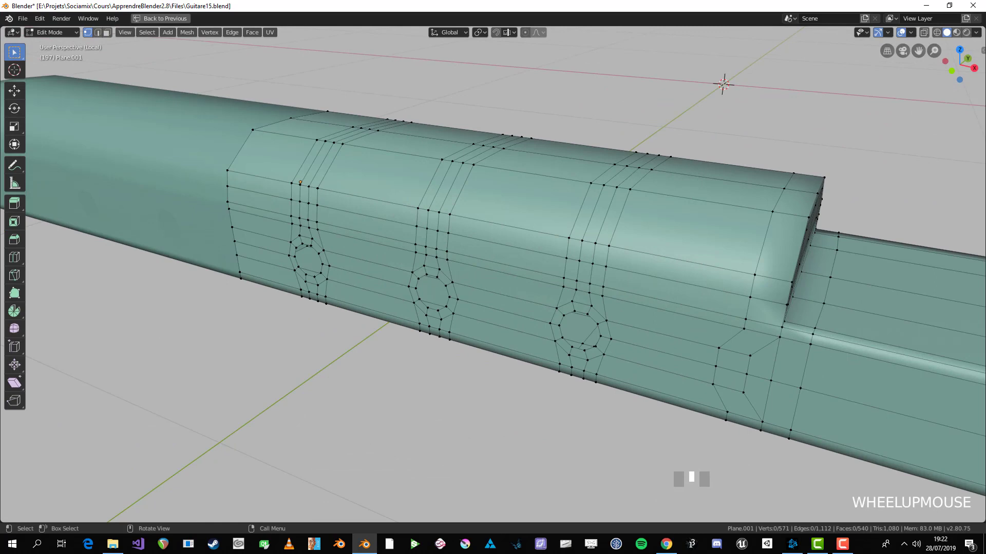
pyautogui.moveTo(493, 277); pyautogui.dragTo(534, 257, button='middle')
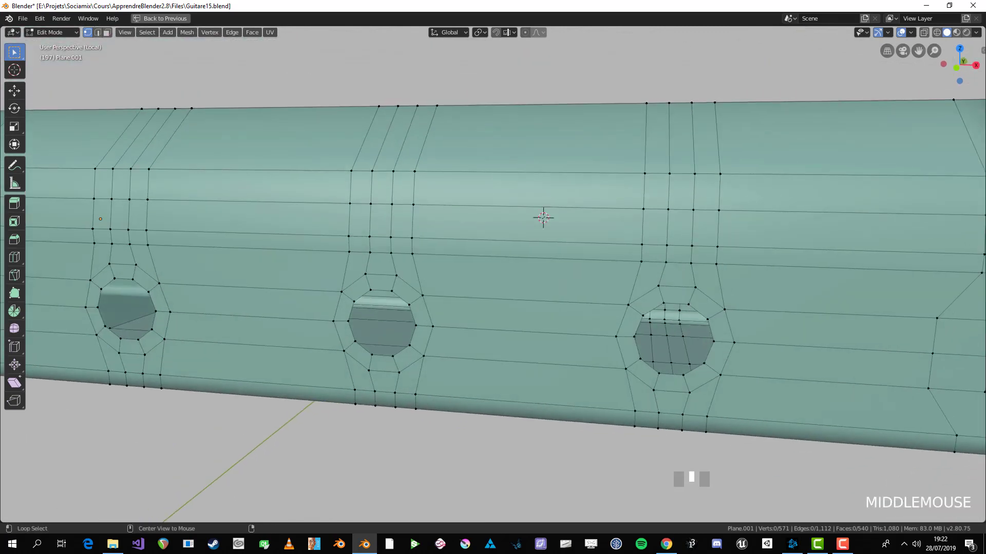
pyautogui.keyDown('alt'); pyautogui.click(649, 366); pyautogui.keyUp('alt')
pyautogui.scroll(-2, 649, 366)
pyautogui.moveTo(649, 366); pyautogui.dragTo(585, 361, button='middle')
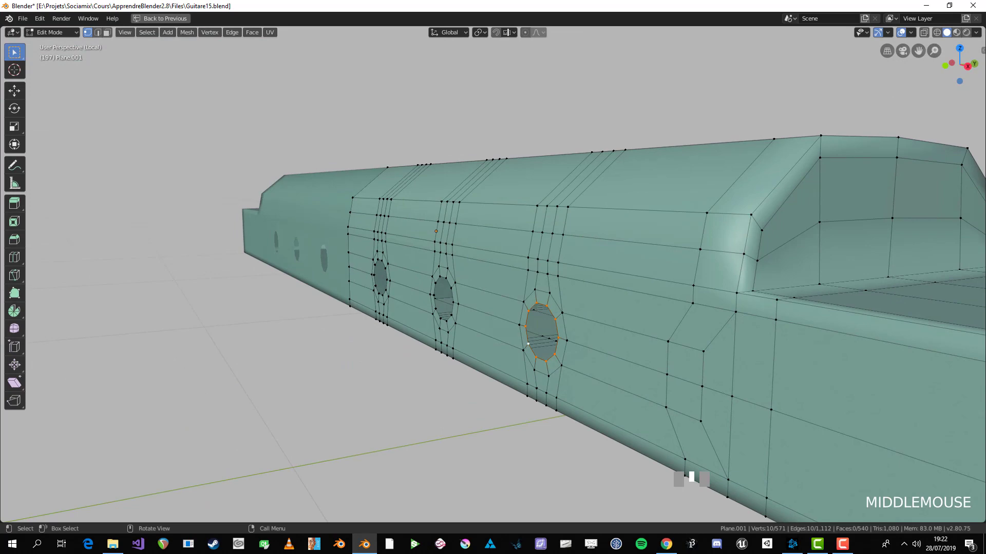
pyautogui.scroll(-2, 966, 279)
pyautogui.moveTo(945, 279); pyautogui.dragTo(966, 279, button='middle')
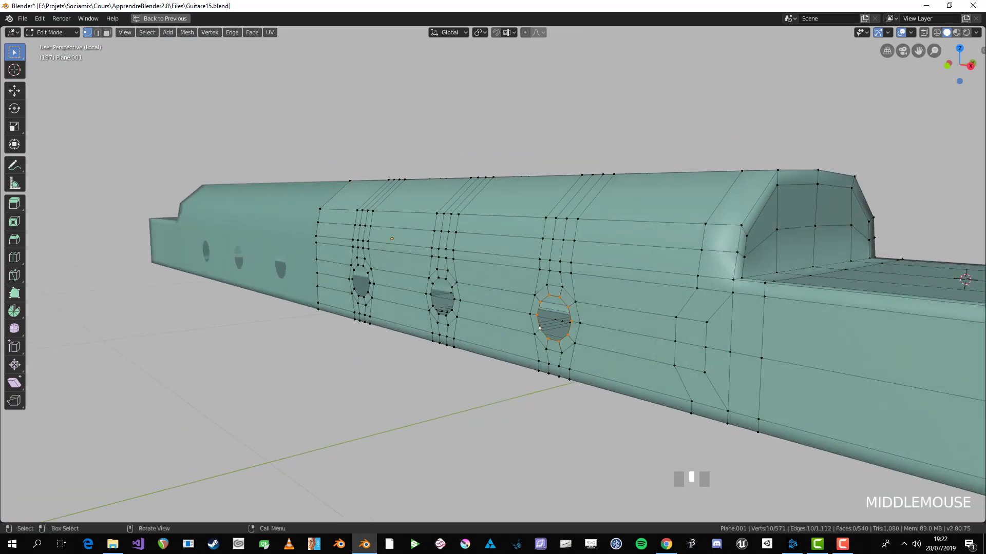
pyautogui.scroll(1, 493, 277)
pyautogui.hotkey('ctrl', 'r')
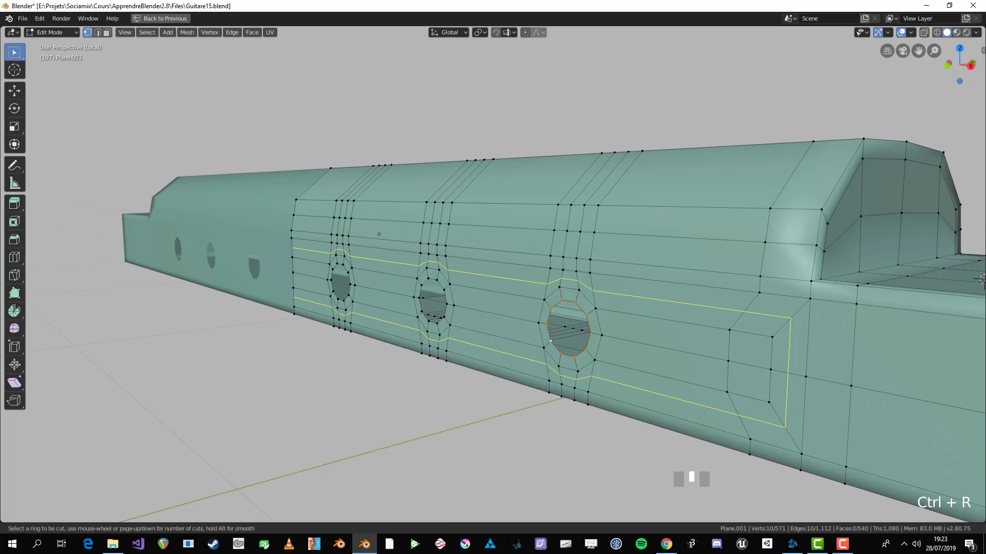
pyautogui.click(980, 279)
# - Close the hole nearest the end block with Grid Fill, using a span of 2 and an offset of 2
pyautogui.hotkey('alt', 'a')
pyautogui.keyDown('alt'); pyautogui.click(588, 325); pyautogui.keyUp('alt')
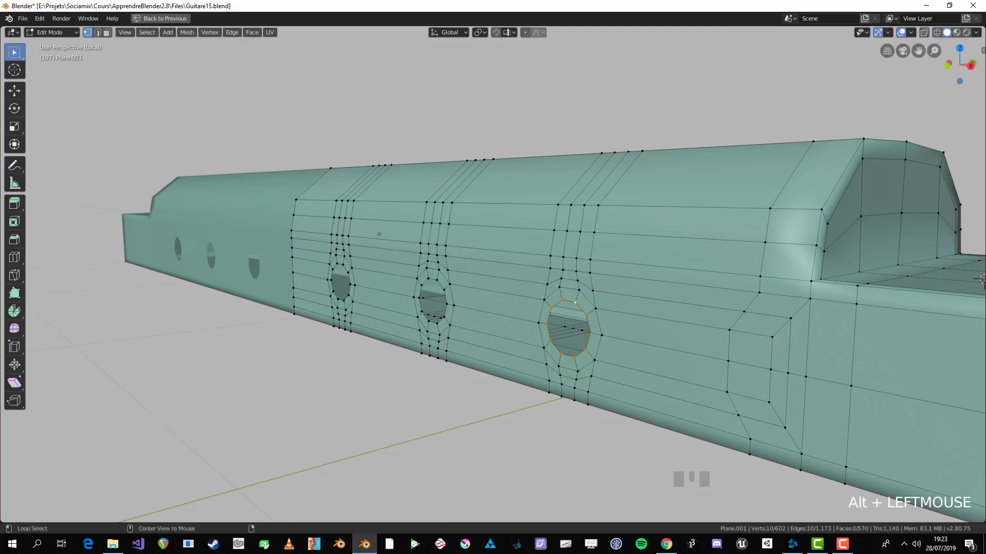
pyautogui.moveTo(590, 327); pyautogui.dragTo(611, 327, button='middle')
pyautogui.scroll(2, 616, 329)
pyautogui.hotkey('ctrl', 'f')
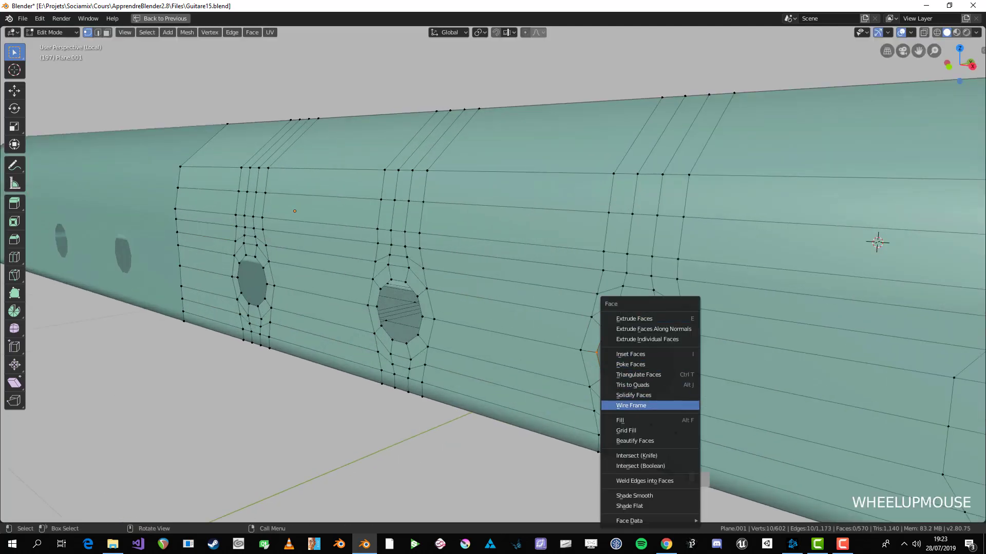
pyautogui.click(626, 431)
pyautogui.moveTo(616, 329); pyautogui.dragTo(565, 331, button='middle')
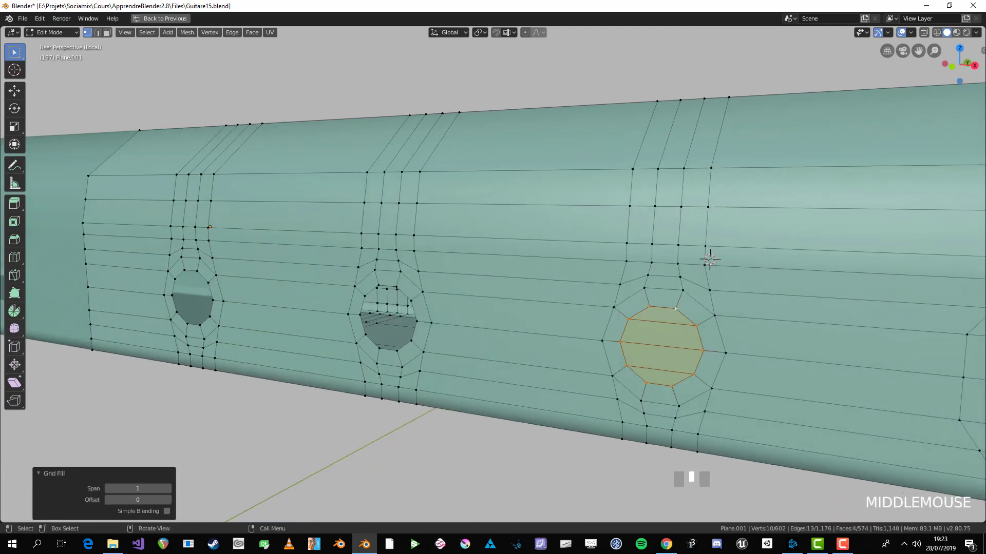
pyautogui.click(168, 500)
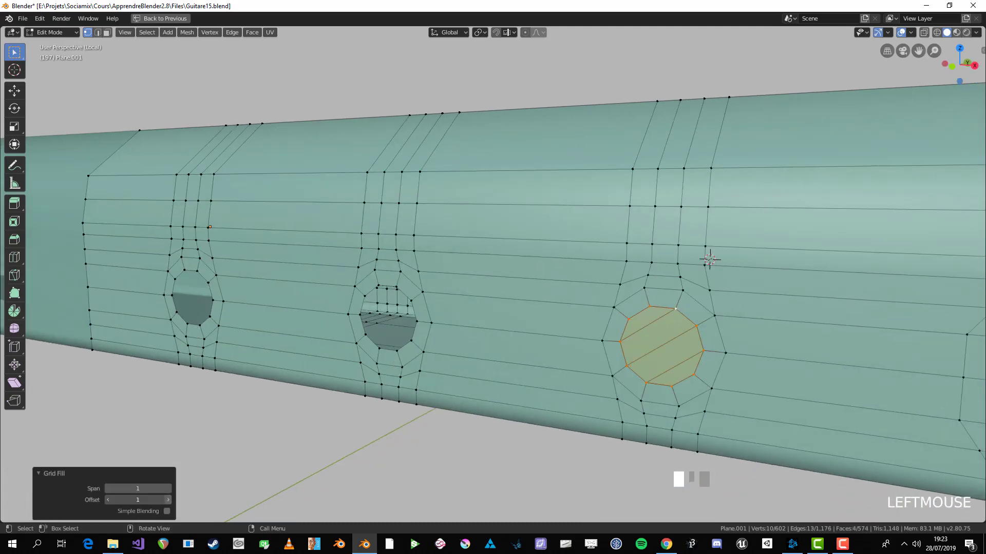
pyautogui.click(168, 500)
pyautogui.click(108, 500)
pyautogui.click(108, 500)
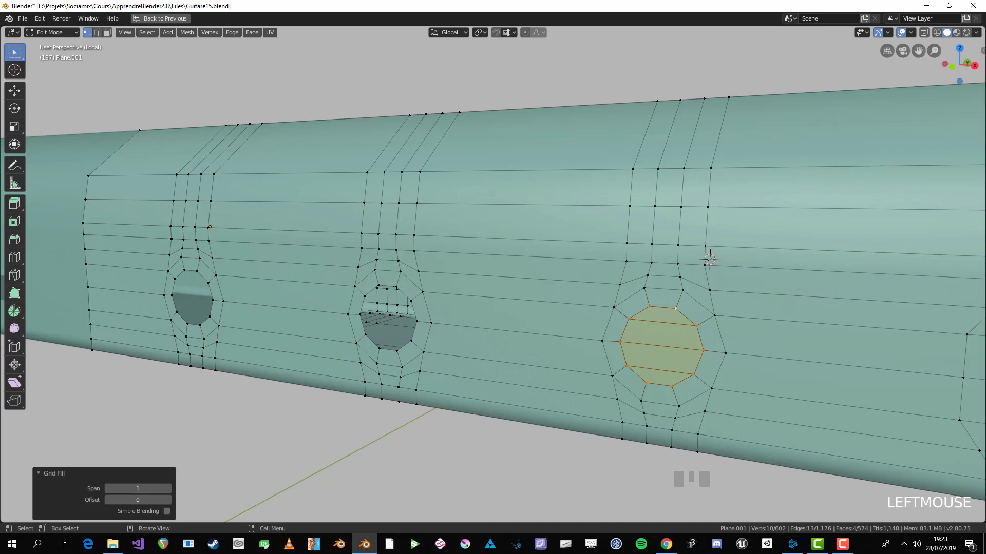
pyautogui.click(168, 489)
pyautogui.click(168, 500)
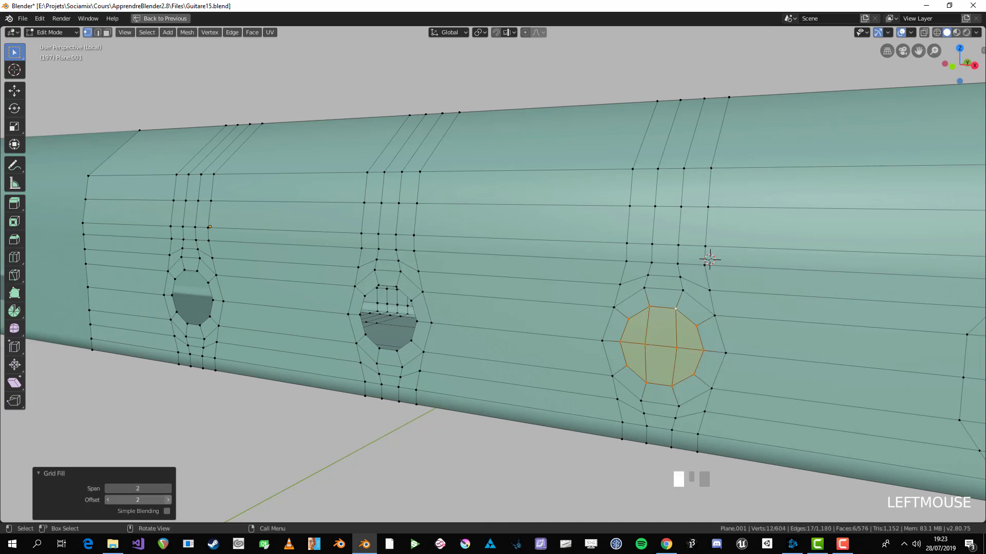
# - Close the middle hole with Grid Fill, using a span of 2 and an offset of 4
pyautogui.scroll(-1, 421, 319)
pyautogui.keyDown('shift'); pyautogui.moveTo(422, 321); pyautogui.dragTo(444, 314, button='middle'); pyautogui.keyUp('shift')
pyautogui.hotkey('alt', 'a')
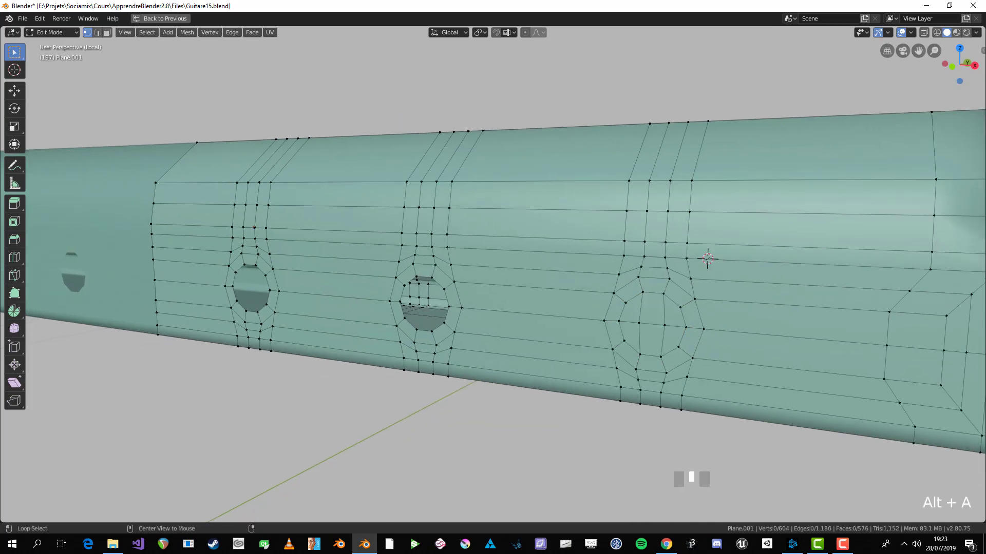
pyautogui.keyDown('alt'); pyautogui.click(447, 314); pyautogui.keyUp('alt')
pyautogui.hotkey('ctrl', 'f')
pyautogui.click(447, 315)
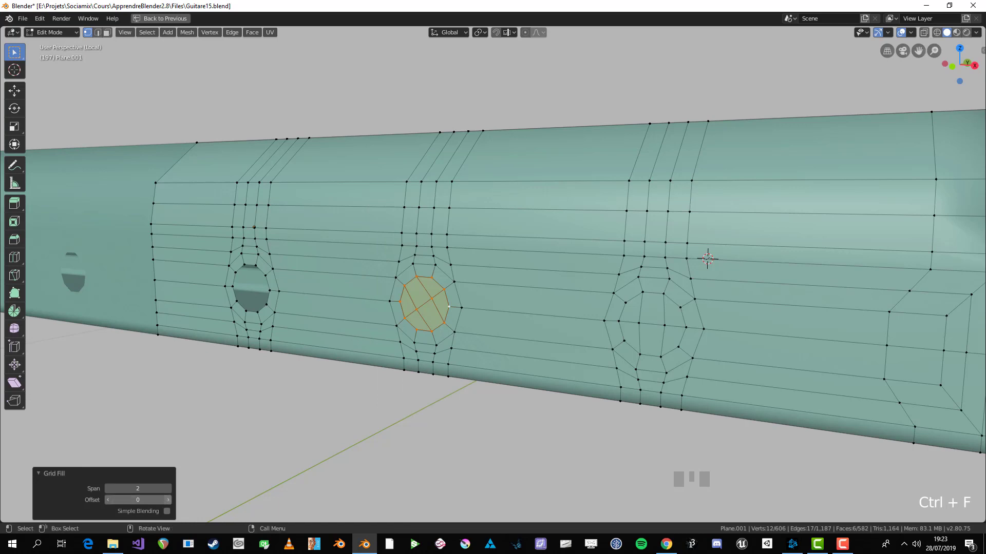
pyautogui.click(168, 500)
pyautogui.click(167, 500)
pyautogui.click(167, 500)
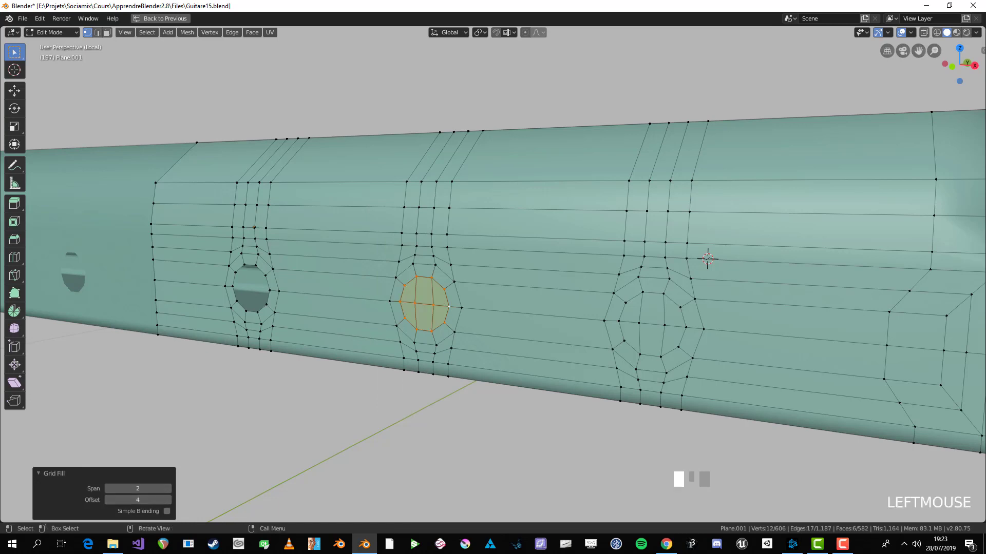
# - Close the remaining open hole with Grid Fill, using a span of 2 and an offset of 0
pyautogui.hotkey('alt', 'a')
pyautogui.keyDown('alt'); pyautogui.click(236, 293); pyautogui.keyUp('alt')
pyautogui.hotkey('ctrl', 'f')
pyautogui.click(241, 295)
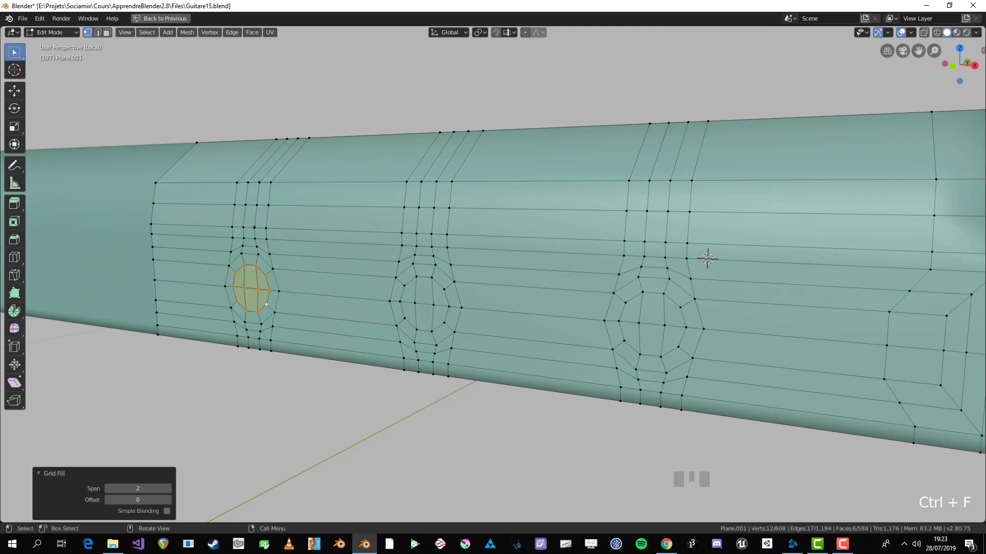
pyautogui.scroll(-4, 241, 295)
pyautogui.scroll(4, 477, 277)
# - Select the inner face band with the three filled discs and the end rectangle, leaving out the surrounding face loop
pyautogui.press('a')
pyautogui.press('3')
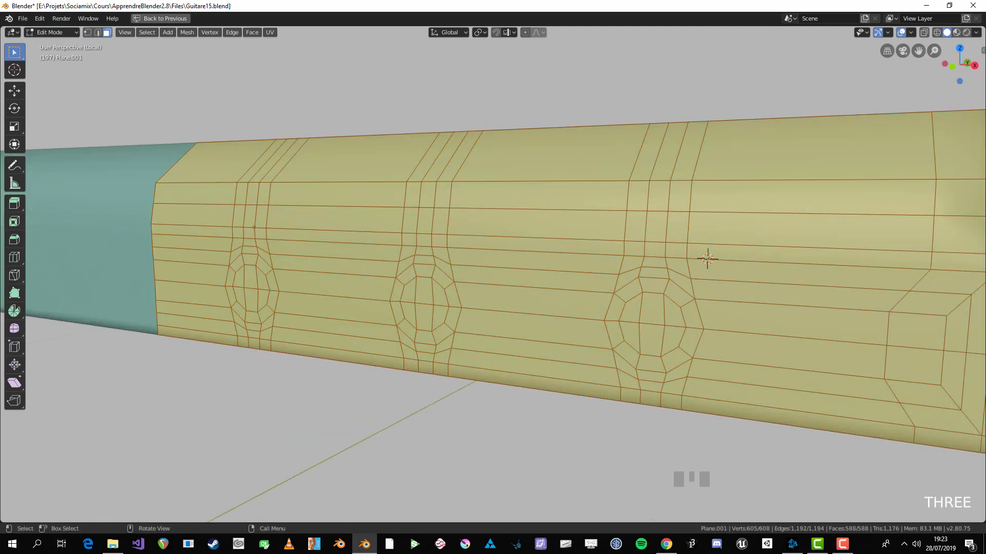
pyautogui.keyDown('alt'); pyautogui.click(705, 259); pyautogui.keyUp('alt')
pyautogui.scroll(-2, 689, 260)
pyautogui.scroll(1, 695, 260)
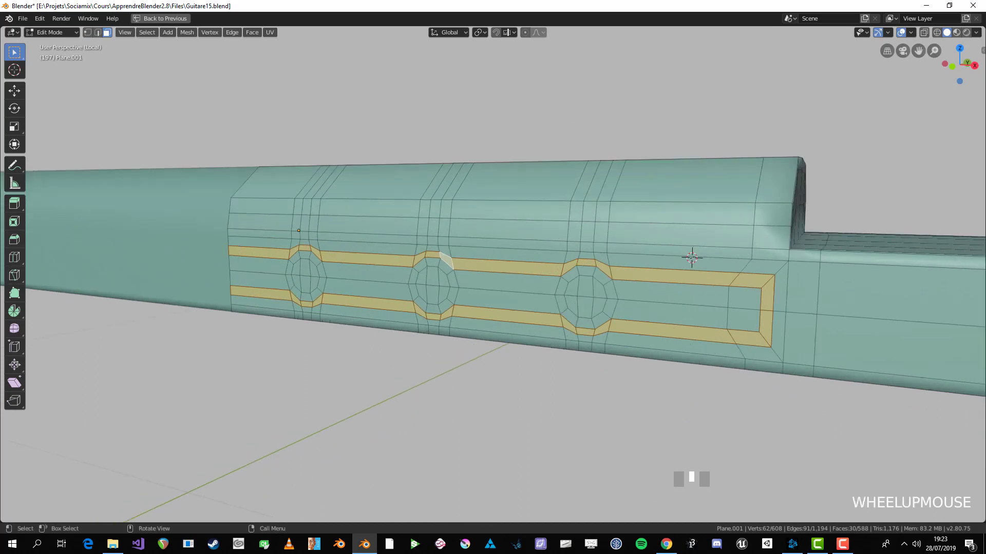
pyautogui.hotkey('alt', 'a')
pyautogui.hotkey('ctrl', 'z')
pyautogui.press('c')
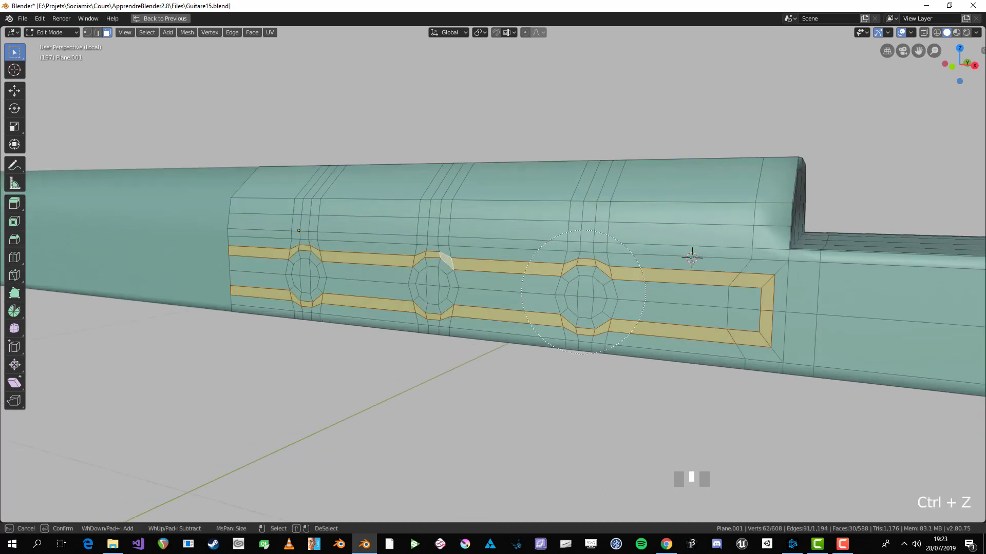
pyautogui.moveTo(585, 291); pyautogui.dragTo(604, 301)
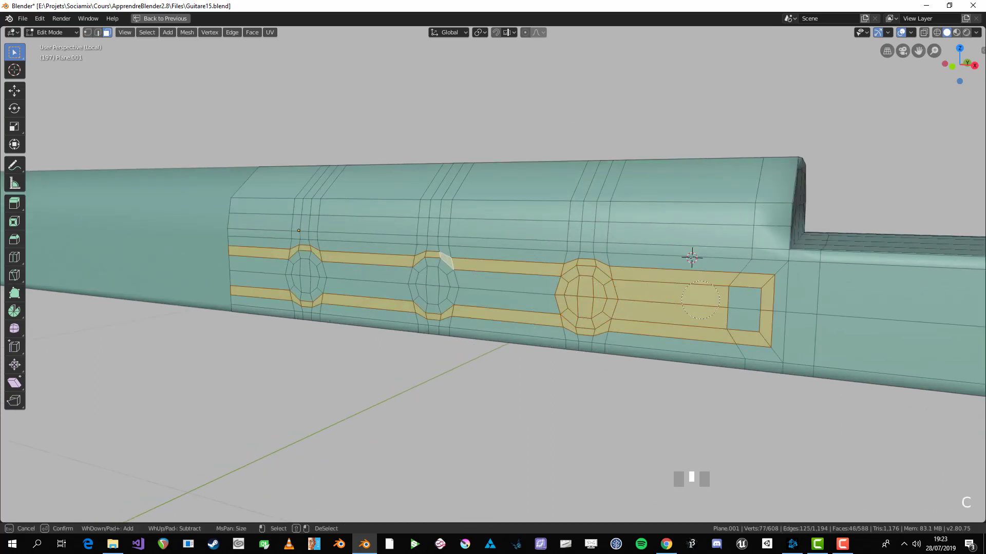
pyautogui.moveTo(700, 300); pyautogui.dragTo(249, 276)
pyautogui.press('Escape')
pyautogui.keyDown('alt'); pyautogui.keyDown('shift'); pyautogui.click(291, 253); pyautogui.keyUp('shift'); pyautogui.keyUp('alt')
pyautogui.scroll(-3, 493, 274)
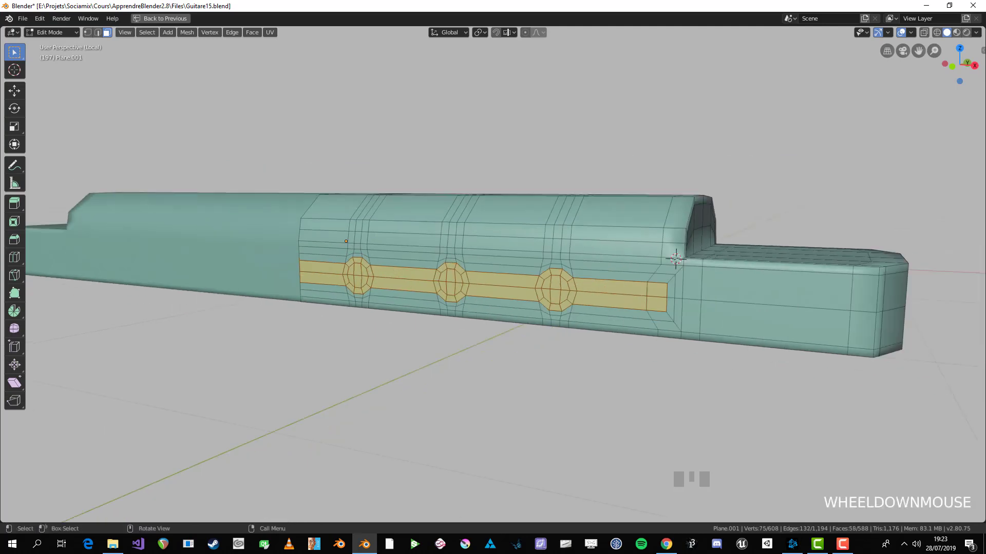
# - Extrude the selected face band about 0.008 m inward to form a recessed groove along the side
pyautogui.moveTo(493, 274); pyautogui.dragTo(447, 276, button='middle')
pyautogui.scroll(3, 446, 276)
pyautogui.press('g')
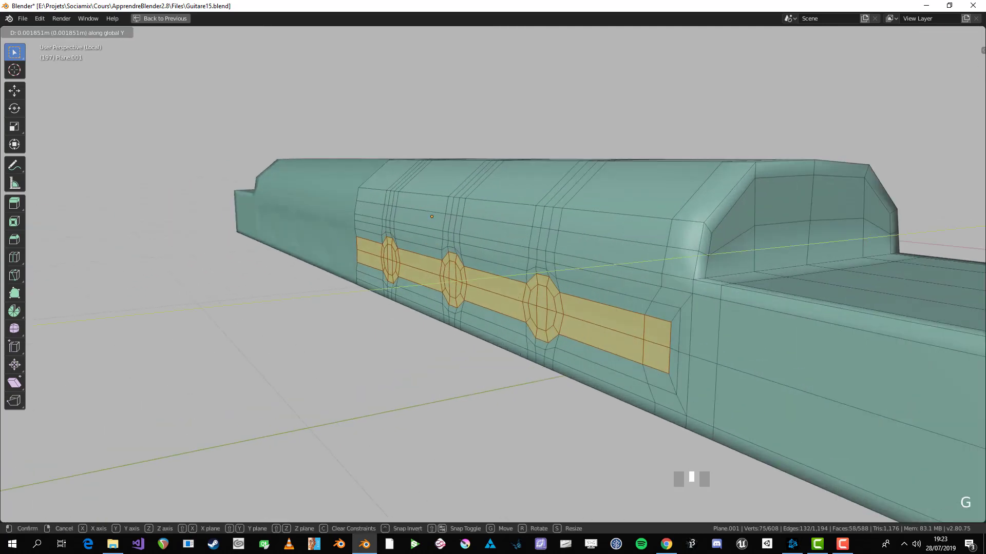
pyautogui.scroll(2, 493, 274)
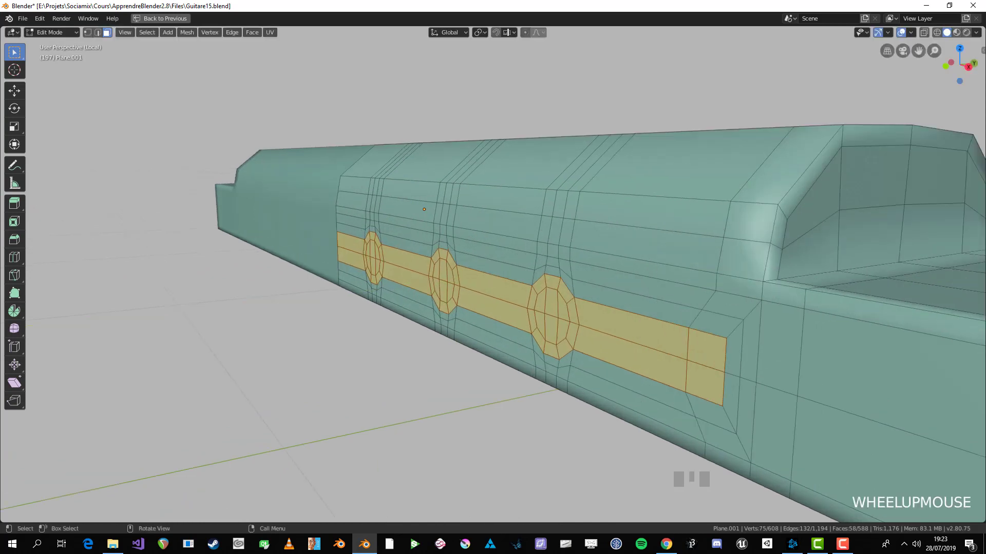
pyautogui.moveTo(493, 274); pyautogui.dragTo(477, 278, button='middle')
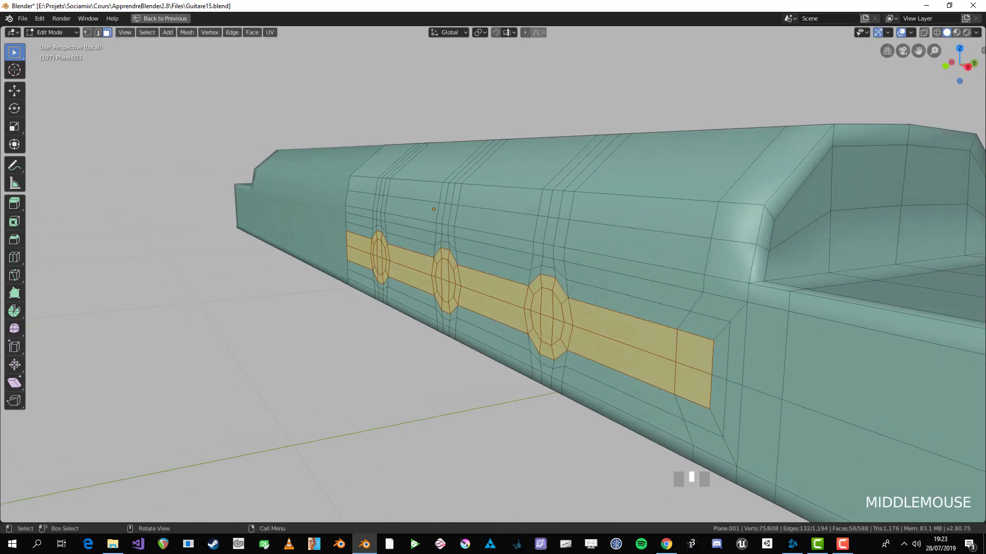
pyautogui.press('e')
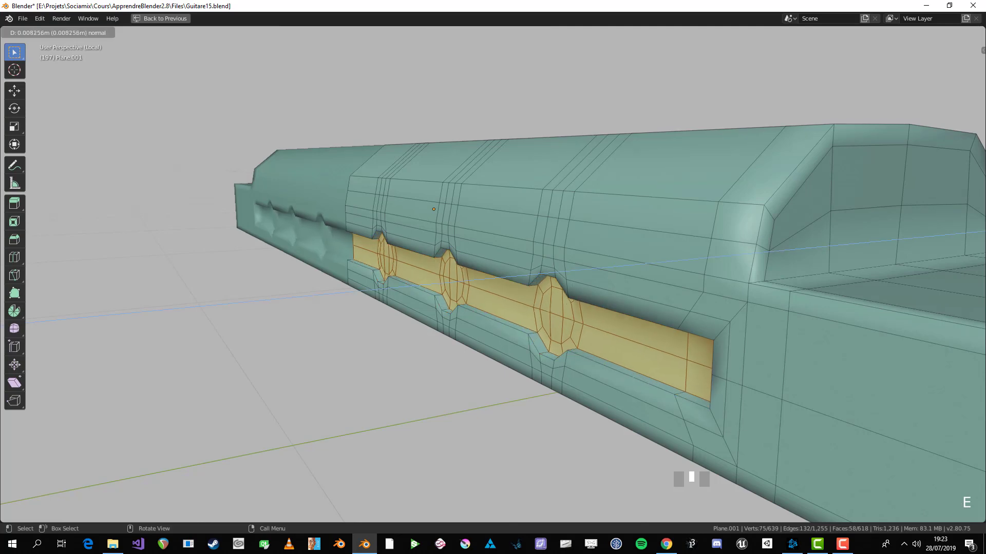
pyautogui.press('Return')
# - Inspect the recessed groove on the whole part in Object Mode and clear the face selection
pyautogui.press('Tab')
pyautogui.scroll(-4, 493, 274)
pyautogui.moveTo(493, 274); pyautogui.dragTo(516, 278, button='middle')
pyautogui.press('Tab')
pyautogui.scroll(3, 493, 274)
pyautogui.hotkey('alt', 'a')
pyautogui.scroll(-2, 493, 274)
pyautogui.press('Tab')
pyautogui.scroll(-4, 492, 274)
pyautogui.scroll(5, 492, 274)
# - Select the inner disc faces of all three holes and move them deeper into the body to form round pockets
pyautogui.press('Tab')
pyautogui.scroll(3, 493, 274)
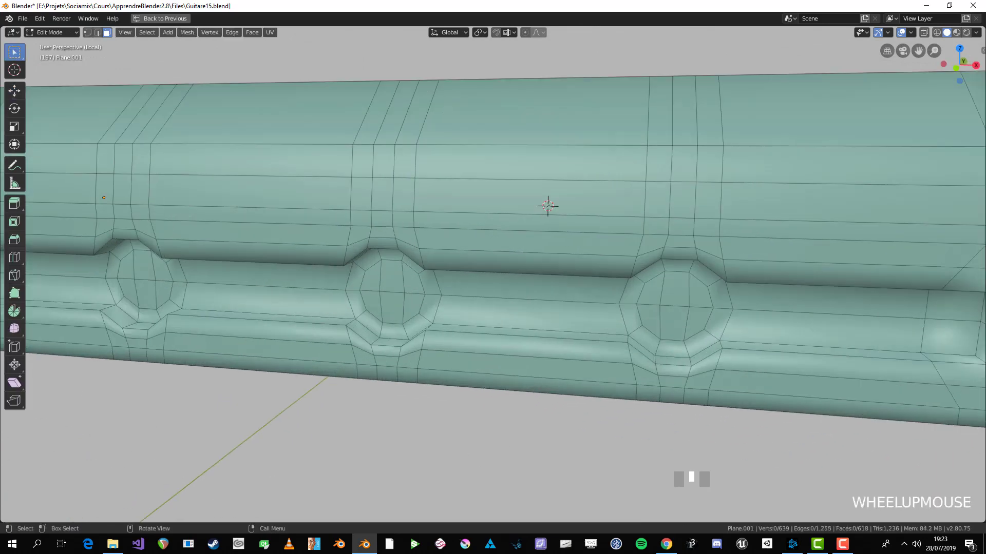
pyautogui.moveTo(357, 254); pyautogui.dragTo(429, 331)
pyautogui.moveTo(493, 278); pyautogui.dragTo(519, 267, button='middle')
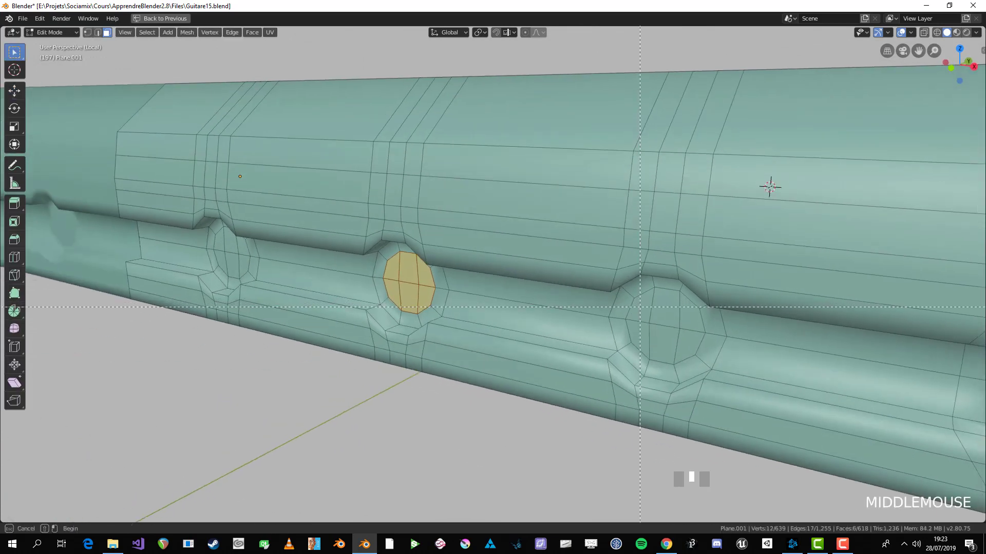
pyautogui.press('b')
pyautogui.moveTo(618, 282); pyautogui.dragTo(711, 367)
pyautogui.moveTo(210, 223); pyautogui.dragTo(257, 285)
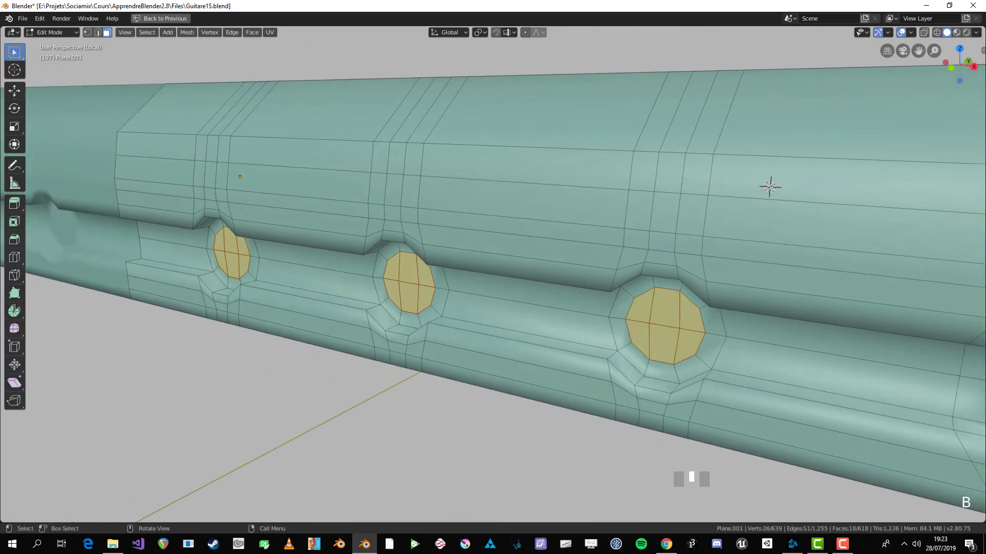
pyautogui.moveTo(493, 277); pyautogui.dragTo(570, 254, button='middle')
pyautogui.press('g')
pyautogui.click(493, 278)
pyautogui.press('Tab')
pyautogui.scroll(-5, 493, 278)
# - Try to add two vertical edge loops between the first two round pockets
pyautogui.press('Tab')
pyautogui.scroll(3, 544, 246)
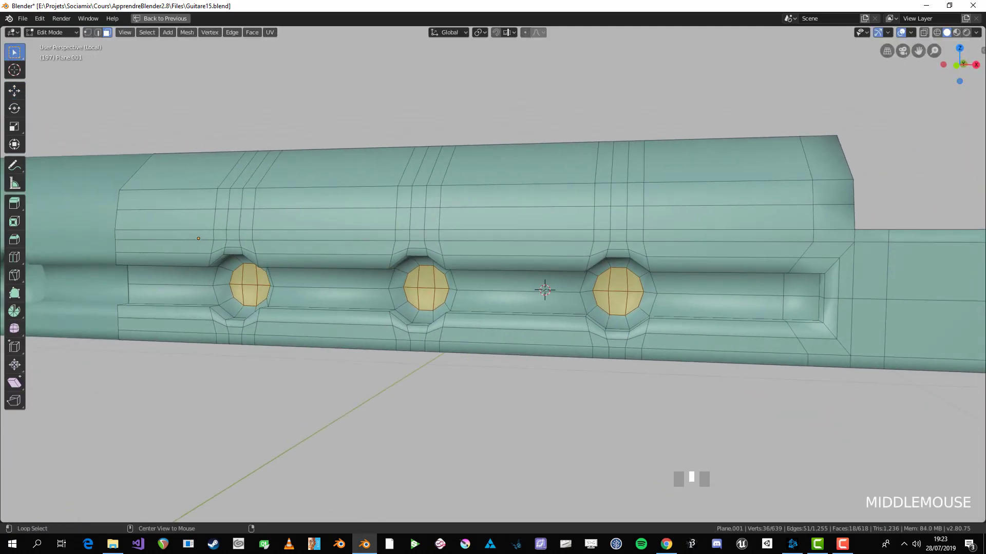
pyautogui.hotkey('alt', 'a')
pyautogui.hotkey('ctrl', 'r')
pyautogui.scroll(1, 545, 290)
pyautogui.click(544, 290)
pyautogui.rightClick(545, 290)
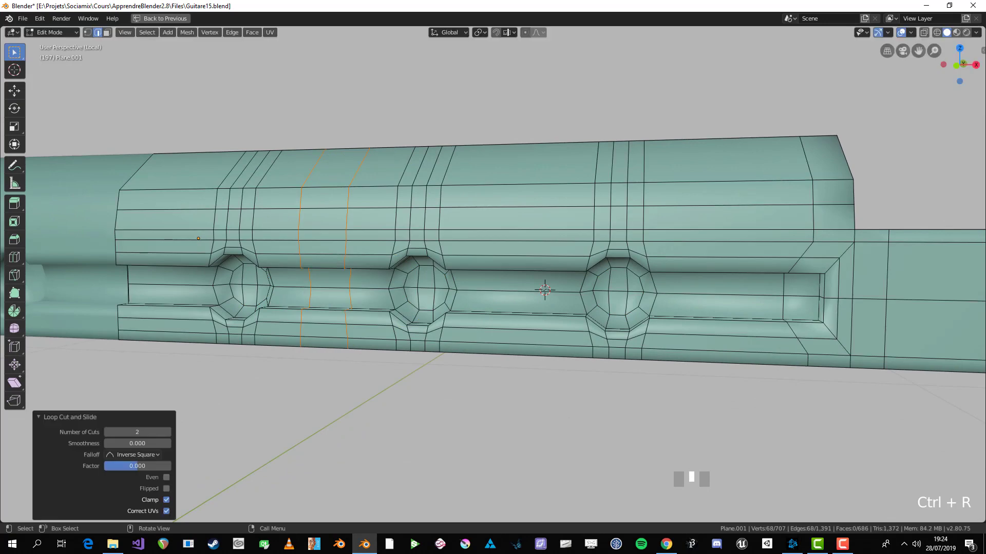
pyautogui.press('KP_2')
pyautogui.press('KP_1')
pyautogui.hotkey('ctrl', 'z')
# - Add vertical supporting edge loops close to both sides of the first round pocket and to the second pocket's inner side
pyautogui.hotkey('ctrl', 'r')
pyautogui.click(365, 260)
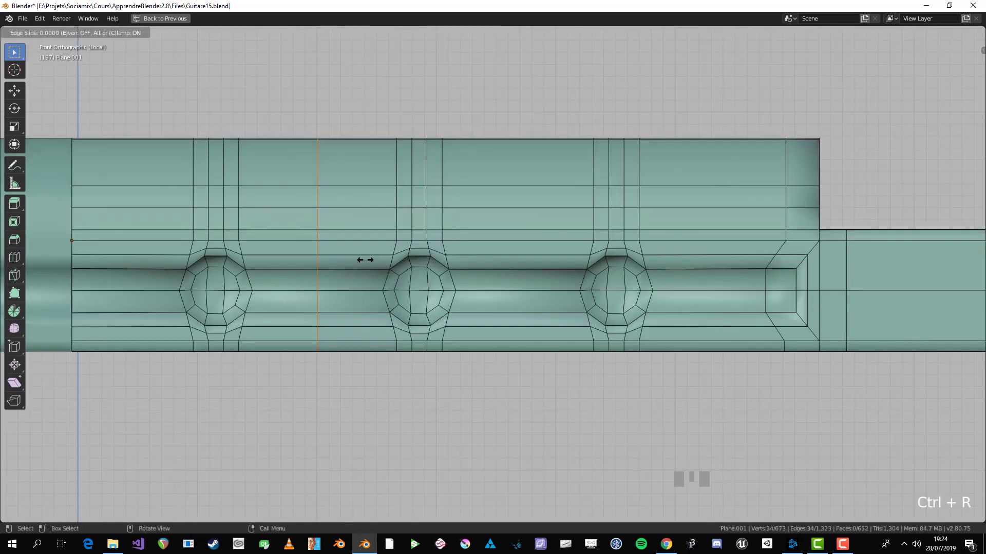
pyautogui.click(420, 265)
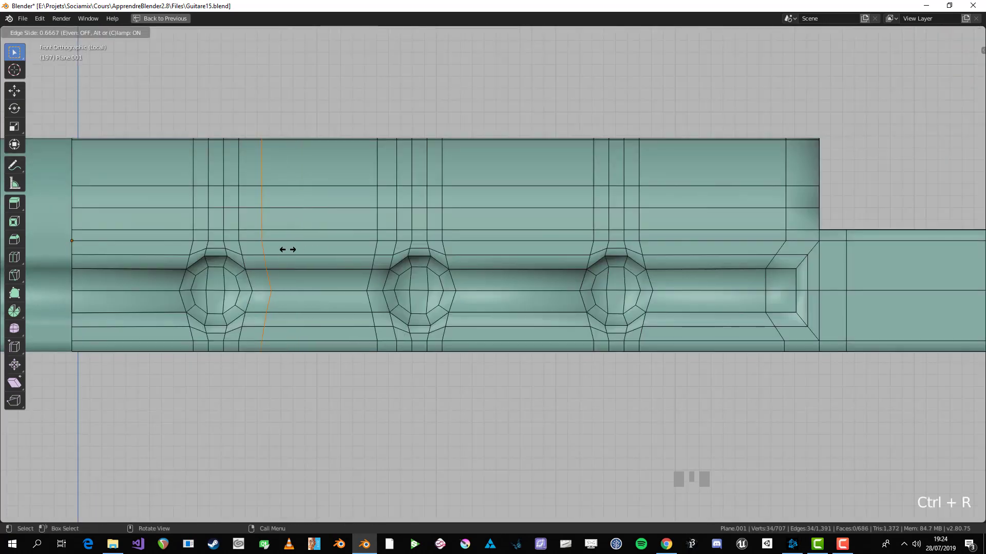
pyautogui.press('Tab')
pyautogui.scroll(-2, 286, 248)
pyautogui.keyDown('shift'); pyautogui.moveTo(286, 249); pyautogui.dragTo(465, 248, button='middle'); pyautogui.keyUp('shift')
pyautogui.press('Tab')
pyautogui.hotkey('ctrl', 'r')
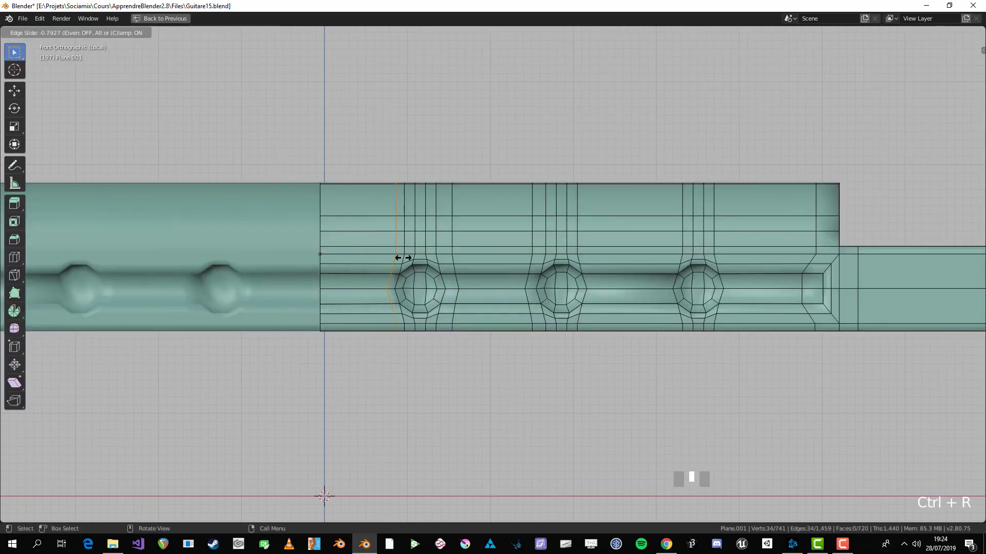
pyautogui.click(403, 257)
# - Add vertical supporting edge loops close to the second pocket's outer side and to both sides of the third pocket
pyautogui.press('Tab')
pyautogui.scroll(1, 403, 257)
pyautogui.press('Tab')
pyautogui.scroll(2, 649, 256)
pyautogui.hotkey('ctrl', 'r')
pyautogui.click(652, 255)
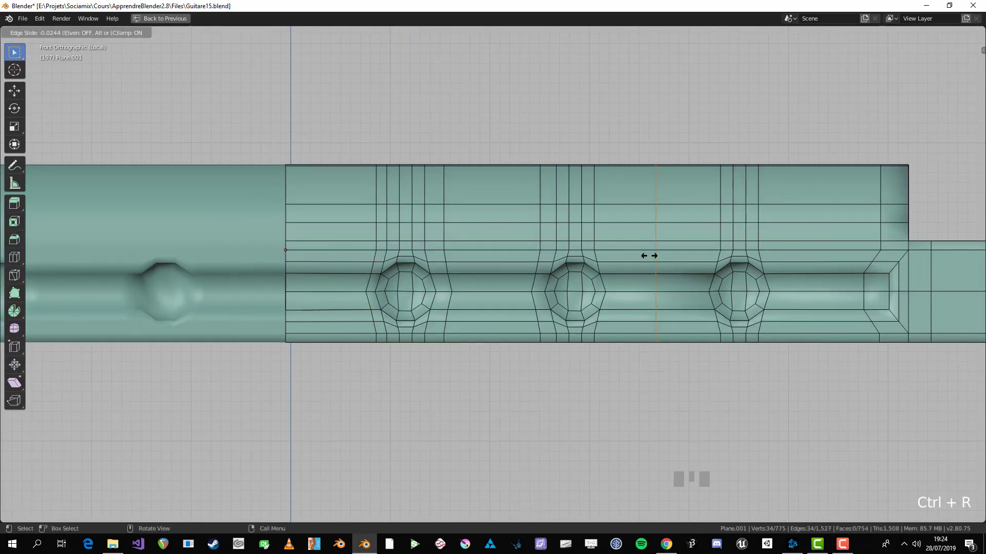
pyautogui.click(609, 263)
pyautogui.hotkey('ctrl', 'r')
pyautogui.click(665, 261)
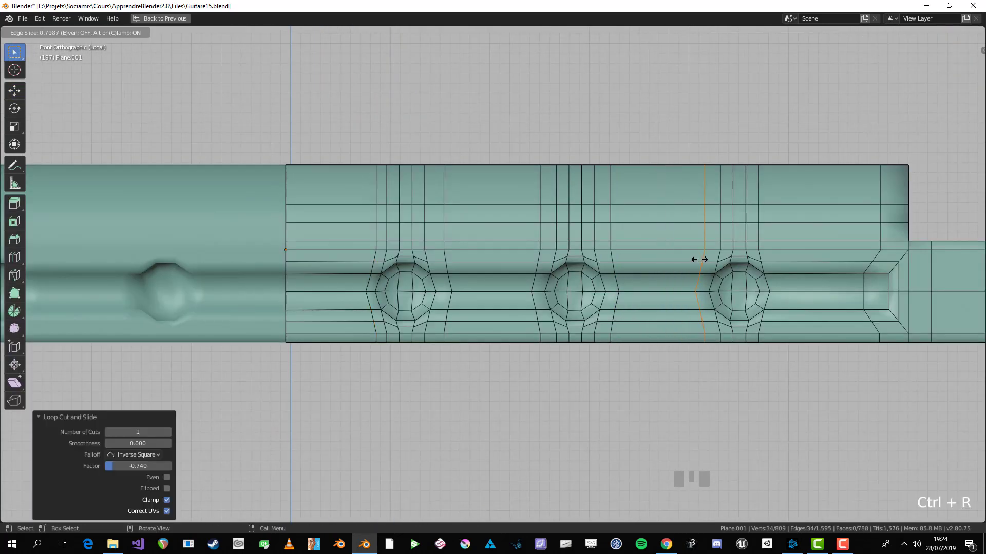
pyautogui.click(700, 260)
pyautogui.hotkey('ctrl', 'r')
pyautogui.click(775, 263)
pyautogui.click(787, 264)
# - Inspect the smoothed groove and pockets on the whole mirrored part in Object Mode, ending in the front view
pyautogui.press('Tab')
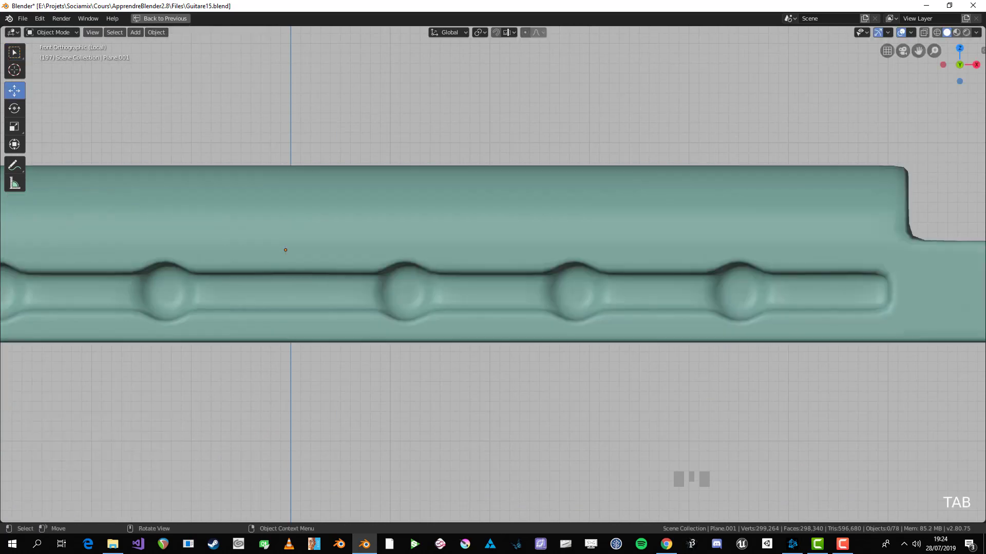
pyautogui.scroll(-5, 780, 264)
pyautogui.hotkey('alt', 'a')
pyautogui.moveTo(781, 264); pyautogui.dragTo(729, 295, button='middle')
pyautogui.scroll(-1, 729, 295)
pyautogui.press('KP_1')
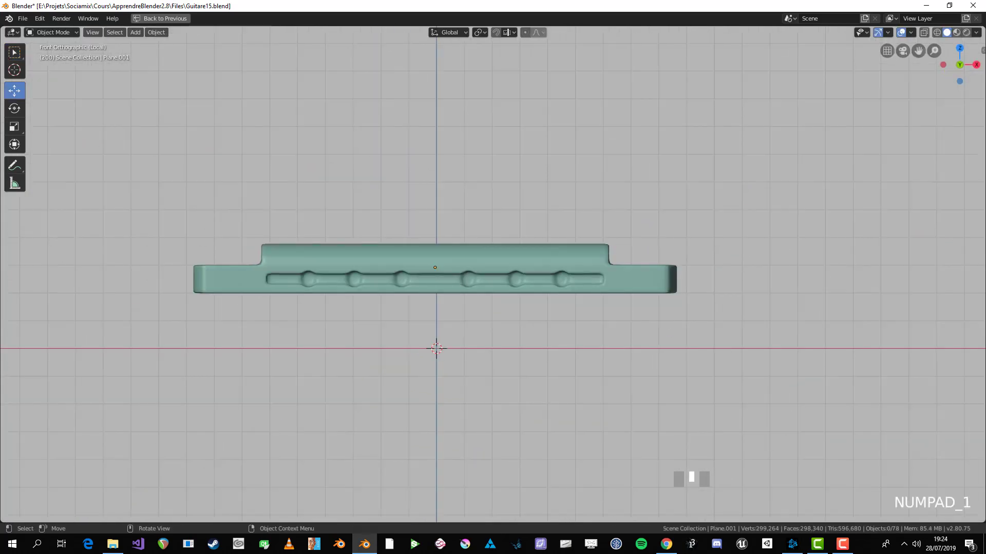
# - Select all the geometry around the pocket nearest the mirror centre in X-ray mode and move it about -0.02 m along X
pyautogui.press('Tab')
pyautogui.scroll(5, 493, 278)
pyautogui.hotkey('alt', 'a')
pyautogui.keyDown('shift'); pyautogui.moveTo(493, 278); pyautogui.dragTo(525, 274, button='middle'); pyautogui.keyUp('shift')
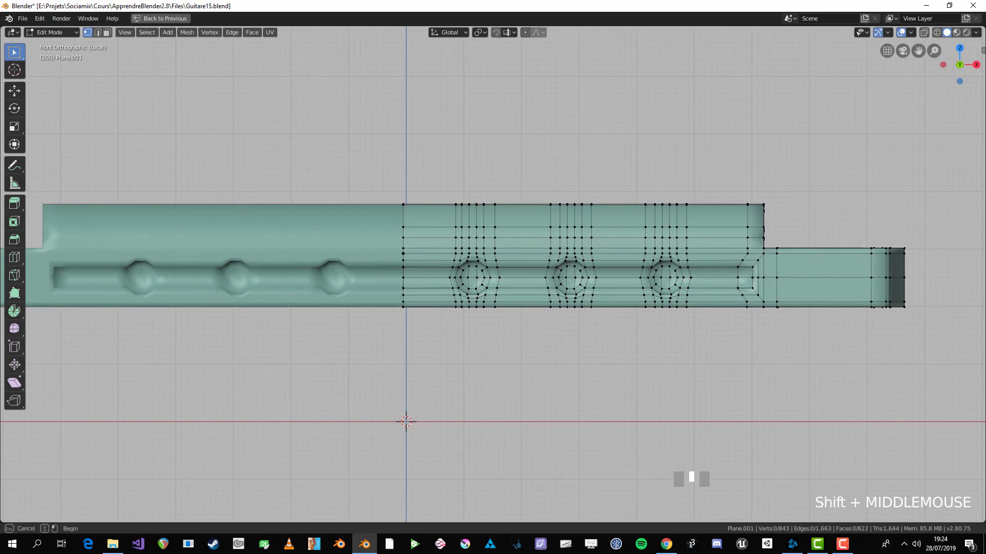
pyautogui.hotkey('alt', 'z')
pyautogui.press('b')
pyautogui.moveTo(442, 175); pyautogui.dragTo(503, 318)
pyautogui.press('g')
pyautogui.press('x')
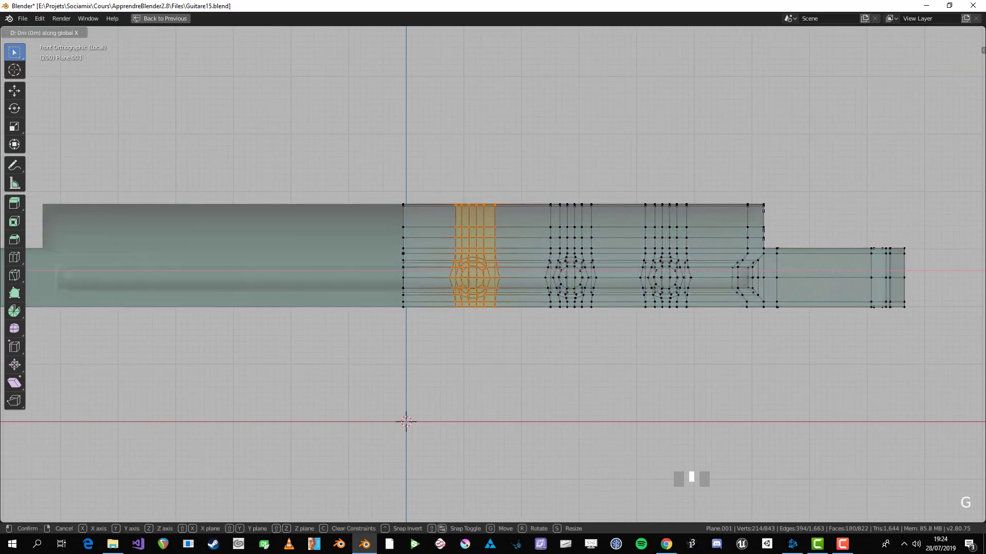
pyautogui.press('Return')
pyautogui.hotkey('alt', 'z')
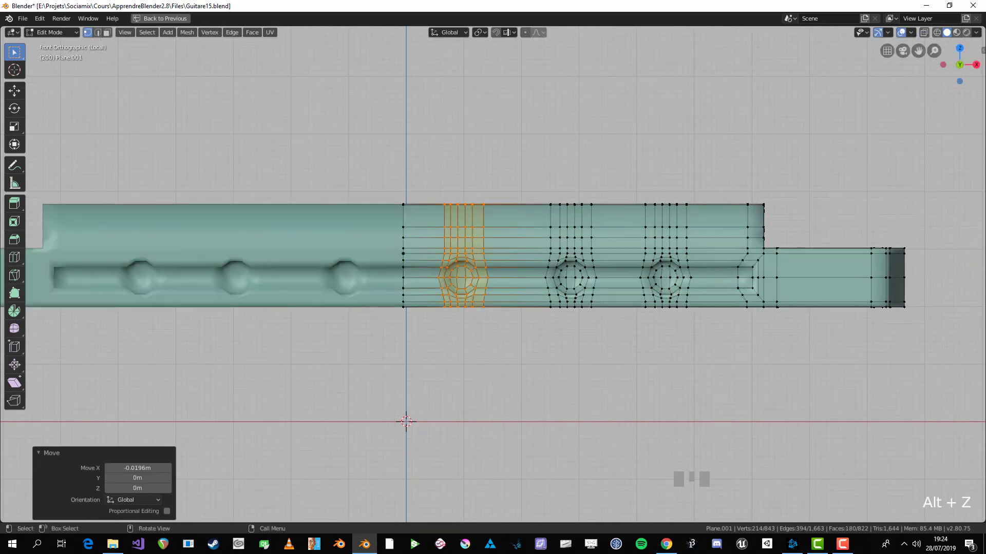
pyautogui.hotkey('alt', 'a')
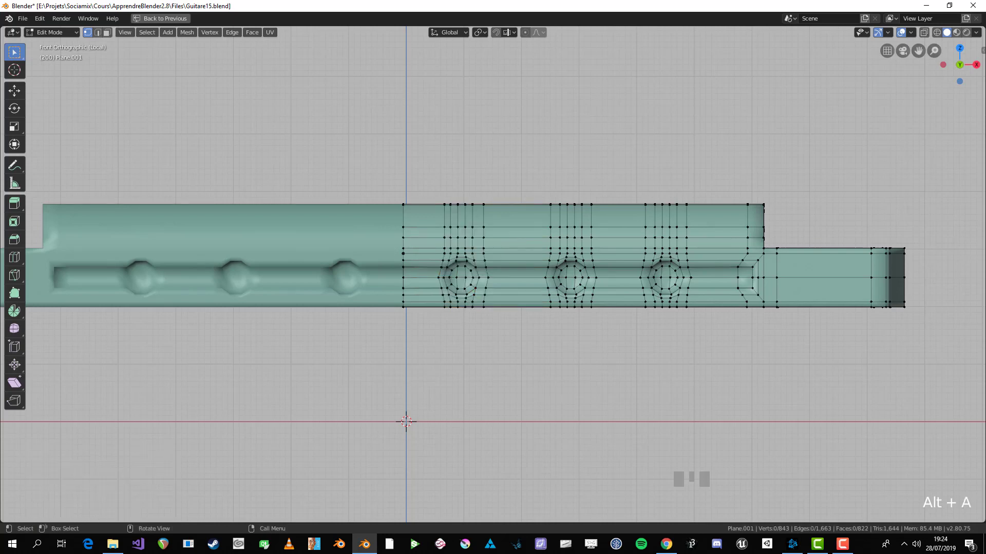
# - Return to Object Mode, restore the full workspace layout and leave Local View to show the whole guitar
pyautogui.press('Tab')
pyautogui.scroll(-6, 493, 273)
pyautogui.moveTo(471, 271); pyautogui.dragTo(534, 267, button='middle')
pyautogui.scroll(3, 472, 272)
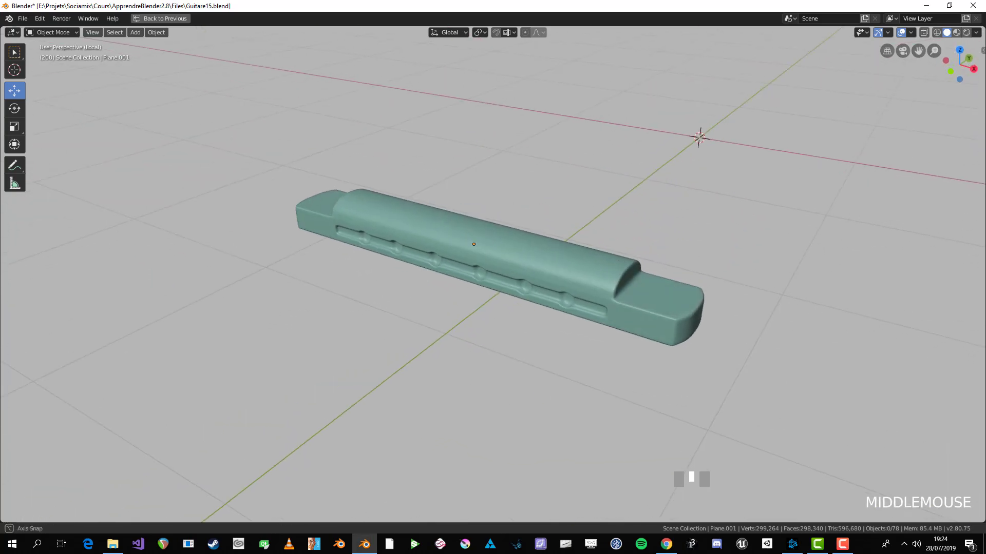
pyautogui.hotkey('ctrl', 'space')
pyautogui.scroll(-3, 360, 257)
pyautogui.moveTo(359, 257); pyautogui.dragTo(339, 272, button='middle')
pyautogui.scroll(-2, 339, 272)
pyautogui.press('KP_Divide')
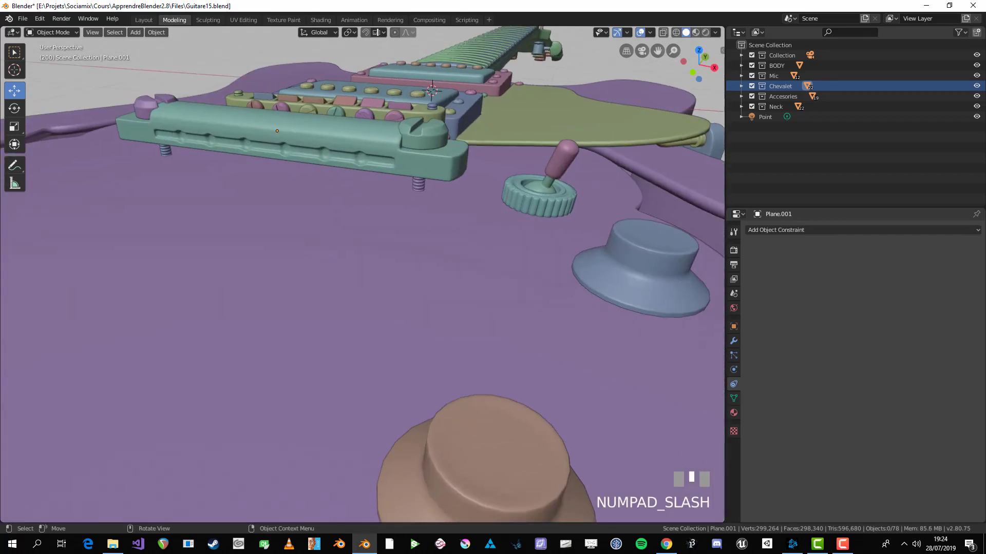
pyautogui.scroll(-5, 642, 93)
pyautogui.keyDown('shift'); pyautogui.moveTo(642, 92); pyautogui.dragTo(590, 135, button='middle'); pyautogui.keyUp('shift')
# - Save the guitar scene as a new incremented file named Guitare16.blend
pyautogui.hotkey('ctrl', 'shift', 's')
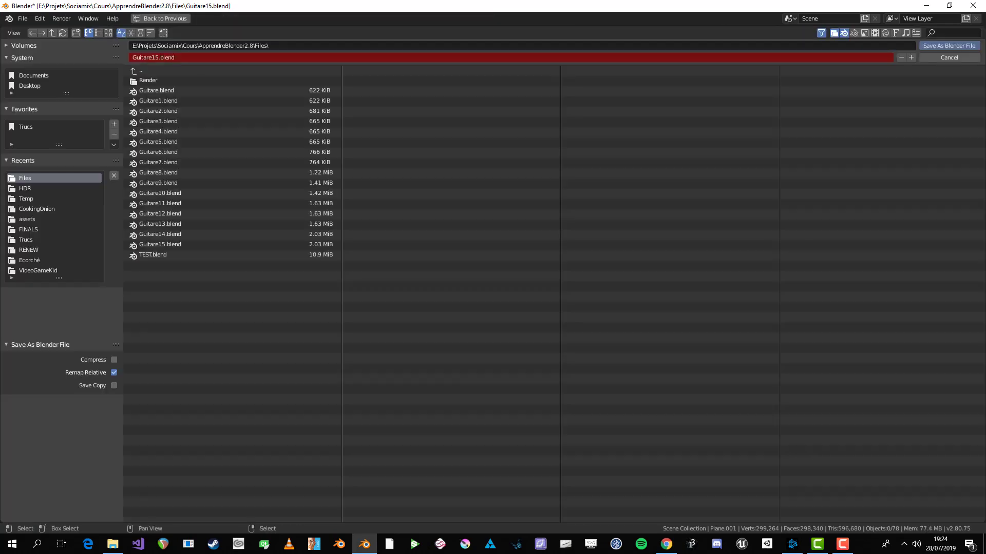
pyautogui.press('KP_Add')
pyautogui.press('Return')
pyautogui.scroll(-1, 362, 272)
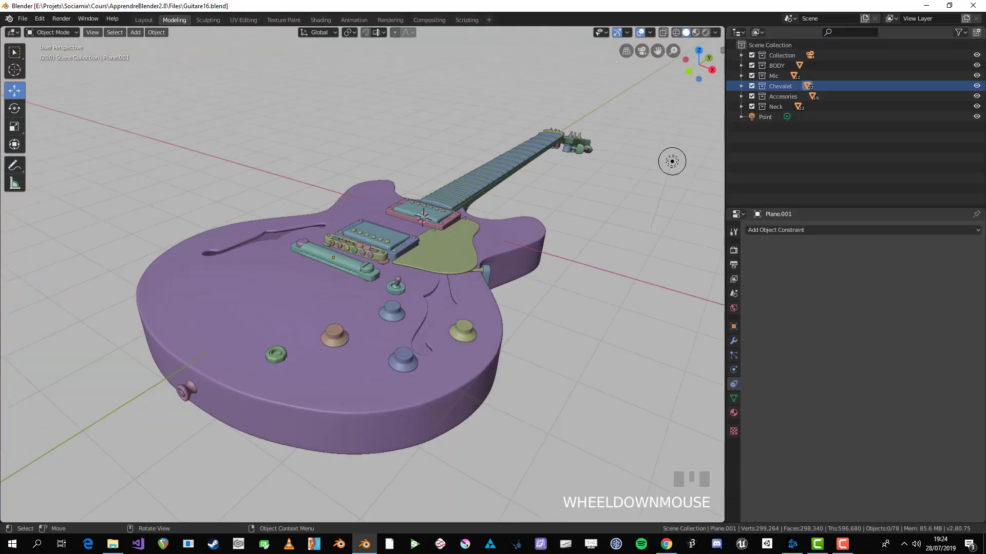
pyautogui.keyDown('shift'); pyautogui.moveTo(362, 272); pyautogui.dragTo(361, 280, button='middle'); pyautogui.keyUp('shift')
pyautogui.moveTo(669, 182); pyautogui.dragTo(637, 177, button='middle')
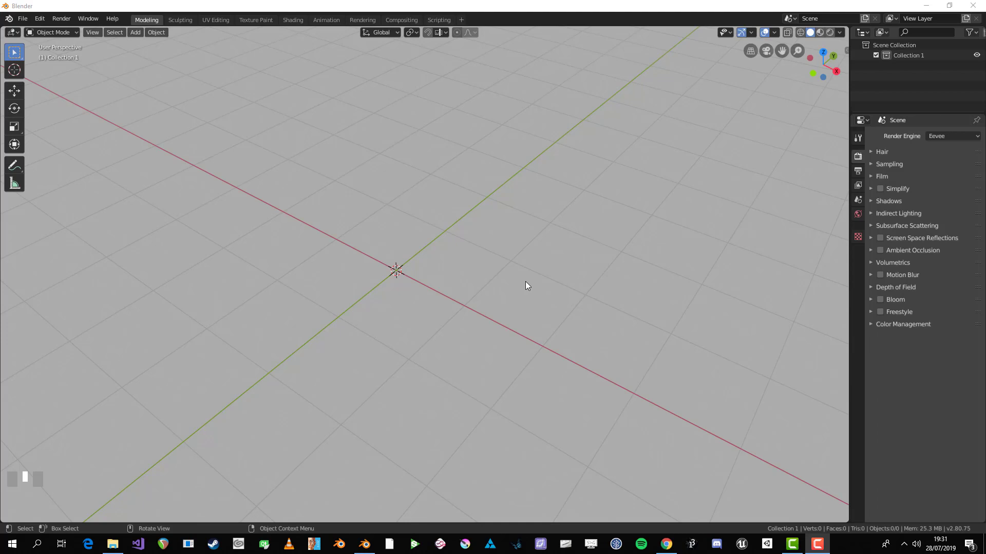
# - Add a Bezier curve to the empty scene and open it in Edit Mode from the top view with nothing selected
pyautogui.moveTo(399, 242); pyautogui.dragTo(444, 246, button='middle')
pyautogui.hotkey('shift', 'a')
pyautogui.moveTo(444, 247)
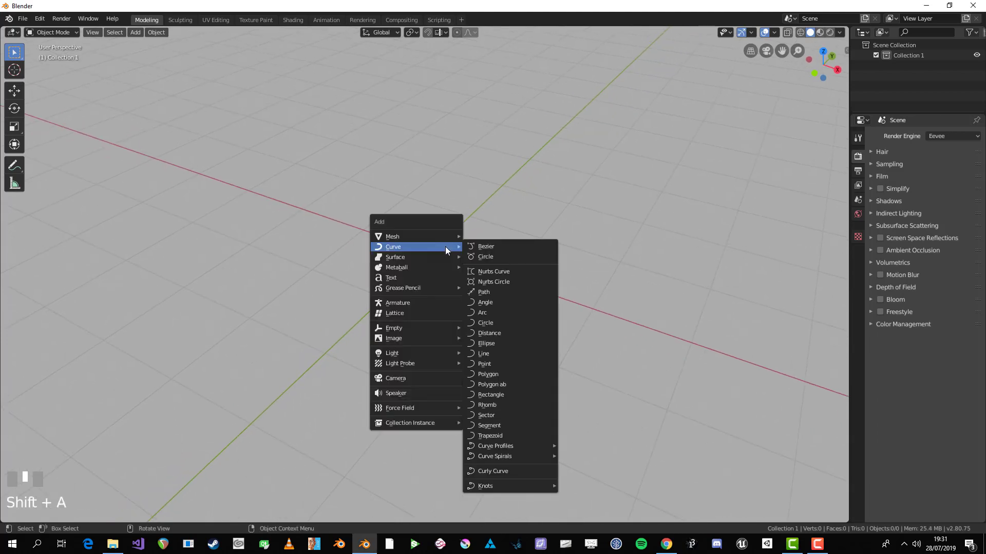
pyautogui.click(490, 248)
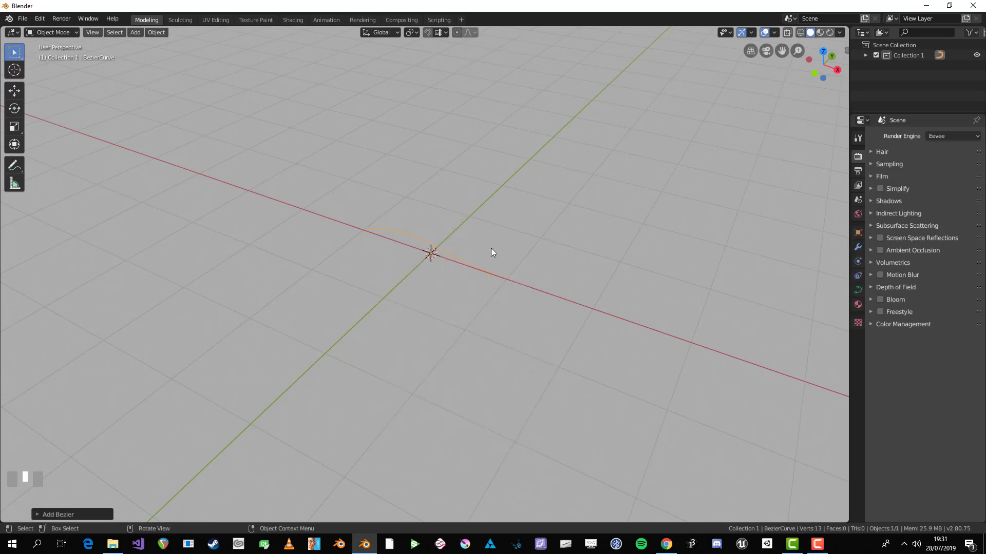
pyautogui.scroll(2, 467, 251)
pyautogui.moveTo(466, 252); pyautogui.dragTo(512, 321, button='middle')
pyautogui.press('Tab')
pyautogui.press('KP_8')
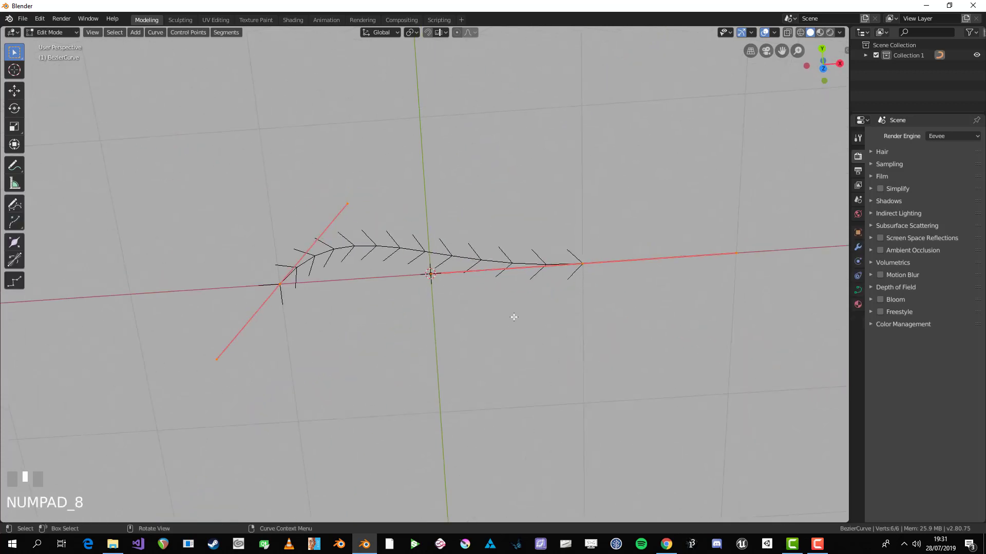
pyautogui.press('KP_7')
pyautogui.hotkey('alt', 'a')
pyautogui.scroll(2, 662, 289)
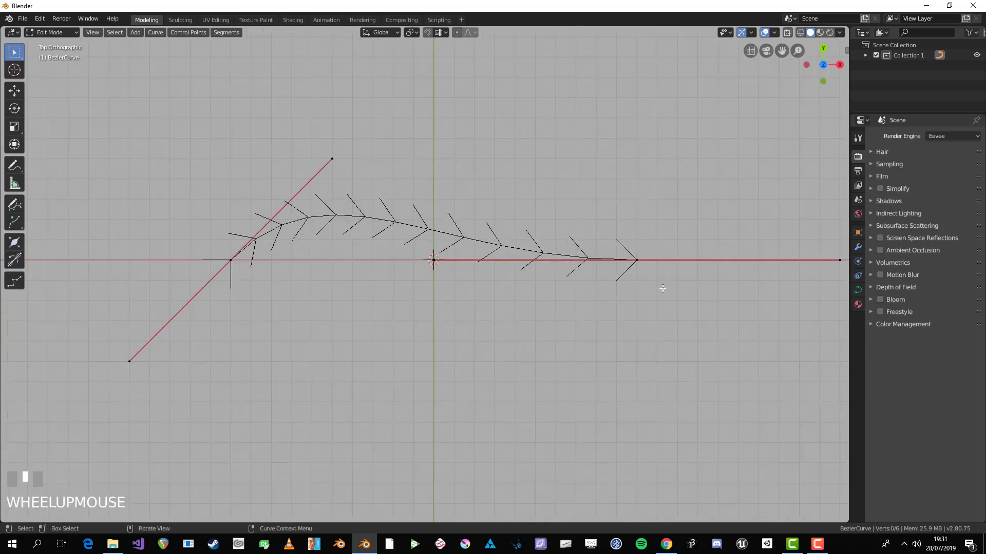
# - Move the Bezier curve's left control point slightly down and to the right, below the X axis
pyautogui.click(231, 258)
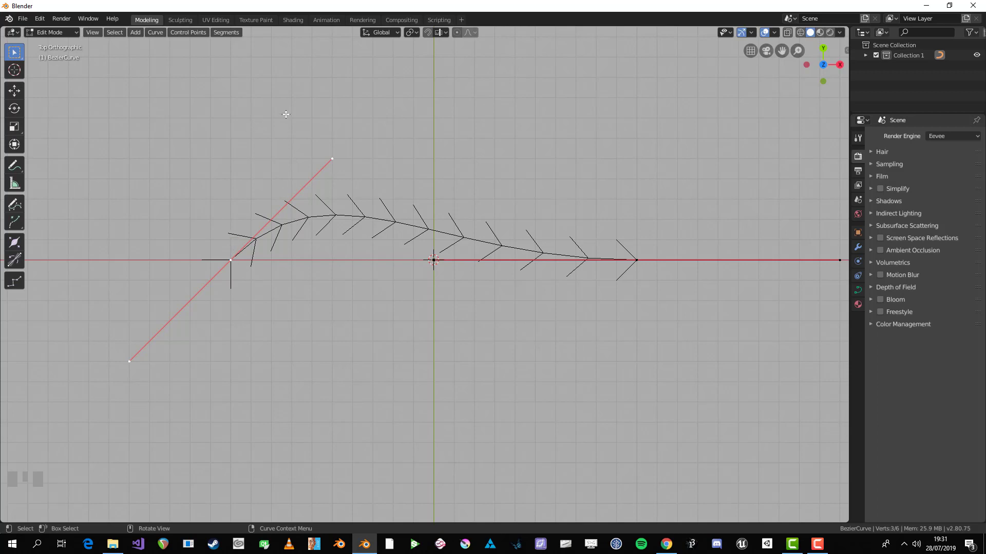
pyautogui.scroll(-1, 238, 258)
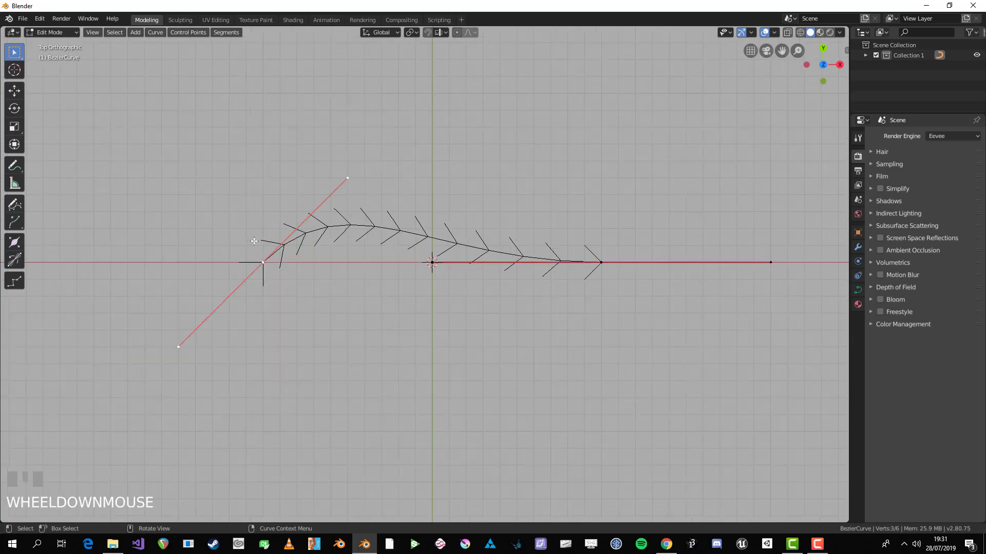
pyautogui.press('g')
pyautogui.click(282, 292)
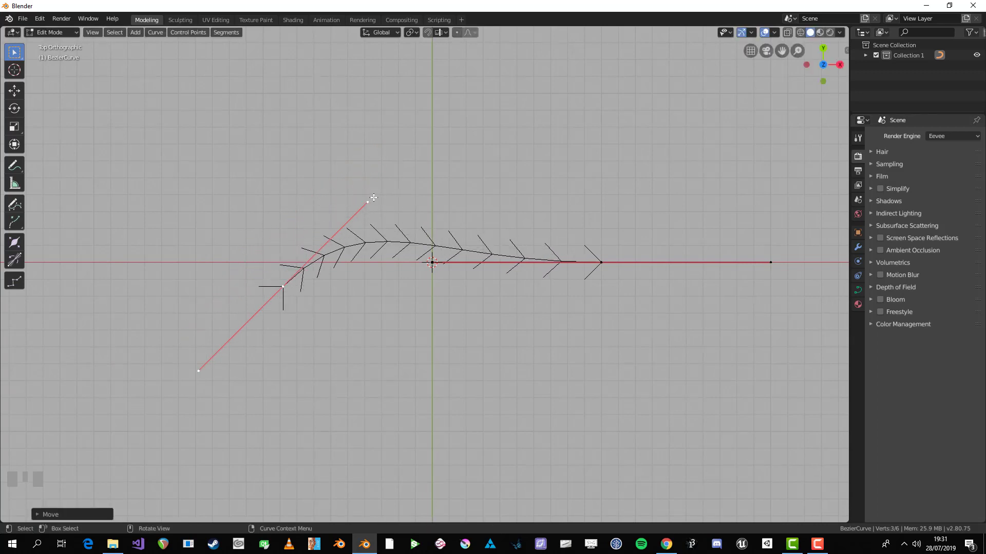
# - Reposition the left control point's upper and lower handles one after the other so the curve starts almost vertically
pyautogui.click(382, 218)
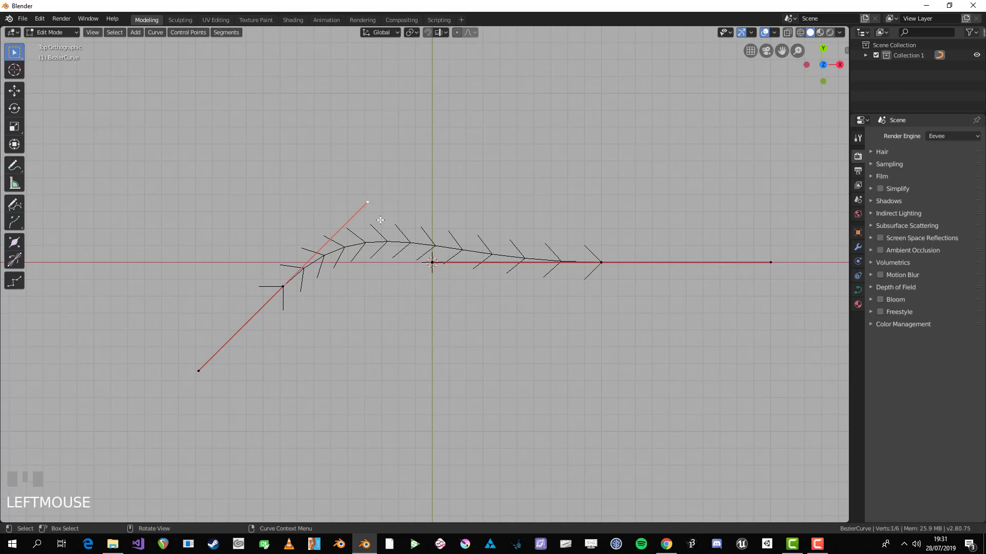
pyautogui.scroll(1, 355, 231)
pyautogui.keyDown('shift'); pyautogui.moveTo(355, 231); pyautogui.dragTo(391, 214, button='middle'); pyautogui.keyUp('shift')
pyautogui.press('g')
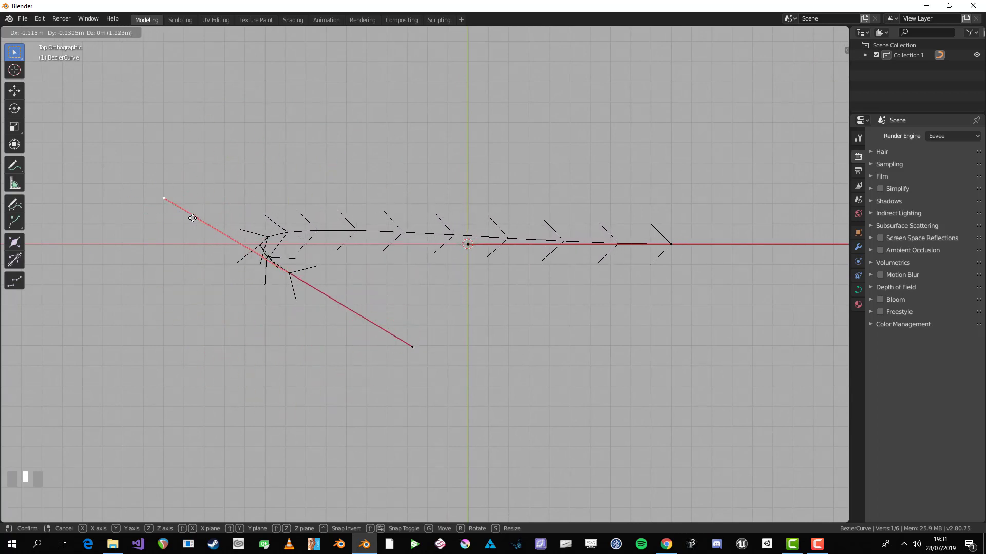
pyautogui.click(389, 176)
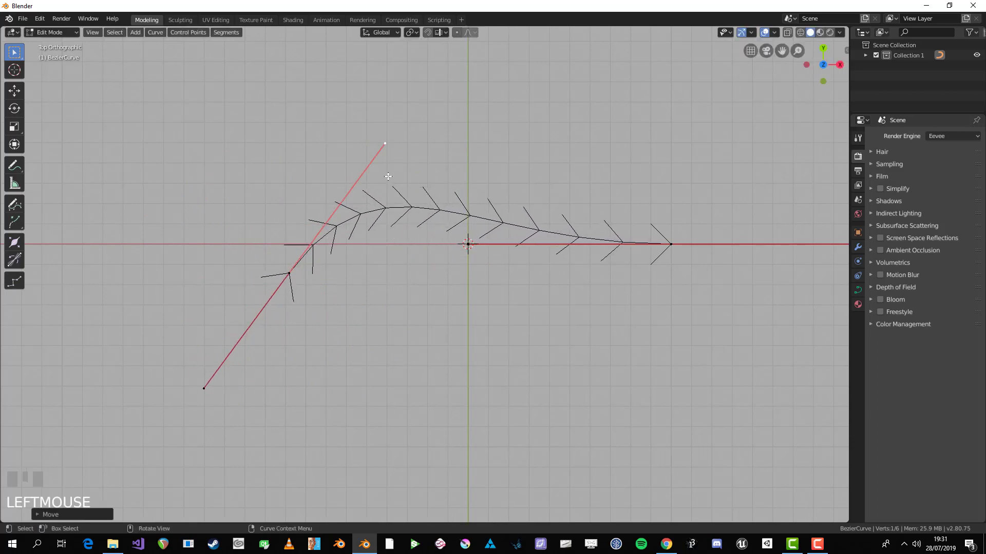
pyautogui.click(215, 394)
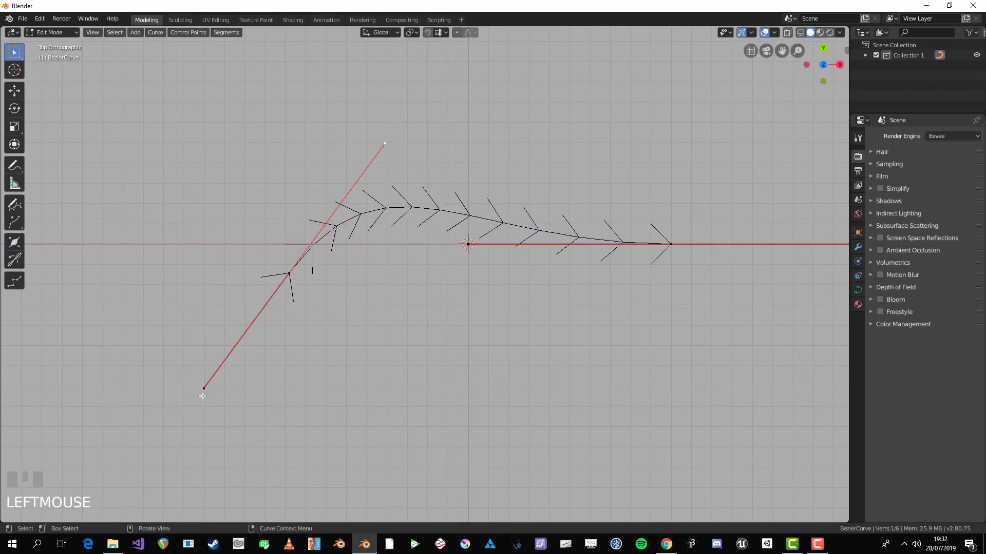
pyautogui.press('g')
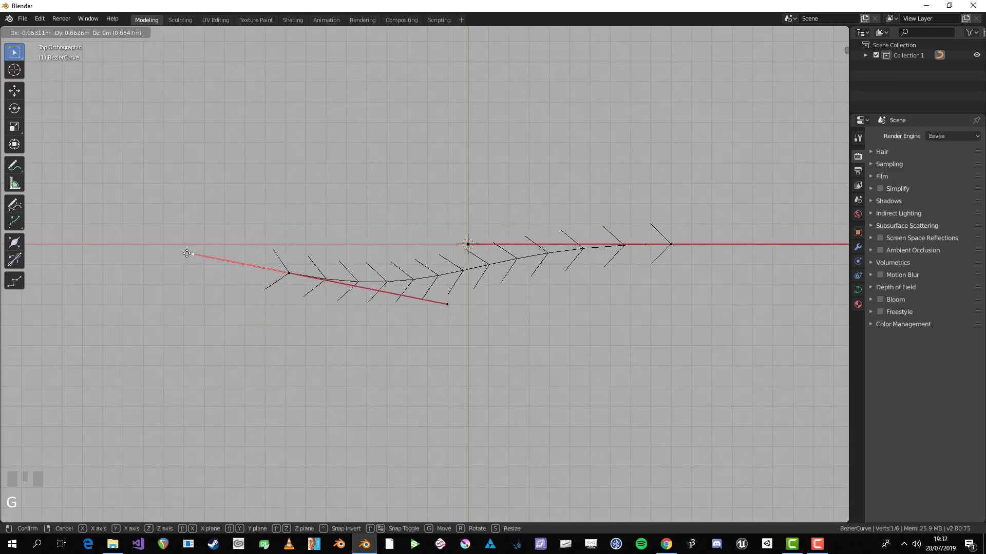
pyautogui.click(255, 384)
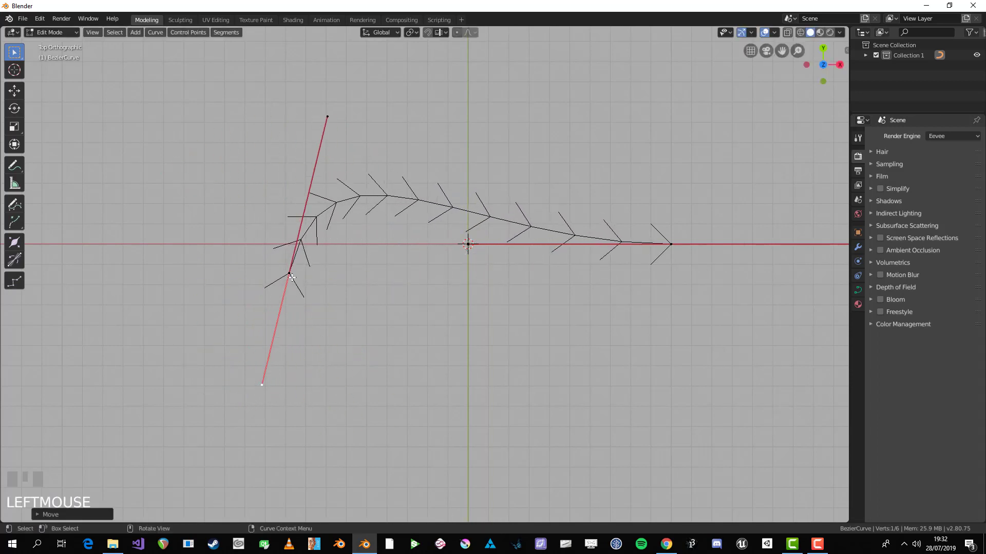
# - Rotate the curve's right control point until its handles are nearly vertical, and move it slightly below the X axis
pyautogui.click(667, 242)
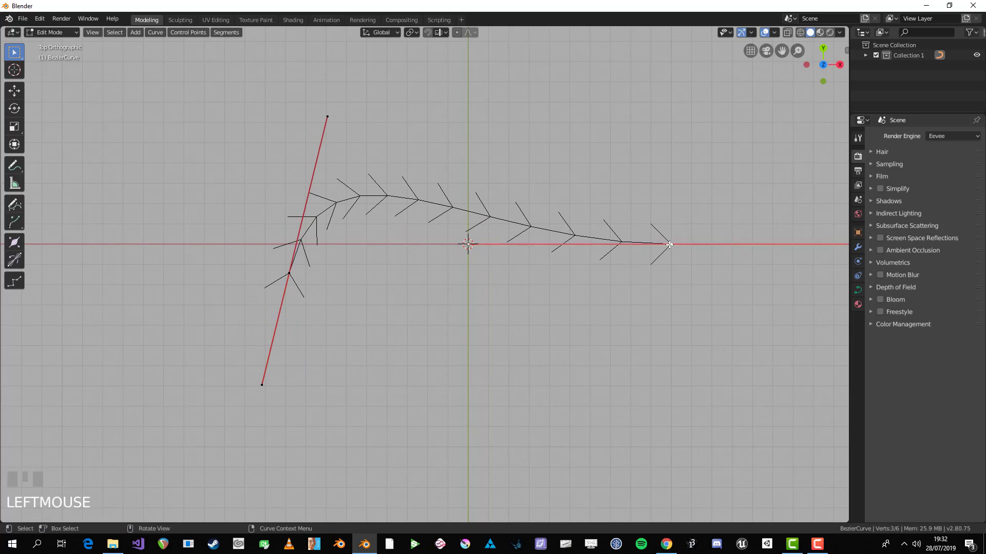
pyautogui.press('r')
pyautogui.click(646, 295)
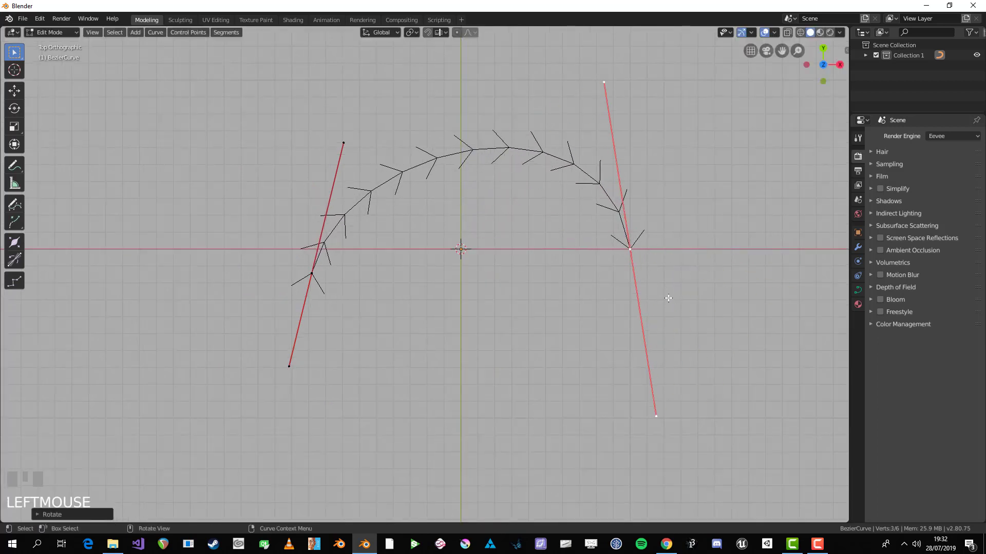
pyautogui.press('g')
pyautogui.click(663, 318)
# - Scale the right control point's handles down and back up to adjust the curvature of the arch
pyautogui.press('s')
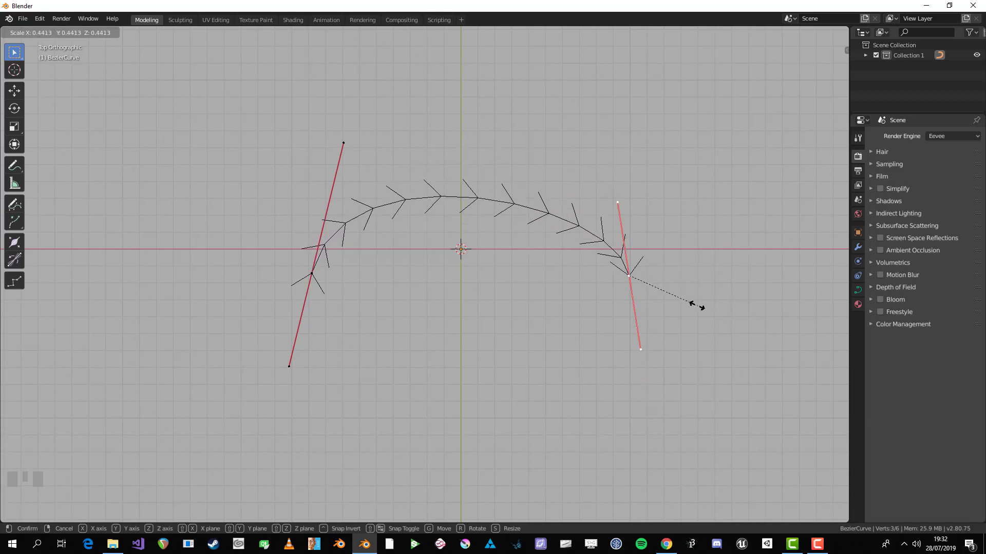
pyautogui.click(674, 296)
pyautogui.press('s')
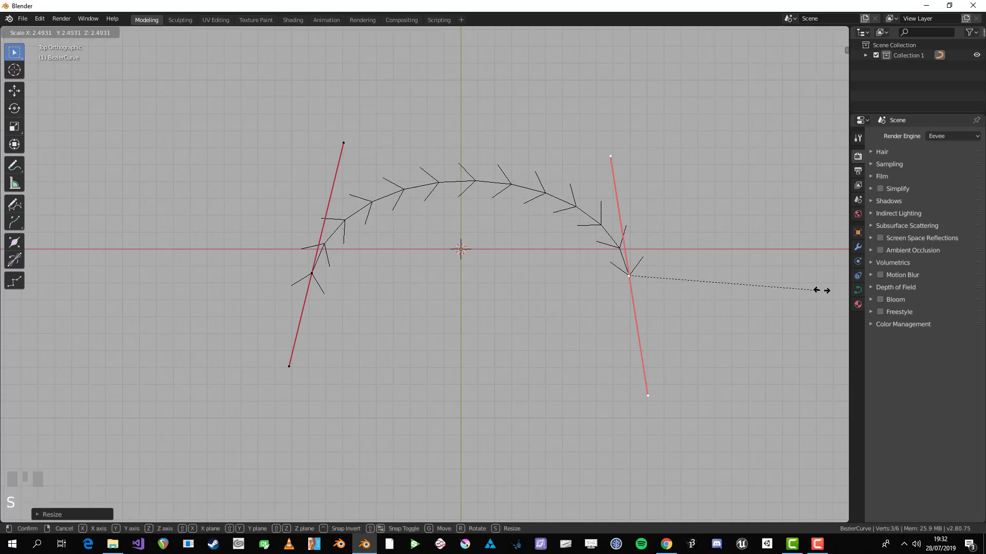
pyautogui.click(821, 282)
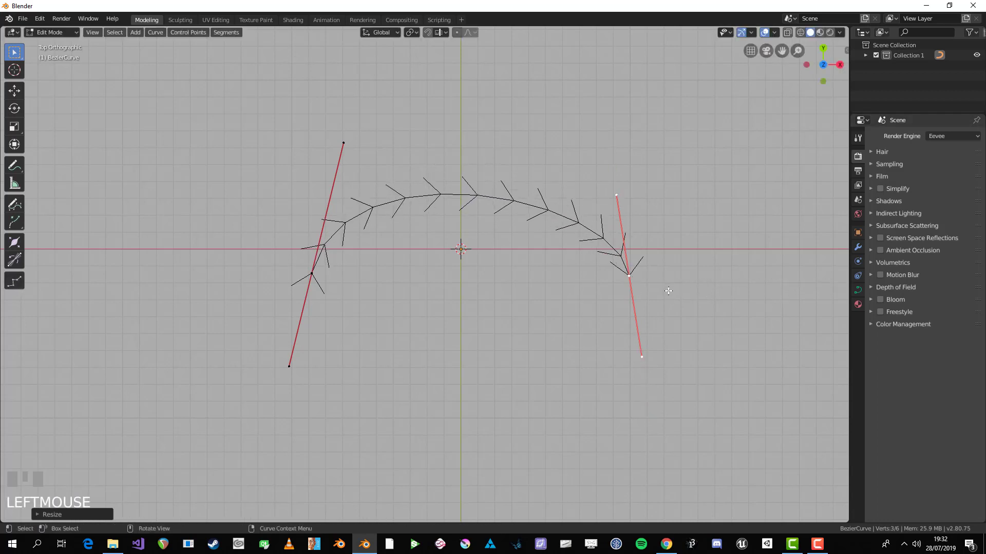
# - Move the right control point slightly up toward the X axis and rotate its handles slightly
pyautogui.press('g')
pyautogui.click(705, 273)
pyautogui.press('r')
pyautogui.click(705, 269)
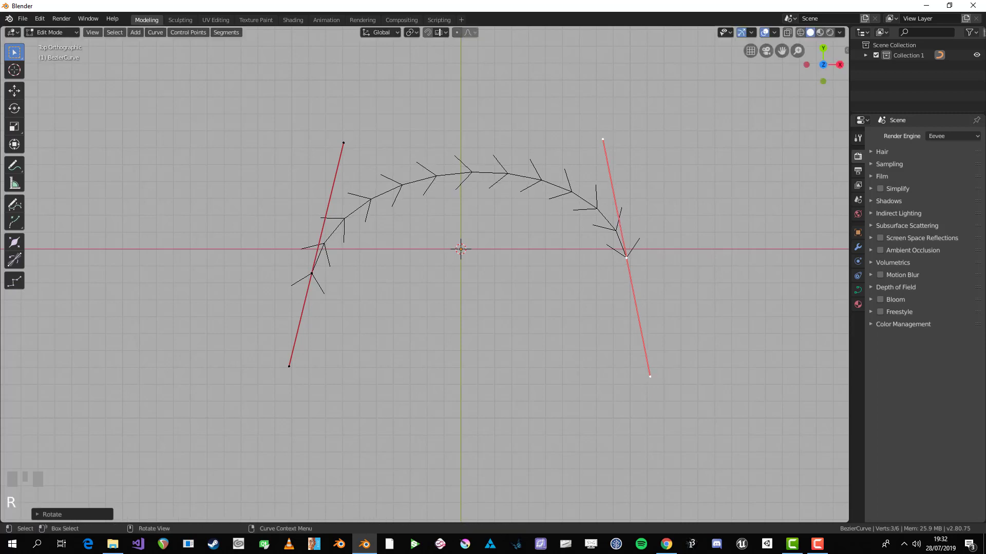
# - Move the curve's left control point slightly up and toward the centre
pyautogui.click(316, 263)
pyautogui.press('g')
pyautogui.click(371, 258)
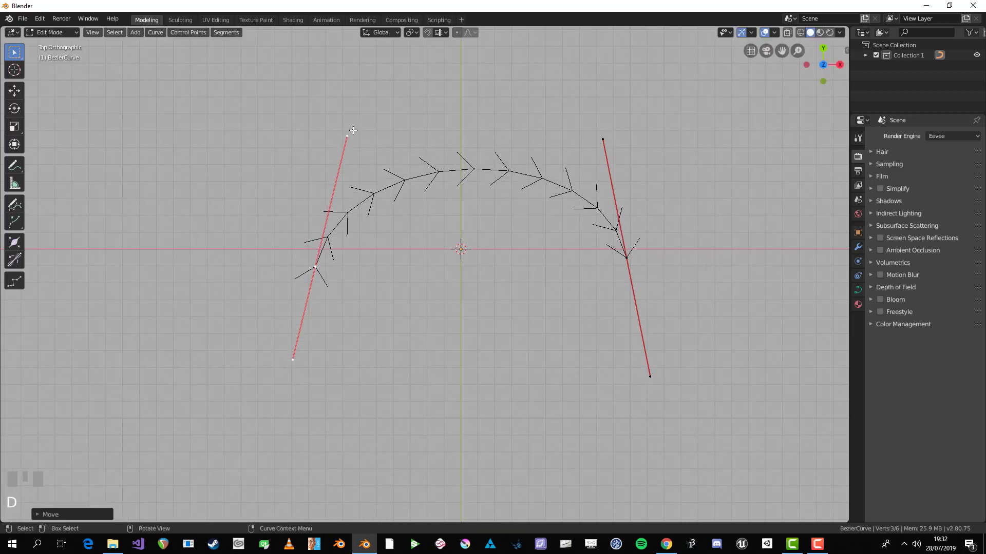
# - Annotate a dashed line between the two upper handle ends and sketch the same open three-sided outline to the right of the curve
pyautogui.moveTo(353, 132); pyautogui.dragTo(602, 136)
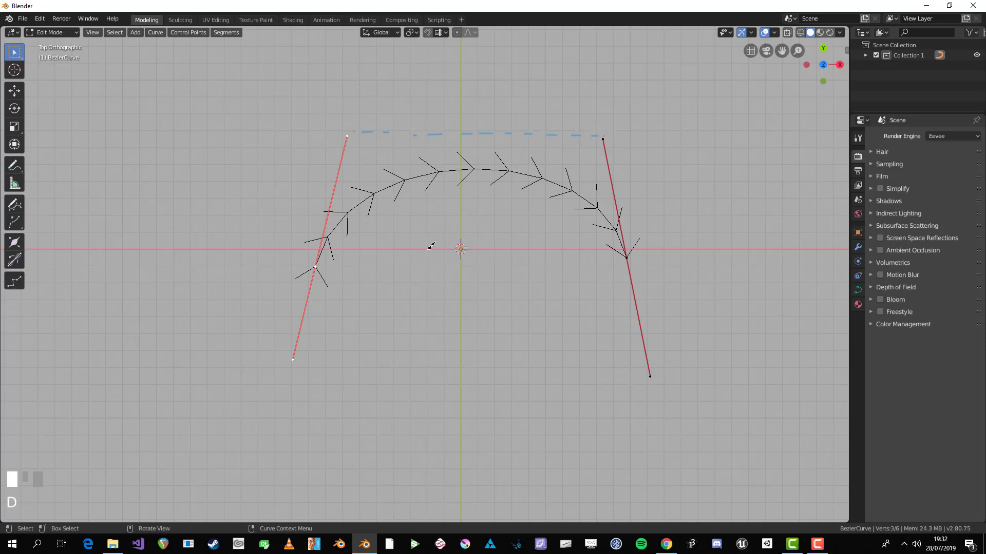
pyautogui.keyDown('shift'); pyautogui.moveTo(367, 228); pyautogui.dragTo(144, 213, button='middle'); pyautogui.keyUp('shift')
pyautogui.moveTo(467, 360)
pyautogui.mouseDown()
pyautogui.moveTo(523, 133)
pyautogui.moveTo(763, 123)
pyautogui.moveTo(801, 165)
pyautogui.moveTo(865, 335)
pyautogui.moveTo(822, 320)
pyautogui.mouseUp()
pyautogui.scroll(-2, 821, 321)
pyautogui.keyDown('shift'); pyautogui.moveTo(665, 281); pyautogui.dragTo(652, 285, button='middle'); pyautogui.keyUp('shift')
pyautogui.moveTo(723, 327); pyautogui.dragTo(660, 181, button='right')
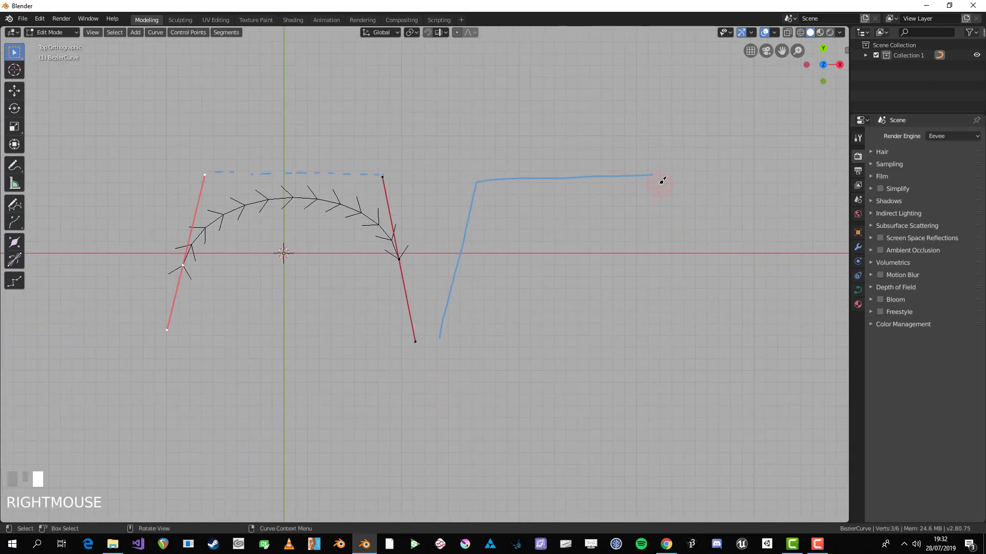
pyautogui.moveTo(660, 181); pyautogui.dragTo(695, 349)
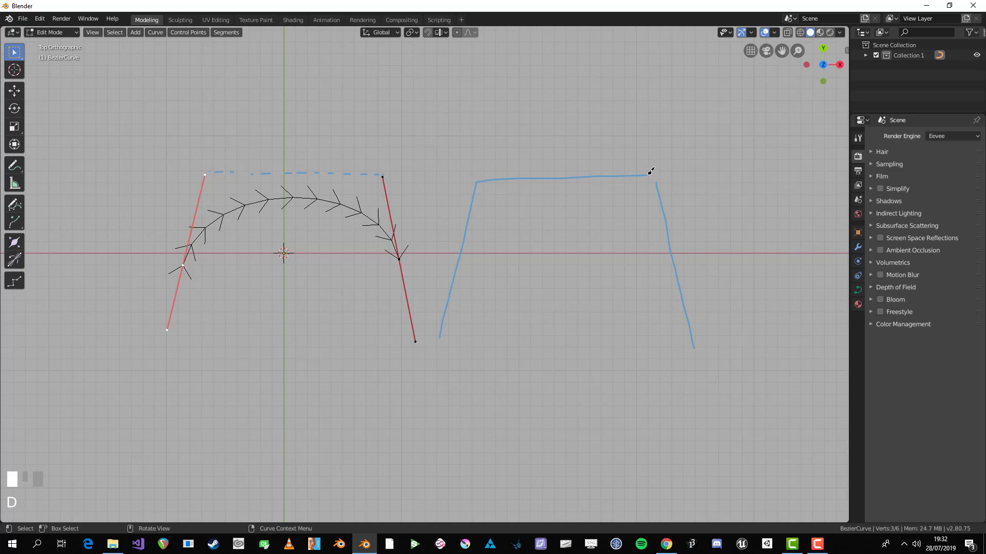
pyautogui.moveTo(651, 171); pyautogui.dragTo(652, 188)
pyautogui.scroll(1, 468, 270)
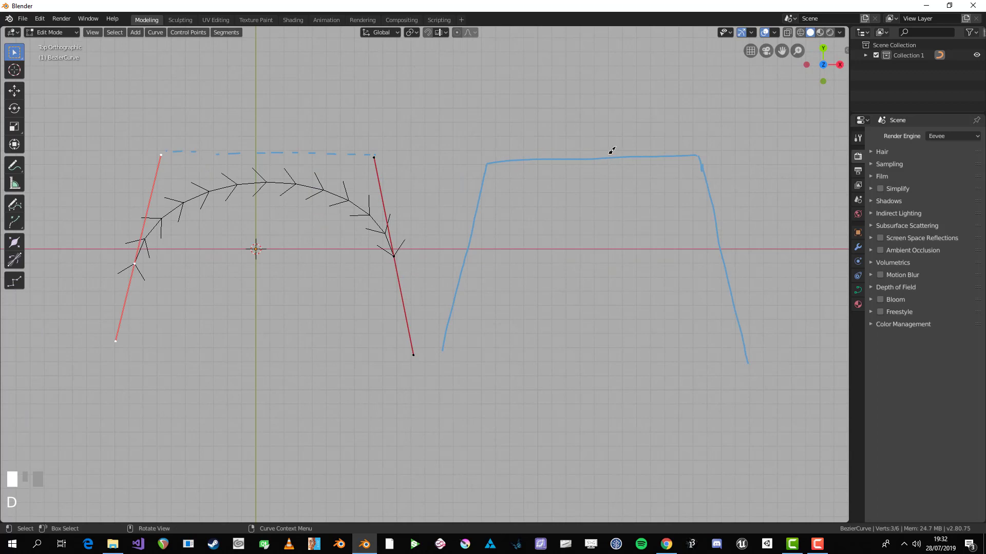
# - Sketch a magnet with dashed pull lines above the annotated outline, an arch-shaped curve inside it, and small emphasis marks
pyautogui.moveTo(585, 113)
pyautogui.mouseDown()
pyautogui.moveTo(572, 121)
pyautogui.moveTo(581, 143)
pyautogui.moveTo(594, 128)
pyautogui.moveTo(618, 128)
pyautogui.moveTo(590, 110)
pyautogui.moveTo(598, 138)
pyautogui.moveTo(612, 137)
pyautogui.moveTo(573, 163)
pyautogui.moveTo(609, 160)
pyautogui.mouseUp()
pyautogui.click(571, 150)
pyautogui.click(572, 169)
pyautogui.click(574, 175)
pyautogui.click(607, 150)
pyautogui.click(609, 176)
pyautogui.moveTo(446, 341)
pyautogui.mouseDown()
pyautogui.moveTo(486, 233)
pyautogui.moveTo(519, 203)
pyautogui.moveTo(579, 184)
pyautogui.moveTo(638, 185)
pyautogui.moveTo(709, 238)
pyautogui.moveTo(744, 347)
pyautogui.mouseUp()
pyautogui.press('d')
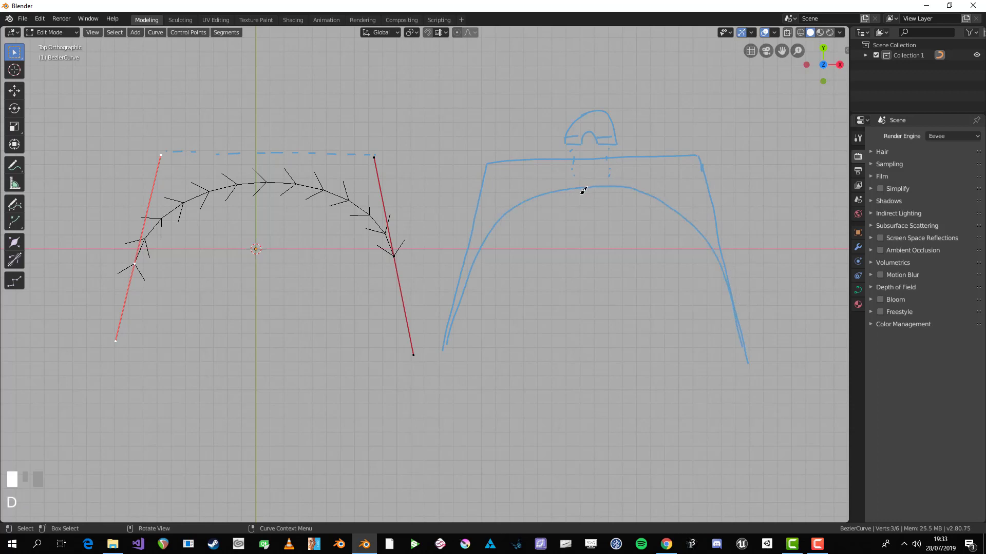
pyautogui.moveTo(581, 193); pyautogui.dragTo(589, 194)
pyautogui.moveTo(569, 163); pyautogui.dragTo(607, 159)
pyautogui.keyDown('shift'); pyautogui.moveTo(614, 253); pyautogui.dragTo(633, 250, button='middle'); pyautogui.keyUp('shift')
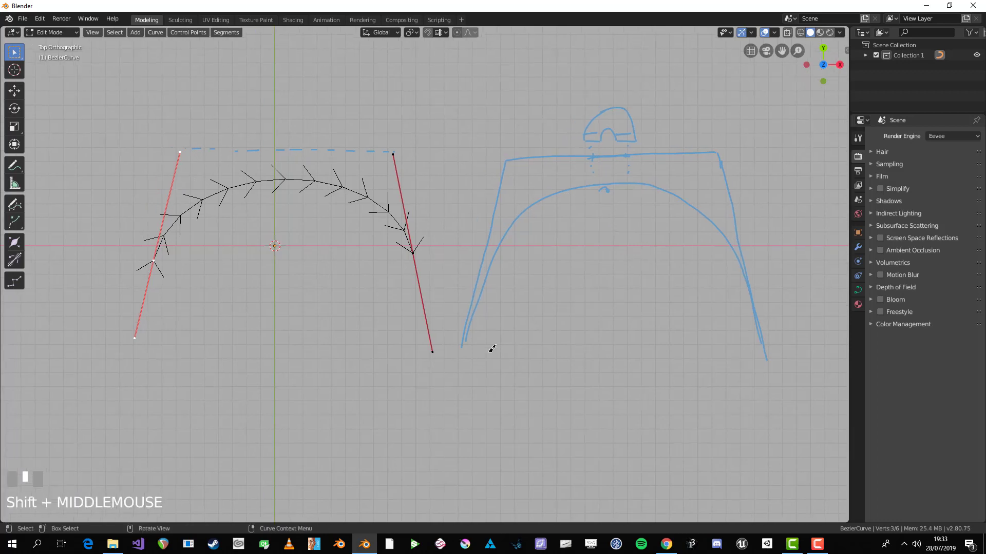
pyautogui.moveTo(457, 349); pyautogui.dragTo(466, 348)
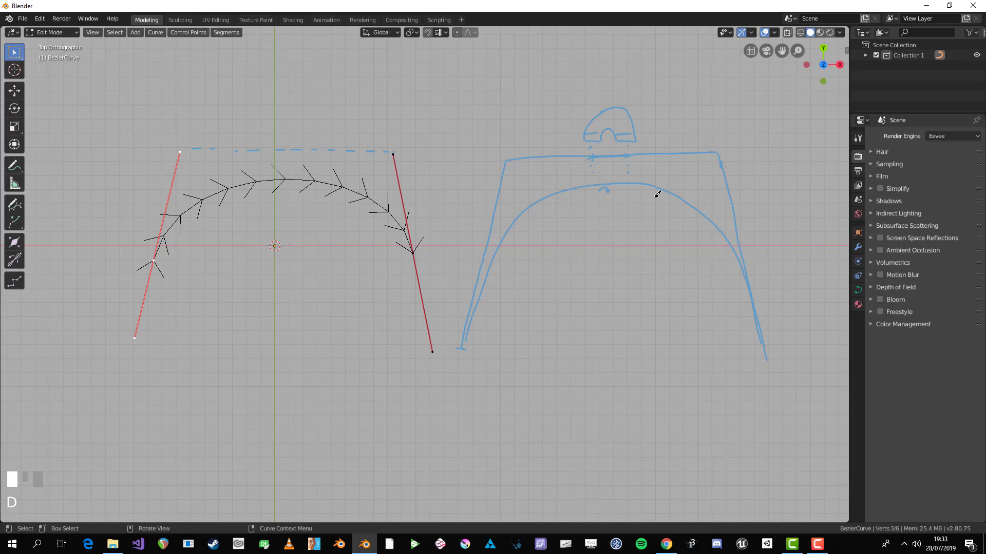
# - Delete the annotation layer to clear all the sketched strokes
pyautogui.press('n')
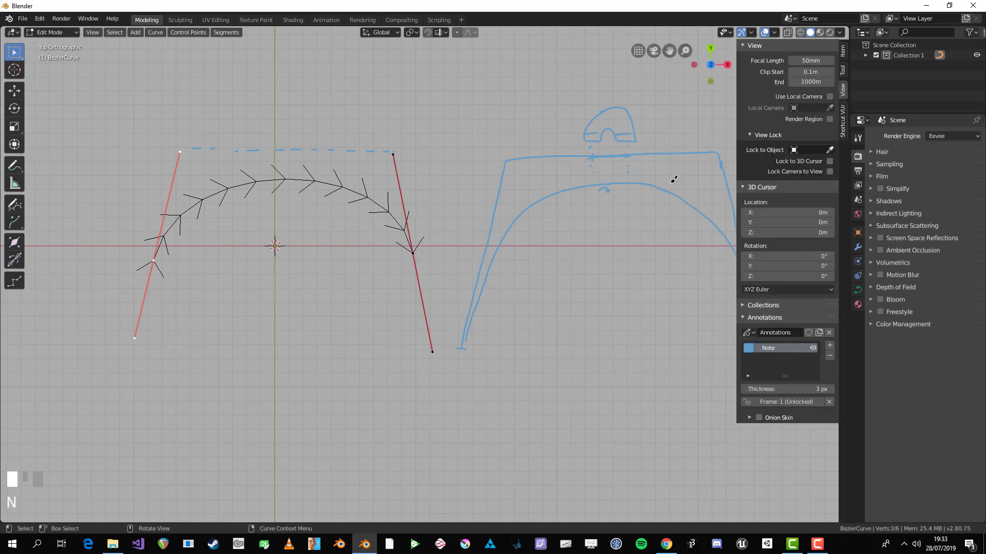
pyautogui.click(832, 349)
pyautogui.keyDown('shift'); pyautogui.moveTo(661, 183); pyautogui.dragTo(639, 187, button='middle'); pyautogui.keyUp('shift')
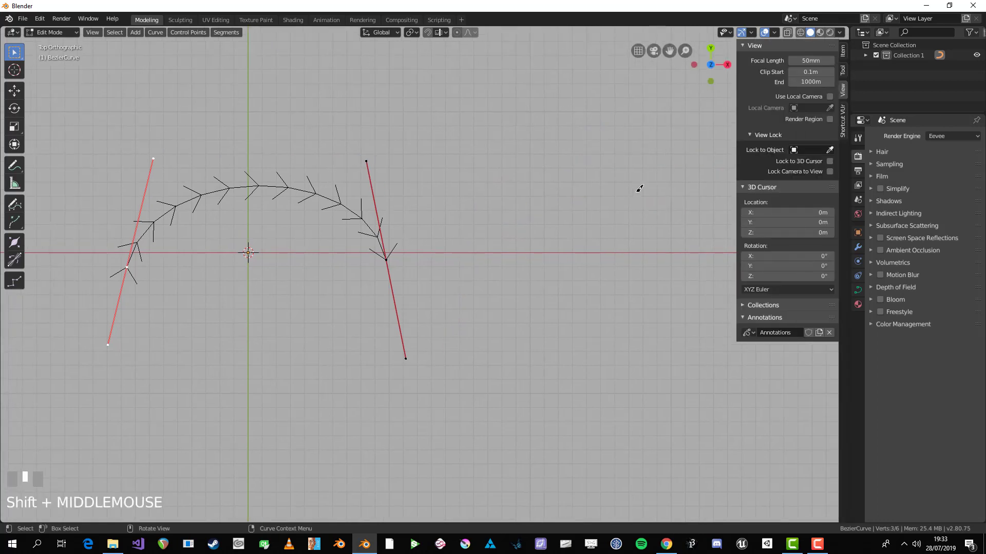
pyautogui.press('n')
# - Sketch a peak of two straight lines with circled points at its apex and ends, and draw an arched curve beneath it
pyautogui.keyDown('shift'); pyautogui.moveTo(548, 213); pyautogui.dragTo(511, 224, button='middle'); pyautogui.keyUp('shift')
pyautogui.moveTo(460, 277)
pyautogui.mouseDown()
pyautogui.moveTo(585, 151)
pyautogui.moveTo(683, 288)
pyautogui.mouseUp()
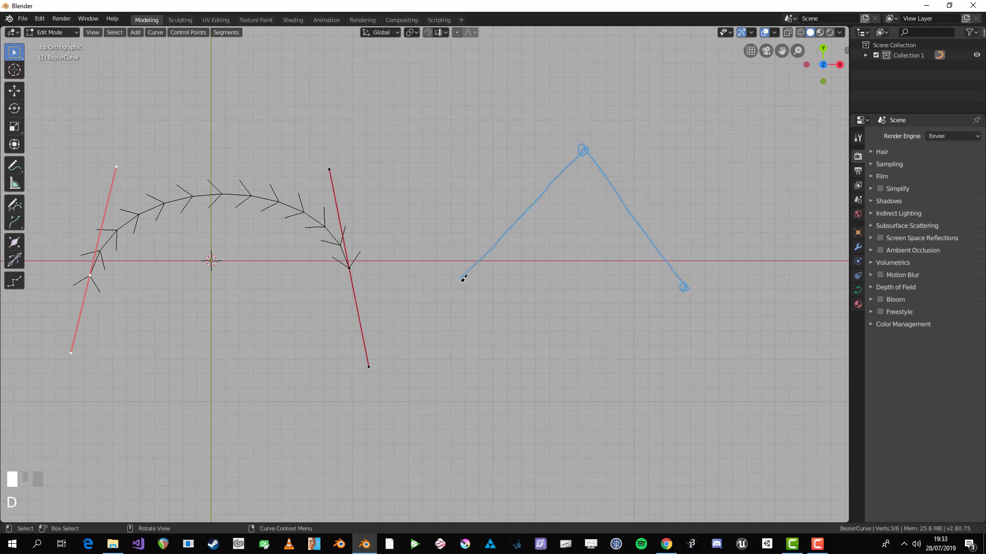
pyautogui.moveTo(461, 281)
pyautogui.mouseDown()
pyautogui.moveTo(451, 276)
pyautogui.moveTo(461, 280)
pyautogui.moveTo(554, 193)
pyautogui.moveTo(623, 209)
pyautogui.moveTo(667, 267)
pyautogui.moveTo(664, 279)
pyautogui.mouseUp()
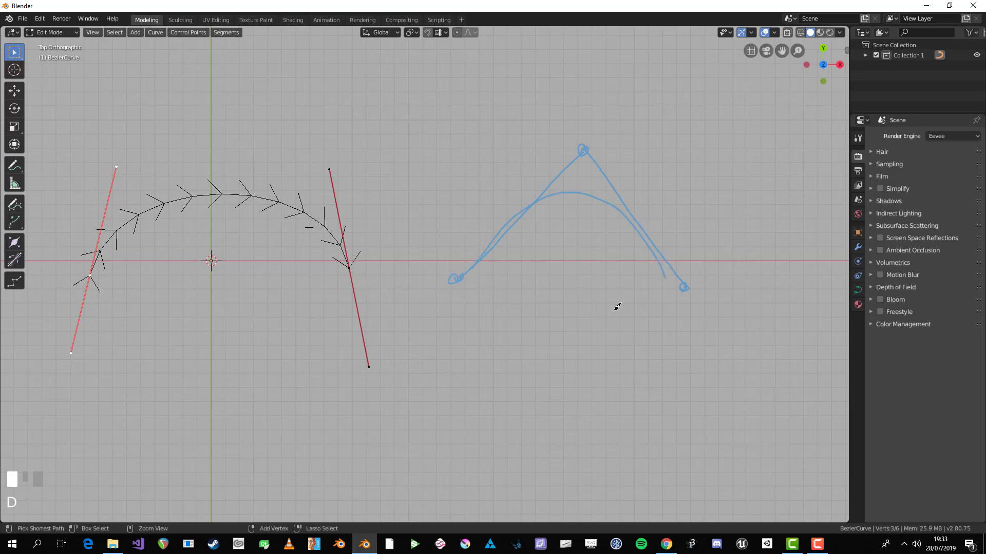
# - Undo the last stroke and delete the annotation layer holding the peak sketch
pyautogui.hotkey('ctrl', 'z')
pyautogui.press('n')
pyautogui.click(828, 333)
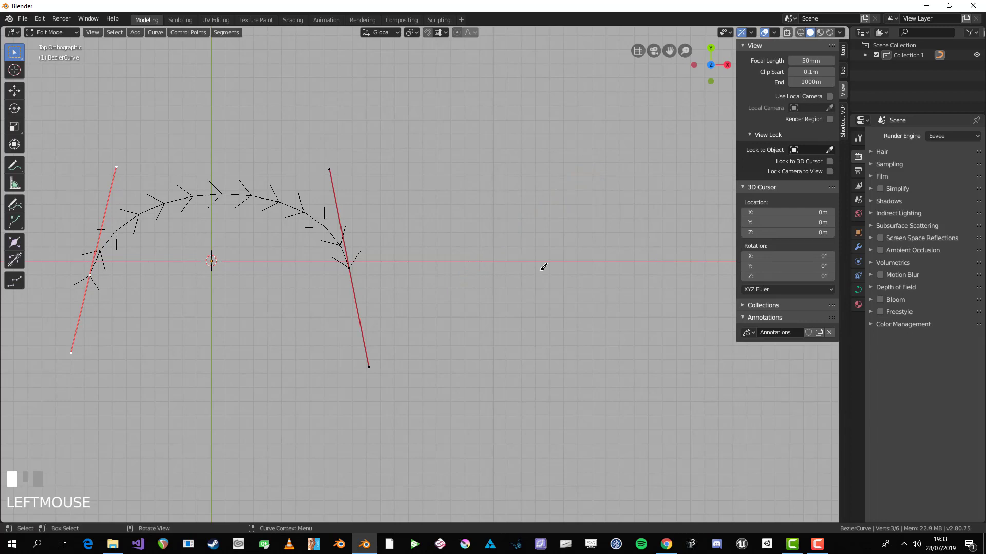
pyautogui.press('n')
# - Annotate three control points in a triangle arrangement and join the two lower ones to the apex with straight lines
pyautogui.moveTo(484, 275); pyautogui.dragTo(488, 264)
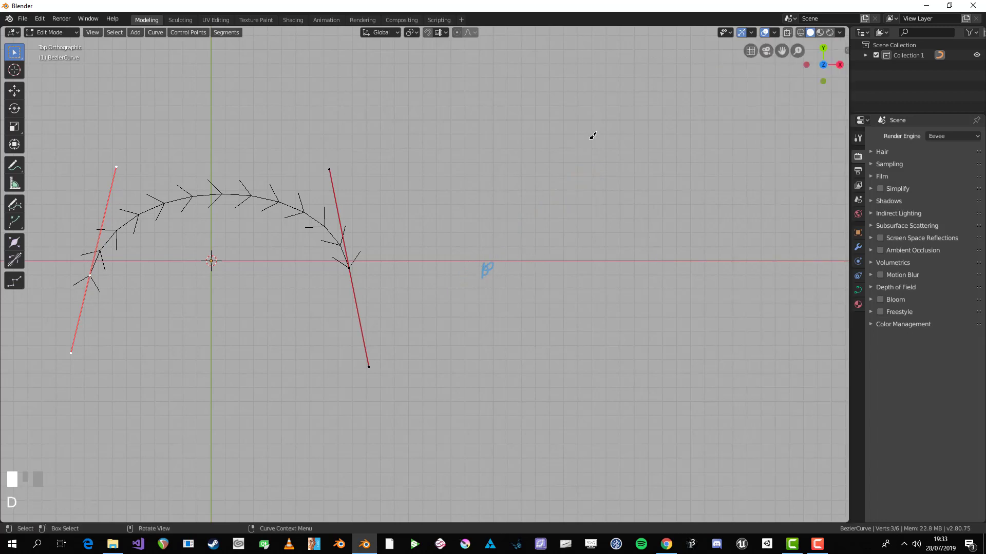
pyautogui.moveTo(593, 136); pyautogui.dragTo(592, 135)
pyautogui.moveTo(715, 275)
pyautogui.mouseDown()
pyautogui.moveTo(704, 268)
pyautogui.moveTo(699, 278)
pyautogui.mouseUp()
pyautogui.moveTo(490, 266)
pyautogui.mouseDown()
pyautogui.moveTo(508, 222)
pyautogui.moveTo(587, 137)
pyautogui.mouseUp()
pyautogui.moveTo(588, 136)
pyautogui.mouseDown(button='right')
pyautogui.moveTo(500, 225)
pyautogui.moveTo(495, 262)
pyautogui.mouseUp(button='right')
pyautogui.moveTo(491, 264)
pyautogui.mouseDown()
pyautogui.moveTo(594, 137)
pyautogui.moveTo(699, 261)
pyautogui.mouseUp()
pyautogui.moveTo(700, 261); pyautogui.dragTo(599, 145, button='right')
pyautogui.moveTo(592, 137); pyautogui.dragTo(698, 262)
pyautogui.moveTo(590, 139); pyautogui.dragTo(581, 159)
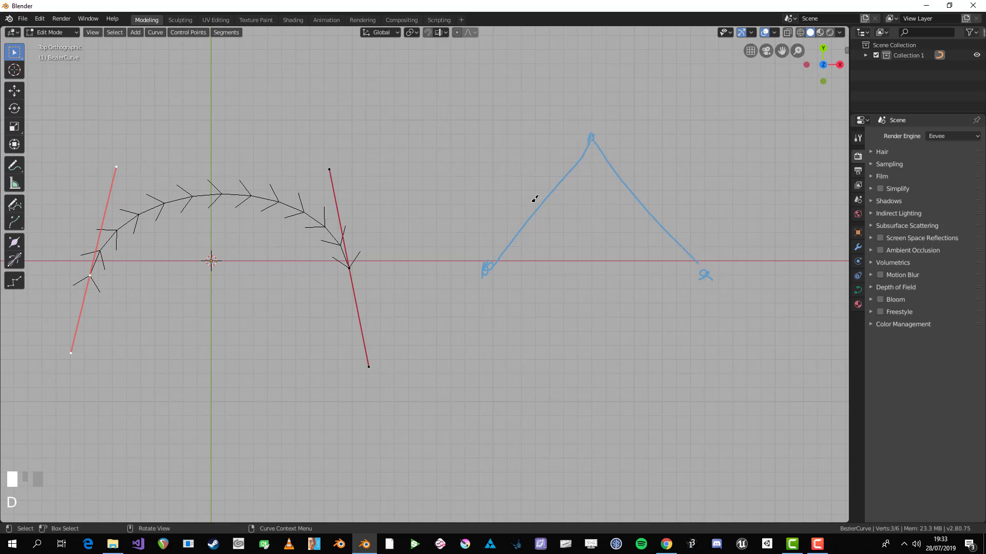
# - Divide each of the two annotated lines with four short tick marks
pyautogui.moveTo(503, 243); pyautogui.dragTo(515, 252)
pyautogui.moveTo(524, 215); pyautogui.dragTo(537, 223)
pyautogui.moveTo(550, 188); pyautogui.dragTo(565, 196)
pyautogui.moveTo(568, 155)
pyautogui.mouseDown()
pyautogui.moveTo(580, 165)
pyautogui.moveTo(613, 154)
pyautogui.mouseUp()
pyautogui.moveTo(623, 193); pyautogui.dragTo(635, 180)
pyautogui.moveTo(645, 216); pyautogui.dragTo(652, 209)
pyautogui.moveTo(674, 251); pyautogui.dragTo(687, 243)
# - Add a second annotation layer and set its colour to pink
pyautogui.press('n')
pyautogui.click(830, 345)
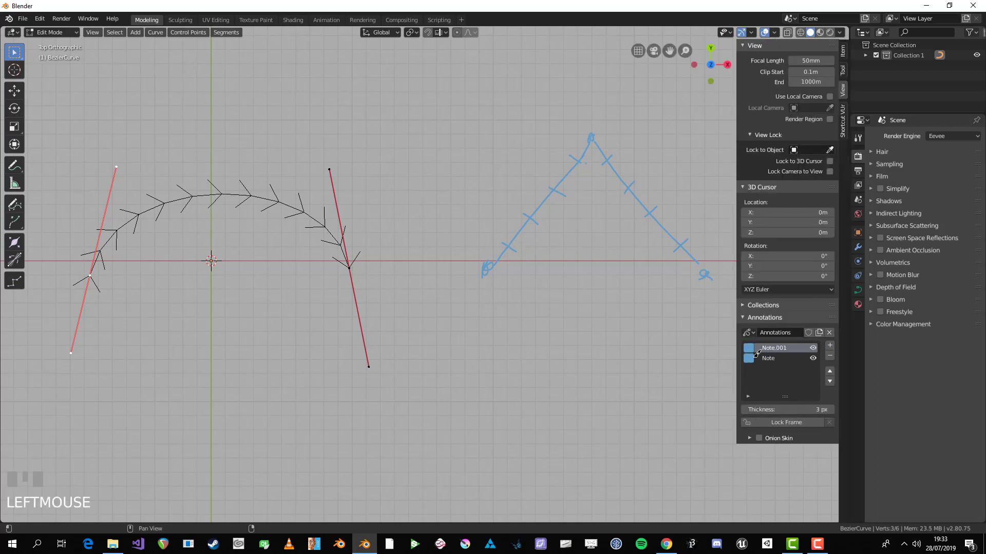
pyautogui.click(751, 348)
pyautogui.press('n')
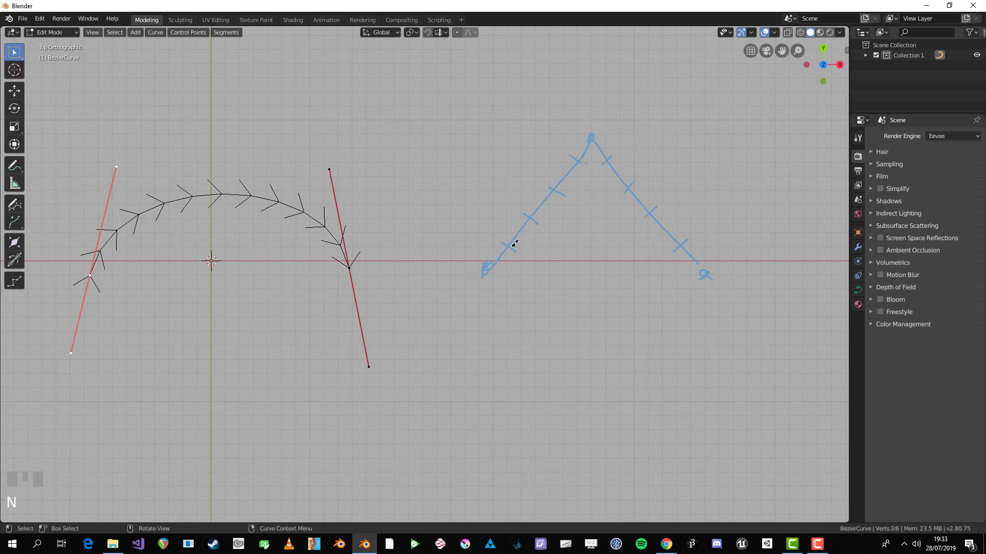
# - Connect the tick marks on one line to their counterparts on the other with four crossing pink lines
pyautogui.moveTo(512, 246); pyautogui.dragTo(602, 161)
pyautogui.moveTo(533, 215); pyautogui.dragTo(595, 185)
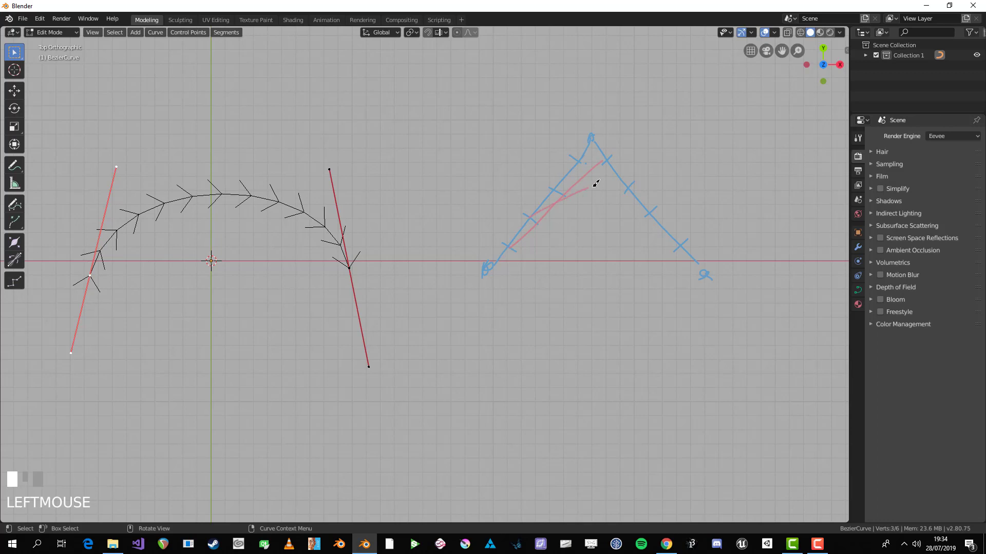
pyautogui.press('d')
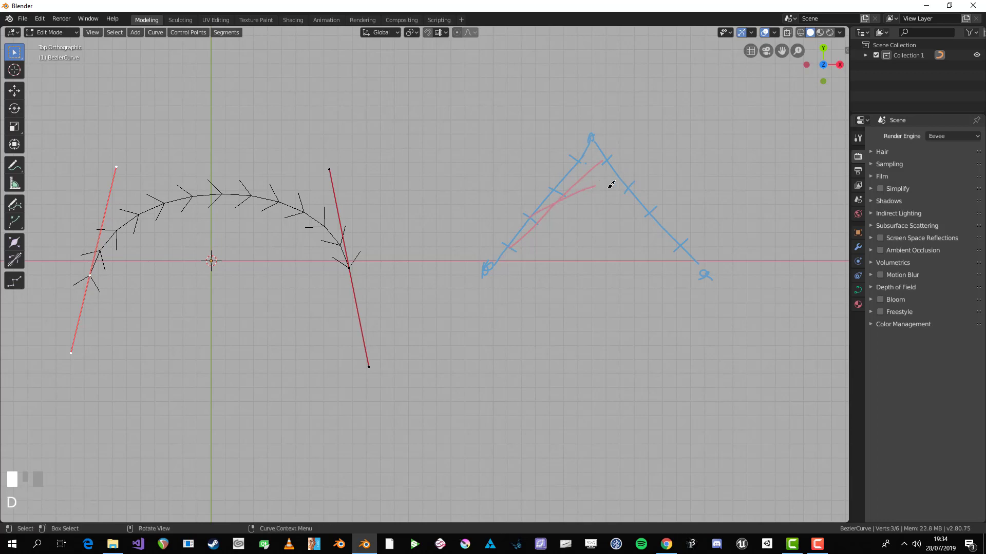
pyautogui.moveTo(611, 185); pyautogui.dragTo(596, 188, button='right')
pyautogui.press('d')
pyautogui.moveTo(540, 214); pyautogui.dragTo(625, 183)
pyautogui.moveTo(556, 186); pyautogui.dragTo(651, 209)
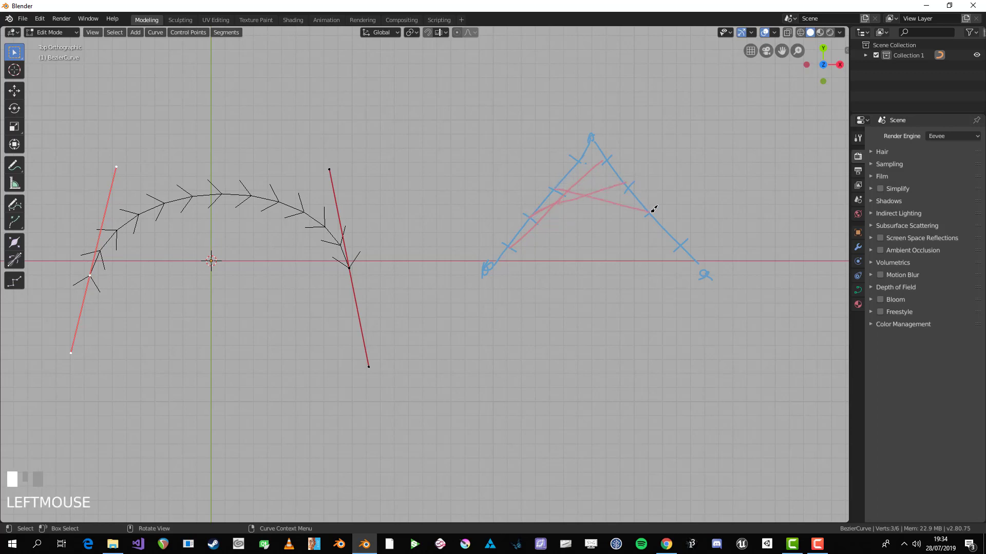
pyautogui.moveTo(580, 156); pyautogui.dragTo(683, 244)
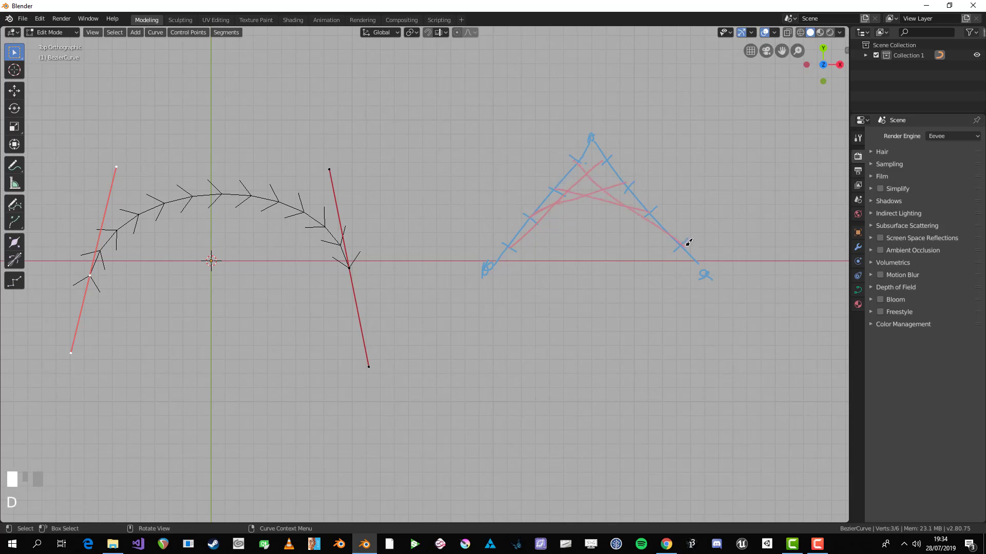
pyautogui.rightClick(704, 231)
# - Add a third annotation layer and set its colour to dark red (H 0.971, S 1.000, V 0.780)
pyautogui.press('n')
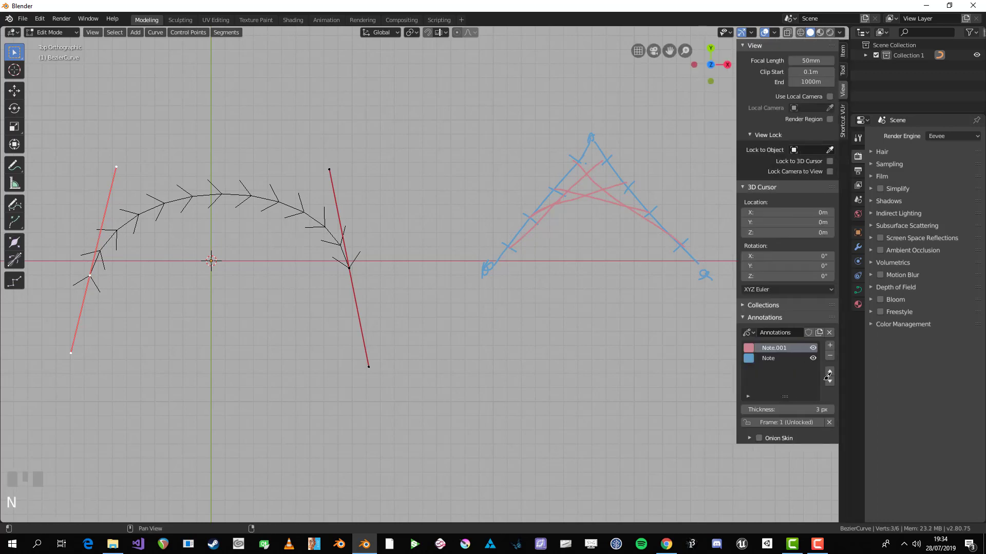
pyautogui.click(830, 346)
pyautogui.click(749, 348)
pyautogui.click(762, 270)
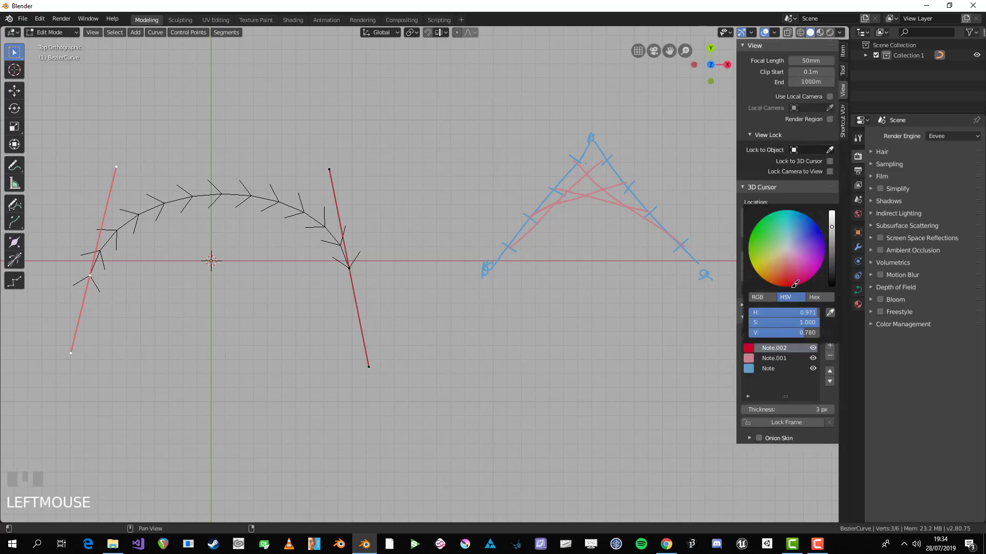
pyautogui.press('n')
# - Trace the resulting curve in dark red along the crossing lines and extend it toward the lower-left control point
pyautogui.moveTo(506, 250)
pyautogui.mouseDown()
pyautogui.moveTo(581, 197)
pyautogui.moveTo(647, 217)
pyautogui.moveTo(679, 250)
pyautogui.mouseUp()
pyautogui.press('d')
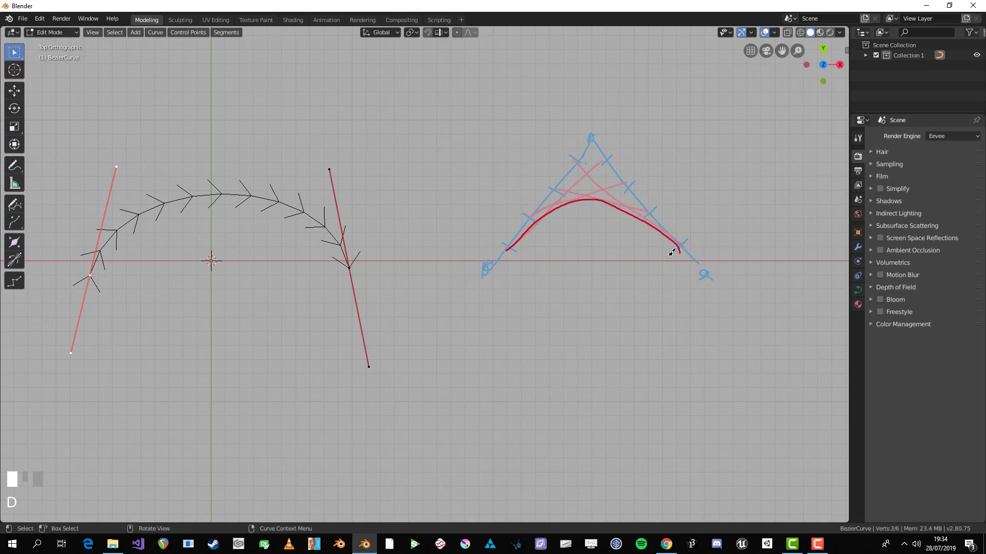
pyautogui.moveTo(506, 247); pyautogui.dragTo(498, 267)
pyautogui.scroll(-1, 562, 280)
pyautogui.keyDown('shift'); pyautogui.moveTo(563, 285); pyautogui.dragTo(551, 266, button='middle'); pyautogui.keyUp('shift')
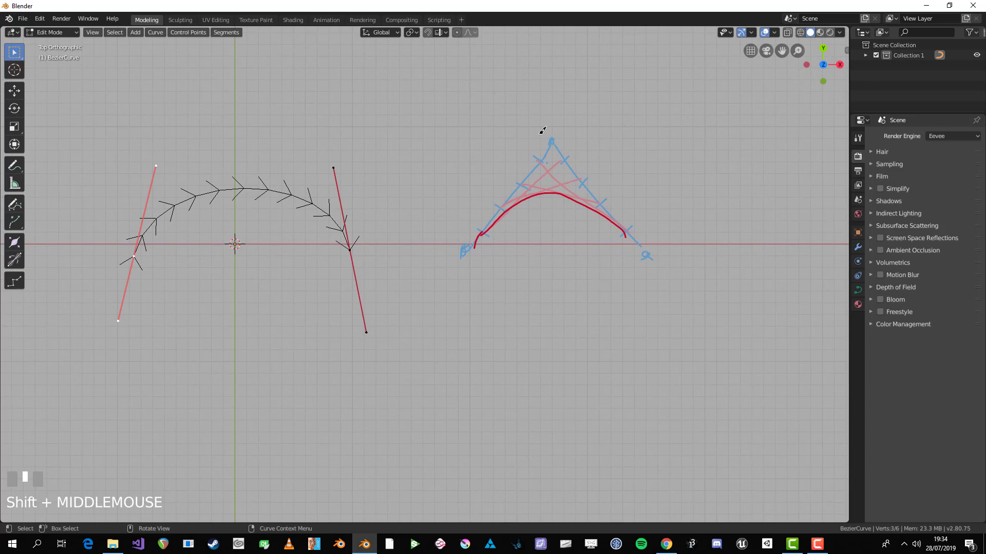
# - Remove all three annotation layers from the viewport
pyautogui.press('n')
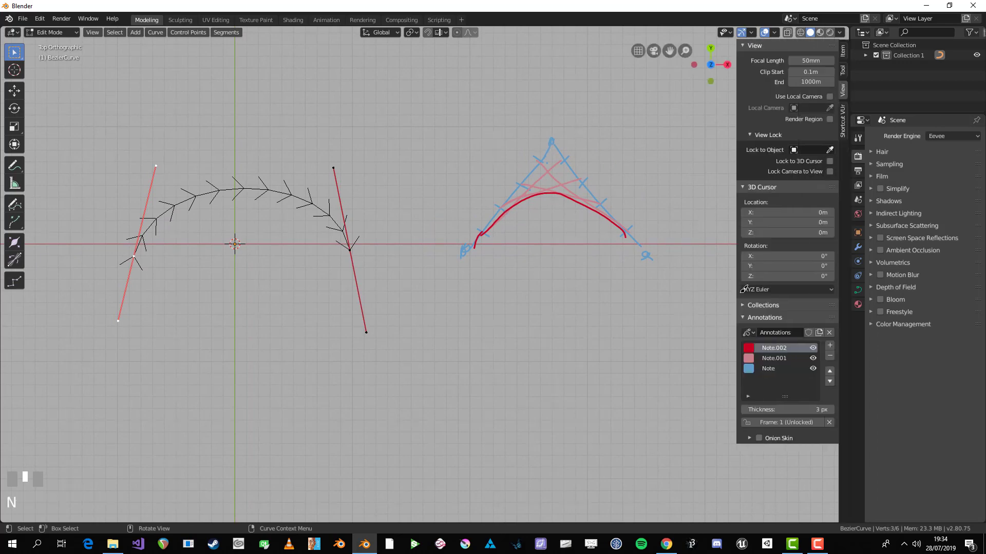
pyautogui.click(830, 356)
pyautogui.click(830, 355)
pyautogui.click(830, 356)
pyautogui.press('n')
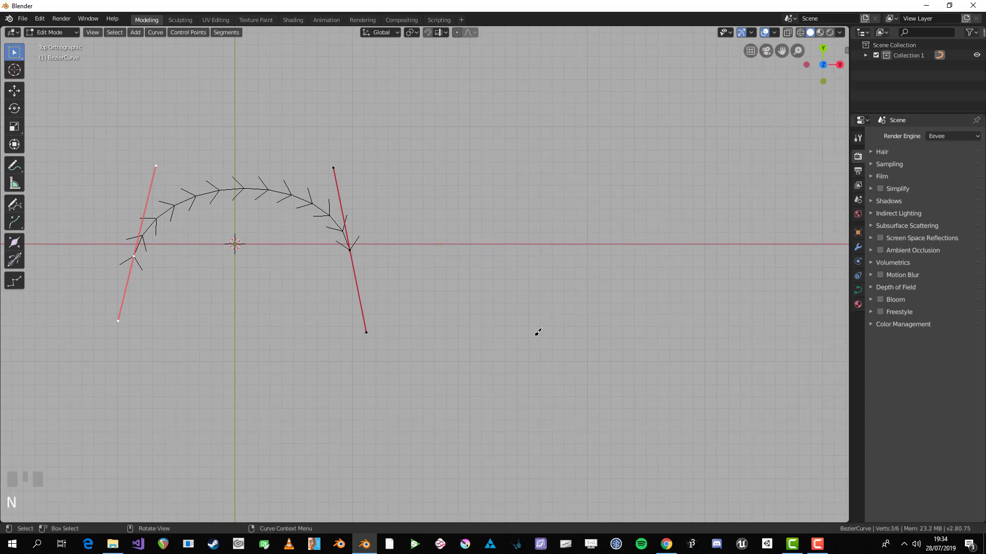
# - Scale down the left control point's handles slightly in an angled perspective view and examine the curve from another angle
pyautogui.keyDown('shift'); pyautogui.moveTo(538, 333); pyautogui.dragTo(554, 286, button='middle'); pyautogui.keyUp('shift')
pyautogui.keyDown('shift'); pyautogui.moveTo(471, 264); pyautogui.dragTo(607, 90, button='middle'); pyautogui.keyUp('shift')
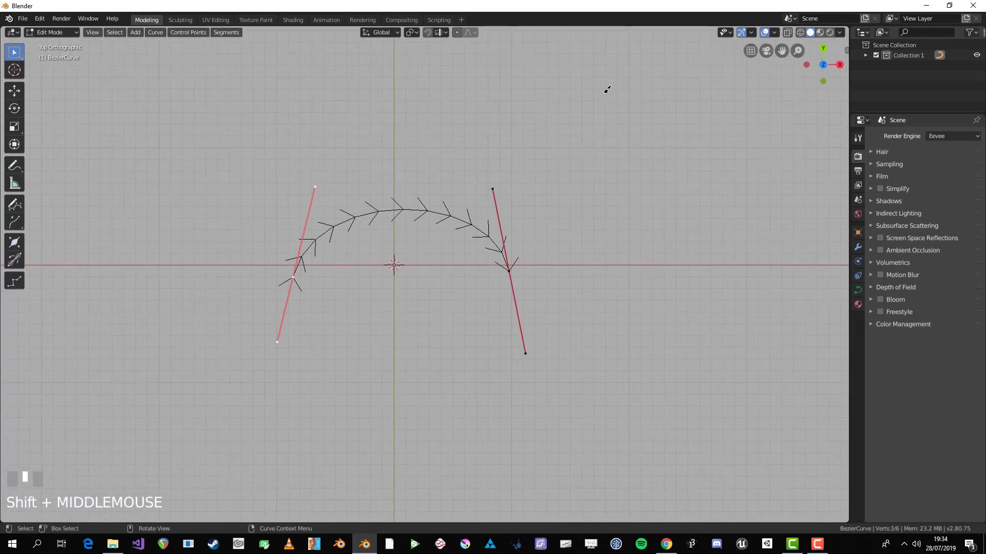
pyautogui.keyDown('shift'); pyautogui.moveTo(730, 194); pyautogui.dragTo(700, 188, button='middle'); pyautogui.keyUp('shift')
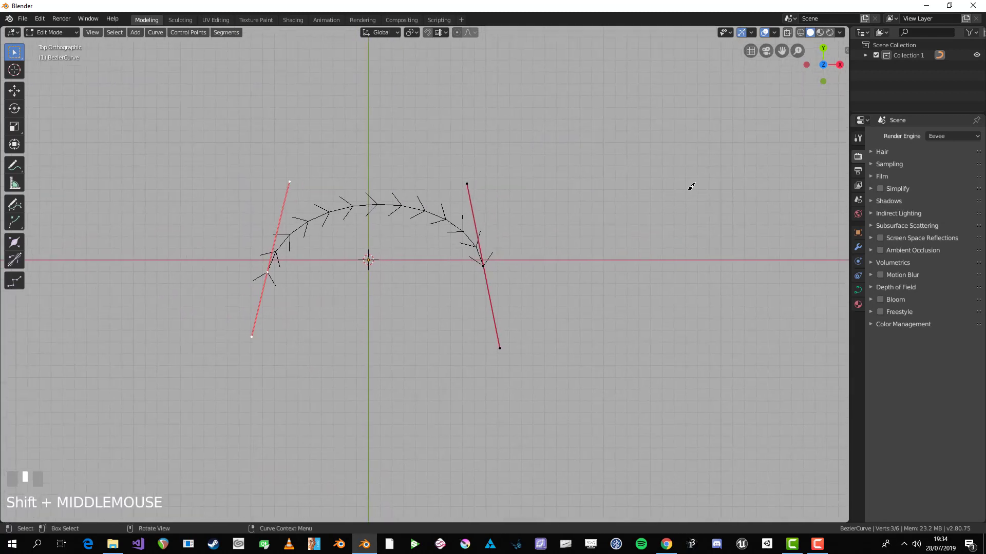
pyautogui.scroll(2, 431, 280)
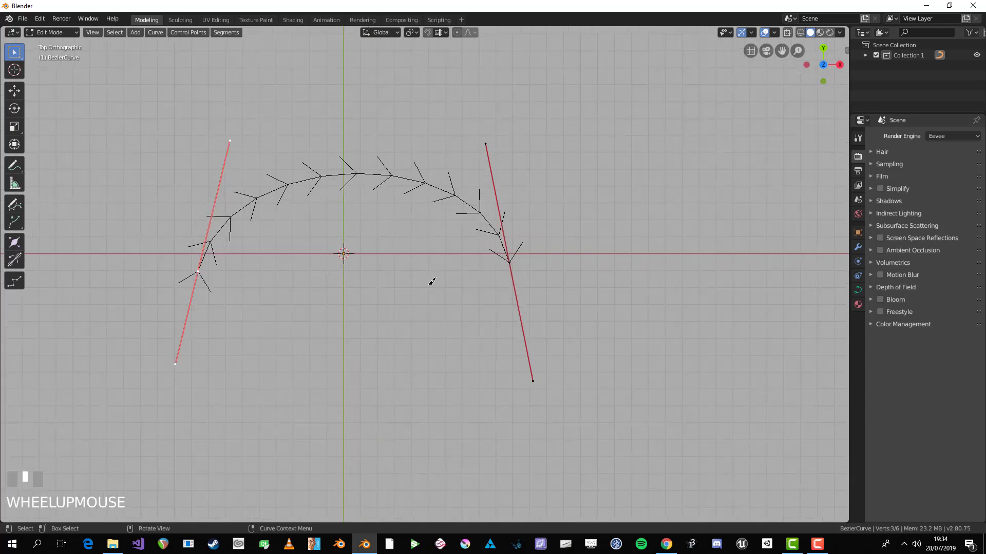
pyautogui.keyDown('shift'); pyautogui.moveTo(432, 279); pyautogui.dragTo(462, 256, button='middle'); pyautogui.keyUp('shift')
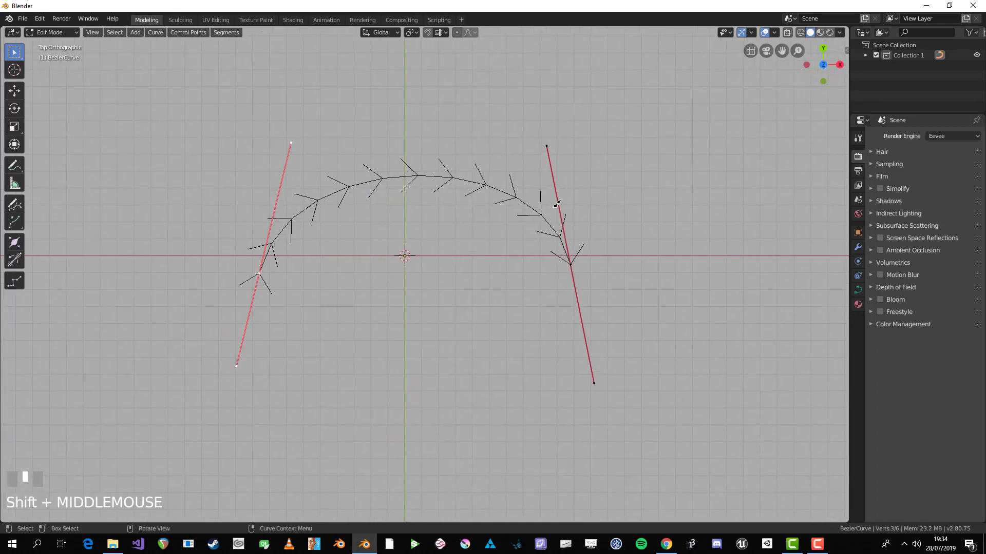
pyautogui.moveTo(347, 272); pyautogui.dragTo(319, 223, button='middle')
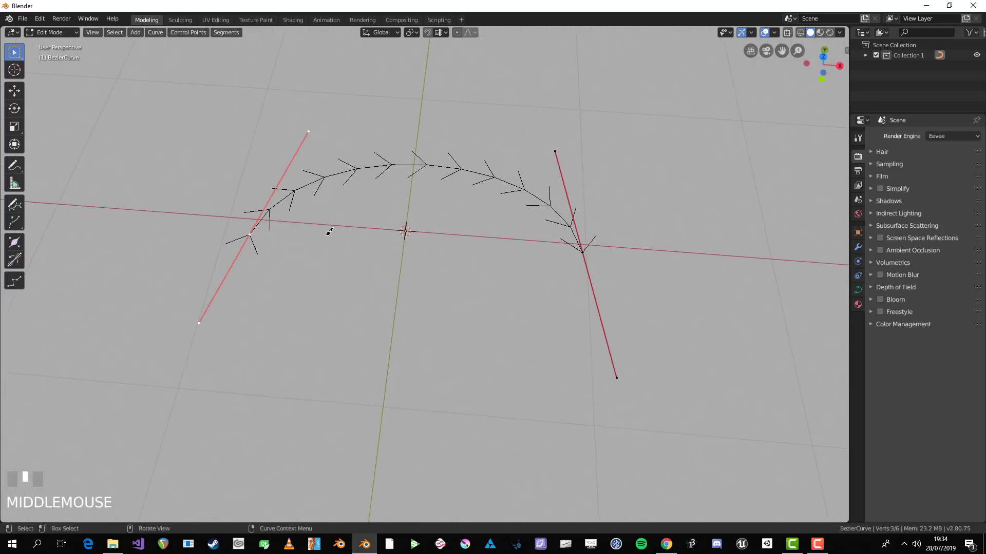
pyautogui.moveTo(321, 171); pyautogui.dragTo(322, 220, button='middle')
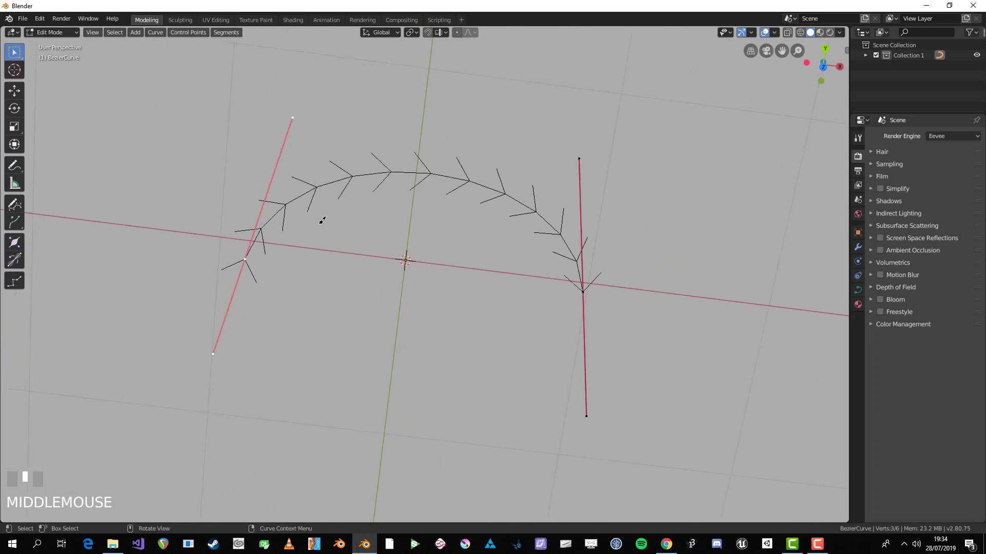
pyautogui.click(288, 200)
pyautogui.press('s')
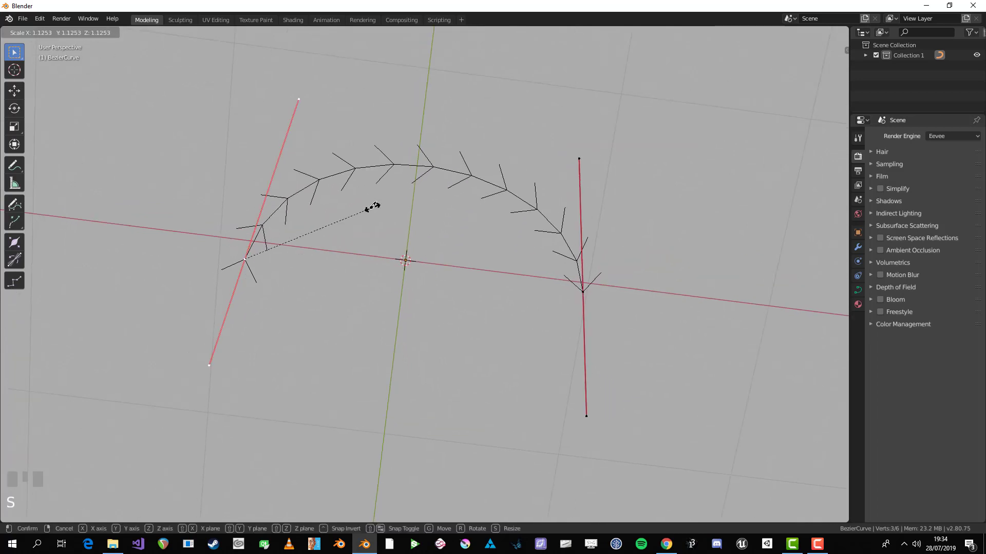
pyautogui.click(337, 216)
pyautogui.scroll(-2, 335, 217)
pyautogui.moveTo(335, 217); pyautogui.dragTo(374, 154, button='middle')
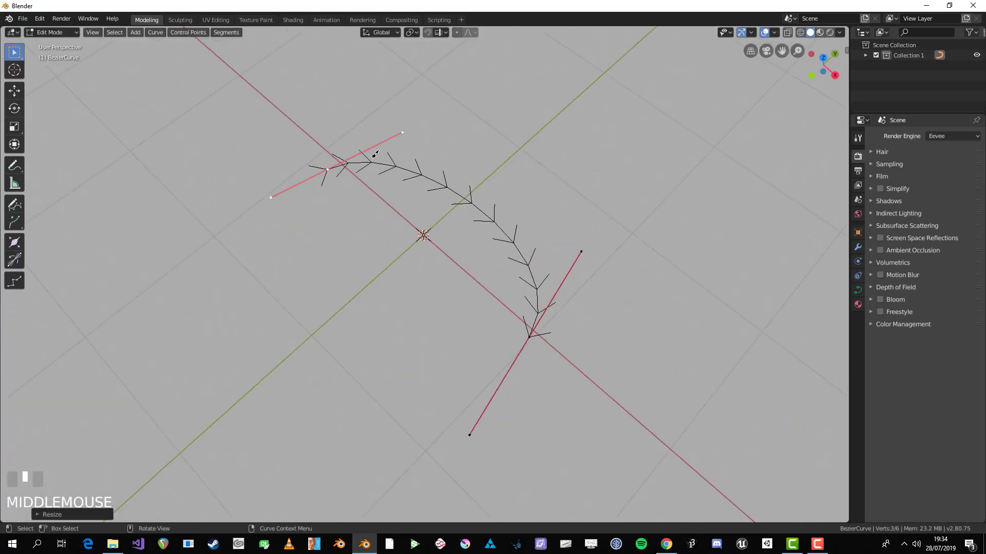
# - Rotate the left control point's handles freely with trackball rotation so they stand upright out of the ground plane
pyautogui.press('r')
pyautogui.press('r')
pyautogui.click(324, 188)
pyautogui.moveTo(325, 188); pyautogui.dragTo(309, 193, button='middle')
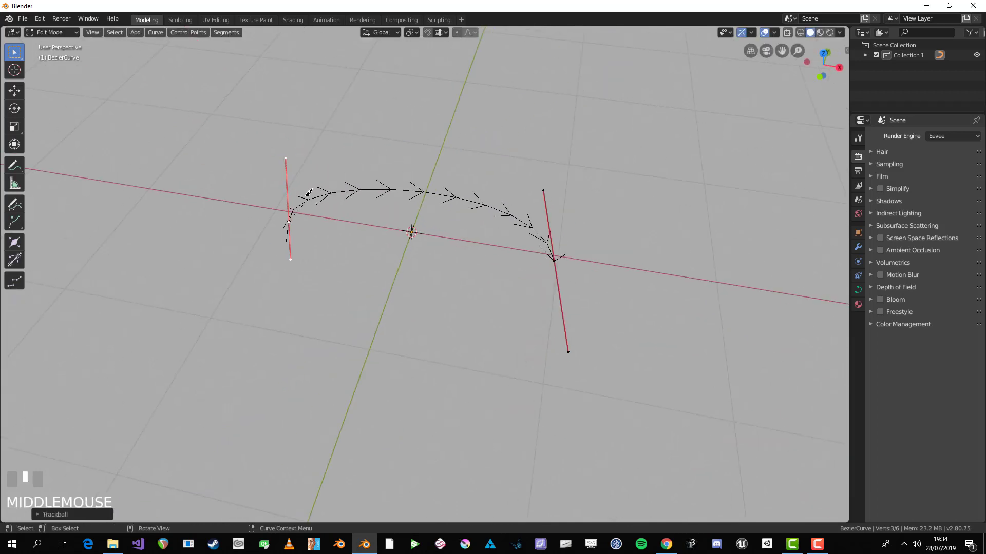
pyautogui.moveTo(466, 205); pyautogui.dragTo(399, 170, button='middle')
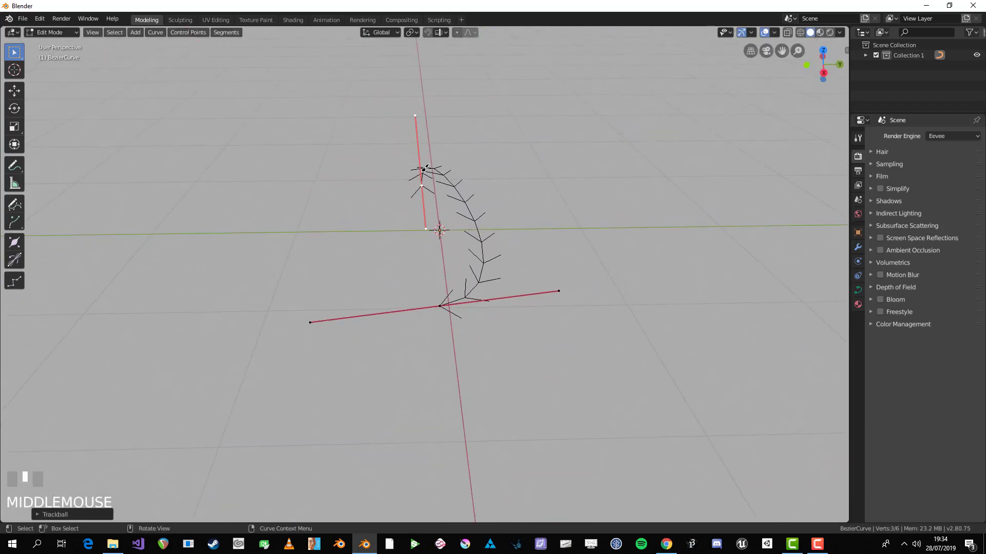
# - Rotate the right control point's handles freely with trackball rotation to tilt them diagonally, and examine the curve from several angles
pyautogui.moveTo(433, 310); pyautogui.dragTo(522, 251, button='middle')
pyautogui.press('r')
pyautogui.press('r')
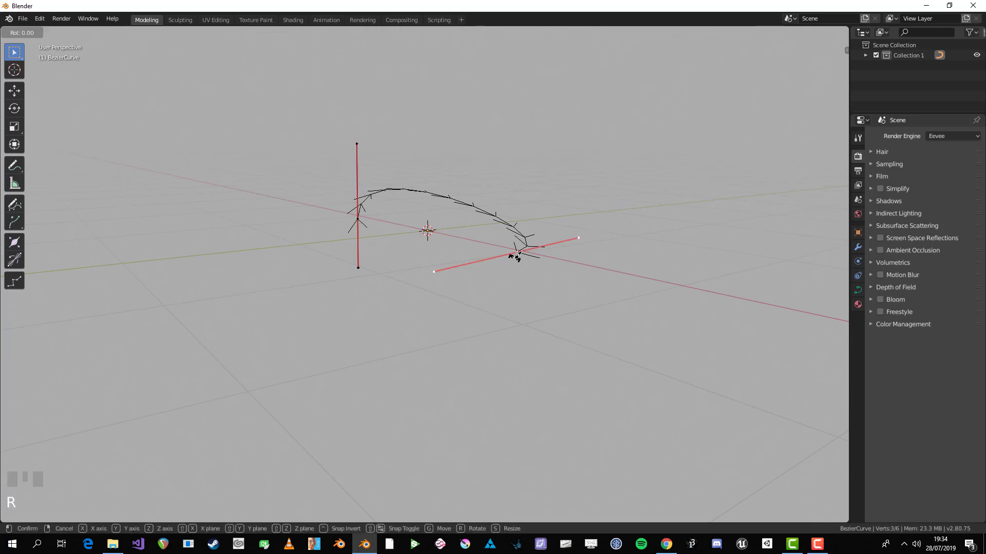
pyautogui.click(523, 327)
pyautogui.moveTo(523, 327); pyautogui.dragTo(527, 300, button='middle')
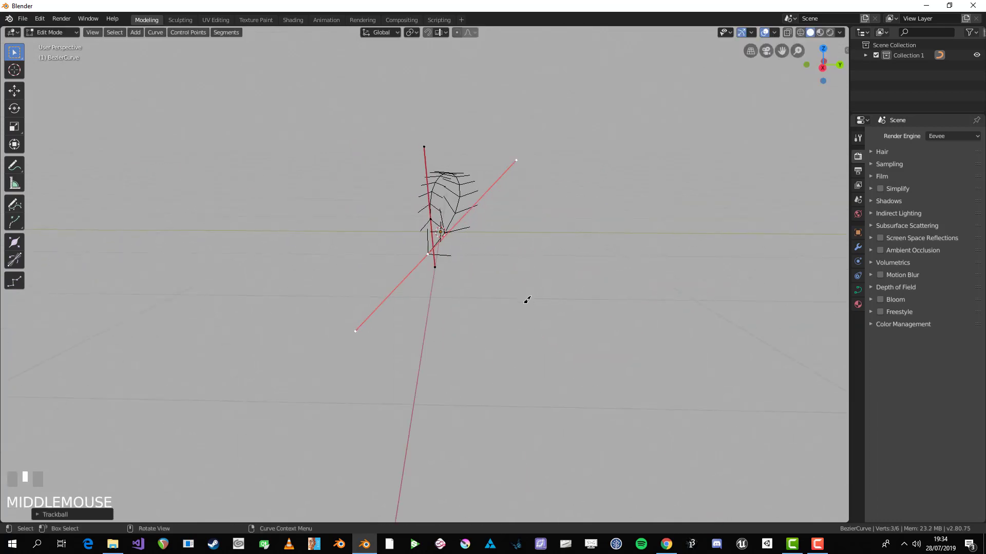
pyautogui.moveTo(521, 244); pyautogui.dragTo(566, 281, button='middle')
pyautogui.scroll(-2, 575, 257)
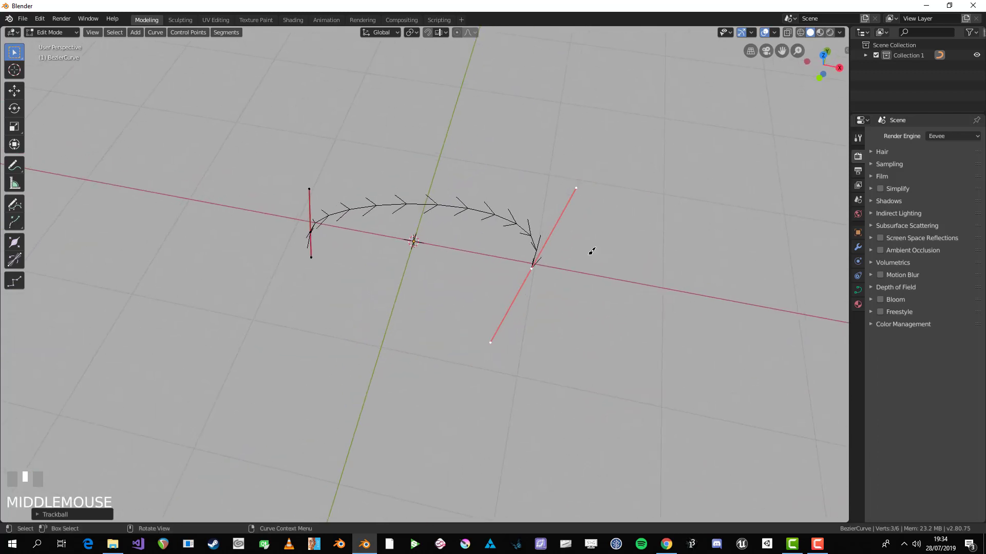
# - Return to Object Mode, deselect the curve and place the 3D cursor on empty ground to its right
pyautogui.hotkey('alt', 'a')
pyautogui.press('Tab')
pyautogui.scroll(-2, 609, 257)
pyautogui.keyDown('shift'); pyautogui.moveTo(628, 264); pyautogui.dragTo(542, 241, button='middle'); pyautogui.keyUp('shift')
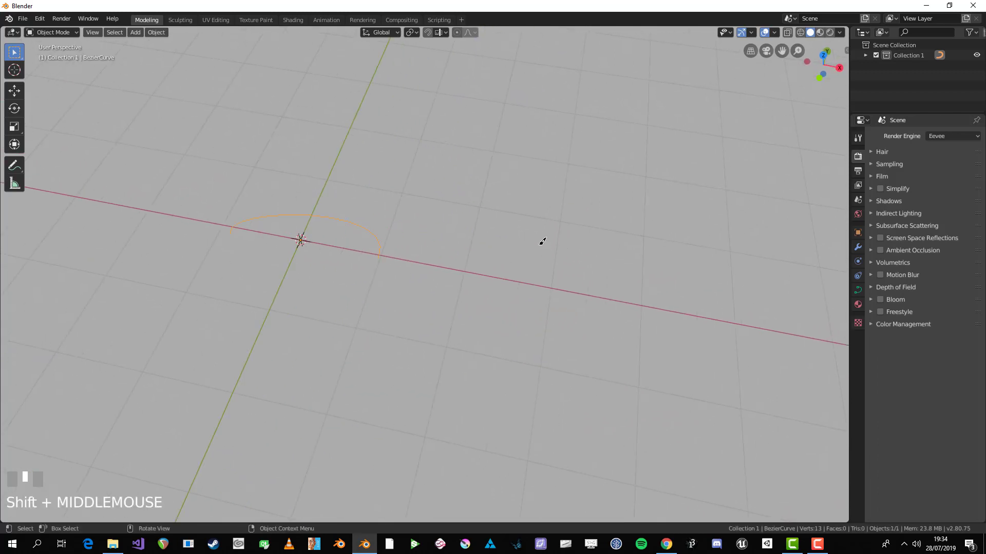
pyautogui.press('Tab')
pyautogui.press('Tab')
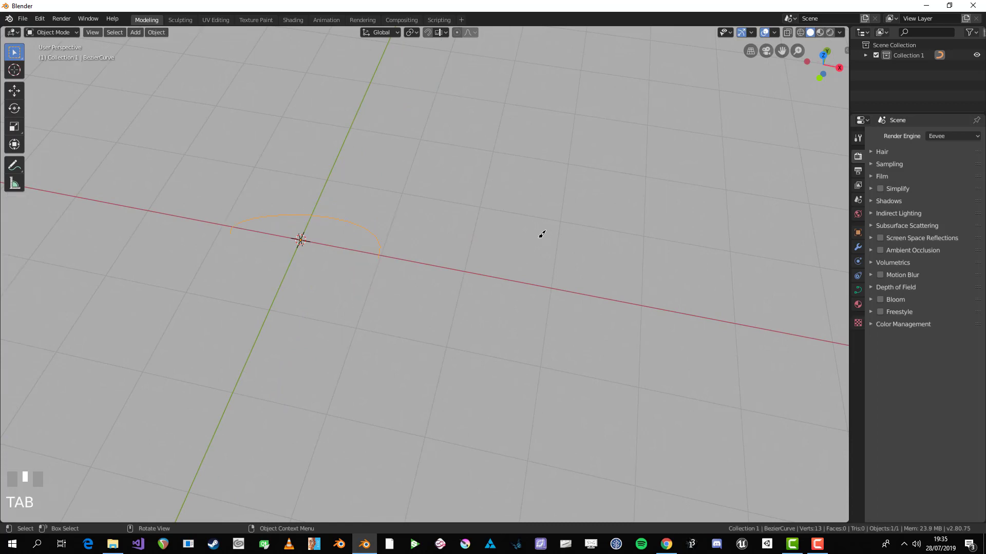
pyautogui.hotkey('alt', 'a')
pyautogui.keyDown('shift'); pyautogui.rightClick(587, 244); pyautogui.keyUp('shift')
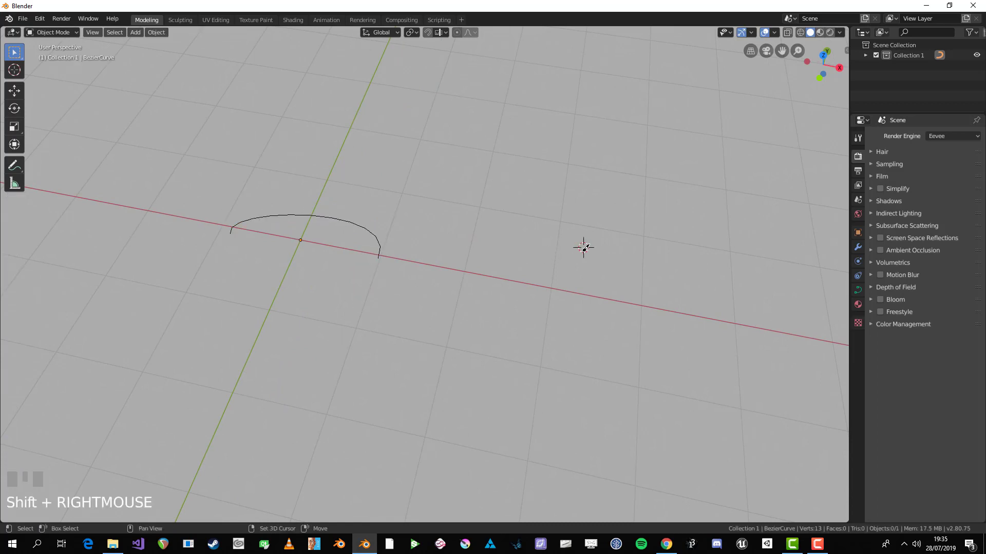
# - Add a Bezier circle at the 3D cursor and scale it down to roughly a quarter of its size
pyautogui.keyDown('shift'); pyautogui.moveTo(583, 247); pyautogui.dragTo(543, 240, button='middle'); pyautogui.keyUp('shift')
pyautogui.hotkey('shift', 'a')
pyautogui.moveTo(544, 247)
pyautogui.click(605, 253)
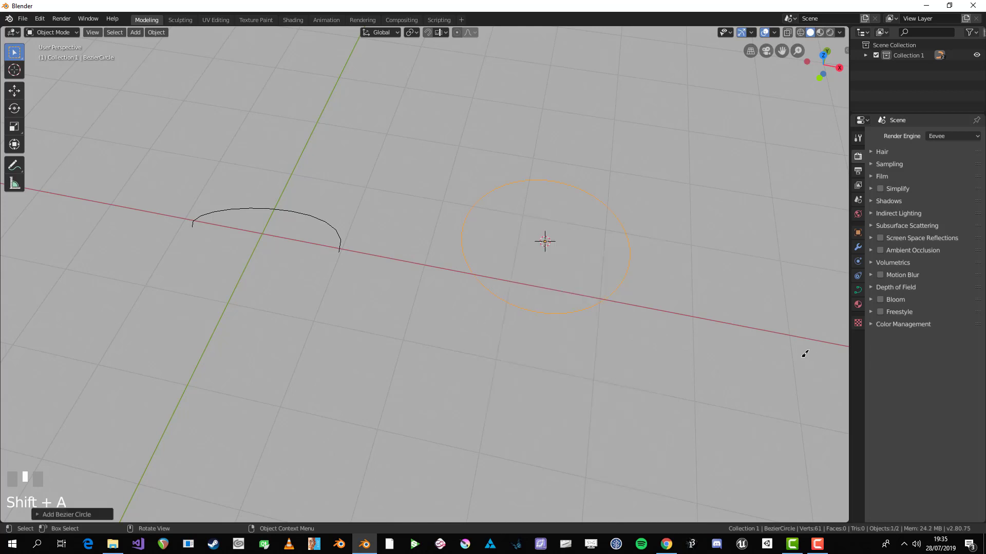
pyautogui.press('s')
pyautogui.click(600, 260)
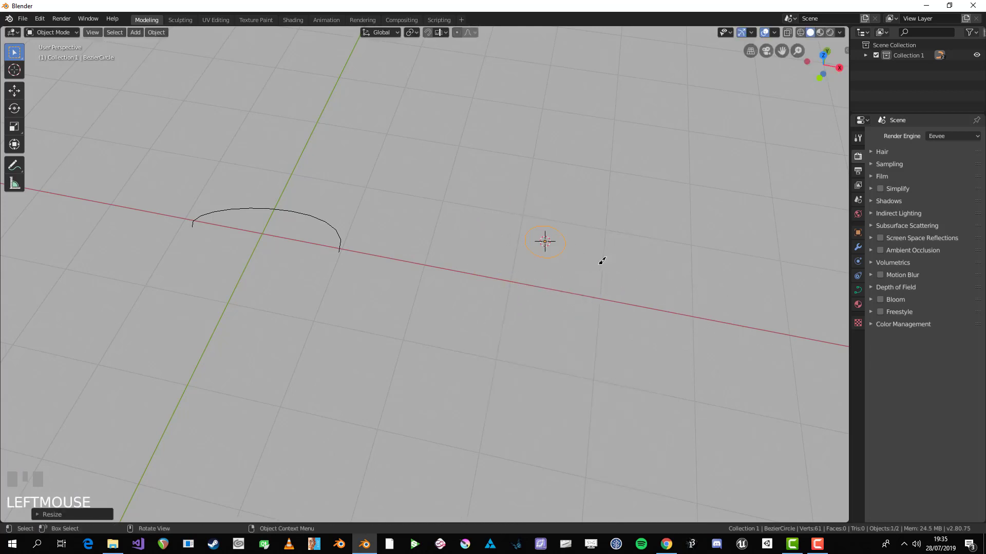
# - Select the Bezier curve and assign the small Bezier circle as its bevel object in the curve's geometry settings
pyautogui.moveTo(601, 260); pyautogui.dragTo(387, 255, button='middle')
pyautogui.click(378, 240)
pyautogui.click(378, 240)
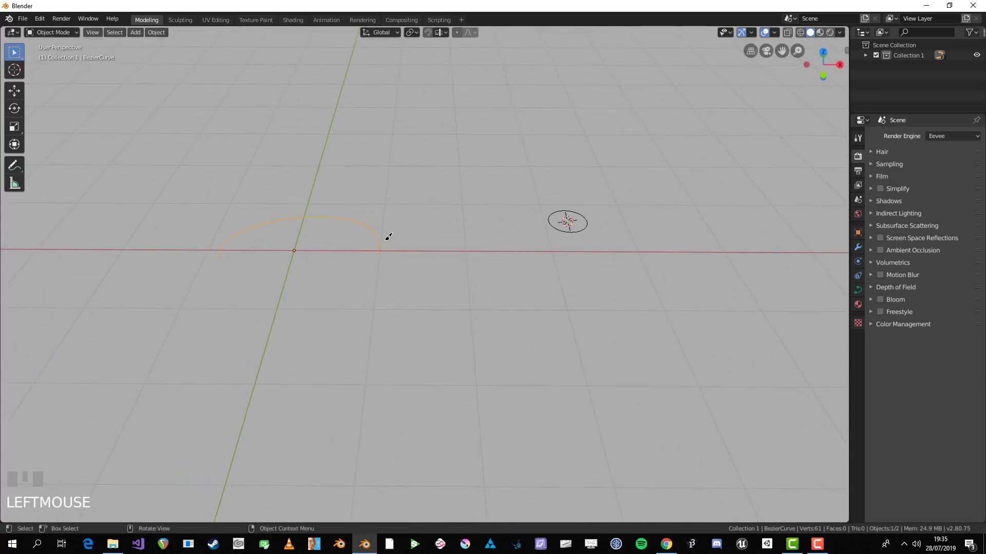
pyautogui.moveTo(540, 238); pyautogui.dragTo(548, 239, button='middle')
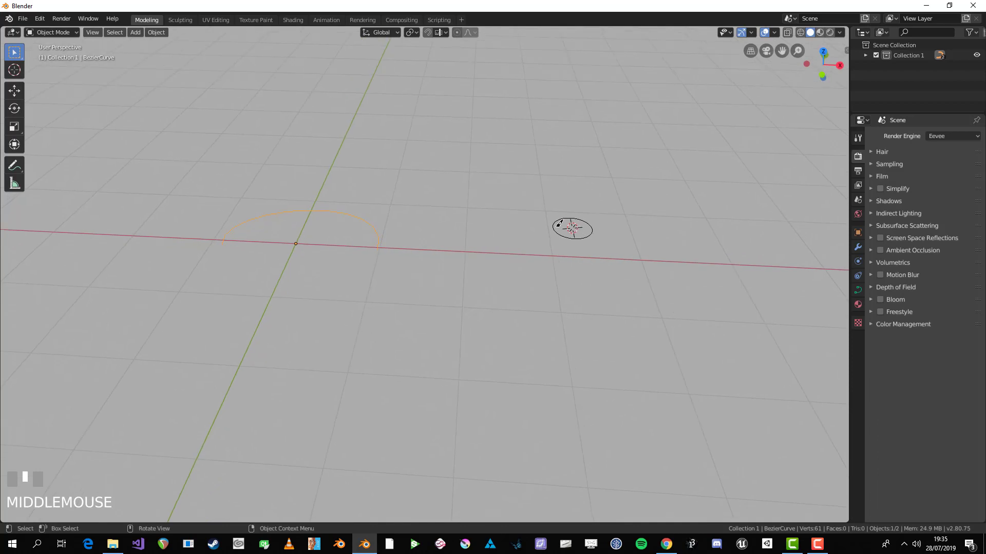
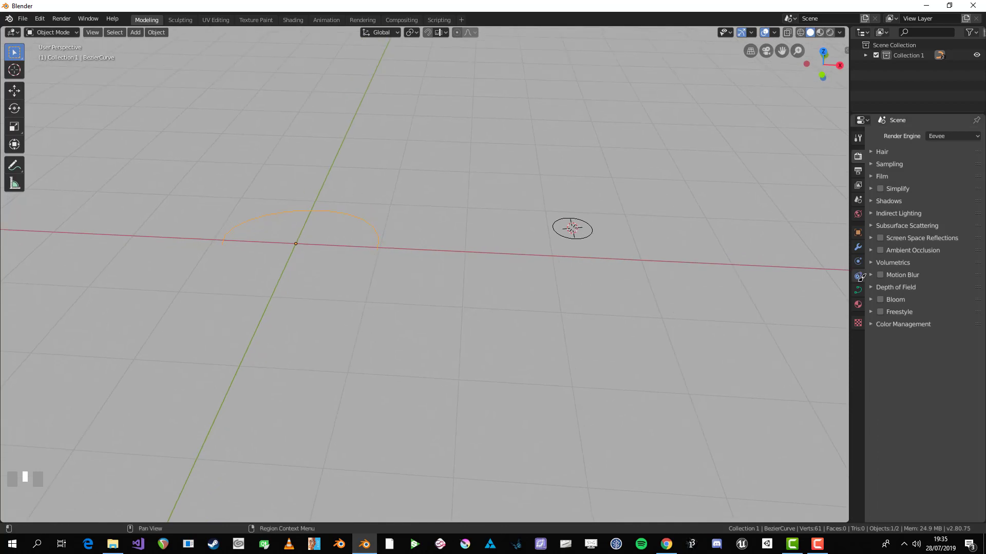
pyautogui.click(858, 289)
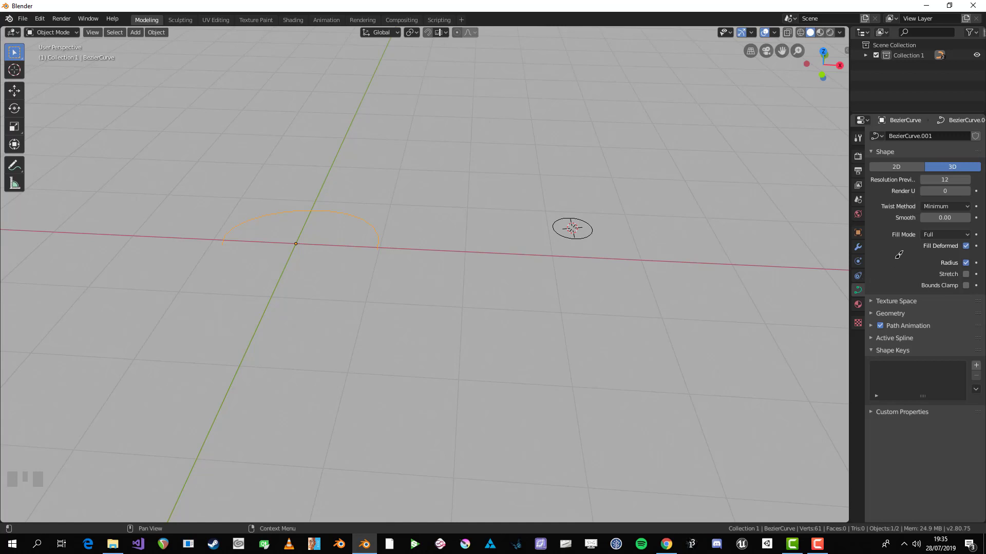
pyautogui.click(904, 311)
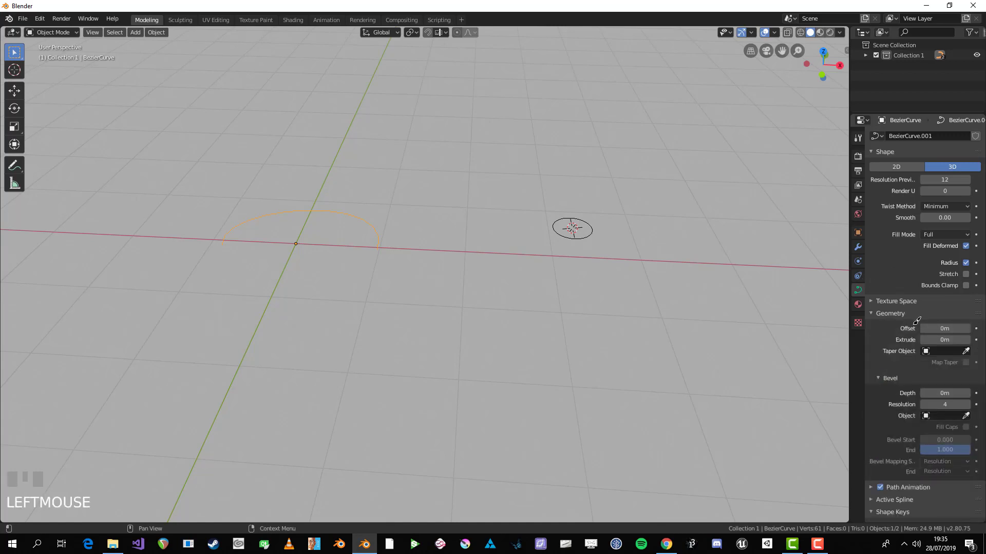
pyautogui.click(966, 416)
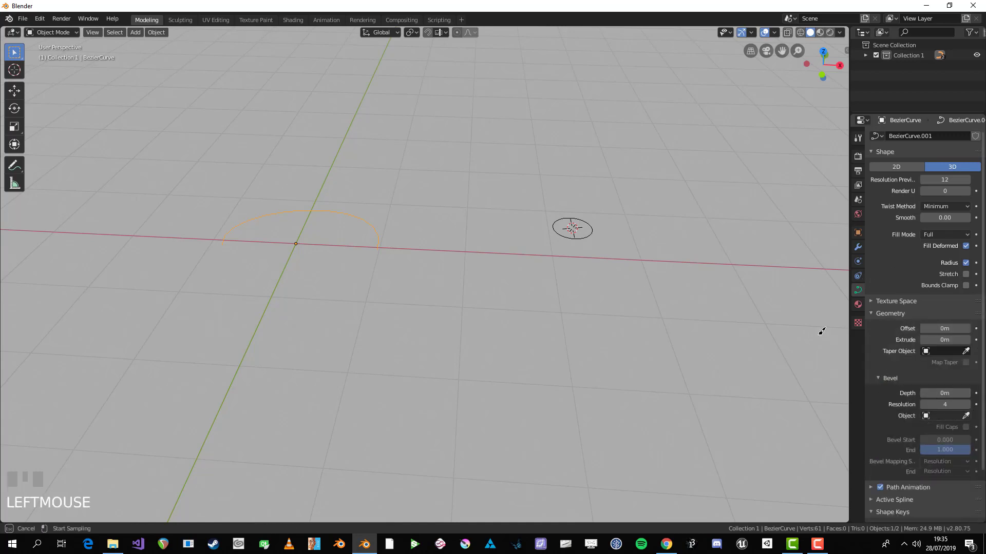
pyautogui.click(597, 220)
pyautogui.scroll(1, 341, 253)
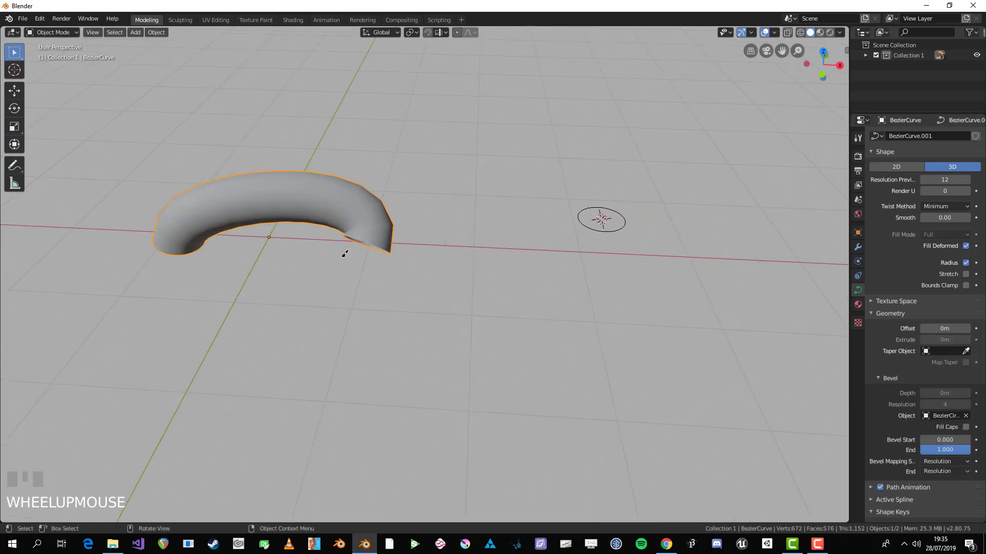
# - Move the Bezier circle closer to the tube and scale it down to make the tube thinner
pyautogui.moveTo(570, 237); pyautogui.dragTo(576, 235, button='middle')
pyautogui.click(606, 229)
pyautogui.press('g')
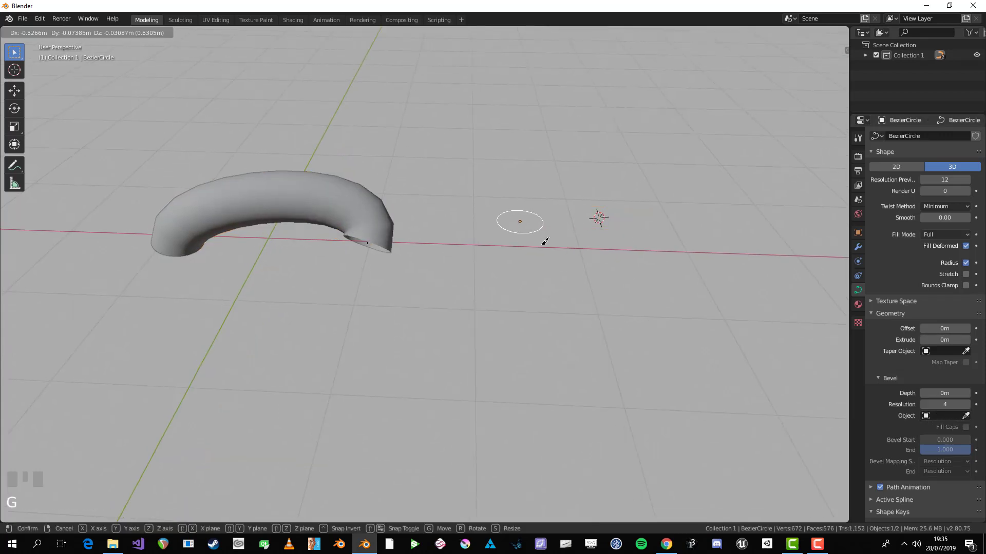
pyautogui.click(537, 242)
pyautogui.press('s')
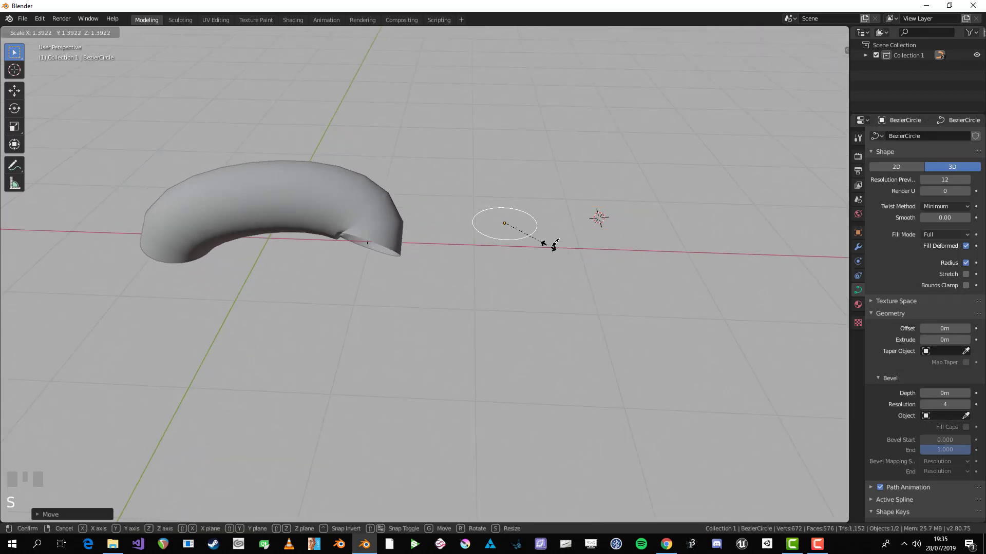
pyautogui.click(521, 242)
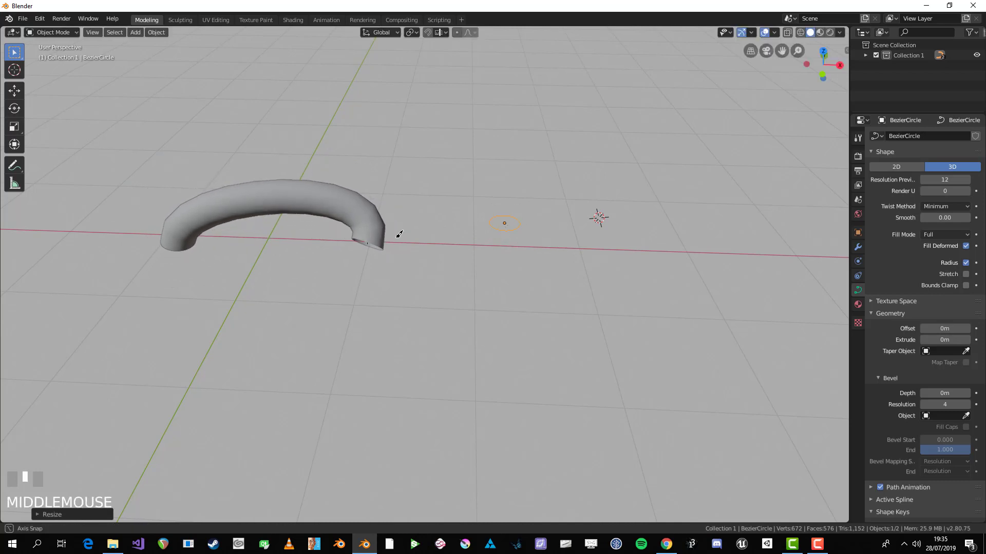
# - Edit the Bezier circle and move its control points inward to flatten the profile into a thin sliver
pyautogui.moveTo(396, 233); pyautogui.dragTo(339, 183, button='middle')
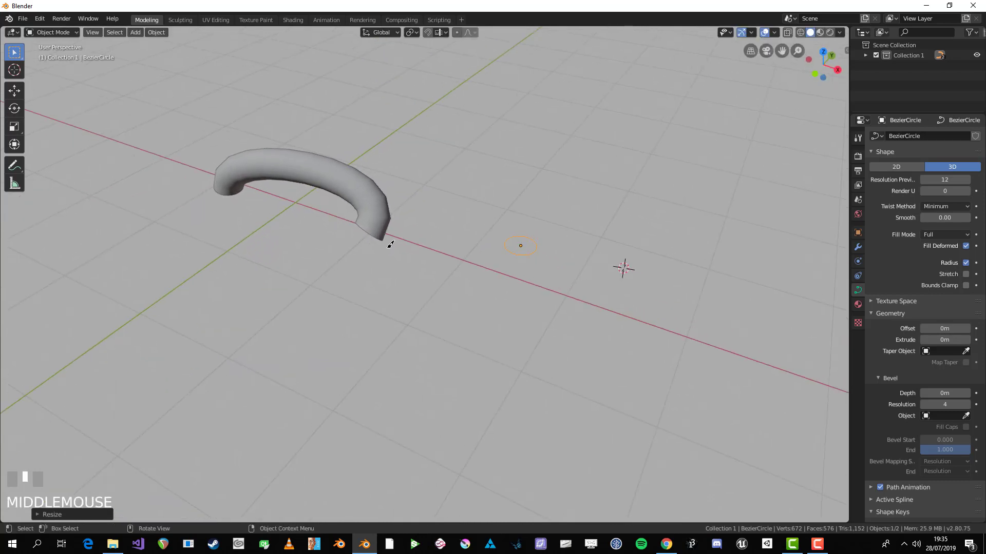
pyautogui.press('Tab')
pyautogui.scroll(2, 564, 246)
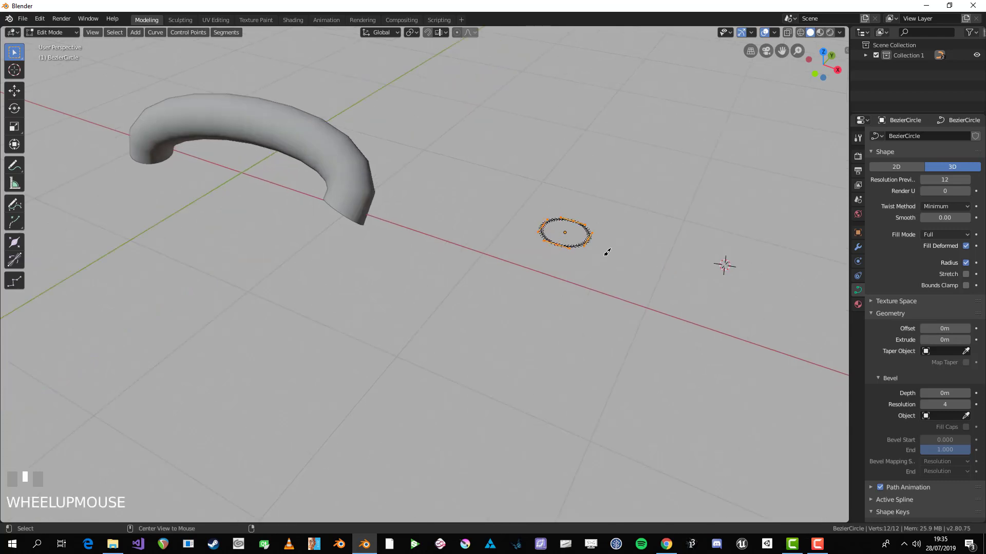
pyautogui.press('a')
pyautogui.click(571, 227)
pyautogui.press('g')
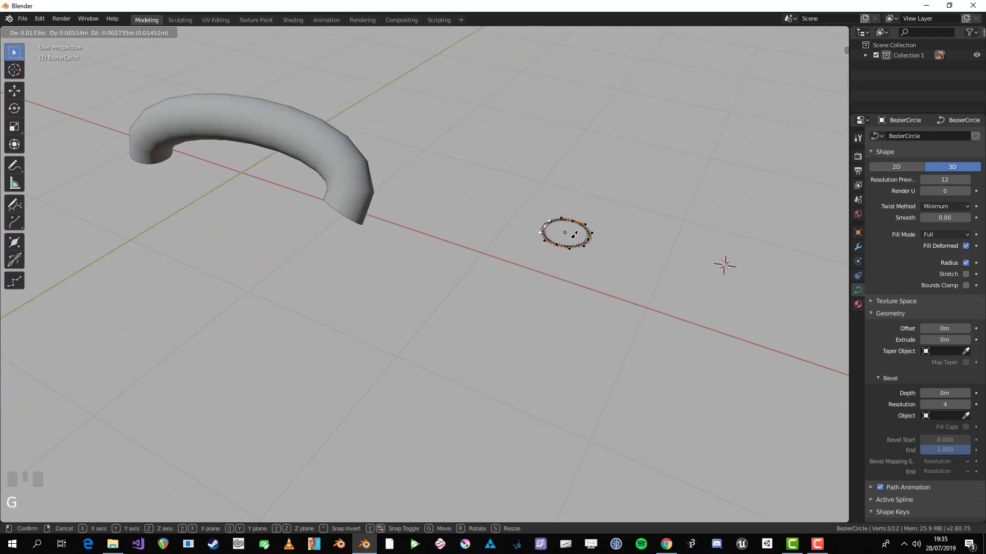
pyautogui.click(606, 242)
pyautogui.press('g')
pyautogui.click(582, 222)
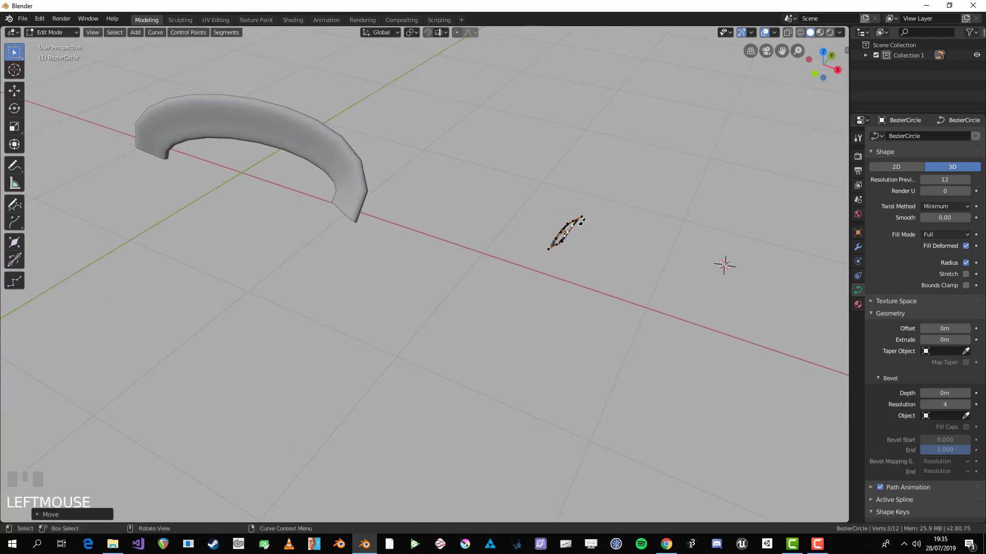
# - Pull the profile's upper control point outward and push the front one in for an irregular leaf shape, then return to Object Mode
pyautogui.press('g')
pyautogui.click(578, 217)
pyautogui.press('g')
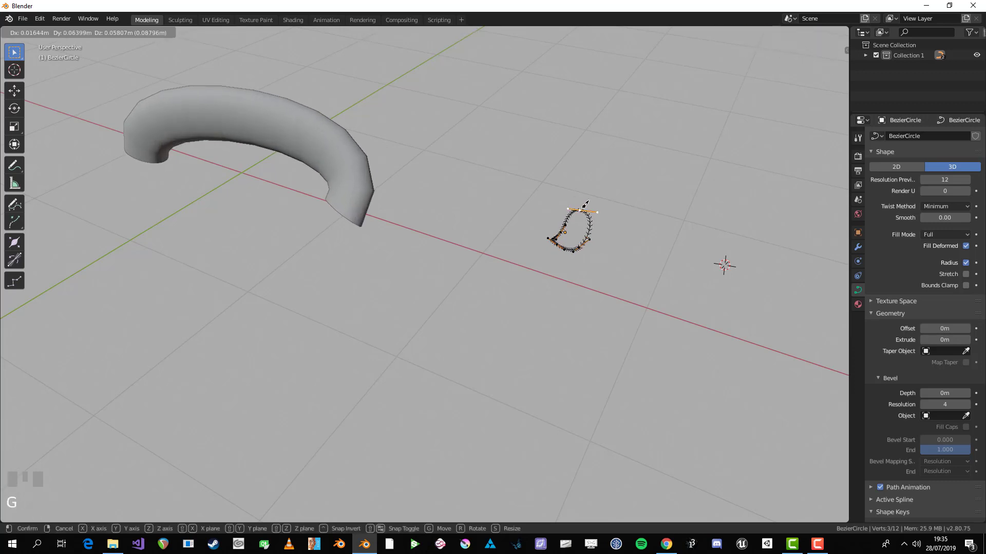
pyautogui.click(586, 224)
pyautogui.click(574, 231)
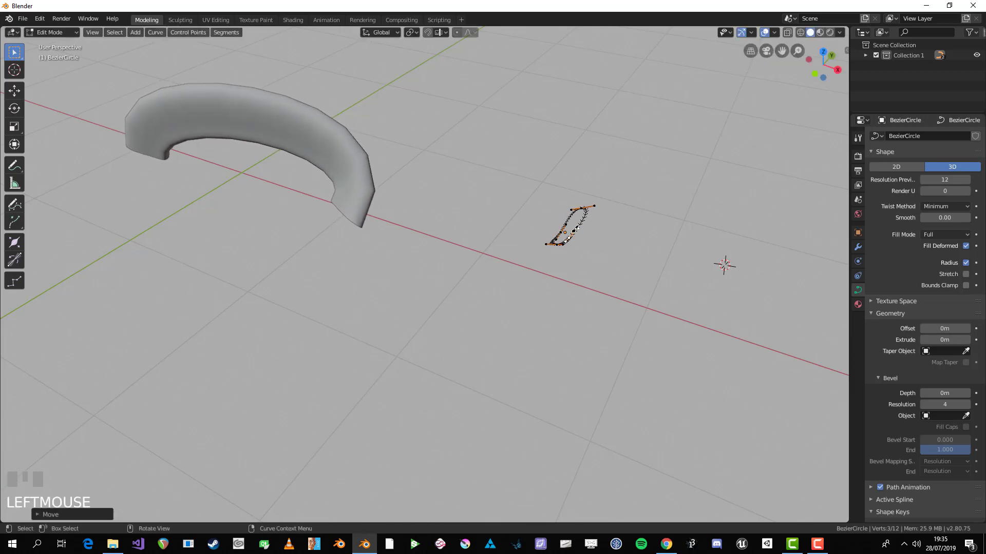
pyautogui.press('Tab')
pyautogui.moveTo(368, 236); pyautogui.dragTo(502, 203, button='middle')
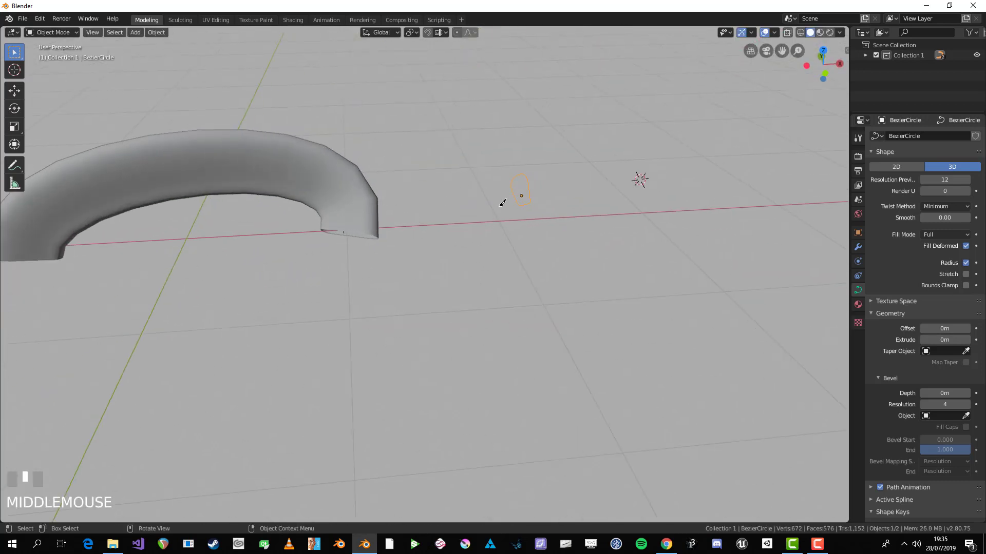
pyautogui.moveTo(430, 217); pyautogui.dragTo(398, 234, button='middle')
# - Edit the bevelled curve, extrude a new control point downward from its right end and rotate the new handles
pyautogui.click(352, 204)
pyautogui.press('Tab')
pyautogui.hotkey('alt', 'a')
pyautogui.moveTo(398, 233); pyautogui.dragTo(422, 239)
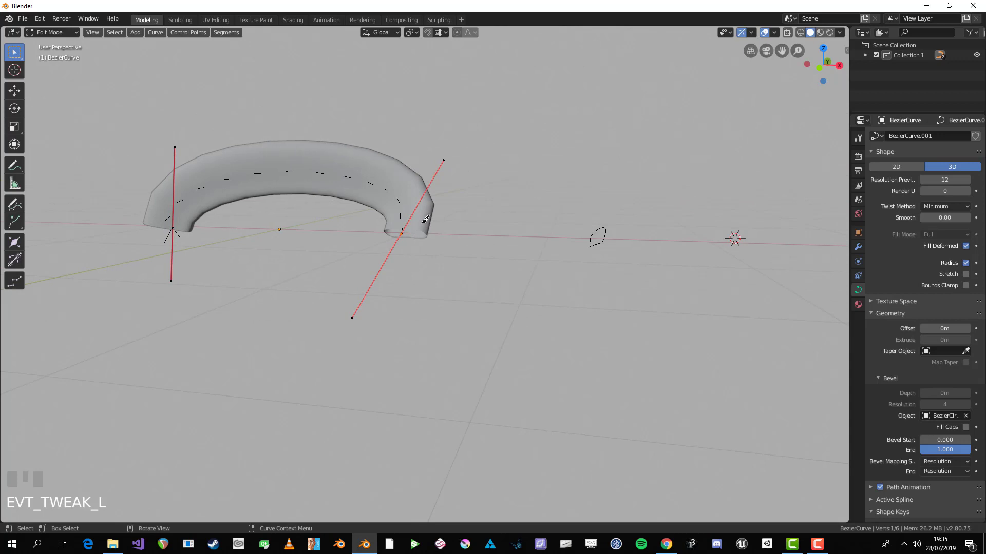
pyautogui.press('e')
pyautogui.click(464, 425)
pyautogui.press('r')
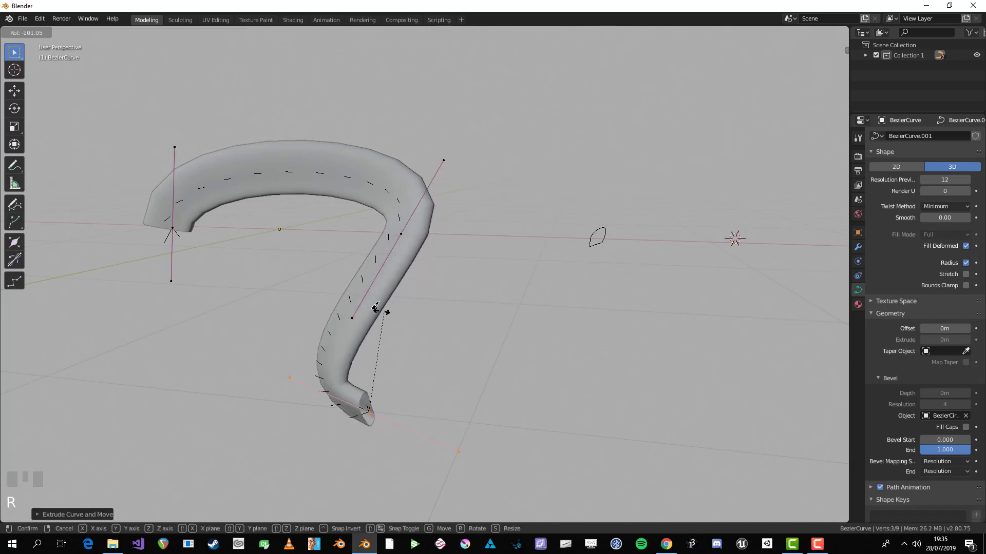
pyautogui.click(382, 318)
# - Move the new end control point up and to the right, and rotate its handles to point steeply downward
pyautogui.press('g')
pyautogui.click(520, 348)
pyautogui.press('r')
pyautogui.click(548, 309)
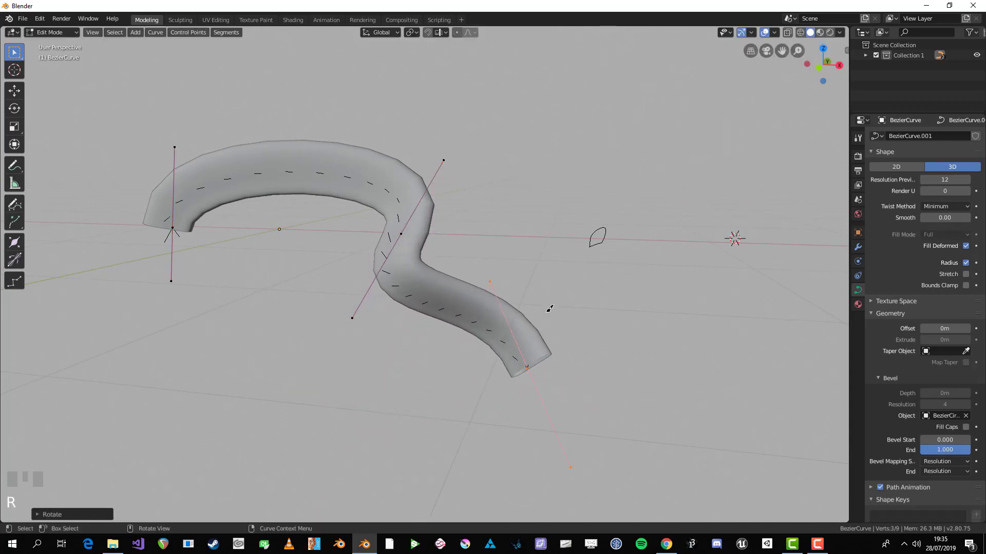
# - Rotate the end control point's handles in a view along the X axis until they lie horizontally across it
pyautogui.scroll(-3, 550, 308)
pyautogui.moveTo(579, 295); pyautogui.dragTo(484, 308, button='middle')
pyautogui.press('r')
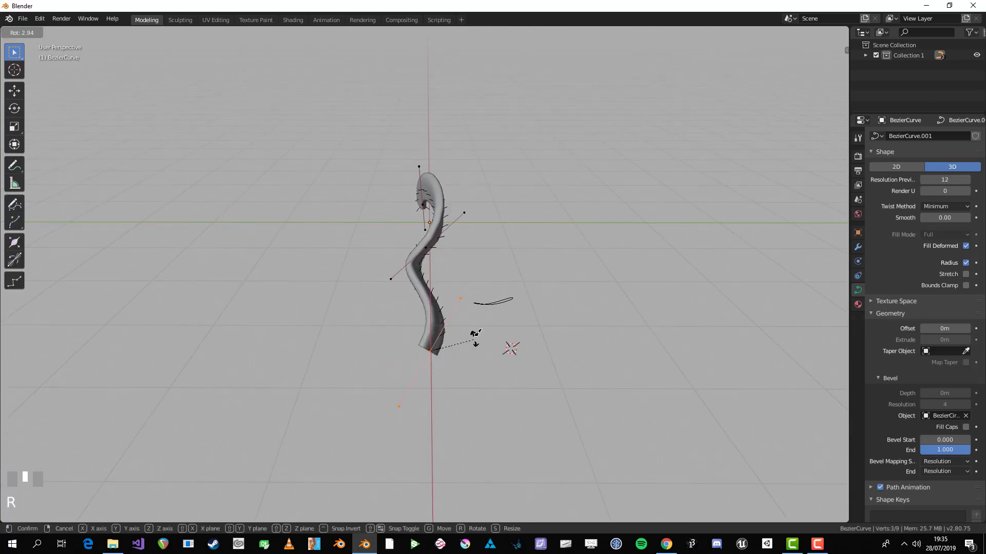
pyautogui.click(450, 326)
pyautogui.press('r')
pyautogui.press('r')
pyautogui.click(491, 405)
pyautogui.press('r')
pyautogui.click(463, 331)
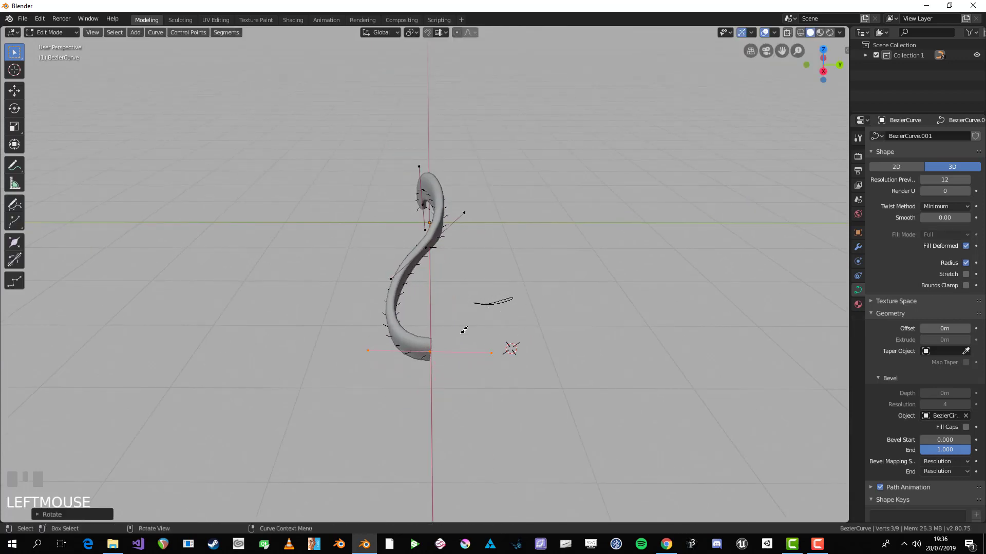
# - Extrude another control point sideways from the tube's end, rotate its handles and return to Object Mode to inspect the tube
pyautogui.press('e')
pyautogui.click(593, 328)
pyautogui.press('r')
pyautogui.click(585, 331)
pyautogui.press('r')
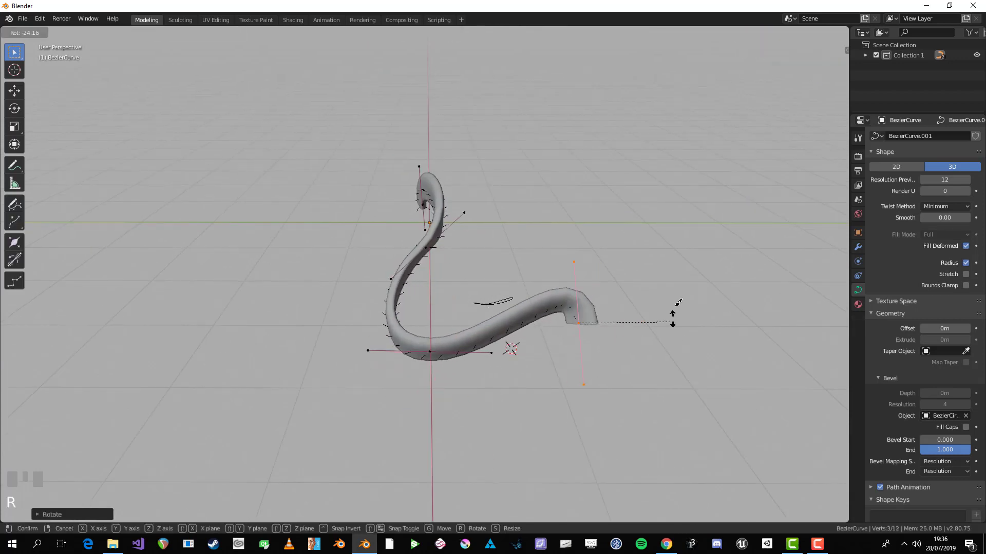
pyautogui.click(615, 275)
pyautogui.moveTo(615, 276); pyautogui.dragTo(537, 327, button='middle')
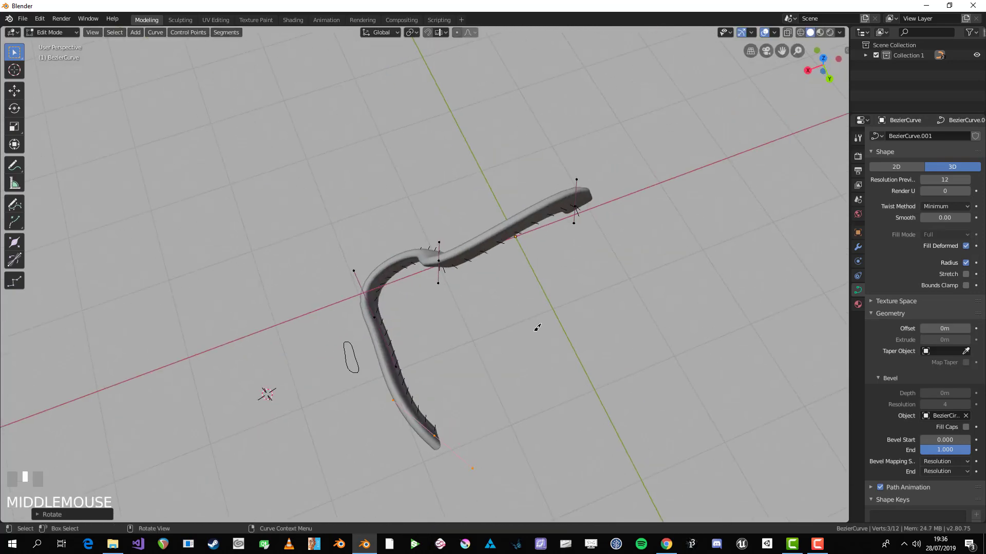
pyautogui.keyDown('shift'); pyautogui.moveTo(458, 451); pyautogui.dragTo(375, 209, button='middle'); pyautogui.keyUp('shift')
pyautogui.press('Tab')
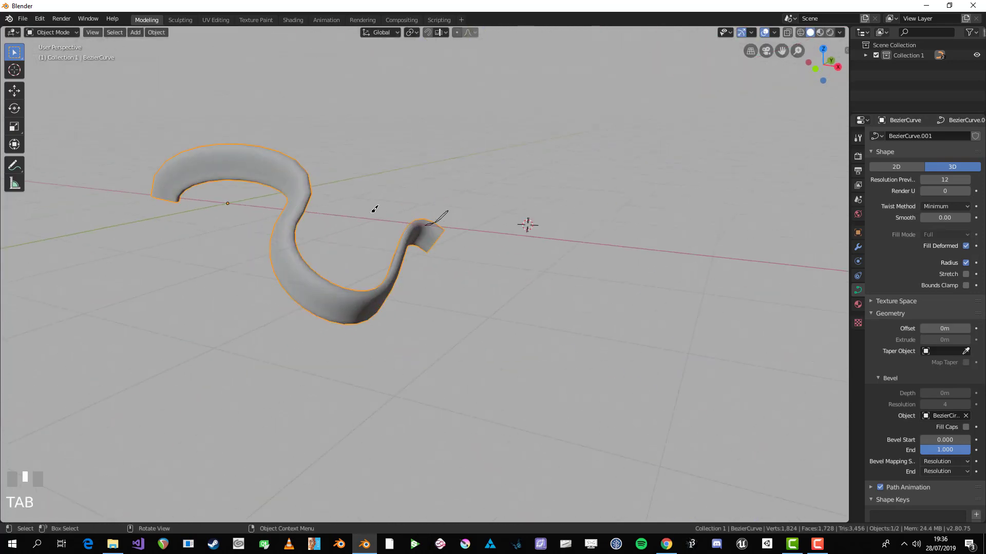
# - Edit the tube's curve, then rotate and scale the handles of the control point joining the upper arch to the dip
pyautogui.press('Tab')
pyautogui.click(302, 209)
pyautogui.moveTo(308, 211); pyautogui.dragTo(389, 228, button='middle')
pyautogui.press('r')
pyautogui.click(392, 197)
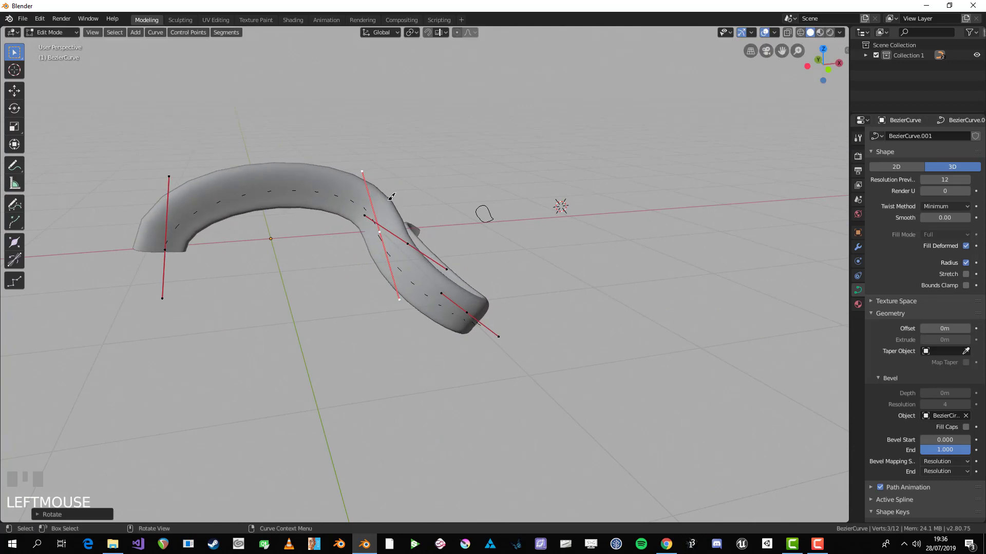
pyautogui.press('s')
pyautogui.click(478, 223)
pyautogui.moveTo(521, 233); pyautogui.dragTo(475, 237, button='middle')
# - Lengthen both handles of that middle control point by moving the upper one farther up and the lower one farther down
pyautogui.click(306, 187)
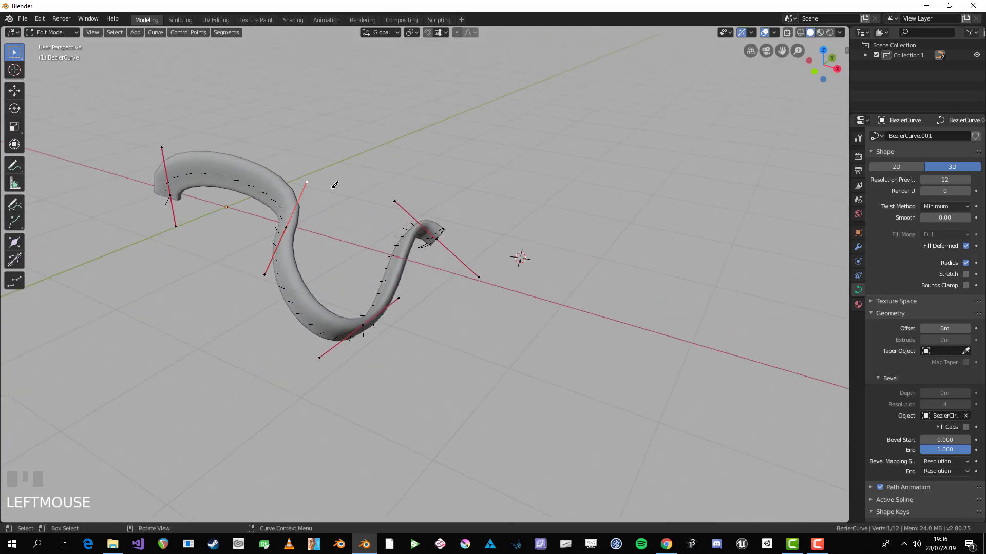
pyautogui.press('g')
pyautogui.click(318, 168)
pyautogui.click(264, 280)
pyautogui.press('g')
pyautogui.click(264, 307)
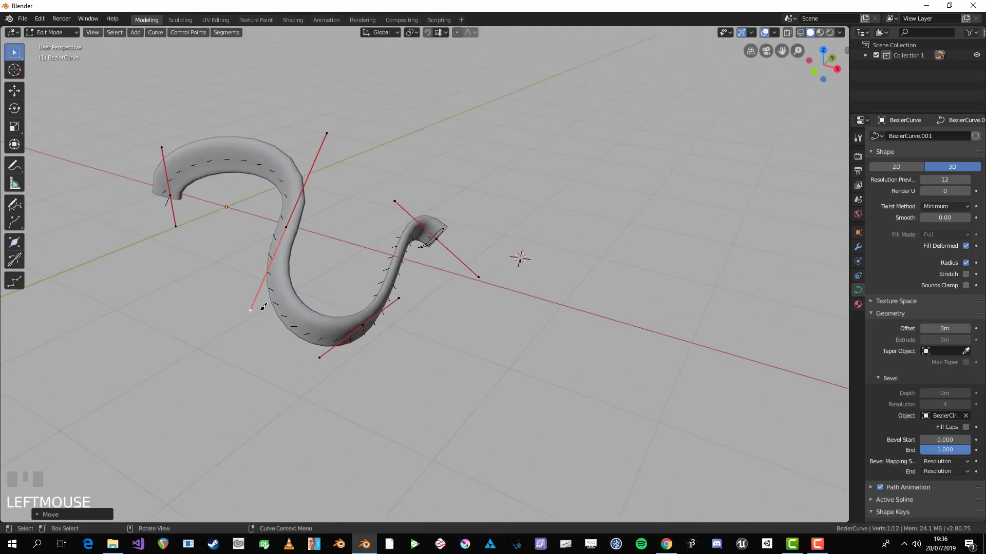
pyautogui.press('Tab')
pyautogui.press('Tab')
# - Select the middle control point and set its Radius to 0.920 in the Transform properties
pyautogui.keyDown('shift'); pyautogui.moveTo(279, 281); pyautogui.dragTo(475, 236, button='middle'); pyautogui.keyUp('shift')
pyautogui.click(451, 246)
pyautogui.scroll(-2, 451, 246)
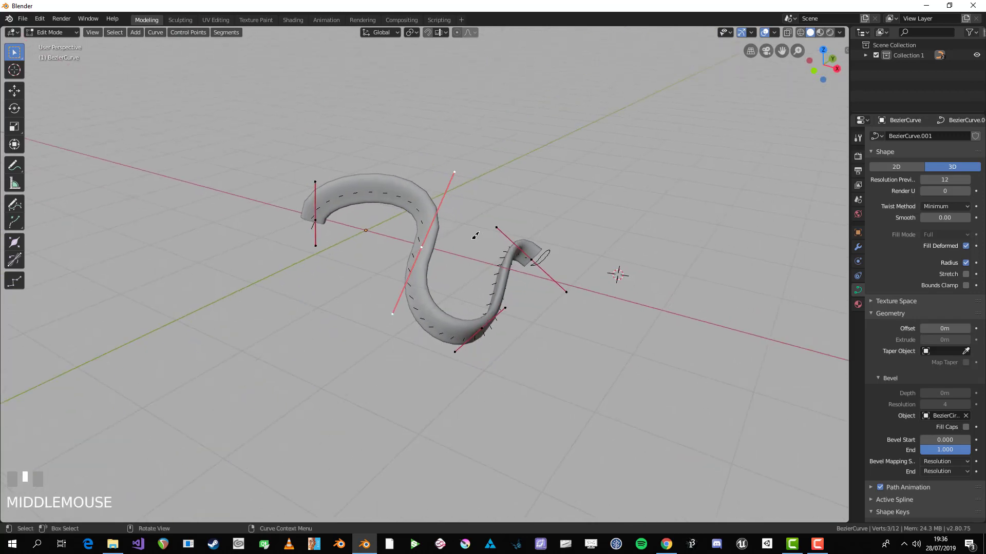
pyautogui.press('n')
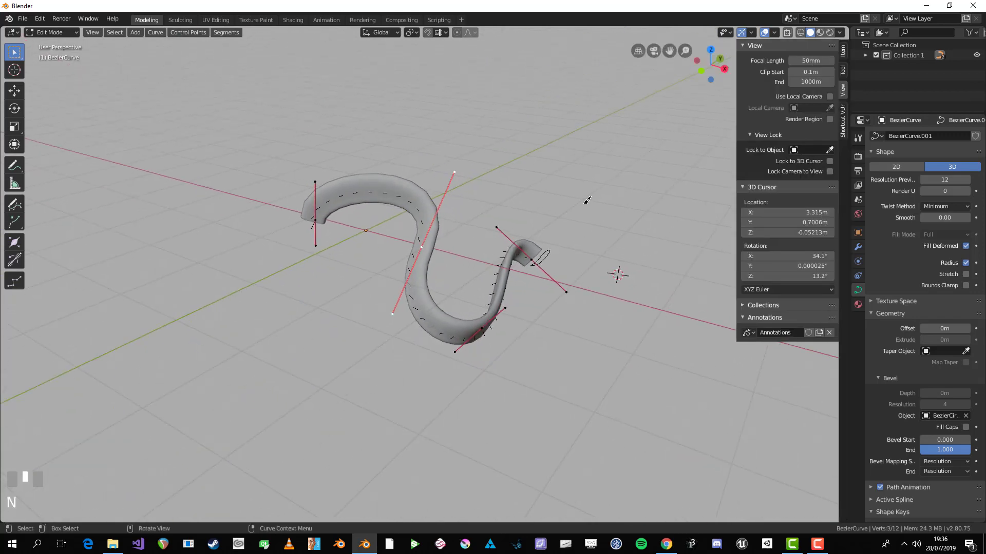
pyautogui.click(843, 50)
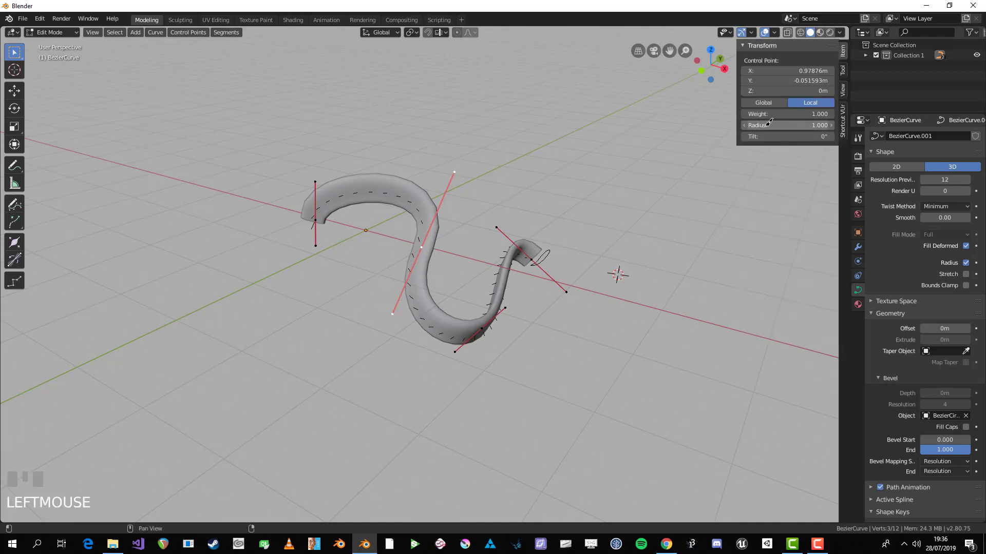
pyautogui.moveTo(784, 124); pyautogui.dragTo(629, 181)
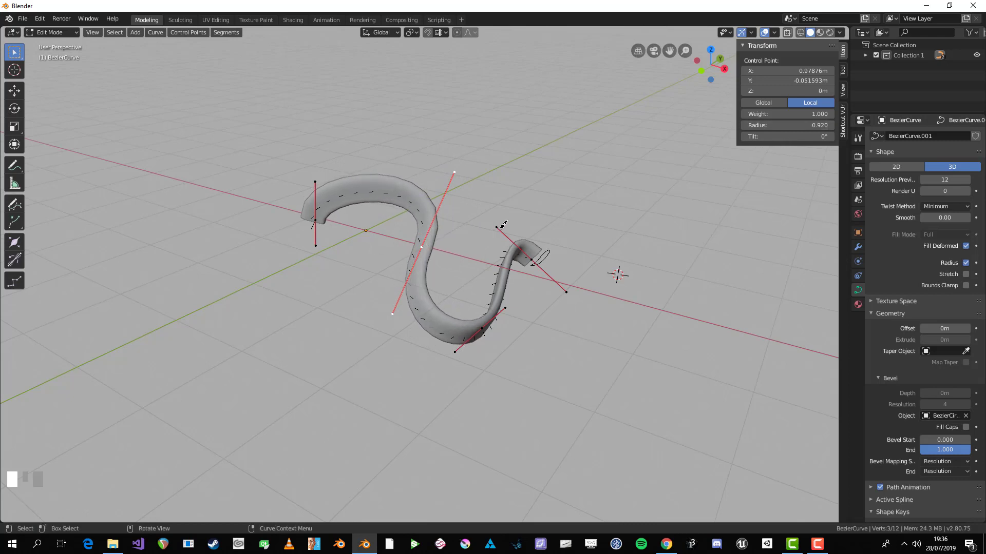
# - Thicken the tube at the middle control point with Shrink/Fatten
pyautogui.scroll(2, 452, 248)
pyautogui.press('n')
pyautogui.moveTo(451, 237); pyautogui.dragTo(517, 216, button='middle')
pyautogui.scroll(-1, 534, 216)
pyautogui.hotkey('alt', 's')
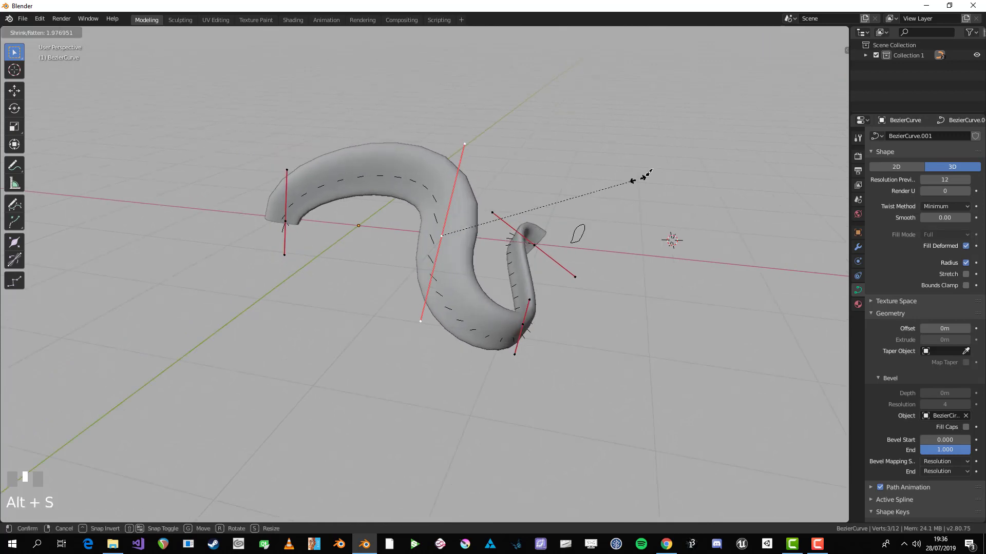
pyautogui.click(619, 187)
# - Shrink the curve radius at both end control points so the tube tapers to thin tips
pyautogui.hotkey('alt', 's')
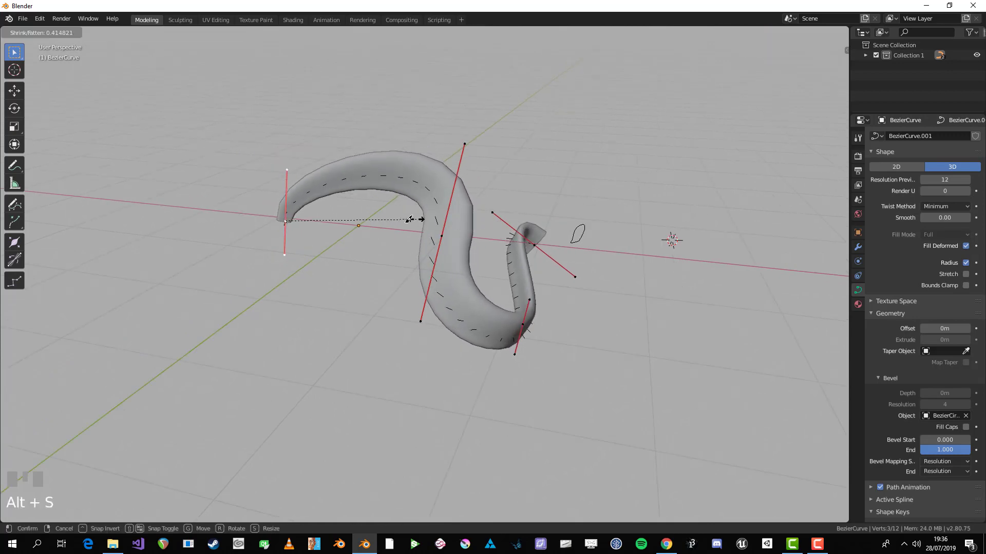
pyautogui.click(303, 235)
pyautogui.scroll(-1, 589, 286)
pyautogui.moveTo(589, 286); pyautogui.dragTo(440, 259, button='middle')
pyautogui.hotkey('alt', 's')
pyautogui.press('Tab')
pyautogui.press('Tab')
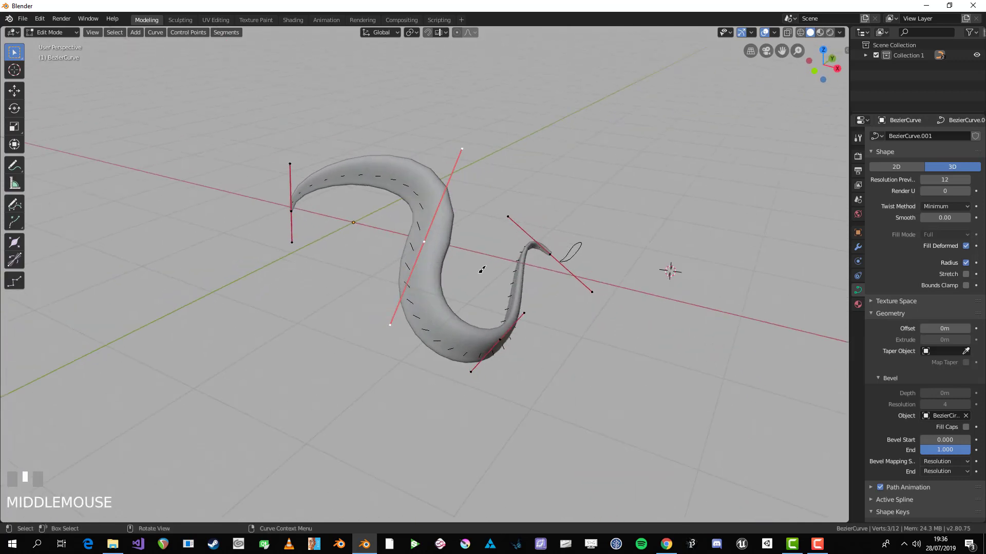
# - Set the middle control point's Tilt to about 661° to twist the tube
pyautogui.press('n')
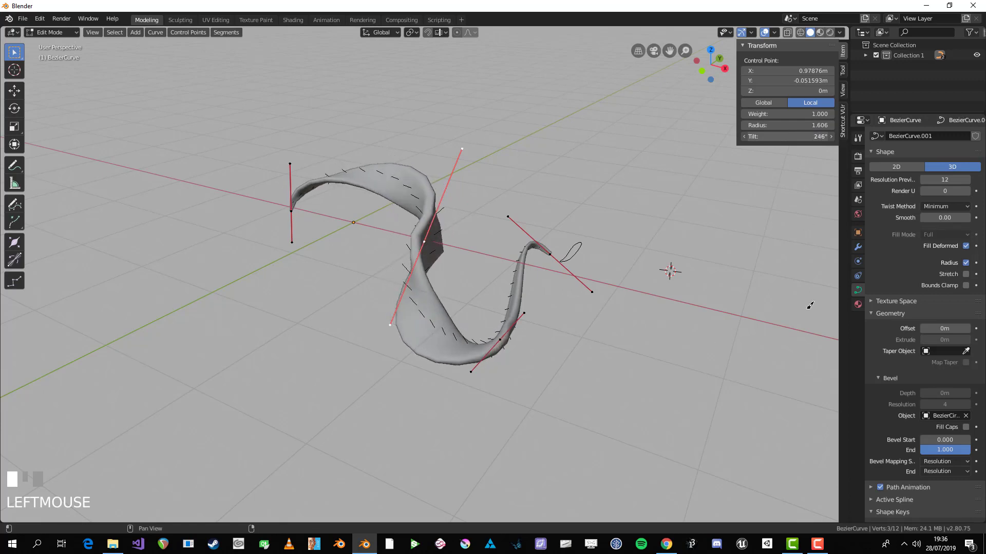
pyautogui.moveTo(762, 83); pyautogui.dragTo(172, 86)
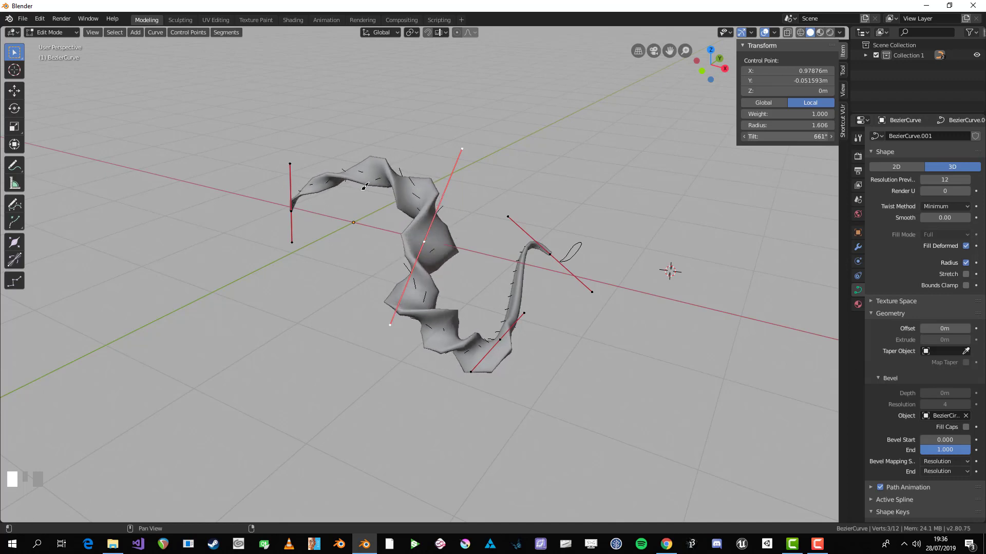
pyautogui.moveTo(365, 186); pyautogui.dragTo(735, 163)
# - Adjust the middle control point's twist interactively with Tilt and return to Object Mode to inspect the tube
pyautogui.hotkey('ctrl', 't')
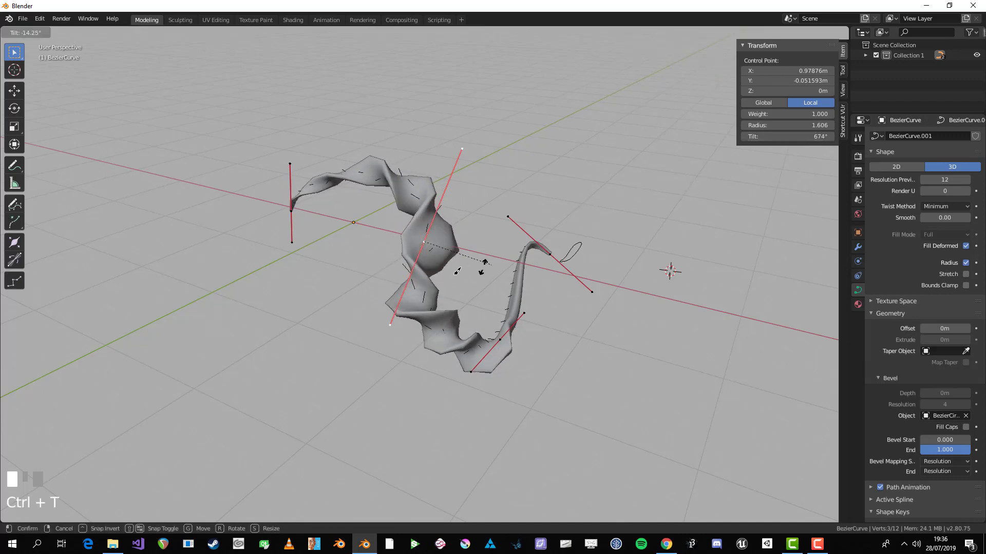
pyautogui.click(549, 257)
pyautogui.press('n')
pyautogui.moveTo(541, 249); pyautogui.dragTo(457, 268, button='middle')
pyautogui.hotkey('ctrl', 't')
pyautogui.click(392, 268)
pyautogui.moveTo(392, 267); pyautogui.dragTo(522, 229, button='middle')
pyautogui.press('Tab')
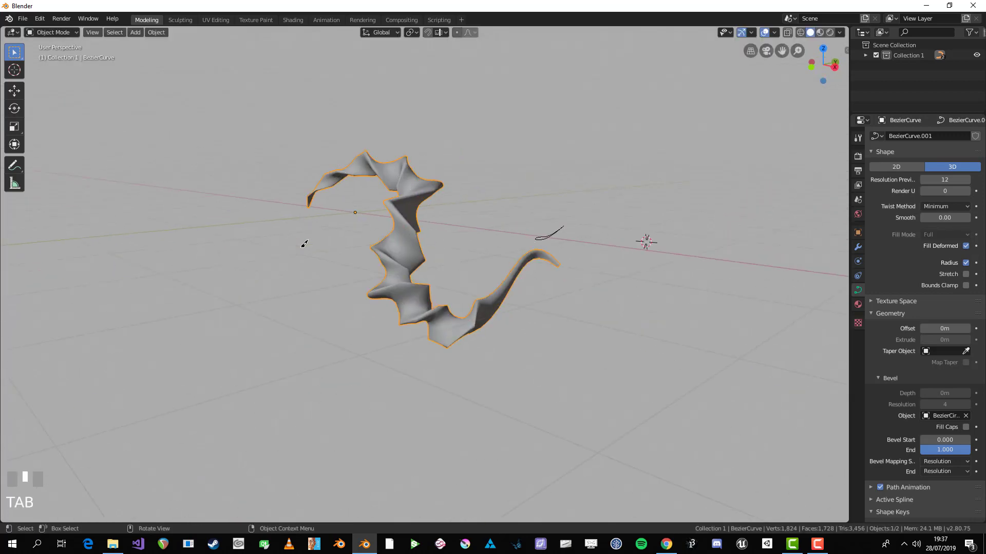
pyautogui.press('Tab')
pyautogui.press('Tab')
# - Show the twisted tube in Wireframe shading and reselect the curve
pyautogui.scroll(1, 539, 253)
pyautogui.press('z')
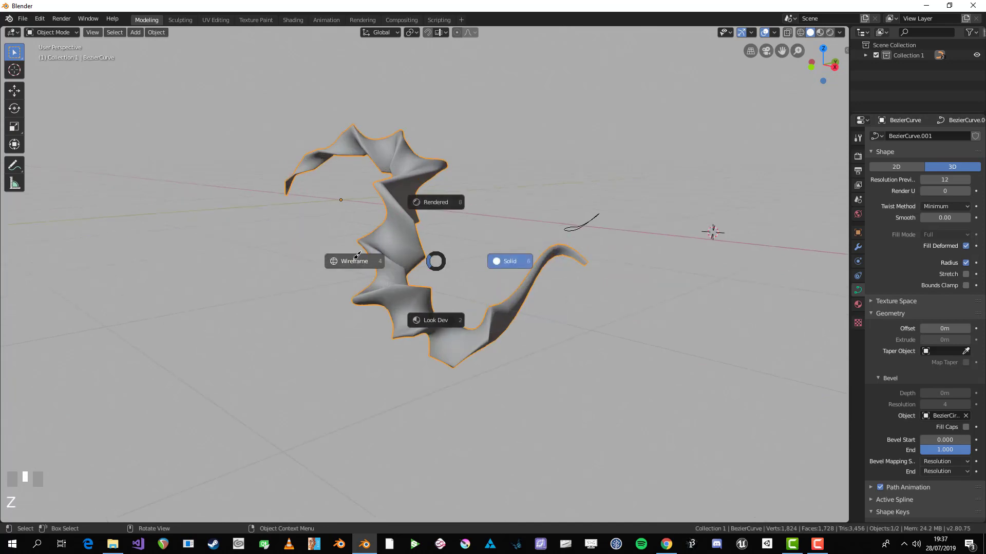
pyautogui.hotkey('alt', 'a')
pyautogui.moveTo(366, 242); pyautogui.dragTo(439, 268, button='middle')
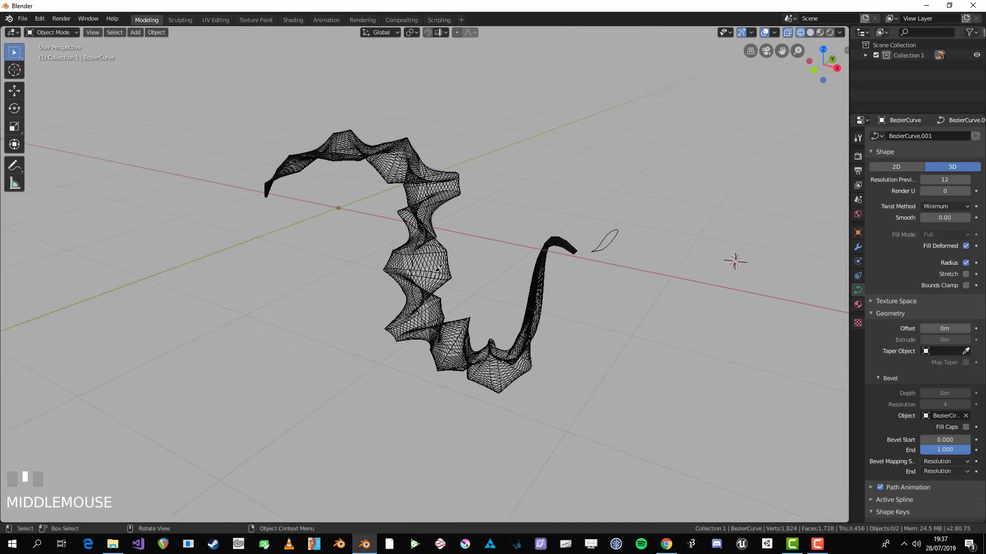
pyautogui.click(415, 257)
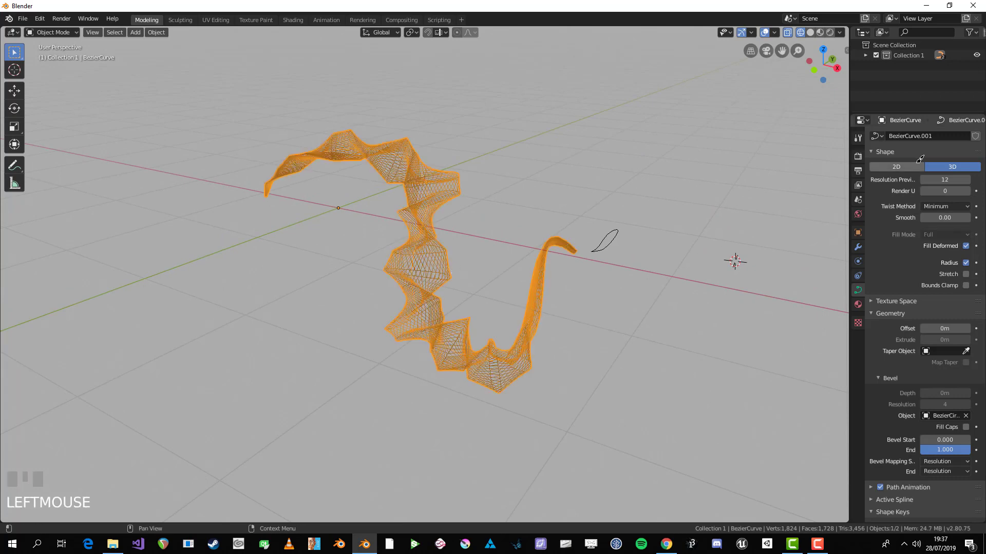
# - Return the viewport to Solid shading and set the tube curve's Resolution Preview U to 15
pyautogui.moveTo(853, 197); pyautogui.dragTo(810, 196)
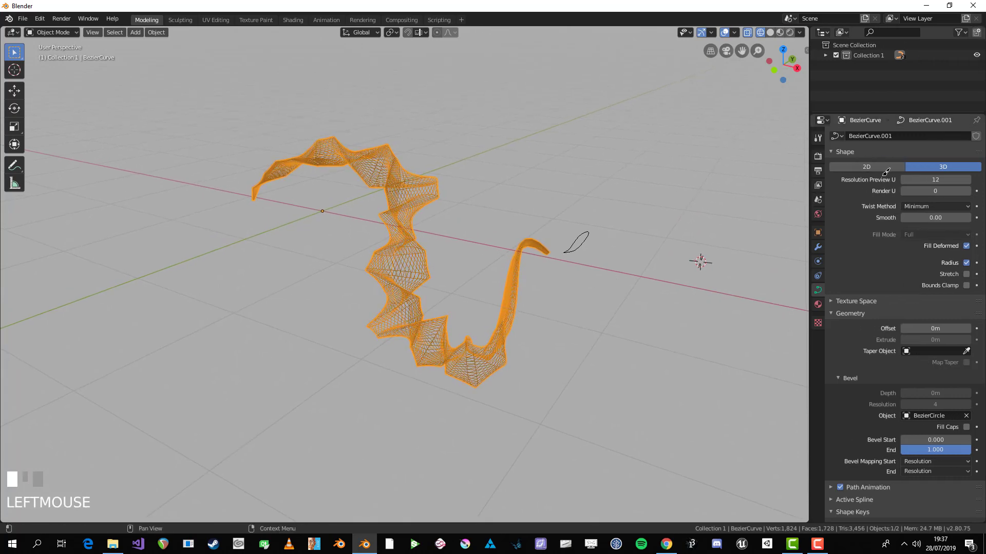
pyautogui.moveTo(928, 174); pyautogui.dragTo(527, 226)
pyautogui.hotkey('alt', 'z')
pyautogui.moveTo(526, 225)
pyautogui.mouseDown(button='middle')
pyautogui.moveTo(521, 240)
pyautogui.moveTo(552, 256)
pyautogui.moveTo(591, 246)
pyautogui.mouseUp(button='middle')
pyautogui.hotkey('alt', 'z')
pyautogui.press('z')
pyautogui.click(649, 242)
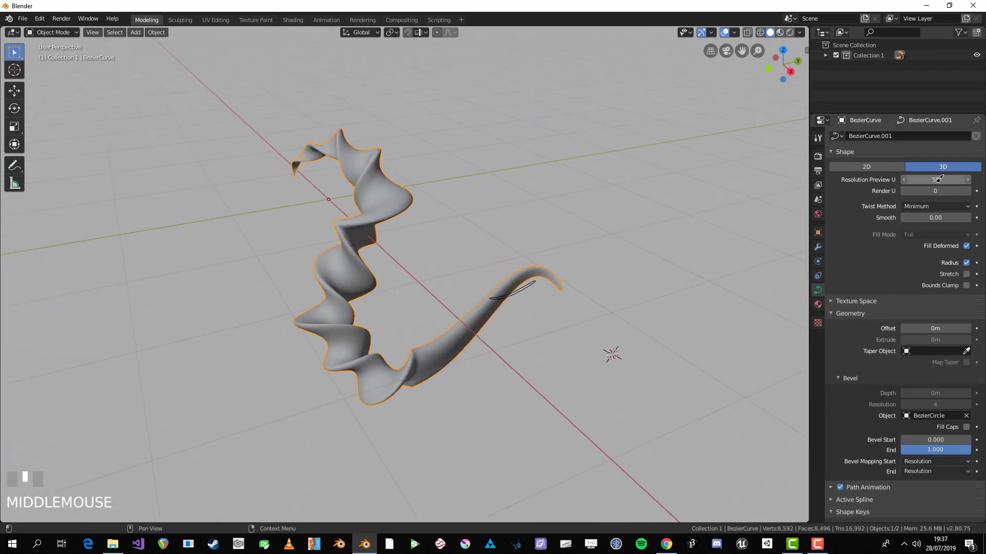
pyautogui.moveTo(935, 180); pyautogui.dragTo(914, 191)
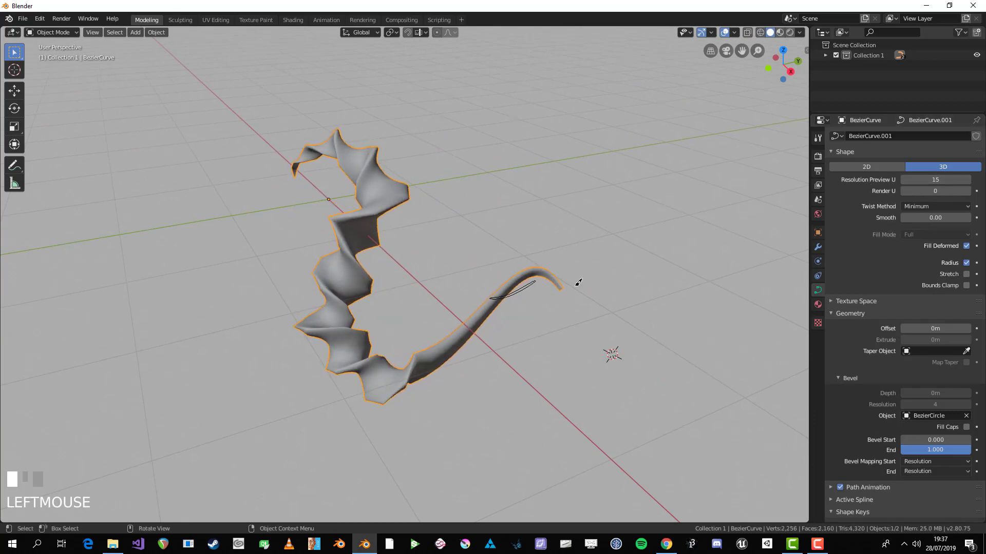
# - Select the Bezier circle used as bevel object and lower its Resolution Preview U to 7, finishing at 1
pyautogui.moveTo(576, 281); pyautogui.dragTo(607, 273, button='middle')
pyautogui.click(595, 254)
pyautogui.scroll(5, 601, 256)
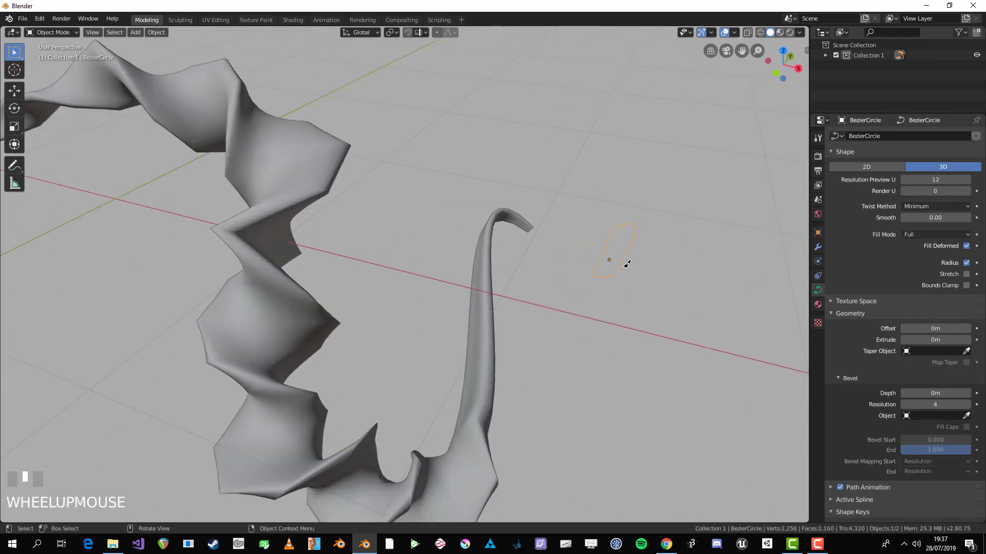
pyautogui.press('Tab')
pyautogui.press('Tab')
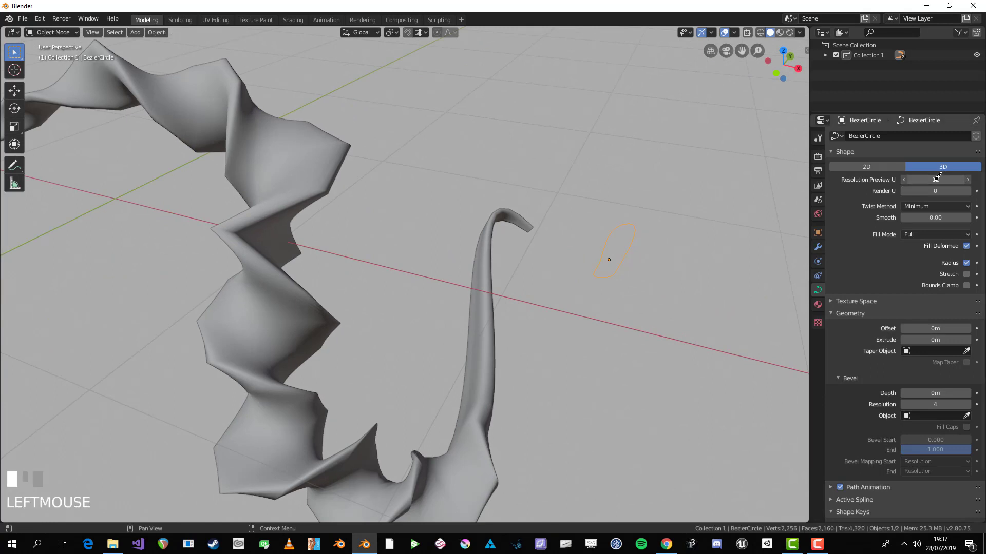
pyautogui.moveTo(937, 178); pyautogui.dragTo(929, 184)
pyautogui.scroll(-2, 318, 241)
pyautogui.scroll(1, 544, 272)
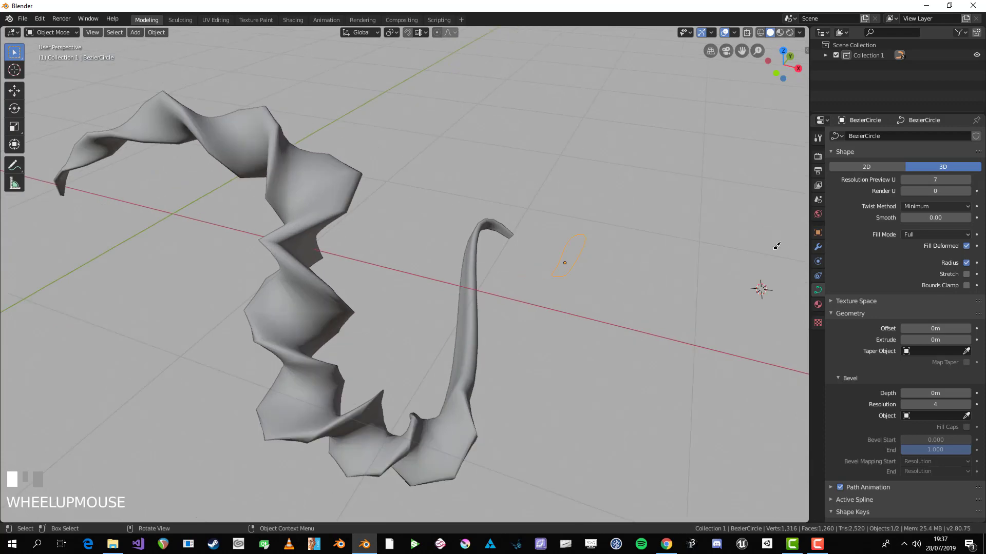
pyautogui.moveTo(946, 177); pyautogui.dragTo(919, 180)
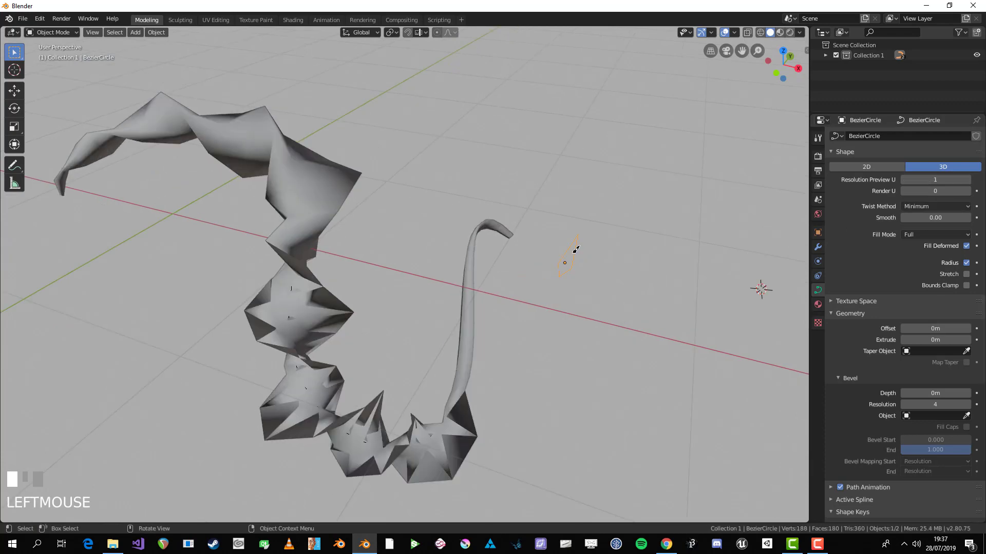
# - Inspect the coarse tube from several sides and set the Bezier circle's Resolution Preview U to 40
pyautogui.moveTo(710, 235); pyautogui.dragTo(571, 213, button='middle')
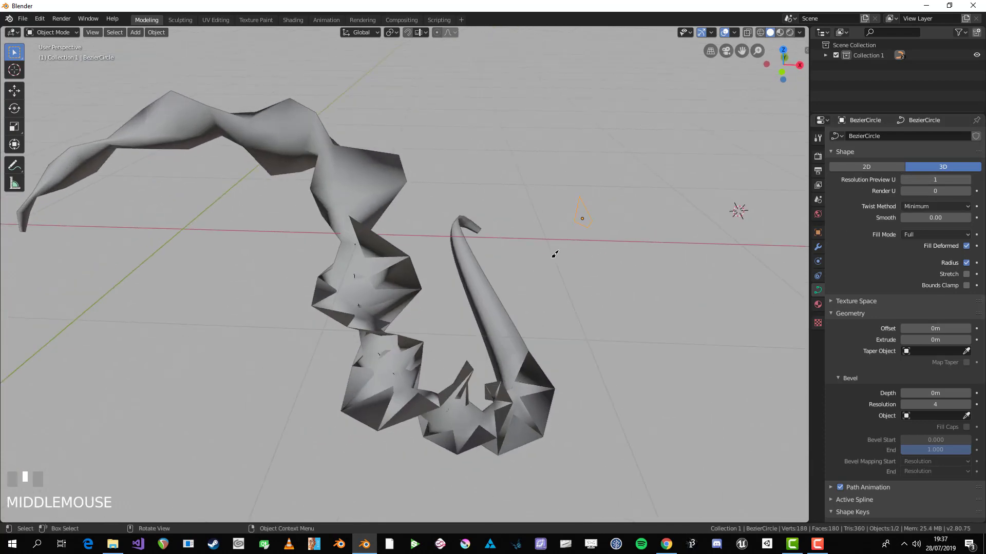
pyautogui.moveTo(555, 254); pyautogui.dragTo(478, 266, button='middle')
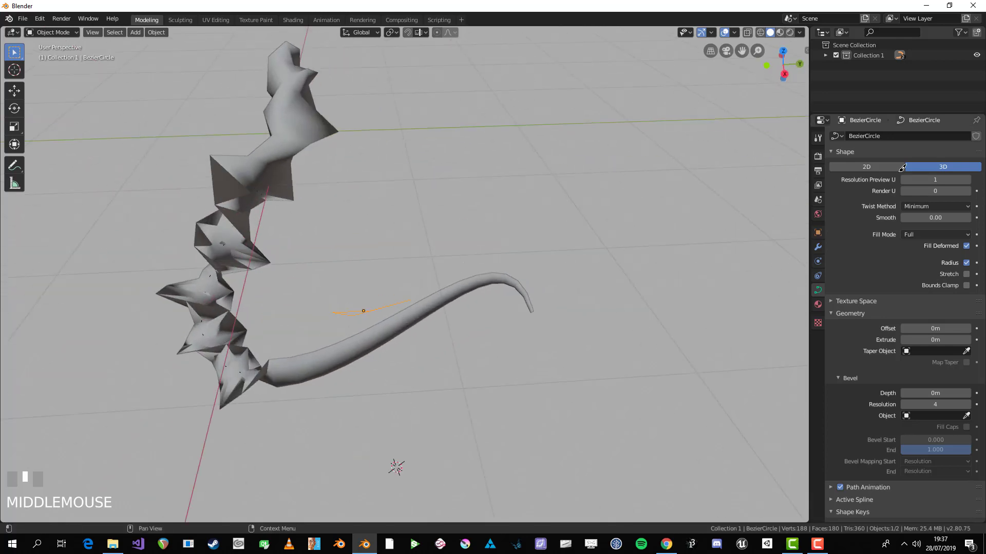
pyautogui.moveTo(931, 172); pyautogui.dragTo(41, 182)
pyautogui.moveTo(357, 250); pyautogui.dragTo(488, 260, button='middle')
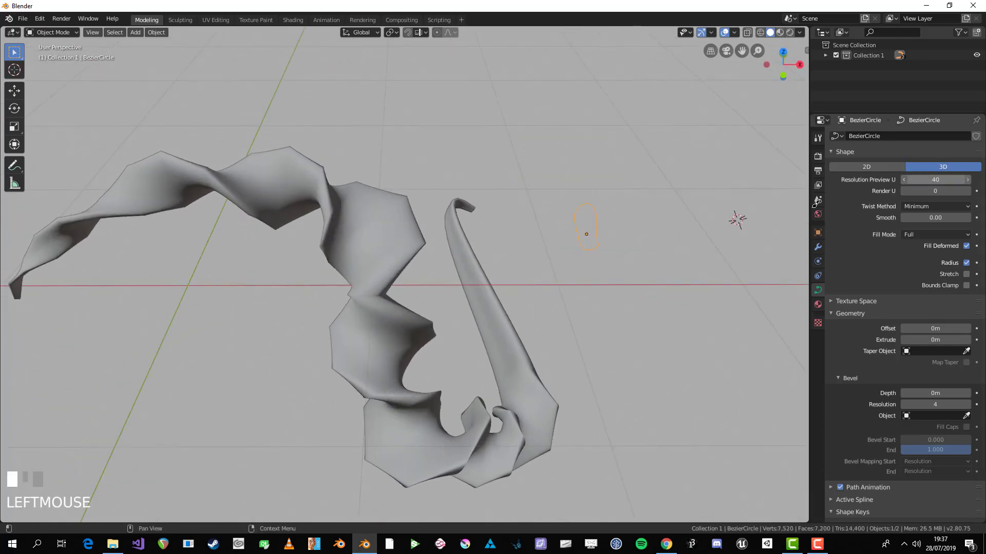
# - Switch to Wireframe shading and set the tube curve's Resolution Preview U to 48
pyautogui.press('z')
pyautogui.click(403, 279)
pyautogui.scroll(2, 432, 268)
pyautogui.hotkey('alt', 'z')
pyautogui.moveTo(440, 275); pyautogui.dragTo(499, 274, button='middle')
pyautogui.moveTo(943, 177); pyautogui.dragTo(411, 202)
pyautogui.click(495, 334)
pyautogui.hotkey('alt', 'a')
pyautogui.hotkey('alt', 'z')
pyautogui.scroll(-4, 333, 260)
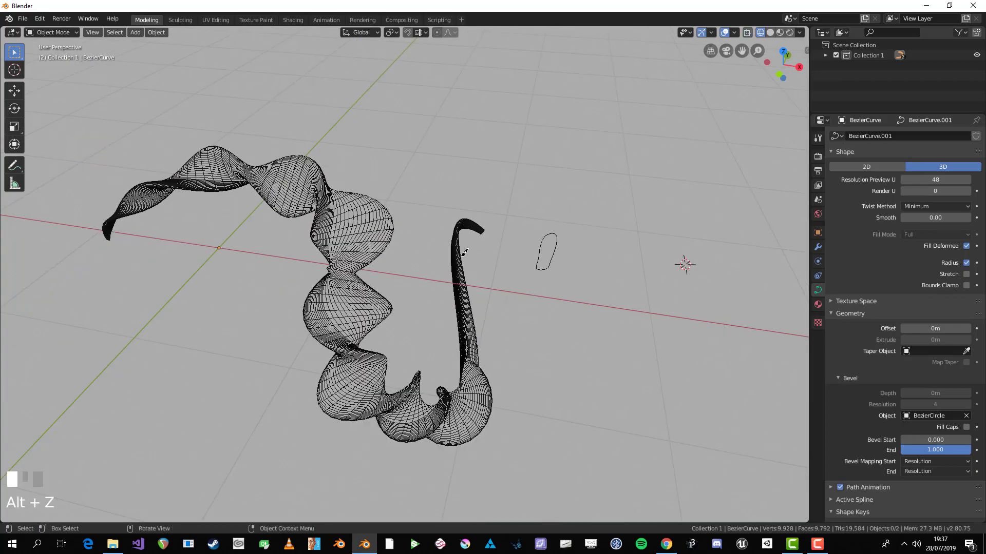
# - Try to tilt the tube curve's middle control point in Edit Mode
pyautogui.press('Tab')
pyautogui.hotkey('ctrl', 't')
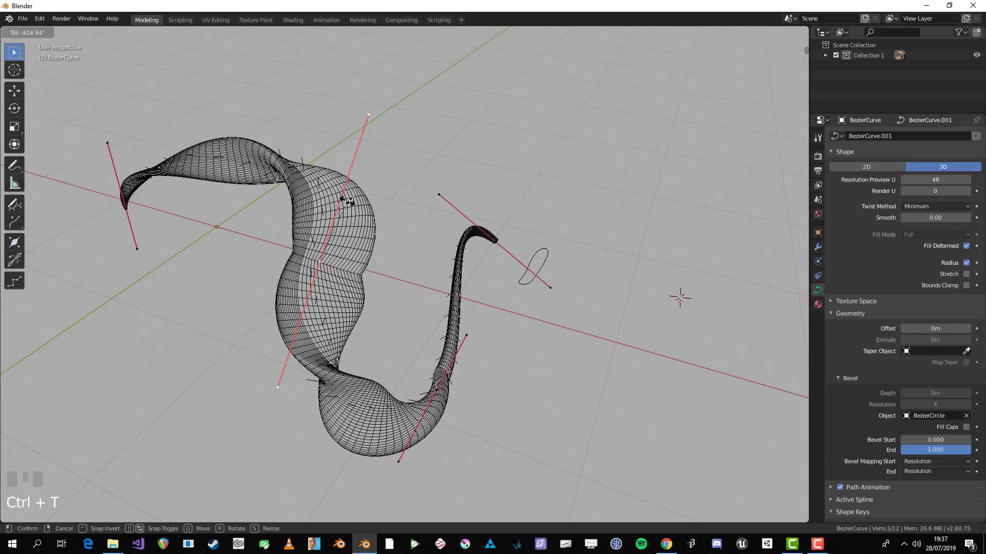
pyautogui.rightClick(329, 257)
pyautogui.click(374, 266)
# - Return the viewport to Solid shading and go back to Object Mode
pyautogui.press('z')
pyautogui.click(507, 267)
pyautogui.scroll(-2, 507, 267)
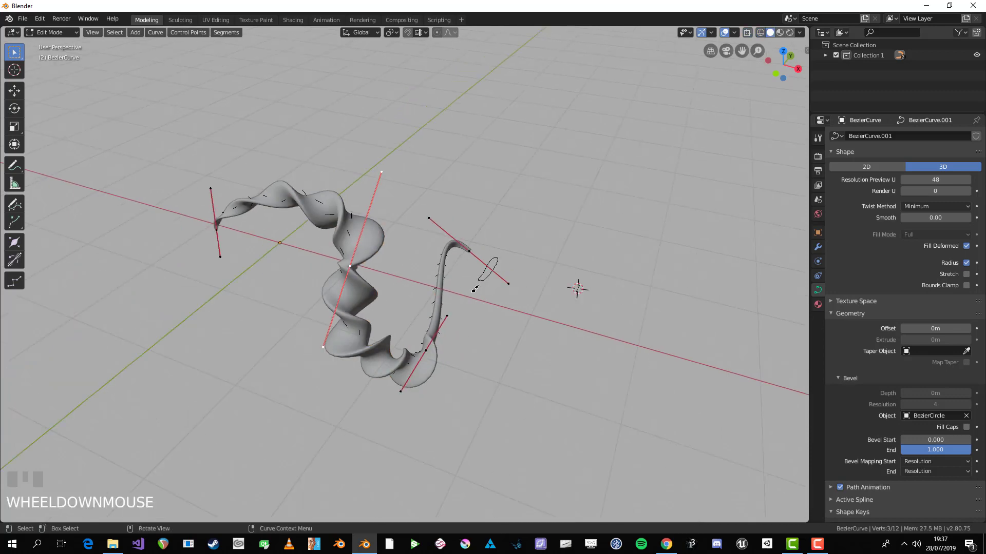
pyautogui.press('Tab')
pyautogui.moveTo(508, 267)
pyautogui.mouseDown(button='middle')
pyautogui.moveTo(380, 265)
pyautogui.moveTo(362, 327)
pyautogui.moveTo(480, 279)
pyautogui.moveTo(489, 258)
pyautogui.mouseUp(button='middle')
pyautogui.scroll(1, 482, 272)
# - Delete both the tube curve and the Bezier circle, and reset the 3D cursor to the world origin
pyautogui.press('b')
pyautogui.moveTo(336, 167); pyautogui.dragTo(650, 335)
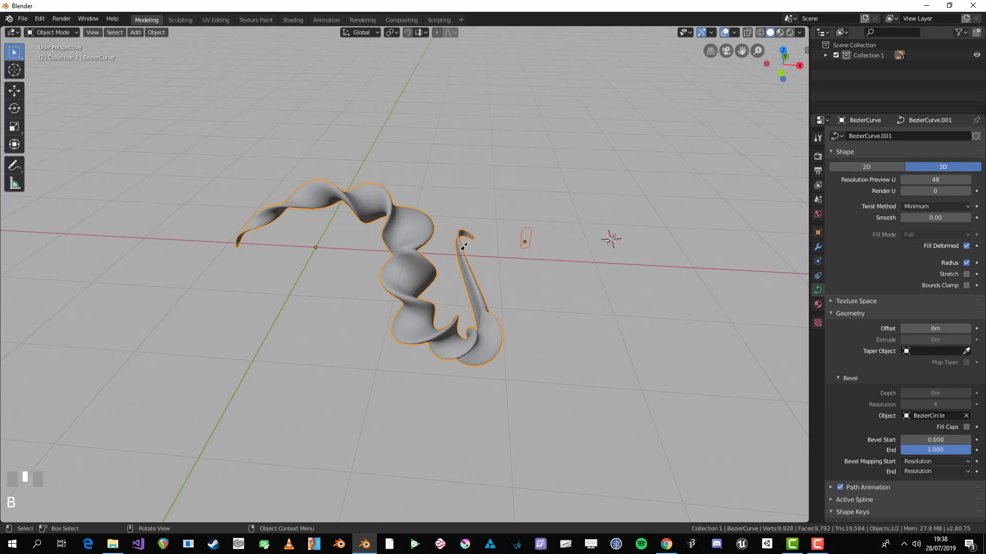
pyautogui.press('x')
pyautogui.click(430, 256)
pyautogui.hotkey('shift', 'c')
pyautogui.keyDown('shift'); pyautogui.moveTo(348, 253); pyautogui.dragTo(398, 255, button='middle'); pyautogui.keyUp('shift')
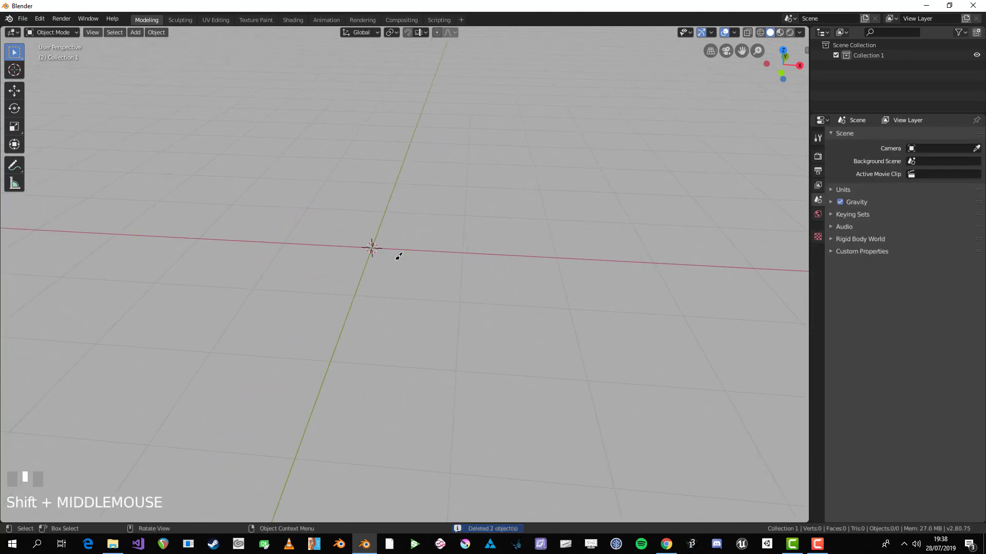
# - Open the add-on preferences and search the add-ons for "Extra"
pyautogui.press('F4')
pyautogui.click(399, 256)
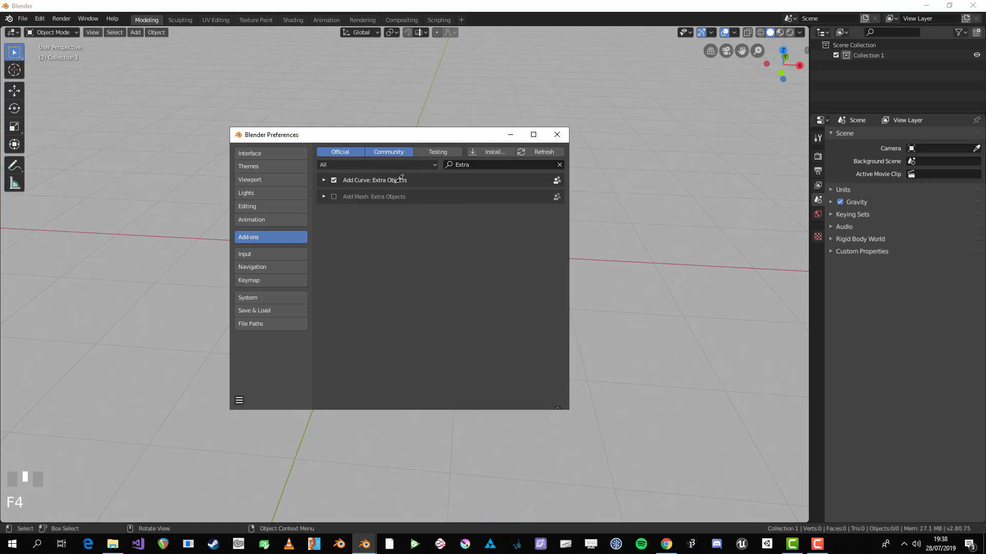
pyautogui.press('BackSpace')
pyautogui.press('BackSpace')
pyautogui.press('BackSpace')
pyautogui.press('BackSpace')
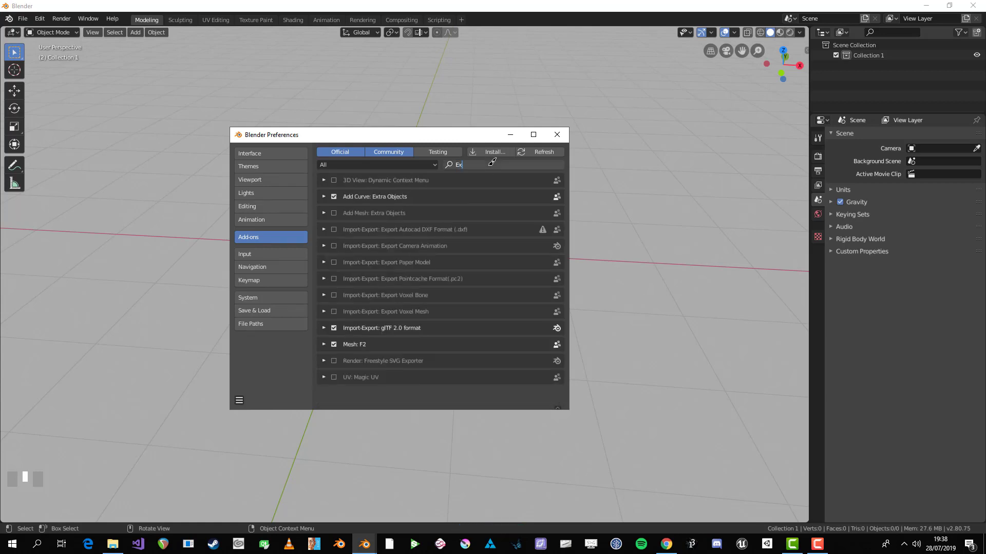
pyautogui.write('xtra')
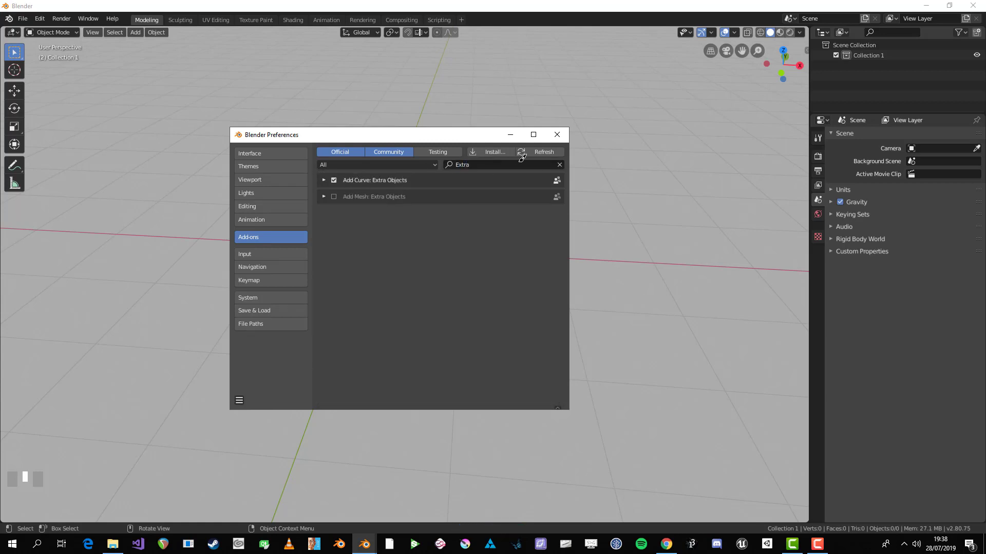
# - Close the preferences and add an Archemedian curve spiral at the world origin
pyautogui.click(557, 135)
pyautogui.hotkey('shift', 'a')
pyautogui.moveTo(450, 193)
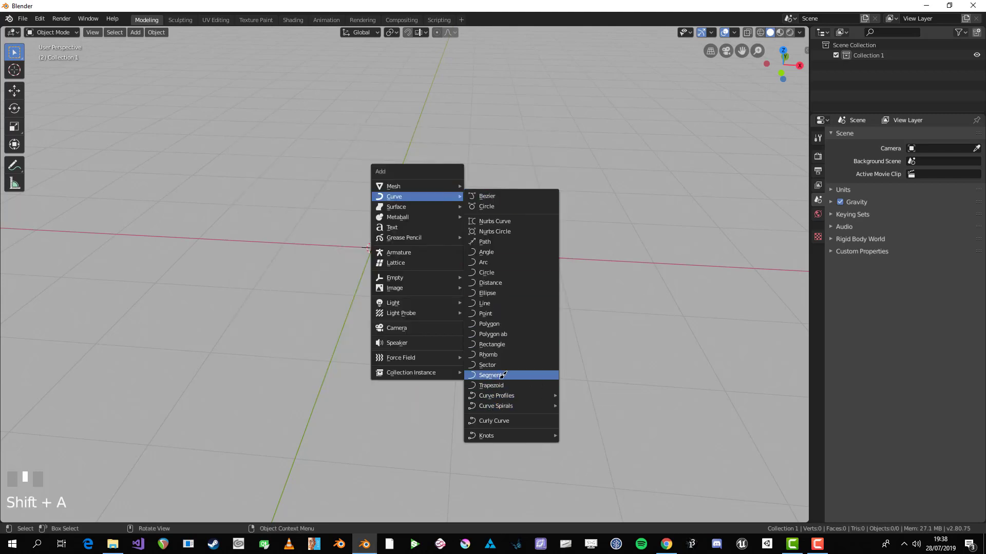
pyautogui.moveTo(512, 396)
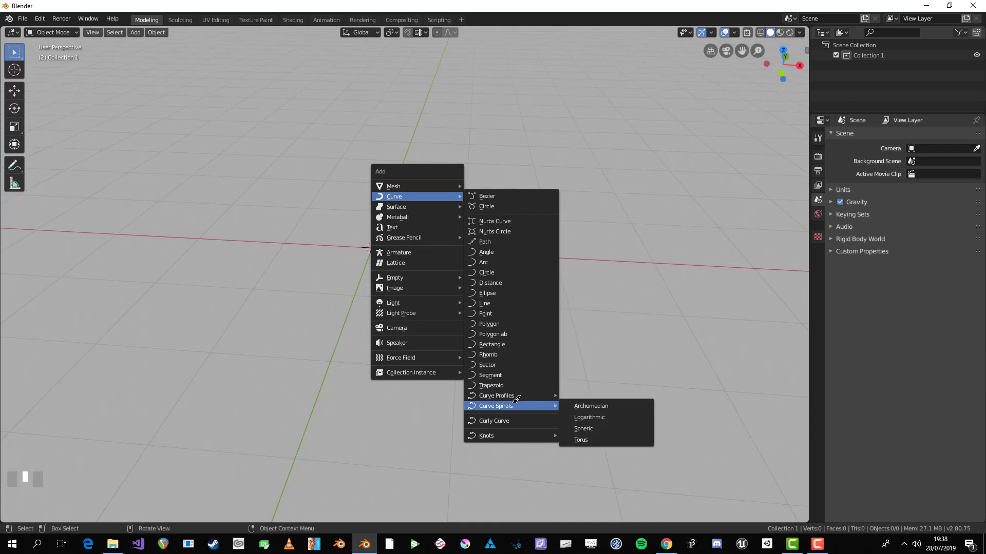
pyautogui.click(611, 407)
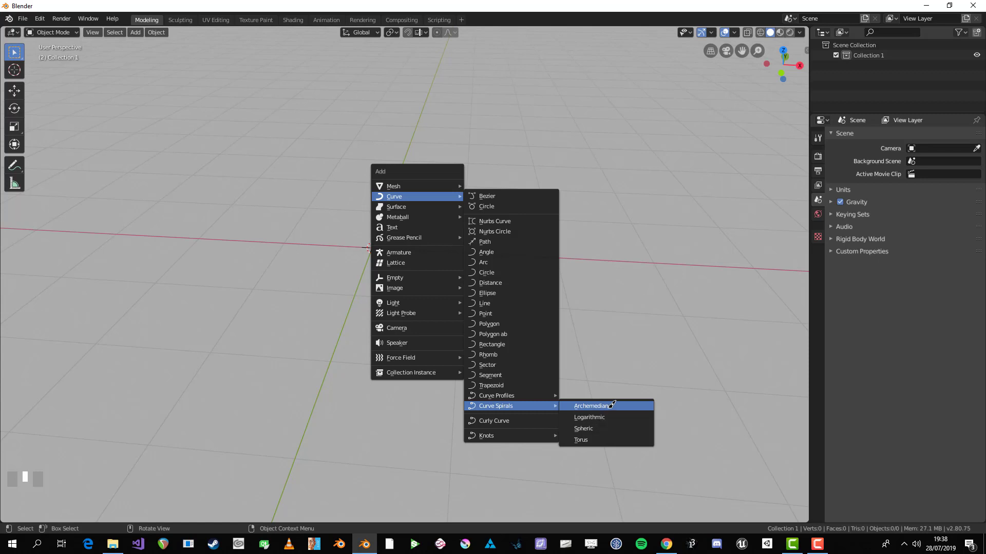
pyautogui.click(591, 406)
pyautogui.click(61, 514)
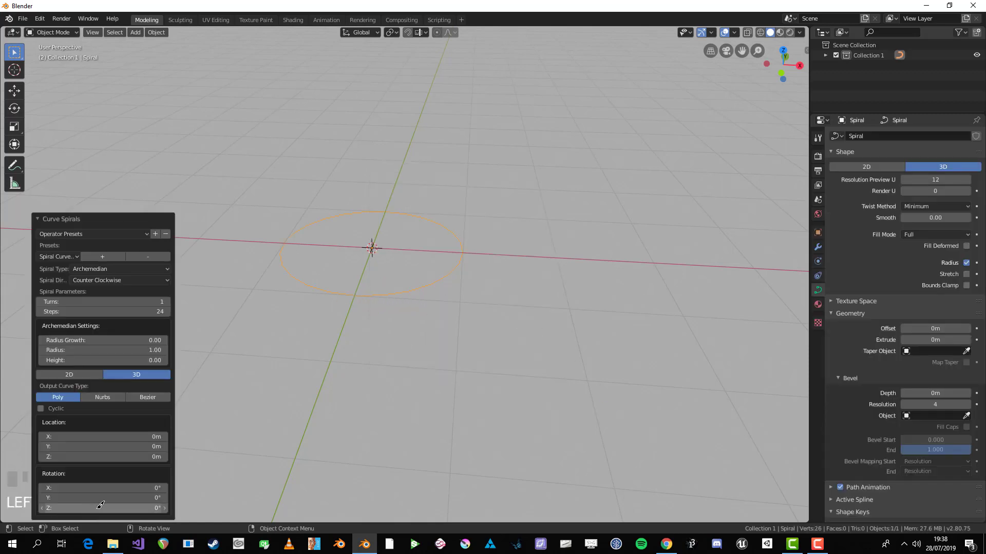
# - Shape the spiral into a tall coil with 30 turns, 42 steps and a height of 0.81
pyautogui.moveTo(103, 311); pyautogui.dragTo(126, 308)
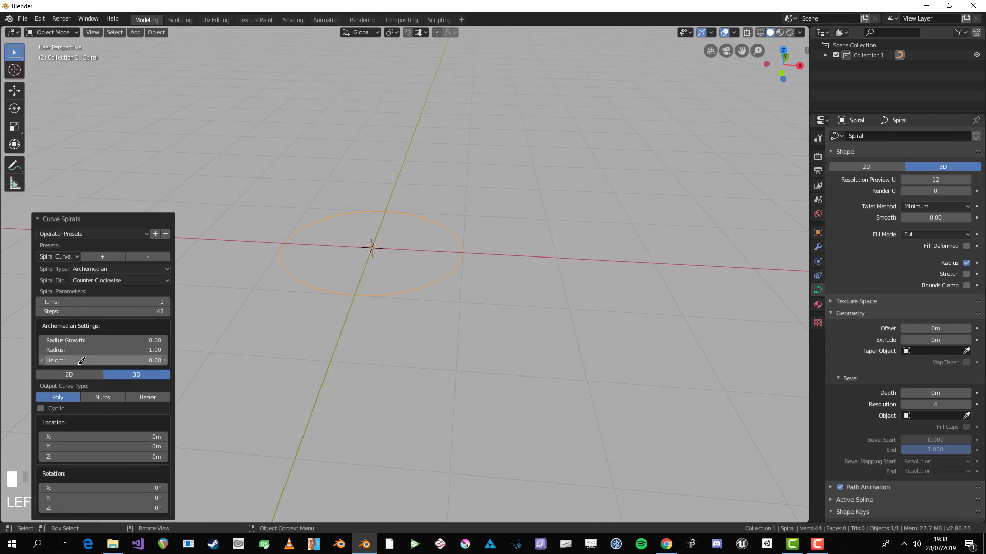
pyautogui.moveTo(103, 364); pyautogui.dragTo(92, 364)
pyautogui.scroll(-2, 345, 279)
pyautogui.moveTo(345, 279); pyautogui.dragTo(329, 281, button='middle')
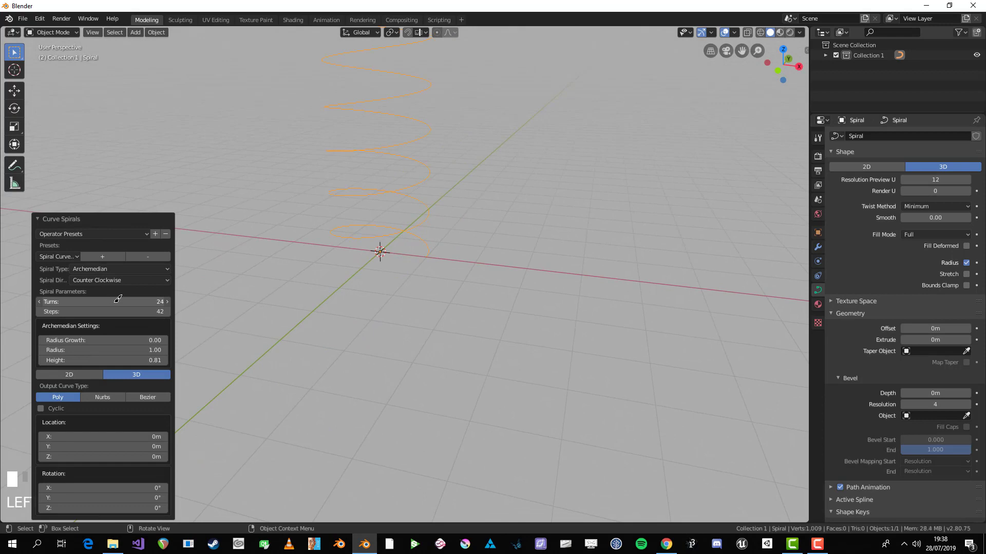
pyautogui.moveTo(117, 300); pyautogui.dragTo(123, 300)
pyautogui.scroll(-4, 402, 204)
pyautogui.keyDown('shift'); pyautogui.moveTo(455, 174); pyautogui.dragTo(453, 264, button='middle'); pyautogui.keyUp('shift')
pyautogui.scroll(-4, 467, 263)
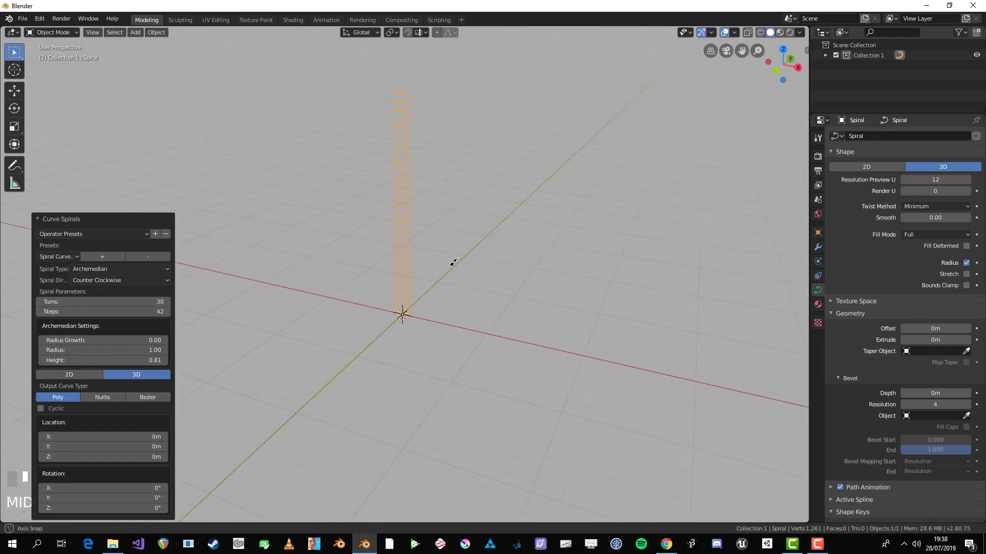
pyautogui.scroll(2, 416, 276)
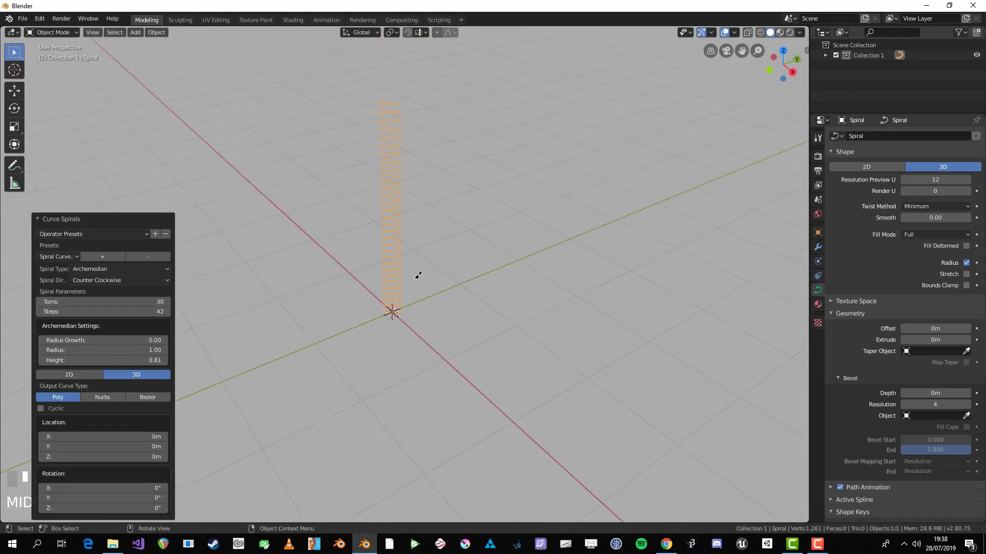
# - Add a Bezier circle beside the spiral and assign it as the spiral's bevel object
pyautogui.click(565, 283)
pyautogui.hotkey('shift', 'a')
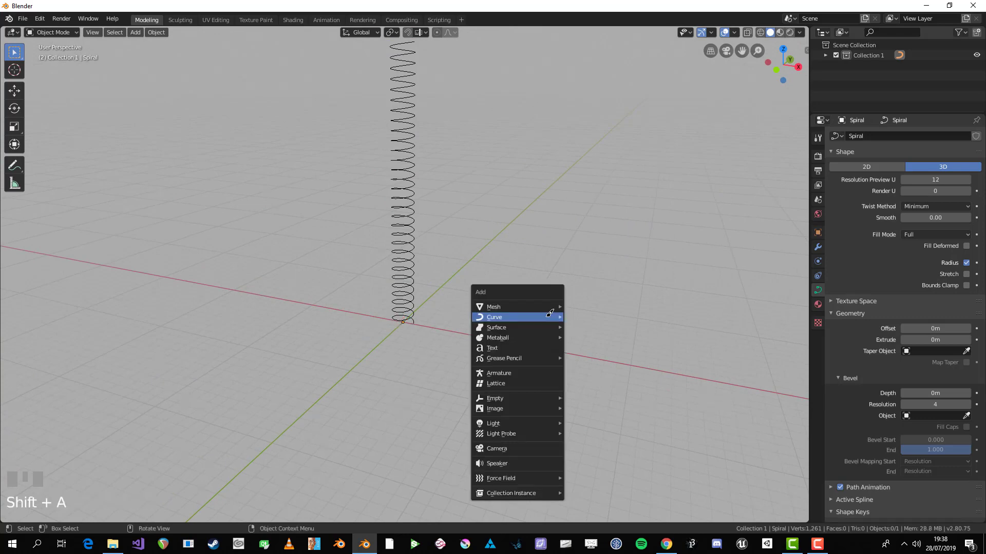
pyautogui.moveTo(550, 314)
pyautogui.click(598, 88)
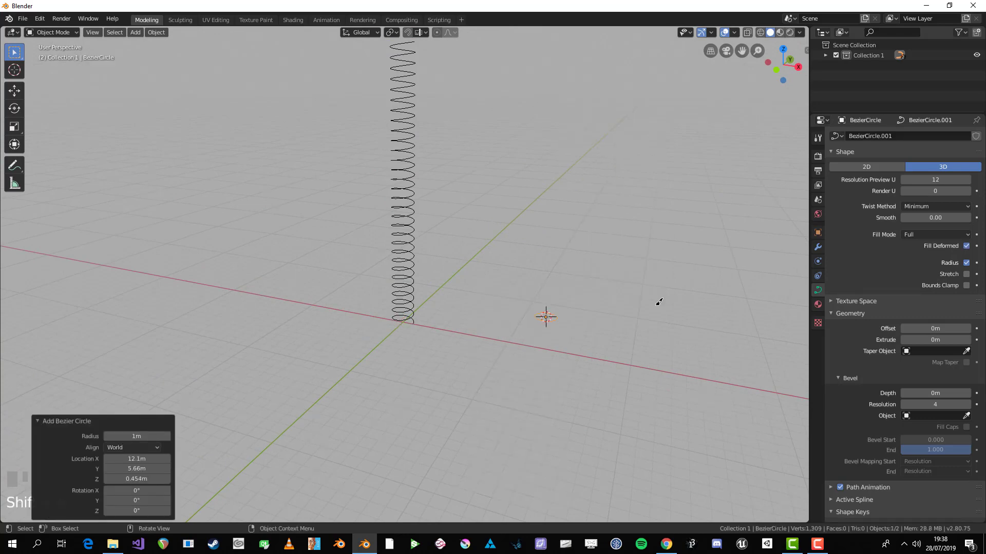
pyautogui.click(405, 265)
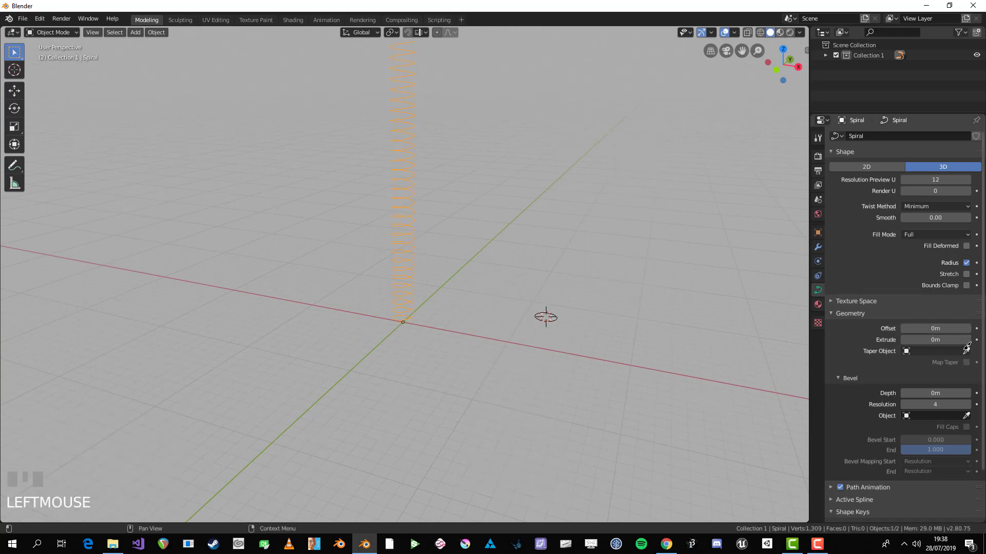
pyautogui.click(552, 317)
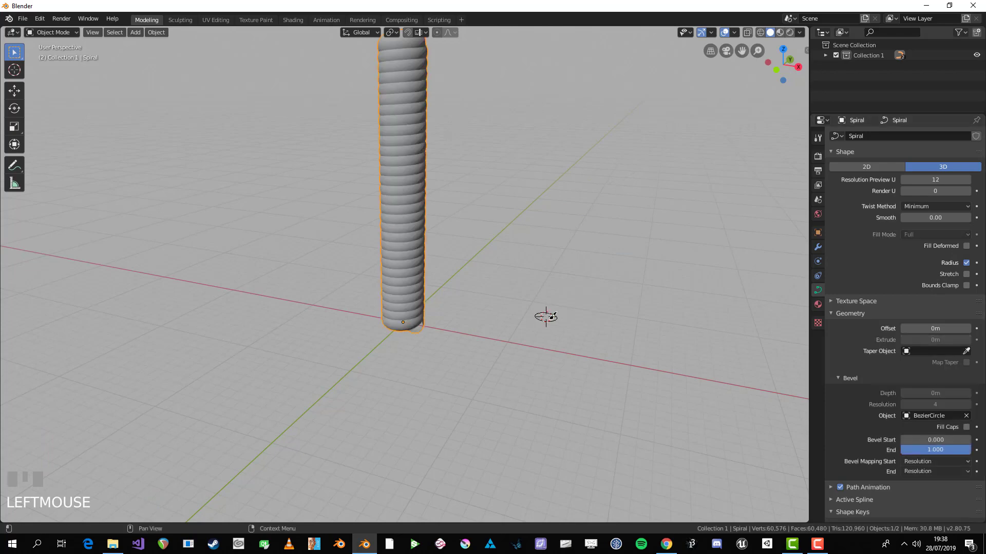
# - Scale the Bezier circle down to about 0.17 to thin the coil into a spring
pyautogui.scroll(2, 544, 314)
pyautogui.click(609, 335)
pyautogui.press('s')
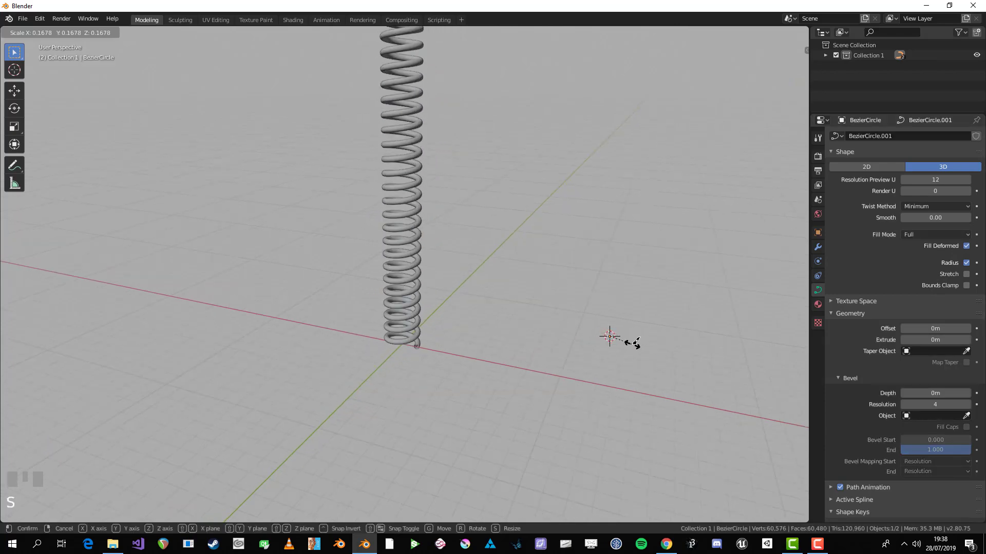
pyautogui.click(634, 341)
pyautogui.moveTo(486, 211); pyautogui.dragTo(433, 186, button='middle')
pyautogui.scroll(-2, 437, 195)
# - Delete both the spiral and the Bezier circle
pyautogui.press('b')
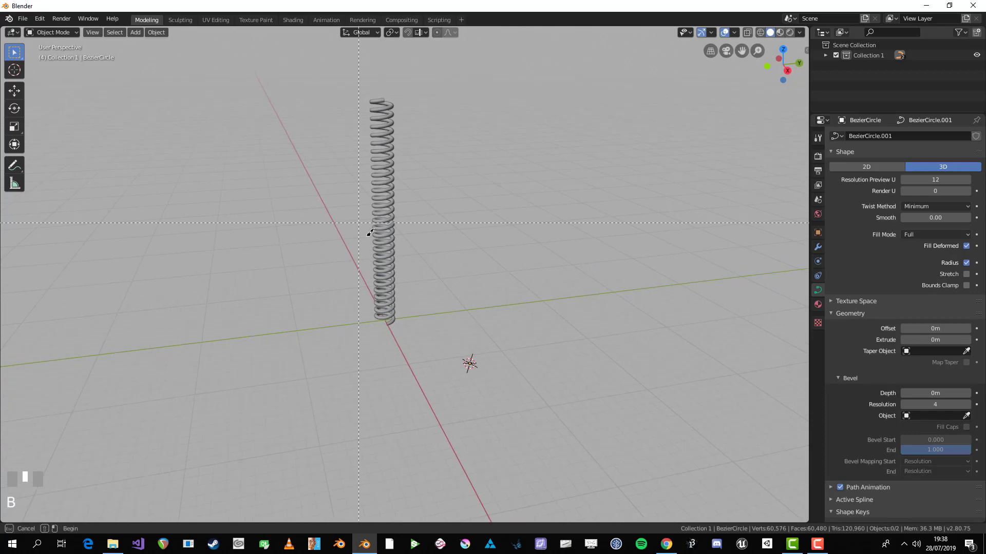
pyautogui.scroll(2, 511, 370)
pyautogui.press('x')
pyautogui.click(473, 328)
pyautogui.keyDown('shift'); pyautogui.moveTo(429, 353); pyautogui.dragTo(413, 245, button='middle'); pyautogui.keyUp('shift')
# - Add a 2 m cube at the world origin and stretch its mesh along X by about 3.35
pyautogui.press('Tab')
pyautogui.hotkey('shift', 'a')
pyautogui.moveTo(424, 248)
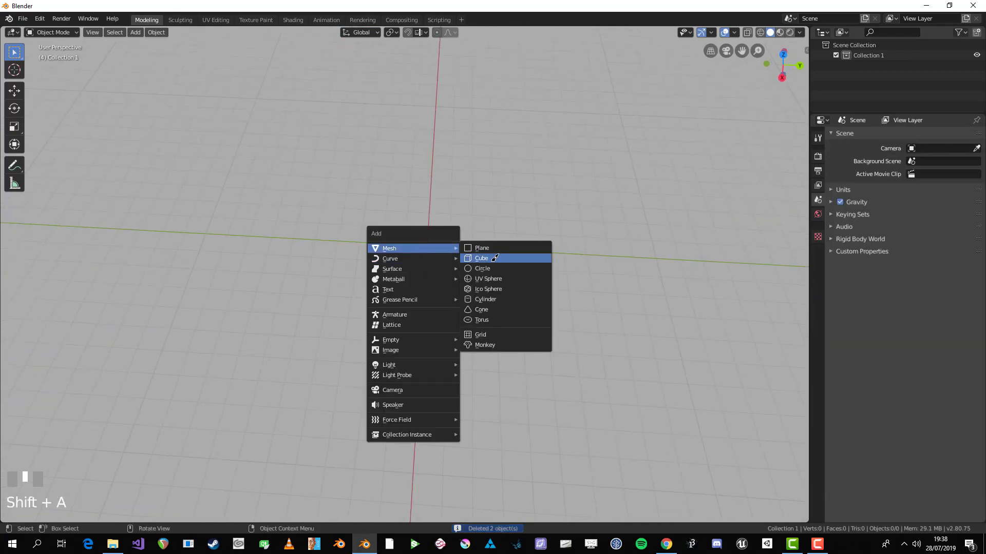
pyautogui.click(506, 259)
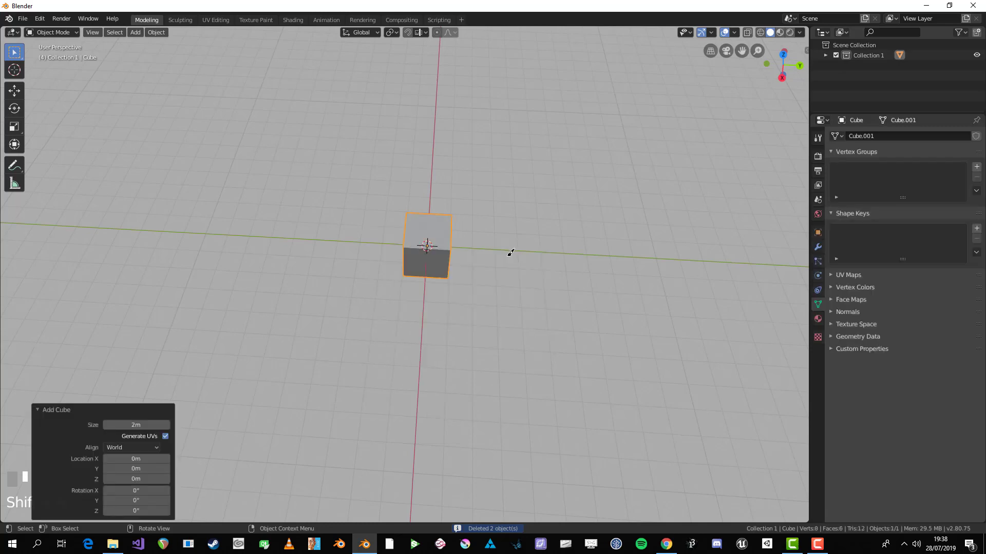
pyautogui.moveTo(508, 255); pyautogui.dragTo(497, 234, button='middle')
pyautogui.press('Tab')
pyautogui.press('s')
pyautogui.press('x')
pyautogui.click(640, 272)
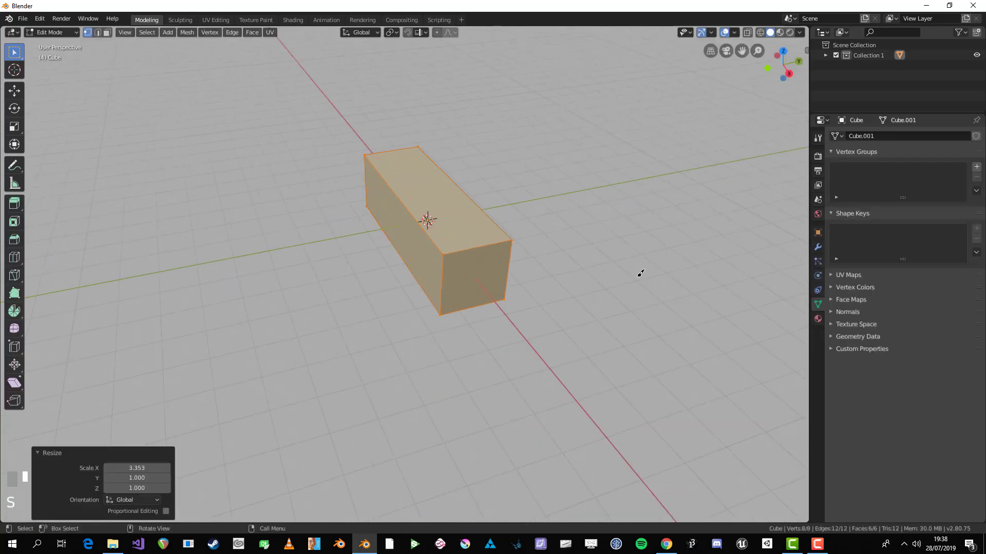
pyautogui.click(640, 272)
# - Divide the box into five sections along its length with four loop cuts
pyautogui.moveTo(640, 272); pyautogui.dragTo(486, 215, button='middle')
pyautogui.click(407, 191)
pyautogui.press('a')
pyautogui.keyDown('shift'); pyautogui.moveTo(458, 170); pyautogui.dragTo(460, 255, button='middle'); pyautogui.keyUp('shift')
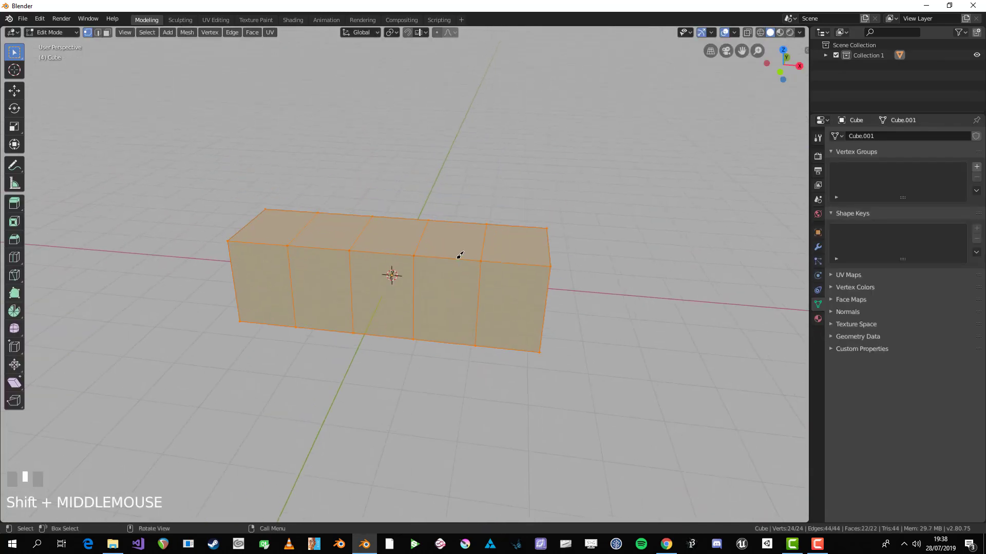
# - Slant the box's front by moving its upper front edge in the right orthographic view
pyautogui.press('KP_3')
pyautogui.hotkey('alt', 'a')
pyautogui.hotkey('alt', 'z')
pyautogui.moveTo(401, 251); pyautogui.dragTo(315, 200)
pyautogui.press('g')
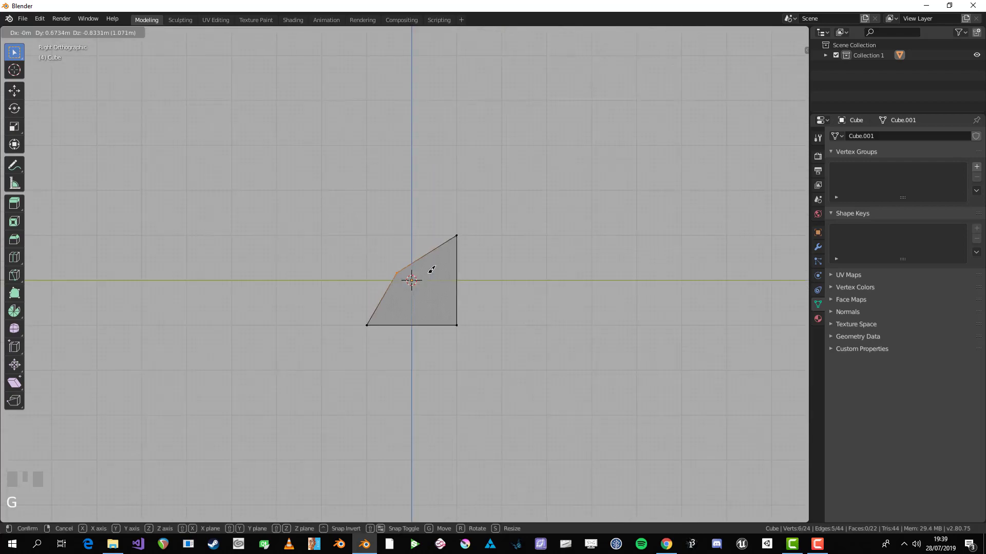
pyautogui.click(348, 246)
pyautogui.moveTo(347, 246); pyautogui.dragTo(347, 267, button='middle')
pyautogui.hotkey('alt', 'a')
pyautogui.hotkey('alt', 'z')
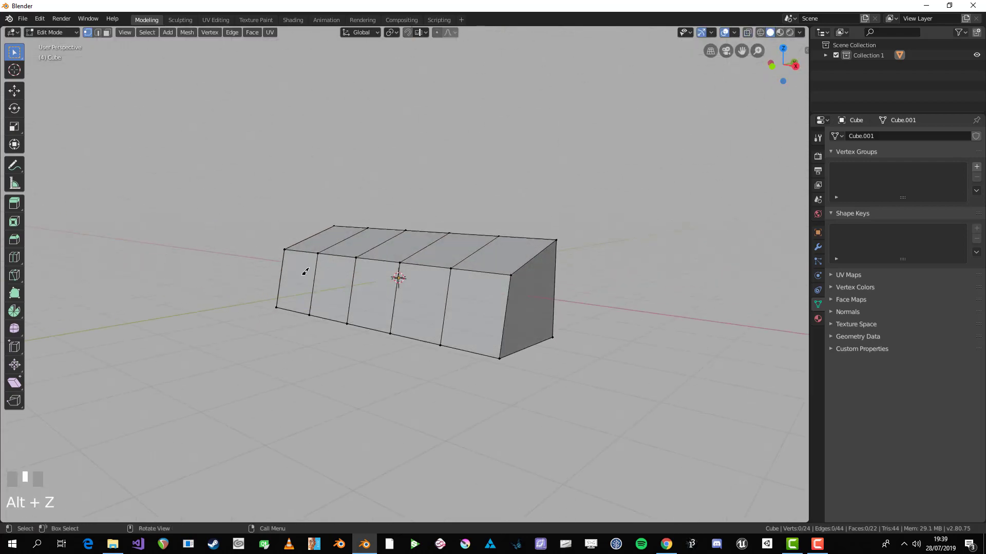
# - Extrude the two outermost front faces of the box outward by about 1.4 m
pyautogui.keyDown('shift'); pyautogui.click(509, 314); pyautogui.keyUp('shift')
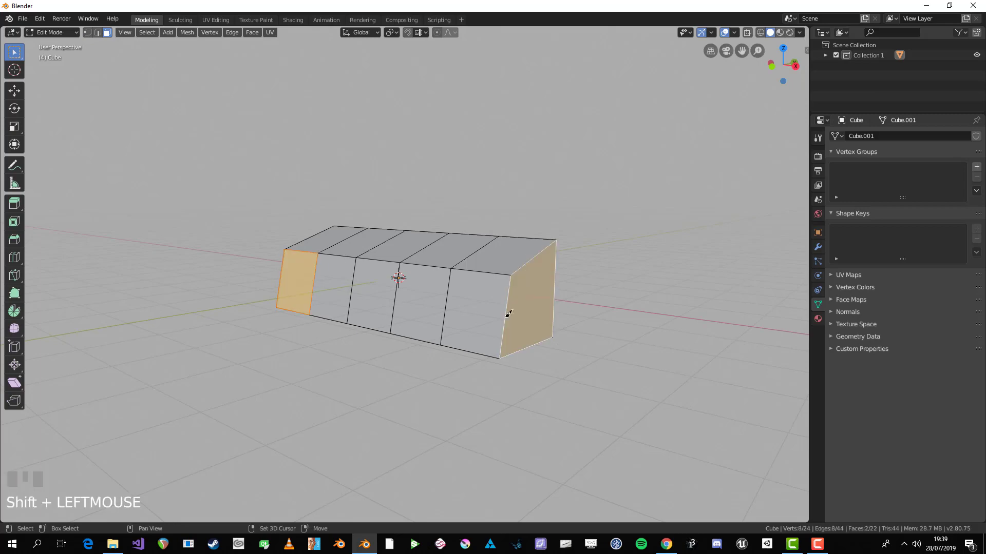
pyautogui.hotkey('ctrl', 'z')
pyautogui.keyDown('shift'); pyautogui.click(485, 288); pyautogui.keyUp('shift')
pyautogui.press('e')
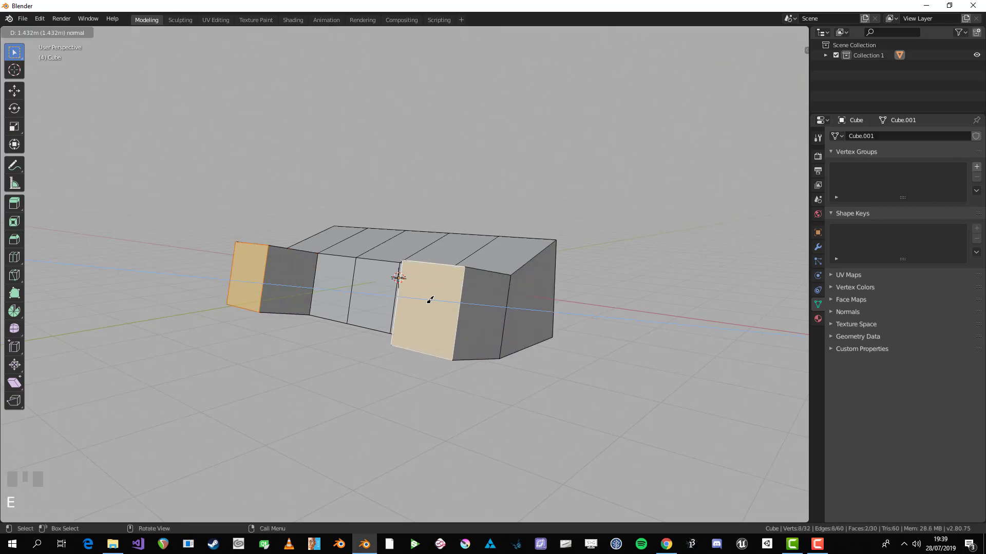
pyautogui.click(429, 295)
pyautogui.press('Tab')
pyautogui.moveTo(429, 295); pyautogui.dragTo(394, 337, button='middle')
# - Add two evenly spaced horizontal loop cuts around the sides of the body
pyautogui.press('Tab')
pyautogui.hotkey('alt', 'a')
pyautogui.press('3')
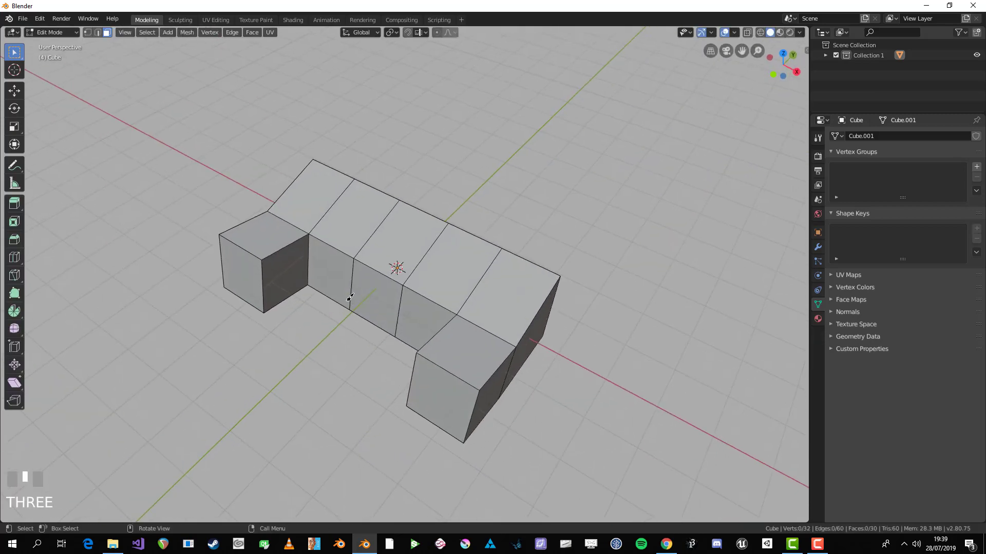
pyautogui.moveTo(351, 299); pyautogui.dragTo(303, 280, button='middle')
pyautogui.hotkey('ctrl', 'r')
pyautogui.scroll(1, 299, 299)
pyautogui.click(299, 300)
pyautogui.rightClick(299, 300)
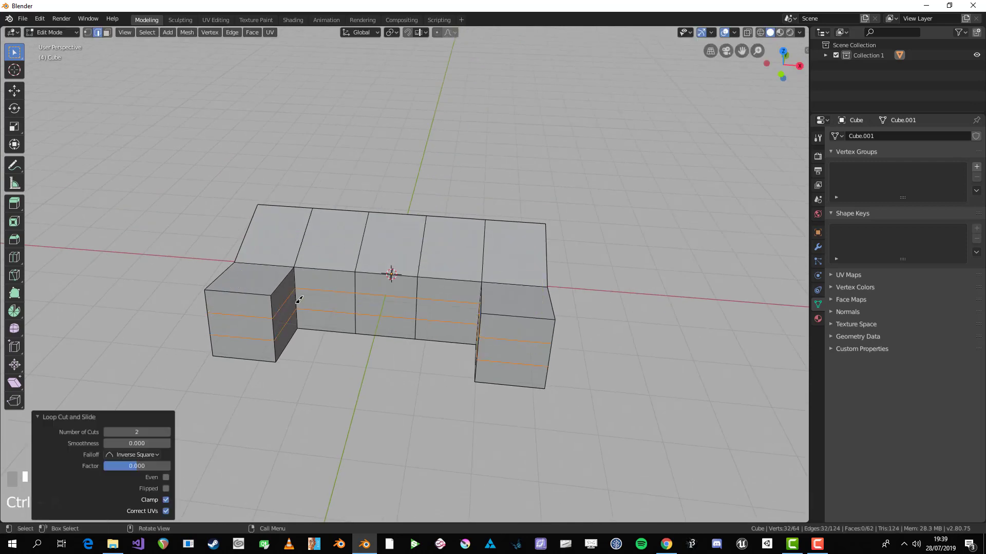
# - Scale the two new edge loops outward so the body's sides bulge, and return to Object Mode
pyautogui.press('s')
pyautogui.press('s')
pyautogui.click(614, 374)
pyautogui.press('Tab')
pyautogui.moveTo(614, 374); pyautogui.dragTo(471, 352, button='middle')
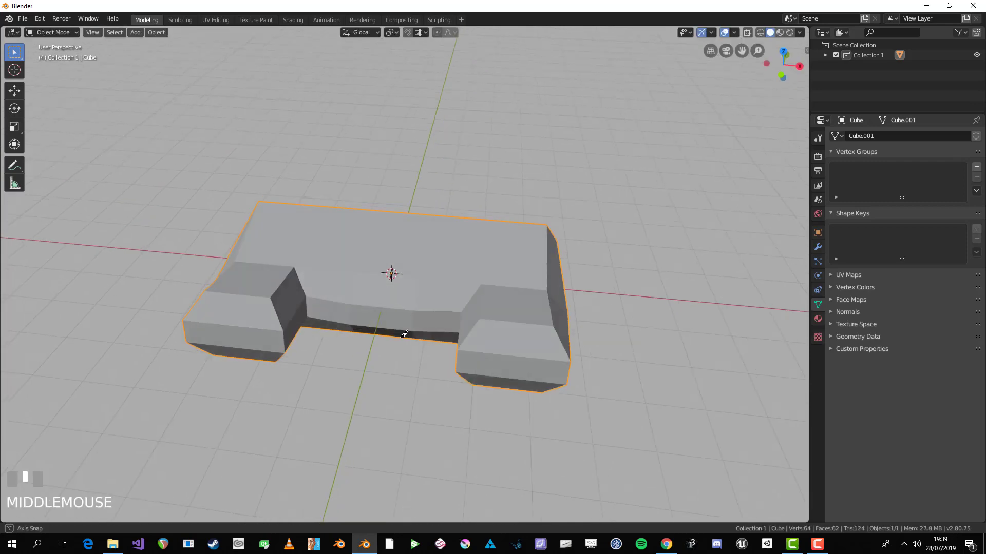
# - Duplicate the upper loop's edges along the front, from one arm's end to the other, in place
pyautogui.press('Tab')
pyautogui.hotkey('alt', 'a')
pyautogui.keyDown('shift'); pyautogui.moveTo(336, 388); pyautogui.dragTo(376, 335, button='middle'); pyautogui.keyUp('shift')
pyautogui.scroll(1, 374, 334)
pyautogui.click(267, 312)
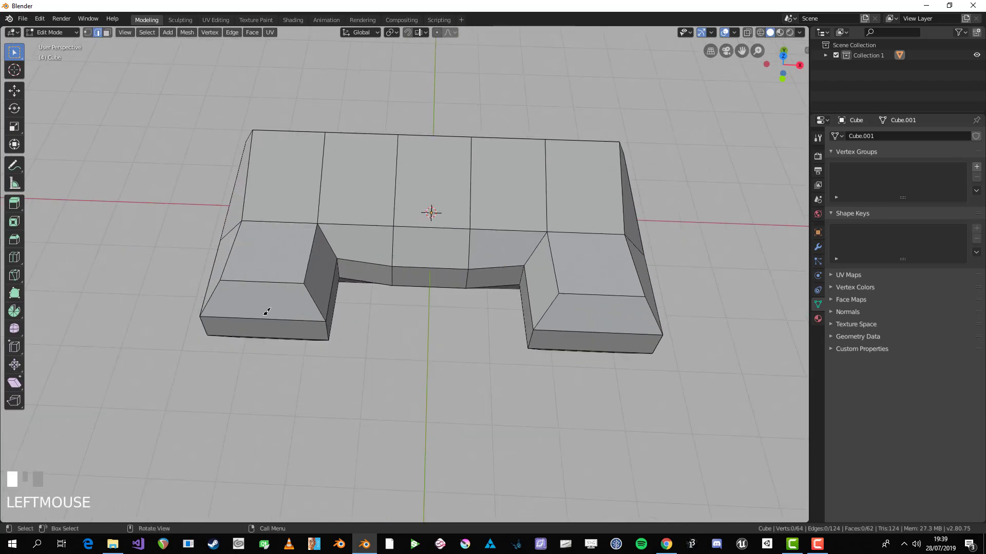
pyautogui.keyDown('shift'); pyautogui.click(333, 296); pyautogui.keyUp('shift')
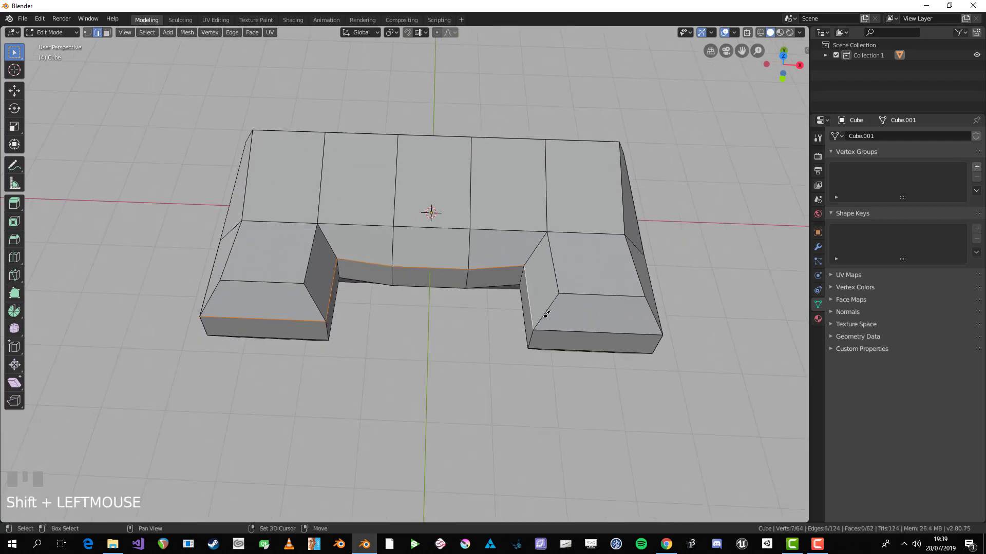
pyautogui.moveTo(577, 328); pyautogui.dragTo(550, 302, button='middle')
pyautogui.hotkey('shift', 'd')
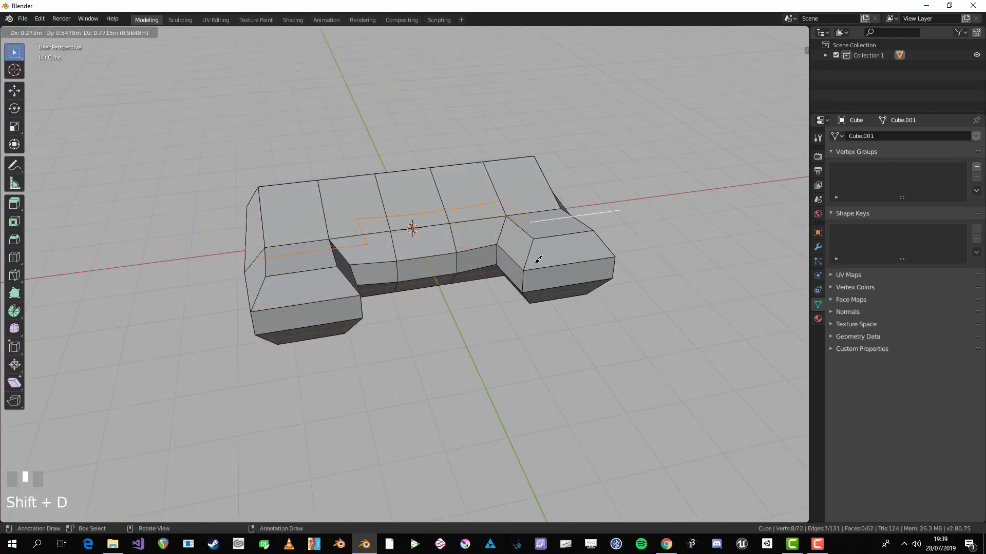
pyautogui.rightClick(535, 289)
pyautogui.moveTo(503, 253); pyautogui.dragTo(431, 322, button='middle')
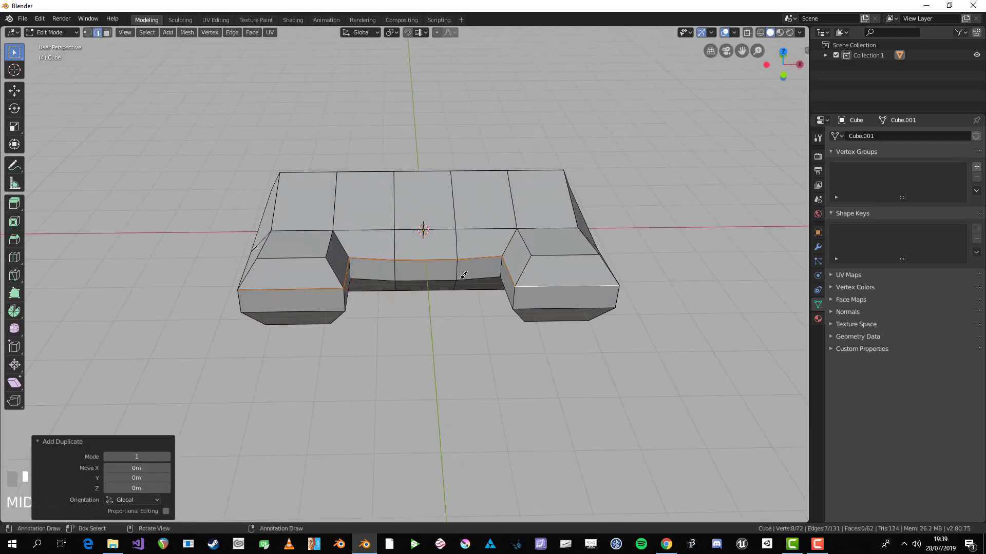
# - Separate the duplicated edges into their own object and delete the original body
pyautogui.moveTo(463, 275); pyautogui.dragTo(446, 274, button='middle')
pyautogui.press('p')
pyautogui.click(447, 275)
pyautogui.press('Tab')
pyautogui.click(433, 263)
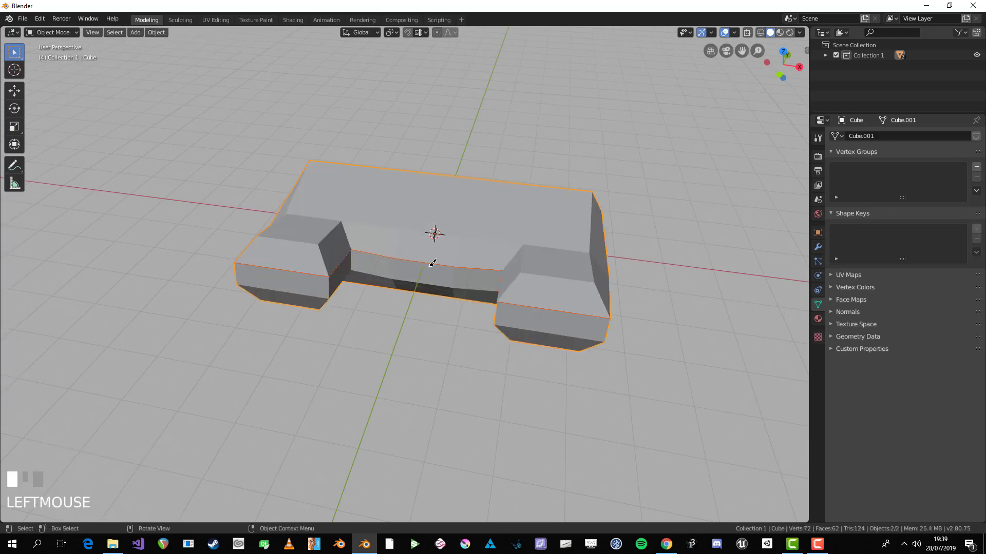
pyautogui.press('x')
pyautogui.click(500, 202)
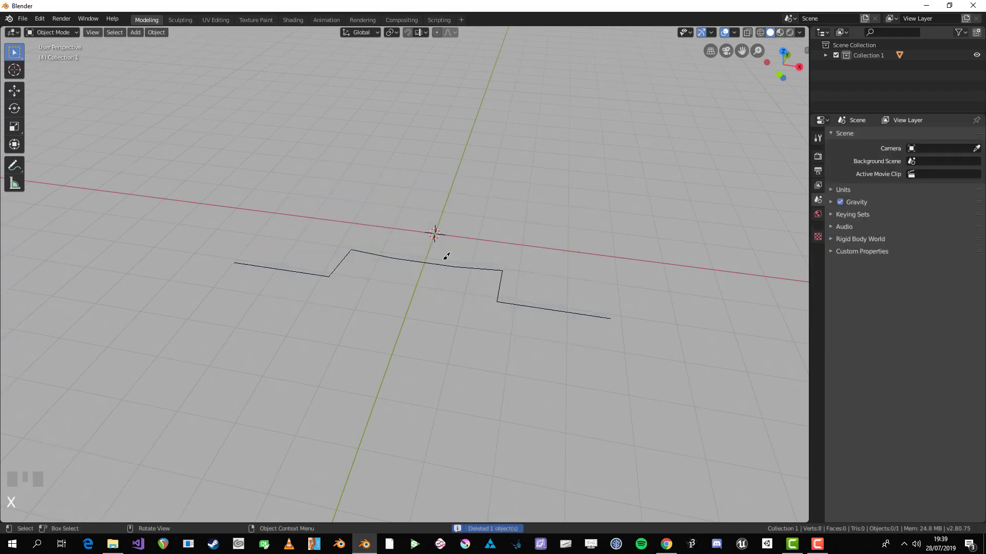
# - Convert the separated edge line from a mesh to a curve
pyautogui.click(446, 258)
pyautogui.moveTo(437, 265)
pyautogui.mouseDown(button='middle')
pyautogui.moveTo(399, 283)
pyautogui.moveTo(484, 278)
pyautogui.moveTo(427, 280)
pyautogui.mouseUp(button='middle')
pyautogui.press('Tab')
pyautogui.press('Tab')
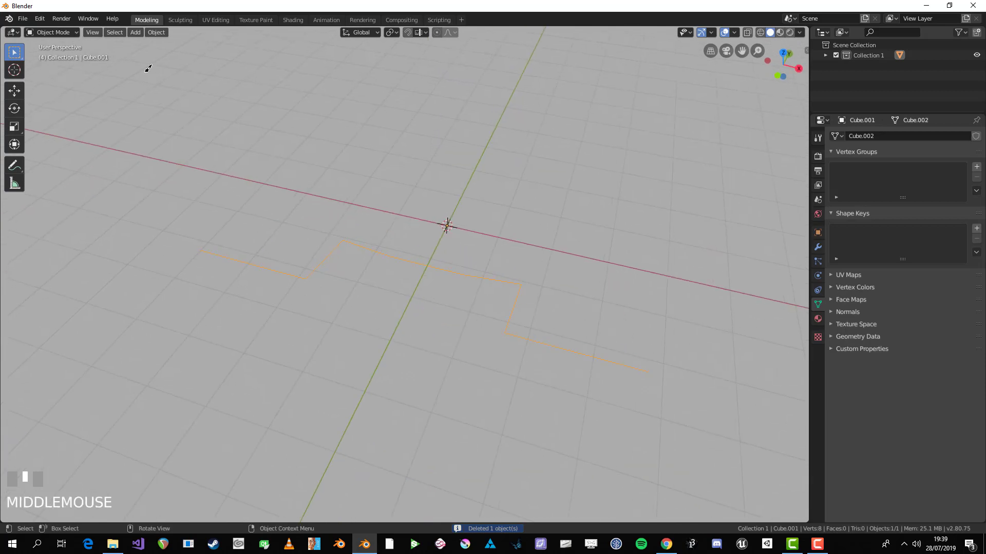
pyautogui.click(156, 31)
pyautogui.moveTo(200, 300)
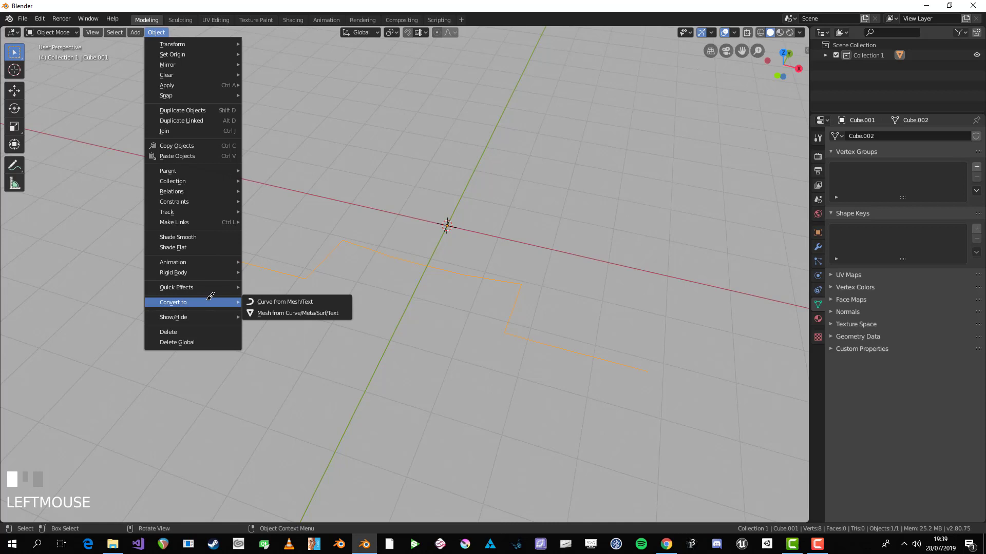
pyautogui.click(277, 301)
# - Try moving an inner corner control point of the converted curve in Edit Mode, and undo the last move
pyautogui.press('Tab')
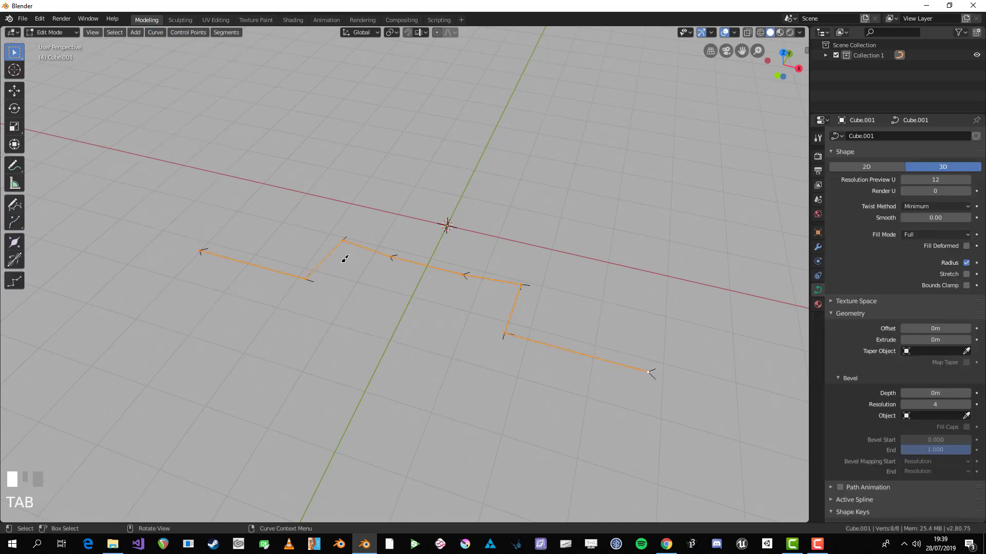
pyautogui.click(345, 259)
pyautogui.press('g')
pyautogui.click(350, 257)
pyautogui.moveTo(350, 257); pyautogui.dragTo(388, 265)
pyautogui.hotkey('ctrl', 'z')
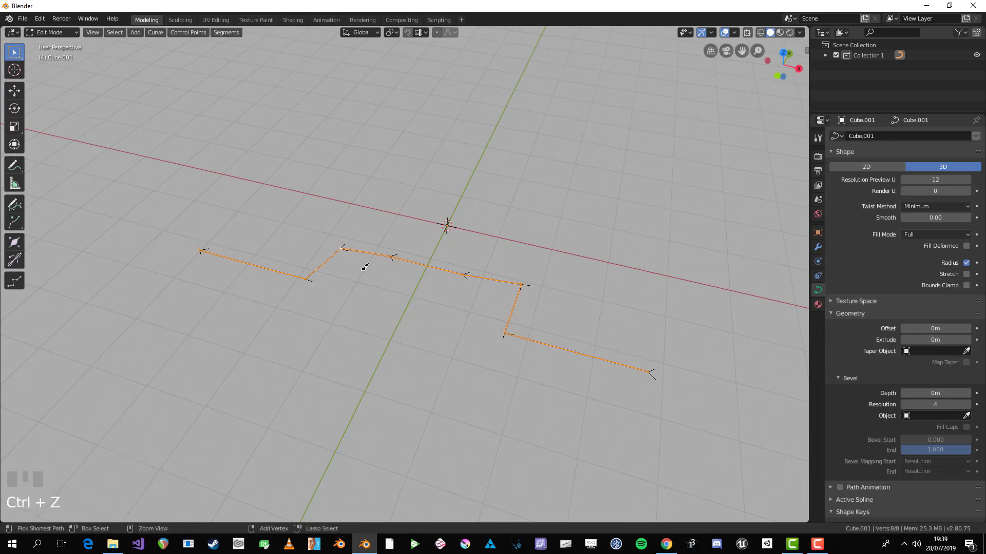
# - Undo the last move, try moving the curve's upper-left corner control point again, and undo that move too
pyautogui.hotkey('ctrl', 'z')
pyautogui.moveTo(365, 267); pyautogui.dragTo(372, 317, button='middle')
pyautogui.hotkey('ctrl', 'z')
pyautogui.press('Tab')
pyautogui.scroll(-1, 499, 350)
pyautogui.press('Tab')
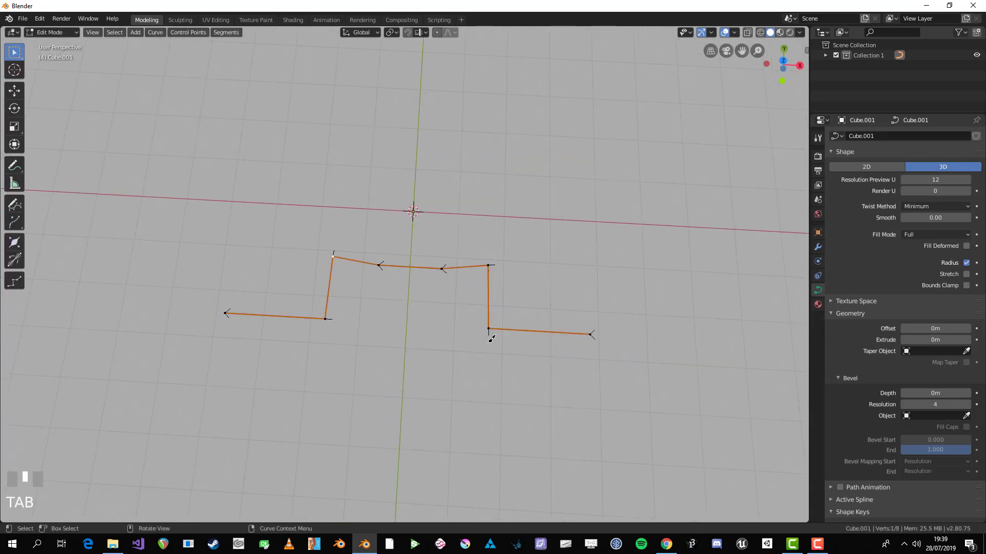
pyautogui.scroll(2, 488, 337)
pyautogui.click(310, 252)
pyautogui.press('g')
pyautogui.click(341, 259)
pyautogui.hotkey('ctrl', 'z')
pyautogui.hotkey('ctrl', 'z')
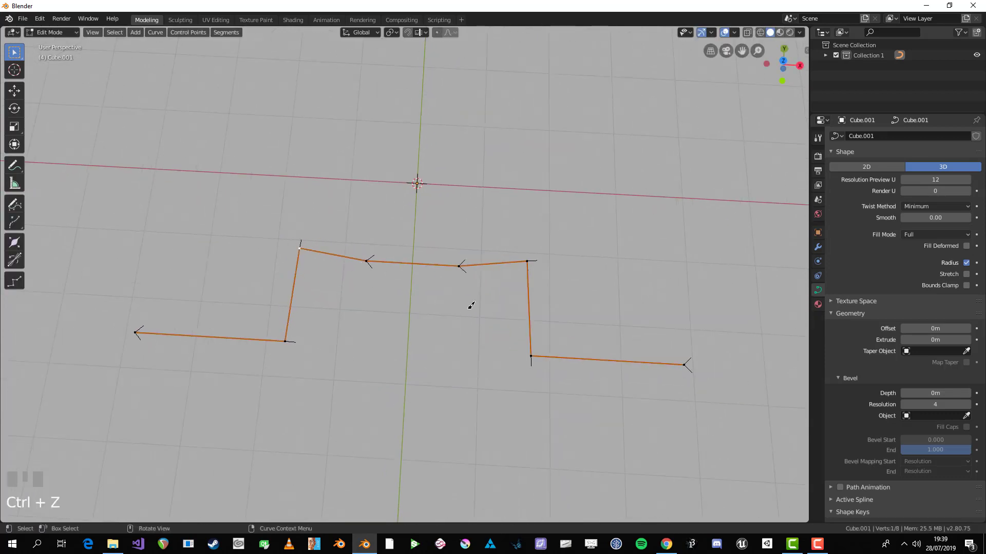
# - Set the converted curve's spline type to Bezier and deselect all its control points
pyautogui.moveTo(469, 306); pyautogui.dragTo(414, 248, button='middle')
pyautogui.rightClick(416, 248)
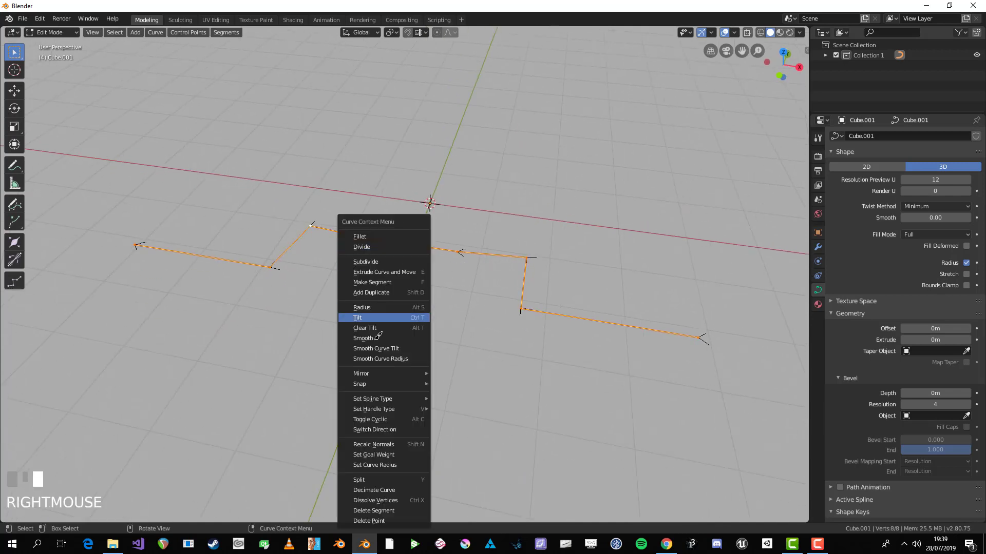
pyautogui.moveTo(400, 399)
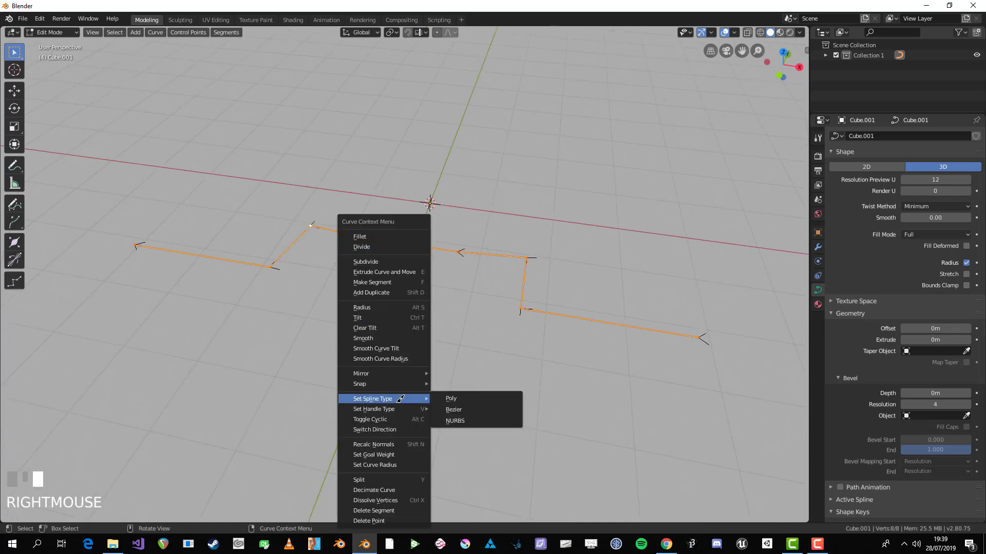
pyautogui.click(464, 404)
pyautogui.scroll(3, 330, 214)
pyautogui.hotkey('alt', 'a')
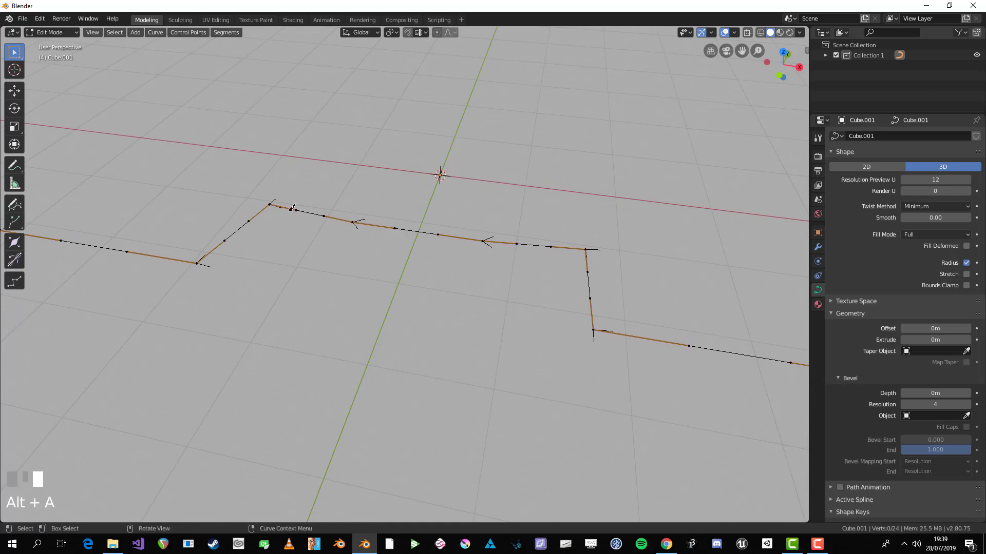
# - Try moving each of the two handles at the curve's upper-left corner, cancelling each move
pyautogui.moveTo(292, 208); pyautogui.dragTo(399, 264, button='middle')
pyautogui.scroll(2, 385, 236)
pyautogui.moveTo(385, 236); pyautogui.dragTo(383, 251)
pyautogui.click(417, 278)
pyautogui.press('g')
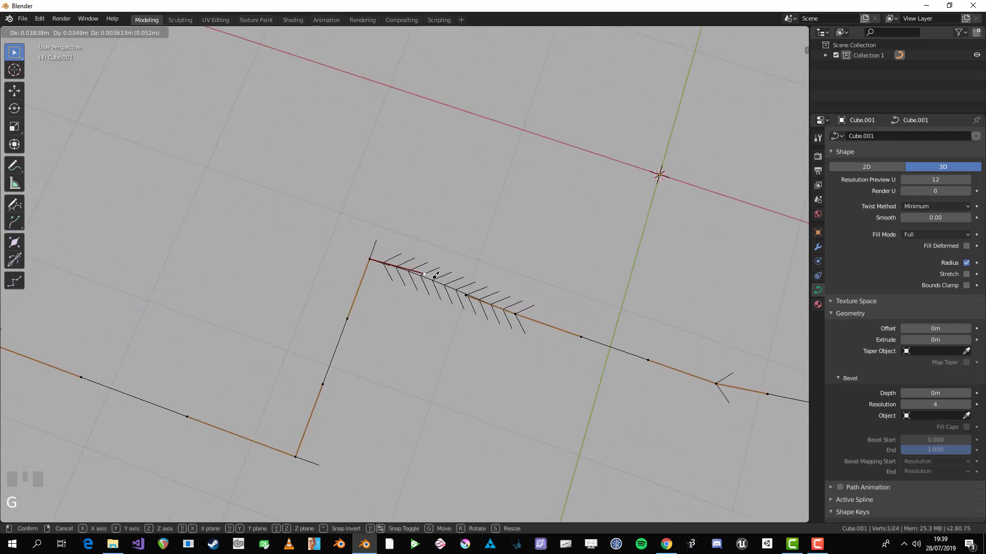
pyautogui.rightClick(419, 280)
pyautogui.press('g')
pyautogui.rightClick(320, 291)
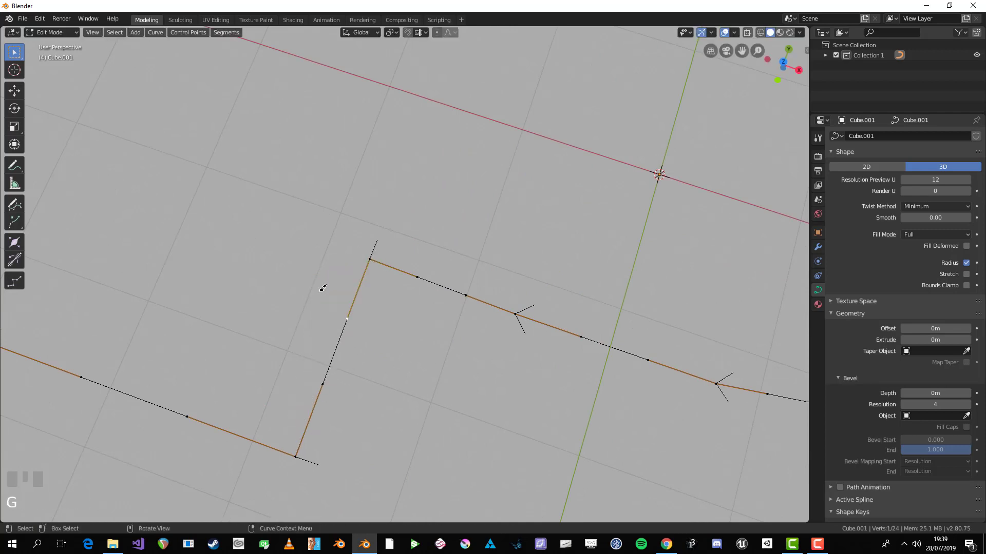
# - Try pulling one upper-left corner handle outward past the corner in two moves, and undo both
pyautogui.press('g')
pyautogui.click(401, 217)
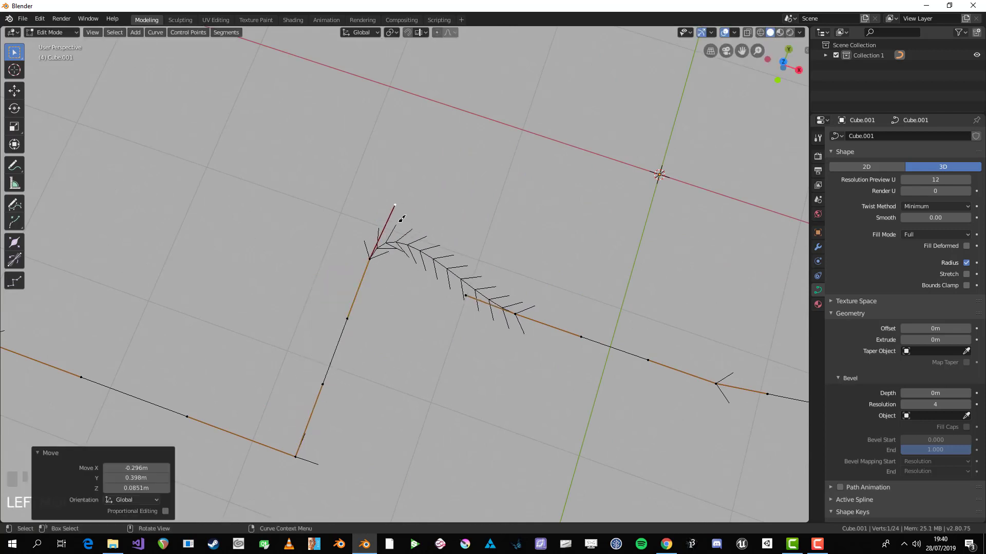
pyautogui.press('g')
pyautogui.click(422, 219)
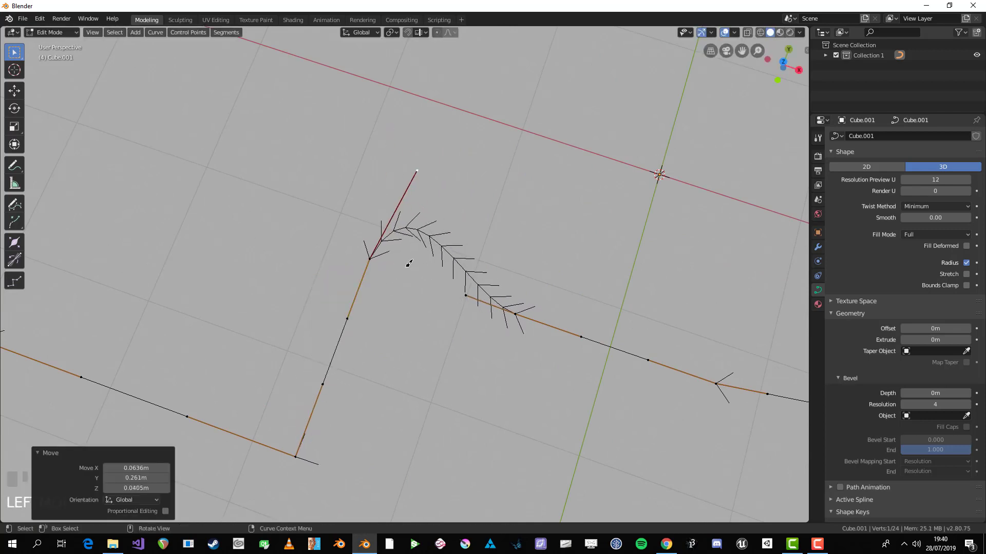
pyautogui.hotkey('ctrl', 'z')
pyautogui.hotkey('ctrl', 'z')
# - Select all of the curve's control points and set their handle type to Aligned
pyautogui.moveTo(404, 291); pyautogui.dragTo(407, 282, button='middle')
pyautogui.press('a')
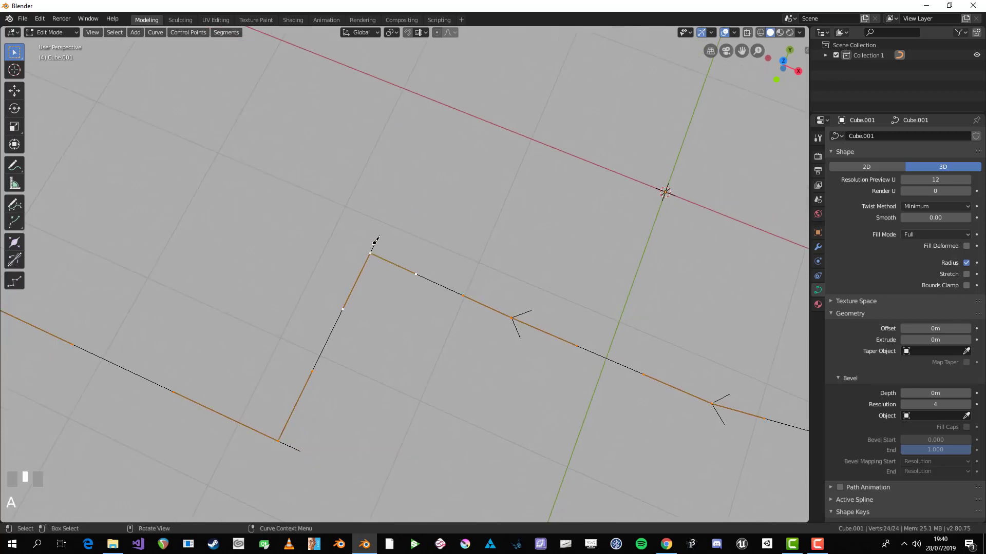
pyautogui.scroll(-1, 380, 246)
pyautogui.scroll(1, 387, 253)
pyautogui.rightClick(387, 253)
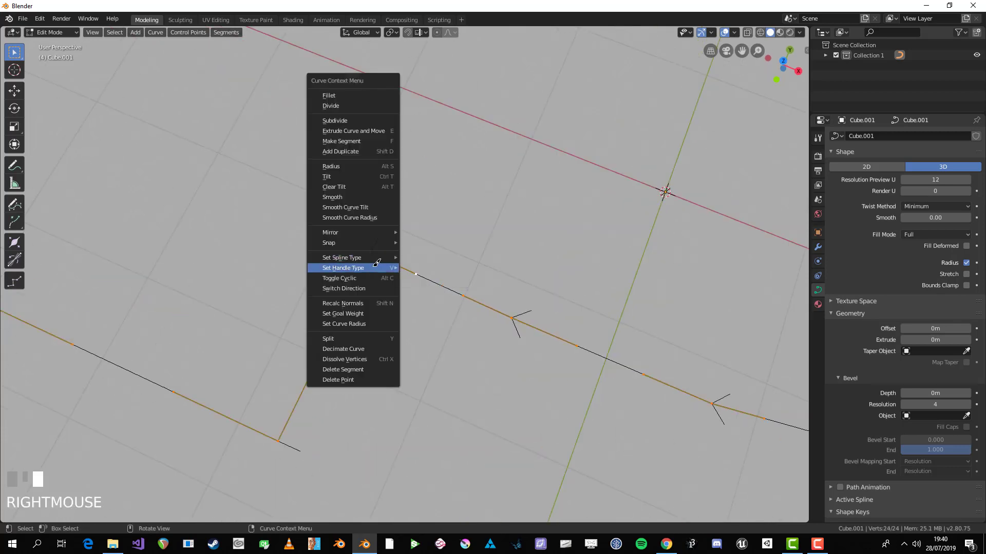
pyautogui.moveTo(375, 264)
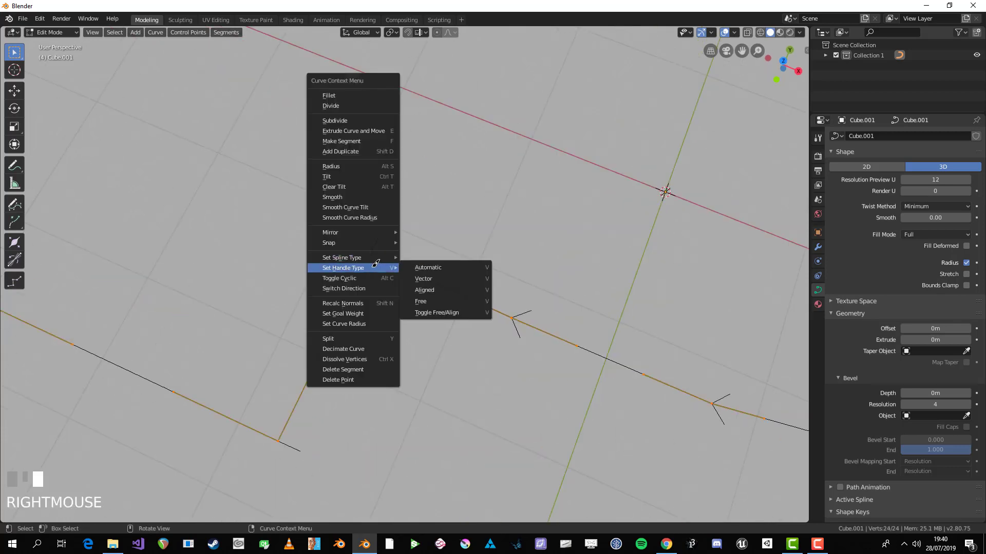
pyautogui.click(451, 291)
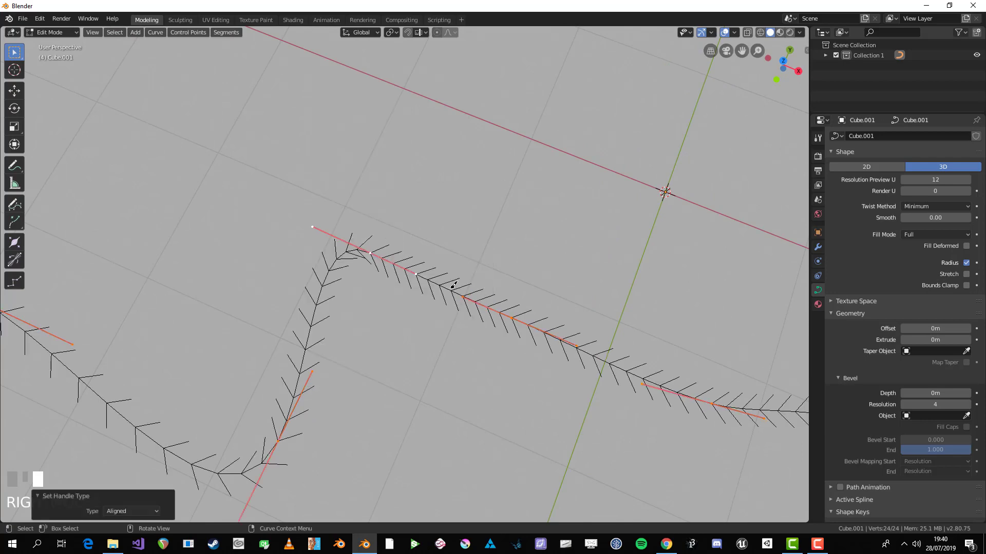
# - Try rotating the upper-left corner's aligned handles and moving one of them, cancelling the move
pyautogui.click(384, 262)
pyautogui.scroll(-3, 426, 314)
pyautogui.scroll(2, 433, 308)
pyautogui.press('r')
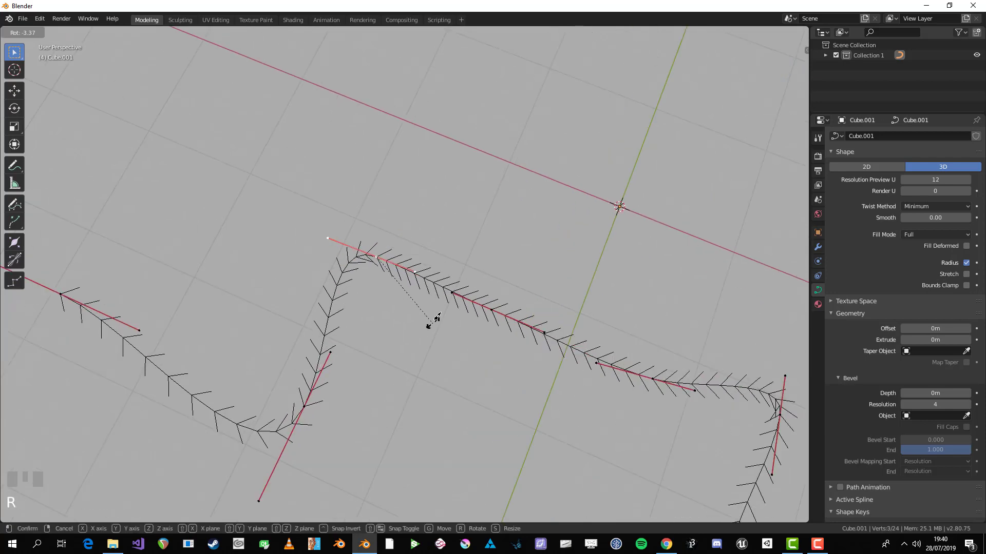
pyautogui.click(436, 317)
pyautogui.click(414, 271)
pyautogui.press('g')
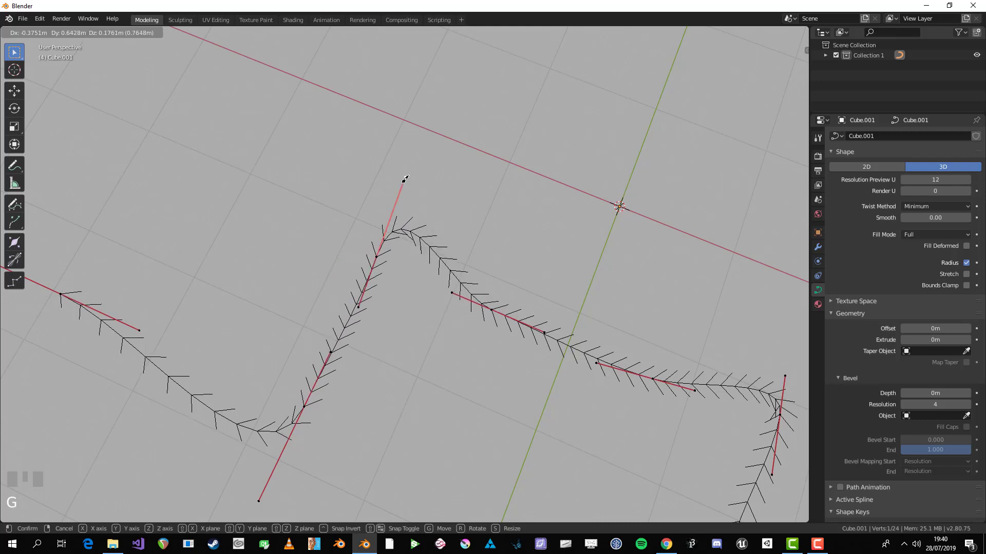
pyautogui.rightClick(445, 293)
# - Examine the shape of the curve with aligned handles in Object Mode and Edit Mode, with all points selected
pyautogui.scroll(-4, 454, 308)
pyautogui.press('a')
pyautogui.press('Tab')
pyautogui.scroll(-1, 478, 345)
pyautogui.moveTo(481, 344); pyautogui.dragTo(403, 286, button='middle')
pyautogui.press('Tab')
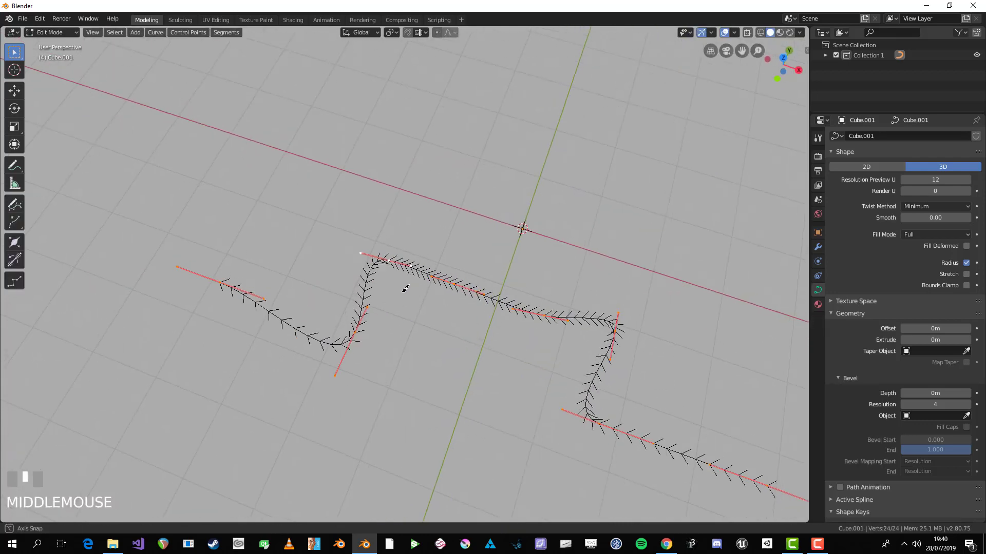
pyautogui.scroll(3, 407, 292)
pyautogui.scroll(-2, 495, 348)
pyautogui.moveTo(495, 348); pyautogui.dragTo(499, 312, button='middle')
pyautogui.scroll(2, 502, 287)
pyautogui.keyDown('shift'); pyautogui.moveTo(504, 268); pyautogui.dragTo(415, 236, button='middle'); pyautogui.keyUp('shift')
pyautogui.scroll(-1, 415, 236)
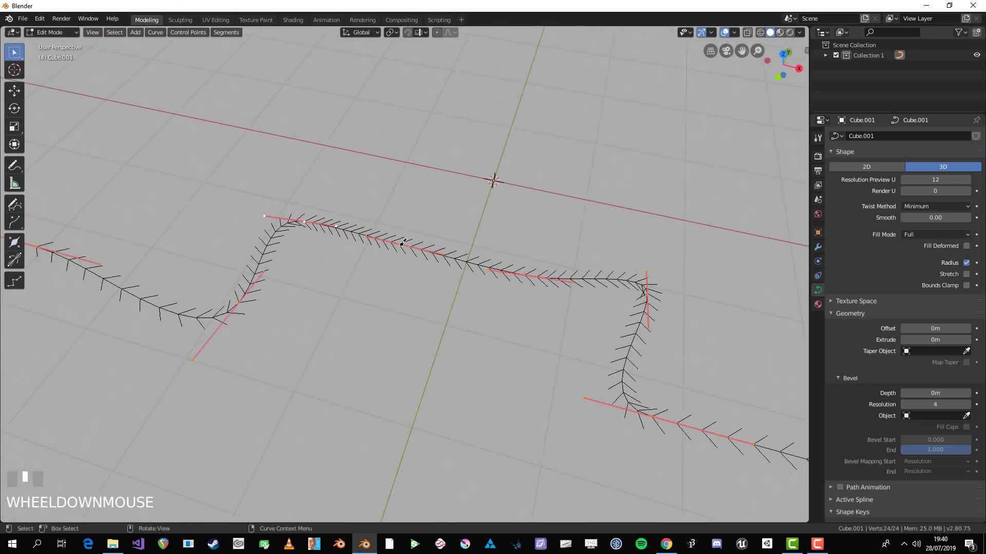
# - Set all handles to Vector, and try moving the handles on both sides of the upper-left corner
pyautogui.press('v')
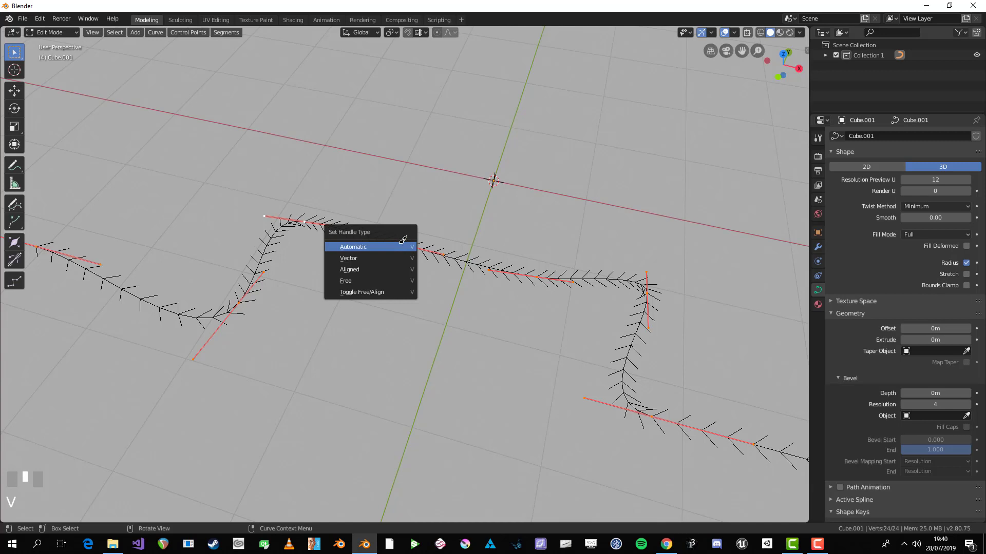
pyautogui.click(370, 255)
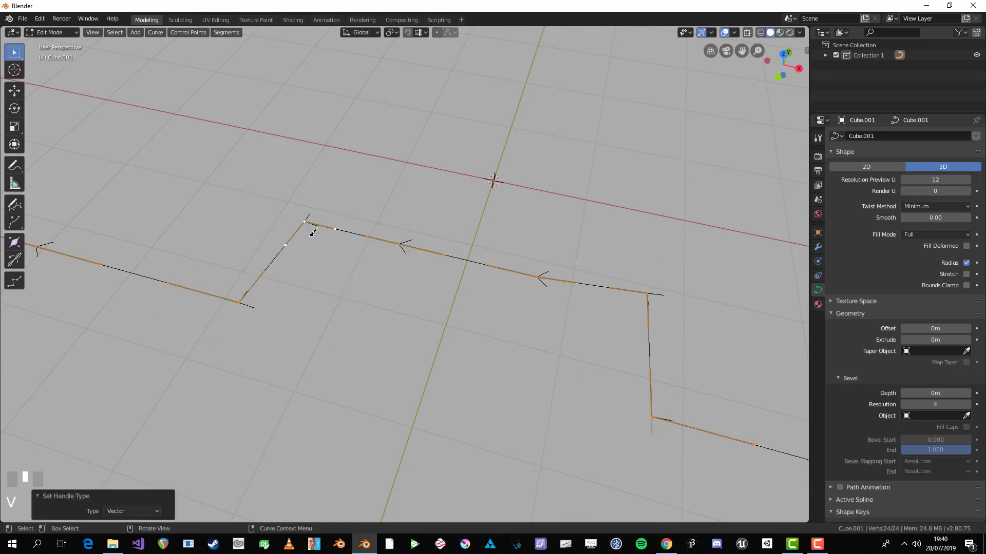
pyautogui.hotkey('alt', 'a')
pyautogui.click(309, 229)
pyautogui.press('g')
pyautogui.rightClick(276, 250)
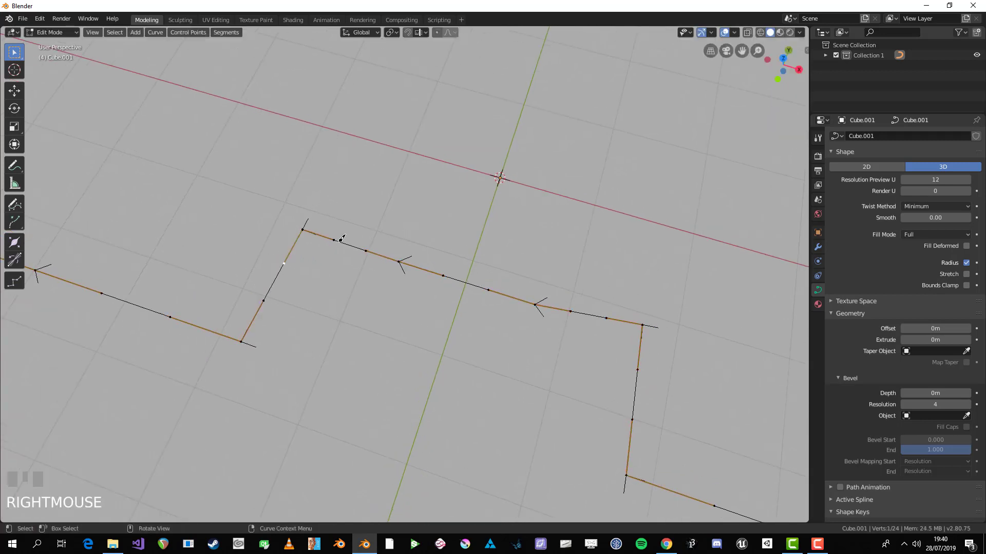
pyautogui.press('g')
pyautogui.rightClick(323, 253)
pyautogui.scroll(1, 251, 200)
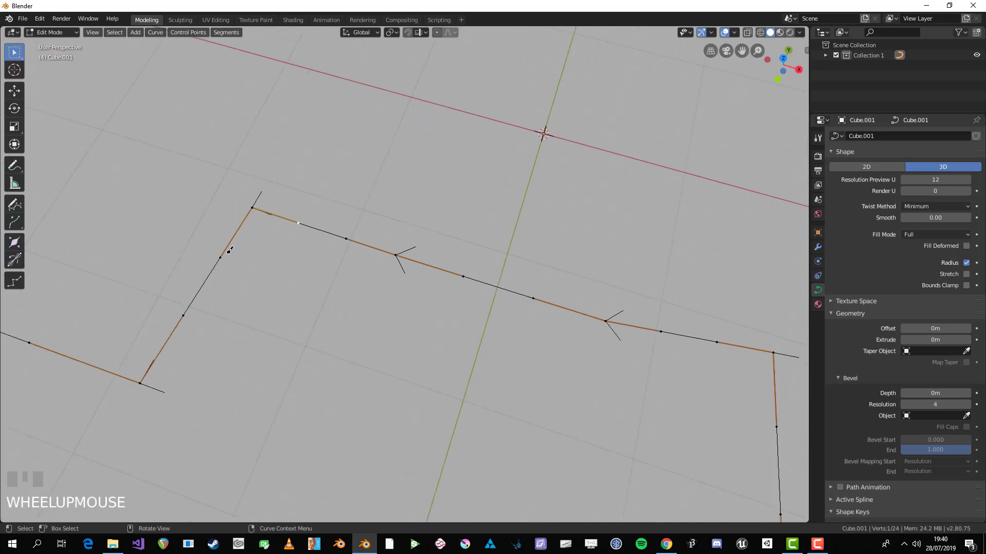
# - Select all control points again and set their handle type to Free
pyautogui.scroll(-2, 230, 250)
pyautogui.press('a')
pyautogui.keyDown('shift'); pyautogui.moveTo(374, 266); pyautogui.dragTo(425, 274, button='middle'); pyautogui.keyUp('shift')
pyautogui.press('v')
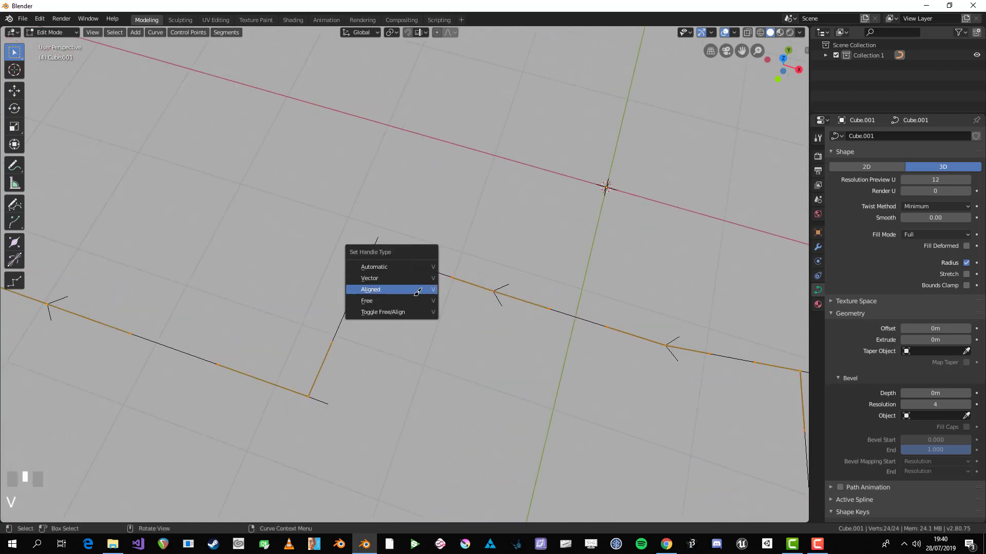
pyautogui.click(416, 298)
pyautogui.press('a')
# - Move the two free handles at the upper-left corner independently, and check the curve in Object Mode
pyautogui.scroll(2, 418, 273)
pyautogui.moveTo(418, 273); pyautogui.dragTo(409, 280, button='middle')
pyautogui.click(419, 286)
pyautogui.press('g')
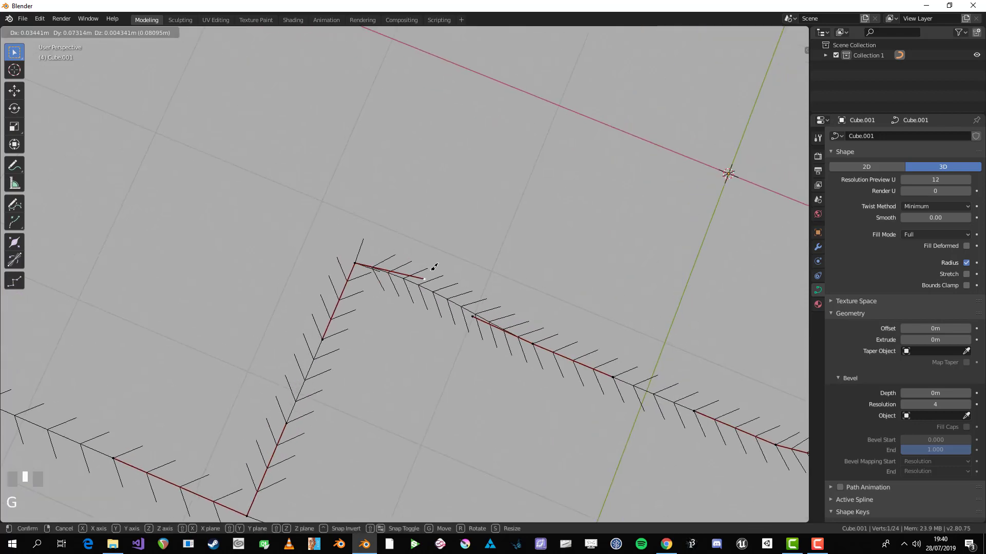
pyautogui.click(333, 339)
pyautogui.press('g')
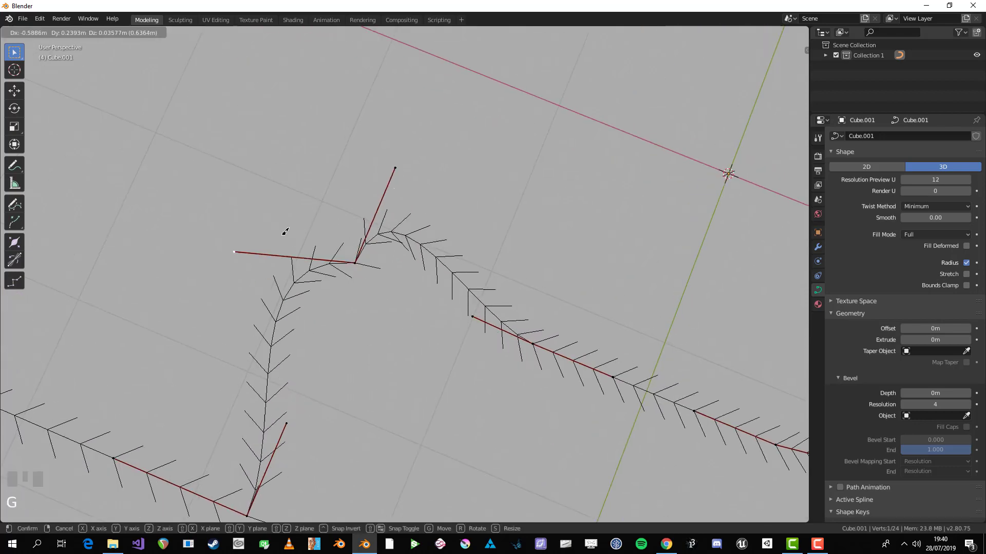
pyautogui.click(314, 194)
pyautogui.press('Tab')
pyautogui.scroll(-2, 392, 269)
pyautogui.press('Tab')
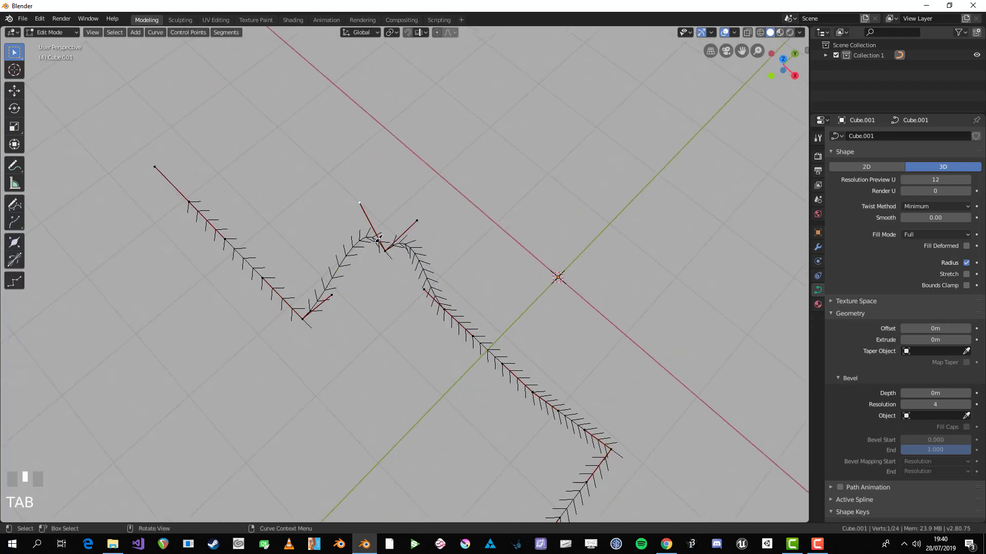
# - Select all control points, set their handle type to Automatic, and deselect everything
pyautogui.scroll(2, 379, 239)
pyautogui.press('a')
pyautogui.press('v')
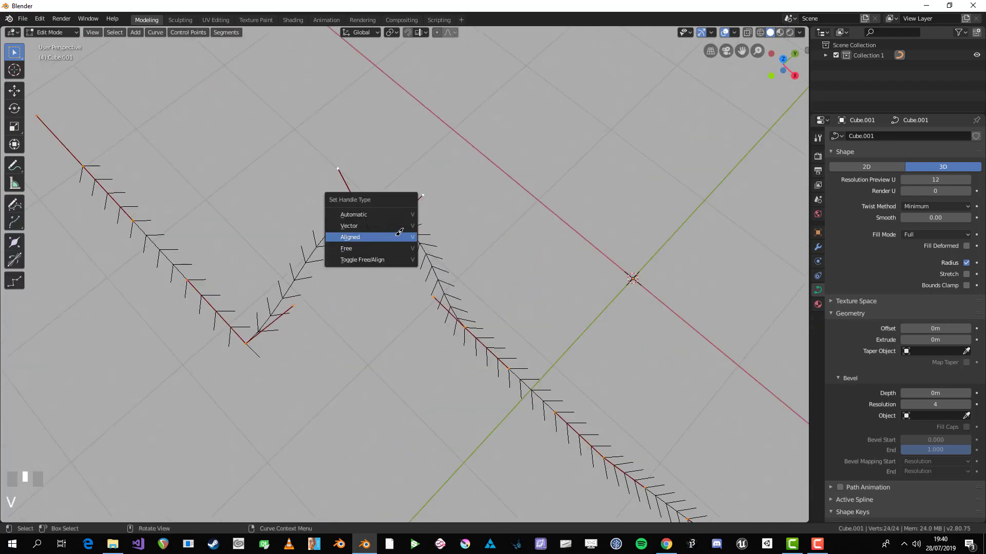
pyautogui.click(393, 224)
pyautogui.moveTo(392, 224); pyautogui.dragTo(463, 285, button='middle')
pyautogui.press('v')
pyautogui.press('Return')
pyautogui.hotkey('alt', 'a')
# - Try scaling the automatic handles of the upper-left corner control point
pyautogui.scroll(4, 462, 285)
pyautogui.click(307, 270)
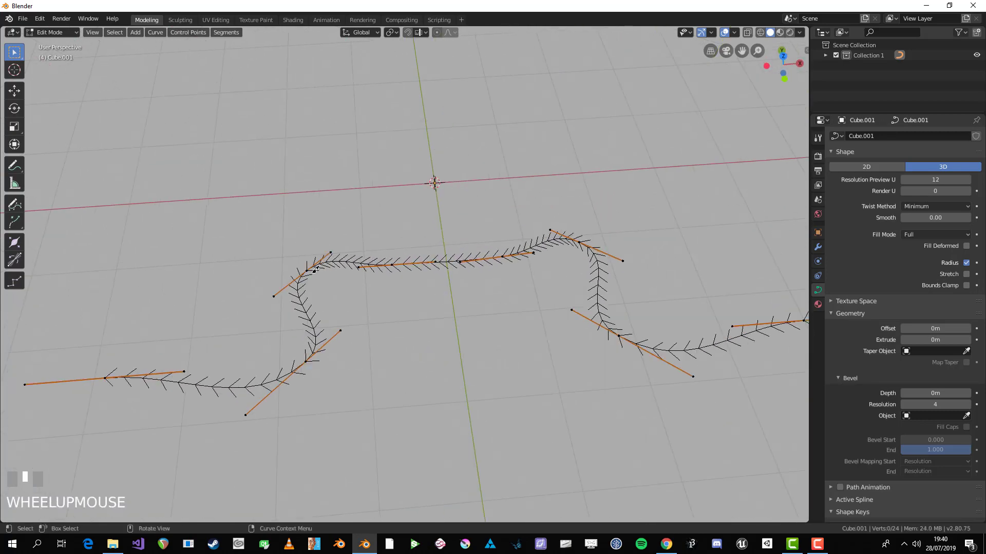
pyautogui.press('s')
pyautogui.click(401, 271)
pyautogui.hotkey('alt', 'a')
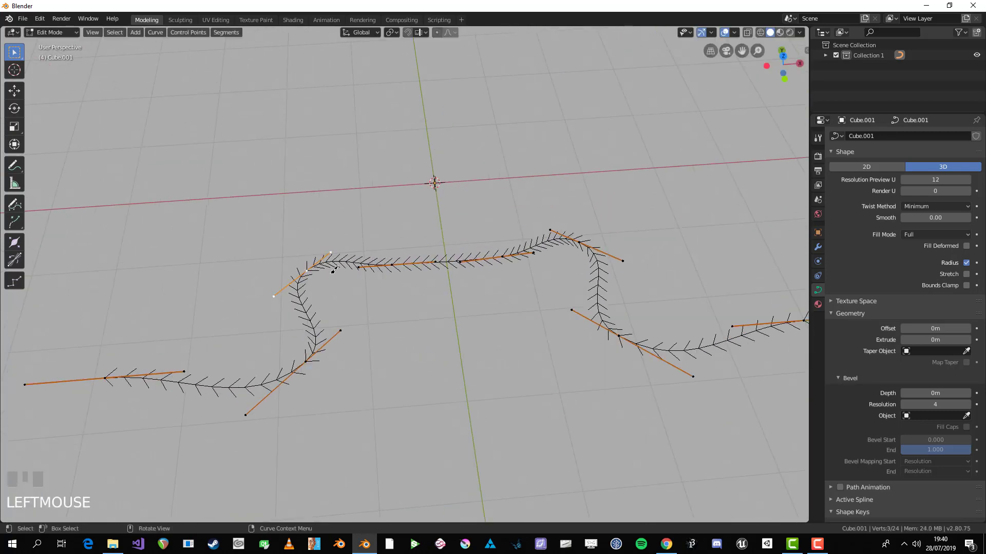
pyautogui.press('s')
pyautogui.click(378, 262)
# - Try moving the upper-left corner's outer handle, cancel it, and scale the handles by 0.832
pyautogui.click(269, 305)
pyautogui.press('g')
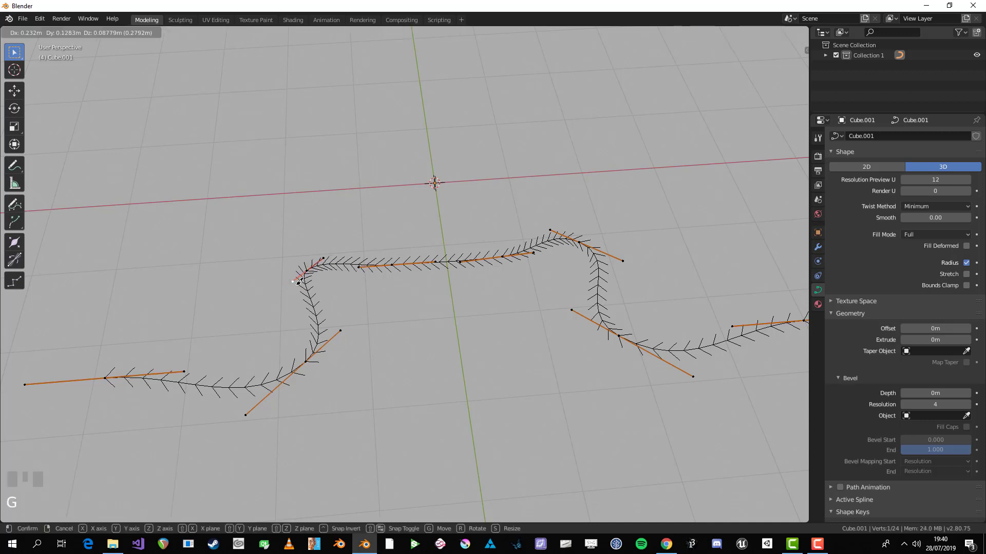
pyautogui.rightClick(300, 292)
pyautogui.press('s')
pyautogui.click(329, 280)
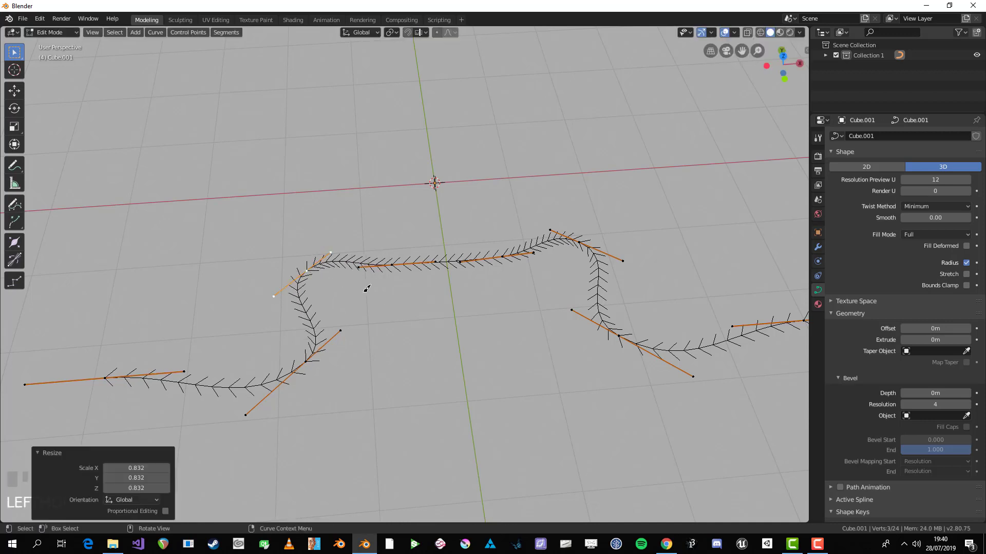
# - Set all handles to Aligned and scale down the upper-left corner's handles to tighten the bend
pyautogui.press('a')
pyautogui.press('v')
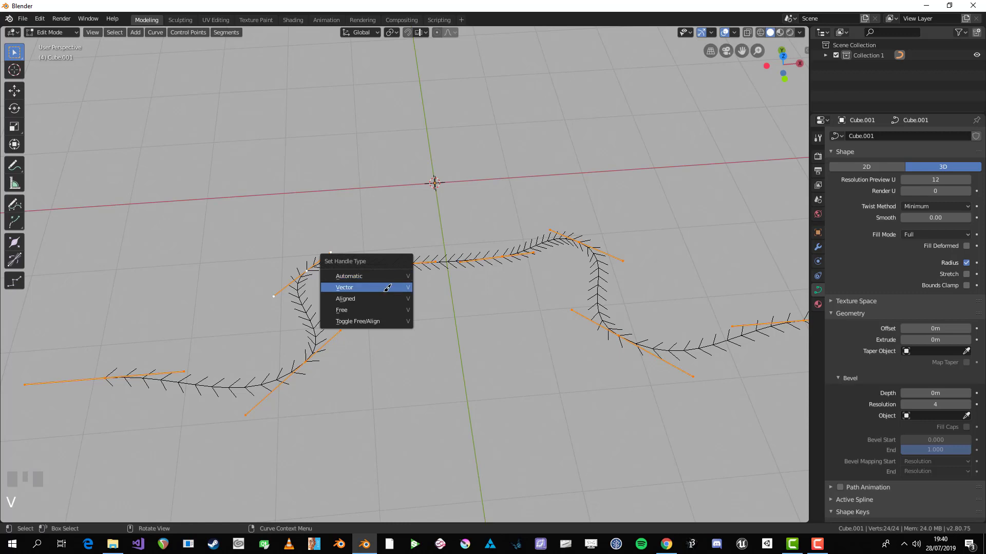
pyautogui.click(388, 292)
pyautogui.click(312, 271)
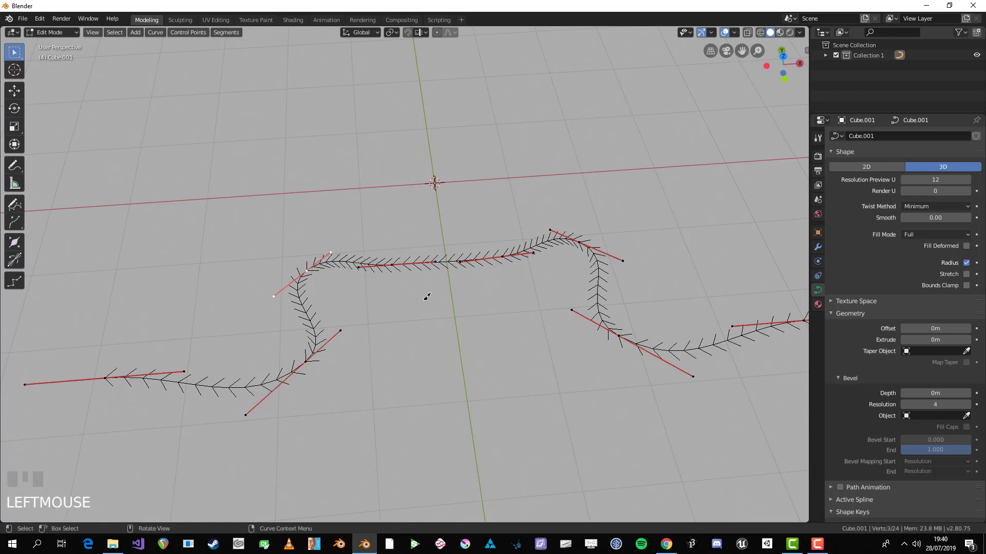
pyautogui.press('s')
pyautogui.click(350, 270)
pyautogui.hotkey('alt', 'a')
# - Scale down the handles at the upper-right corner, and scale those at the lower-left corner by 0.302
pyautogui.click(622, 261)
pyautogui.press('s')
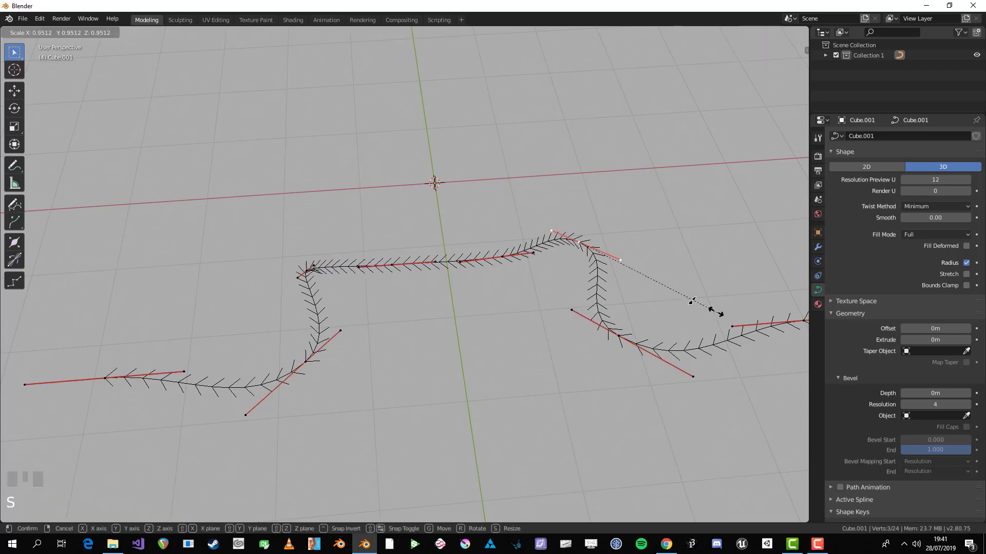
pyautogui.click(616, 276)
pyautogui.hotkey('alt', 'a')
pyautogui.click(305, 362)
pyautogui.press('s')
pyautogui.click(569, 354)
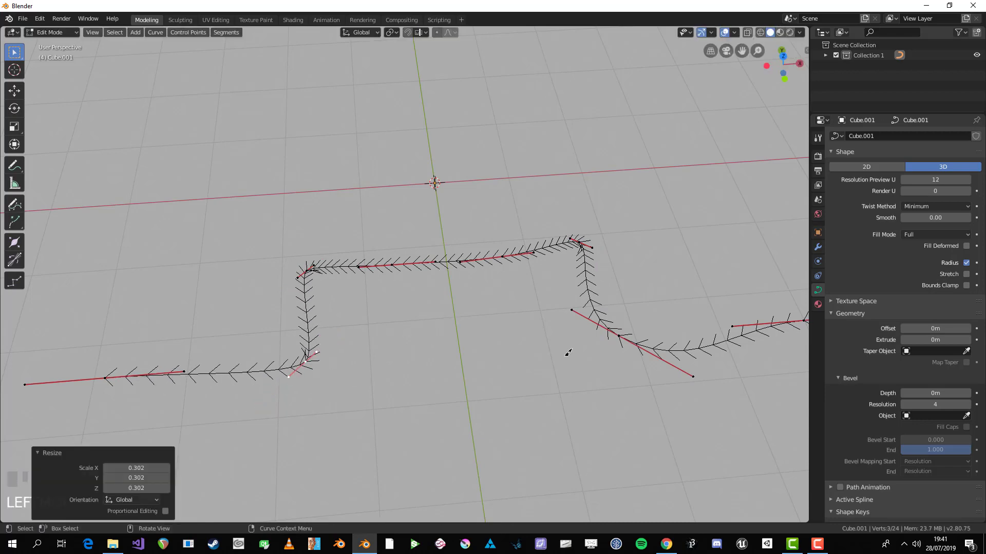
# - Scale down the handles at the lower-right corner and return to Object Mode
pyautogui.click(639, 340)
pyautogui.press('s')
pyautogui.click(632, 343)
pyautogui.press('Tab')
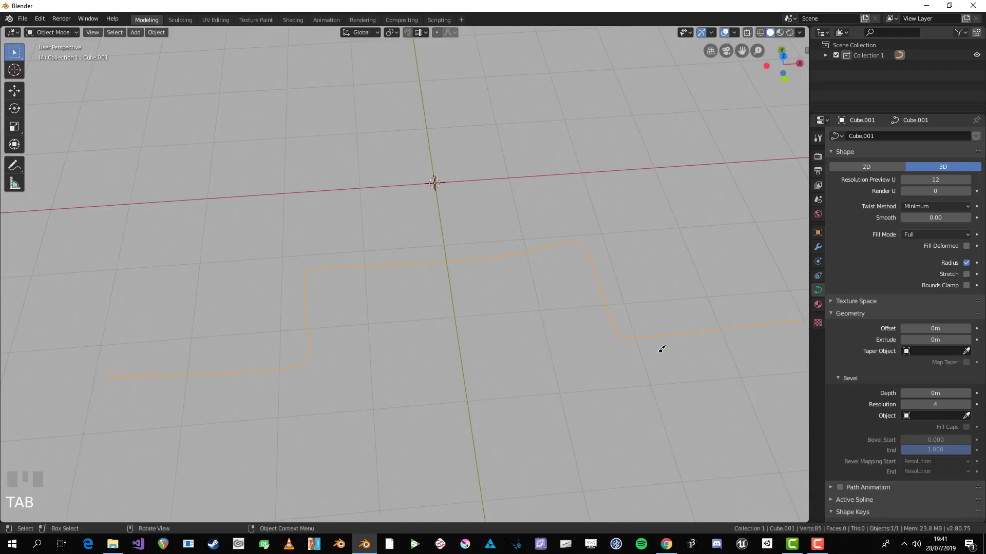
# - Examine the curve's control points and handles in Edit Mode from several angles and return to Object Mode
pyautogui.press('Tab')
pyautogui.moveTo(440, 286); pyautogui.dragTo(514, 326, button='middle')
pyautogui.press('a')
pyautogui.press('a')
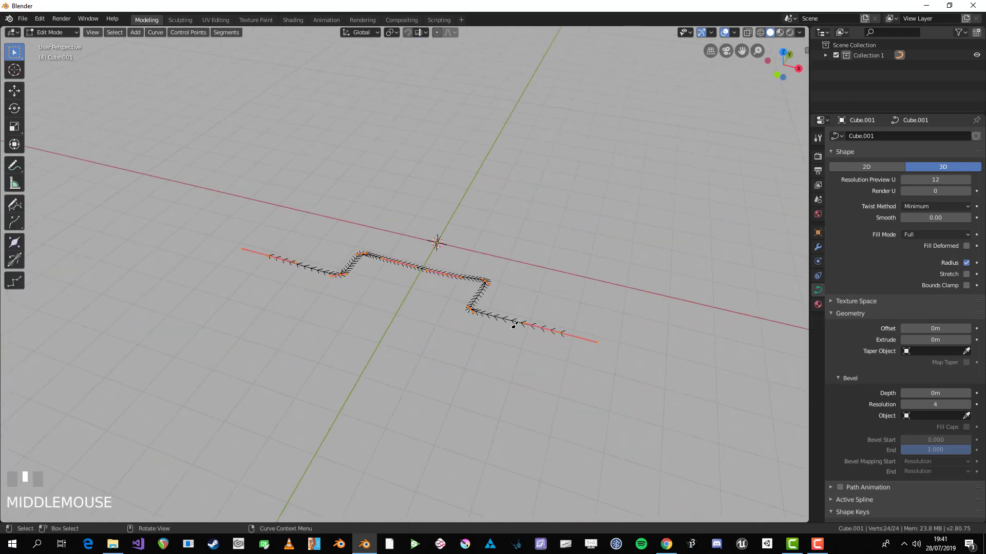
pyautogui.press('Tab')
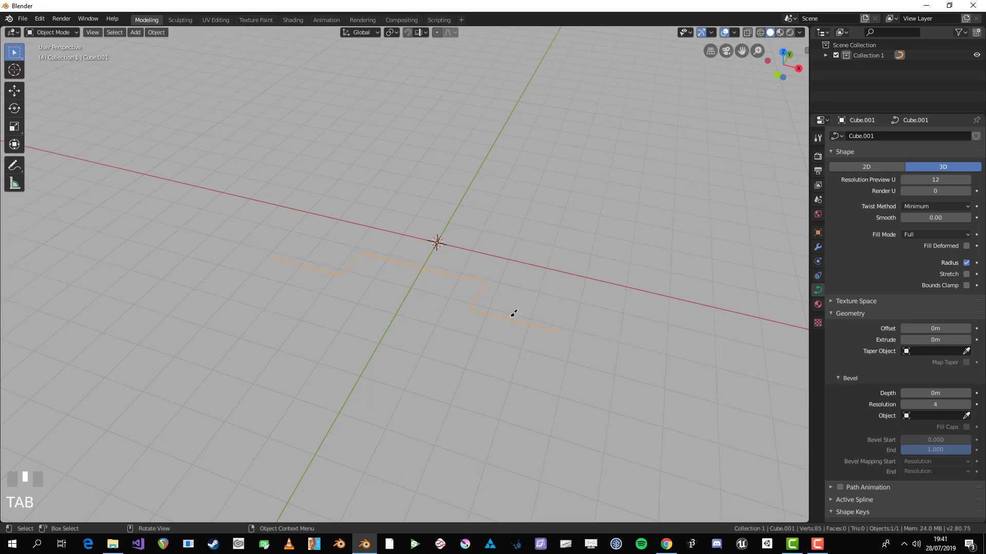
pyautogui.moveTo(513, 313); pyautogui.dragTo(497, 310, button='middle')
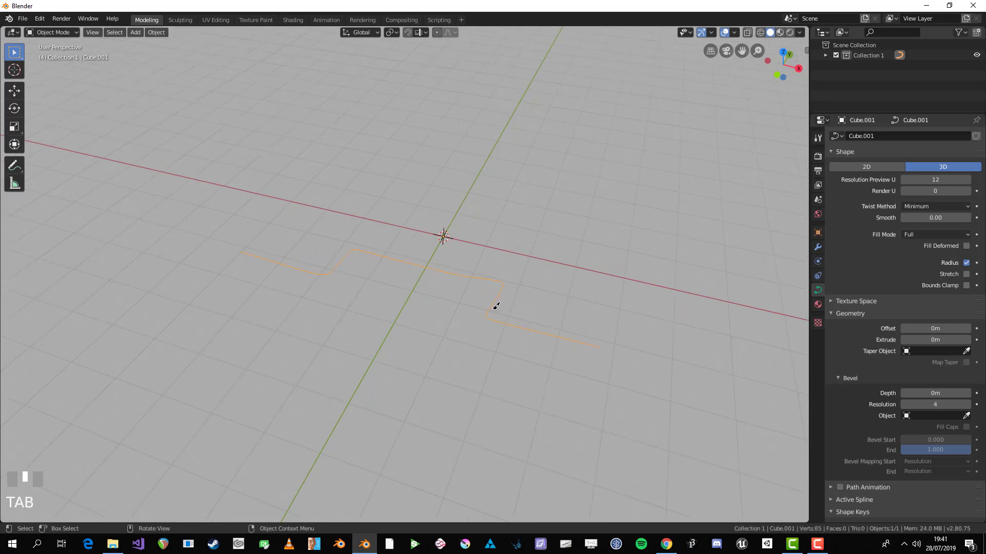
pyautogui.press('Tab')
pyautogui.scroll(2, 511, 264)
pyautogui.press('a')
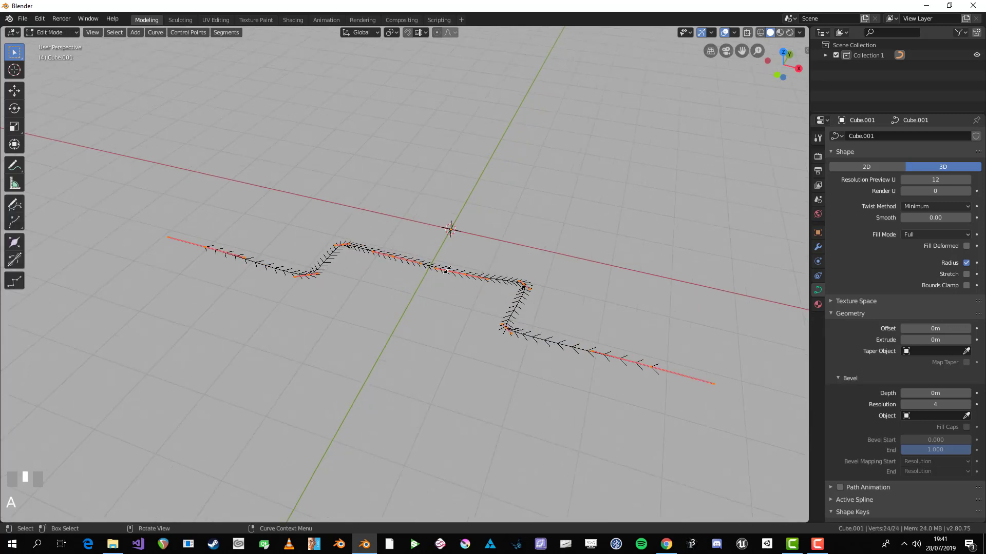
pyautogui.hotkey('alt', 'a')
pyautogui.press('a')
pyautogui.moveTo(385, 288); pyautogui.dragTo(428, 256, button='middle')
pyautogui.rightClick(428, 256)
pyautogui.moveTo(428, 256)
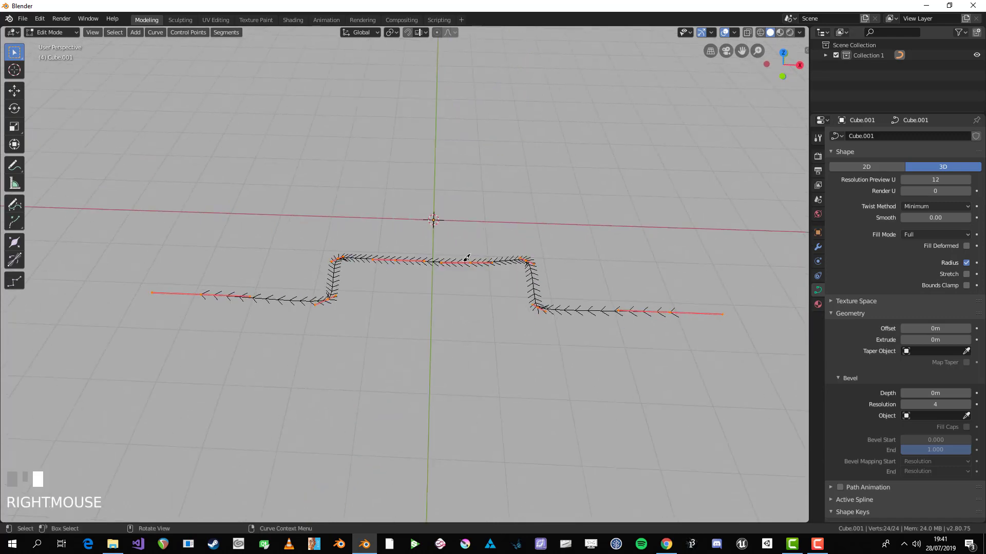
pyautogui.rightClick(465, 256)
pyautogui.press('Tab')
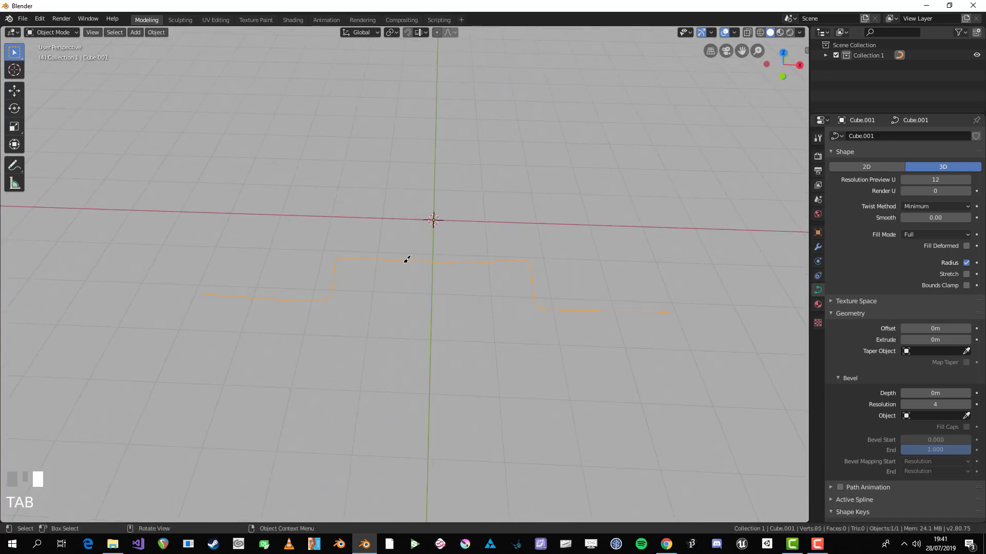
# - Convert the curve to a mesh and show its vertices in Edit Mode with vertex selection
pyautogui.moveTo(428, 264); pyautogui.dragTo(430, 259, button='middle')
pyautogui.rightClick(429, 258)
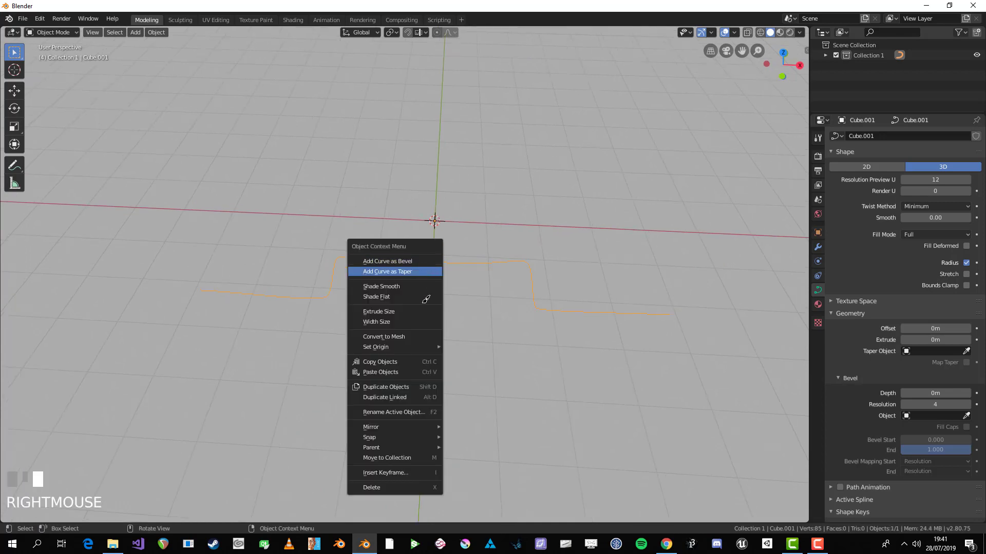
pyautogui.click(401, 338)
pyautogui.press('Tab')
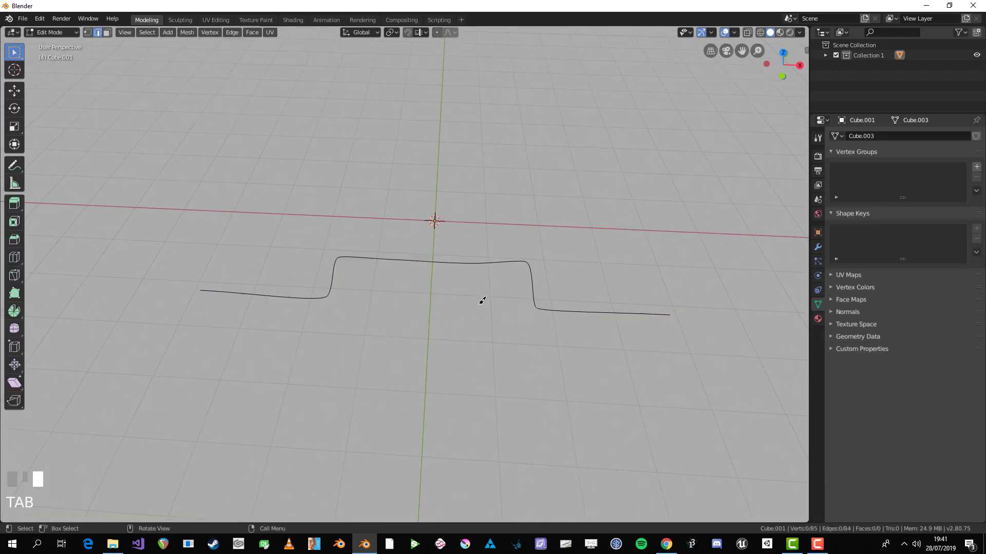
pyautogui.press('a')
pyautogui.scroll(3, 432, 282)
pyautogui.press('1')
# - Try moving a vertex on the middle segment, cancel it, return to Object Mode, and delete the converted mesh
pyautogui.rightClick(450, 250)
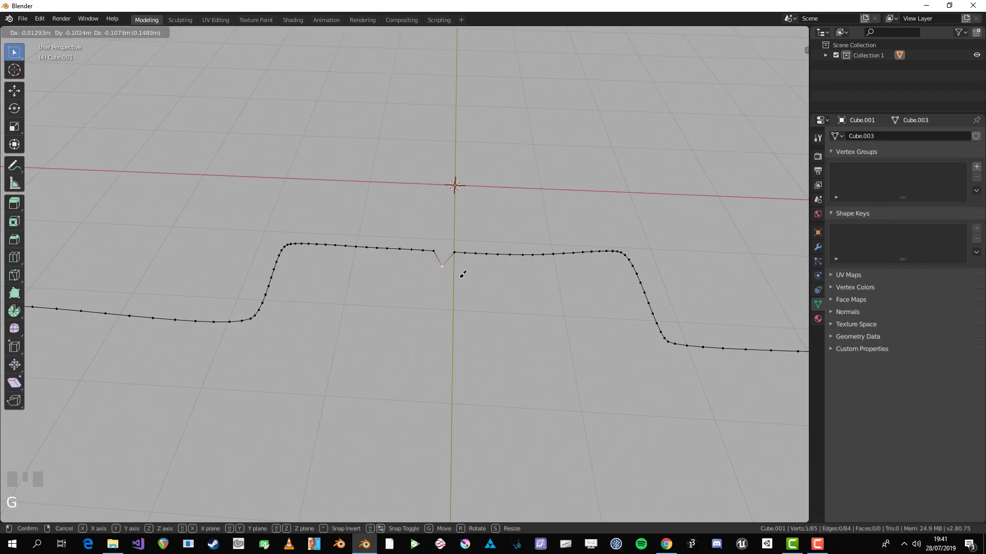
pyautogui.rightClick(639, 245)
pyautogui.press('Tab')
pyautogui.moveTo(639, 245); pyautogui.dragTo(564, 247, button='middle')
pyautogui.press('Tab')
pyautogui.press('Tab')
pyautogui.press('x')
pyautogui.press('x')
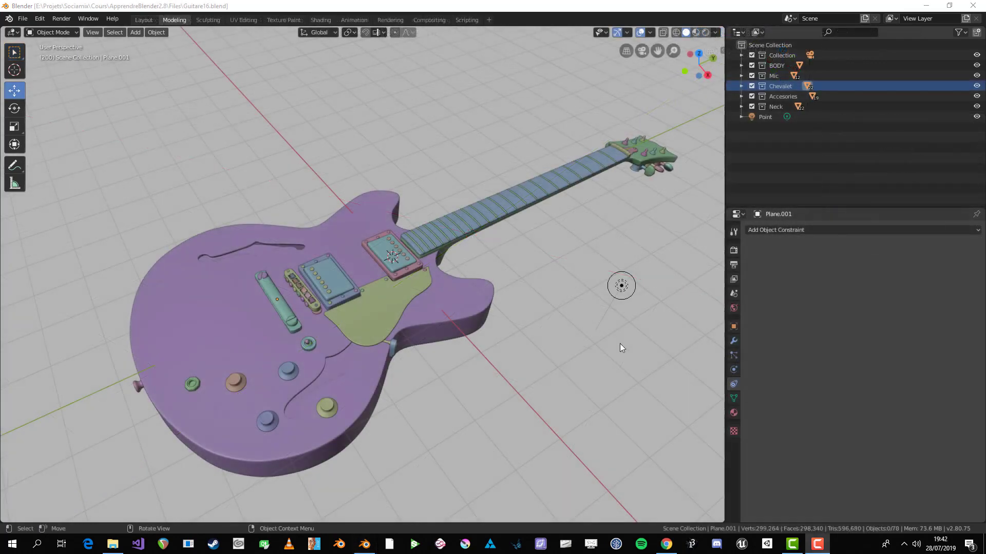
# - In Guitare16.blend, inspect the guitar's headstock from the right orthographic view and select the tuning post nearest the nut
pyautogui.moveTo(537, 318); pyautogui.dragTo(531, 312, button='middle')
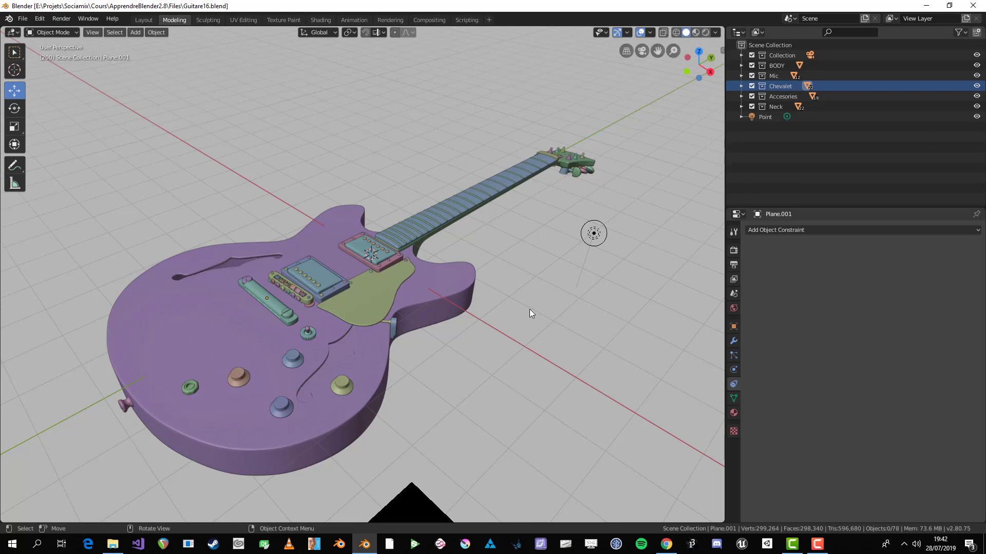
pyautogui.scroll(-3, 529, 308)
pyautogui.keyDown('shift'); pyautogui.moveTo(537, 230); pyautogui.dragTo(289, 272, button='middle'); pyautogui.keyUp('shift')
pyautogui.scroll(4, 290, 257)
pyautogui.moveTo(295, 222); pyautogui.dragTo(532, 235, button='middle')
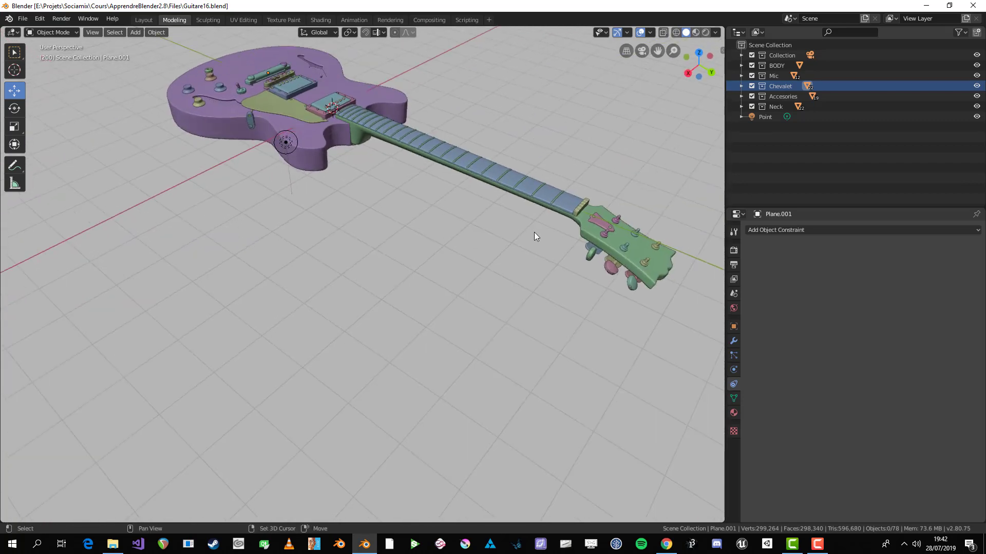
pyautogui.scroll(5, 407, 279)
pyautogui.press('KP_3')
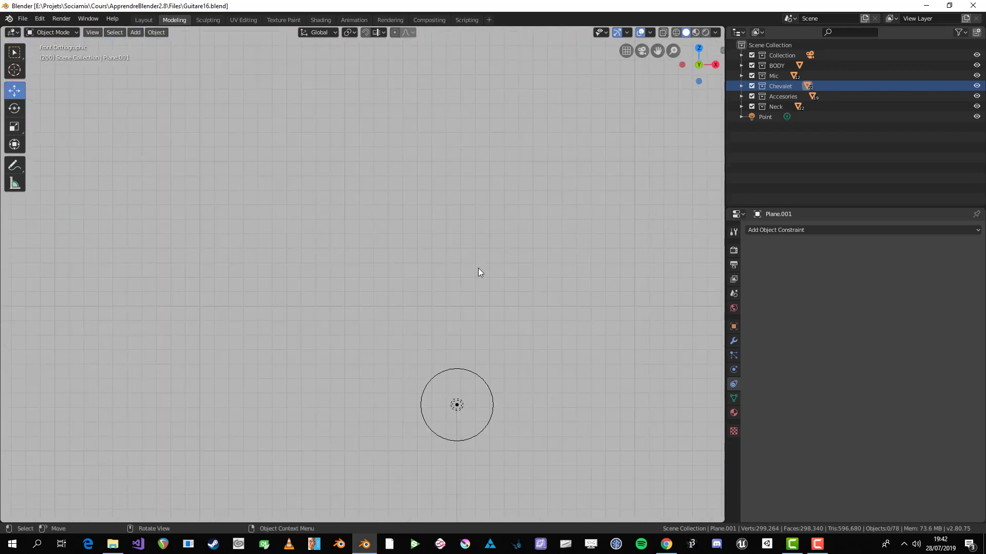
pyautogui.keyDown('shift'); pyautogui.moveTo(445, 280); pyautogui.dragTo(386, 208, button='middle'); pyautogui.keyUp('shift')
pyautogui.scroll(3, 275, 339)
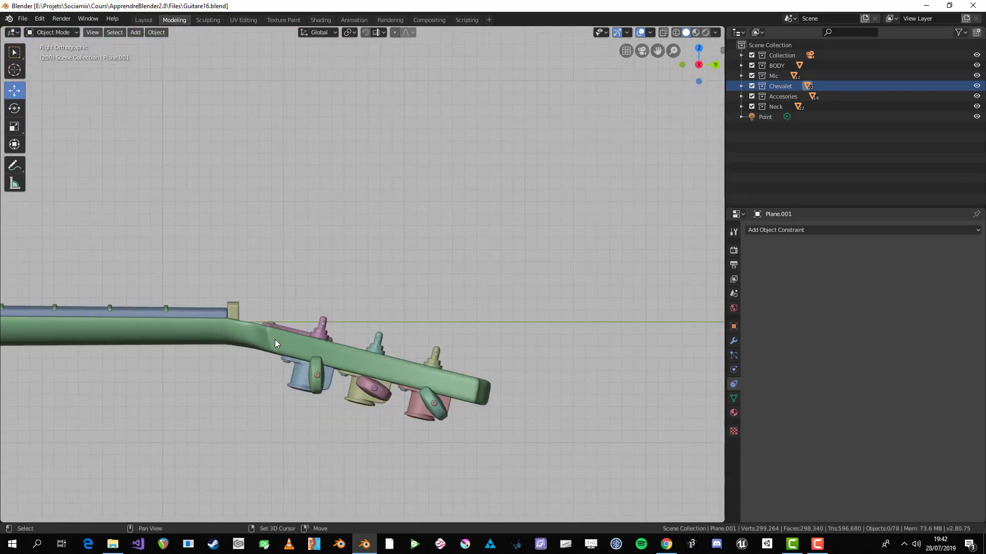
pyautogui.keyDown('shift'); pyautogui.moveTo(276, 340); pyautogui.dragTo(363, 227, button='middle'); pyautogui.keyUp('shift')
pyautogui.scroll(2, 321, 206)
pyautogui.click(326, 201)
pyautogui.scroll(2, 372, 167)
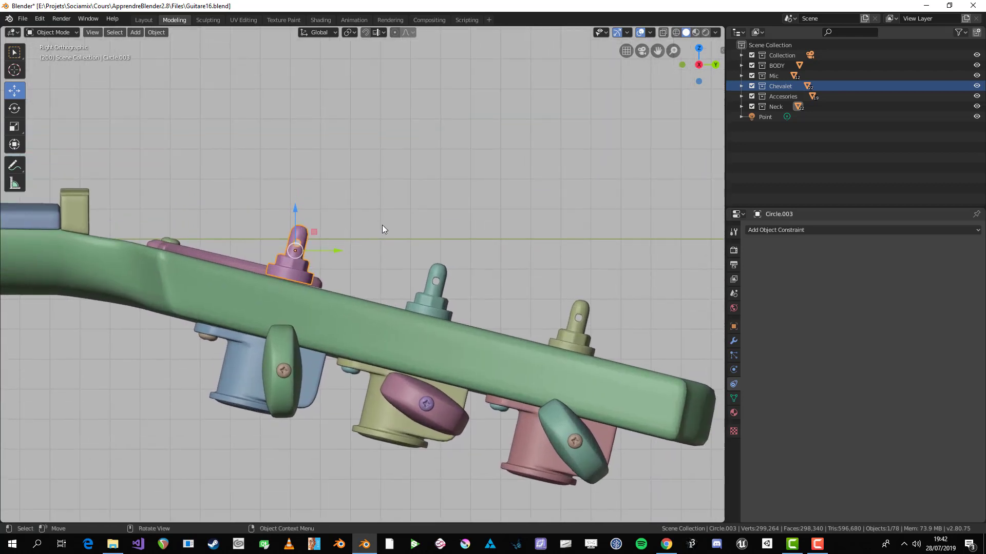
# - Deselect everything and place the 3D cursor above the headstock's tuning posts
pyautogui.scroll(-1, 382, 229)
pyautogui.keyDown('shift'); pyautogui.moveTo(382, 229); pyautogui.dragTo(450, 341, button='middle'); pyautogui.keyUp('shift')
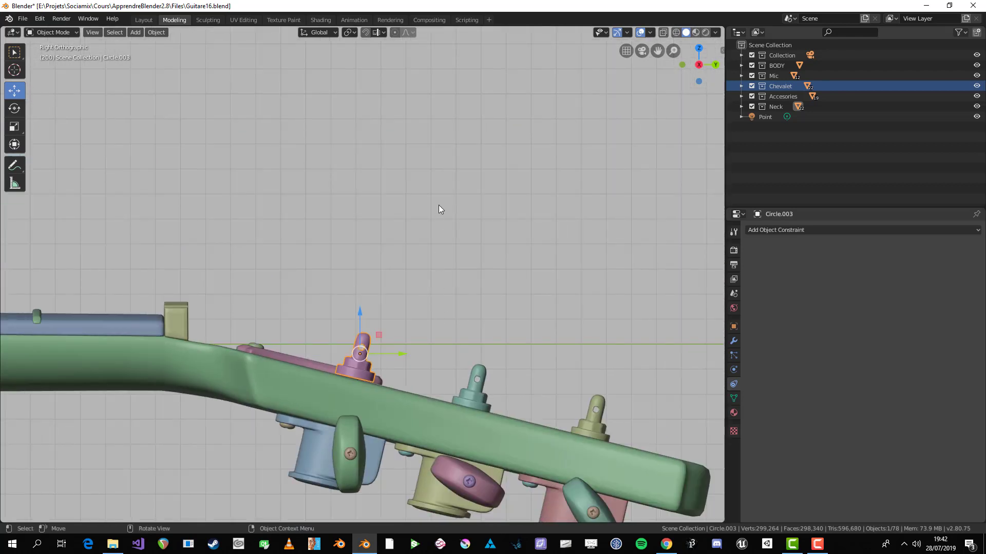
pyautogui.hotkey('alt', 'a')
pyautogui.keyDown('shift'); pyautogui.rightClick(423, 193); pyautogui.keyUp('shift')
# - Add an Archemedian curve spiral
pyautogui.hotkey('shift', 'a')
pyautogui.press('Escape')
pyautogui.hotkey('shift', 'a')
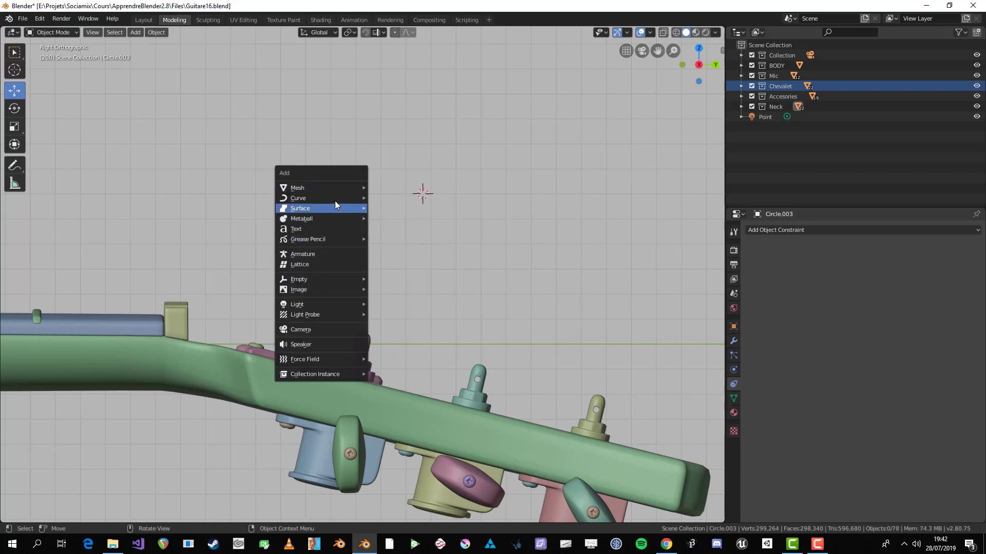
pyautogui.moveTo(333, 198)
pyautogui.moveTo(423, 408)
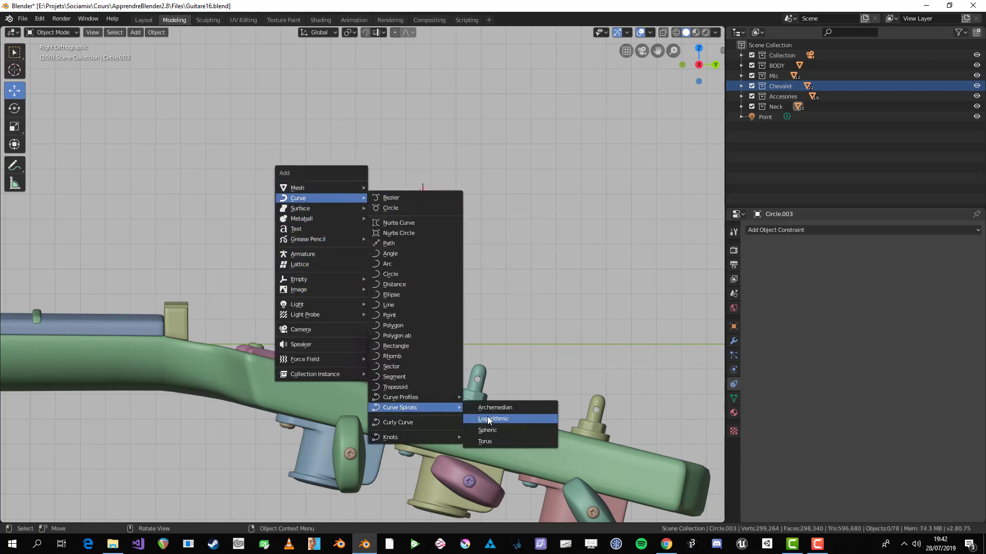
pyautogui.click(509, 409)
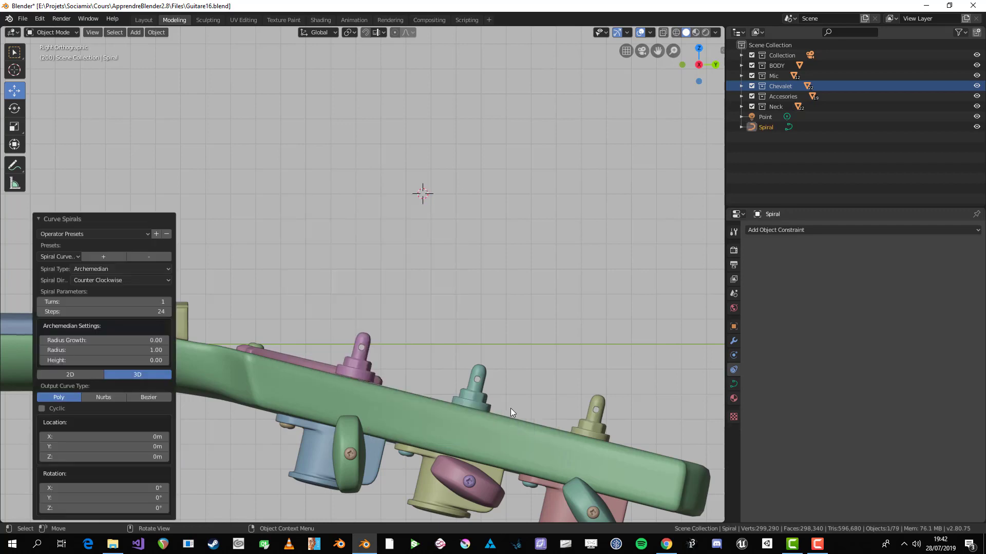
# - Locate the spiral over the guitar body and try heights of 10 and 2
pyautogui.scroll(-4, 436, 285)
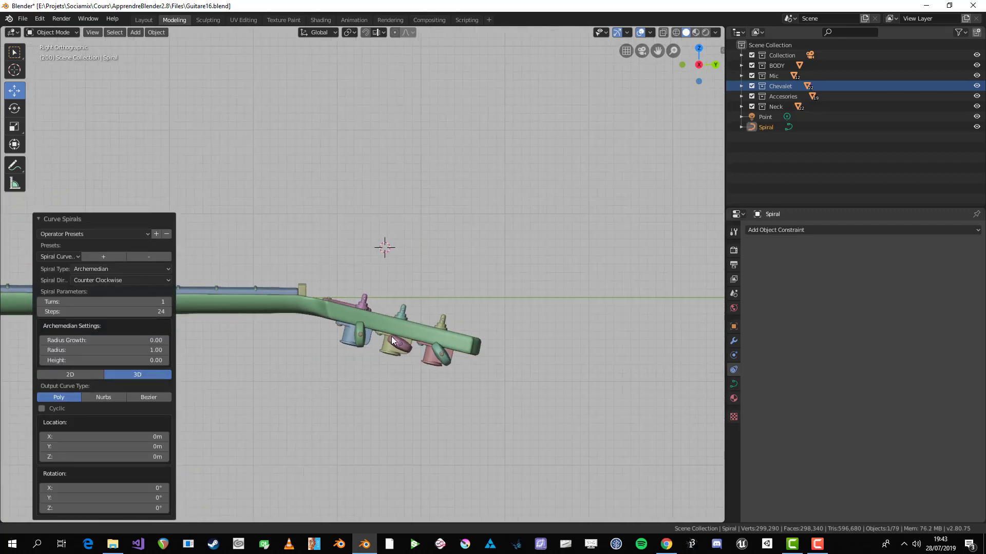
pyautogui.scroll(6, 131, 280)
pyautogui.keyDown('shift'); pyautogui.moveTo(296, 290); pyautogui.dragTo(534, 331, button='middle'); pyautogui.keyUp('shift')
pyautogui.scroll(3, 534, 330)
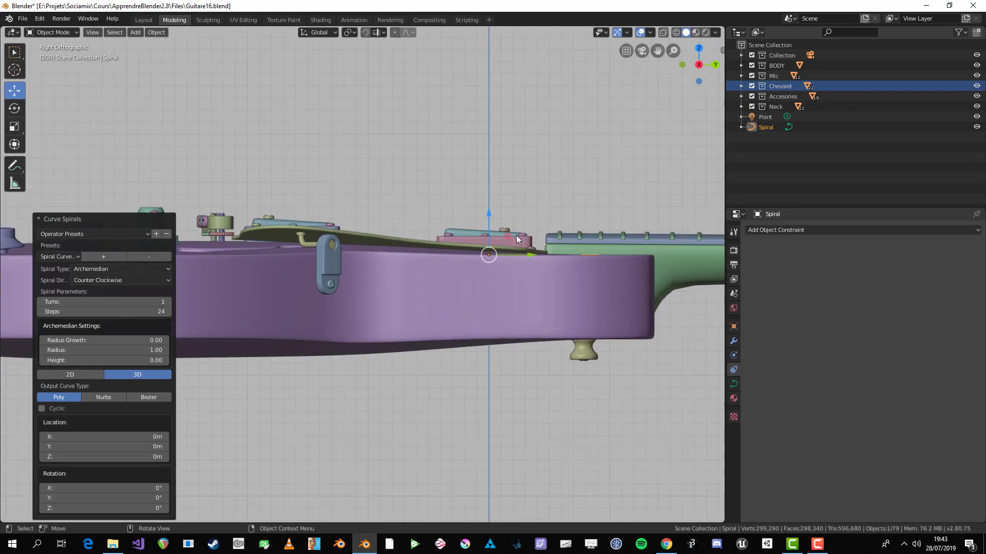
pyautogui.moveTo(493, 291); pyautogui.dragTo(459, 308, button='middle')
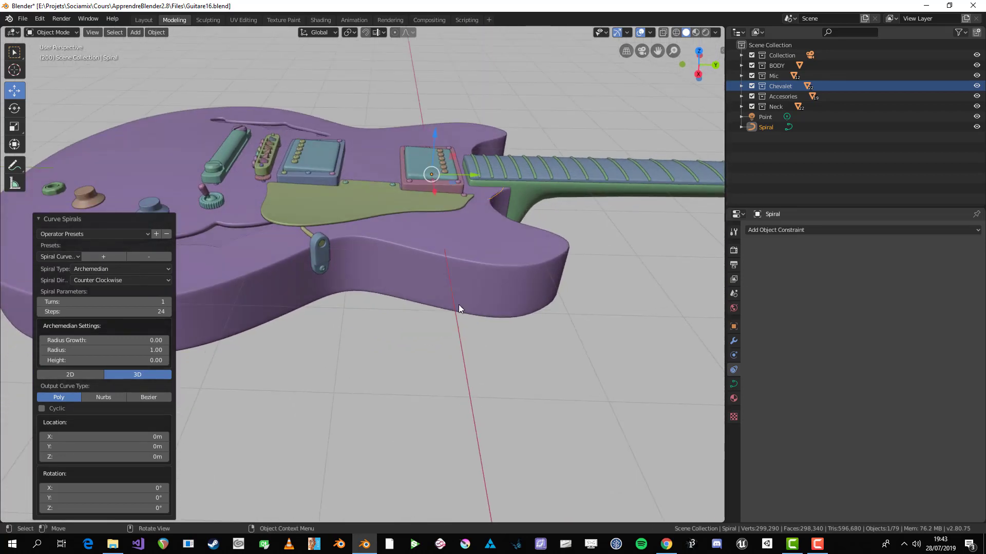
pyautogui.keyDown('shift'); pyautogui.moveTo(474, 191); pyautogui.dragTo(440, 273, button='middle'); pyautogui.keyUp('shift')
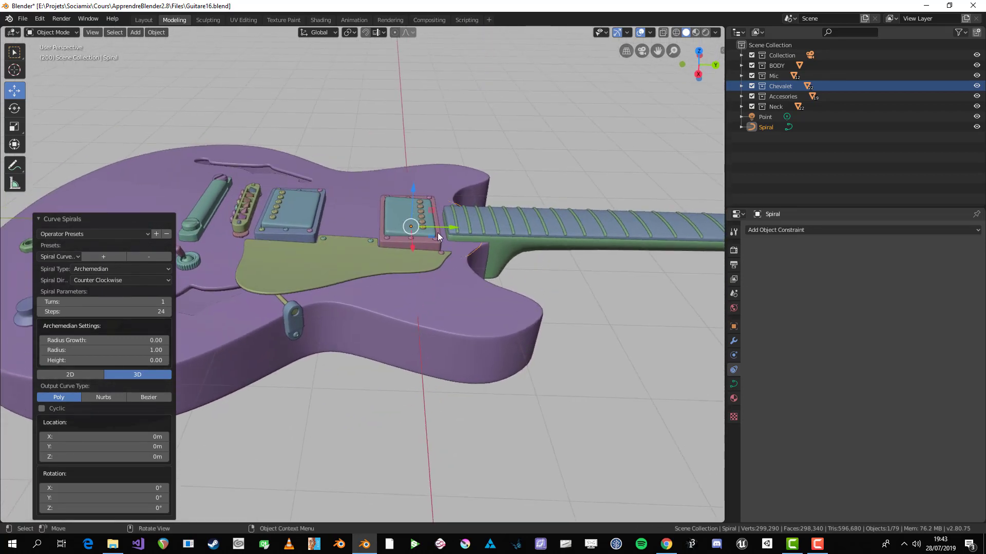
pyautogui.scroll(-5, 252, 318)
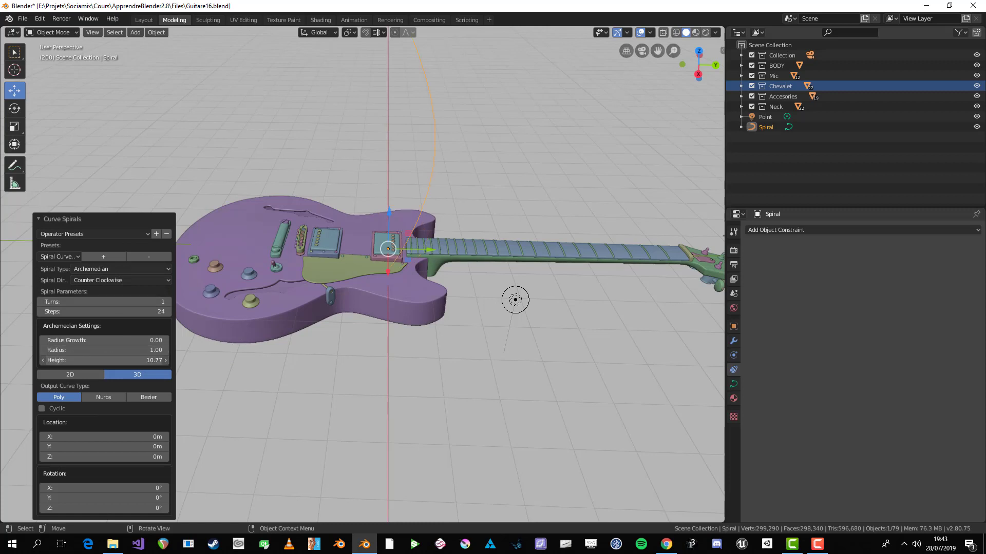
pyautogui.moveTo(128, 361); pyautogui.dragTo(123, 361)
pyautogui.click(139, 363)
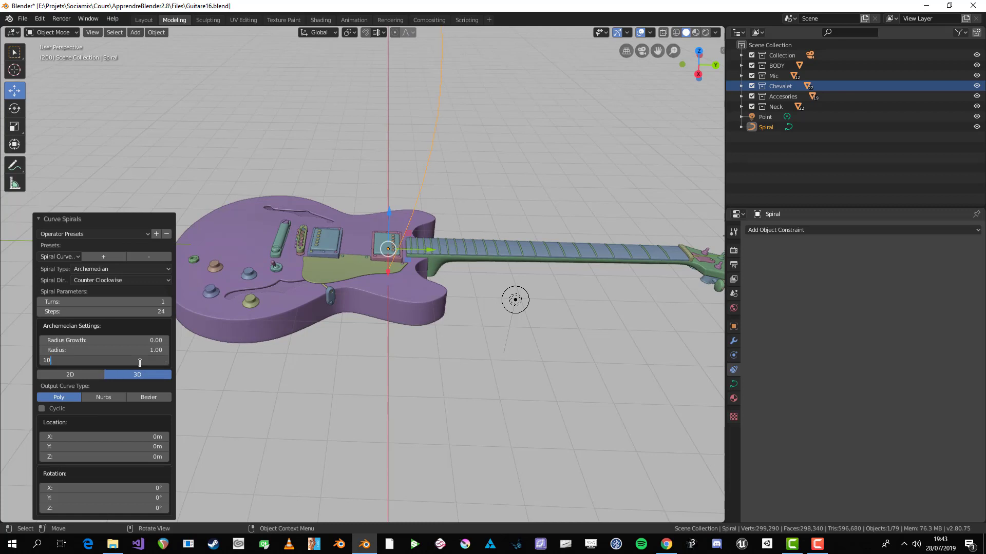
pyautogui.write('10.0')
pyautogui.moveTo(436, 247); pyautogui.dragTo(369, 267, button='middle')
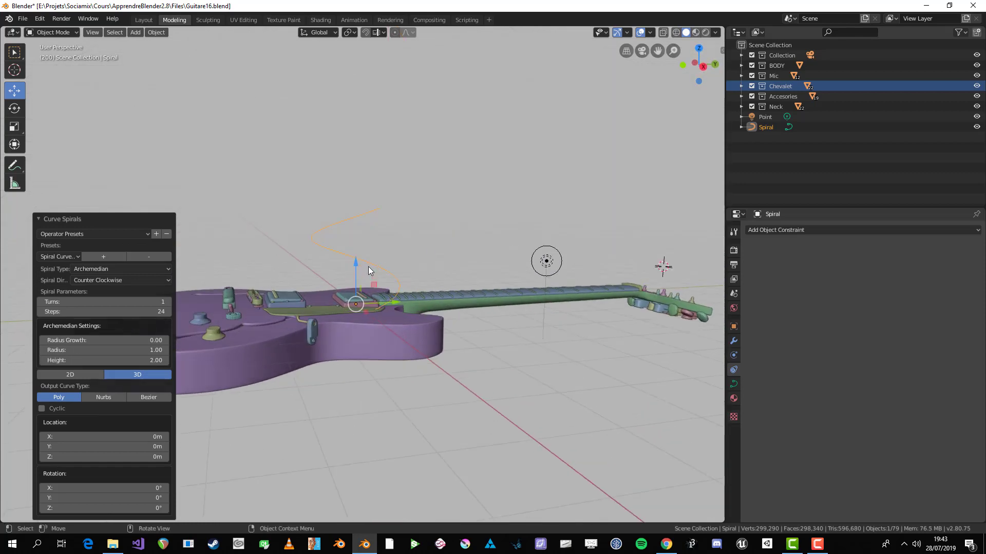
# - Set the spiral's height to 0.70 and its number of turns to 4
pyautogui.moveTo(119, 360); pyautogui.dragTo(149, 360)
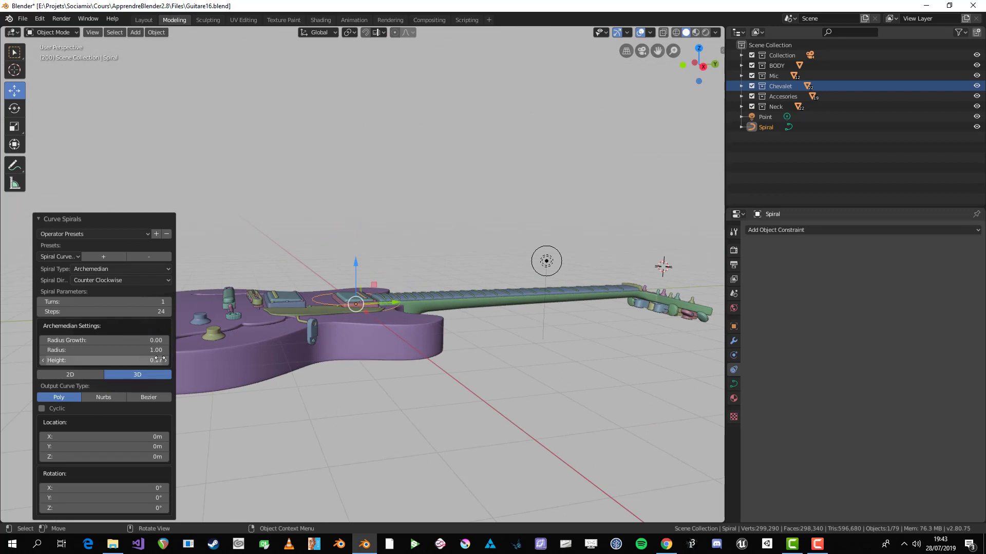
pyautogui.click(159, 360)
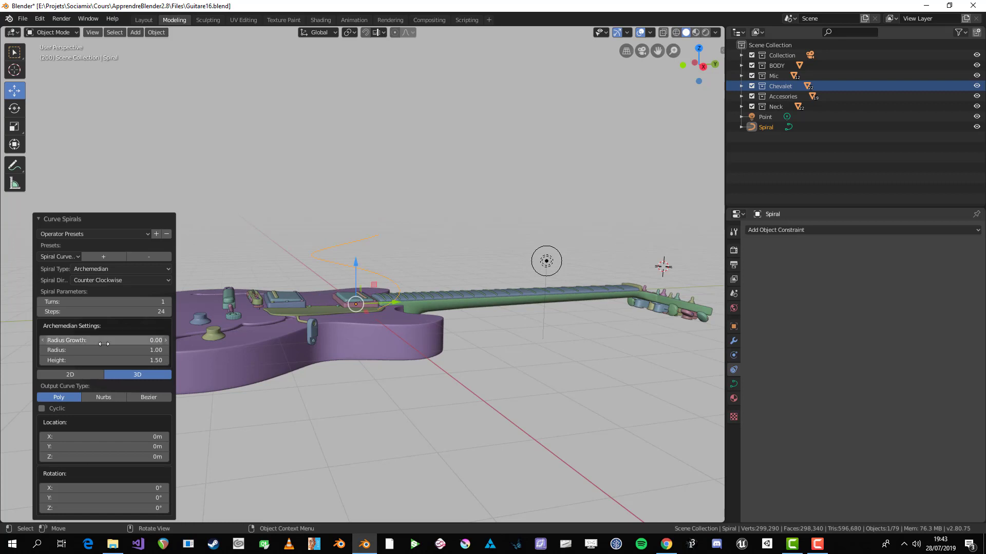
pyautogui.click(112, 360)
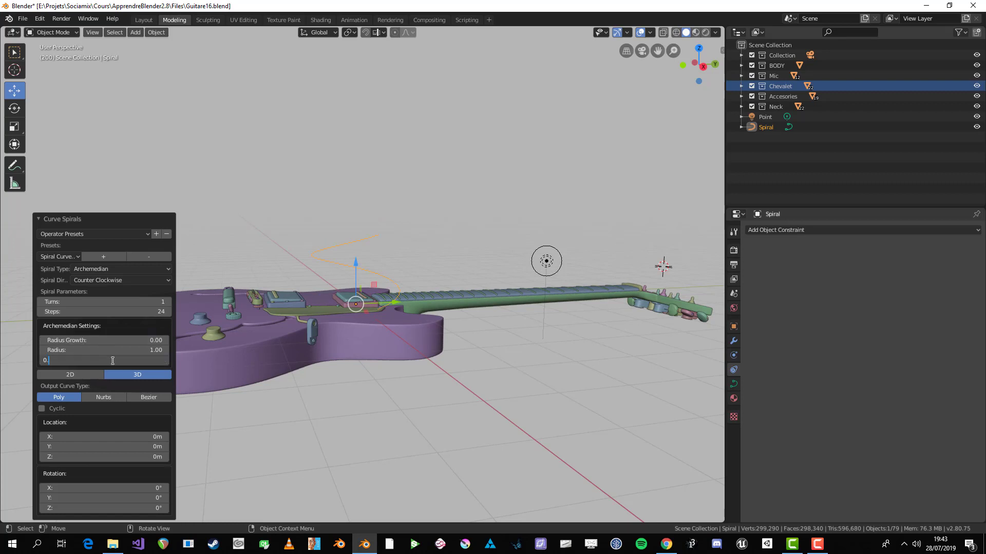
pyautogui.moveTo(405, 313); pyautogui.dragTo(260, 320, button='middle')
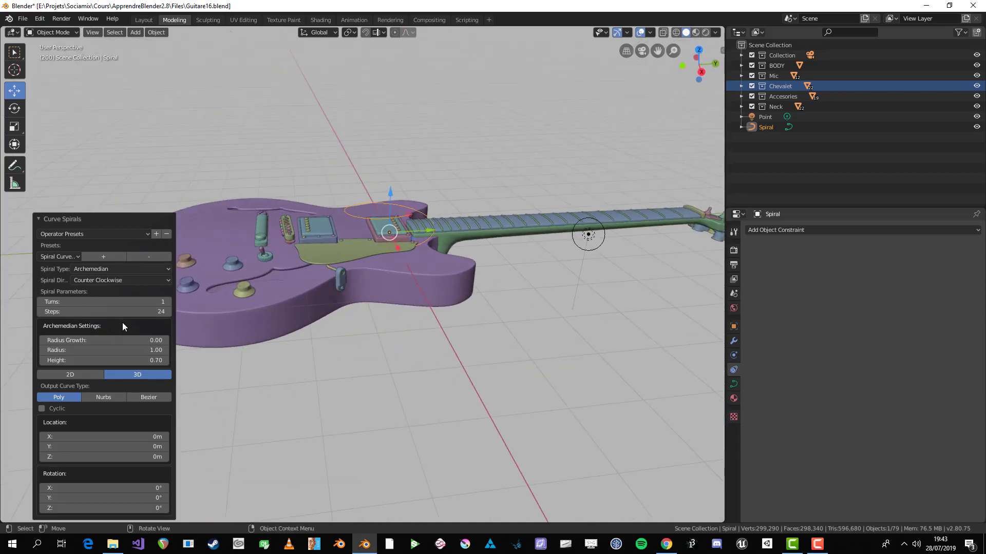
pyautogui.click(169, 302)
pyautogui.click(169, 302)
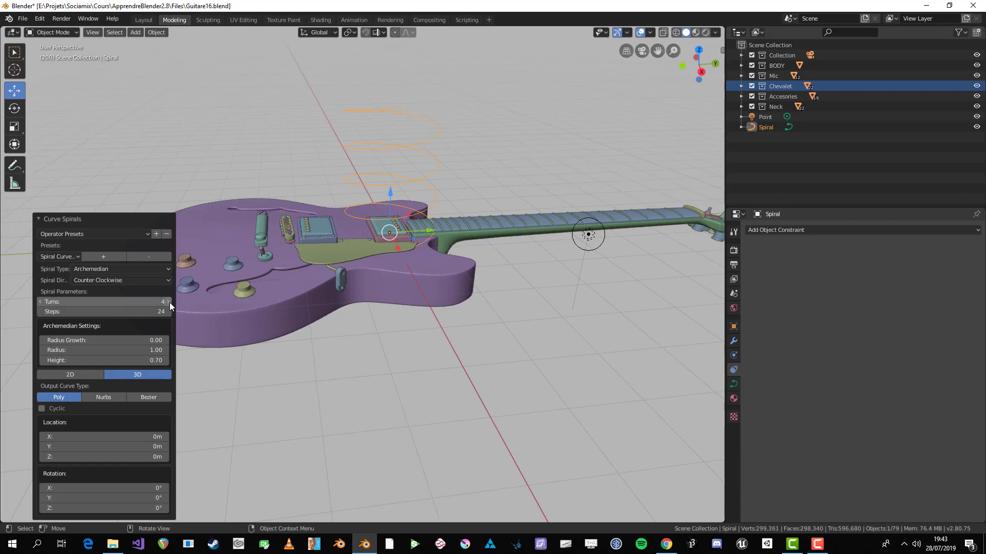
# - Move the spiral about 8.52 m along Y to the headstock
pyautogui.moveTo(365, 280); pyautogui.dragTo(437, 356, button='middle')
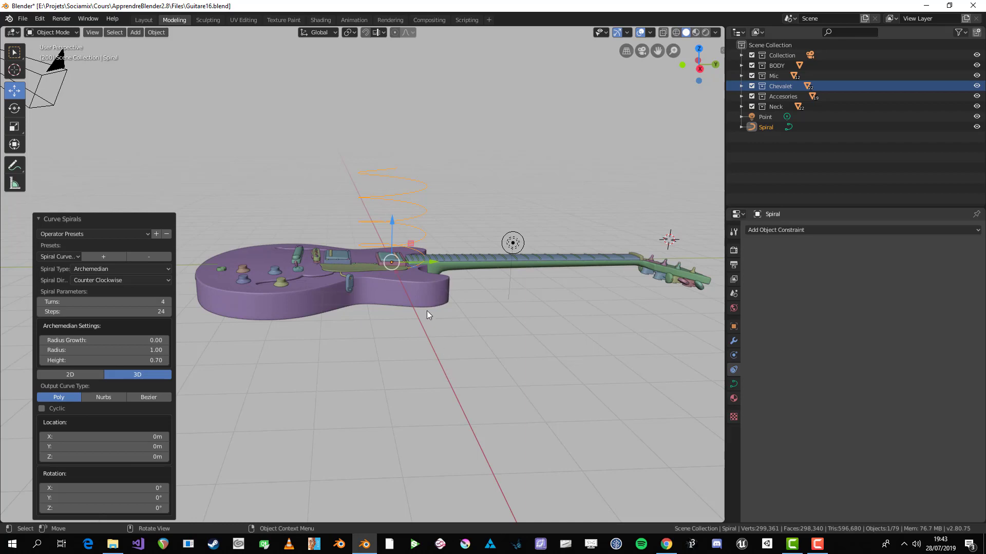
pyautogui.moveTo(430, 262); pyautogui.dragTo(705, 259)
pyautogui.keyDown('shift'); pyautogui.moveTo(574, 312); pyautogui.dragTo(434, 328, button='middle'); pyautogui.keyUp('shift')
pyautogui.scroll(3, 434, 328)
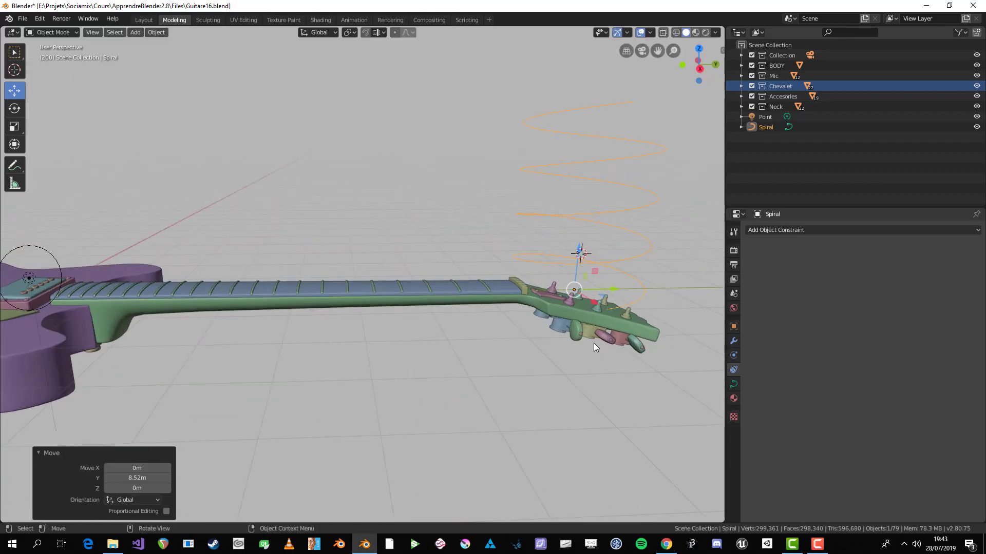
# - Scale the spiral uniformly to about 0.202 and show it with the headstock in right orthographic view
pyautogui.press('s')
pyautogui.click(576, 302)
pyautogui.keyDown('shift'); pyautogui.moveTo(552, 299); pyautogui.dragTo(482, 285, button='middle'); pyautogui.keyUp('shift')
pyautogui.scroll(2, 482, 286)
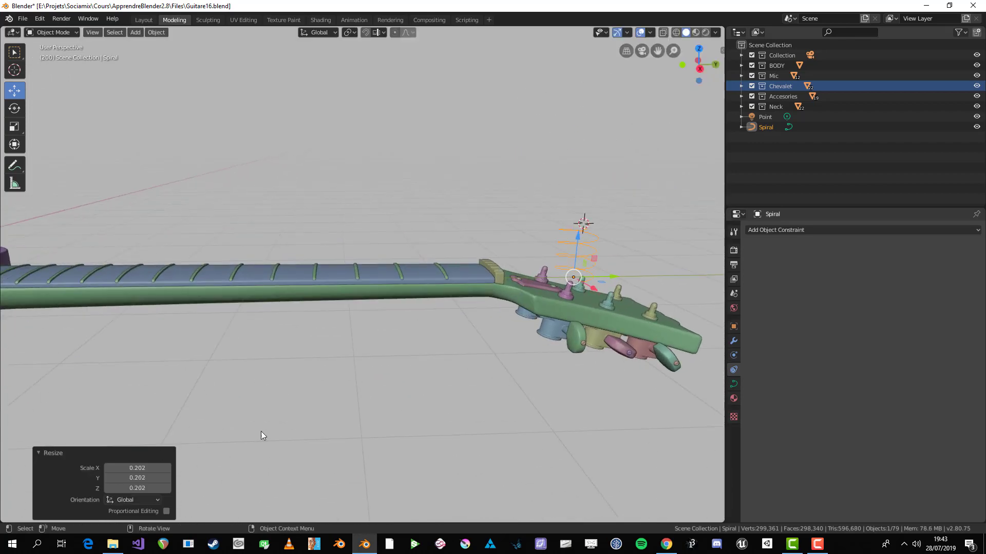
pyautogui.keyDown('shift'); pyautogui.moveTo(353, 374); pyautogui.dragTo(222, 367, button='middle'); pyautogui.keyUp('shift')
pyautogui.press('KP_3')
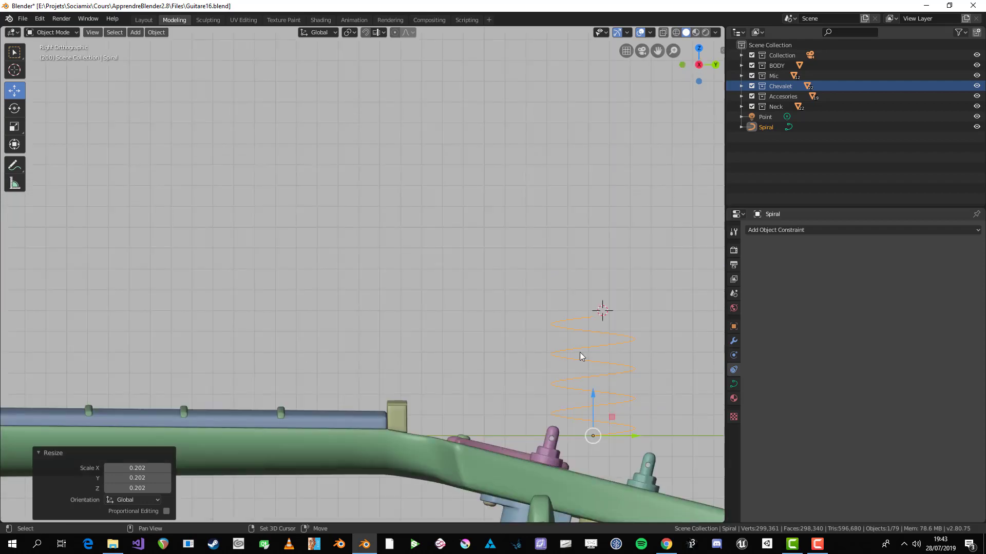
# - Scale the spiral uniformly to about 0.451 of its size next to the tuning posts
pyautogui.keyDown('shift'); pyautogui.moveTo(580, 352); pyautogui.dragTo(392, 253, button='middle'); pyautogui.keyUp('shift')
pyautogui.scroll(3, 582, 325)
pyautogui.press('s')
pyautogui.click(482, 344)
pyautogui.keyDown('shift'); pyautogui.moveTo(425, 416); pyautogui.dragTo(415, 315, button='middle'); pyautogui.keyUp('shift')
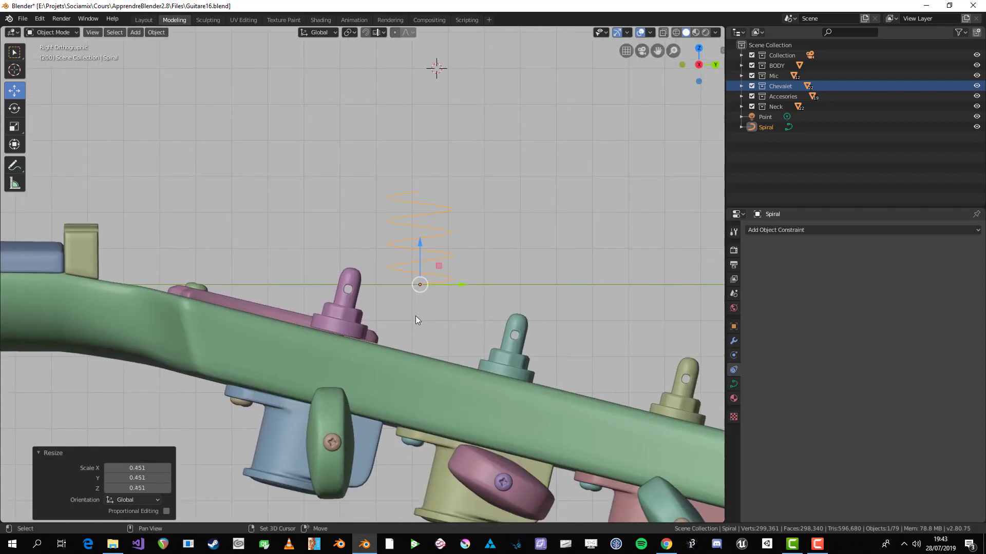
# - In top view, move the spiral about -0.334 m in X and -0.201 m in Y onto the pink tuning post nearest the nut
pyautogui.scroll(2, 414, 316)
pyautogui.scroll(-2, 387, 291)
pyautogui.press('KP_7')
pyautogui.scroll(-2, 364, 290)
pyautogui.keyDown('shift'); pyautogui.moveTo(276, 285); pyautogui.dragTo(543, 305, button='middle'); pyautogui.keyUp('shift')
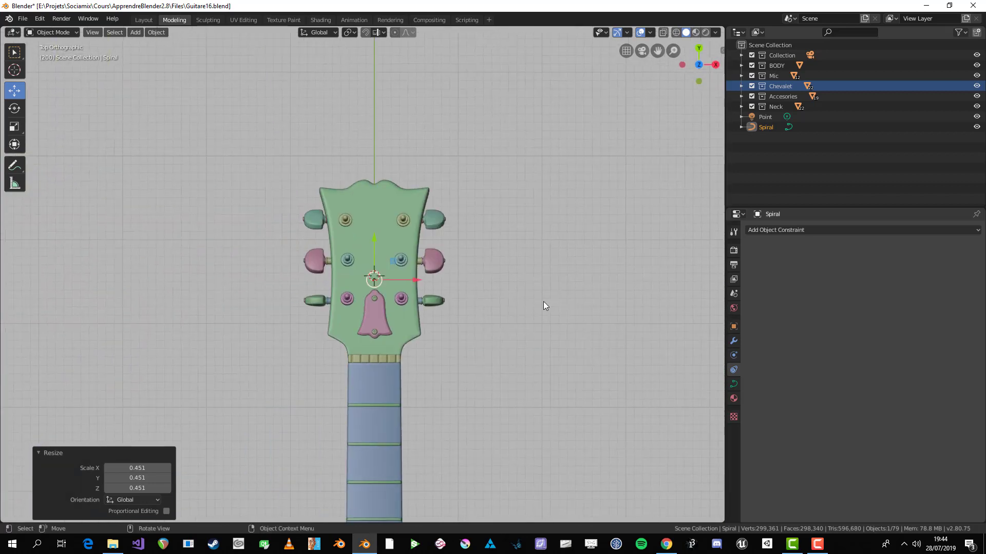
pyautogui.scroll(3, 543, 306)
pyautogui.press('g')
pyautogui.click(474, 299)
pyautogui.scroll(-3, 473, 309)
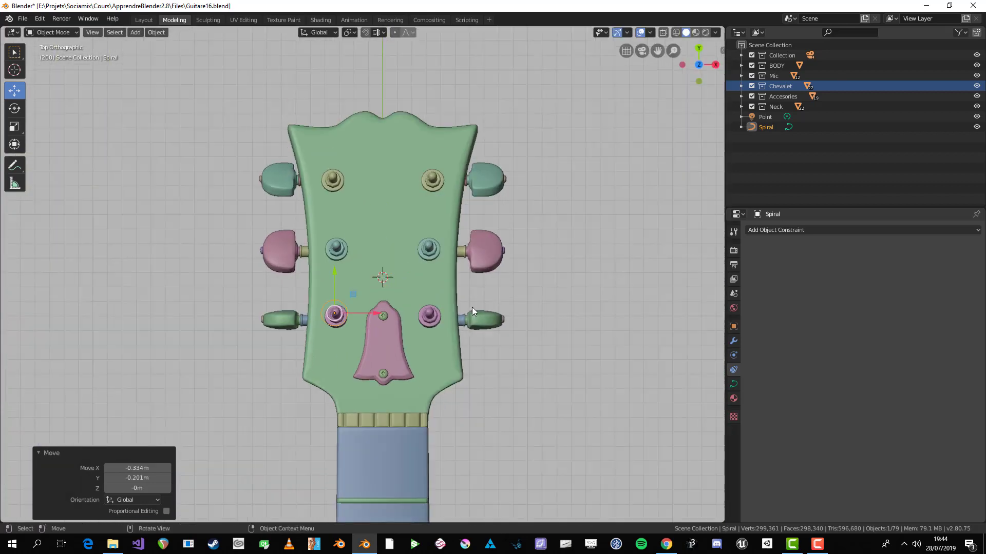
# - Examine from the side how the upright spiral lines up with the tilted pink tuning post
pyautogui.keyDown('shift'); pyautogui.moveTo(372, 322); pyautogui.dragTo(387, 304, button='middle'); pyautogui.keyUp('shift')
pyautogui.scroll(4, 380, 305)
pyautogui.moveTo(331, 328); pyautogui.dragTo(437, 241, button='middle')
pyautogui.scroll(3, 431, 243)
pyautogui.moveTo(274, 299); pyautogui.dragTo(329, 247, button='middle')
pyautogui.keyDown('shift'); pyautogui.moveTo(292, 277); pyautogui.dragTo(372, 250, button='middle'); pyautogui.keyUp('shift')
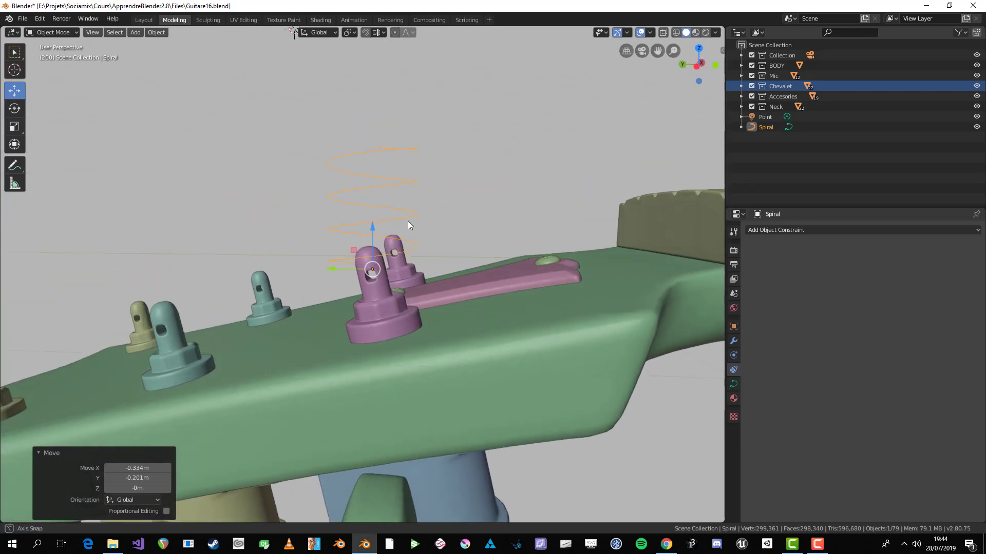
pyautogui.moveTo(408, 220); pyautogui.dragTo(328, 282, button='middle')
pyautogui.moveTo(396, 290); pyautogui.dragTo(415, 297, button='middle')
pyautogui.click(377, 300)
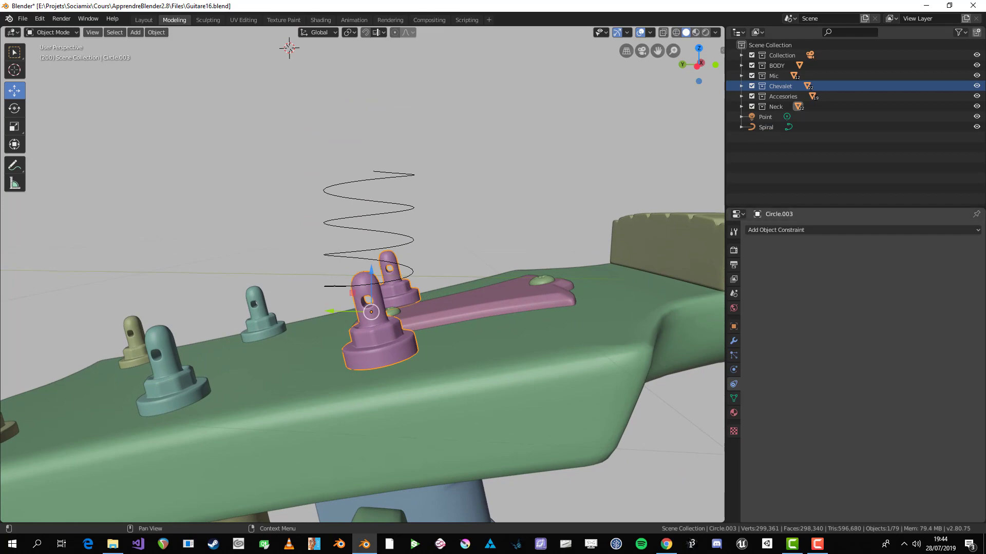
pyautogui.press('F10')
pyautogui.moveTo(396, 301); pyautogui.dragTo(373, 307, button='middle')
pyautogui.scroll(-2, 328, 333)
pyautogui.hotkey('alt', 'a')
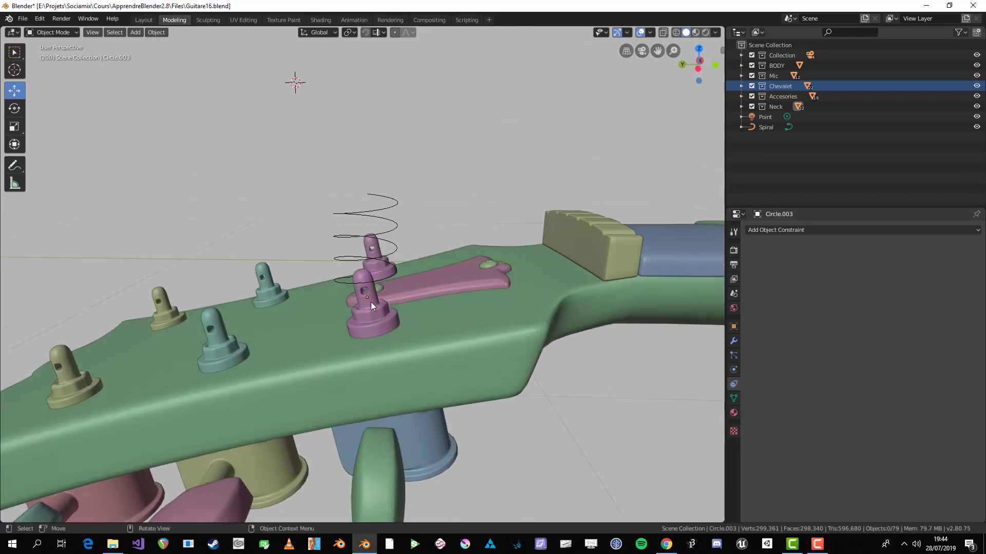
pyautogui.moveTo(485, 274); pyautogui.dragTo(453, 236, button='middle')
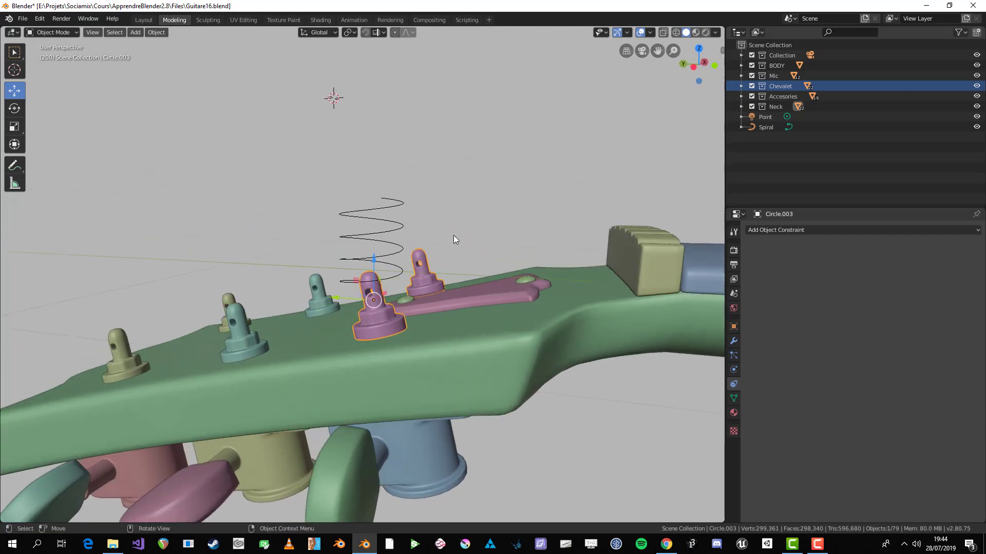
# - Add a Copy Rotation constraint to the spiral with the pink tuning posts (Circle.003) as its target
pyautogui.click(399, 219)
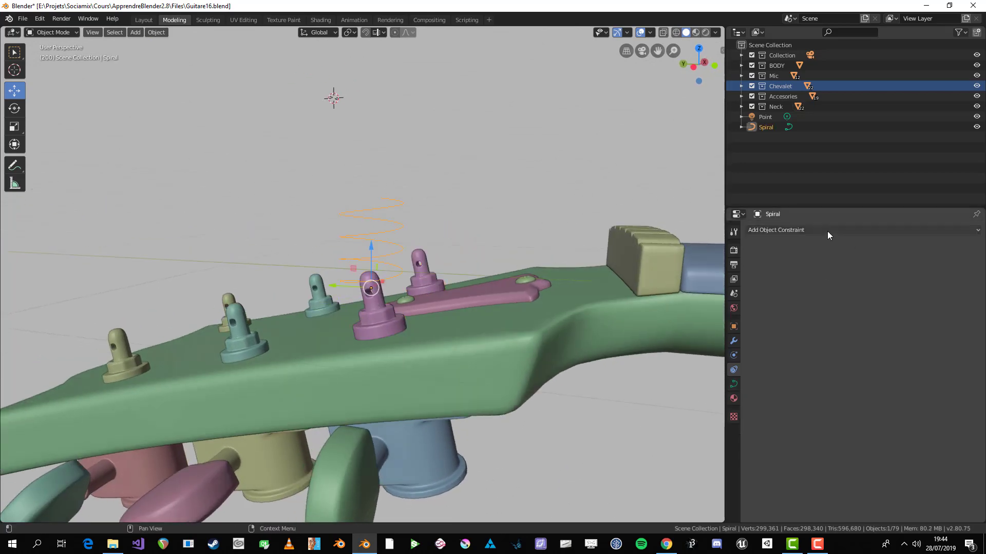
pyautogui.click(796, 229)
pyautogui.click(820, 265)
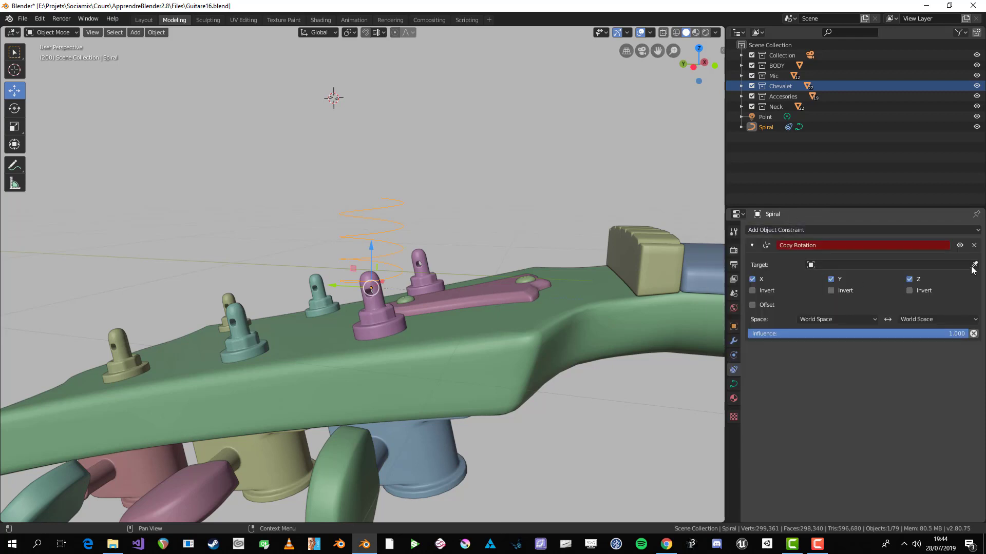
pyautogui.click(381, 325)
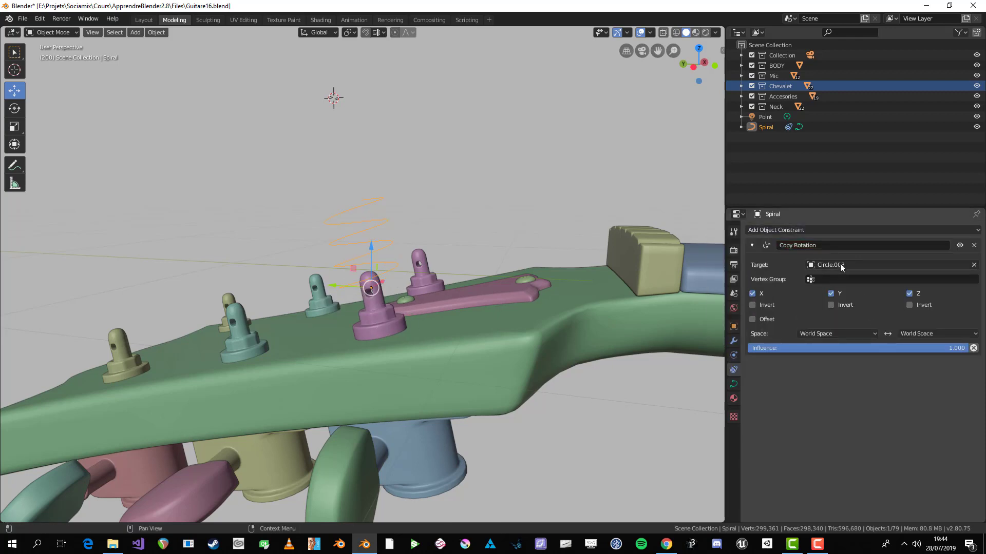
# - Apply the spiral's visual transform and remove its Copy Rotation constraint
pyautogui.moveTo(383, 229)
pyautogui.mouseDown(button='middle')
pyautogui.moveTo(393, 211)
pyautogui.moveTo(387, 216)
pyautogui.mouseUp(button='middle')
pyautogui.hotkey('ctrl', 'a')
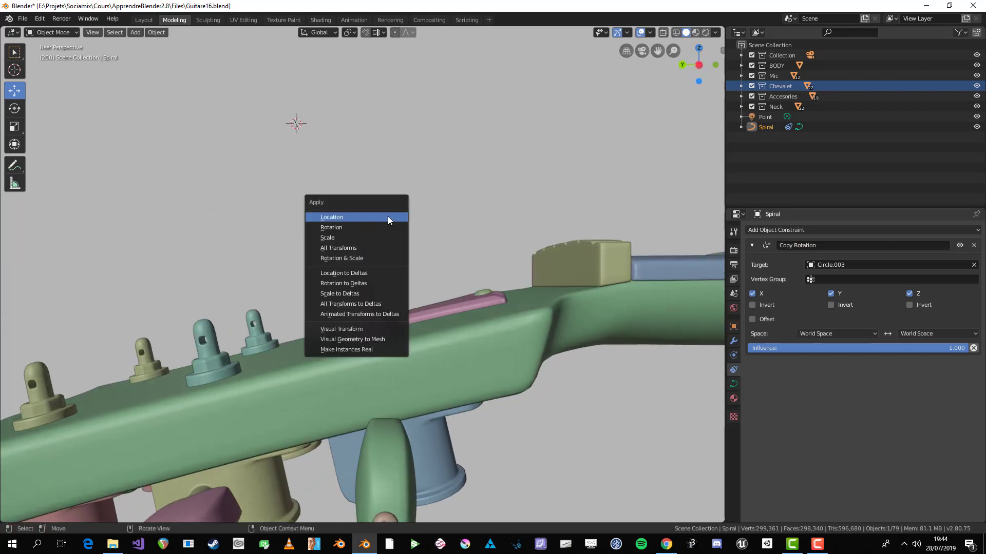
pyautogui.click(355, 329)
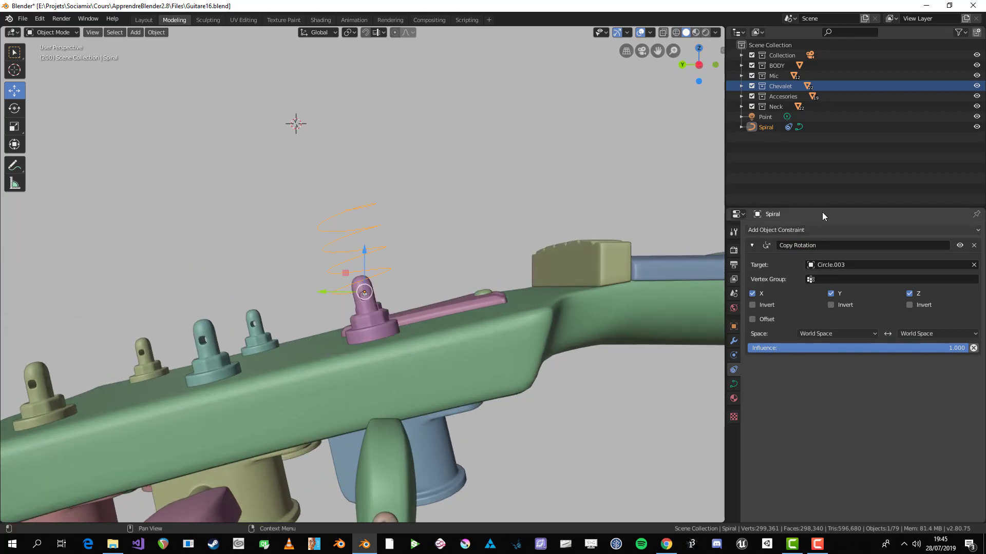
pyautogui.click(973, 248)
# - Try moving the spiral along its local Z axis to check its tilt against the tuning post
pyautogui.moveTo(313, 297); pyautogui.dragTo(283, 248, button='middle')
pyautogui.click(404, 271)
pyautogui.press('Tab')
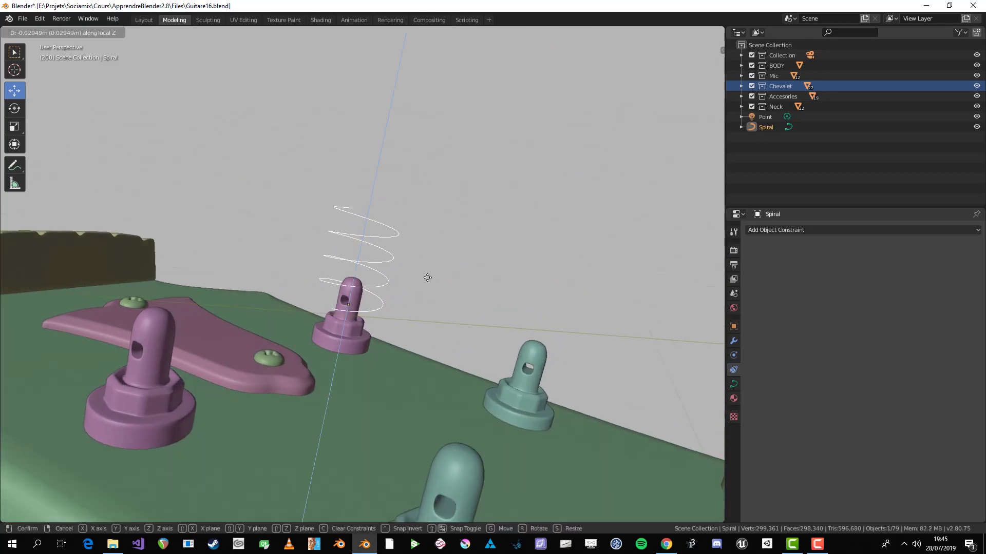
pyautogui.press('a')
pyautogui.press('Tab')
pyautogui.moveTo(462, 266); pyautogui.dragTo(463, 210, button='middle')
# - Add a Bezier circle above the headstock and scale it uniformly by about 0.165 and again by about 0.470
pyautogui.hotkey('alt', 'a')
pyautogui.scroll(-2, 418, 202)
pyautogui.hotkey('shift', 'a')
pyautogui.moveTo(414, 198)
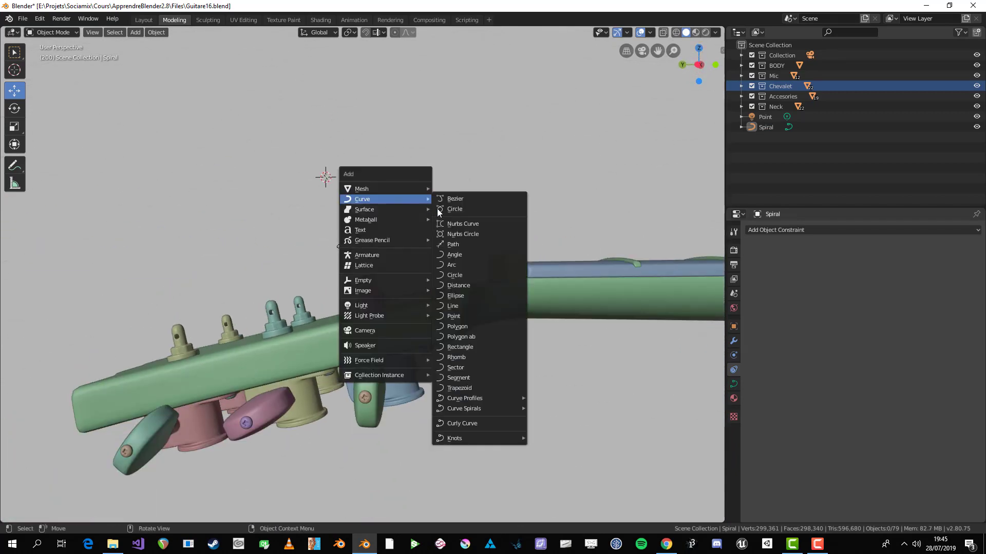
pyautogui.click(500, 209)
pyautogui.press('s')
pyautogui.click(367, 197)
pyautogui.moveTo(367, 197); pyautogui.dragTo(442, 218, button='middle')
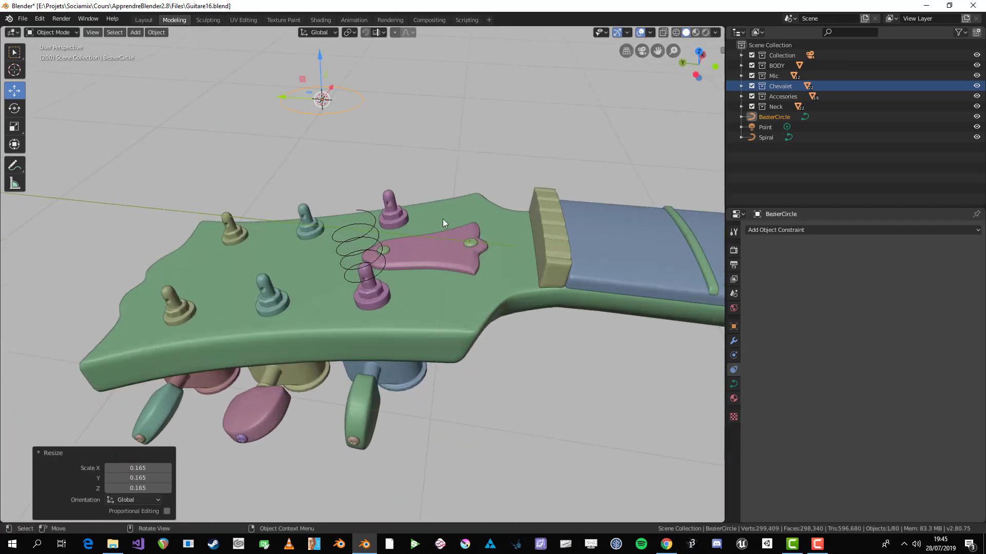
pyautogui.press('s')
pyautogui.click(367, 165)
pyautogui.moveTo(367, 165); pyautogui.dragTo(387, 325, button='middle')
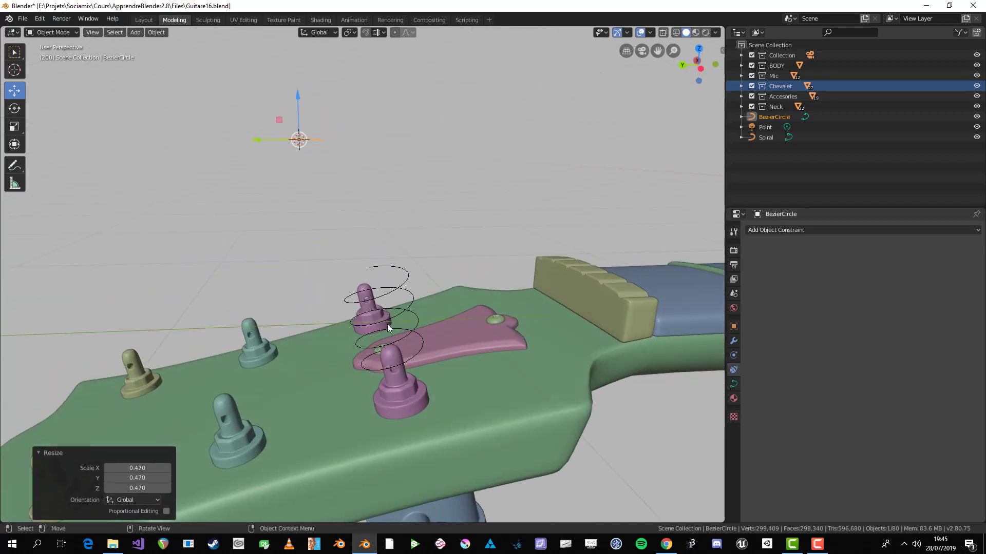
# - Set the Bezier circle as the spiral's bevel object to give the coil thickness
pyautogui.rightClick(395, 316)
pyautogui.press('Escape')
pyautogui.click(425, 263)
pyautogui.click(407, 279)
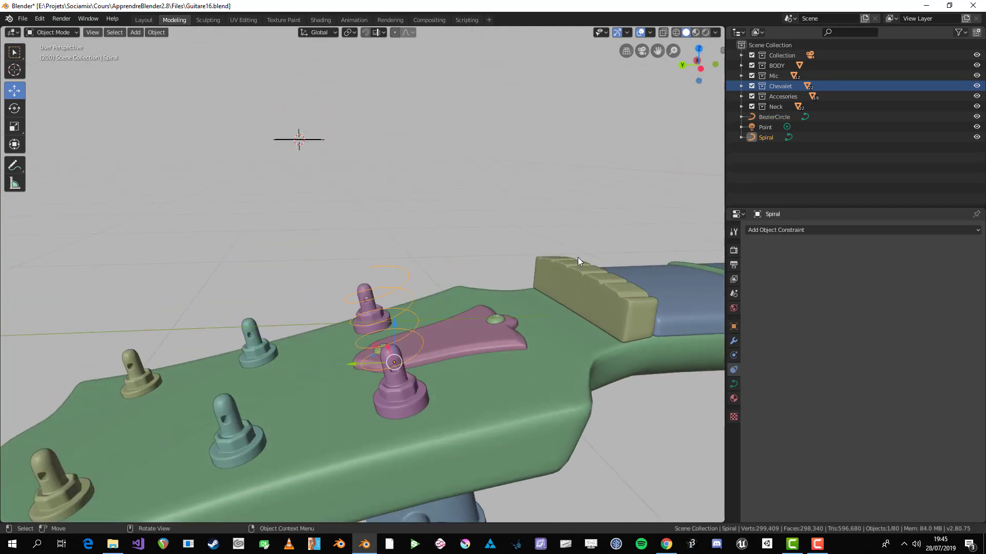
pyautogui.click(734, 384)
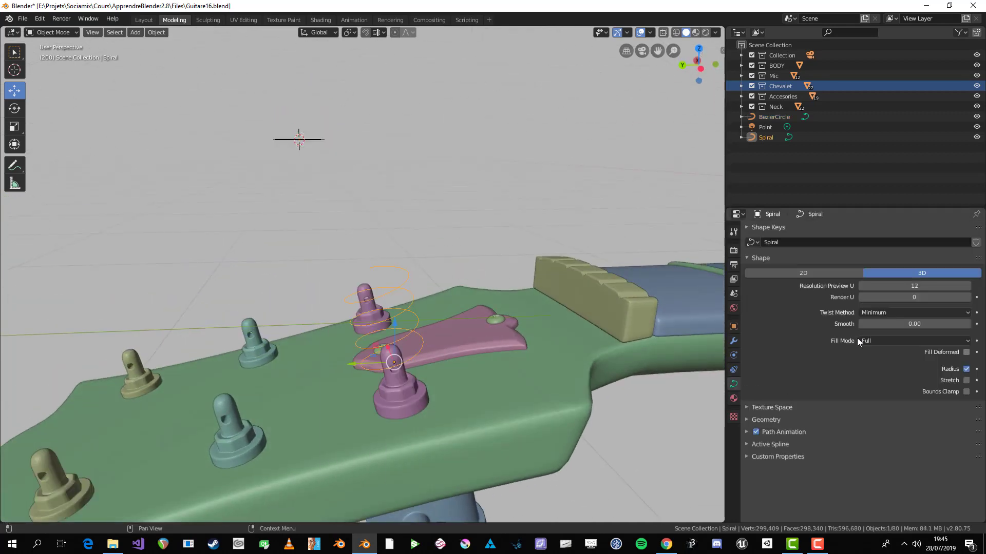
pyautogui.click(790, 420)
pyautogui.scroll(-2, 820, 437)
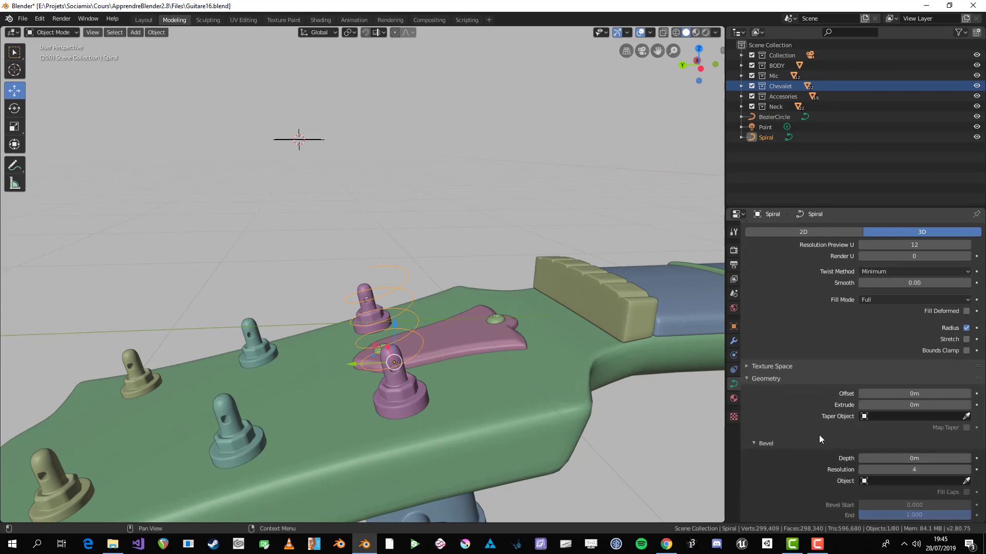
pyautogui.click(312, 134)
pyautogui.moveTo(312, 134); pyautogui.dragTo(475, 264, button='middle')
pyautogui.scroll(2, 476, 269)
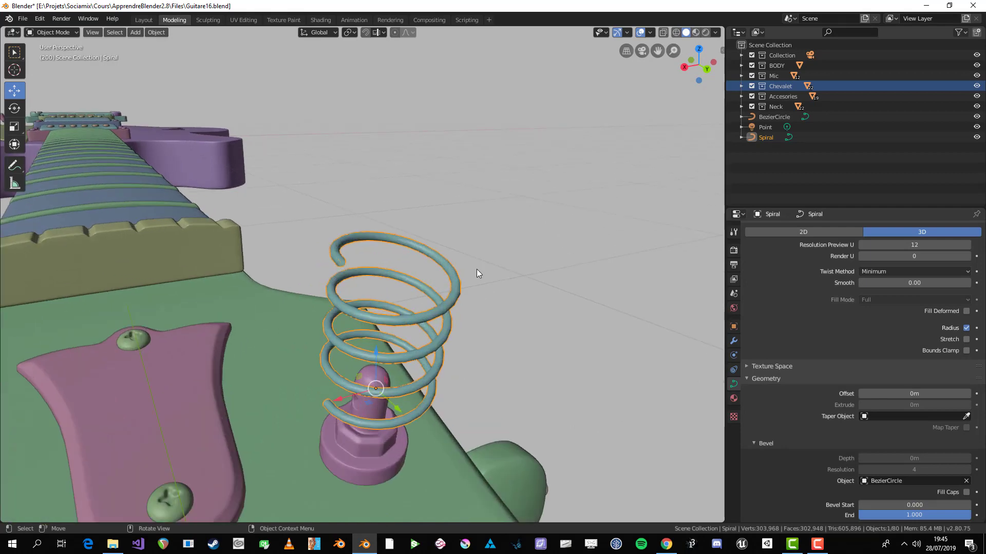
# - Move the Bezier circle about -0.257 m in X, 0.24 m in Y and -0.268 m in Z beside the coil and enlarge it uniformly
pyautogui.scroll(-3, 476, 269)
pyautogui.click(305, 146)
pyautogui.press('g')
pyautogui.click(525, 301)
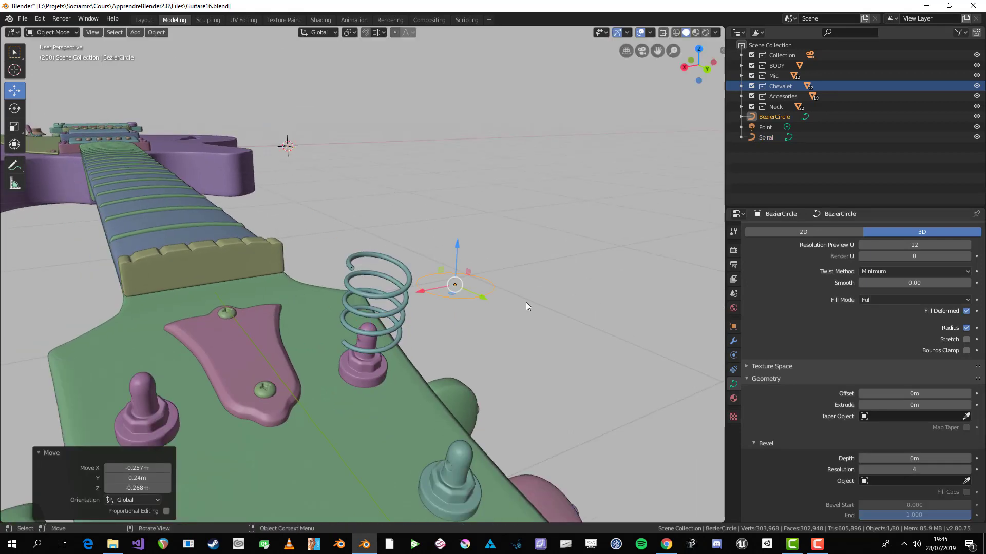
pyautogui.scroll(3, 620, 354)
pyautogui.keyDown('shift'); pyautogui.moveTo(592, 332); pyautogui.dragTo(572, 308, button='middle'); pyautogui.keyUp('shift')
pyautogui.press('s')
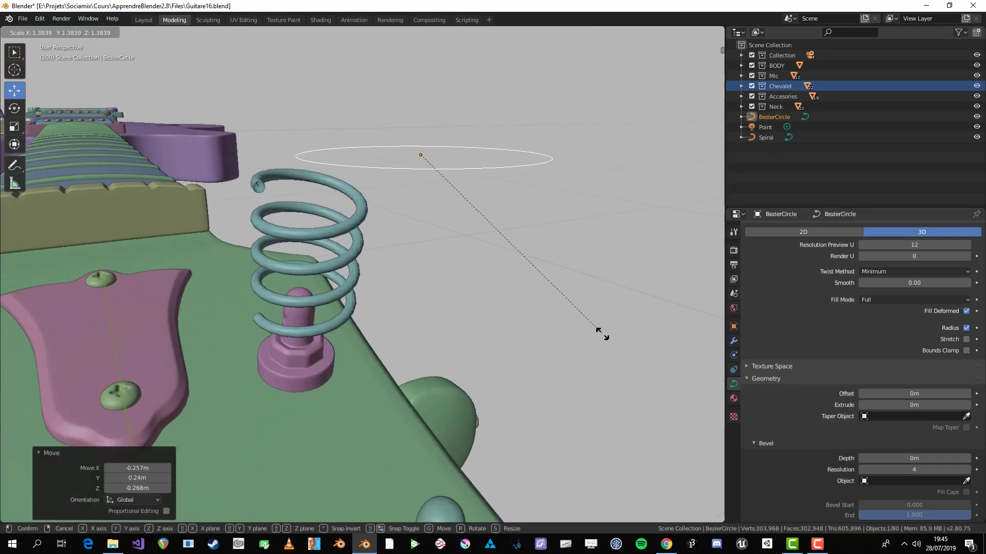
pyautogui.click(590, 334)
pyautogui.scroll(1, 359, 247)
# - Enable Fill Caps on the spiral's bevel to close the open ends of the coil
pyautogui.click(350, 238)
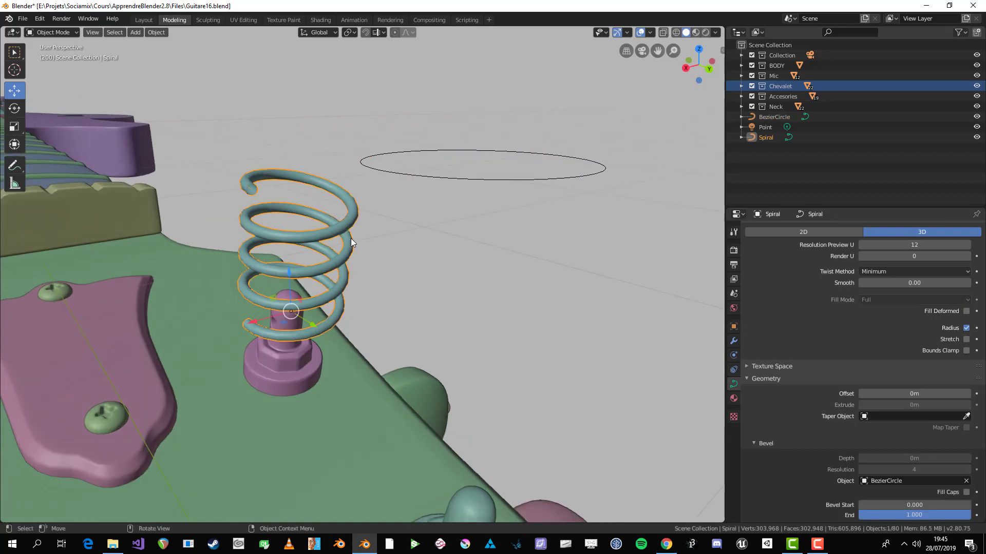
pyautogui.scroll(2, 251, 187)
pyautogui.scroll(3, 251, 187)
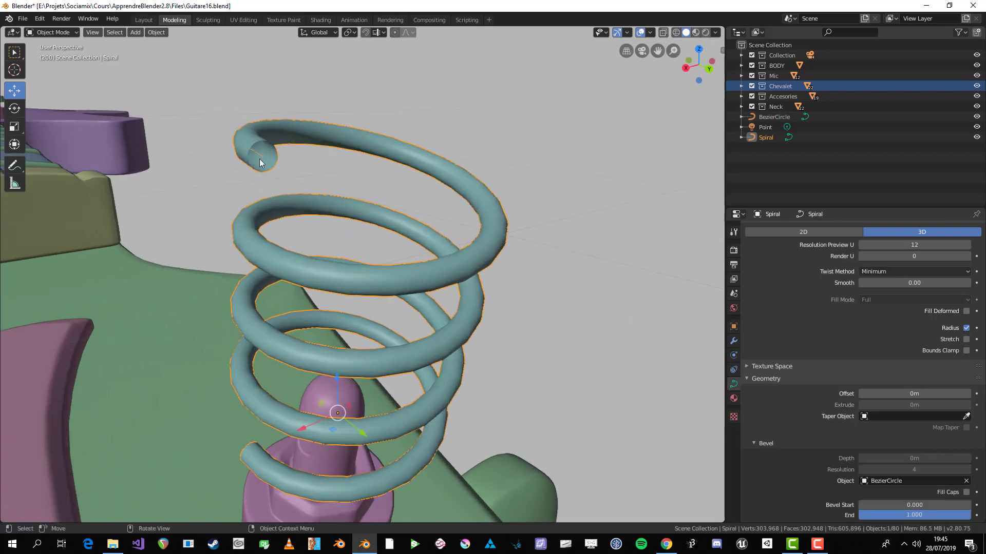
pyautogui.scroll(-2, 935, 435)
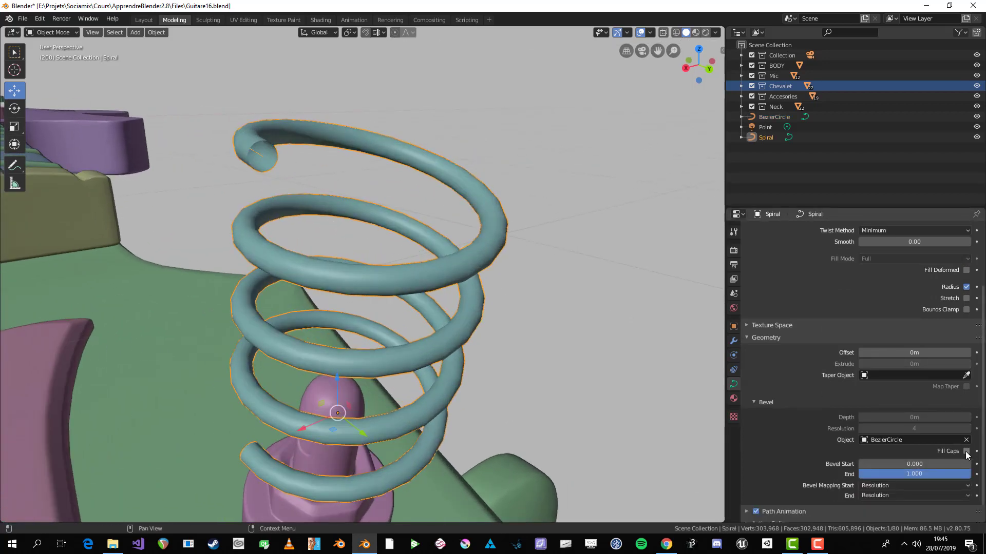
pyautogui.scroll(-4, 442, 311)
pyautogui.press('n')
pyautogui.press('n')
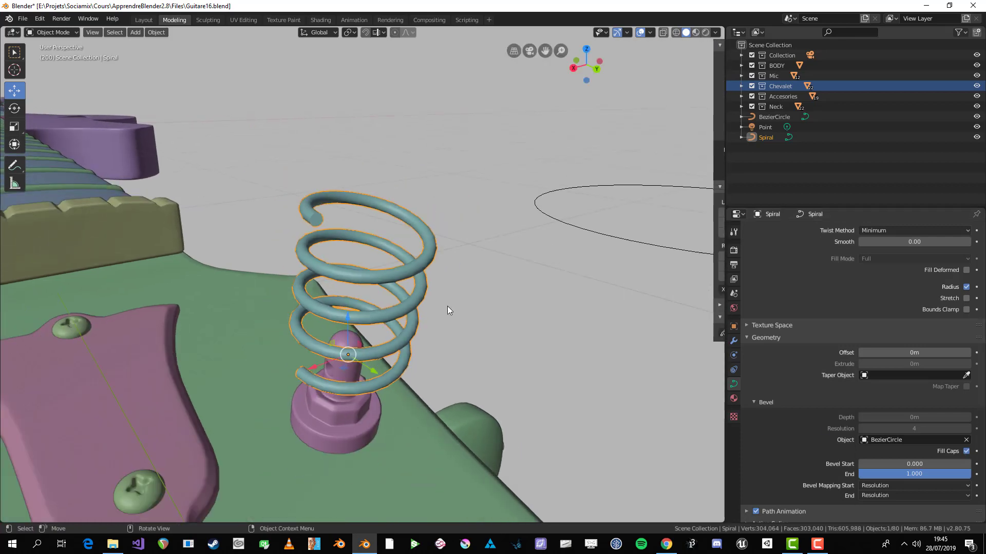
# - Compress all the coil's control points along local Z to about 0.542
pyautogui.moveTo(448, 306); pyautogui.dragTo(383, 275, button='middle')
pyautogui.moveTo(452, 291); pyautogui.dragTo(387, 279, button='middle')
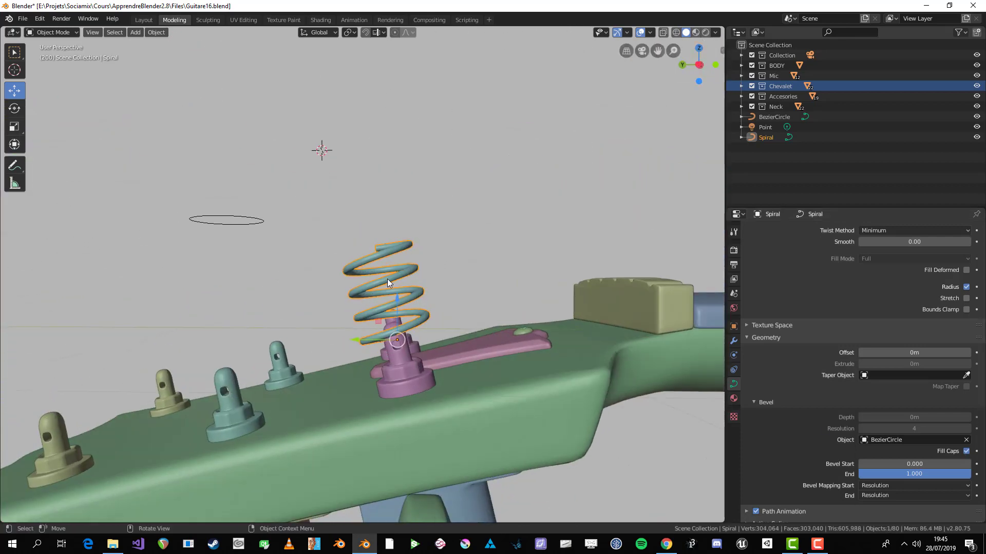
pyautogui.press('Tab')
pyautogui.scroll(3, 424, 289)
pyautogui.hotkey('alt', 'a')
pyautogui.moveTo(471, 355); pyautogui.dragTo(449, 403, button='middle')
pyautogui.press('a')
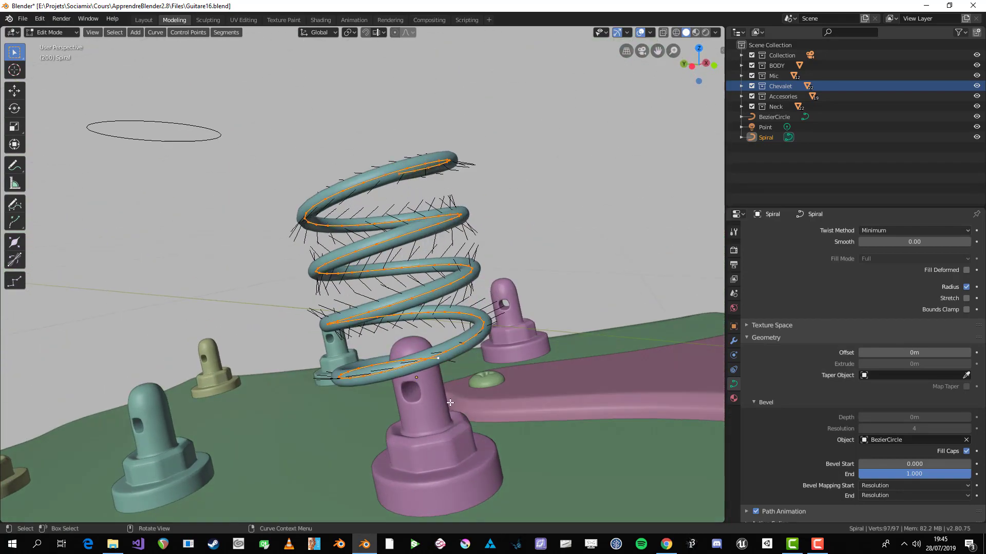
pyautogui.press('s')
pyautogui.press('z')
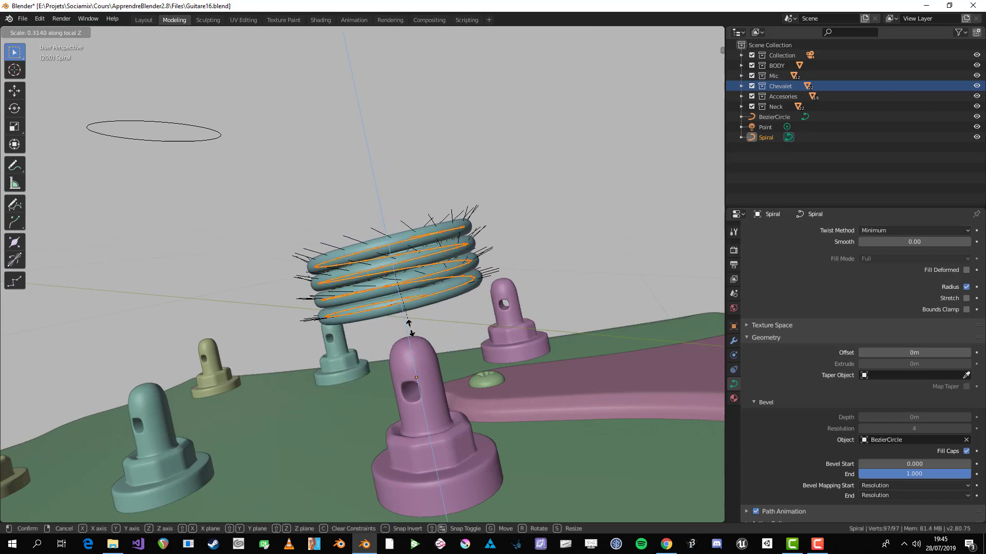
pyautogui.click(403, 280)
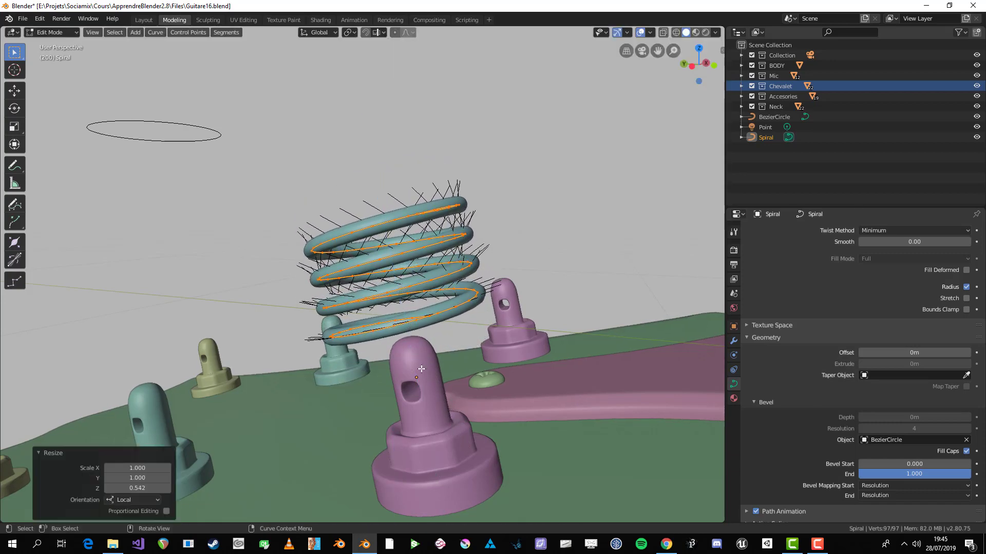
# - Scale the Bezier circle uniformly to about 1.492 to thicken the coil
pyautogui.press('Tab')
pyautogui.click(194, 139)
pyautogui.press('s')
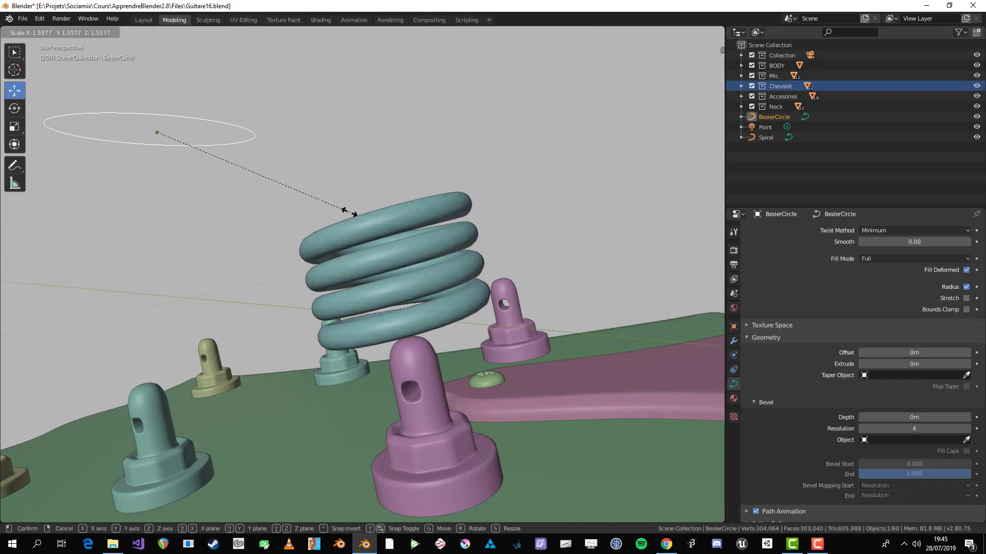
pyautogui.click(341, 216)
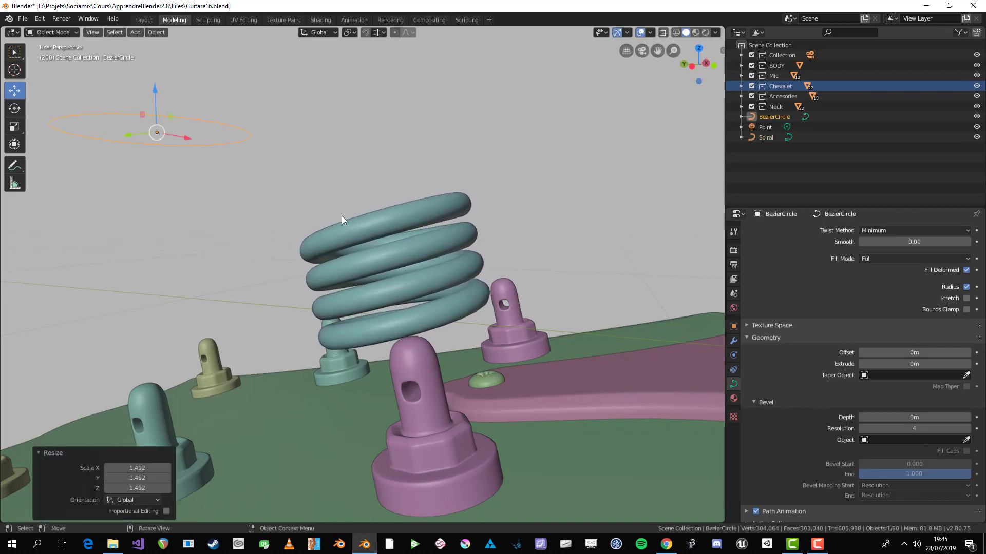
pyautogui.scroll(-6, 412, 266)
pyautogui.moveTo(412, 266); pyautogui.dragTo(490, 267, button='middle')
pyautogui.scroll(3, 490, 267)
pyautogui.press('s')
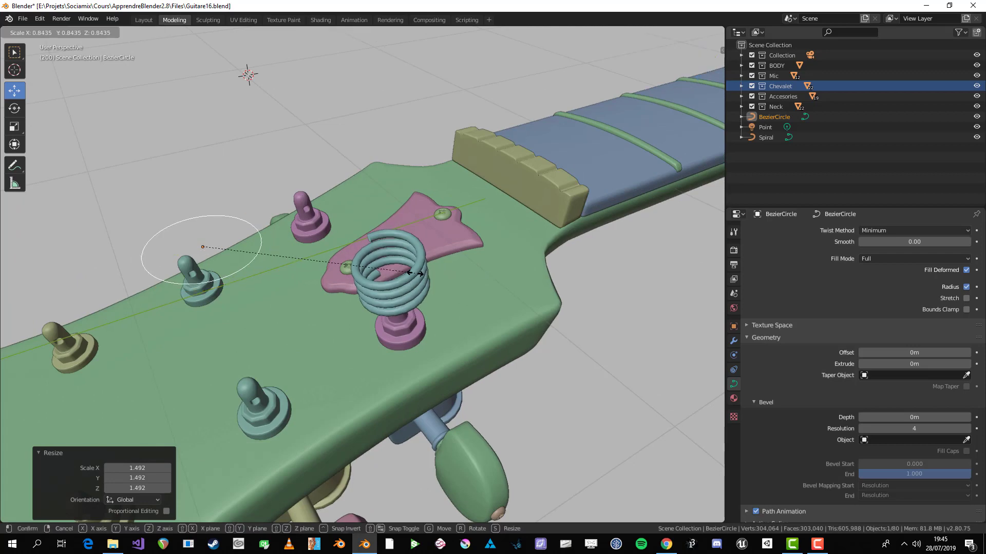
pyautogui.rightClick(419, 271)
# - Scale all the spiral's control points uniformly to about 0.56 to narrow the coil toward the tuning post's diameter
pyautogui.moveTo(420, 270)
pyautogui.mouseDown(button='middle')
pyautogui.moveTo(427, 244)
pyautogui.moveTo(368, 239)
pyautogui.moveTo(396, 353)
pyautogui.moveTo(411, 267)
pyautogui.mouseUp(button='middle')
pyautogui.click(368, 239)
pyautogui.scroll(3, 397, 353)
pyautogui.moveTo(411, 267); pyautogui.dragTo(424, 222, button='middle')
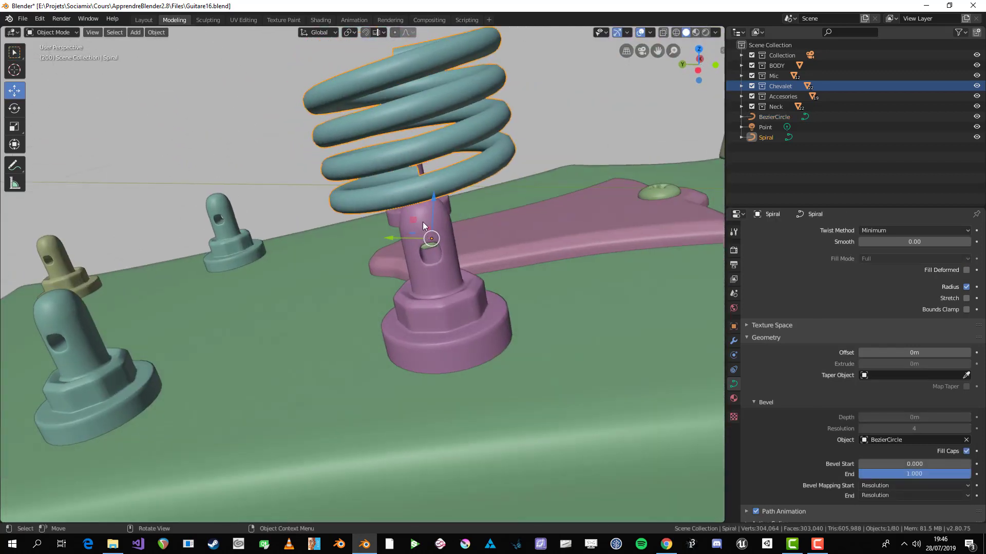
pyautogui.press('Tab')
pyautogui.press('s')
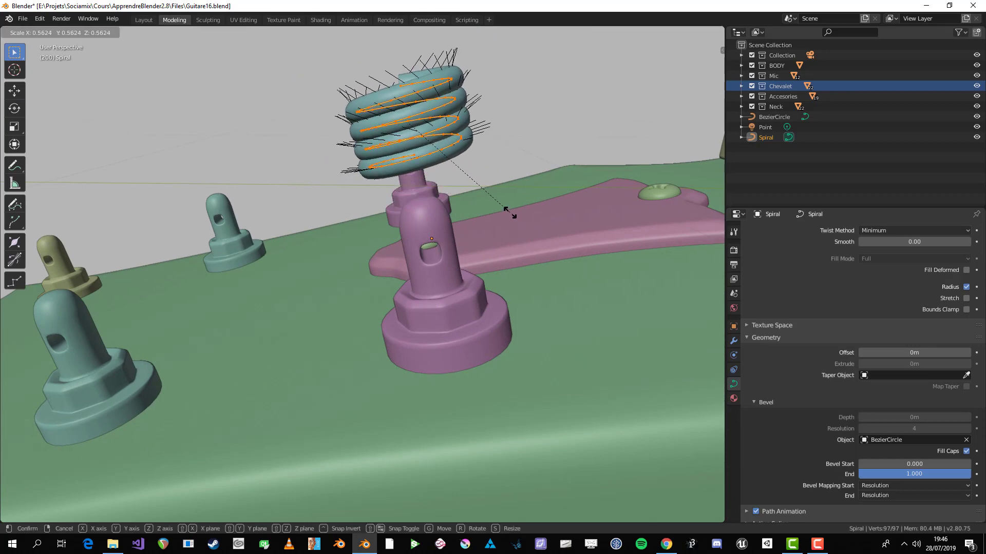
pyautogui.click(506, 216)
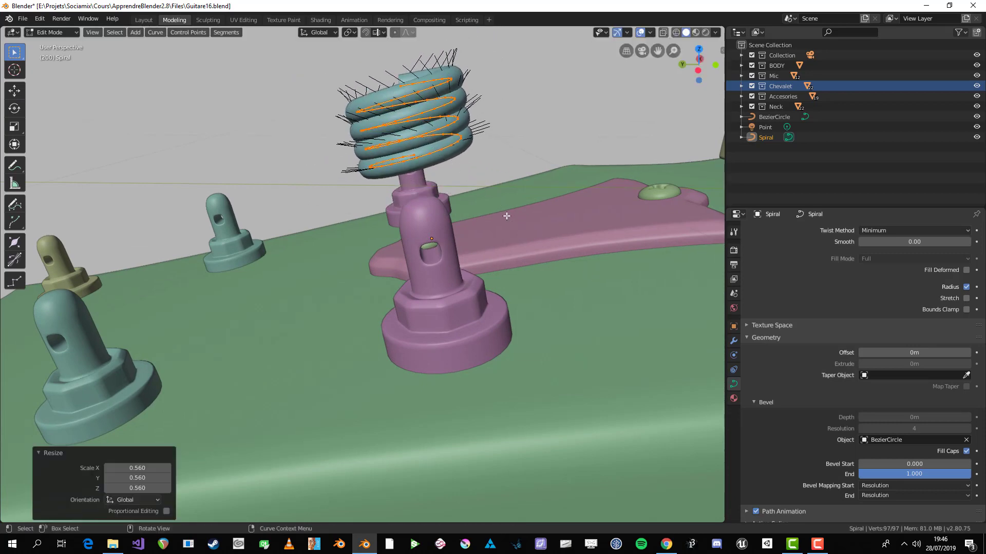
# - Lower all the coil's control points along local Z so the coil wraps around the tuning post
pyautogui.press('Tab')
pyautogui.press('Tab')
pyautogui.press('g')
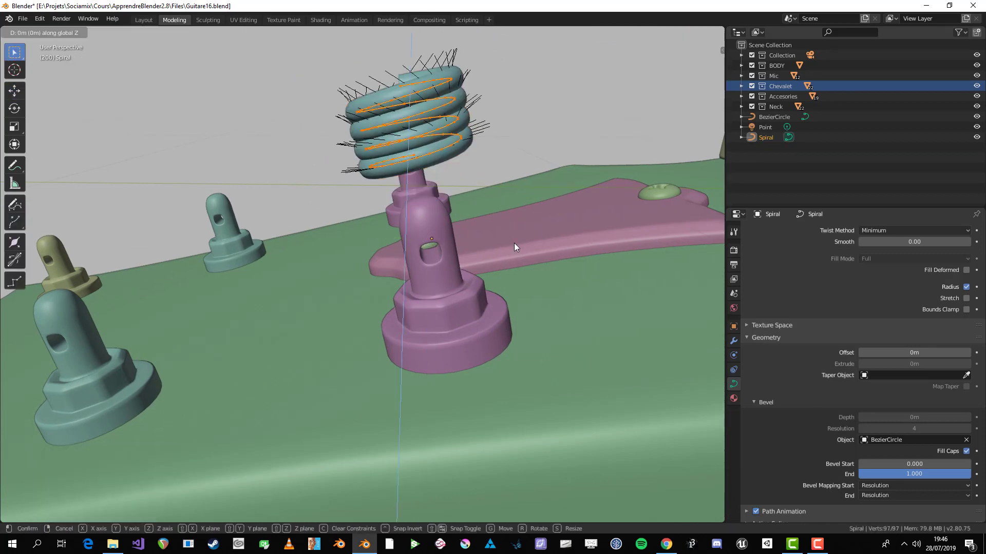
pyautogui.press('z')
pyautogui.press('z')
pyautogui.click(529, 318)
pyautogui.press('Tab')
pyautogui.scroll(-5, 525, 334)
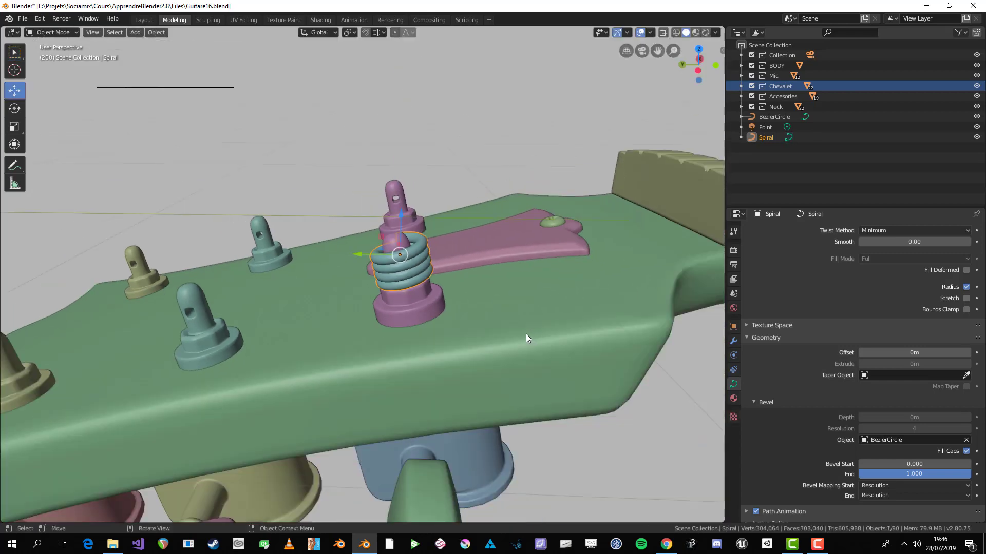
pyautogui.moveTo(526, 334); pyautogui.dragTo(445, 383, button='middle')
pyautogui.scroll(3, 445, 378)
pyautogui.press('KP_7')
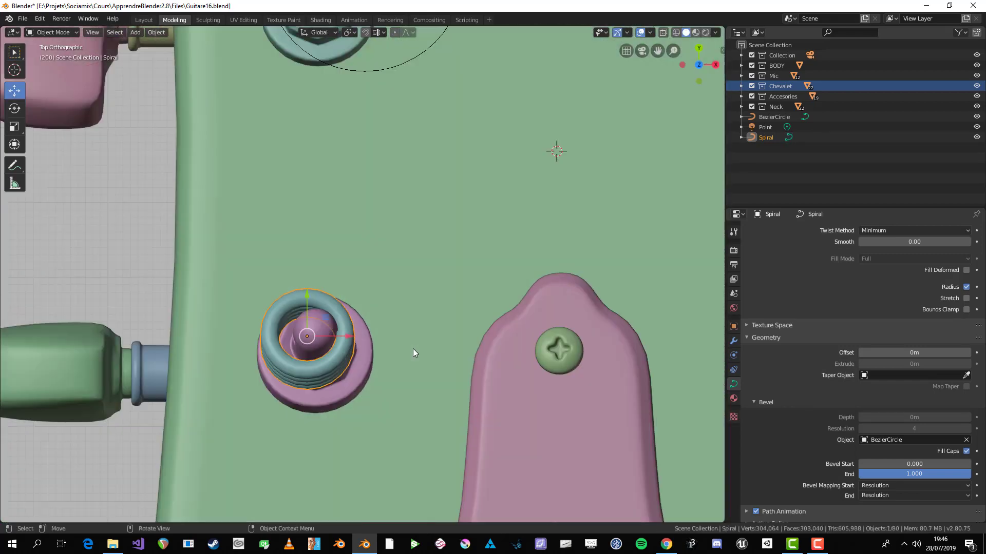
pyautogui.press('Tab')
pyautogui.moveTo(413, 346); pyautogui.dragTo(438, 233, button='middle')
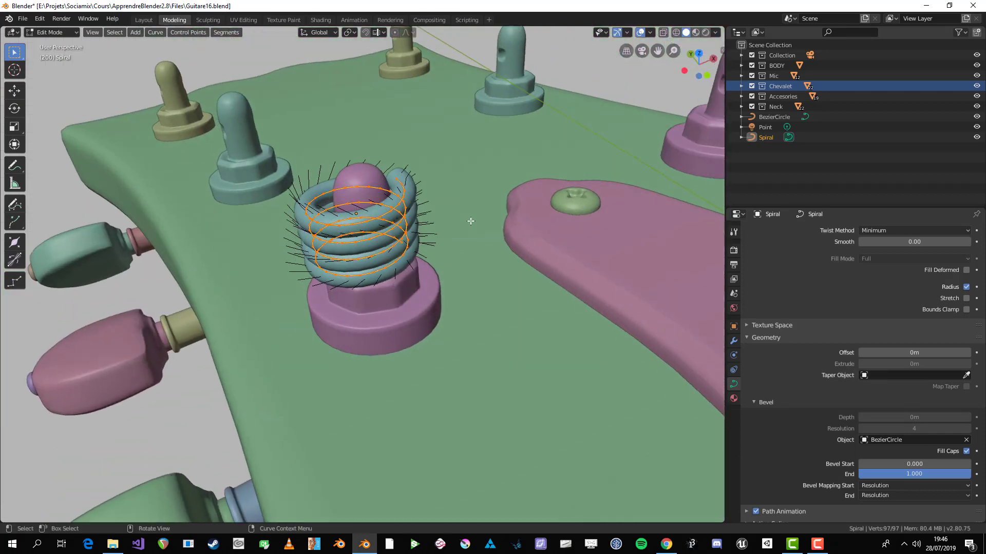
pyautogui.press('Tab')
pyautogui.press('Tab')
pyautogui.press('Tab')
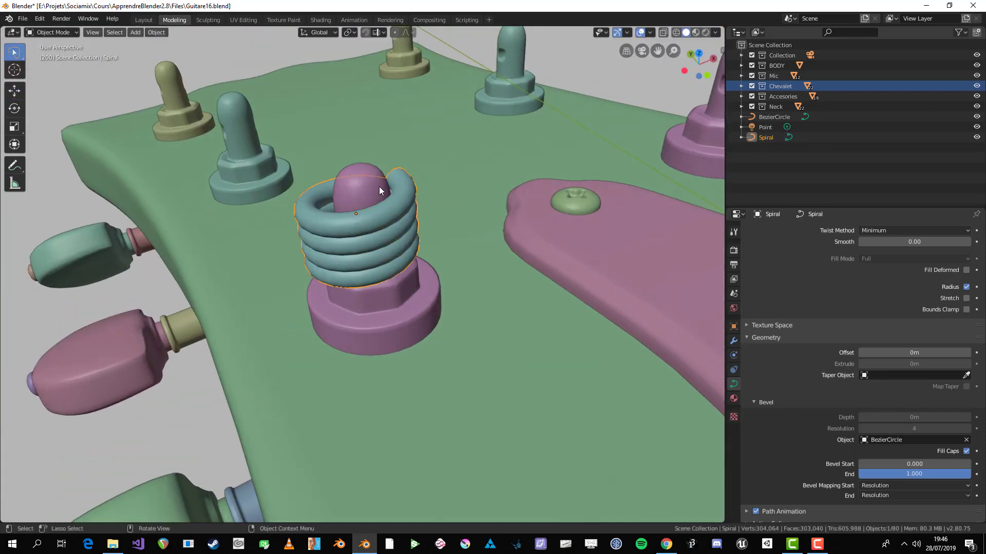
pyautogui.keyDown('shift'); pyautogui.moveTo(308, 170); pyautogui.dragTo(479, 270, button='middle'); pyautogui.keyUp('shift')
# - Turn on the Shortcut VUr add-on's on-screen display of keys and mouse actions
pyautogui.press('n')
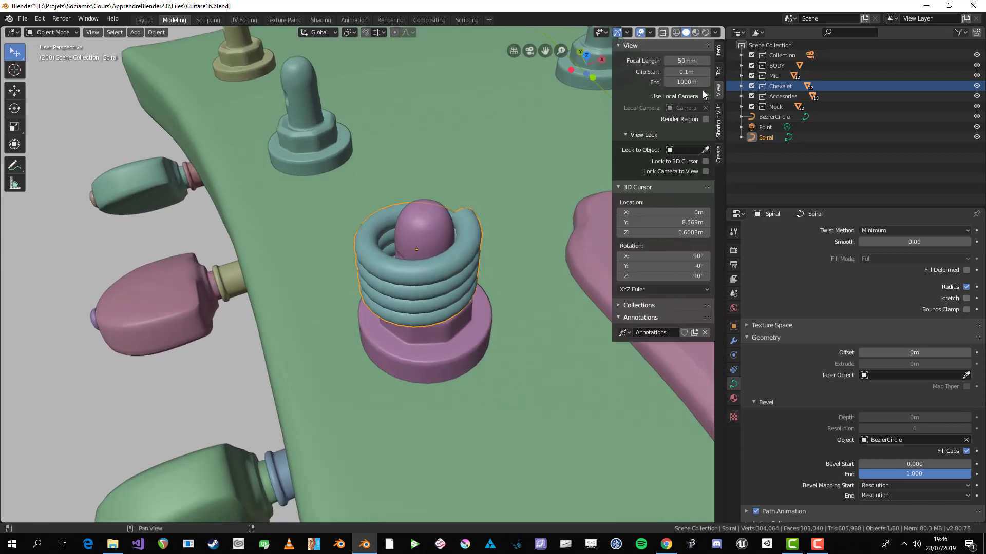
pyautogui.click(720, 126)
pyautogui.click(658, 60)
pyautogui.scroll(-2, 476, 290)
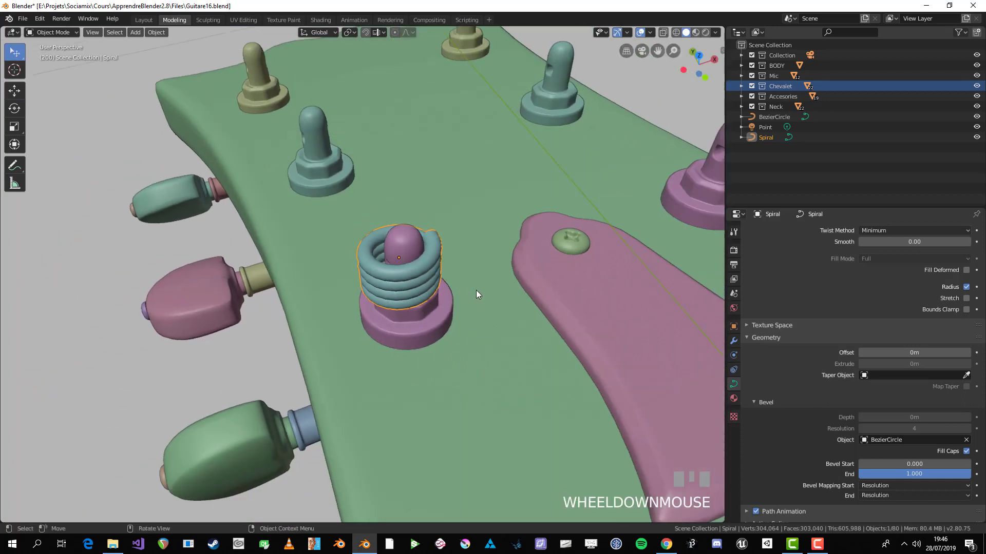
# - Rotate the coil about -446° around its local Z axis, and refine the angle to reposition its open ends
pyautogui.moveTo(476, 291)
pyautogui.mouseDown(button='middle')
pyautogui.moveTo(484, 275)
pyautogui.moveTo(465, 290)
pyautogui.mouseUp(button='middle')
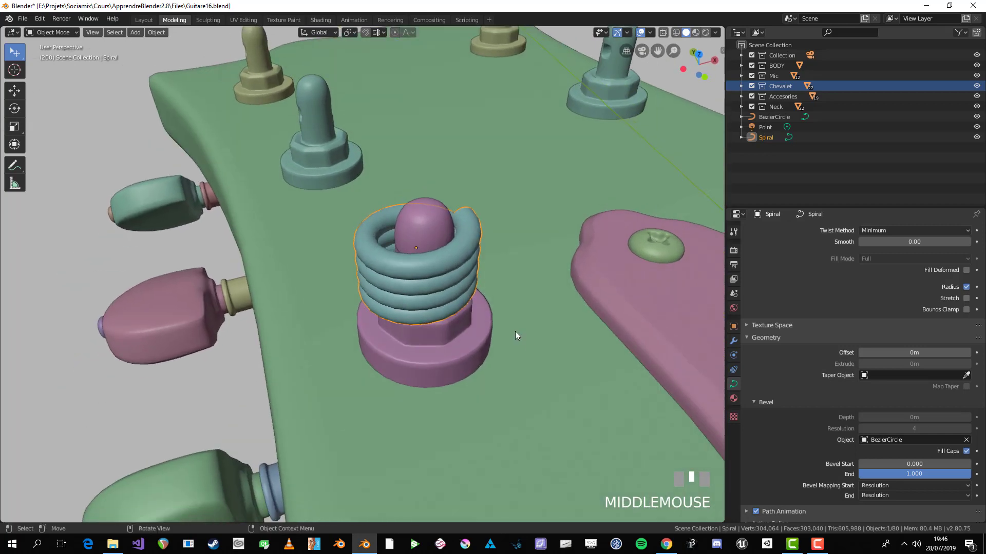
pyautogui.moveTo(516, 336); pyautogui.dragTo(577, 414, button='middle')
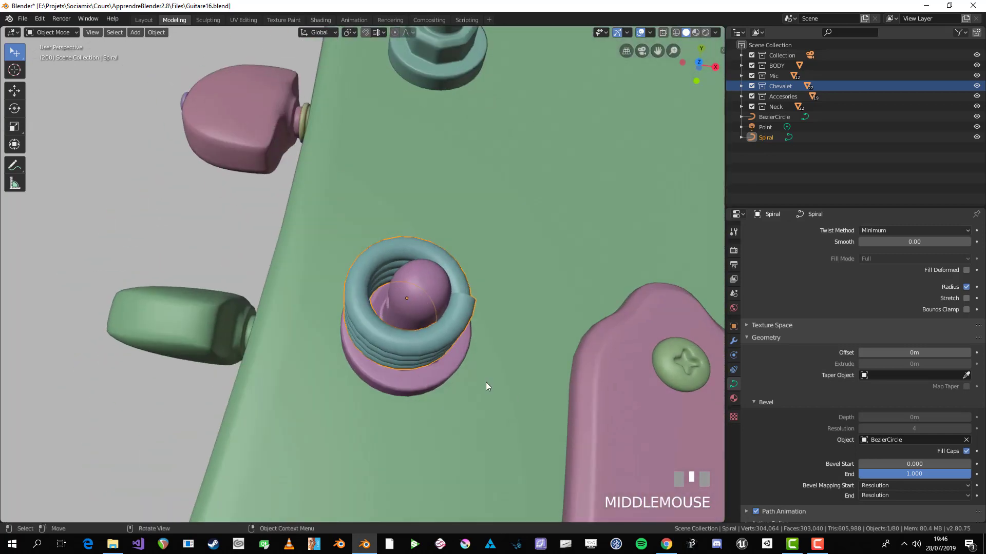
pyautogui.press('r')
pyautogui.press('z')
pyautogui.press('z')
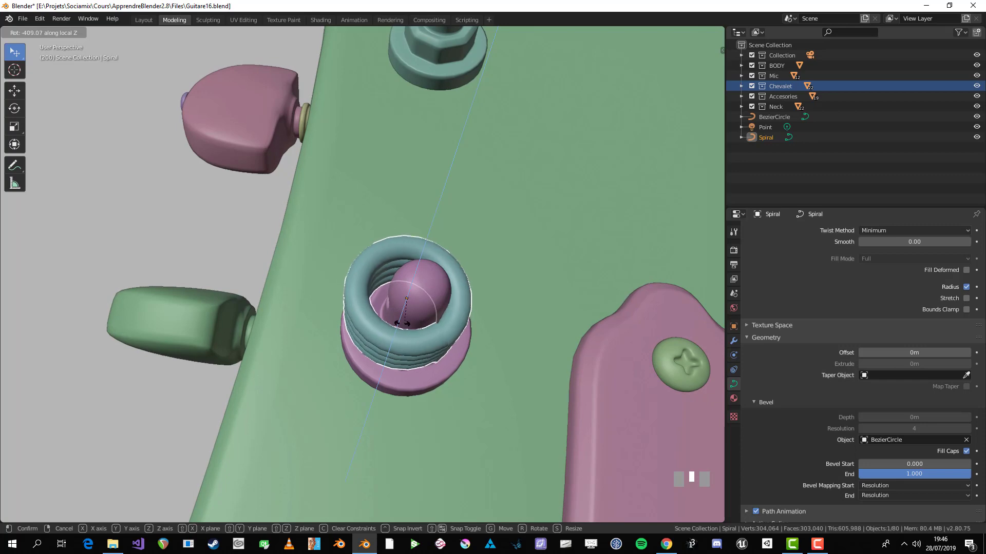
pyautogui.click(386, 321)
pyautogui.moveTo(390, 323); pyautogui.dragTo(414, 386, button='middle')
pyautogui.press('r')
pyautogui.press('z')
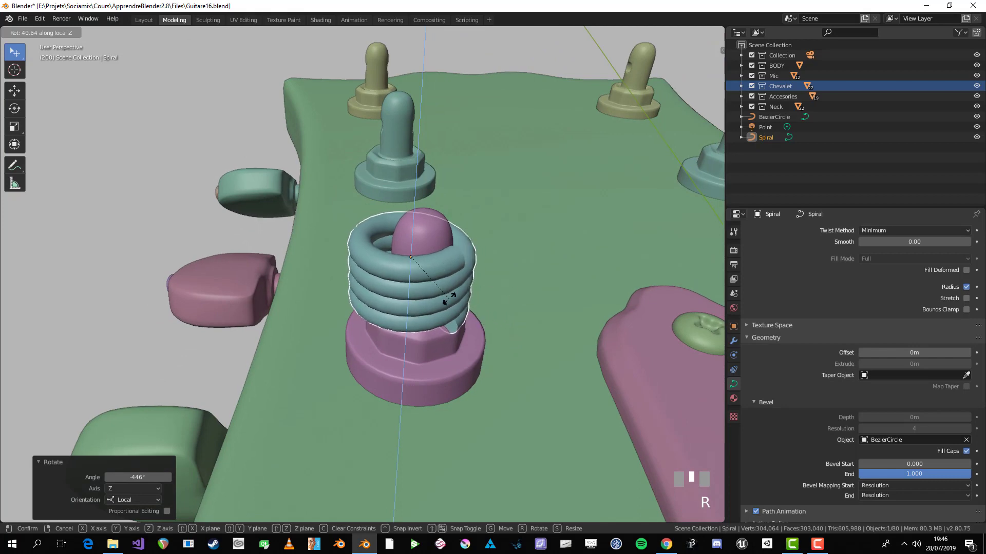
pyautogui.click(425, 289)
# - Try deleting the control points of the coil's upper end after growing the selection along the top loop, and undo the deletion
pyautogui.press('Tab')
pyautogui.click(424, 289)
pyautogui.moveTo(425, 289); pyautogui.dragTo(459, 265, button='middle')
pyautogui.scroll(3, 434, 282)
pyautogui.press('ctrl+KP_Add')
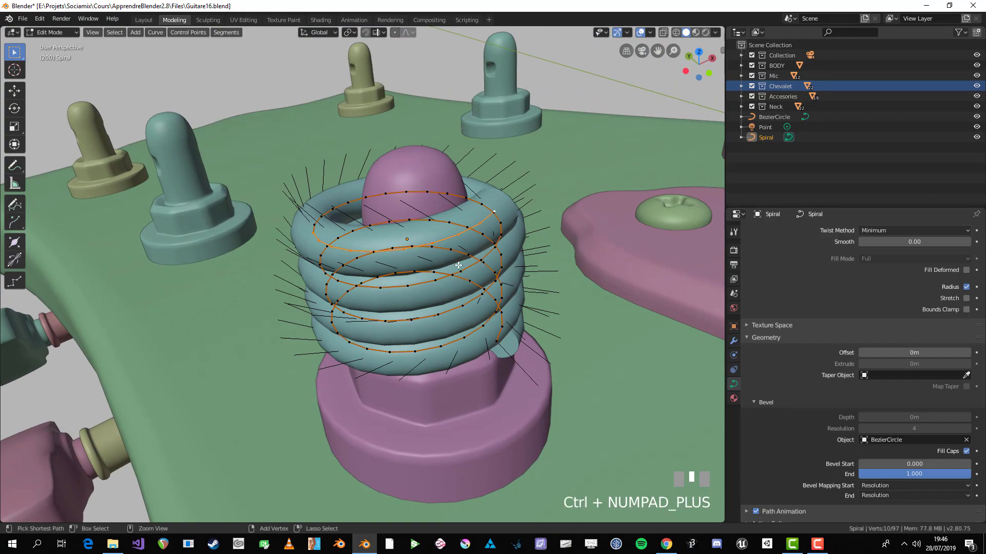
pyautogui.moveTo(458, 265)
pyautogui.mouseDown(button='middle')
pyautogui.moveTo(452, 241)
pyautogui.moveTo(451, 268)
pyautogui.mouseUp(button='middle')
pyautogui.press('x')
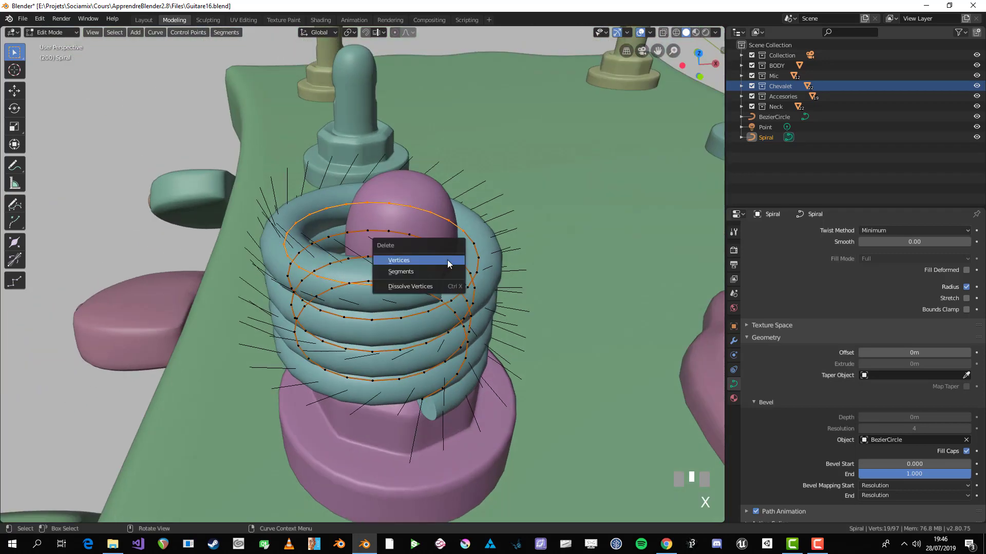
pyautogui.click(447, 264)
pyautogui.hotkey('ctrl', 'z')
pyautogui.press('Tab')
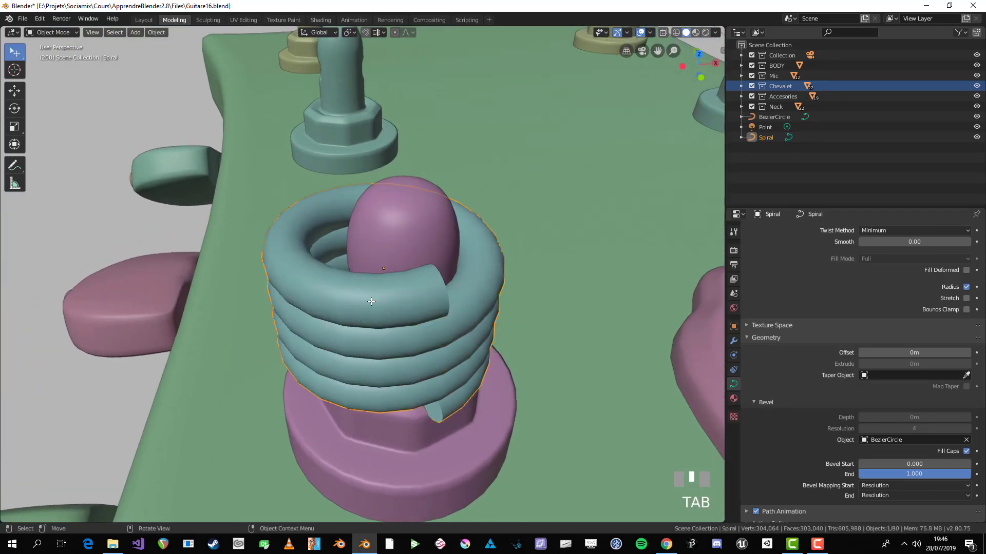
# - Mirror the coil vertically by scaling the spiral object to -1 along its local Z axis
pyautogui.scroll(-2, 370, 303)
pyautogui.keyDown('shift'); pyautogui.moveTo(394, 303); pyautogui.dragTo(371, 304, button='middle'); pyautogui.keyUp('shift')
pyautogui.scroll(1, 405, 330)
pyautogui.press('Tab')
pyautogui.press('Tab')
pyautogui.moveTo(387, 252); pyautogui.dragTo(374, 259, button='middle')
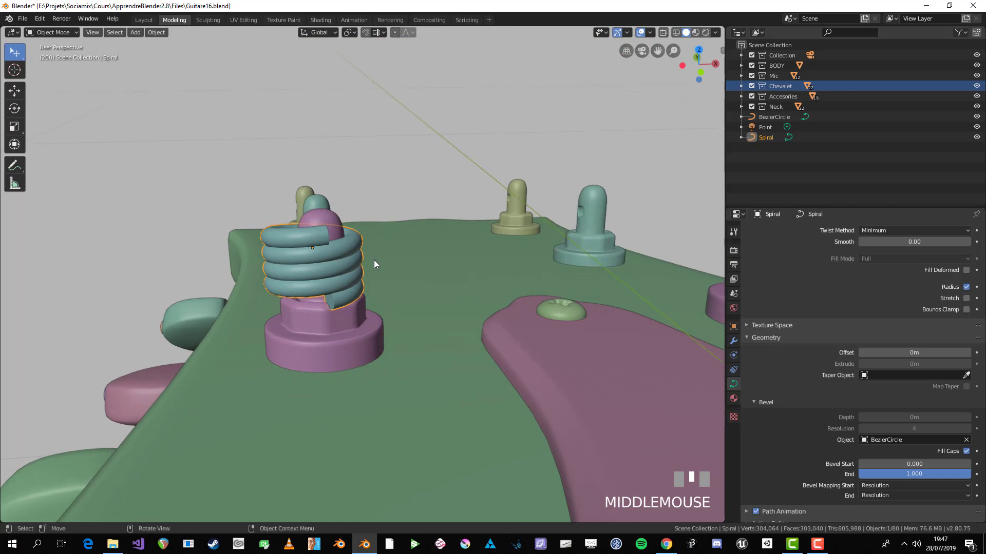
pyautogui.press('s')
pyautogui.press('z')
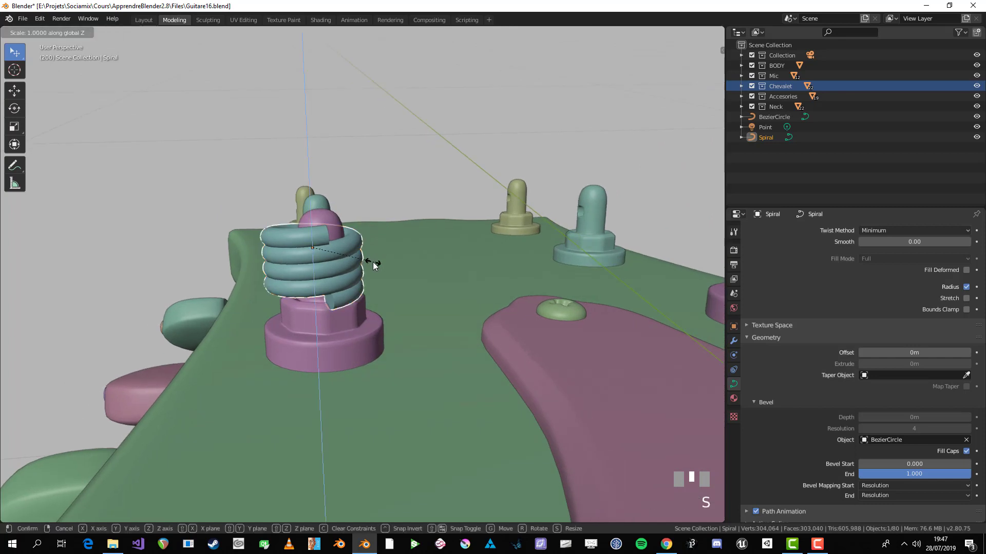
pyautogui.write('-1')
pyautogui.click(373, 261)
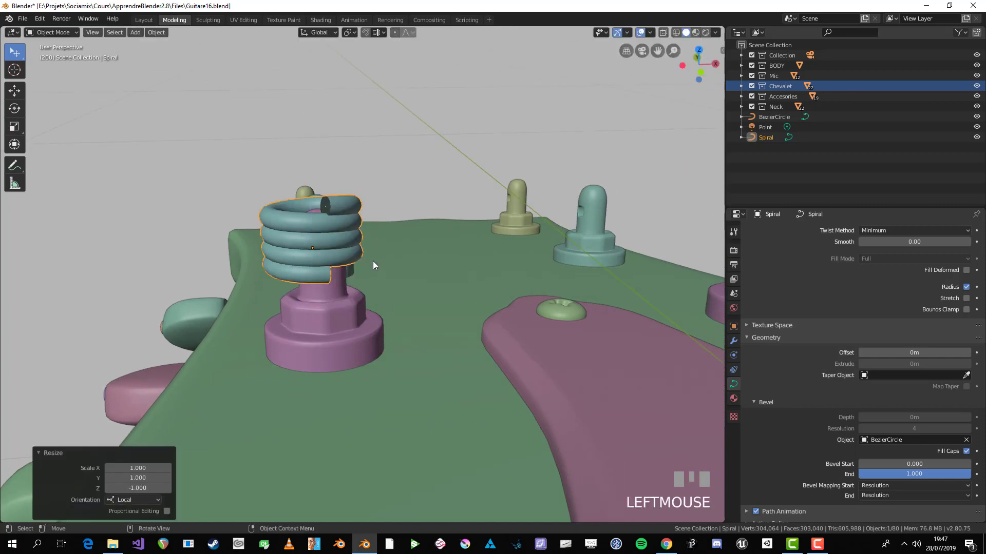
# - Move the mirrored coil about -0.0287 m along global Z, back down onto the tuning post
pyautogui.press('g')
pyautogui.press('z')
pyautogui.click(371, 282)
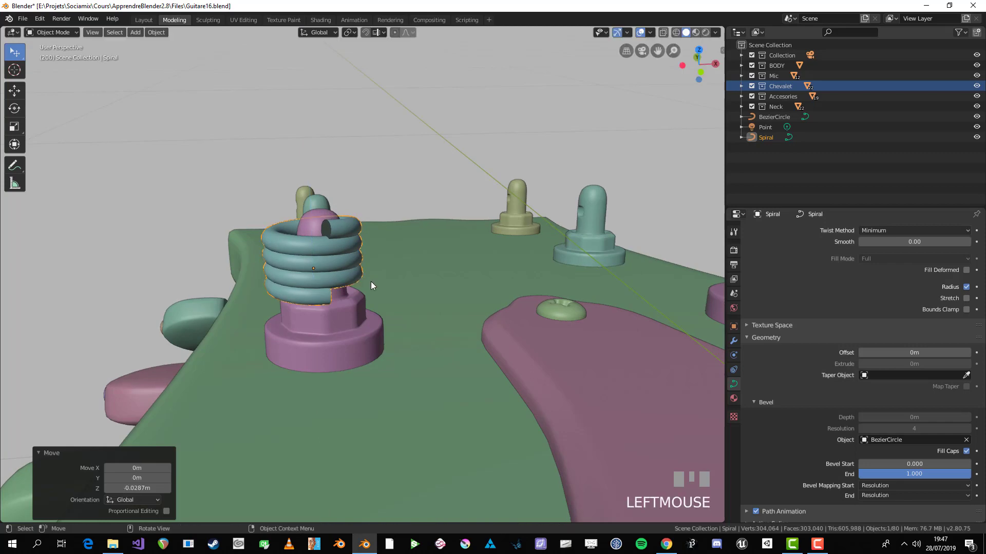
# - From the top view, rotate the coil about local Z so its upper end faces the bell-shaped cover, centred on the post
pyautogui.press('KP_7')
pyautogui.press('Tab')
pyautogui.press('Tab')
pyautogui.scroll(2, 359, 349)
pyautogui.press('r')
pyautogui.press('z')
pyautogui.press('z')
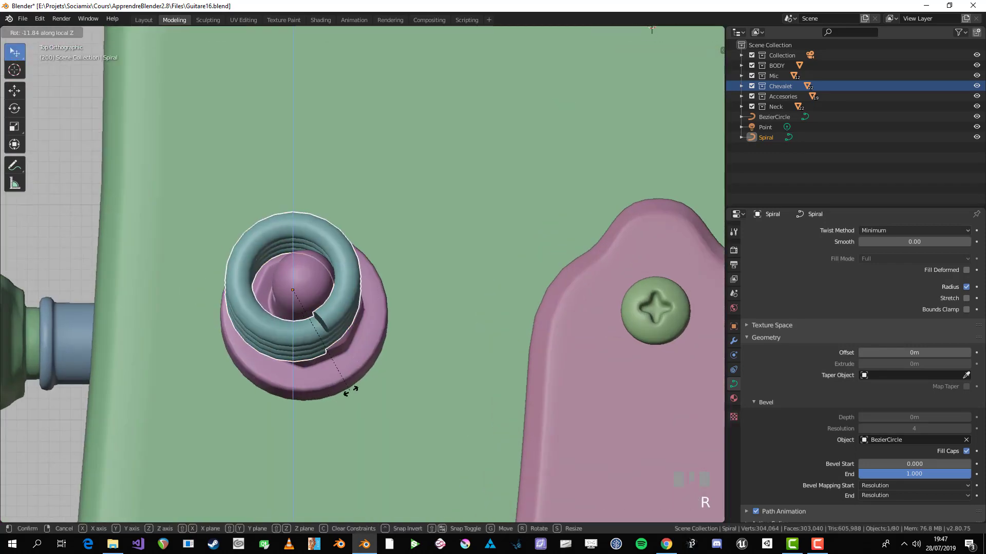
pyautogui.click(401, 291)
# - Extend the selection along the coil's top loop to 25 control points and delete those vertices
pyautogui.press('Tab')
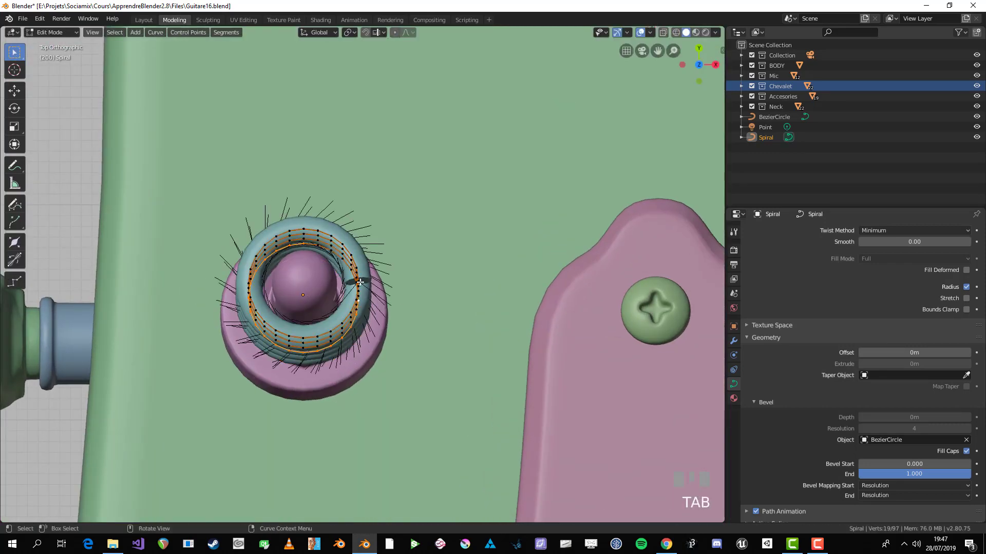
pyautogui.moveTo(401, 292); pyautogui.dragTo(442, 215, button='middle')
pyautogui.scroll(-4, 410, 226)
pyautogui.moveTo(387, 240); pyautogui.dragTo(385, 305, button='middle')
pyautogui.press('Tab')
pyautogui.scroll(4, 451, 316)
pyautogui.press('Tab')
pyautogui.press('ctrl+KP_Add')
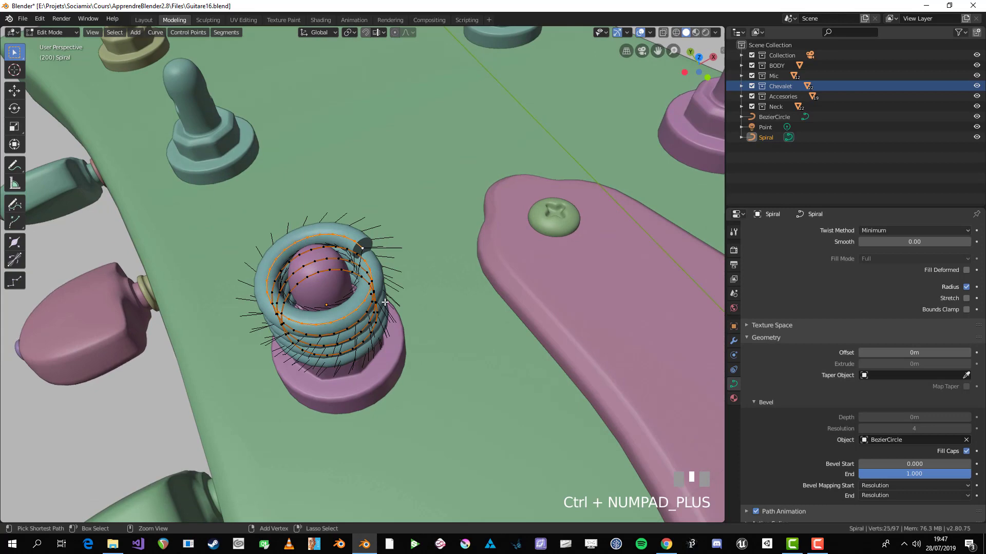
pyautogui.click(385, 300)
# - Move and rotate the shortened coil freehand so it sits evenly around the tuning post
pyautogui.moveTo(385, 300); pyautogui.dragTo(396, 236, button='middle')
pyautogui.press('Tab')
pyautogui.press('g')
pyautogui.click(483, 266)
pyautogui.press('r')
pyautogui.click(492, 243)
pyautogui.press('g')
pyautogui.click(492, 249)
# - Select only the control point at the coil's upper end and extrude it toward the nut as a straight string
pyautogui.scroll(5, 368, 268)
pyautogui.press('KP_7')
pyautogui.press('Tab')
pyautogui.hotkey('alt', 'a')
pyautogui.scroll(-6, 397, 236)
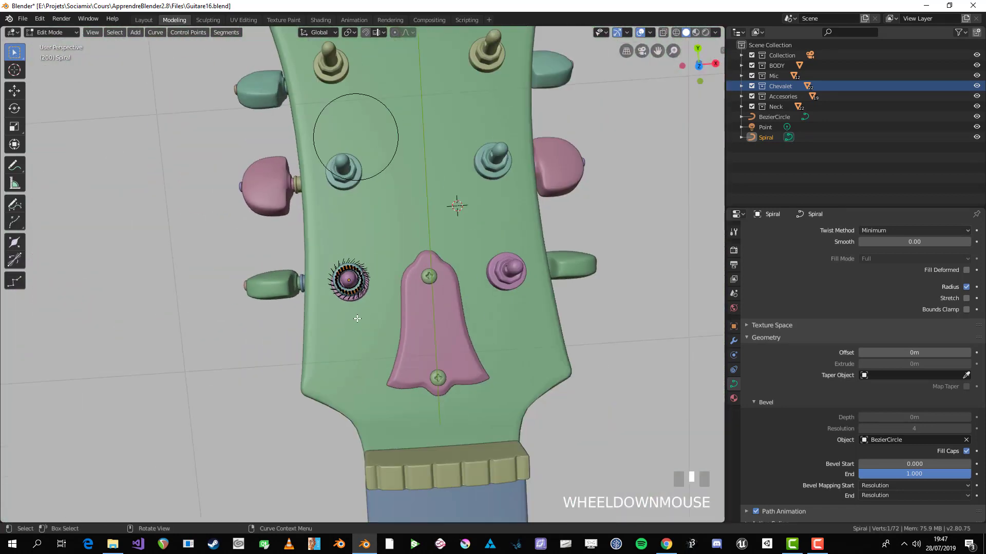
pyautogui.keyDown('shift'); pyautogui.moveTo(456, 205); pyautogui.dragTo(471, 104, button='middle'); pyautogui.keyUp('shift')
pyautogui.press('e')
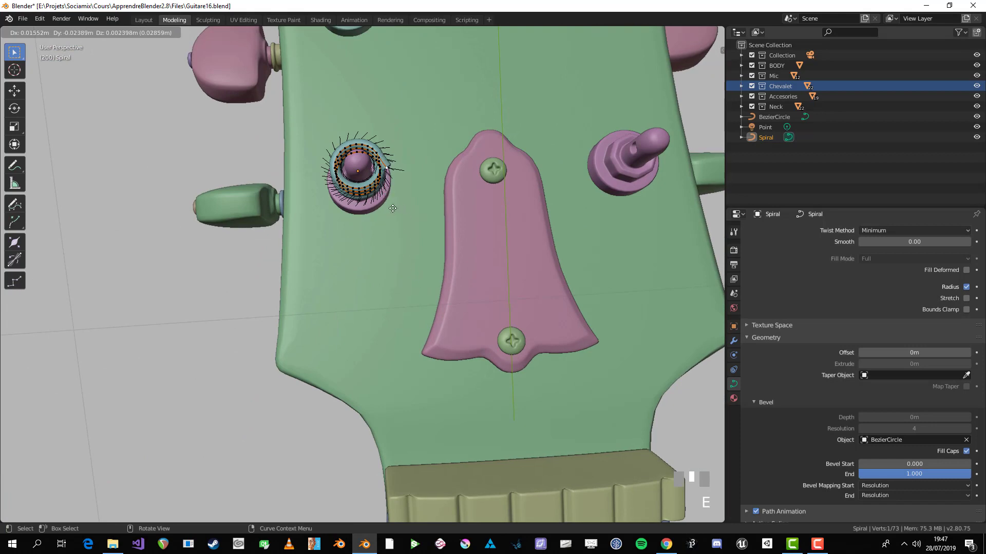
pyautogui.click(433, 98)
# - Move the extruded string end over the nut's outer slot, finishing with about -0.0265 m in X and 0.00458 m in Z
pyautogui.moveTo(433, 136); pyautogui.dragTo(355, 293, button='middle')
pyautogui.press('g')
pyautogui.click(464, 275)
pyautogui.scroll(4, 439, 272)
pyautogui.press('g')
pyautogui.click(400, 288)
pyautogui.scroll(-5, 403, 288)
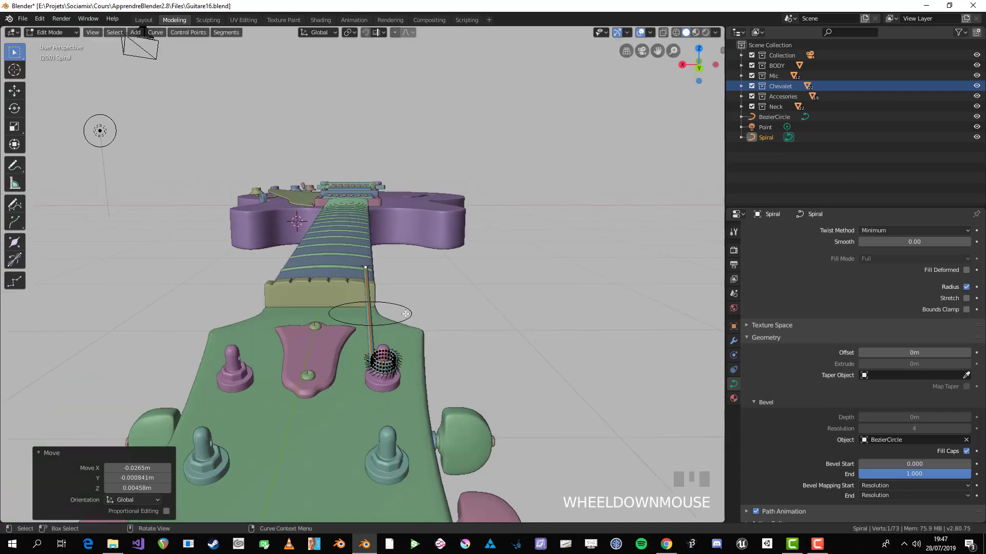
# - Select all control points of the coiled string and set its spline type to Bezier
pyautogui.moveTo(441, 295); pyautogui.dragTo(557, 260, button='middle')
pyautogui.scroll(6, 565, 256)
pyautogui.scroll(-4, 566, 256)
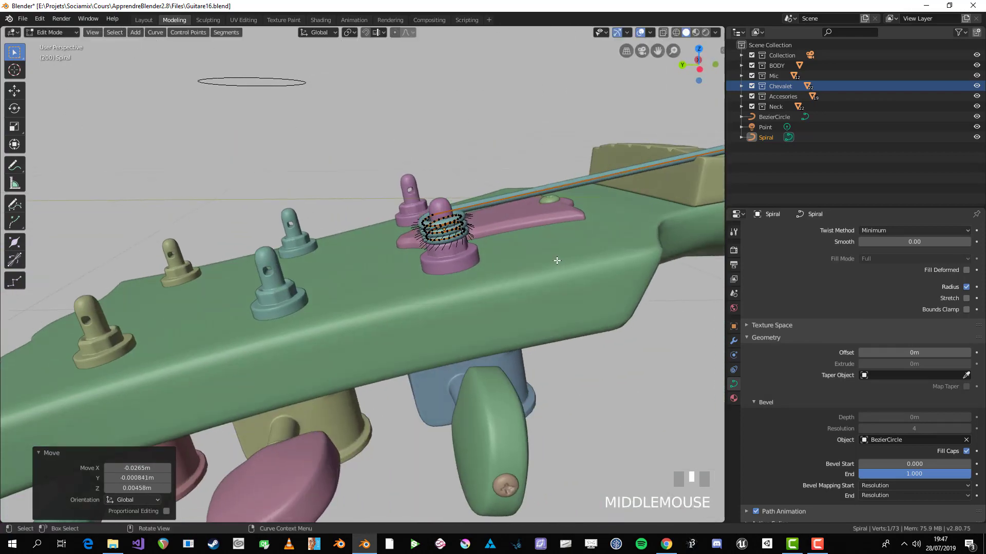
pyautogui.scroll(5, 556, 259)
pyautogui.keyDown('shift'); pyautogui.moveTo(580, 220); pyautogui.dragTo(529, 297, button='middle'); pyautogui.keyUp('shift')
pyautogui.press('a')
pyautogui.moveTo(529, 298); pyautogui.dragTo(436, 297, button='middle')
pyautogui.scroll(-5, 504, 280)
pyautogui.scroll(6, 436, 298)
pyautogui.keyDown('shift'); pyautogui.moveTo(175, 349); pyautogui.dragTo(328, 241, button='middle'); pyautogui.keyUp('shift')
pyautogui.scroll(-2, 308, 247)
pyautogui.scroll(1, 328, 264)
pyautogui.scroll(-1, 343, 279)
pyautogui.scroll(2, 344, 278)
pyautogui.moveTo(343, 279); pyautogui.dragTo(284, 308, button='middle')
pyautogui.rightClick(283, 308)
pyautogui.moveTo(284, 308)
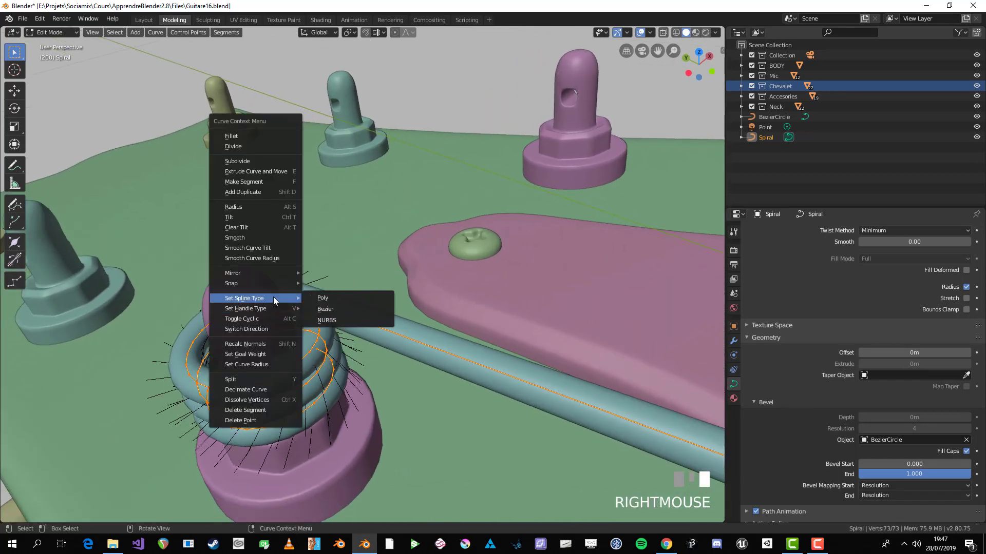
pyautogui.click(334, 308)
# - Set the handle type of all the string's Bezier points to Automatic, and clear the selection
pyautogui.hotkey('alt', 'a')
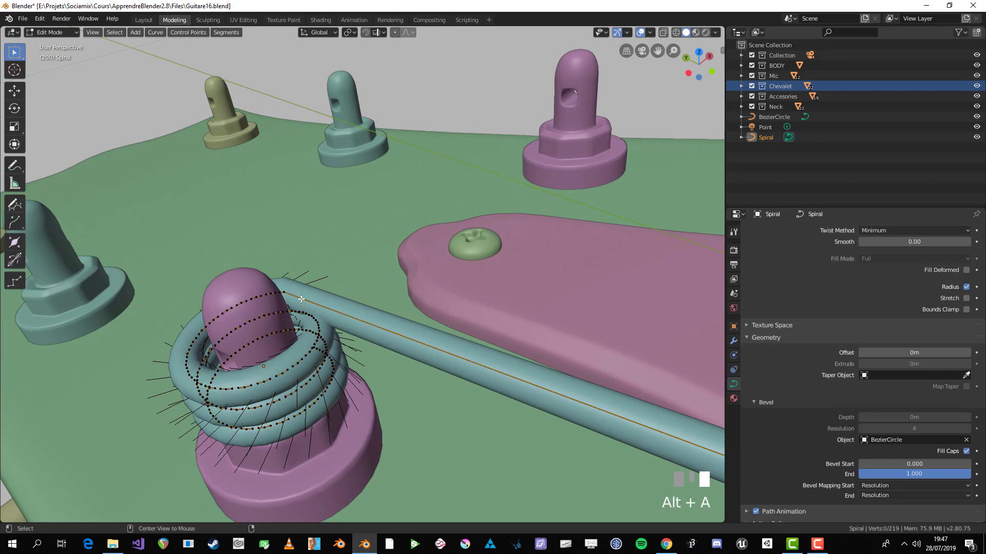
pyautogui.moveTo(290, 293); pyautogui.dragTo(359, 280, button='middle')
pyautogui.scroll(4, 493, 269)
pyautogui.scroll(-5, 493, 269)
pyautogui.moveTo(493, 269); pyautogui.dragTo(516, 273, button='middle')
pyautogui.scroll(3, 463, 272)
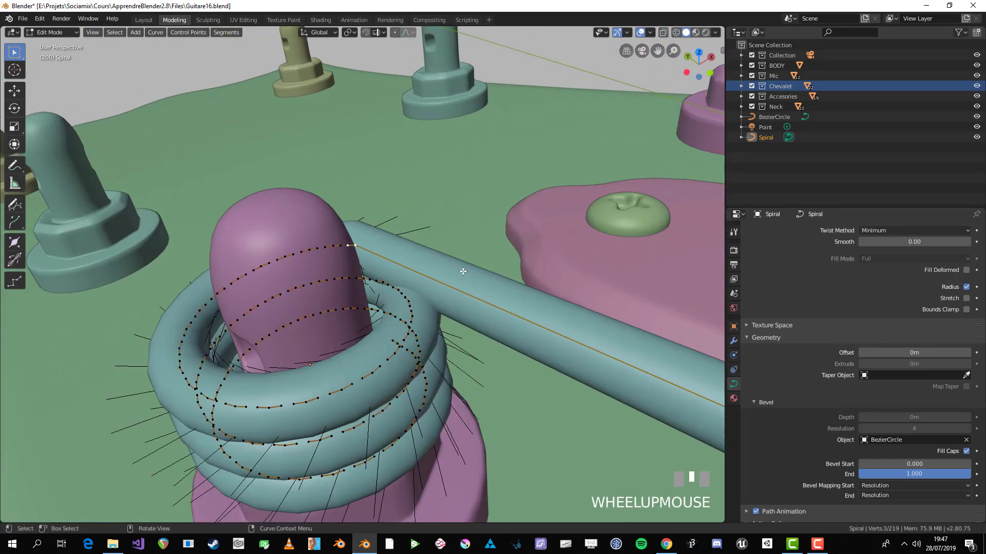
pyautogui.rightClick(390, 275)
pyautogui.moveTo(380, 287)
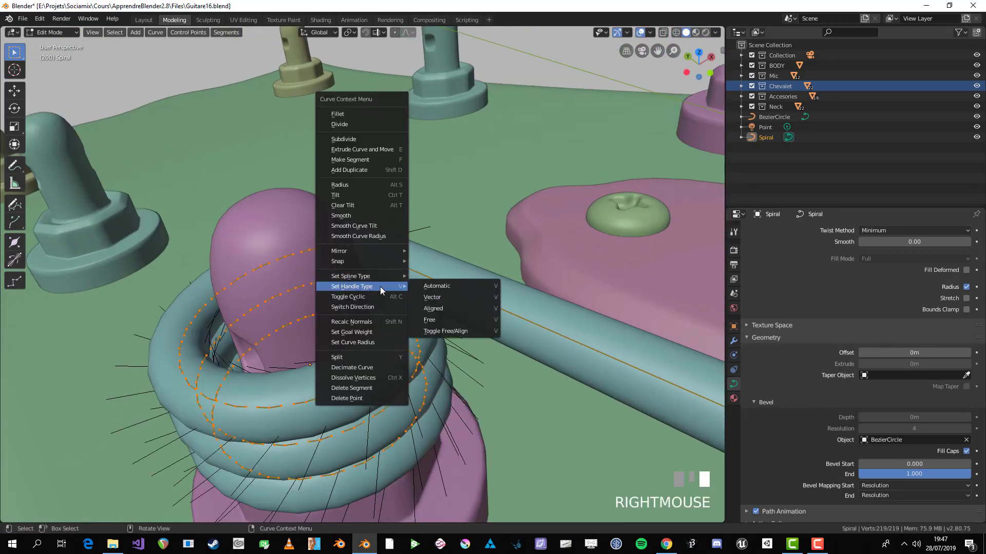
pyautogui.click(444, 285)
pyautogui.press('a')
pyautogui.hotkey('alt', 'a')
# - Examine from several angles the bend where the string leaves the coil at the tuning post
pyautogui.scroll(-5, 397, 250)
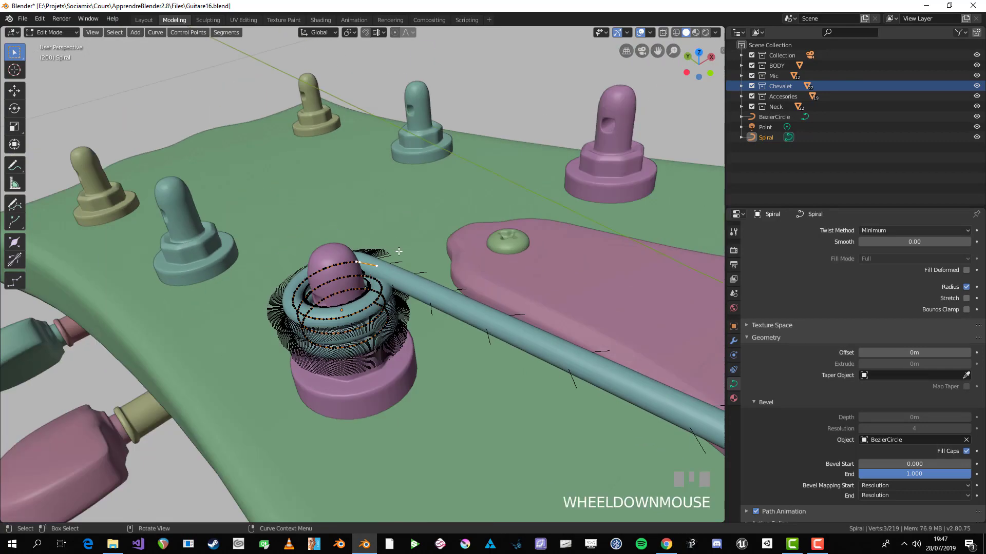
pyautogui.press('Tab')
pyautogui.moveTo(401, 255); pyautogui.dragTo(385, 275, button='middle')
pyautogui.press('Tab')
pyautogui.scroll(-3, 386, 279)
pyautogui.scroll(5, 433, 282)
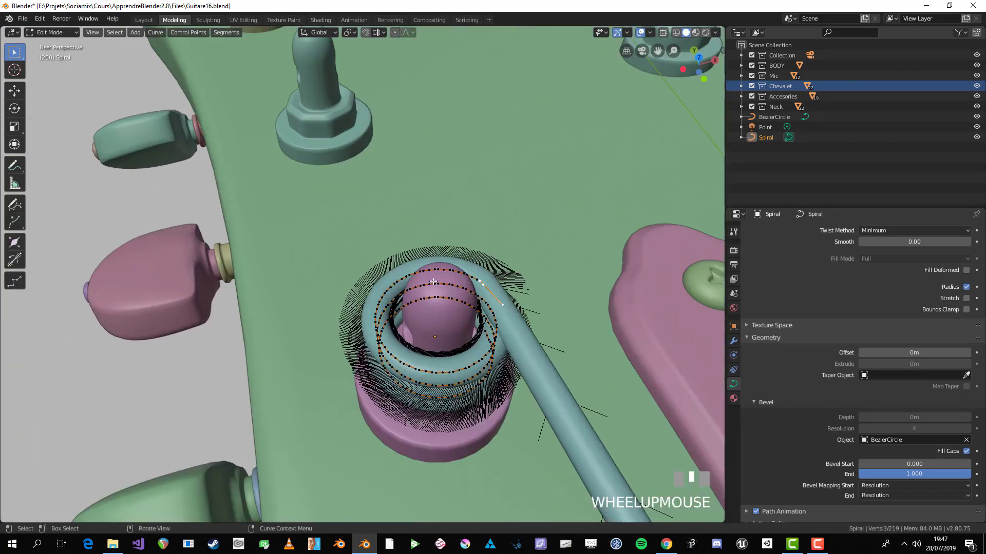
pyautogui.keyDown('shift'); pyautogui.moveTo(464, 290); pyautogui.dragTo(376, 169, button='middle'); pyautogui.keyUp('shift')
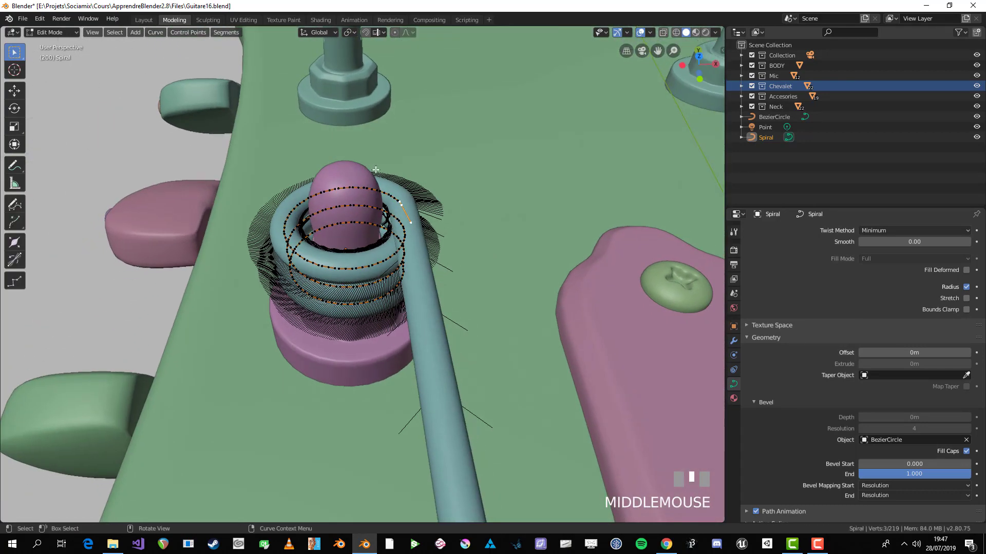
# - Hide the curve normals in the viewport overlays
pyautogui.press('n')
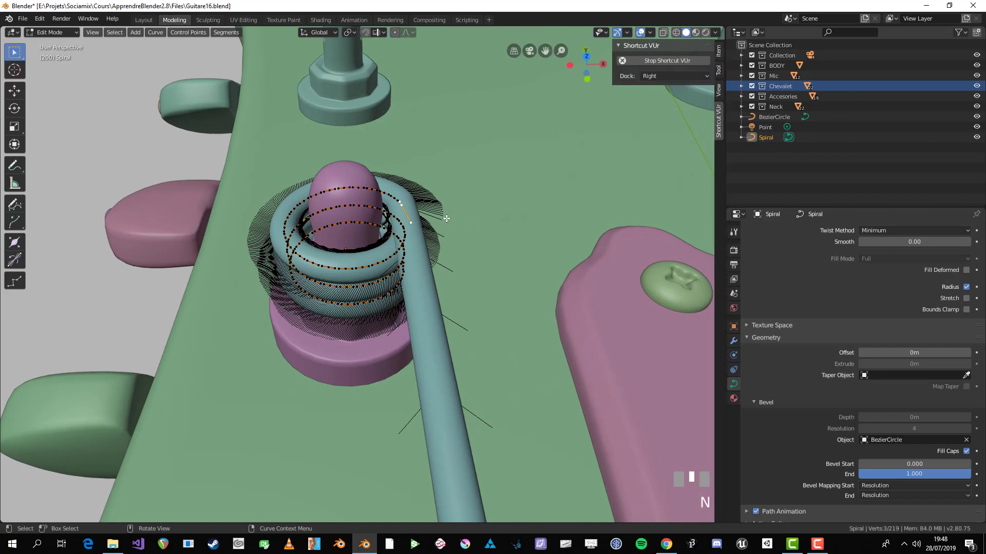
pyautogui.press('n')
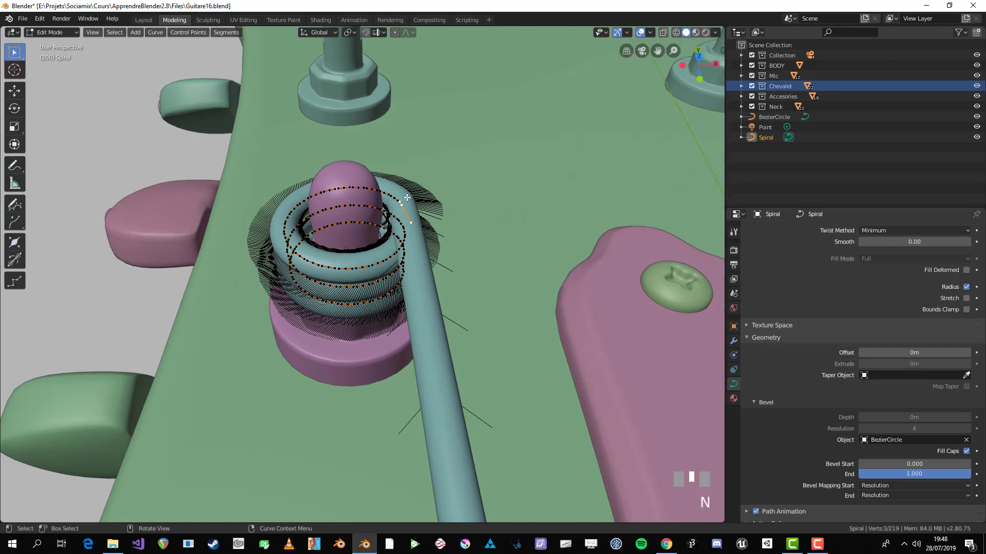
pyautogui.click(650, 32)
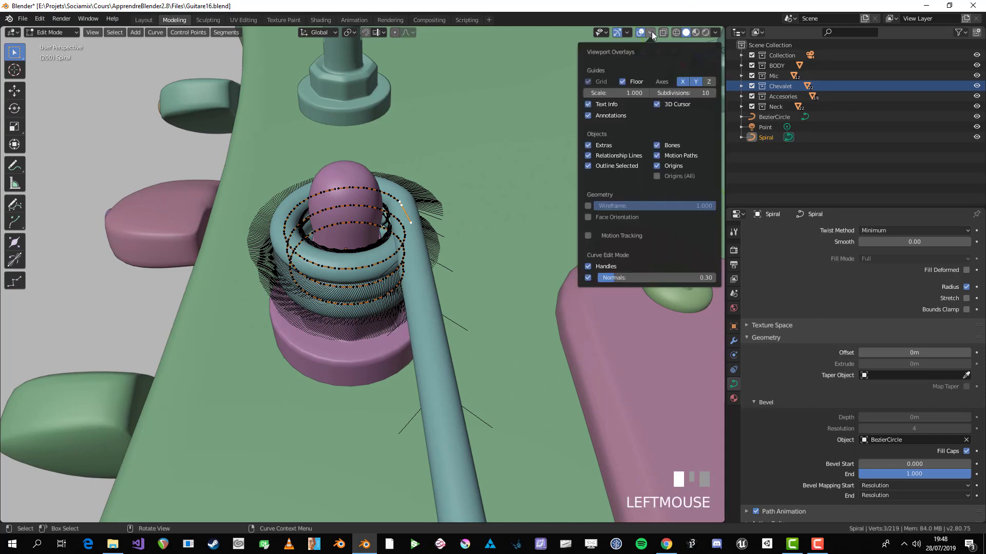
pyautogui.click(588, 277)
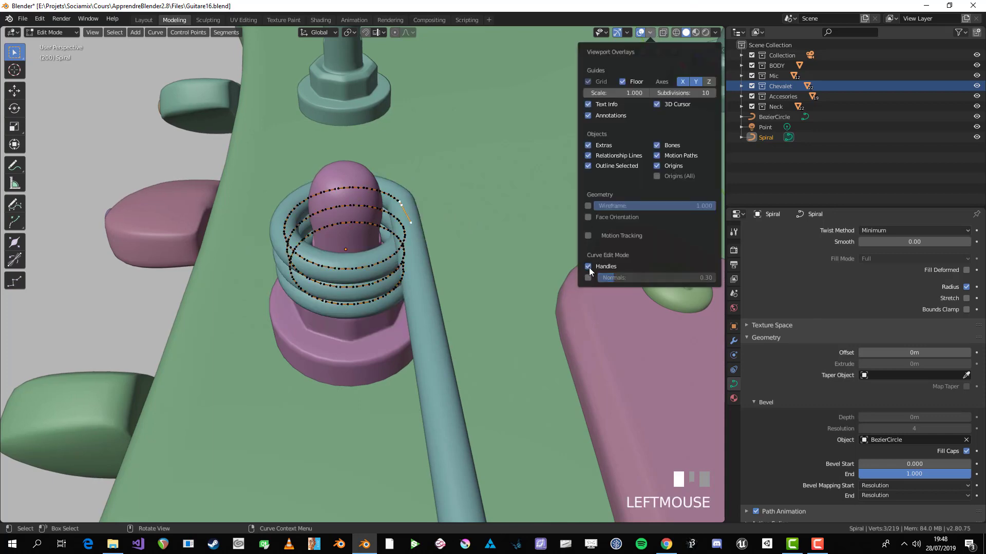
# - Clear the point selection and reposition the string's control point just after it leaves the top turn of the coil
pyautogui.moveTo(272, 205); pyautogui.dragTo(330, 242, button='middle')
pyautogui.press('a')
pyautogui.press('KP_Decimal')
pyautogui.scroll(2, 596, 329)
pyautogui.hotkey('alt', 'a')
pyautogui.scroll(-2, 606, 333)
pyautogui.scroll(3, 529, 257)
pyautogui.keyDown('shift'); pyautogui.moveTo(533, 259); pyautogui.dragTo(478, 265, button='middle'); pyautogui.keyUp('shift')
pyautogui.scroll(2, 540, 266)
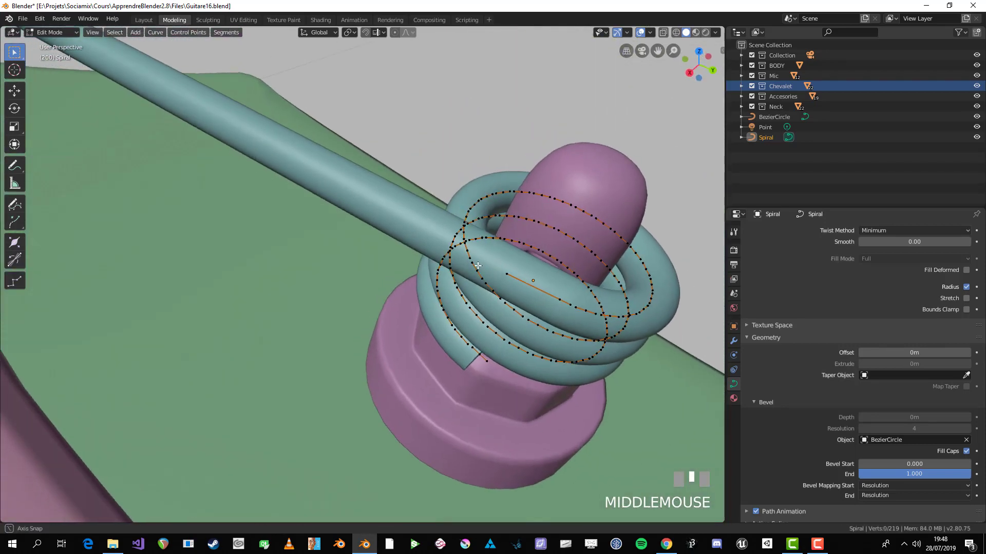
pyautogui.press('g')
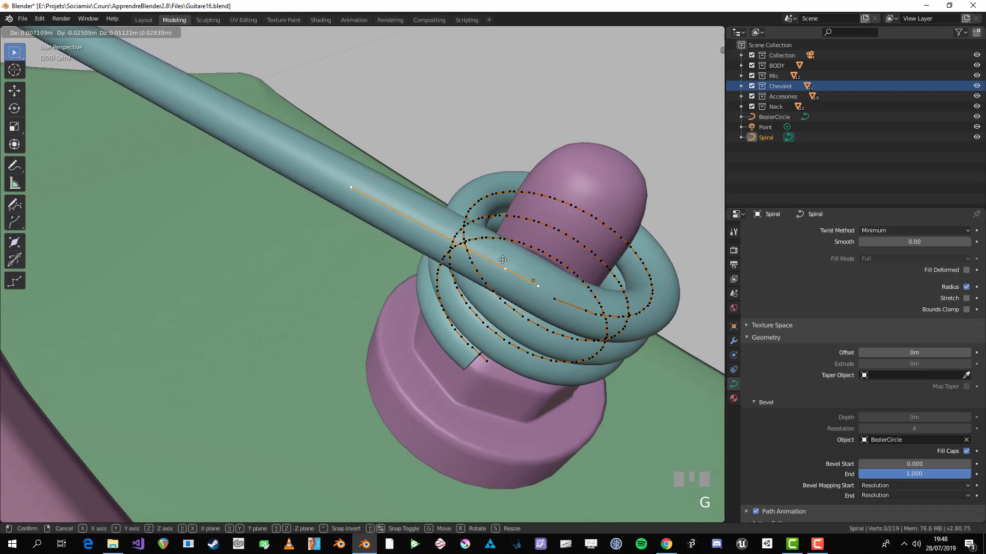
pyautogui.click(502, 251)
# - Nudge the next control point at the coil exit slightly and check the string's bend in Object Mode
pyautogui.scroll(-3, 493, 256)
pyautogui.moveTo(485, 260); pyautogui.dragTo(479, 315, button='middle')
pyautogui.click(413, 317)
pyautogui.press('g')
pyautogui.click(417, 312)
pyautogui.press('Tab')
pyautogui.scroll(-4, 420, 297)
pyautogui.scroll(3, 345, 307)
# - Extrude the coil's lower end point and move it inward and up, ending with about 0.00204, 0.00157 and 0.00572 m
pyautogui.press('Tab')
pyautogui.scroll(3, 313, 254)
pyautogui.hotkey('alt', 'a')
pyautogui.click(472, 301)
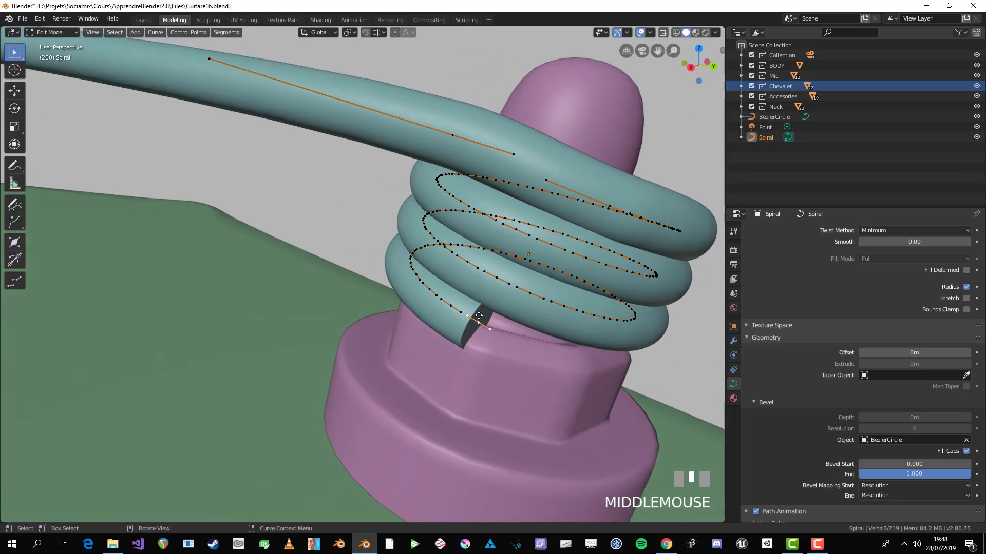
pyautogui.click(517, 284)
pyautogui.moveTo(517, 284); pyautogui.dragTo(501, 248, button='middle')
pyautogui.press('g')
pyautogui.click(447, 319)
pyautogui.click(508, 316)
pyautogui.press('g')
pyautogui.click(496, 231)
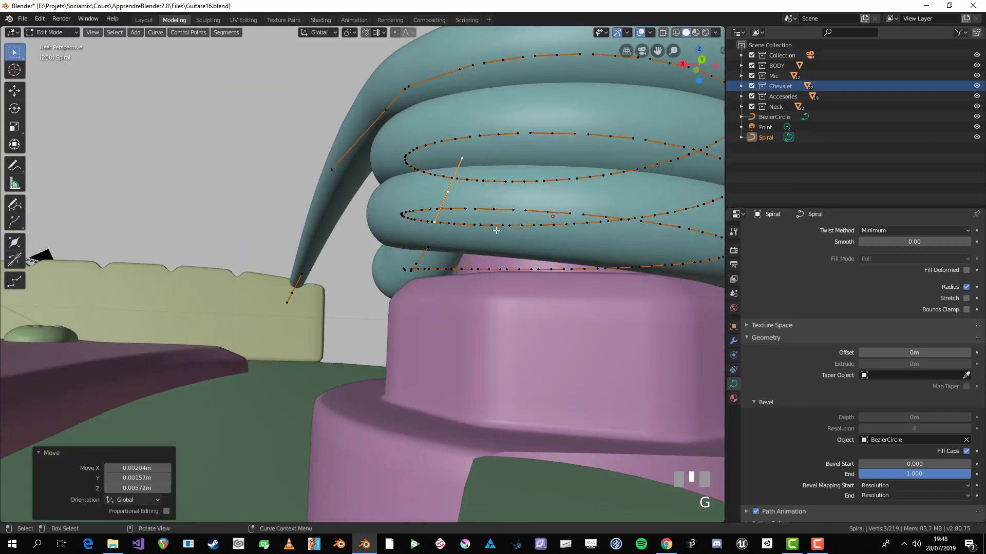
# - Extrude the string's lower end through the tuning post and up on the opposite side as a free tail
pyautogui.click(516, 152)
pyautogui.moveTo(516, 152); pyautogui.dragTo(428, 239, button='middle')
pyautogui.click(428, 263)
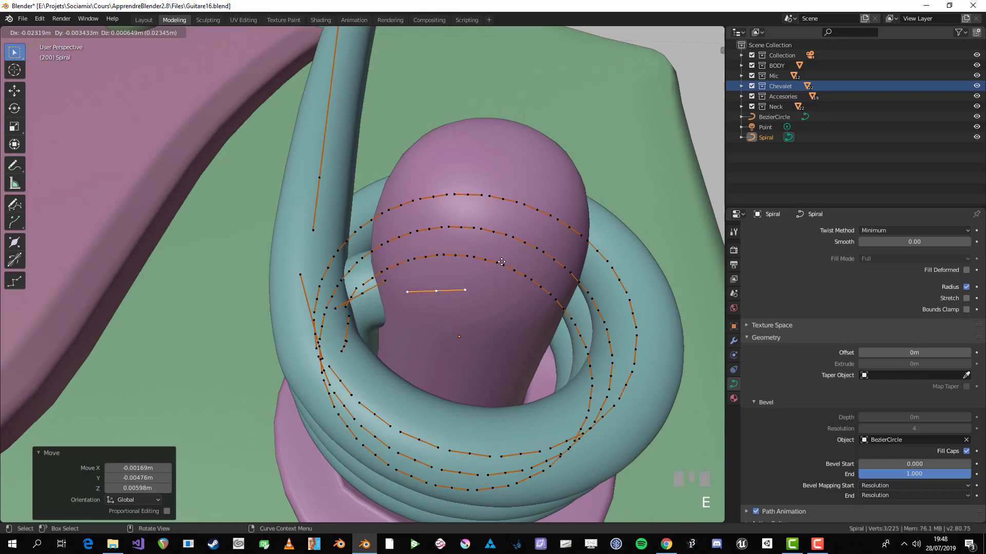
pyautogui.click(502, 261)
pyautogui.moveTo(501, 262)
pyautogui.mouseDown(button='middle')
pyautogui.moveTo(502, 235)
pyautogui.moveTo(520, 263)
pyautogui.mouseUp(button='middle')
pyautogui.press('g')
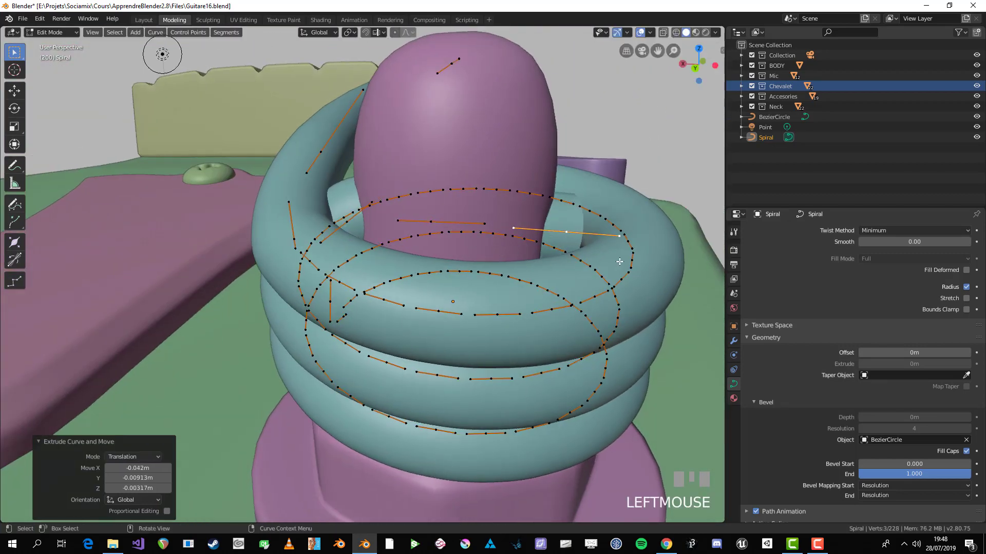
pyautogui.moveTo(667, 193); pyautogui.dragTo(462, 170, button='middle')
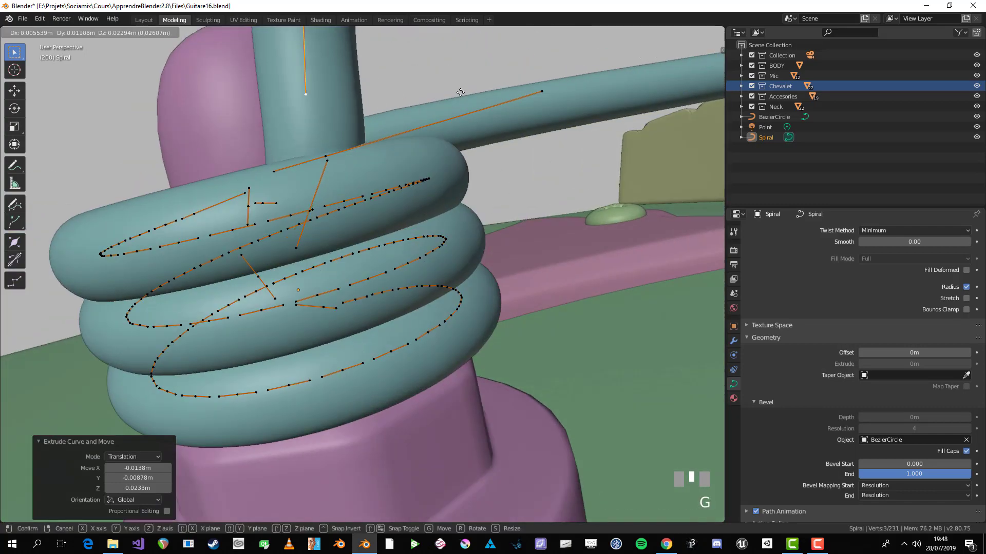
# - Position the free tail's end point outside the coil and rotate it about 13° in the view
pyautogui.press('Tab')
pyautogui.scroll(-3, 370, 156)
pyautogui.moveTo(370, 155); pyautogui.dragTo(539, 204, button='middle')
pyautogui.press('Tab')
pyautogui.scroll(3, 524, 321)
pyautogui.press('g')
pyautogui.click(614, 202)
pyautogui.press('r')
pyautogui.click(609, 268)
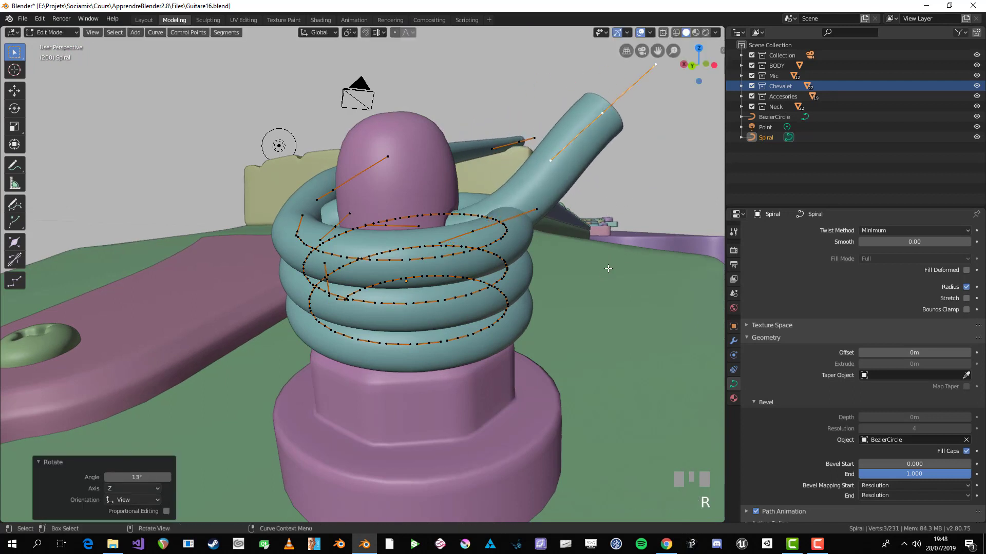
# - Set the handle type of all the string's control points to Aligned, and clear the selection
pyautogui.rightClick(514, 190)
pyautogui.moveTo(534, 190)
pyautogui.click(570, 186)
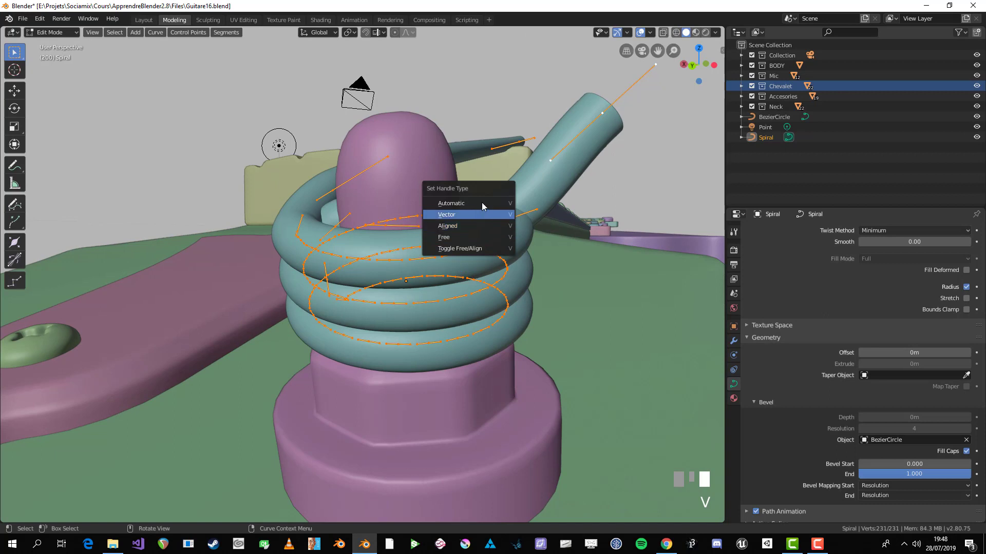
pyautogui.click(466, 226)
pyautogui.hotkey('alt', 'a')
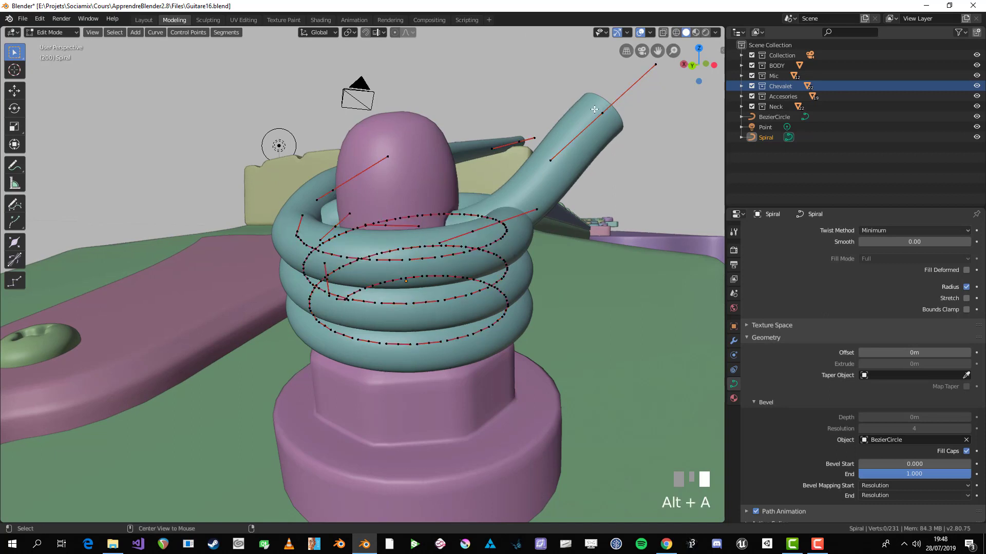
# - Rotate the tail's end point to bend its tip outward and scale its handles to about 1.041
pyautogui.press('r')
pyautogui.click(649, 148)
pyautogui.press('s')
pyautogui.click(638, 143)
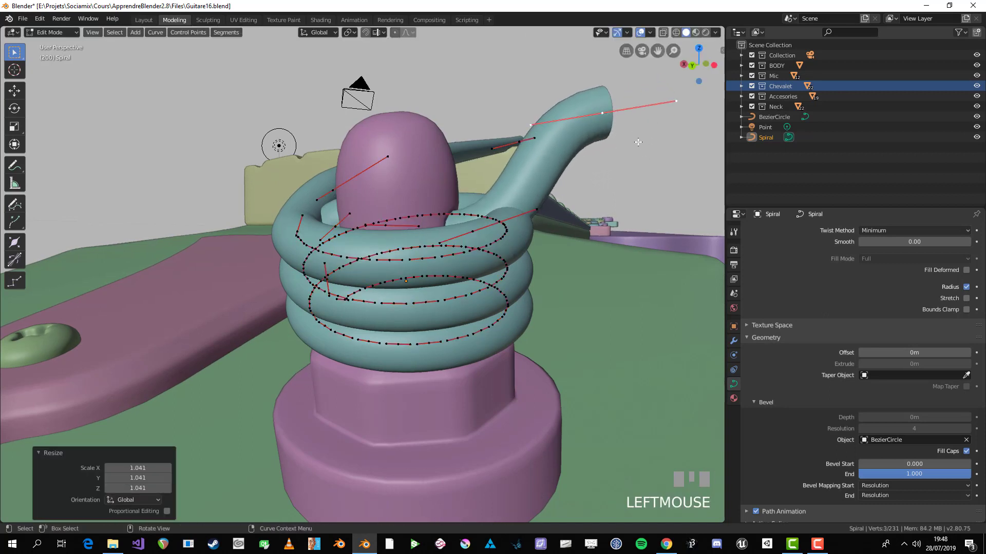
pyautogui.press('r')
pyautogui.click(596, 171)
# - Adjust the point where the tail leaves the post: rotate it about -39.5°, shift it, and scale its handles to about 0.863
pyautogui.moveTo(474, 231); pyautogui.dragTo(471, 227)
pyautogui.press('r')
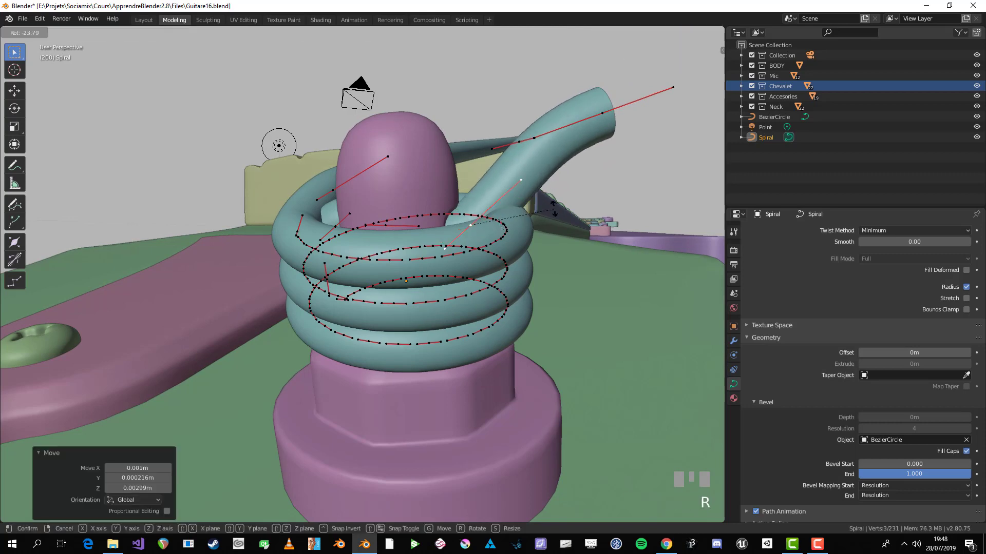
pyautogui.click(531, 191)
pyautogui.press('g')
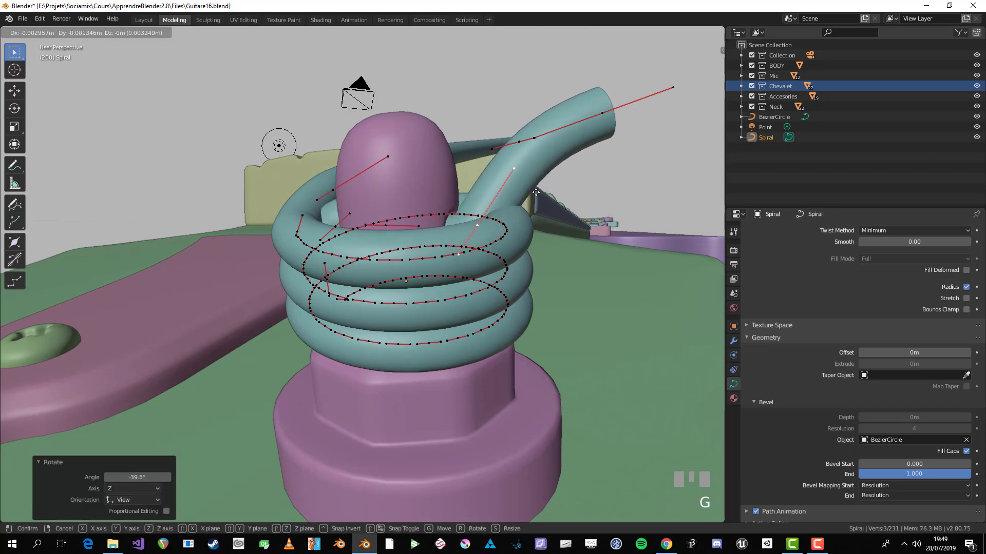
pyautogui.click(524, 188)
pyautogui.moveTo(525, 189); pyautogui.dragTo(530, 279, button='middle')
pyautogui.press('s')
pyautogui.click(520, 279)
# - Shift the control point inside the tuning post and rotate the point beside it where the string enters the post
pyautogui.click(389, 292)
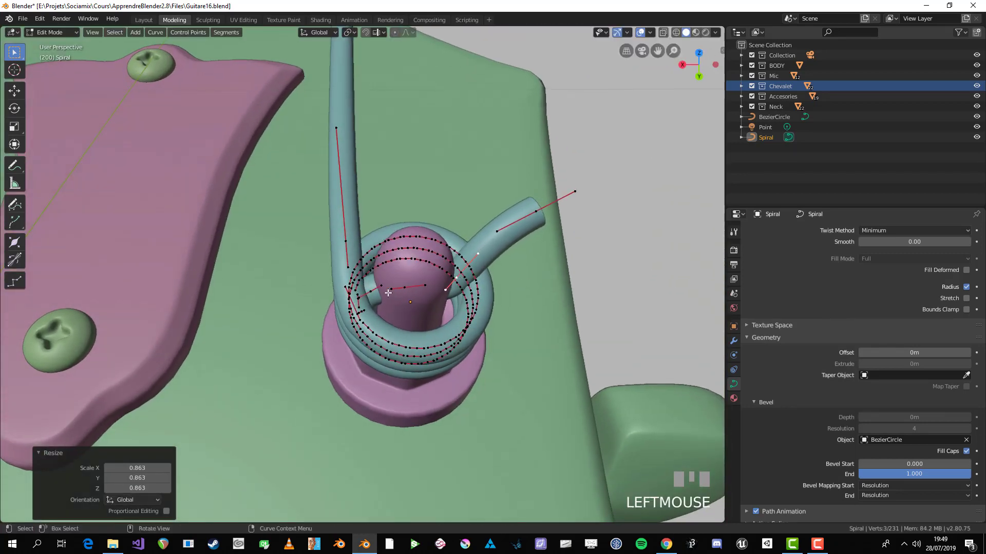
pyautogui.press('g')
pyautogui.click(401, 294)
pyautogui.click(370, 291)
pyautogui.press('r')
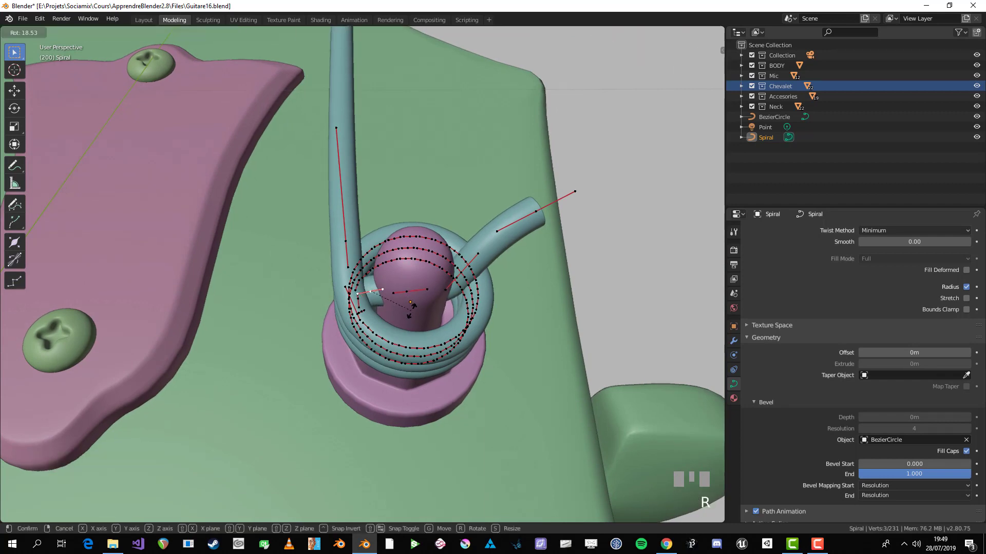
pyautogui.click(423, 308)
pyautogui.press('s')
pyautogui.rightClick(419, 318)
pyautogui.moveTo(419, 318); pyautogui.dragTo(367, 307, button='middle')
pyautogui.hotkey('alt', 'a')
pyautogui.press('Tab')
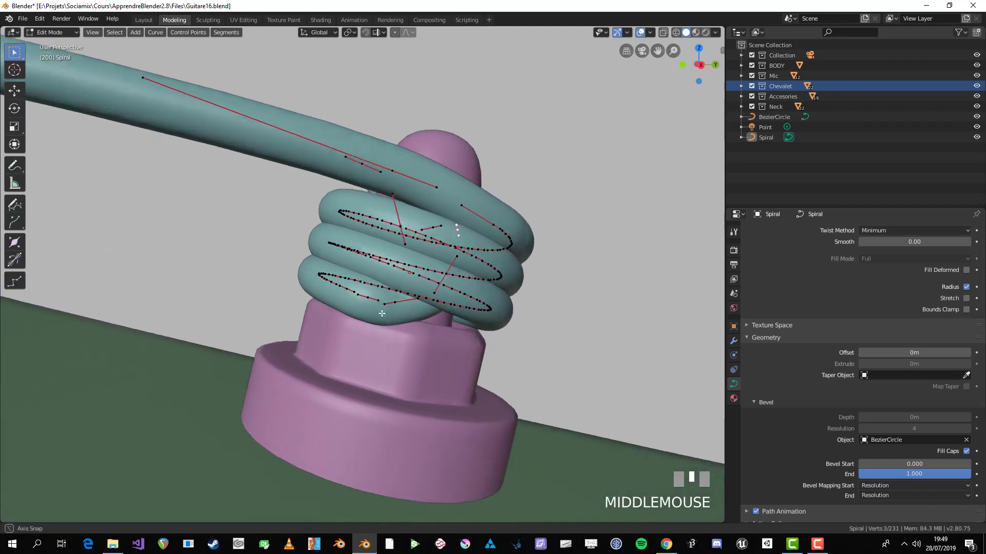
# - Remove a surplus control point under the coil's lowest turn and raise the neighbouring point to smooth the bend
pyautogui.scroll(2, 368, 311)
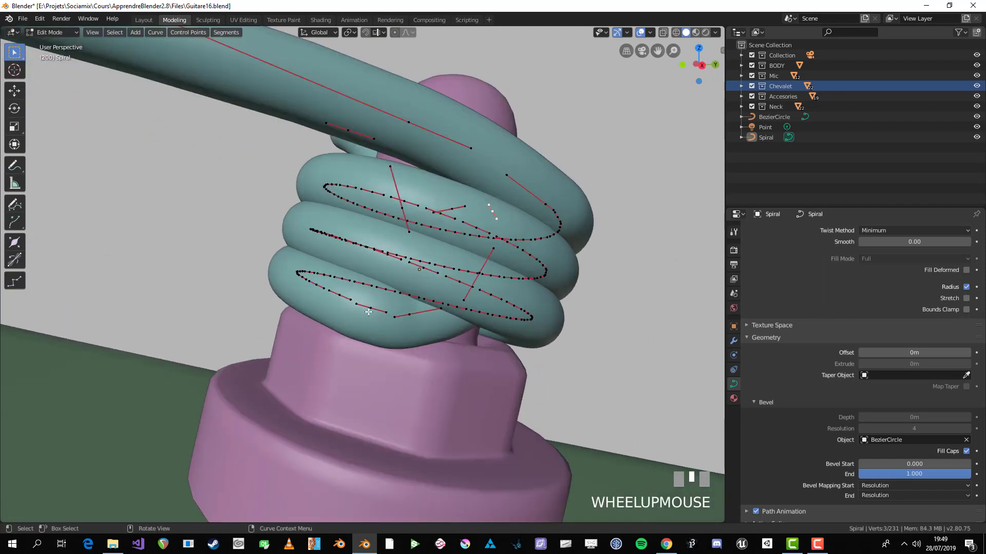
pyautogui.click(398, 323)
pyautogui.press('g')
pyautogui.click(385, 318)
pyautogui.click(415, 312)
pyautogui.press('g')
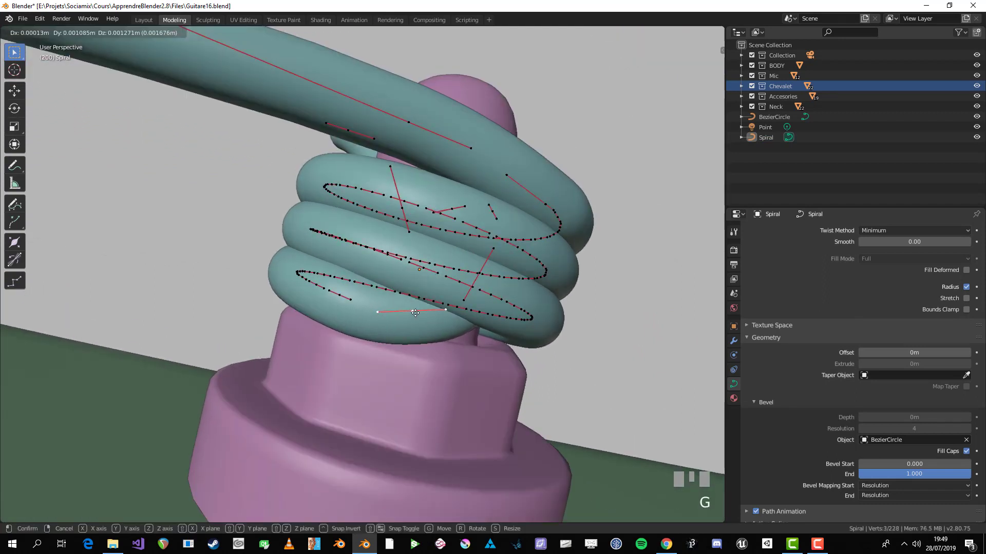
# - Reposition the control point near the lowest coil's end beside the tuning post, and undo the extra move of its single handle
pyautogui.click(418, 309)
pyautogui.moveTo(418, 309); pyautogui.dragTo(319, 291, button='middle')
pyautogui.click(357, 302)
pyautogui.click(355, 302)
pyautogui.press('g')
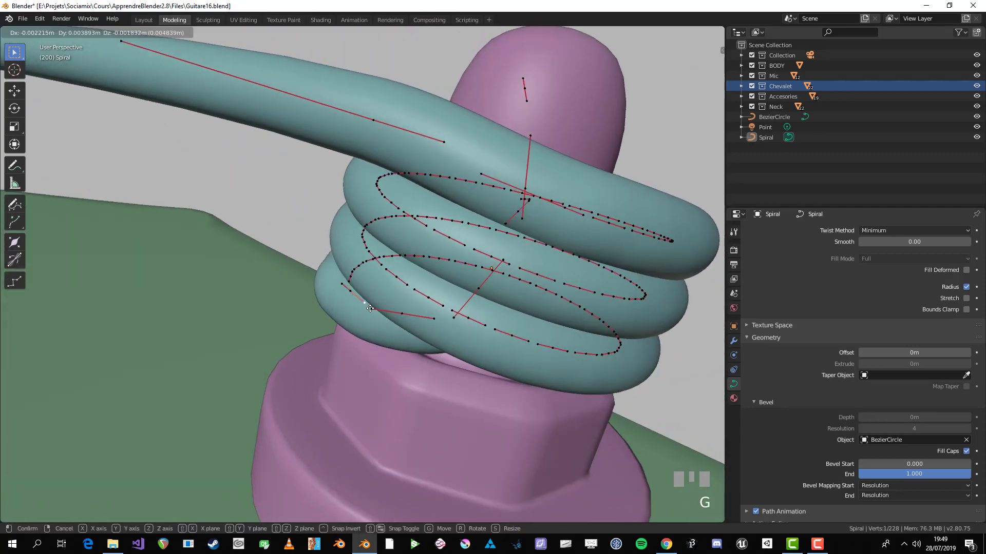
pyautogui.press('Tab')
pyautogui.scroll(-4, 361, 308)
pyautogui.moveTo(291, 332); pyautogui.dragTo(386, 302, button='middle')
pyautogui.scroll(4, 417, 322)
pyautogui.scroll(2, 355, 305)
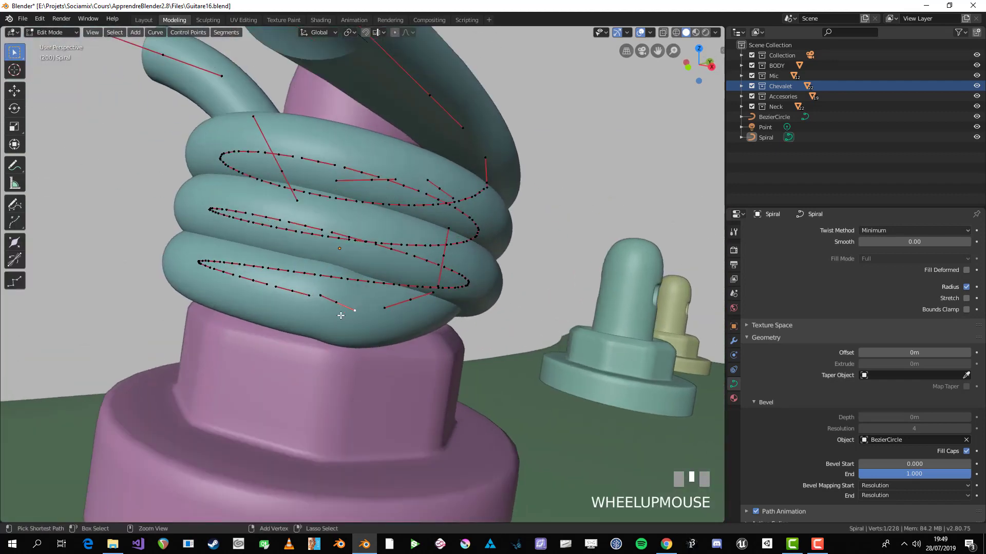
pyautogui.hotkey('ctrl', 'z')
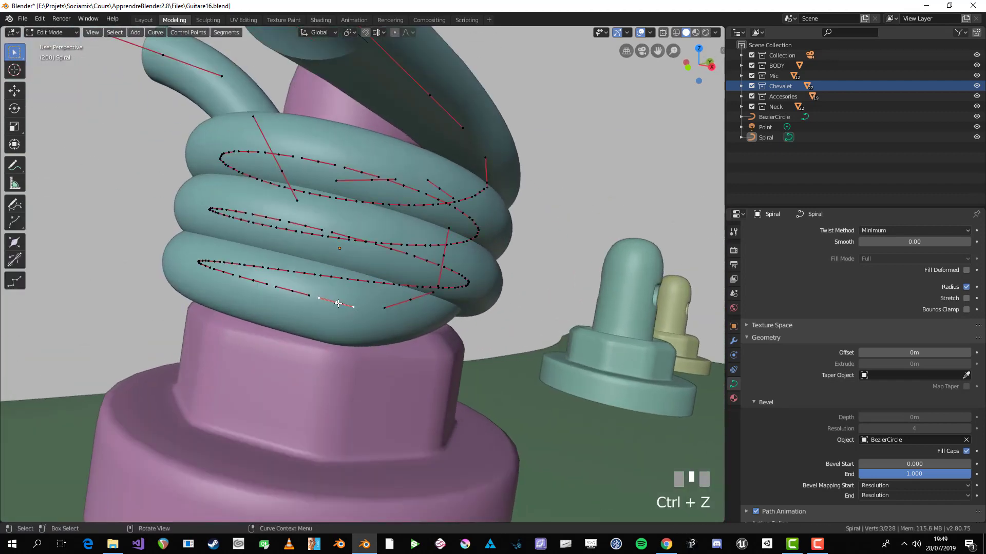
# - Select all control points of the spiral string and smooth the curve several times
pyautogui.press('g')
pyautogui.rightClick(370, 319)
pyautogui.moveTo(369, 318)
pyautogui.mouseDown(button='middle')
pyautogui.moveTo(406, 306)
pyautogui.moveTo(359, 327)
pyautogui.mouseUp(button='middle')
pyautogui.press('a')
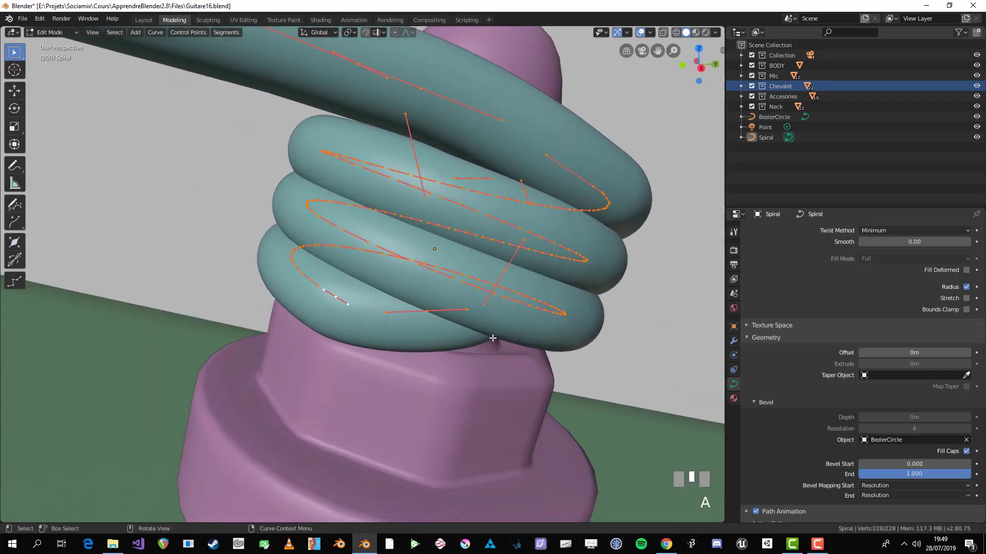
pyautogui.rightClick(481, 302)
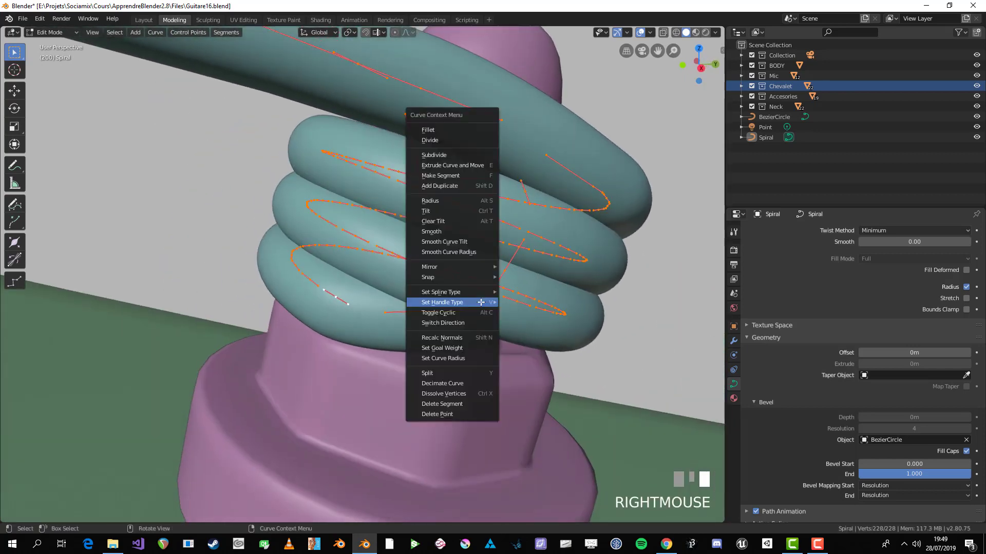
pyautogui.click(445, 232)
pyautogui.rightClick(440, 231)
pyautogui.rightClick(442, 229)
pyautogui.rightClick(442, 229)
pyautogui.rightClick(434, 240)
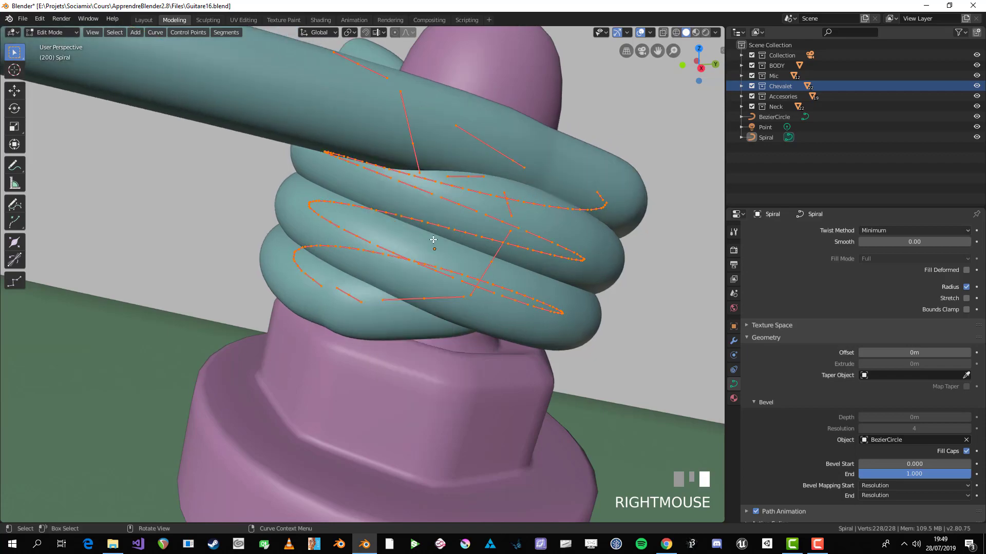
# - Deselect everything and delete a control point at the lower end of the coil around the tuning post
pyautogui.moveTo(434, 239); pyautogui.dragTo(512, 288, button='middle')
pyautogui.hotkey('alt', 'a')
pyautogui.scroll(3, 363, 297)
pyautogui.scroll(2, 431, 312)
pyautogui.click(393, 339)
pyautogui.click(328, 279)
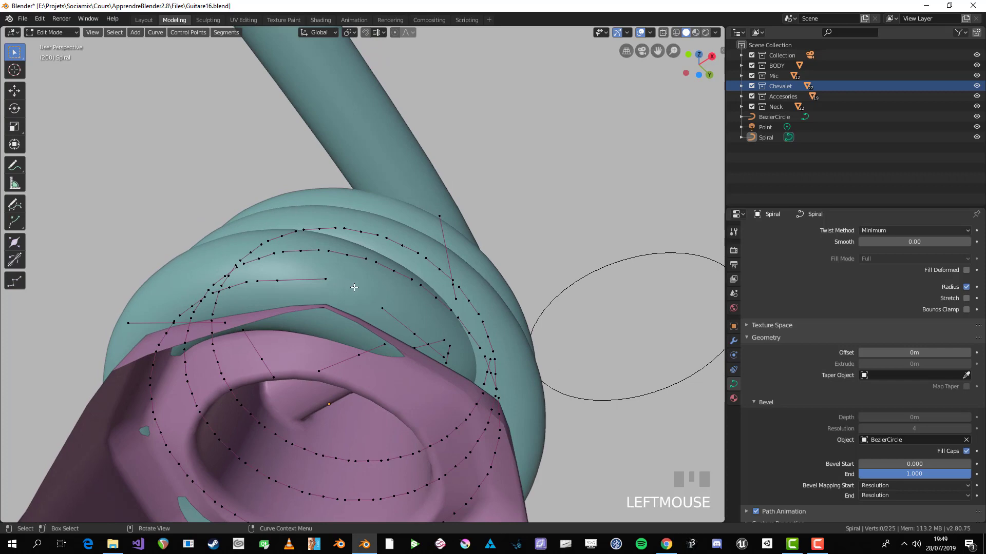
# - Examine the coils wound around the tuning post from above and from several sides for overlaps and bends
pyautogui.press('Tab')
pyautogui.press('Tab')
pyautogui.press('l')
pyautogui.click(496, 276)
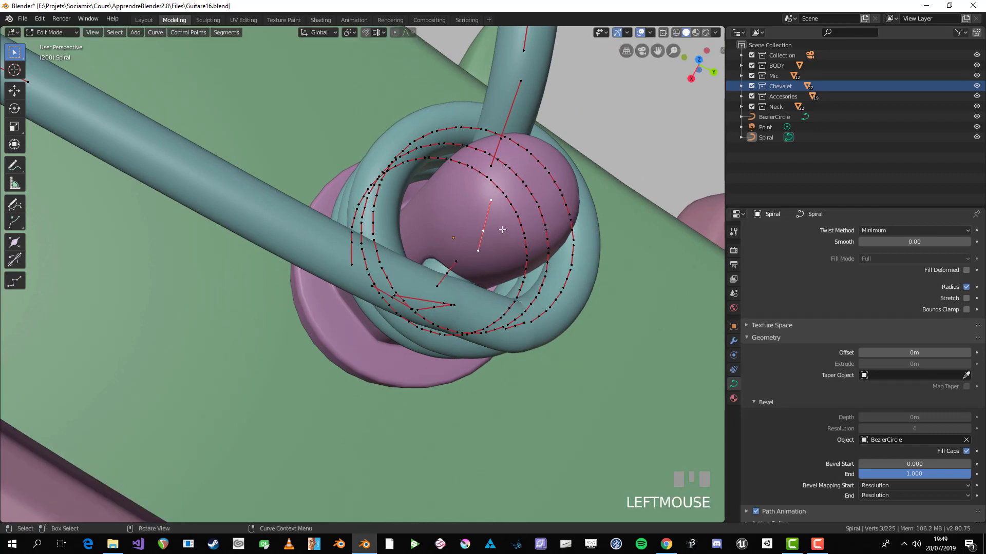
pyautogui.press('Tab')
pyautogui.scroll(-5, 411, 285)
pyautogui.moveTo(411, 286); pyautogui.dragTo(449, 209, button='middle')
pyautogui.scroll(5, 421, 244)
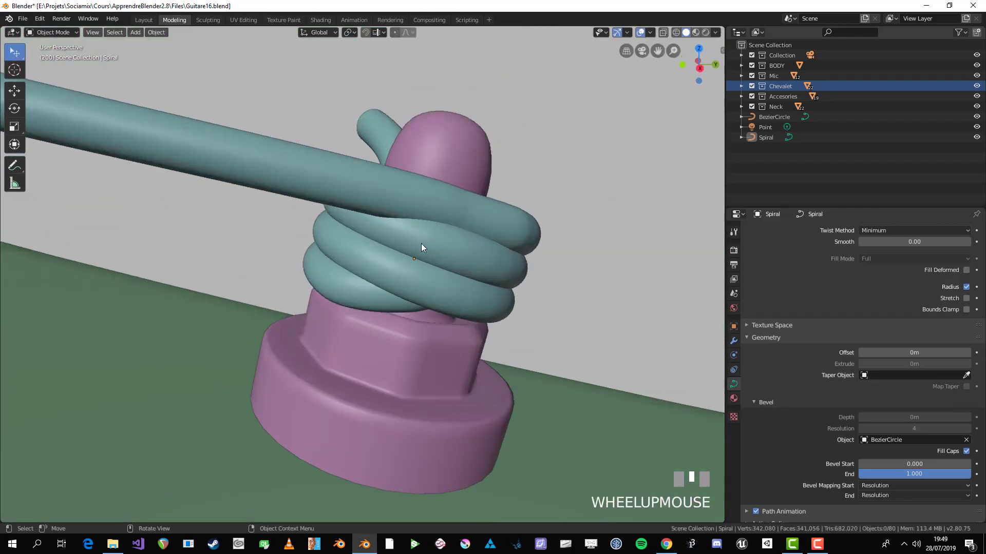
pyautogui.press('Tab')
pyautogui.press('Tab')
pyautogui.scroll(-4, 529, 264)
pyautogui.moveTo(529, 263); pyautogui.dragTo(340, 309, button='middle')
pyautogui.scroll(5, 410, 267)
pyautogui.press('Tab')
pyautogui.press('Tab')
# - Move the control point where the string leaves the coil, rotate it about 15.5°, and adjust its coil-side handle
pyautogui.scroll(5, 370, 268)
pyautogui.press('Tab')
pyautogui.click(340, 266)
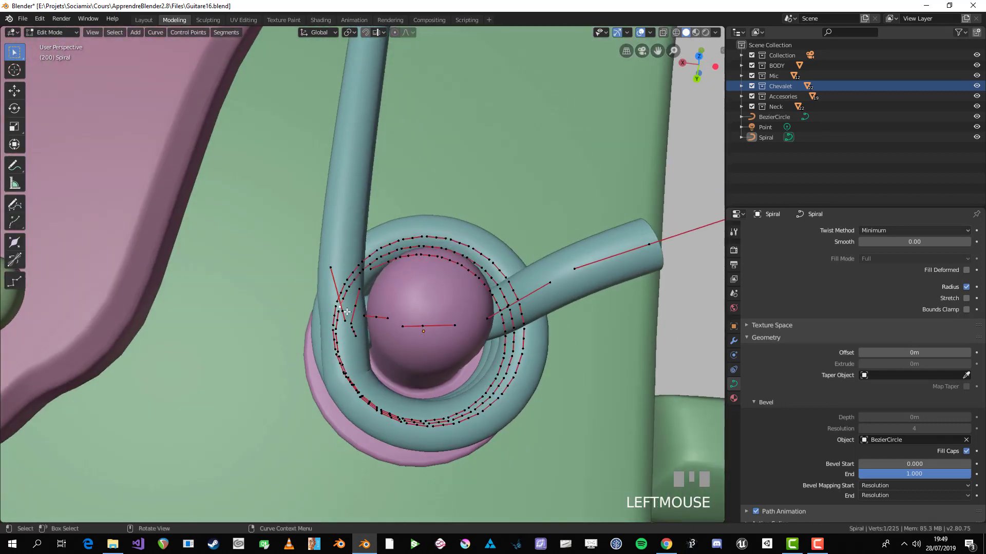
pyautogui.press('g')
pyautogui.click(350, 311)
pyautogui.press('r')
pyautogui.click(339, 314)
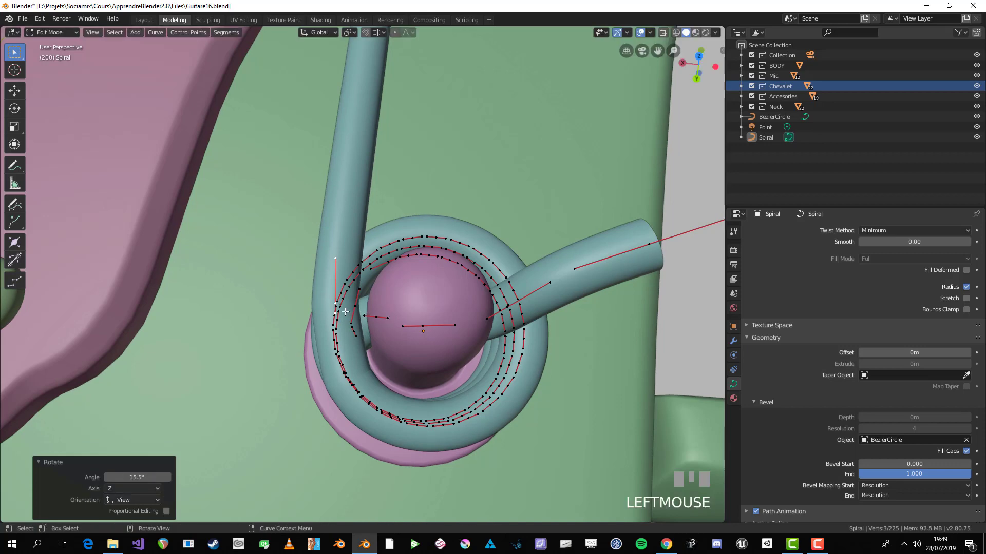
pyautogui.press('g')
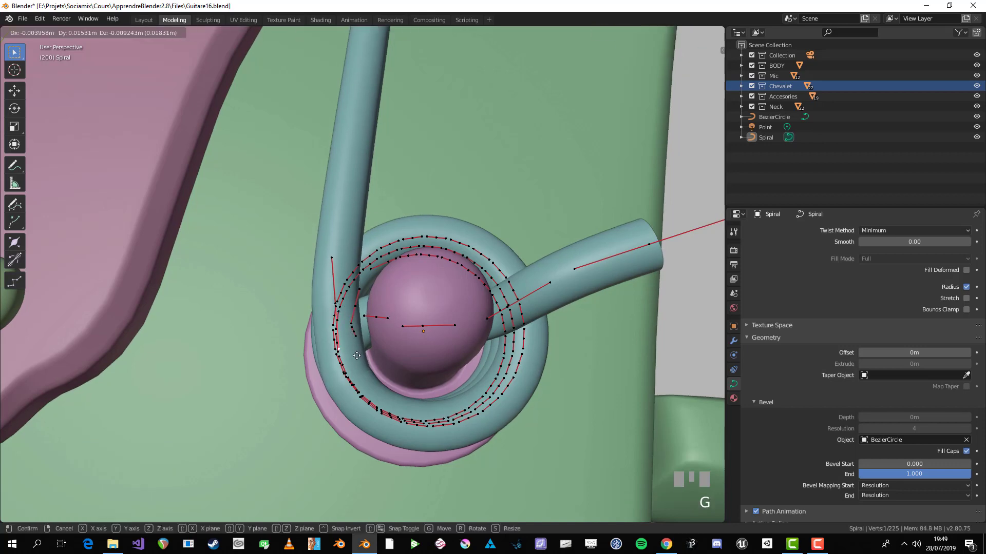
pyautogui.click(354, 328)
# - Rotate the control point where the string leaves the top coil so the string exits smoothly
pyautogui.moveTo(355, 329); pyautogui.dragTo(616, 308, button='middle')
pyautogui.click(400, 230)
pyautogui.scroll(2, 616, 308)
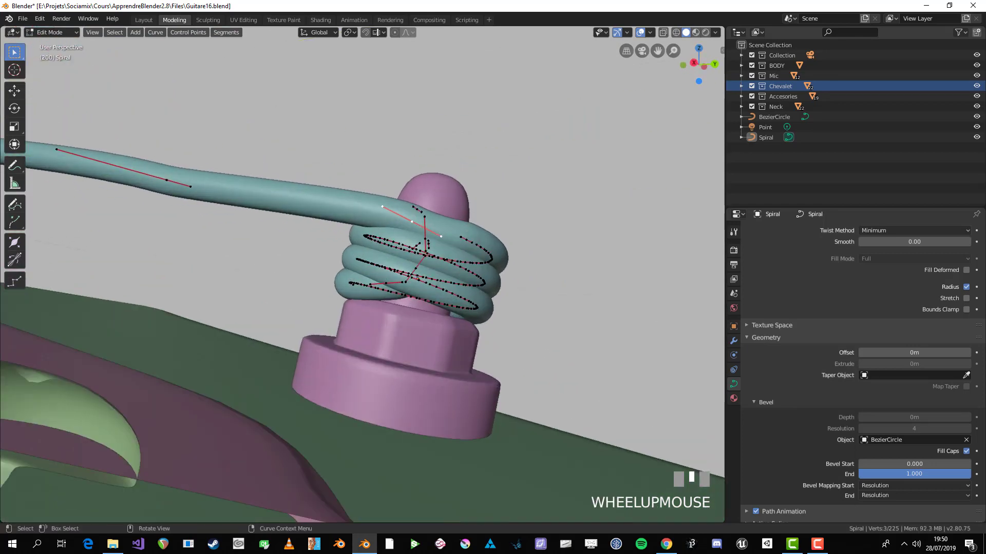
pyautogui.press('r')
pyautogui.click(630, 307)
# - Delete the intermediate control point on the straight part of the string between the tuning post and the nut
pyautogui.moveTo(438, 251); pyautogui.dragTo(328, 133, button='middle')
pyautogui.press('g')
pyautogui.scroll(-3, 452, 271)
pyautogui.click(452, 271)
pyautogui.press('x')
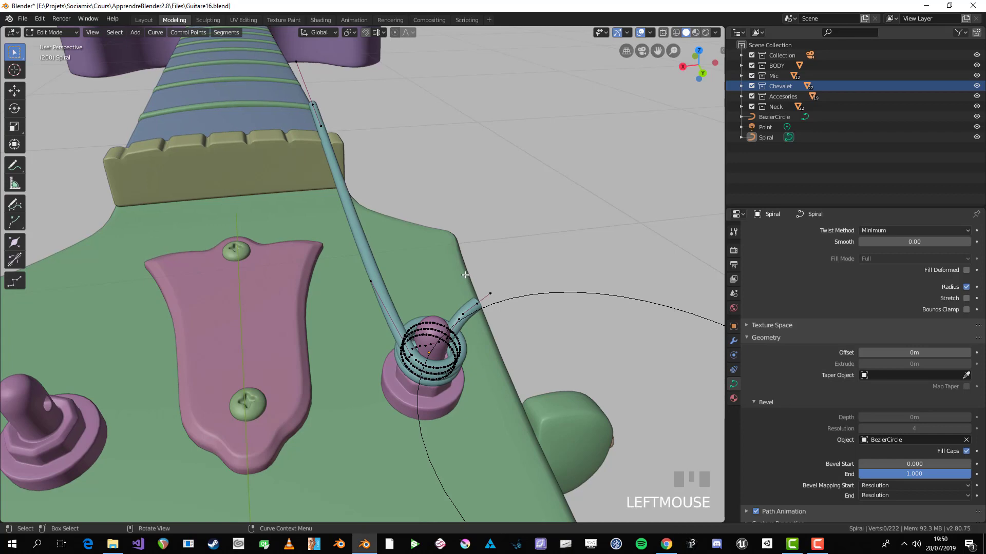
# - Examine the wound string on its tuning post and its straight run to the nut from several angles
pyautogui.press('Tab')
pyautogui.moveTo(465, 275); pyautogui.dragTo(359, 278, button='middle')
pyautogui.scroll(5, 359, 278)
pyautogui.hotkey('alt', 'a')
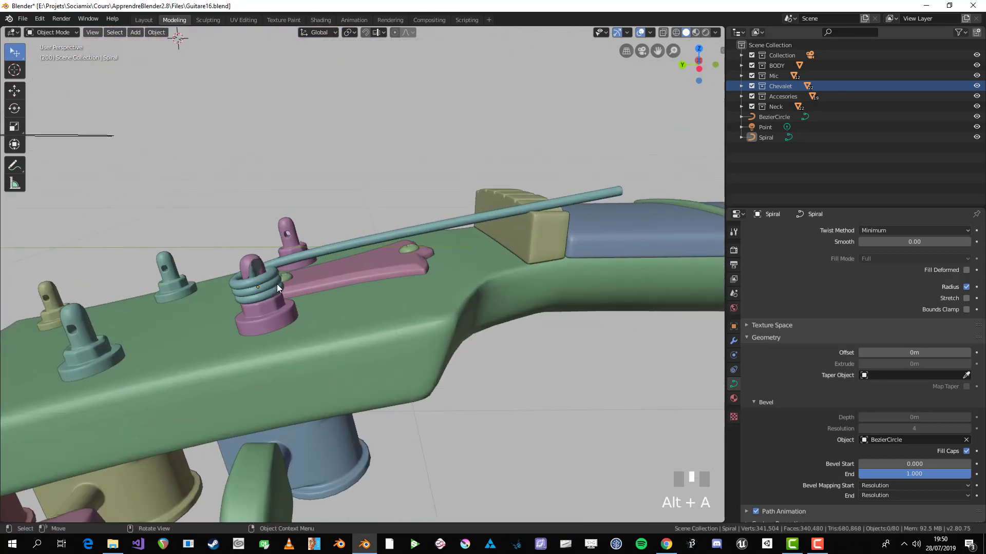
pyautogui.scroll(3, 277, 286)
pyautogui.moveTo(409, 296); pyautogui.dragTo(502, 313, button='middle')
pyautogui.moveTo(460, 266); pyautogui.dragTo(201, 419, button='middle')
pyautogui.press('Tab')
pyautogui.scroll(-7, 228, 323)
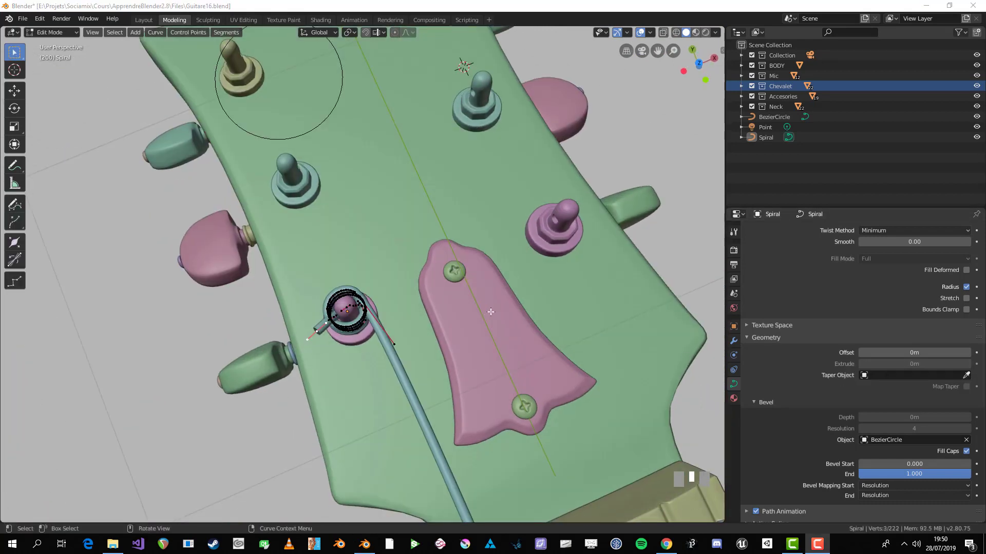
pyautogui.press('Tab')
pyautogui.scroll(3, 352, 303)
pyautogui.moveTo(304, 424); pyautogui.dragTo(224, 281, button='middle')
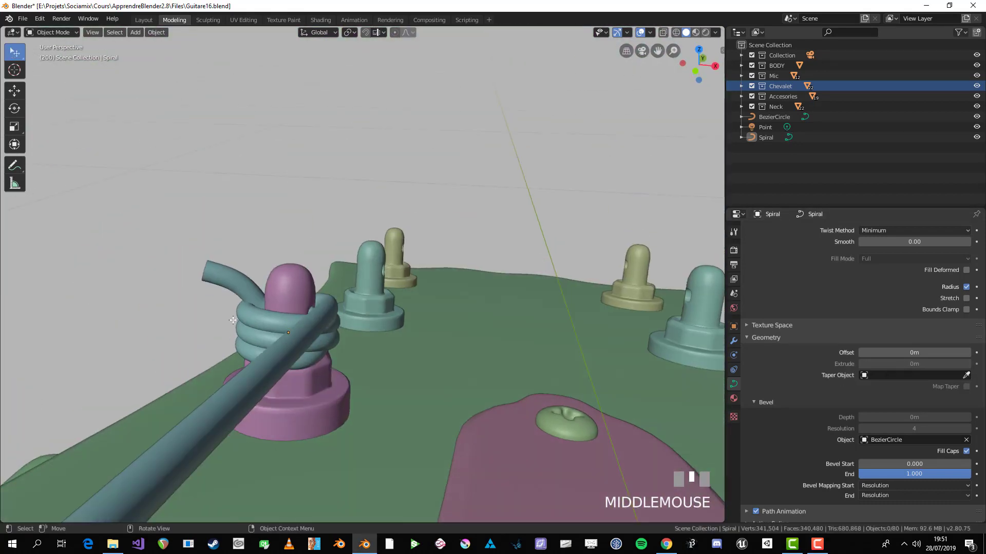
# - Pull the string's loose tail outward from the tuning post and rotate its end point about 19.3° to level it
pyautogui.press('Tab')
pyautogui.press('g')
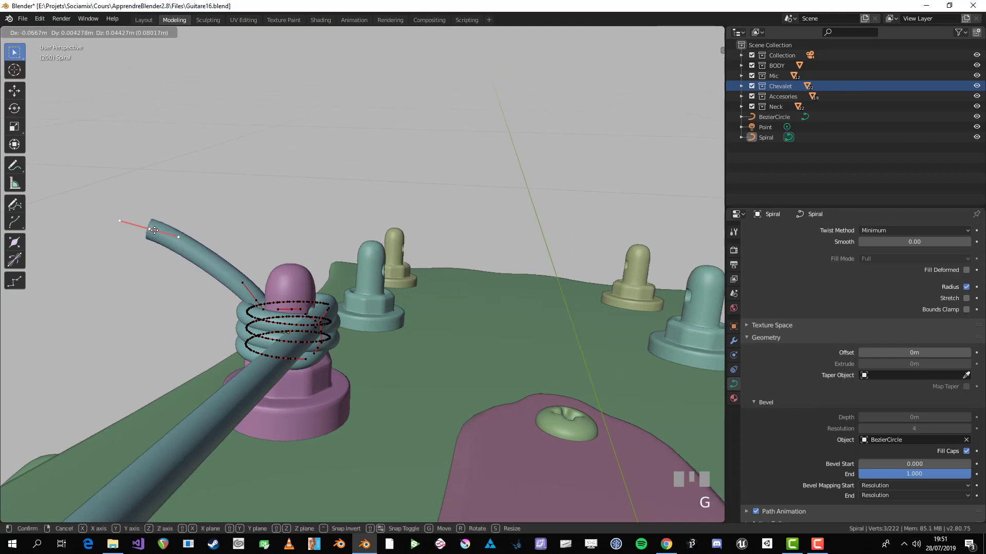
pyautogui.click(156, 230)
pyautogui.press('r')
pyautogui.click(219, 248)
pyautogui.press('g')
pyautogui.click(212, 271)
pyautogui.press('r')
pyautogui.click(211, 277)
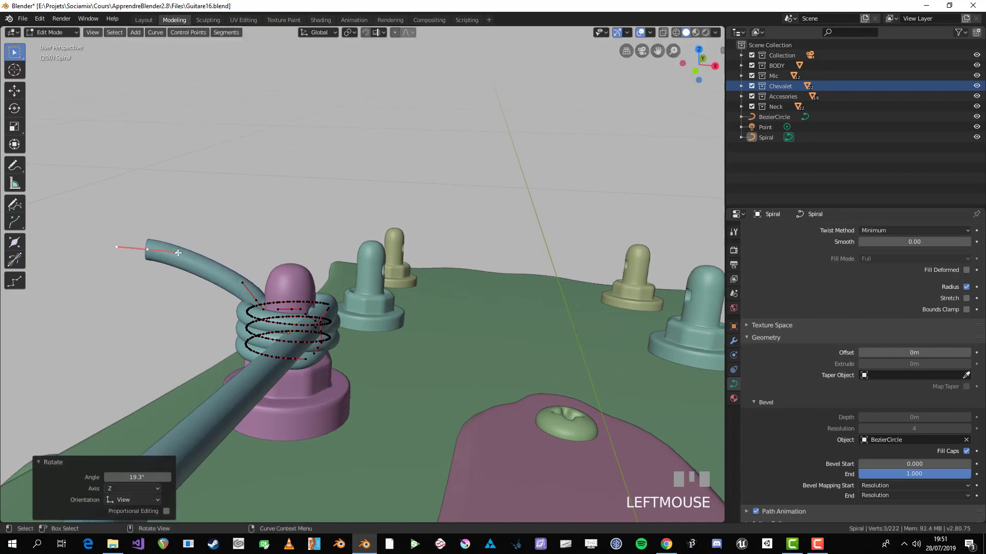
# - Lengthen both handles of the tail's end point to curve the loose end more, and lower the point slightly
pyautogui.click(210, 266)
pyautogui.press('g')
pyautogui.rightClick(175, 254)
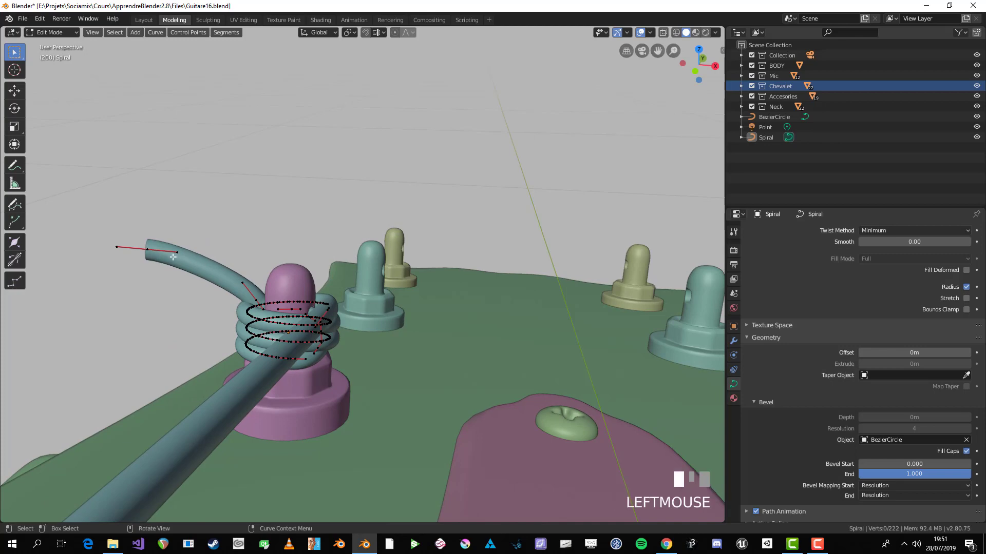
pyautogui.click(175, 253)
pyautogui.press('g')
pyautogui.click(240, 270)
pyautogui.click(108, 247)
pyautogui.press('g')
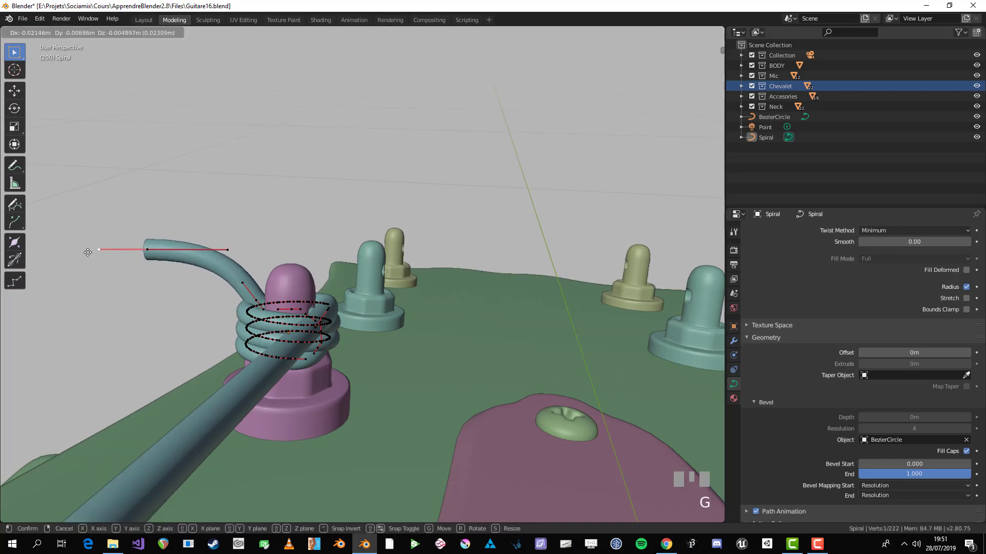
pyautogui.click(75, 261)
pyautogui.click(154, 250)
pyautogui.press('g')
pyautogui.click(154, 267)
# - Examine the string's tail and its path over the headstock toward the nut from above
pyautogui.press('Tab')
pyautogui.scroll(-5, 343, 316)
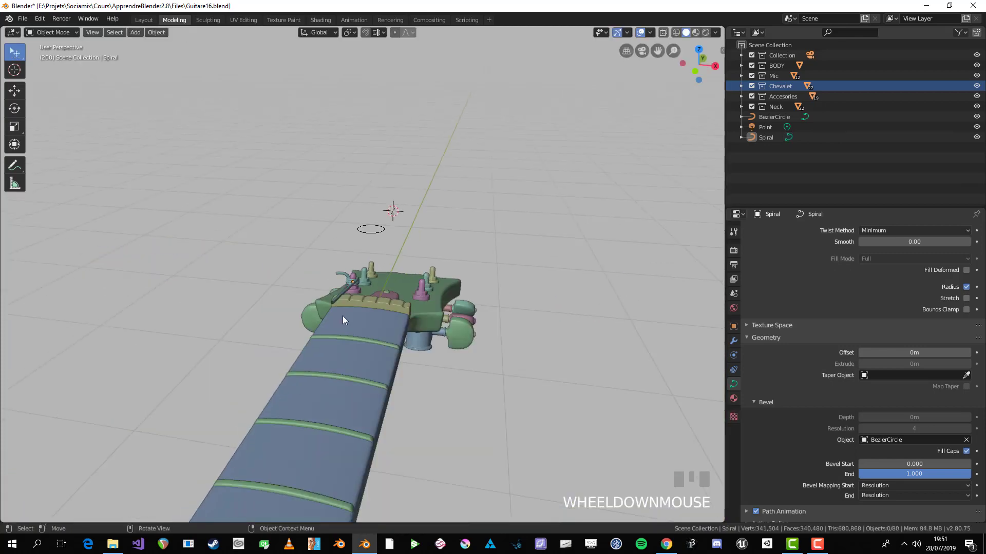
pyautogui.moveTo(343, 316); pyautogui.dragTo(369, 392, button='middle')
pyautogui.scroll(3, 289, 334)
pyautogui.press('Tab')
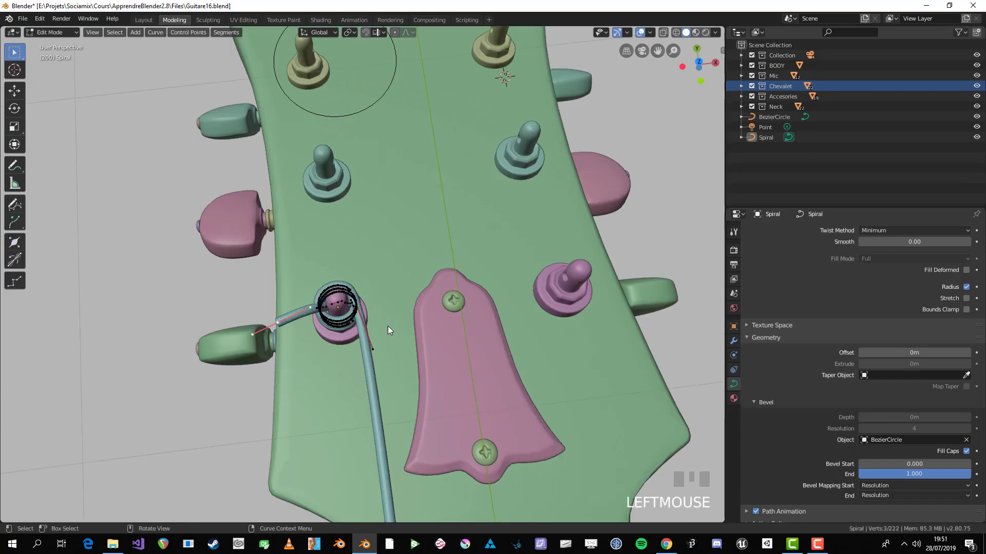
pyautogui.press('Tab')
pyautogui.scroll(-5, 389, 331)
pyautogui.scroll(5, 396, 395)
# - Edit the string curve in the right view and shorten the outer handle of its end point beyond the nut
pyautogui.click(346, 321)
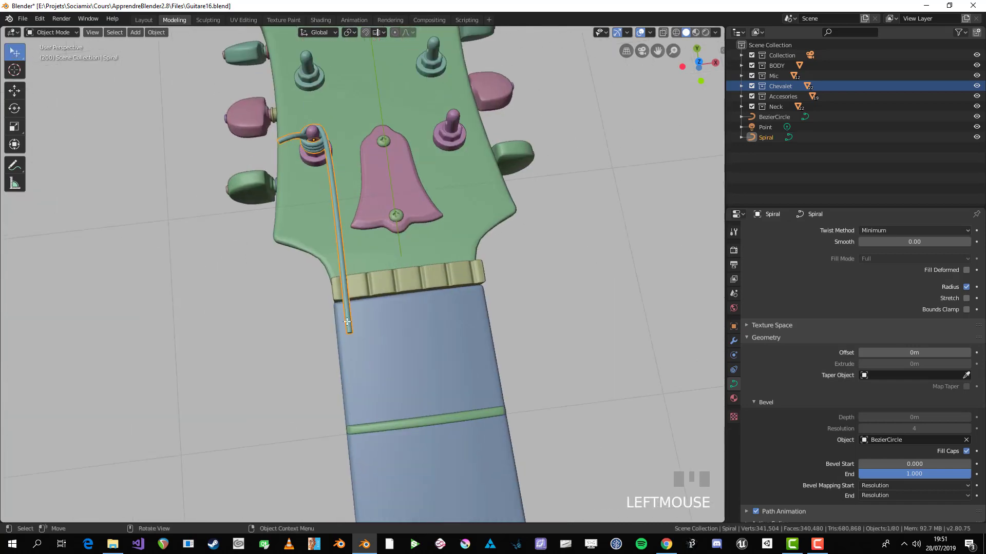
pyautogui.press('Tab')
pyautogui.press('KP_3')
pyautogui.scroll(4, 119, 107)
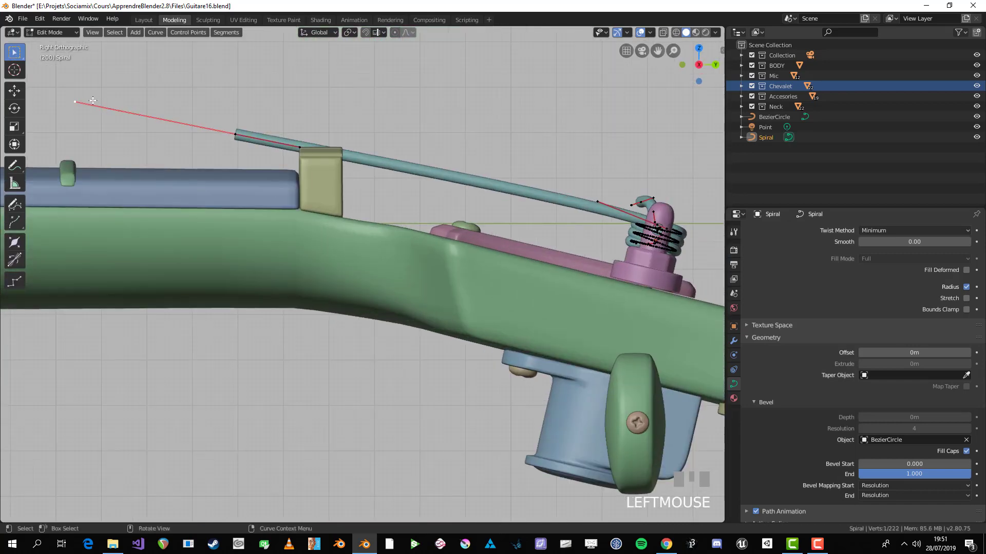
pyautogui.press('g')
pyautogui.click(223, 130)
# - Scale the end point's handles to 0 along the global X axis so they run parallel to the neck
pyautogui.moveTo(329, 167); pyautogui.dragTo(366, 273, button='middle')
pyautogui.press('s')
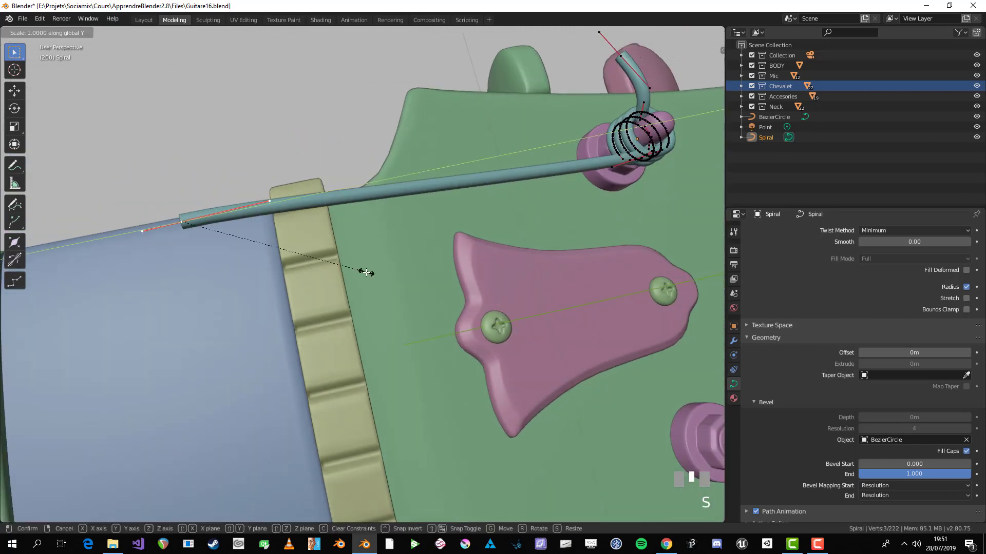
pyautogui.rightClick(367, 272)
pyautogui.press('s')
pyautogui.press('x')
pyautogui.press('0')
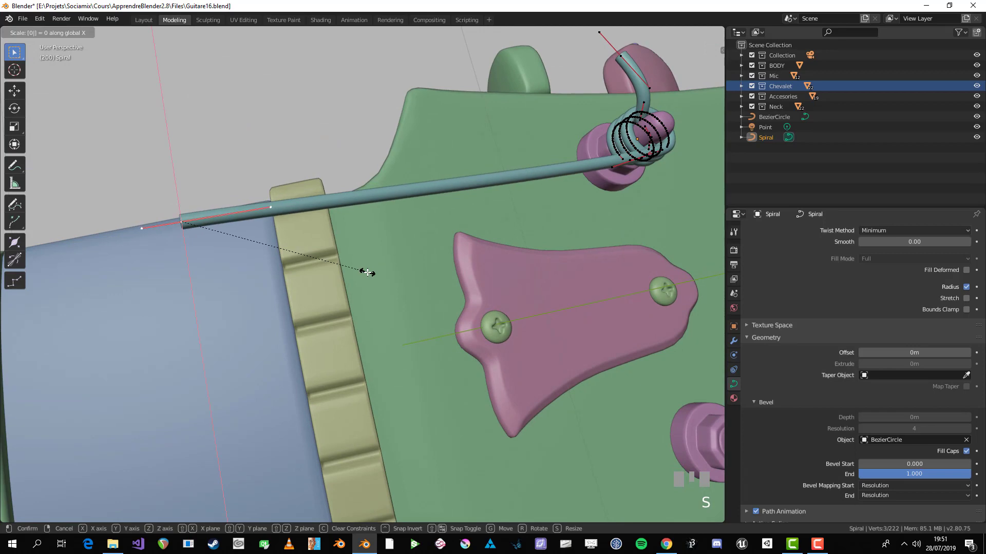
pyautogui.click(367, 273)
# - Shorten the inner handle of the string's end point in the top view, moving it about -0.06 m along Y
pyautogui.press('KP_7')
pyautogui.scroll(2, 330, 393)
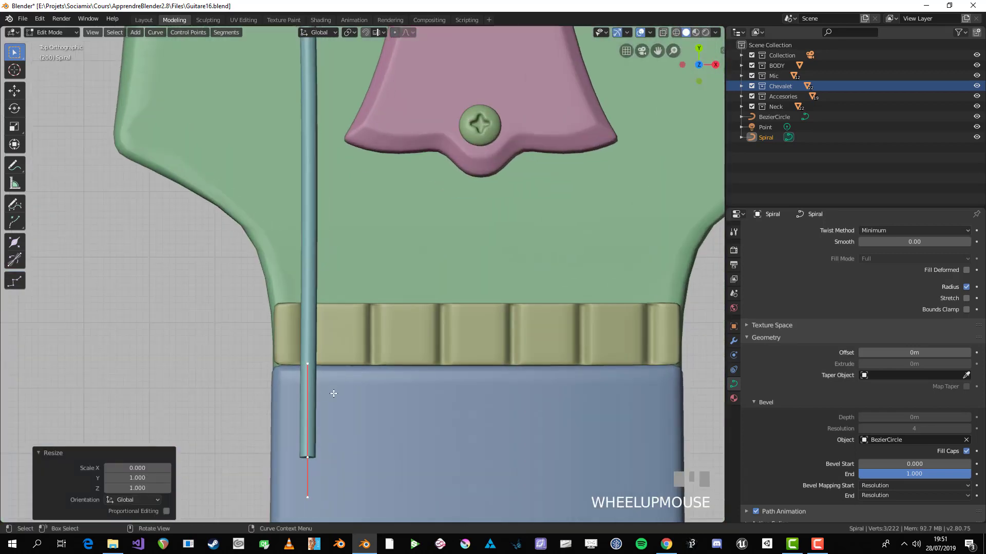
pyautogui.click(314, 372)
pyautogui.press('g')
pyautogui.click(315, 409)
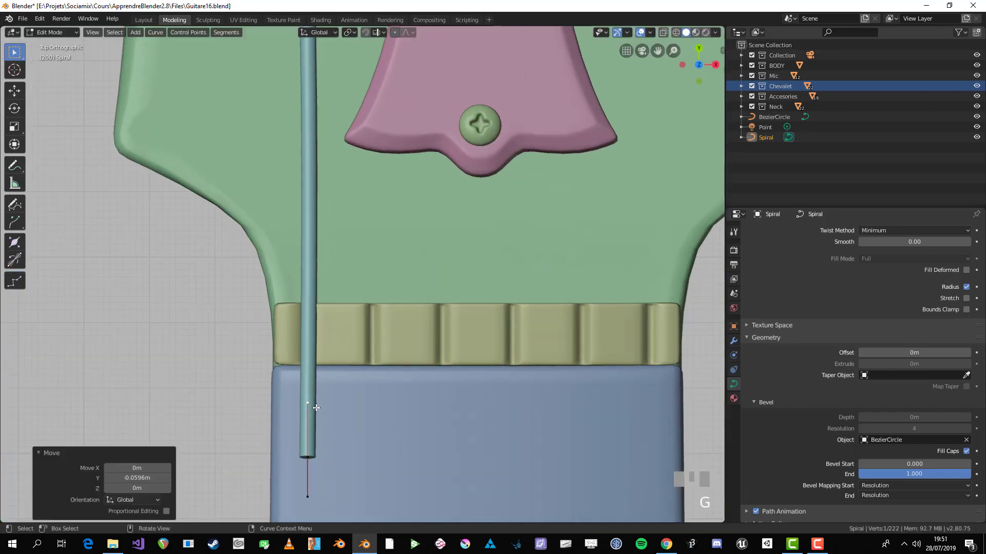
pyautogui.press('a')
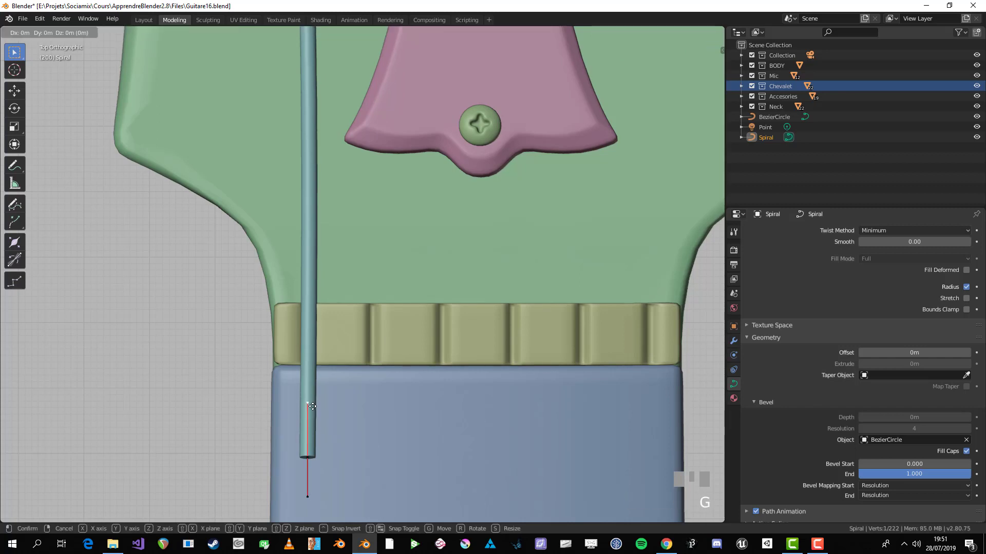
pyautogui.press('g')
pyautogui.click(312, 420)
# - Move the string's end point back over the nut, about 0.138 m along Y, and lower it onto the nut
pyautogui.press('g')
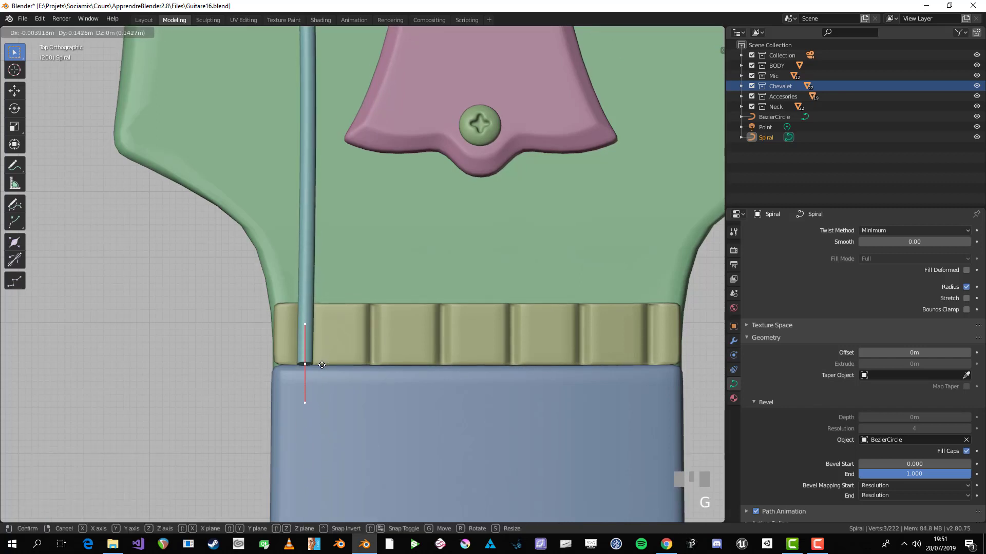
pyautogui.click(322, 364)
pyautogui.moveTo(322, 364); pyautogui.dragTo(469, 176, button='middle')
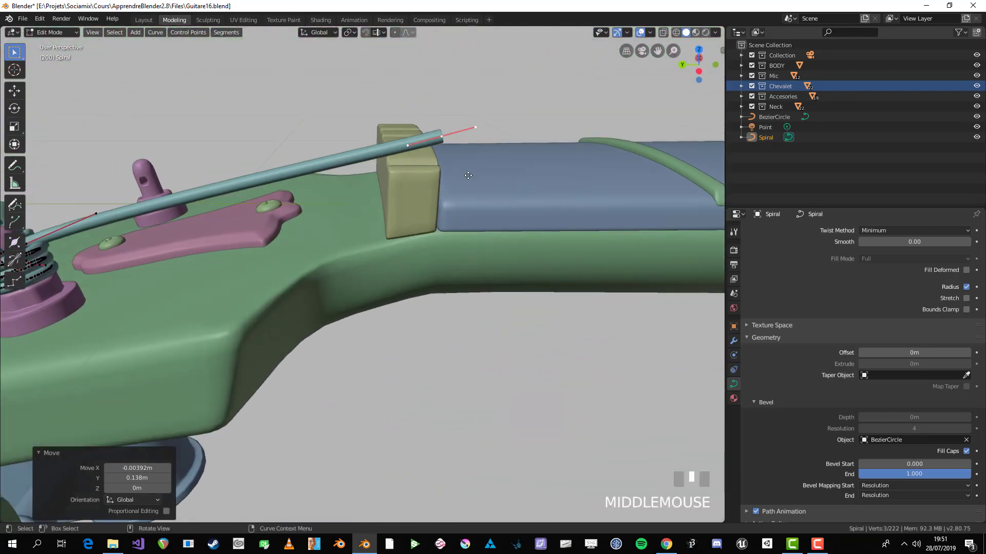
pyautogui.press('g')
pyautogui.click(432, 195)
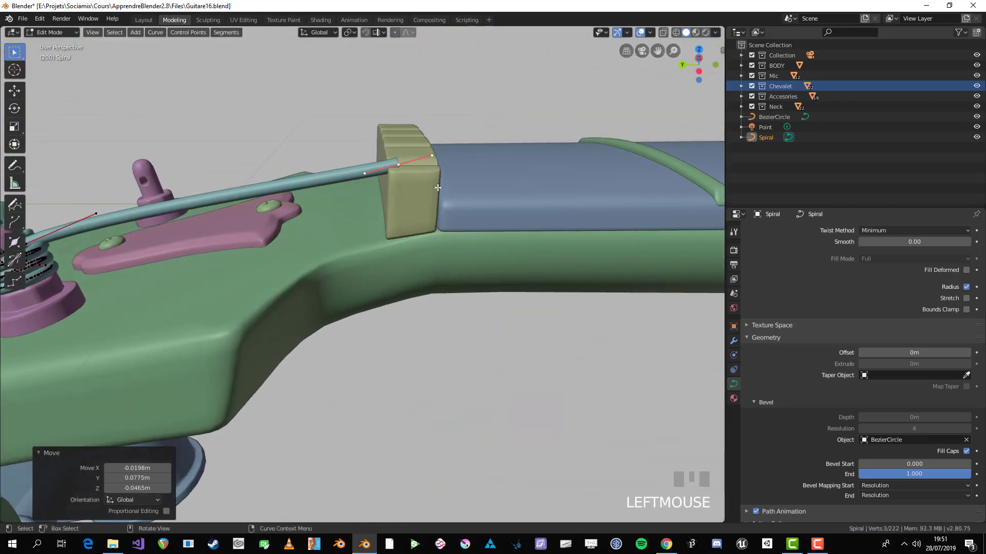
# - Center the string's end point in the nut's outermost groove in the top view
pyautogui.press('KP_7')
pyautogui.scroll(3, 437, 188)
pyautogui.keyDown('shift'); pyautogui.moveTo(390, 257); pyautogui.dragTo(488, 188, button='middle'); pyautogui.keyUp('shift')
pyautogui.press('g')
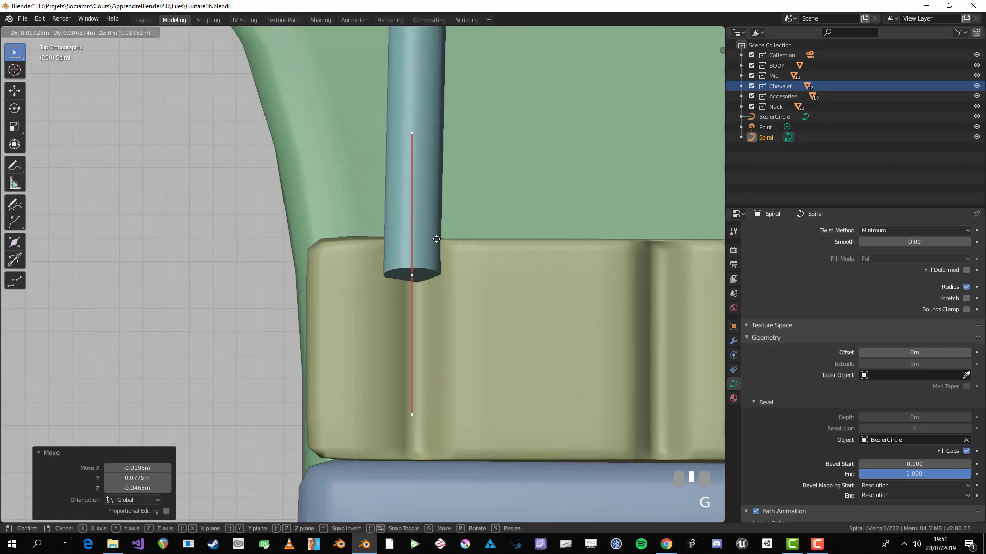
pyautogui.click(437, 239)
# - Extrude a new point from the string's end at the nut and move it about -15.1 m along Y past the guitar body
pyautogui.scroll(-8, 426, 231)
pyautogui.keyDown('shift'); pyautogui.moveTo(411, 288); pyautogui.dragTo(417, 176, button='middle'); pyautogui.keyUp('shift')
pyautogui.press('e')
pyautogui.click(456, 442)
pyautogui.scroll(-5, 439, 436)
pyautogui.keyDown('shift'); pyautogui.moveTo(437, 428); pyautogui.dragTo(484, 122, button='middle'); pyautogui.keyUp('shift')
pyautogui.press('g')
pyautogui.click(482, 41)
pyautogui.keyDown('shift'); pyautogui.moveTo(456, 297); pyautogui.dragTo(444, 488, button='middle'); pyautogui.keyUp('shift')
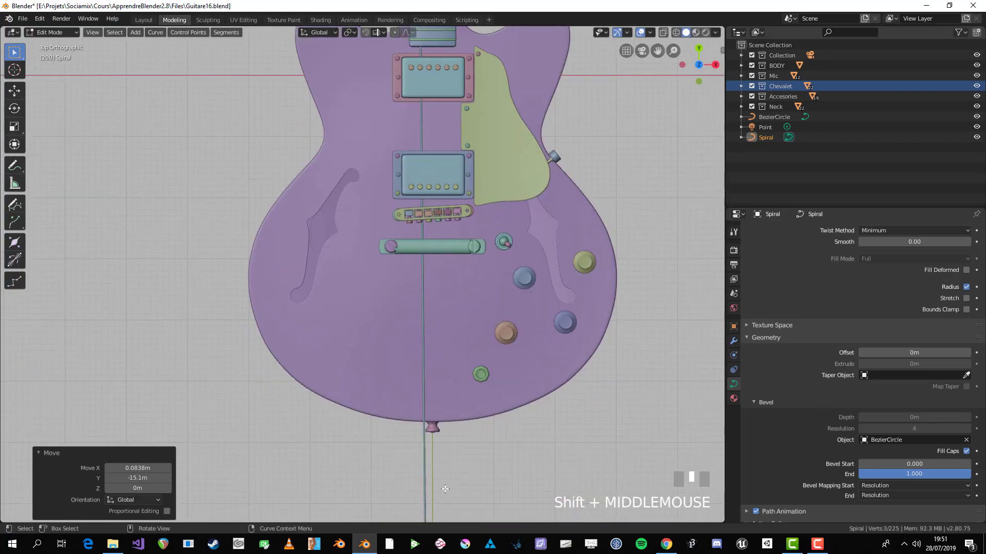
# - Bring the string's end point back to the bridge in the top view, about -0.319 m along X and 6.33 m along Y
pyautogui.scroll(2, 468, 322)
pyautogui.scroll(-4, 469, 321)
pyautogui.press('g')
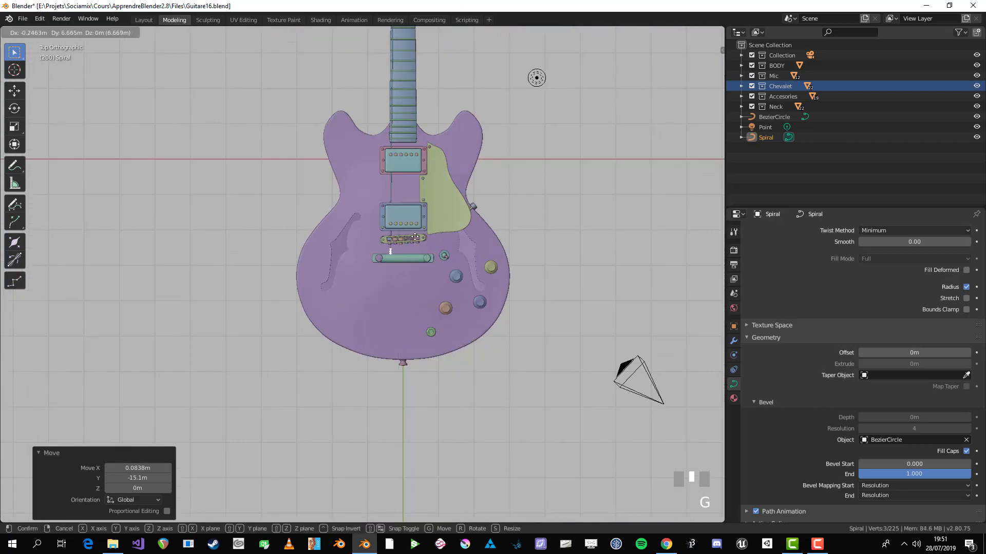
pyautogui.click(415, 237)
pyautogui.scroll(2, 415, 238)
# - In the side view, set the string's end point on the bridge saddle, about 0.73 m along Y and 0.2 m up
pyautogui.press('KP_3')
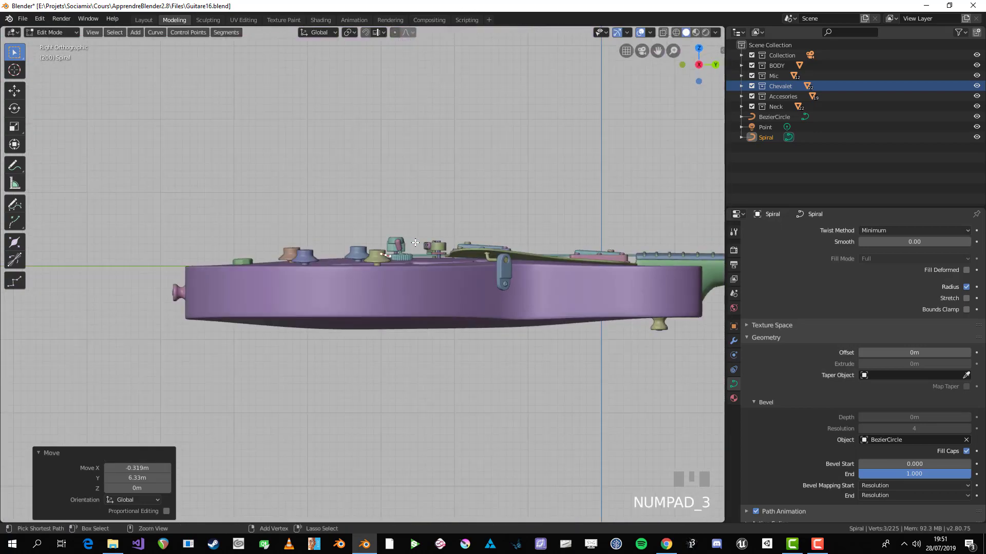
pyautogui.press('ctrl+KP_3')
pyautogui.scroll(5, 418, 238)
pyautogui.press('g')
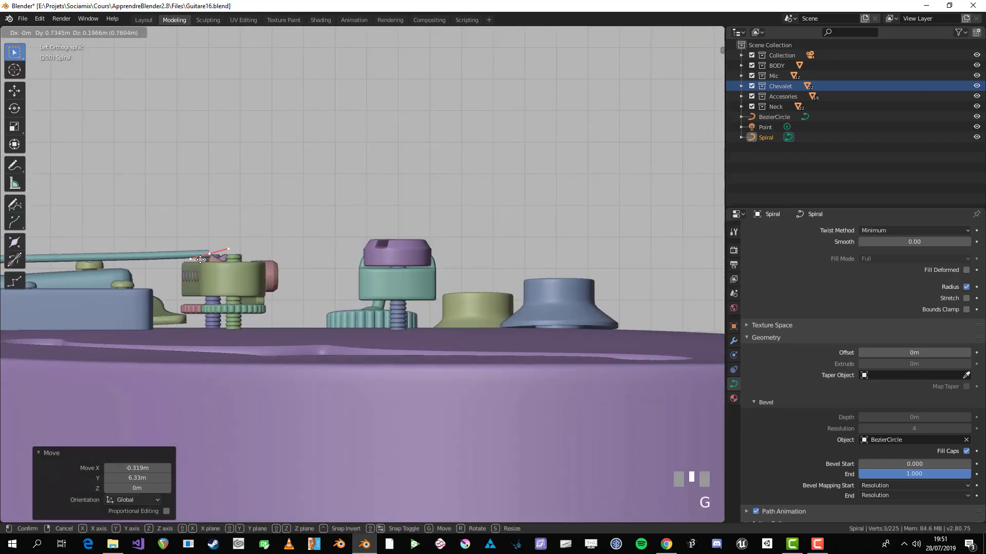
pyautogui.scroll(6, 200, 260)
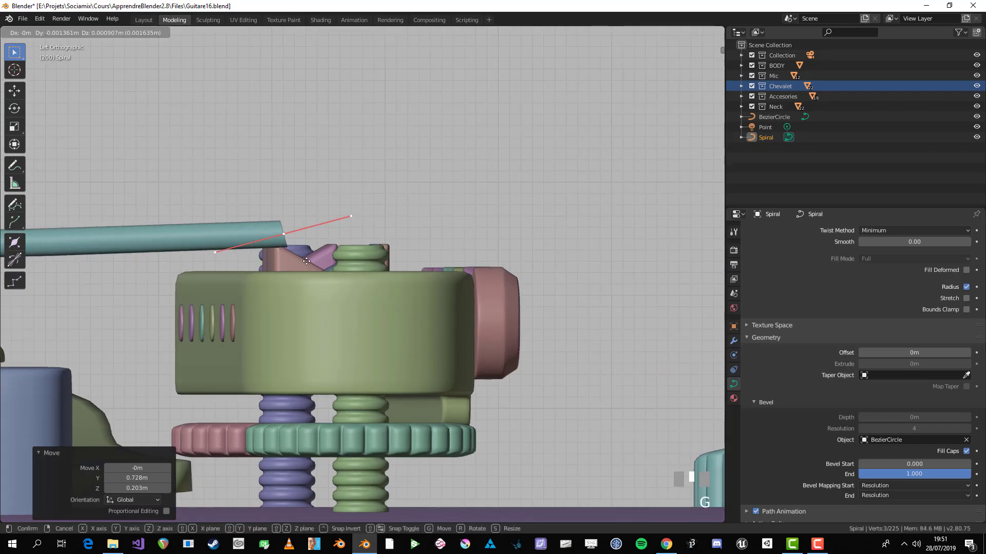
pyautogui.click(306, 261)
# - Rotate the string's end point at the bridge about 13.5° in the left view so its handles follow the string
pyautogui.press('KP_7')
pyautogui.scroll(-3, 317, 253)
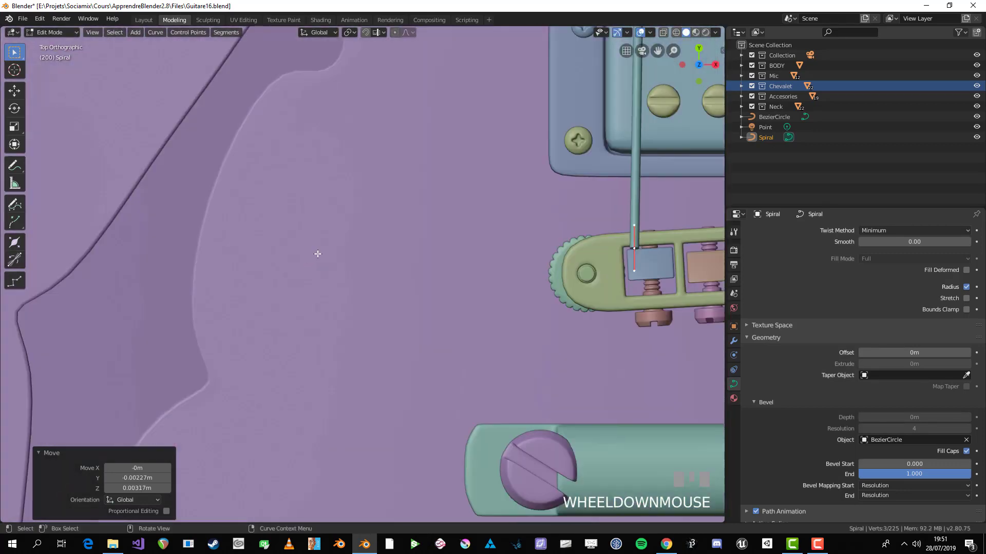
pyautogui.press('KP_Decimal')
pyautogui.scroll(-2, 318, 255)
pyautogui.press('KP_1')
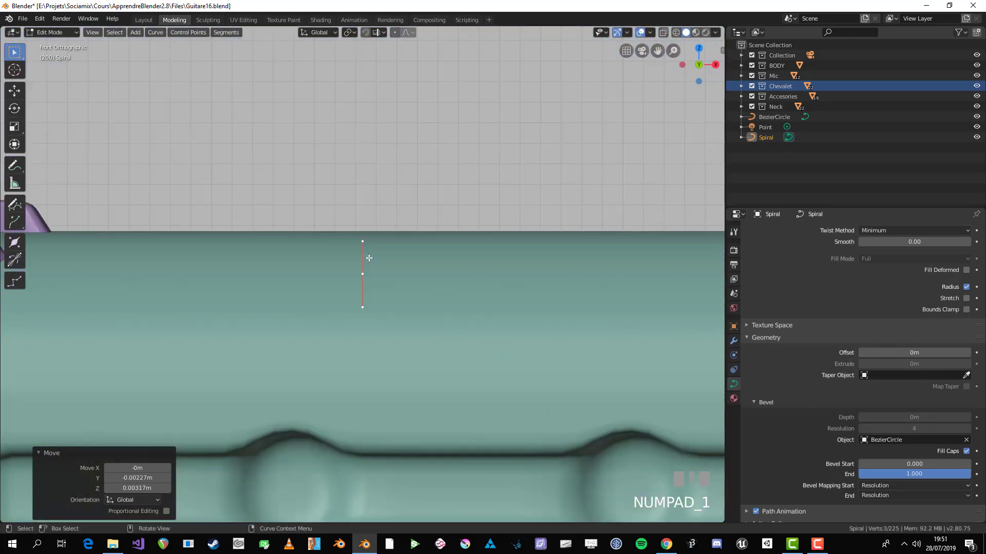
pyautogui.press('ctrl+KP_3')
pyautogui.scroll(1, 369, 258)
pyautogui.press('r')
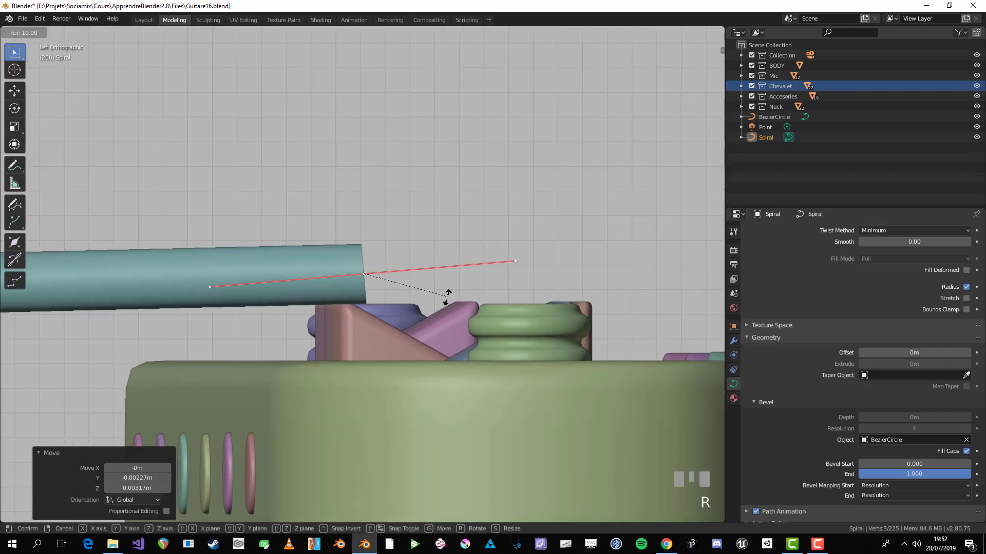
pyautogui.click(447, 303)
pyautogui.scroll(-2, 447, 303)
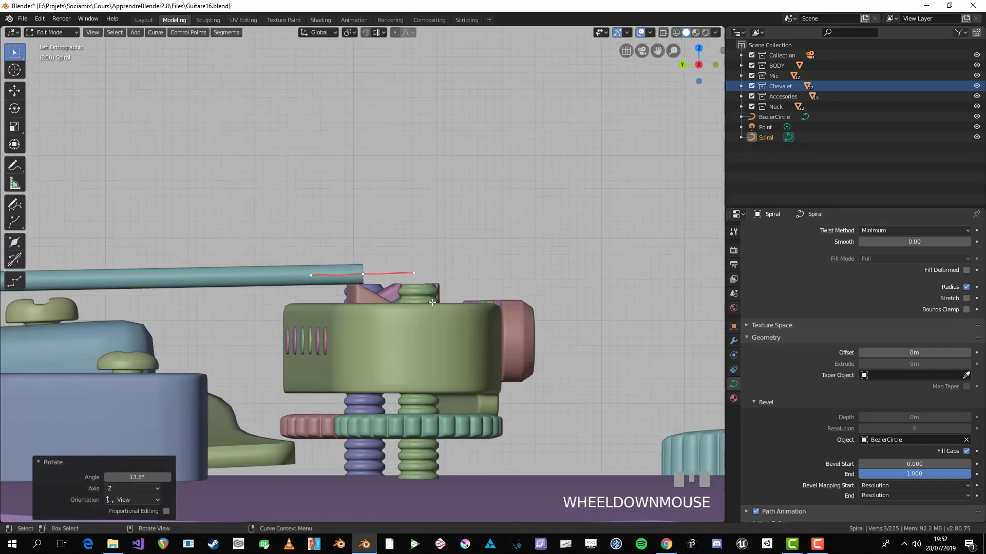
# - Extrude a new point from the string's bridge end down to the tailpiece's front slot and fine-tune its position
pyautogui.keyDown('shift'); pyautogui.moveTo(447, 303); pyautogui.dragTo(285, 289, button='middle'); pyautogui.keyUp('shift')
pyautogui.scroll(-1, 284, 290)
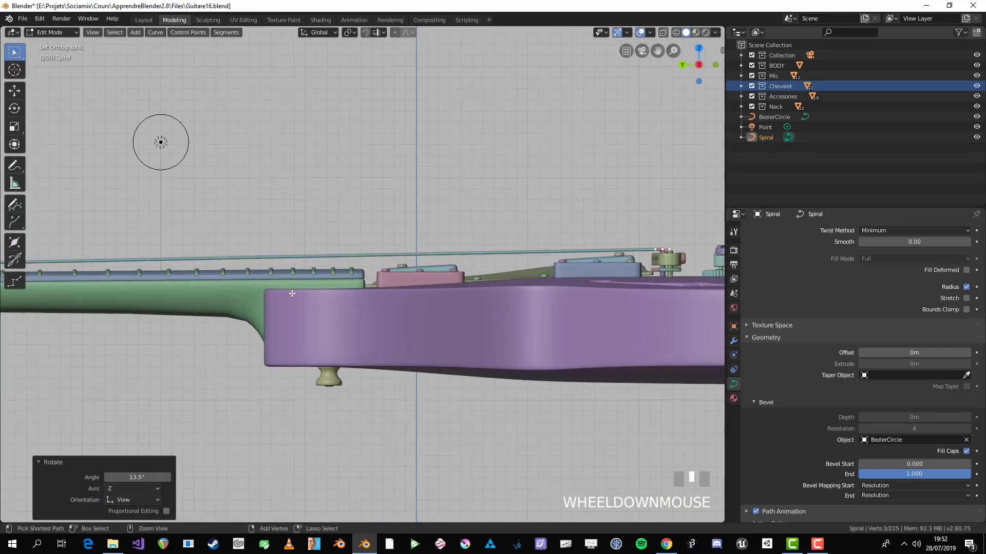
pyautogui.hotkey('ctrl', 'space')
pyautogui.keyDown('shift'); pyautogui.moveTo(382, 303); pyautogui.dragTo(246, 263, button='middle'); pyautogui.keyUp('shift')
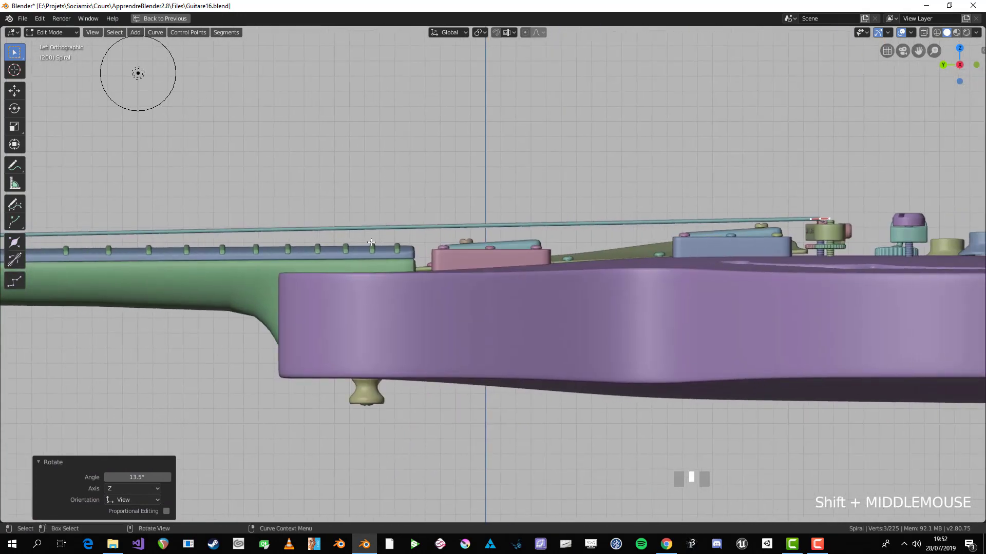
pyautogui.keyDown('shift'); pyautogui.moveTo(489, 247); pyautogui.dragTo(66, 256, button='middle'); pyautogui.keyUp('shift')
pyautogui.scroll(4, 425, 273)
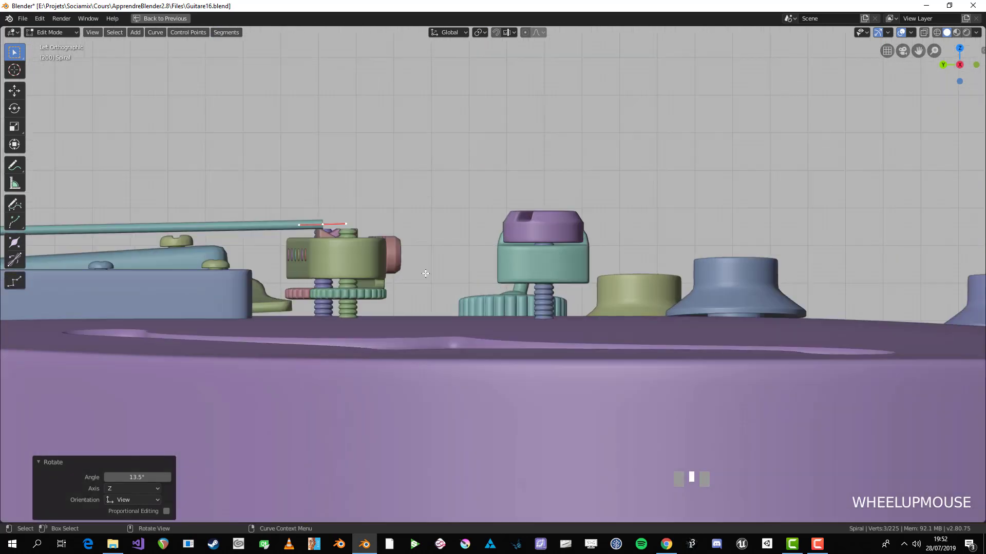
pyautogui.press('e')
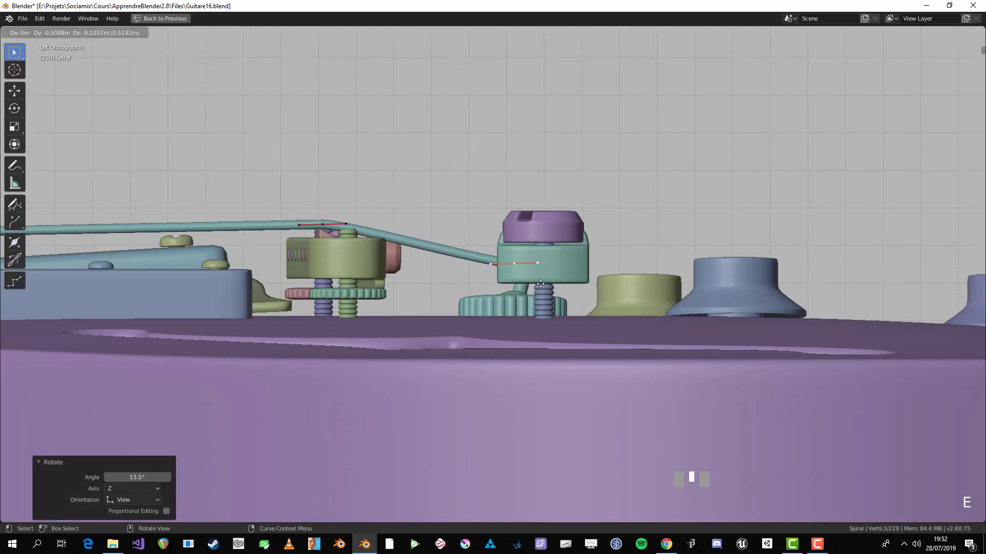
pyautogui.click(535, 284)
pyautogui.scroll(2, 534, 283)
pyautogui.moveTo(535, 283)
pyautogui.keyDown('shift'); pyautogui.mouseDown(button='middle')
pyautogui.moveTo(503, 282)
pyautogui.moveTo(548, 278)
pyautogui.mouseUp(button='middle'); pyautogui.keyUp('shift')
pyautogui.press('g')
pyautogui.click(550, 279)
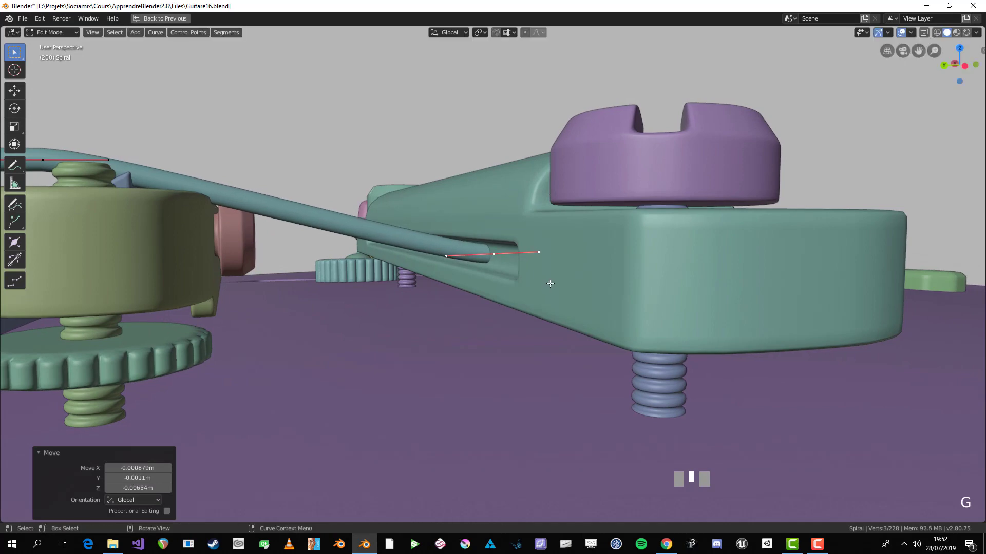
# - Extrude another point through the tailpiece to its rear face, about -0.217 m along Y and -0.009 m along Z
pyautogui.press('KP_3')
pyautogui.press('ctrl+KP_1')
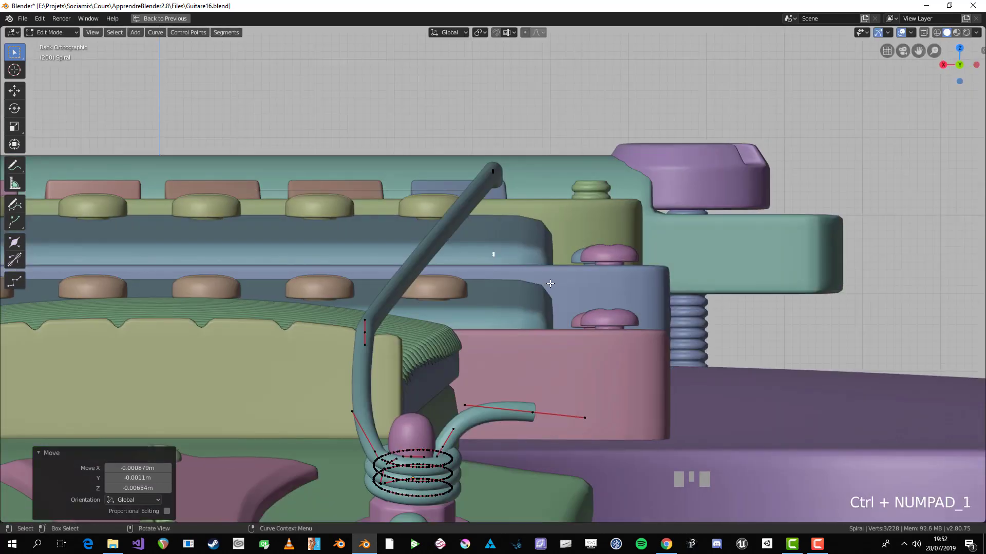
pyautogui.press('KP_3')
pyautogui.scroll(2, 550, 281)
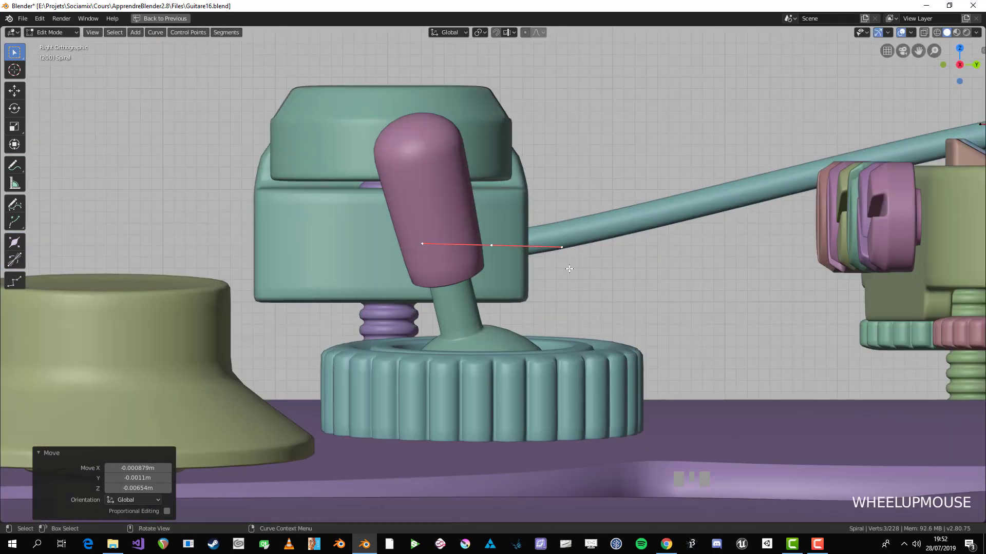
pyautogui.press('e')
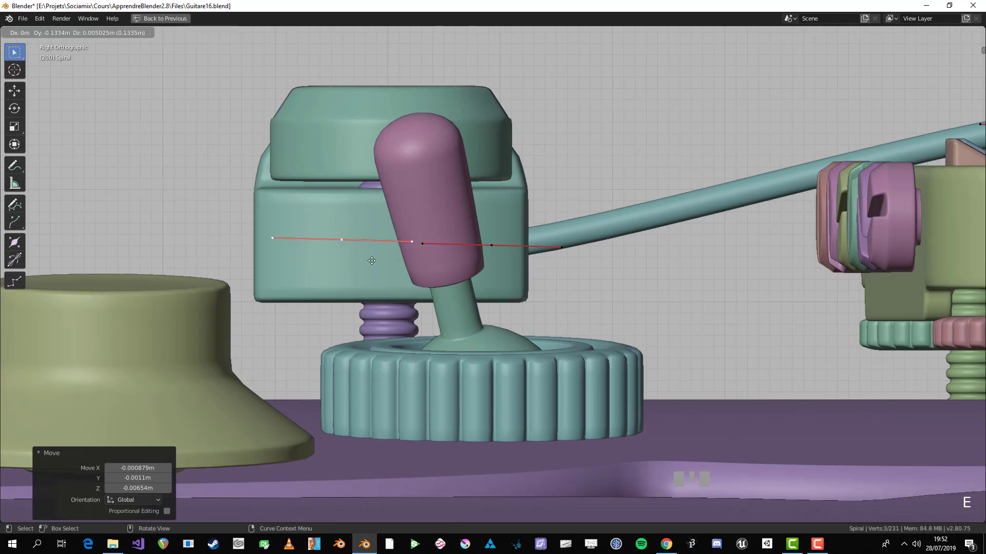
pyautogui.click(315, 279)
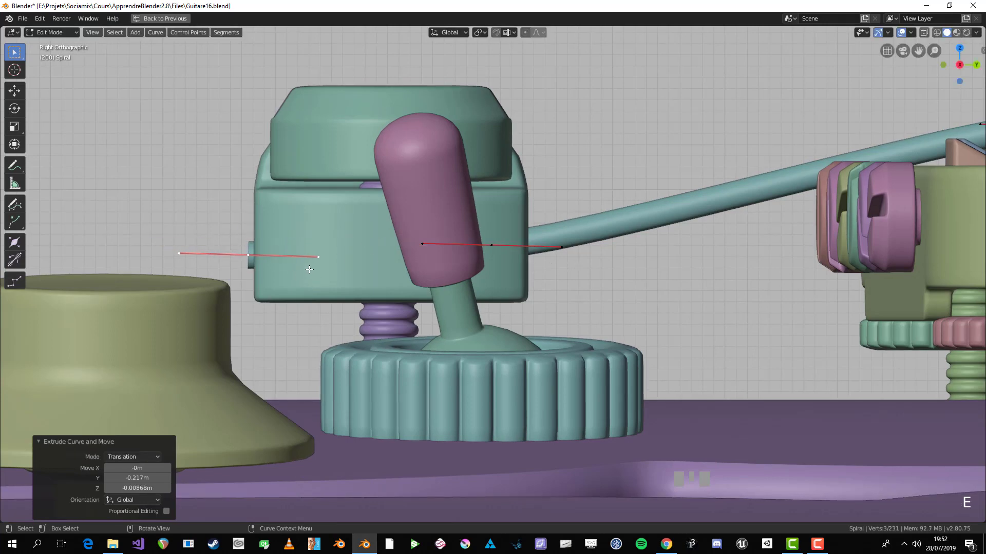
# - Try shifting the string's two tailpiece points into the nearest hole, about -0.032 m along X and 0.008 m along Z
pyautogui.press('ctrl+KP_1')
pyautogui.press('KP_1')
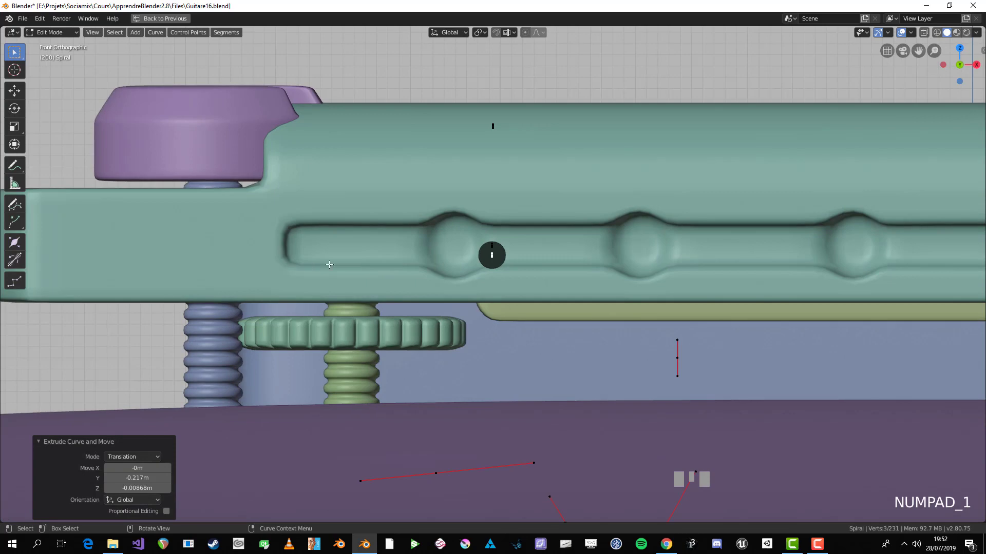
pyautogui.scroll(-1, 592, 285)
pyautogui.press('g')
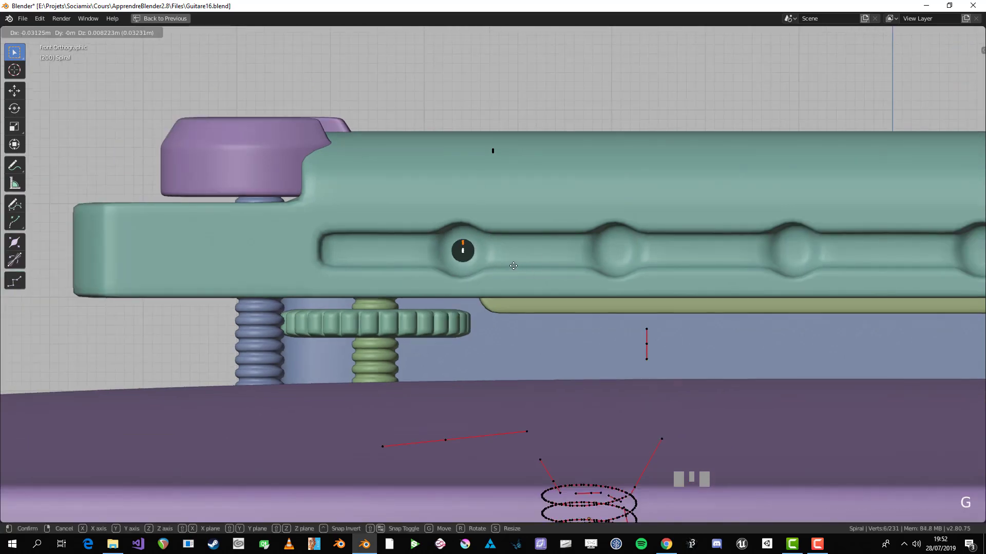
pyautogui.click(514, 266)
pyautogui.moveTo(513, 265); pyautogui.dragTo(515, 390, button='middle')
pyautogui.scroll(-1, 517, 355)
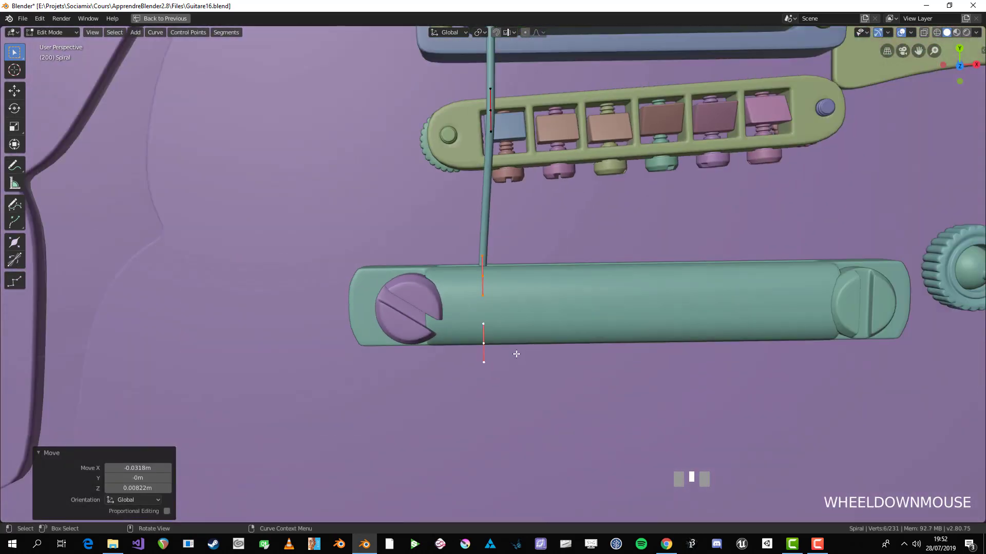
pyautogui.scroll(-5, 514, 345)
pyautogui.scroll(6, 513, 346)
pyautogui.scroll(-4, 514, 346)
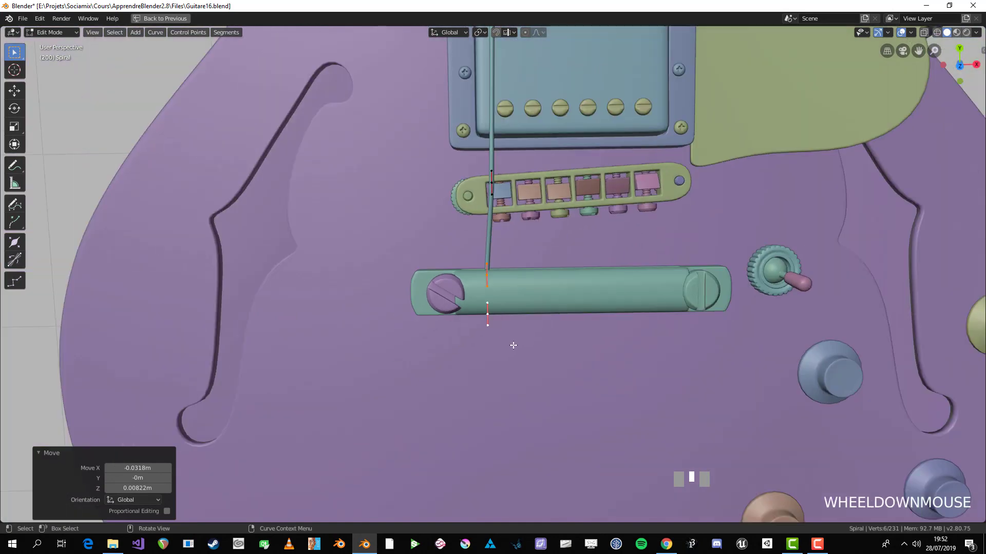
pyautogui.hotkey('ctrl', 'z')
# - Move the string's bridge point and both tailpiece points together about 0.0566 m along X in the top view
pyautogui.scroll(-2, 525, 328)
pyautogui.press('ctrl+KP_7')
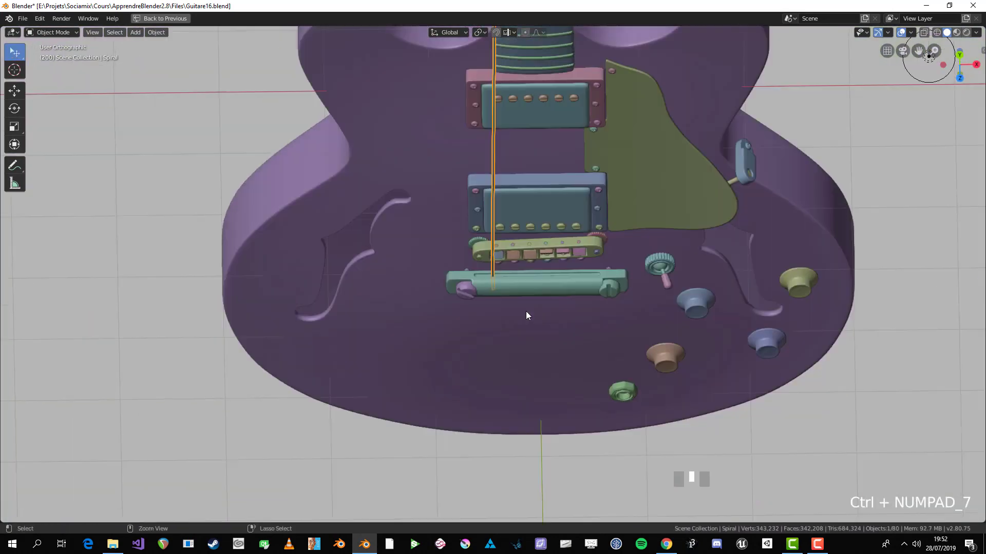
pyautogui.press('KP_7')
pyautogui.scroll(5, 554, 266)
pyautogui.press('Tab')
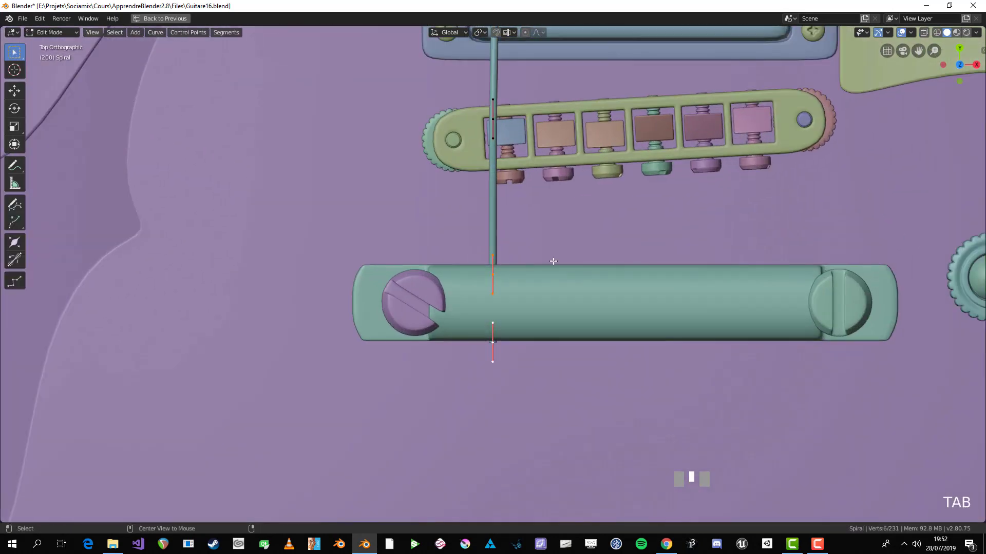
pyautogui.scroll(-4, 515, 180)
pyautogui.keyDown('shift'); pyautogui.moveTo(515, 180); pyautogui.dragTo(505, 280, button='middle'); pyautogui.keyUp('shift')
pyautogui.scroll(3, 505, 279)
pyautogui.press('g')
pyautogui.press('x')
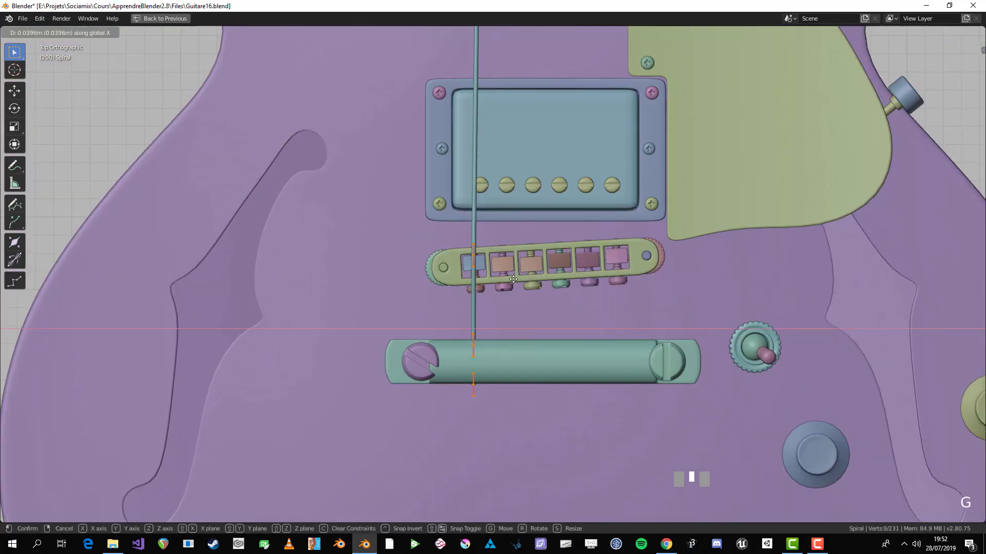
pyautogui.click(516, 280)
# - Examine the string's alignment over the neck, pickups, bridge and tailpiece in the top view with nothing selected
pyautogui.scroll(-5, 516, 279)
pyautogui.keyDown('shift'); pyautogui.moveTo(518, 295); pyautogui.dragTo(545, 428, button='middle'); pyautogui.keyUp('shift')
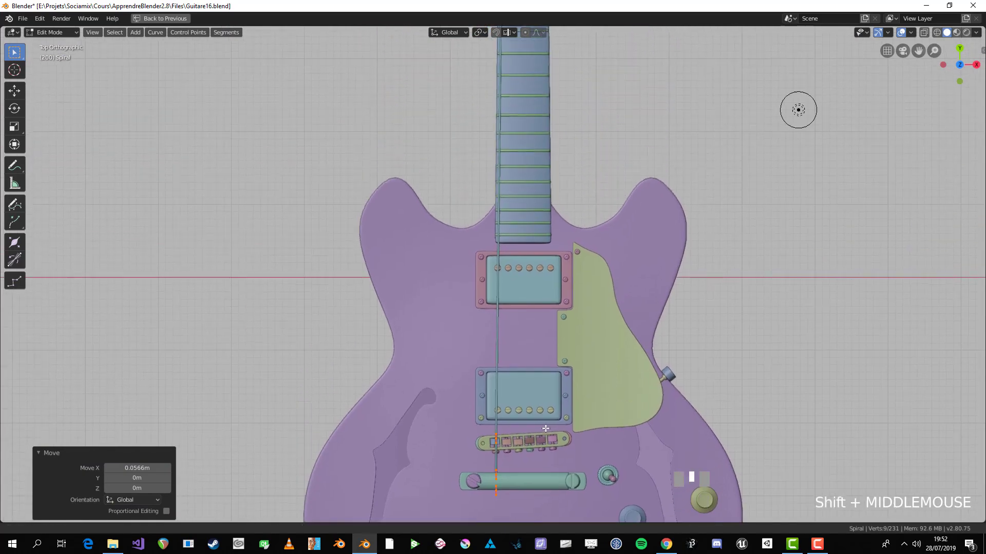
pyautogui.keyDown('shift'); pyautogui.moveTo(497, 267); pyautogui.dragTo(488, 391, button='middle'); pyautogui.keyUp('shift')
pyautogui.scroll(2, 487, 390)
pyautogui.press('Tab')
pyautogui.hotkey('alt', 'a')
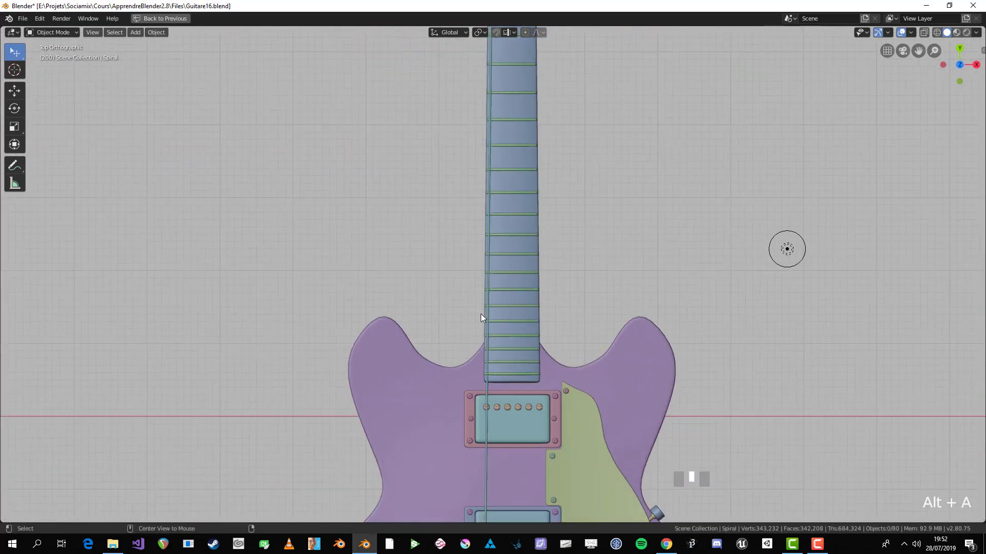
pyautogui.keyDown('shift'); pyautogui.moveTo(481, 316); pyautogui.dragTo(478, 483, button='middle'); pyautogui.keyUp('shift')
pyautogui.keyDown('shift'); pyautogui.moveTo(500, 334); pyautogui.dragTo(482, 288, button='middle'); pyautogui.keyUp('shift')
pyautogui.scroll(-4, 483, 485)
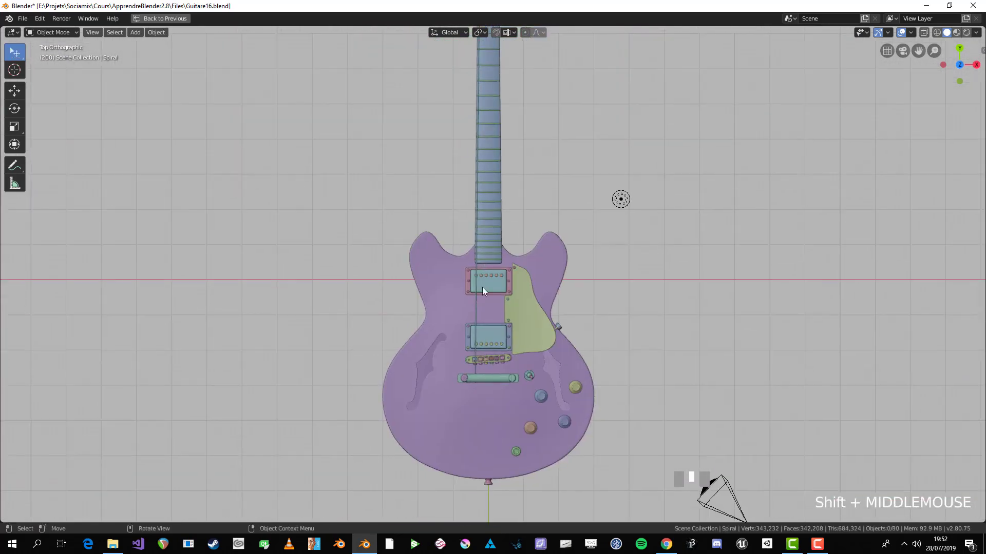
pyautogui.scroll(4, 482, 287)
pyautogui.keyDown('shift'); pyautogui.moveTo(474, 372); pyautogui.dragTo(494, 214, button='middle'); pyautogui.keyUp('shift')
pyautogui.scroll(6, 515, 268)
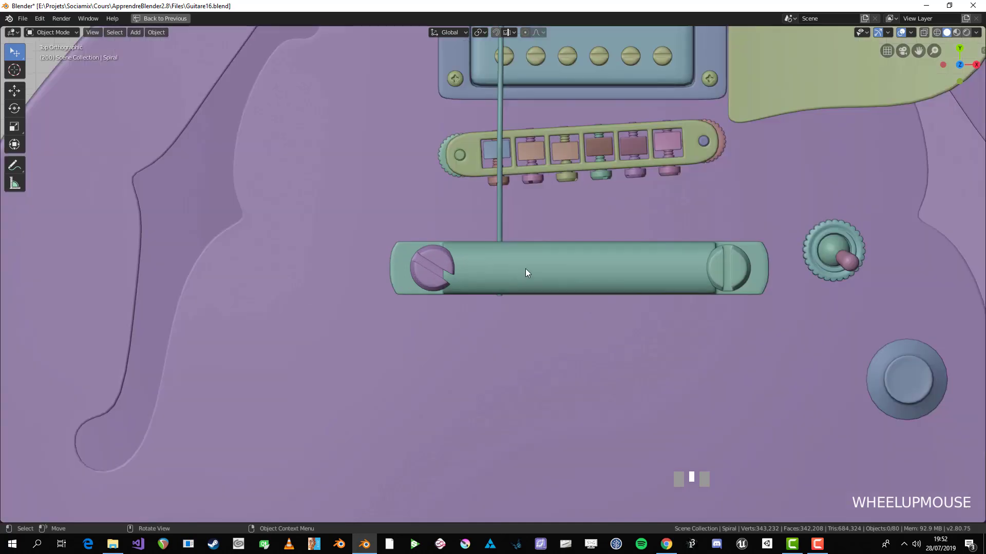
# - Raise the string's end at the tailpiece to the height of the tailpiece's hole centers in the front view
pyautogui.click(525, 271)
pyautogui.scroll(-5, 525, 269)
pyautogui.scroll(4, 526, 269)
pyautogui.press('KP_1')
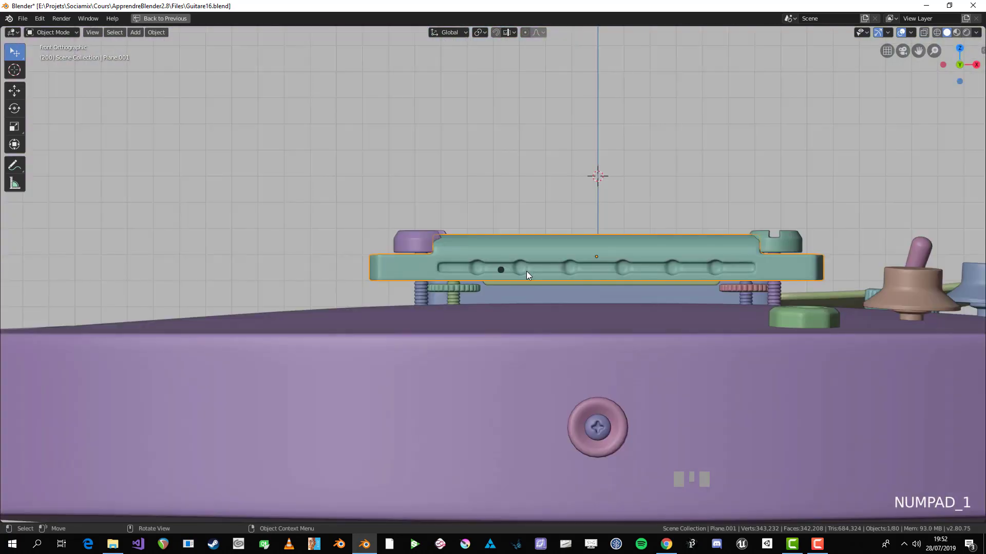
pyautogui.scroll(3, 526, 271)
pyautogui.scroll(2, 538, 265)
pyautogui.click(518, 268)
pyautogui.press('Tab')
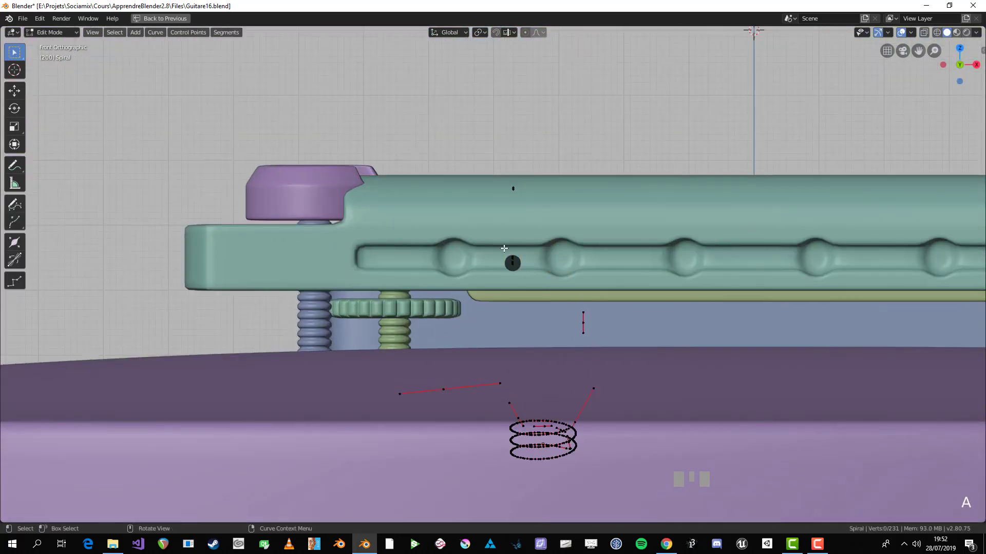
pyautogui.press('Tab')
# - Edit the tailpiece mesh with X-ray on and move the middle hole's vertices of the editable half about -0.035 m along X
pyautogui.click(537, 281)
pyautogui.press('Tab')
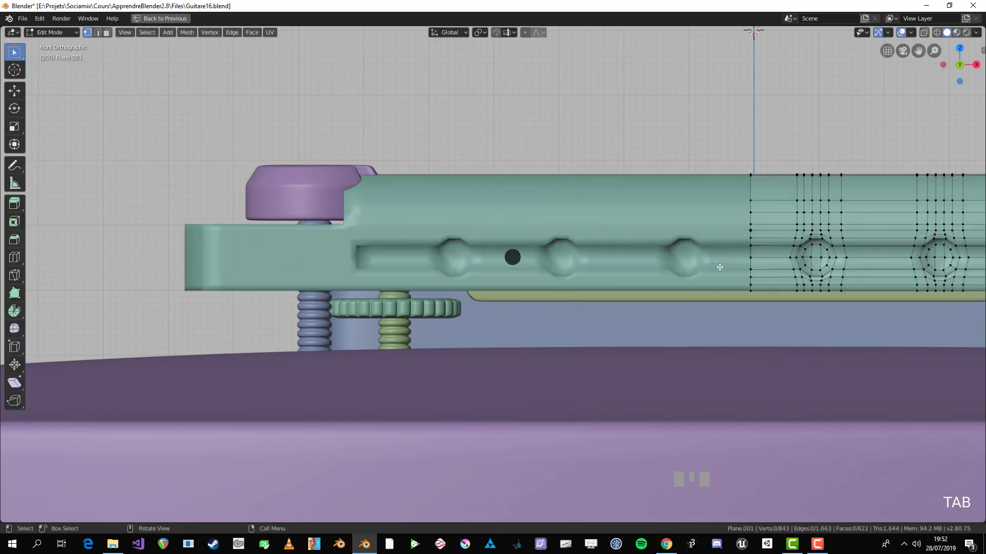
pyautogui.keyDown('shift'); pyautogui.moveTo(720, 267); pyautogui.dragTo(548, 277, button='middle'); pyautogui.keyUp('shift')
pyautogui.hotkey('alt', 'z')
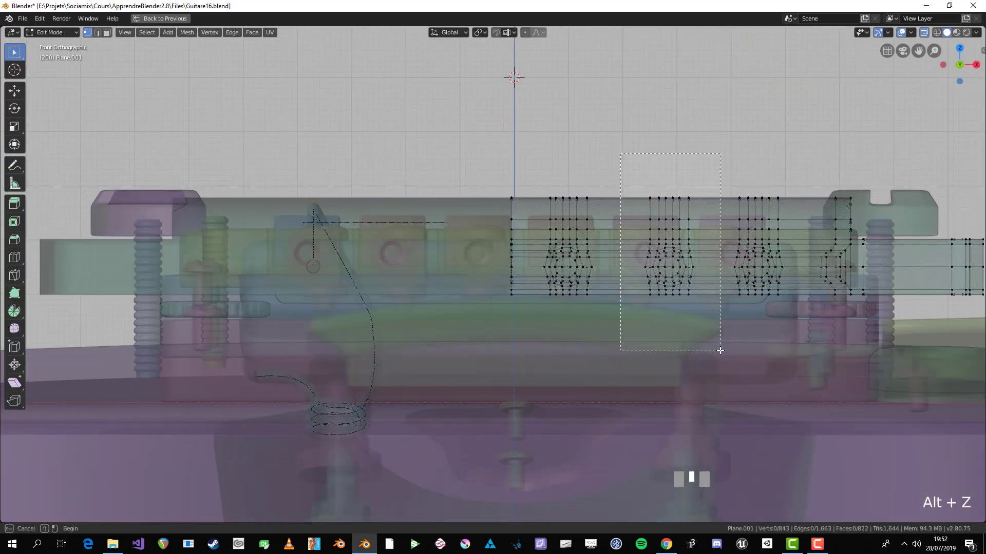
pyautogui.moveTo(720, 350); pyautogui.dragTo(720, 350)
pyautogui.press('g')
pyautogui.press('x')
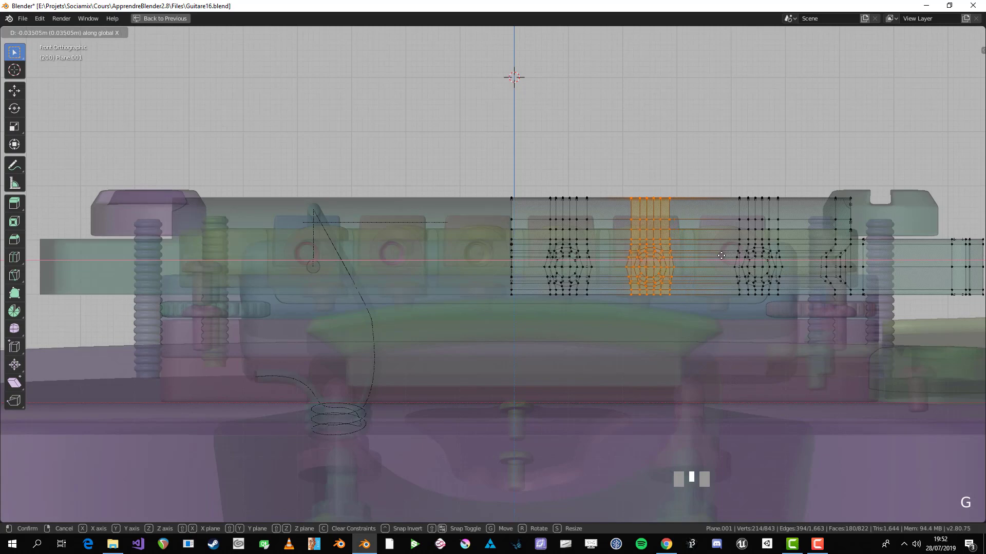
pyautogui.click(725, 249)
# - Select the vertices of the tailpiece's outermost hole and move them along X toward the center
pyautogui.hotkey('alt', 'a')
pyautogui.moveTo(801, 338); pyautogui.dragTo(801, 338)
pyautogui.press('g')
pyautogui.press('x')
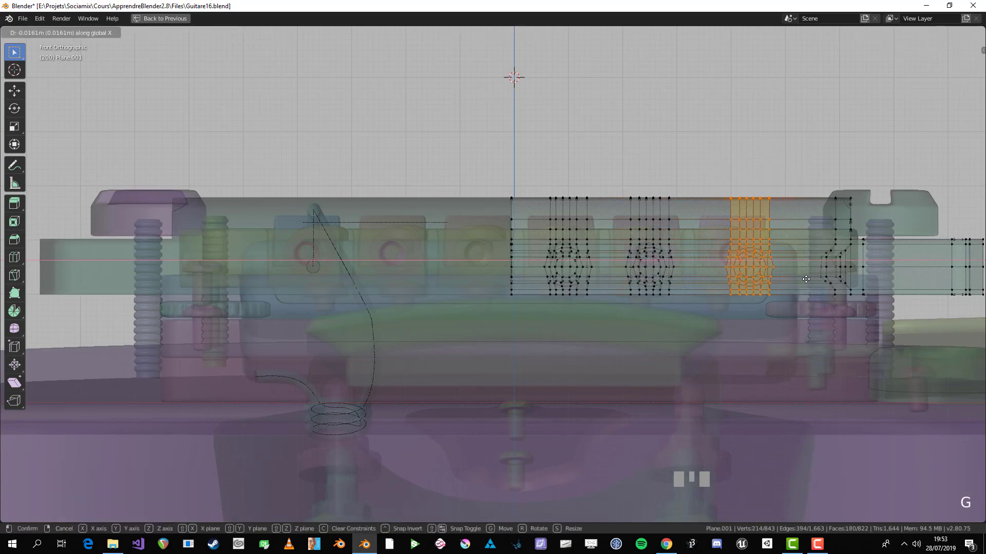
pyautogui.click(794, 286)
# - Move the tailpiece's outermost hole about -0.045 m along X so it surrounds the string's end
pyautogui.press('Tab')
pyautogui.hotkey('alt', 'z')
pyautogui.press('Tab')
pyautogui.press('g')
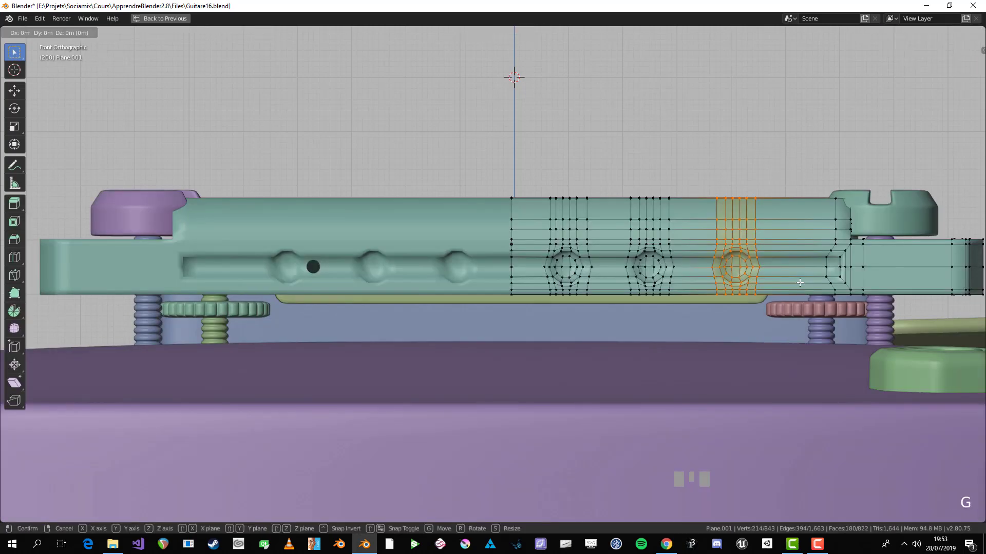
pyautogui.press('x')
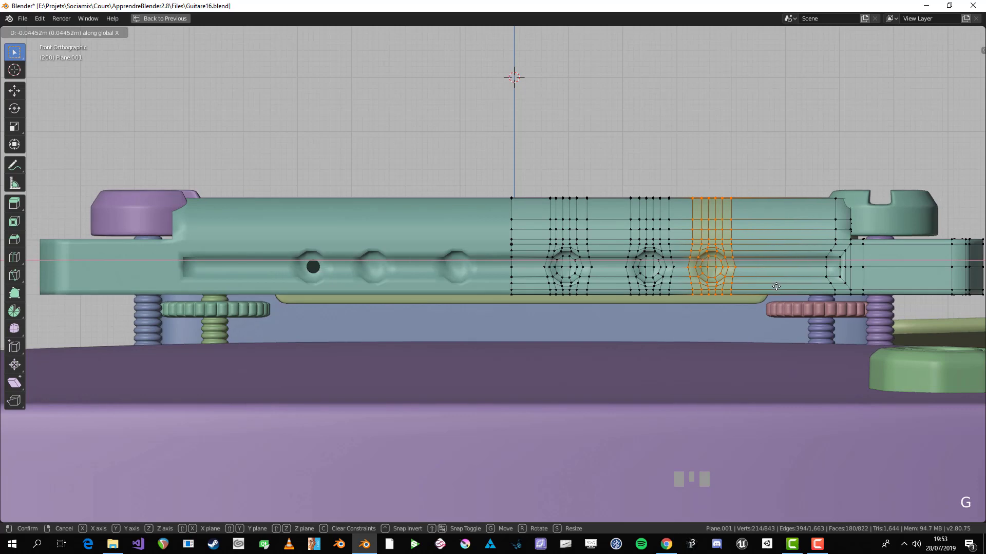
pyautogui.click(780, 285)
# - Select the vertices of the editable half's middle tailpiece hole with X-ray on and move them slightly toward the center
pyautogui.hotkey('alt', 'a')
pyautogui.hotkey('alt', 'z')
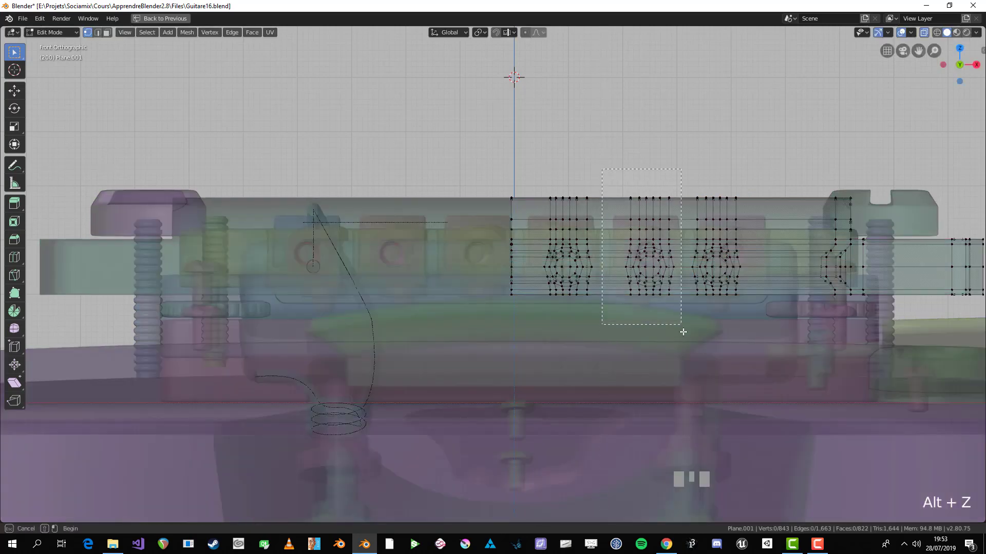
pyautogui.moveTo(683, 332); pyautogui.dragTo(683, 333)
pyautogui.press('g')
pyautogui.click(691, 305)
pyautogui.hotkey('alt', 'z')
pyautogui.press('Tab')
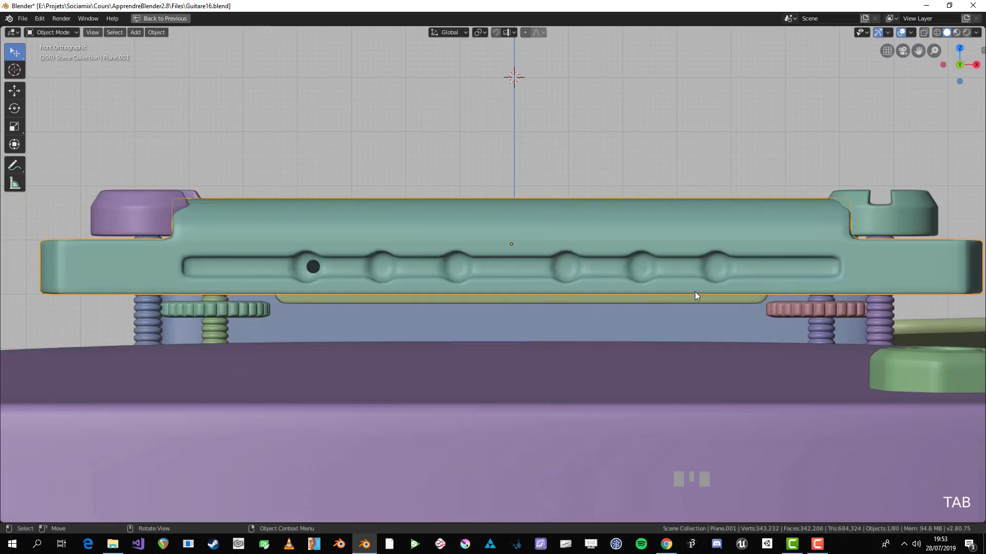
# - Select the two innermost holes' vertices on the tailpiece's editable half and move them together along X toward the center
pyautogui.press('Tab')
pyautogui.hotkey('alt', 'z')
pyautogui.press('b')
pyautogui.moveTo(598, 314); pyautogui.dragTo(539, 190)
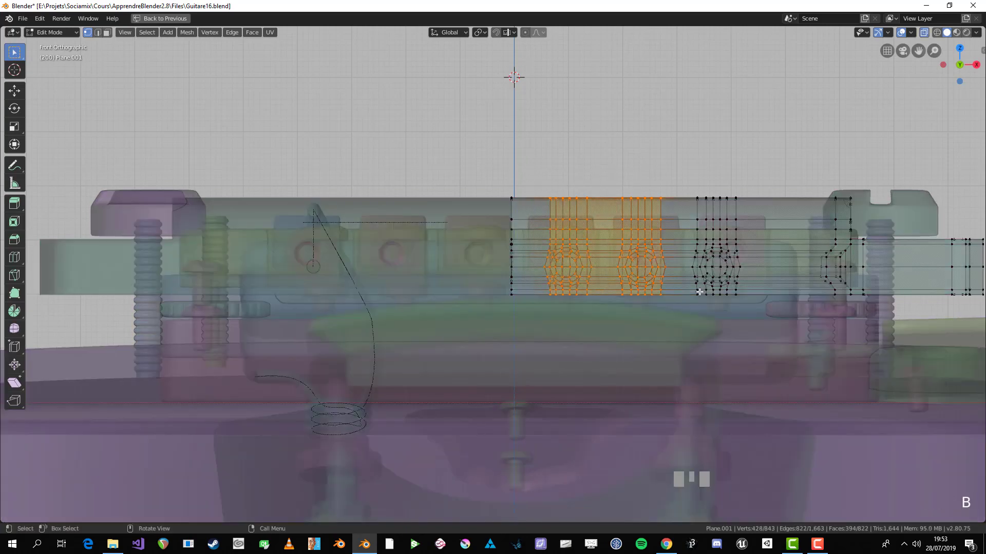
pyautogui.press('g')
pyautogui.press('x')
pyautogui.click(684, 293)
pyautogui.press('Tab')
pyautogui.hotkey('alt', 'z')
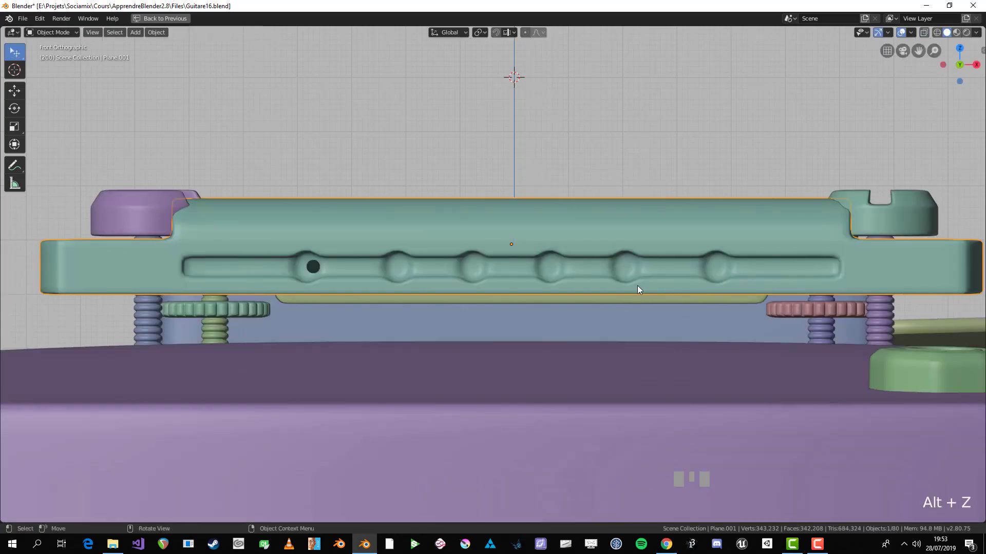
# - Shift the two innermost tailpiece holes about 0.01 m outward along X to even out the hole spacing
pyautogui.press('Tab')
pyautogui.press('g')
pyautogui.press('x')
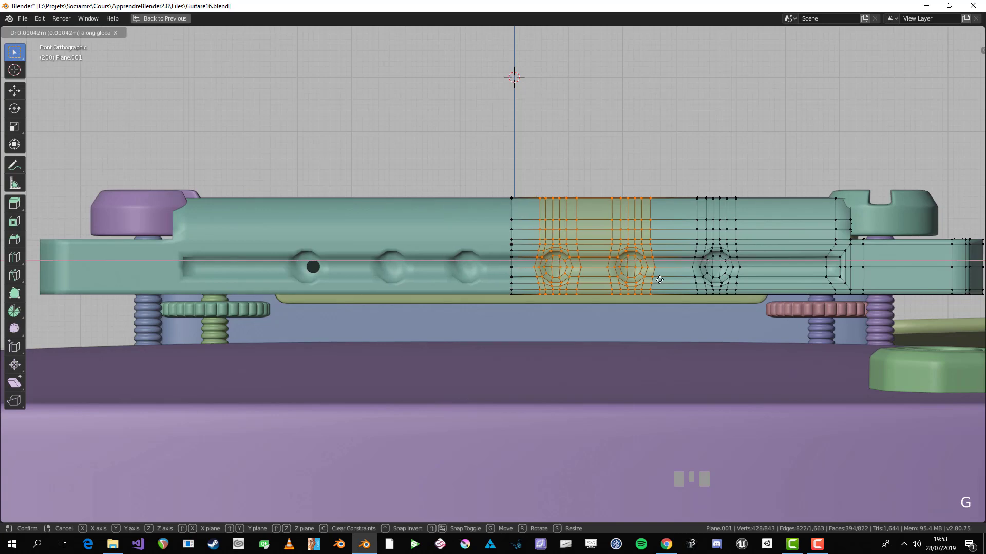
pyautogui.click(659, 280)
pyautogui.press('Tab')
pyautogui.scroll(-4, 600, 279)
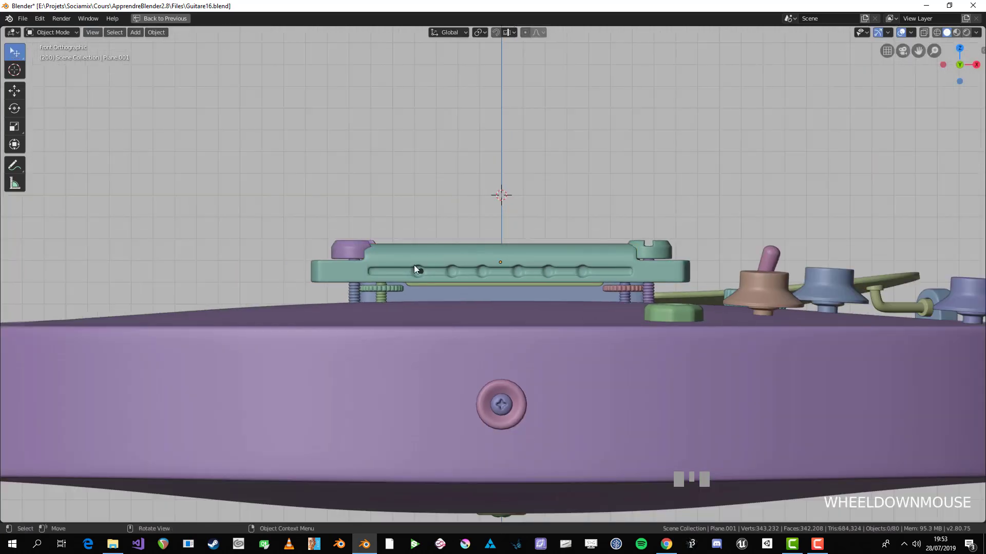
pyautogui.scroll(4, 380, 272)
pyautogui.click(711, 269)
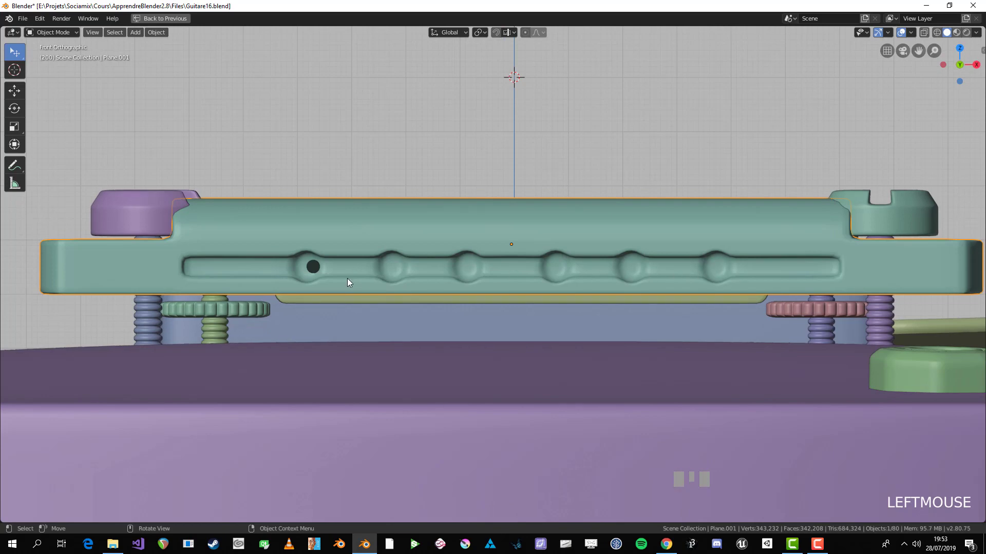
# - Edit the string in the top view and move its end point at the tailpiece about -0.0104 m along X
pyautogui.click(314, 267)
pyautogui.press('KP_7')
pyautogui.press('Tab')
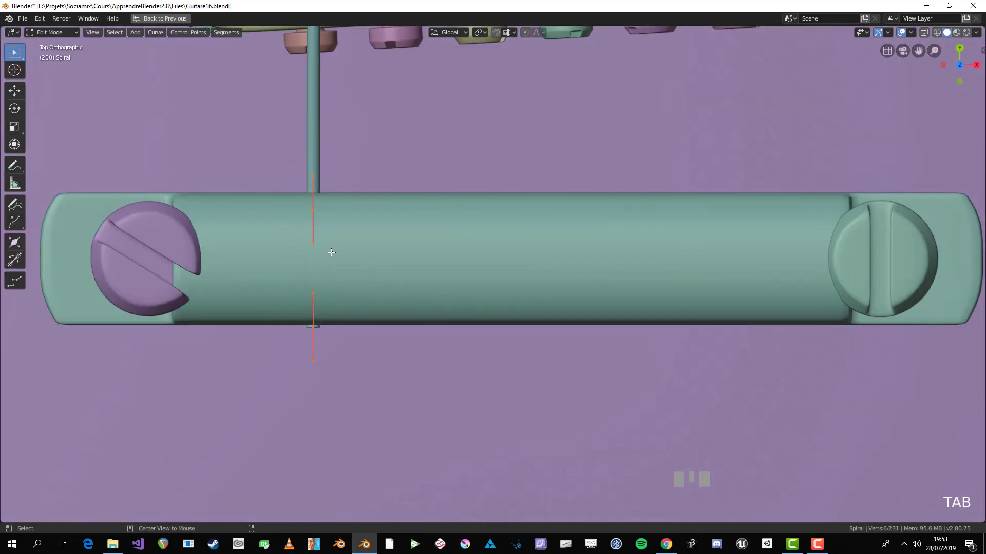
pyautogui.hotkey('alt', 'a')
pyautogui.hotkey('alt', 'z')
pyautogui.press('g')
pyautogui.click(381, 319)
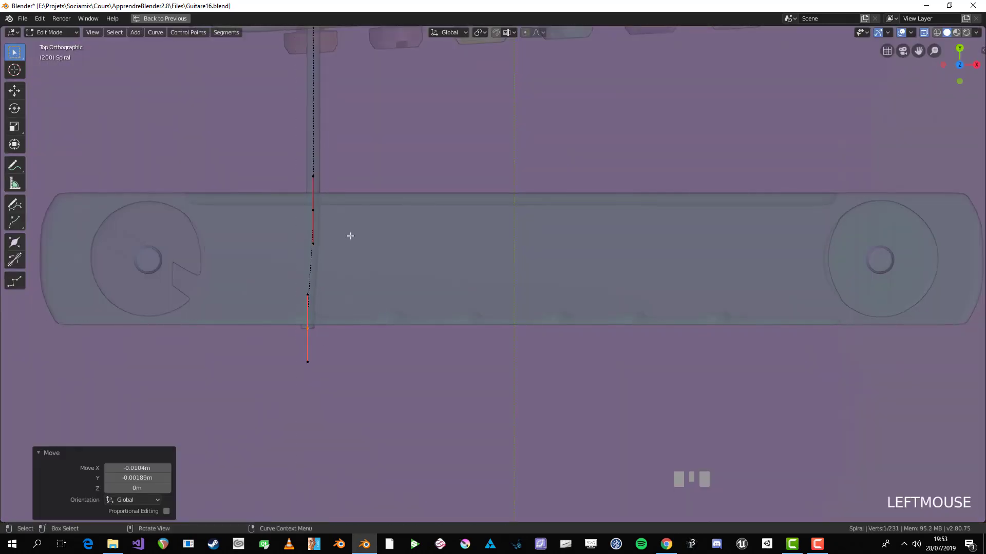
# - Move the string's control point where it enters the tailpiece by about -0.0038 m in X and 0.0028 m in Y
pyautogui.moveTo(319, 198); pyautogui.dragTo(314, 209)
pyautogui.press('g')
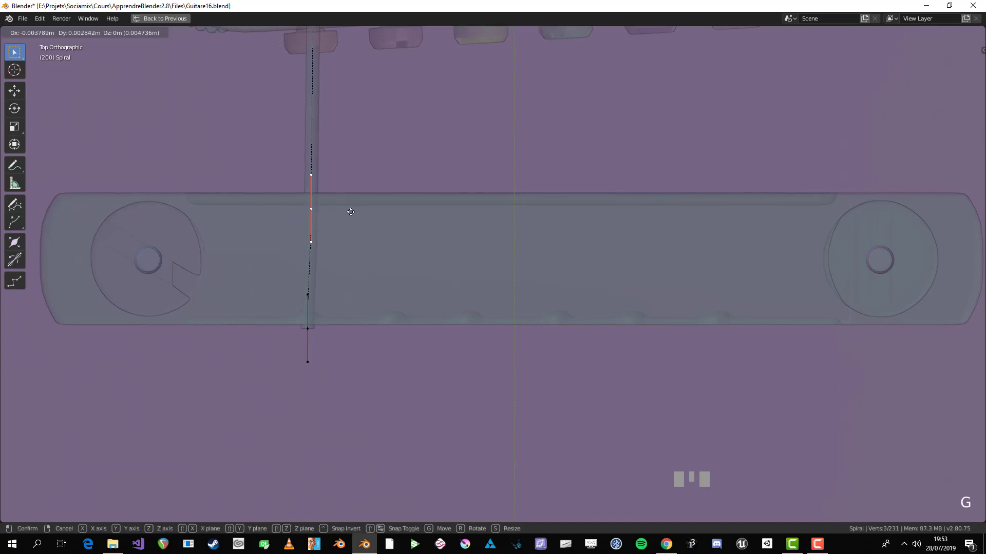
pyautogui.click(351, 212)
pyautogui.hotkey('alt', 'z')
# - Examine the string's run over the neck, pickups, bridge and tailpiece in perspective
pyautogui.scroll(-3, 383, 242)
pyautogui.hotkey('alt', 'a')
pyautogui.moveTo(543, 338); pyautogui.dragTo(659, 339, button='middle')
pyautogui.press('Tab')
pyautogui.scroll(-1, 545, 301)
pyautogui.scroll(-2, 545, 301)
pyautogui.scroll(3, 486, 220)
pyautogui.click(459, 302)
pyautogui.press('Tab')
pyautogui.scroll(-1, 659, 338)
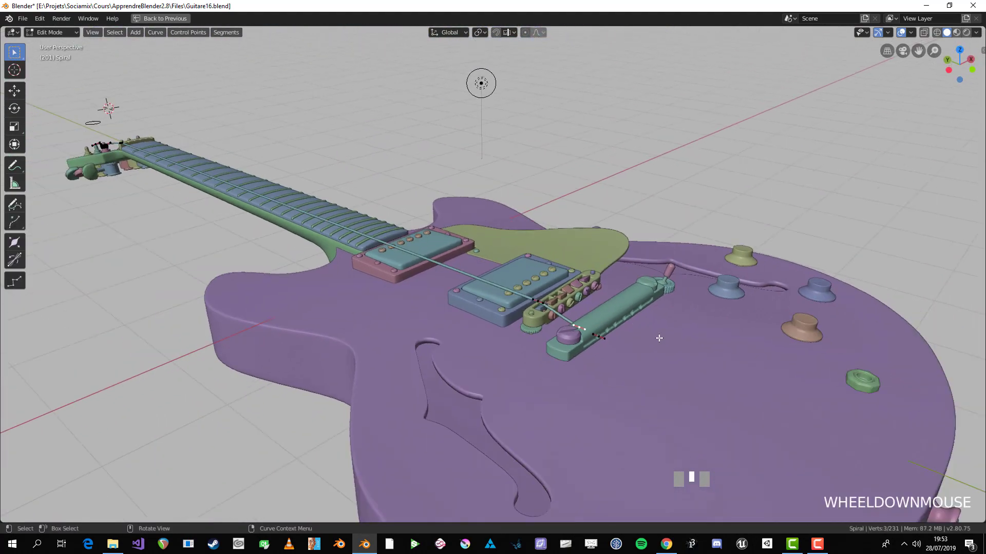
pyautogui.press('Tab')
pyautogui.scroll(2, 688, 356)
# - Examine the string's height above the bridge, pickups and fretboard in the right side view
pyautogui.press('KP_3')
pyautogui.scroll(2, 340, 346)
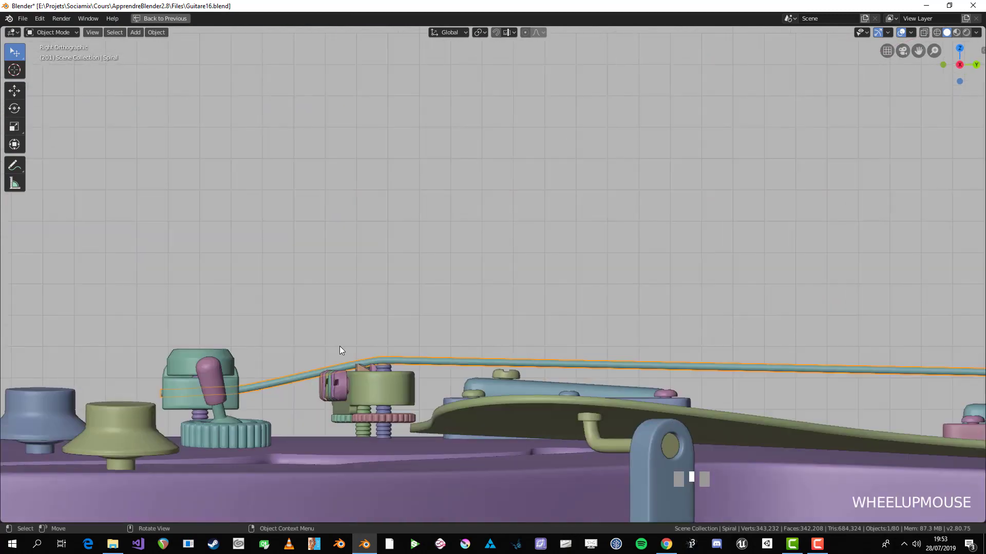
pyautogui.keyDown('shift'); pyautogui.moveTo(340, 346); pyautogui.dragTo(686, 185, button='middle'); pyautogui.keyUp('shift')
pyautogui.scroll(-2, 680, 234)
pyautogui.keyDown('shift'); pyautogui.moveTo(682, 234); pyautogui.dragTo(282, 213, button='middle'); pyautogui.keyUp('shift')
pyautogui.scroll(-2, 749, 273)
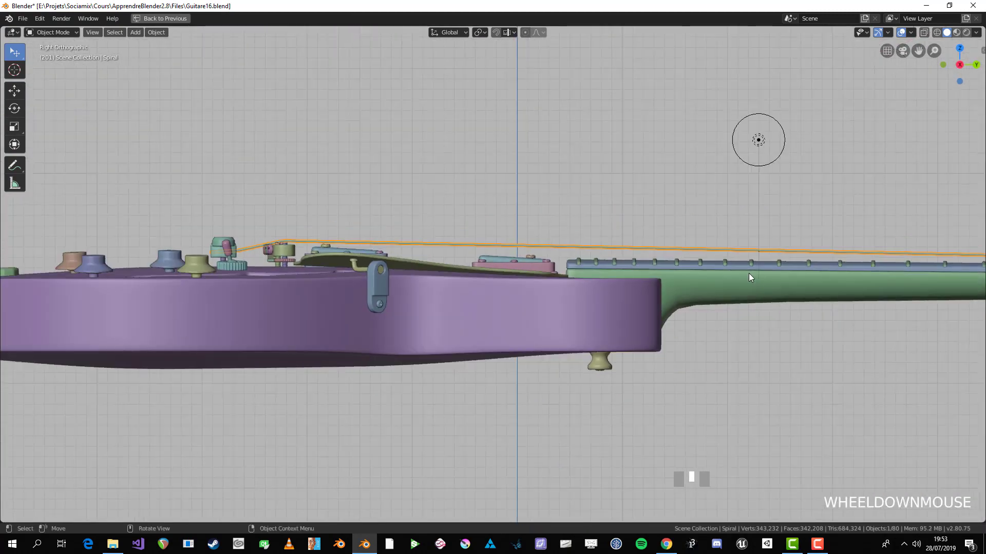
pyautogui.keyDown('shift'); pyautogui.moveTo(748, 273); pyautogui.dragTo(609, 242, button='middle'); pyautogui.keyUp('shift')
# - Select the neck, fretboard, frets, nut and all tuner parts in the side view, leaving the string out of the selection
pyautogui.click(580, 251)
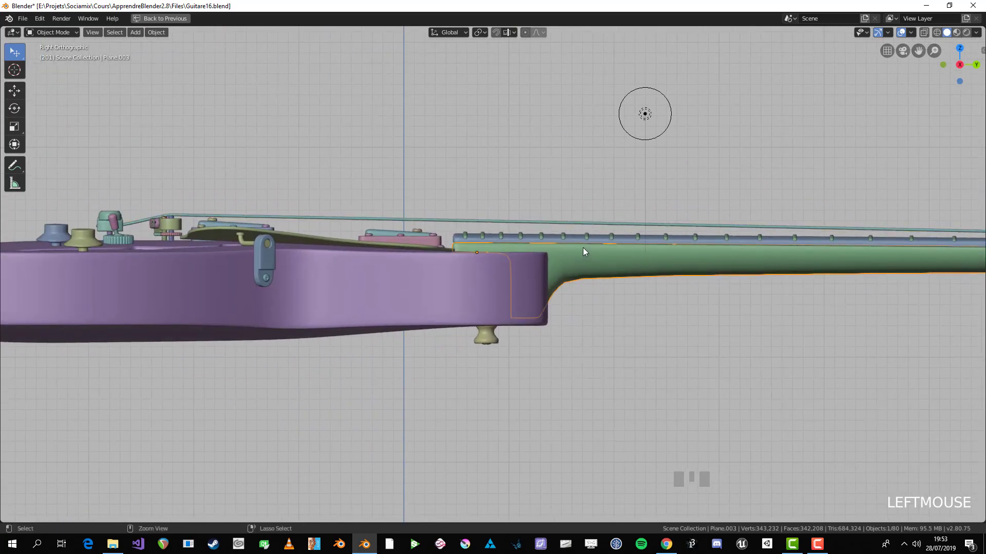
pyautogui.hotkey('ctrl', 'space')
pyautogui.hotkey('ctrl', 'space')
pyautogui.keyDown('shift'); pyautogui.moveTo(596, 285); pyautogui.dragTo(497, 279, button='middle'); pyautogui.keyUp('shift')
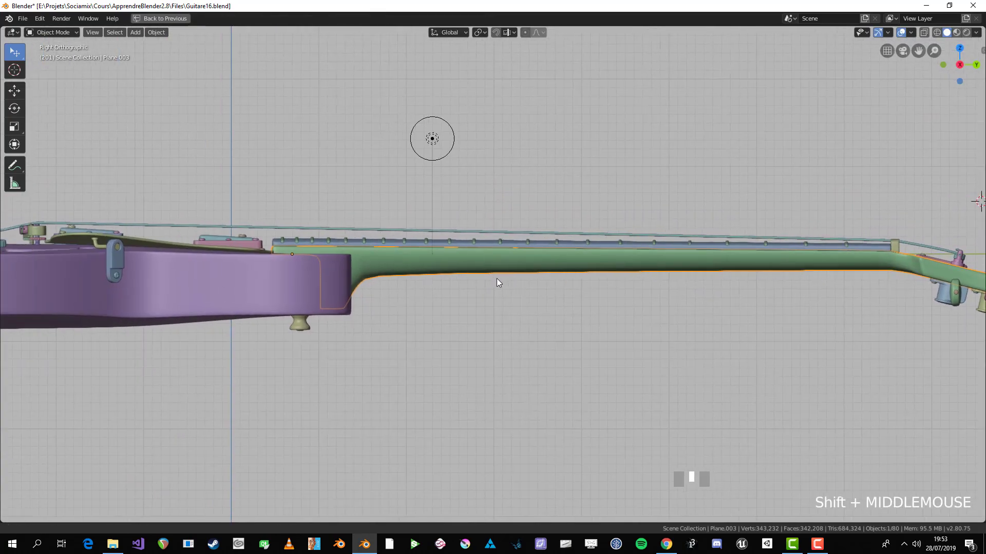
pyautogui.keyDown('shift'); pyautogui.moveTo(302, 245); pyautogui.dragTo(286, 269, button='middle'); pyautogui.keyUp('shift')
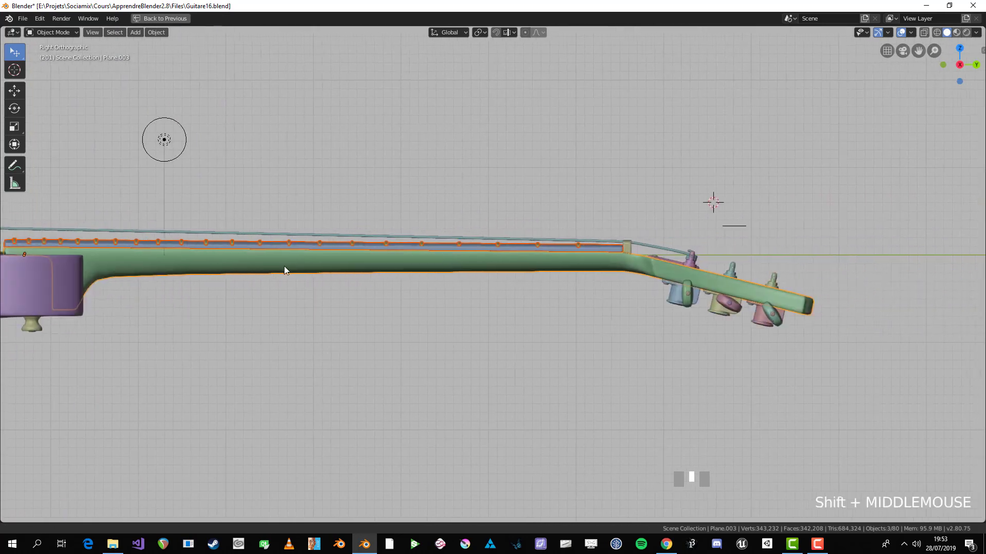
pyautogui.scroll(3, 710, 276)
pyautogui.keyDown('shift'); pyautogui.click(732, 252); pyautogui.keyUp('shift')
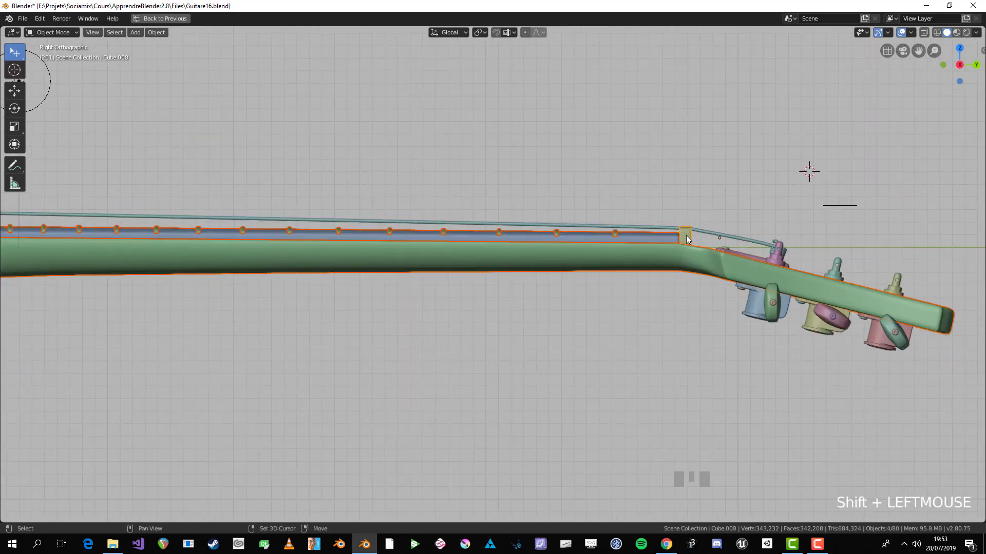
pyautogui.scroll(-3, 732, 255)
pyautogui.scroll(1, 698, 279)
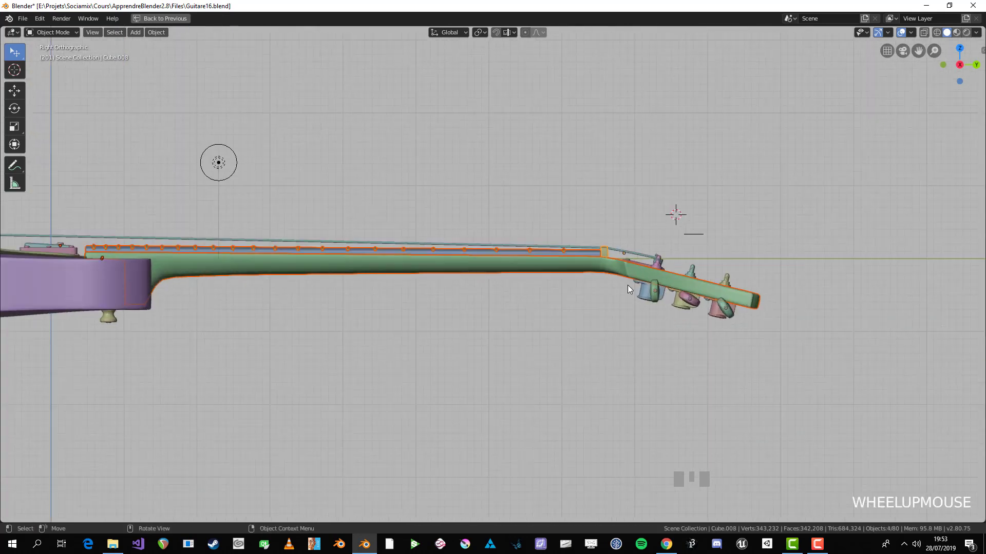
pyautogui.hotkey('alt', 'z')
pyautogui.moveTo(613, 243); pyautogui.dragTo(753, 322)
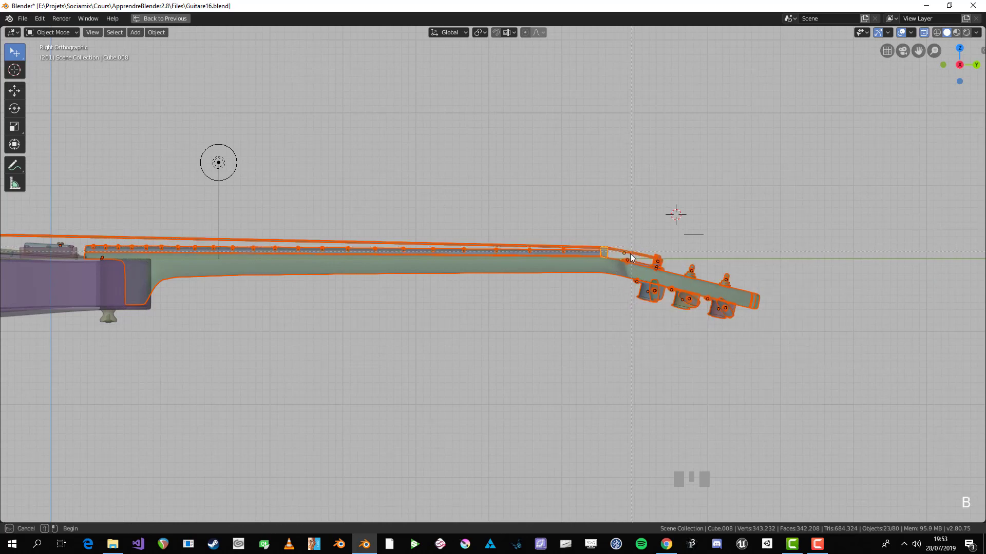
pyautogui.keyDown('shift'); pyautogui.moveTo(631, 255); pyautogui.dragTo(639, 251); pyautogui.keyUp('shift')
# - Place the 3D cursor at the nut and set the pivot point to 3D Cursor
pyautogui.keyDown('shift'); pyautogui.moveTo(507, 272); pyautogui.dragTo(545, 273, button='middle'); pyautogui.keyUp('shift')
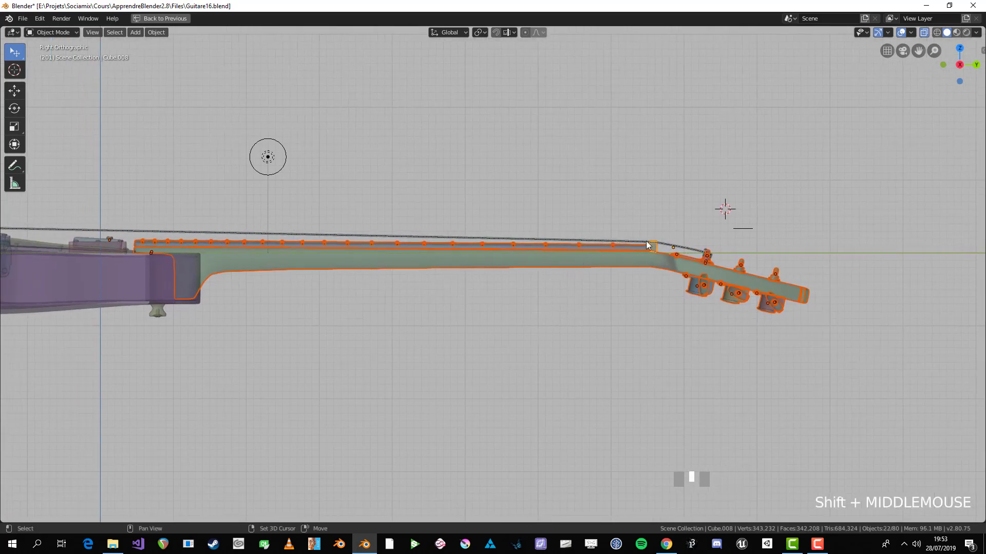
pyautogui.keyDown('shift'); pyautogui.moveTo(663, 251); pyautogui.dragTo(687, 245, button='middle'); pyautogui.keyUp('shift')
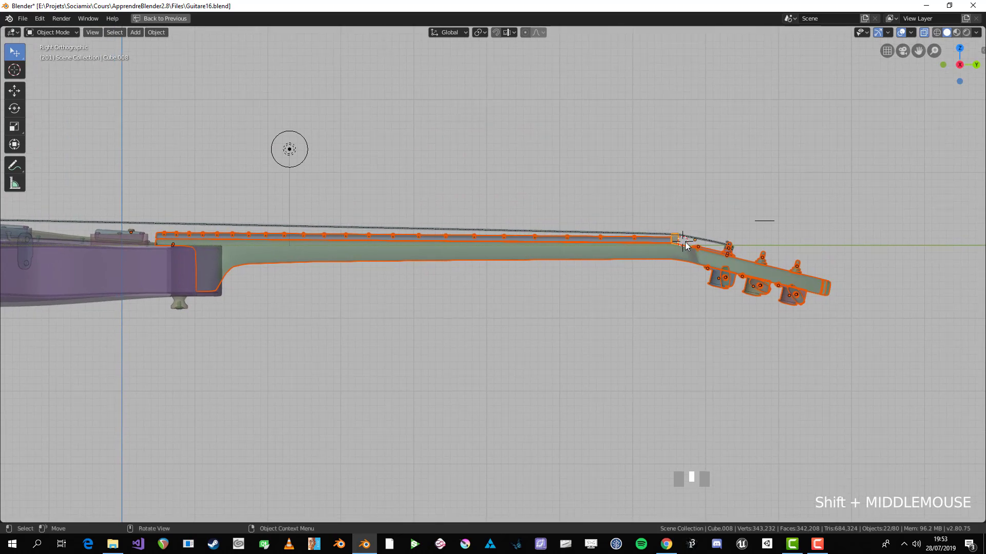
pyautogui.keyDown('shift'); pyautogui.moveTo(463, 233); pyautogui.dragTo(584, 240, button='middle'); pyautogui.keyUp('shift')
pyautogui.keyDown('shift'); pyautogui.moveTo(732, 259); pyautogui.dragTo(719, 261, button='middle'); pyautogui.keyUp('shift')
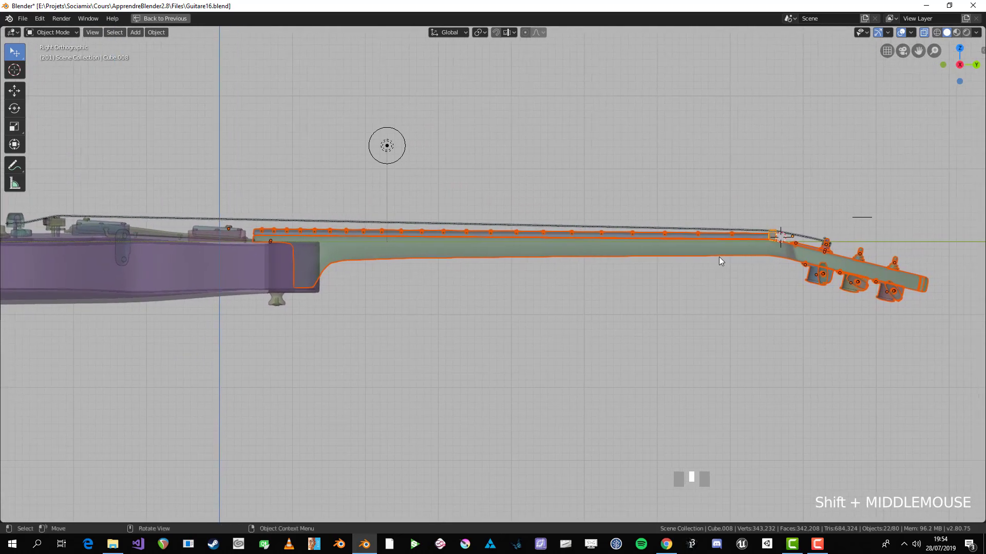
pyautogui.click(481, 34)
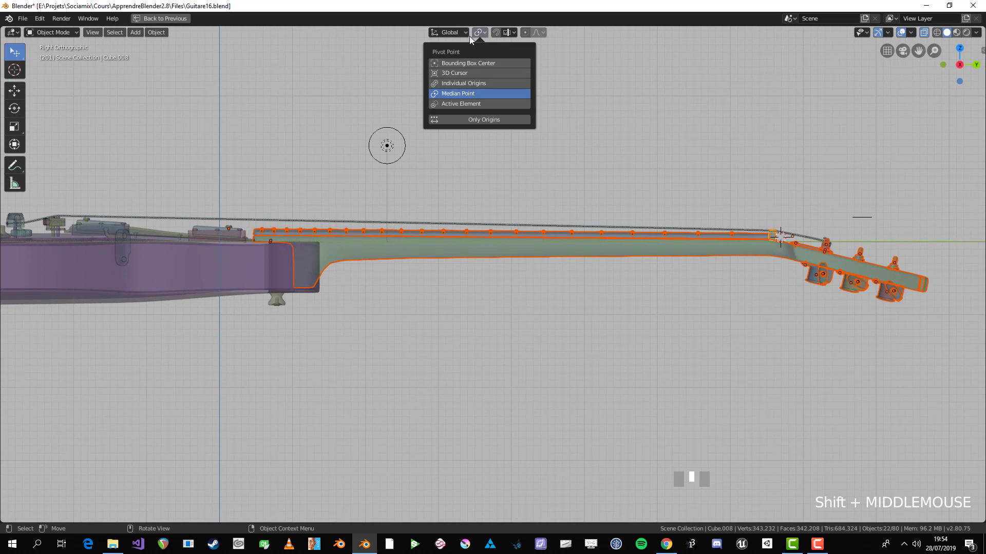
pyautogui.click(464, 72)
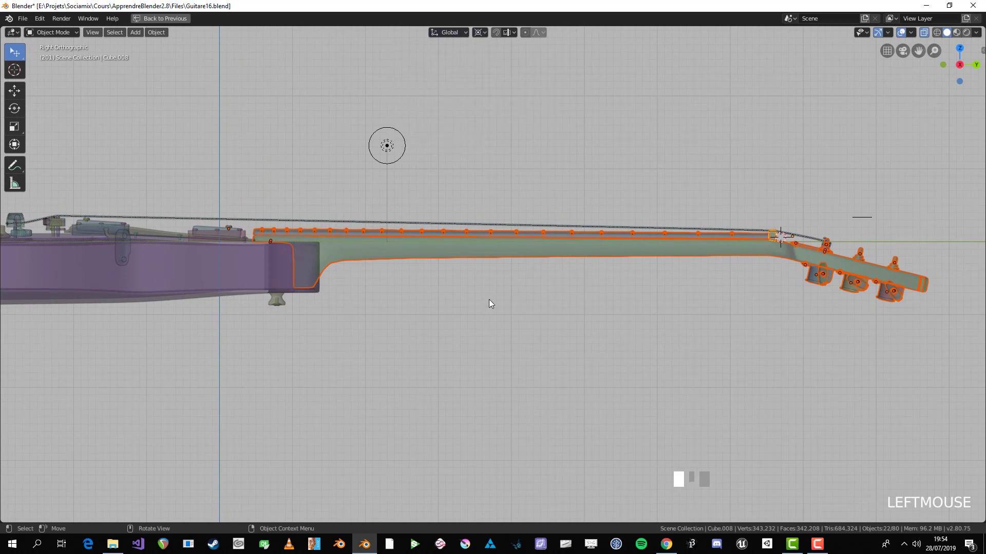
# - Rotate the selected neck assembly about 0.45° around the nut to bring the fretboard closer to the string
pyautogui.press('r')
pyautogui.rightClick(738, 206)
pyautogui.press('r')
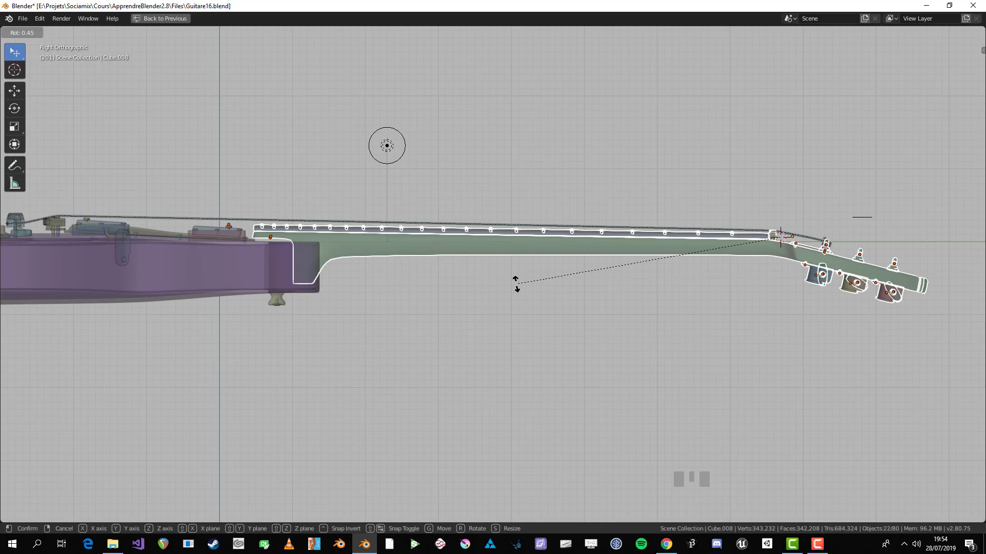
pyautogui.keyDown('shift'); pyautogui.click(516, 282); pyautogui.keyUp('shift')
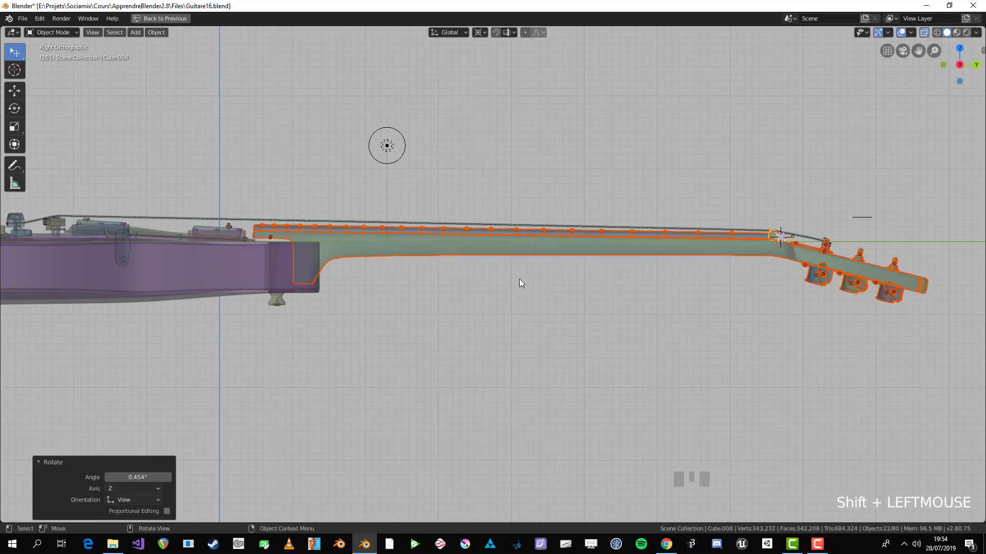
# - Examine the rotated neck's fit with the body and the string's clearance from the frets to the headstock
pyautogui.scroll(2, 521, 277)
pyautogui.hotkey('alt', 'a')
pyautogui.keyDown('shift'); pyautogui.moveTo(334, 282); pyautogui.dragTo(600, 291, button='middle'); pyautogui.keyUp('shift')
pyautogui.scroll(1, 497, 250)
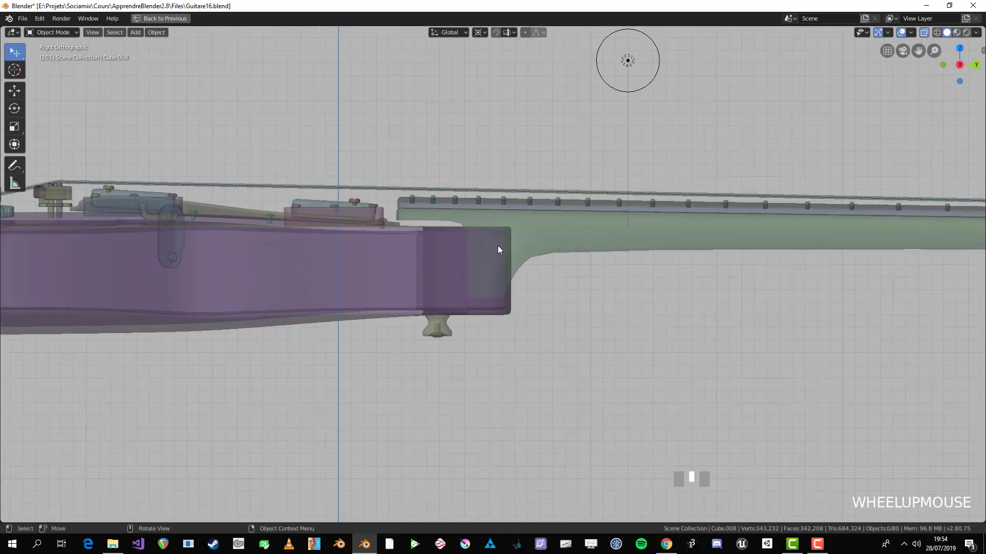
pyautogui.keyDown('shift'); pyautogui.moveTo(796, 186); pyautogui.dragTo(604, 213, button='middle'); pyautogui.keyUp('shift')
pyautogui.hotkey('alt', 'z')
pyautogui.scroll(-4, 573, 215)
pyautogui.keyDown('shift'); pyautogui.moveTo(411, 291); pyautogui.dragTo(906, 279, button='middle'); pyautogui.keyUp('shift')
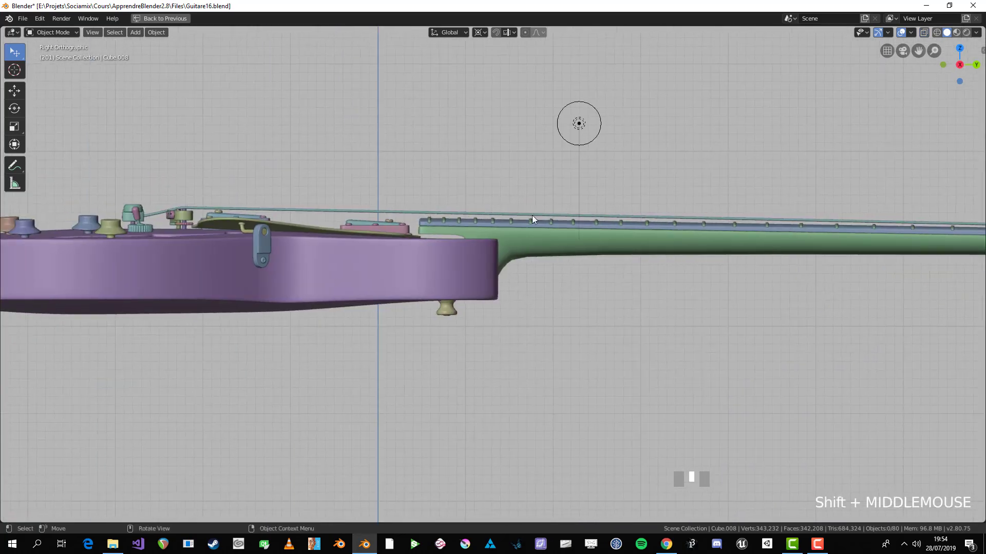
pyautogui.scroll(4, 532, 215)
pyautogui.scroll(-4, 390, 204)
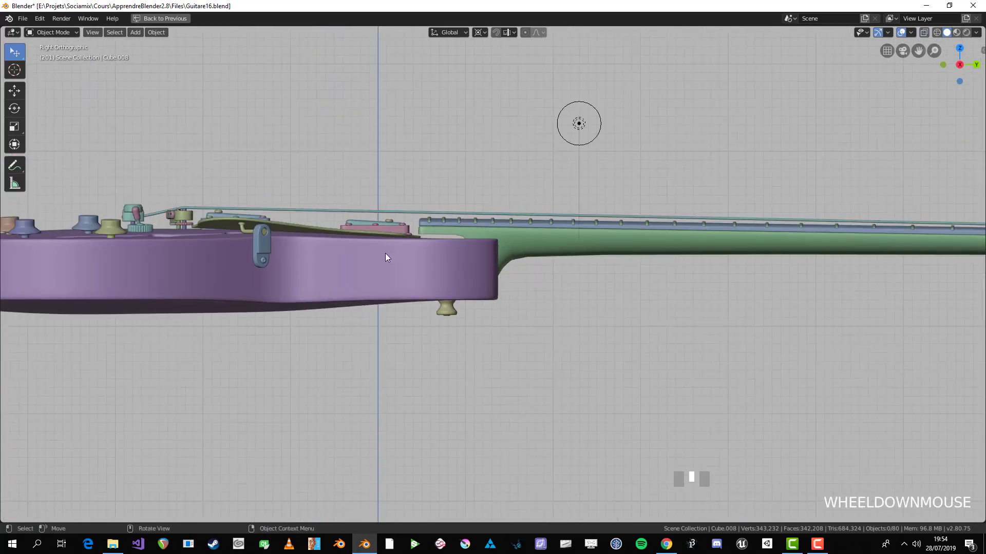
pyautogui.keyDown('shift'); pyautogui.moveTo(386, 257); pyautogui.dragTo(643, 281, button='middle'); pyautogui.keyUp('shift')
pyautogui.scroll(2, 587, 253)
pyautogui.scroll(5, 604, 305)
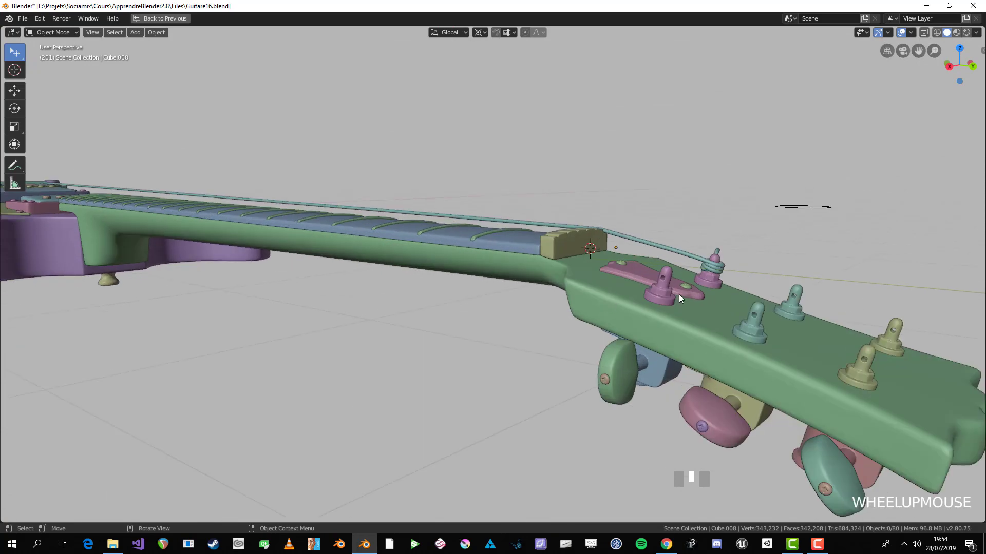
pyautogui.click(713, 265)
pyautogui.keyDown('shift'); pyautogui.moveTo(741, 267); pyautogui.dragTo(485, 267, button='middle'); pyautogui.keyUp('shift')
# - Open the neck mesh in Edit Mode in the right side view, at the joint with the body
pyautogui.press('KP_1')
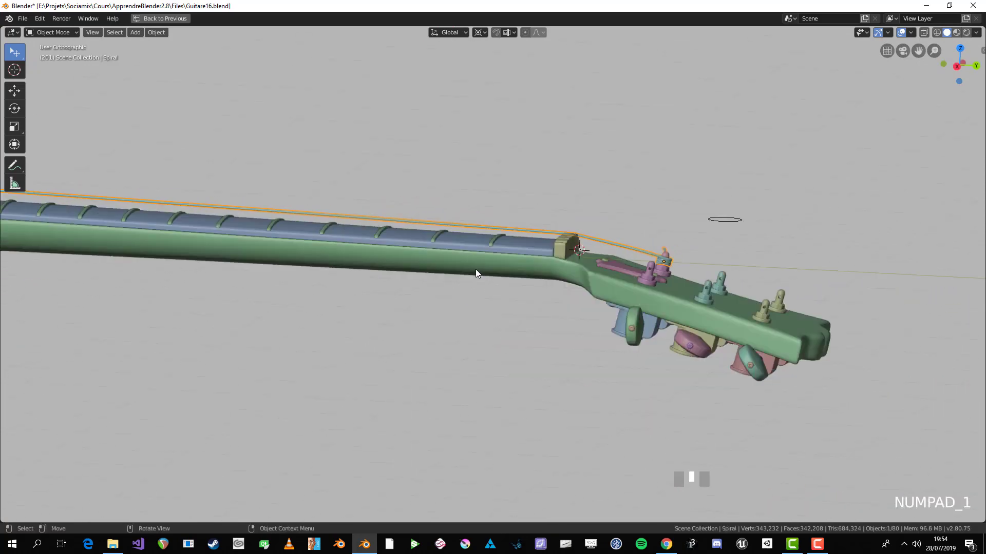
pyautogui.press('KP_3')
pyautogui.hotkey('ctrl', 'space')
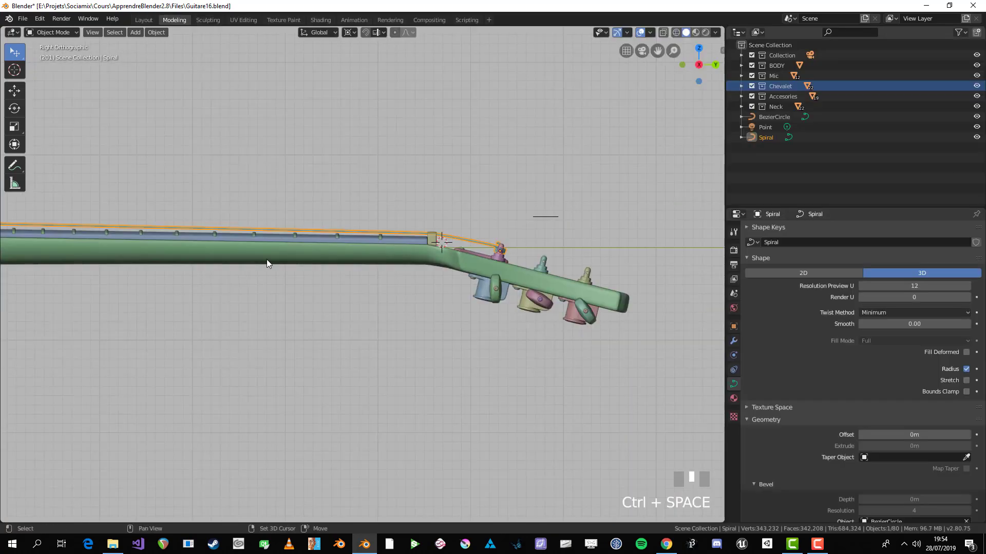
pyautogui.keyDown('shift'); pyautogui.moveTo(267, 260); pyautogui.dragTo(646, 255, button='middle'); pyautogui.keyUp('shift')
pyautogui.hotkey('ctrl', 'space')
pyautogui.scroll(3, 662, 186)
pyautogui.click(663, 186)
pyautogui.press('Tab')
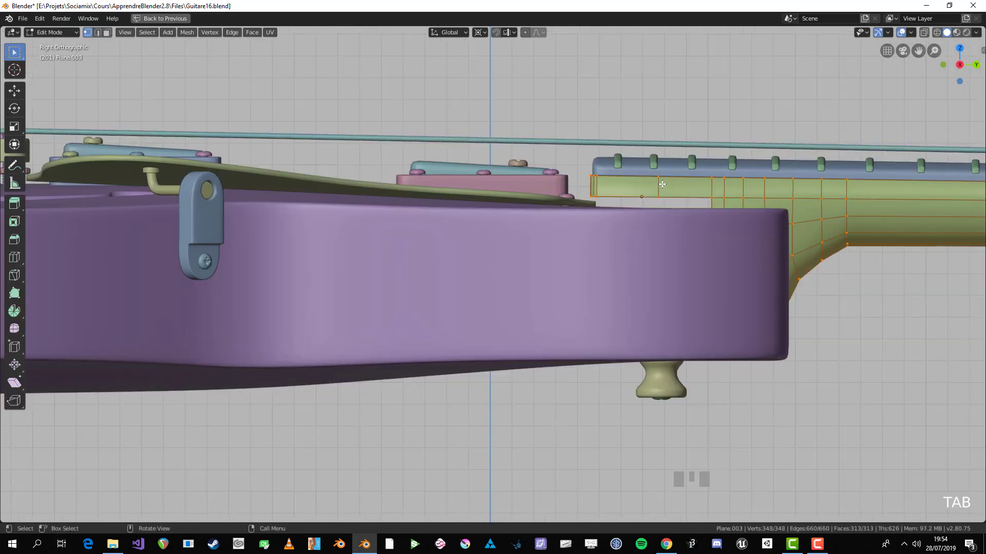
# - Select the neck heel's vertices below the top edge through the mesh, using X-ray
pyautogui.hotkey('alt', 'z')
pyautogui.hotkey('alt', 'a')
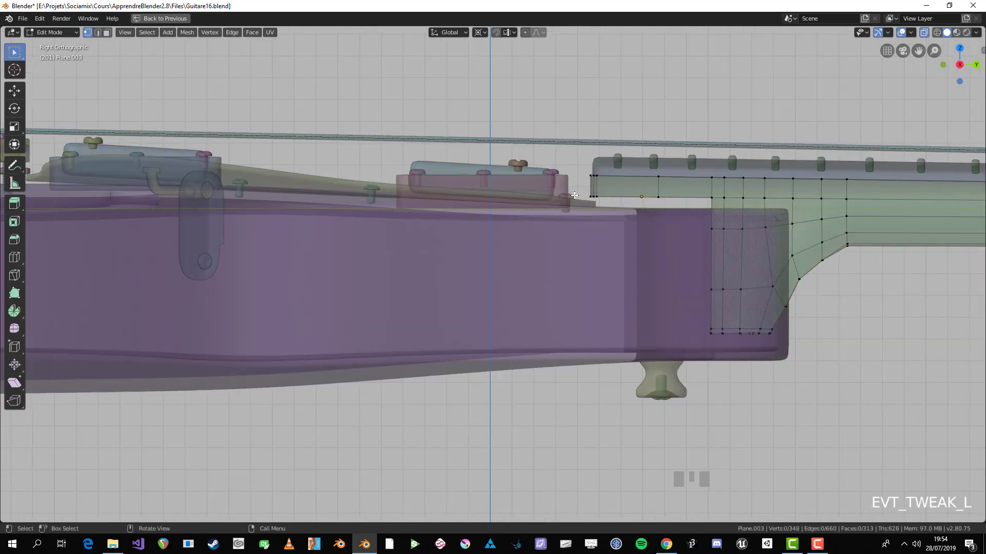
pyautogui.moveTo(575, 195); pyautogui.dragTo(909, 363)
pyautogui.scroll(-3, 909, 363)
pyautogui.keyDown('shift'); pyautogui.moveTo(909, 363); pyautogui.dragTo(638, 293, button='middle'); pyautogui.keyUp('shift')
pyautogui.scroll(-2, 484, 258)
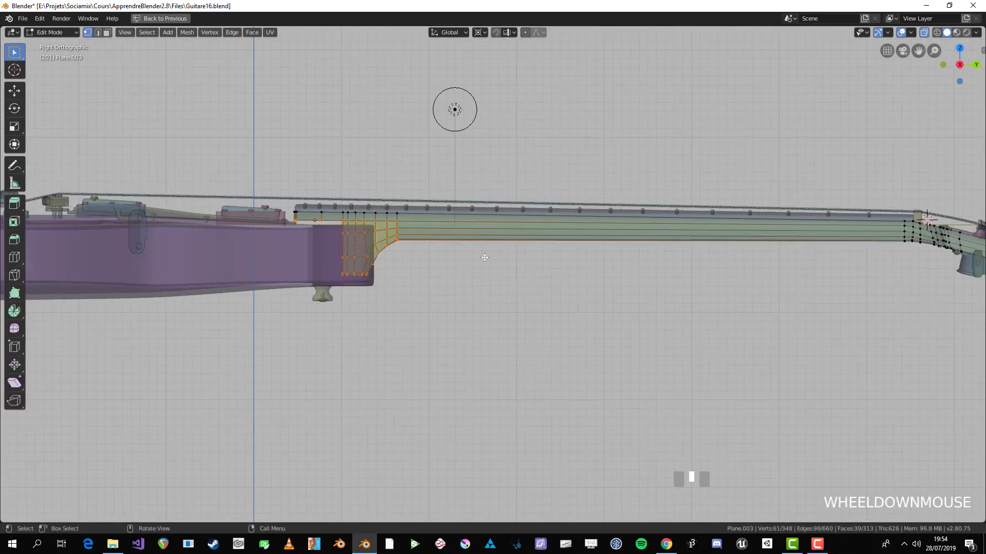
pyautogui.scroll(2, 416, 217)
pyautogui.hotkey('alt', 'z')
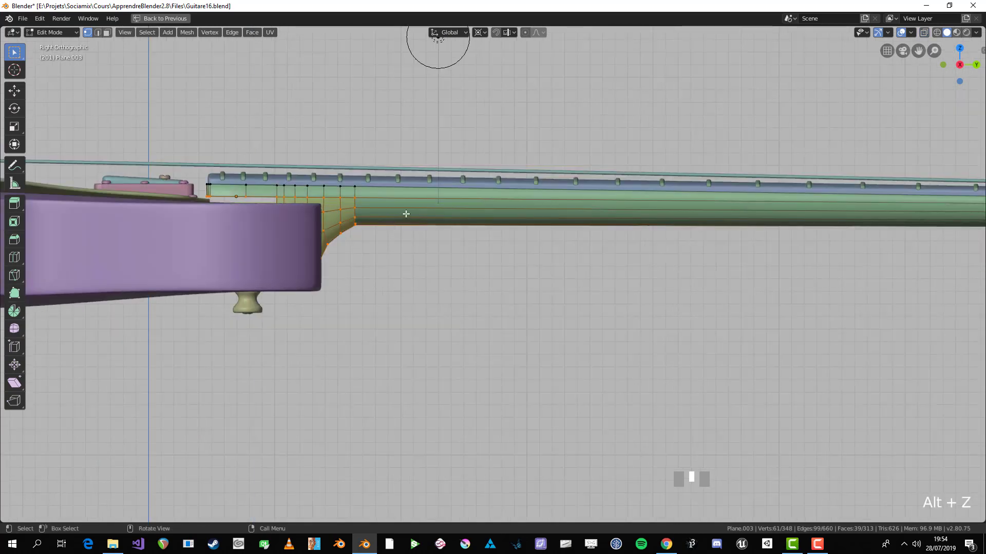
# - Select a lengthwise edge on the neck's underside and create a custom transform orientation from it named Neck2
pyautogui.moveTo(405, 213); pyautogui.dragTo(369, 214, button='middle')
pyautogui.press('2')
pyautogui.click(366, 163)
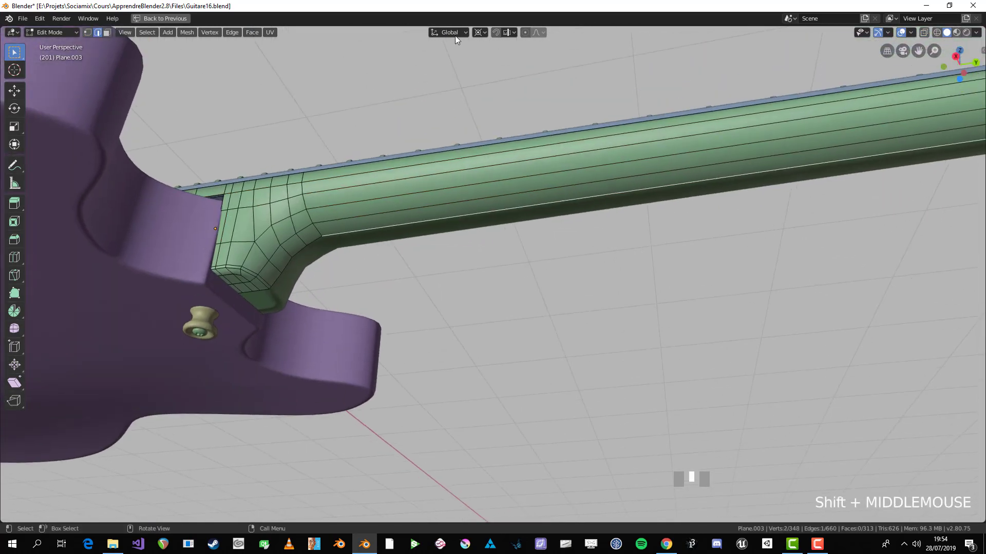
pyautogui.click(456, 33)
pyautogui.rightClick(441, 138)
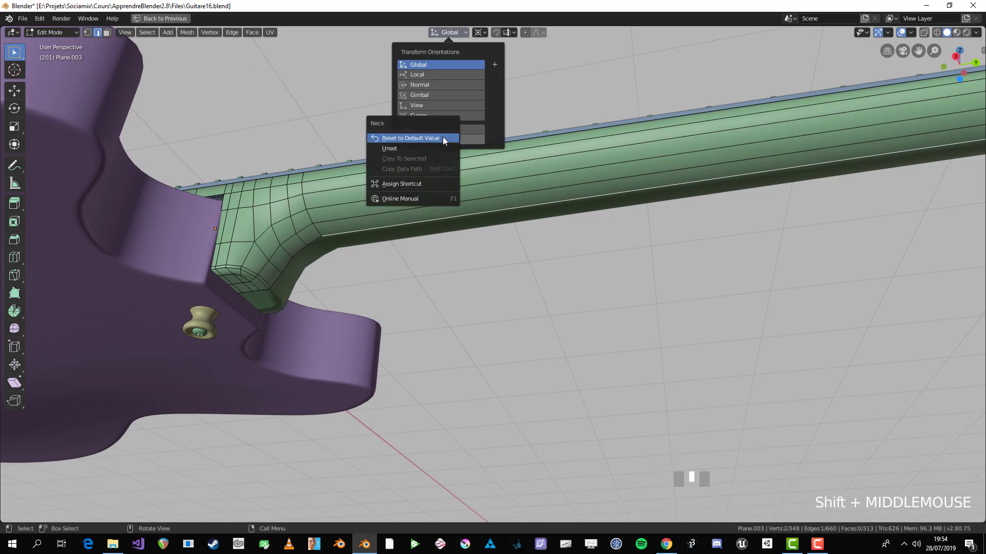
pyautogui.click(432, 33)
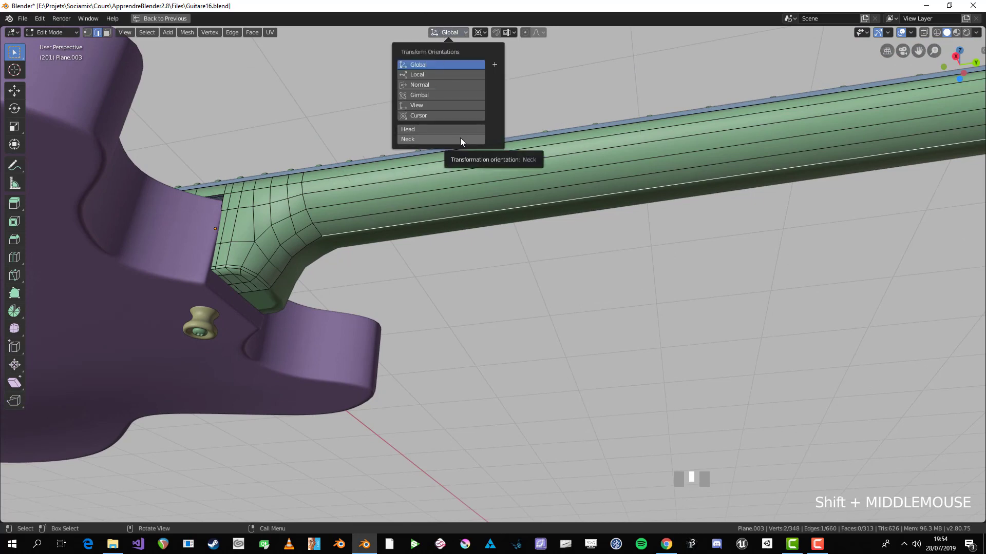
pyautogui.click(496, 65)
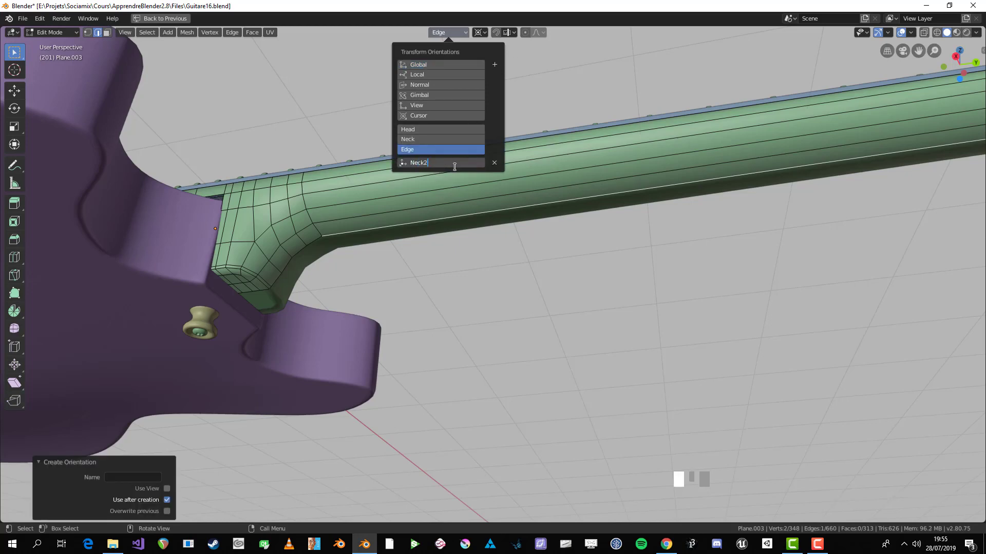
pyautogui.scroll(-5, 529, 352)
pyautogui.moveTo(528, 352); pyautogui.dragTo(541, 383, button='middle')
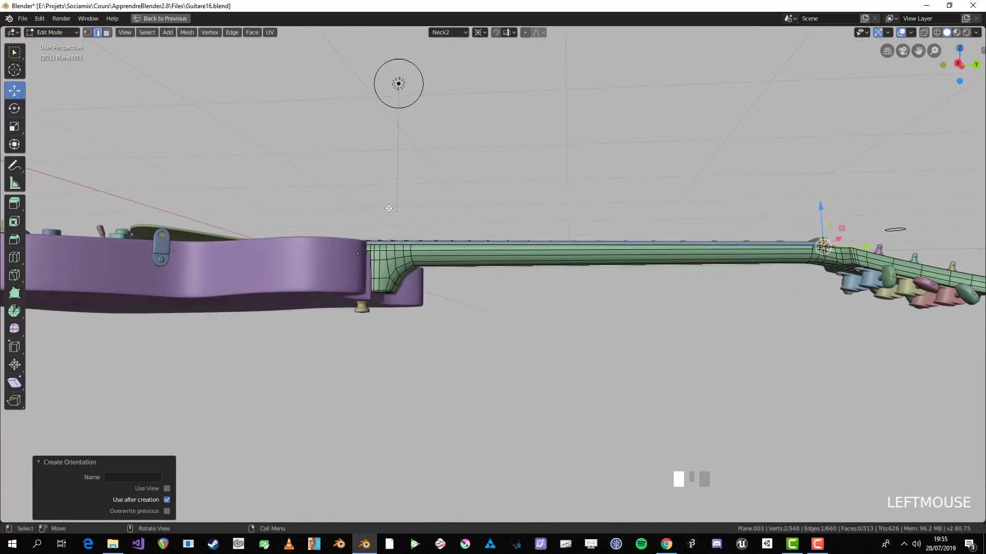
# - Delete the custom transform orientations Neck2, Neck and Head
pyautogui.moveTo(454, 108); pyautogui.dragTo(444, 125, button='middle')
pyautogui.press('KP_3')
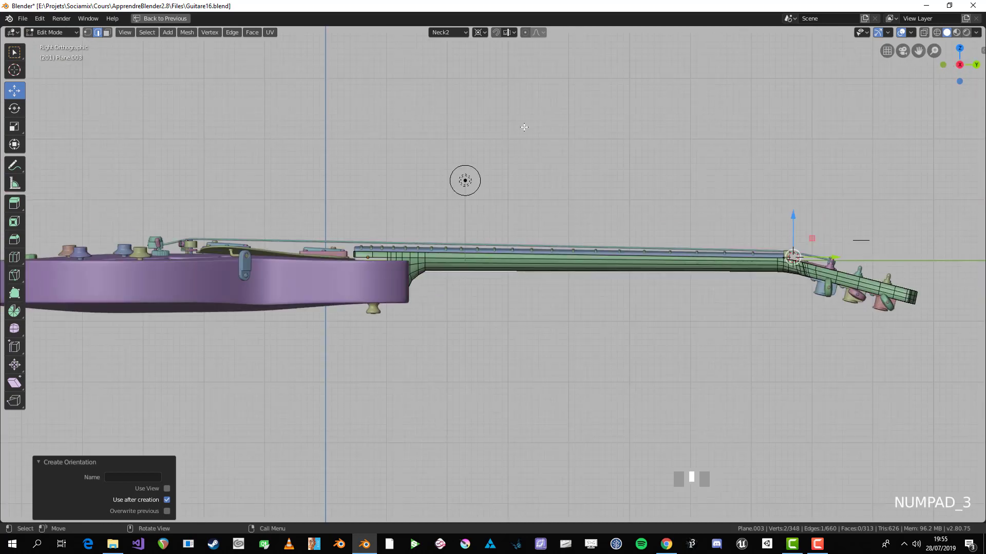
pyautogui.scroll(1, 567, 128)
pyautogui.click(442, 33)
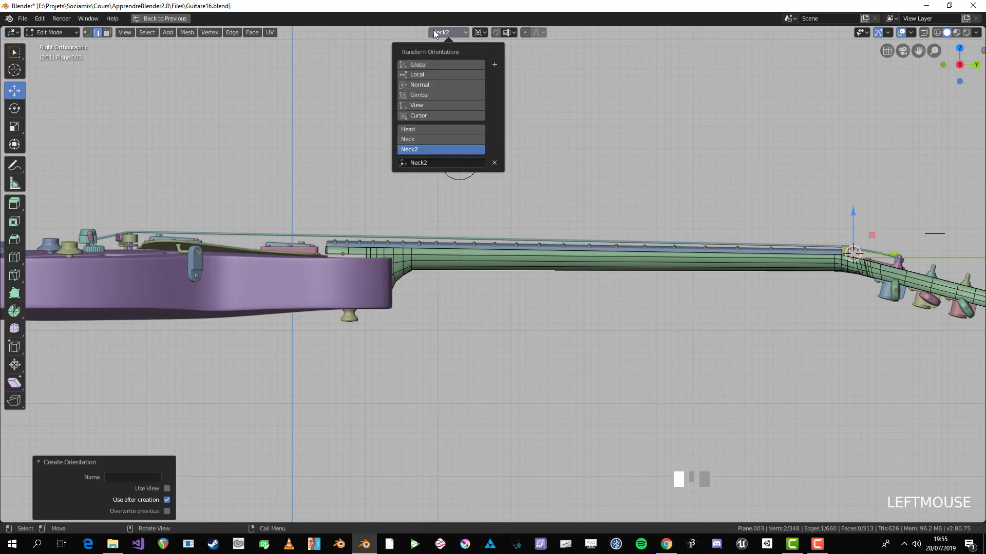
pyautogui.click(495, 163)
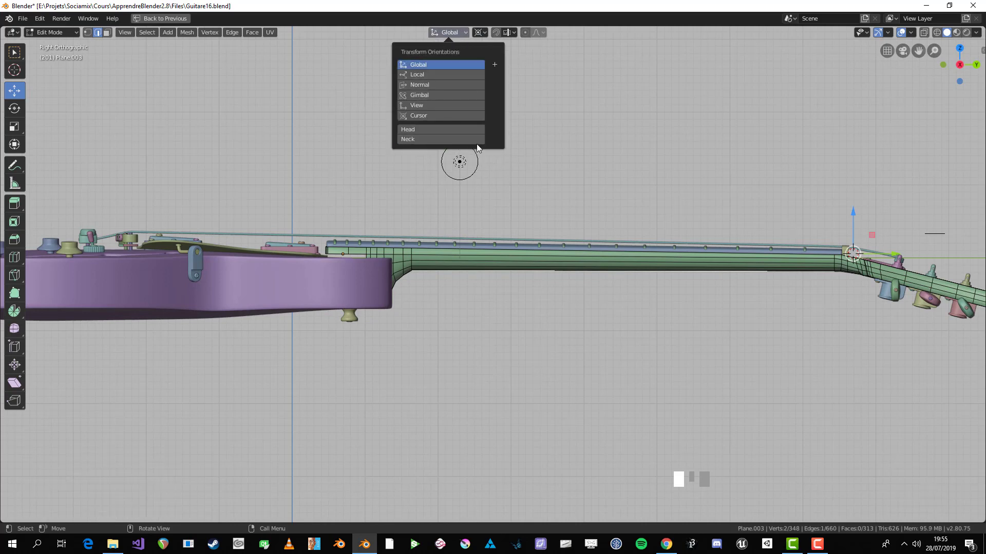
pyautogui.click(467, 139)
pyautogui.click(494, 153)
pyautogui.click(470, 128)
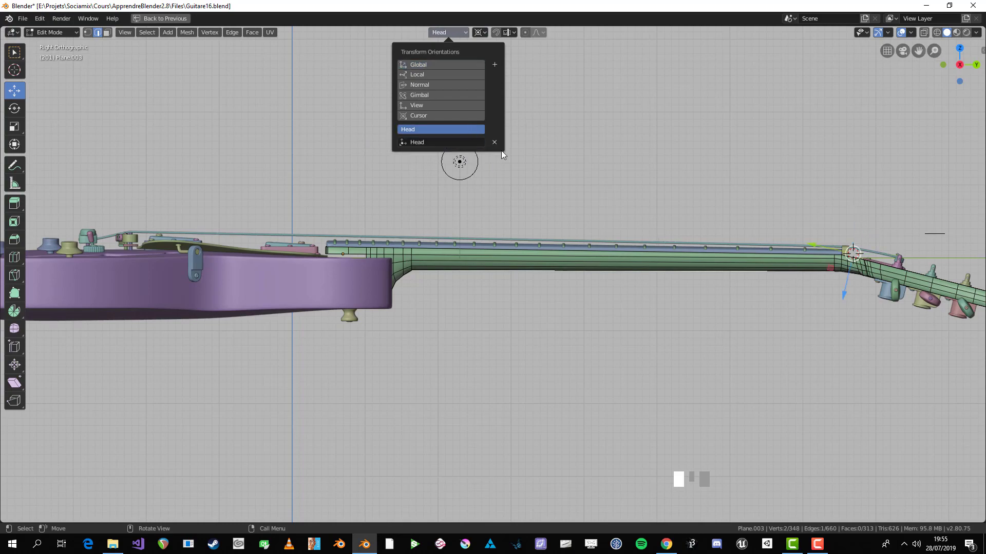
pyautogui.click(494, 139)
# - Select a single lengthwise edge on the back of the neck and create a new transform orientation from it named Neck2
pyautogui.moveTo(520, 131); pyautogui.dragTo(606, 185, button='middle')
pyautogui.hotkey('alt', 'a')
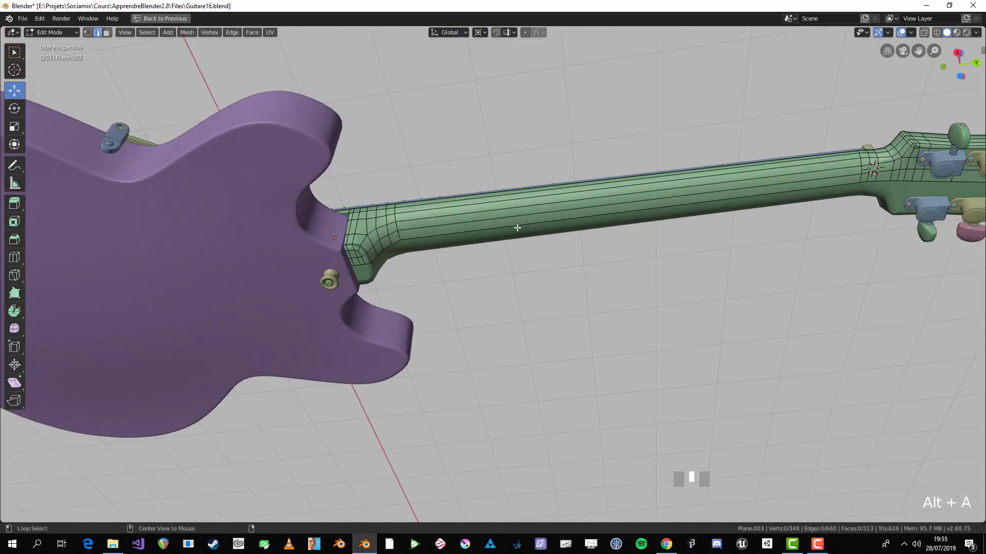
pyautogui.click(517, 227)
pyautogui.moveTo(462, 152); pyautogui.dragTo(463, 33, button='middle')
pyautogui.click(461, 33)
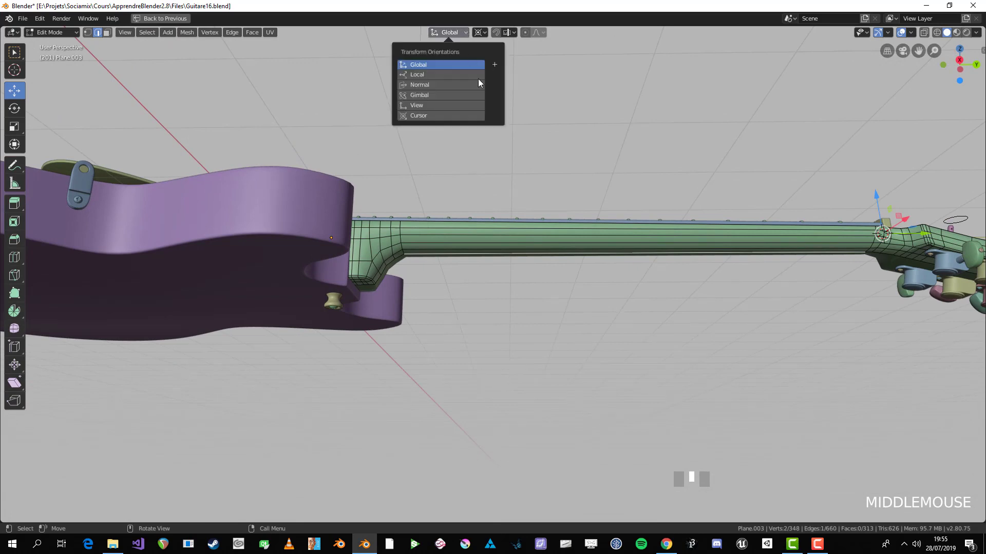
pyautogui.click(495, 65)
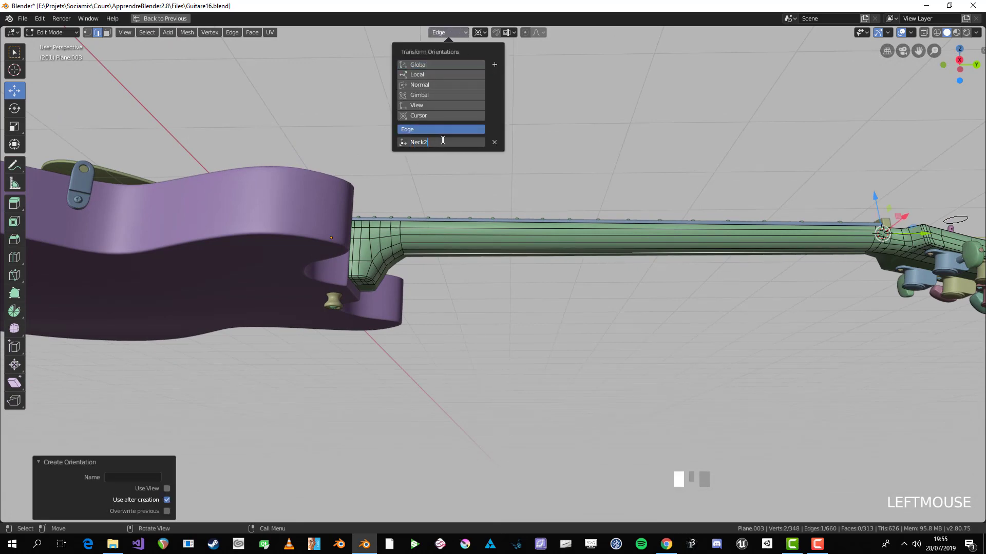
pyautogui.moveTo(564, 201); pyautogui.dragTo(606, 229, button='middle')
pyautogui.press('KP_2')
pyautogui.press('KP_1')
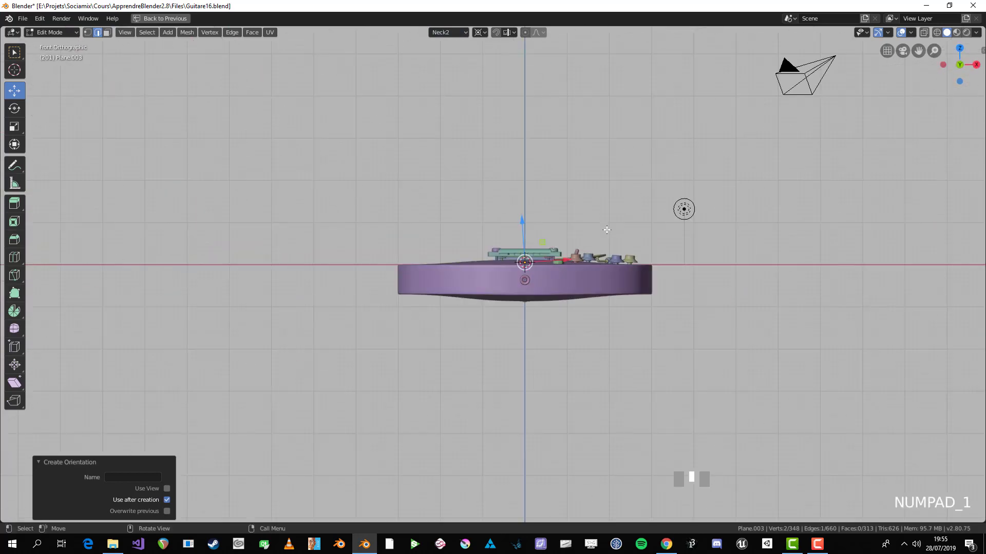
pyautogui.press('KP_3')
pyautogui.scroll(4, 607, 229)
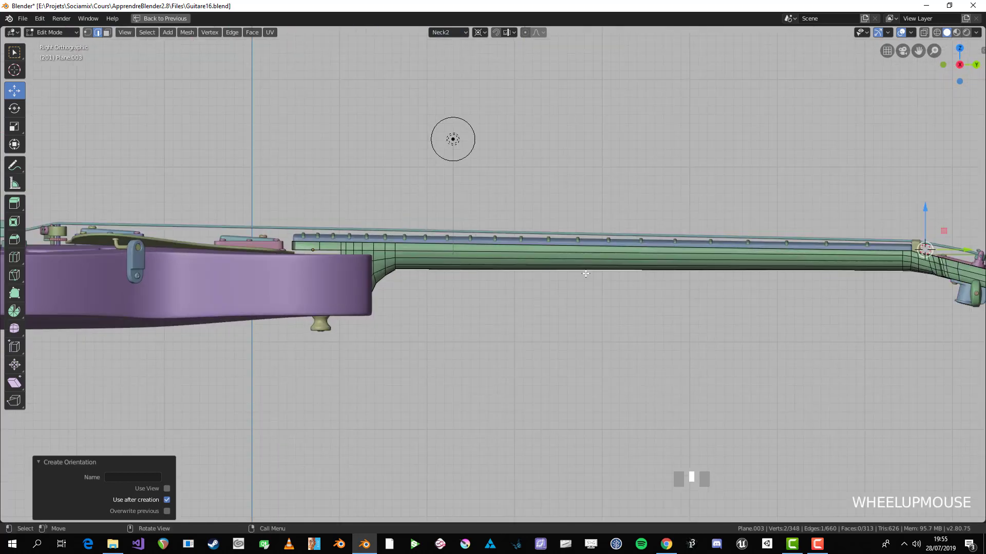
# - Set the transform orientation to Global and select the neck heel's vertices below the top edge in X-ray
pyautogui.press('Tab')
pyautogui.press('Tab')
pyautogui.scroll(3, 296, 251)
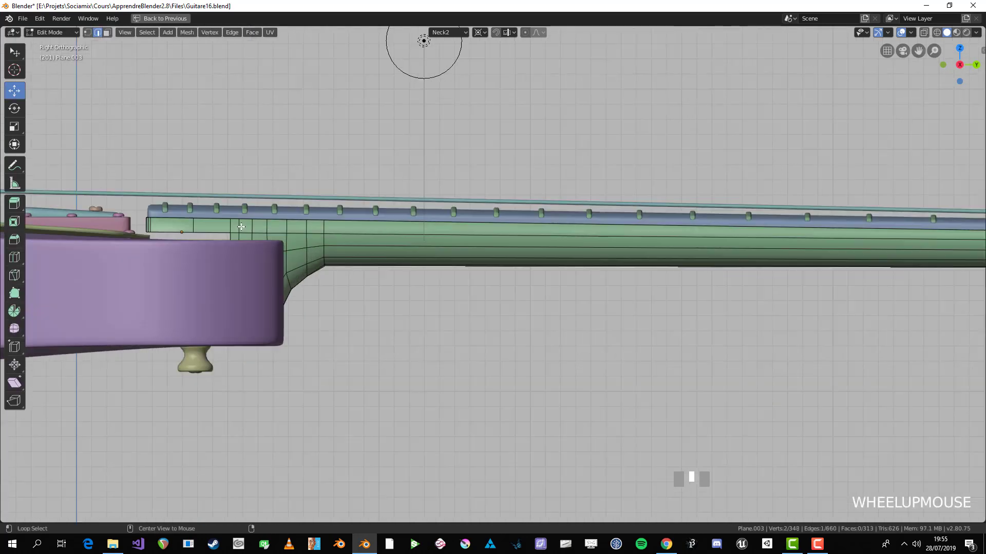
pyautogui.hotkey('alt', 'a')
pyautogui.click(448, 32)
pyautogui.click(418, 65)
pyautogui.keyDown('shift'); pyautogui.moveTo(198, 234); pyautogui.dragTo(491, 245, button='middle'); pyautogui.keyUp('shift')
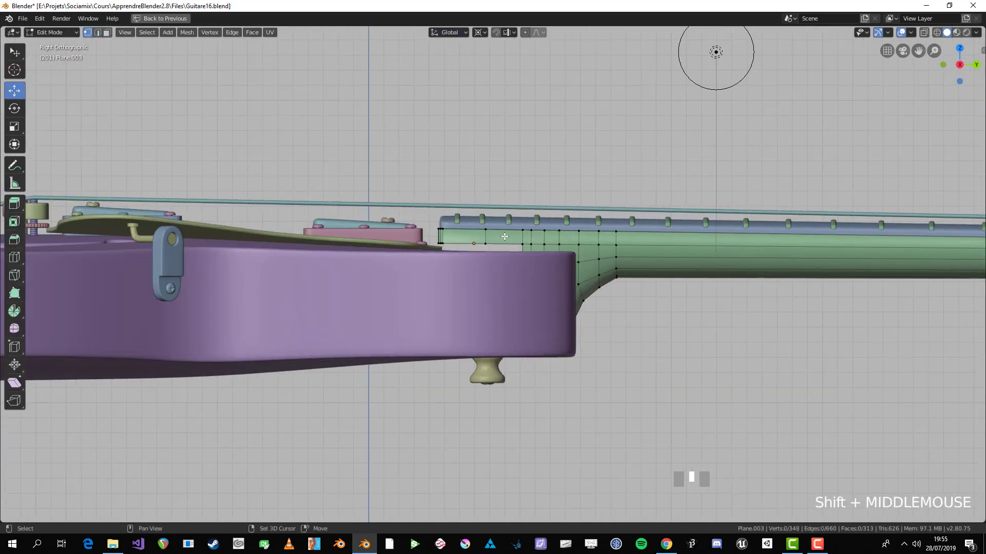
pyautogui.scroll(2, 594, 280)
pyautogui.hotkey('alt', 'z')
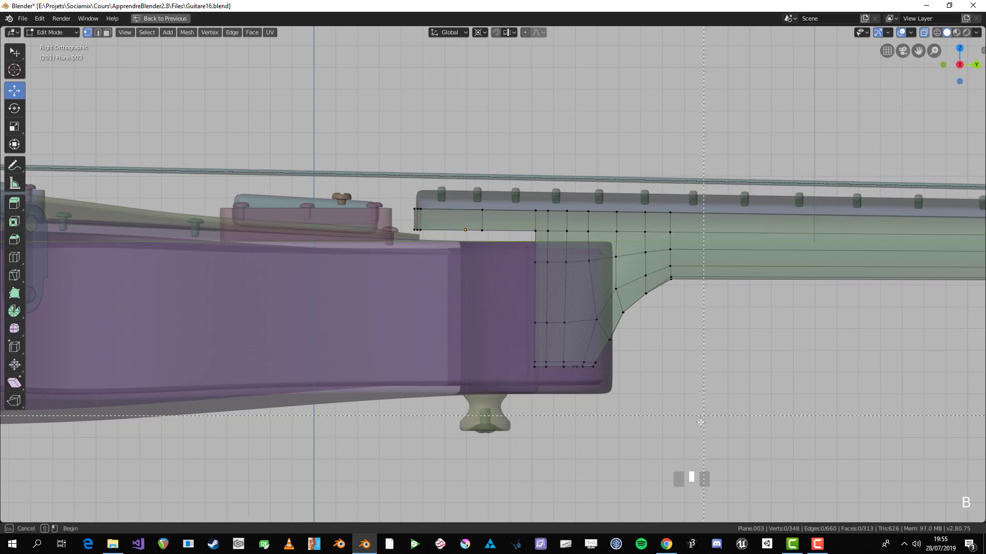
pyautogui.moveTo(701, 422); pyautogui.dragTo(394, 225)
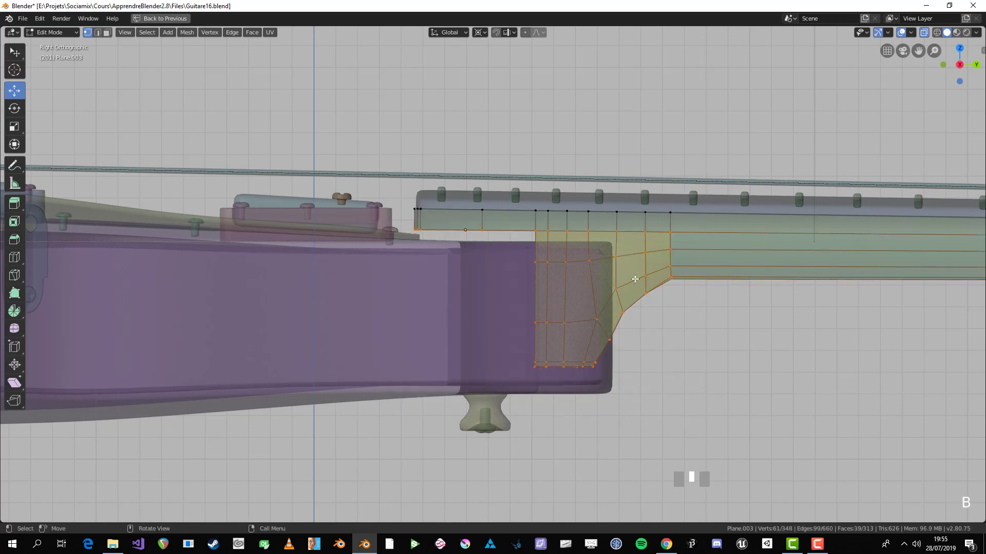
# - Try to lower the selected heel vertices and undo the move
pyautogui.press('g')
pyautogui.rightClick(608, 302)
pyautogui.hotkey('alt', 'z')
pyautogui.moveTo(654, 341); pyautogui.dragTo(568, 335, button='middle')
pyautogui.press('g')
pyautogui.click(546, 334)
pyautogui.scroll(2, 513, 329)
pyautogui.press('Tab')
pyautogui.hotkey('alt', 'a')
pyautogui.scroll(-3, 482, 287)
pyautogui.scroll(3, 599, 329)
pyautogui.press('Tab')
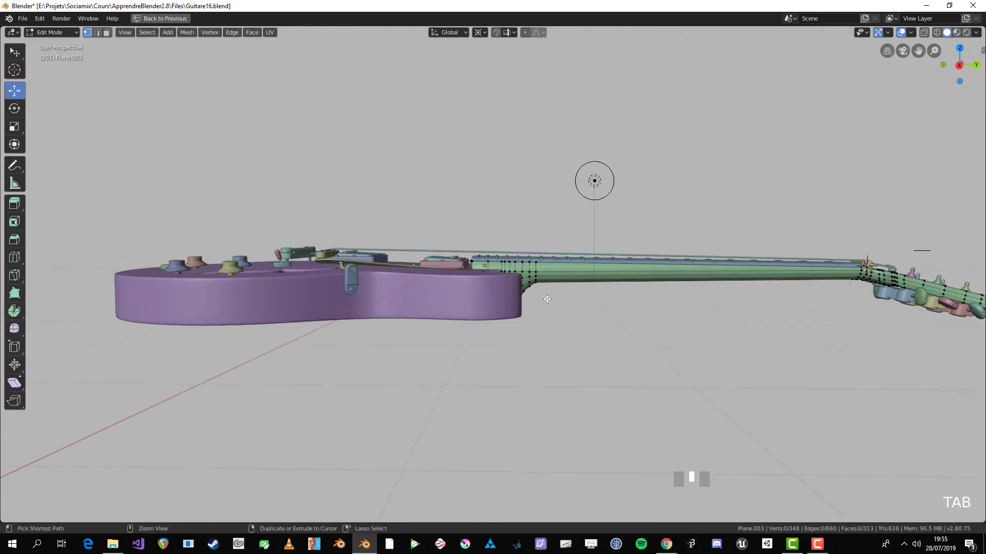
pyautogui.hotkey('ctrl', 'z')
pyautogui.hotkey('ctrl', 'z')
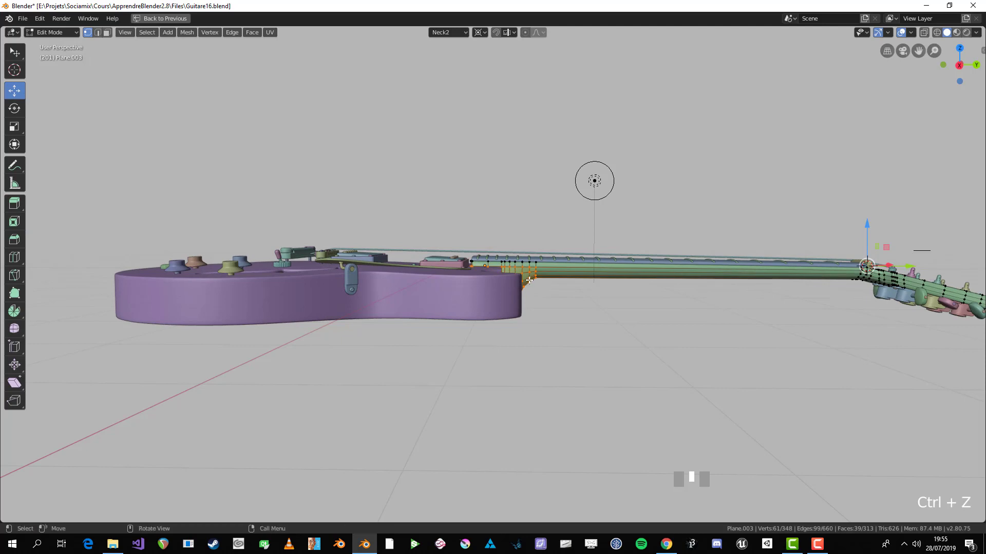
# - Clear the selection and select the lower-edge vertices of the neck extension beyond the joint, using X-ray in the side view
pyautogui.scroll(4, 552, 282)
pyautogui.hotkey('alt', 'a')
pyautogui.hotkey('alt', 'z')
pyautogui.press('KP_3')
pyautogui.press('b')
pyautogui.scroll(3, 446, 186)
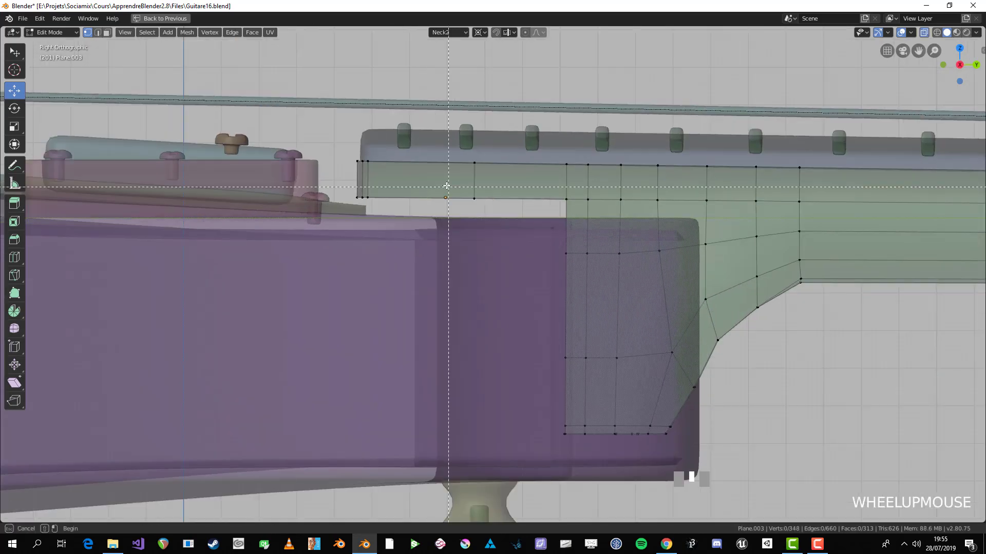
pyautogui.moveTo(308, 187); pyautogui.dragTo(309, 187)
pyautogui.scroll(-2, 524, 222)
pyautogui.scroll(3, 524, 221)
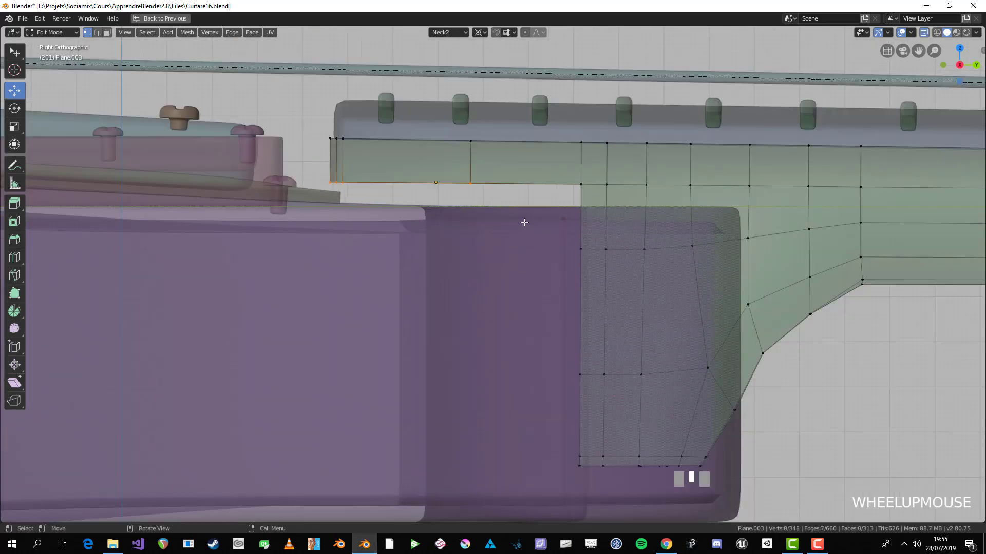
# - Extend the selection along the same side edge line, across the heel and up to the headstock's end
pyautogui.moveTo(757, 201); pyautogui.dragTo(801, 199)
pyautogui.scroll(-3, 718, 222)
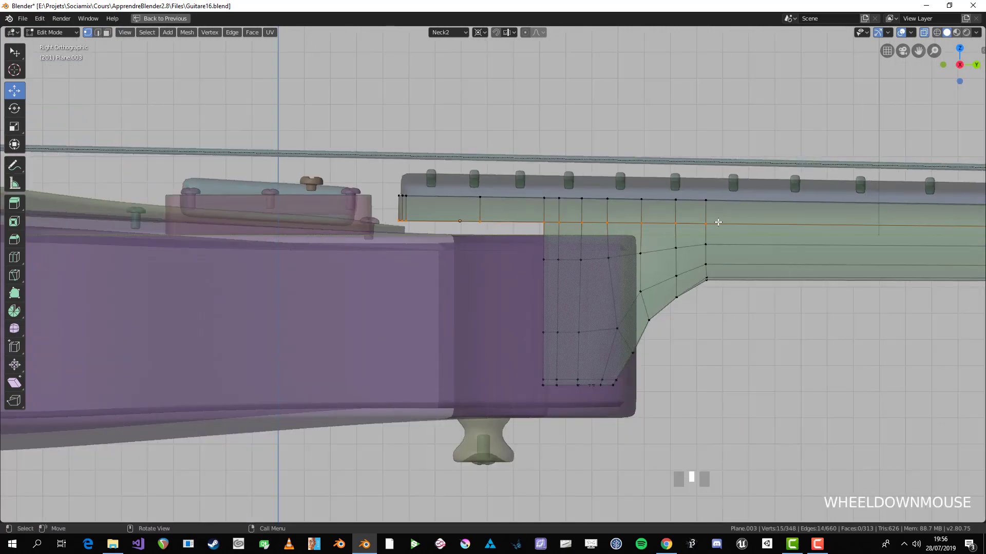
pyautogui.keyDown('shift'); pyautogui.moveTo(724, 221); pyautogui.dragTo(382, 283, button='middle'); pyautogui.keyUp('shift')
pyautogui.scroll(3, 382, 284)
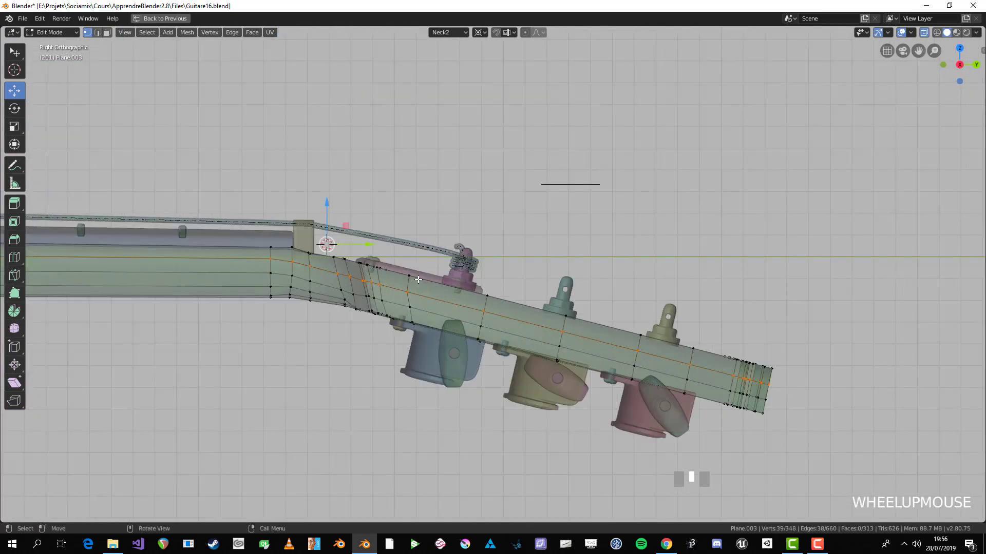
# - Try an edge slide with a factor of about -0.548 on the selected lengthwise edges and undo it
pyautogui.press('g')
pyautogui.press('g')
pyautogui.click(416, 288)
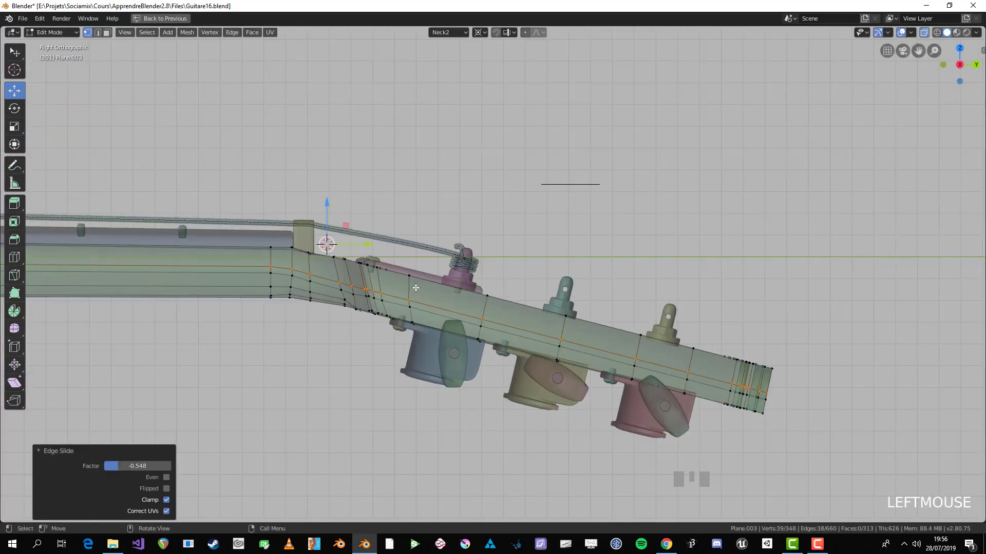
pyautogui.keyDown('shift'); pyautogui.moveTo(415, 287); pyautogui.dragTo(352, 136, button='middle'); pyautogui.keyUp('shift')
pyautogui.scroll(3, 572, 213)
pyautogui.keyDown('shift'); pyautogui.moveTo(572, 213); pyautogui.dragTo(417, 219, button='middle'); pyautogui.keyUp('shift')
pyautogui.hotkey('ctrl', 'z')
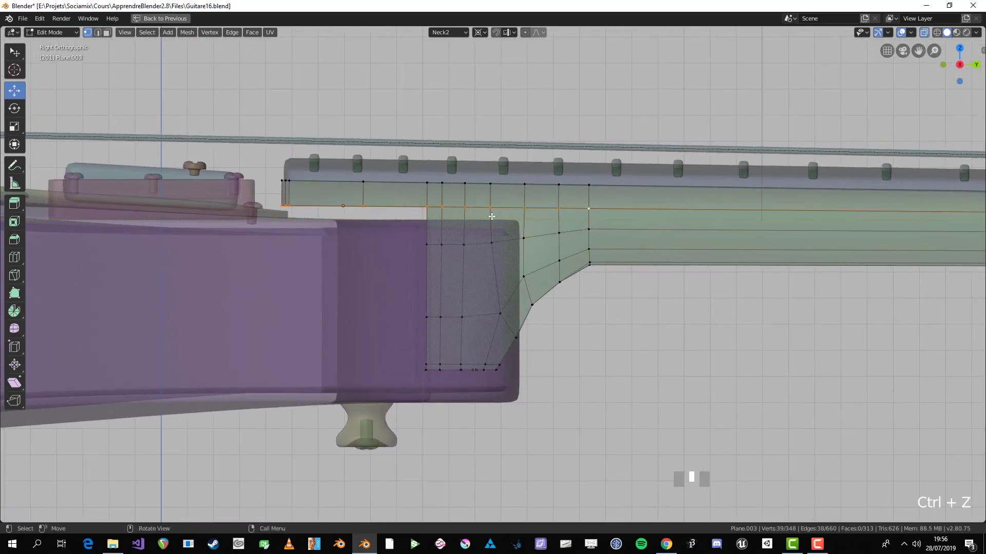
# - Slide the selected lengthwise edges down to just above the body's top surface at the neck joint
pyautogui.press('g')
pyautogui.press('g')
pyautogui.click(412, 211)
# - Lower the neck extension's bottom vertices and the adjoining heel corner to close the gap above the body, and return to Object Mode
pyautogui.hotkey('alt', 'a')
pyautogui.moveTo(386, 216); pyautogui.dragTo(214, 193)
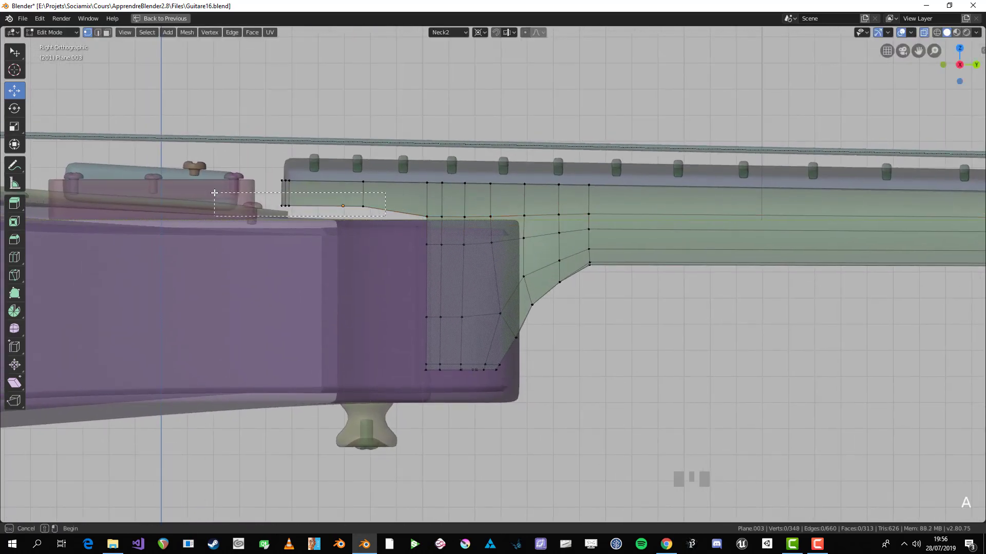
pyautogui.click(379, 233)
pyautogui.scroll(3, 355, 159)
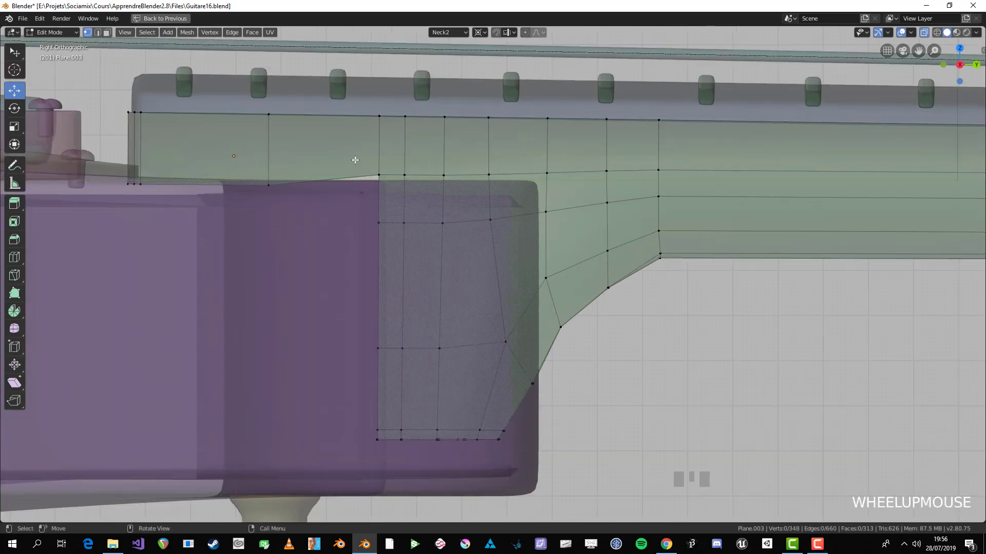
pyautogui.press('g')
pyautogui.press('z')
pyautogui.click(397, 201)
pyautogui.press('Tab')
pyautogui.hotkey('alt', 'z')
pyautogui.scroll(-7, 429, 204)
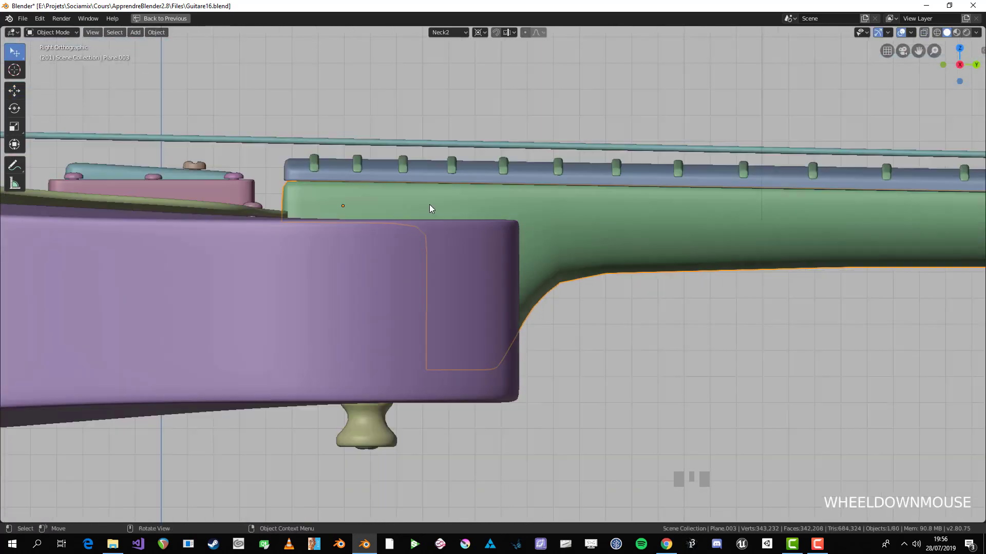
# - Inspect the neck and heel joint from the side and at an angle, in both solid and X-ray display
pyautogui.keyDown('shift'); pyautogui.moveTo(579, 256); pyautogui.dragTo(311, 221, button='middle'); pyautogui.keyUp('shift')
pyautogui.press('Tab')
pyautogui.press('Tab')
pyautogui.moveTo(520, 264); pyautogui.dragTo(620, 280, button='middle')
pyautogui.hotkey('alt', 'a')
pyautogui.scroll(-4, 456, 224)
pyautogui.press('Tab')
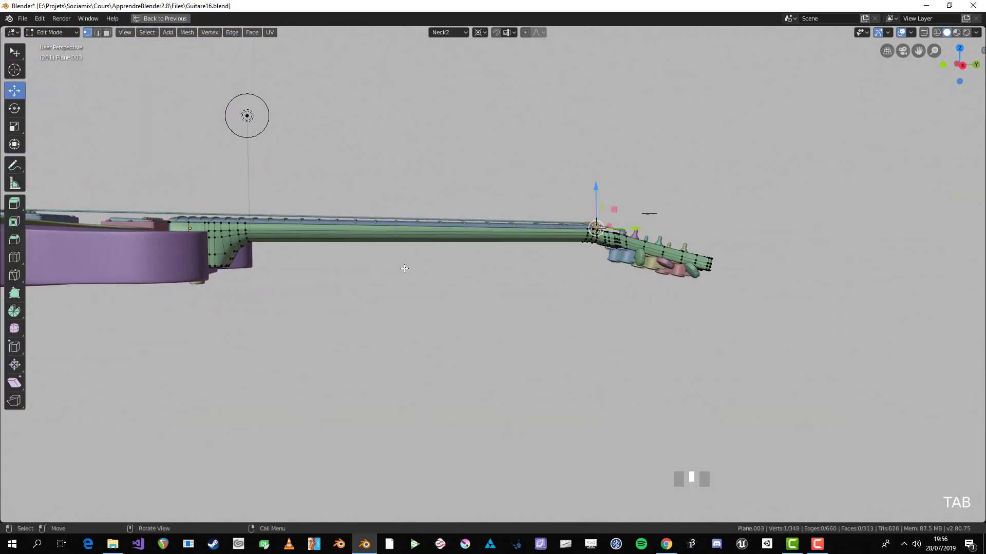
pyautogui.keyDown('shift'); pyautogui.moveTo(403, 269); pyautogui.dragTo(458, 266, button='middle'); pyautogui.keyUp('shift')
pyautogui.press('KP_3')
pyautogui.press('KP_1')
pyautogui.press('KP_3')
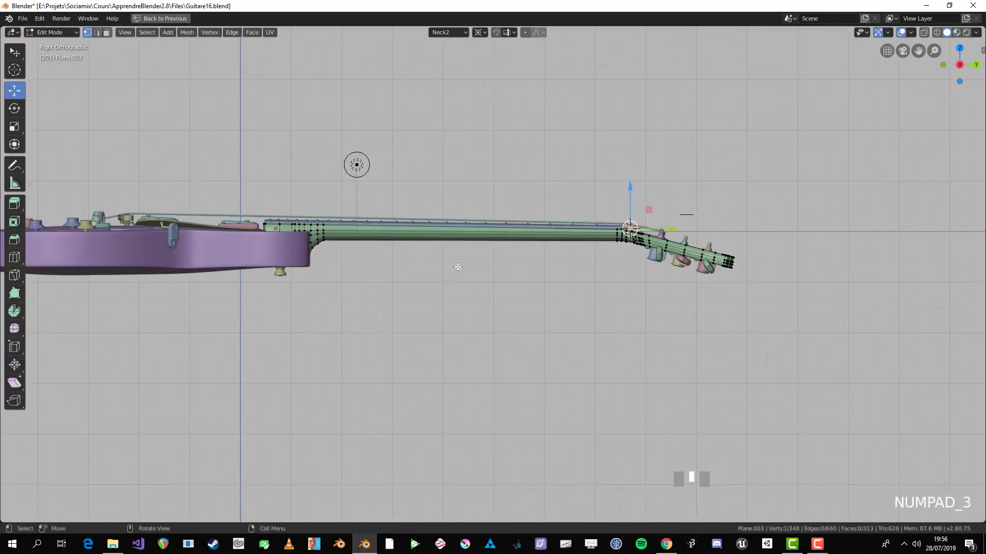
pyautogui.hotkey('alt', 'z')
pyautogui.keyDown('shift'); pyautogui.moveTo(321, 248); pyautogui.dragTo(493, 250, button='middle'); pyautogui.keyUp('shift')
pyautogui.scroll(5, 700, 306)
pyautogui.hotkey('alt', 'z')
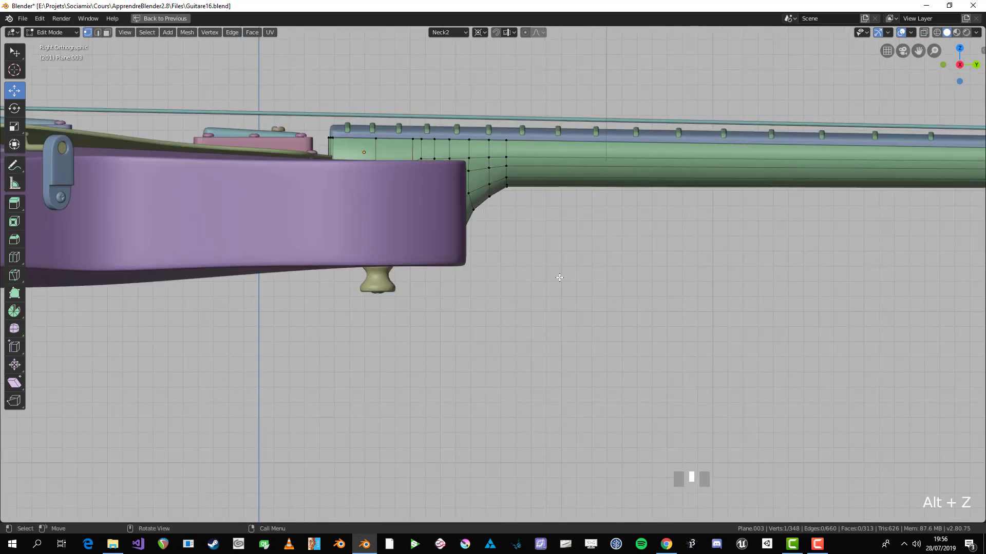
pyautogui.hotkey('alt', 'z')
pyautogui.moveTo(559, 277); pyautogui.dragTo(475, 303, button='middle')
pyautogui.hotkey('alt', 'z')
pyautogui.press('KP_3')
pyautogui.press('Tab')
pyautogui.scroll(-2, 490, 270)
pyautogui.press('Tab')
pyautogui.scroll(4, 390, 185)
pyautogui.hotkey('alt', 'z')
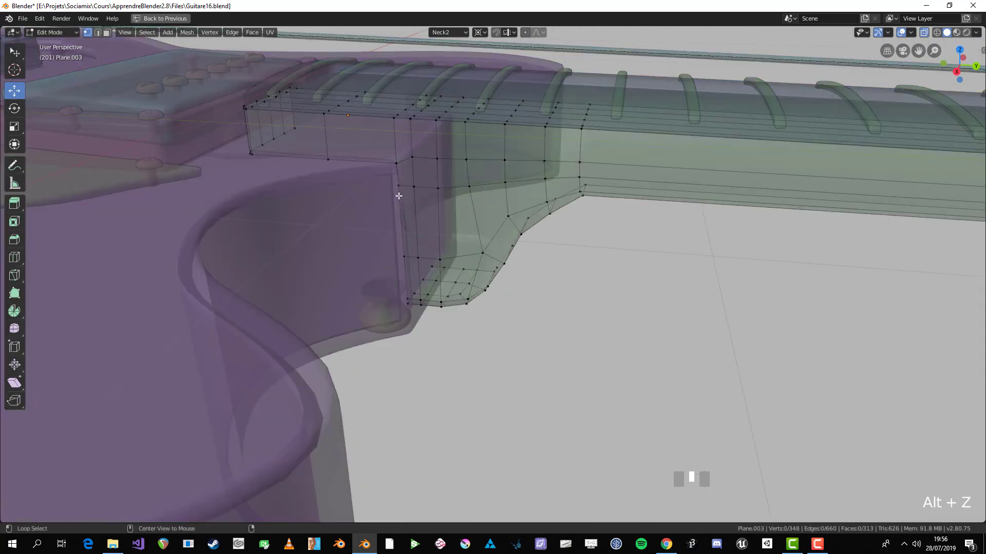
# - Select the heel's vertices and examine the transition between heel and body from several angles
pyautogui.moveTo(431, 204); pyautogui.dragTo(582, 341)
pyautogui.press('KP_3')
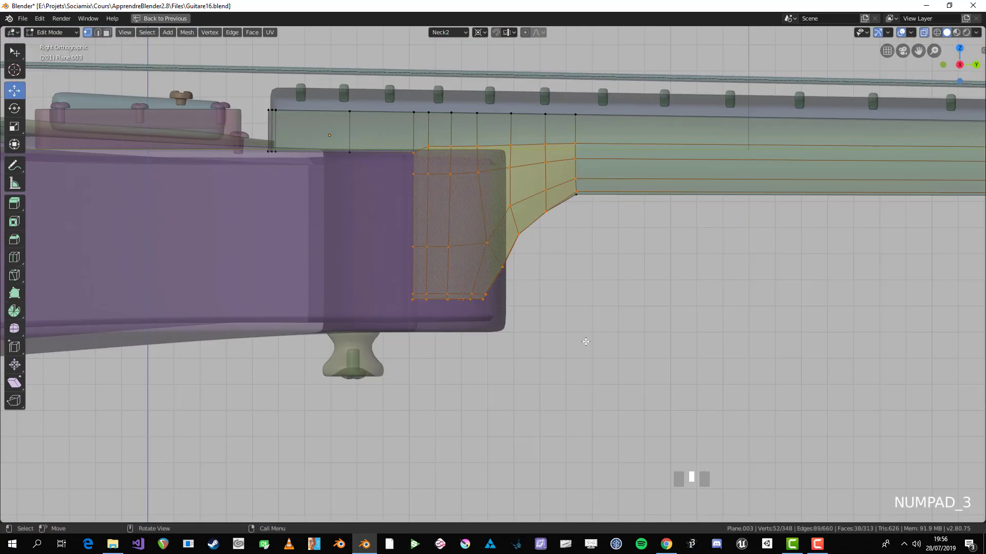
pyautogui.scroll(2, 583, 341)
pyautogui.moveTo(539, 313); pyautogui.dragTo(447, 254, button='middle')
pyautogui.hotkey('alt', 'z')
pyautogui.press('Tab')
pyautogui.scroll(-3, 504, 348)
pyautogui.moveTo(504, 348); pyautogui.dragTo(484, 437, button='middle')
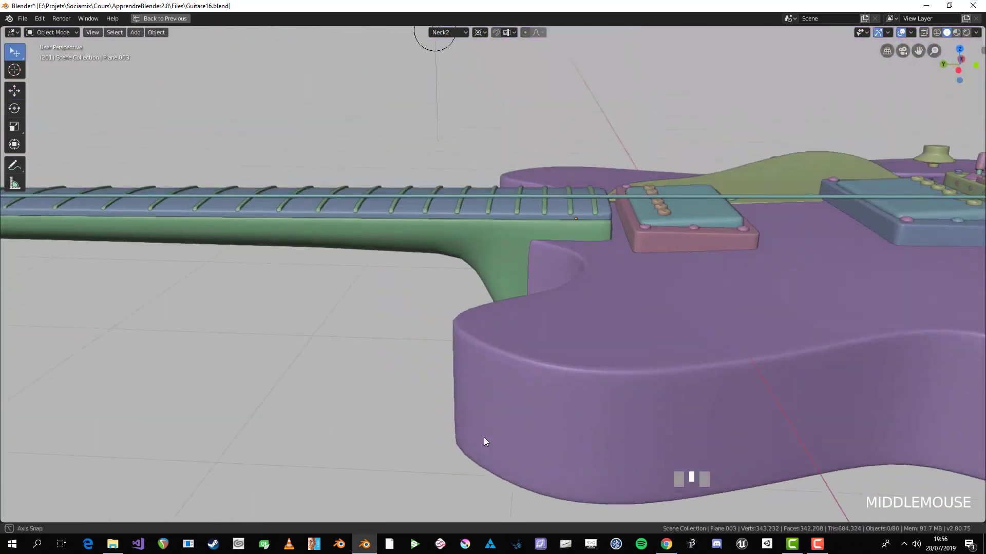
pyautogui.scroll(-4, 506, 330)
pyautogui.moveTo(505, 330); pyautogui.dragTo(593, 319, button='middle')
pyautogui.press('KP_3')
pyautogui.press('Tab')
pyautogui.scroll(3, 590, 303)
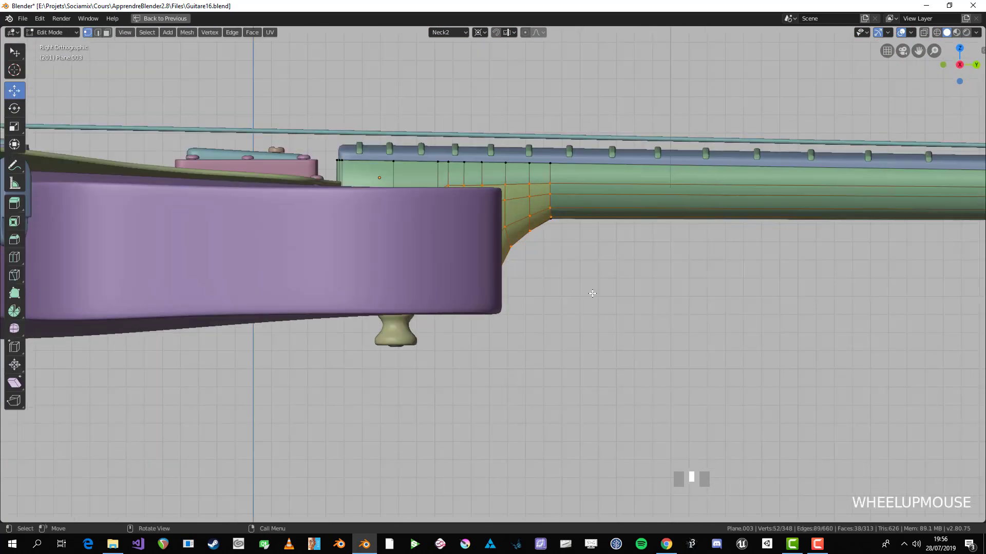
# - Raise the neck's underside vertices where the heel curve starts by about 0.019 m in Z and 0.001 m in Y
pyautogui.hotkey('alt', 'z')
pyautogui.scroll(2, 583, 267)
pyautogui.keyDown('shift'); pyautogui.moveTo(583, 267); pyautogui.dragTo(529, 277, button='middle'); pyautogui.keyUp('shift')
pyautogui.hotkey('alt', 'a')
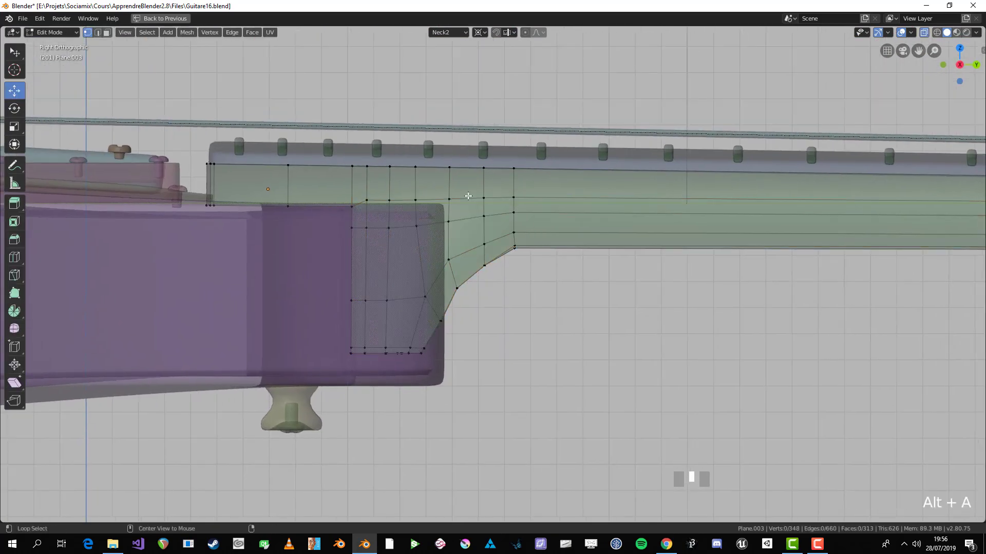
pyautogui.scroll(2, 537, 248)
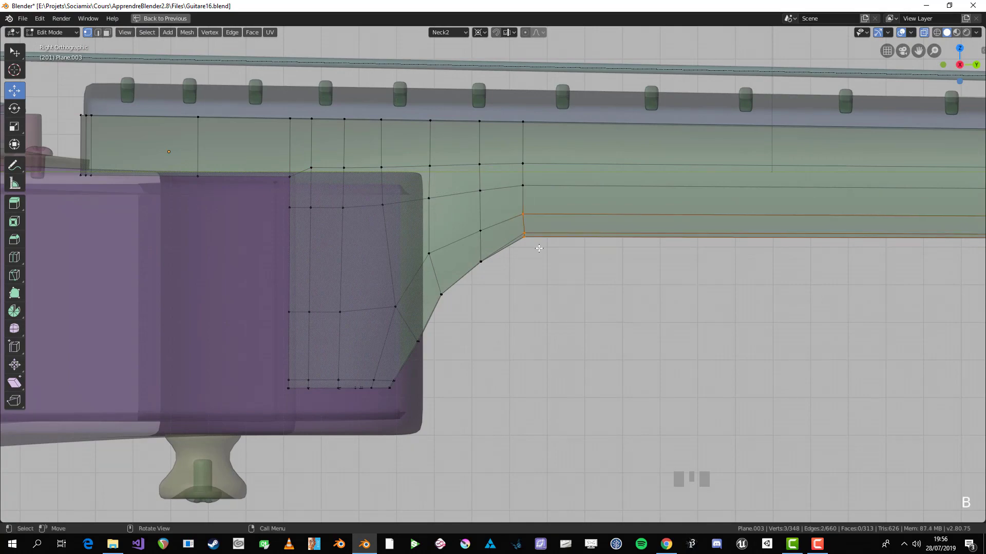
pyautogui.press('g')
pyautogui.click(539, 242)
pyautogui.scroll(-5, 792, 330)
pyautogui.keyDown('shift'); pyautogui.moveTo(793, 330); pyautogui.dragTo(502, 285, button='middle'); pyautogui.keyUp('shift')
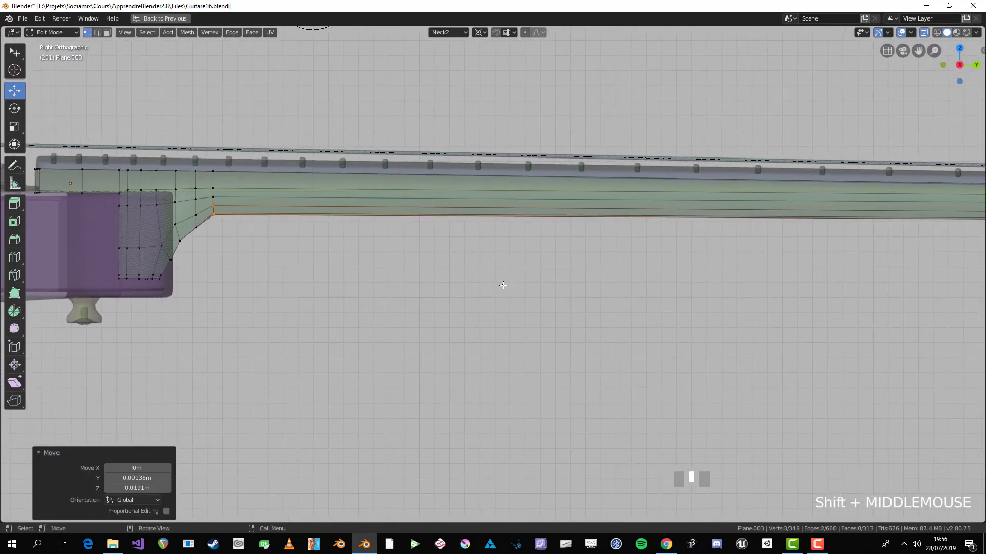
# - Raise the lower side vertex in the heel's adjacent column by about 0.02 m, shifting it slightly towards the body
pyautogui.scroll(-5, 503, 285)
pyautogui.hotkey('ctrl', 'space')
pyautogui.scroll(4, 364, 236)
pyautogui.hotkey('ctrl', 'space')
pyautogui.keyDown('shift'); pyautogui.moveTo(340, 269); pyautogui.dragTo(357, 287, button='middle'); pyautogui.keyUp('shift')
pyautogui.scroll(3, 433, 342)
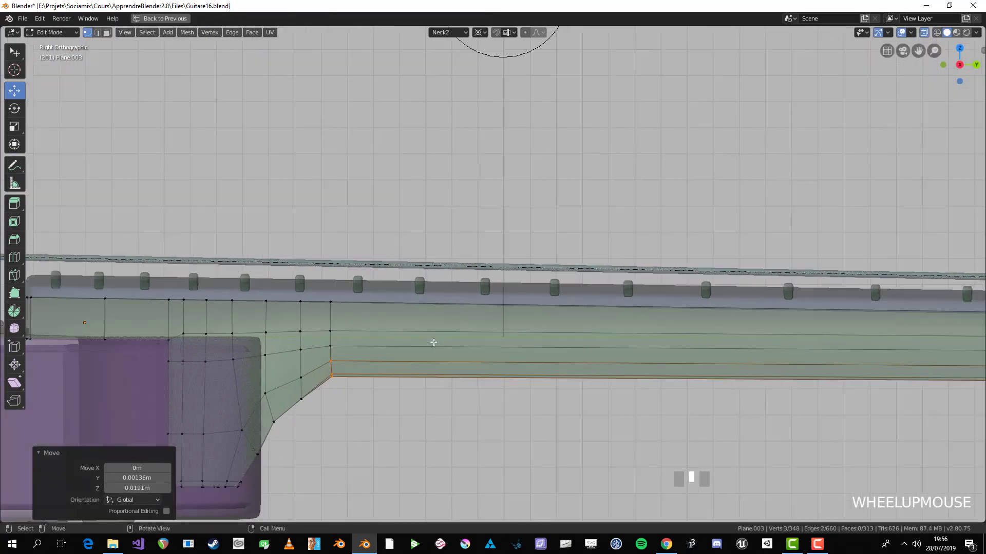
pyautogui.hotkey('alt', 'a')
pyautogui.scroll(3, 447, 341)
pyautogui.click(372, 381)
pyautogui.press('g')
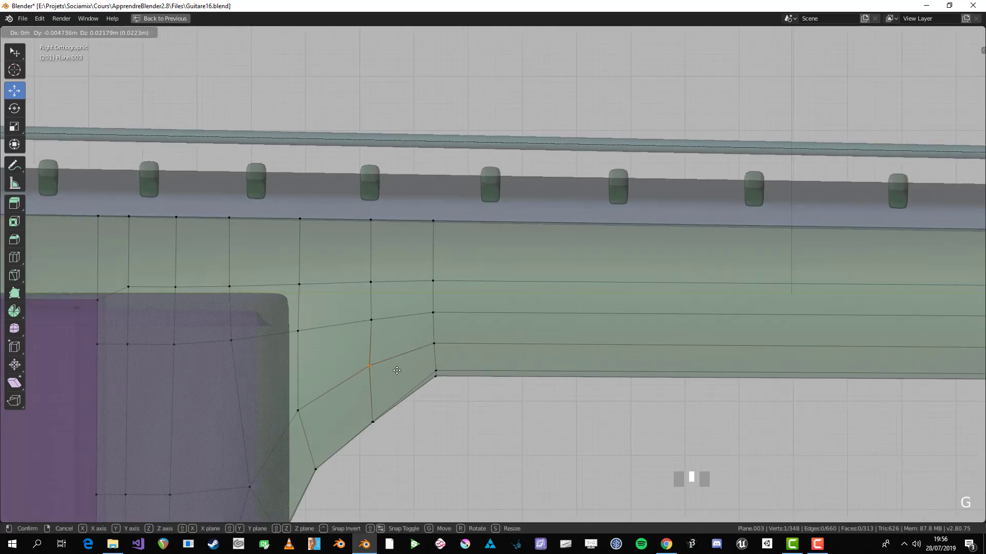
pyautogui.click(396, 366)
# - Raise the two vertex columns where neck meets heel by about 0.016 m, keeping their top vertices, and nudge the heel curve's bottom vertex up
pyautogui.hotkey('alt', 'a')
pyautogui.moveTo(455, 401); pyautogui.dragTo(458, 409)
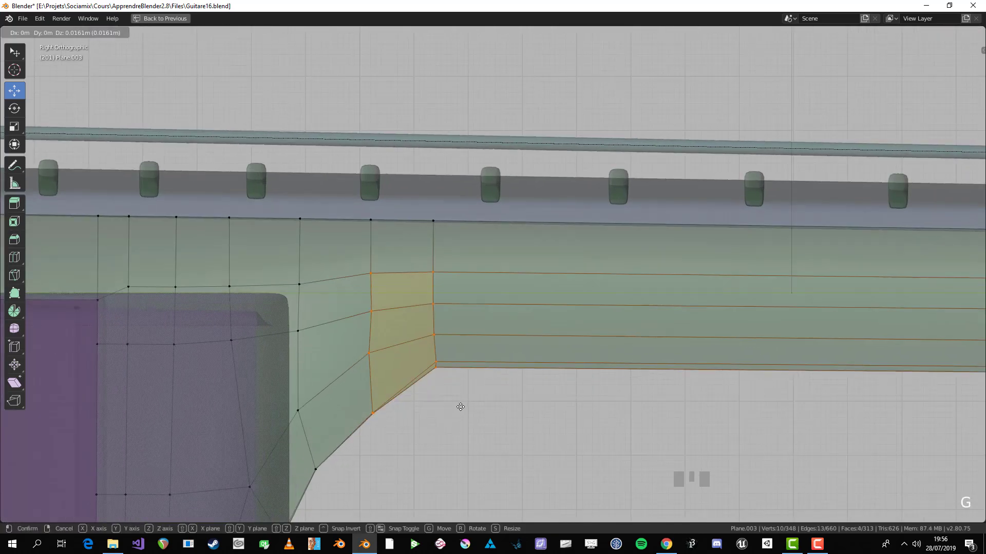
pyautogui.hotkey('alt', 'a')
pyautogui.scroll(-1, 507, 335)
pyautogui.keyDown('shift'); pyautogui.moveTo(507, 335); pyautogui.dragTo(508, 282, button='middle'); pyautogui.keyUp('shift')
pyautogui.scroll(2, 508, 281)
pyautogui.click(502, 363)
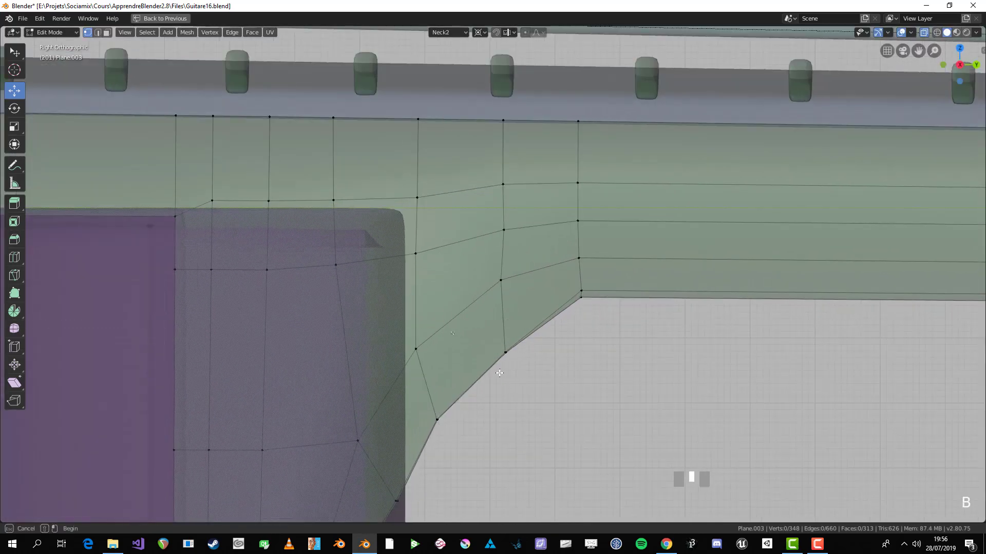
pyautogui.press('g')
pyautogui.click(522, 313)
pyautogui.hotkey('alt', 'a')
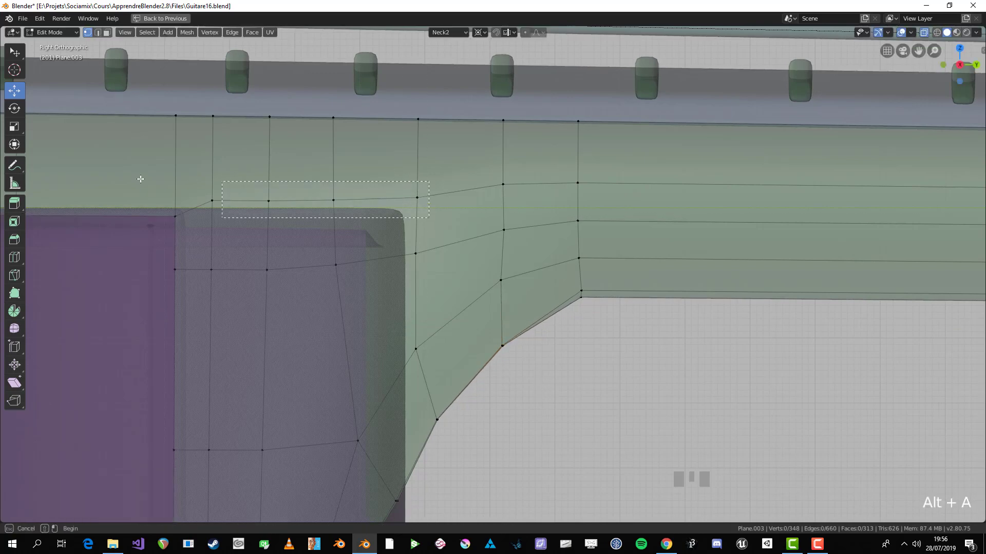
# - Try an edge slide with a factor of 0.458 on the neck extension's bottom and adjoining heel vertices, and undo it
pyautogui.moveTo(141, 178); pyautogui.dragTo(140, 179)
pyautogui.scroll(-2, 140, 179)
pyautogui.keyDown('shift'); pyautogui.moveTo(354, 226); pyautogui.dragTo(443, 236, button='middle'); pyautogui.keyUp('shift')
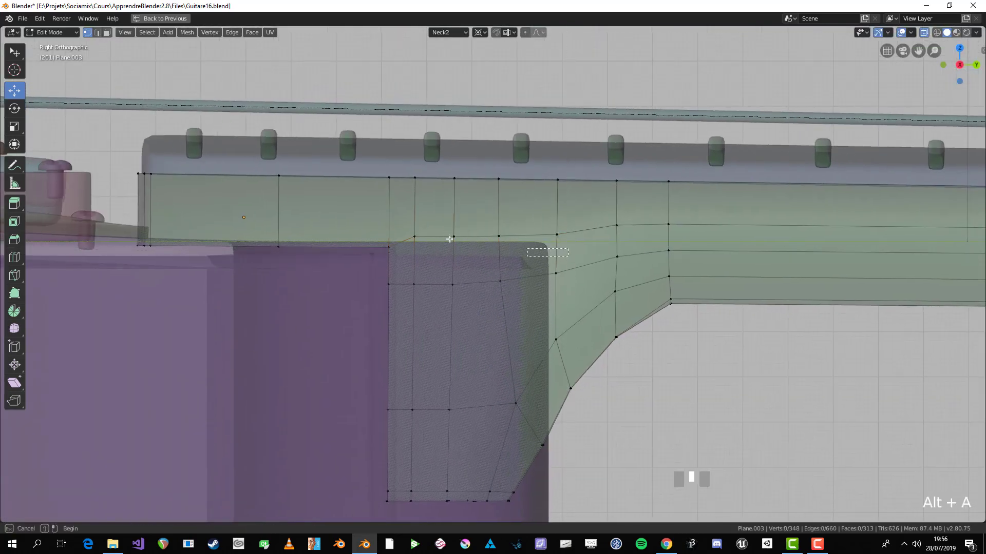
pyautogui.keyDown('alt'); pyautogui.click(283, 246); pyautogui.keyUp('alt')
pyautogui.press('g')
pyautogui.press('g')
pyautogui.click(294, 247)
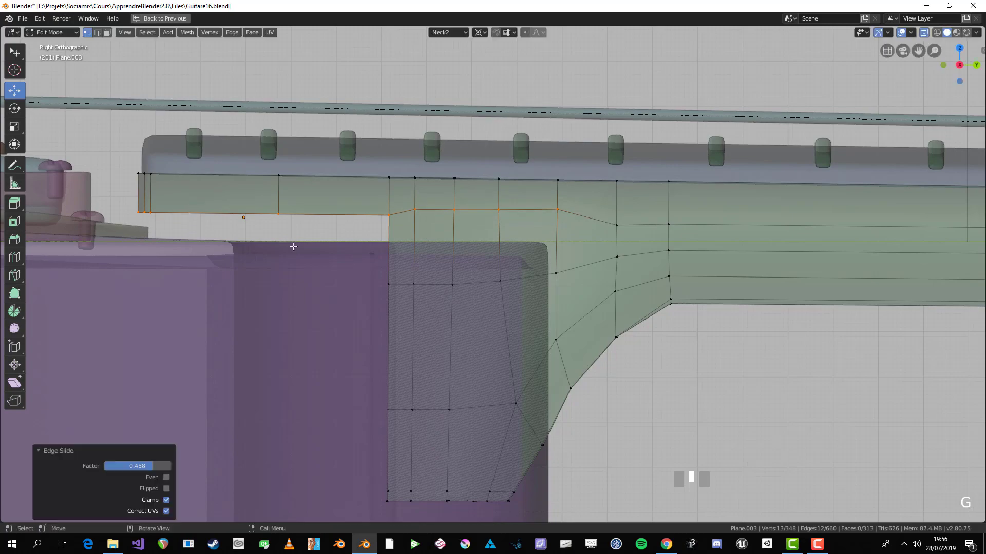
pyautogui.hotkey('ctrl', 'z')
# - Slide the whole lengthwise side edge line, from neck extension to headstock, upward with a factor of 0.162
pyautogui.scroll(-2, 619, 259)
pyautogui.keyDown('shift'); pyautogui.moveTo(618, 260); pyautogui.dragTo(374, 301, button='middle'); pyautogui.keyUp('shift')
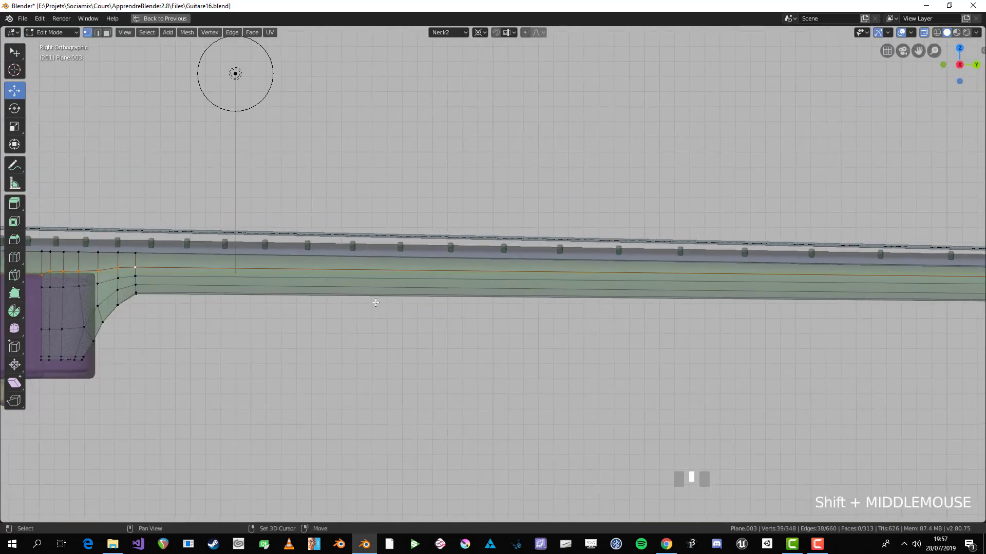
pyautogui.scroll(-1, 867, 323)
pyautogui.scroll(4, 649, 202)
pyautogui.press('g')
pyautogui.press('g')
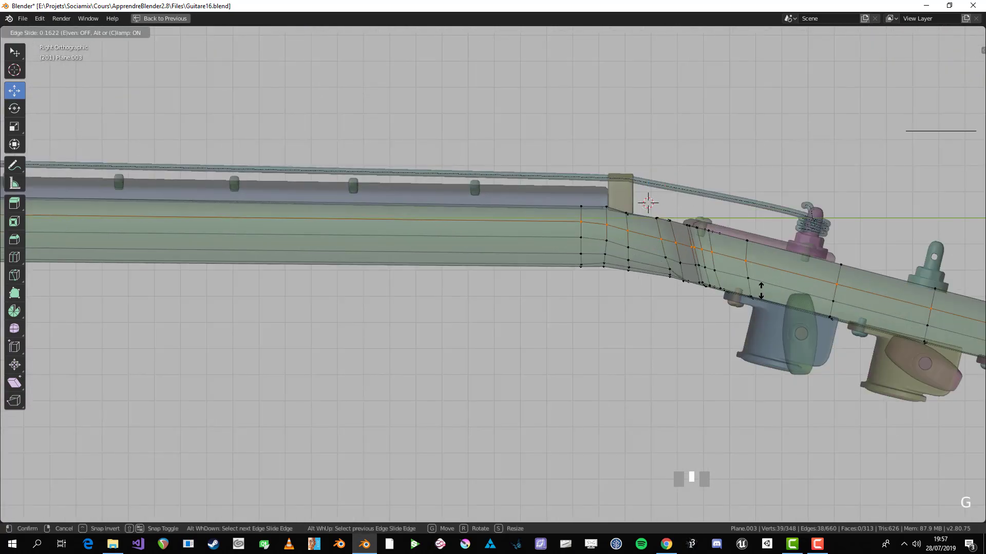
pyautogui.click(347, 265)
pyautogui.keyDown('shift'); pyautogui.moveTo(348, 265); pyautogui.dragTo(378, 286, button='middle'); pyautogui.keyUp('shift')
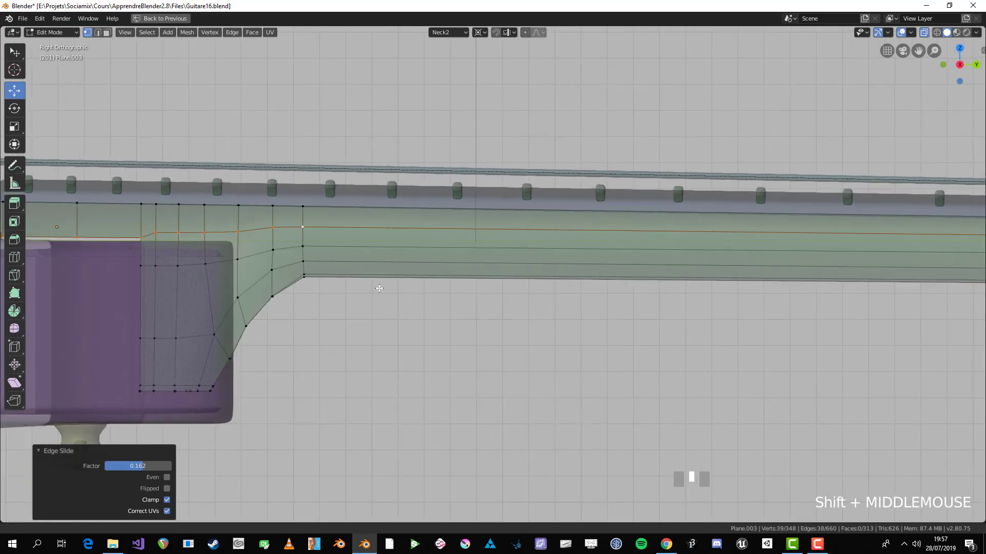
# - Slide the neck extension's bottom edges up until level with the heel's upper side edge line
pyautogui.scroll(3, 347, 284)
pyautogui.hotkey('alt', 'a')
pyautogui.press('b')
pyautogui.moveTo(77, 208); pyautogui.dragTo(73, 208)
pyautogui.press('g')
pyautogui.press('g')
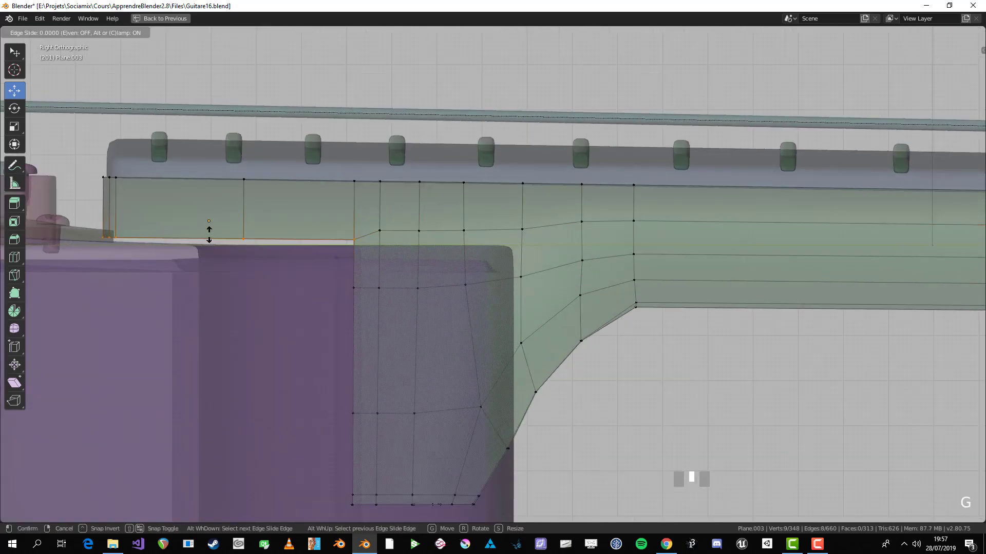
pyautogui.click(211, 229)
pyautogui.hotkey('alt', 'a')
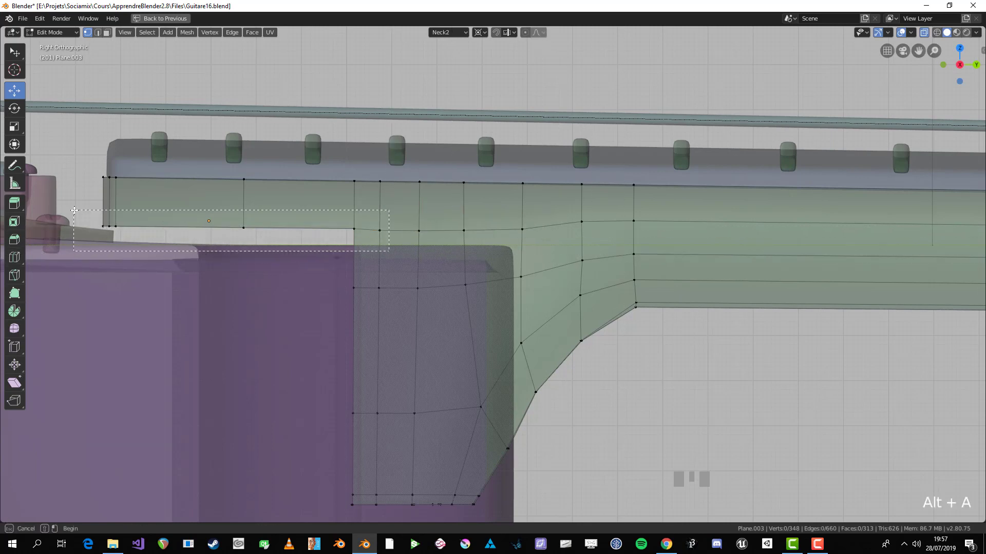
# - Lower the neck extension's bottom vertices and the adjoining heel vertex onto the body's top surface
pyautogui.moveTo(74, 210); pyautogui.dragTo(388, 251)
pyautogui.press('g')
pyautogui.click(378, 260)
pyautogui.hotkey('alt', 'a')
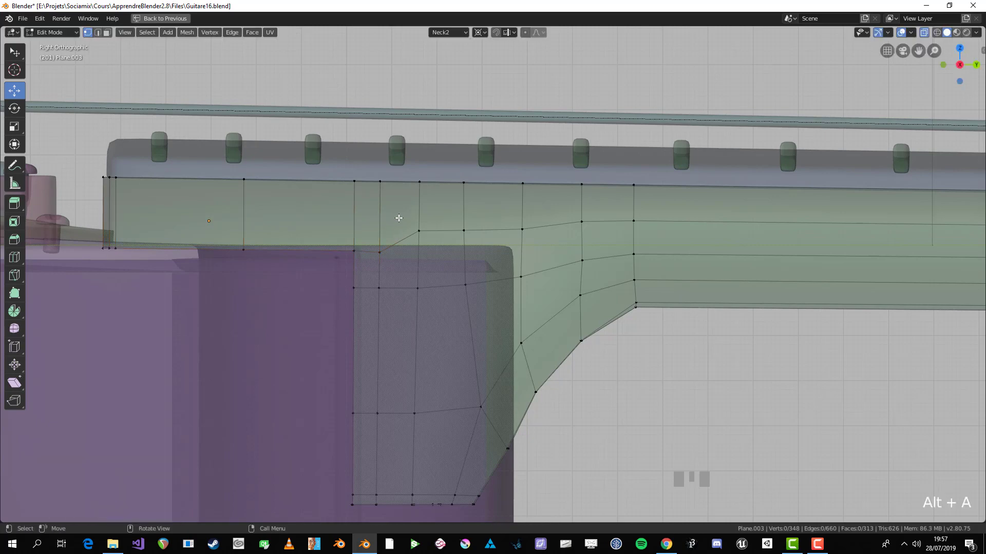
# - Slide the remaining upper side edges of the heel down with a factor of 0.243 and return to Object Mode in solid display
pyautogui.press('g')
pyautogui.press('g')
pyautogui.click(591, 251)
pyautogui.press('r')
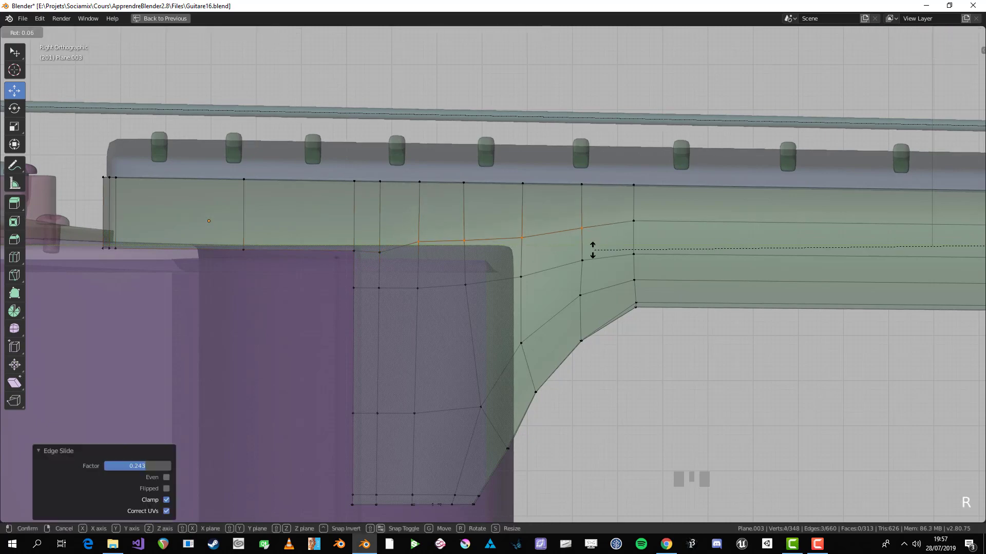
pyautogui.press('Escape')
pyautogui.press('Tab')
pyautogui.scroll(-6, 594, 248)
pyautogui.hotkey('alt', 'z')
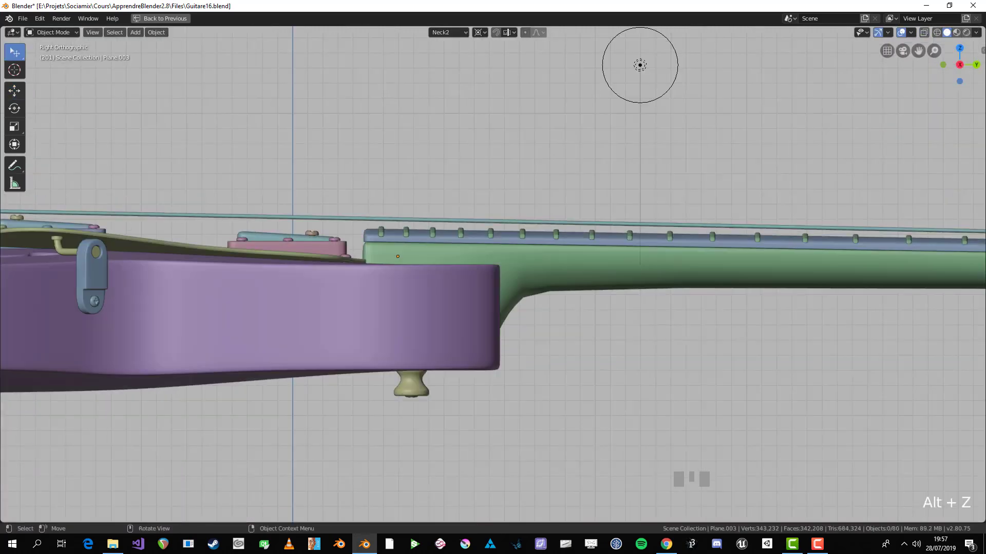
# - Undo the heel edge slide and the lowering of the neck extension's bottom vertices in Edit Mode
pyautogui.moveTo(594, 248); pyautogui.dragTo(493, 247, button='middle')
pyautogui.press('Tab')
pyautogui.scroll(3, 493, 277)
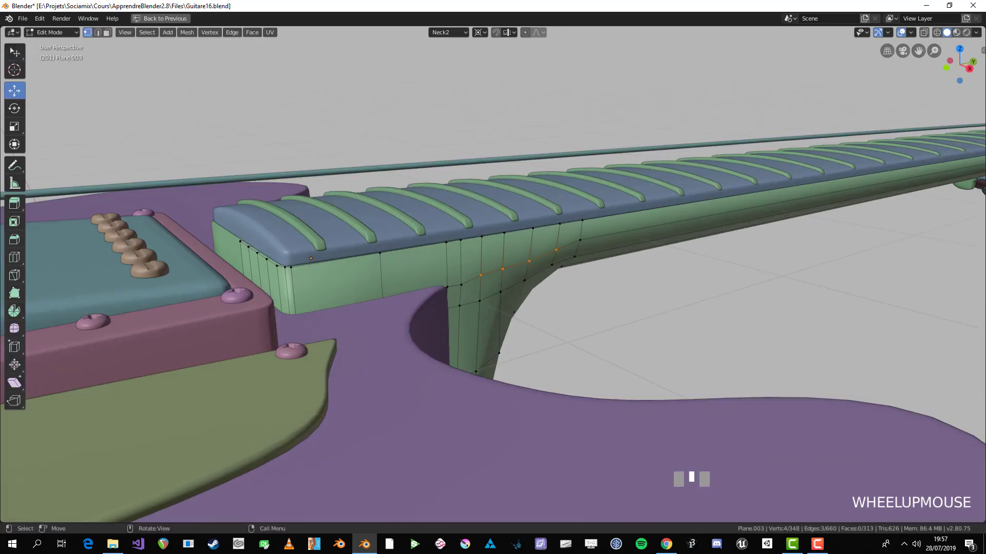
pyautogui.hotkey('ctrl', 'z')
pyautogui.hotkey('ctrl', 'z')
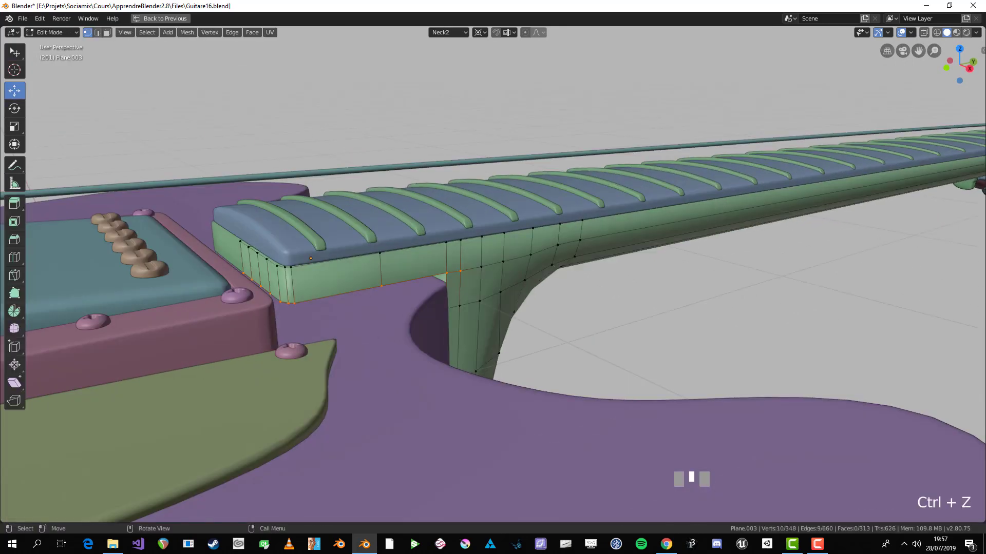
# - Select the lengthwise side edge line from neck extension to headstock, slide it up towards the fretboard and deselect it
pyautogui.moveTo(493, 277); pyautogui.dragTo(514, 272, button='middle')
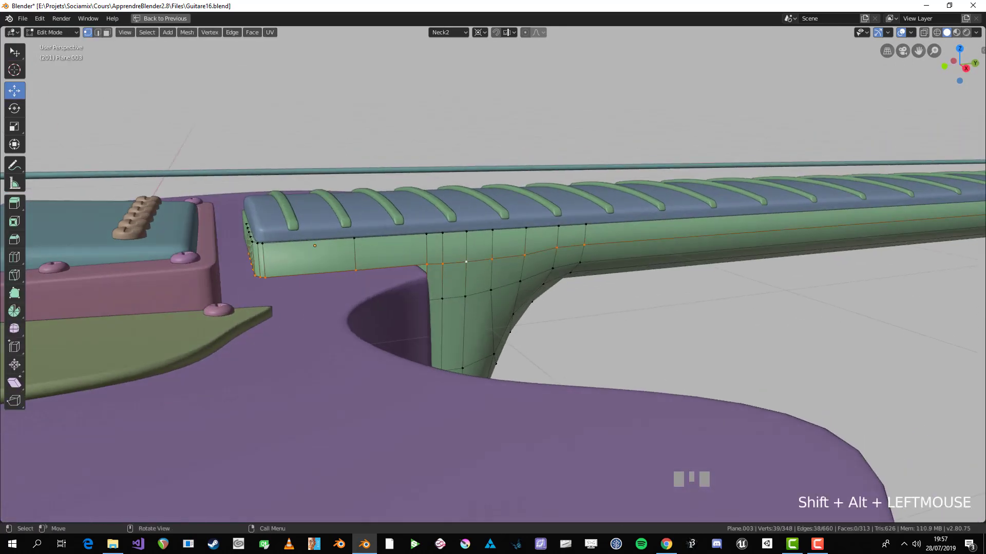
pyautogui.scroll(-3, 821, 180)
pyautogui.keyDown('shift'); pyautogui.moveTo(821, 180); pyautogui.dragTo(594, 152, button='middle'); pyautogui.keyUp('shift')
pyautogui.scroll(2, 534, 32)
pyautogui.moveTo(534, 33); pyautogui.dragTo(501, 4, button='middle')
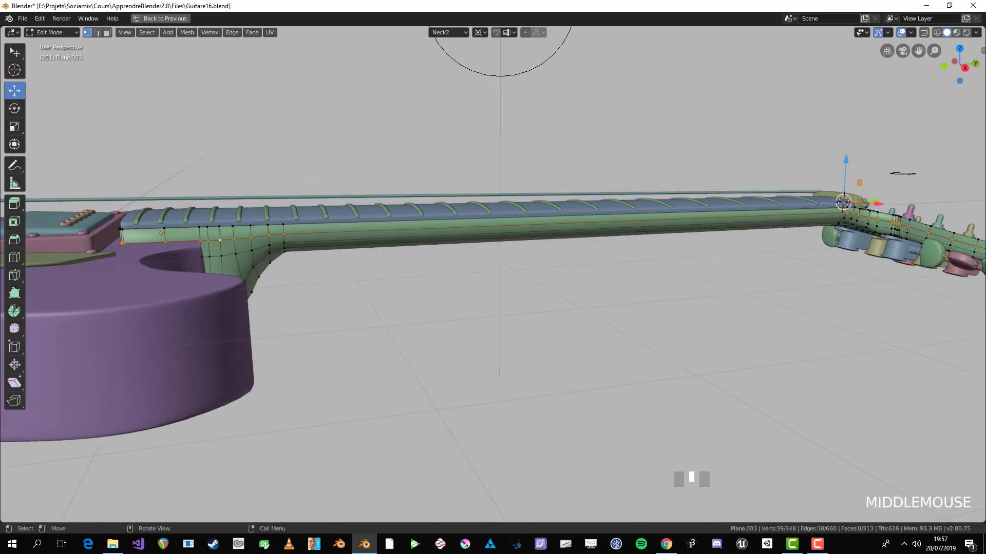
pyautogui.click(568, 234)
pyautogui.hotkey('alt', 'a')
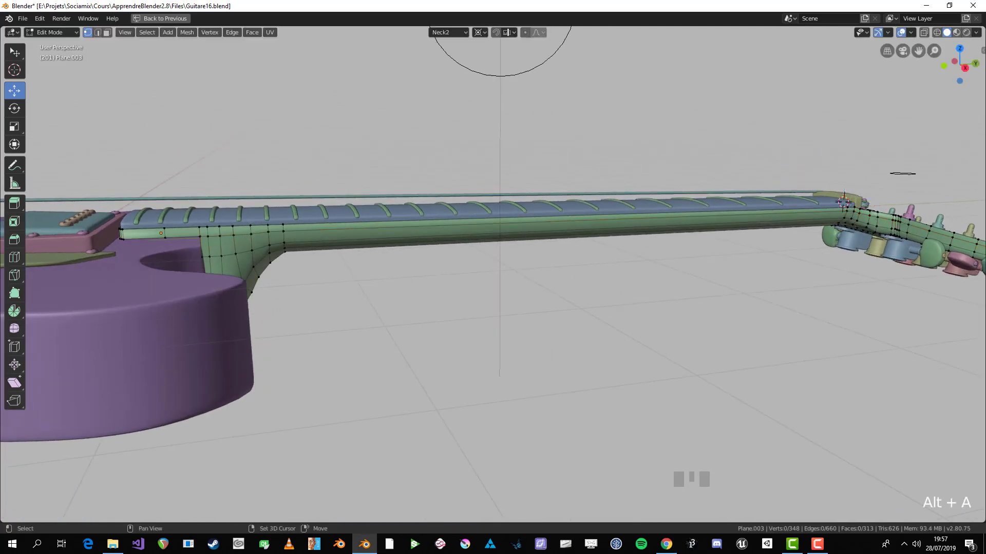
# - Slide the short side edge where the neck meets the heel with a factor of about 0.06
pyautogui.scroll(2, 555, 234)
pyautogui.press('KP_3')
pyautogui.hotkey('alt', 'z')
pyautogui.keyDown('shift'); pyautogui.moveTo(565, 231); pyautogui.dragTo(572, 236, button='middle'); pyautogui.keyUp('shift')
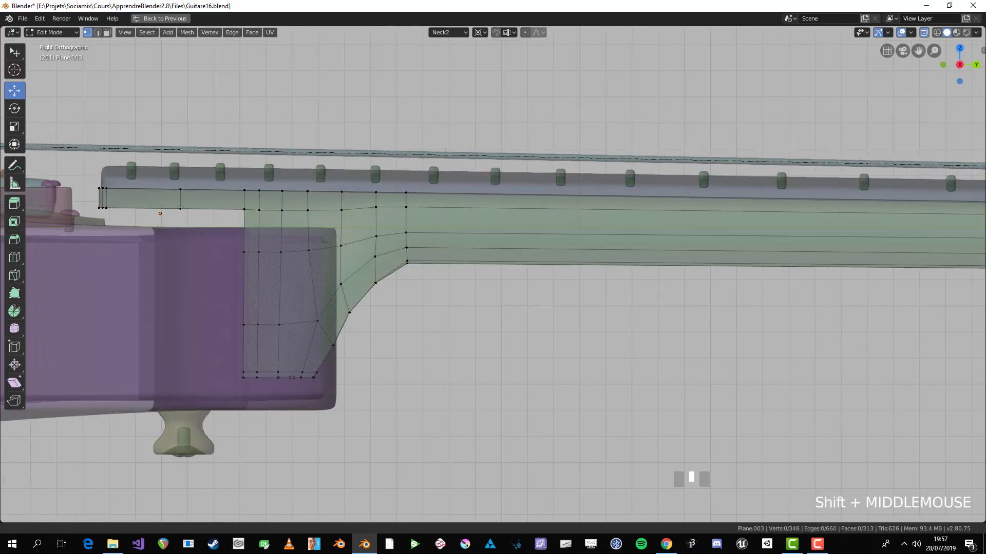
pyautogui.scroll(3, 572, 236)
pyautogui.moveTo(469, 198); pyautogui.dragTo(514, 212)
pyautogui.press('g')
pyautogui.press('g')
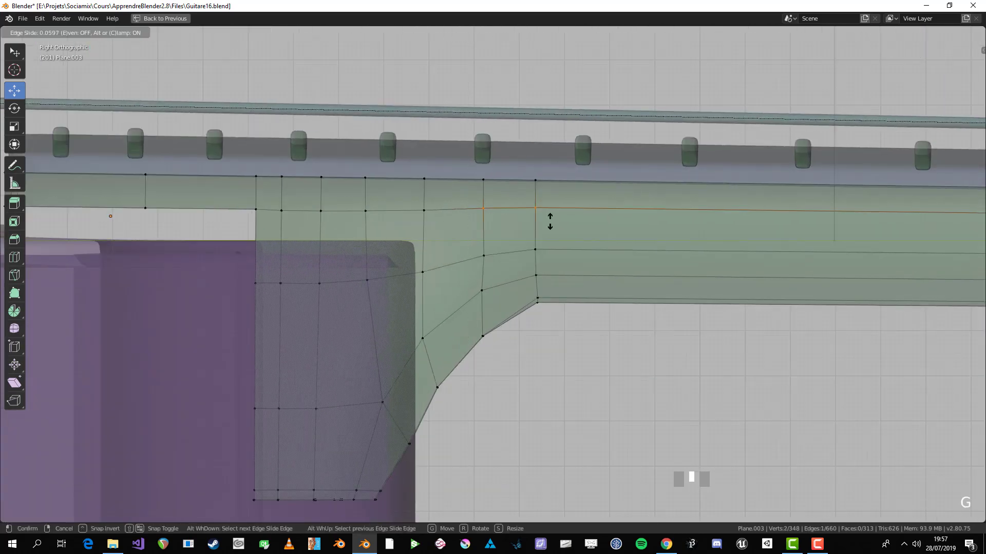
pyautogui.click(550, 222)
pyautogui.hotkey('alt', 'a')
# - Nudge a single side vertex on the edge loop where the neck meets the heel by about 0.0001 m
pyautogui.scroll(-5, 550, 221)
pyautogui.hotkey('alt', 'z')
pyautogui.moveTo(549, 222); pyautogui.dragTo(590, 205, button='middle')
pyautogui.scroll(2, 565, 195)
pyautogui.scroll(4, 590, 205)
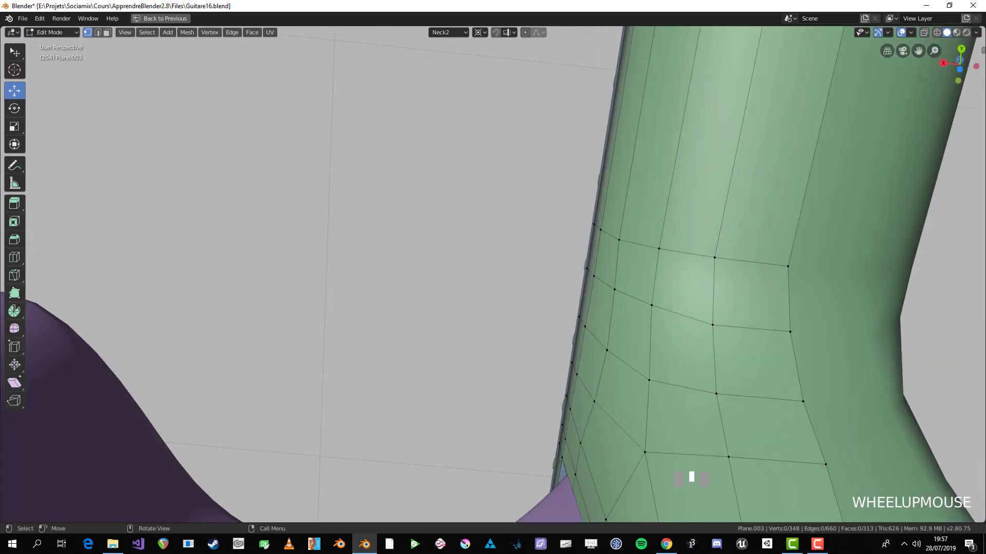
pyautogui.click(618, 240)
pyautogui.press('g')
pyautogui.click(618, 240)
pyautogui.scroll(-1, 505, 271)
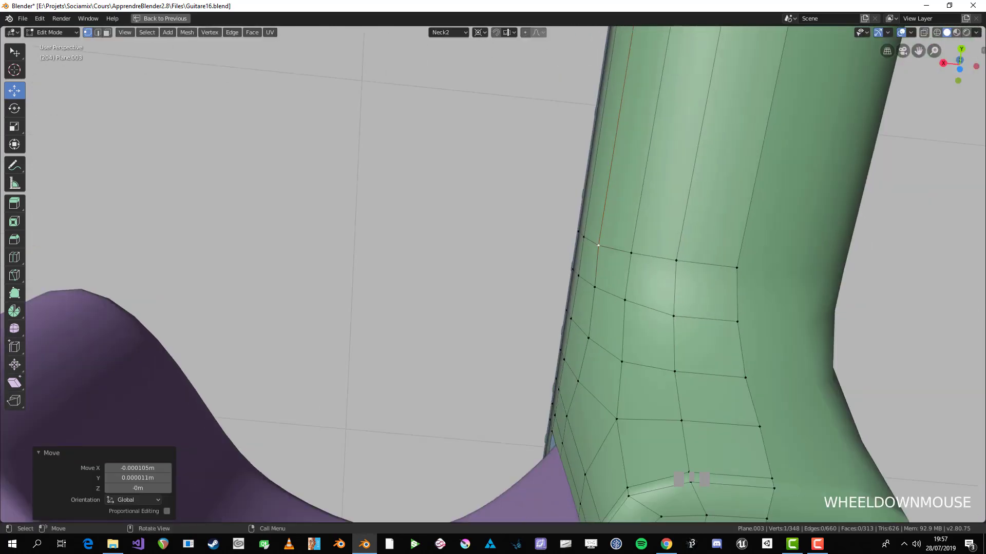
# - Set the pivot point to Median Point and move two adjacent side vertices above the heel by about 0.004 m
pyautogui.click(480, 33)
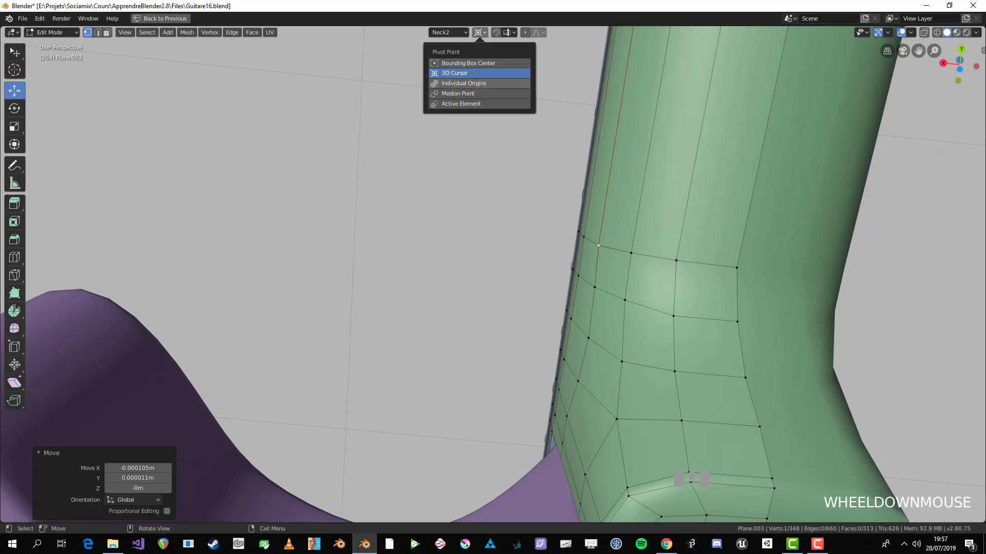
pyautogui.click(458, 93)
pyautogui.moveTo(616, 260); pyautogui.dragTo(588, 250, button='middle')
pyautogui.click(594, 251)
pyautogui.press('g')
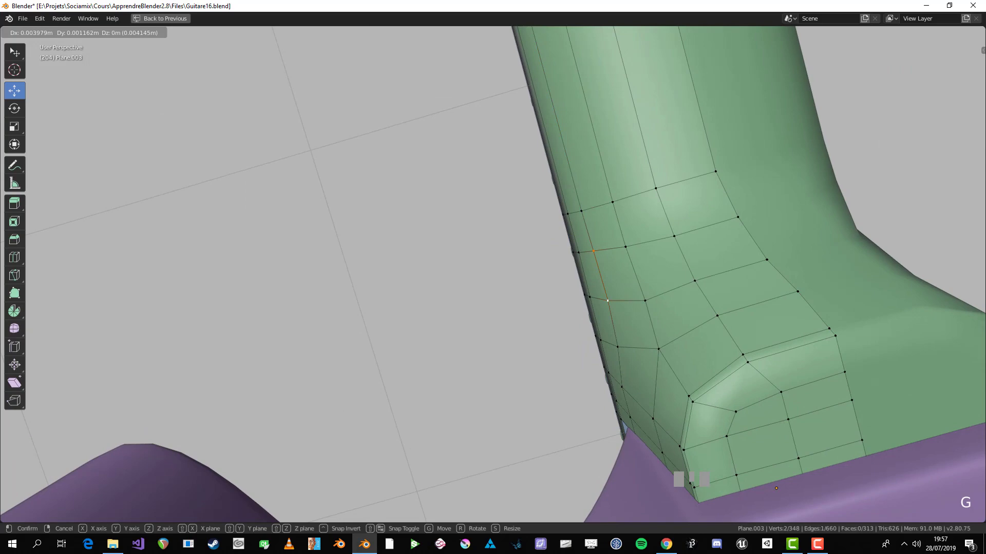
pyautogui.click(602, 298)
# - Examine the reshaped neck heel from several angles in Object Mode and return to Edit Mode with nothing selected
pyautogui.press('a')
pyautogui.scroll(-5, 601, 298)
pyautogui.press('Tab')
pyautogui.hotkey('alt', 'a')
pyautogui.moveTo(602, 297); pyautogui.dragTo(704, 390, button='middle')
pyautogui.scroll(3, 703, 390)
pyautogui.moveTo(513, 287); pyautogui.dragTo(493, 319, button='middle')
pyautogui.keyDown('shift'); pyautogui.moveTo(493, 318); pyautogui.dragTo(632, 290, button='middle'); pyautogui.keyUp('shift')
pyautogui.scroll(3, 626, 308)
pyautogui.press('Tab')
pyautogui.hotkey('alt', 'a')
# - Extrude the bottom vertices of the neck extension and move them down along Z to just below the body's top surface
pyautogui.scroll(-2, 631, 290)
pyautogui.press('KP_3')
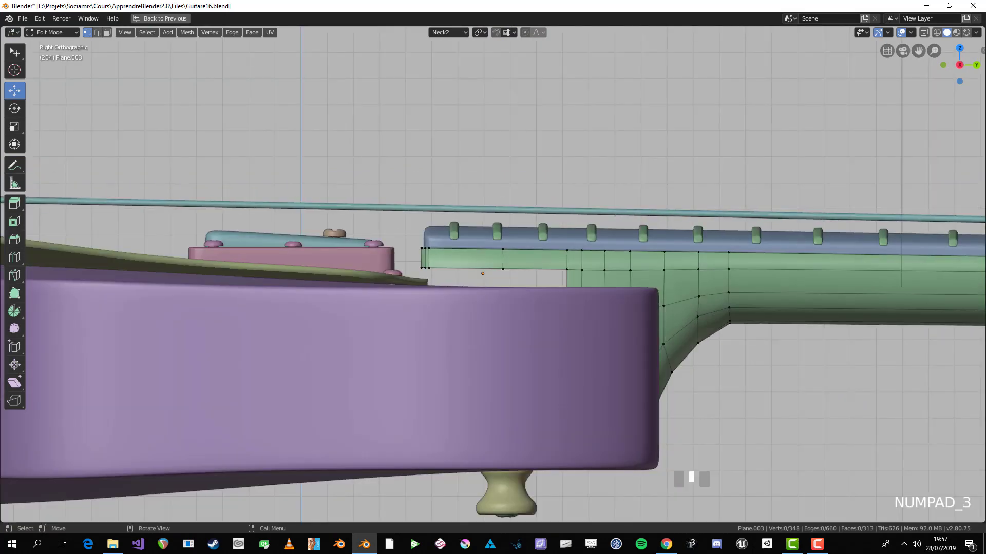
pyautogui.hotkey('alt', 'z')
pyautogui.scroll(2, 493, 277)
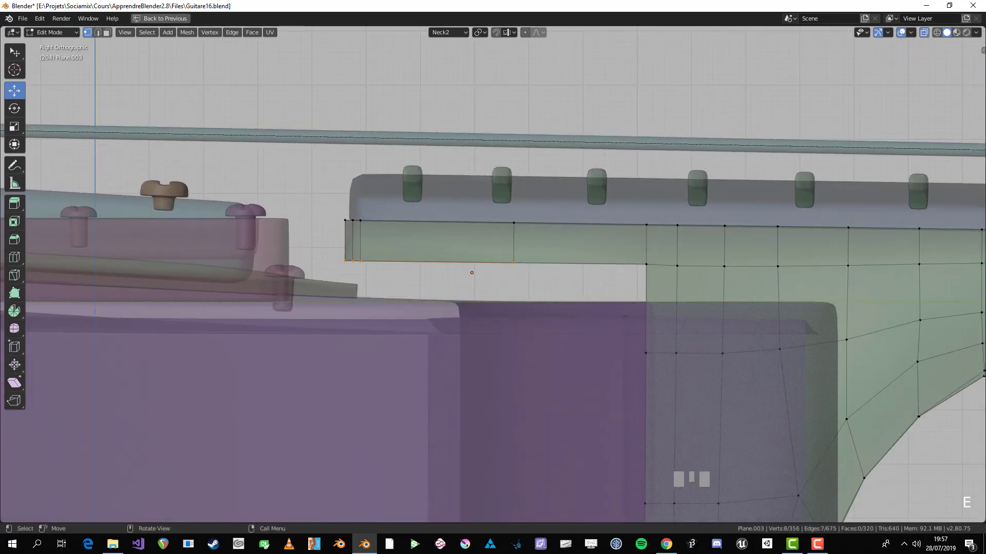
pyautogui.rightClick(472, 288)
pyautogui.press('g')
pyautogui.press('z')
pyautogui.click(483, 328)
# - Fill the gap between the extruded neck extension and the heel with a face and return to Object Mode
pyautogui.click(514, 263)
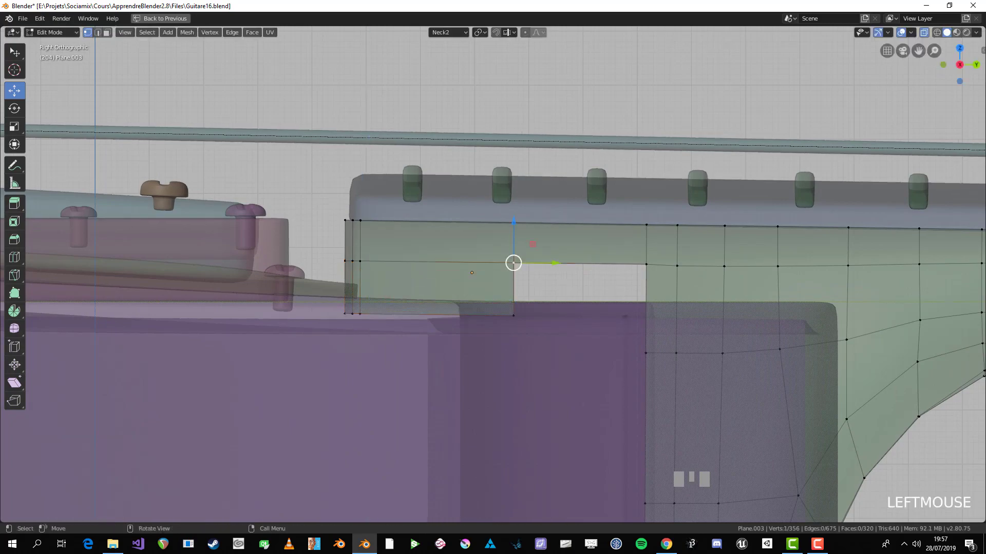
pyautogui.press('f')
pyautogui.press('Tab')
# - Examine the filled neck extension and its fit against the body in solid display from several angles
pyautogui.scroll(-2, 646, 265)
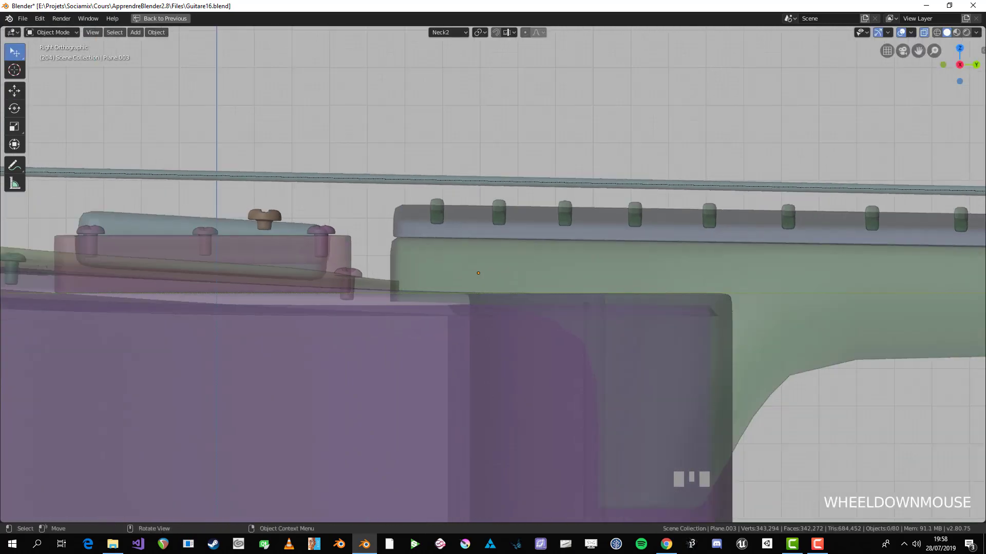
pyautogui.hotkey('alt', 'z')
pyautogui.scroll(-4, 646, 264)
pyautogui.moveTo(647, 264); pyautogui.dragTo(628, 289, button='middle')
pyautogui.scroll(-2, 627, 330)
pyautogui.moveTo(627, 330); pyautogui.dragTo(465, 88, button='middle')
pyautogui.press('Tab')
pyautogui.moveTo(522, 75); pyautogui.dragTo(677, 264, button='middle')
pyautogui.press('Tab')
pyautogui.scroll(2, 701, 247)
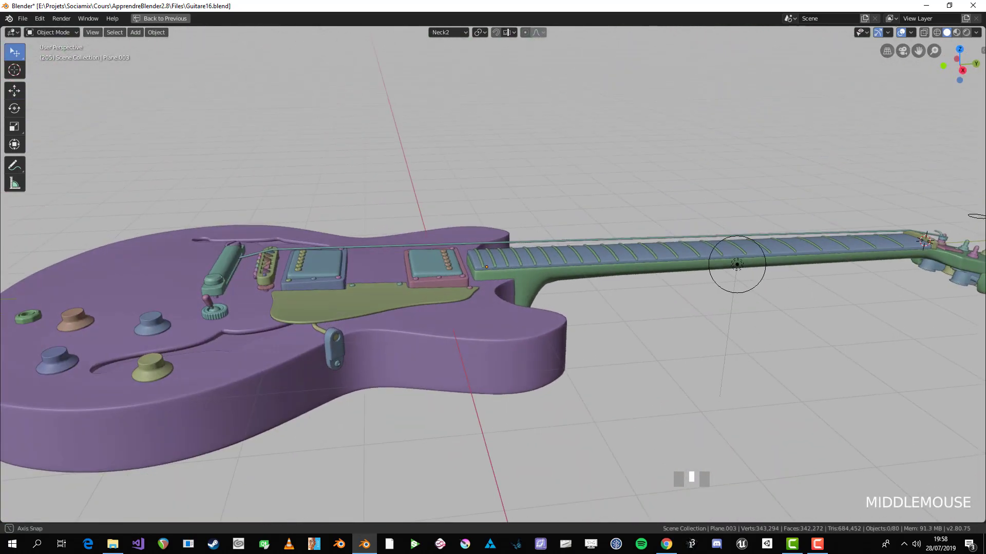
pyautogui.scroll(-3, 603, 271)
pyautogui.moveTo(603, 270); pyautogui.dragTo(534, 248, button='middle')
# - Select the neck, fretboard, frets, nut, headstock and tuning machines together in the right side view
pyautogui.press('KP_3')
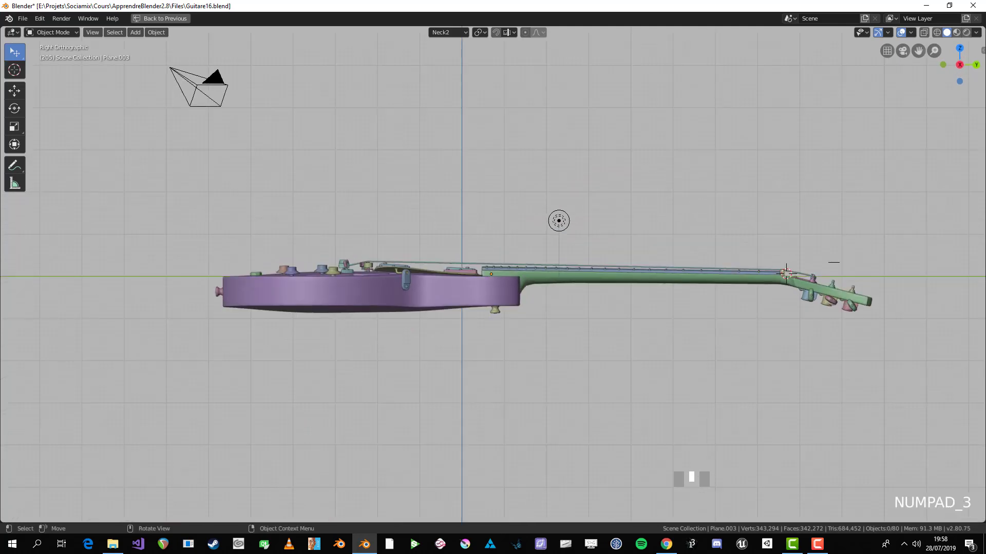
pyautogui.scroll(3, 629, 160)
pyautogui.hotkey('alt', 'z')
pyautogui.keyDown('shift'); pyautogui.moveTo(667, 267); pyautogui.dragTo(474, 224, button='middle'); pyautogui.keyUp('shift')
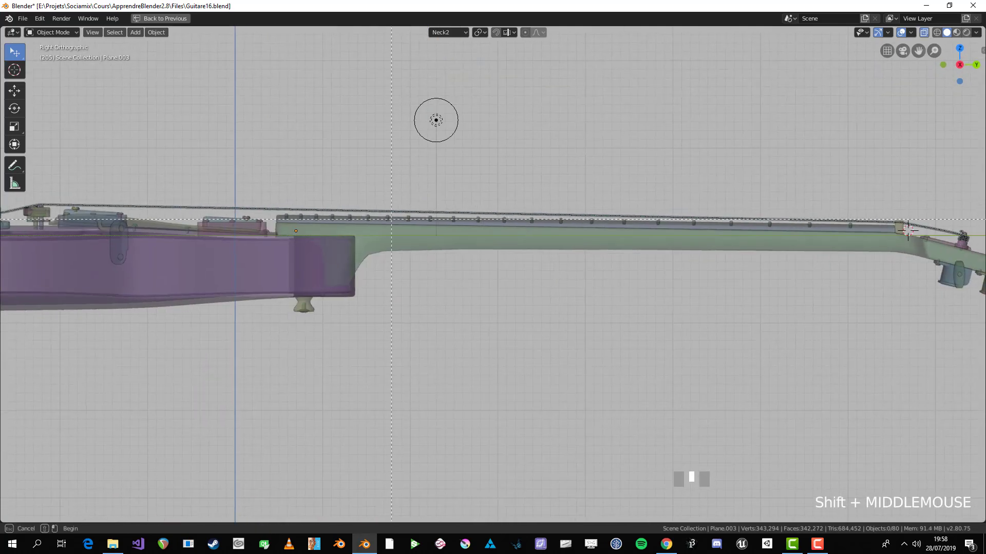
pyautogui.moveTo(585, 315); pyautogui.dragTo(362, 220)
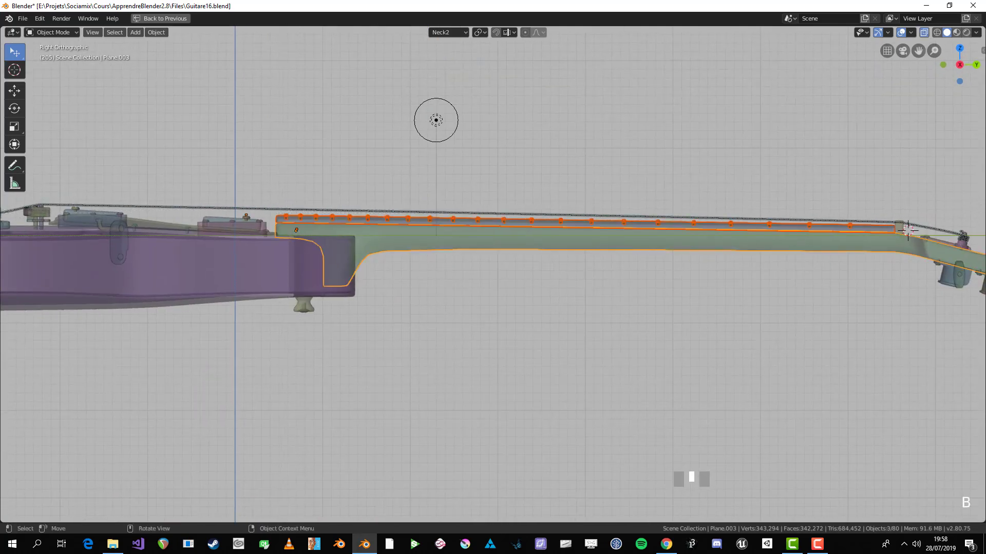
pyautogui.press('b')
pyautogui.keyDown('shift'); pyautogui.moveTo(939, 221); pyautogui.dragTo(686, 193, button='middle'); pyautogui.keyUp('shift')
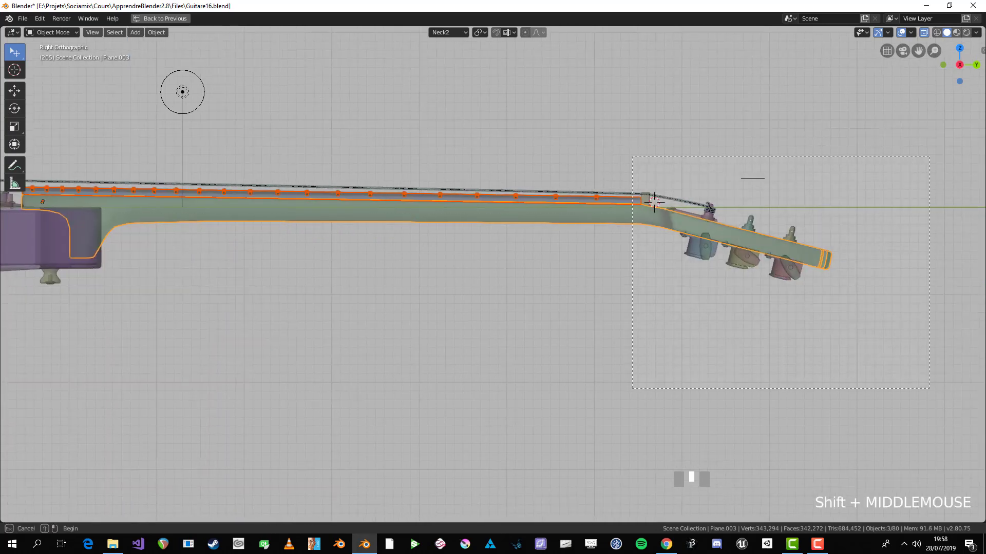
pyautogui.moveTo(632, 156); pyautogui.dragTo(929, 389)
pyautogui.keyDown('shift'); pyautogui.moveTo(654, 201); pyautogui.dragTo(807, 216, button='middle'); pyautogui.keyUp('shift')
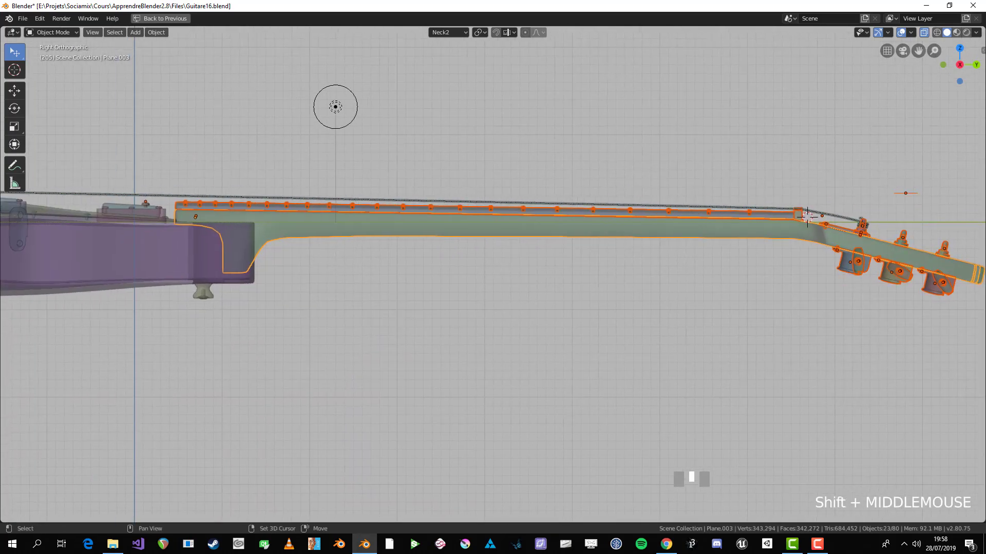
# - Lower the selected neck assembly by 0.0326 m along the Neck2 Z axis and restore solid display
pyautogui.scroll(2, 807, 216)
pyautogui.press('g')
pyautogui.press('z')
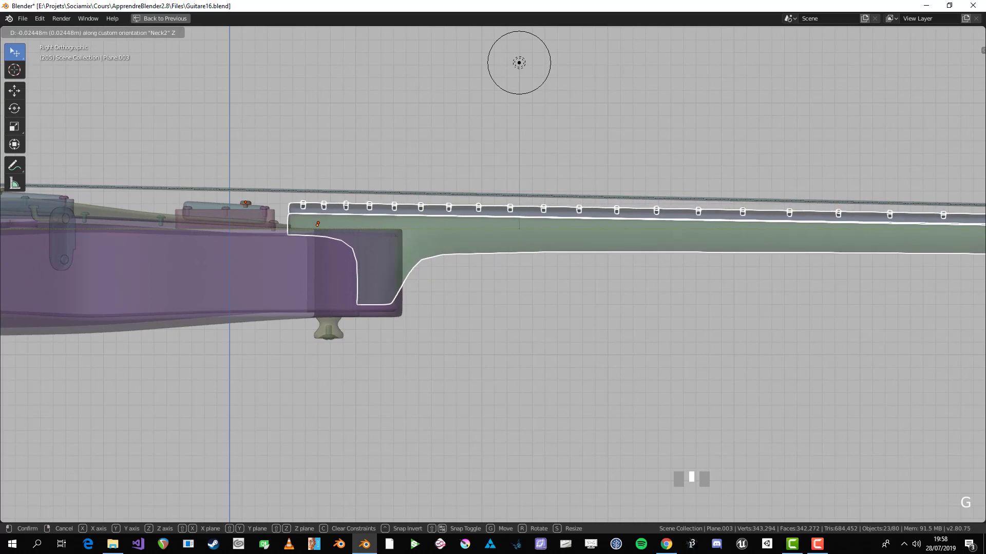
pyautogui.click(807, 221)
pyautogui.hotkey('alt', 'z')
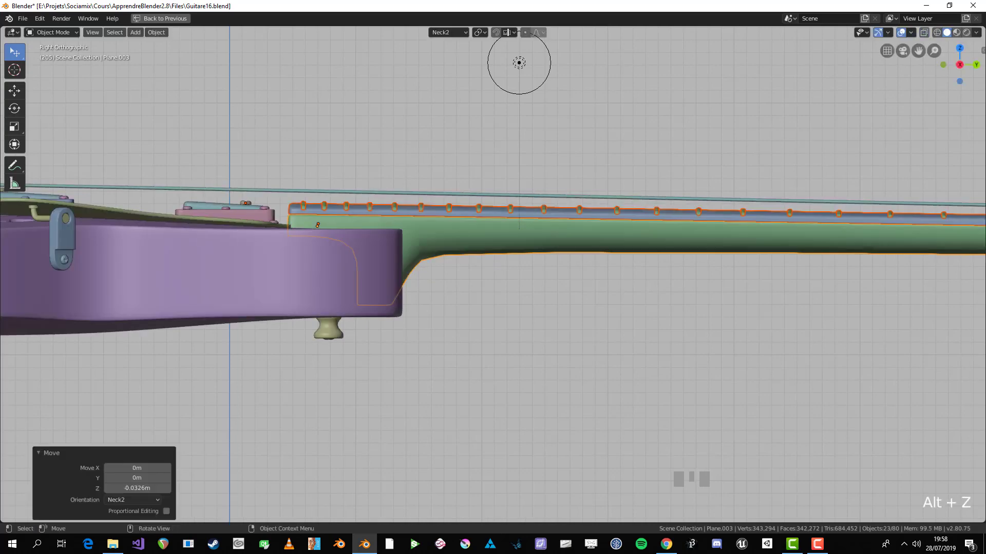
# - Restore the neck assembly's selection, adjust its height again along the Neck2 Z axis and deselect it
pyautogui.scroll(-4, 807, 221)
pyautogui.hotkey('alt', 'a')
pyautogui.moveTo(807, 220); pyautogui.dragTo(775, 224, button='middle')
pyautogui.hotkey('ctrl', 'z')
pyautogui.press('g')
pyautogui.press('z')
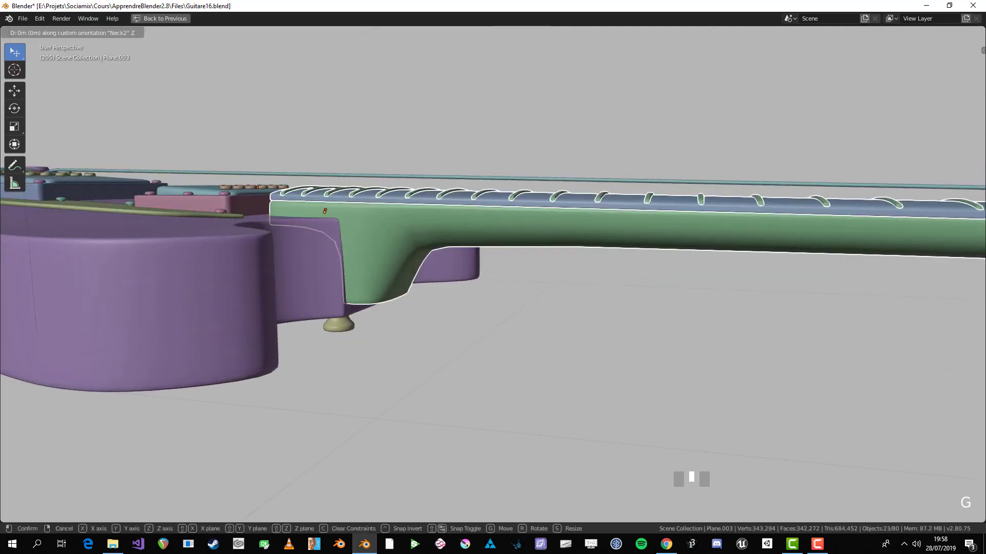
pyautogui.click(775, 224)
pyautogui.hotkey('alt', 'a')
pyautogui.scroll(-7, 775, 223)
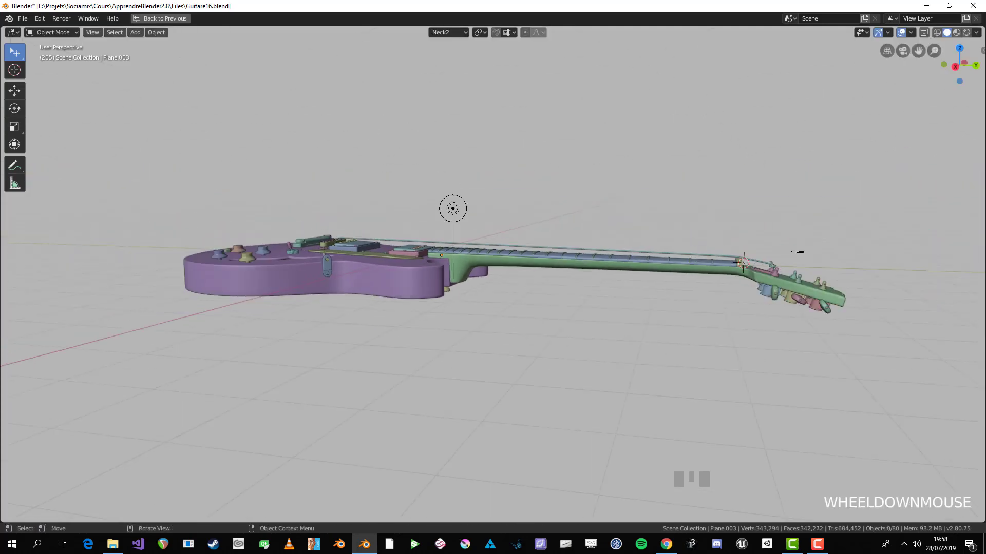
# - Lower the string by 0.0425 m along the Neck2 Z axis onto the nut and its tuning post
pyautogui.moveTo(776, 223); pyautogui.dragTo(752, 233, button='middle')
pyautogui.scroll(2, 753, 234)
pyautogui.press('KP_3')
pyautogui.keyDown('shift'); pyautogui.moveTo(909, 130); pyautogui.dragTo(503, 110, button='middle'); pyautogui.keyUp('shift')
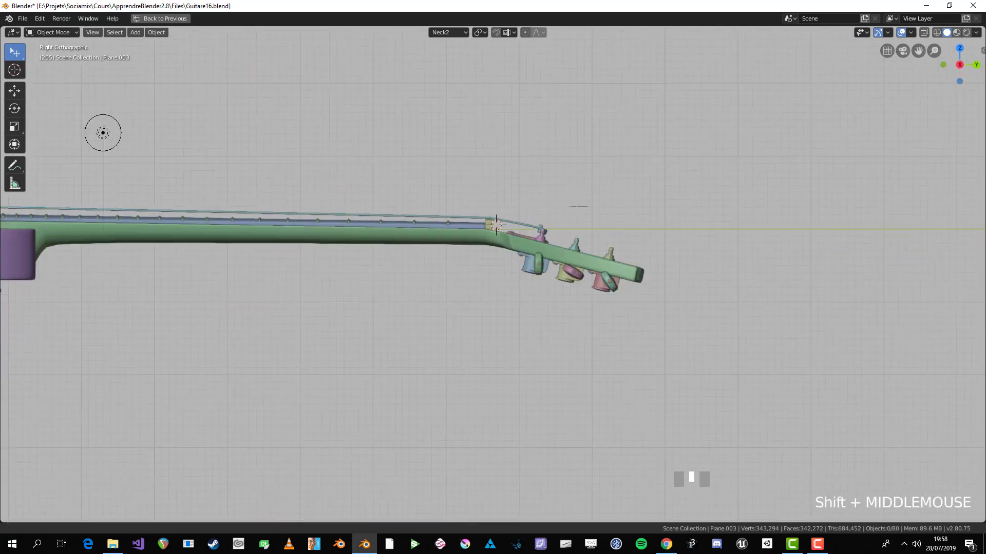
pyautogui.scroll(3, 504, 109)
pyautogui.keyDown('shift'); pyautogui.moveTo(430, 162); pyautogui.dragTo(508, 236, button='middle'); pyautogui.keyUp('shift')
pyautogui.scroll(1, 508, 236)
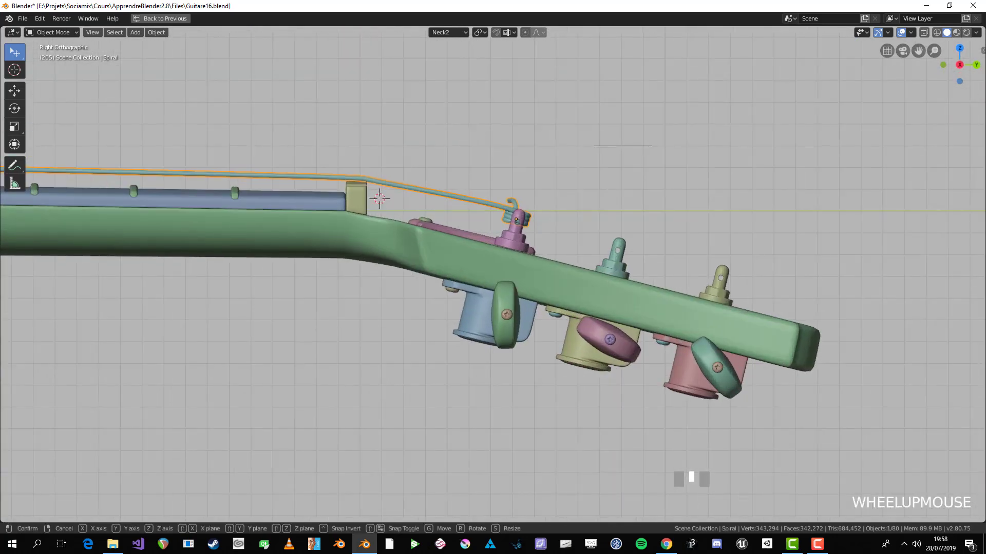
pyautogui.press('g')
pyautogui.click(508, 237)
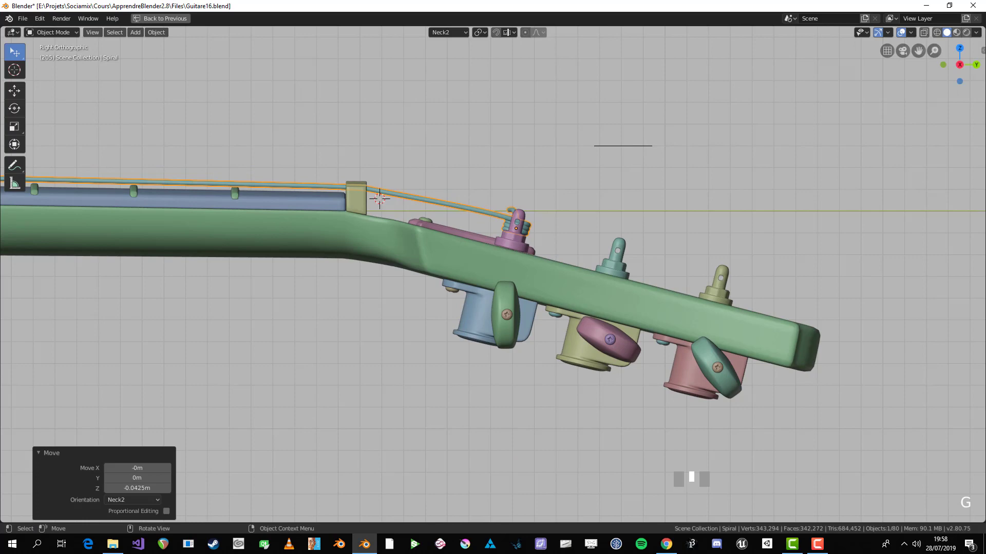
# - Deselect the string and examine how it runs over the pickups and bridge to the tailpiece
pyautogui.scroll(-2, 508, 236)
pyautogui.keyDown('shift'); pyautogui.moveTo(287, 287); pyautogui.dragTo(867, 313, button='middle'); pyautogui.keyUp('shift')
pyautogui.scroll(-4, 868, 313)
pyautogui.keyDown('shift'); pyautogui.moveTo(513, 347); pyautogui.dragTo(719, 343, button='middle'); pyautogui.keyUp('shift')
pyautogui.click(674, 328)
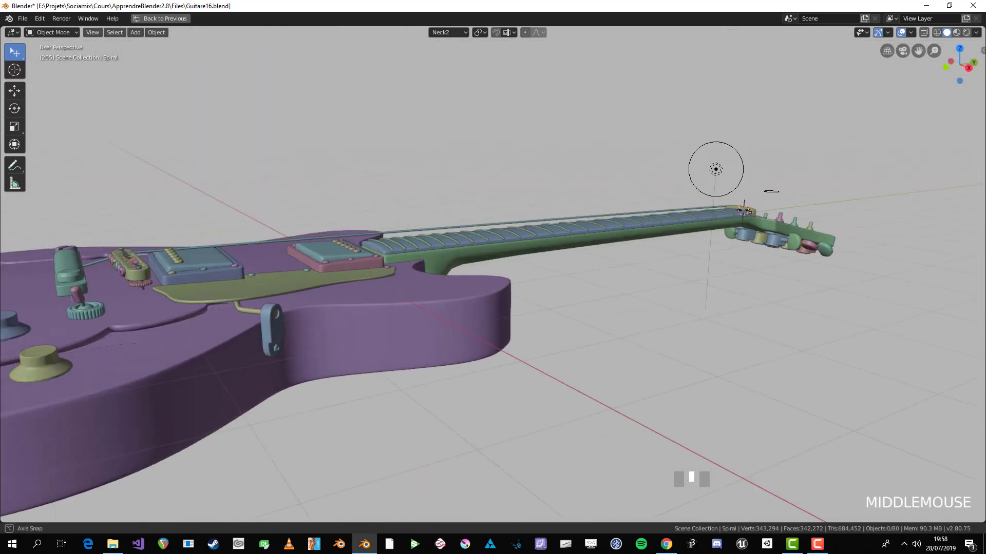
pyautogui.moveTo(716, 169); pyautogui.dragTo(772, 150, button='middle')
pyautogui.scroll(5, 773, 149)
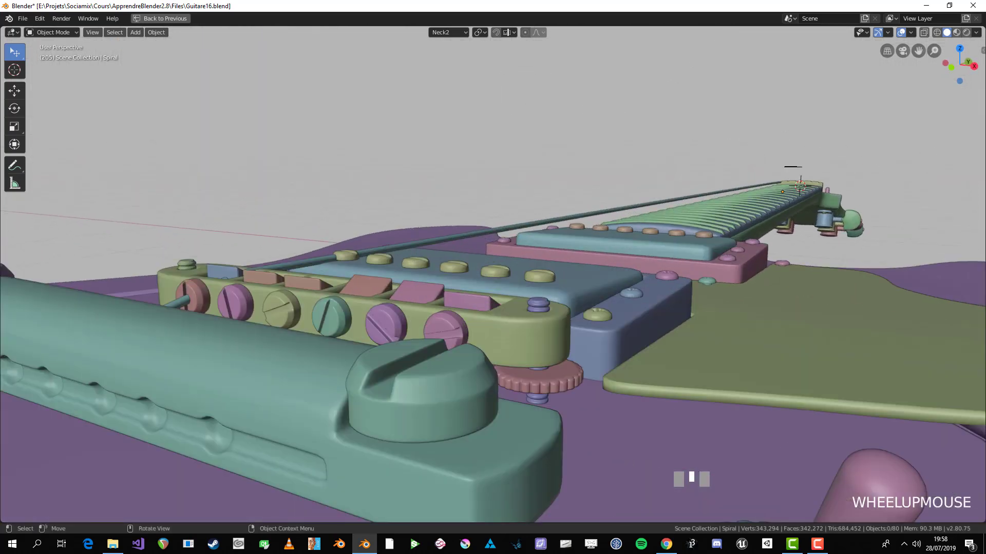
pyautogui.press('KP_3')
pyautogui.keyDown('shift'); pyautogui.moveTo(411, 288); pyautogui.dragTo(763, 308, button='middle'); pyautogui.keyUp('shift')
pyautogui.scroll(3, 608, 287)
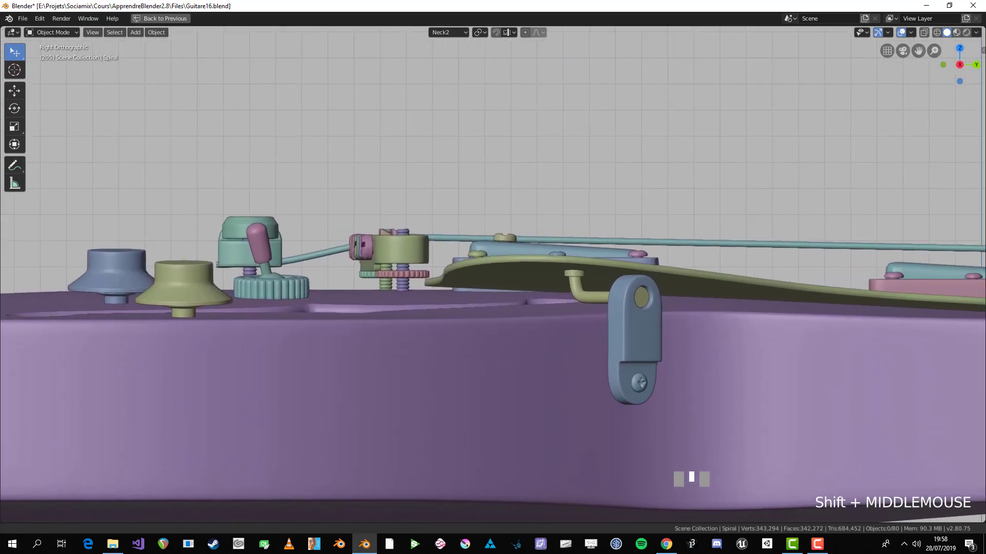
pyautogui.scroll(2, 493, 280)
pyautogui.moveTo(493, 280); pyautogui.dragTo(411, 251, button='middle')
pyautogui.scroll(-3, 519, 257)
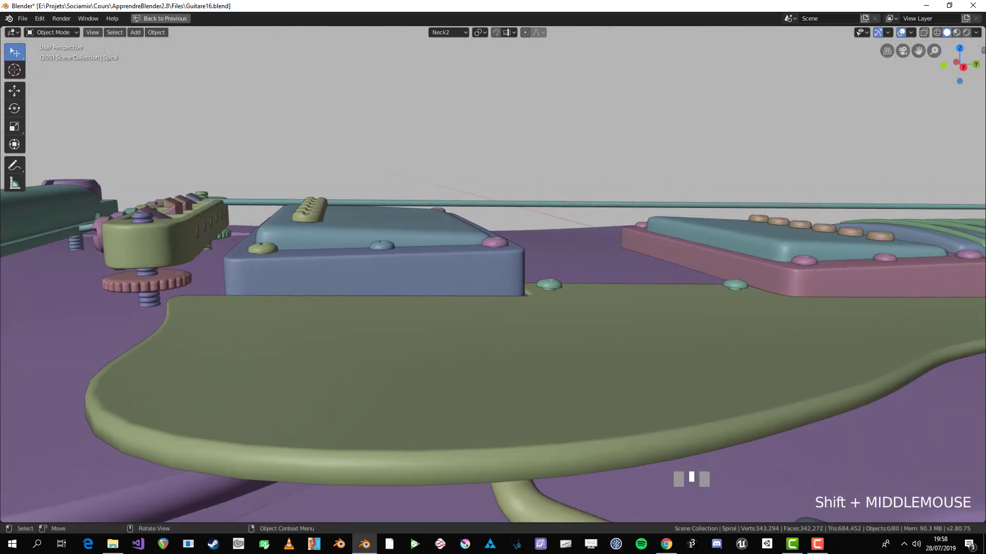
# - Select the bridge pickup's cover, frame, pole screws and mounting screws, leaving out the body and pickguard
pyautogui.scroll(-3, 493, 277)
pyautogui.press('KP_7')
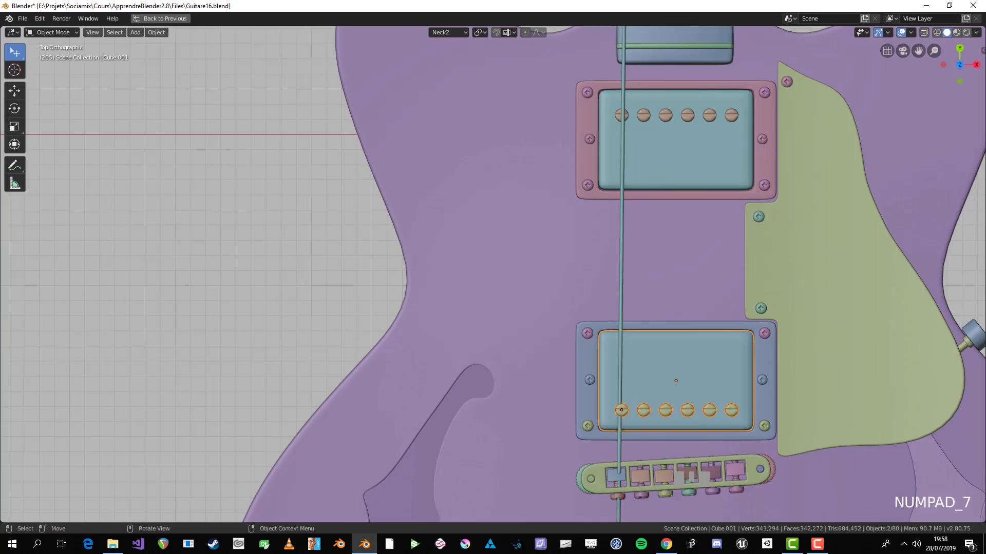
pyautogui.keyDown('shift'); pyautogui.moveTo(647, 303); pyautogui.dragTo(497, 290, button='middle'); pyautogui.keyUp('shift')
pyautogui.scroll(3, 497, 290)
pyautogui.press('b')
pyautogui.moveTo(772, 478); pyautogui.dragTo(773, 478)
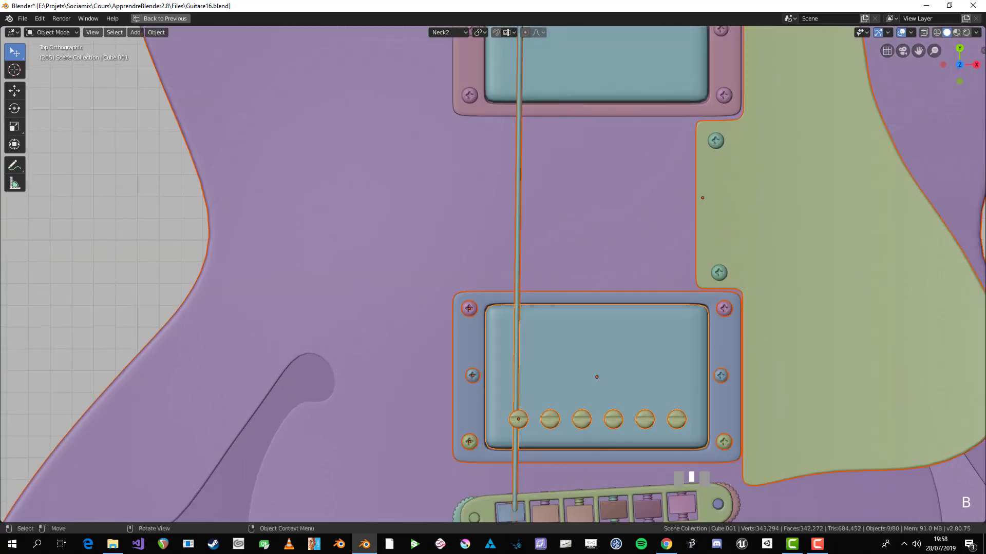
pyautogui.scroll(-3, 772, 478)
pyautogui.moveTo(772, 478); pyautogui.dragTo(718, 411, button='middle')
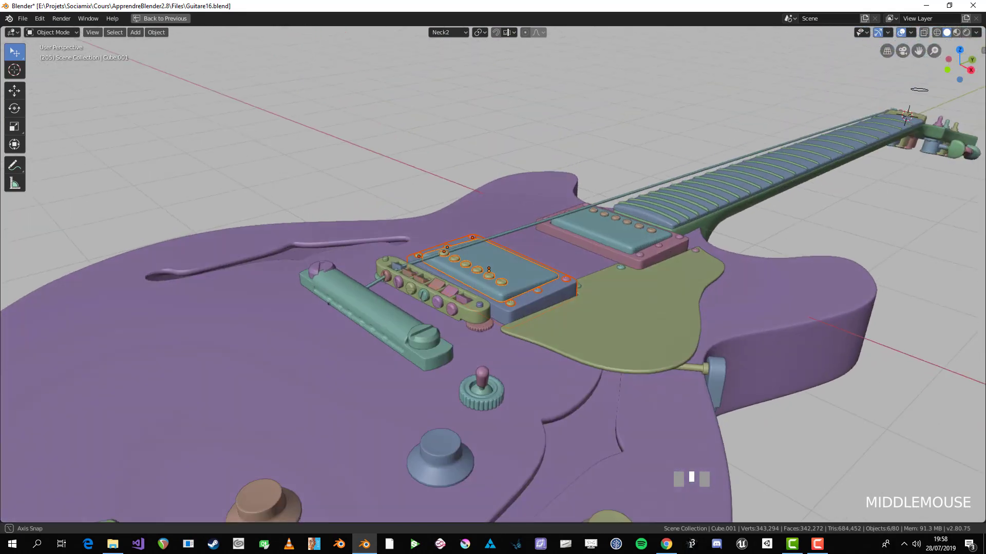
# - Lower the selected bridge pickup parts by 0.0377 m along the Neck2 Z axis and deselect them
pyautogui.scroll(3, 719, 410)
pyautogui.press('KP_3')
pyautogui.hotkey('alt', 'z')
pyautogui.press('g')
pyautogui.press('z')
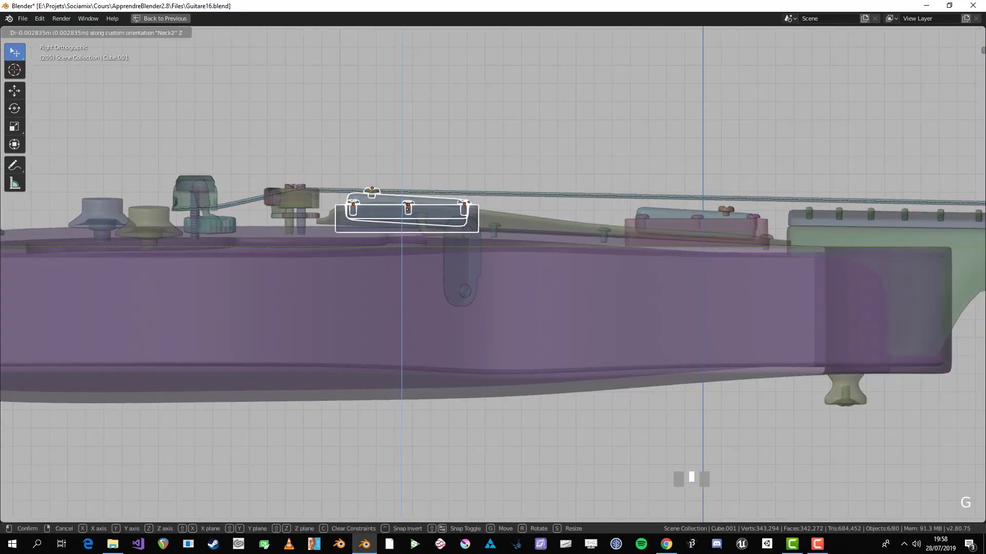
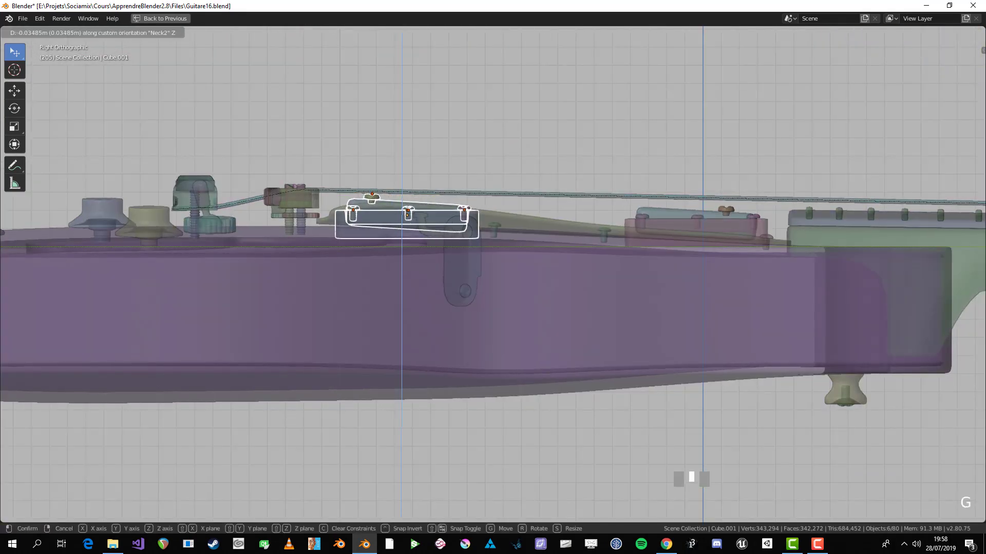
pyautogui.keyDown('shift'); pyautogui.click(691, 477); pyautogui.keyUp('shift')
pyautogui.press('g')
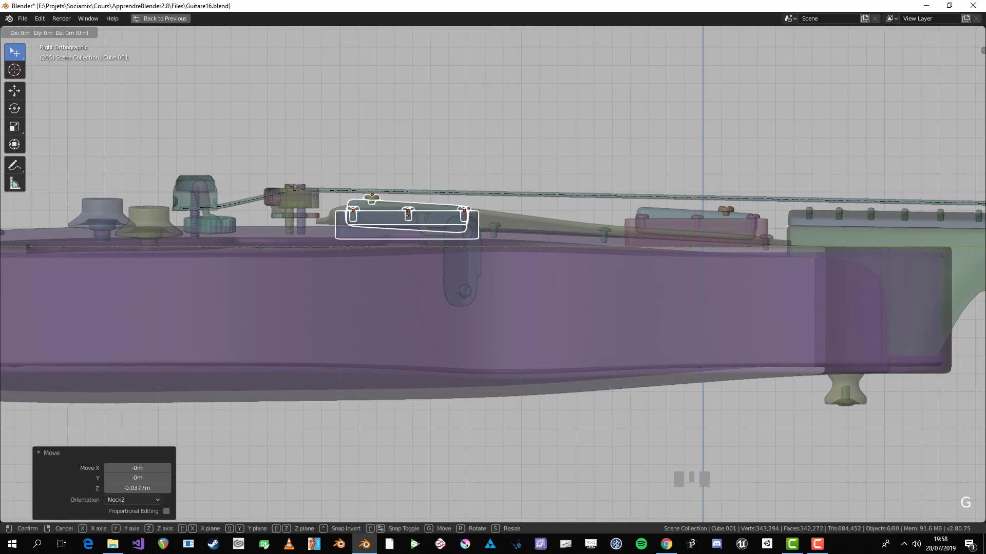
pyautogui.click(691, 477)
pyautogui.hotkey('alt', 'z')
pyautogui.hotkey('alt', 'a')
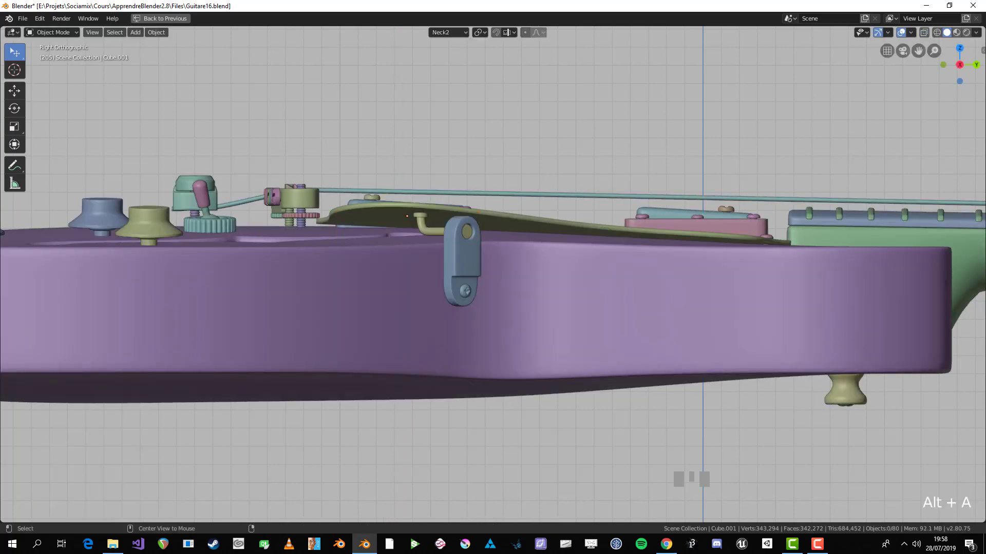
# - Select all bridge parts, including saddles and height screws, and raise them by 0.0284 m along the Neck2 Z axis
pyautogui.hotkey('alt', 'z')
pyautogui.press('b')
pyautogui.moveTo(255, 171); pyautogui.dragTo(325, 247)
pyautogui.press('b')
pyautogui.moveTo(378, 177); pyautogui.dragTo(388, 265, button='middle')
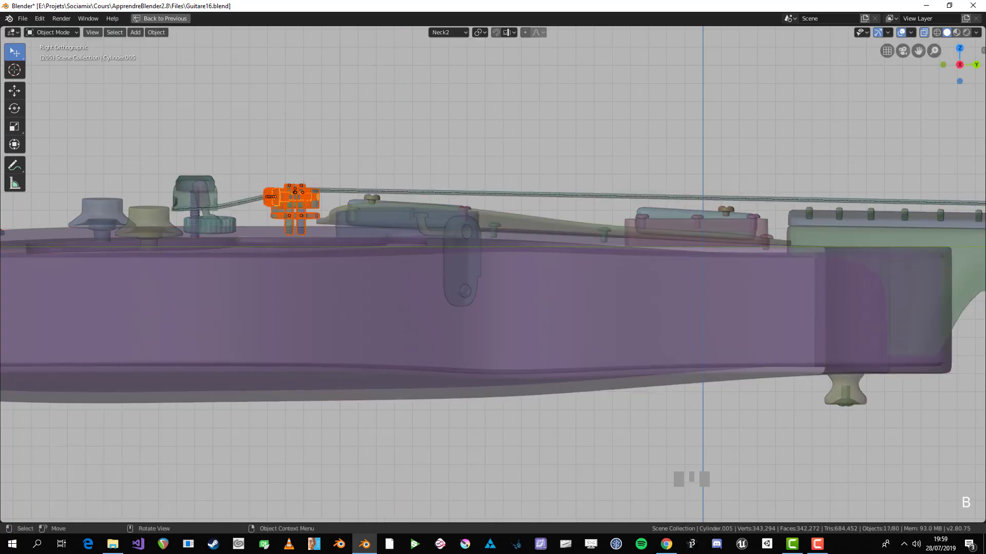
pyautogui.press('g')
pyautogui.press('z')
pyautogui.click(288, 205)
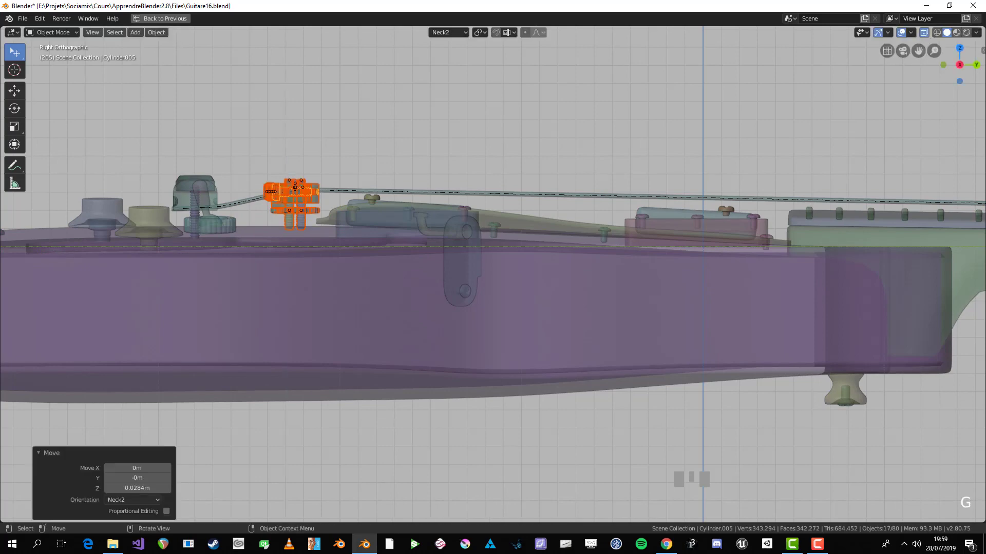
pyautogui.hotkey('alt', 'z')
# - Try raising the string's control point at the bridge by 0.0847 m along the Neck2 Z axis
pyautogui.moveTo(493, 278); pyautogui.dragTo(513, 256, button='middle')
pyautogui.hotkey('alt', 'a')
pyautogui.click(513, 200)
pyautogui.press('Tab')
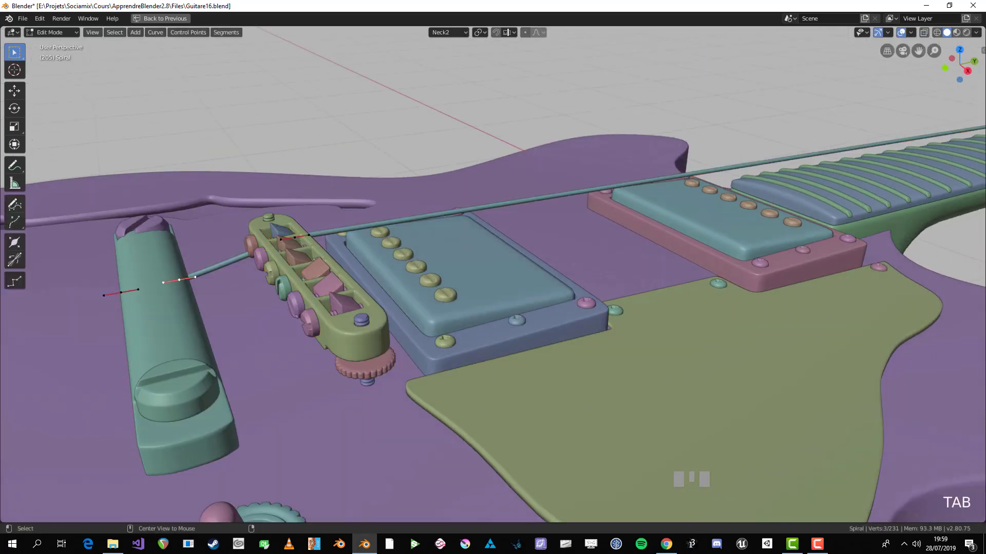
pyautogui.moveTo(321, 269); pyautogui.dragTo(321, 269)
pyautogui.press('g')
pyautogui.press('z')
pyautogui.click(323, 253)
pyautogui.scroll(-4, 323, 253)
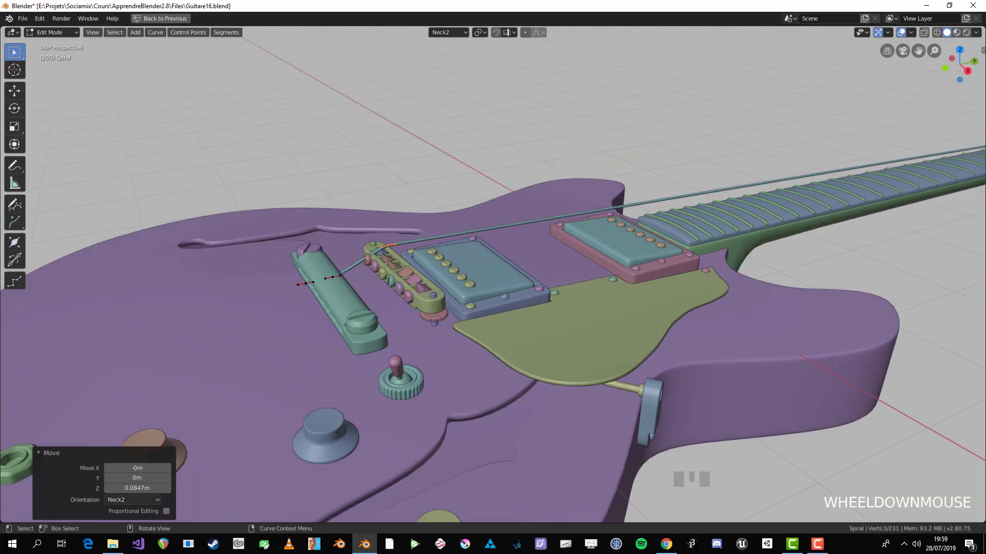
# - Select all bridge parts in side view, lower them along the Neck2 Z axis to just below the string, and deselect them
pyautogui.press('KP_3')
pyautogui.scroll(3, 387, 257)
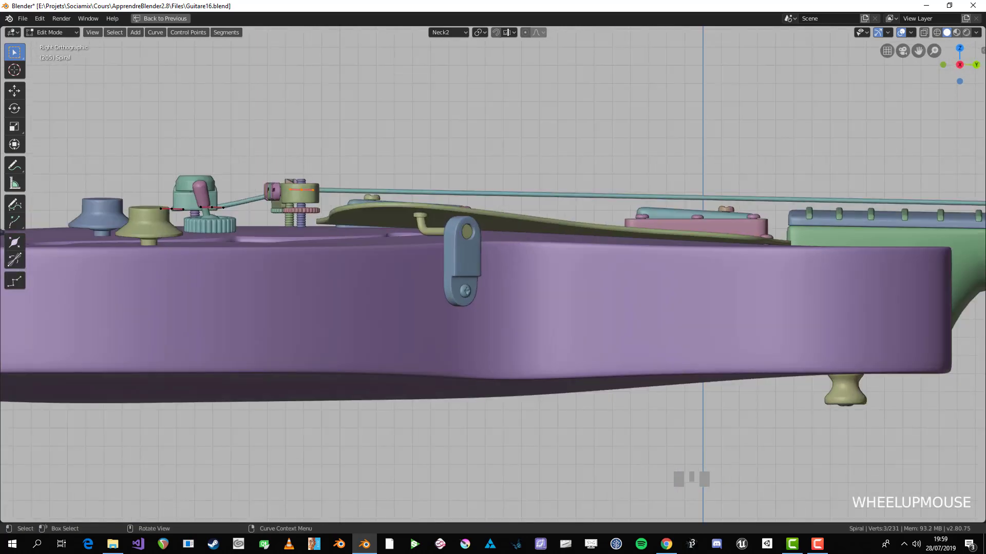
pyautogui.press('Tab')
pyautogui.hotkey('alt', 'a')
pyautogui.hotkey('alt', 'z')
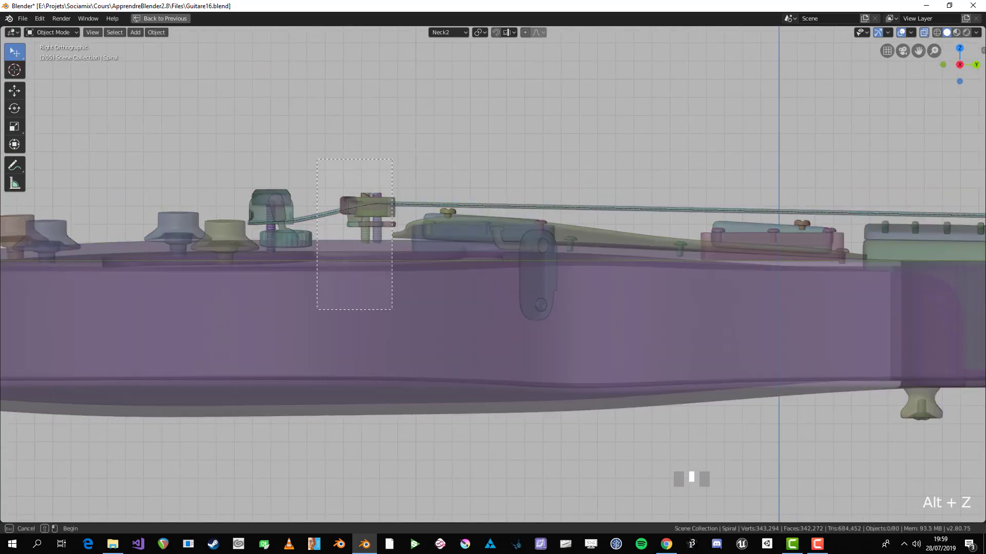
pyautogui.moveTo(317, 159); pyautogui.dragTo(392, 310)
pyautogui.press('g')
pyautogui.press('z')
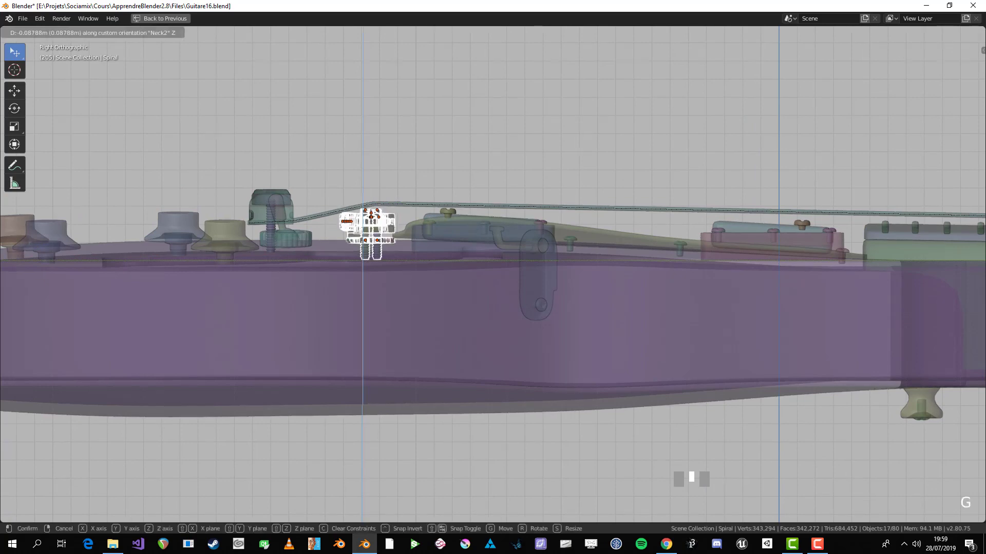
pyautogui.press('Return')
pyautogui.hotkey('alt', 'z')
pyautogui.hotkey('alt', 'a')
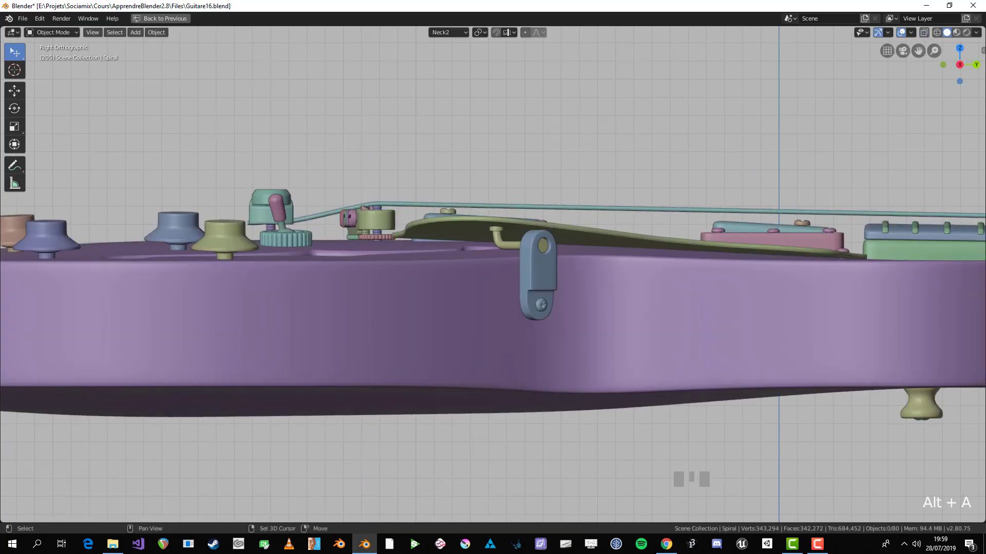
# - Raise the top vertices of the nut by 0.0118 m along the Neck2 Z axis
pyautogui.keyDown('shift'); pyautogui.moveTo(493, 277); pyautogui.dragTo(360, 277, button='middle'); pyautogui.keyUp('shift')
pyautogui.scroll(-1, 493, 277)
pyautogui.scroll(-3, 493, 277)
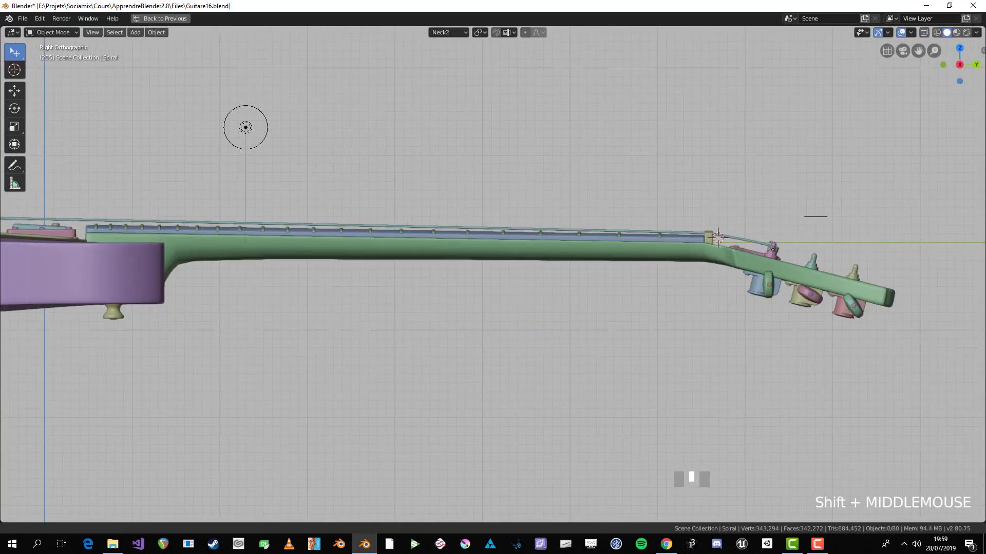
pyautogui.scroll(5, 493, 277)
pyautogui.keyDown('shift'); pyautogui.moveTo(493, 277); pyautogui.dragTo(288, 339, button='middle'); pyautogui.keyUp('shift')
pyautogui.press('Tab')
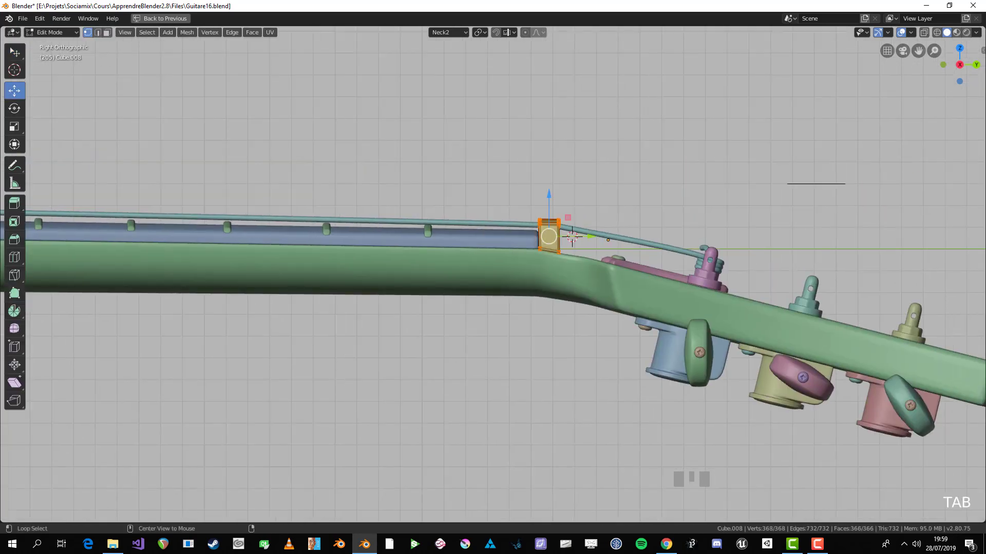
pyautogui.hotkey('alt', 'z')
pyautogui.hotkey('alt', 'a')
pyautogui.press('g')
pyautogui.press('Return')
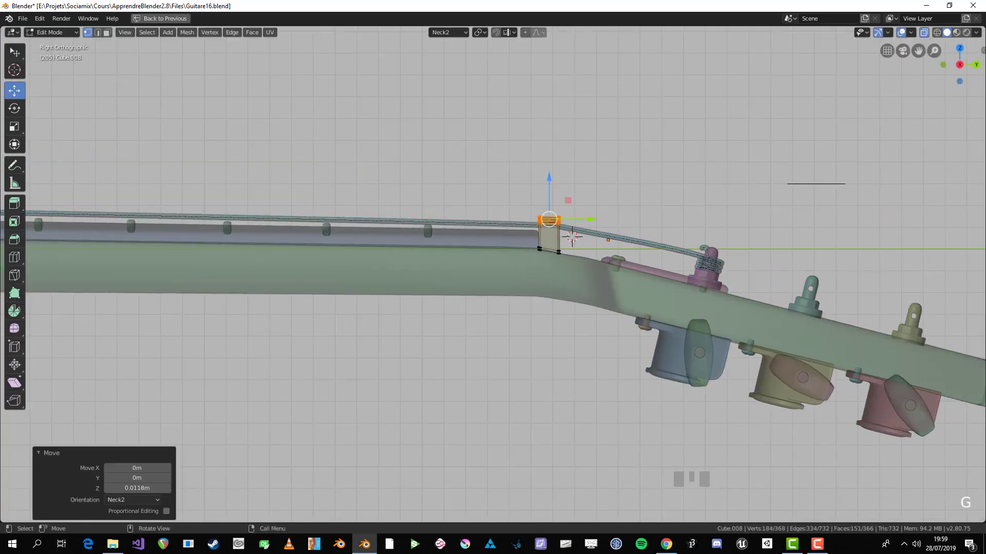
# - Raise the string's control point at the nut by about 0.024 m along the Neck2 Z axis
pyautogui.press('Tab')
pyautogui.click(601, 235)
pyautogui.hotkey('alt', 'a')
pyautogui.press('Tab')
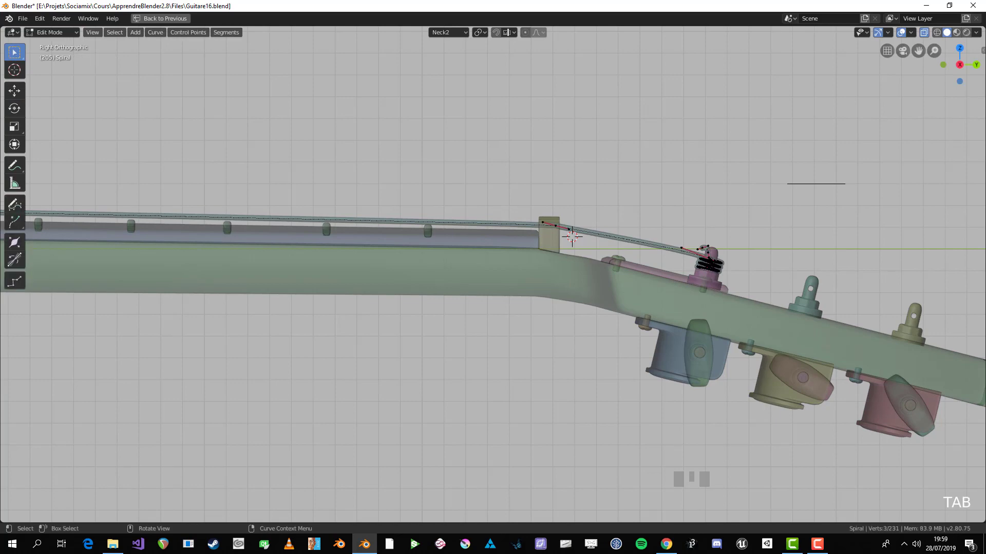
pyautogui.press('g')
pyautogui.press('z')
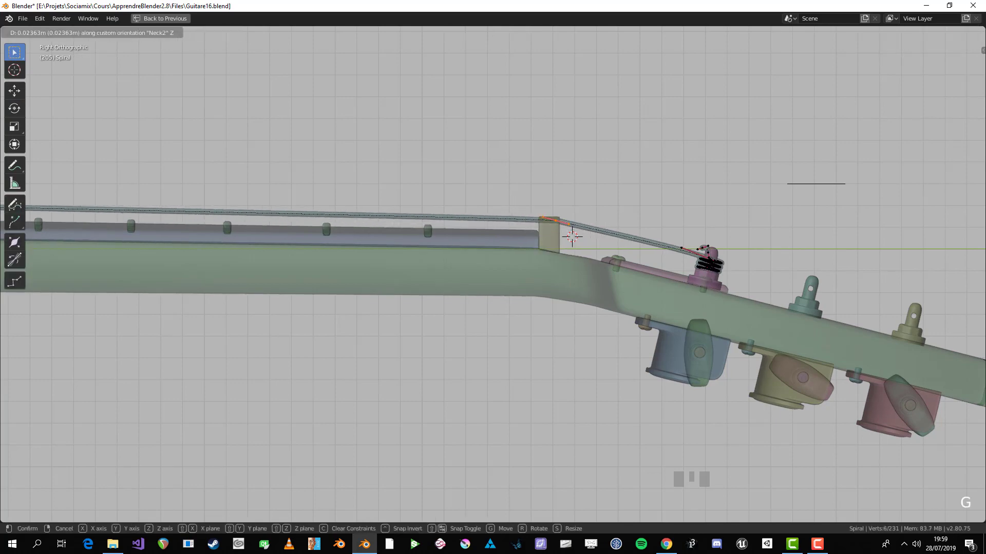
pyautogui.press('Return')
pyautogui.press('Tab')
# - Lower the string's control point above the bridge by 0.0236 m along the Neck2 Z axis
pyautogui.scroll(-5, 493, 275)
pyautogui.keyDown('shift'); pyautogui.moveTo(288, 280); pyautogui.dragTo(923, 259, button='middle'); pyautogui.keyUp('shift')
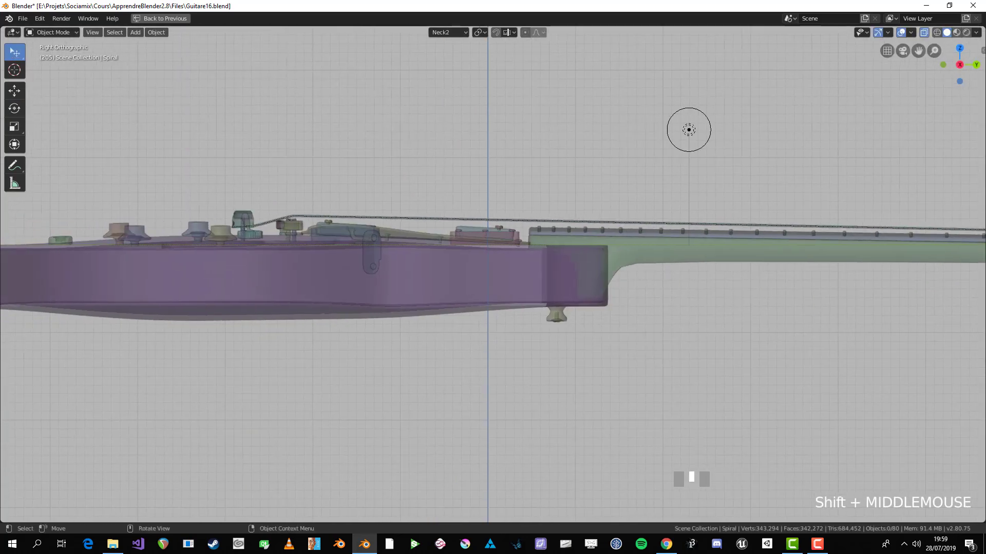
pyautogui.scroll(4, 494, 275)
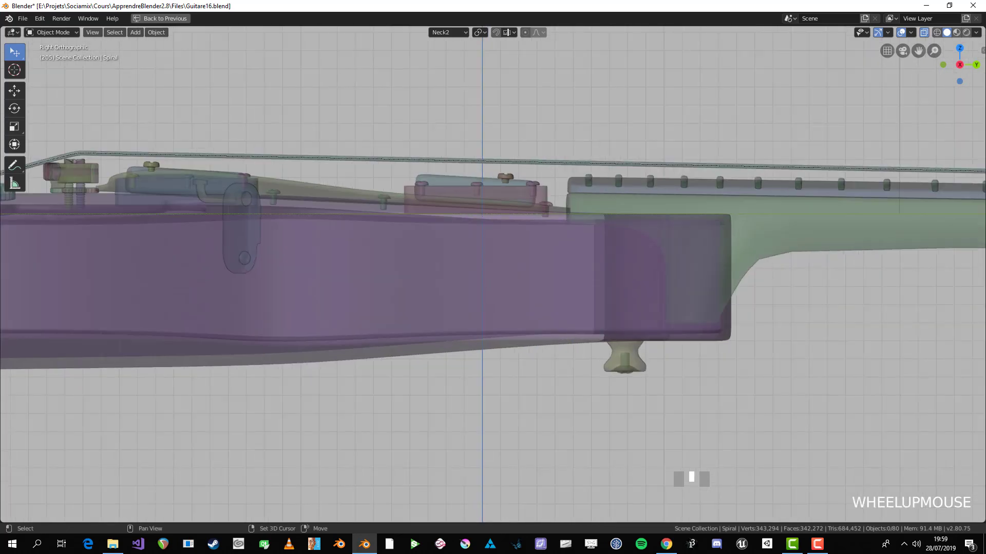
pyautogui.keyDown('shift'); pyautogui.moveTo(308, 231); pyautogui.dragTo(642, 255, button='middle'); pyautogui.keyUp('shift')
pyautogui.scroll(2, 492, 274)
pyautogui.click(462, 137)
pyautogui.press('Tab')
pyautogui.hotkey('alt', 'a')
pyautogui.press('b')
pyautogui.moveTo(354, 121); pyautogui.dragTo(411, 154)
pyautogui.press('g')
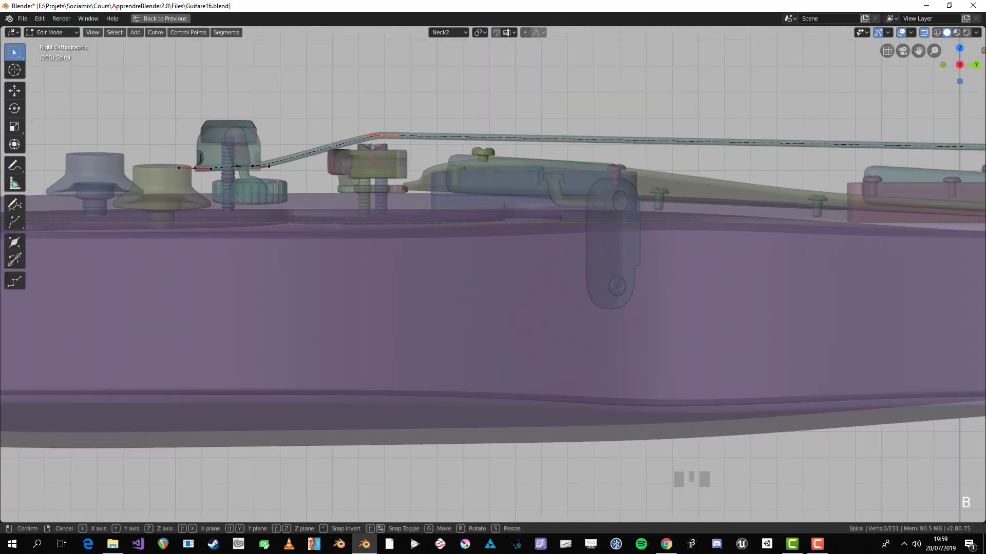
pyautogui.press('Return')
# - Shift the same string point about 0.08 m toward the tailpiece along the Neck2 Y axis and leave curve editing
pyautogui.press('g')
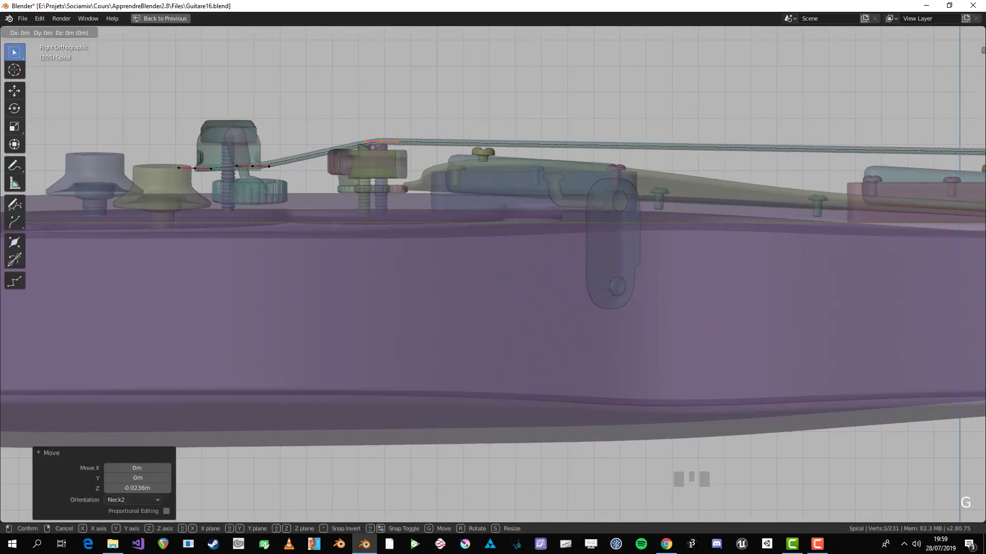
pyautogui.press('y')
pyautogui.press('y')
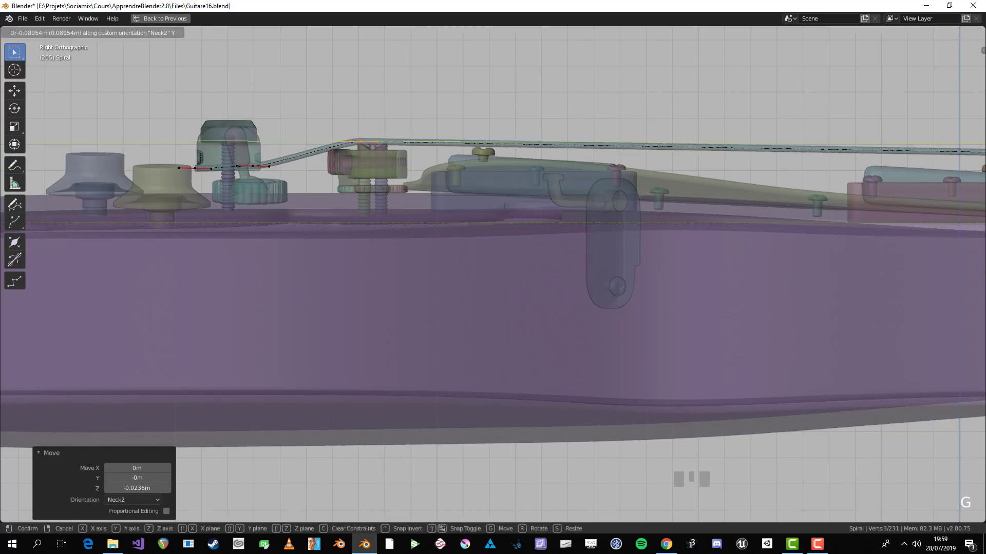
pyautogui.press('Return')
pyautogui.hotkey('alt', 'a')
pyautogui.press('Tab')
pyautogui.hotkey('alt', 'z')
# - Select the bridge pickup's cover and pole screws, lower them about 0.007 m along the Neck2 Z axis, and deselect them
pyautogui.moveTo(493, 278); pyautogui.dragTo(564, 246, button='middle')
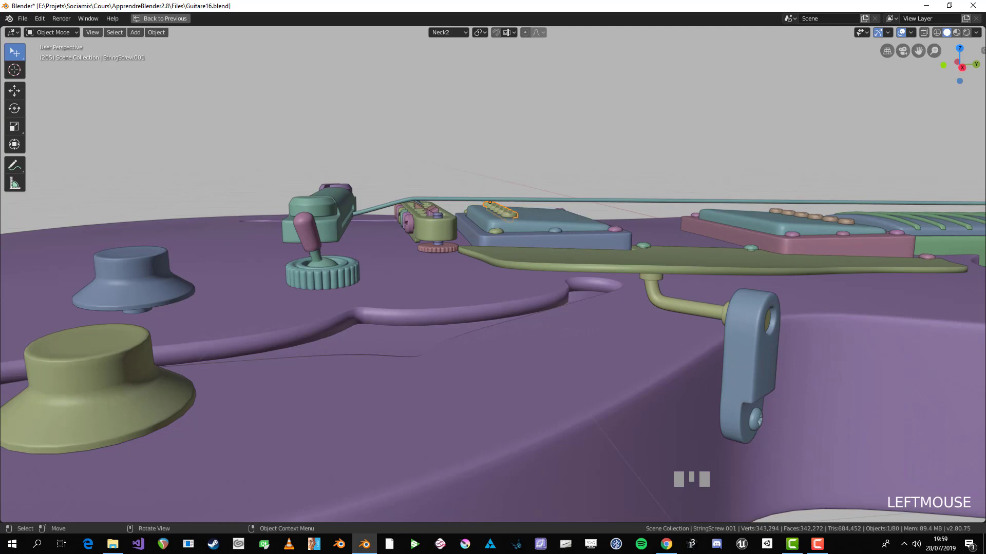
pyautogui.press('KP_3')
pyautogui.scroll(5, 493, 274)
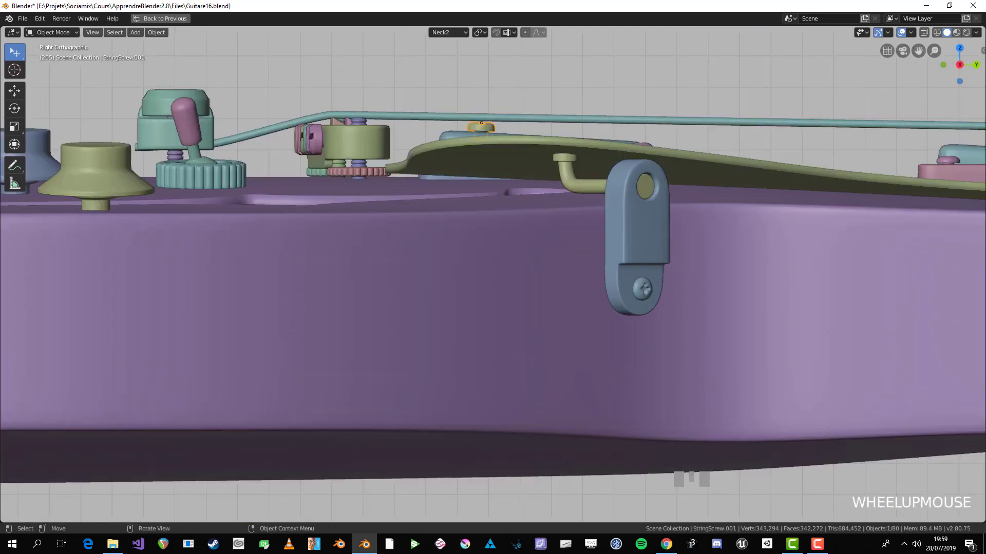
pyautogui.hotkey('alt', 'z')
pyautogui.scroll(-1, 493, 275)
pyautogui.keyDown('shift'); pyautogui.moveTo(492, 274); pyautogui.dragTo(473, 306, button='middle'); pyautogui.keyUp('shift')
pyautogui.scroll(-2, 493, 275)
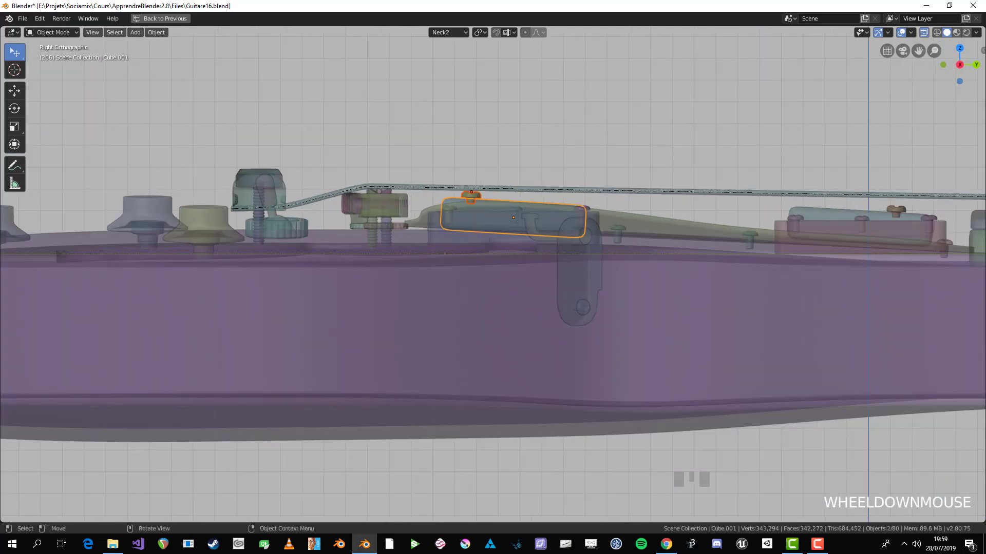
pyautogui.scroll(2, 493, 275)
pyautogui.press('g')
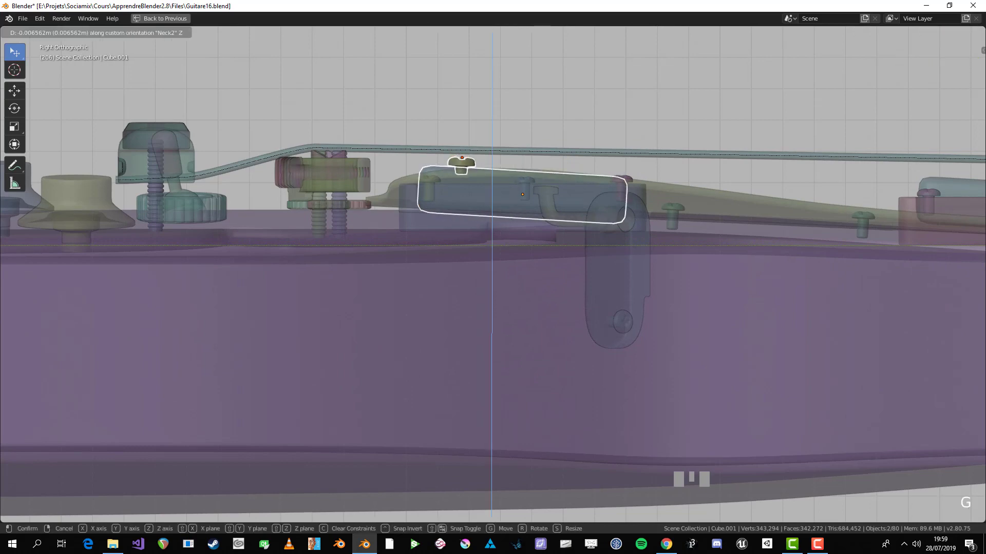
pyautogui.click(492, 277)
pyautogui.hotkey('alt', 'z')
pyautogui.hotkey('alt', 'a')
# - Select the string and examine from above how it lines up with the pickup pole screws, bridge and tailpiece
pyautogui.moveTo(492, 277); pyautogui.dragTo(506, 221, button='middle')
pyautogui.scroll(-4, 534, 221)
pyautogui.scroll(2, 506, 247)
pyautogui.click(506, 247)
pyautogui.scroll(-3, 506, 247)
pyautogui.press('KP_7')
pyautogui.scroll(4, 519, 277)
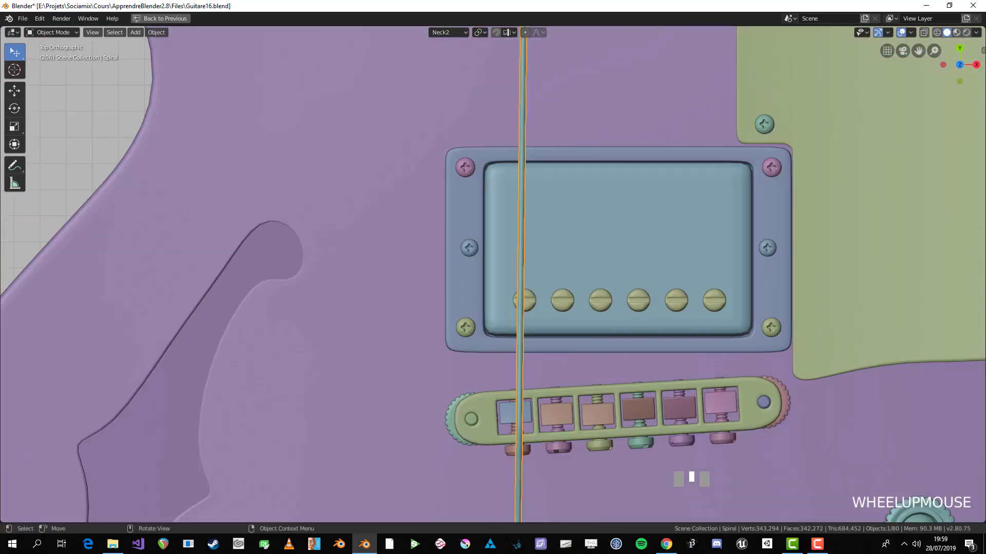
pyautogui.hotkey('alt', 'a')
pyautogui.click(520, 277)
pyautogui.scroll(-5, 519, 277)
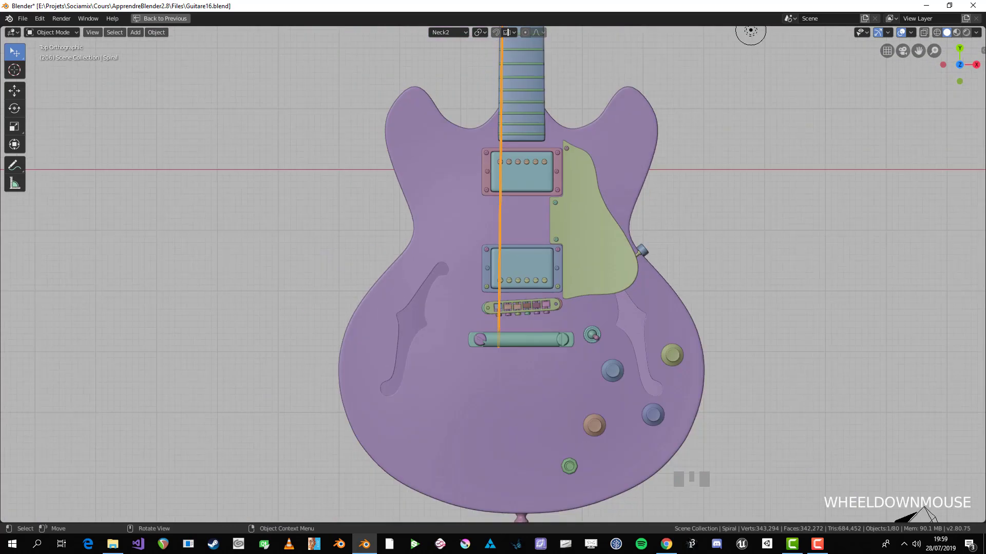
# - Duplicate the string and place the copy at the second tuning post, offset 0.00655 m in X and 0.478 m in Y
pyautogui.keyDown('shift'); pyautogui.moveTo(744, 57); pyautogui.dragTo(745, 379, button='middle'); pyautogui.keyUp('shift')
pyautogui.scroll(3, 446, 52)
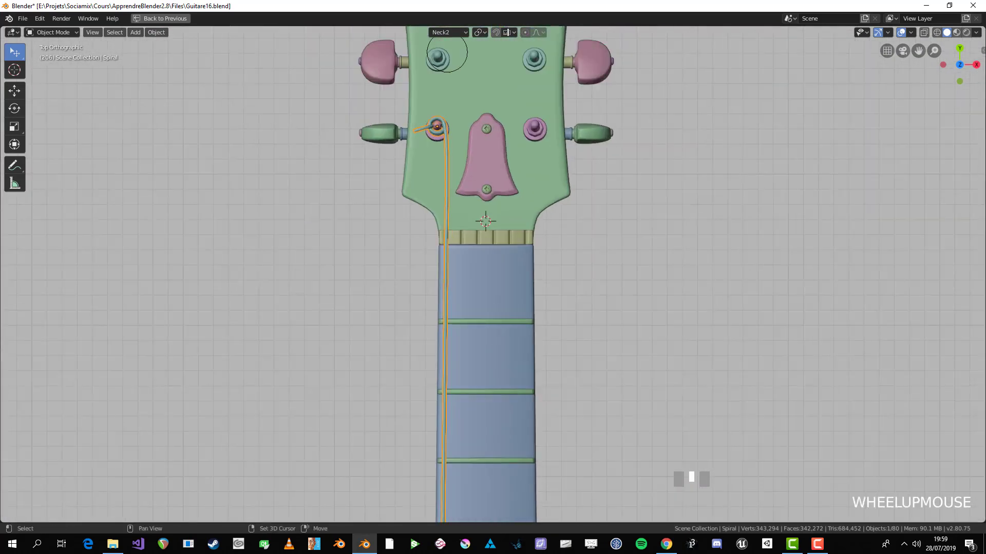
pyautogui.scroll(4, 447, 52)
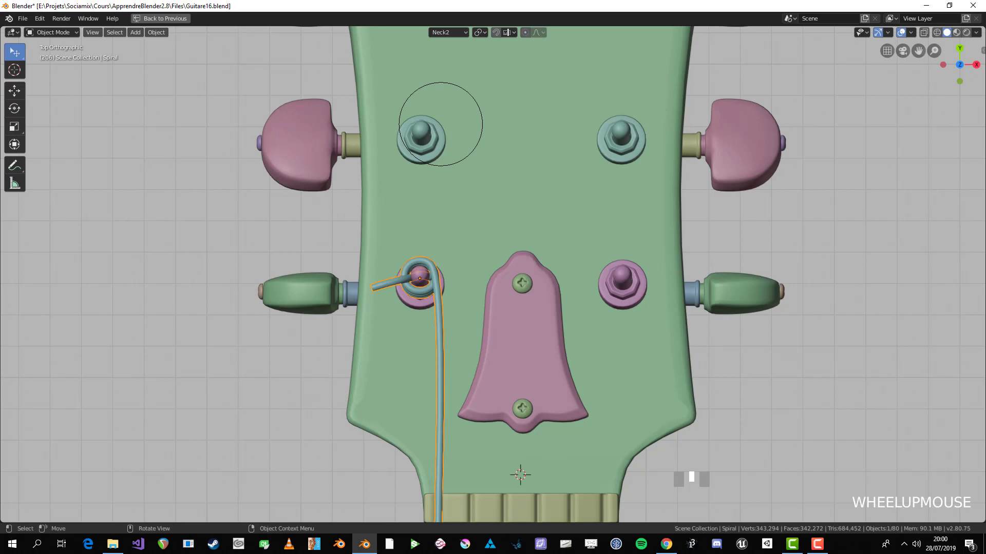
pyautogui.keyDown('shift'); pyautogui.moveTo(441, 124); pyautogui.dragTo(441, 191, button='middle'); pyautogui.keyUp('shift')
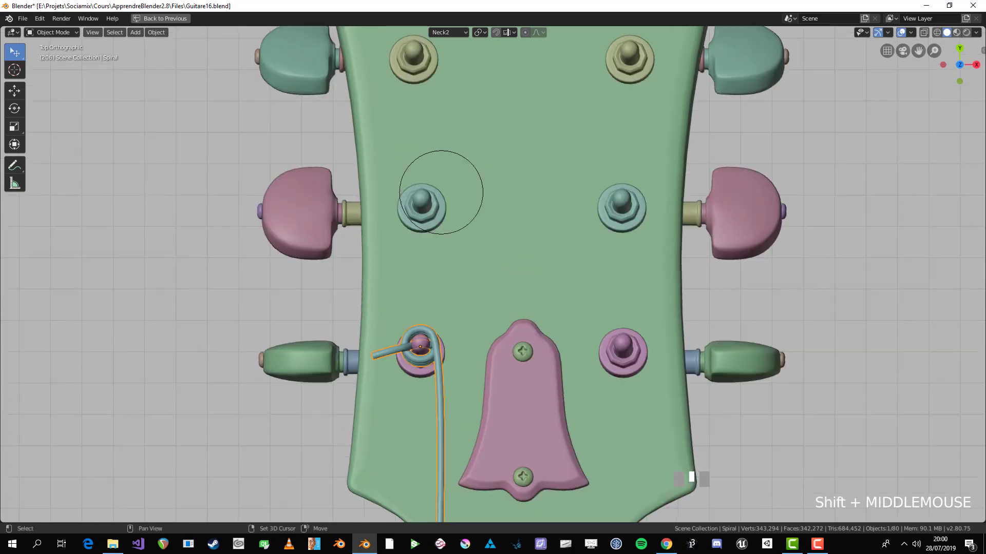
pyautogui.hotkey('shift', 'd')
pyautogui.click(442, 193)
pyautogui.scroll(-3, 442, 192)
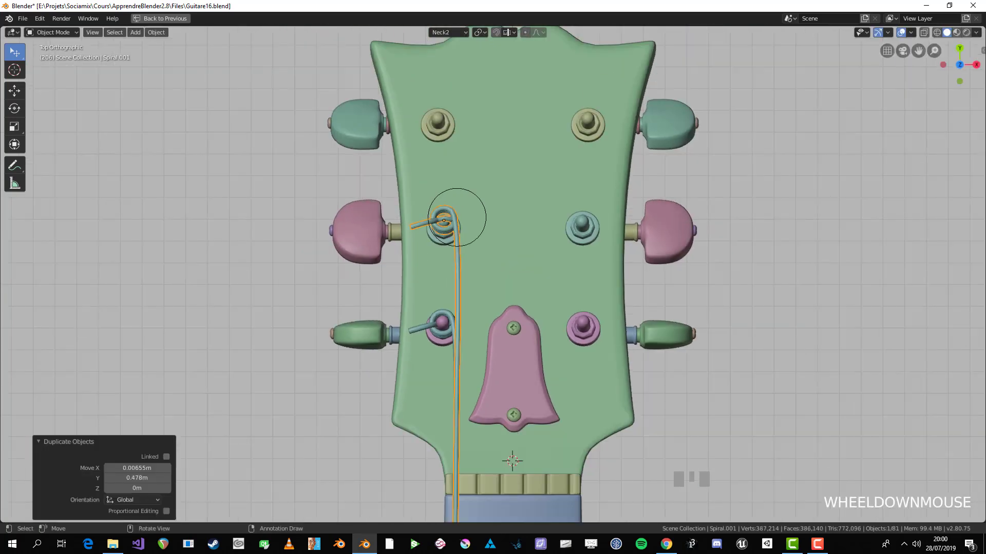
# - Move the copied string by -0.0128 m in Y and -0.129 m in Z so its winding sits around the second tuning post
pyautogui.press('KP_1')
pyautogui.press('KP_3')
pyautogui.scroll(9, 516, 295)
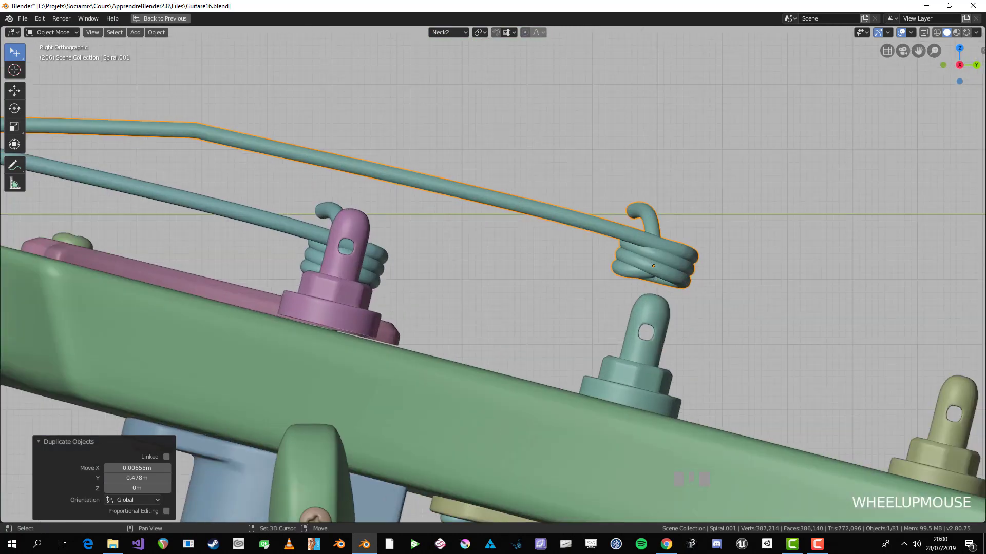
pyautogui.press('g')
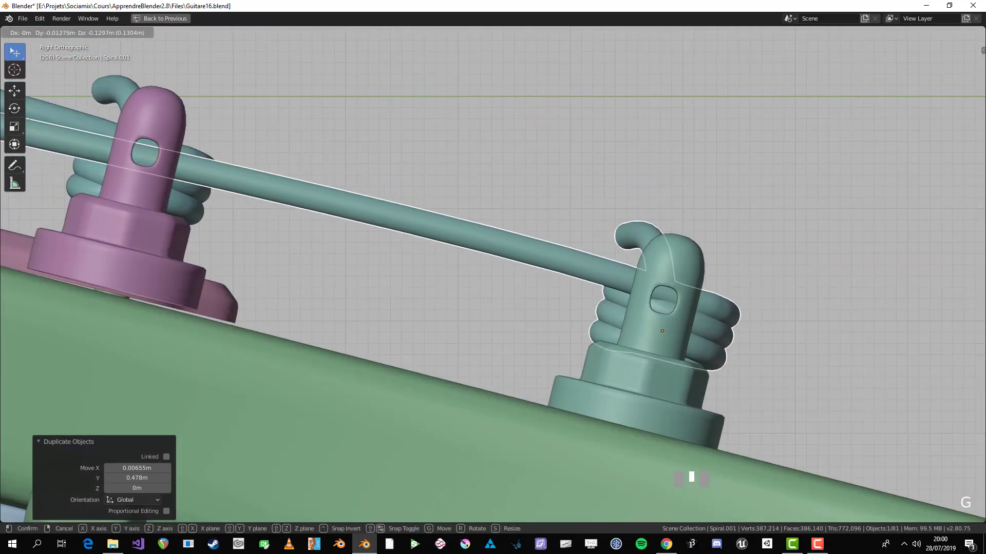
pyautogui.click(514, 329)
# - Fine-tune the copied string's seating on its post by moving it -0.00571 m in Y and 0.00127 m in Z
pyautogui.moveTo(514, 329); pyautogui.dragTo(493, 210, button='middle')
pyautogui.scroll(3, 565, 288)
pyautogui.press('ctrl+KP_7')
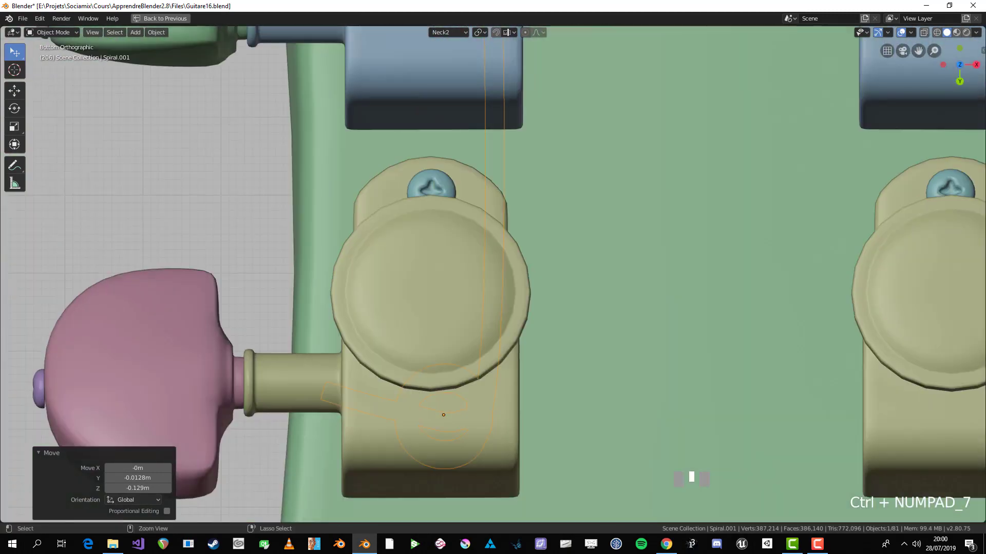
pyautogui.press('ctrl+KP_3')
pyautogui.scroll(4, 493, 277)
pyautogui.press('g')
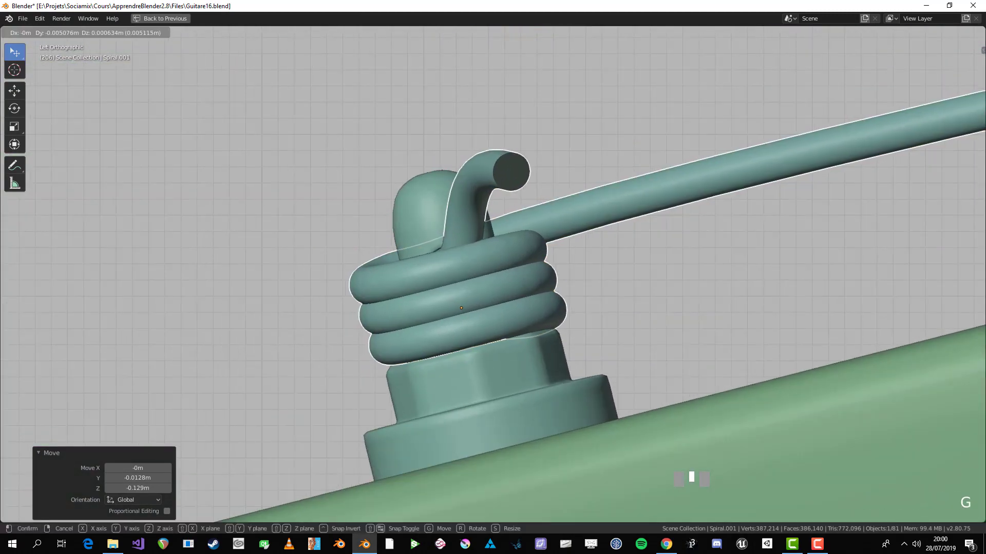
pyautogui.press('Return')
# - Examine the copied winding around the second tuning post and the string's run toward the nut
pyautogui.moveTo(493, 277); pyautogui.dragTo(534, 236, button='middle')
pyautogui.scroll(-2, 534, 236)
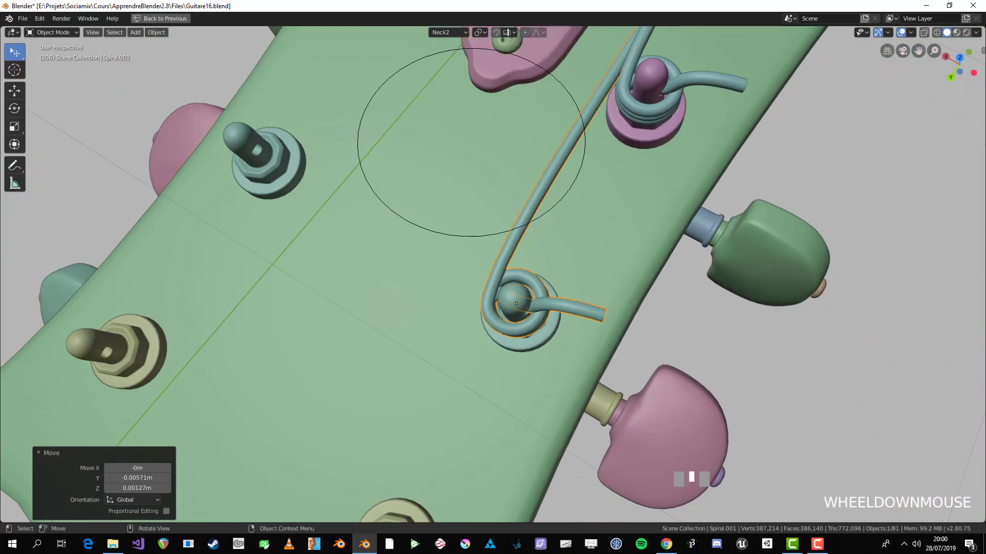
pyautogui.scroll(-3, 492, 277)
pyautogui.moveTo(493, 277); pyautogui.dragTo(514, 257, button='middle')
pyautogui.scroll(4, 513, 256)
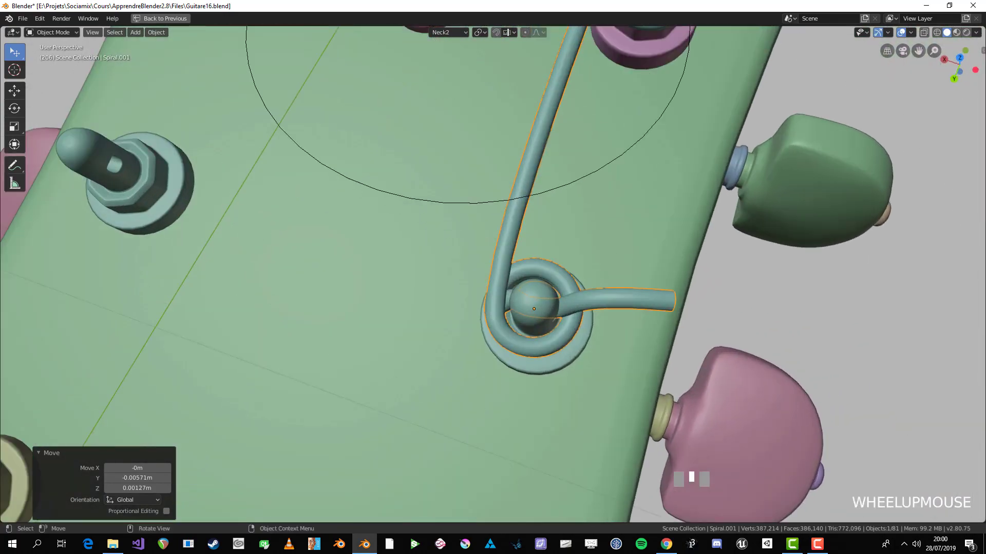
pyautogui.scroll(-5, 493, 278)
pyautogui.scroll(-3, 488, 225)
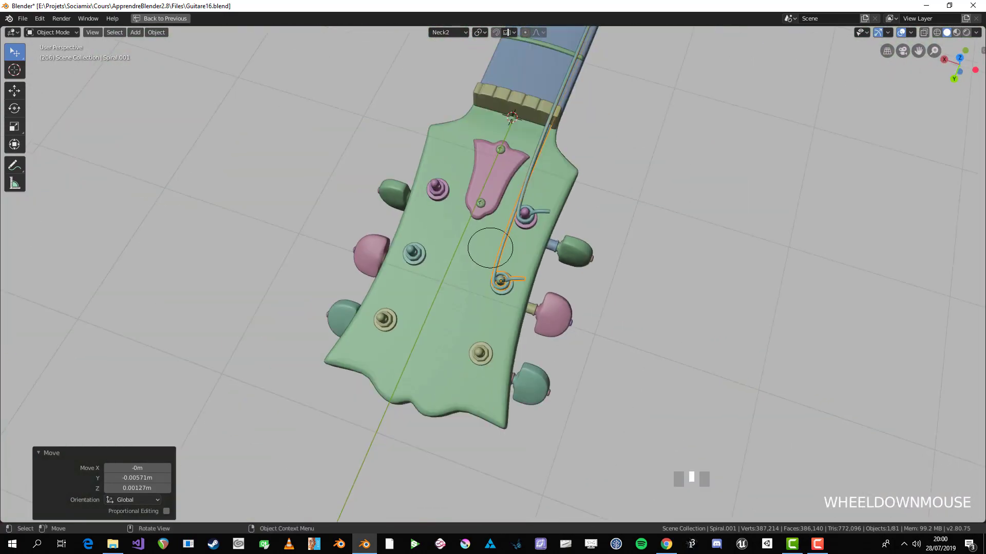
# - Place the 3D cursor at the origin of the copied string on the second tuning post
pyautogui.press('Tab')
pyautogui.press('Tab')
pyautogui.press('KP_7')
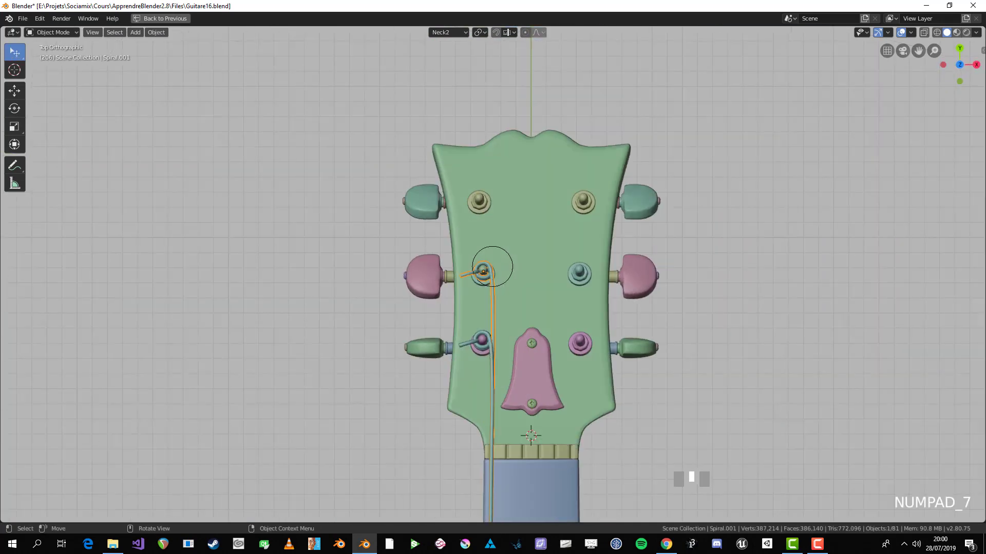
pyautogui.scroll(5, 493, 277)
pyautogui.scroll(-3, 492, 246)
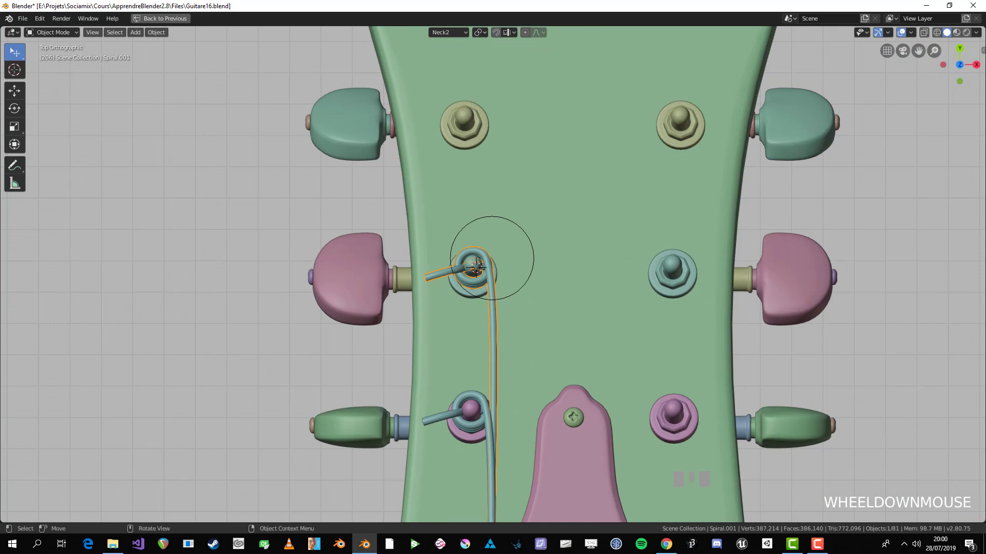
# - Set the pivot to the 3D cursor and rotate the copied string -5.07° around its post, refining the angle toward the second nut slot
pyautogui.press('.')
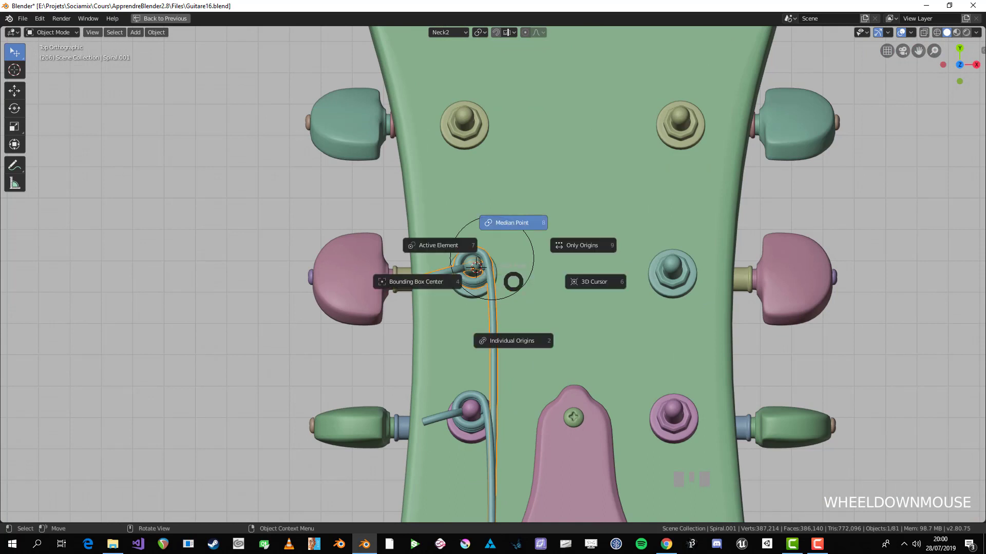
pyautogui.press('.')
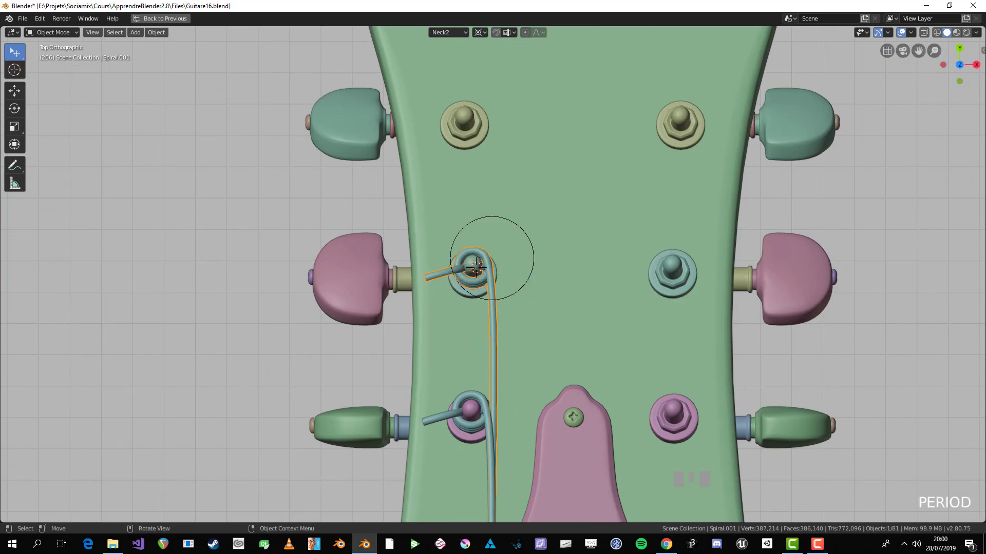
pyautogui.press('r')
pyautogui.click(566, 300)
pyautogui.scroll(-2, 566, 299)
pyautogui.scroll(4, 667, 304)
pyautogui.press('r')
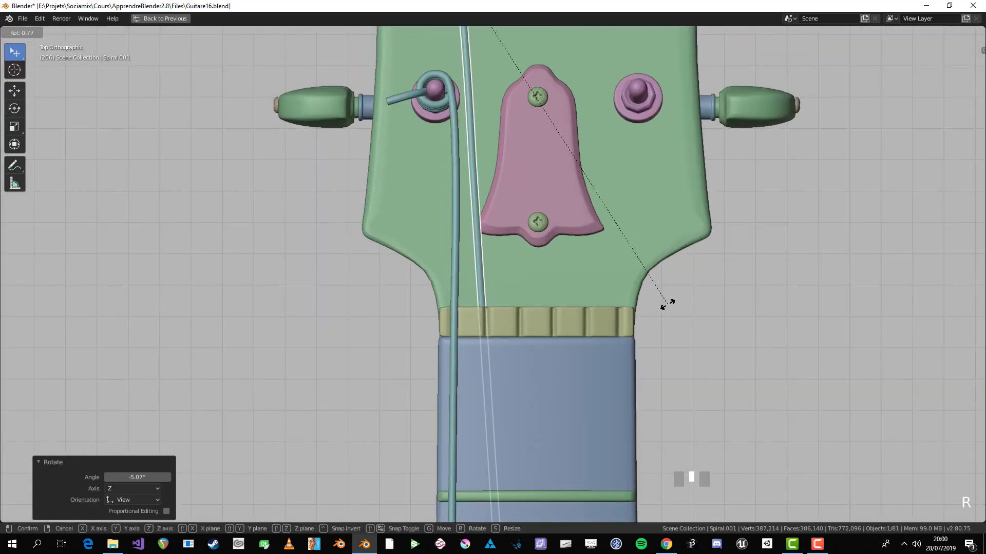
pyautogui.click(666, 301)
# - Move the copied string's nut control point 0.0311 m in X and -0.494 m in Y onto the nut's second slot
pyautogui.press('Tab')
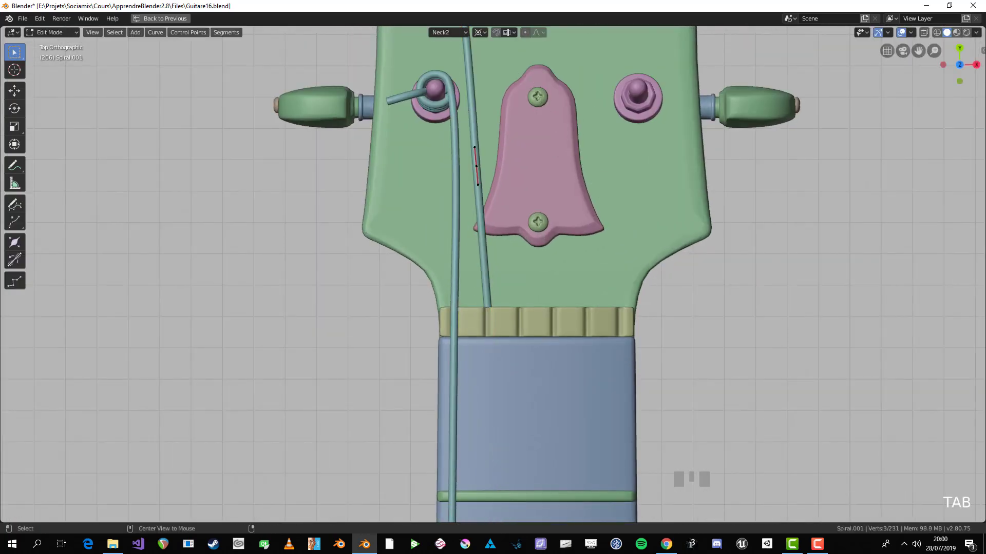
pyautogui.press('g')
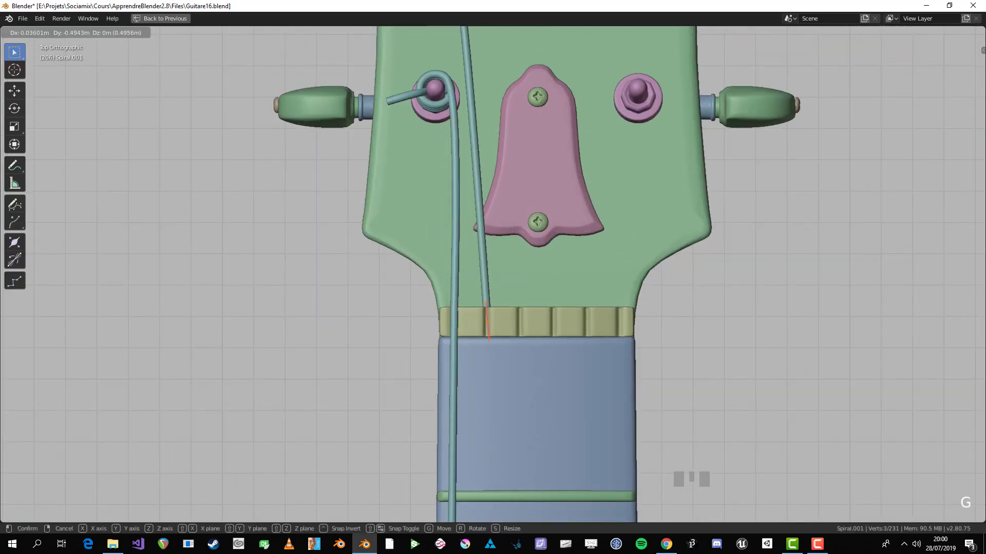
pyautogui.press('Return')
# - Raise the copied string's nut control point 0.128 m in Z with 0.00327 m in Y, and fine-tune its height on the nut
pyautogui.scroll(-5, 493, 276)
pyautogui.press('KP_3')
pyautogui.scroll(3, 820, 255)
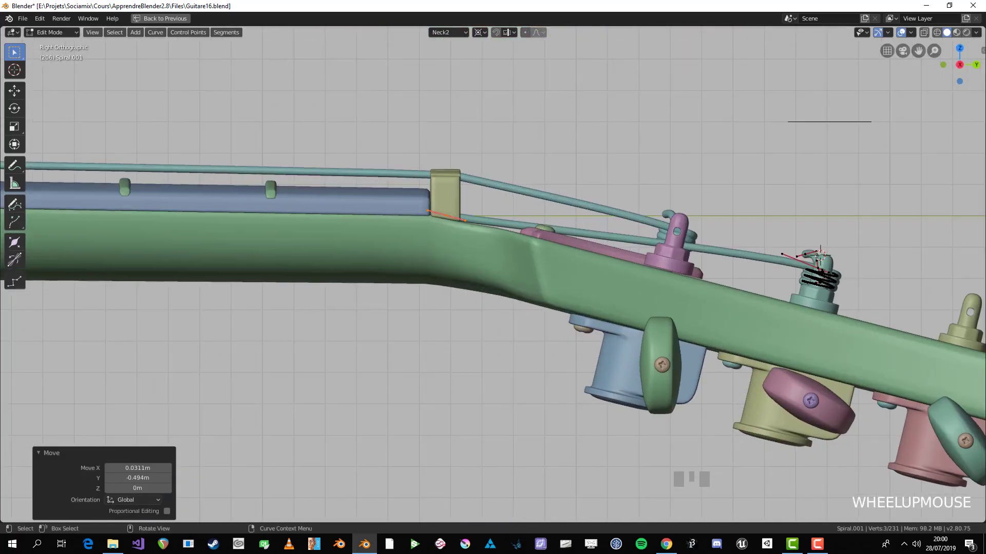
pyautogui.press('g')
pyautogui.click(820, 256)
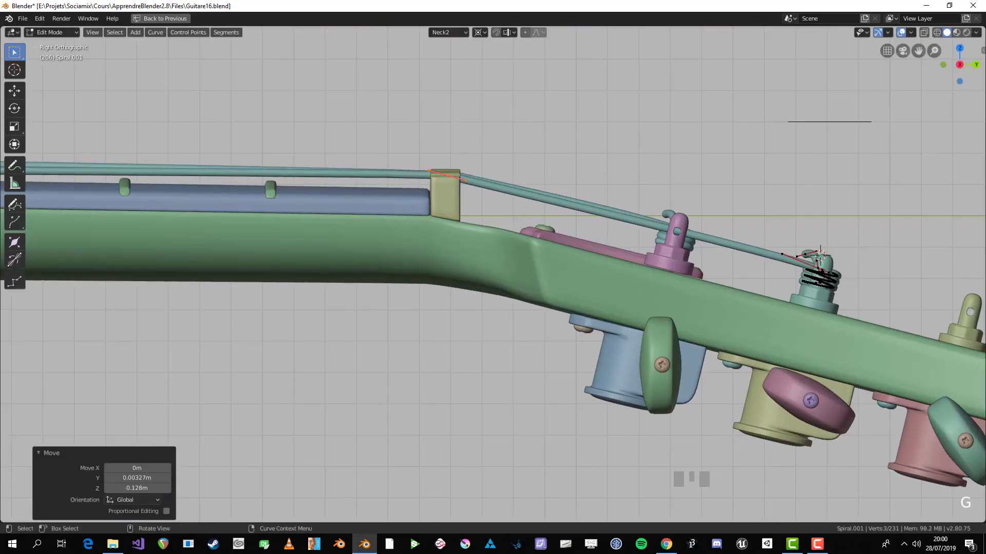
pyautogui.press('g')
pyautogui.press('z')
pyautogui.click(820, 255)
# - Move the copied string's bridge and tailpiece control points -0.506 m in Y and 0.124 m in Z to match the first string
pyautogui.scroll(-5, 820, 255)
pyautogui.scroll(5, 599, 270)
pyautogui.keyDown('shift'); pyautogui.moveTo(599, 270); pyautogui.dragTo(981, 149, button='middle'); pyautogui.keyUp('shift')
pyautogui.scroll(4, 500, 288)
pyautogui.press('ctrl+KP_Add')
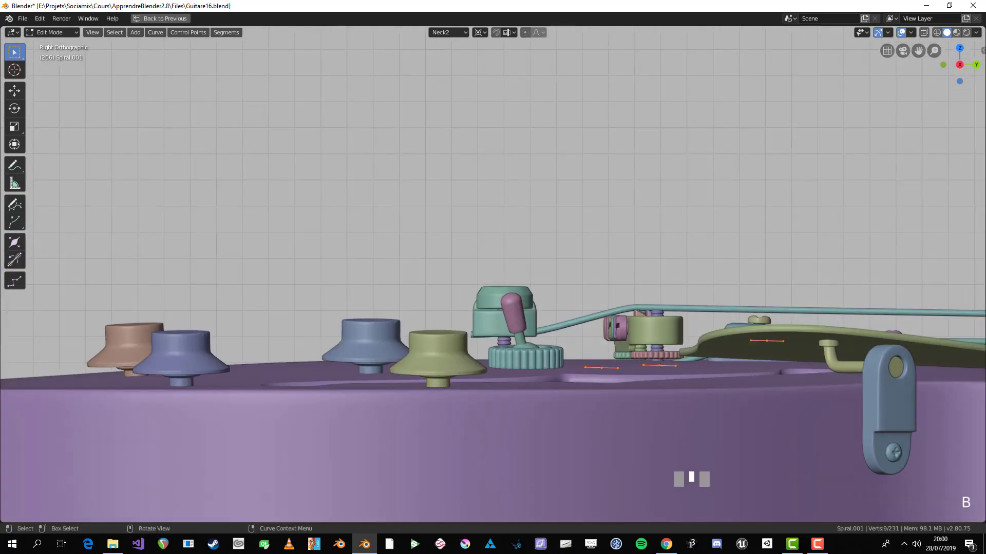
pyautogui.scroll(1, 500, 287)
pyautogui.press('g')
pyautogui.press('Return')
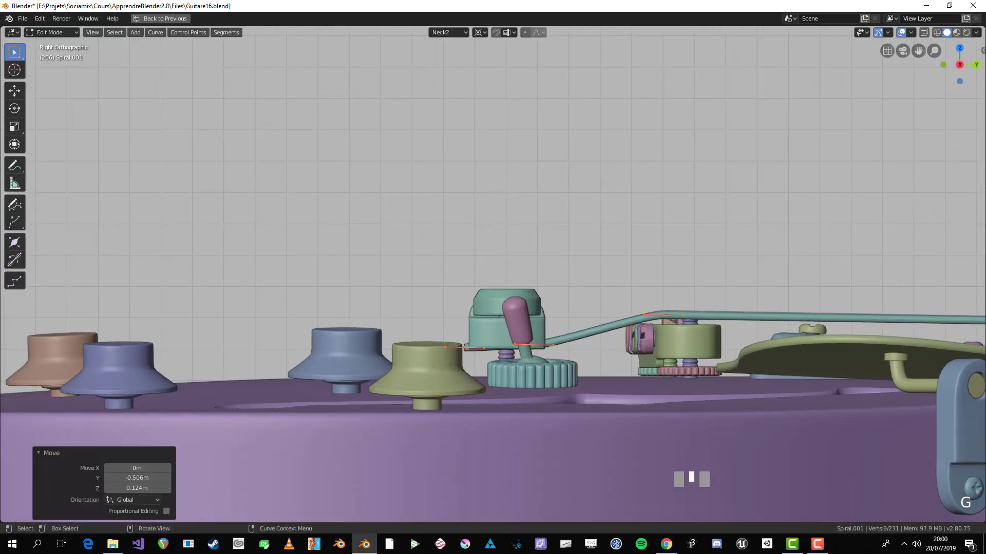
# - Move the bridge and tailpiece control points -0.833 m in X and 0.0524 m in Y over the second bridge saddle
pyautogui.press('KP_7')
pyautogui.keyDown('shift'); pyautogui.moveTo(891, 154); pyautogui.dragTo(950, 257, button='middle'); pyautogui.keyUp('shift')
pyautogui.press('g')
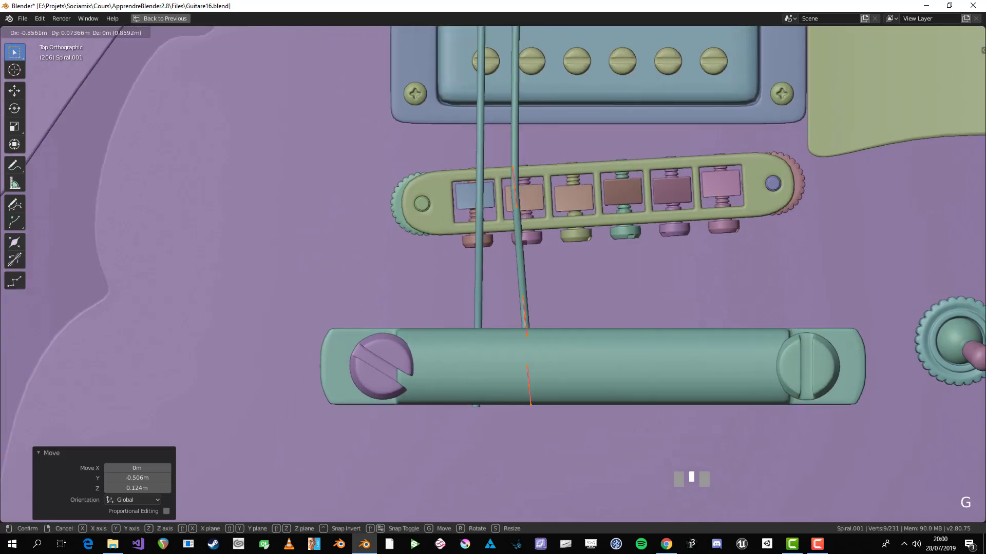
pyautogui.click(695, 257)
pyautogui.scroll(3, 694, 257)
pyautogui.press('r')
pyautogui.press('Escape')
pyautogui.scroll(-2, 698, 260)
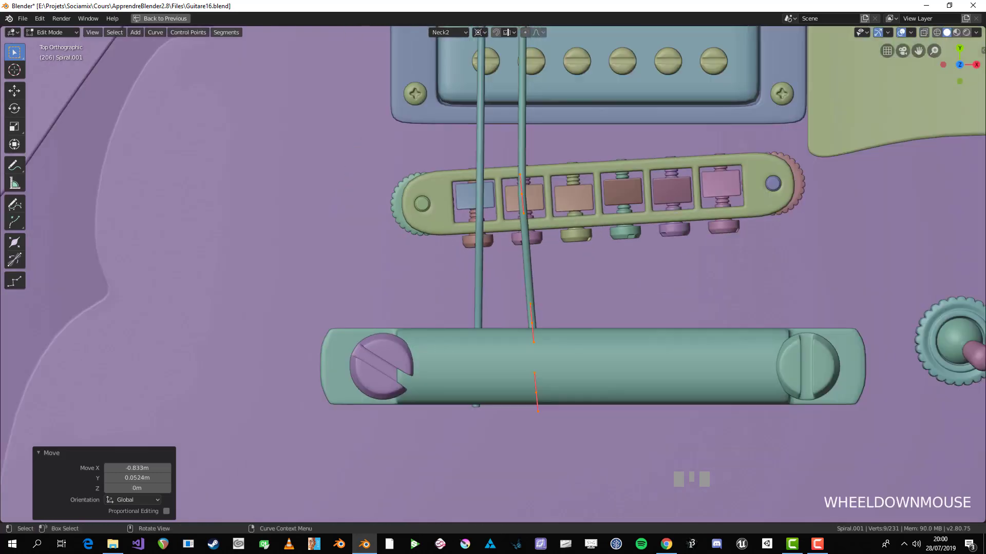
# - Set the pivot to Median Point and rotate the bridge and tailpiece control points 5.33° about Z
pyautogui.press('.')
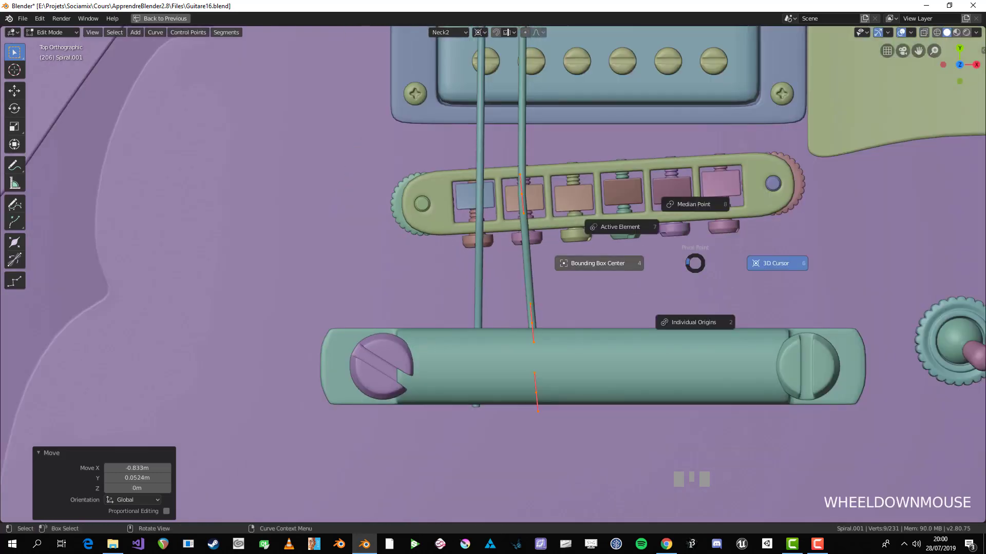
pyautogui.press('r')
pyautogui.click(680, 245)
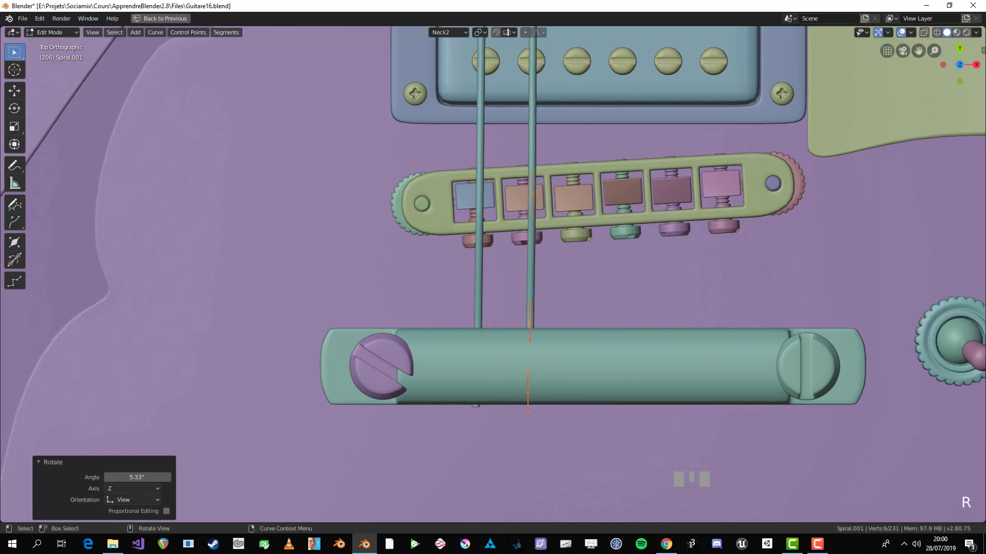
# - Fine-tune the position and rotation of the bridge and tailpiece control points so the string crosses the second saddle straight
pyautogui.press('g')
pyautogui.click(681, 245)
pyautogui.press('r')
pyautogui.click(683, 246)
pyautogui.press('g')
pyautogui.click(683, 247)
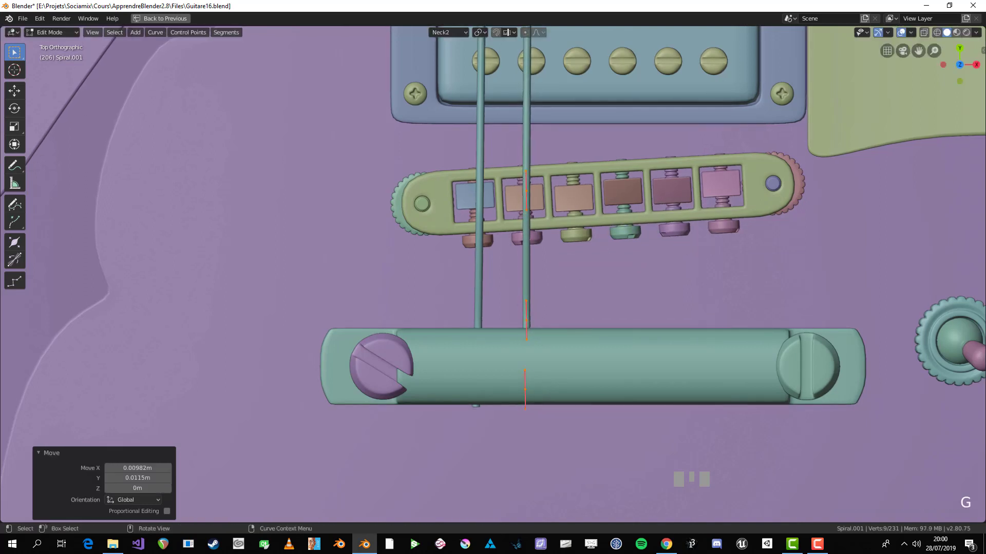
pyautogui.press('r')
pyautogui.click(683, 247)
pyautogui.press('g')
pyautogui.press('Return')
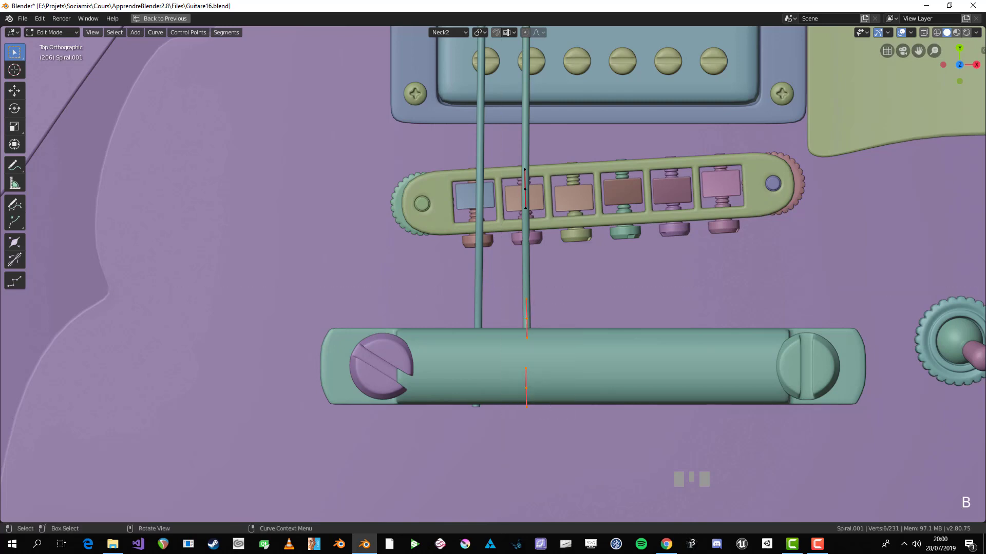
# - Move only the tailpiece control points -0.0671 m in Y and raise them about 0.047 m into the second tailpiece hole
pyautogui.press('Return')
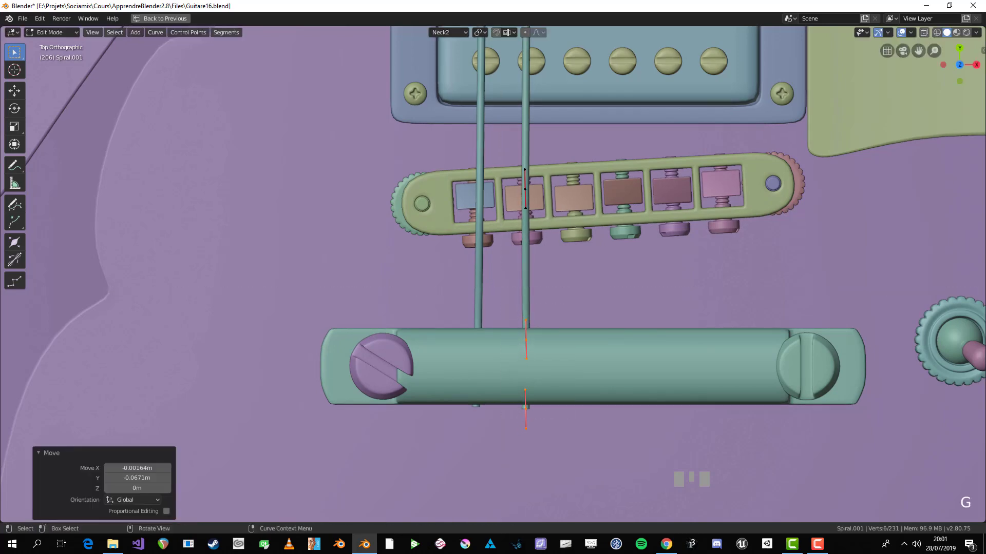
pyautogui.press('KP_1')
pyautogui.scroll(3, 559, 359)
pyautogui.press('g')
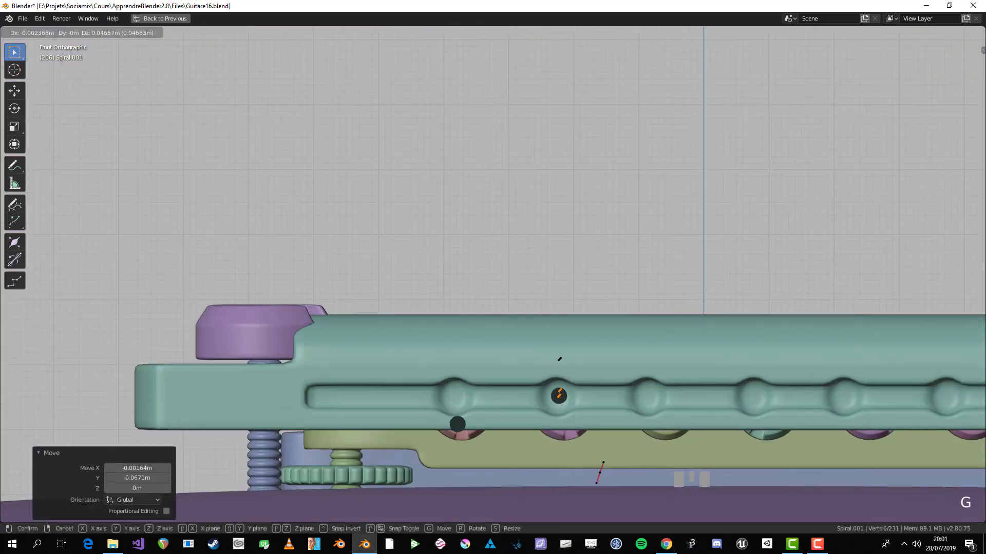
# - Raise the first string's tail-end control points in Z so the string is centred in the first tailpiece hole
pyautogui.hotkey('alt', 'a')
pyautogui.moveTo(460, 418); pyautogui.dragTo(231, 427, button='middle')
pyautogui.hotkey('alt', 'a')
pyautogui.hotkey('alt', 'z')
pyautogui.press('b')
pyautogui.press('KP_1')
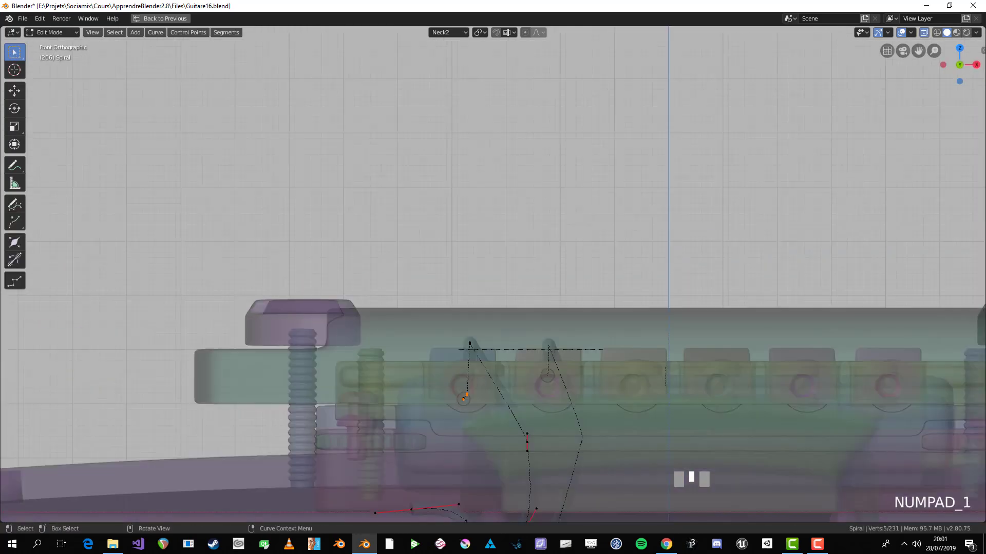
pyautogui.hotkey('alt', 'z')
pyautogui.press('g')
pyautogui.press('z')
pyautogui.click(459, 373)
pyautogui.press('Tab')
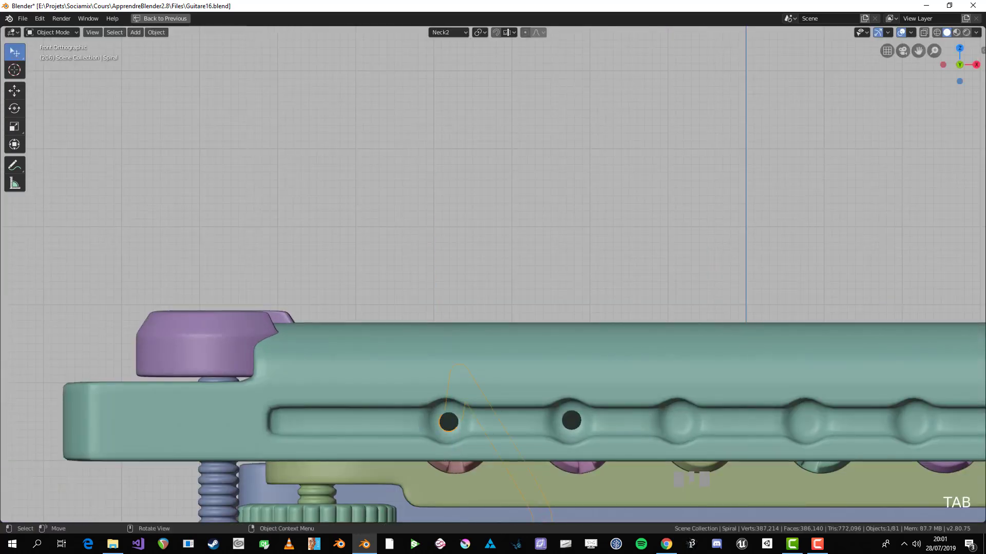
# - Move the second string's bridge control point 0.0161 m in X, -0.0634 m in Y and 0.00508 m in Z onto its saddle
pyautogui.hotkey('alt', 'z')
pyautogui.scroll(3, 493, 277)
pyautogui.hotkey('alt', 'z')
pyautogui.hotkey('alt', 'a')
pyautogui.moveTo(493, 287); pyautogui.dragTo(395, 228, button='middle')
pyautogui.press('Tab')
pyautogui.moveTo(565, 328); pyautogui.dragTo(485, 267, button='middle')
pyautogui.hotkey('alt', 'a')
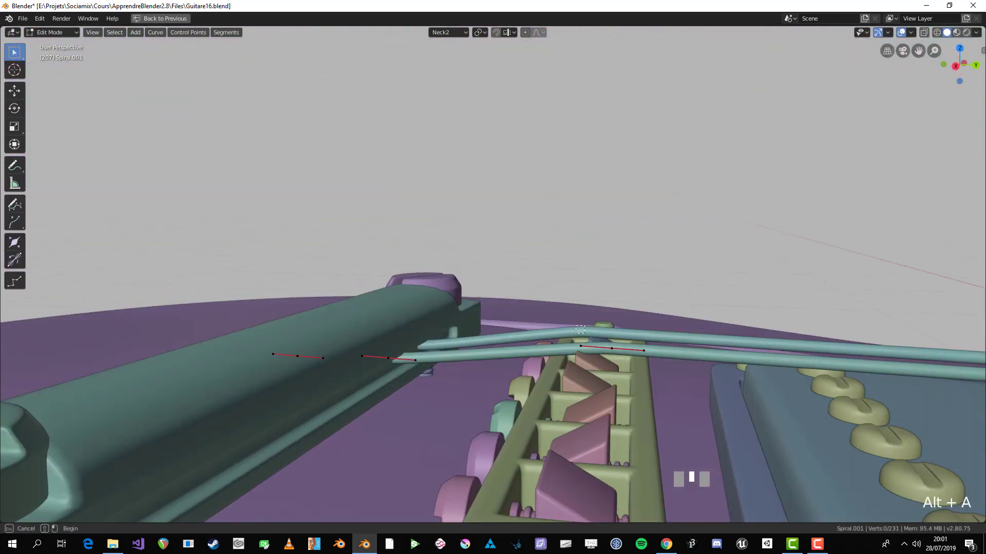
pyautogui.click(615, 348)
pyautogui.press('g')
pyautogui.click(582, 343)
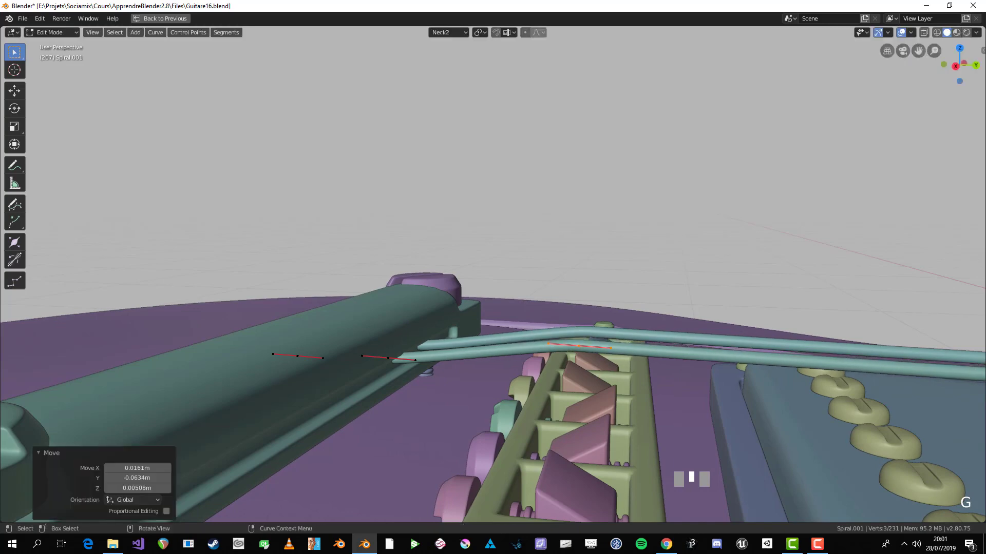
pyautogui.moveTo(583, 343); pyautogui.dragTo(677, 436, button='middle')
pyautogui.press('KP_7')
pyautogui.hotkey('alt', 'a')
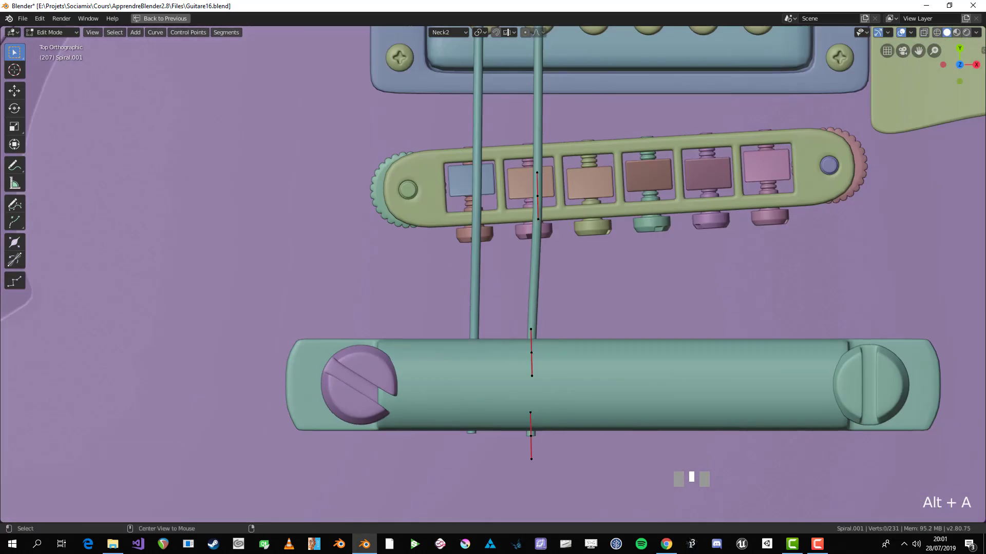
# - Adjust the height of the second string's nut control point along Z so it sits in the nut slot
pyautogui.scroll(-4, 493, 274)
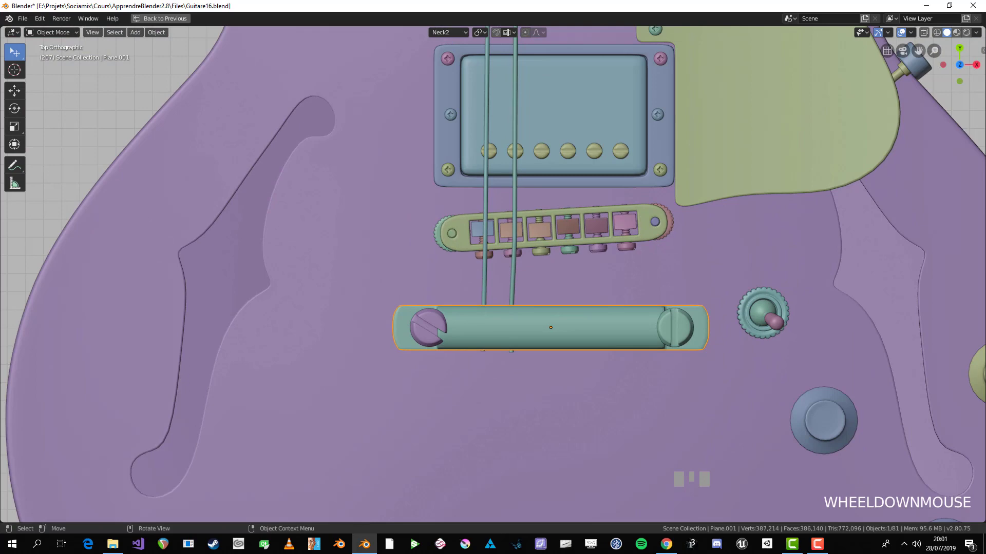
pyautogui.scroll(-9, 492, 274)
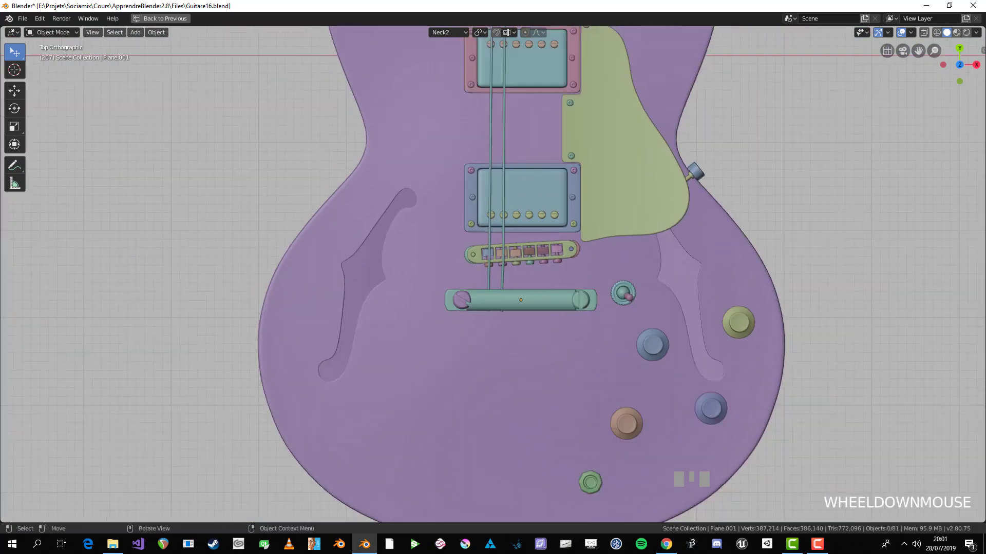
pyautogui.keyDown('shift'); pyautogui.moveTo(507, 123); pyautogui.dragTo(523, 433, button='middle'); pyautogui.keyUp('shift')
pyautogui.scroll(5, 493, 274)
pyautogui.scroll(4, 493, 274)
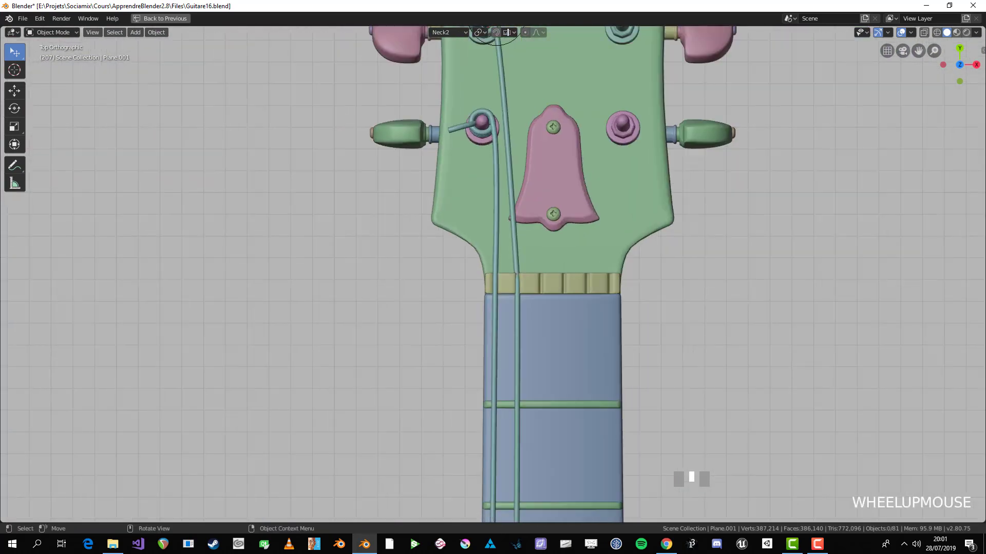
pyautogui.click(515, 308)
pyautogui.keyDown('shift'); pyautogui.moveTo(515, 308); pyautogui.dragTo(512, 344, button='middle'); pyautogui.keyUp('shift')
pyautogui.press('Tab')
pyautogui.scroll(2, 493, 274)
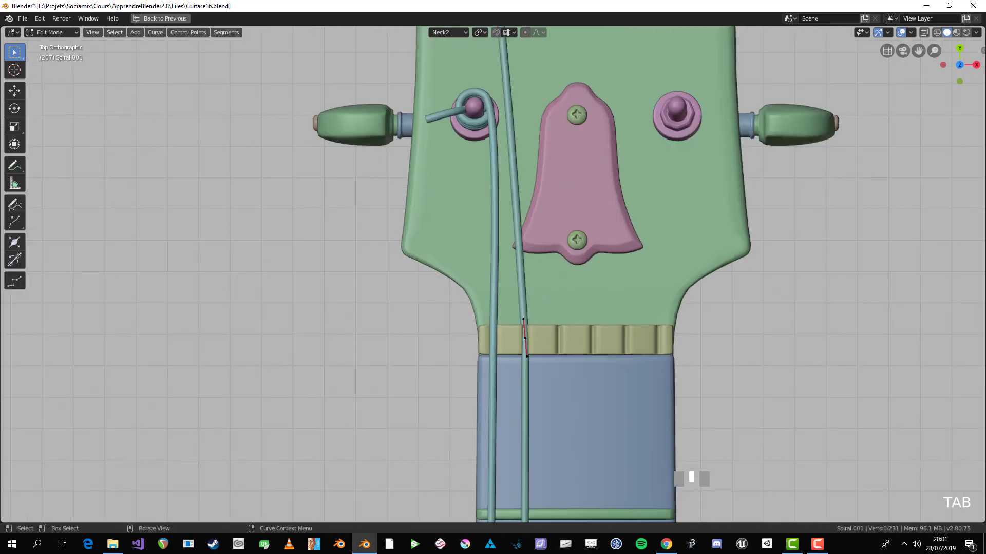
pyautogui.moveTo(493, 274); pyautogui.dragTo(513, 308, button='middle')
pyautogui.scroll(3, 493, 274)
pyautogui.press('g')
pyautogui.press('z')
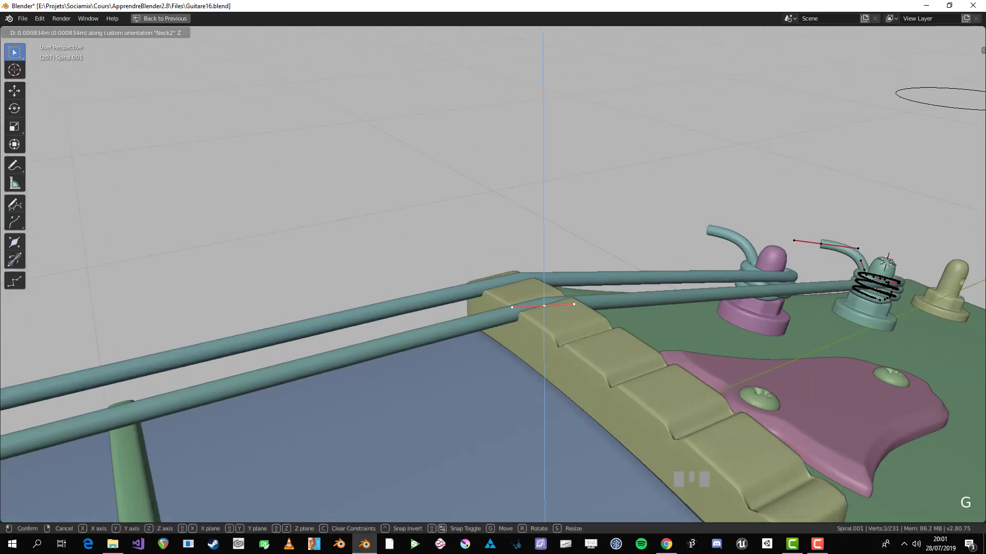
pyautogui.click(544, 308)
# - Thin the whole second string by applying Shrink/Fatten with a factor of 0.880 to all its control points, and refine the thickness
pyautogui.press('Tab')
pyautogui.scroll(-5, 545, 308)
pyautogui.moveTo(544, 308); pyautogui.dragTo(501, 288, button='middle')
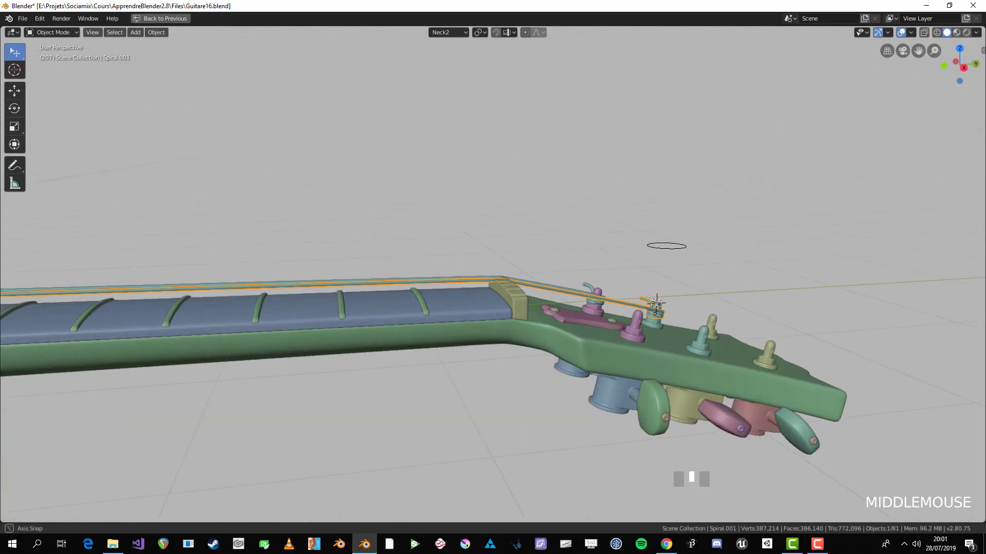
pyautogui.press('Tab')
pyautogui.moveTo(666, 247); pyautogui.dragTo(449, 317, button='middle')
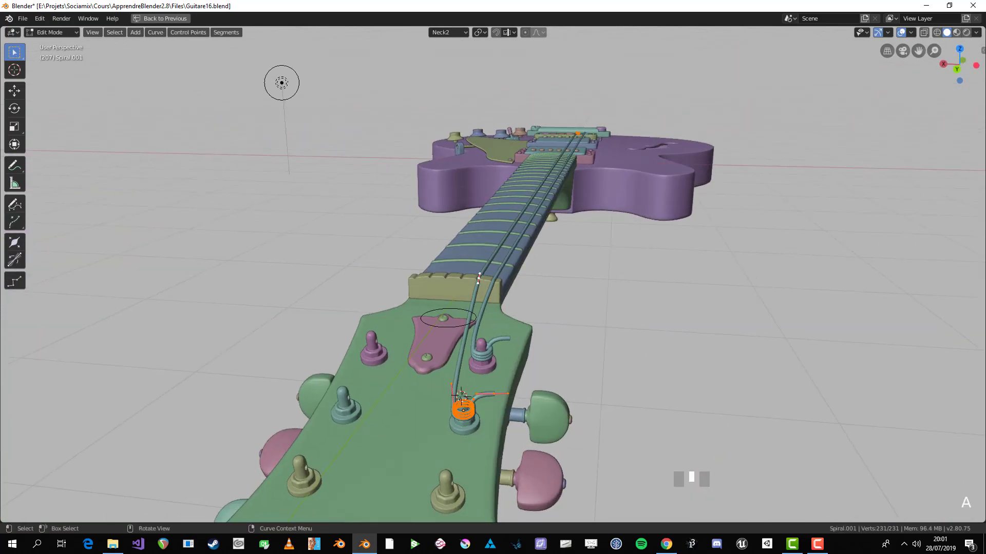
pyautogui.scroll(6, 448, 318)
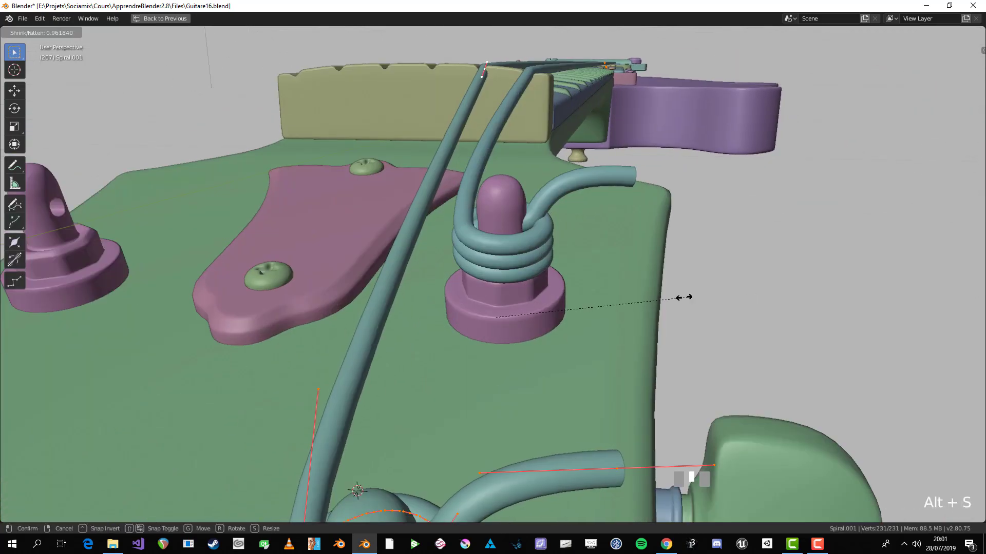
pyautogui.click(496, 330)
pyautogui.scroll(-4, 496, 330)
pyautogui.moveTo(496, 331); pyautogui.dragTo(396, 382, button='middle')
pyautogui.scroll(2, 375, 396)
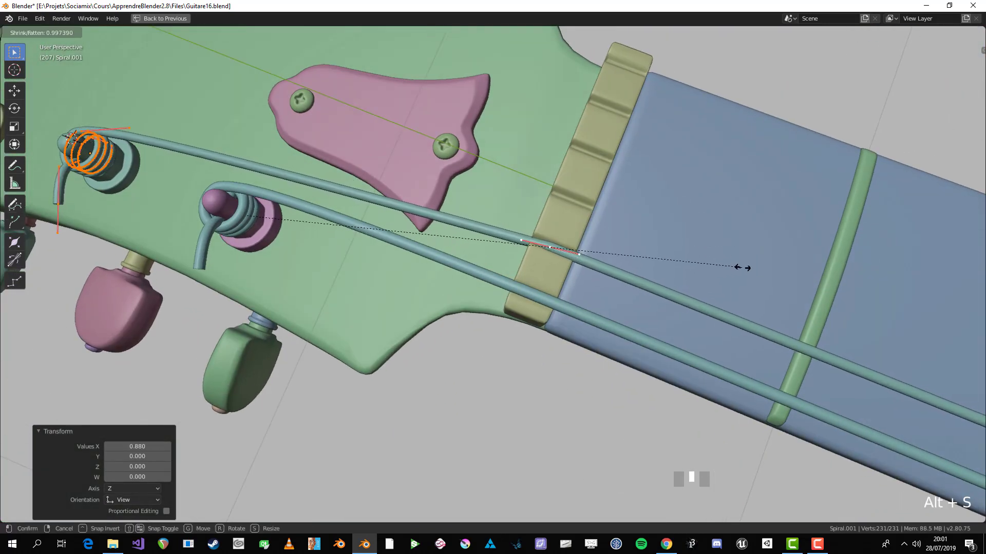
pyautogui.press('Tab')
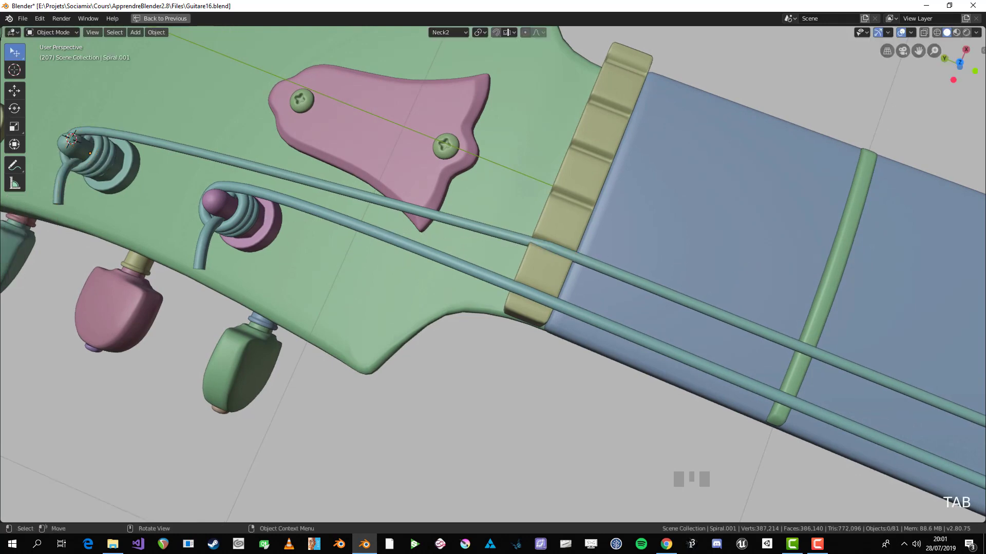
# - Thicken the second string slightly by applying Shrink/Fatten with a factor of about 1.04 to all its control points
pyautogui.scroll(-5, 440, 149)
pyautogui.moveTo(411, 175); pyautogui.dragTo(440, 149, button='middle')
pyautogui.scroll(-5, 539, 241)
pyautogui.moveTo(540, 241); pyautogui.dragTo(499, 252, button='middle')
pyautogui.scroll(8, 499, 252)
pyautogui.click(500, 251)
pyautogui.scroll(2, 500, 251)
pyautogui.press('KP_7')
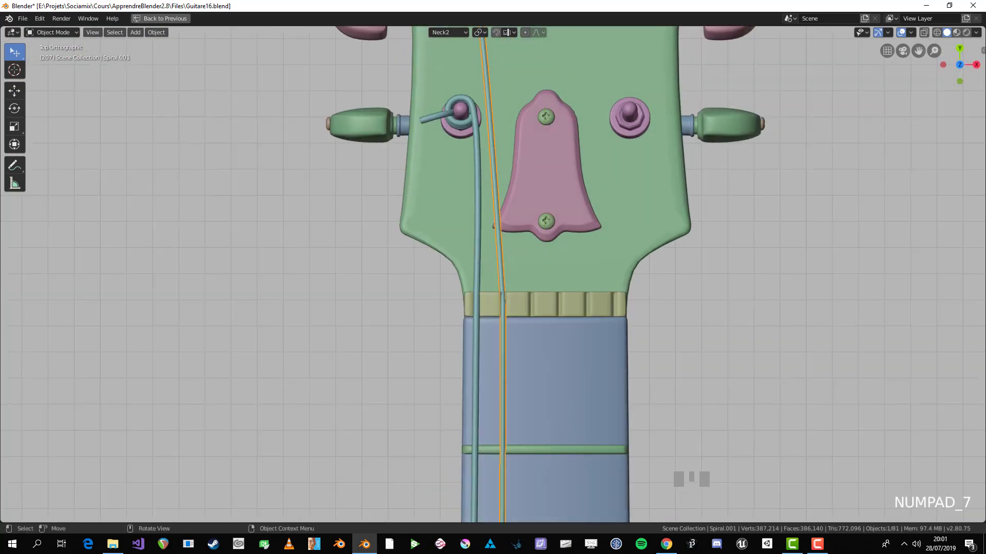
pyautogui.scroll(2, 493, 277)
pyautogui.hotkey('alt', 's')
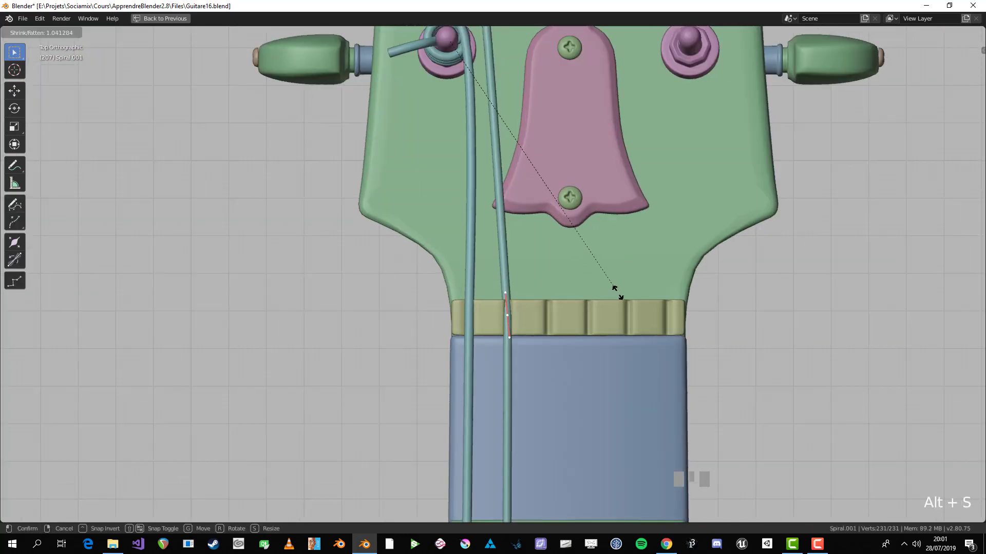
pyautogui.click(618, 292)
pyautogui.press('Tab')
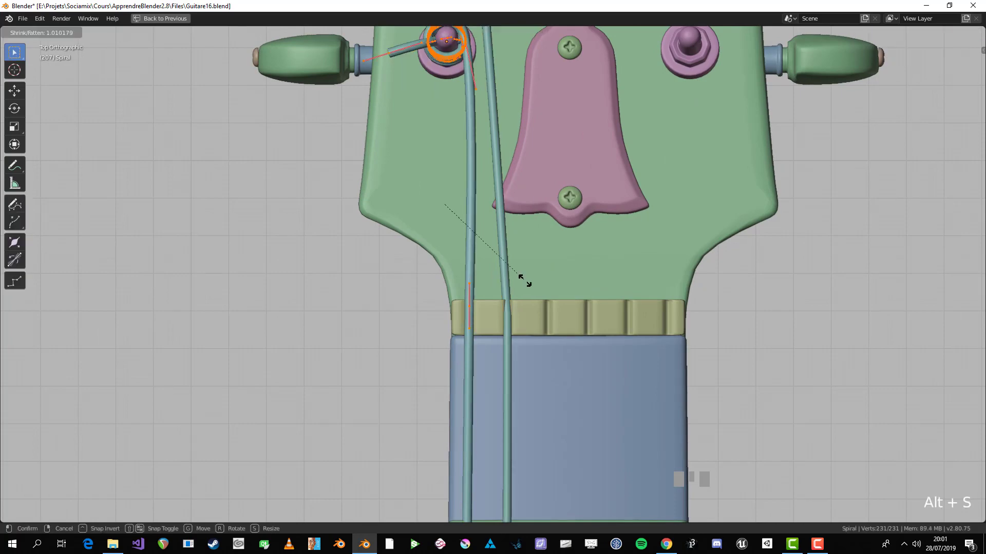
# - Thicken the first string slightly by applying Shrink/Fatten with a factor of about 1.01 to all its control points
pyautogui.click(533, 277)
pyautogui.press('Tab')
# - Duplicate the second string and move the copy -0.0432 m in X and 0.471 m in Y onto the topmost post of the same row
pyautogui.click(495, 205)
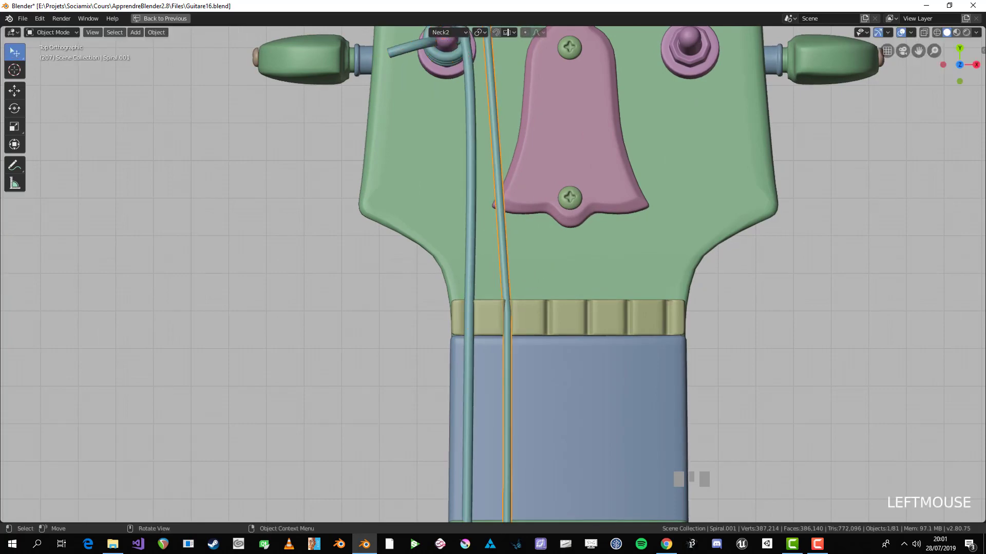
pyautogui.scroll(-3, 496, 205)
pyautogui.keyDown('shift'); pyautogui.moveTo(496, 206); pyautogui.dragTo(502, 519, button='middle'); pyautogui.keyUp('shift')
pyautogui.hotkey('shift', 'd')
pyautogui.click(482, 413)
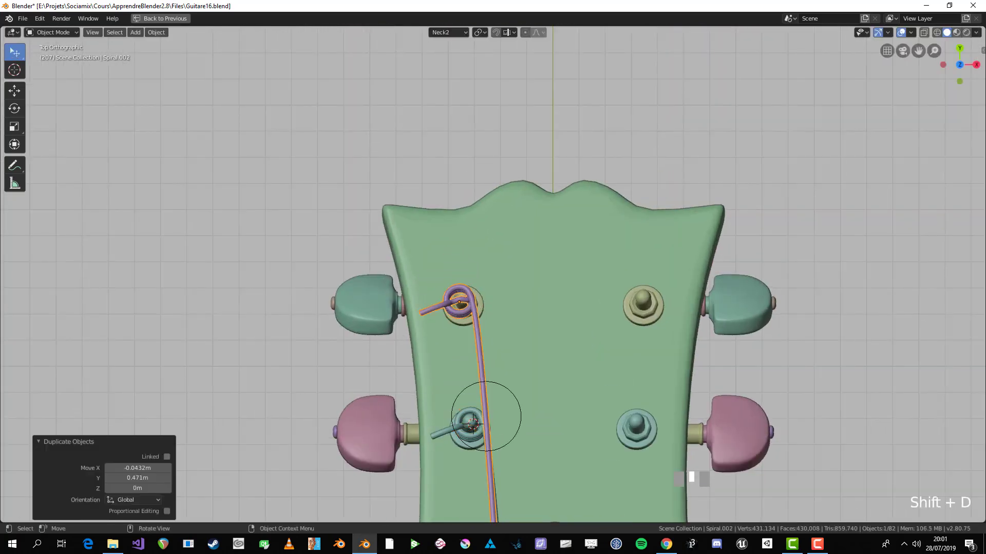
# - Lower the third string onto its tuning post, moving it 0.00395 m in Y and -0.123 m in Z
pyautogui.press('ctrl+KP_6')
pyautogui.press('KP_6')
pyautogui.press('KP_1')
pyautogui.press('KP_3')
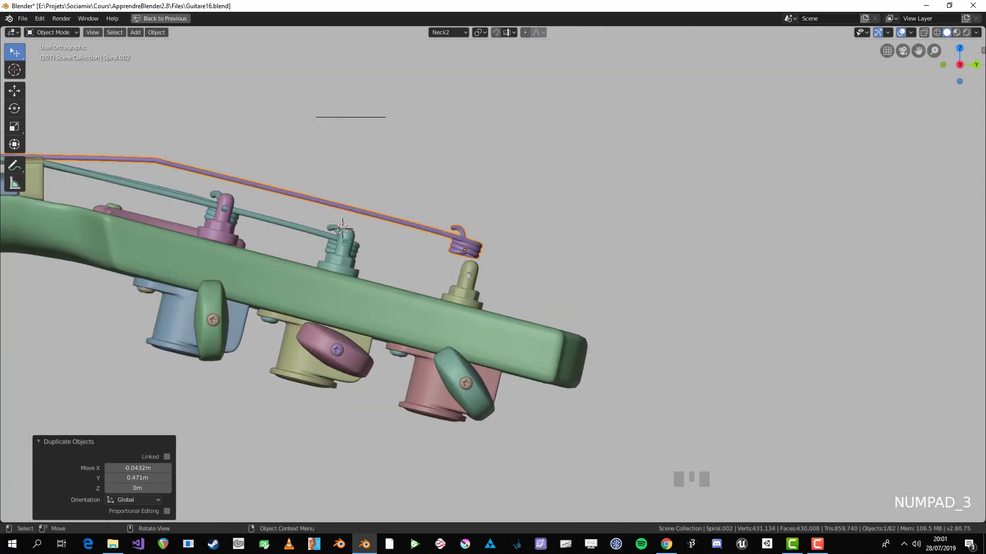
pyautogui.press('ctrl+KP_3')
pyautogui.scroll(5, 545, 231)
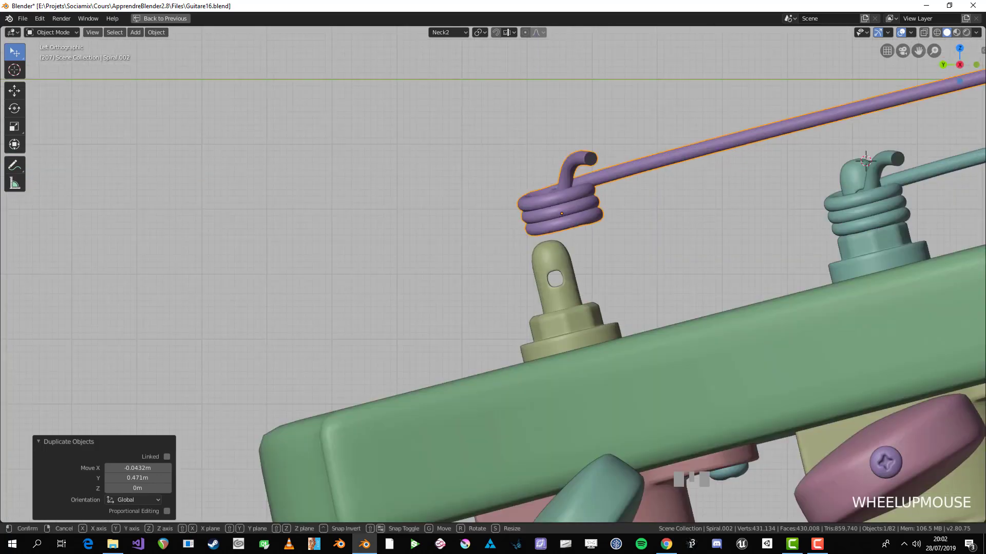
pyautogui.press('g')
pyautogui.click(545, 237)
# - Center the third string's coil on its post by moving it 0.0158 m in X and -0.00132 m in Y, and scale it to about 0.978
pyautogui.moveTo(544, 237); pyautogui.dragTo(488, 297, button='middle')
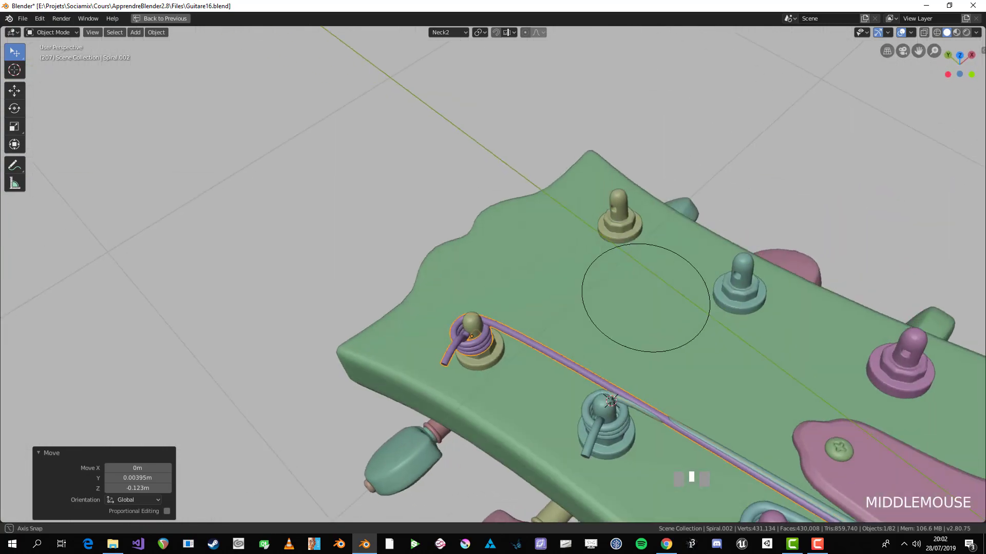
pyautogui.scroll(3, 488, 297)
pyautogui.press('KP_7')
pyautogui.scroll(2, 493, 275)
pyautogui.press('g')
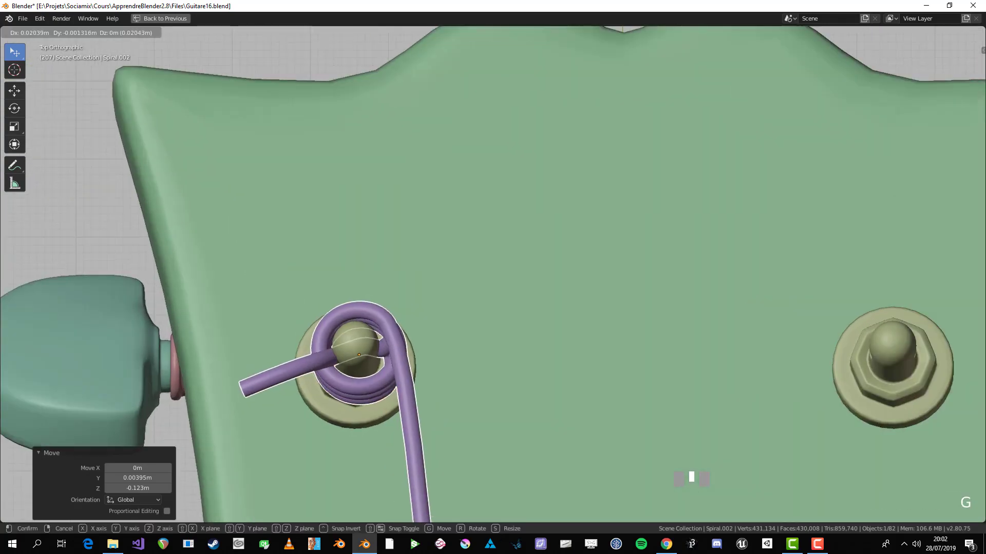
pyautogui.click(462, 328)
pyautogui.press('s')
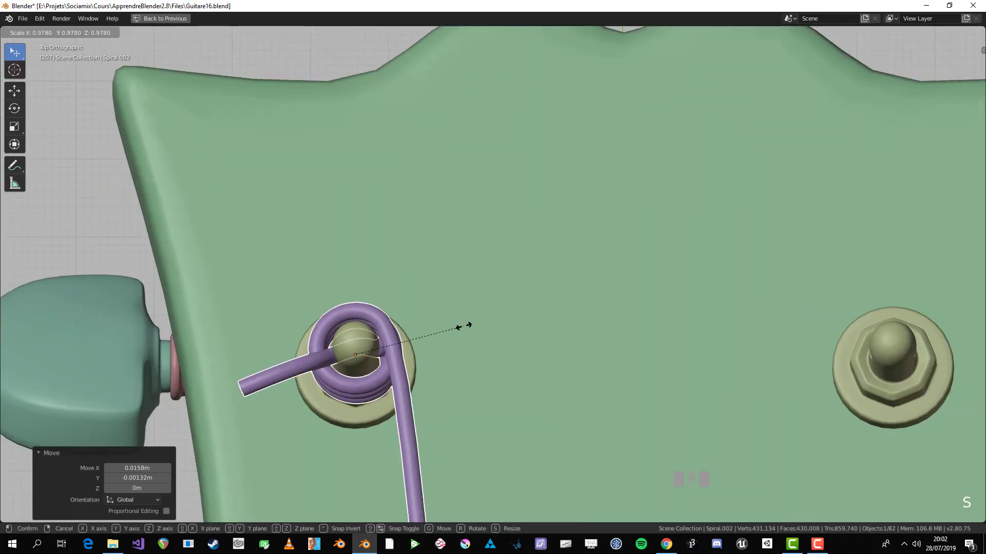
pyautogui.click(464, 326)
# - Select the third string's nut control point and move it onto the third nut slot, refining by -0.00164 m in X and 0.0409 m in Y
pyautogui.scroll(-10, 464, 326)
pyautogui.press('Tab')
pyautogui.keyDown('shift'); pyautogui.moveTo(464, 326); pyautogui.dragTo(463, 131, button='middle'); pyautogui.keyUp('shift')
pyautogui.scroll(2, 462, 131)
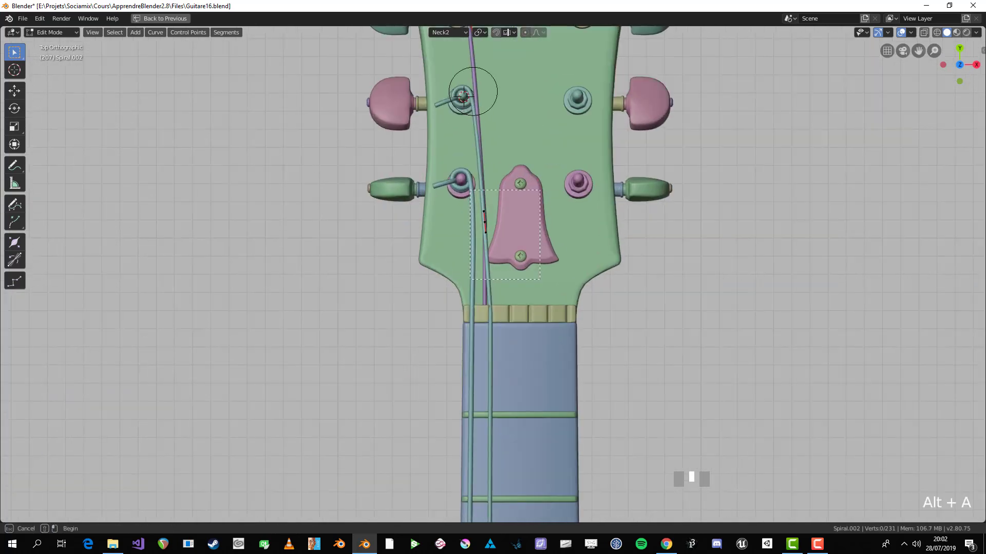
pyautogui.moveTo(470, 190); pyautogui.dragTo(539, 280)
pyautogui.scroll(3, 540, 279)
pyautogui.press('g')
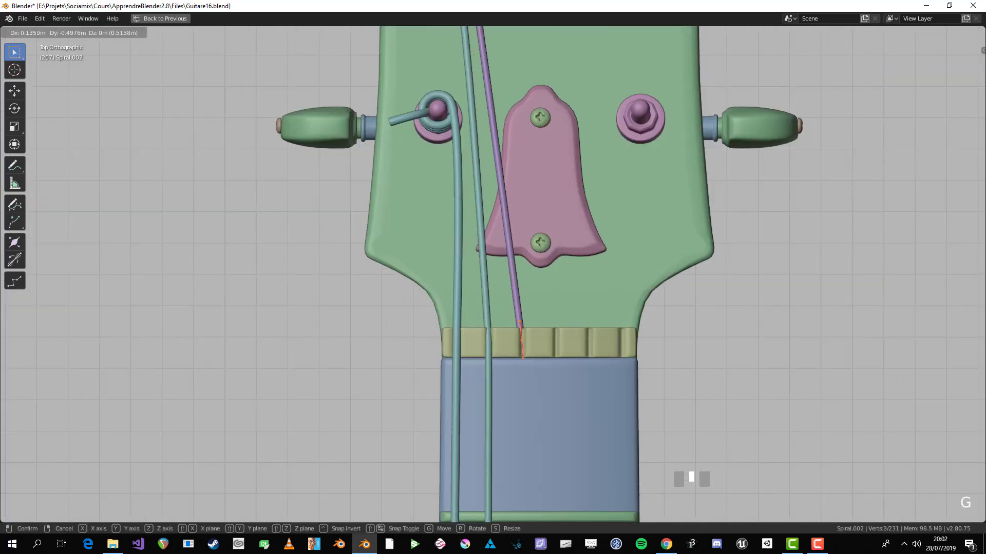
pyautogui.click(583, 437)
pyautogui.press('g')
pyautogui.click(582, 424)
# - Raise the third string's nut control point into its slot, moving it 0.00237 m in Y and 0.126 m in Z
pyautogui.press('KP_3')
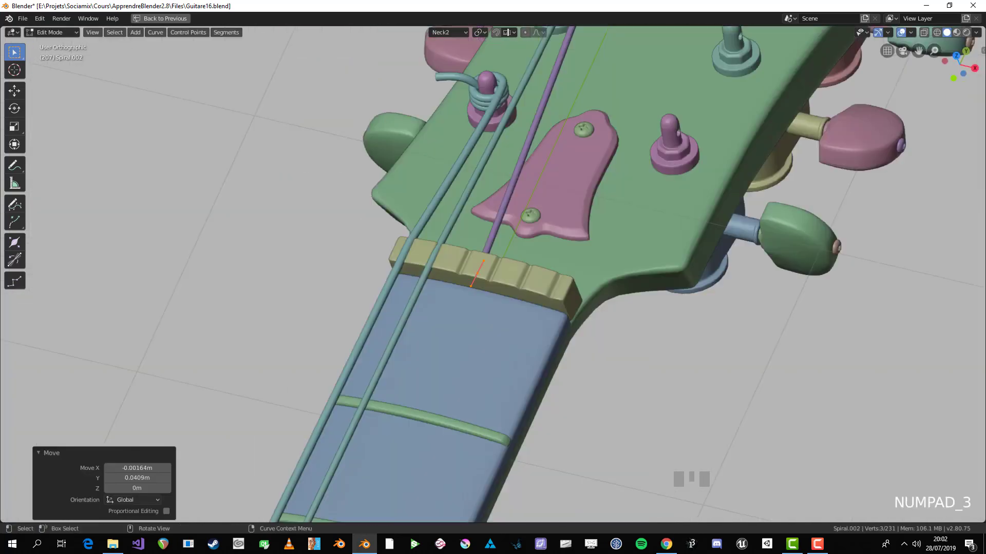
pyautogui.keyDown('shift'); pyautogui.moveTo(452, 200); pyautogui.dragTo(589, 310, button='middle'); pyautogui.keyUp('shift')
pyautogui.scroll(4, 588, 310)
pyautogui.press('g')
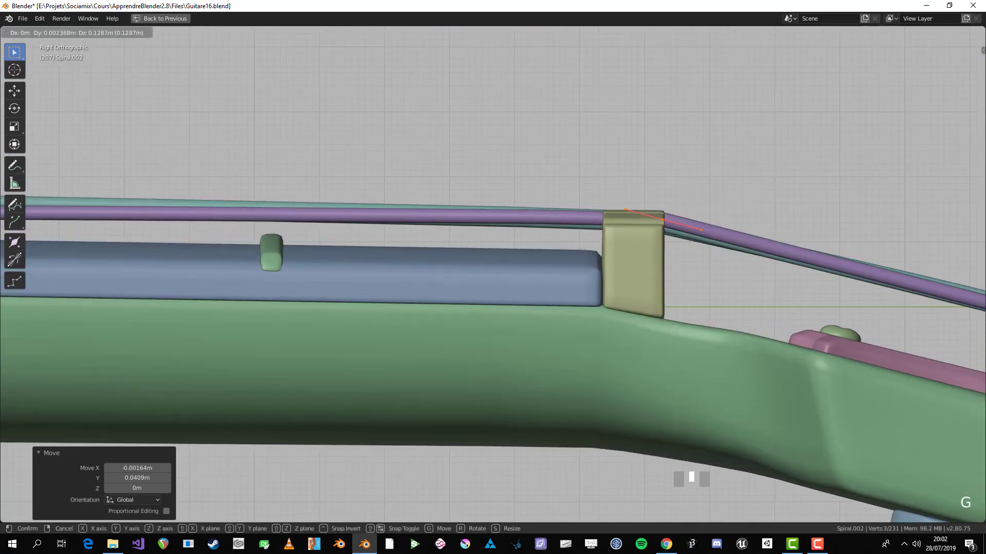
pyautogui.click(590, 230)
# - Move the third string's bridge and tailpiece control points 0.173 m in X and -0.651 m in Y to line up with the third saddle
pyautogui.scroll(-3, 590, 230)
pyautogui.press('KP_7')
pyautogui.scroll(-2, 630, 454)
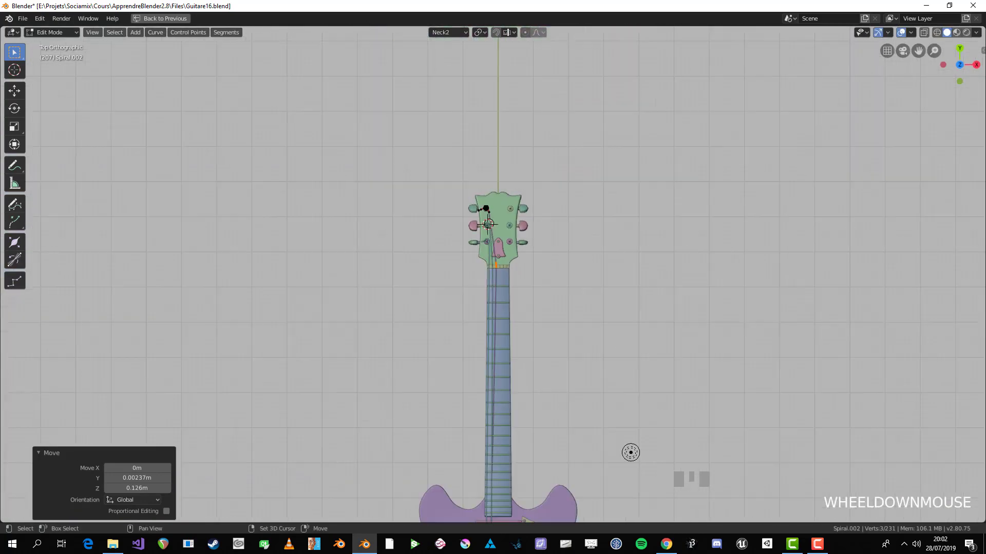
pyautogui.keyDown('shift'); pyautogui.moveTo(630, 454); pyautogui.dragTo(635, 173, button='middle'); pyautogui.keyUp('shift')
pyautogui.scroll(4, 636, 173)
pyautogui.keyDown('shift'); pyautogui.moveTo(433, 273); pyautogui.dragTo(387, 75, button='middle'); pyautogui.keyUp('shift')
pyautogui.press('b')
pyautogui.scroll(3, 387, 75)
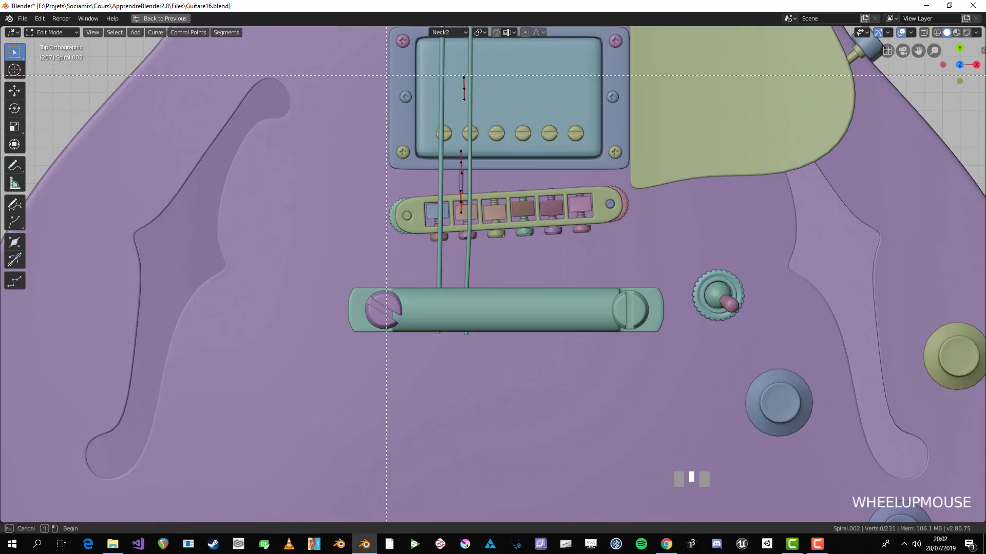
pyautogui.hotkey('alt', 'z')
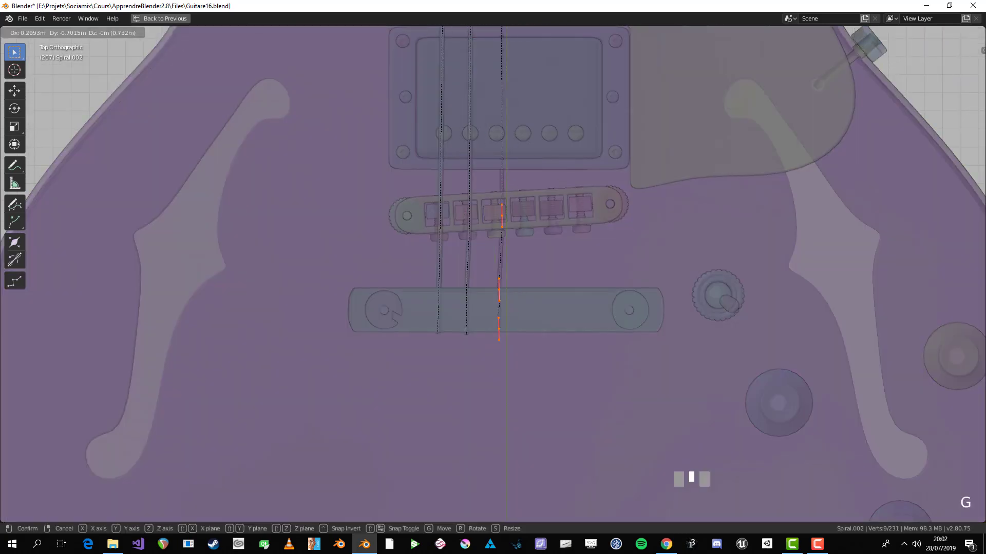
pyautogui.press('Return')
# - Raise the third string's bridge and tailpiece control points to bridge height, moving them -0.0104 m in Y and 0.149 m in Z
pyautogui.hotkey('alt', 'z')
pyautogui.press('KP_3')
pyautogui.press('ctrl+KP_3')
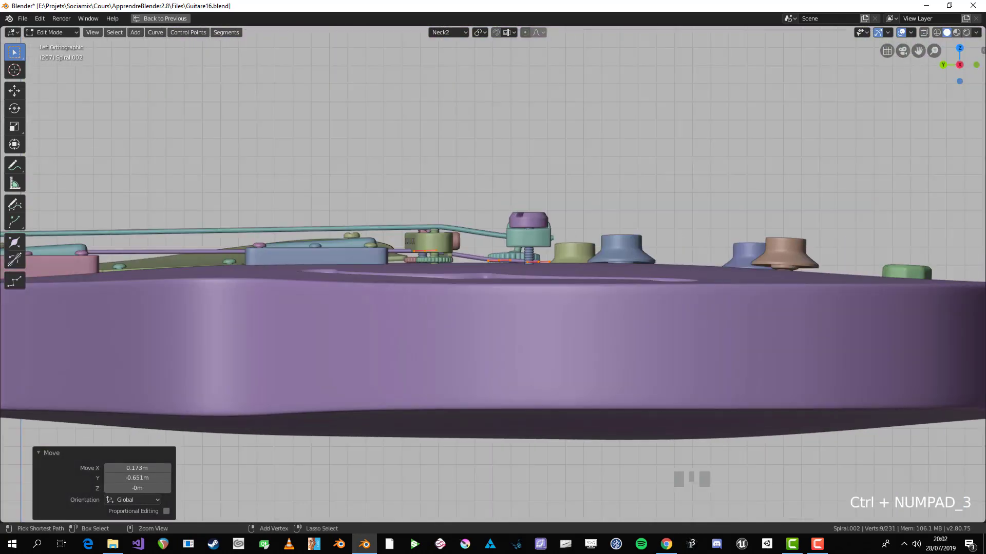
pyautogui.scroll(5, 493, 277)
pyautogui.keyDown('shift'); pyautogui.moveTo(513, 257); pyautogui.dragTo(500, 286, button='middle'); pyautogui.keyUp('shift')
pyautogui.press('g')
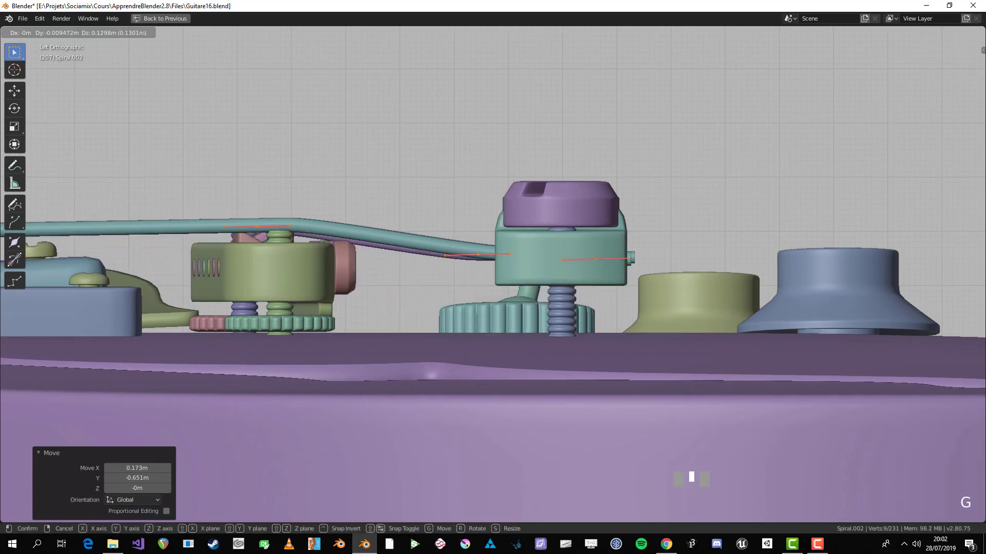
pyautogui.click(492, 277)
# - Move the third string's two tailpiece control points about -0.042 m in Y so the string end passes through the tailpiece
pyautogui.press('KP_7')
pyautogui.scroll(-2, 492, 277)
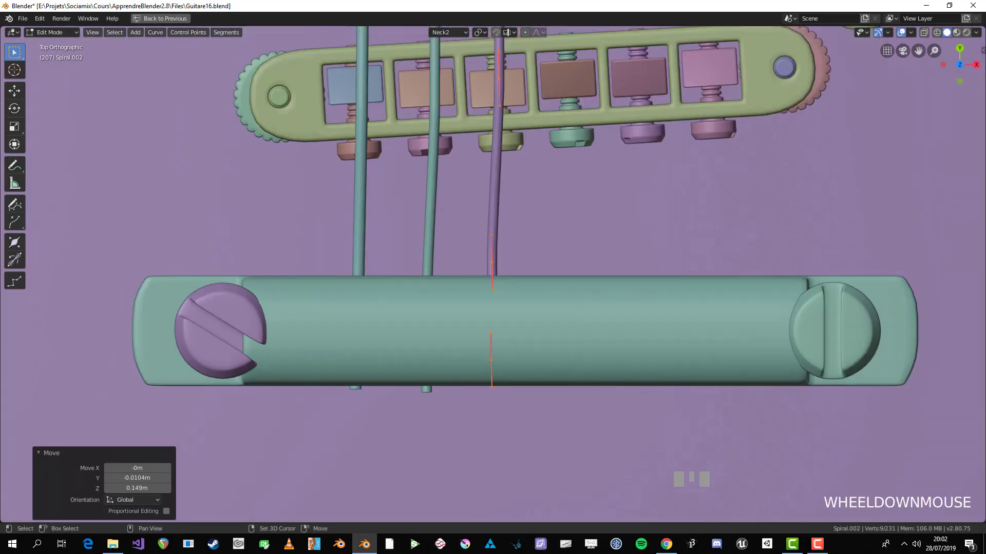
pyautogui.hotkey('alt', 'z')
pyautogui.hotkey('alt', 'a')
pyautogui.press('b')
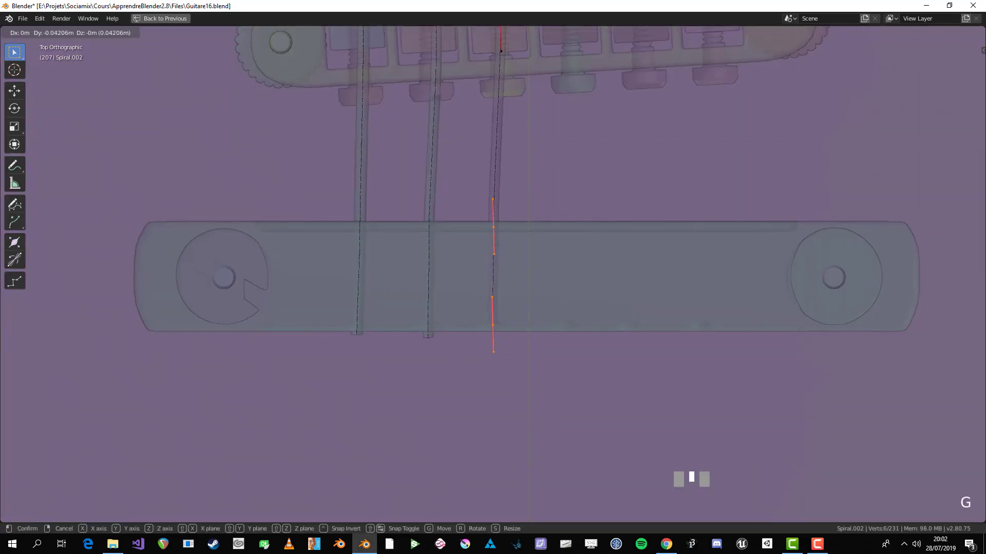
pyautogui.click(492, 343)
pyautogui.hotkey('alt', 'a')
# - Move the third string's bridge control point 0.00277 m in X, 0.000648 m in Y and -0.0121 m in Z onto its saddle
pyautogui.scroll(-4, 492, 277)
pyautogui.keyDown('shift'); pyautogui.moveTo(493, 277); pyautogui.dragTo(493, 378, button='middle'); pyautogui.keyUp('shift')
pyautogui.scroll(1, 493, 277)
pyautogui.hotkey('alt', 'z')
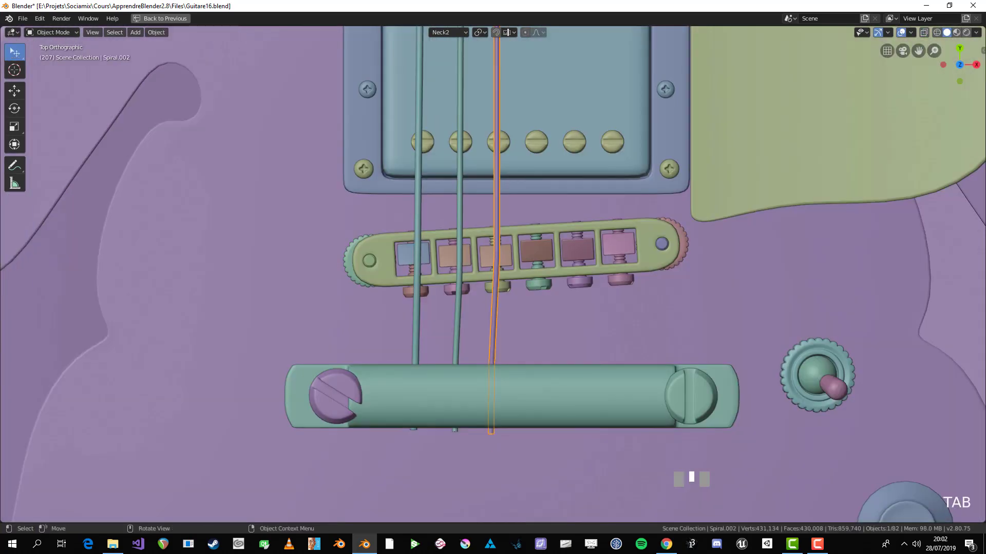
pyautogui.scroll(4, 493, 276)
pyautogui.hotkey('alt', 'z')
pyautogui.moveTo(479, 165); pyautogui.dragTo(556, 325)
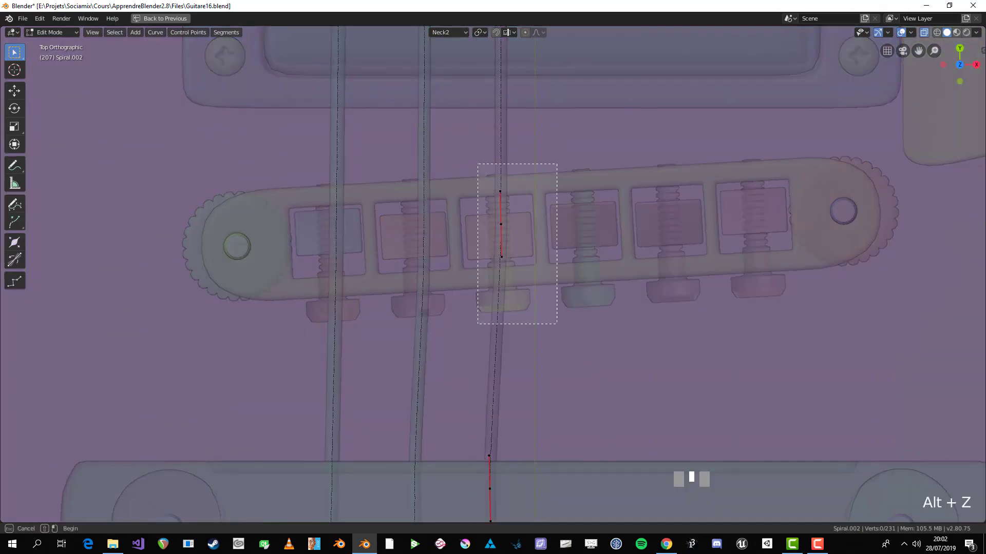
pyautogui.hotkey('alt', 'z')
pyautogui.scroll(3, 492, 249)
pyautogui.press('g')
pyautogui.press('Return')
pyautogui.moveTo(493, 277); pyautogui.dragTo(452, 215, button='middle')
pyautogui.press('g')
pyautogui.press('Escape')
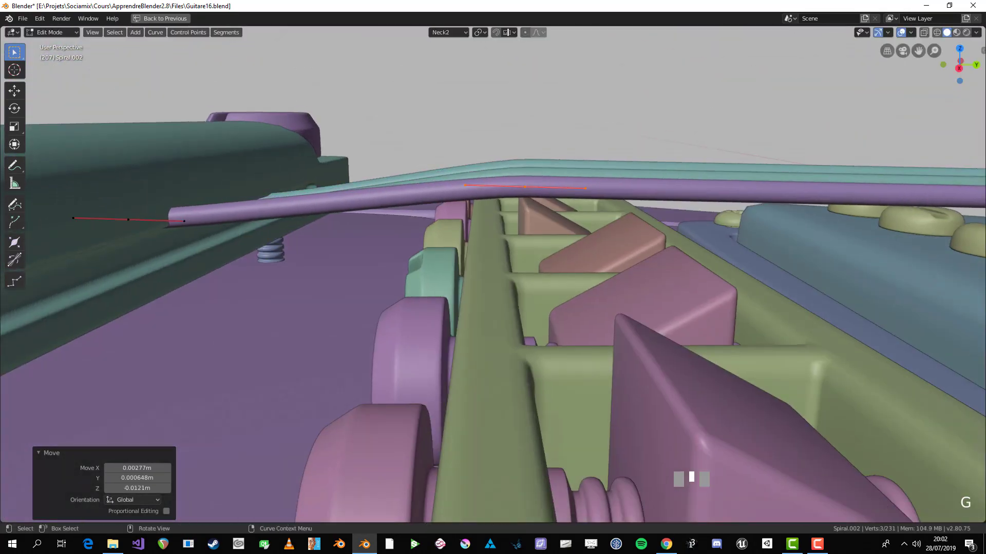
# - Adjust the third string's tailpiece control points along Z so the string end sits in the third tailpiece hole
pyautogui.scroll(-5, 493, 277)
pyautogui.moveTo(770, 231); pyautogui.dragTo(856, 167, button='middle')
pyautogui.hotkey('alt', 'a')
pyautogui.moveTo(477, 247); pyautogui.dragTo(506, 303, button='middle')
pyautogui.hotkey('alt', 'z')
pyautogui.moveTo(509, 308); pyautogui.dragTo(559, 437)
pyautogui.hotkey('alt', 'z')
pyautogui.moveTo(560, 437); pyautogui.dragTo(539, 388, button='middle')
pyautogui.scroll(3, 493, 278)
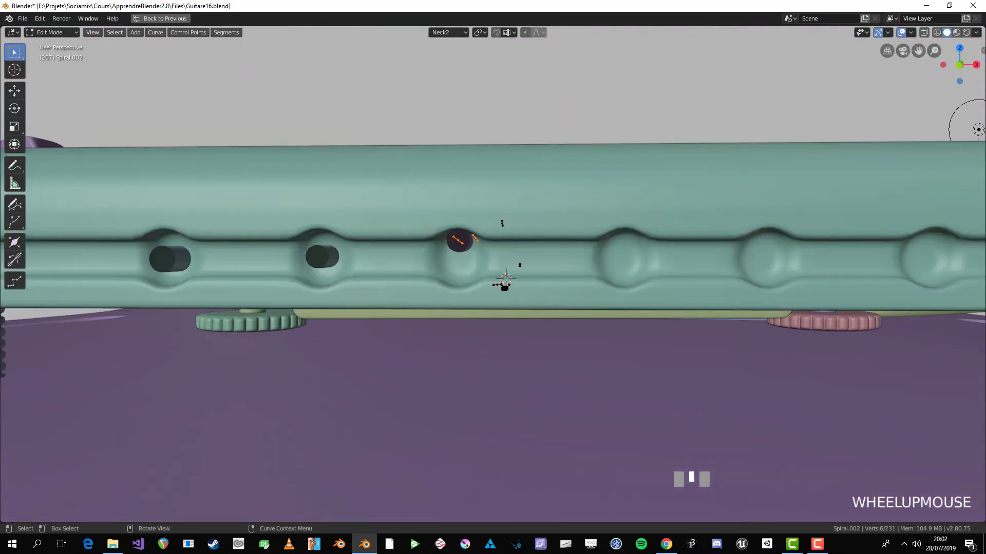
pyautogui.press('g')
pyautogui.press('z')
pyautogui.press('Return')
pyautogui.press('Tab')
pyautogui.scroll(-8, 493, 277)
pyautogui.hotkey('alt', 'a')
pyautogui.moveTo(519, 288); pyautogui.dragTo(491, 338, button='middle')
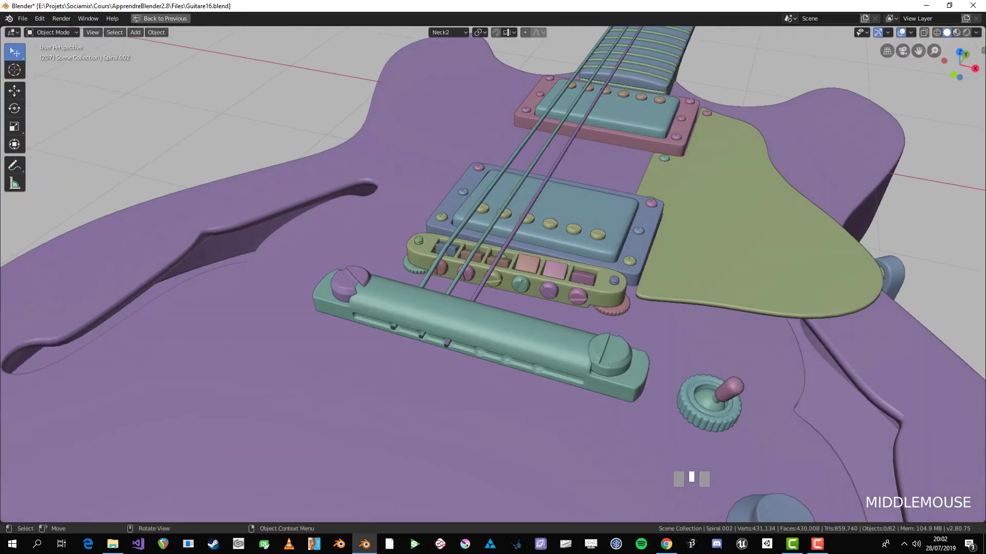
# - Thin the whole third string by applying Shrink/Fatten with a factor of 0.940 to all its control points
pyautogui.scroll(3, 492, 277)
pyautogui.moveTo(493, 277); pyautogui.dragTo(513, 256, button='middle')
pyautogui.press('Tab')
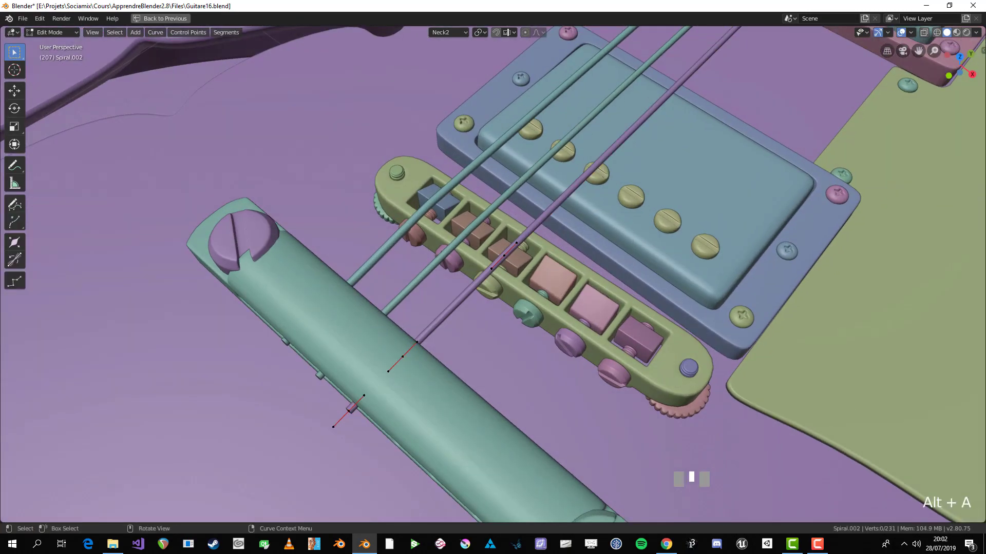
pyautogui.scroll(-3, 493, 277)
pyautogui.moveTo(462, 288); pyautogui.dragTo(521, 308, button='middle')
pyautogui.scroll(3, 539, 290)
pyautogui.press('a')
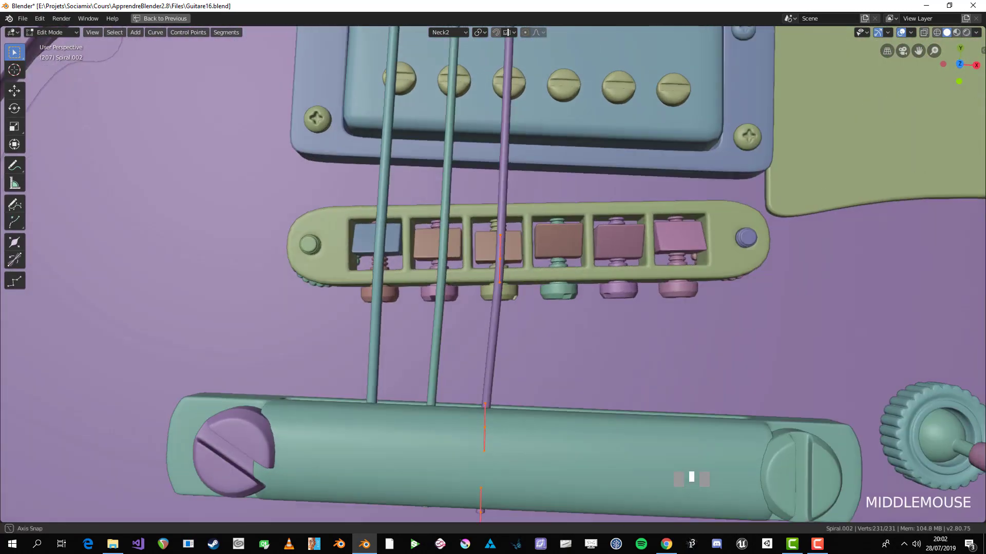
pyautogui.scroll(3, 493, 277)
pyautogui.click(710, 144)
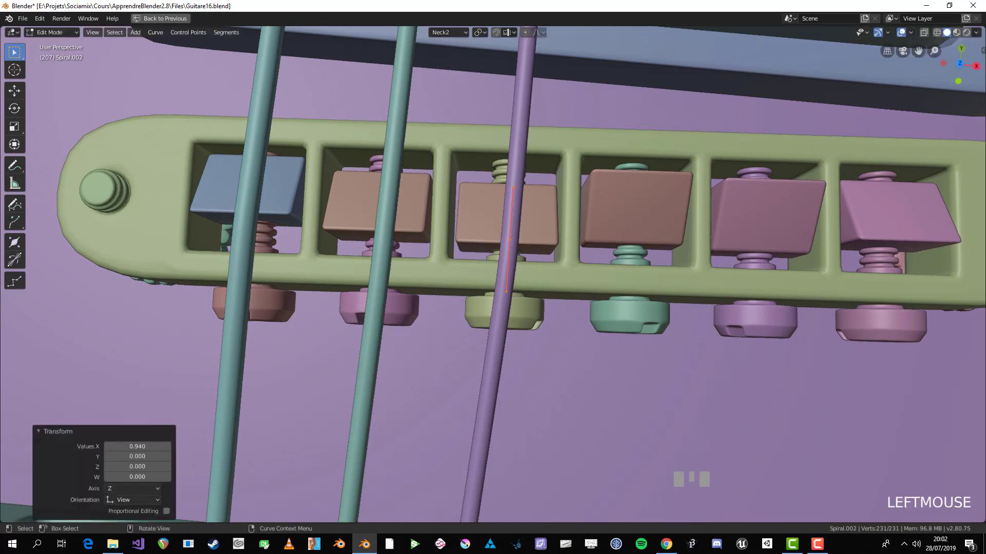
# - Refine the third string's thickness at the nut with Shrink/Fatten on all its control points, and return to Object Mode
pyautogui.scroll(-6, 709, 144)
pyautogui.keyDown('shift'); pyautogui.moveTo(710, 144); pyautogui.dragTo(630, 514, button='middle'); pyautogui.keyUp('shift')
pyautogui.scroll(-6, 637, 482)
pyautogui.keyDown('shift'); pyautogui.moveTo(630, 206); pyautogui.dragTo(606, 488, button='middle'); pyautogui.keyUp('shift')
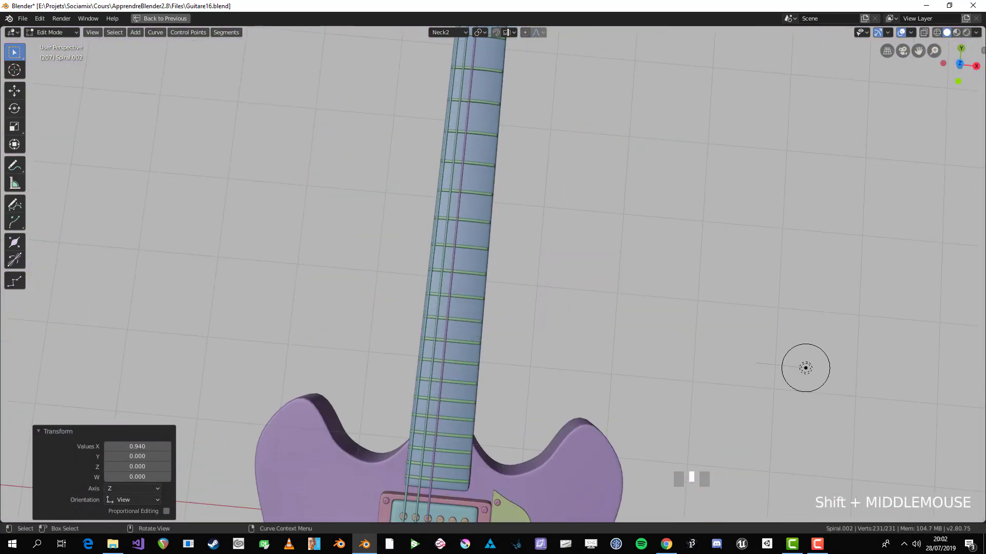
pyautogui.scroll(-3, 606, 360)
pyautogui.keyDown('shift'); pyautogui.moveTo(606, 328); pyautogui.dragTo(577, 478, button='middle'); pyautogui.keyUp('shift')
pyautogui.scroll(10, 577, 411)
pyautogui.keyDown('shift'); pyautogui.moveTo(577, 410); pyautogui.dragTo(608, 441, button='middle'); pyautogui.keyUp('shift')
pyautogui.scroll(1, 493, 278)
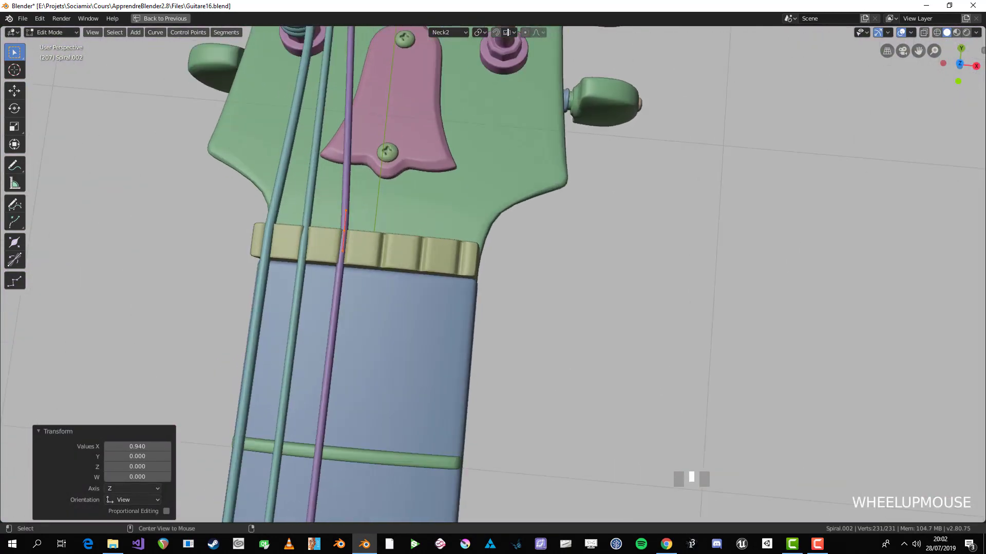
pyautogui.click(546, 264)
pyautogui.press('Tab')
# - Duplicate the third string across the headstock onto the topmost tuning post of the opposite row
pyautogui.scroll(-8, 546, 264)
pyautogui.hotkey('alt', 'a')
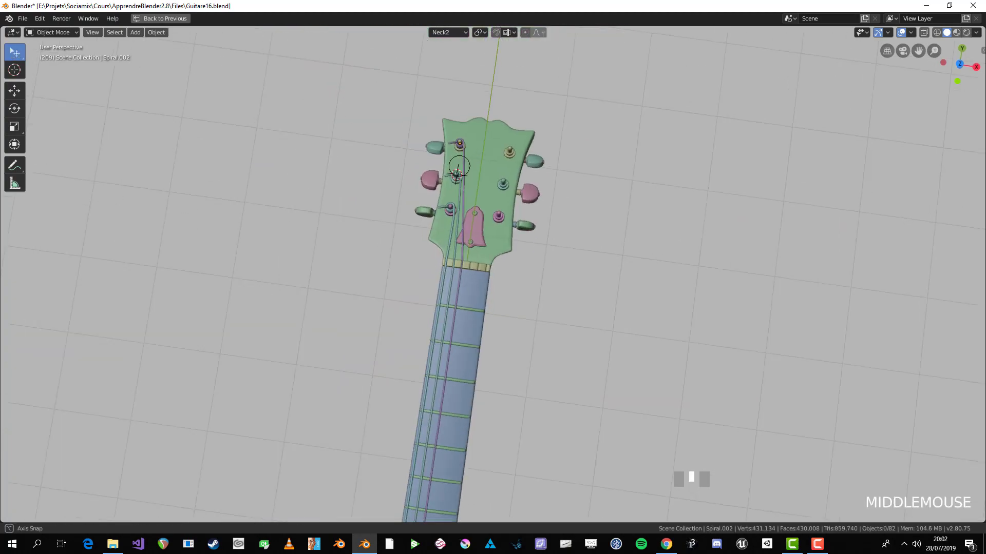
pyautogui.moveTo(546, 265); pyautogui.dragTo(457, 257, button='middle')
pyautogui.press('KP_7')
pyautogui.scroll(2, 572, 226)
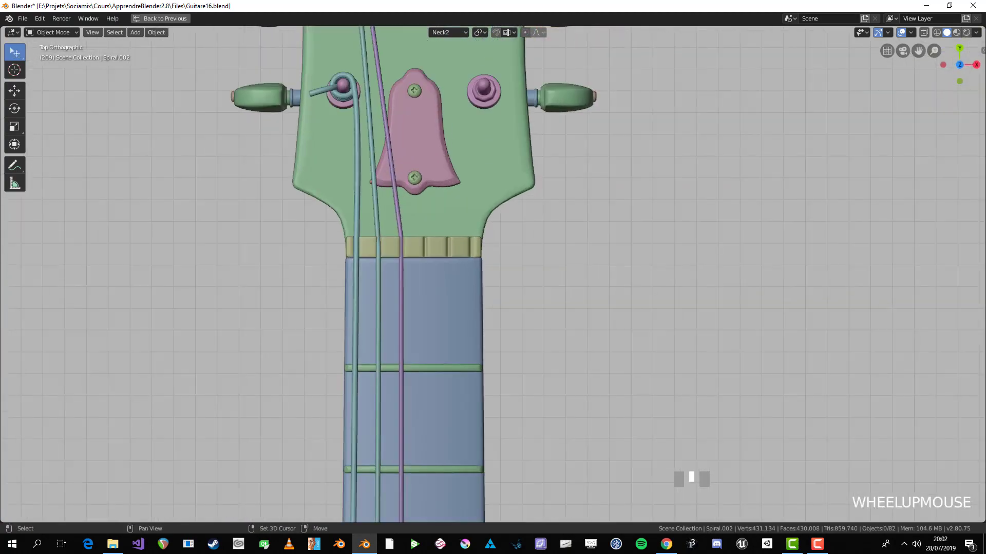
pyautogui.keyDown('shift'); pyautogui.moveTo(572, 226); pyautogui.dragTo(418, 226, button='middle'); pyautogui.keyUp('shift')
pyautogui.scroll(1, 418, 226)
pyautogui.hotkey('shift', 'd')
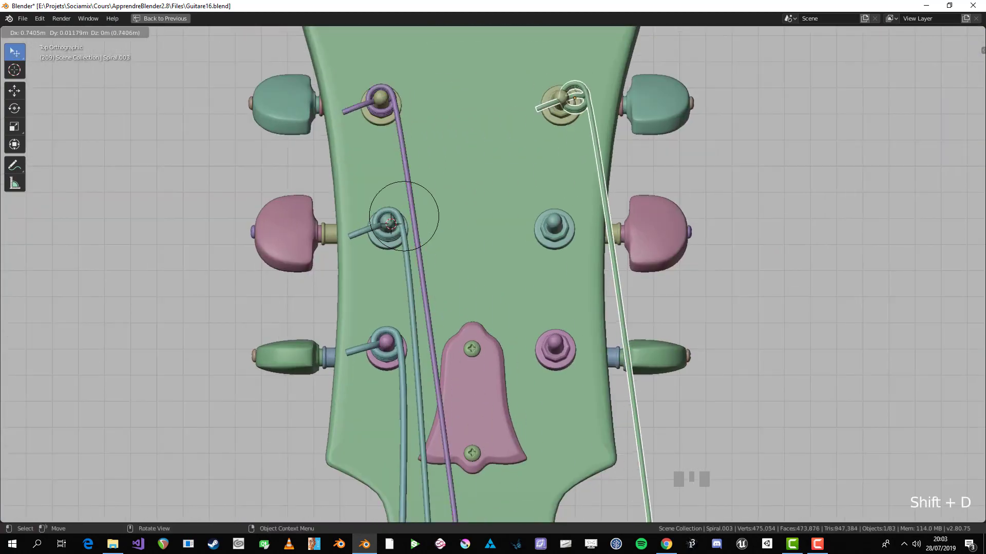
pyautogui.click(390, 224)
pyautogui.press('Tab')
pyautogui.scroll(-4, 395, 221)
pyautogui.scroll(3, 421, 238)
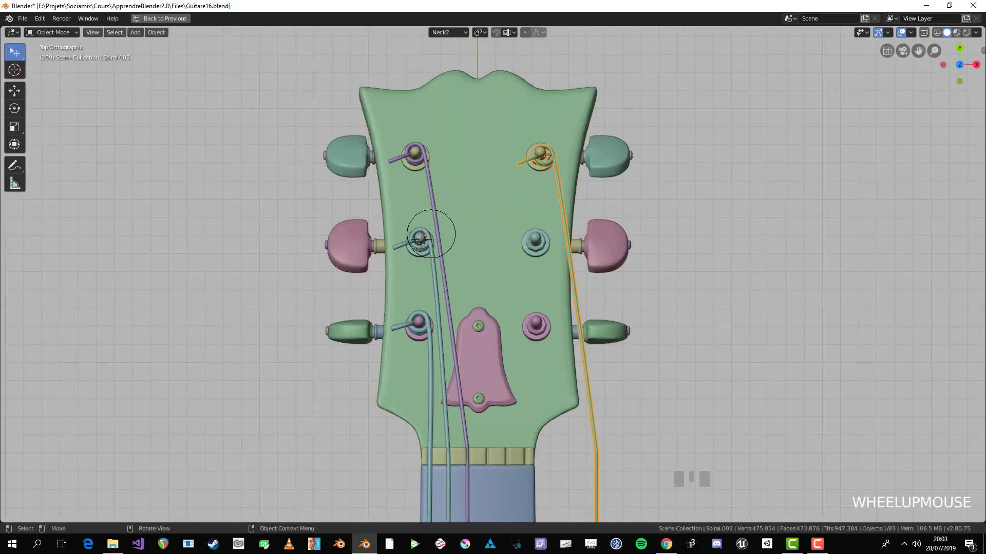
# - Mirror the fourth string by scaling it -1 along X in the Neck2 orientation
pyautogui.press('s')
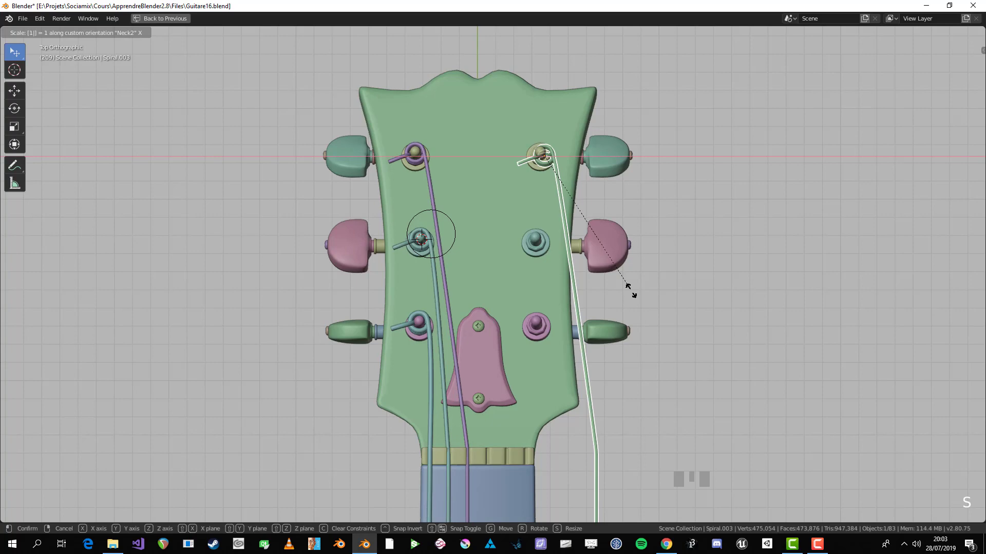
pyautogui.press('Return')
pyautogui.press('s')
pyautogui.press('x')
pyautogui.press('Return')
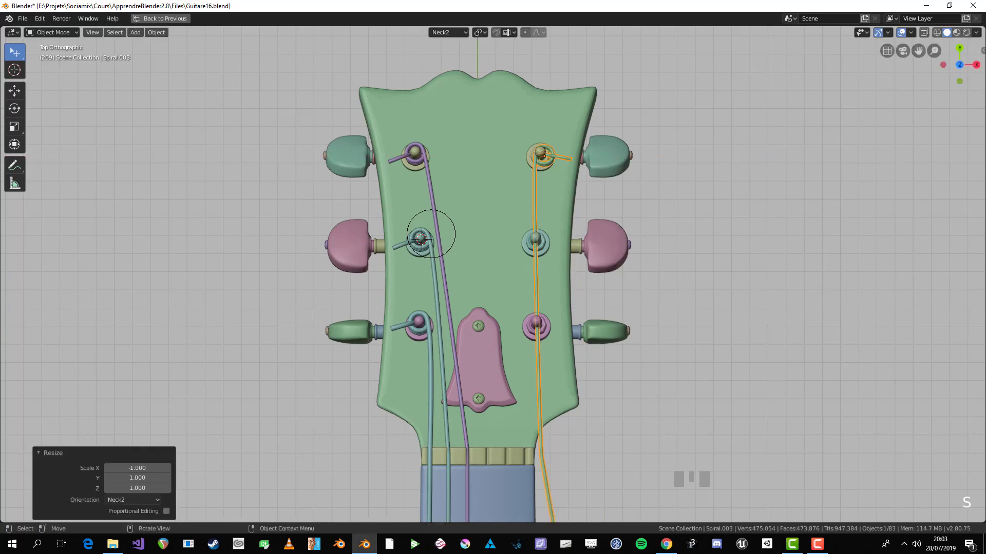
# - Center the mirrored fourth string's winding over its tuning post in top view, moving it -0.0219 m in X and 0.00822 m in Y
pyautogui.scroll(3, 544, 205)
pyautogui.keyDown('shift'); pyautogui.moveTo(544, 205); pyautogui.dragTo(534, 231, button='middle'); pyautogui.keyUp('shift')
pyautogui.scroll(6, 534, 231)
pyautogui.press('g')
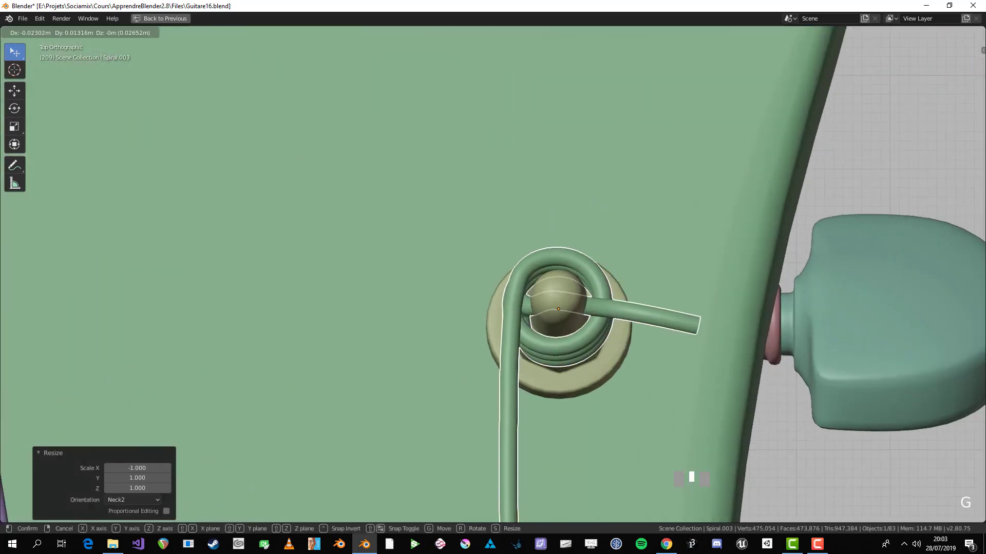
pyautogui.click(534, 231)
# - Fit the fourth string's winding onto its post in side view, moving it 0.004 m in Y and 0.000667 m in Z
pyautogui.press('KP_3')
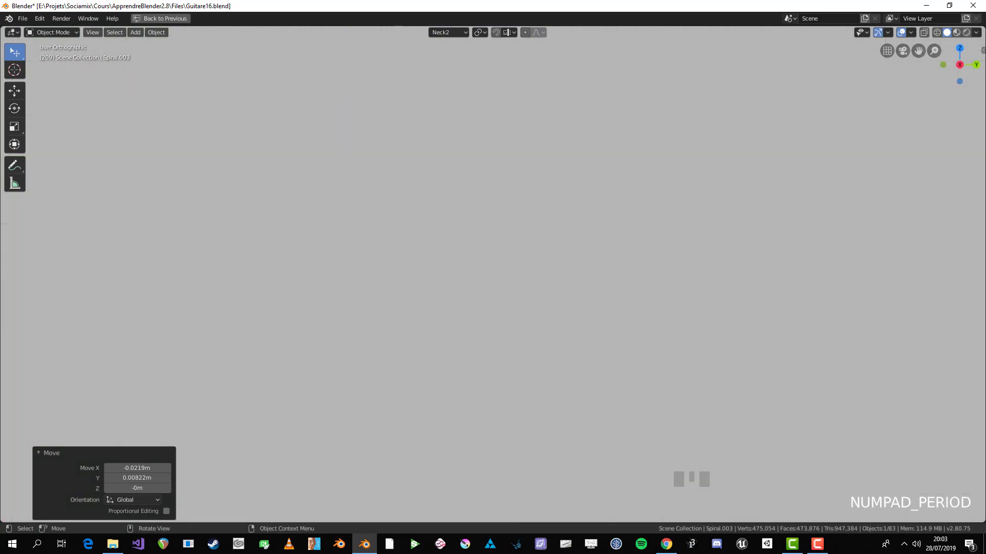
pyautogui.scroll(4, 493, 277)
pyautogui.keyDown('shift'); pyautogui.moveTo(667, 257); pyautogui.dragTo(154, 221, button='middle'); pyautogui.keyUp('shift')
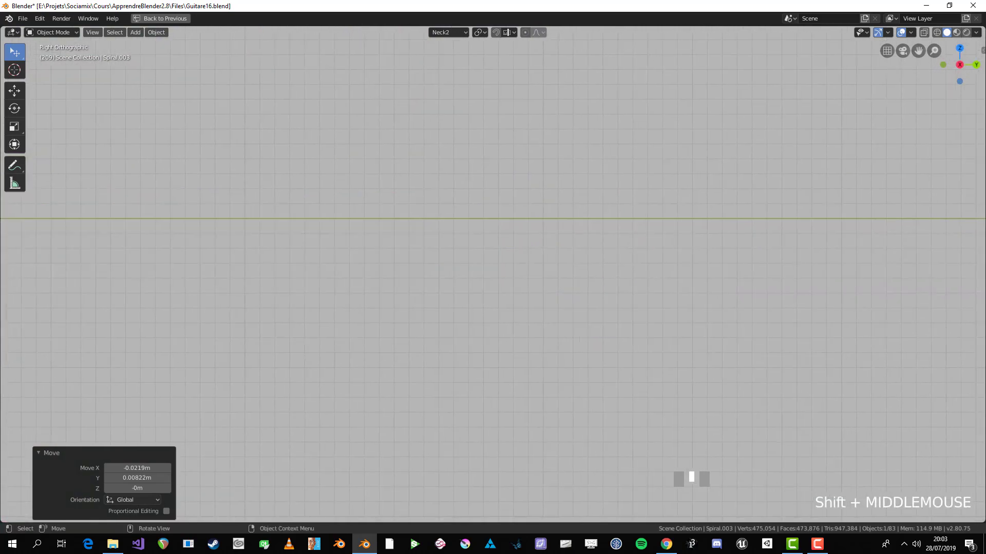
pyautogui.press('KP_Decimal')
pyautogui.scroll(3, 492, 277)
pyautogui.keyDown('shift'); pyautogui.moveTo(617, 308); pyautogui.dragTo(395, 220, button='middle'); pyautogui.keyUp('shift')
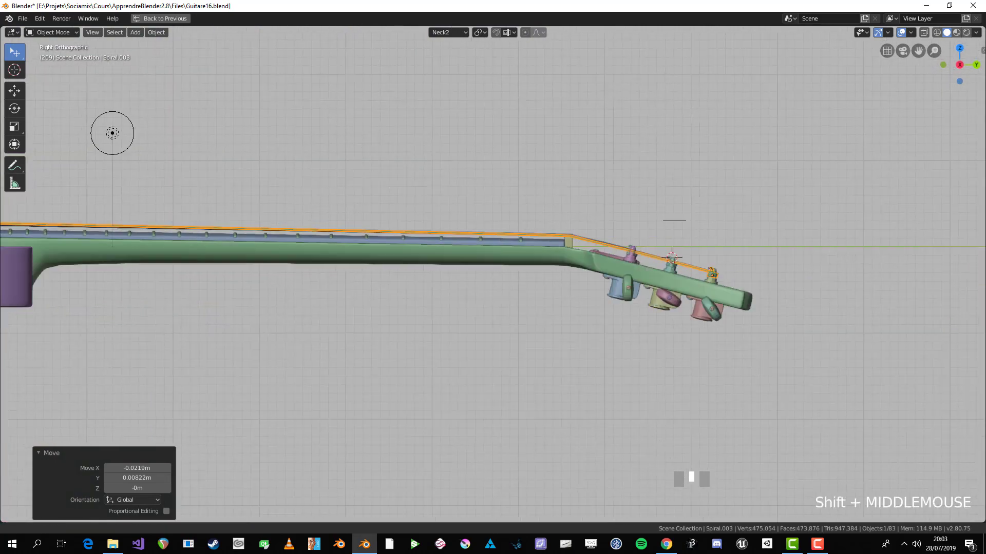
pyautogui.scroll(3, 493, 277)
pyautogui.scroll(4, 493, 277)
pyautogui.press('g')
pyautogui.click(493, 277)
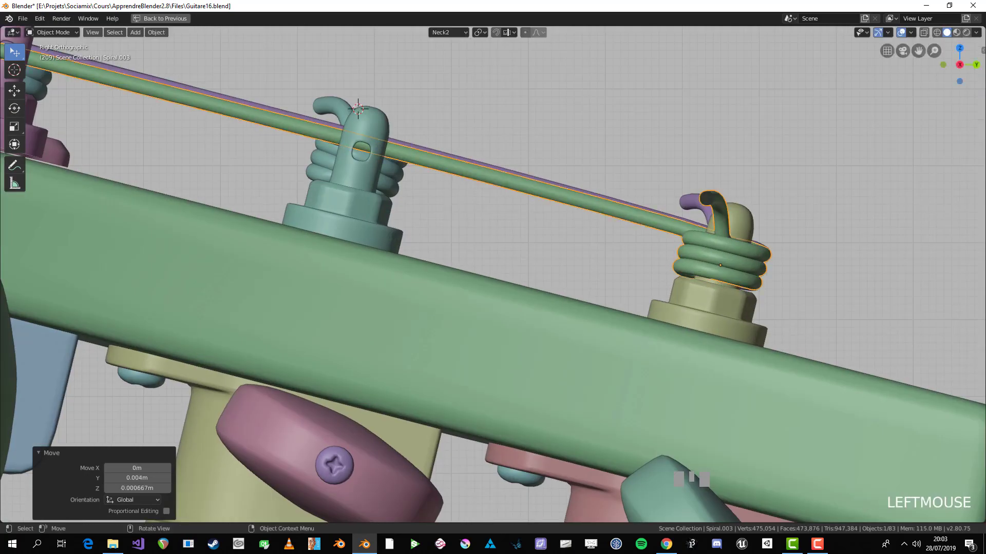
# - Move the fourth string's nut control point into the fourth nut slot, shifting it -0.277 m in X and 0.0192 m in Y
pyautogui.scroll(-4, 493, 278)
pyautogui.press('Tab')
pyautogui.press('KP_7')
pyautogui.scroll(-3, 121, 319)
pyautogui.keyDown('shift'); pyautogui.moveTo(154, 308); pyautogui.dragTo(411, 257, button='middle'); pyautogui.keyUp('shift')
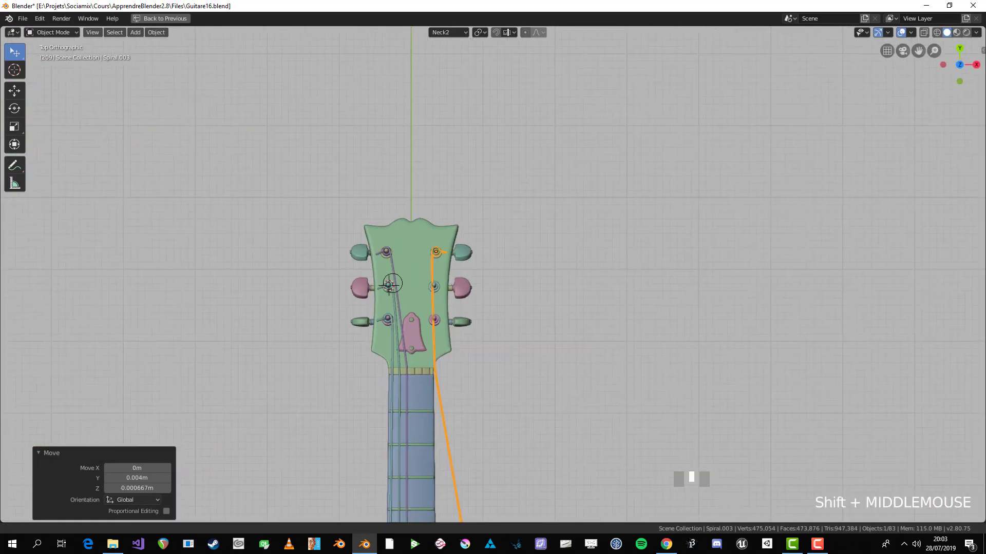
pyautogui.scroll(4, 411, 257)
pyautogui.keyDown('shift'); pyautogui.moveTo(401, 77); pyautogui.dragTo(436, 226, button='middle'); pyautogui.keyUp('shift')
pyautogui.scroll(4, 493, 277)
pyautogui.hotkey('alt', 'a')
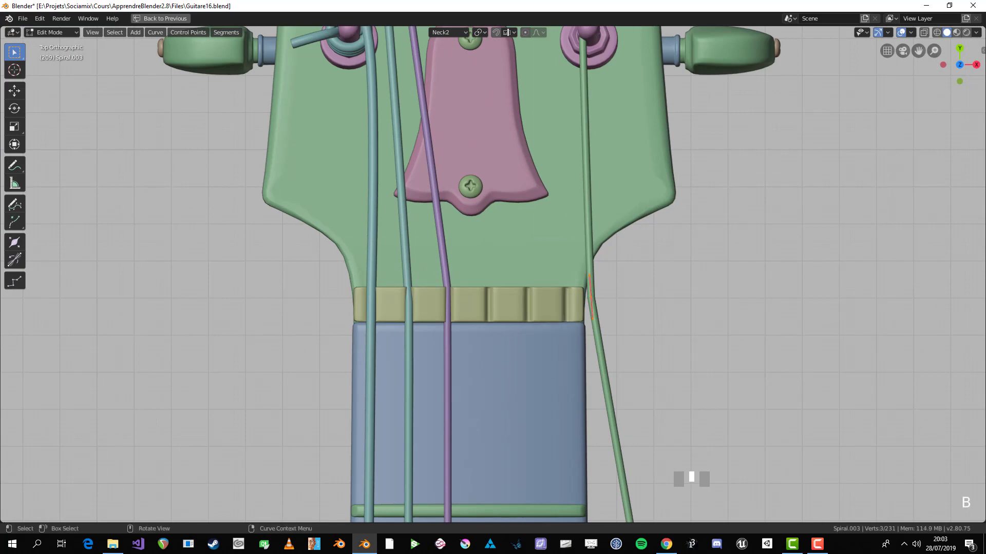
pyautogui.scroll(3, 492, 277)
pyautogui.press('g')
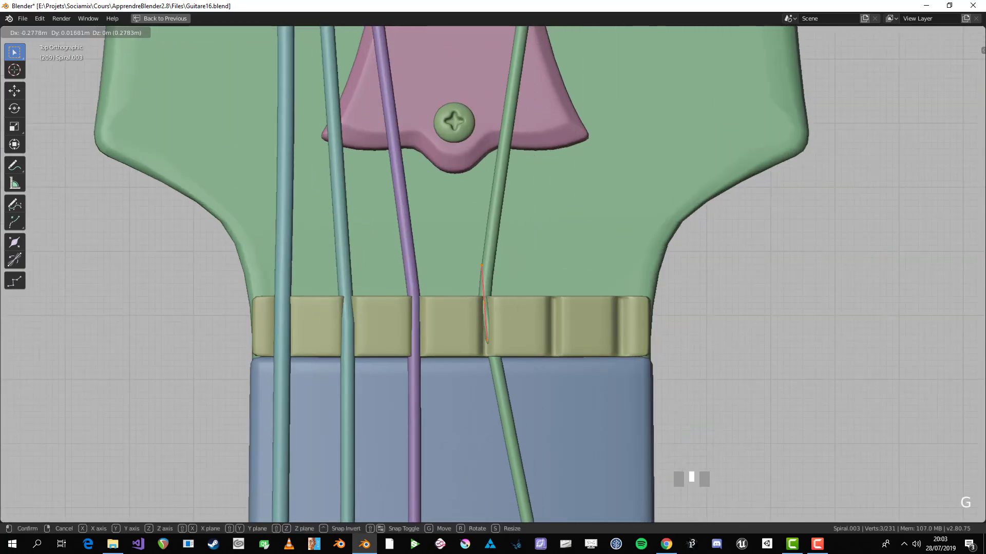
pyautogui.click(482, 303)
# - Raise the fourth string's nut point in side view by 0.00667 m in Z and 0.00111 m in Y
pyautogui.press('KP_3')
pyautogui.keyDown('shift'); pyautogui.moveTo(359, 154); pyautogui.dragTo(565, 359, button='middle'); pyautogui.keyUp('shift')
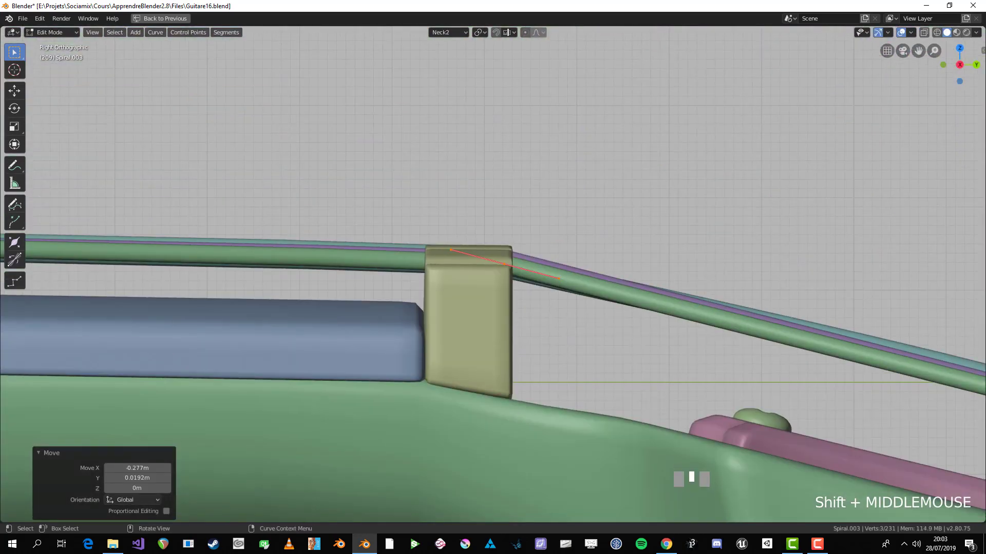
pyautogui.press('g')
pyautogui.press('Return')
# - Nudge the fourth string's nut point slightly sideways to align with its slot in top view, and return to Object Mode
pyautogui.scroll(-6, 492, 277)
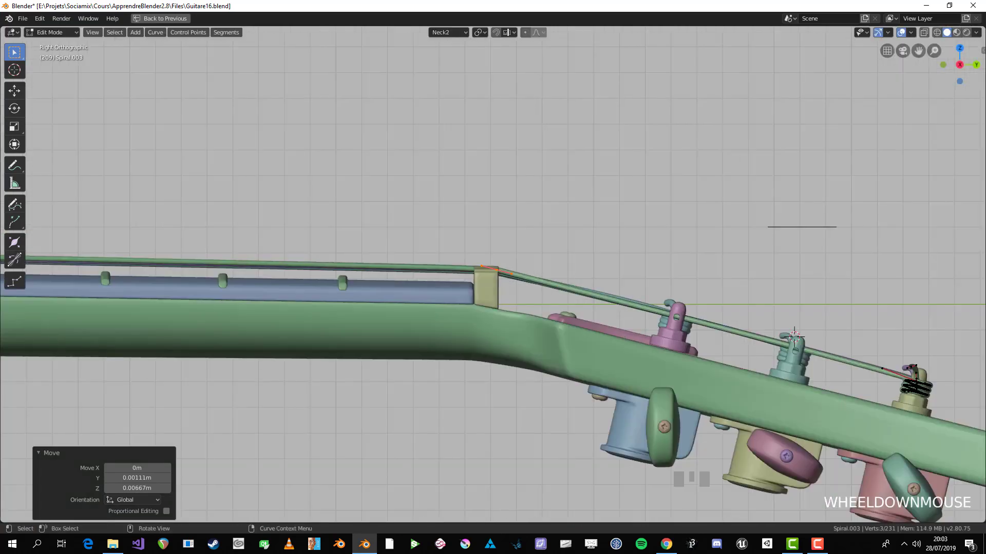
pyautogui.press('KP_7')
pyautogui.hotkey('alt', 'a')
pyautogui.scroll(4, 492, 277)
pyautogui.press('g')
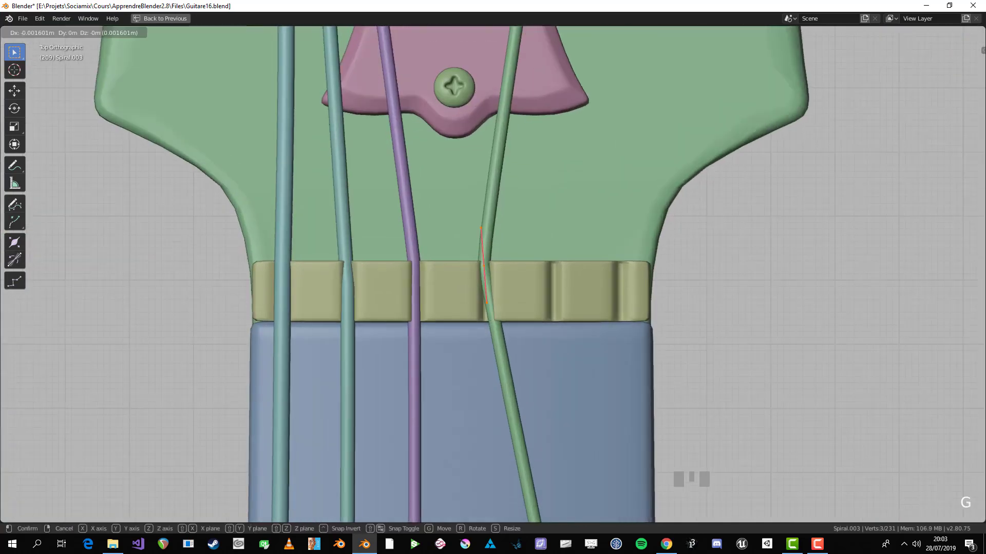
pyautogui.press('Return')
pyautogui.press('Tab')
# - Move the fourth string's body-end control points across to the bridge and align its bend with the fourth saddle
pyautogui.scroll(-5, 492, 277)
pyautogui.keyDown('shift'); pyautogui.moveTo(641, 390); pyautogui.dragTo(643, 233, button='middle'); pyautogui.keyUp('shift')
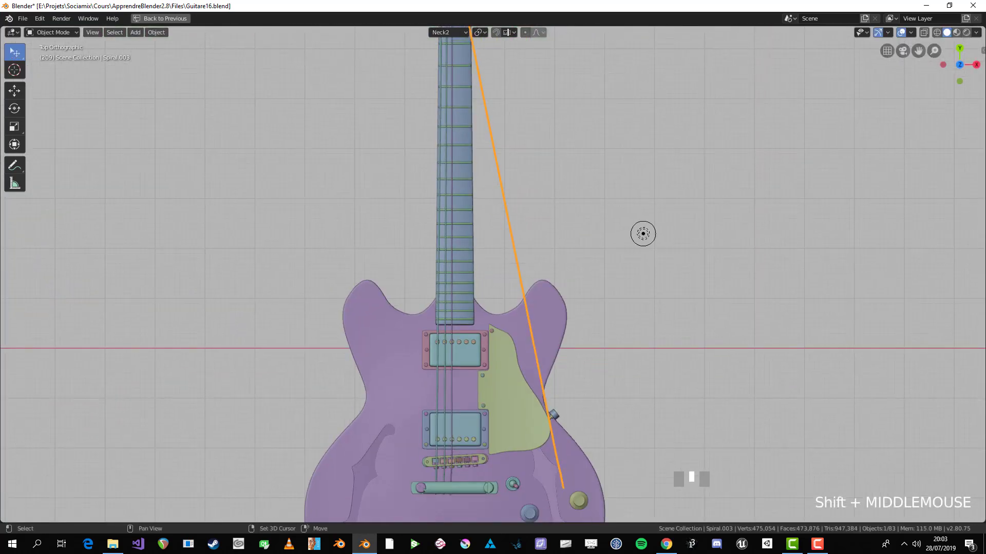
pyautogui.press('Tab')
pyautogui.scroll(4, 643, 233)
pyautogui.hotkey('alt', 'a')
pyautogui.scroll(4, 643, 233)
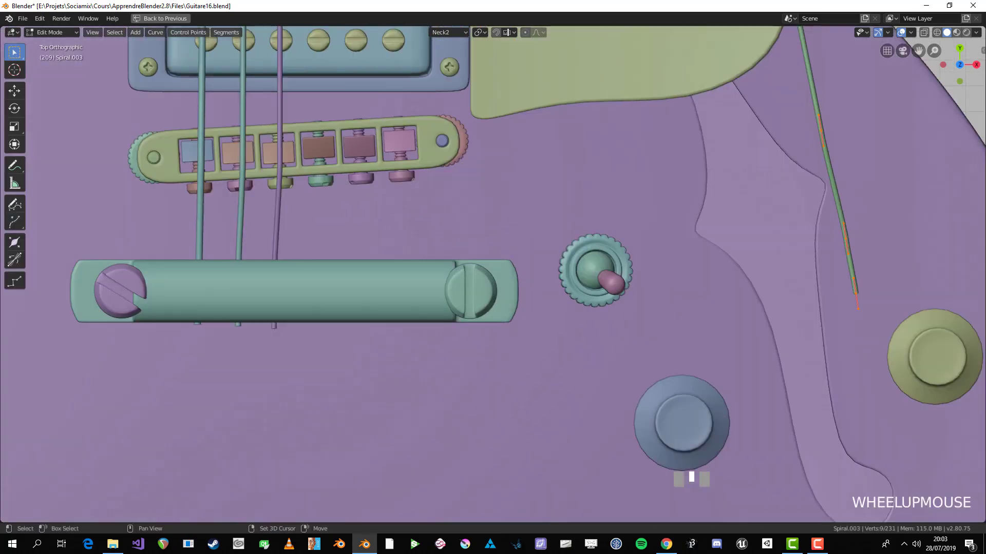
pyautogui.press('g')
pyautogui.keyDown('shift'); pyautogui.moveTo(493, 277); pyautogui.dragTo(605, 359, button='middle'); pyautogui.keyUp('shift')
pyautogui.click(606, 325)
pyautogui.scroll(3, 606, 326)
pyautogui.press('g')
pyautogui.press('Return')
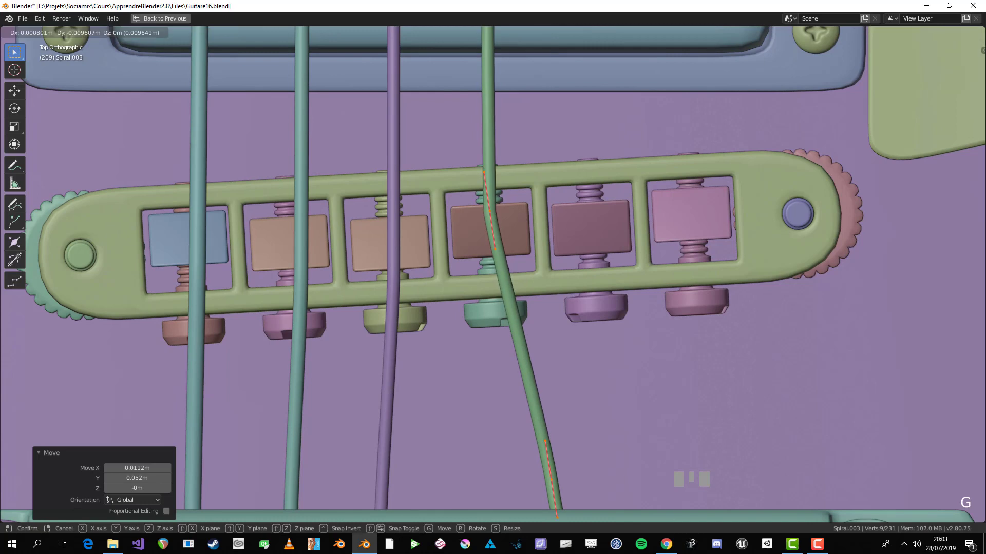
# - Rotate the fourth string's tailpiece points 7.06° and shift them 0.0221 m in X and -0.0249 m in Y
pyautogui.scroll(-5, 514, 128)
pyautogui.keyDown('shift'); pyautogui.moveTo(513, 256); pyautogui.dragTo(514, 128, button='middle'); pyautogui.keyUp('shift')
pyautogui.scroll(3, 513, 128)
pyautogui.hotkey('alt', 'a')
pyautogui.press('b')
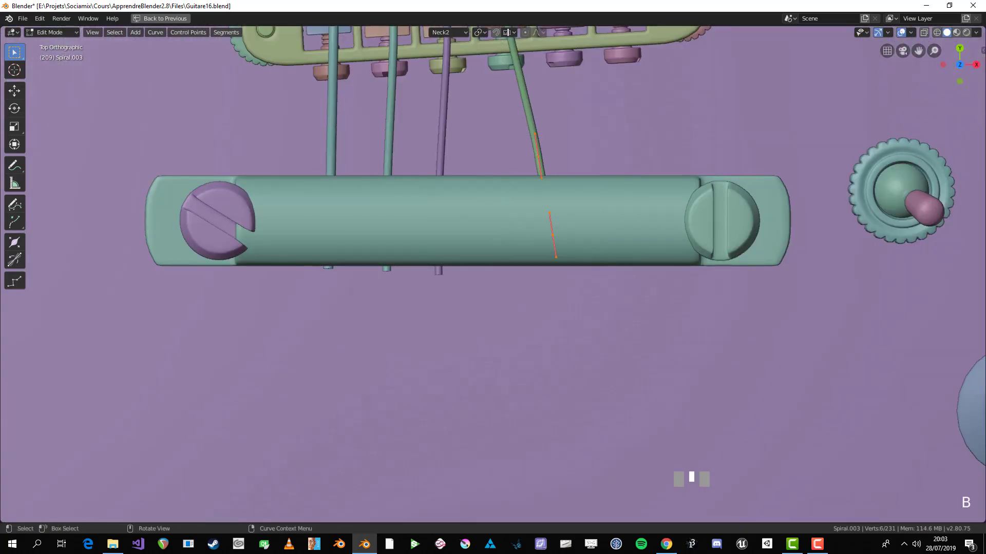
pyautogui.press('g')
pyautogui.press('Return')
pyautogui.press('r')
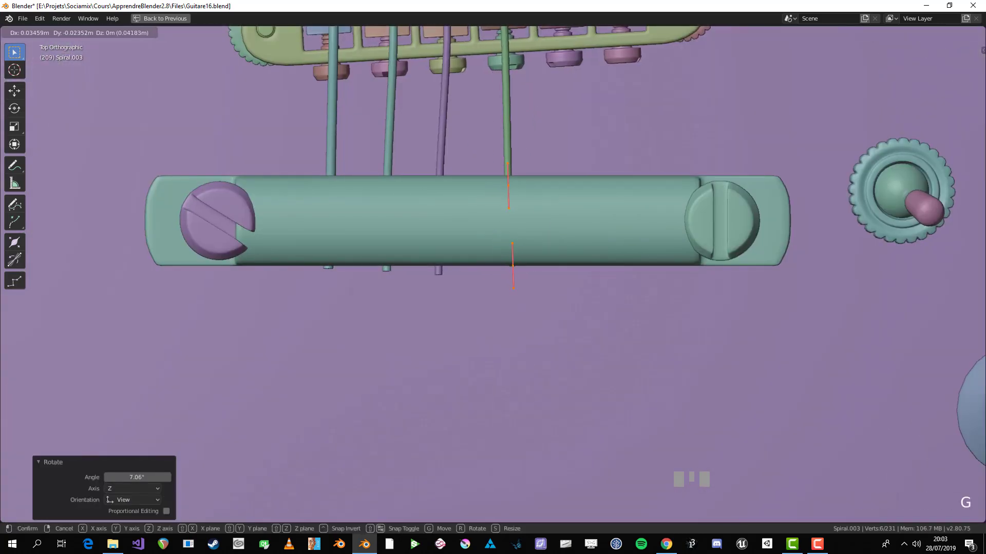
pyautogui.press('Return')
# - Lower the fourth string's tailpiece points by 0.005 m along Z in side view
pyautogui.press('KP_3')
pyautogui.scroll(3, 493, 278)
pyautogui.keyDown('shift'); pyautogui.moveTo(493, 257); pyautogui.dragTo(496, 273, button='middle'); pyautogui.keyUp('shift')
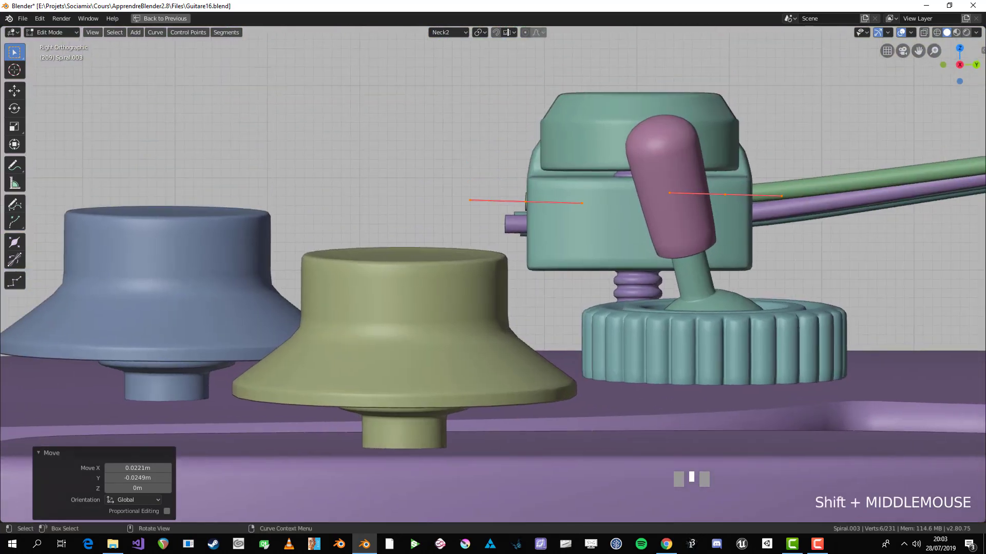
pyautogui.press('g')
pyautogui.press('z')
pyautogui.click(668, 221)
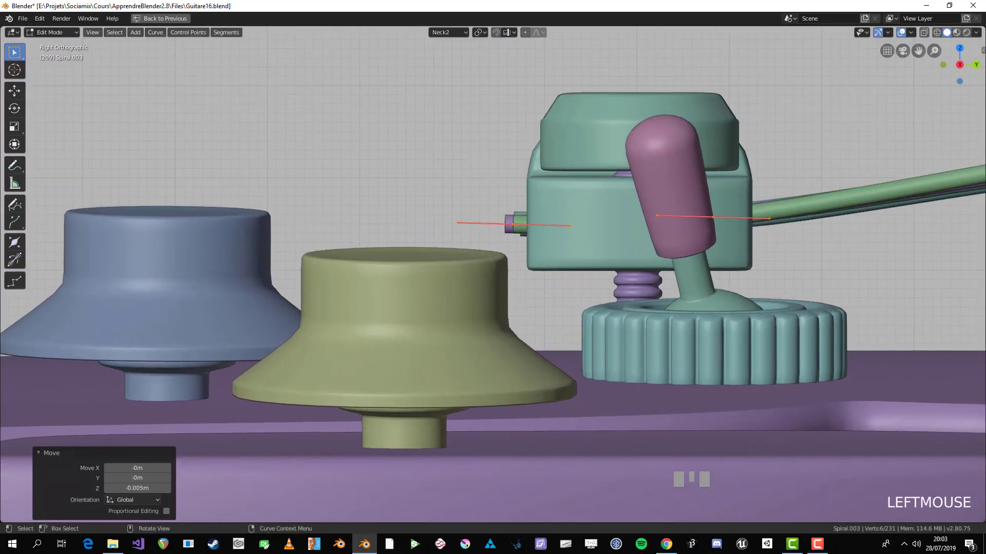
# - Center the fourth string's end in the fourth tailpiece hole, moving it -0.0239 m in X and 0.00222 m in Z, and return to Object Mode
pyautogui.press('KP_1')
pyautogui.press('g')
pyautogui.click(507, 222)
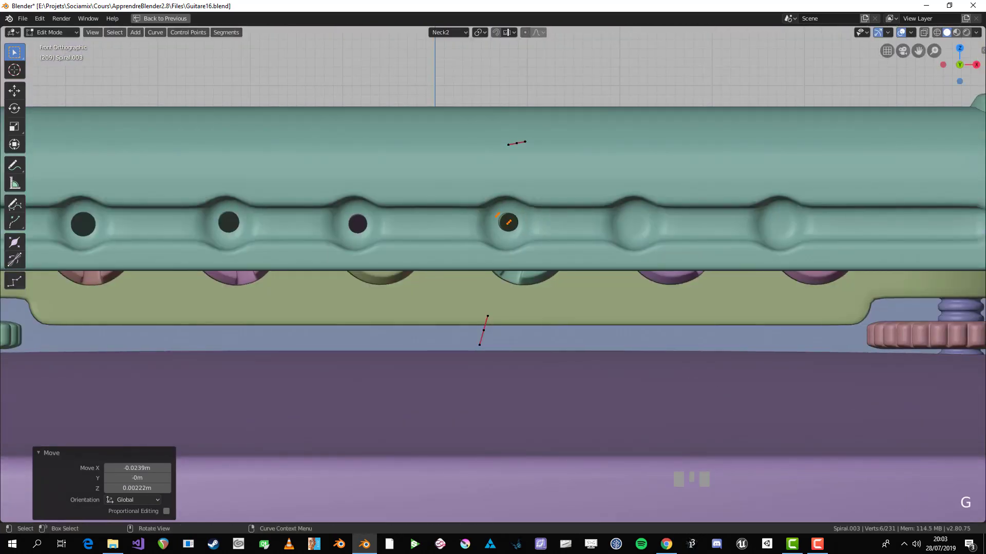
pyautogui.scroll(-5, 492, 277)
pyautogui.press('Tab')
# - Inspect the course of the strings from the tailpiece along the neck up to the headstock
pyautogui.moveTo(493, 277); pyautogui.dragTo(505, 354, button='middle')
pyautogui.scroll(-4, 493, 277)
pyautogui.moveTo(505, 355); pyautogui.dragTo(495, 334, button='middle')
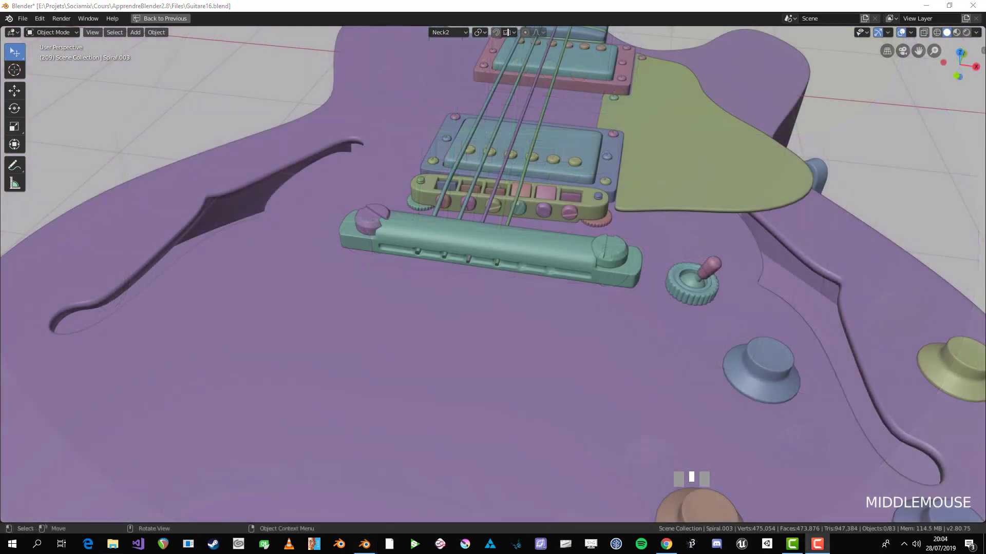
pyautogui.scroll(-8, 804, 215)
pyautogui.keyDown('shift'); pyautogui.moveTo(803, 218); pyautogui.dragTo(671, 205, button='middle'); pyautogui.keyUp('shift')
pyautogui.scroll(6, 657, 277)
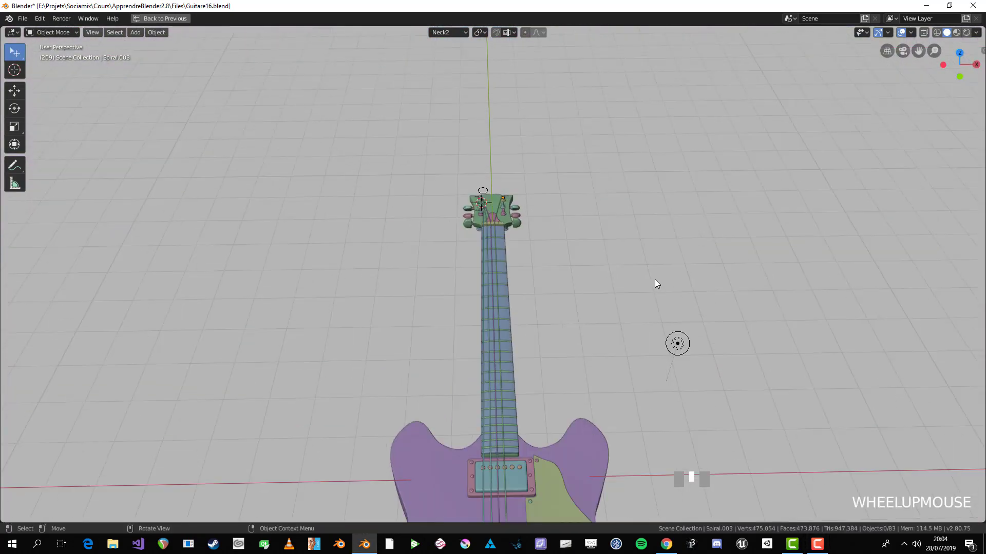
pyautogui.keyDown('alt'); pyautogui.scroll(2, 647, 285); pyautogui.keyUp('alt')
pyautogui.scroll(2, 550, 110)
pyautogui.keyDown('shift'); pyautogui.scroll(2, 537, 128); pyautogui.keyUp('shift')
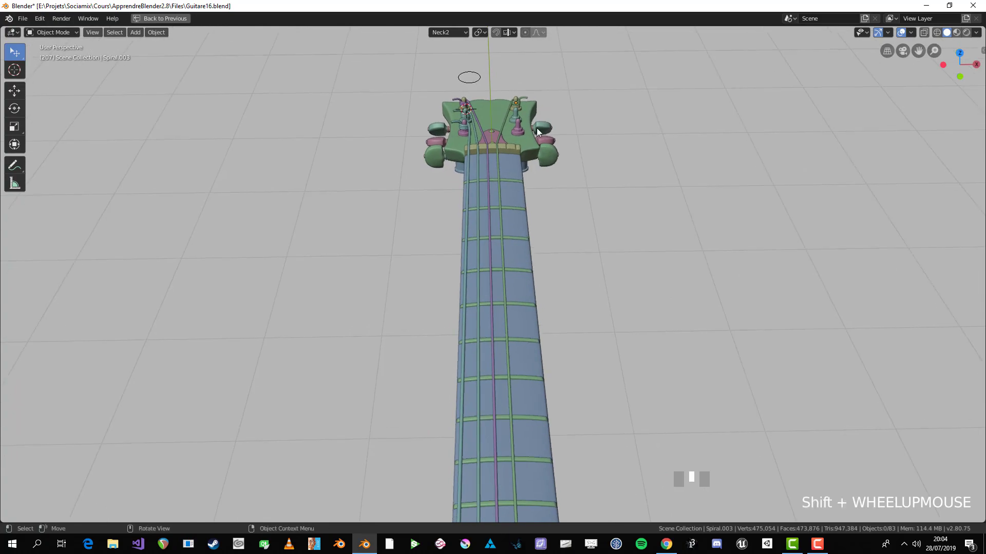
# - Thin the whole fourth string with Shrink/Fatten on all its control points, and return to Object Mode
pyautogui.press('a')
pyautogui.click(499, 120)
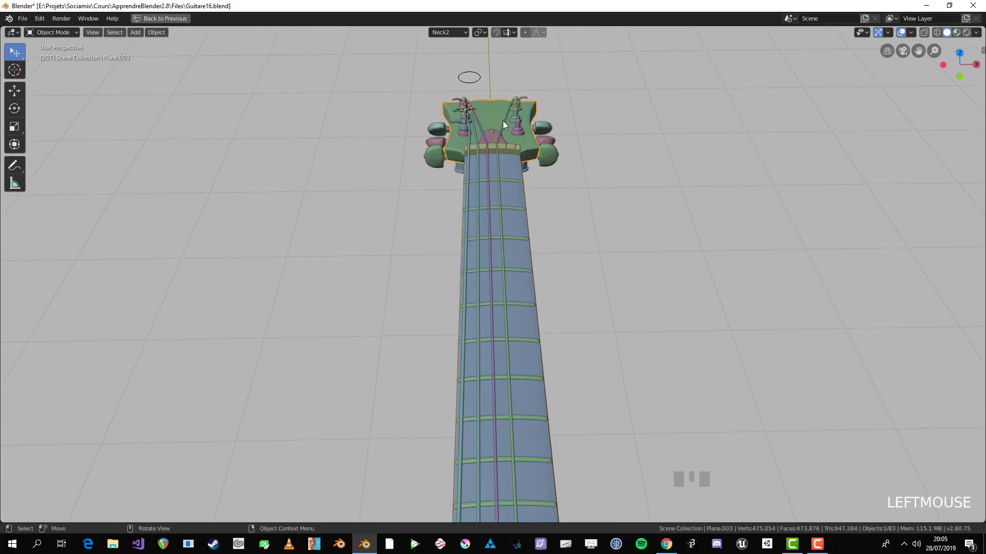
pyautogui.press('Tab')
pyautogui.press('a')
pyautogui.press('KP_Decimal')
pyautogui.scroll(2, 785, 242)
pyautogui.moveTo(786, 242); pyautogui.dragTo(560, 348, button='middle')
pyautogui.scroll(6, 482, 261)
pyautogui.hotkey('alt', 's')
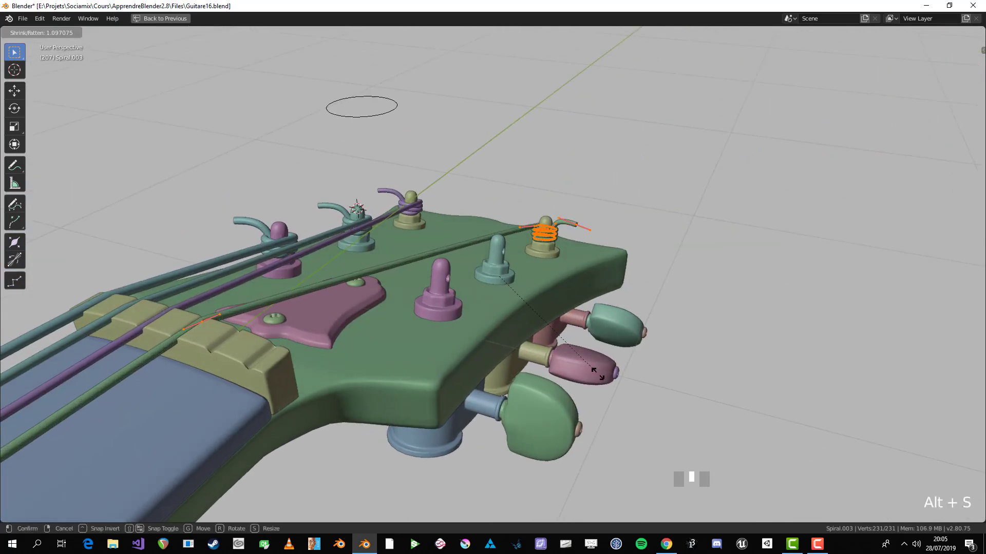
pyautogui.click(555, 362)
pyautogui.scroll(-3, 270, 332)
pyautogui.press('Tab')
# - Open the third string for editing near the nut
pyautogui.click(186, 347)
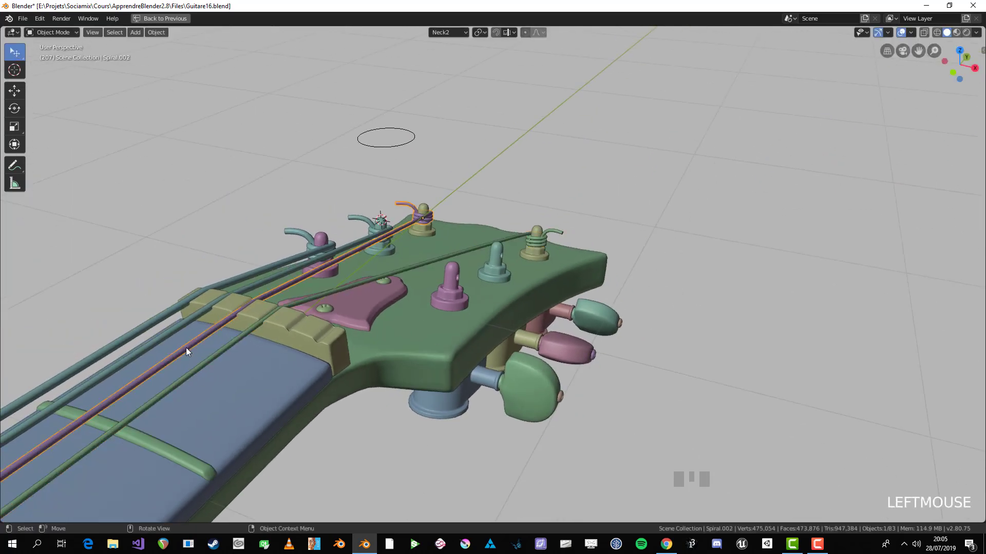
pyautogui.scroll(-1, 186, 347)
pyautogui.press('Tab')
pyautogui.scroll(4, 817, 398)
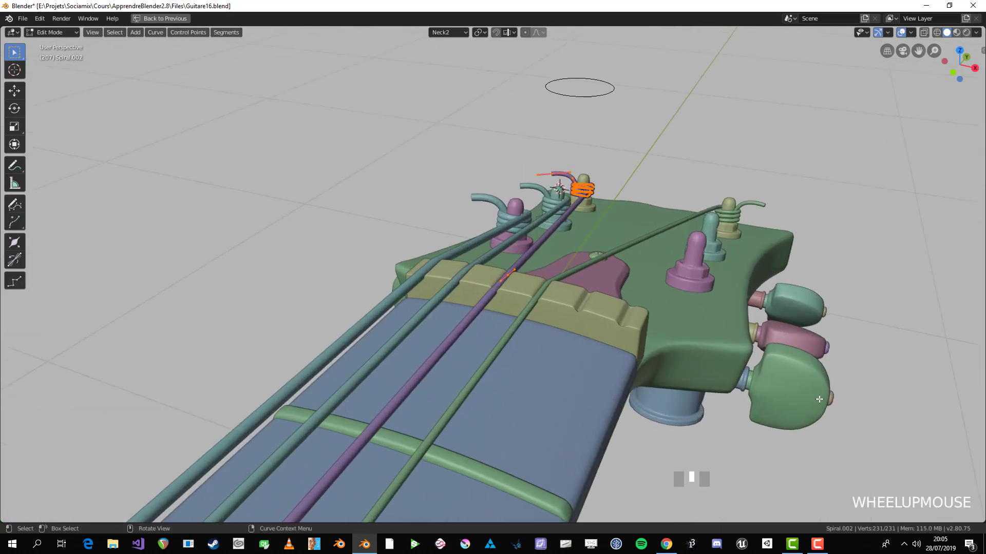
pyautogui.press('s')
pyautogui.click(816, 399)
pyautogui.hotkey('ctrl', 'z')
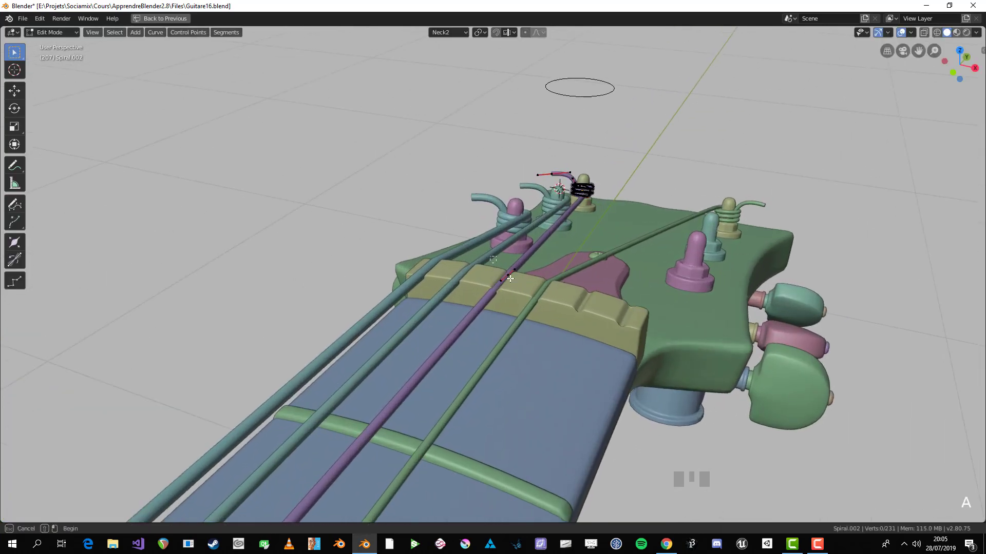
# - Raise the third string's nut point about 0.004 m along the Neck2 Z axis, and return to Object Mode
pyautogui.press('g')
pyautogui.press('z')
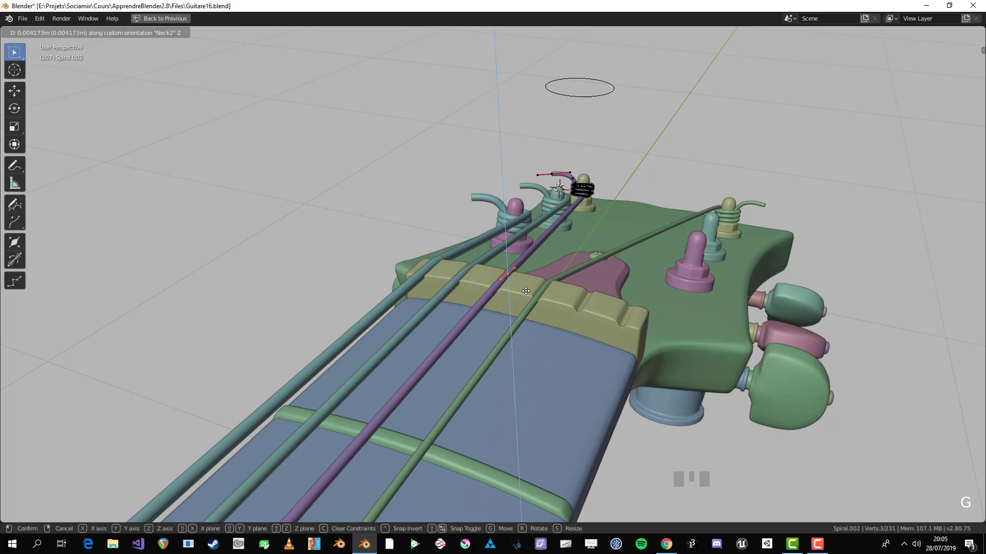
pyautogui.click(525, 291)
pyautogui.press('Tab')
# - Raise the second string's nut point about 0.003 m along the Neck2 Z axis, and return to Object Mode
pyautogui.click(440, 297)
pyautogui.press('Tab')
pyautogui.hotkey('alt', 'a')
pyautogui.click(465, 276)
pyautogui.press('g')
pyautogui.press('z')
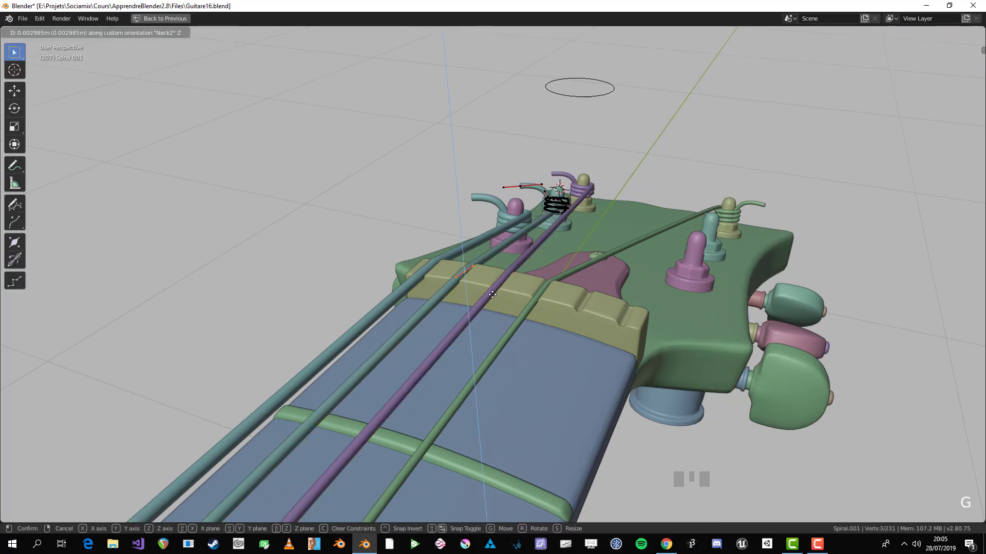
pyautogui.click(492, 295)
pyautogui.press('Tab')
# - Clear the selection and select the fourth string on the headstock in top view
pyautogui.hotkey('alt', 'a')
pyautogui.press('KP_7')
pyautogui.scroll(-5, 498, 303)
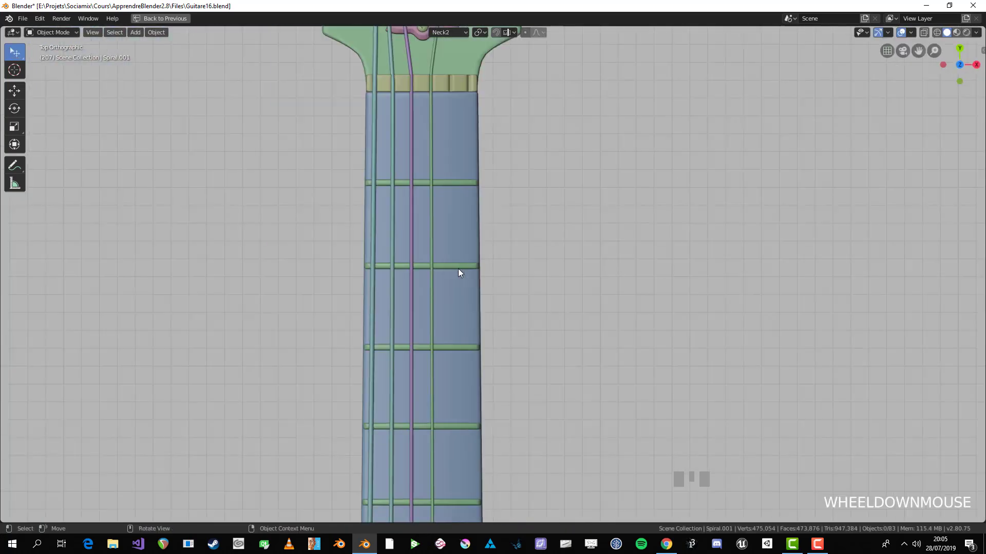
pyautogui.scroll(-3, 457, 272)
pyautogui.keyDown('shift'); pyautogui.moveTo(458, 272); pyautogui.dragTo(482, 399, button='middle'); pyautogui.keyUp('shift')
pyautogui.scroll(6, 568, 237)
pyautogui.click(654, 158)
pyautogui.scroll(-4, 610, 175)
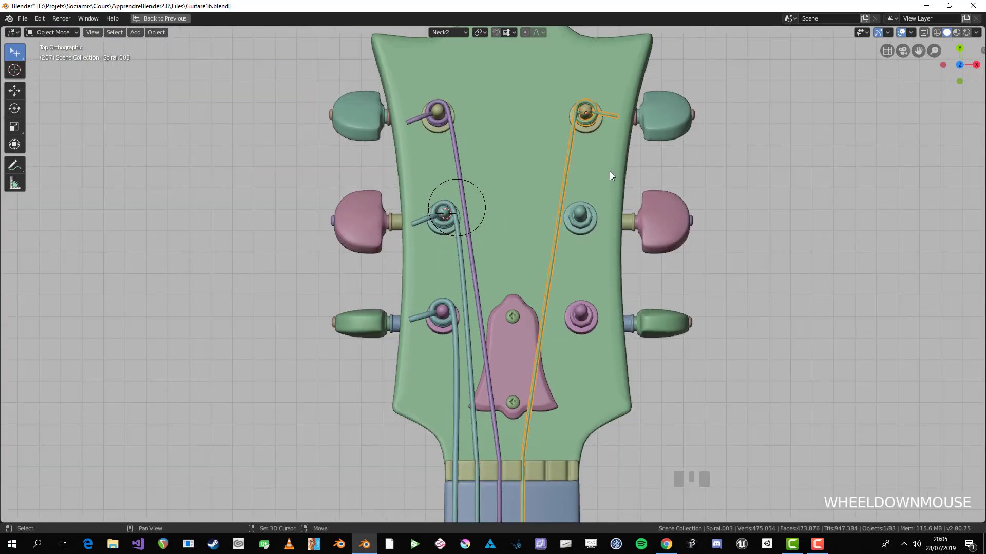
# - Scale the fourth string's winding control points to about 0.91 so the coil hugs its tuning post, and check the fit
pyautogui.scroll(3, 610, 176)
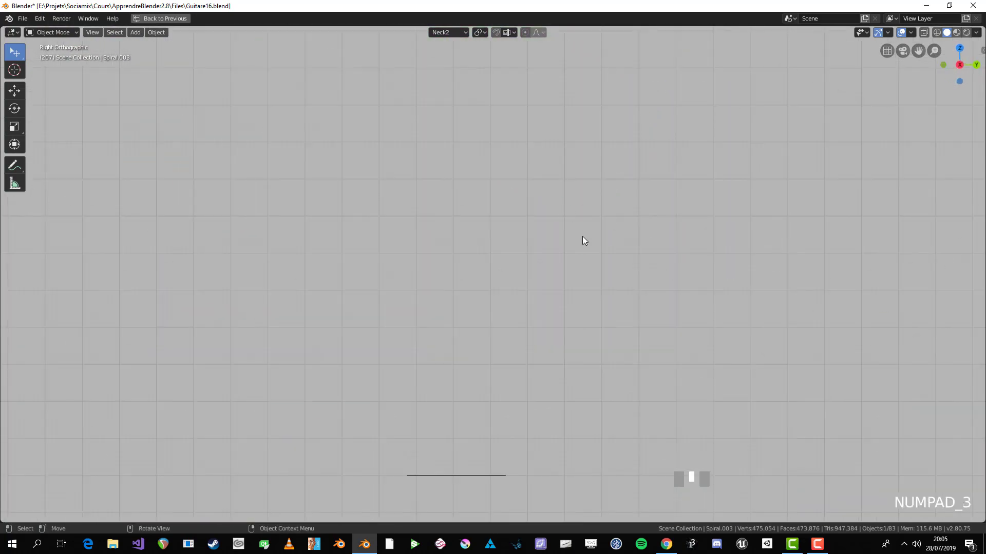
pyautogui.keyDown('shift'); pyautogui.moveTo(583, 240); pyautogui.dragTo(592, 391, button='middle'); pyautogui.keyUp('shift')
pyautogui.scroll(3, 514, 401)
pyautogui.press('Tab')
pyautogui.scroll(3, 515, 282)
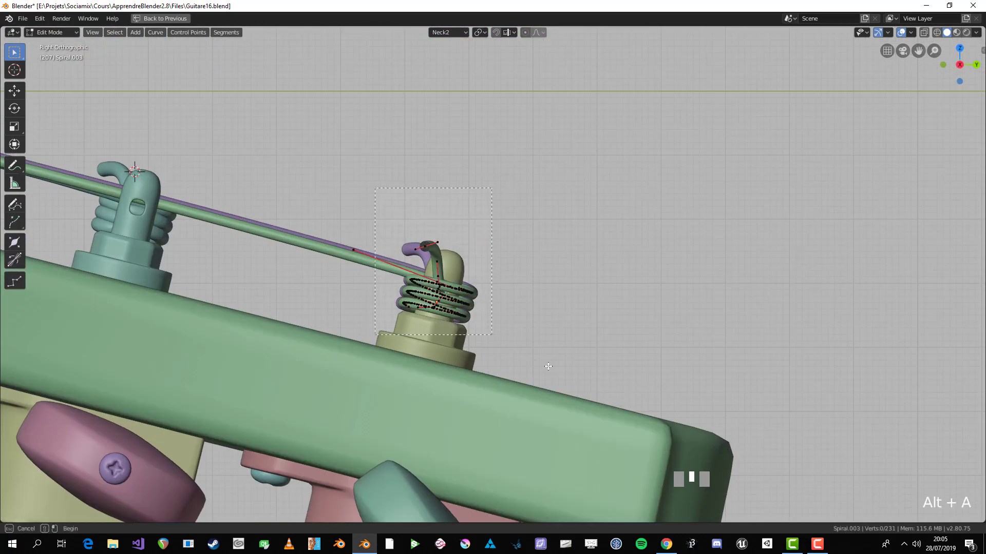
pyautogui.press('KP_7')
pyautogui.scroll(3, 554, 358)
pyautogui.scroll(-3, 554, 358)
pyautogui.keyDown('shift'); pyautogui.moveTo(555, 358); pyautogui.dragTo(494, 347, button='middle'); pyautogui.keyUp('shift')
pyautogui.scroll(3, 612, 347)
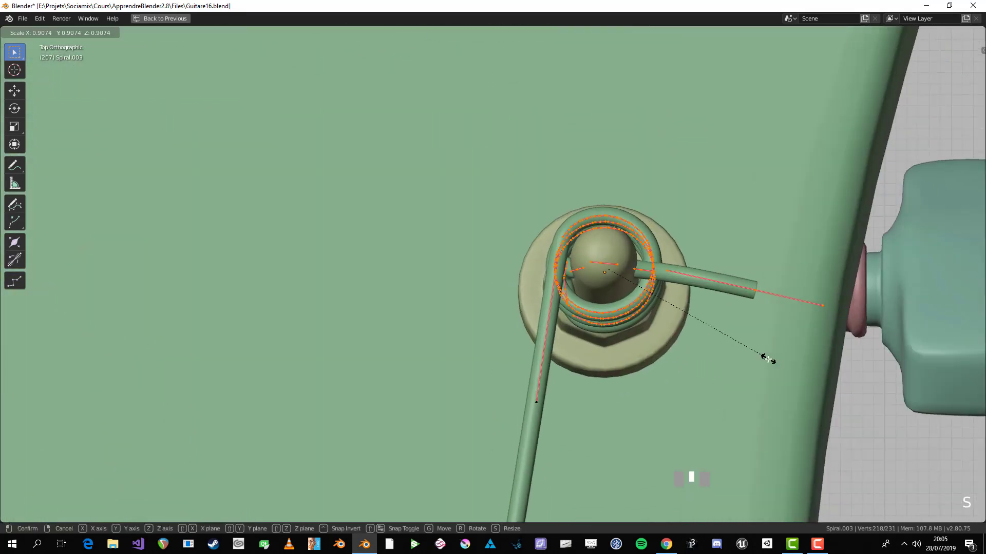
pyautogui.hotkey('alt', 'a')
pyautogui.moveTo(774, 325); pyautogui.dragTo(701, 256, button='middle')
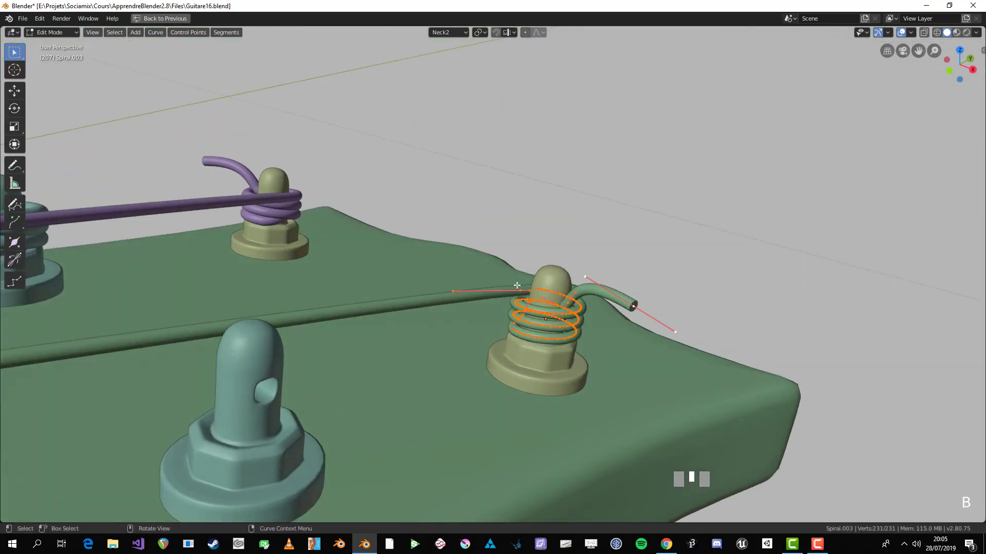
# - Select the fourth string's winding control points and scale them to about 0.865, then shrink them slightly further in top view
pyautogui.moveTo(419, 234); pyautogui.dragTo(584, 342)
pyautogui.scroll(3, 512, 324)
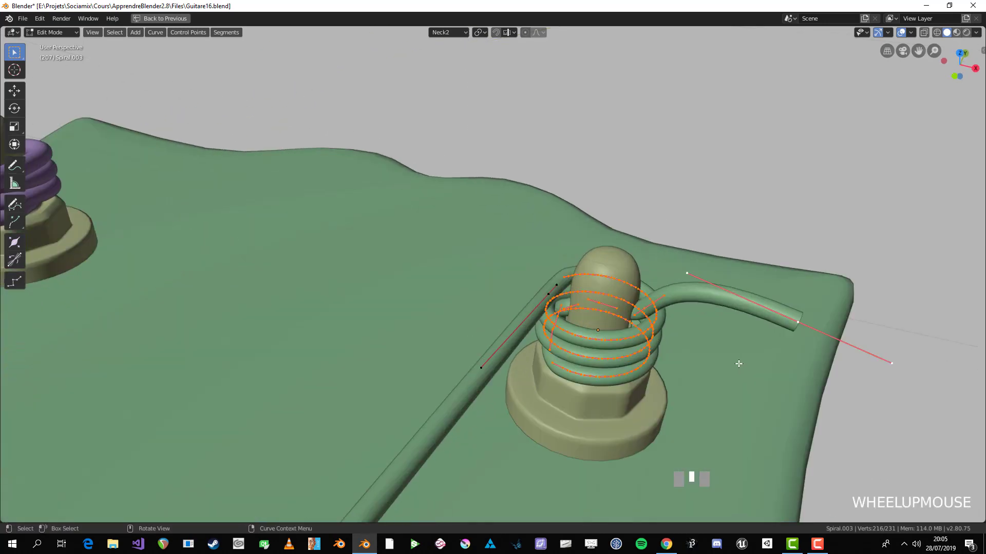
pyautogui.press('s')
pyautogui.click(718, 370)
pyautogui.press('KP_7')
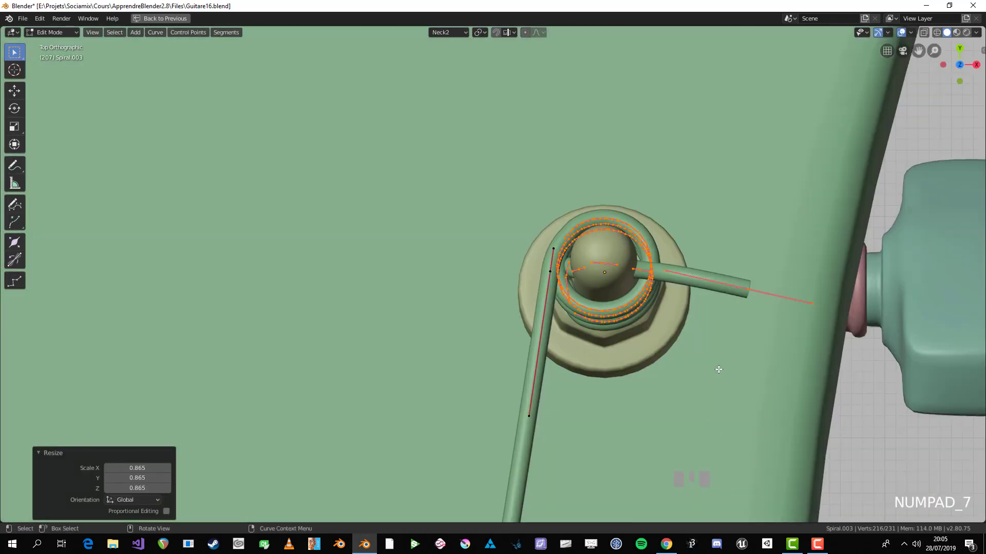
pyautogui.scroll(3, 698, 332)
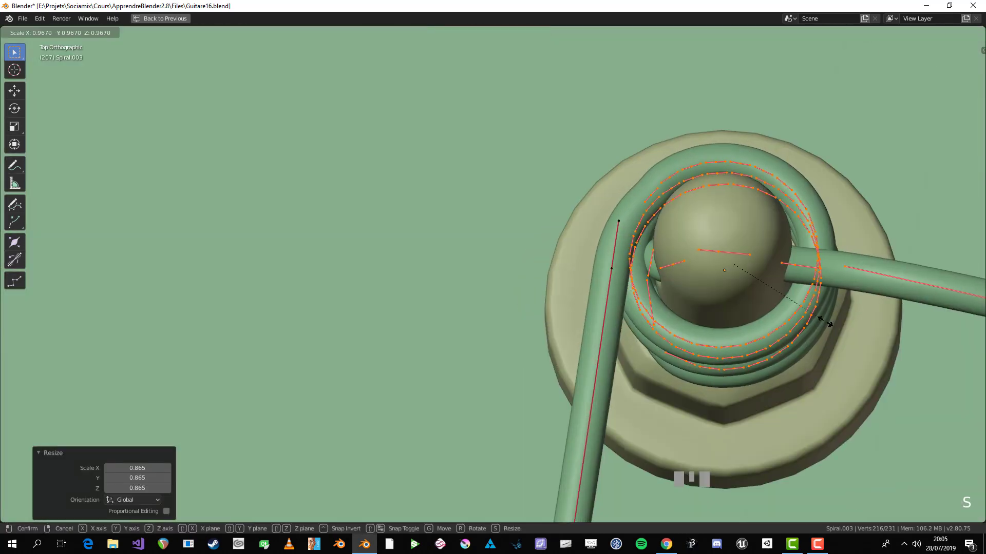
# - Move the fourth string's control point where it leaves the coil inward to meet the winding, and return to Object Mode
pyautogui.click(621, 220)
pyautogui.press('g')
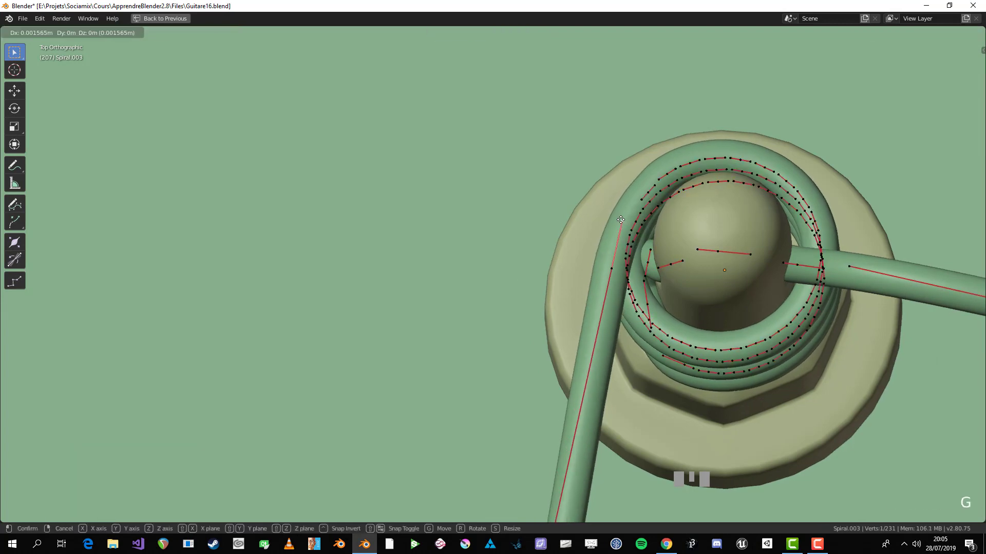
pyautogui.rightClick(622, 222)
pyautogui.press('g')
pyautogui.rightClick(619, 249)
pyautogui.click(612, 268)
pyautogui.press('g')
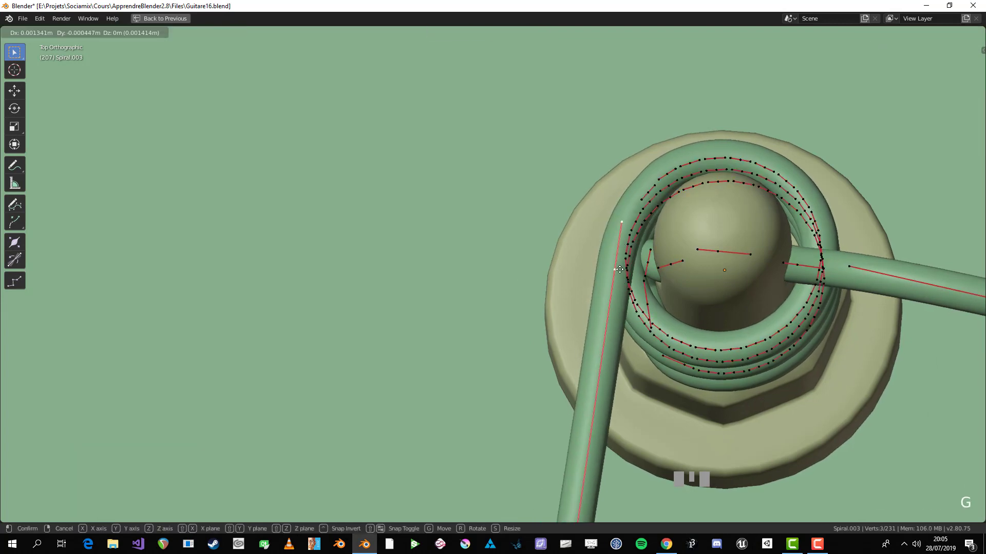
pyautogui.click(628, 273)
pyautogui.scroll(-6, 652, 336)
pyautogui.moveTo(655, 342); pyautogui.dragTo(544, 368, button='middle')
pyautogui.press('Tab')
# - Duplicate the fourth string in top view onto the middle tuning post of the same row, offset about -0.03 m in X and -0.483 m in Y
pyautogui.scroll(-5, 595, 303)
pyautogui.click(499, 310)
pyautogui.scroll(-6, 477, 314)
pyautogui.press('Tab')
pyautogui.keyDown('shift'); pyautogui.moveTo(368, 377); pyautogui.dragTo(597, 317, button='middle'); pyautogui.keyUp('shift')
pyautogui.press('Tab')
pyautogui.scroll(-3, 769, 295)
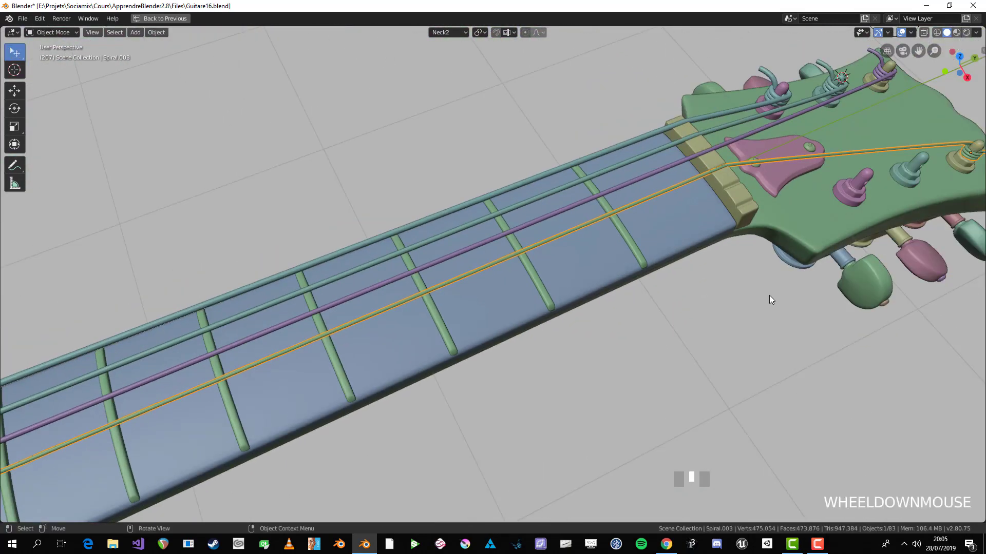
pyautogui.moveTo(769, 295); pyautogui.dragTo(631, 206, button='middle')
pyautogui.scroll(3, 659, 249)
pyautogui.press('KP_7')
pyautogui.scroll(5, 479, 414)
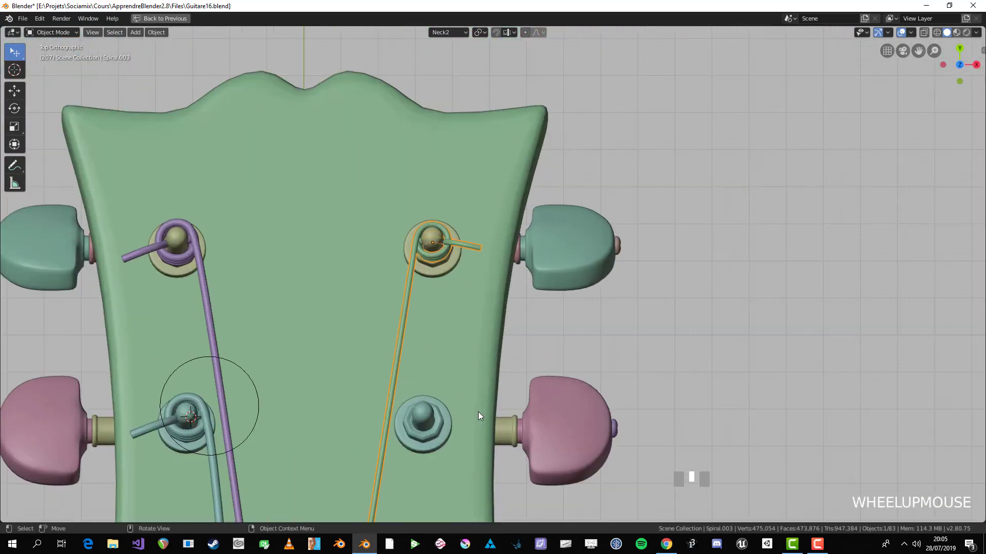
pyautogui.keyDown('shift'); pyautogui.moveTo(480, 414); pyautogui.dragTo(454, 255, button='middle'); pyautogui.keyUp('shift')
pyautogui.hotkey('shift', 'd')
pyautogui.click(544, 348)
# - Raise the fifth string about 0.125 m in Z and shift it about 0.009 m in Y to seat its coil on the middle post
pyautogui.press('KP_3')
pyautogui.scroll(3, 630, 395)
pyautogui.press('g')
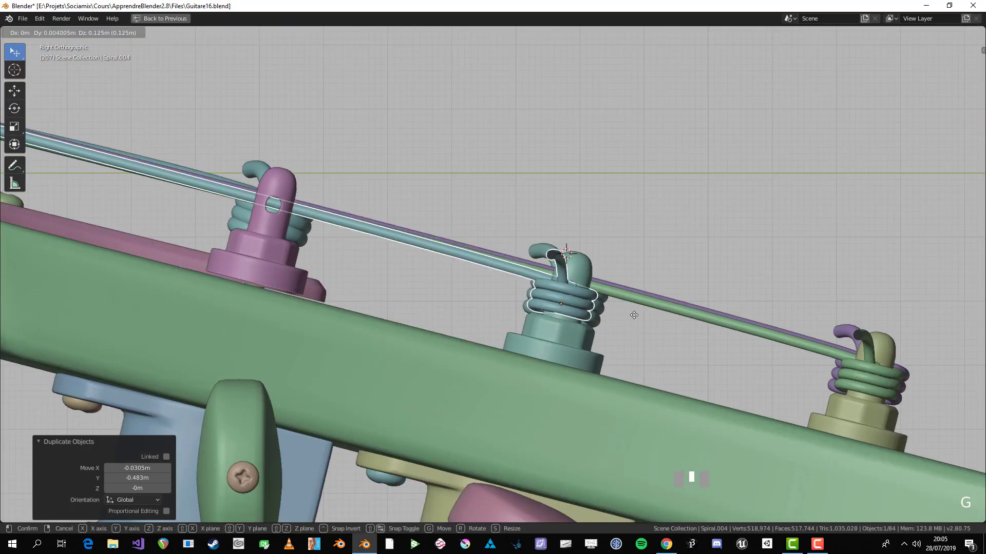
pyautogui.click(635, 314)
pyautogui.scroll(-1, 604, 327)
pyautogui.moveTo(605, 328); pyautogui.dragTo(547, 425, button='middle')
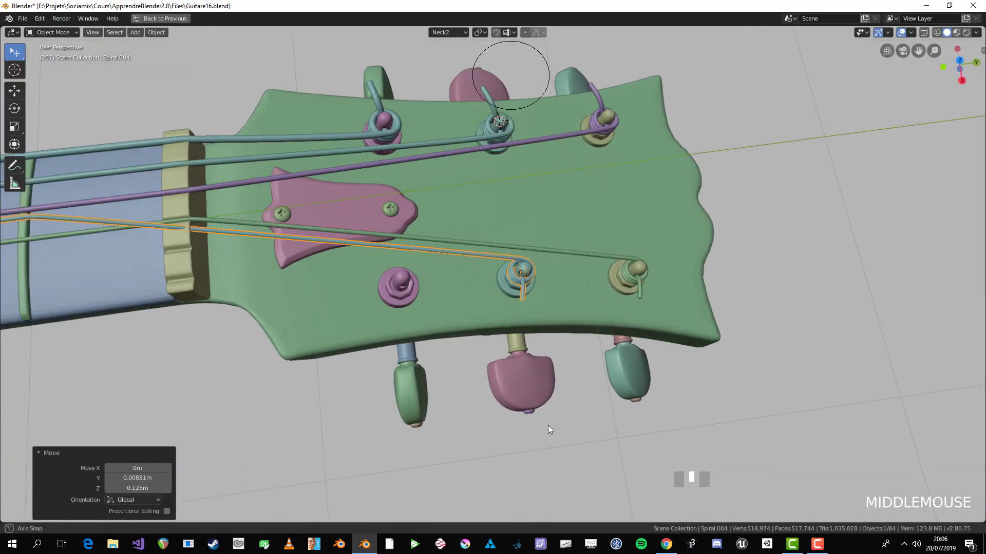
# - Inspect how the fifth string's coil sits around its tuning post in top view
pyautogui.scroll(3, 572, 430)
pyautogui.press('KP_7')
pyautogui.press('Tab')
pyautogui.scroll(2, 569, 277)
pyautogui.keyDown('shift'); pyautogui.moveTo(539, 212); pyautogui.dragTo(572, 348, button='middle'); pyautogui.keyUp('shift')
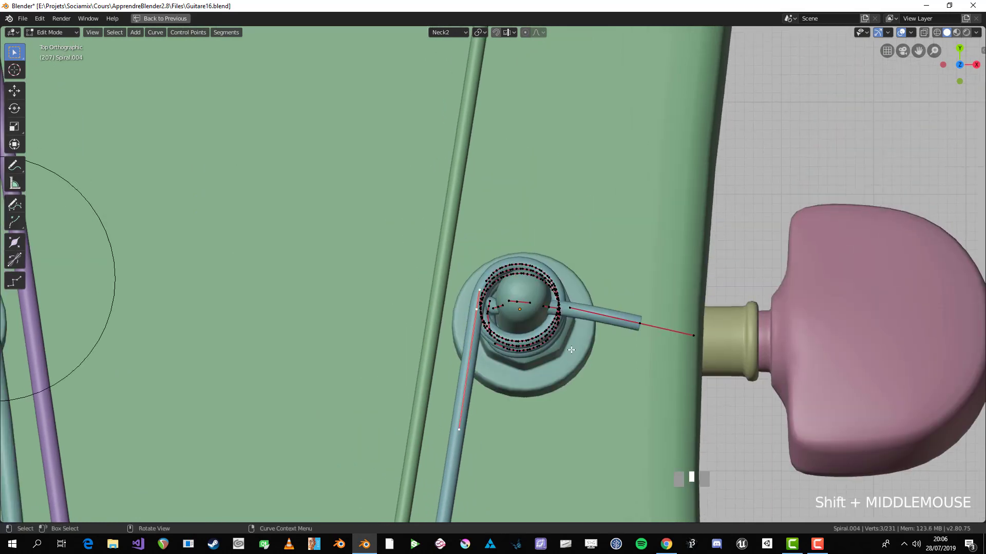
pyautogui.press('Tab')
pyautogui.scroll(-1, 572, 347)
pyautogui.scroll(2, 574, 347)
# - Move the fifth string's nut point about 0.138 m in X and 0.487 m in Y into the fifth nut slot
pyautogui.press('Tab')
pyautogui.scroll(-6, 584, 390)
pyautogui.scroll(-7, 584, 390)
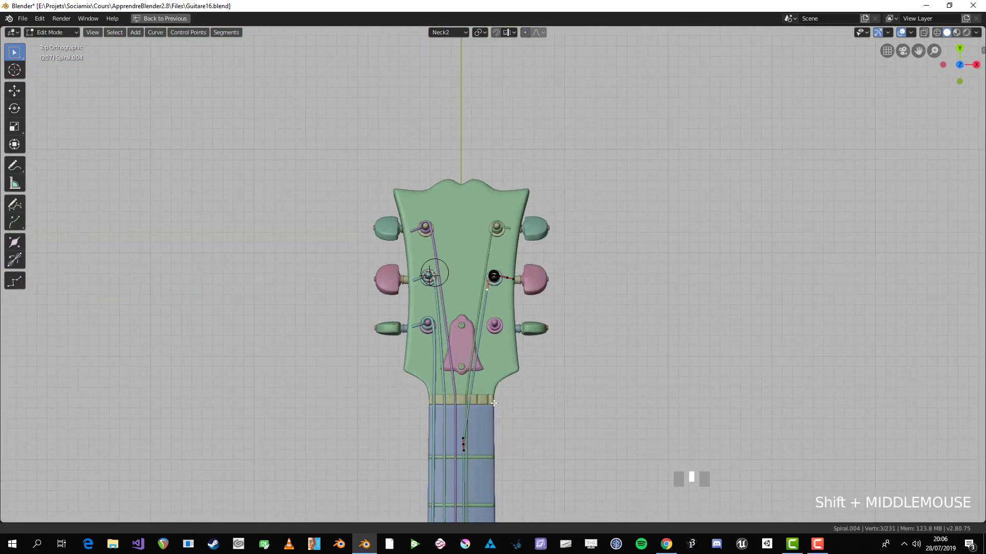
pyautogui.keyDown('shift'); pyautogui.moveTo(446, 468); pyautogui.dragTo(469, 324, button='middle'); pyautogui.keyUp('shift')
pyautogui.scroll(4, 469, 324)
pyautogui.hotkey('alt', 'a')
pyautogui.scroll(3, 553, 322)
pyautogui.keyDown('shift'); pyautogui.moveTo(553, 323); pyautogui.dragTo(488, 435, button='middle'); pyautogui.keyUp('shift')
pyautogui.press('g')
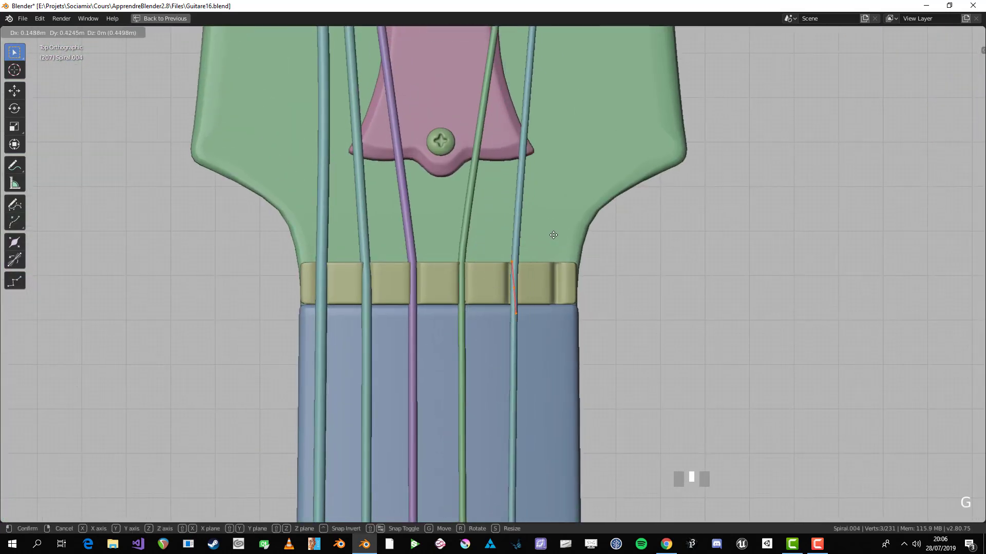
pyautogui.click(553, 213)
# - Move the fifth string's bridge and tailpiece points about 0.183 m in X and 0.479 m in Y onto the fifth saddle
pyautogui.scroll(-6, 493, 348)
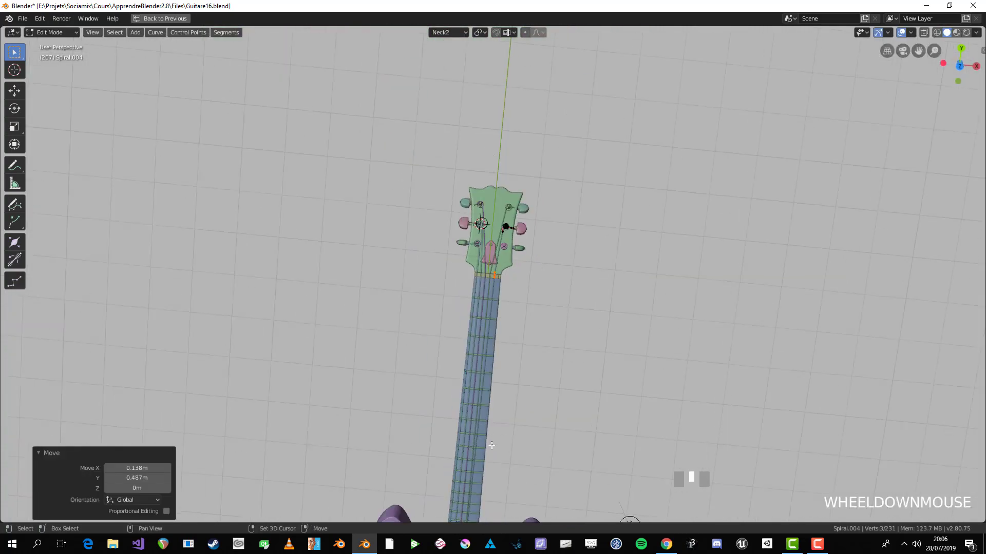
pyautogui.keyDown('shift'); pyautogui.moveTo(489, 448); pyautogui.dragTo(520, 181, button='middle'); pyautogui.keyUp('shift')
pyautogui.press('ctrl+KP_7')
pyautogui.press('KP_7')
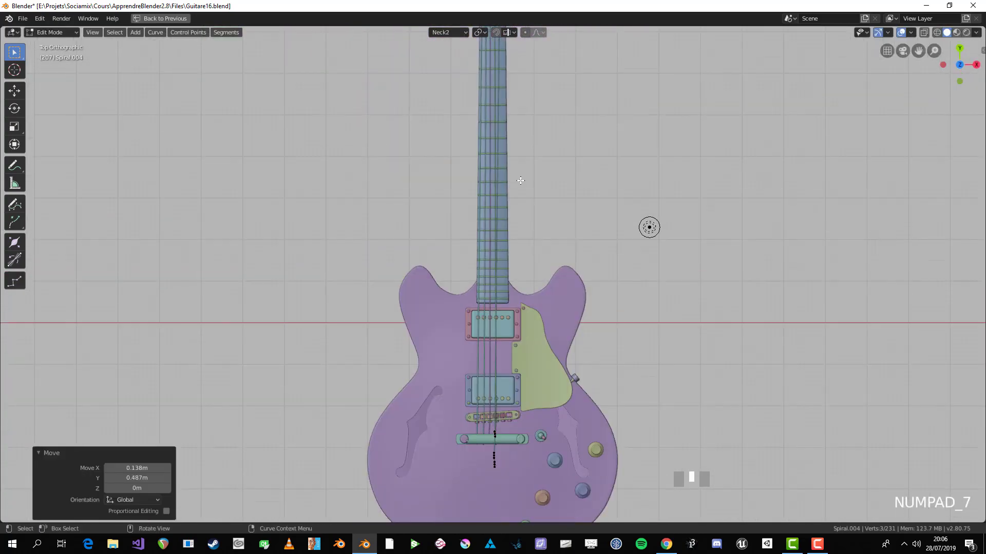
pyautogui.keyDown('shift'); pyautogui.moveTo(509, 441); pyautogui.dragTo(505, 288, button='middle'); pyautogui.keyUp('shift')
pyautogui.scroll(8, 504, 288)
pyautogui.keyDown('alt'); pyautogui.scroll(2, 505, 288); pyautogui.keyUp('alt')
pyautogui.scroll(5, 497, 422)
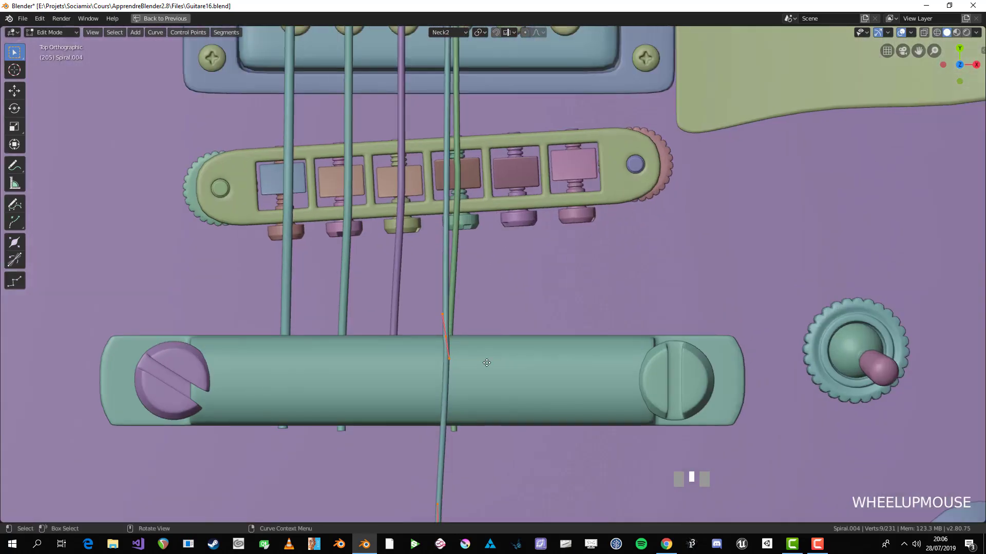
pyautogui.press('g')
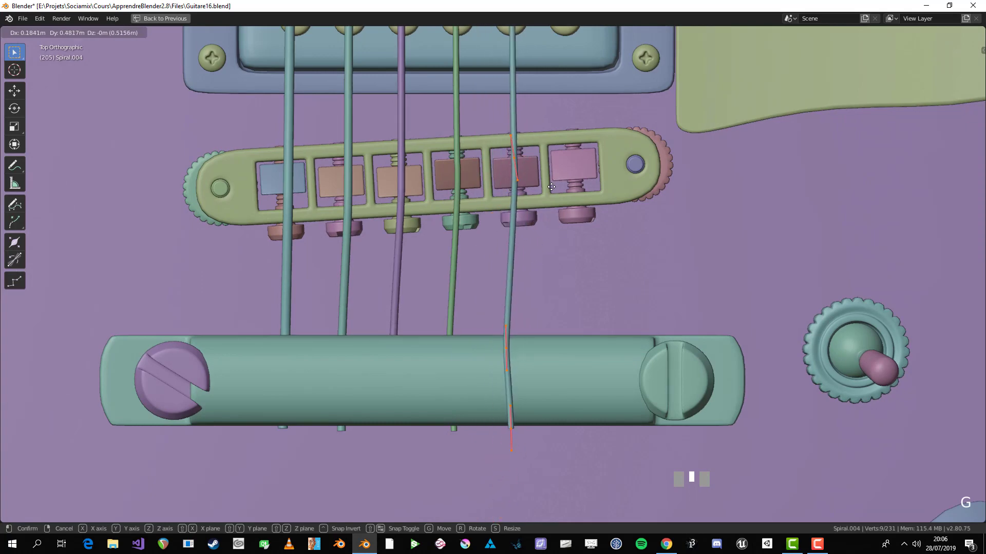
pyautogui.click(551, 188)
# - Lower the fifth string's bridge and tailpiece points about 0.147 m in right view, and shift them about 0.042 m in Y in top view
pyautogui.moveTo(552, 187); pyautogui.dragTo(594, 226, button='middle')
pyautogui.press('KP_3')
pyautogui.scroll(3, 669, 328)
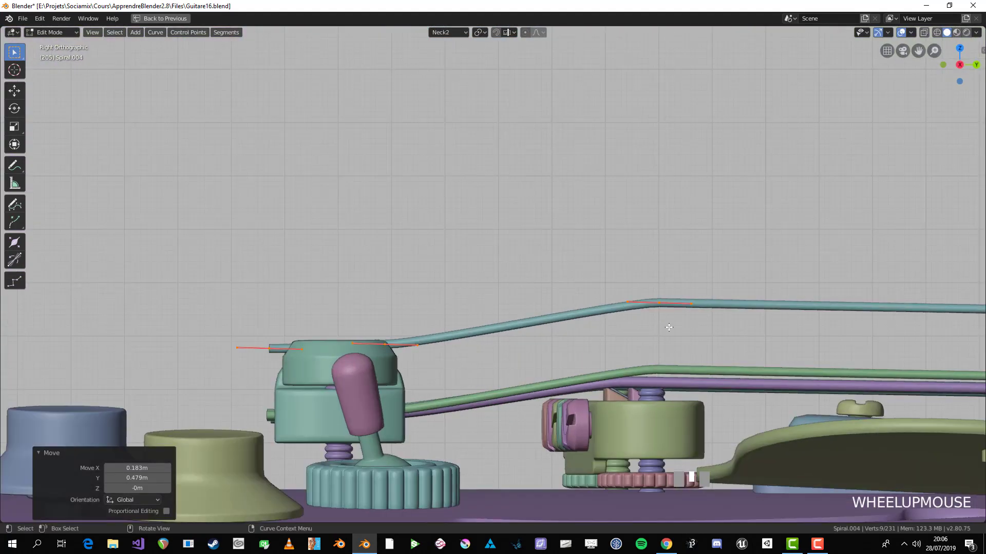
pyautogui.press('g')
pyautogui.click(649, 407)
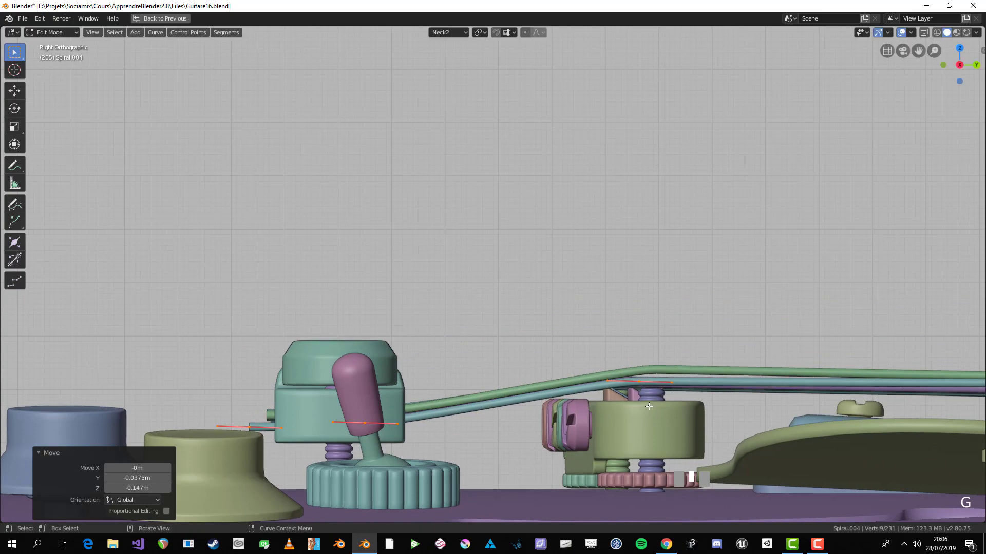
pyautogui.press('KP_7')
pyautogui.press('g')
pyautogui.click(578, 457)
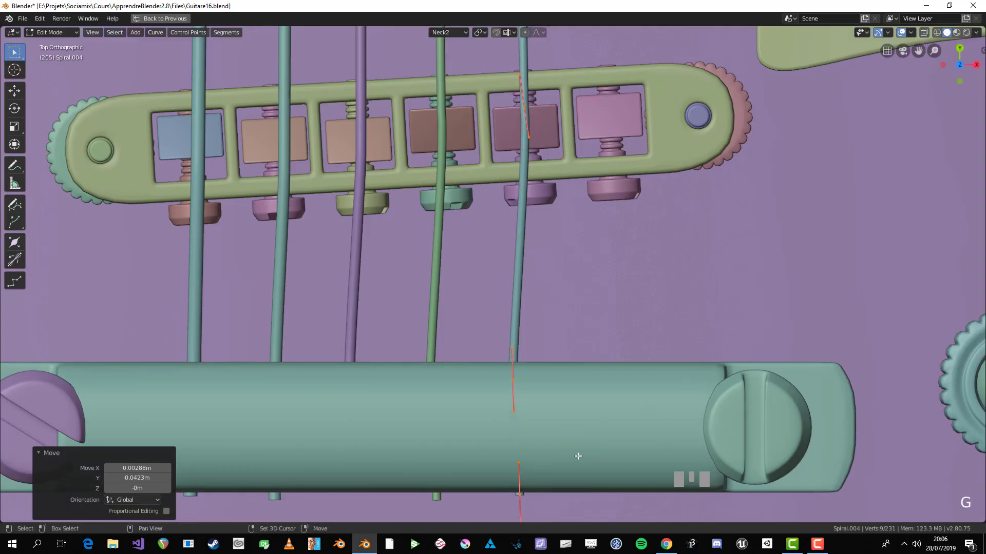
# - Select only the fifth string's tailpiece points and move them about 0.026 m in X and 0.004 m in Y
pyautogui.keyDown('shift'); pyautogui.moveTo(579, 457); pyautogui.dragTo(576, 310, button='middle'); pyautogui.keyUp('shift')
pyautogui.hotkey('alt', 'a')
pyautogui.moveTo(539, 404); pyautogui.dragTo(539, 404)
pyautogui.press('g')
pyautogui.click(546, 357)
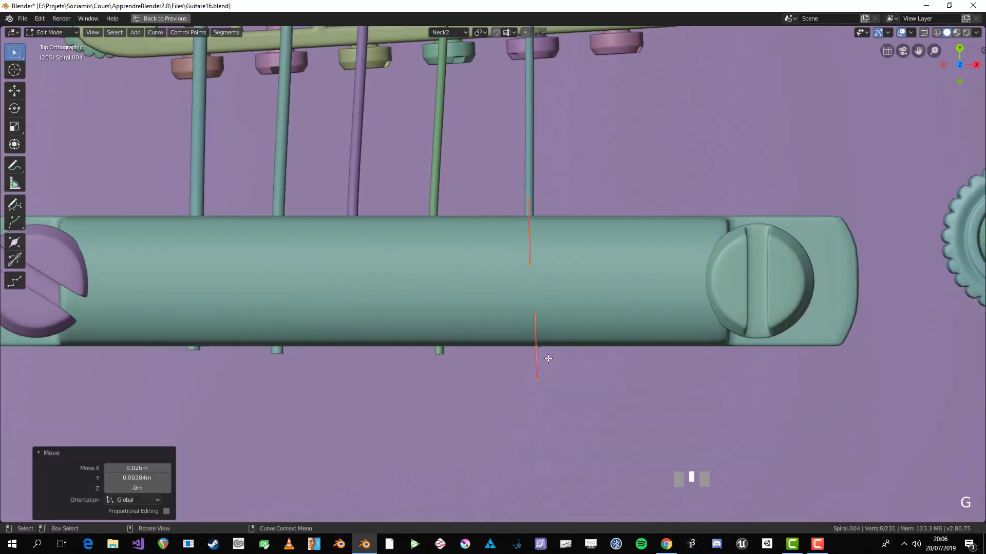
# - Align the fifth string's tailpiece points with the fifth tailpiece hole in front view, return to Object Mode and clear the selection
pyautogui.press('KP_1')
pyautogui.scroll(4, 615, 458)
pyautogui.keyDown('shift'); pyautogui.moveTo(615, 459); pyautogui.dragTo(617, 262, button='middle'); pyautogui.keyUp('shift')
pyautogui.press('g')
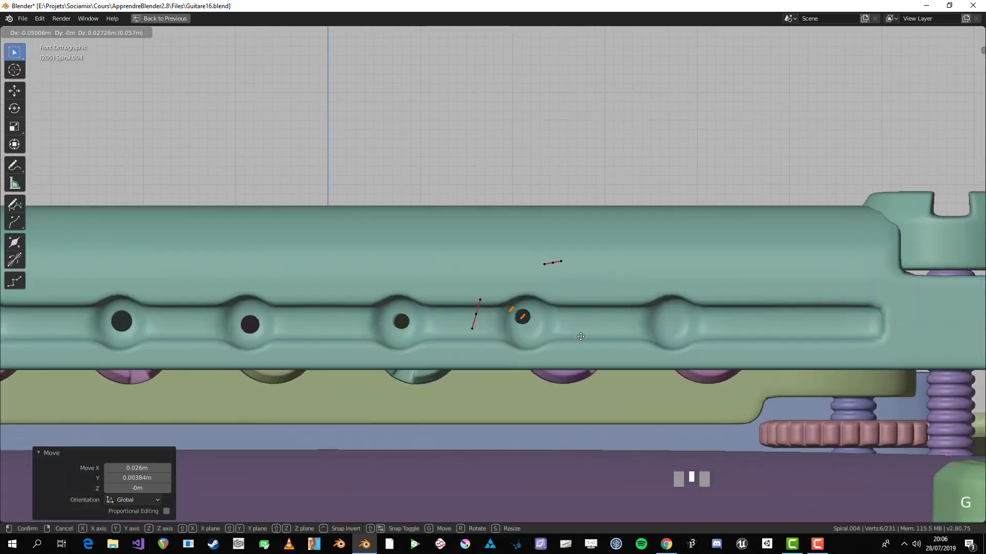
pyautogui.click(582, 337)
pyautogui.press('Tab')
pyautogui.scroll(-9, 572, 290)
pyautogui.hotkey('alt', 'a')
pyautogui.moveTo(571, 288); pyautogui.dragTo(557, 422, button='middle')
pyautogui.scroll(-2, 555, 396)
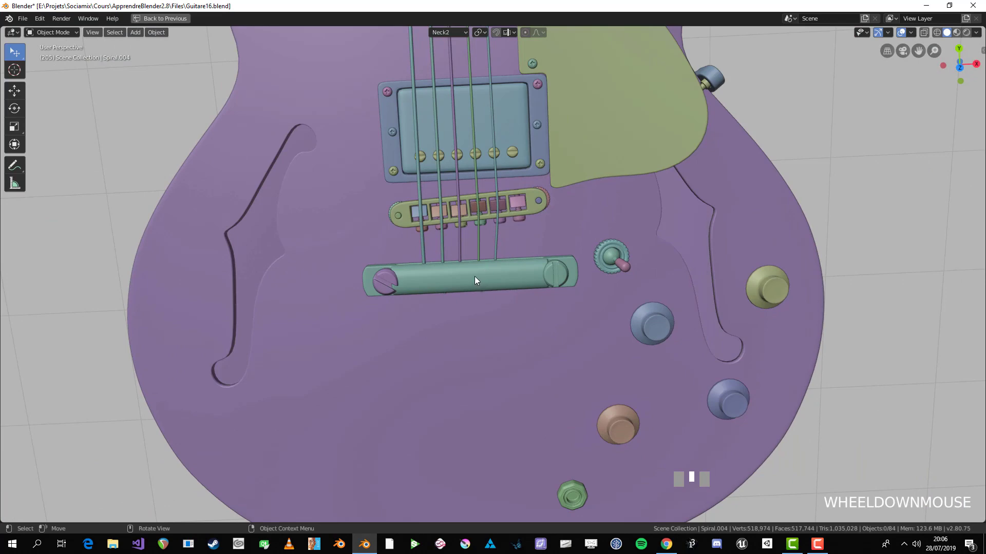
# - Duplicate the fifth string in top view onto the empty tuning post nearest the nut, offset about 0.008 m in X and -0.478 m in Y
pyautogui.scroll(-4, 474, 276)
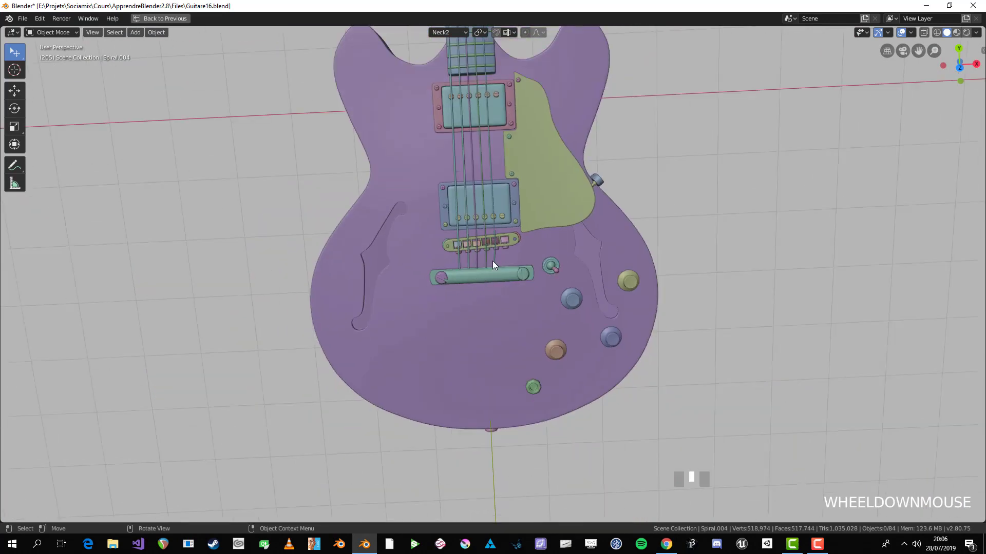
pyautogui.scroll(-2, 493, 262)
pyautogui.press('KP_7')
pyautogui.scroll(-4, 575, 154)
pyautogui.scroll(5, 574, 455)
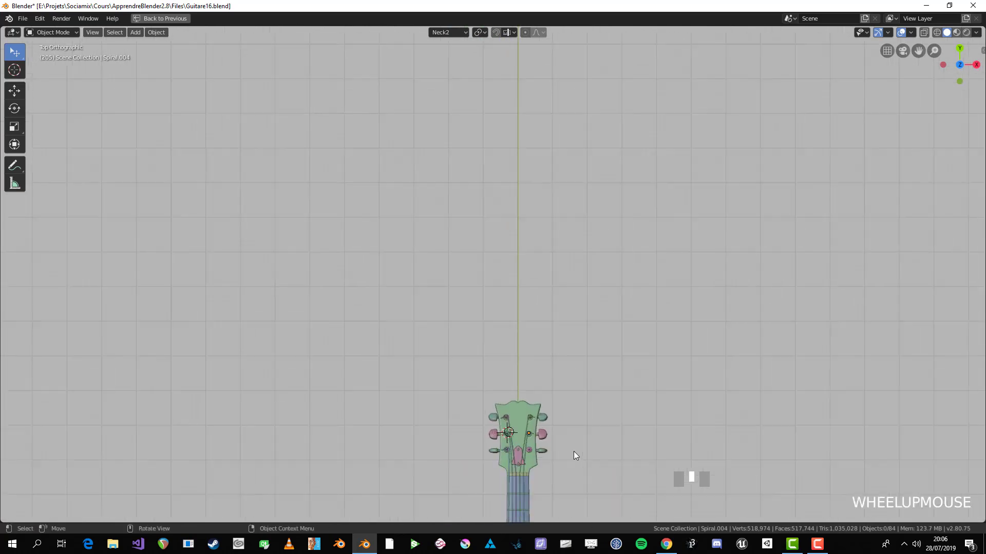
pyautogui.keyDown('shift'); pyautogui.moveTo(574, 456); pyautogui.dragTo(544, 271, button='middle'); pyautogui.keyUp('shift')
pyautogui.scroll(6, 558, 272)
pyautogui.click(521, 189)
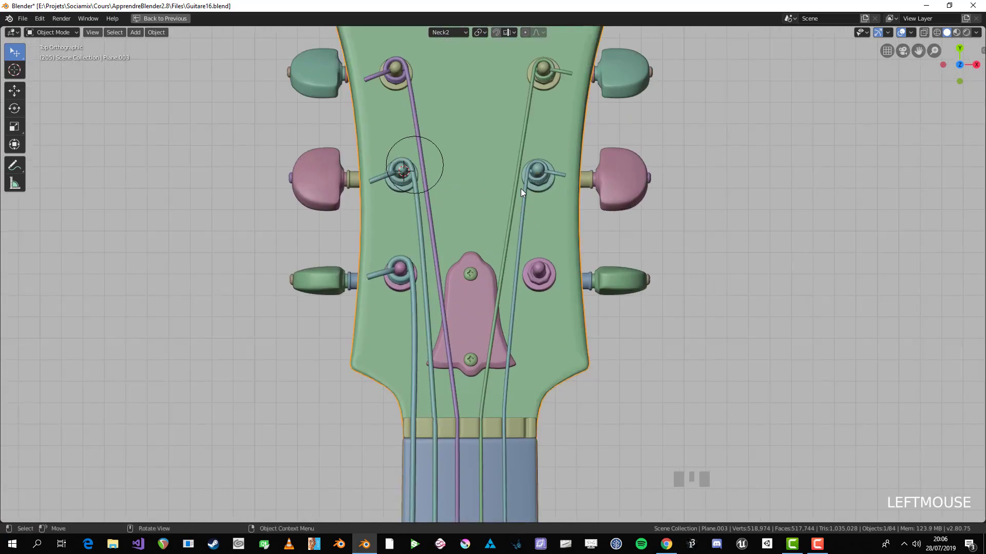
pyautogui.click(522, 190)
pyautogui.scroll(3, 525, 191)
pyautogui.hotkey('shift', 'd')
pyautogui.click(545, 348)
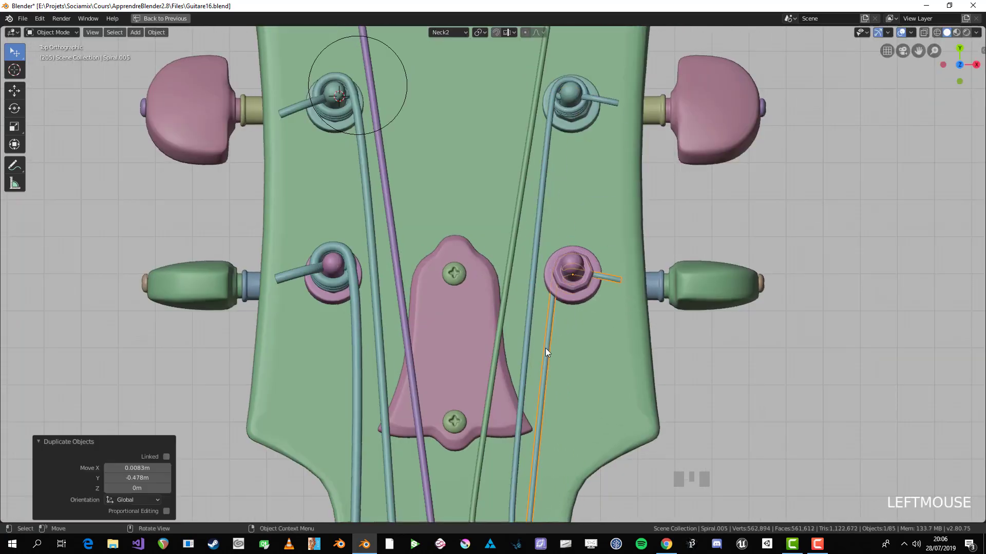
# - Raise the sixth string about 0.122 m in Z in right view to seat its coil on its tuning post
pyautogui.press('KP_3')
pyautogui.press('g')
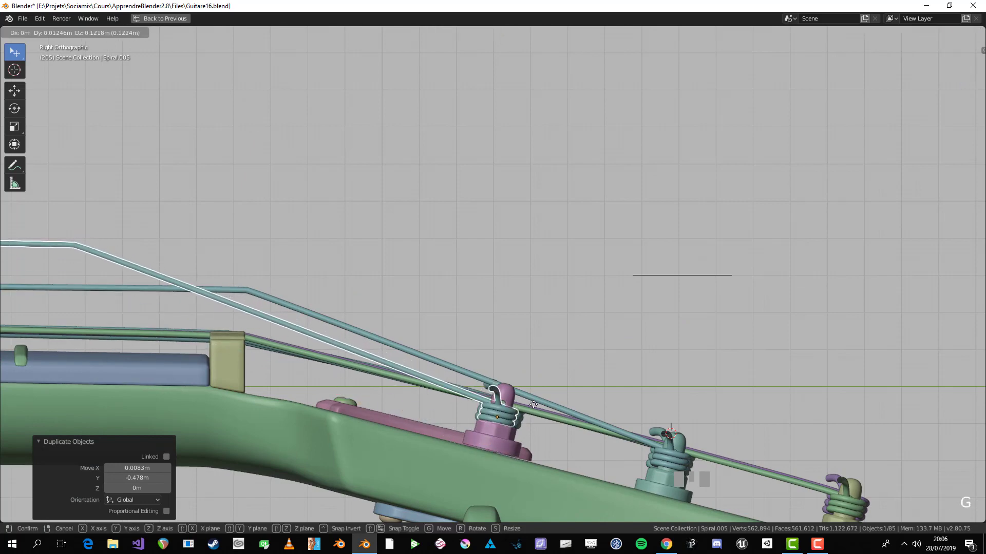
pyautogui.click(533, 404)
# - Select the fifth string, lower its nut point onto the nut in Edit Mode, and check the fit up close
pyautogui.click(357, 324)
pyautogui.press('Tab')
pyautogui.keyDown('shift'); pyautogui.moveTo(357, 324); pyautogui.dragTo(485, 354, button='middle'); pyautogui.keyUp('shift')
pyautogui.press('g')
pyautogui.click(456, 314)
pyautogui.press('a')
pyautogui.scroll(8, 485, 354)
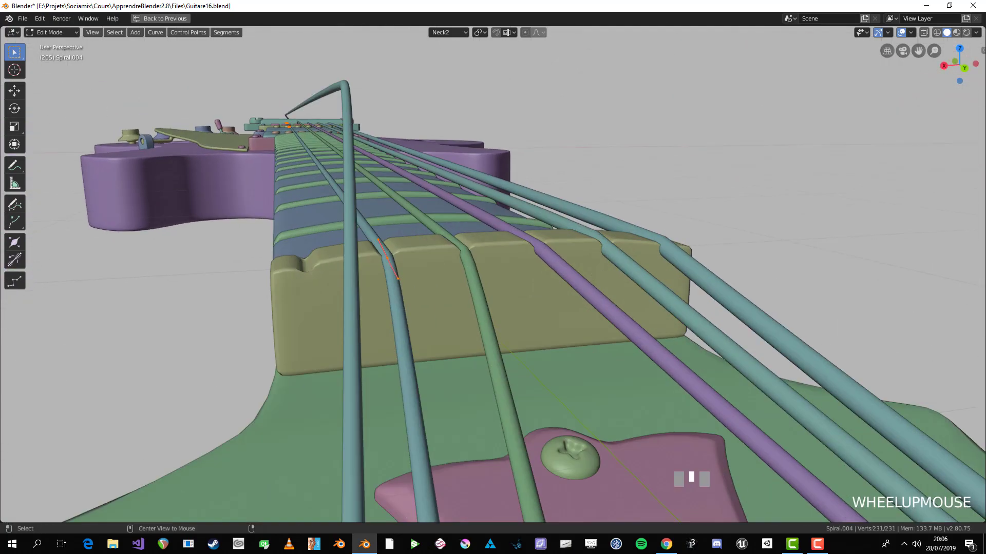
# - Shrink the curve radius of the fifth string to make it thinner, and leave curve editing
pyautogui.hotkey('alt', 's')
pyautogui.click(494, 417)
pyautogui.press('Tab')
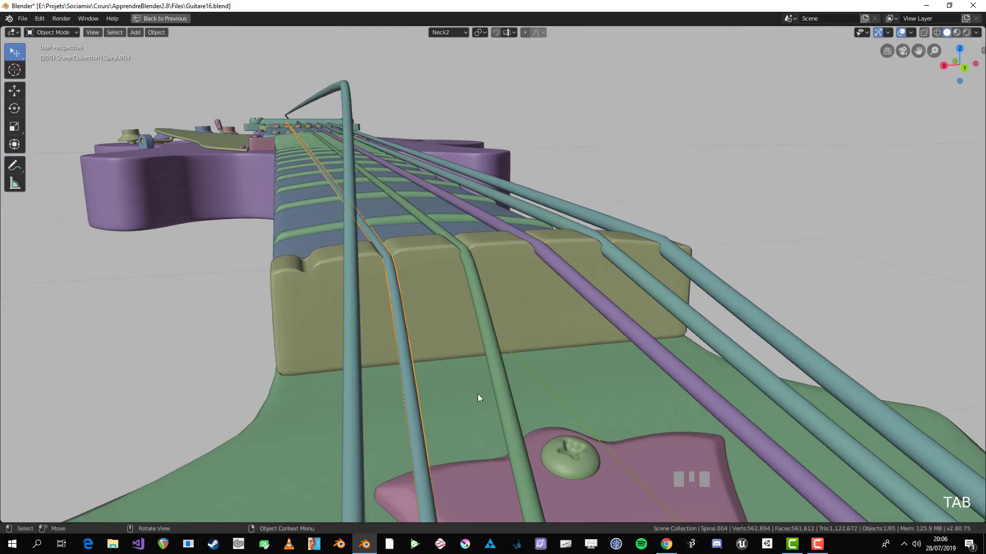
pyautogui.scroll(-6, 478, 393)
pyautogui.hotkey('alt', 'a')
pyautogui.moveTo(494, 381); pyautogui.dragTo(574, 377, button='middle')
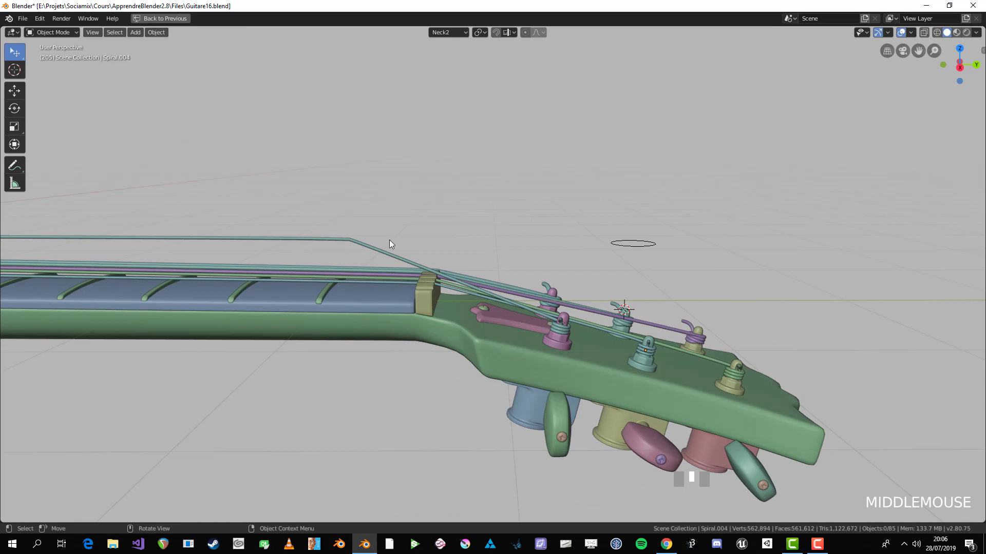
# - Shrink the curve radius of the raised sixth string by a factor of about 0.63
pyautogui.click(381, 253)
pyautogui.press('Tab')
pyautogui.hotkey('alt', 's')
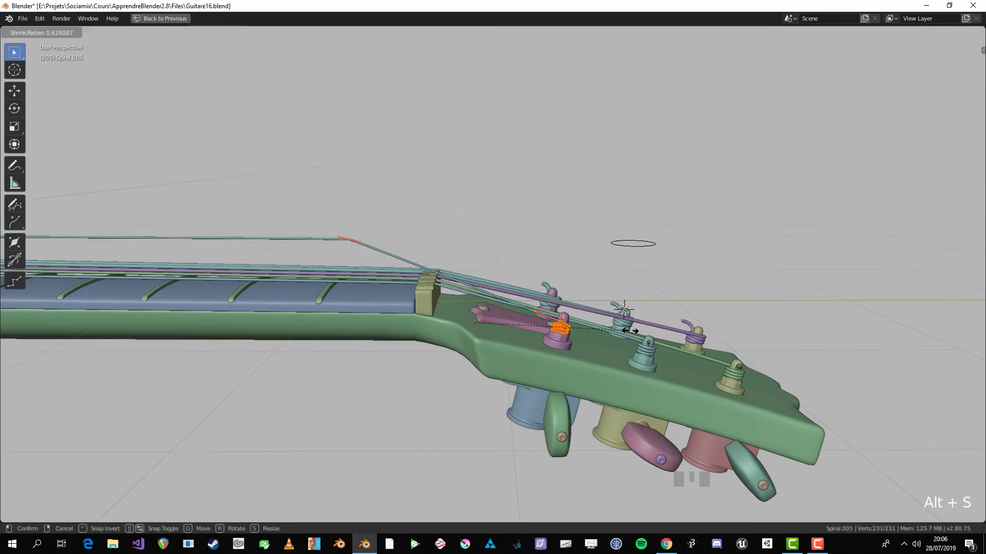
pyautogui.click(629, 331)
# - Scale the sixth string's coil around its tuning post by about 0.88 and again by about 0.94
pyautogui.press('KP_3')
pyautogui.hotkey('alt', 'a')
pyautogui.scroll(3, 513, 257)
pyautogui.keyDown('shift'); pyautogui.moveTo(514, 257); pyautogui.dragTo(442, 160, button='middle'); pyautogui.keyUp('shift')
pyautogui.scroll(2, 442, 161)
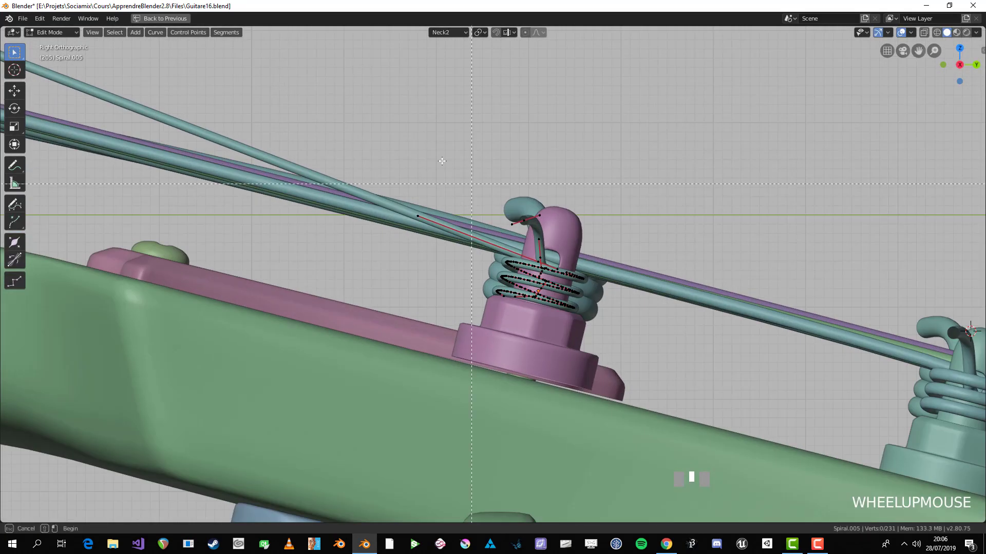
pyautogui.press('KP_7')
pyautogui.keyDown('shift'); pyautogui.moveTo(682, 289); pyautogui.dragTo(675, 258, button='middle'); pyautogui.keyUp('shift')
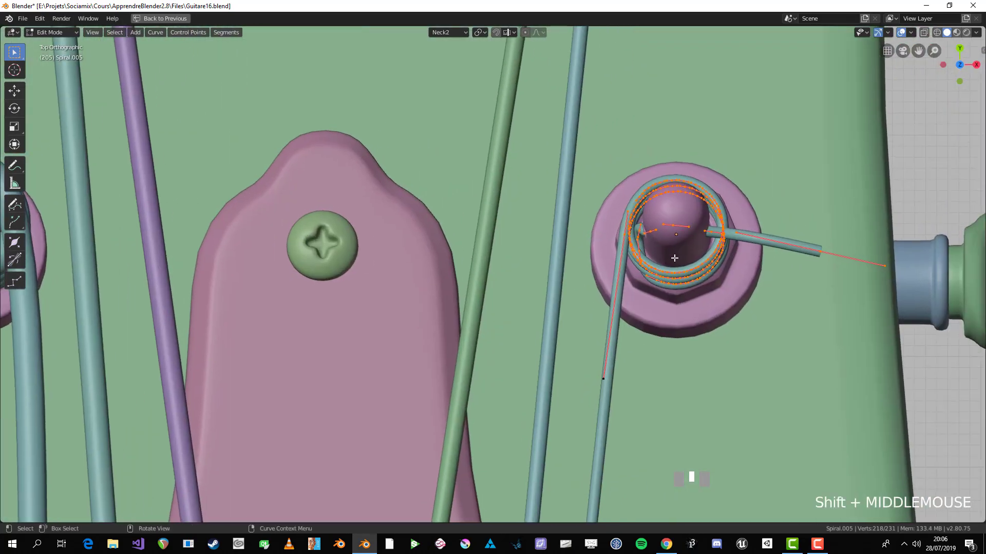
pyautogui.press('s')
pyautogui.click(759, 292)
pyautogui.press('s')
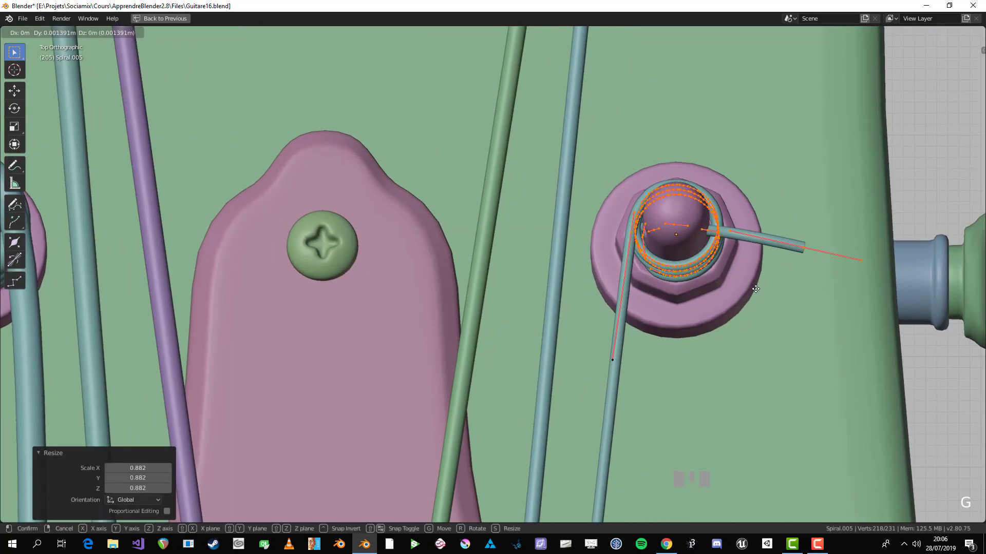
pyautogui.click(753, 288)
# - Reposition the sixth string's coil on its tuning post in the side view, and leave curve editing
pyautogui.press('KP_3')
pyautogui.scroll(4, 753, 287)
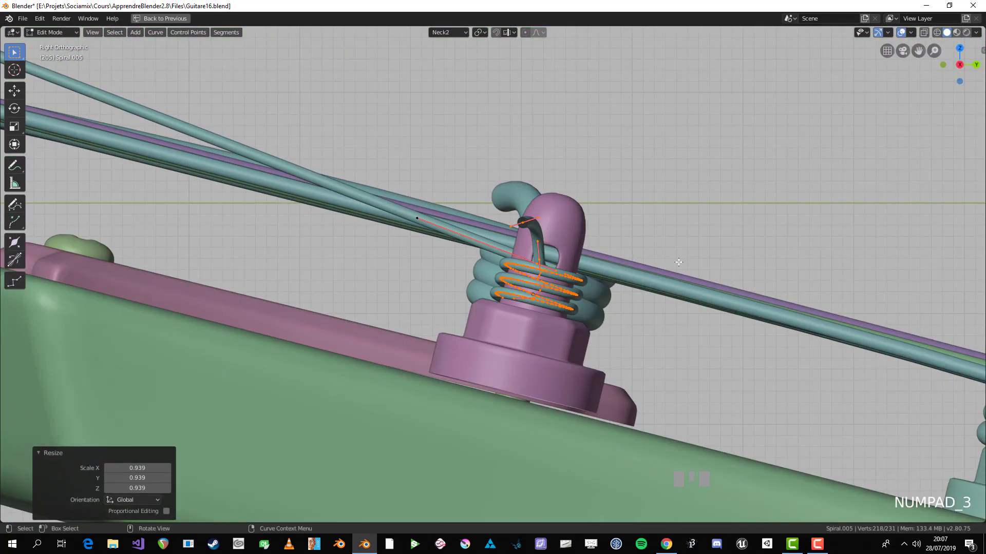
pyautogui.press('g')
pyautogui.click(629, 291)
pyautogui.press('Tab')
pyautogui.scroll(-9, 626, 293)
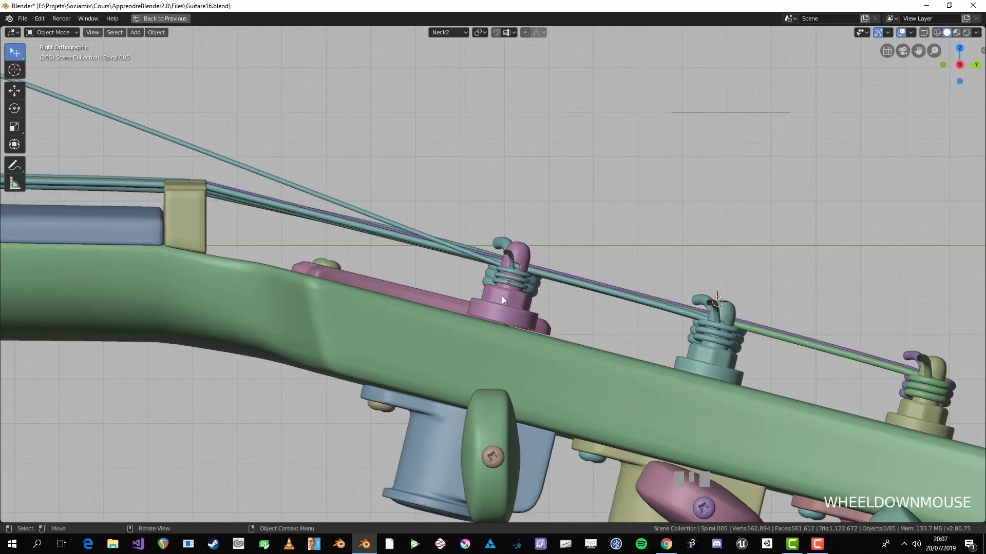
# - Move the sixth string's bend point down to the nut, about 0.445 m in Y and -0.251 m in Z
pyautogui.press('Tab')
pyautogui.click(155, 148)
pyautogui.press('g')
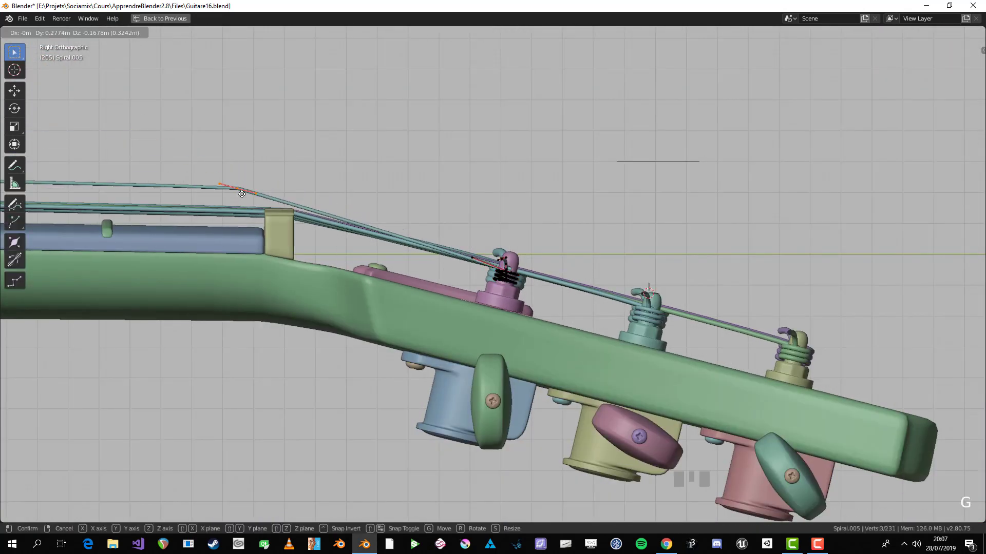
pyautogui.click(292, 216)
# - Shift the sixth string's nut point sideways into the free outer slot of the nut in top view
pyautogui.press('KP_7')
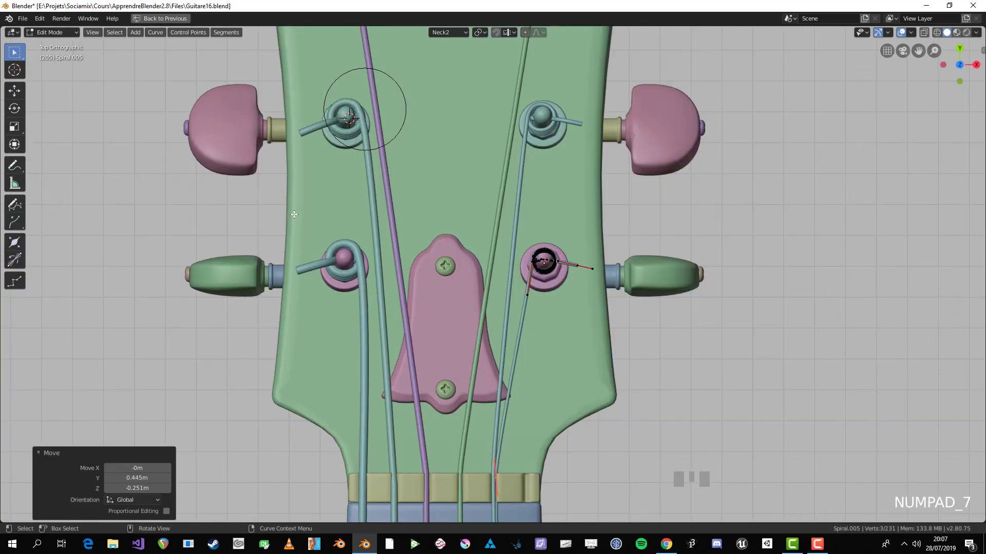
pyautogui.keyDown('shift'); pyautogui.moveTo(390, 257); pyautogui.dragTo(386, 173, button='middle'); pyautogui.keyUp('shift')
pyautogui.scroll(-1, 386, 173)
pyautogui.scroll(4, 411, 247)
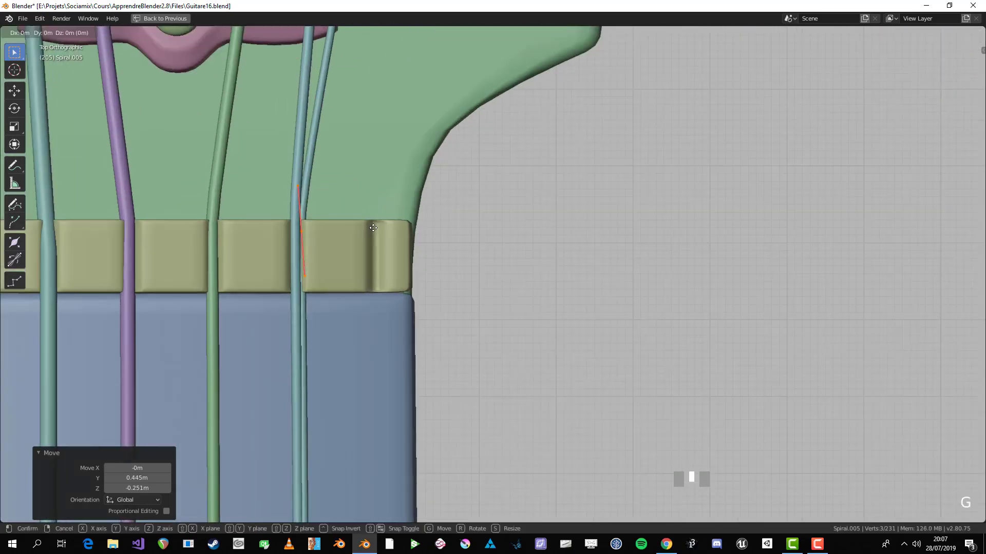
pyautogui.press('g')
pyautogui.click(442, 221)
# - Move the sixth string's bridge and tailpiece points about 0.189 m in X and 0.448 m in Y
pyautogui.scroll(-14, 434, 357)
pyautogui.keyDown('shift'); pyautogui.moveTo(462, 455); pyautogui.dragTo(404, 409, button='middle'); pyautogui.keyUp('shift')
pyautogui.scroll(5, 462, 308)
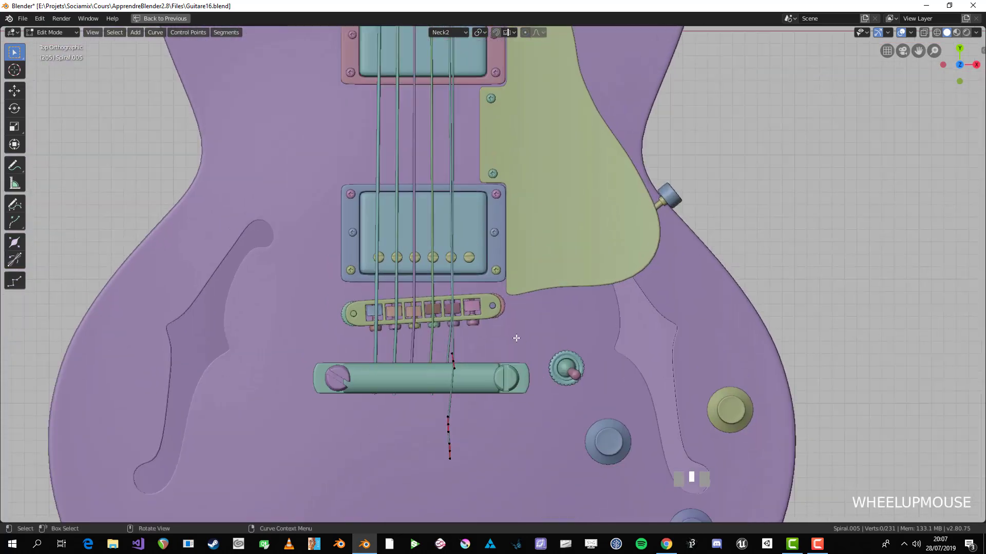
pyautogui.keyDown('shift'); pyautogui.scroll(-3, 495, 325); pyautogui.keyUp('shift')
pyautogui.scroll(4, 494, 325)
pyautogui.press('g')
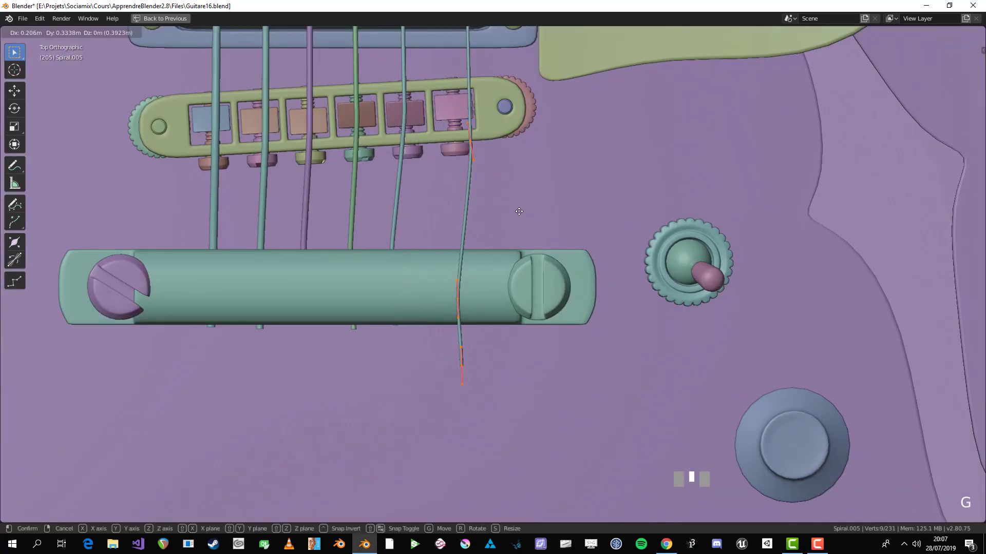
pyautogui.click(515, 185)
pyautogui.keyDown('shift'); pyautogui.moveTo(521, 194); pyautogui.dragTo(545, 310, button='middle'); pyautogui.keyUp('shift')
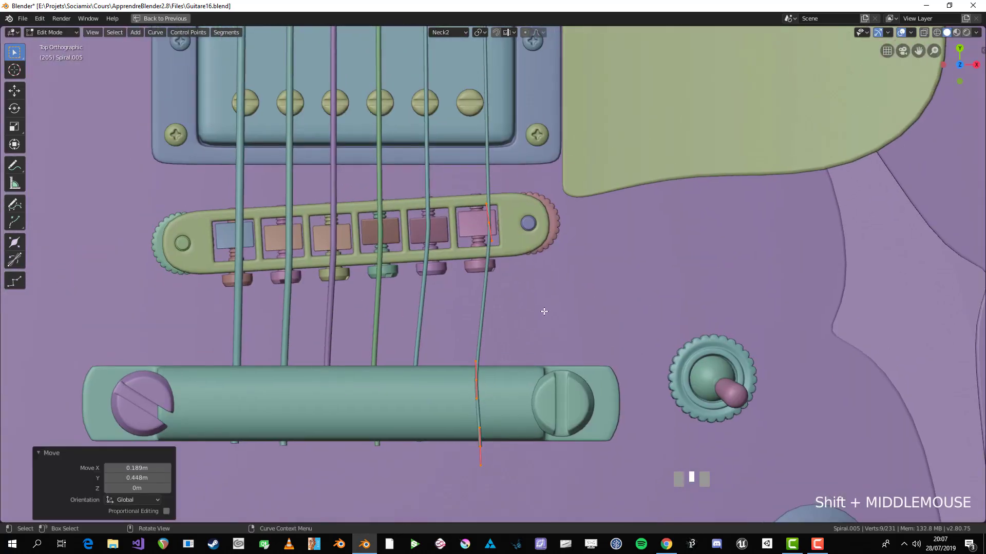
# - Move the sixth string's bridge point onto the outermost saddle, about -0.04 m in X and 0.035 m in Y
pyautogui.scroll(2, 544, 308)
pyautogui.hotkey('alt', 'a')
pyautogui.press('b')
pyautogui.moveTo(453, 164); pyautogui.dragTo(504, 227)
pyautogui.press('g')
pyautogui.click(492, 210)
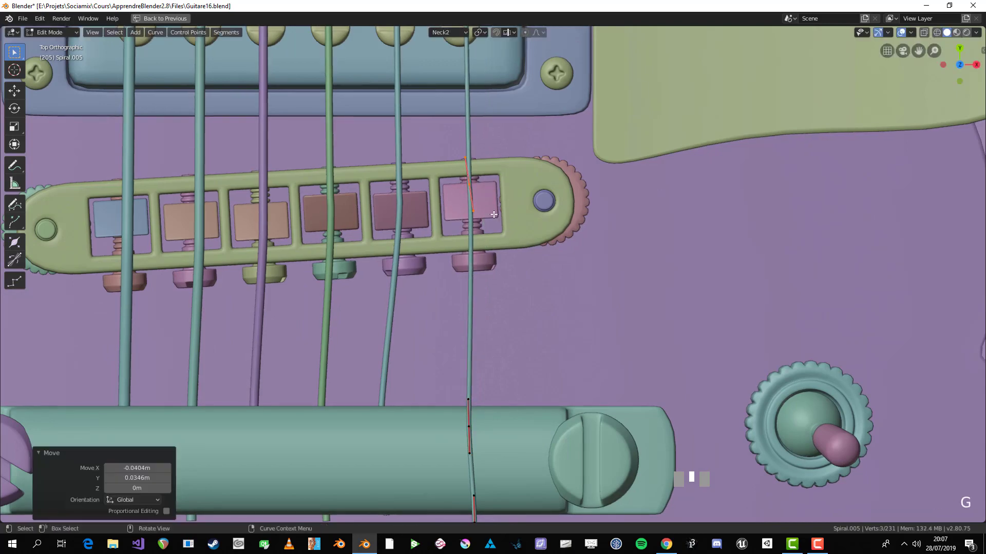
# - Lower the sixth string's bridge point onto the saddle in side view, about -0.068 m in Y and -0.129 m in Z
pyautogui.scroll(-4, 494, 221)
pyautogui.press('KP_3')
pyautogui.scroll(3, 497, 237)
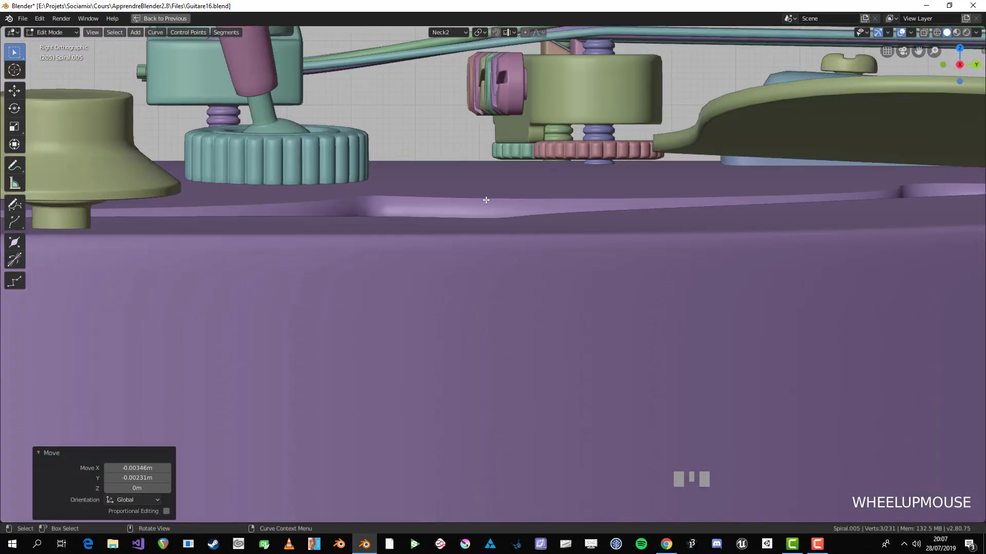
pyautogui.keyDown('shift'); pyautogui.moveTo(486, 203); pyautogui.dragTo(490, 324, button='middle'); pyautogui.keyUp('shift')
pyautogui.press('g')
pyautogui.rightClick(614, 280)
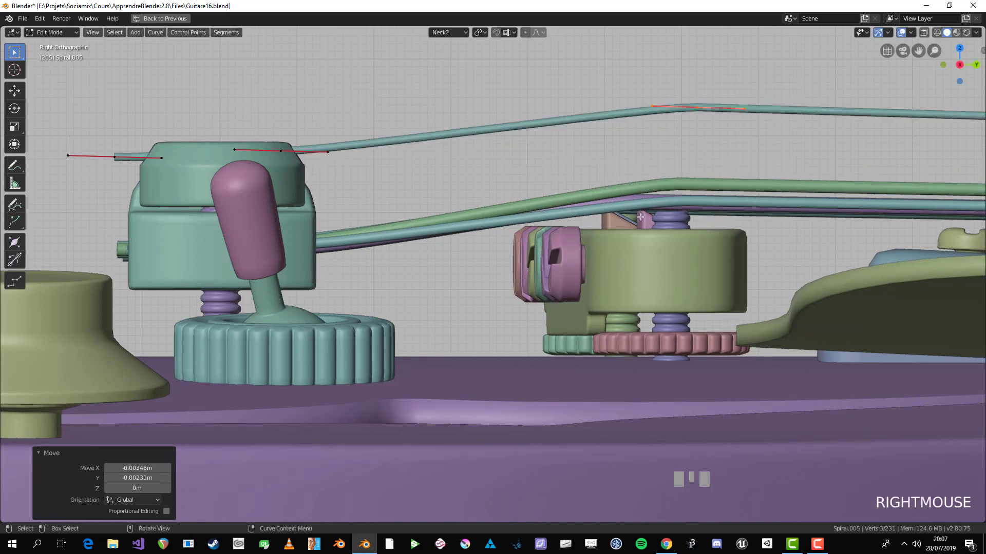
pyautogui.press('g')
pyautogui.click(610, 286)
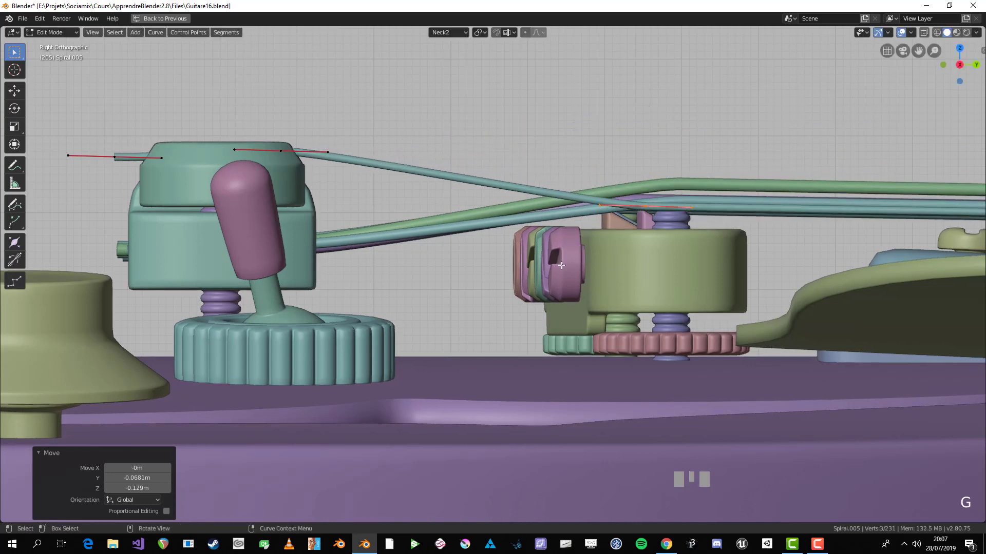
# - Lower the sixth string's tail points to the tailpiece hole height, about -0.123 m in Z
pyautogui.hotkey('alt', 'a')
pyautogui.press('b')
pyautogui.press('g')
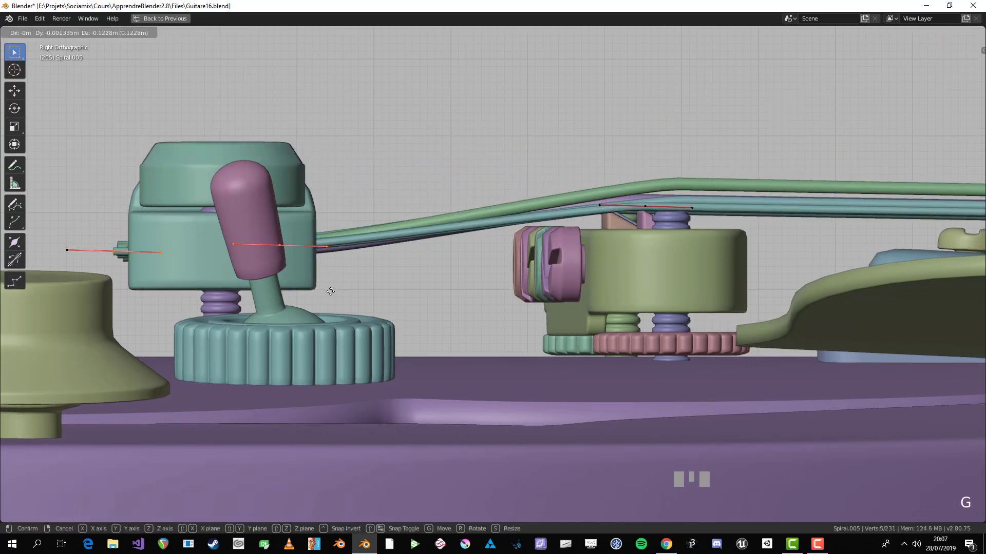
pyautogui.click(335, 291)
# - Adjust the sixth string's tail points in front view to fit the tailpiece, and deselect them
pyautogui.press('KP_1')
pyautogui.press('g')
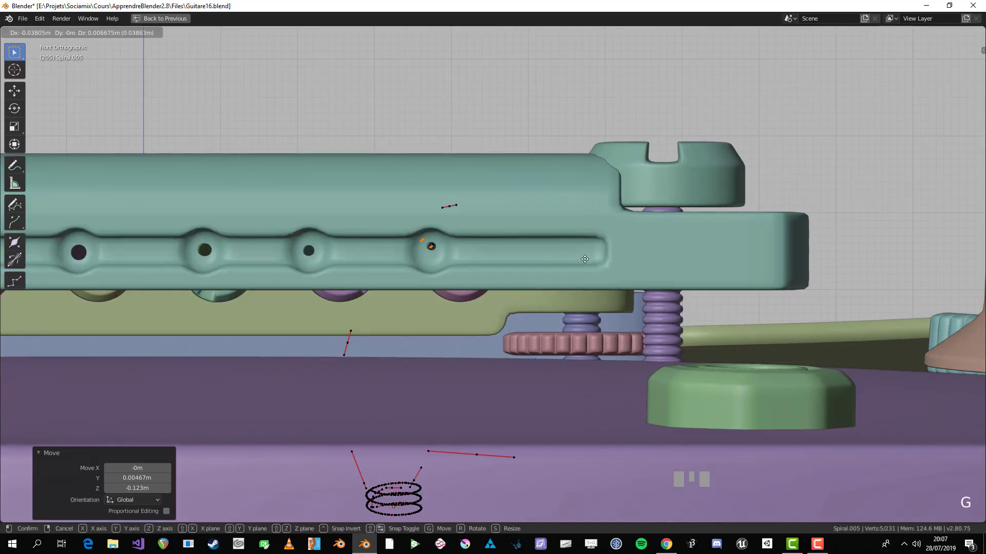
pyautogui.click(614, 265)
pyautogui.scroll(-3, 565, 277)
pyautogui.hotkey('alt', 'a')
pyautogui.press('KP_7')
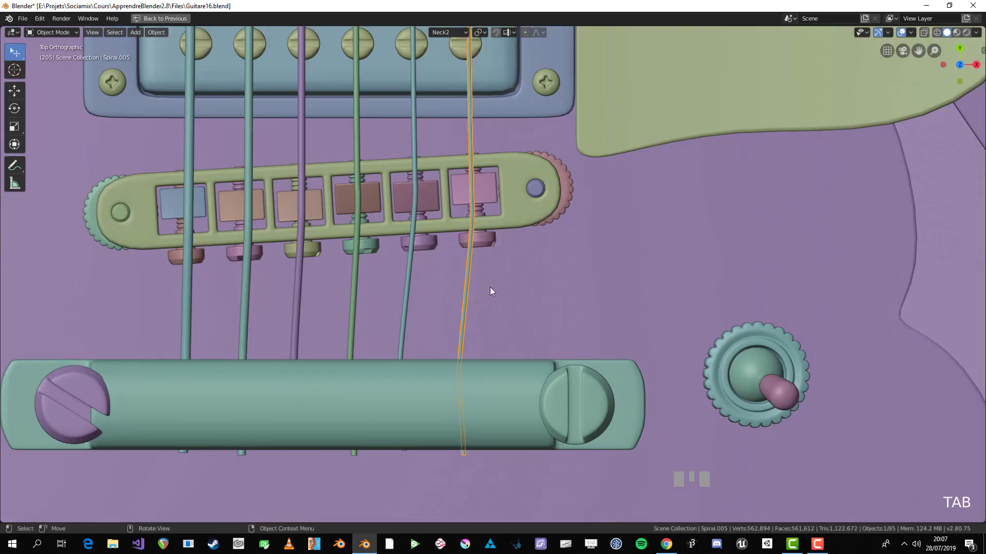
# - Nudge the sixth string's saddle point about 0.006 m in X and -0.007 m in Y, and leave curve editing
pyautogui.scroll(4, 490, 288)
pyautogui.click(511, 381)
pyautogui.press('g')
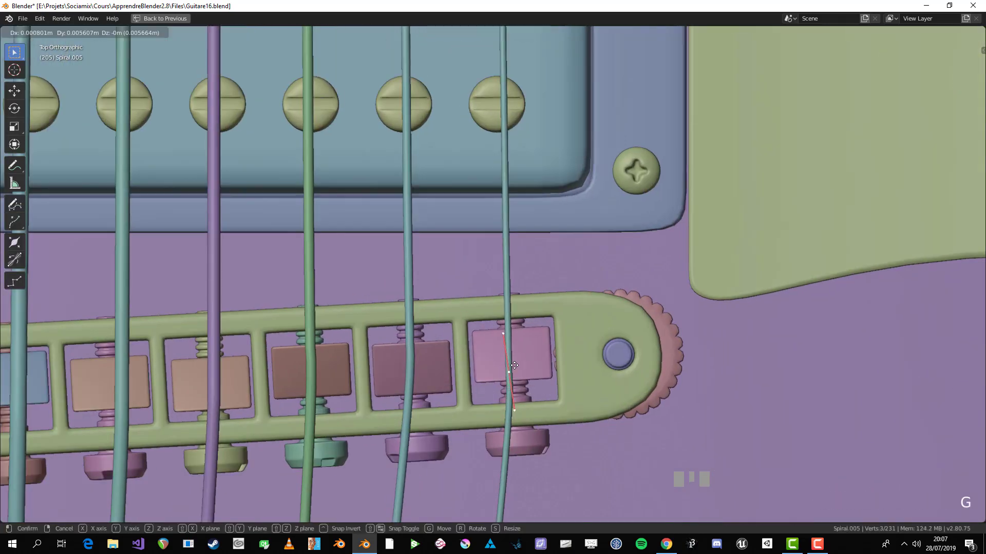
pyautogui.click(517, 382)
pyautogui.scroll(-3, 514, 380)
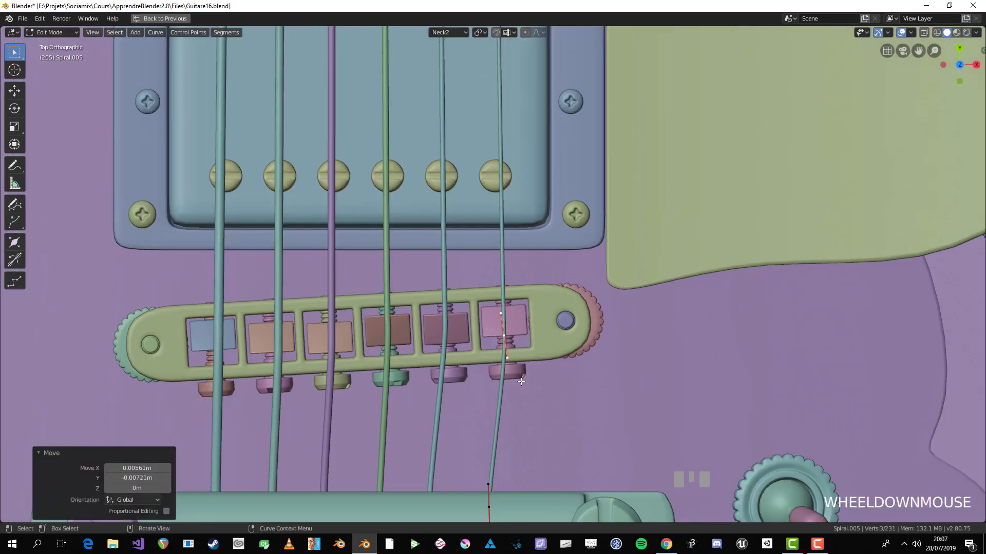
pyautogui.scroll(1, 508, 378)
pyautogui.scroll(-2, 505, 375)
pyautogui.press('Tab')
pyautogui.keyDown('shift'); pyautogui.moveTo(524, 365); pyautogui.dragTo(528, 513, button='middle'); pyautogui.keyUp('shift')
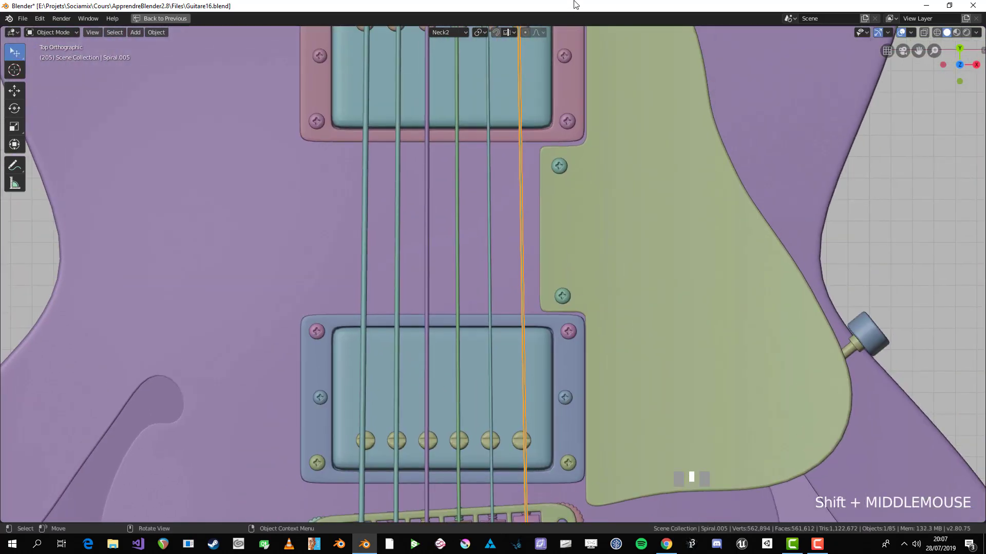
# - Inspect the six strings along the body, neck and headstock from above and in perspective
pyautogui.scroll(-7, 553, 201)
pyautogui.keyDown('shift'); pyautogui.moveTo(552, 202); pyautogui.dragTo(528, 398, button='middle'); pyautogui.keyUp('shift')
pyautogui.scroll(2, 543, 434)
pyautogui.press('Tab')
pyautogui.scroll(4, 532, 269)
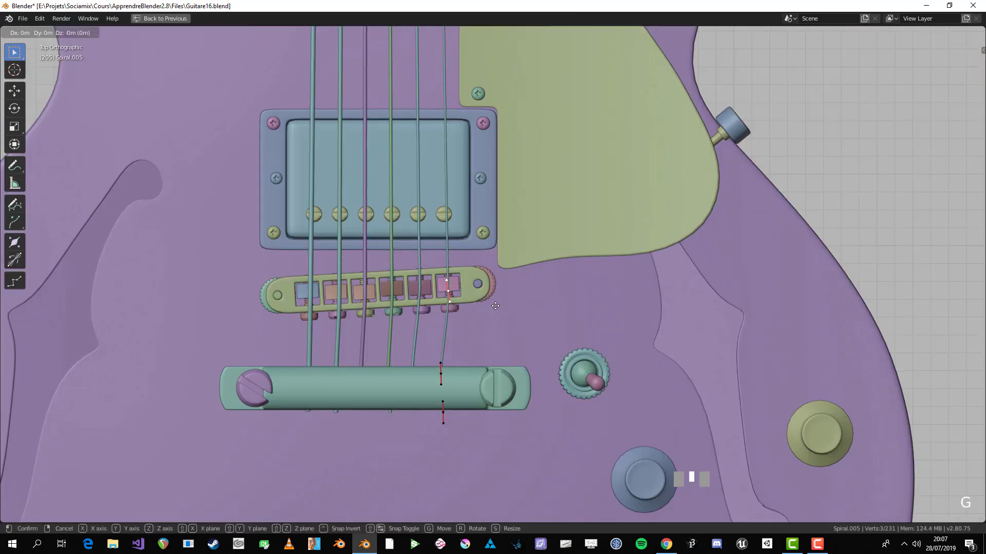
pyautogui.press('Tab')
pyautogui.scroll(-5, 479, 152)
pyautogui.keyDown('shift'); pyautogui.moveTo(479, 152); pyautogui.dragTo(462, 94, button='middle'); pyautogui.keyUp('shift')
pyautogui.keyDown('shift'); pyautogui.rightClick(462, 94); pyautogui.keyUp('shift')
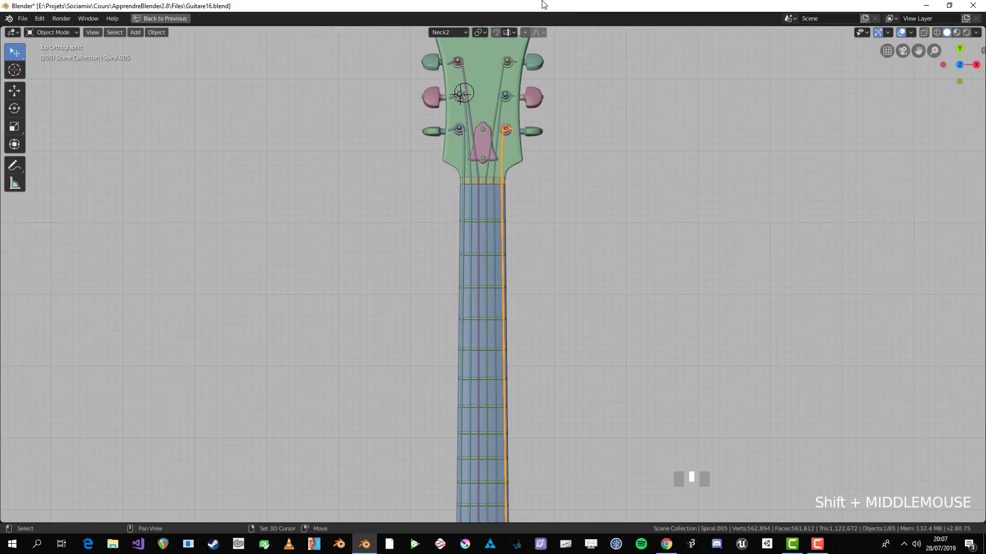
pyautogui.scroll(6, 538, 180)
pyautogui.hotkey('alt', 'a')
pyautogui.scroll(-6, 544, 257)
pyautogui.keyDown('shift'); pyautogui.moveTo(553, 428); pyautogui.dragTo(507, 168, button='middle'); pyautogui.keyUp('shift')
pyautogui.scroll(5, 468, 285)
pyautogui.moveTo(468, 286); pyautogui.dragTo(516, 238, button='middle')
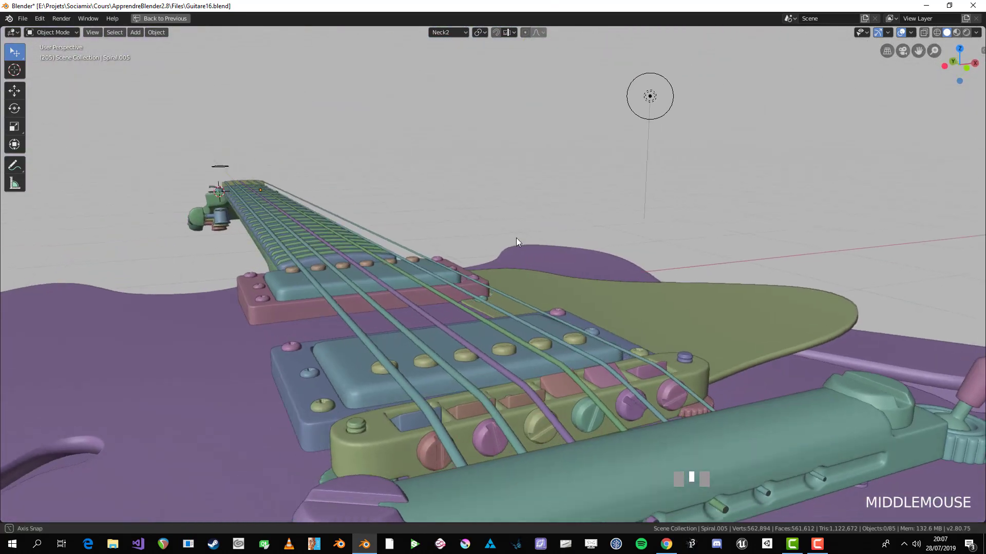
pyautogui.scroll(-3, 516, 238)
pyautogui.moveTo(562, 261); pyautogui.dragTo(565, 307, button='middle')
pyautogui.scroll(2, 540, 368)
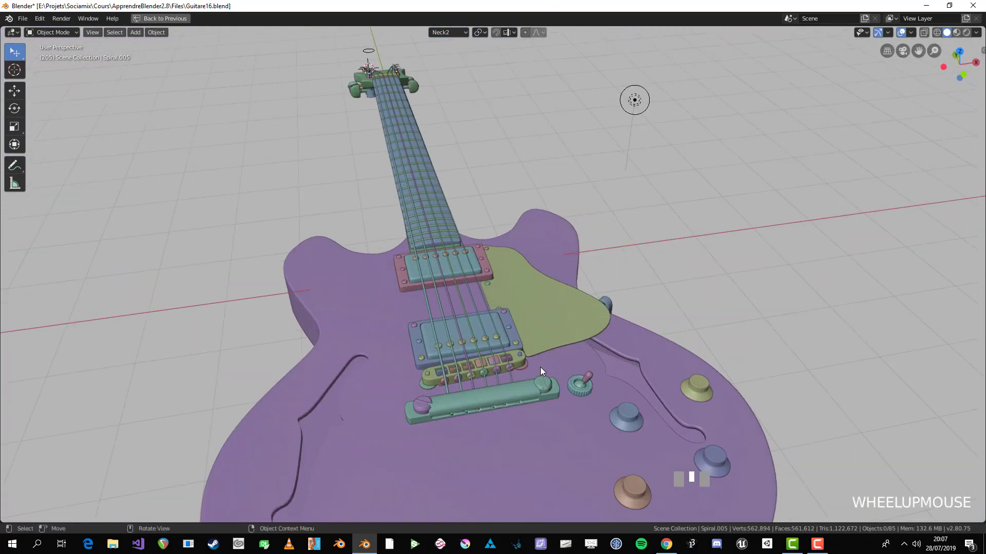
# - Select all six strings and edit their curves together in top view with X-ray display on
pyautogui.press('KP_7')
pyautogui.scroll(4, 579, 255)
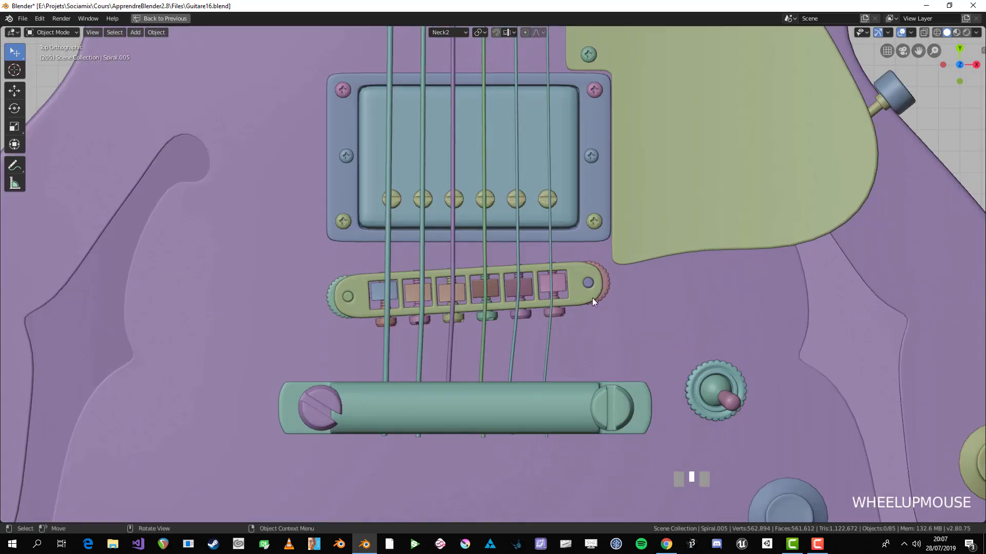
pyautogui.scroll(2, 492, 333)
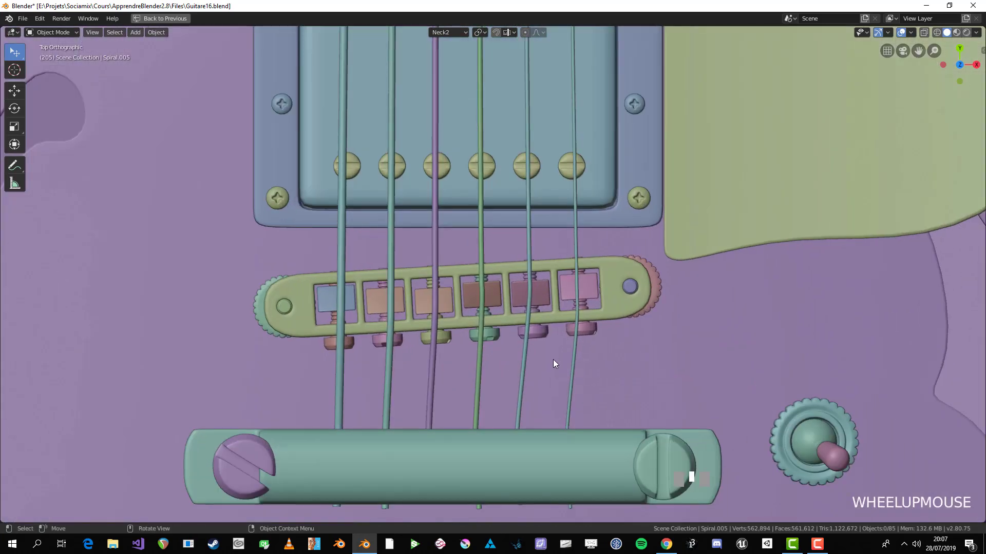
pyautogui.keyDown('shift'); pyautogui.click(521, 399); pyautogui.keyUp('shift')
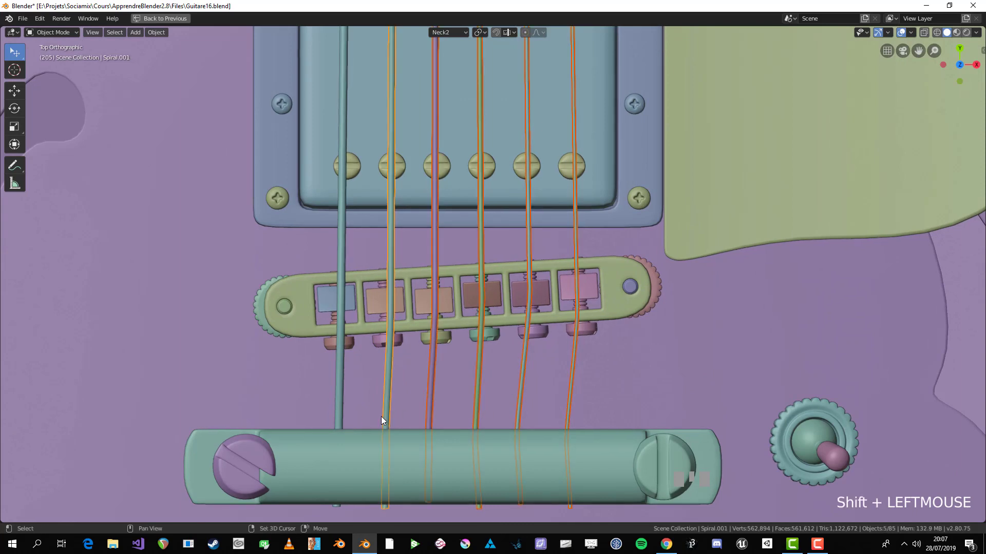
pyautogui.keyDown('shift'); pyautogui.click(337, 424); pyautogui.keyUp('shift')
pyautogui.press('Tab')
pyautogui.hotkey('alt', 'z')
pyautogui.scroll(-3, 458, 406)
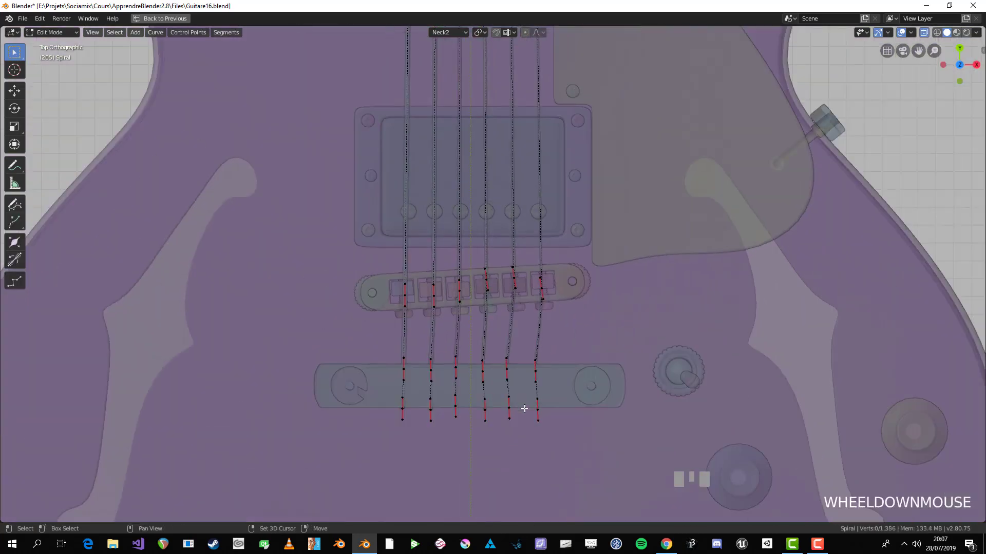
pyautogui.scroll(2, 335, 305)
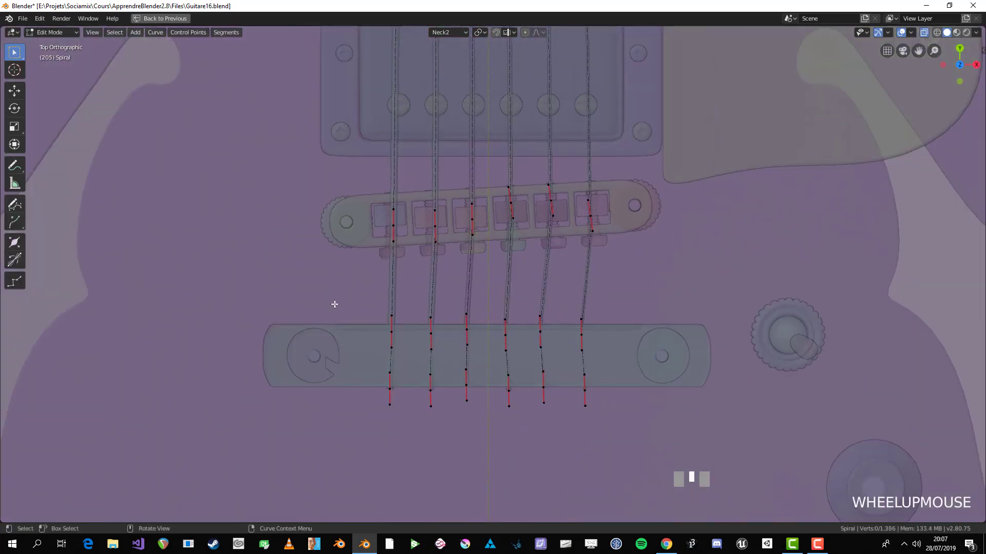
# - Straighten the sixth string's tailpiece points by scaling them to 0 along X
pyautogui.press('s')
pyautogui.press('x')
pyautogui.press('0')
pyautogui.click(633, 443)
# - Straighten the fifth string's tailpiece points by scaling them to 0 along X
pyautogui.hotkey('alt', 'a')
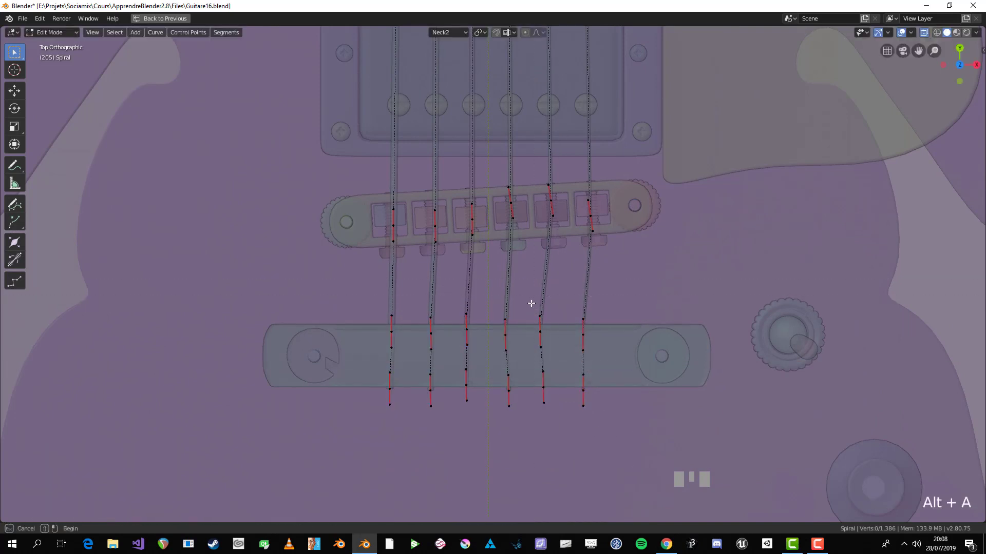
pyautogui.moveTo(530, 301); pyautogui.dragTo(557, 412)
pyautogui.press('s')
pyautogui.press('x')
pyautogui.press('0')
pyautogui.click(558, 410)
# - Straighten the fourth string's tailpiece points by scaling them to 0 along X
pyautogui.hotkey('alt', 'a')
pyautogui.moveTo(497, 304); pyautogui.dragTo(544, 443)
pyautogui.press('s')
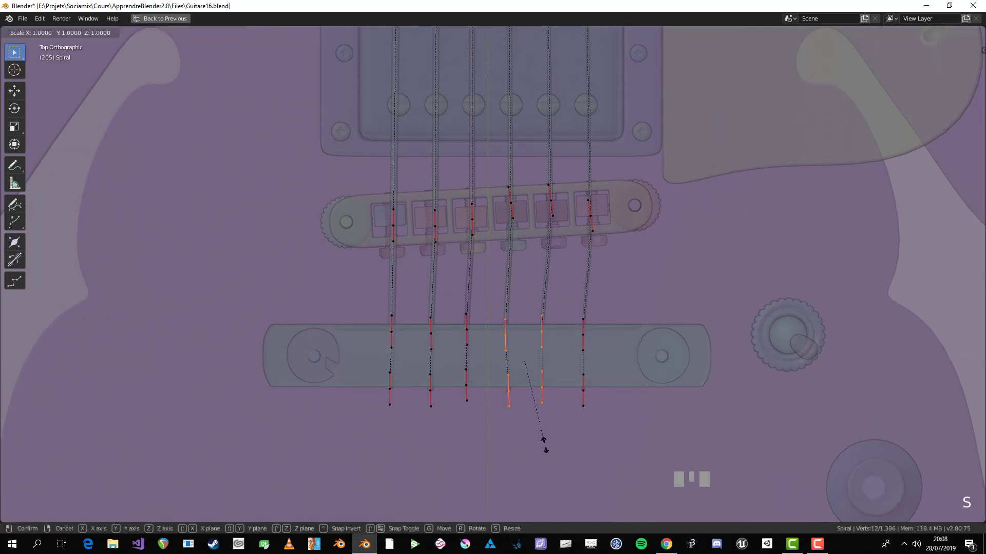
pyautogui.rightClick(546, 442)
pyautogui.press('s')
pyautogui.press('x')
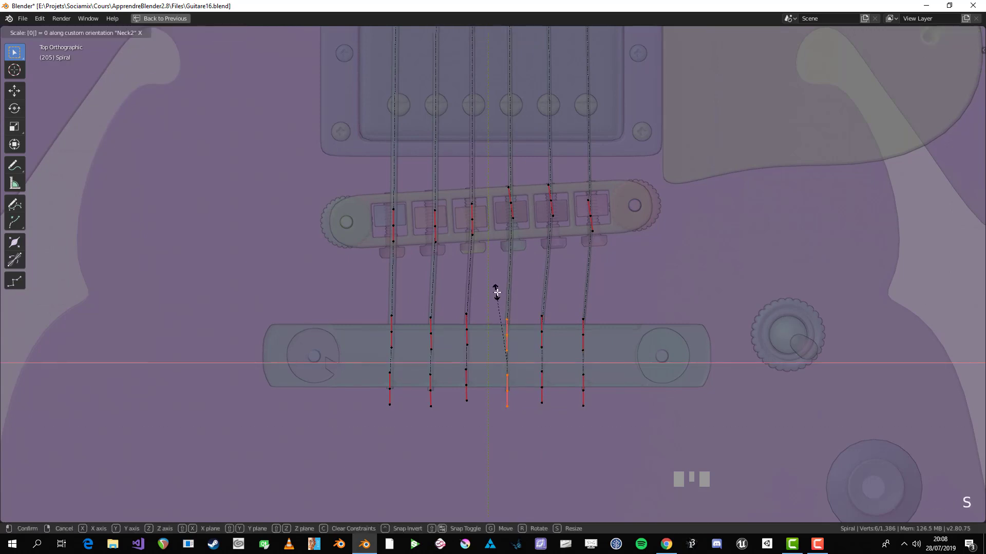
pyautogui.press('0')
pyautogui.click(464, 300)
# - Straighten the third string's tailpiece points by scaling them to 0 along X
pyautogui.hotkey('alt', 'a')
pyautogui.press('s')
pyautogui.press('x')
pyautogui.press('0')
pyautogui.click(478, 400)
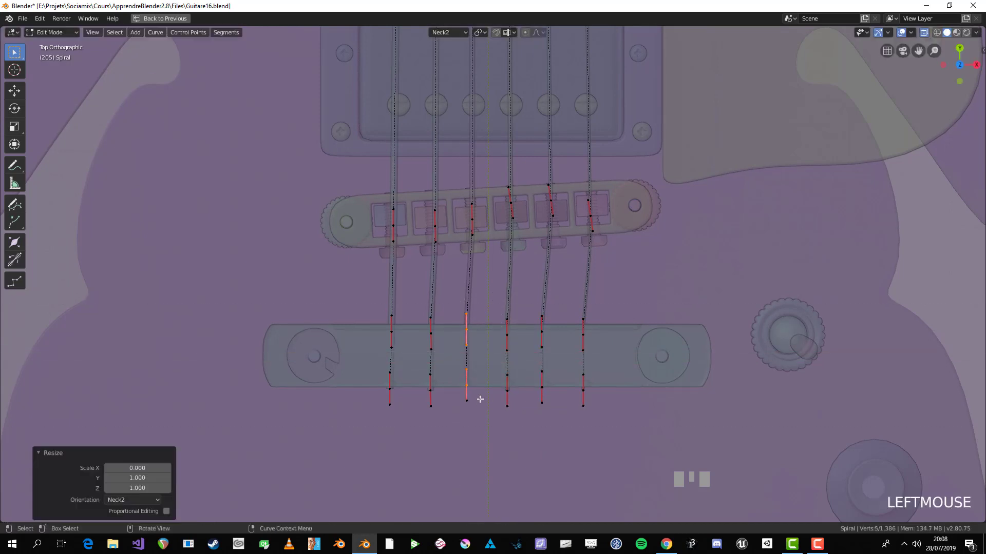
# - Straighten the second string's tailpiece points by scaling them to 0 along X
pyautogui.hotkey('alt', 'a')
pyautogui.press('b')
pyautogui.press('s')
pyautogui.press('x')
pyautogui.press('0')
pyautogui.click(411, 306)
# - Straighten the first string's tailpiece points by scaling them to 0 along X
pyautogui.hotkey('alt', 'a')
pyautogui.press('b')
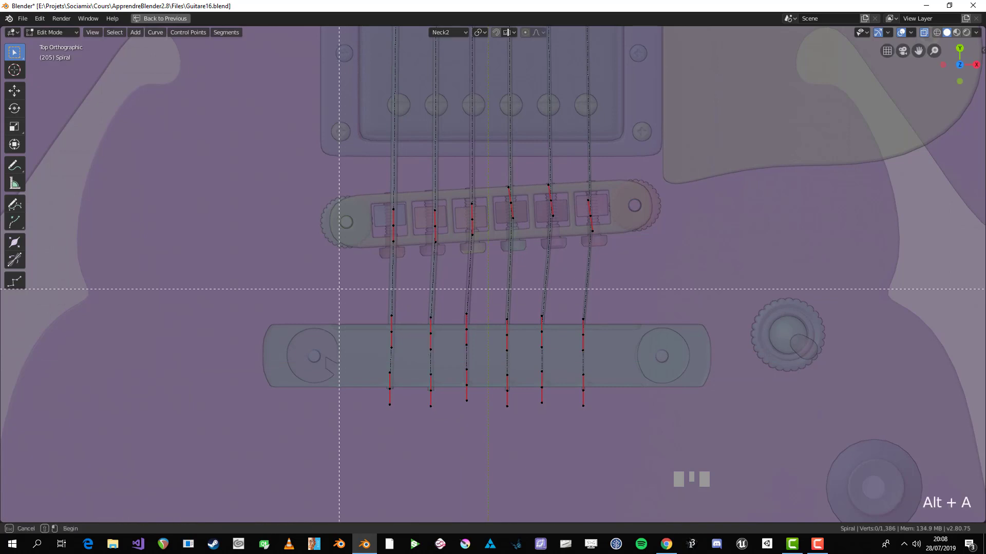
pyautogui.press('s')
pyautogui.press('x')
pyautogui.press('0')
pyautogui.click(411, 417)
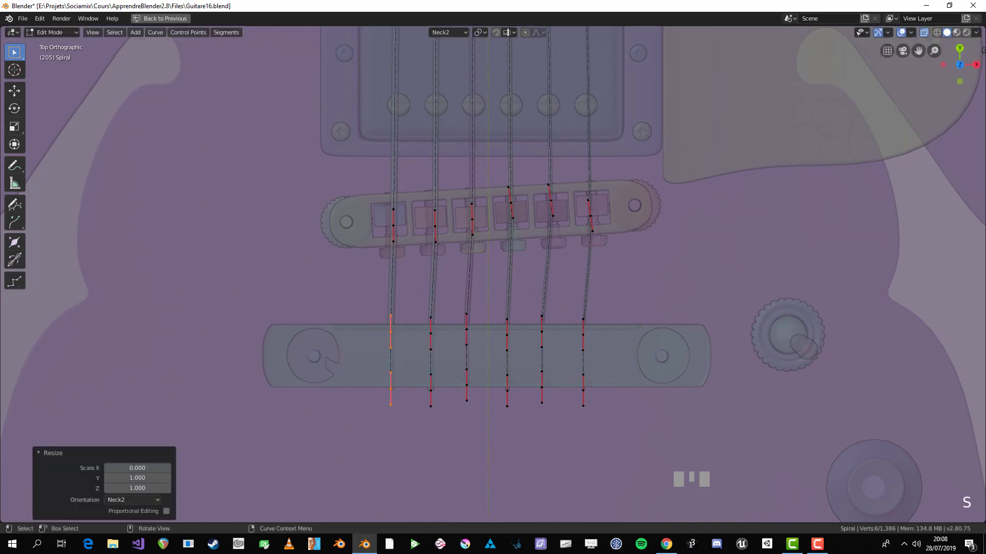
# - Move all six strings' tailpiece points about 0.026 m along X and spread them by scaling about 1.03 along X
pyautogui.moveTo(566, 406); pyautogui.dragTo(565, 406)
pyautogui.press('g')
pyautogui.press('x')
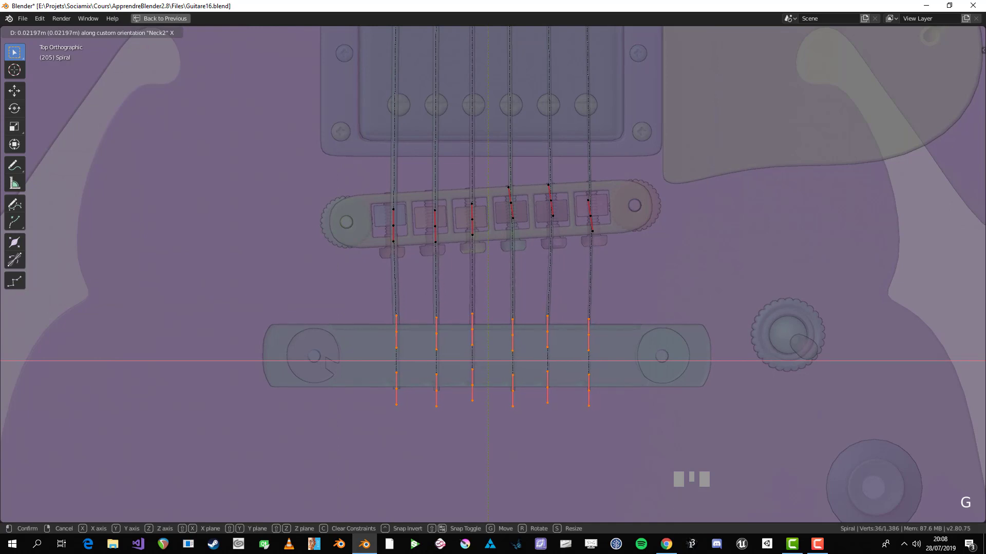
pyautogui.click(642, 368)
pyautogui.press('s')
pyautogui.press('x')
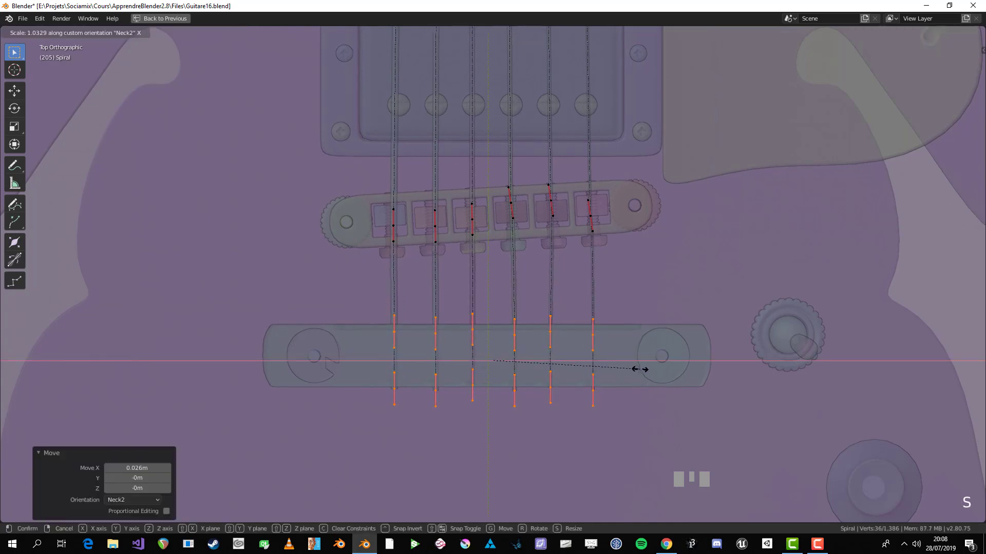
pyautogui.click(640, 369)
# - Straighten the sixth string's bridge points by scaling them to 0 along X
pyautogui.keyDown('shift'); pyautogui.moveTo(591, 180); pyautogui.dragTo(596, 251, button='middle'); pyautogui.keyUp('shift')
pyautogui.press('a')
pyautogui.press('b')
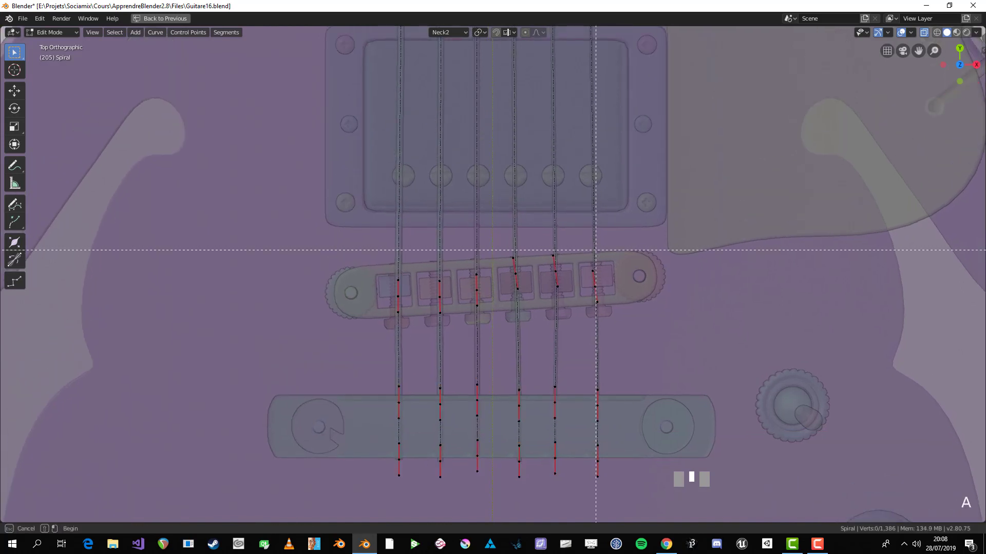
pyautogui.press('s')
pyautogui.press('x')
pyautogui.press('0')
pyautogui.click(640, 341)
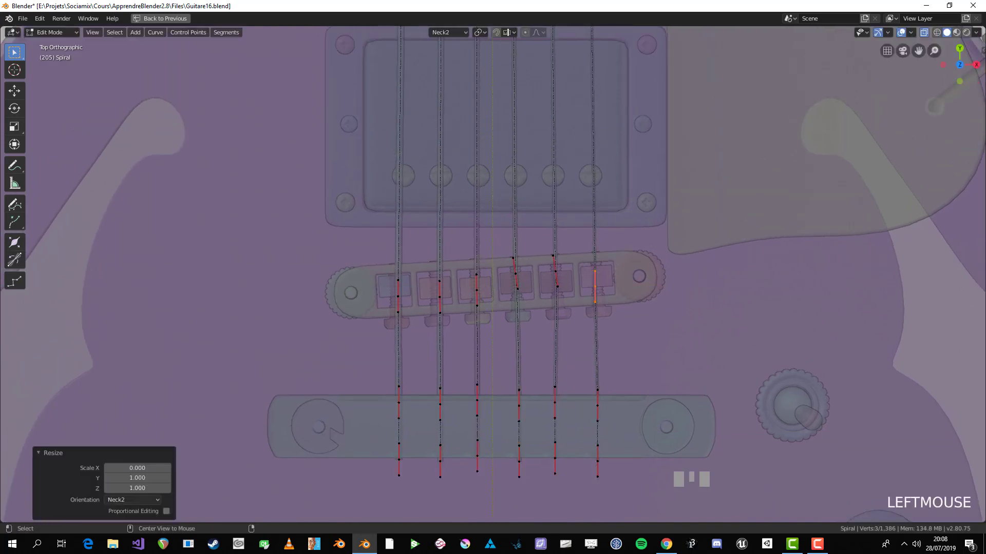
# - Align the sixth string's bridge and tailpiece points by scaling them to 0 along X and move them about -0.004 m along X
pyautogui.press('a')
pyautogui.press('b')
pyautogui.press('s')
pyautogui.press('x')
pyautogui.press('0')
pyautogui.click(616, 359)
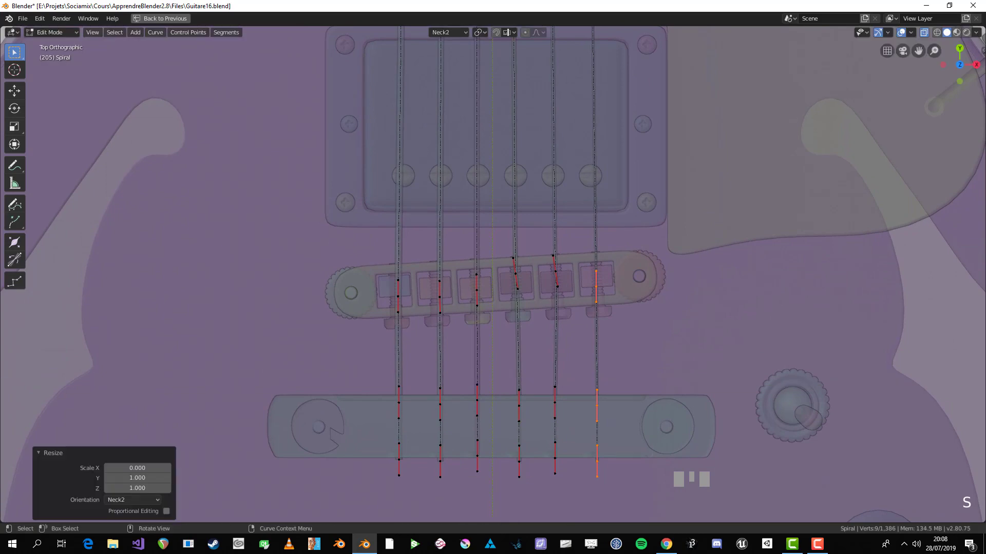
pyautogui.press('g')
pyautogui.press('x')
pyautogui.press('Return')
# - Shift the sixth string's bridge and tailpiece points slightly further along X toward the fifth string, judging its alignment over the pickups
pyautogui.scroll(-4, 493, 277)
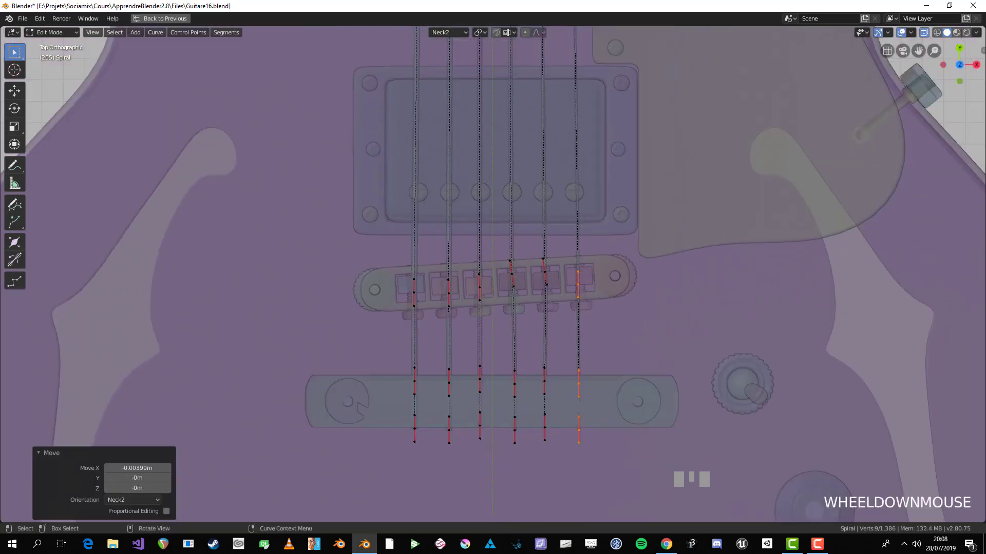
pyautogui.keyDown('shift'); pyautogui.moveTo(513, 257); pyautogui.dragTo(544, 370, button='middle'); pyautogui.keyUp('shift')
pyautogui.keyDown('shift'); pyautogui.moveTo(493, 278); pyautogui.dragTo(493, 423, button='middle'); pyautogui.keyUp('shift')
pyautogui.press('g')
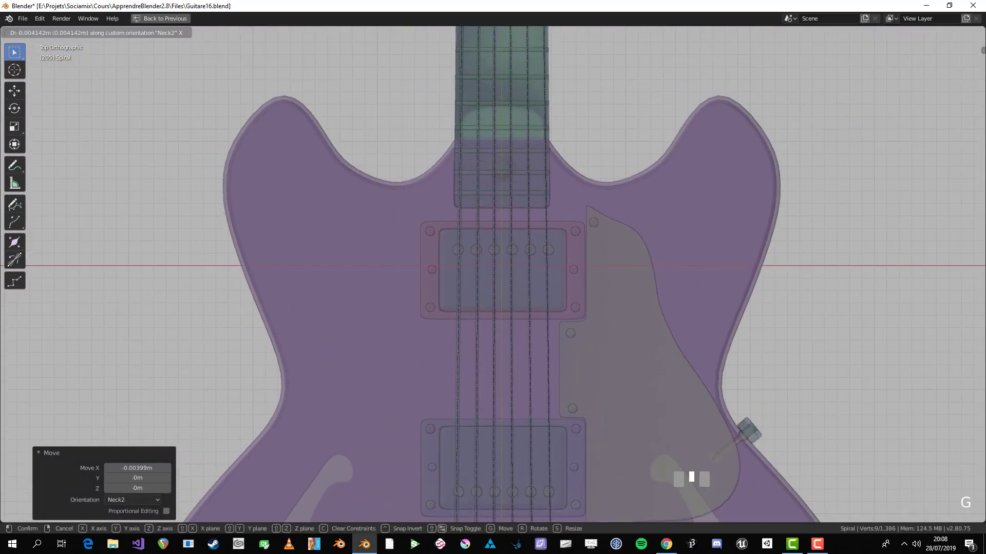
pyautogui.press('Escape')
pyautogui.hotkey('alt', 'a')
# - Align the fifth string's bridge and tailpiece points by scaling them to 0 along X
pyautogui.scroll(-2, 493, 277)
pyautogui.keyDown('shift'); pyautogui.moveTo(493, 308); pyautogui.dragTo(493, 278, button='middle'); pyautogui.keyUp('shift')
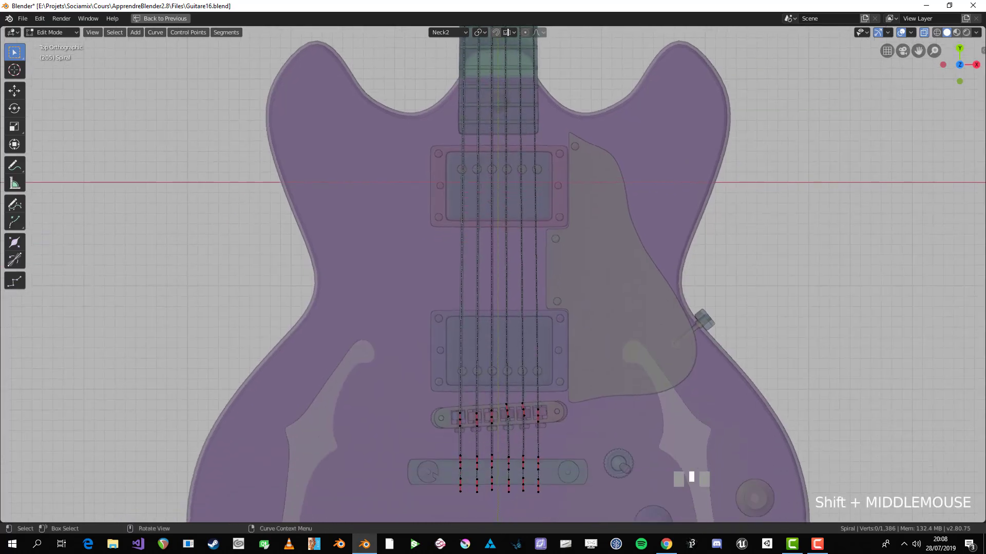
pyautogui.keyDown('shift'); pyautogui.moveTo(493, 329); pyautogui.dragTo(493, 226, button='middle'); pyautogui.keyUp('shift')
pyautogui.scroll(2, 493, 277)
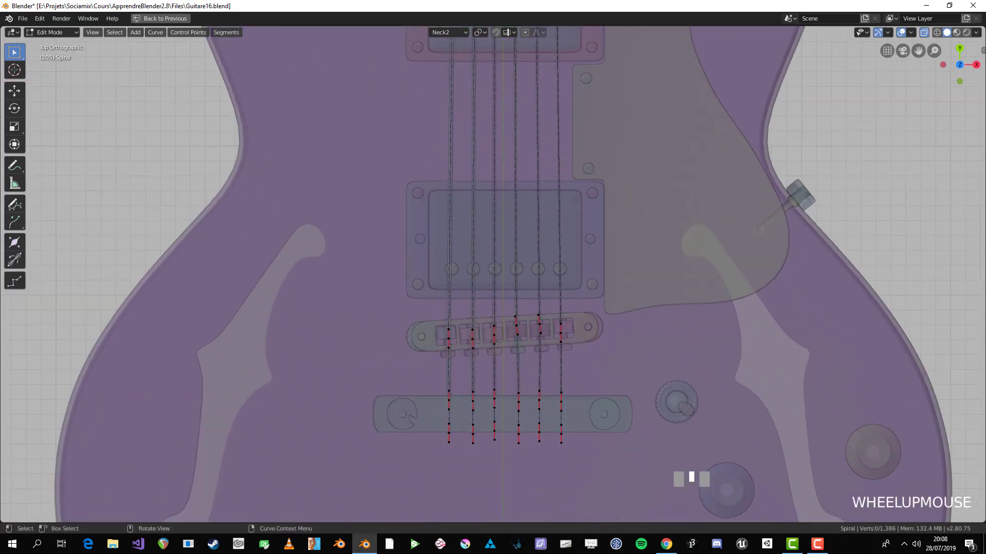
pyautogui.scroll(2, 533, 383)
pyautogui.moveTo(526, 304); pyautogui.dragTo(539, 461)
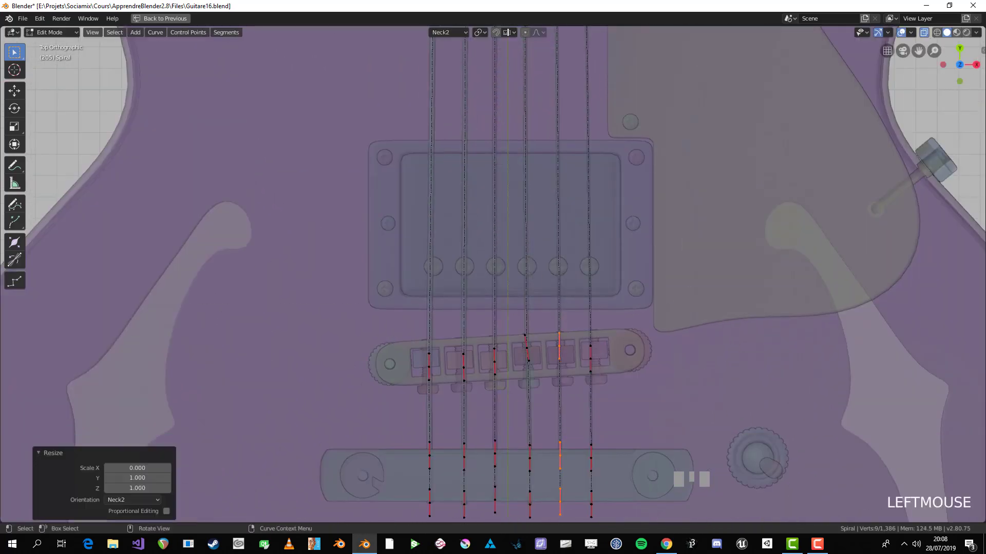
# - Align the fourth string's bridge and tailpiece points by scaling them to 0 along X
pyautogui.keyDown('shift'); pyautogui.moveTo(539, 461); pyautogui.dragTo(549, 383, button='middle'); pyautogui.keyUp('shift')
pyautogui.hotkey('alt', 'a')
pyautogui.moveTo(522, 243); pyautogui.dragTo(514, 508)
pyautogui.press('s')
pyautogui.press('x')
pyautogui.press('0')
pyautogui.click(545, 464)
# - Align the third string's bridge and tailpiece points by scaling them to 0 along X
pyautogui.hotkey('alt', 'a')
pyautogui.press('b')
pyautogui.press('s')
pyautogui.press('x')
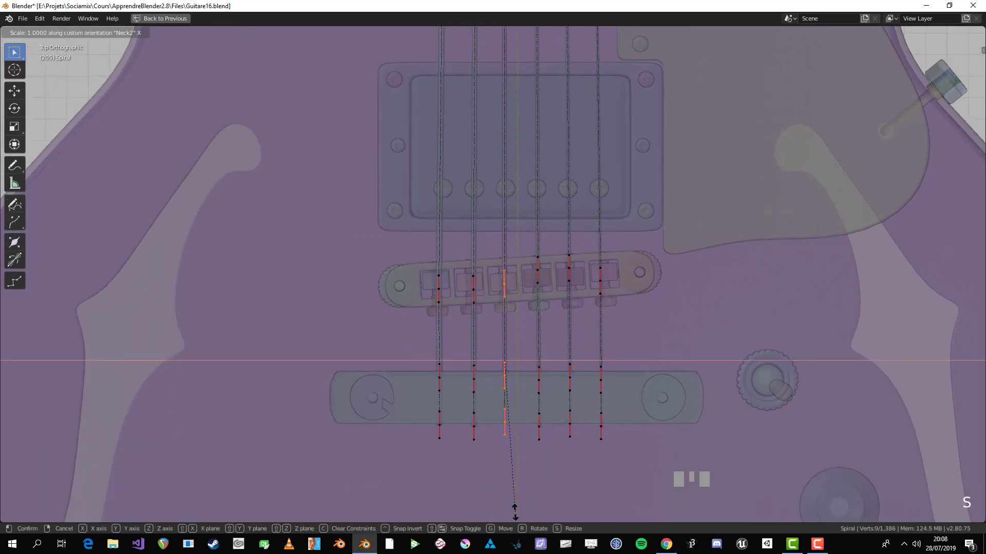
pyautogui.press('0')
pyautogui.click(515, 511)
# - Align the second string's bridge and tailpiece points by scaling them to 0 along X
pyautogui.hotkey('alt', 'a')
pyautogui.press('b')
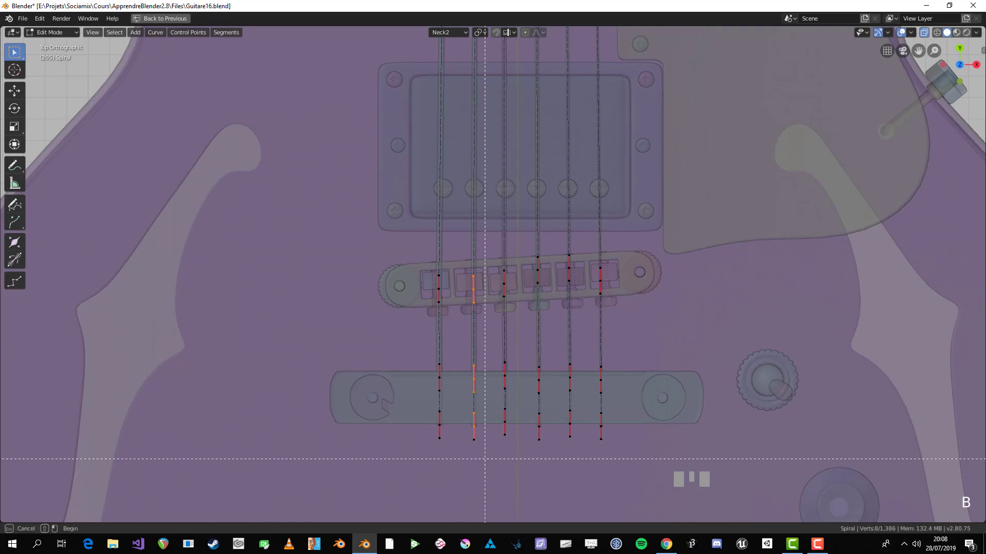
pyautogui.moveTo(485, 459); pyautogui.dragTo(466, 415)
pyautogui.press('s')
pyautogui.press('x')
pyautogui.press('0')
pyautogui.click(469, 410)
# - Align the first string's bridge and tailpiece points by scaling them to 0 along X
pyautogui.press('a')
pyautogui.press('b')
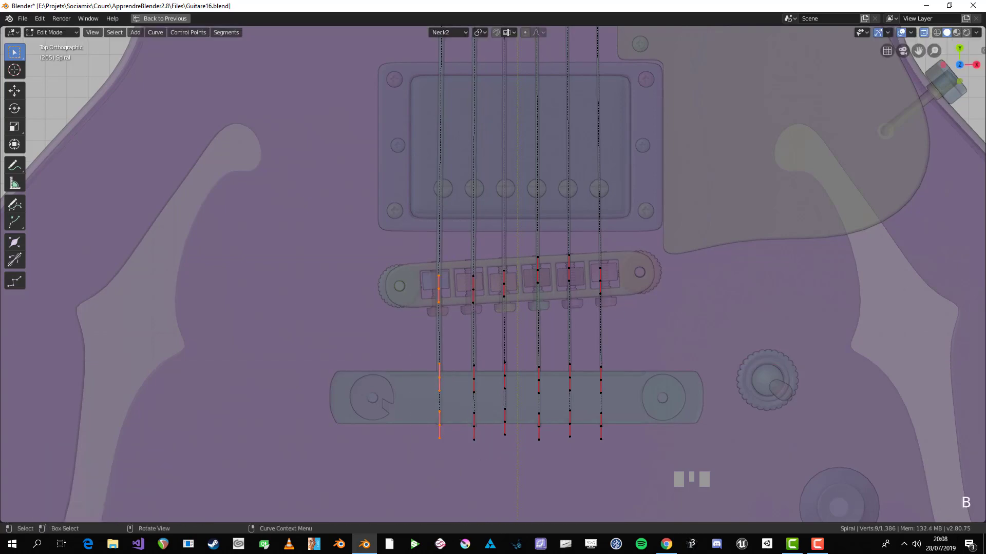
pyautogui.press('s')
pyautogui.press('x')
pyautogui.press('0')
pyautogui.click(451, 435)
# - Turn off X-ray display, leave curve editing and deselect all strings
pyautogui.hotkey('alt', 'z')
pyautogui.scroll(2, 493, 274)
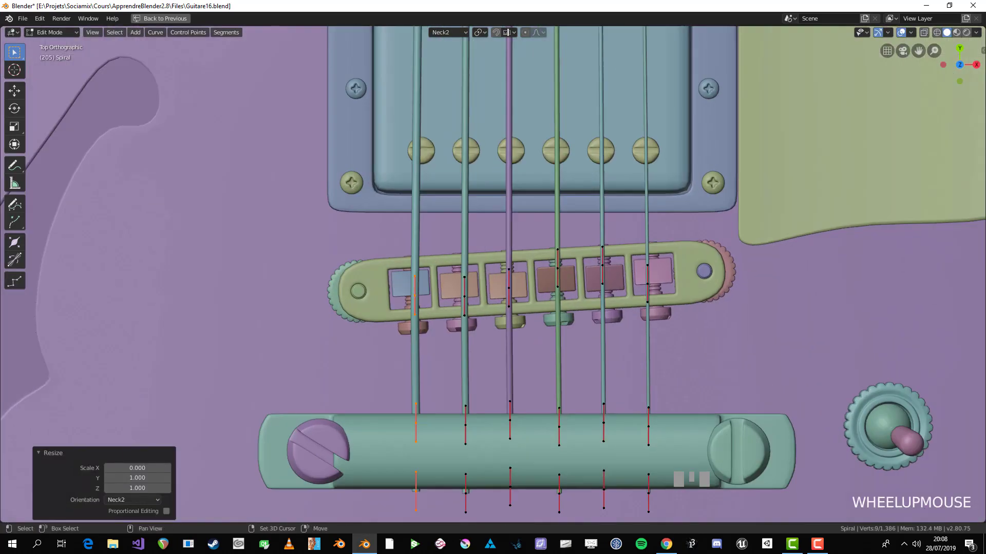
pyautogui.keyDown('shift'); pyautogui.moveTo(493, 308); pyautogui.dragTo(512, 256, button='middle'); pyautogui.keyUp('shift')
pyautogui.hotkey('alt', 'a')
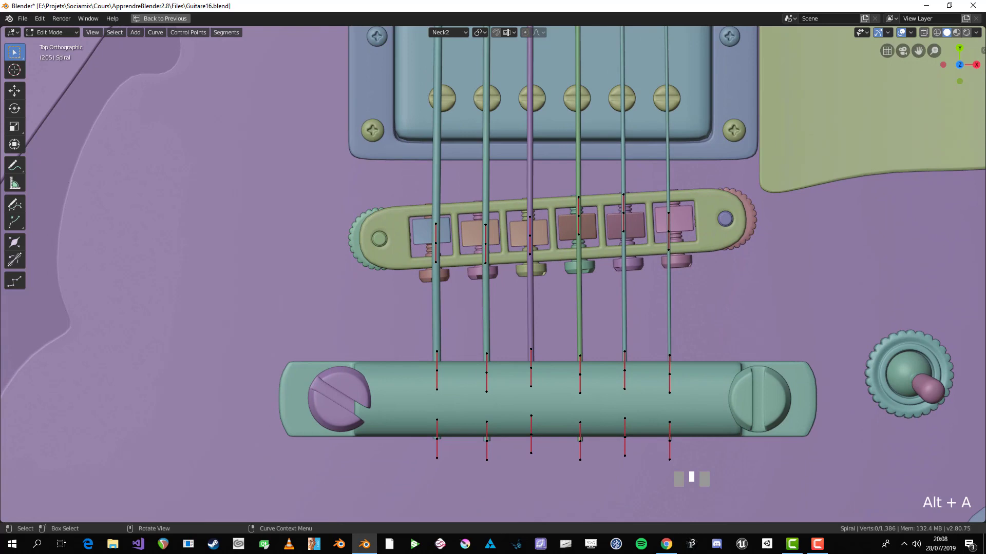
pyautogui.press('Tab')
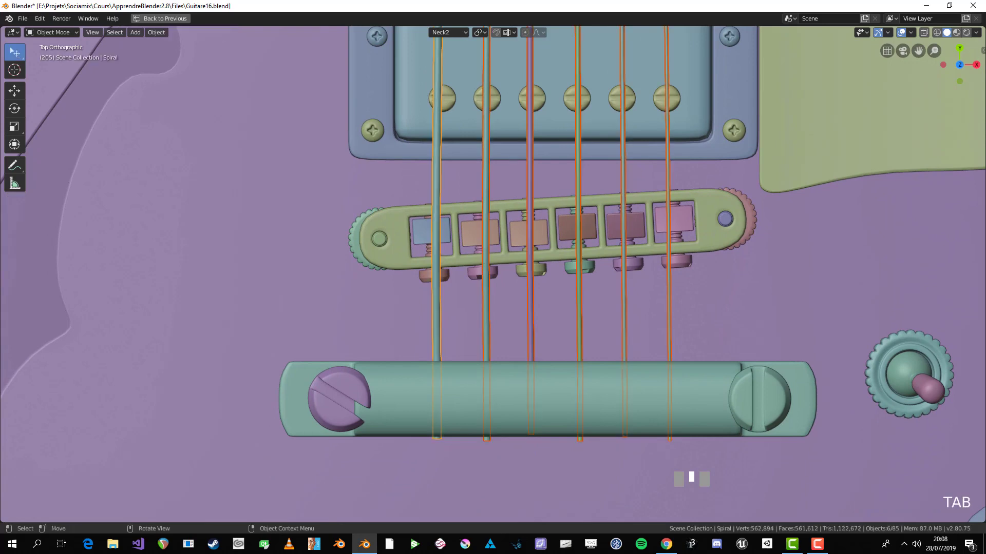
pyautogui.hotkey('alt', 'a')
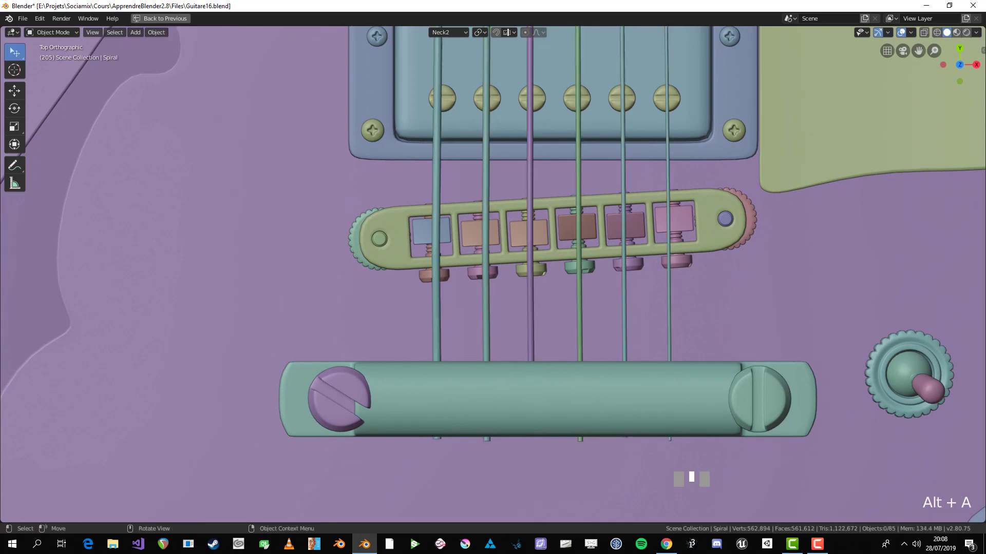
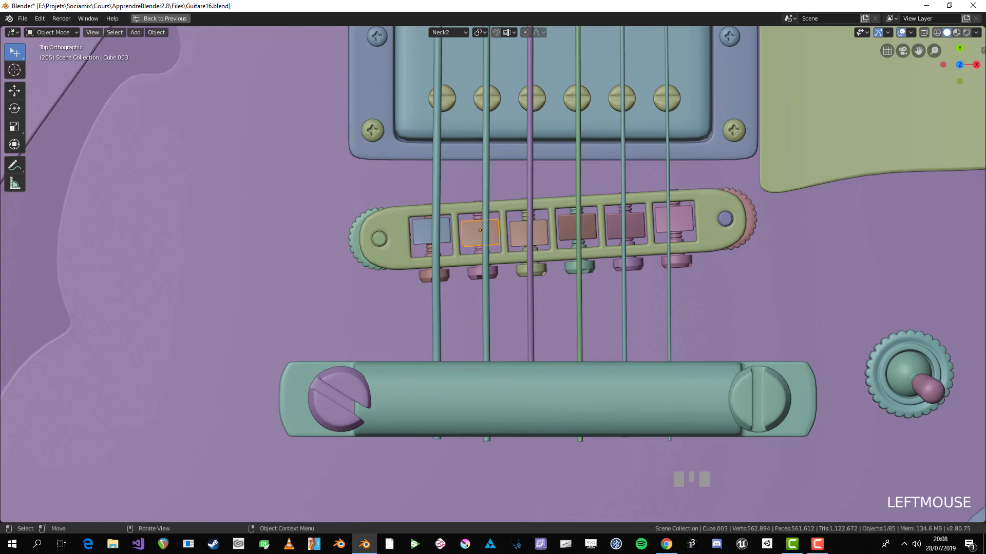
# - Move only the second string's bridge and tailpiece points about -0.008 m along X
pyautogui.click(486, 237)
pyautogui.scroll(-2, 486, 237)
pyautogui.press('Tab')
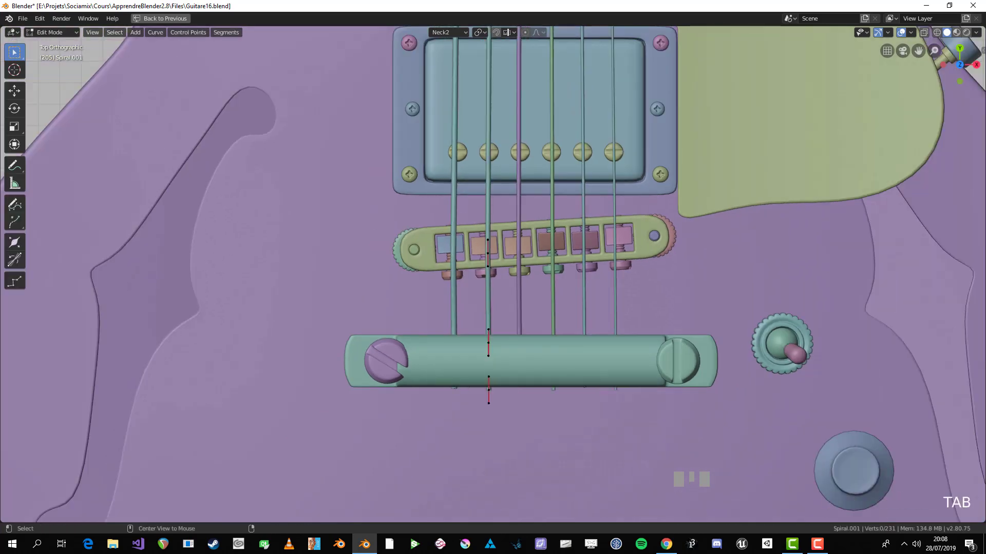
pyautogui.moveTo(527, 479); pyautogui.dragTo(527, 480)
pyautogui.scroll(2, 527, 480)
pyautogui.press('g')
pyautogui.press('x')
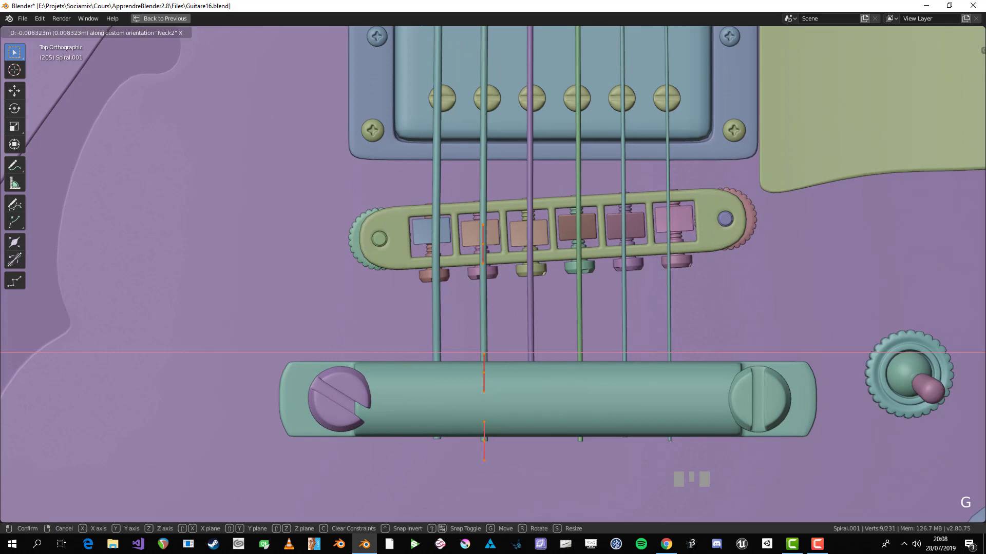
pyautogui.press('Return')
pyautogui.press('Tab')
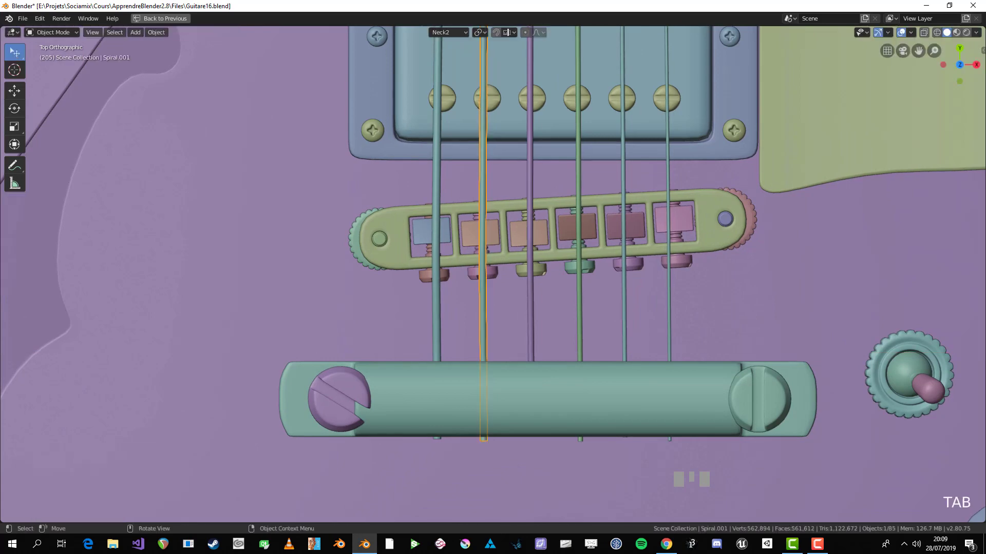
# - Reposition the second string's control point at the nut so the string sits in its slot
pyautogui.scroll(-3, 493, 278)
pyautogui.hotkey('alt', 'a')
pyautogui.scroll(-3, 833, 366)
pyautogui.keyDown('shift'); pyautogui.moveTo(833, 366); pyautogui.dragTo(823, 254, button='middle'); pyautogui.keyUp('shift')
pyautogui.scroll(2, 465, 240)
pyautogui.keyDown('shift'); pyautogui.moveTo(466, 240); pyautogui.dragTo(465, 118, button='middle'); pyautogui.keyUp('shift')
pyautogui.scroll(2, 465, 118)
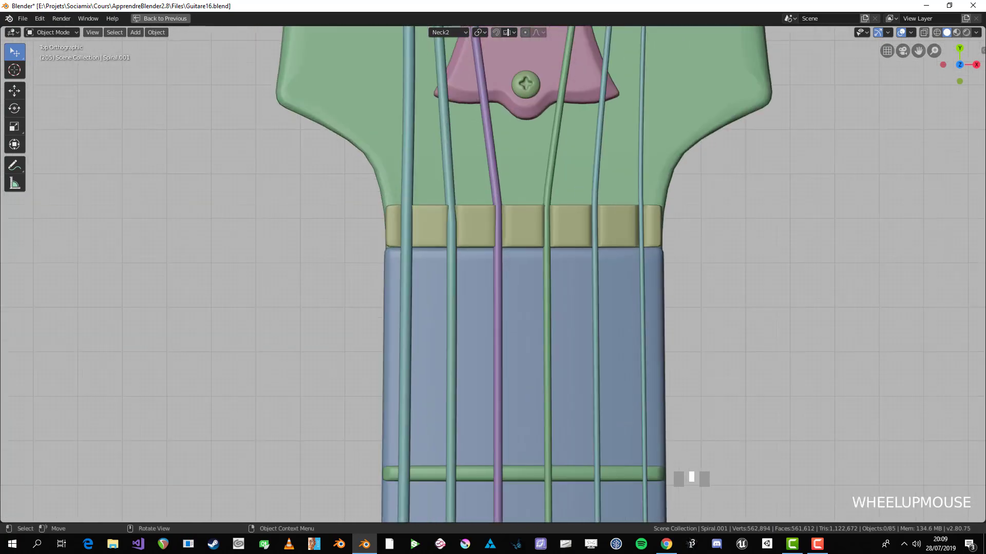
pyautogui.click(448, 195)
pyautogui.press('Tab')
pyautogui.hotkey('alt', 'a')
pyautogui.moveTo(442, 214); pyautogui.dragTo(462, 233)
pyautogui.press('g')
pyautogui.press('y')
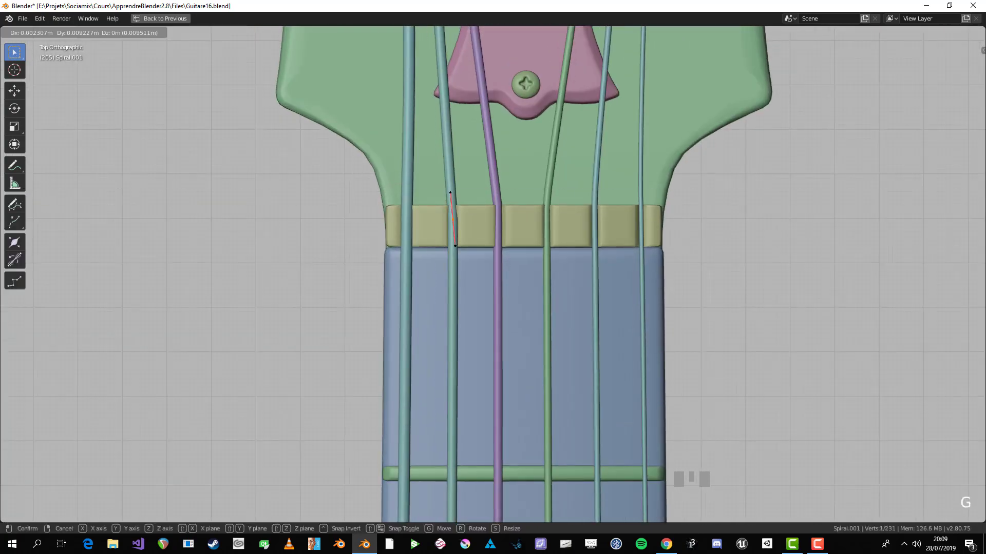
pyautogui.click(462, 218)
pyautogui.press('Tab')
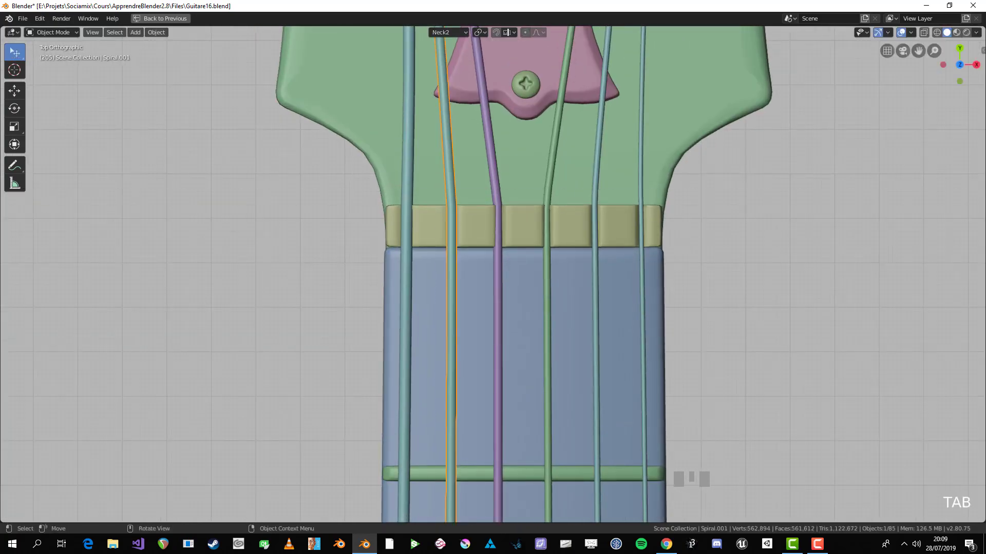
# - Move the third string's control point at the nut slightly sideways to centre it in its slot
pyautogui.click(493, 180)
pyautogui.press('Tab')
pyautogui.click(498, 205)
pyautogui.press('g')
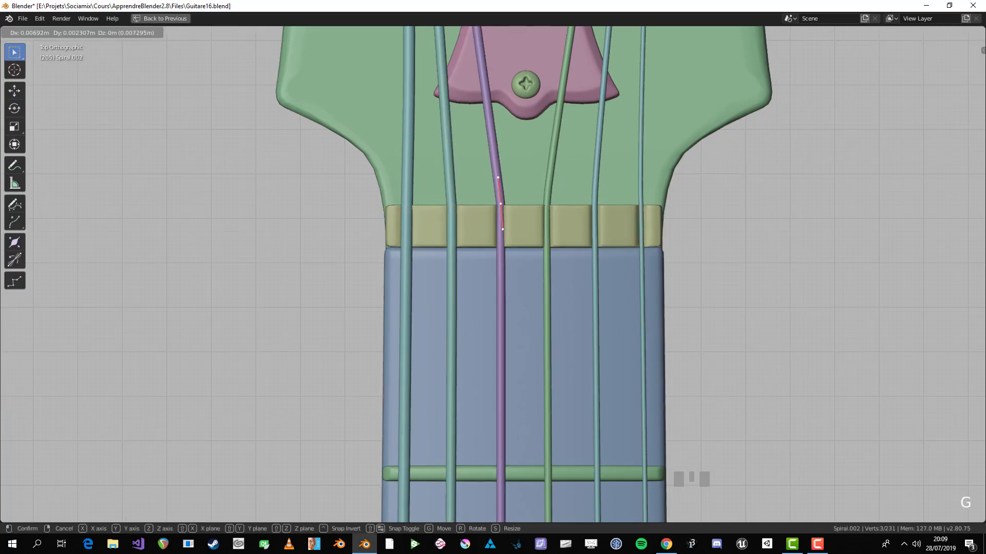
pyautogui.click(500, 205)
pyautogui.press('Tab')
# - Move the fourth string's control point at the nut by 0.00231 m in X and Y
pyautogui.click(548, 193)
pyautogui.press('Tab')
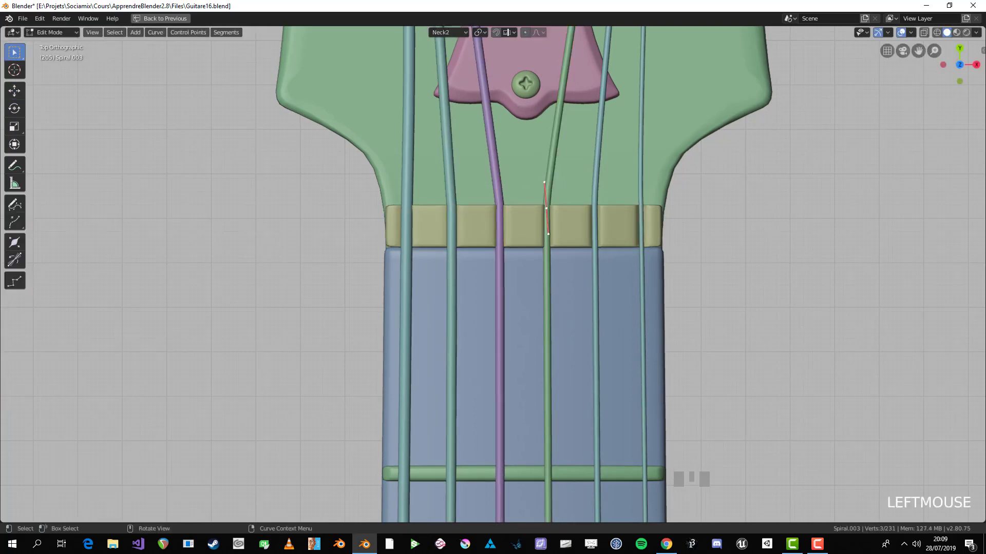
pyautogui.press('g')
pyautogui.click(548, 207)
# - Adjust the height of the fourth string's nut point along Z in perspective view
pyautogui.moveTo(548, 207); pyautogui.dragTo(550, 123, button='middle')
pyautogui.scroll(2, 551, 123)
pyautogui.press('g')
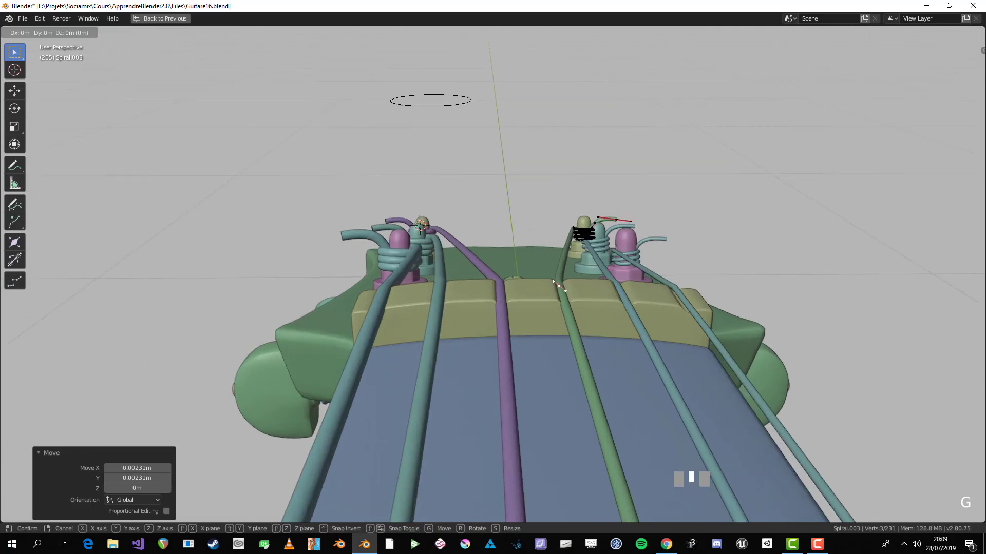
pyautogui.press('z')
pyautogui.click(559, 283)
pyautogui.hotkey('alt', 'a')
pyautogui.press('Tab')
# - Raise the fifth string's control point at the nut slightly along the Neck2 Z axis
pyautogui.click(619, 293)
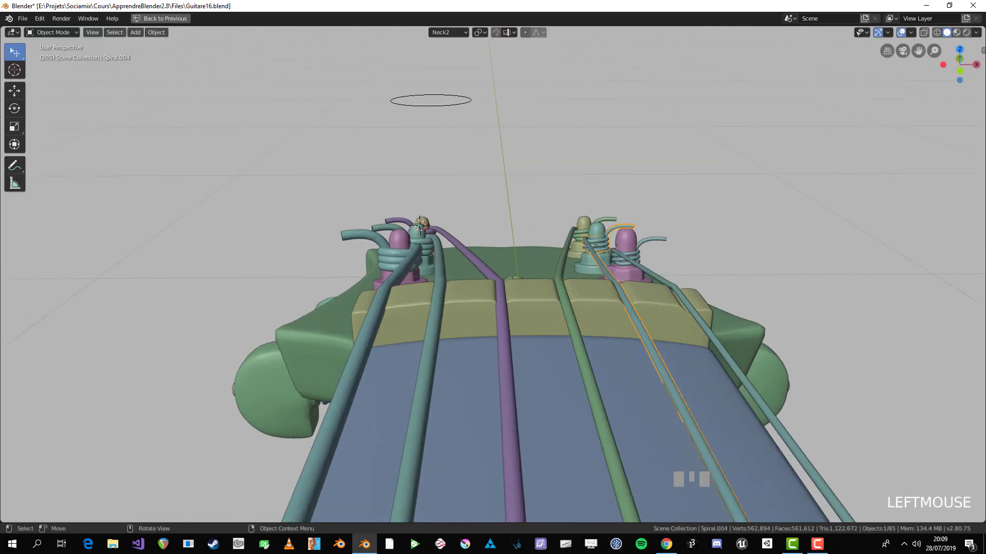
pyautogui.click(567, 305)
pyautogui.scroll(-2, 567, 305)
pyautogui.moveTo(567, 305); pyautogui.dragTo(482, 306, button='middle')
pyautogui.click(558, 329)
pyautogui.press('Tab')
pyautogui.scroll(2, 557, 329)
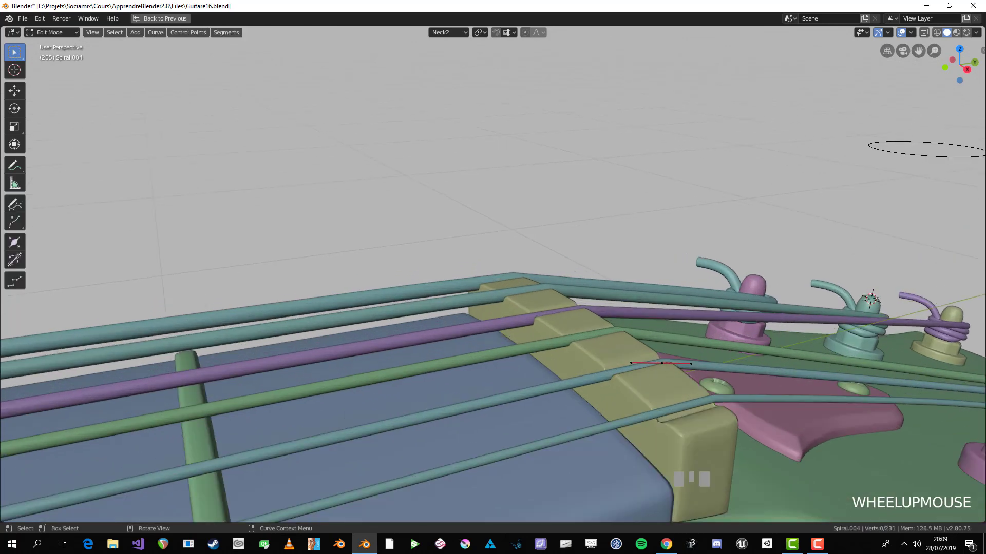
pyautogui.click(661, 363)
pyautogui.press('g')
pyautogui.press('z')
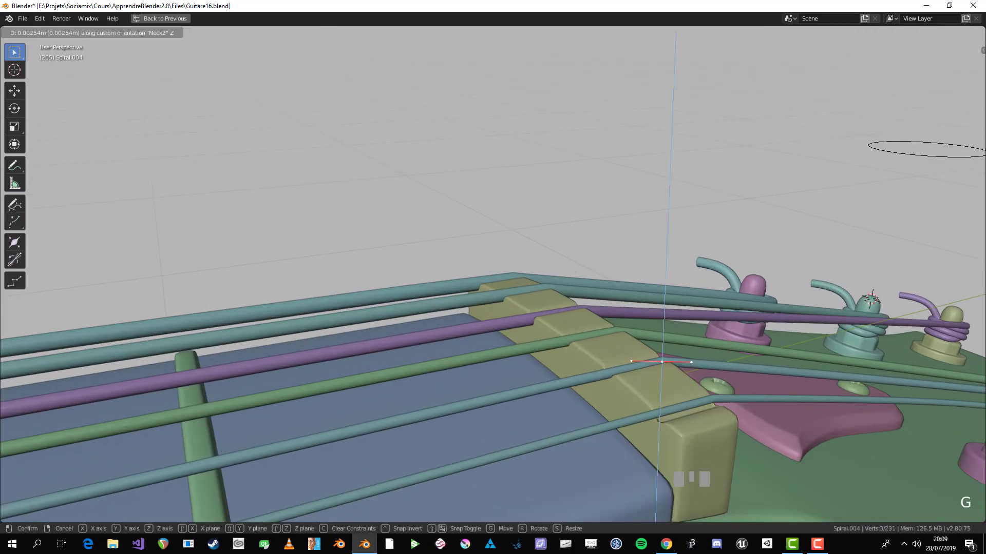
pyautogui.click(662, 360)
# - Lower the sixth string's control point at the nut by about 0.0076 m along the Neck2 Z axis
pyautogui.press('Tab')
pyautogui.click(713, 400)
pyautogui.press('Tab')
pyautogui.click(713, 400)
pyautogui.press('g')
pyautogui.press('z')
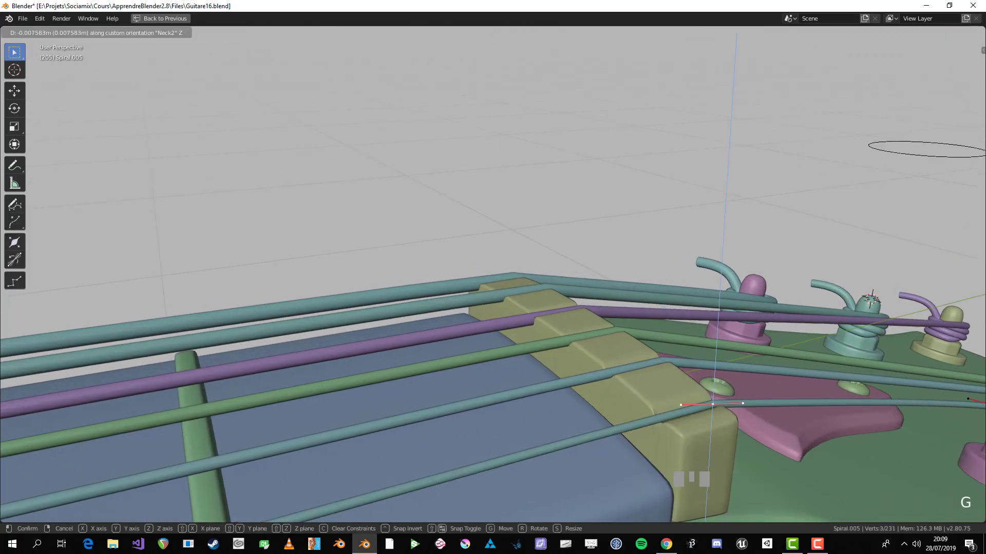
pyautogui.click(713, 405)
pyautogui.press('Tab')
# - Examine up close how the strings sit in the nut slots
pyautogui.click(711, 445)
pyautogui.press('Tab')
pyautogui.moveTo(711, 444); pyautogui.dragTo(703, 400, button='middle')
pyautogui.keyDown('shift'); pyautogui.moveTo(703, 400); pyautogui.dragTo(563, 353, button='middle'); pyautogui.keyUp('shift')
pyautogui.press('Tab')
pyautogui.scroll(3, 654, 405)
pyautogui.press('Tab')
pyautogui.hotkey('alt', 'a')
pyautogui.press('Tab')
pyautogui.scroll(-4, 563, 309)
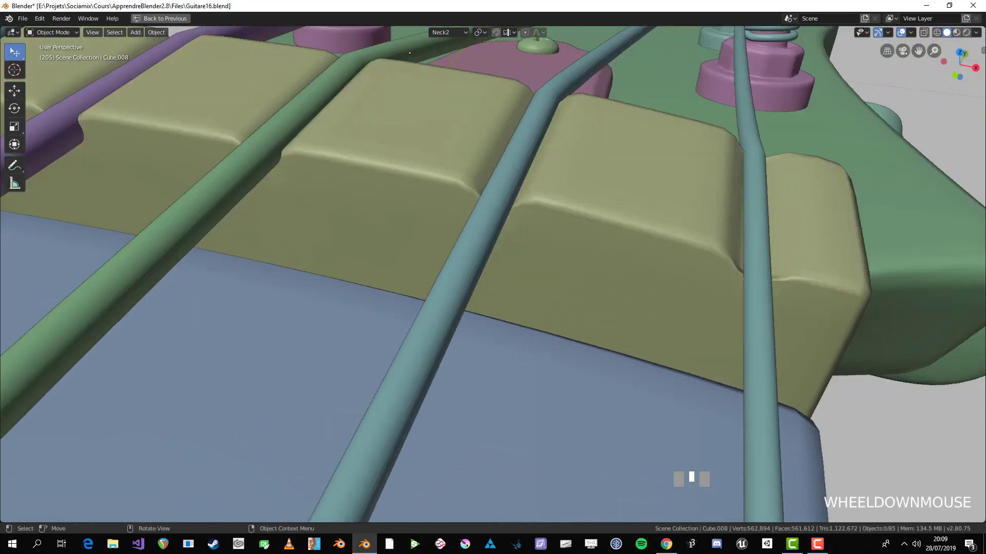
# - Isolate the nut in local view and open its mesh for editing
pyautogui.click(585, 262)
pyautogui.scroll(-3, 585, 262)
pyautogui.press('KP_Divide')
pyautogui.press('Tab')
pyautogui.scroll(5, 493, 277)
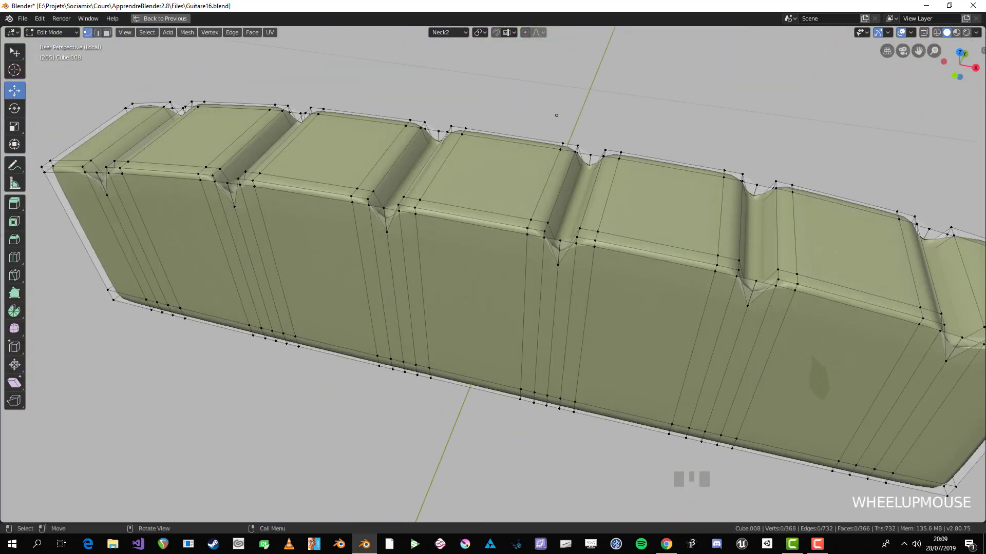
pyautogui.keyDown('shift'); pyautogui.moveTo(719, 308); pyautogui.dragTo(477, 241, button='middle'); pyautogui.keyUp('shift')
pyautogui.scroll(-2, 493, 277)
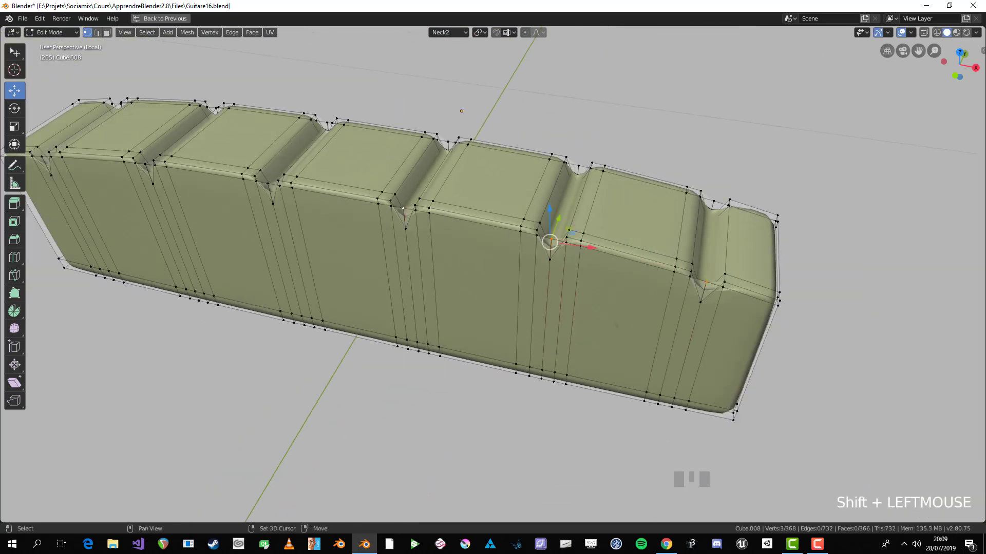
# - Select the six slot vertices on the nut's fretboard side and lower them about 0.021 m along the Neck2 Z axis
pyautogui.moveTo(406, 212); pyautogui.dragTo(442, 205, button='middle')
pyautogui.keyDown('shift'); pyautogui.moveTo(442, 205); pyautogui.dragTo(539, 198, button='middle'); pyautogui.keyUp('shift')
pyautogui.scroll(1, 539, 198)
pyautogui.press('g')
pyautogui.press('z')
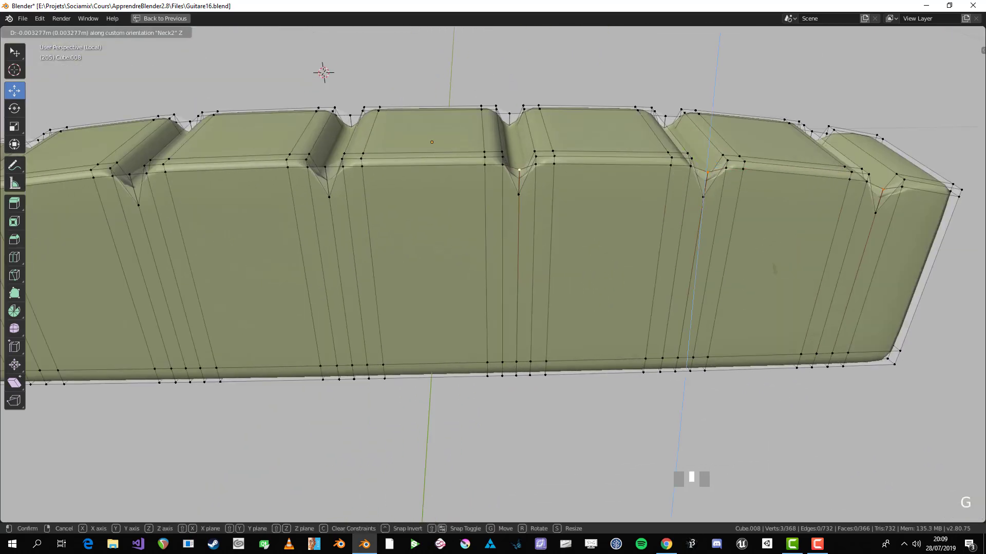
pyautogui.press('Escape')
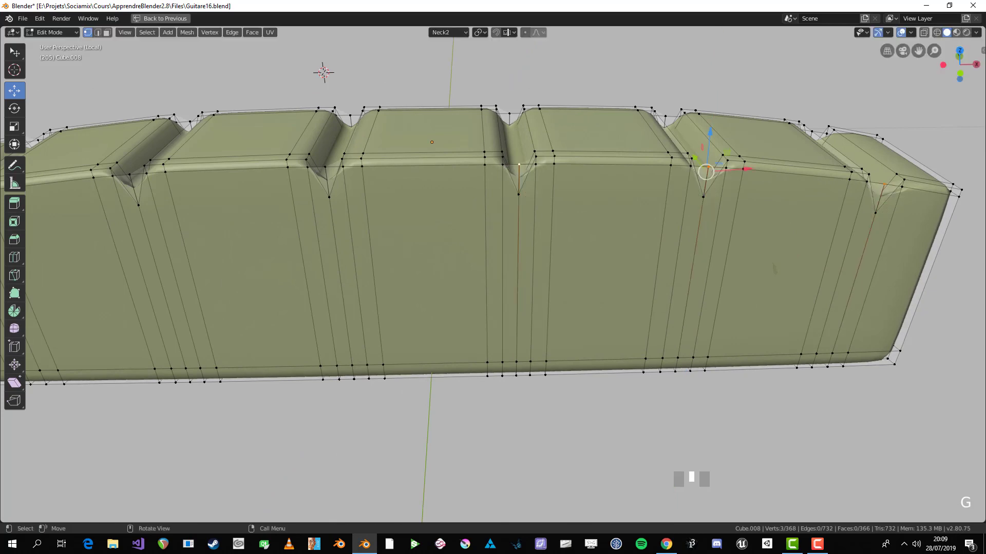
pyautogui.scroll(-2, 493, 277)
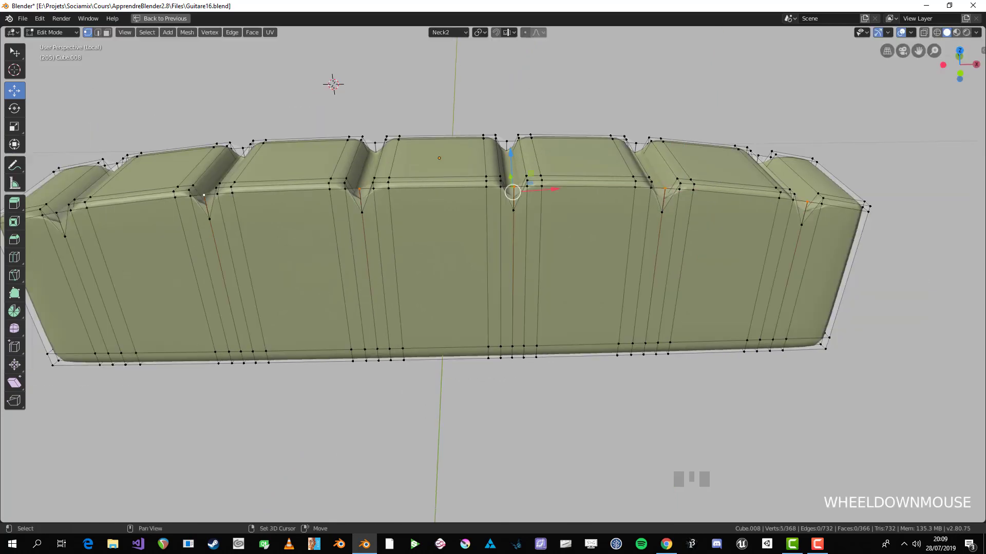
pyautogui.keyDown('shift'); pyautogui.moveTo(492, 278); pyautogui.dragTo(544, 287, button='middle'); pyautogui.keyUp('shift')
pyautogui.moveTo(277, 212); pyautogui.dragTo(313, 201, button='middle')
pyautogui.press('g')
pyautogui.press('z')
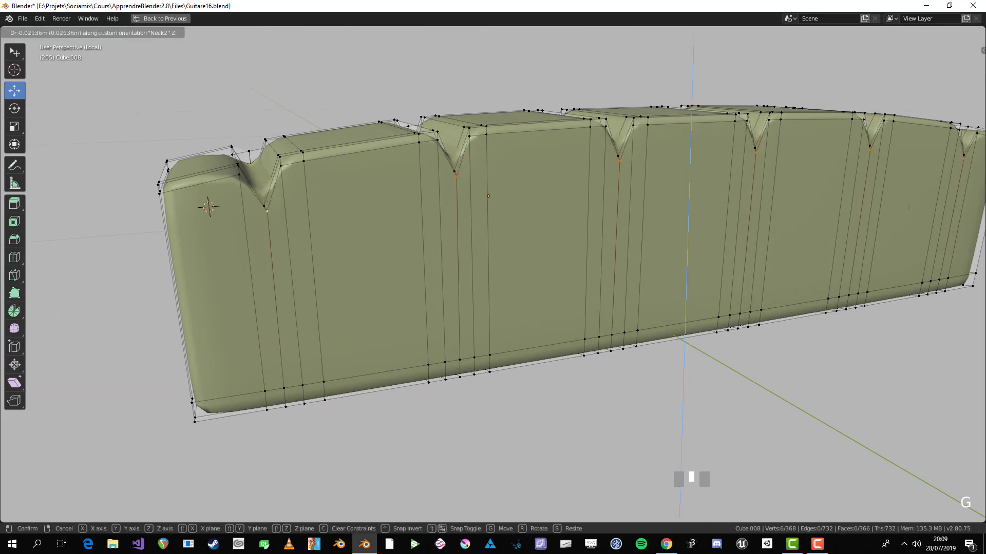
pyautogui.press('Return')
pyautogui.scroll(-4, 493, 277)
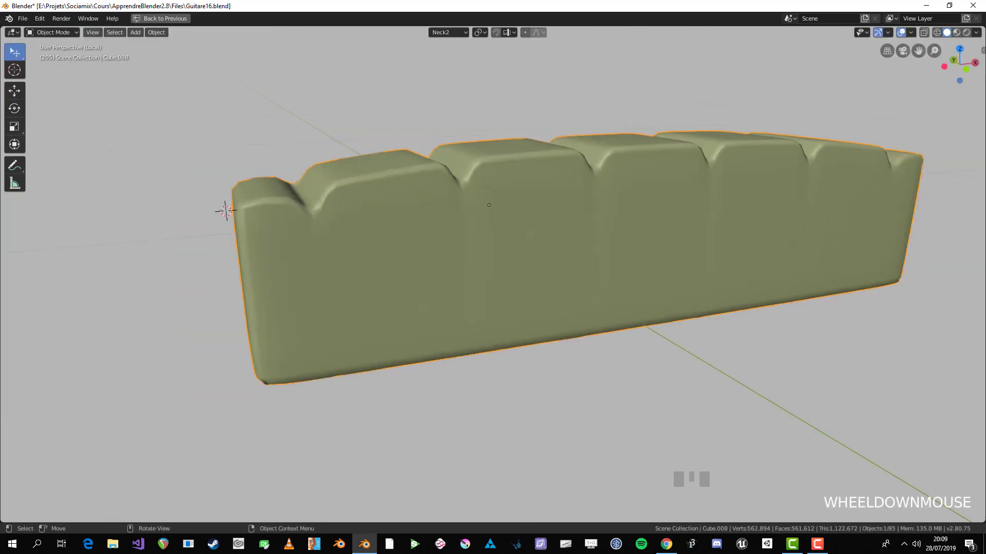
# - Lower the slot vertices of two slots on the nut's headstock side by about 0.027 m along global Z
pyautogui.moveTo(492, 277); pyautogui.dragTo(560, 336, button='middle')
pyautogui.scroll(4, 686, 288)
pyautogui.press('g')
pyautogui.press('z')
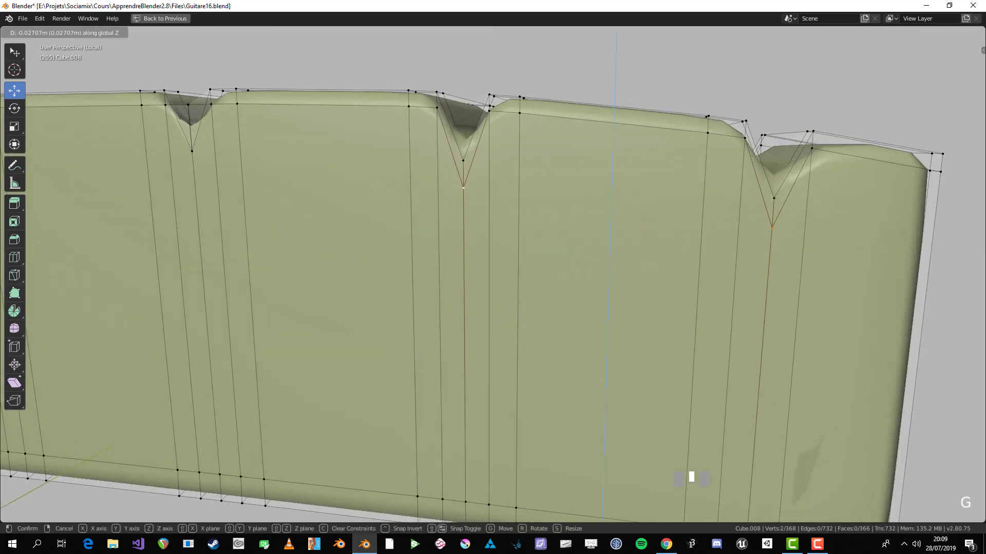
pyautogui.click(463, 188)
# - Select the matching vertices of the remaining four slots on the headstock side and lower them along the Neck2 Z axis
pyautogui.keyDown('shift'); pyautogui.moveTo(463, 188); pyautogui.dragTo(806, 288, button='middle'); pyautogui.keyUp('shift')
pyautogui.click(522, 202)
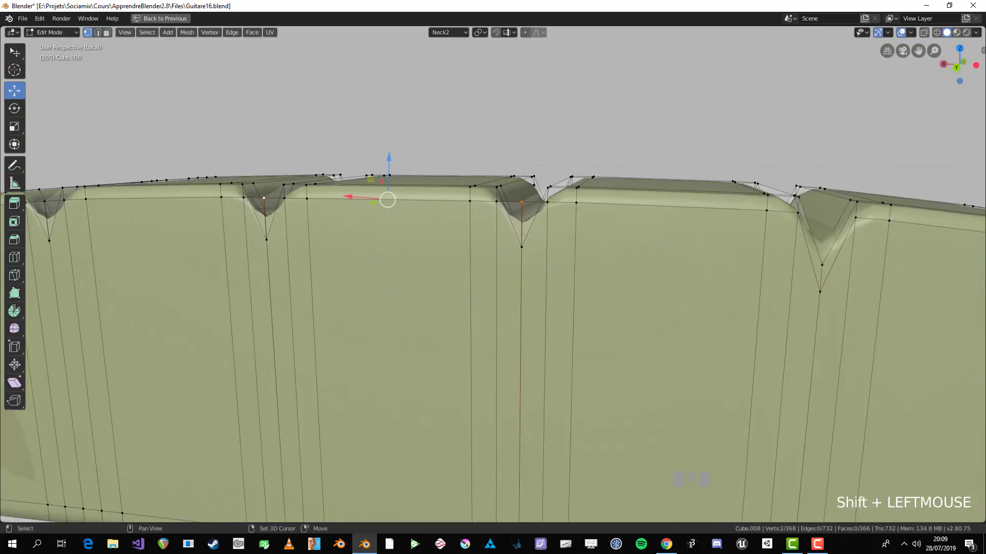
pyautogui.keyDown('shift'); pyautogui.moveTo(263, 198); pyautogui.dragTo(510, 208, button='middle'); pyautogui.keyUp('shift')
pyautogui.keyDown('shift'); pyautogui.click(75, 232); pyautogui.keyUp('shift')
pyautogui.press('g')
pyautogui.press('z')
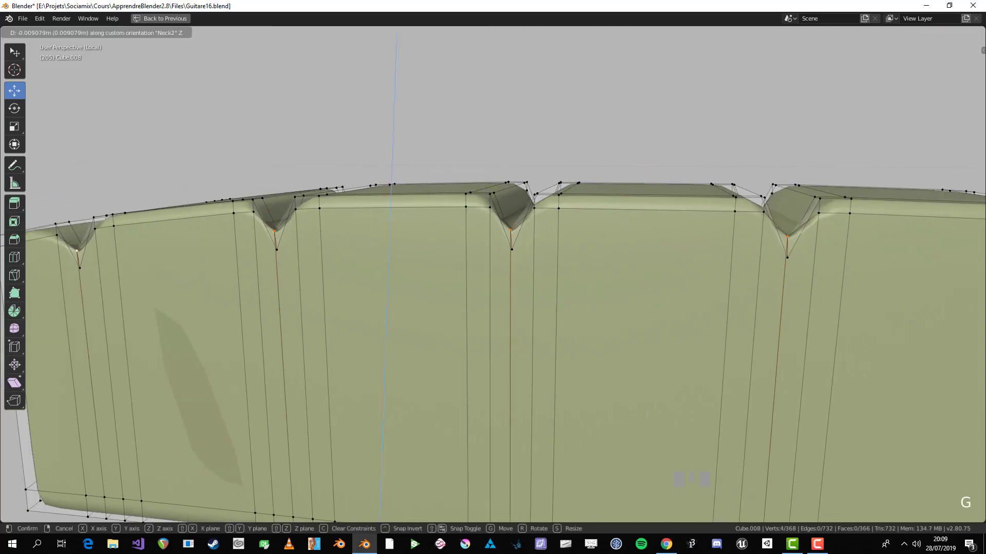
pyautogui.click(77, 299)
pyautogui.hotkey('alt', 'a')
pyautogui.keyDown('ctrl'); pyautogui.keyDown('alt'); pyautogui.click(509, 264); pyautogui.keyUp('alt'); pyautogui.keyUp('ctrl')
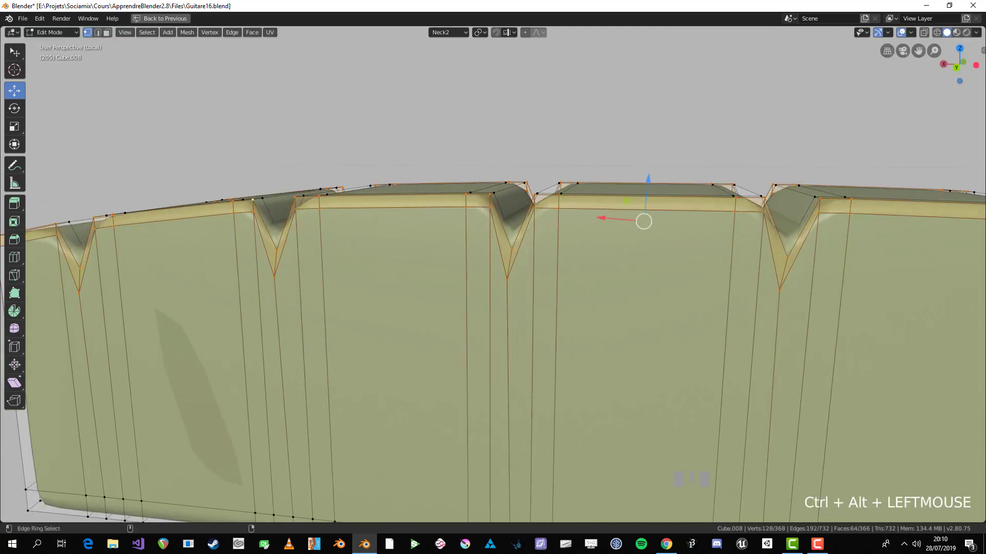
pyautogui.scroll(-6, 524, 409)
pyautogui.moveTo(652, 334); pyautogui.dragTo(878, 326, button='middle')
pyautogui.scroll(5, 493, 277)
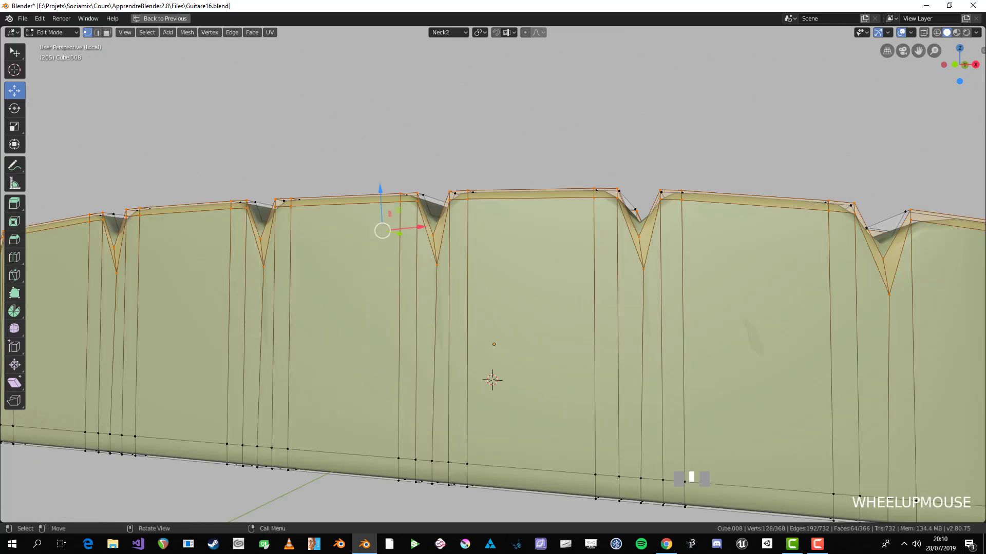
pyautogui.hotkey('alt', 'a')
pyautogui.moveTo(668, 359); pyautogui.dragTo(616, 349, button='middle')
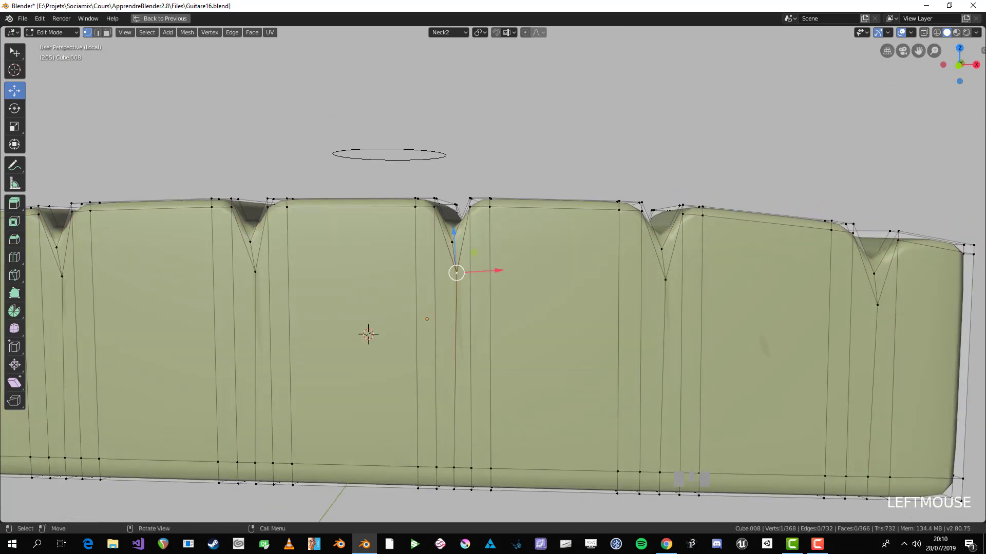
# - Finish editing the nut mesh and leave local view to show the whole guitar again
pyautogui.scroll(-4, 492, 277)
pyautogui.press('Tab')
pyautogui.moveTo(492, 277); pyautogui.dragTo(566, 318, button='middle')
pyautogui.scroll(-2, 493, 277)
pyautogui.click(513, 297)
pyautogui.scroll(2, 513, 298)
pyautogui.scroll(-2, 513, 298)
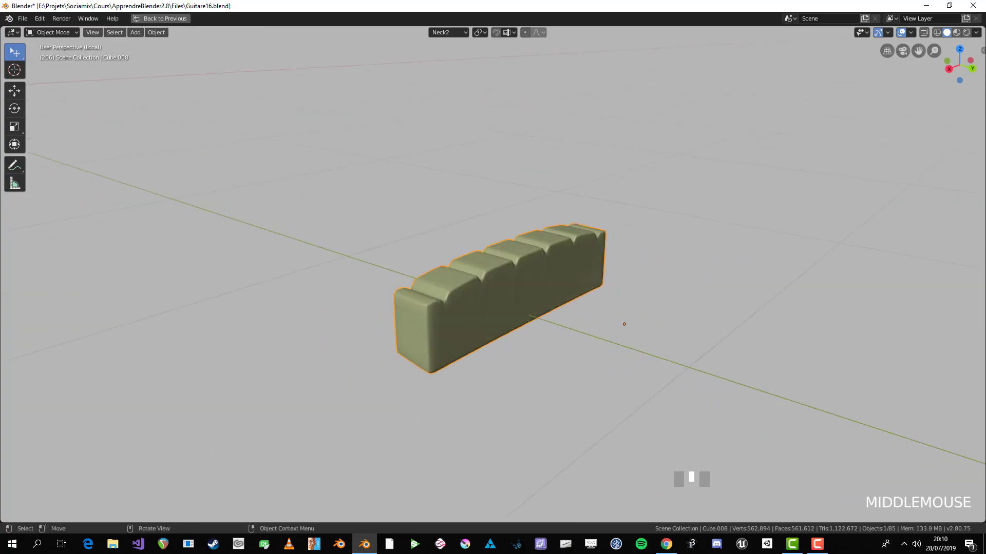
pyautogui.press('KP_Divide')
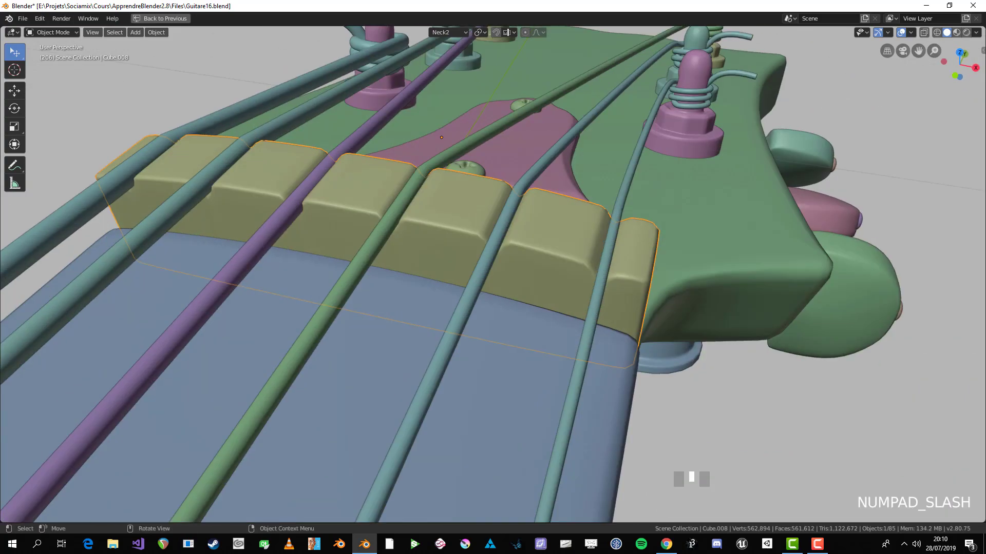
# - Move the sixth string's nut control point by -0.000832 m in X and -0.000029 m in Y, and rotate it slightly
pyautogui.scroll(-2, 493, 277)
pyautogui.moveTo(493, 277); pyautogui.dragTo(513, 215, button='middle')
pyautogui.scroll(3, 492, 278)
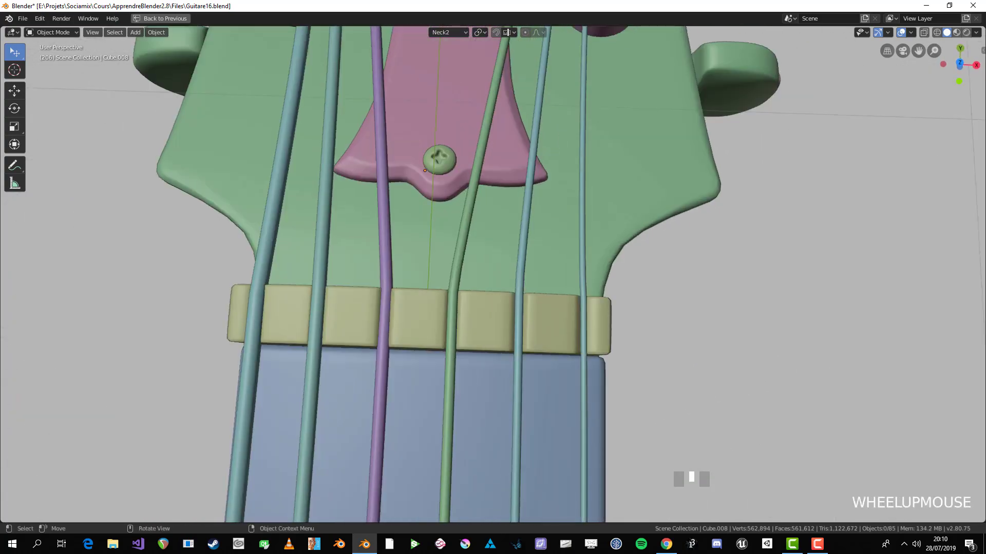
pyautogui.click(381, 231)
pyautogui.press('Tab')
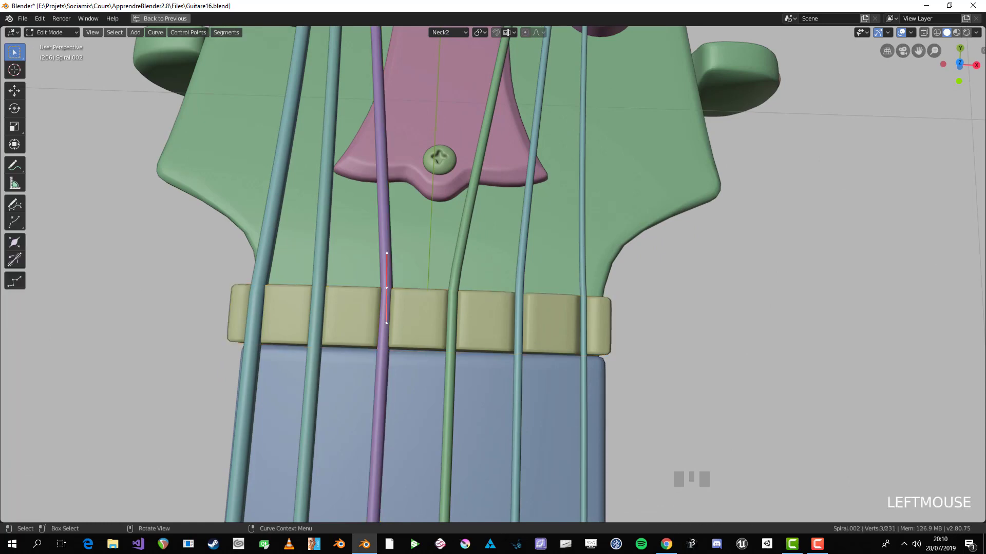
pyautogui.press('Tab')
pyautogui.click(583, 308)
pyautogui.press('Tab')
pyautogui.click(584, 300)
pyautogui.press('g')
pyautogui.click(648, 309)
pyautogui.press('r')
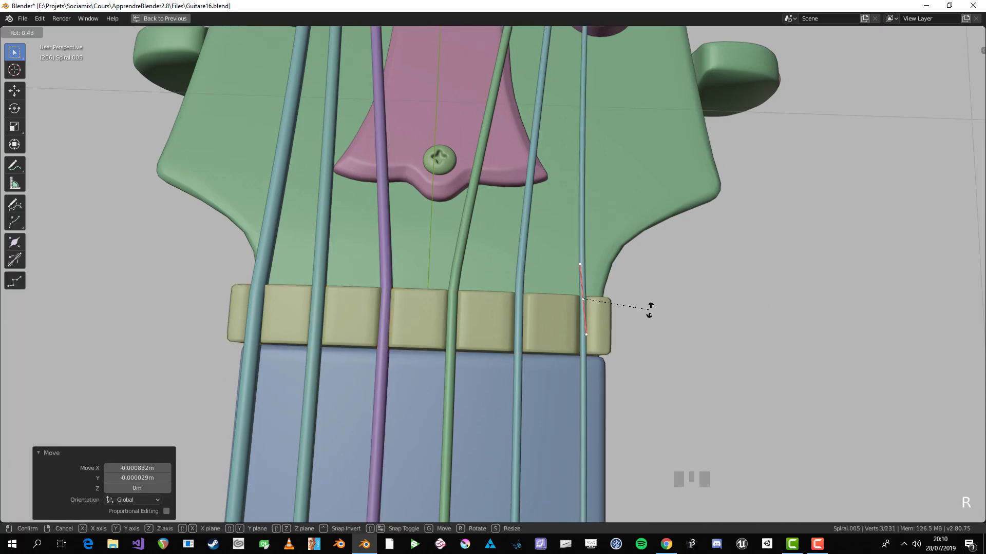
pyautogui.click(649, 314)
pyautogui.press('Tab')
# - In top view, move the mirrored pair of tuning posts nearest the nut outward along the Neck2 X axis
pyautogui.scroll(-3, 649, 314)
pyautogui.moveTo(649, 314); pyautogui.dragTo(646, 279, button='middle')
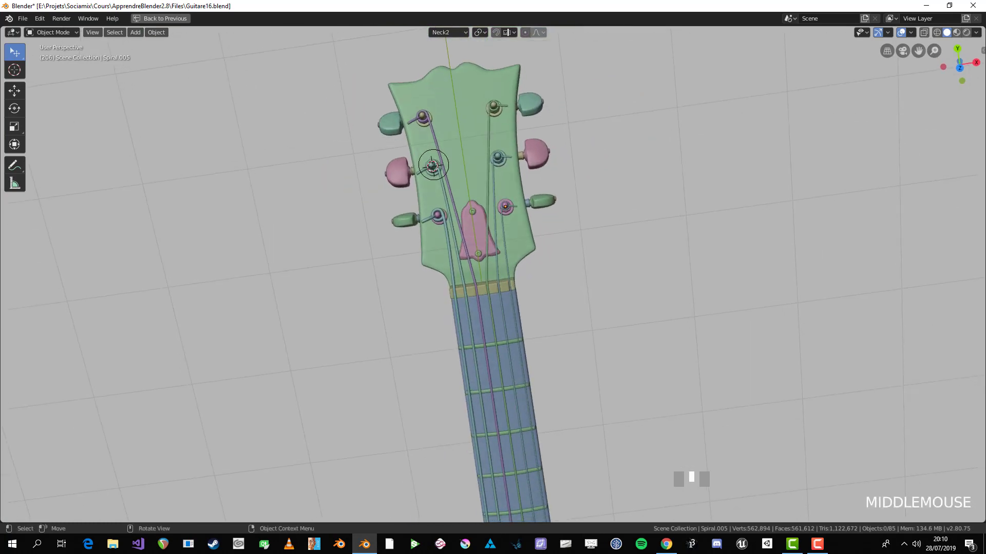
pyautogui.press('KP_7')
pyautogui.scroll(2, 493, 278)
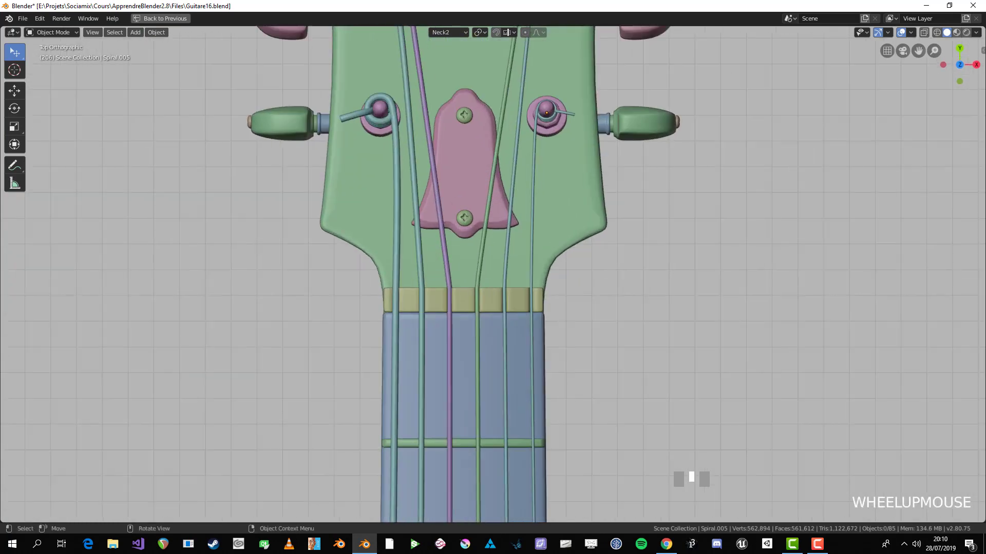
pyautogui.scroll(-1, 493, 277)
pyautogui.scroll(2, 493, 278)
pyautogui.scroll(1, 413, 40)
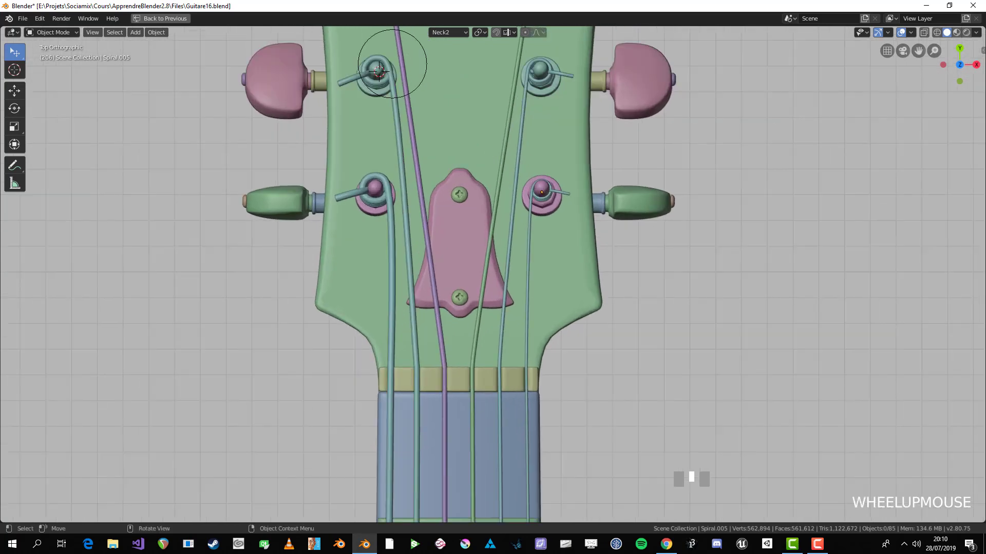
pyautogui.keyDown('shift'); pyautogui.moveTo(379, 71); pyautogui.dragTo(391, 142, button='middle'); pyautogui.keyUp('shift')
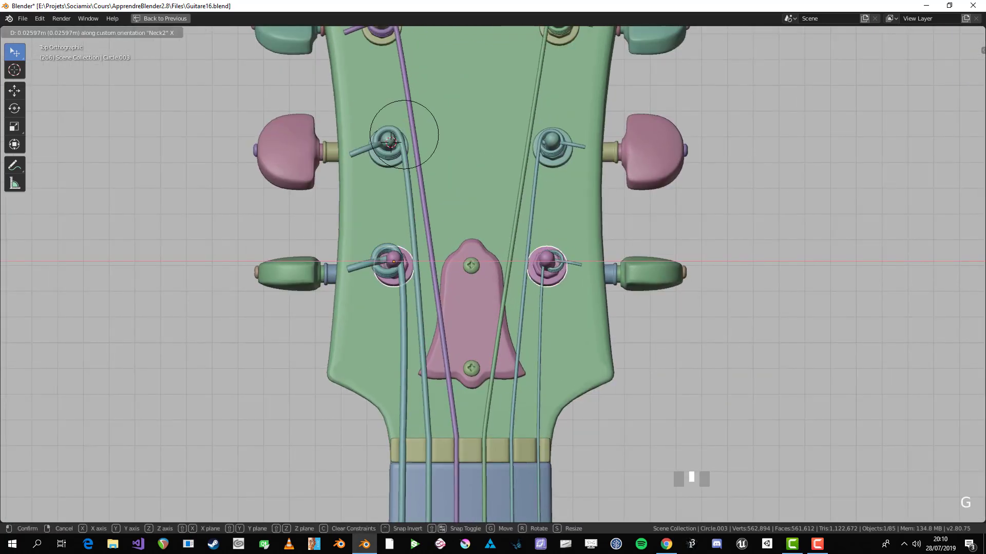
pyautogui.press('g')
pyautogui.press('x')
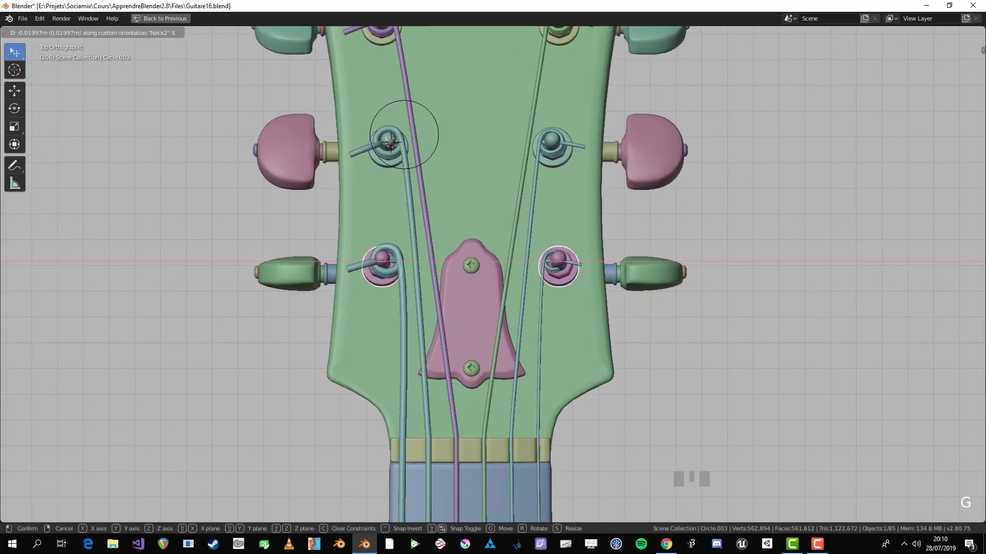
pyautogui.click(403, 308)
# - Move the first string's coil points outward by about 0.024 m along the Neck2 X axis to centre them on the post
pyautogui.click(402, 309)
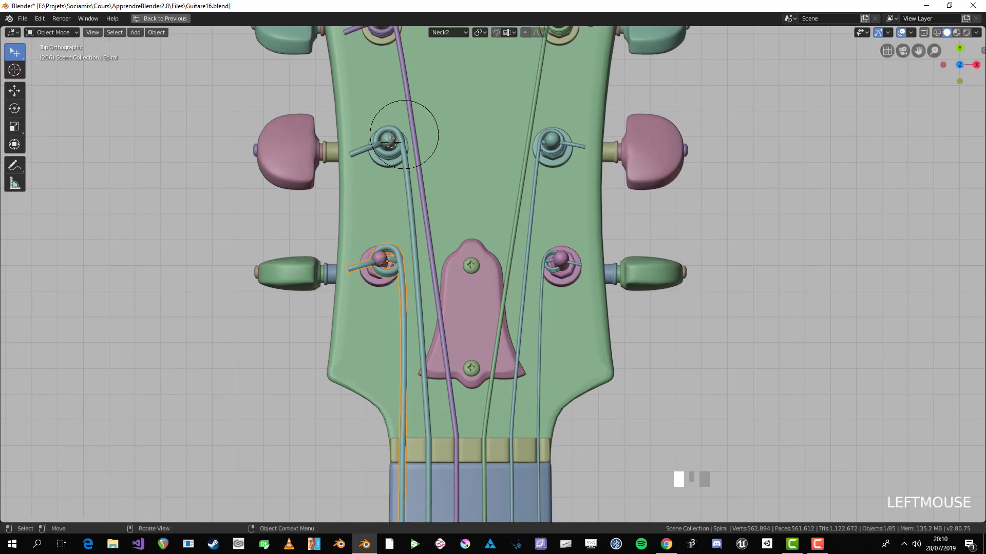
pyautogui.press('Tab')
pyautogui.press('g')
pyautogui.press('x')
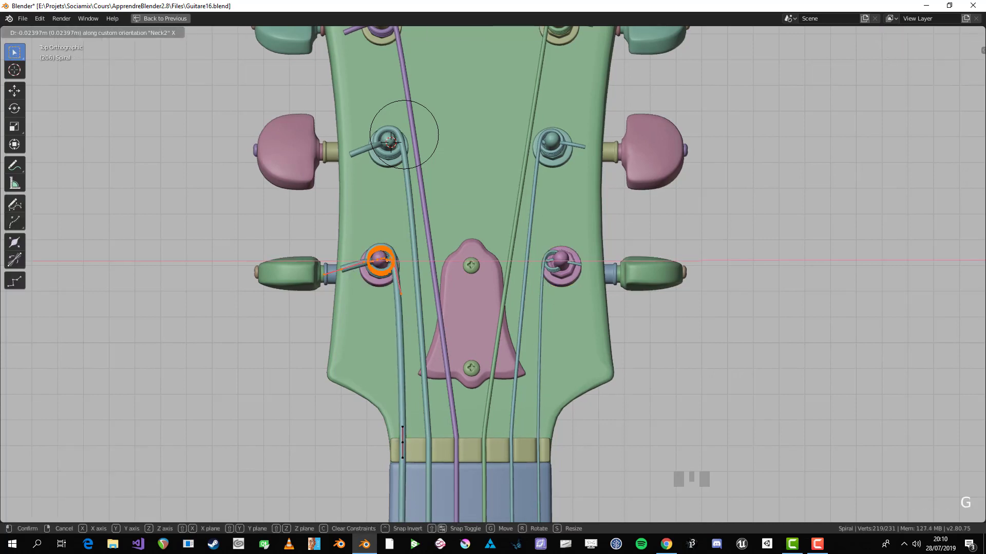
pyautogui.press('Tab')
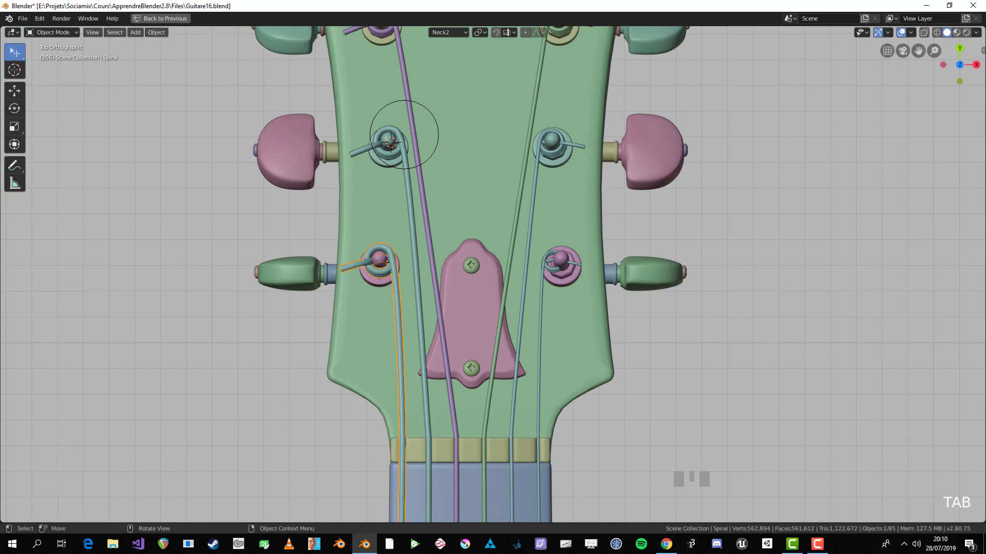
# - Open the sixth string's curve for editing
pyautogui.hotkey('alt', 'a')
pyautogui.click(541, 303)
pyautogui.press('Tab')
pyautogui.press('b')
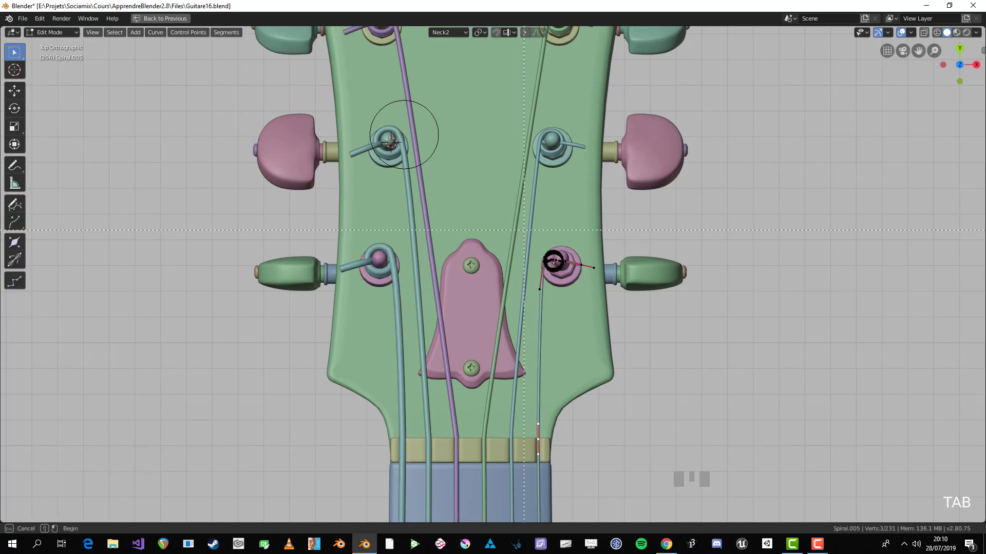
pyautogui.moveTo(525, 229); pyautogui.dragTo(637, 312)
pyautogui.press('g')
pyautogui.press('x')
pyautogui.press('Escape')
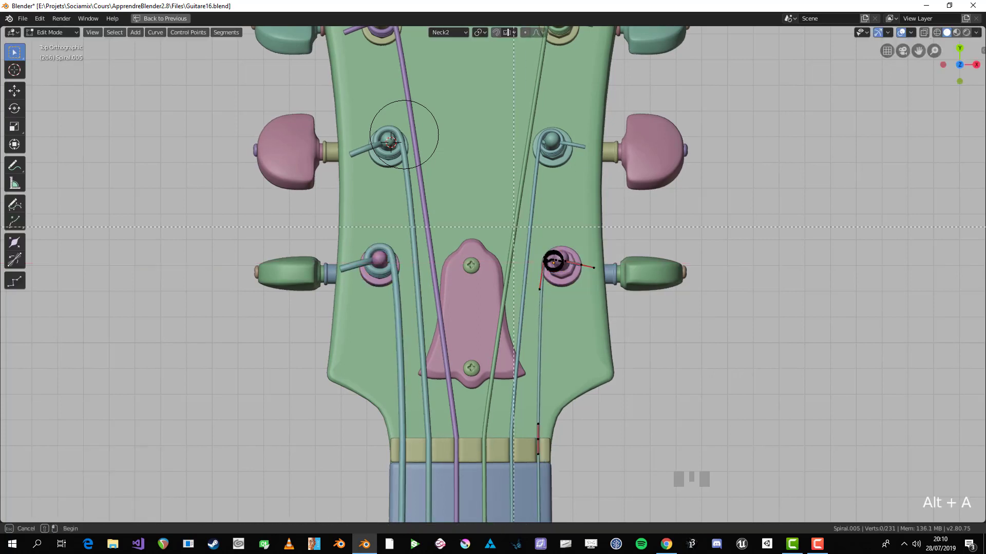
# - Select only the sixth string's coil points and move them about 0.03 m along the Neck2 X axis onto the post
pyautogui.moveTo(514, 226); pyautogui.dragTo(622, 308)
pyautogui.press('g')
pyautogui.press('x')
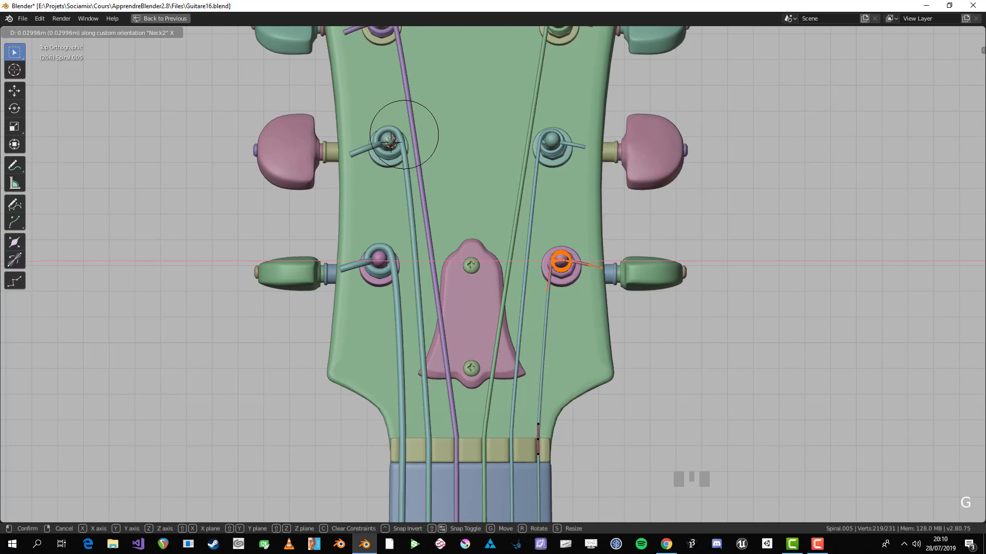
pyautogui.click(626, 309)
pyautogui.press('Tab')
pyautogui.scroll(-8, 493, 274)
pyautogui.keyDown('shift'); pyautogui.moveTo(616, 411); pyautogui.dragTo(604, 47, button='middle'); pyautogui.keyUp('shift')
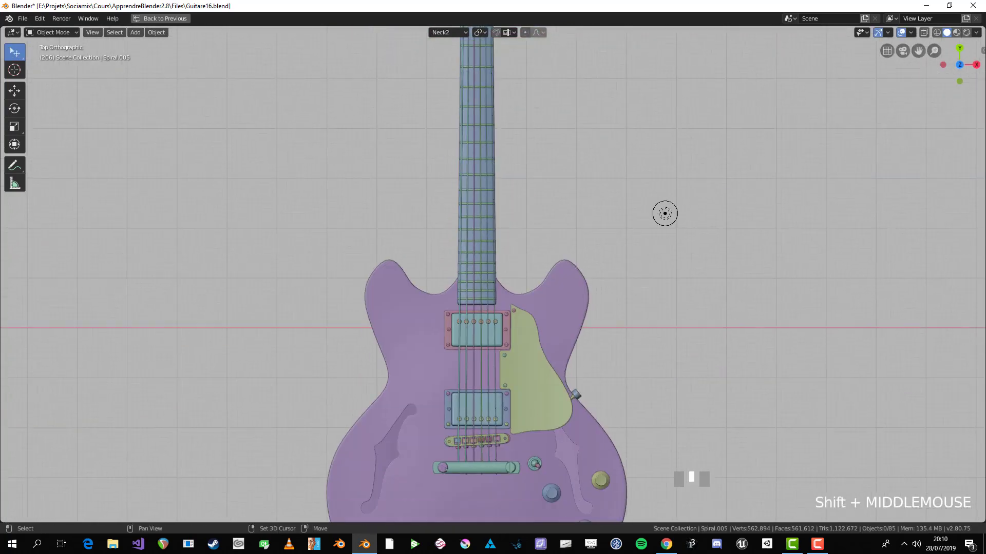
# - Examine in top view how the six strings line up with the pickup screws, bridge saddles and tailpiece
pyautogui.scroll(6, 487, 497)
pyautogui.click(488, 478)
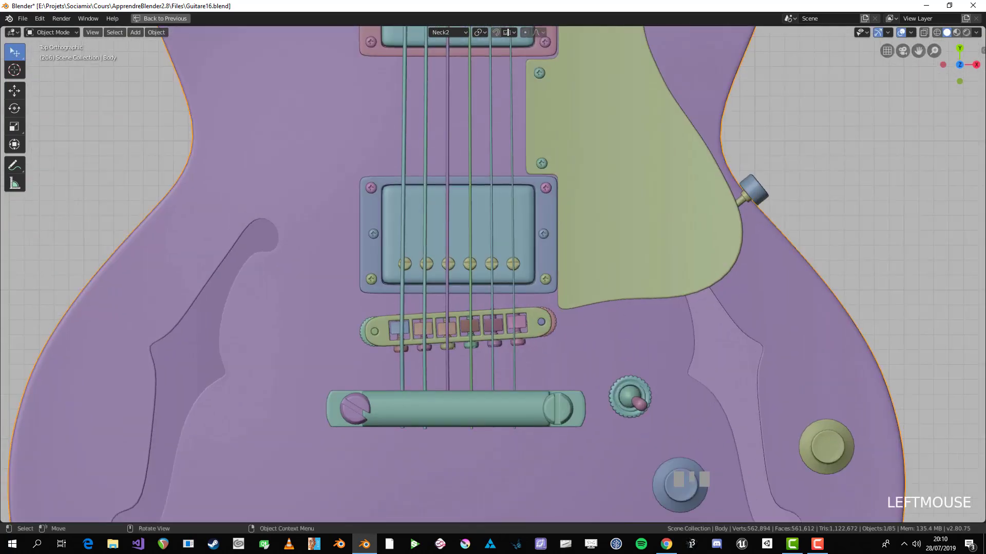
pyautogui.scroll(-5, 493, 277)
pyautogui.scroll(5, 493, 277)
pyautogui.click(384, 205)
pyautogui.press('Tab')
pyautogui.hotkey('alt', 'a')
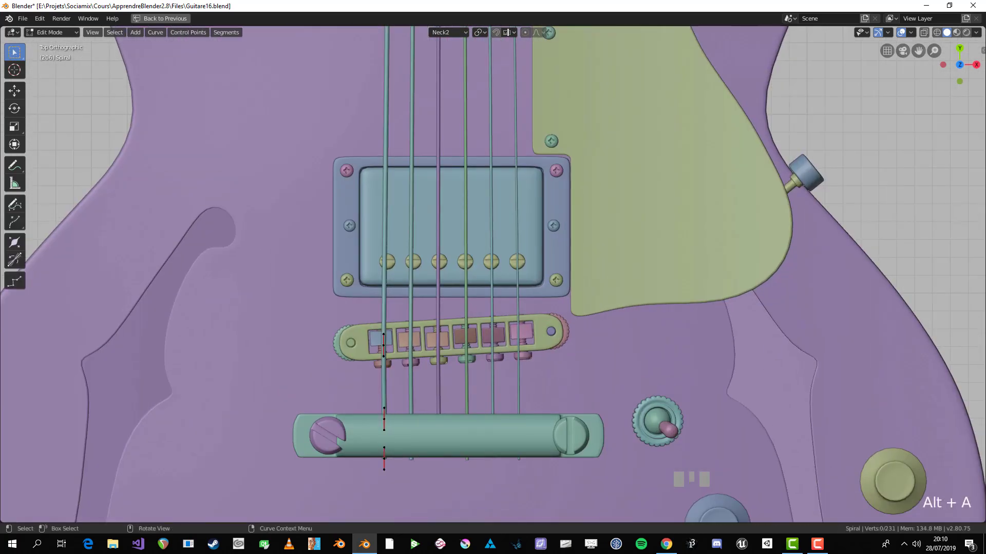
pyautogui.press('Tab')
pyautogui.scroll(5, 287, 374)
pyautogui.press('Tab')
pyautogui.press('Tab')
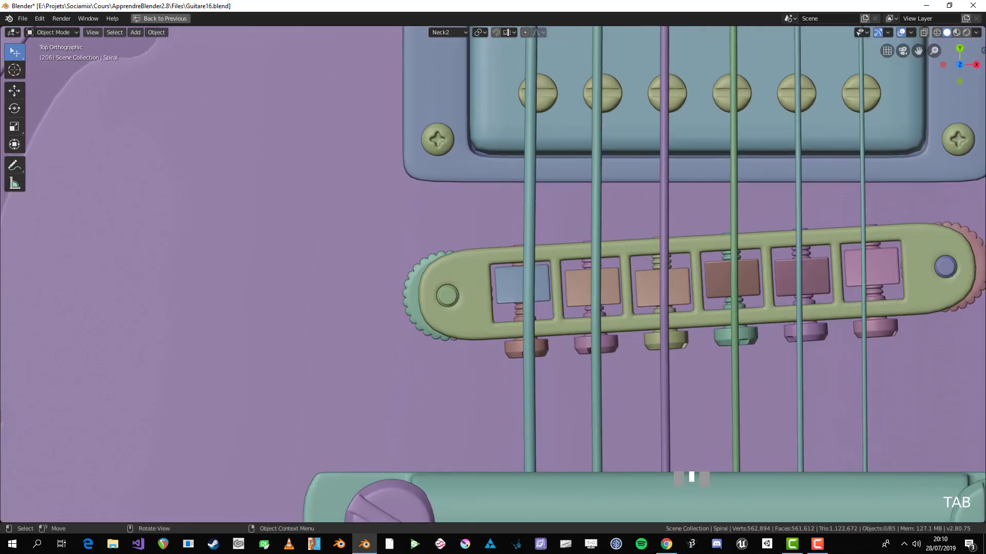
pyautogui.scroll(-4, 491, 279)
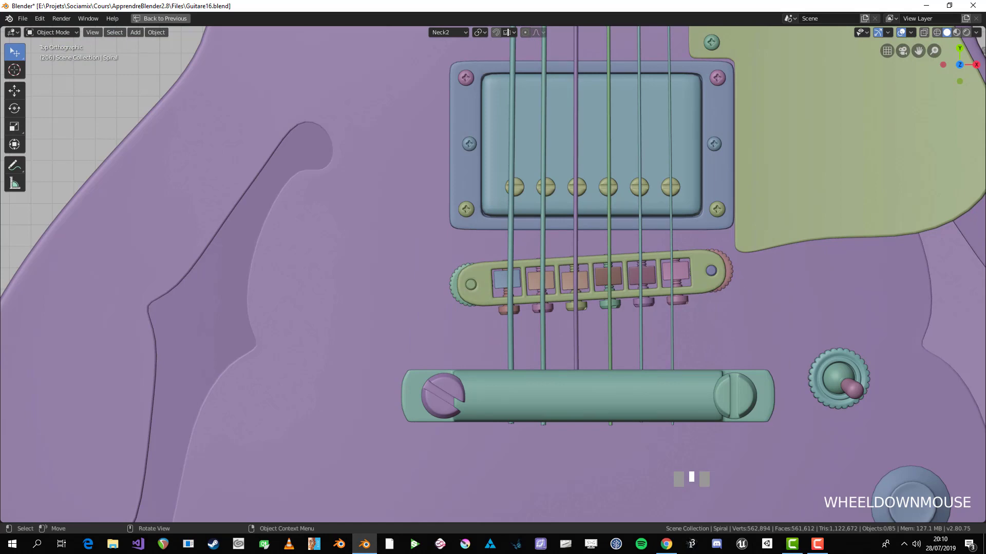
pyautogui.scroll(-4, 493, 277)
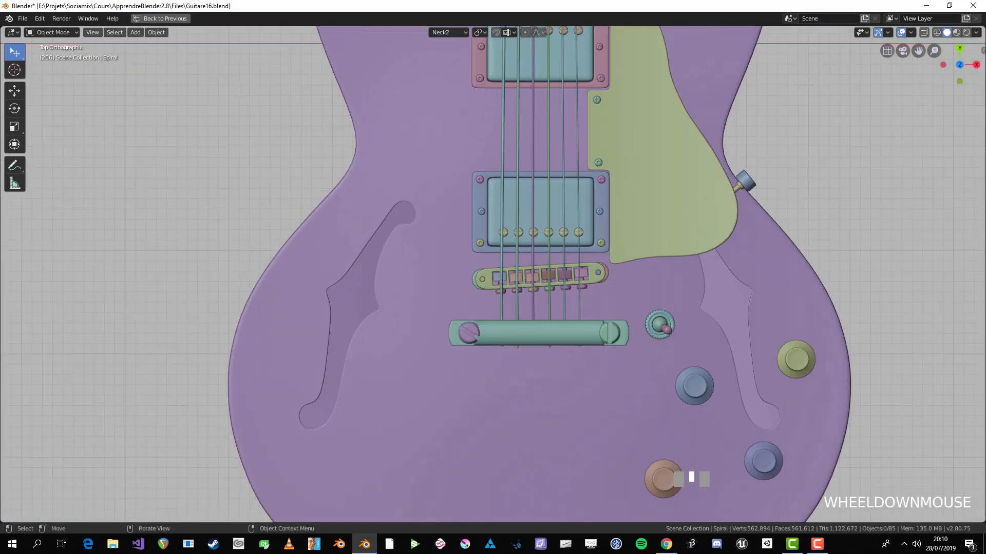
# - In front view, open the tailpiece mesh for editing and select through it the full vertex column around the fourth string's hole
pyautogui.moveTo(493, 277); pyautogui.dragTo(501, 340, button='middle')
pyautogui.press('KP_1')
pyautogui.scroll(3, 524, 292)
pyautogui.press('Tab')
pyautogui.scroll(5, 326, 510)
pyautogui.hotkey('alt', 'a')
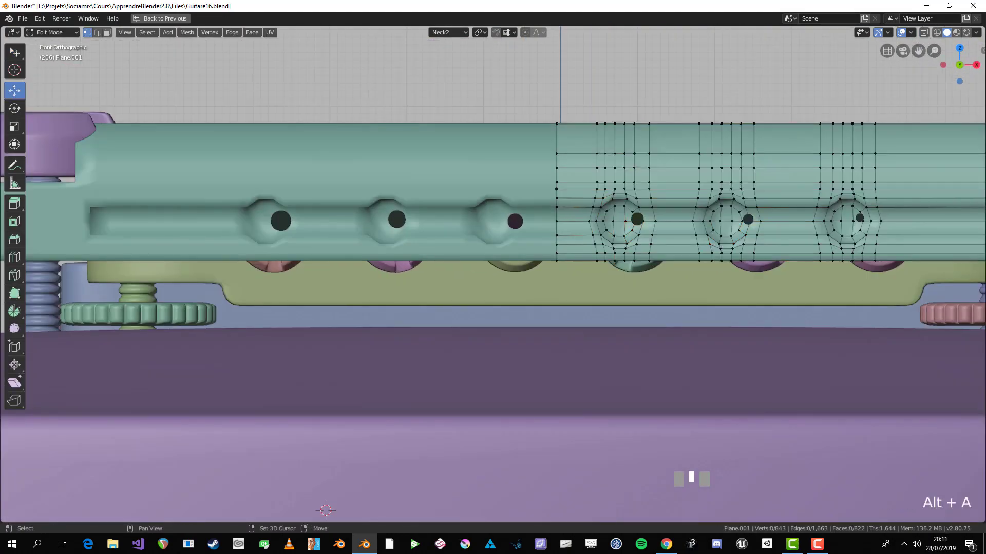
pyautogui.hotkey('alt', 'z')
pyautogui.keyDown('shift'); pyautogui.moveTo(325, 510); pyautogui.dragTo(224, 539, button='middle'); pyautogui.keyUp('shift')
pyautogui.moveTo(459, 111); pyautogui.dragTo(542, 292)
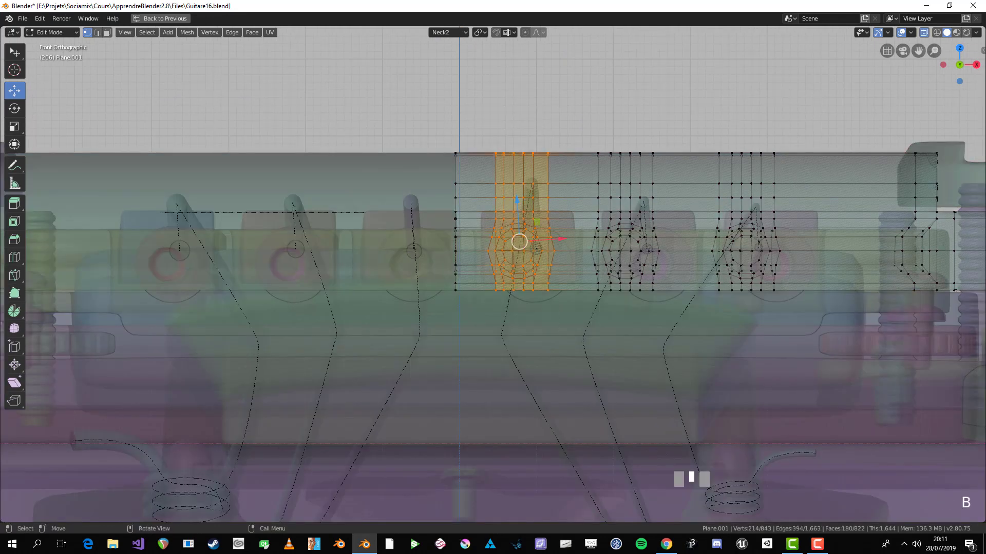
# - Set the transform orientation to Global and move the selected hole column about 0.02 m along X to centre it on the fourth string
pyautogui.scroll(1, 519, 242)
pyautogui.press('g')
pyautogui.press('x')
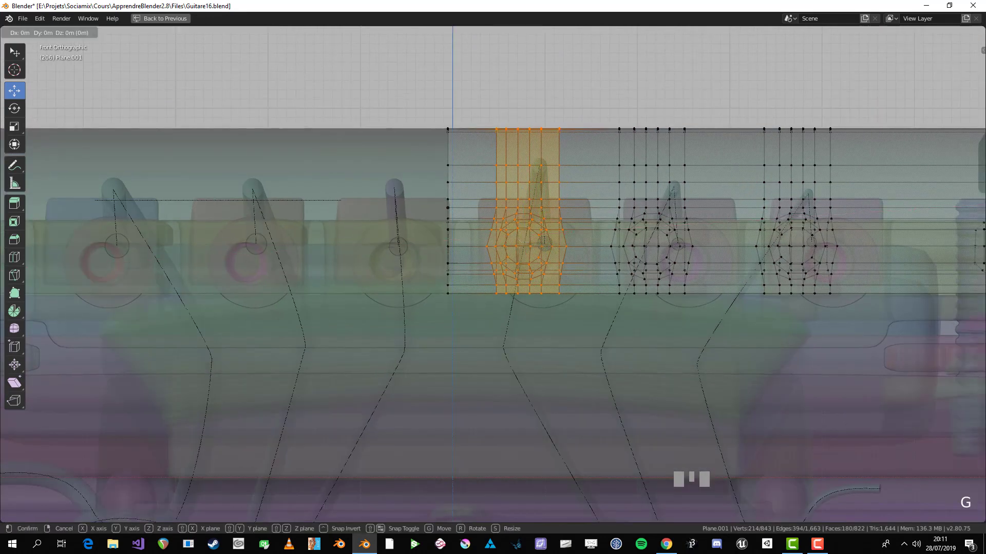
pyautogui.press('Return')
pyautogui.click(449, 31)
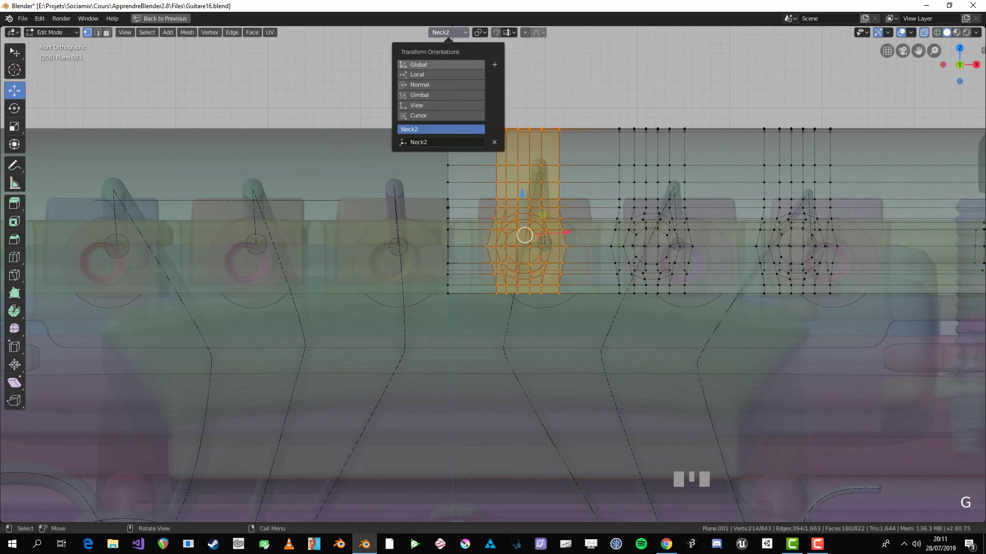
pyautogui.click(416, 66)
pyautogui.press('g')
pyautogui.press('x')
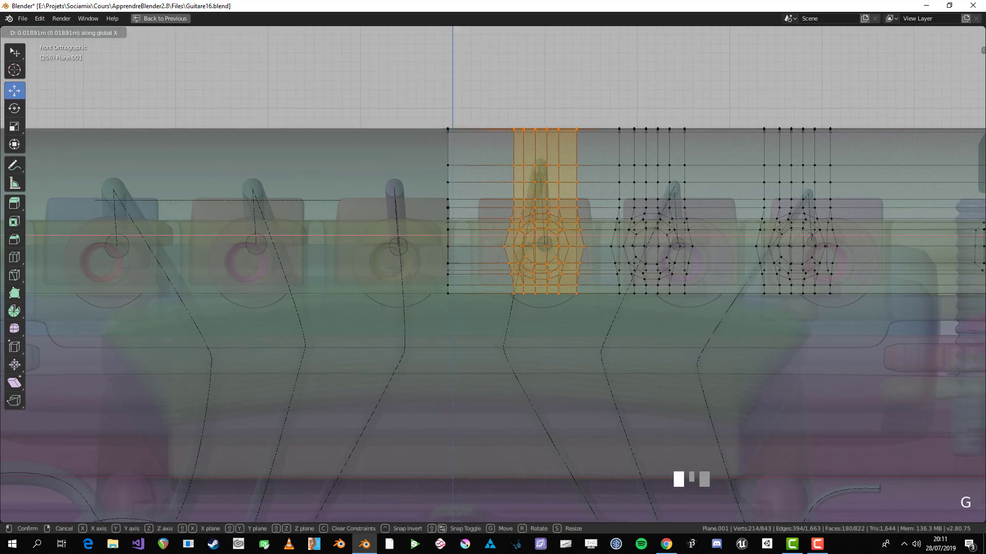
pyautogui.press('Return')
pyautogui.press('Tab')
pyautogui.hotkey('alt', 'z')
pyautogui.press('Tab')
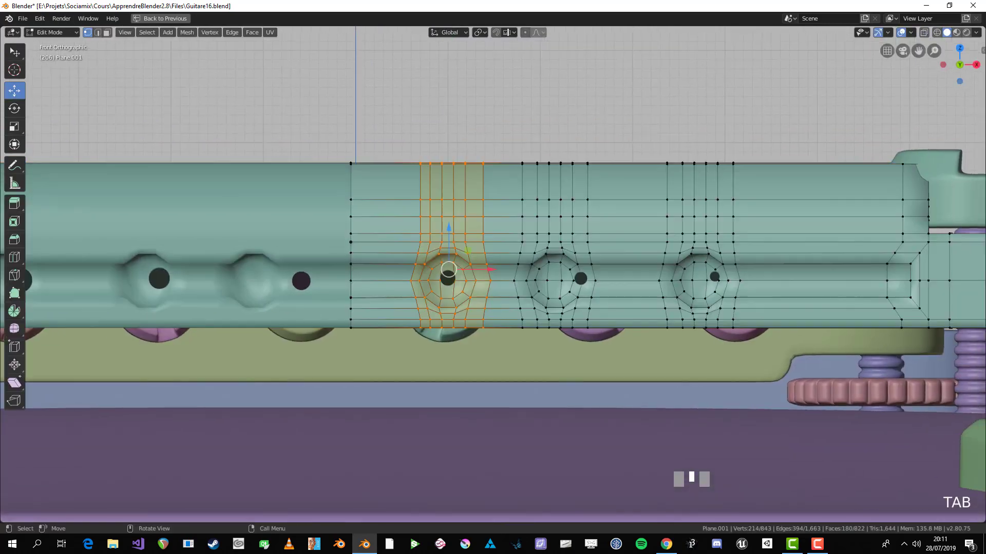
# - Select the tailpiece vertex column around the fifth string's hole and move it along global X to centre it on the string
pyautogui.hotkey('alt', 'z')
pyautogui.moveTo(527, 192); pyautogui.dragTo(591, 333)
pyautogui.press('Tab')
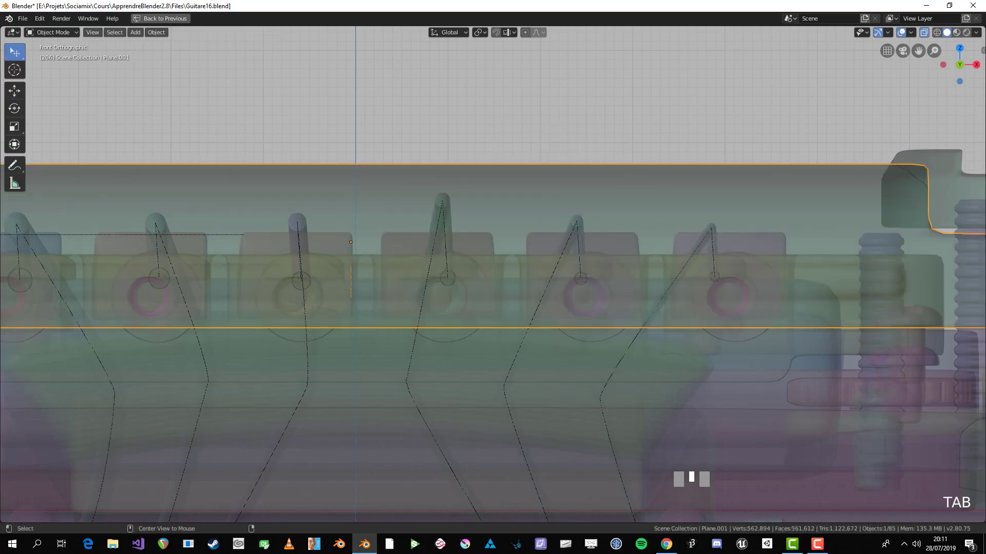
pyautogui.hotkey('alt', 'z')
pyautogui.scroll(-3, 493, 277)
pyautogui.scroll(2, 493, 278)
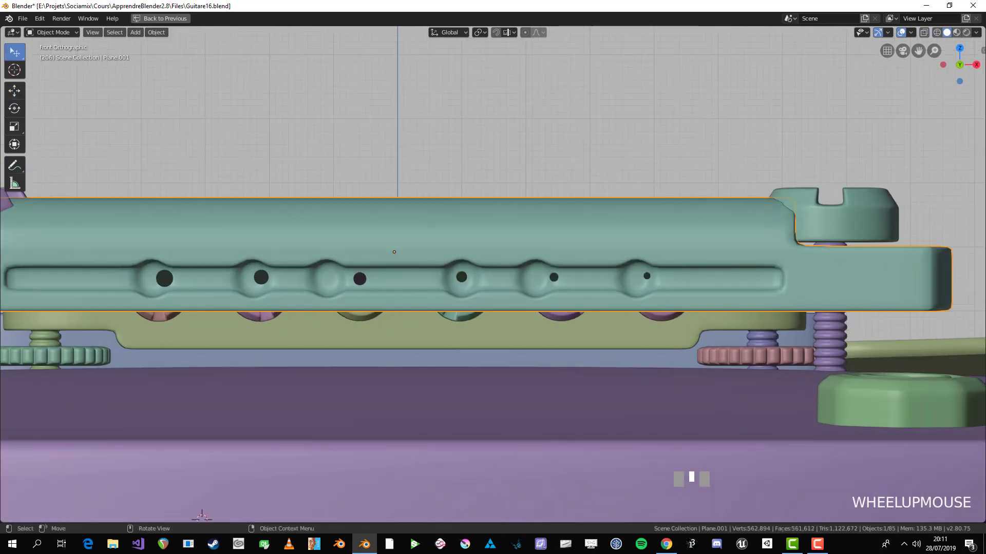
pyautogui.press('Tab')
pyautogui.hotkey('alt', 'a')
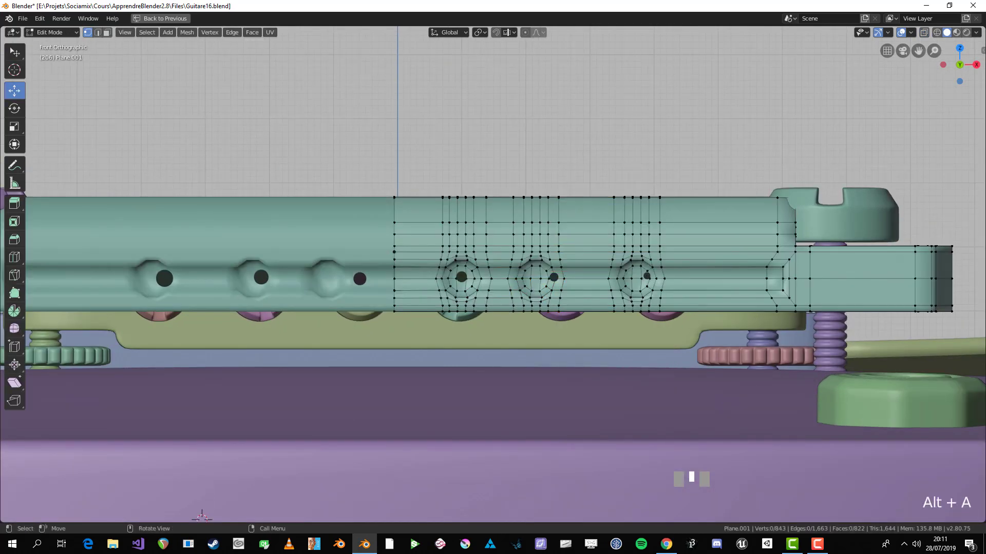
pyautogui.hotkey('ctrl', 'z')
pyautogui.press('g')
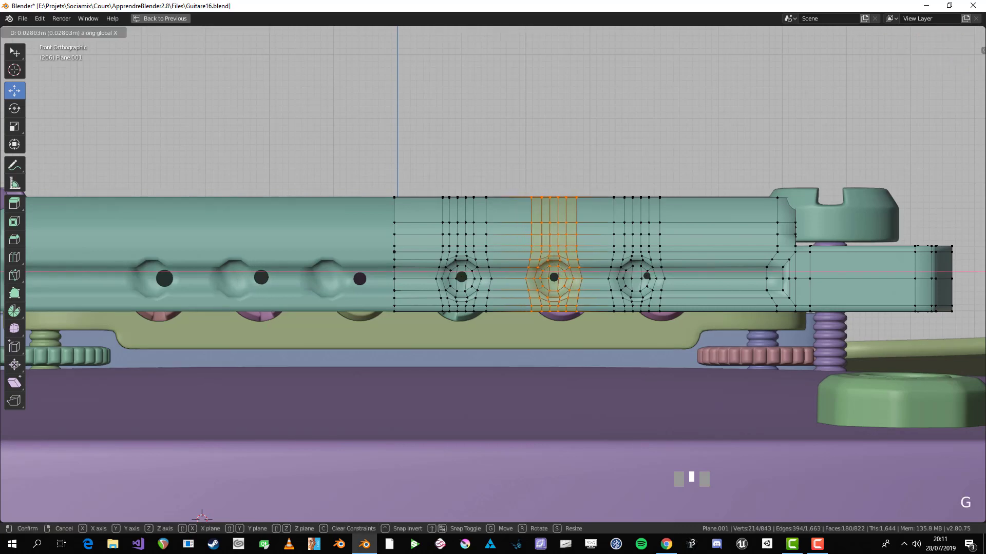
pyautogui.click(554, 278)
# - Move the tailpiece vertex column around the sixth string's hole 0.0152 m along global X onto its string
pyautogui.hotkey('alt', 'z')
pyautogui.hotkey('alt', 'a')
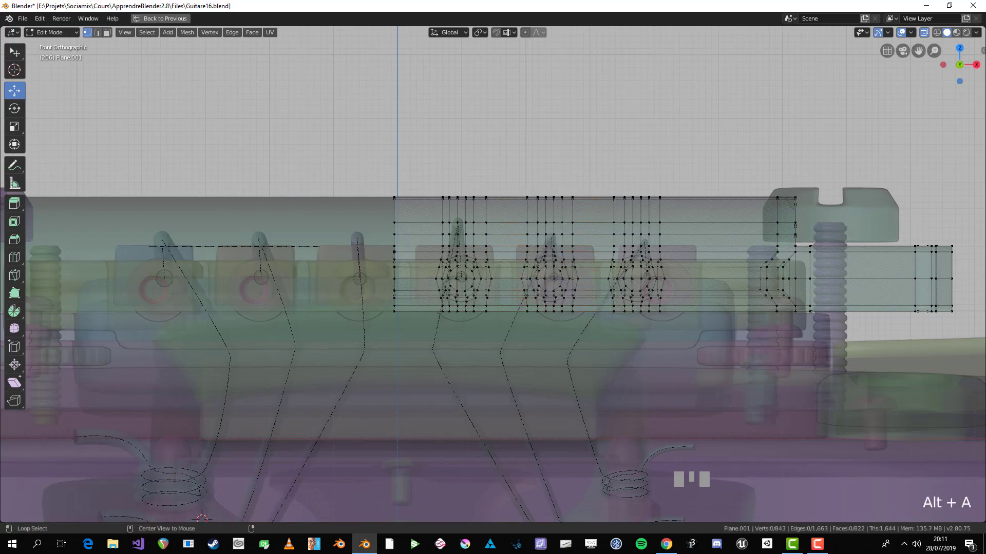
pyautogui.press('b')
pyautogui.moveTo(606, 189); pyautogui.dragTo(667, 319)
pyautogui.press('g')
pyautogui.press('Return')
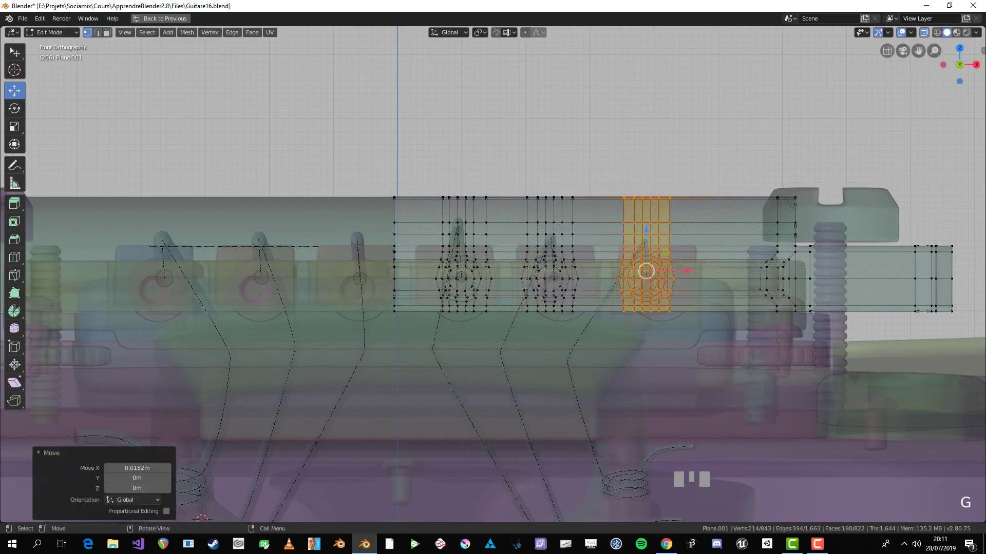
pyautogui.hotkey('alt', 'z')
pyautogui.press('Tab')
# - Open the third string's curve for editing and select its end points at the tailpiece hole
pyautogui.moveTo(493, 278); pyautogui.dragTo(514, 360, button='middle')
pyautogui.scroll(-1, 503, 369)
pyautogui.click(480, 232)
pyautogui.press('KP_1')
pyautogui.scroll(4, 493, 278)
pyautogui.press('Tab')
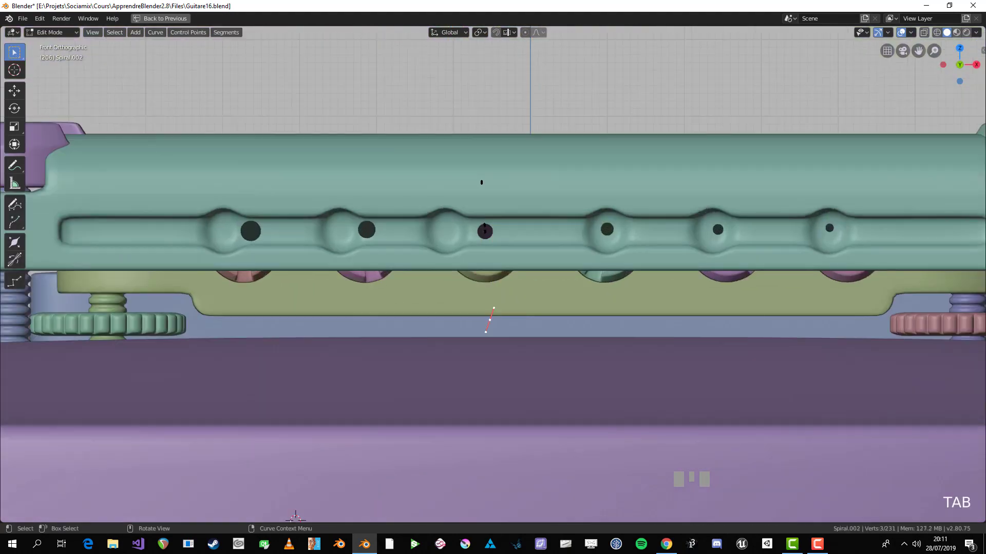
pyautogui.keyDown('shift'); pyautogui.moveTo(492, 277); pyautogui.dragTo(493, 288, button='middle'); pyautogui.keyUp('shift')
pyautogui.hotkey('alt', 'a')
pyautogui.hotkey('alt', 'z')
pyautogui.press('b')
pyautogui.press('Tab')
pyautogui.scroll(-3, 405, 398)
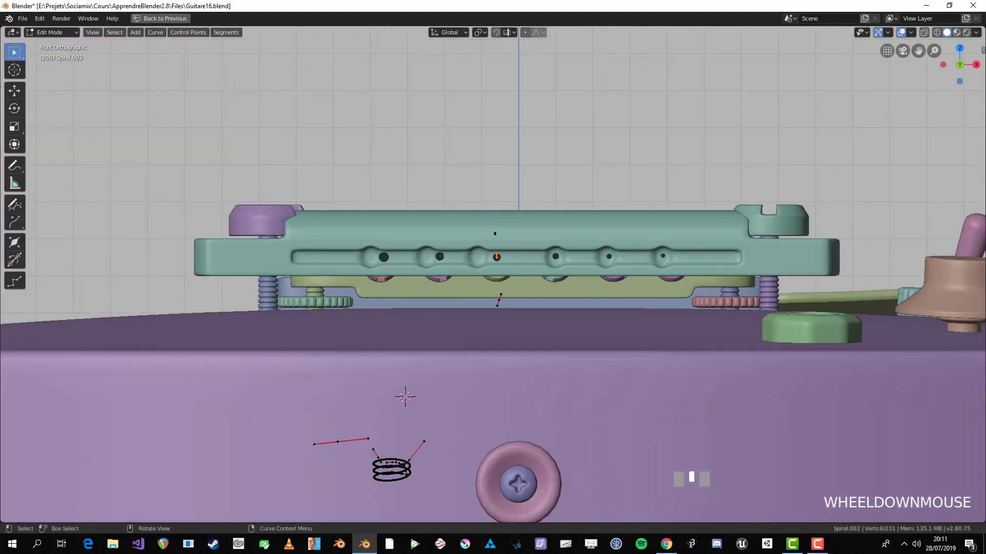
# - Try to move only the tailpiece's screw head on the sixth-string side along global X
pyautogui.moveTo(405, 398); pyautogui.dragTo(405, 319, button='middle')
pyautogui.press('KP_7')
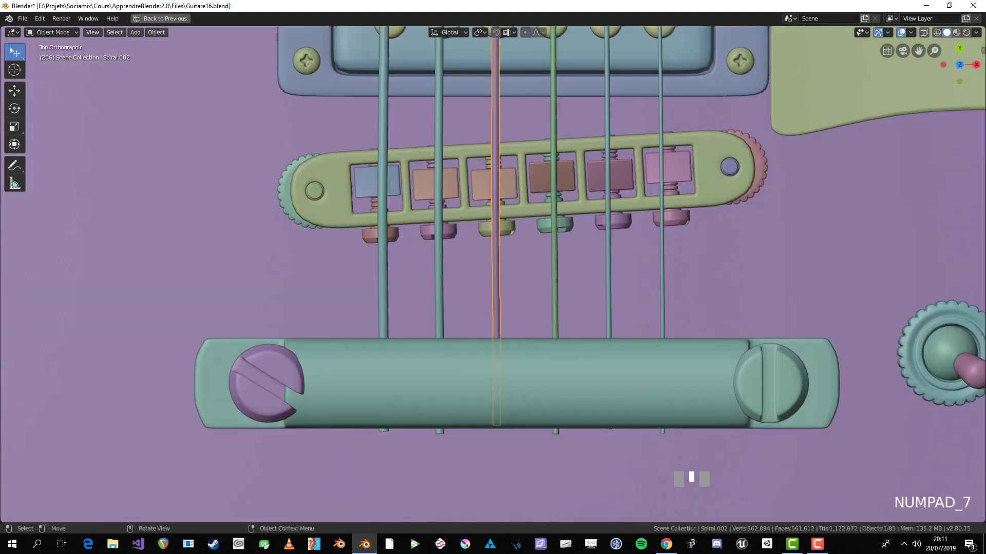
pyautogui.click(513, 383)
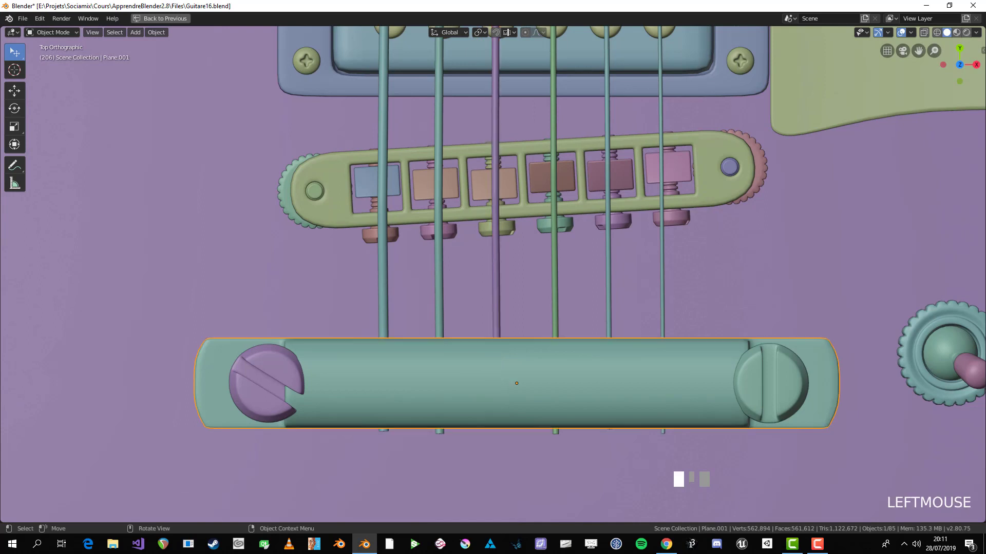
pyautogui.scroll(-1, 513, 383)
pyautogui.click(724, 365)
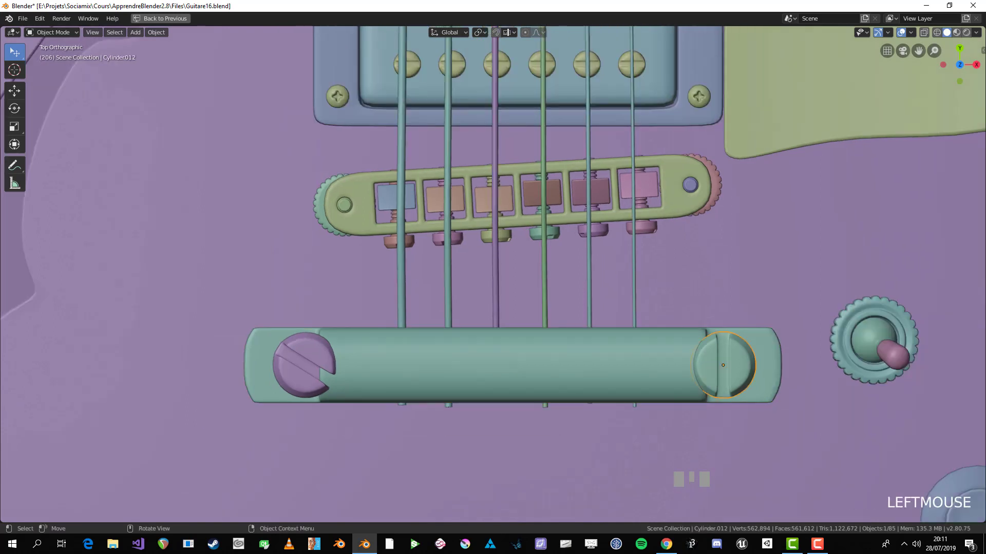
pyautogui.press('g')
pyautogui.press('x')
pyautogui.press('Return')
pyautogui.moveTo(744, 365); pyautogui.dragTo(733, 242, button='middle')
pyautogui.hotkey('ctrl', 'z')
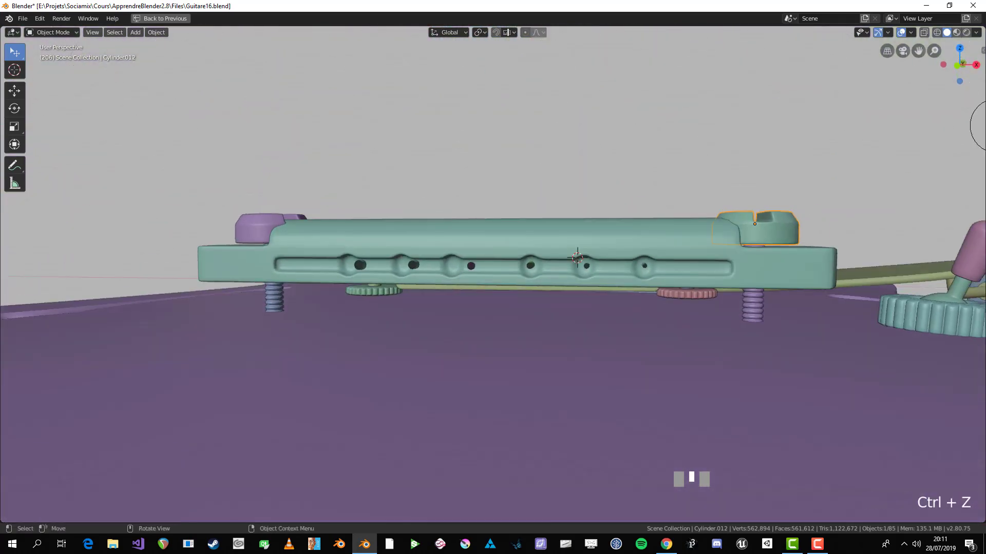
# - Move the sixth-string-side tailpiece screw head and its threaded post together about 0.098 m outward along global X
pyautogui.keyDown('shift'); pyautogui.click(753, 302); pyautogui.keyUp('shift')
pyautogui.press('g')
pyautogui.press('x')
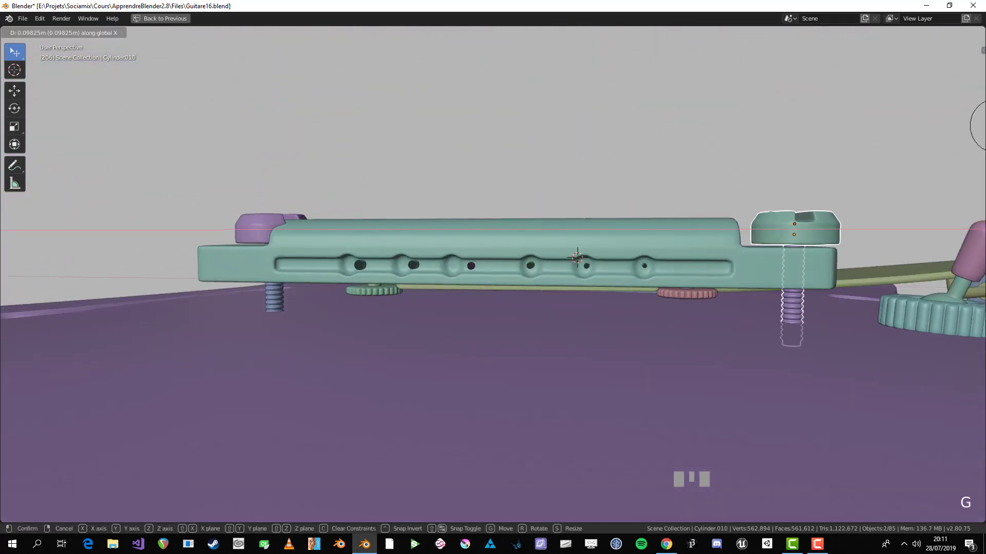
pyautogui.press('Return')
# - Move the first-string-side tailpiece screw head and threaded post -0.0986 m along global X, and fine-tune their position in top view
pyautogui.hotkey('alt', 'a')
pyautogui.click(739, 267)
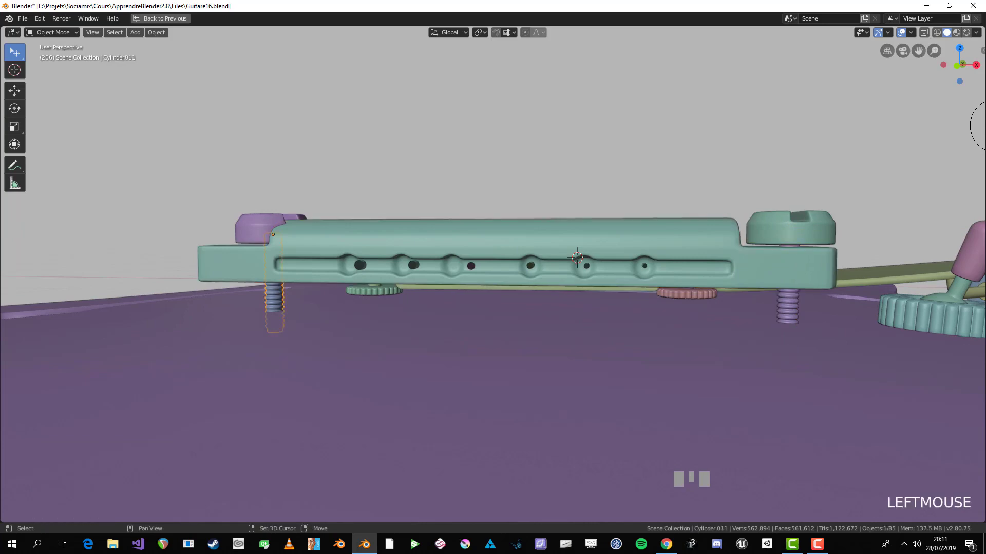
pyautogui.click(259, 229)
pyautogui.press('g')
pyautogui.press('x')
pyautogui.press('Return')
pyautogui.scroll(-3, 492, 277)
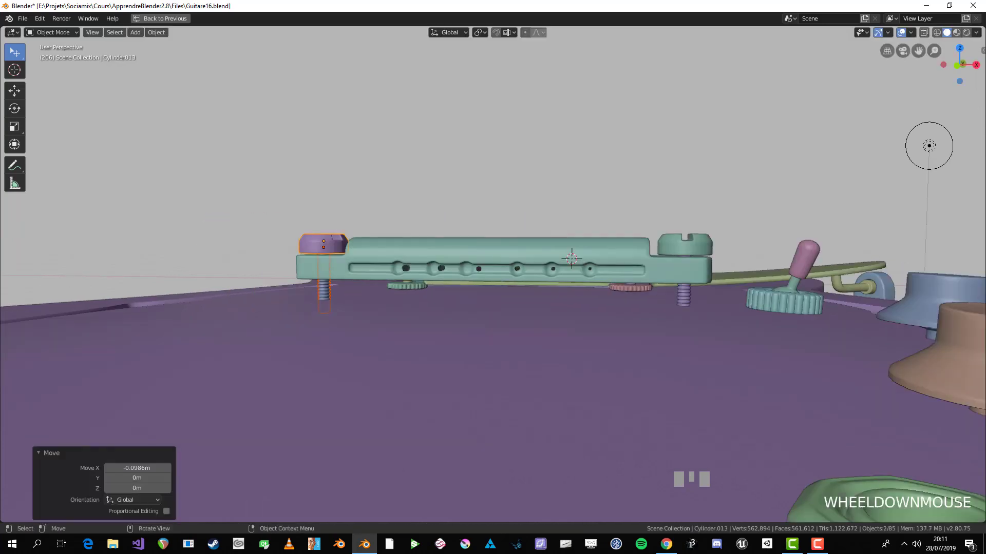
pyautogui.moveTo(493, 257); pyautogui.dragTo(493, 359, button='middle')
pyautogui.press('KP_7')
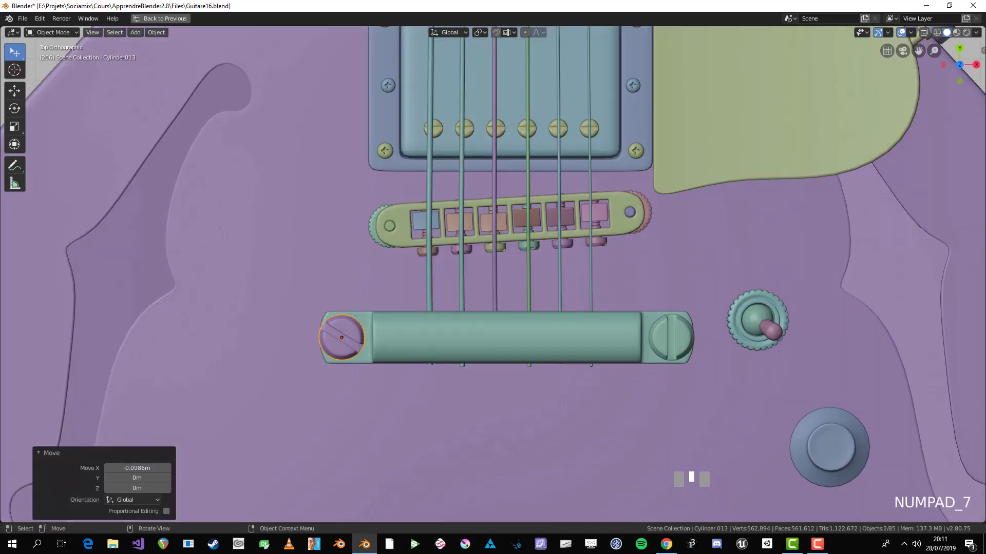
pyautogui.press('g')
pyautogui.hotkey('alt', 'a')
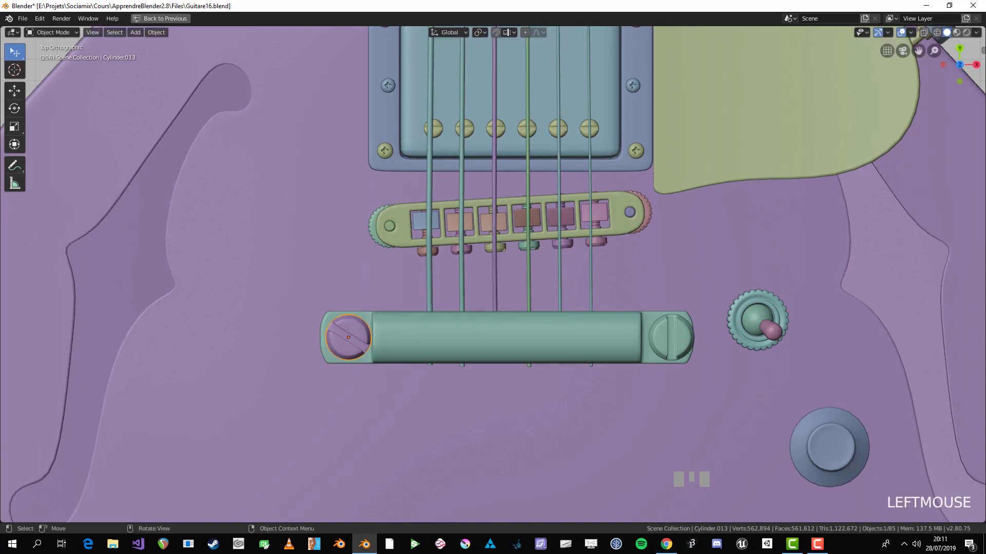
# - Select the tailpiece through the model together with both screws and everything beneath them
pyautogui.hotkey('alt', 'z')
pyautogui.moveTo(311, 313); pyautogui.dragTo(702, 385)
pyautogui.hotkey('alt', 'z')
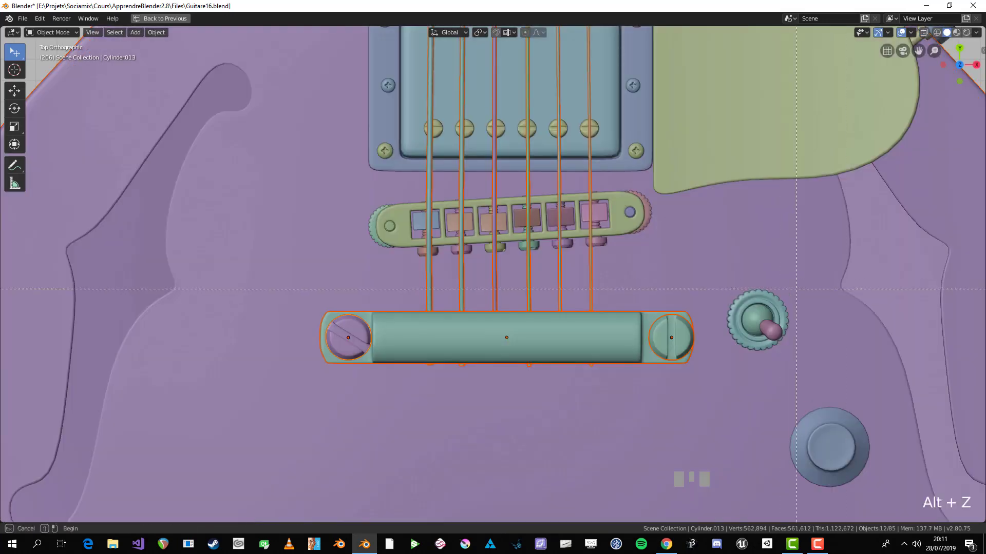
pyautogui.scroll(-2, 493, 277)
pyautogui.moveTo(493, 359); pyautogui.dragTo(493, 216, button='middle')
pyautogui.scroll(3, 493, 277)
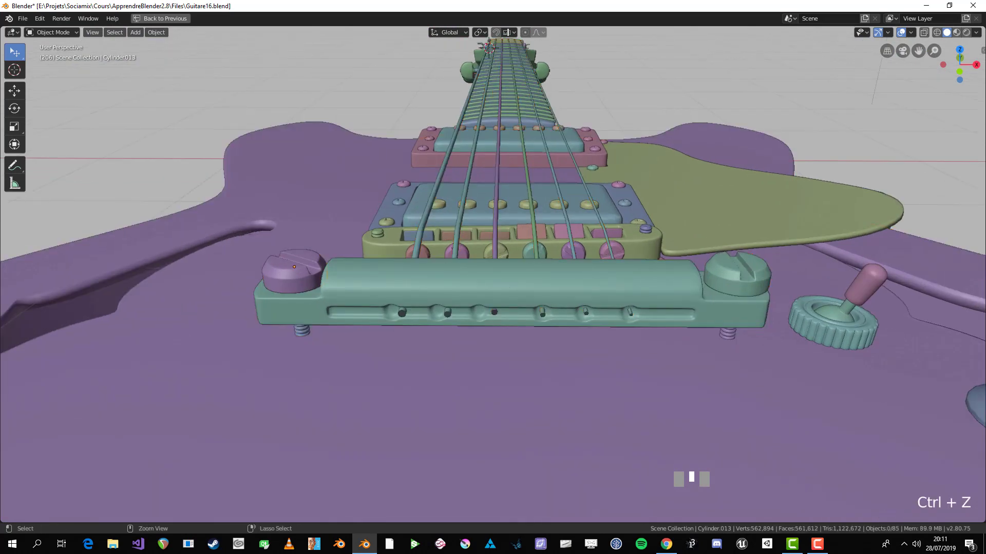
# - Undo the outward moves of both tailpiece screws and their threaded posts
pyautogui.hotkey('ctrl', 'z')
pyautogui.hotkey('ctrl', 'z')
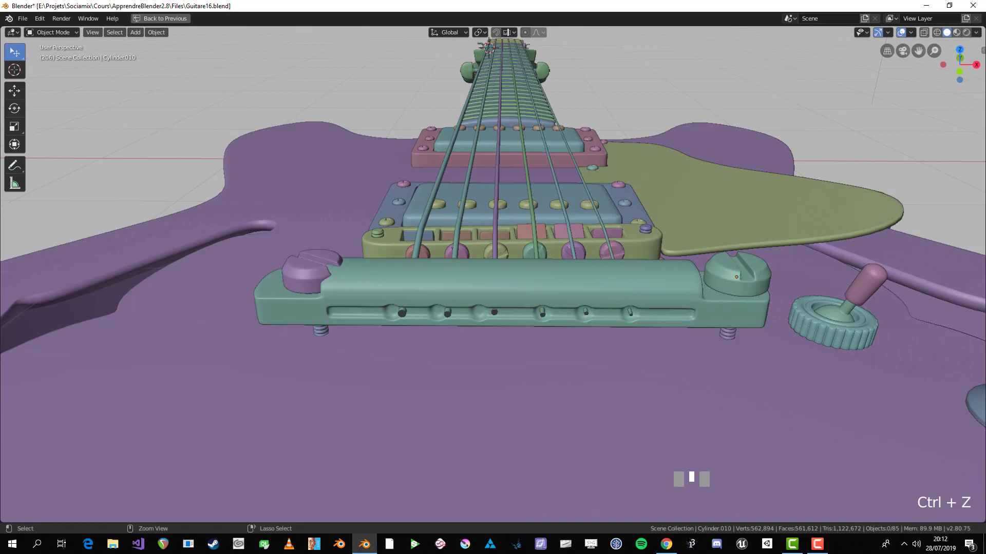
pyautogui.hotkey('ctrl', 'z')
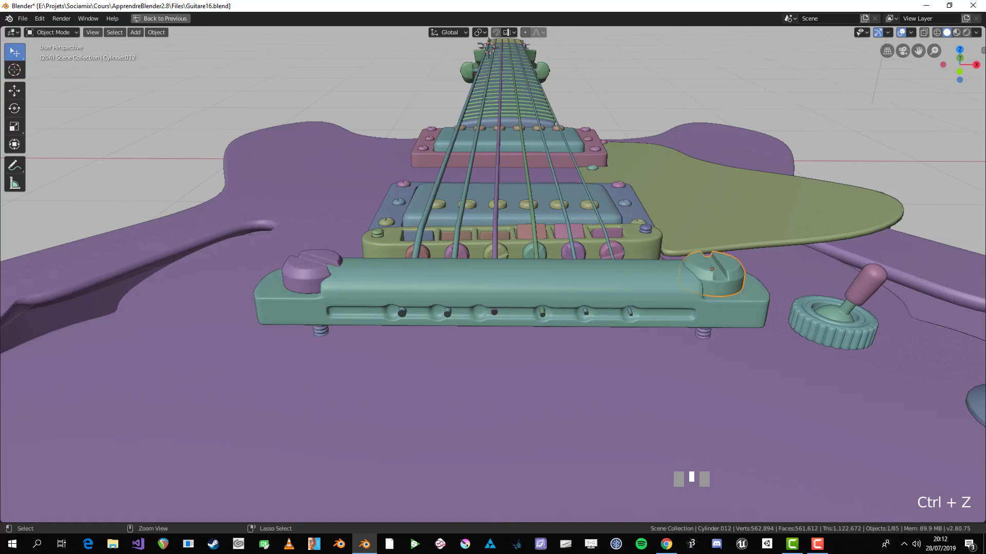
pyautogui.hotkey('ctrl', 'z')
pyautogui.hotkey('ctrl', 'z')
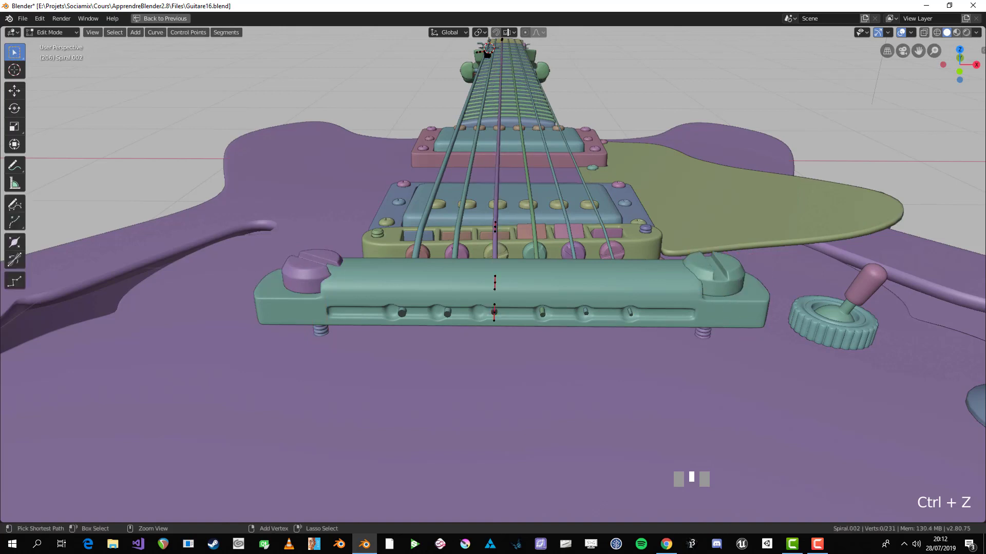
# - Select the third purple string's control points around the bridge and tailpiece in the top view
pyautogui.press('Tab')
pyautogui.click(510, 287)
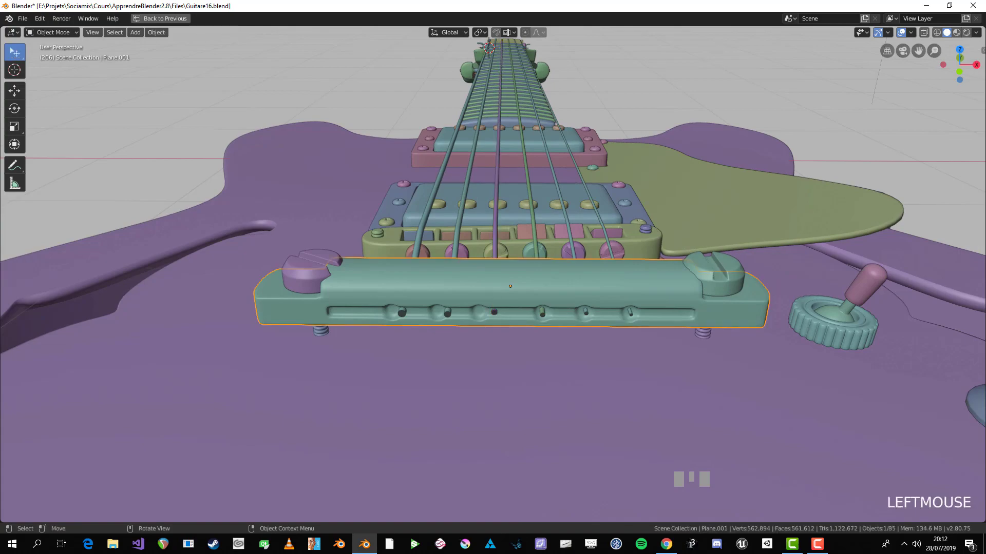
pyautogui.moveTo(510, 288); pyautogui.dragTo(496, 241, button='middle')
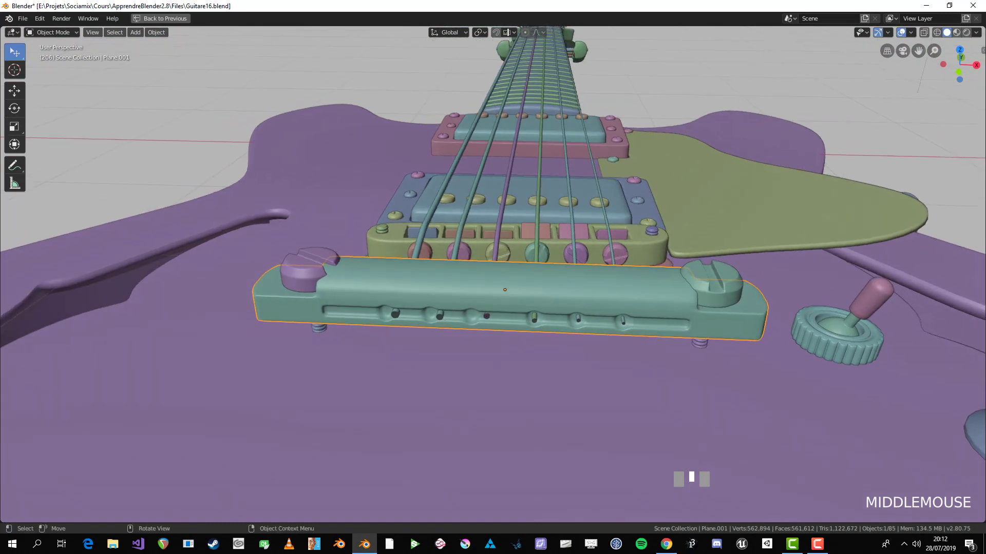
pyautogui.click(497, 246)
pyautogui.press('KP_7')
pyautogui.press('Tab')
pyautogui.hotkey('alt', 'z')
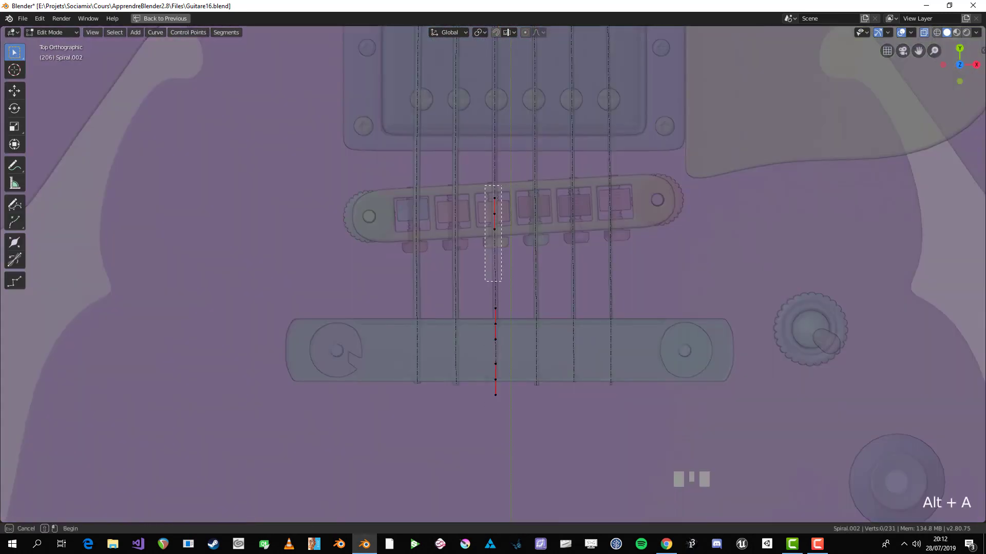
pyautogui.moveTo(502, 281); pyautogui.dragTo(518, 417)
pyautogui.hotkey('alt', 'z')
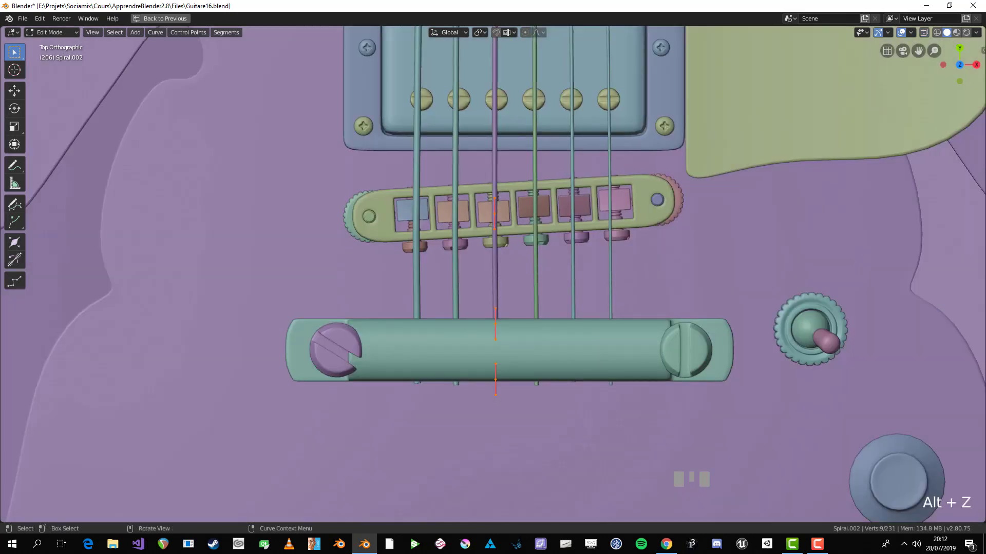
pyautogui.press('Tab')
# - Shift the thickest string's bridge and tailpiece control points slightly along global X in top view
pyautogui.click(416, 281)
pyautogui.press('Tab')
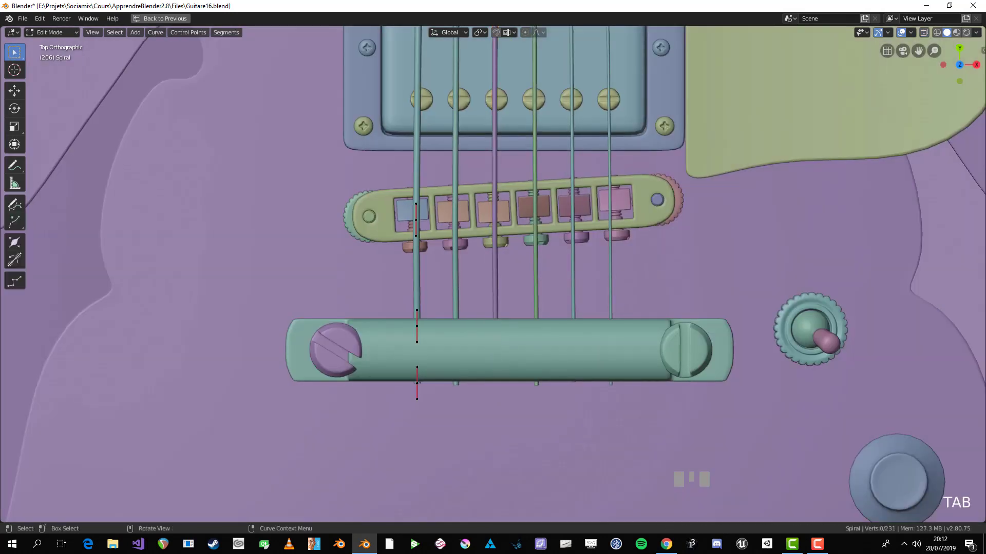
pyautogui.moveTo(393, 189); pyautogui.dragTo(450, 499)
pyautogui.hotkey('alt', 'z')
pyautogui.press('g')
pyautogui.press('x')
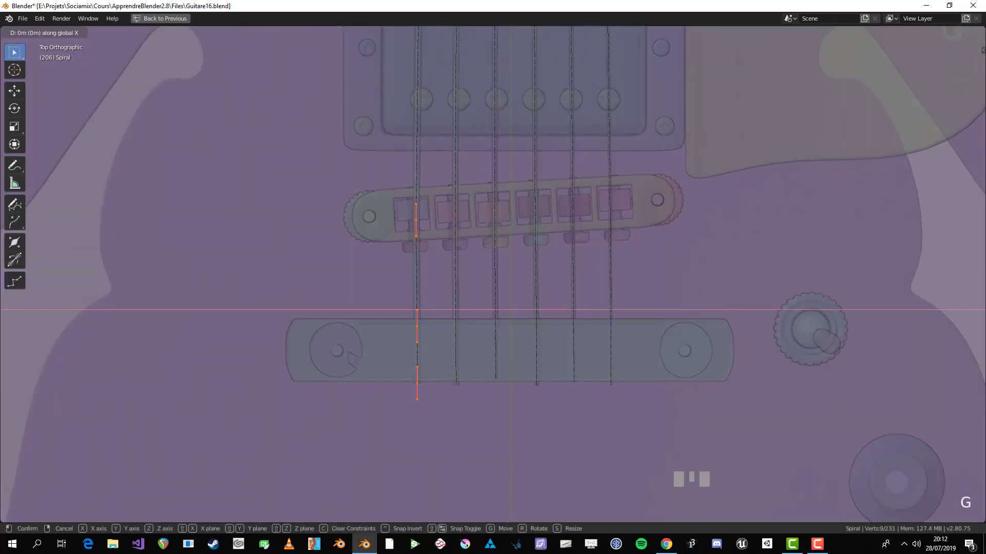
pyautogui.click(446, 310)
pyautogui.hotkey('alt', 'z')
pyautogui.press('Tab')
# - Shift the bridge and tailpiece points of the string beside the thickest one slightly along global X
pyautogui.scroll(-5, 493, 277)
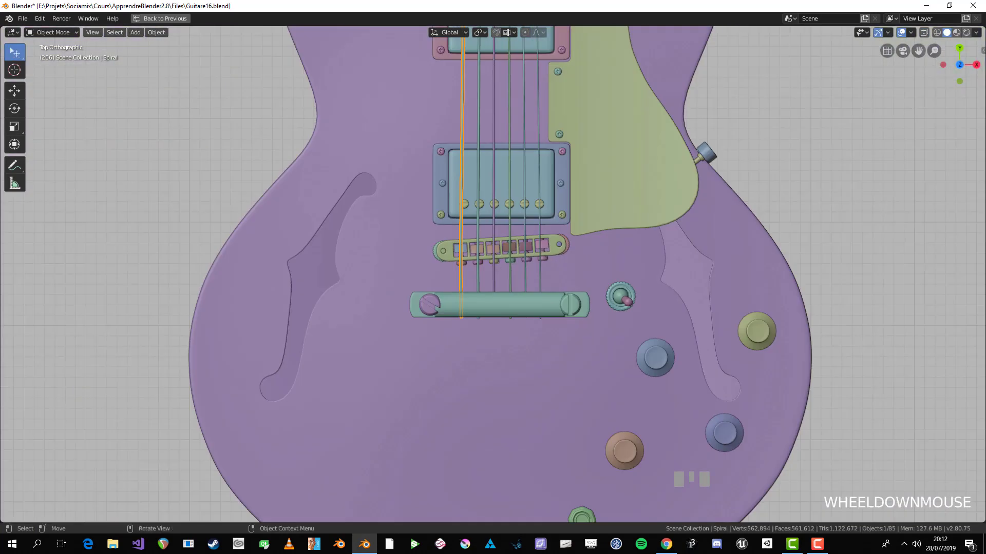
pyautogui.keyDown('shift'); pyautogui.moveTo(493, 257); pyautogui.dragTo(493, 205, button='middle'); pyautogui.keyUp('shift')
pyautogui.hotkey('alt', 'a')
pyautogui.scroll(4, 493, 277)
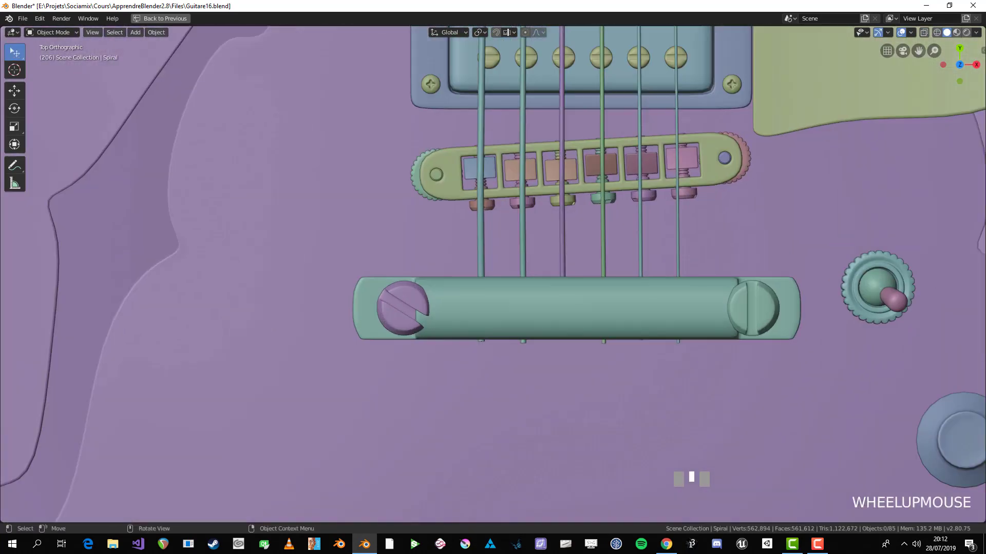
pyautogui.click(522, 231)
pyautogui.press('Tab')
pyautogui.hotkey('alt', 'z')
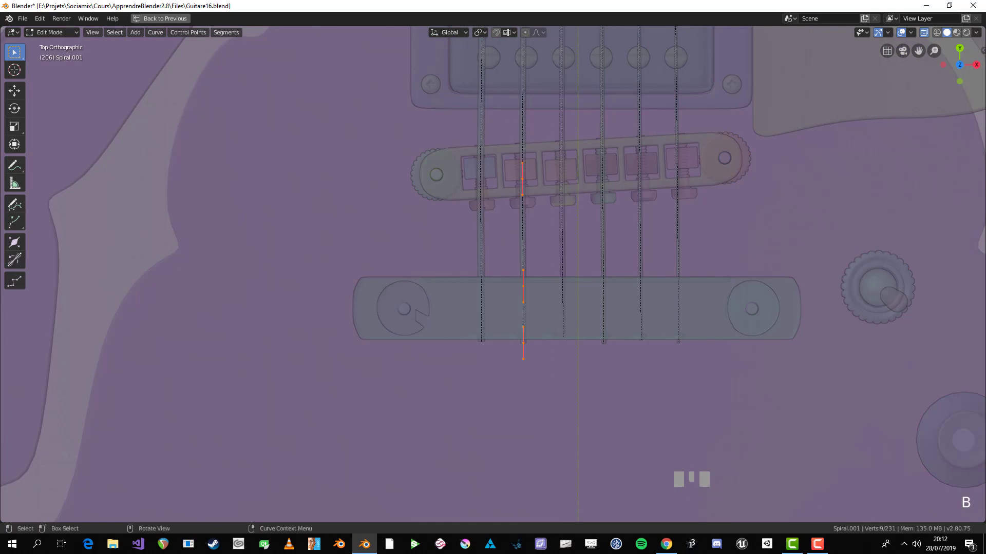
pyautogui.press('g')
pyautogui.press('x')
pyautogui.click(522, 288)
pyautogui.press('Tab')
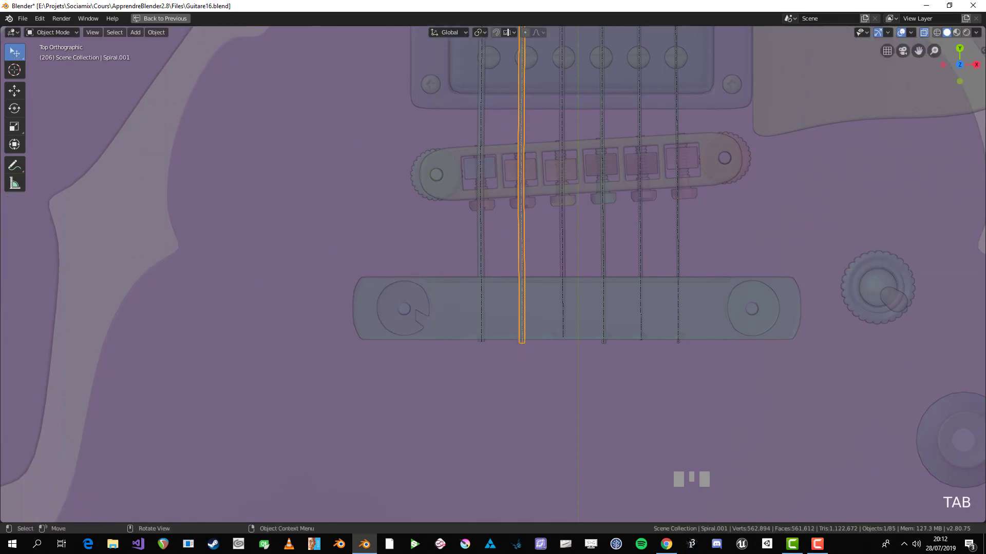
# - Move the purple string's bridge and tailpiece control points -0.00199 m along global X
pyautogui.click(563, 288)
pyautogui.press('Tab')
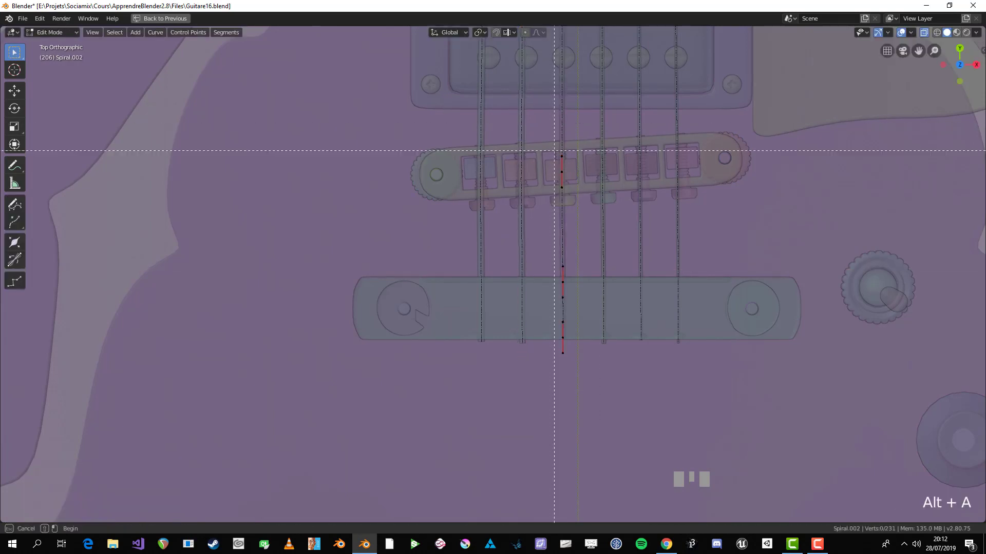
pyautogui.press('g')
pyautogui.press('x')
pyautogui.click(562, 288)
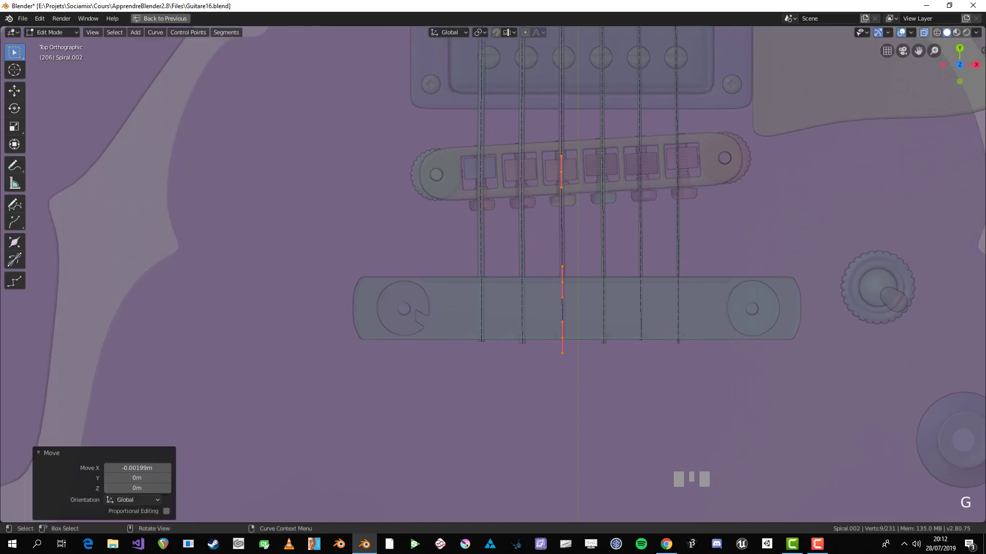
pyautogui.press('Tab')
pyautogui.hotkey('alt', 'z')
# - Shift the bridge and tailpiece control points of the string beside the thinnest one along global X
pyautogui.hotkey('alt', 'a')
pyautogui.click(640, 242)
pyautogui.press('Tab')
pyautogui.hotkey('alt', 'a')
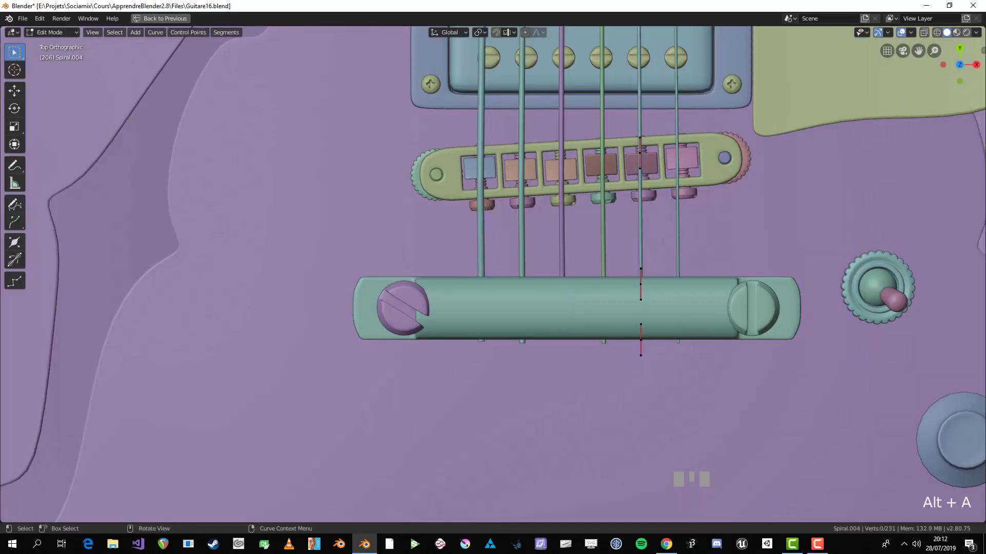
pyautogui.press('g')
pyautogui.press('x')
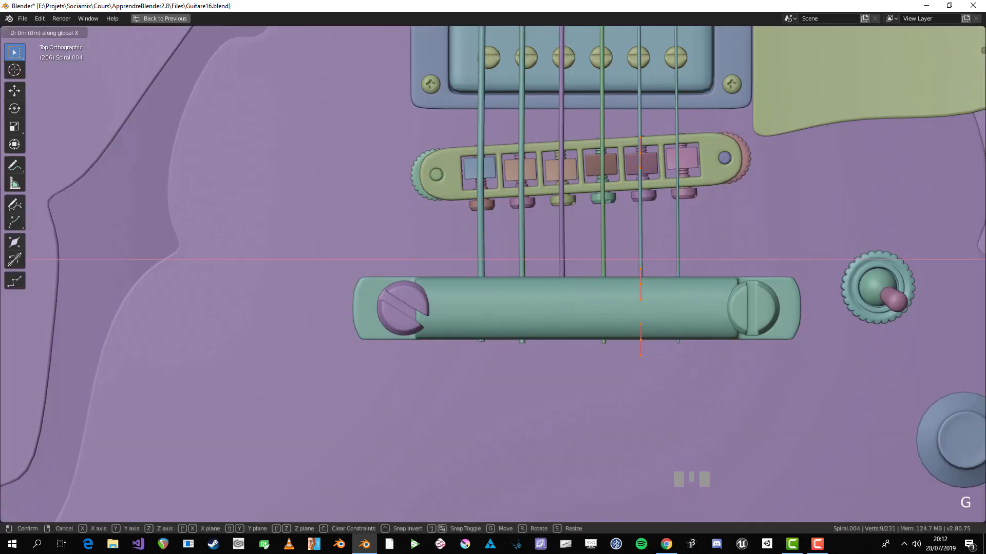
pyautogui.click(641, 287)
pyautogui.press('Tab')
# - Move the thinnest string's bridge and tailpiece control points 0.00861 m along global X
pyautogui.click(678, 241)
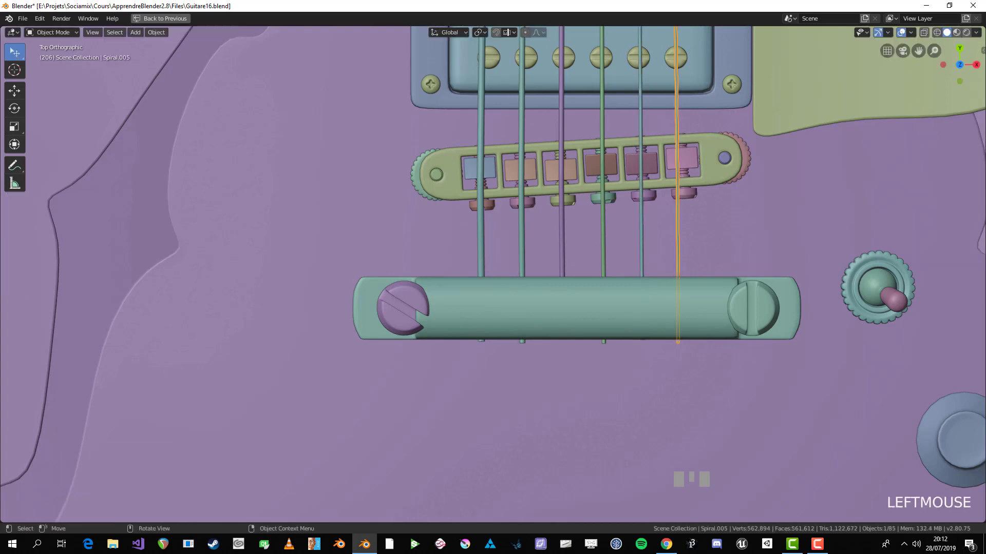
pyautogui.scroll(-5, 678, 241)
pyautogui.keyDown('shift'); pyautogui.moveTo(677, 242); pyautogui.dragTo(685, 278, button='middle'); pyautogui.keyUp('shift')
pyautogui.scroll(3, 686, 278)
pyautogui.press('Tab')
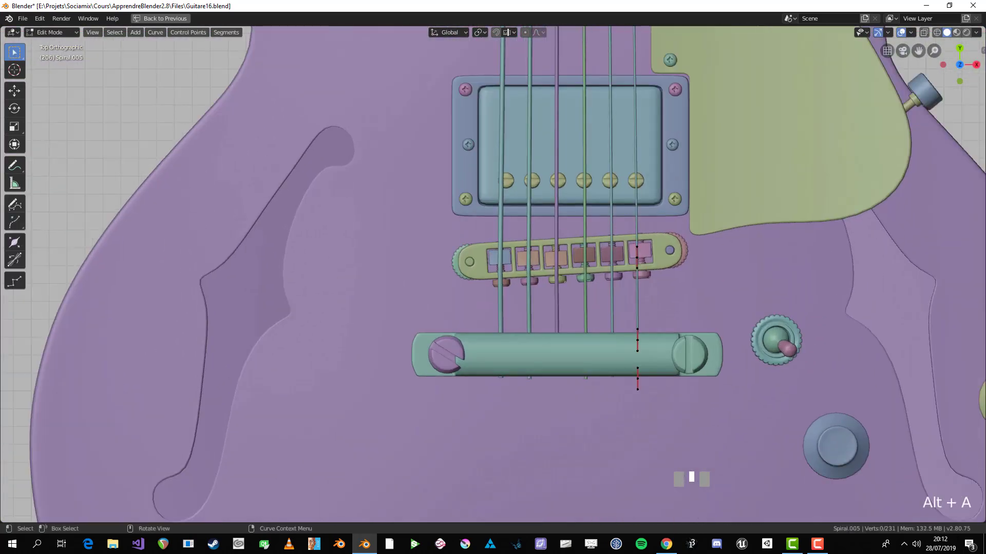
pyautogui.hotkey('alt', 'z')
pyautogui.press('r')
pyautogui.rightClick(750, 288)
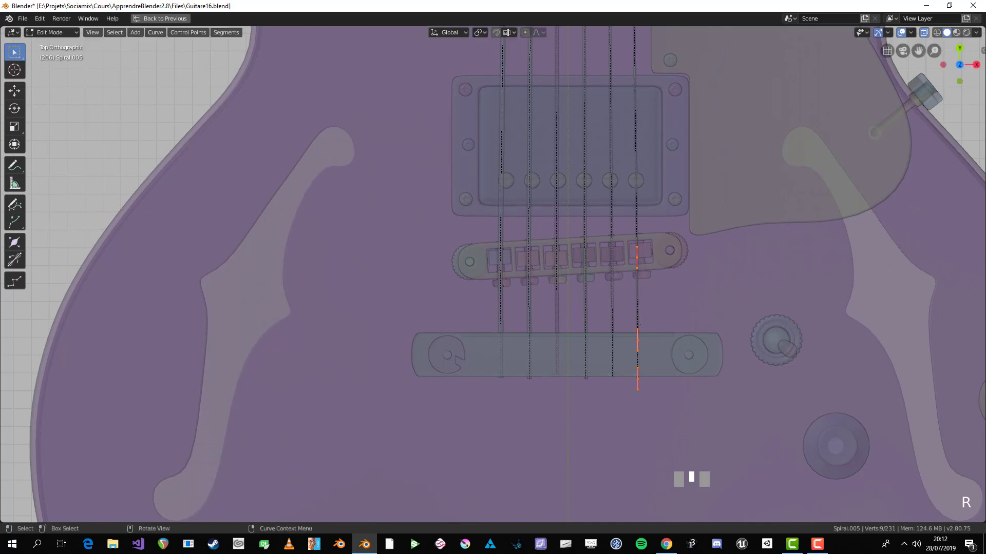
pyautogui.press('g')
pyautogui.press('x')
pyautogui.click(753, 288)
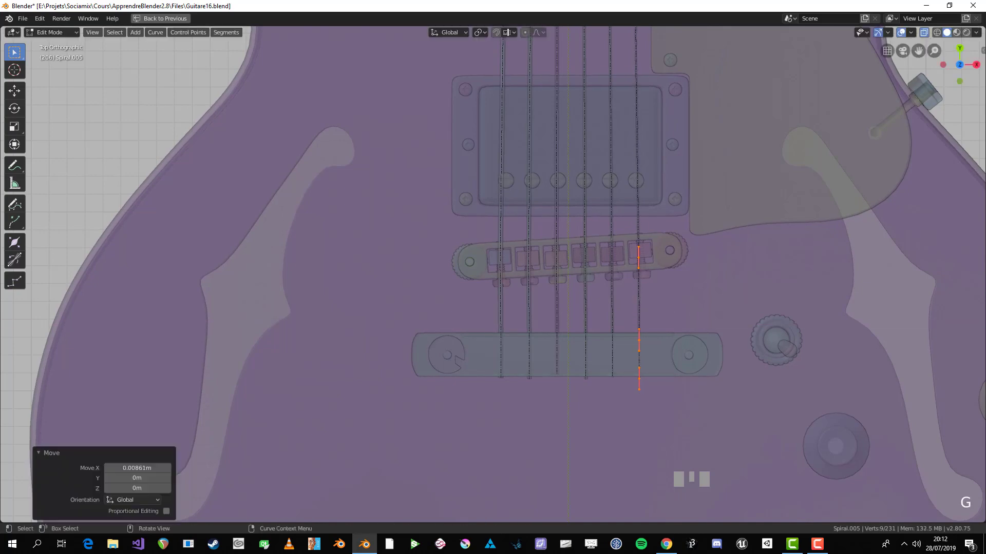
pyautogui.press('Tab')
pyautogui.scroll(-4, 753, 288)
pyautogui.keyDown('shift'); pyautogui.moveTo(752, 272); pyautogui.dragTo(748, 488, button='middle'); pyautogui.keyUp('shift')
pyautogui.hotkey('alt', 'z')
pyautogui.hotkey('alt', 'a')
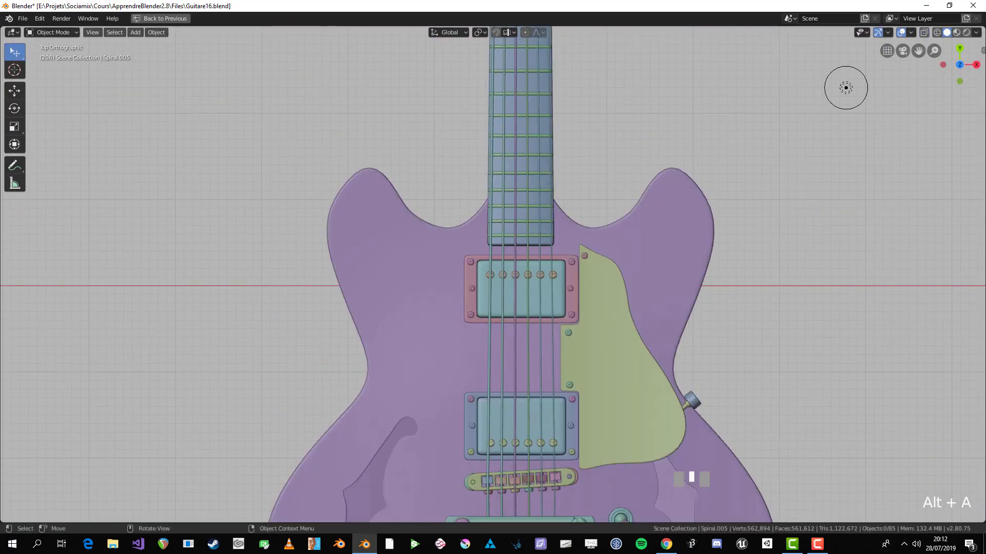
pyautogui.scroll(-2, 493, 275)
pyautogui.keyDown('shift'); pyautogui.moveTo(559, 428); pyautogui.dragTo(565, 243, button='middle'); pyautogui.keyUp('shift')
pyautogui.scroll(6, 564, 243)
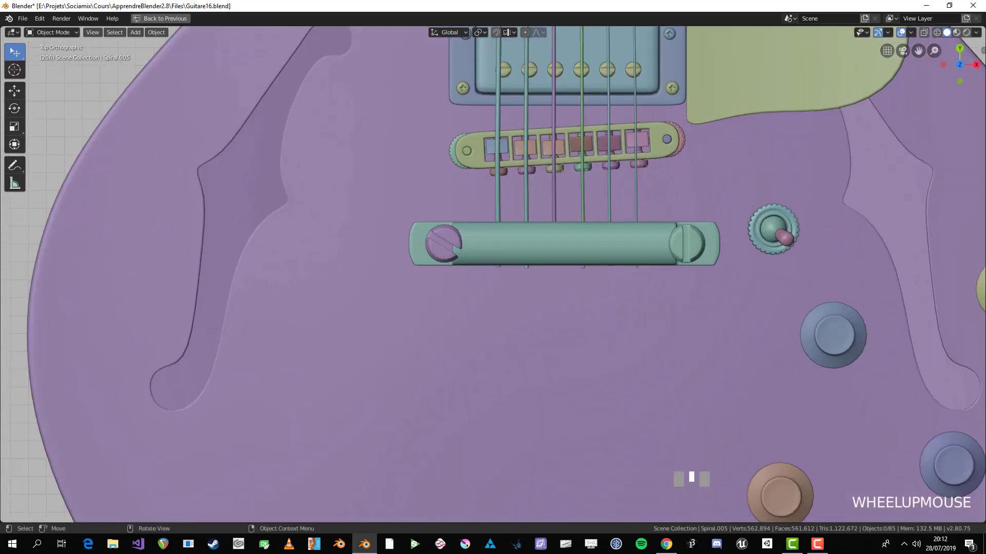
pyautogui.click(565, 243)
pyautogui.scroll(3, 565, 243)
pyautogui.keyDown('shift'); pyautogui.moveTo(827, 221); pyautogui.dragTo(794, 257, button='middle'); pyautogui.keyUp('shift')
pyautogui.click(794, 257)
pyautogui.hotkey('alt', 'z')
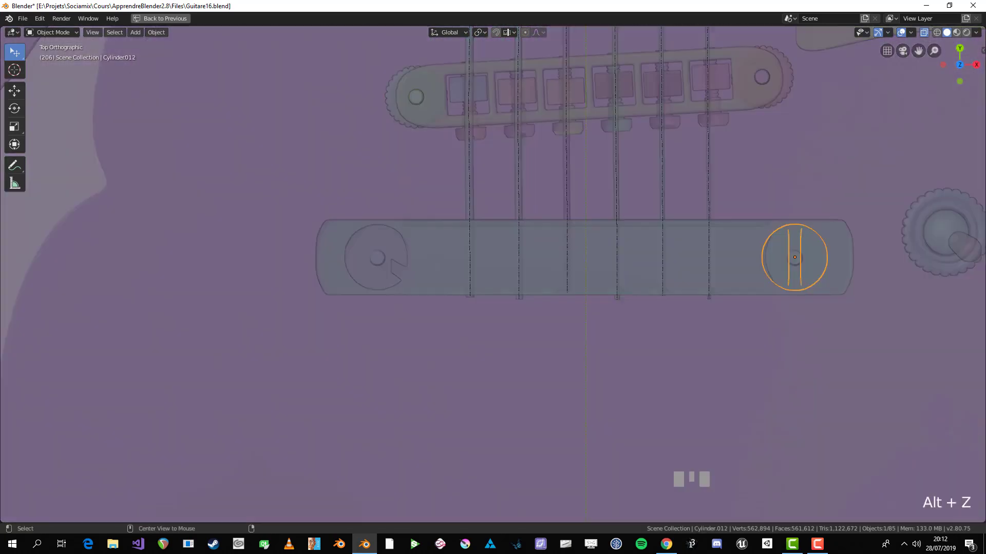
pyautogui.press('b')
pyautogui.click(795, 257)
pyautogui.press('g')
pyautogui.press('x')
pyautogui.rightClick(807, 258)
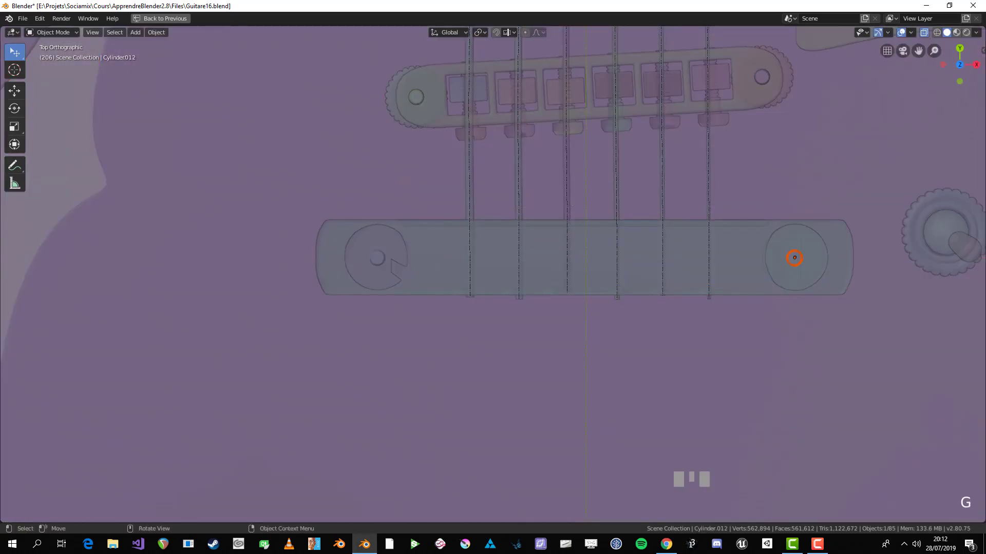
pyautogui.keyDown('shift'); pyautogui.click(811, 319); pyautogui.keyUp('shift')
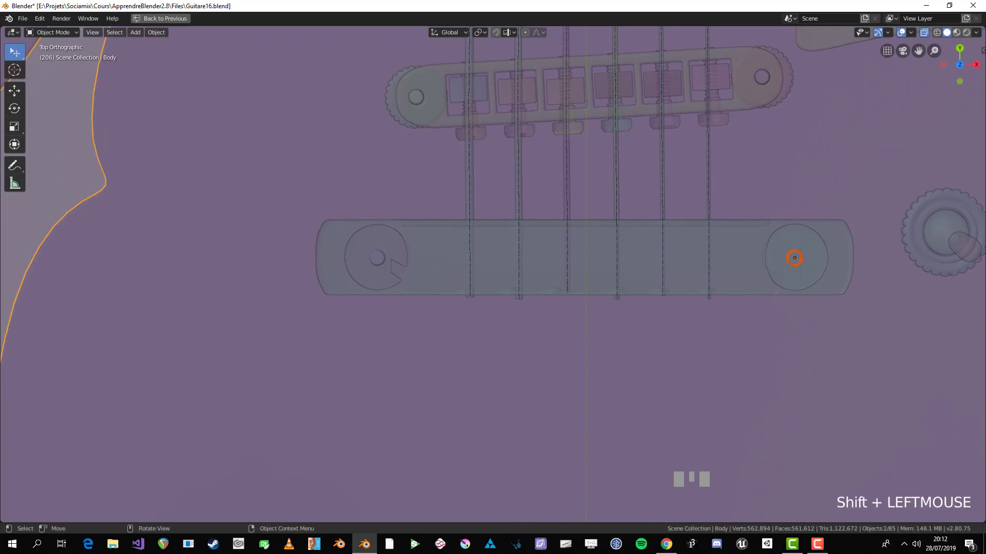
pyautogui.scroll(-5, 492, 275)
pyautogui.hotkey('alt', 'a')
# - Move the first-string-side tailpiece screw head and its threaded post outward along global X, clear of the raised bar
pyautogui.press('b')
pyautogui.moveTo(600, 247); pyautogui.dragTo(631, 289)
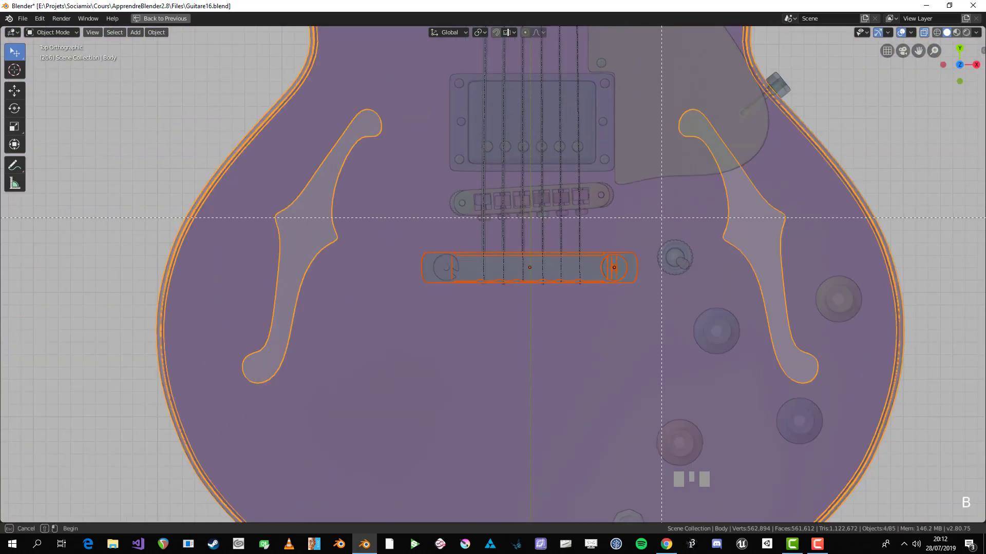
pyautogui.moveTo(661, 217); pyautogui.dragTo(674, 259, button='middle')
pyautogui.scroll(3, 493, 275)
pyautogui.hotkey('alt', 'z')
pyautogui.press('g')
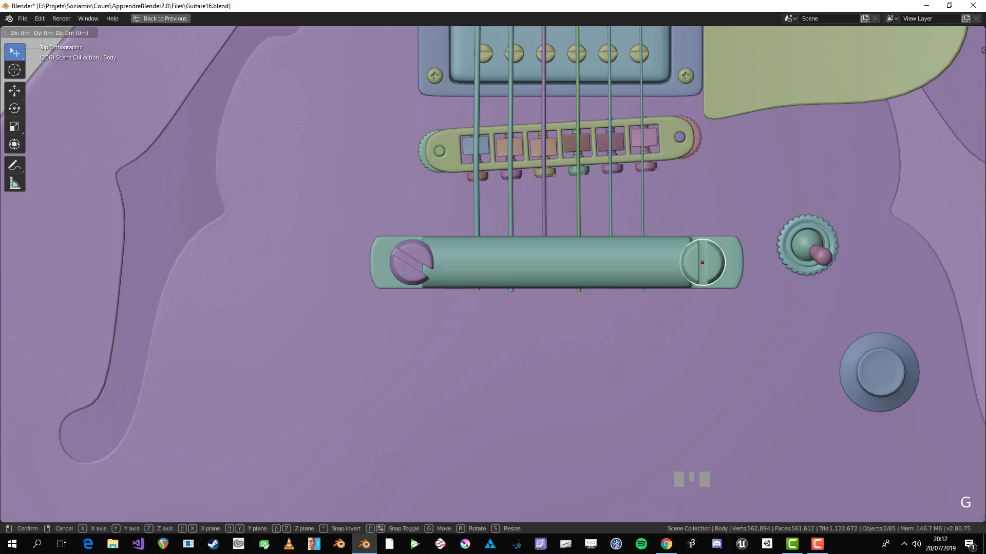
pyautogui.press('x')
pyautogui.click(718, 262)
# - Move the sixth-string-side tailpiece screw head and its threaded post about -0.07 m along global X
pyautogui.hotkey('alt', 'a')
pyautogui.press('b')
pyautogui.moveTo(393, 243); pyautogui.dragTo(430, 281)
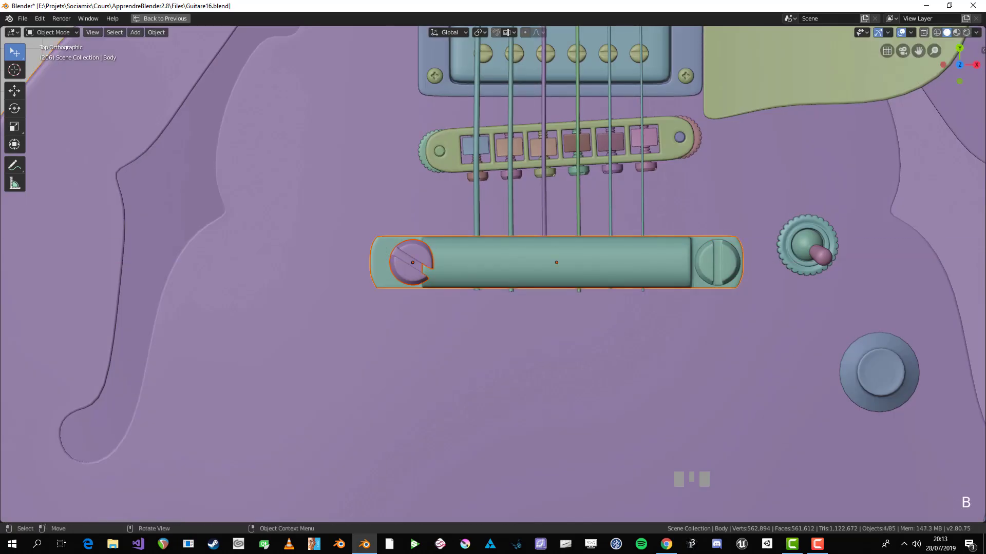
pyautogui.hotkey('alt', 'z')
pyautogui.press('b')
pyautogui.moveTo(402, 252); pyautogui.dragTo(425, 275)
pyautogui.scroll(-5, 425, 274)
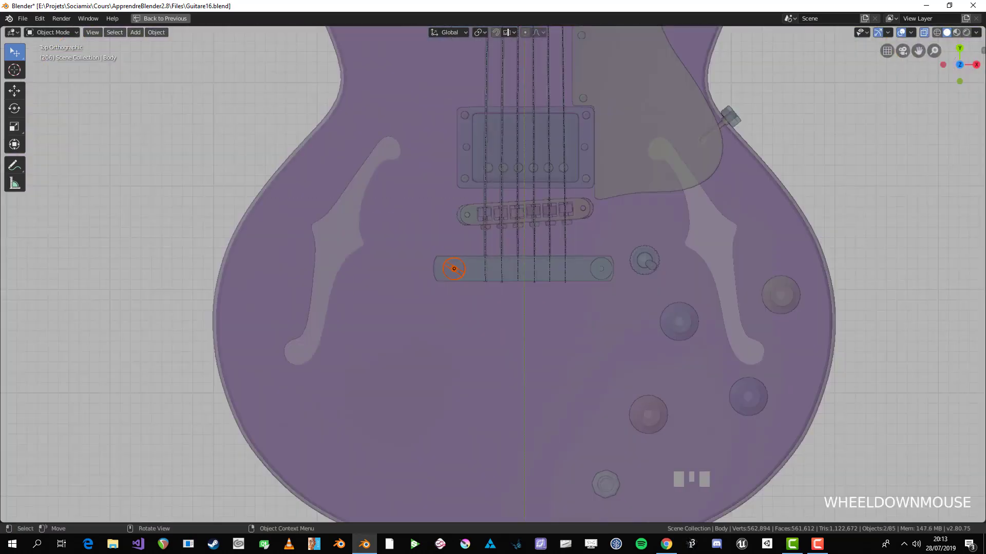
pyautogui.scroll(4, 425, 274)
pyautogui.scroll(3, 493, 275)
pyautogui.hotkey('alt', 'z')
pyautogui.press('g')
pyautogui.press('x')
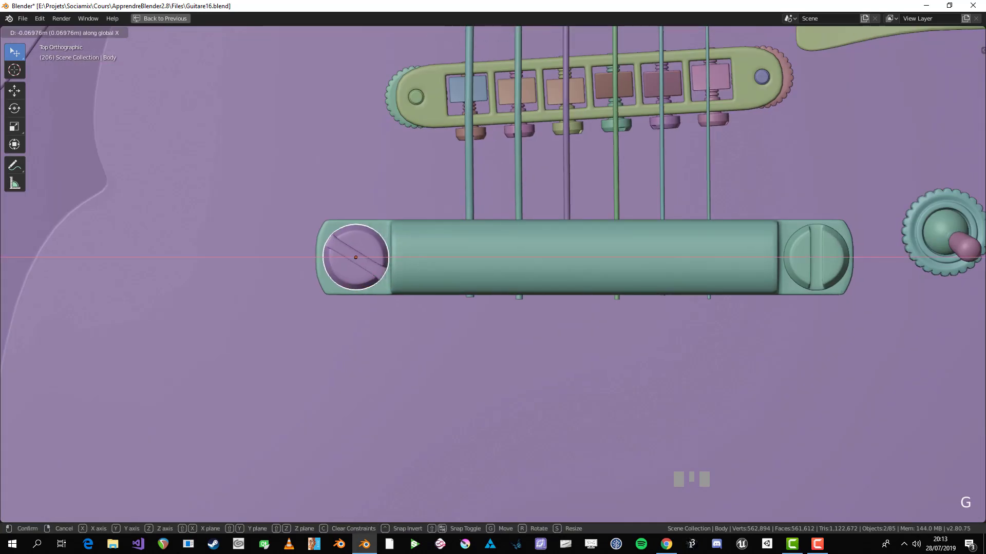
pyautogui.press('Return')
pyautogui.hotkey('alt', 'a')
# - Move the three string-hole sections in the editable half of the tailpiece mesh -0.0152 m along global X
pyautogui.scroll(-3, 493, 275)
pyautogui.moveTo(493, 359); pyautogui.dragTo(492, 151, button='middle')
pyautogui.moveTo(872, 166); pyautogui.dragTo(873, 129, button='middle')
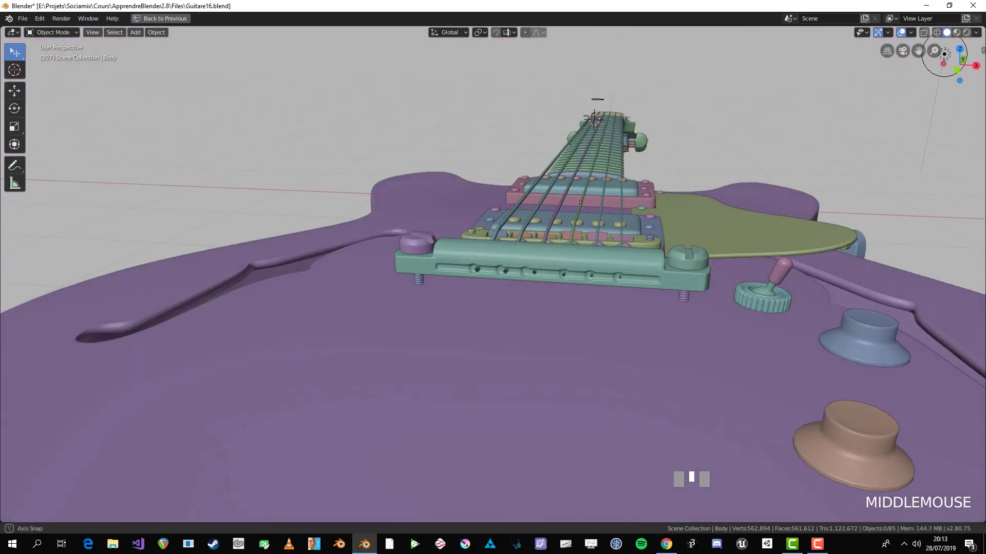
pyautogui.scroll(3, 873, 128)
pyautogui.click(587, 241)
pyautogui.scroll(-1, 587, 241)
pyautogui.moveTo(587, 241); pyautogui.dragTo(606, 201, button='middle')
pyautogui.press('Tab')
pyautogui.press('KP_1')
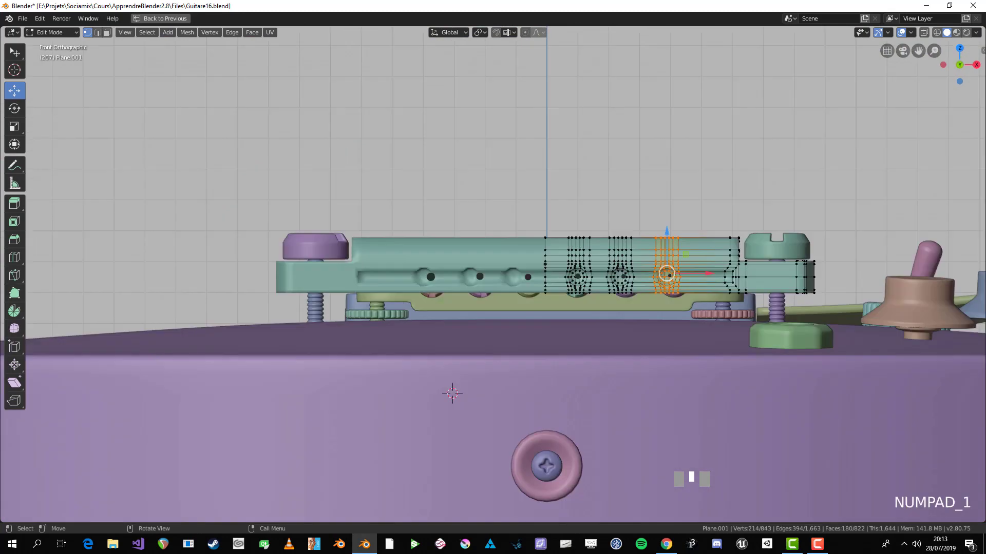
pyautogui.scroll(3, 450, 391)
pyautogui.hotkey('alt', 'a')
pyautogui.hotkey('alt', 'z')
pyautogui.moveTo(626, 149); pyautogui.dragTo(880, 314)
pyautogui.press('g')
pyautogui.click(748, 272)
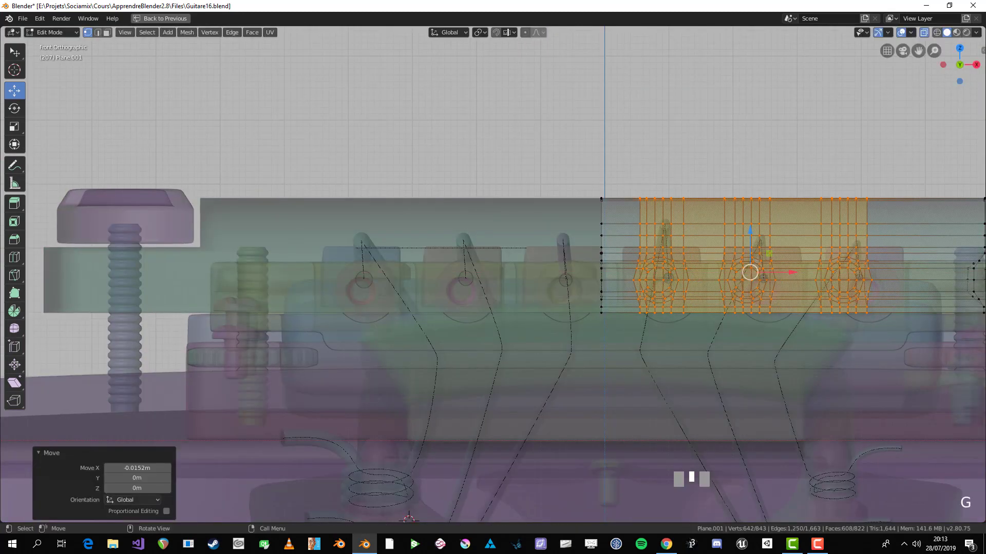
pyautogui.press('Tab')
# - Move the tailpiece together with both screw heads and threaded posts 0.0138 m along global X
pyautogui.scroll(-3, 748, 273)
pyautogui.hotkey('alt', 'z')
pyautogui.scroll(-2, 748, 273)
pyautogui.scroll(2, 492, 278)
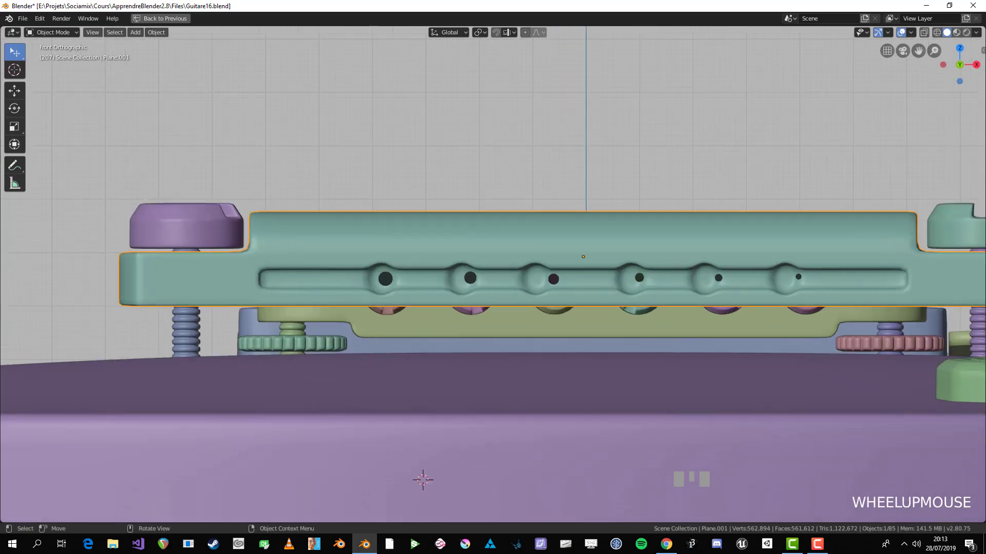
pyautogui.scroll(-1, 493, 277)
pyautogui.scroll(-1, 435, 446)
pyautogui.press('b')
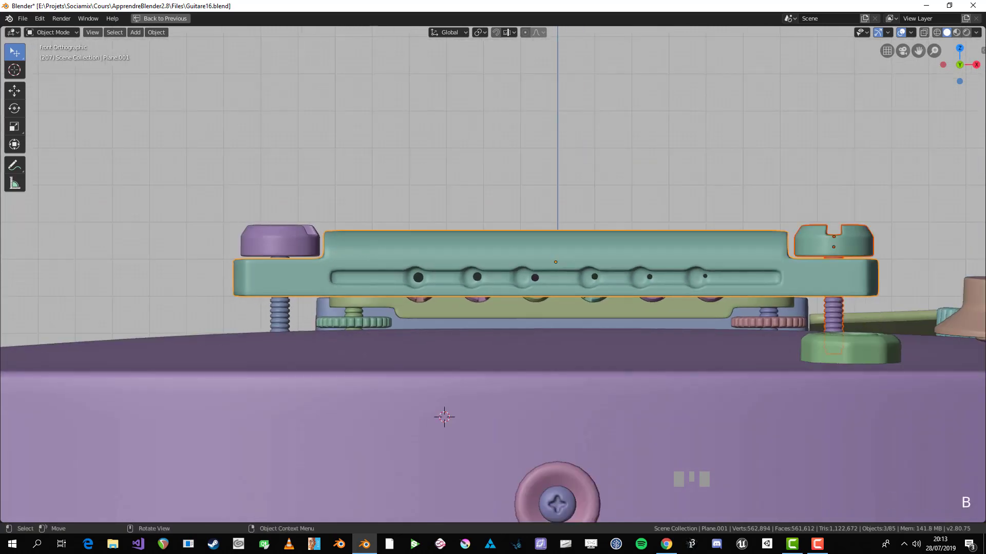
pyautogui.press('g')
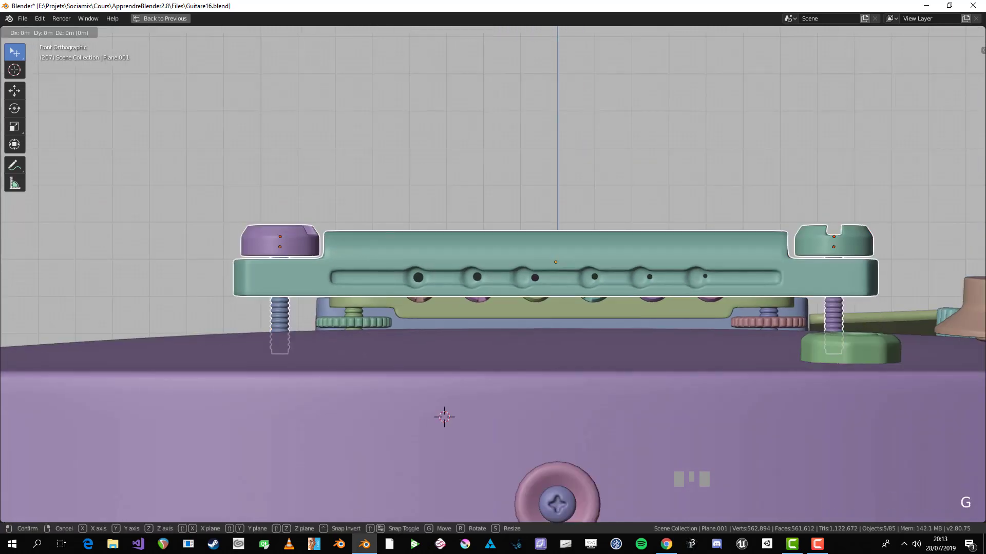
pyautogui.press('x')
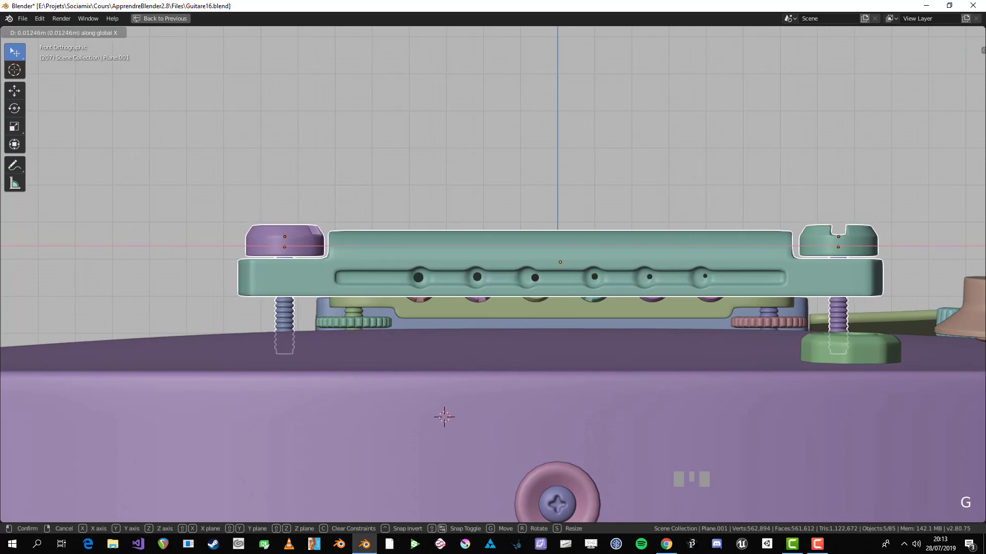
pyautogui.click(444, 417)
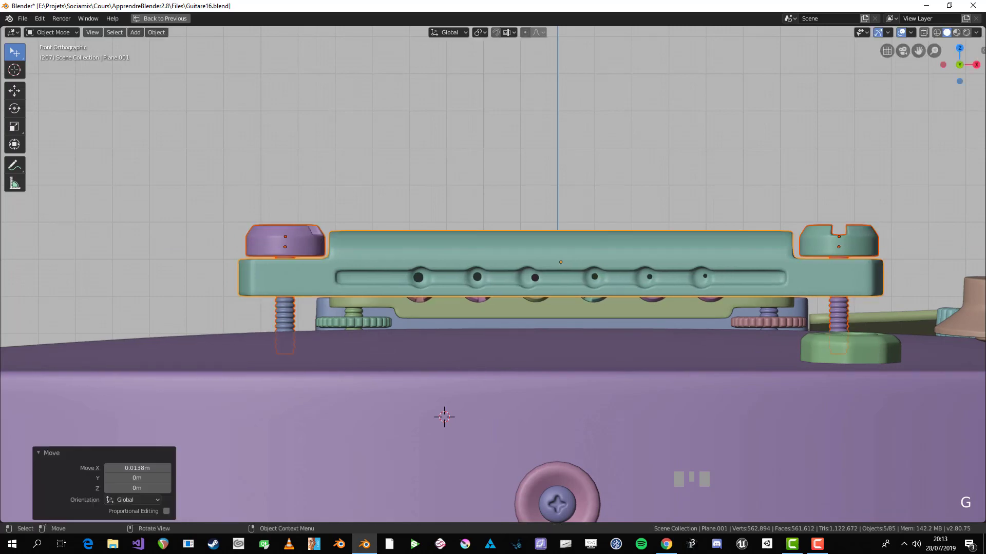
# - Move the two outer string-hole sections of the tailpiece's editable half about 0.0046 m along global X
pyautogui.scroll(-3, 444, 417)
pyautogui.scroll(3, 444, 417)
pyautogui.press('Tab')
pyautogui.scroll(1, 444, 417)
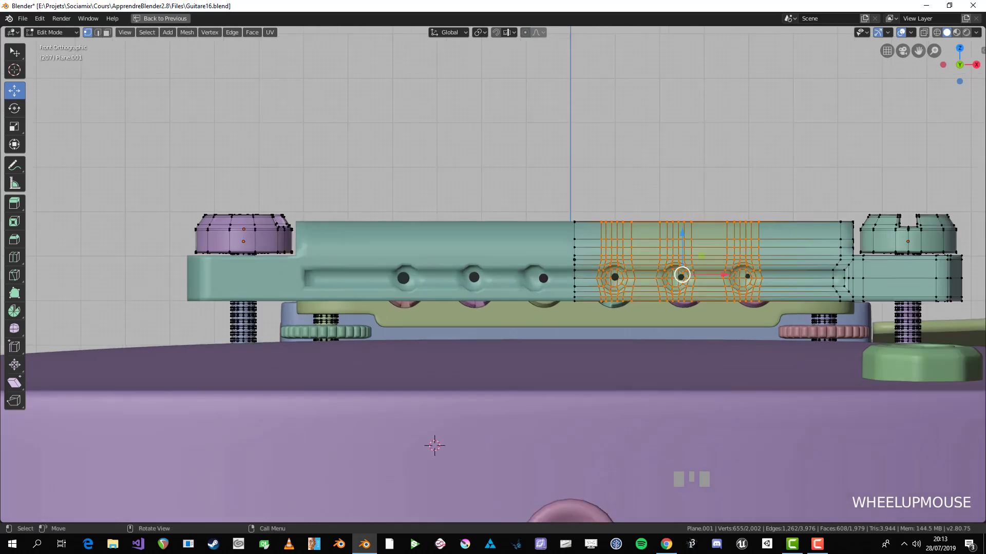
pyautogui.hotkey('alt', 'a')
pyautogui.hotkey('alt', 'z')
pyautogui.hotkey('alt', 'z')
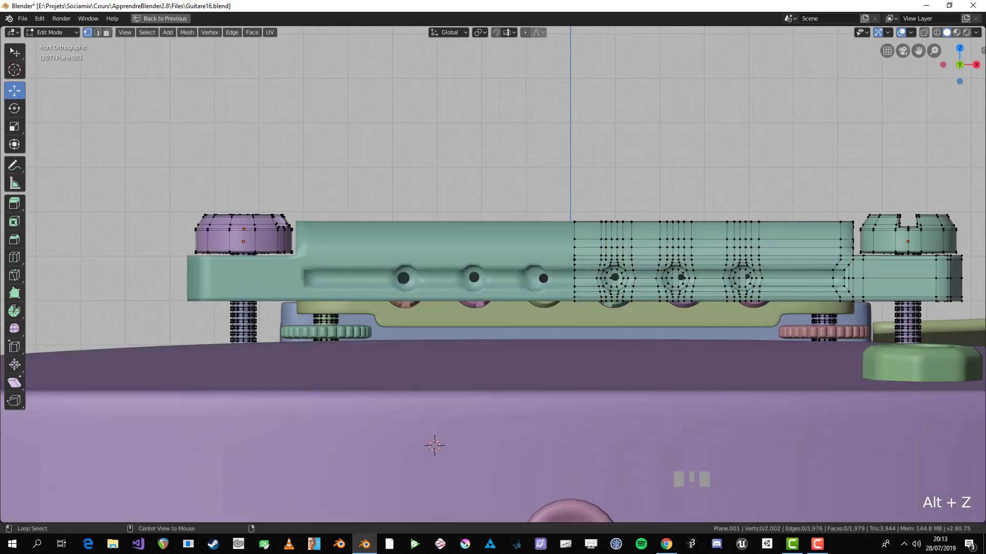
pyautogui.hotkey('alt', 'z')
pyautogui.moveTo(654, 219); pyautogui.dragTo(762, 304)
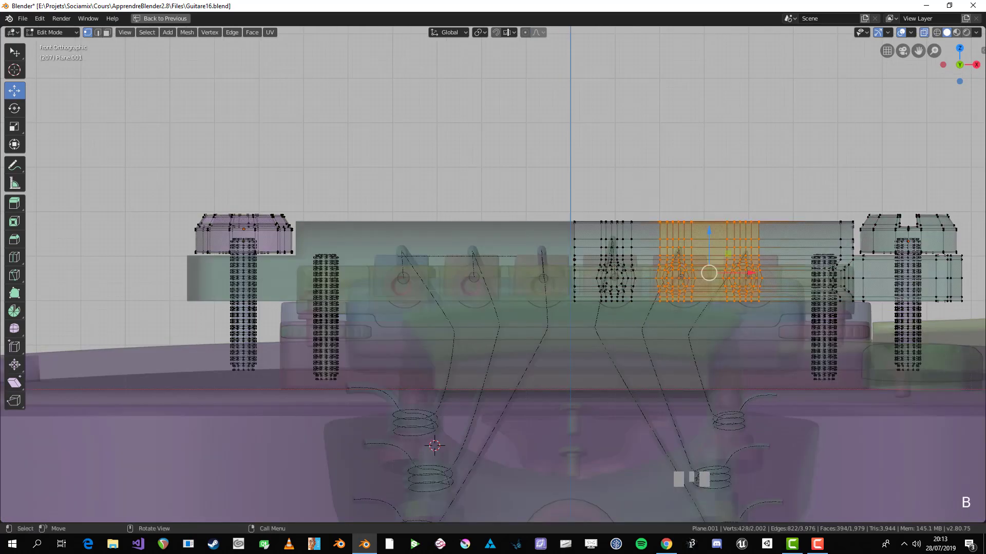
pyautogui.hotkey('alt', 'z')
pyautogui.press('g')
pyautogui.press('x')
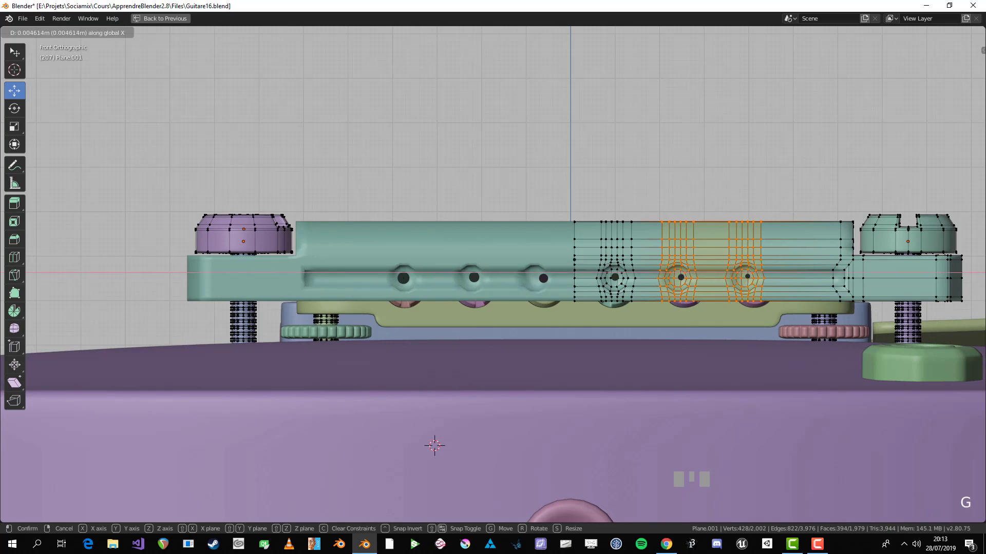
pyautogui.press('Escape')
# - Nudge only the outermost string-hole section of the tailpiece's editable half slightly farther outward to centre it on its string
pyautogui.hotkey('alt', 'a')
pyautogui.hotkey('alt', 'z')
pyautogui.moveTo(721, 218); pyautogui.dragTo(768, 304)
pyautogui.hotkey('alt', 'z')
pyautogui.press('g')
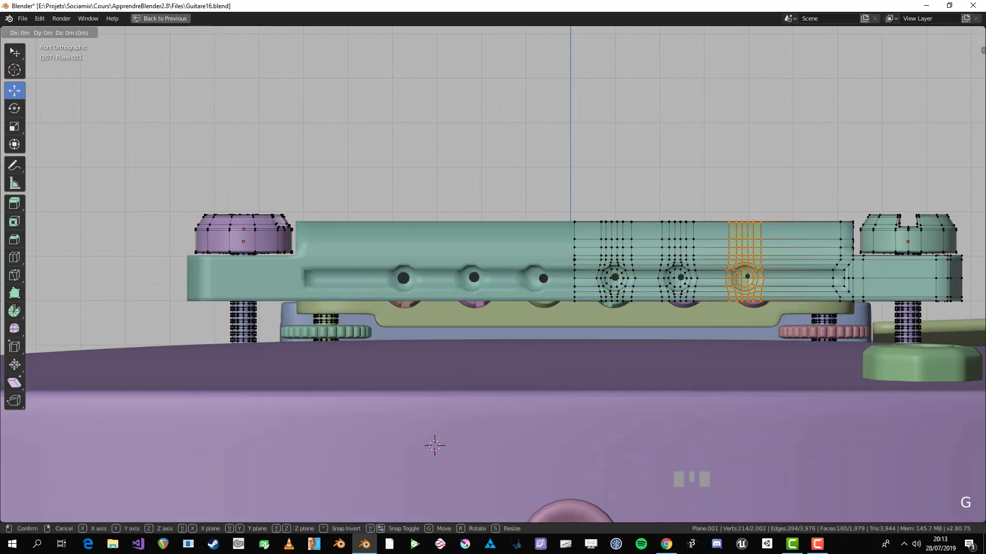
pyautogui.press('Return')
# - Move the string-hole section nearest the tailpiece's centre about 0.0058 m along global X and return to Object Mode
pyautogui.hotkey('alt', 'a')
pyautogui.hotkey('alt', 'z')
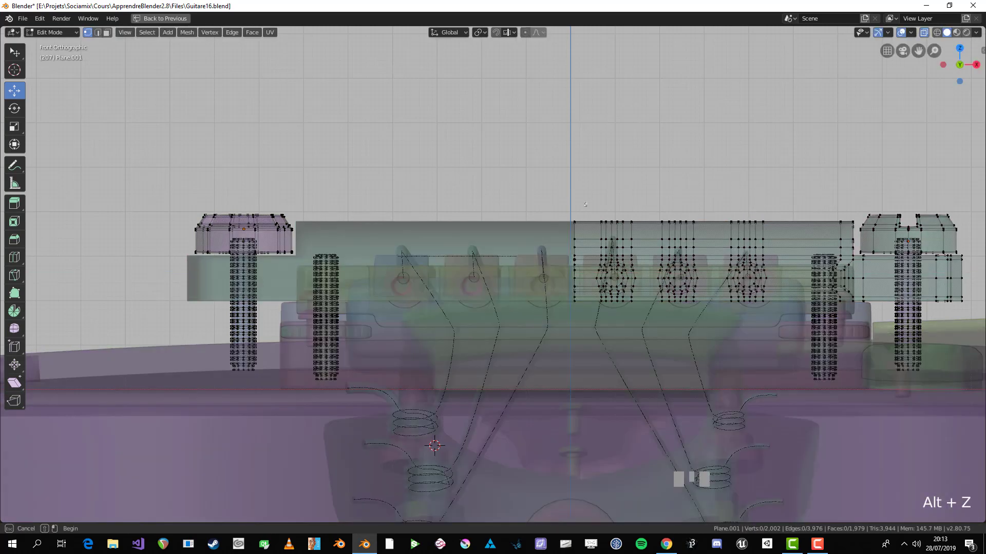
pyautogui.moveTo(585, 205); pyautogui.dragTo(637, 304)
pyautogui.hotkey('alt', 'z')
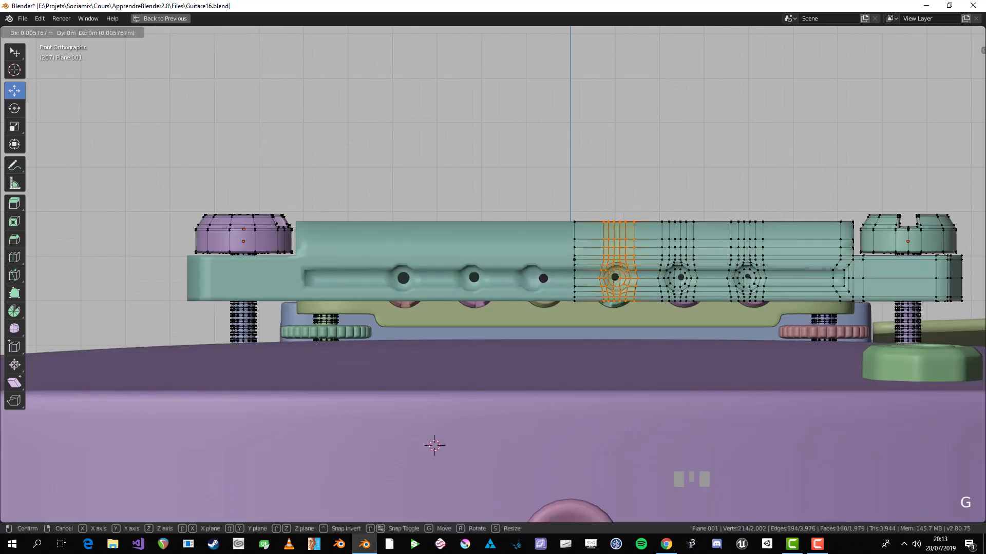
pyautogui.press('g')
pyautogui.press('x')
pyautogui.press('Tab')
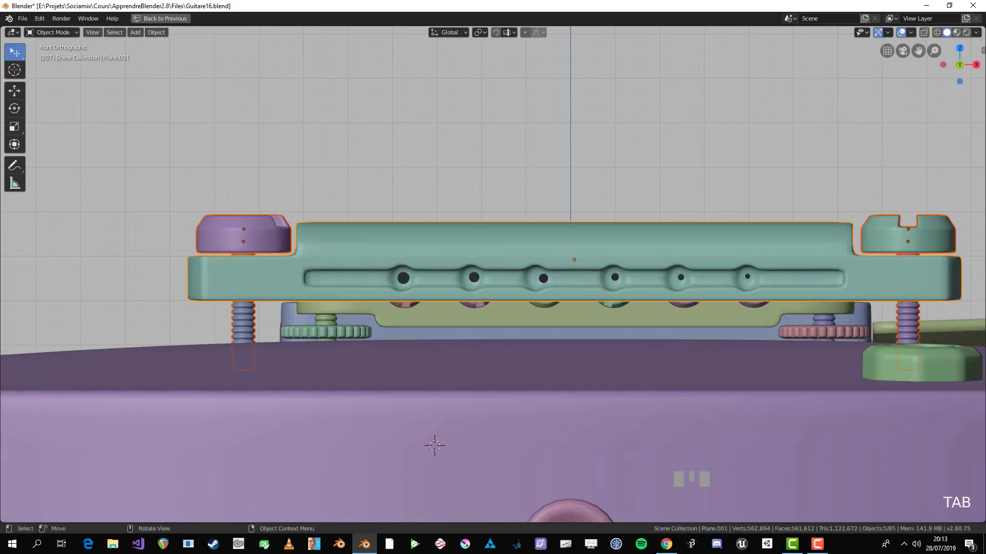
pyautogui.scroll(-2, 493, 277)
pyautogui.scroll(2, 493, 278)
pyautogui.press('g')
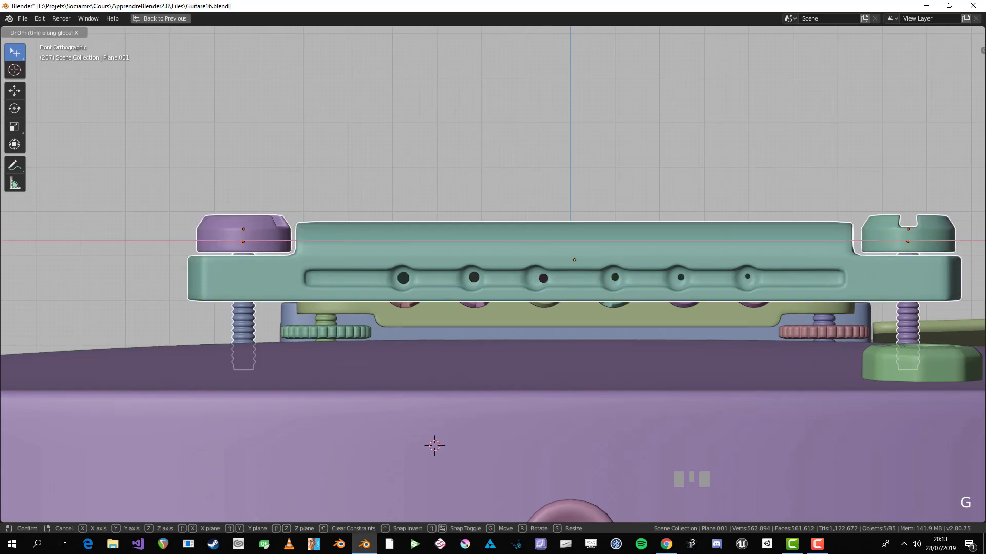
pyautogui.press('x')
pyautogui.press('Return')
pyautogui.hotkey('alt', 'a')
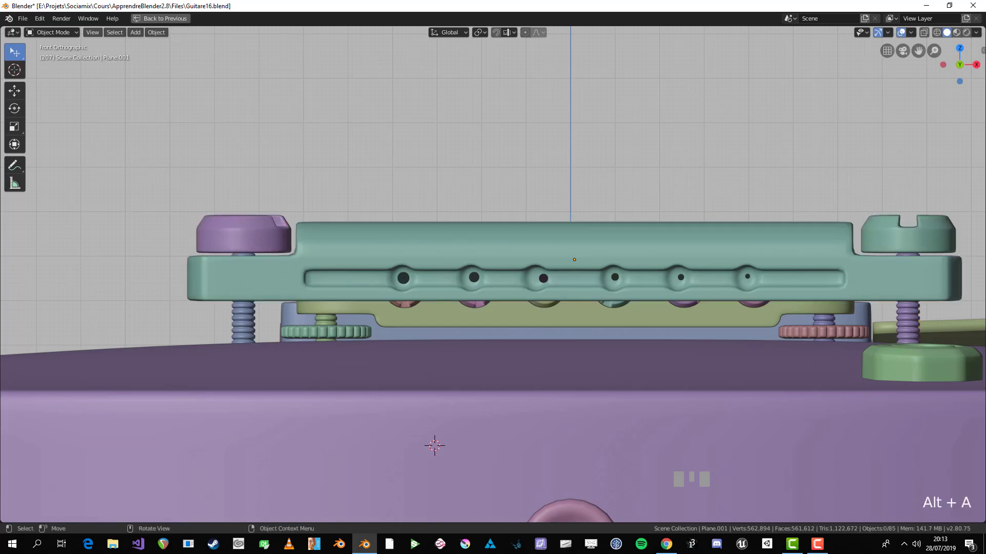
# - Shift the fourth string's tailpiece-end control points slightly in the negative global X direction
pyautogui.press('Tab')
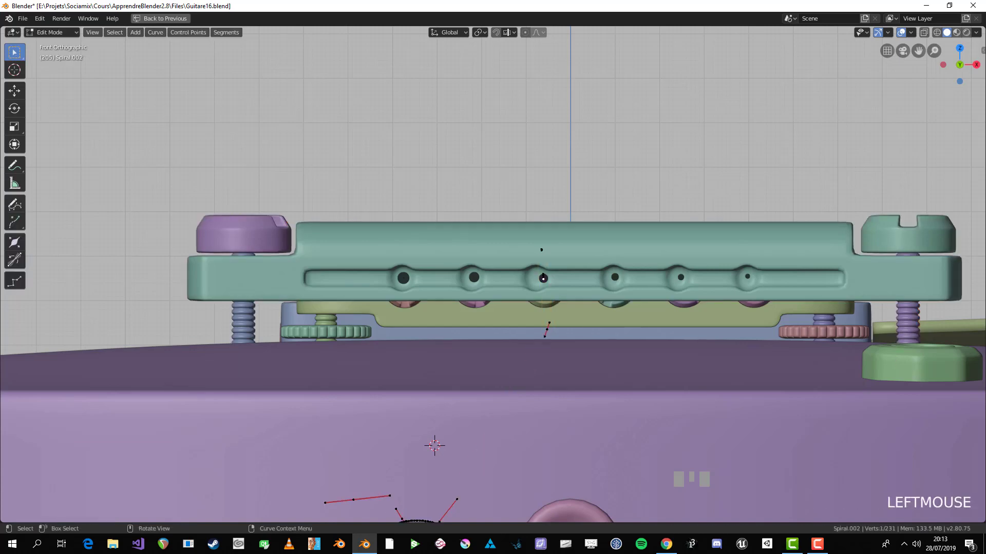
pyautogui.scroll(-3, 493, 277)
pyautogui.press('KP_7')
pyautogui.hotkey('alt', 'z')
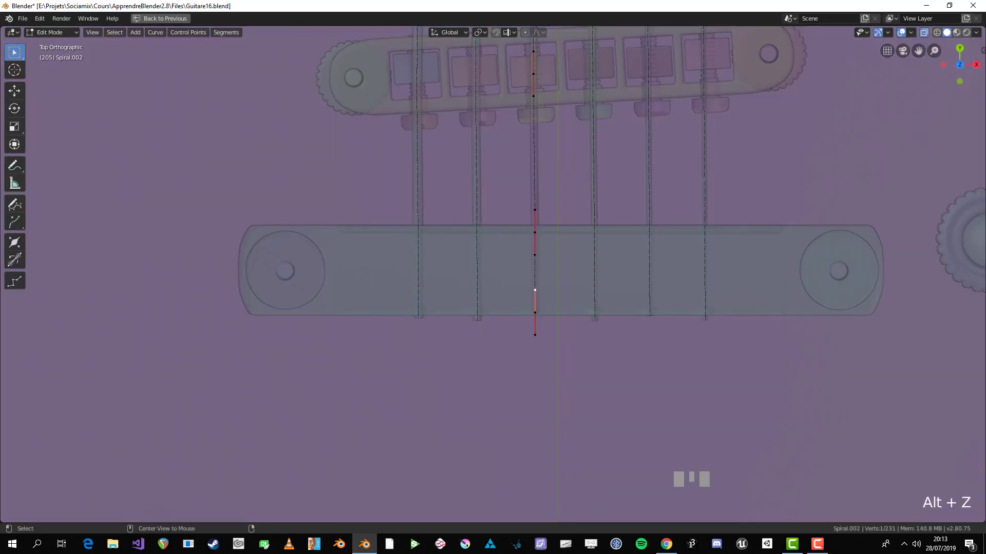
pyautogui.press('b')
pyautogui.moveTo(516, 200); pyautogui.dragTo(554, 344)
pyautogui.press('g')
pyautogui.press('x')
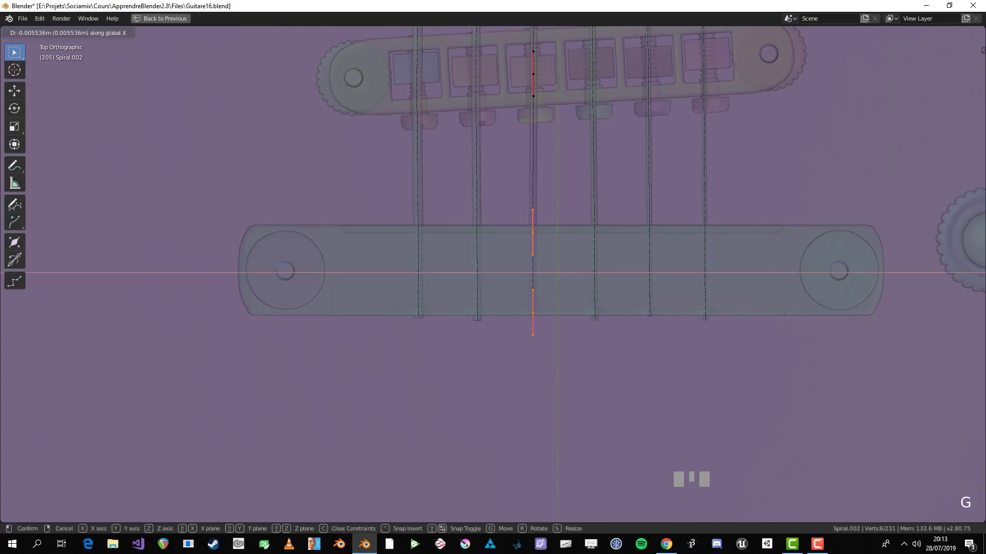
pyautogui.click(529, 272)
pyautogui.press('Tab')
pyautogui.hotkey('alt', 'z')
pyautogui.scroll(-2, 493, 277)
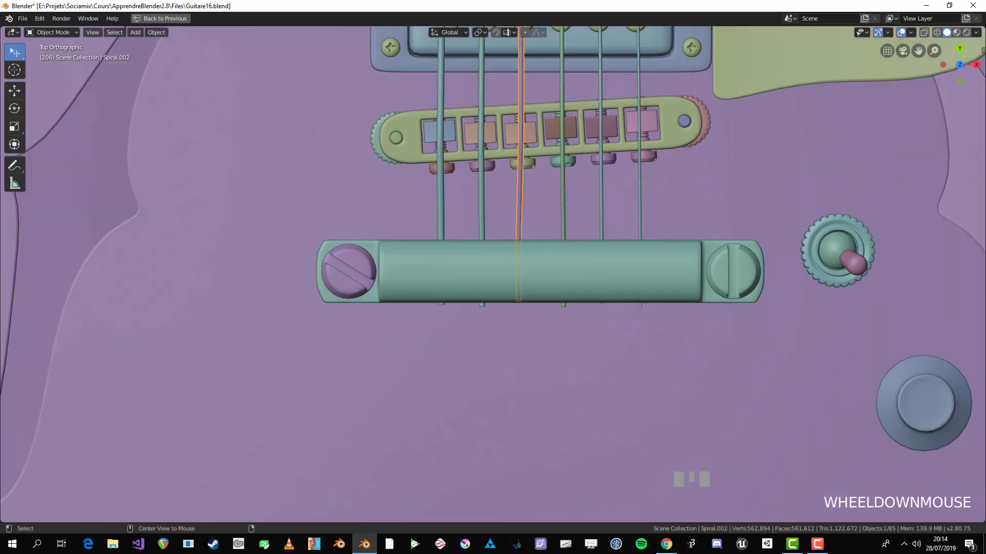
# - Shift the fourth string's tailpiece-end control points slightly back in positive X so the string sits centred in its hole
pyautogui.hotkey('alt', 'a')
pyautogui.scroll(-3, 493, 278)
pyautogui.scroll(-1, 493, 277)
pyautogui.scroll(5, 493, 277)
pyautogui.press('Tab')
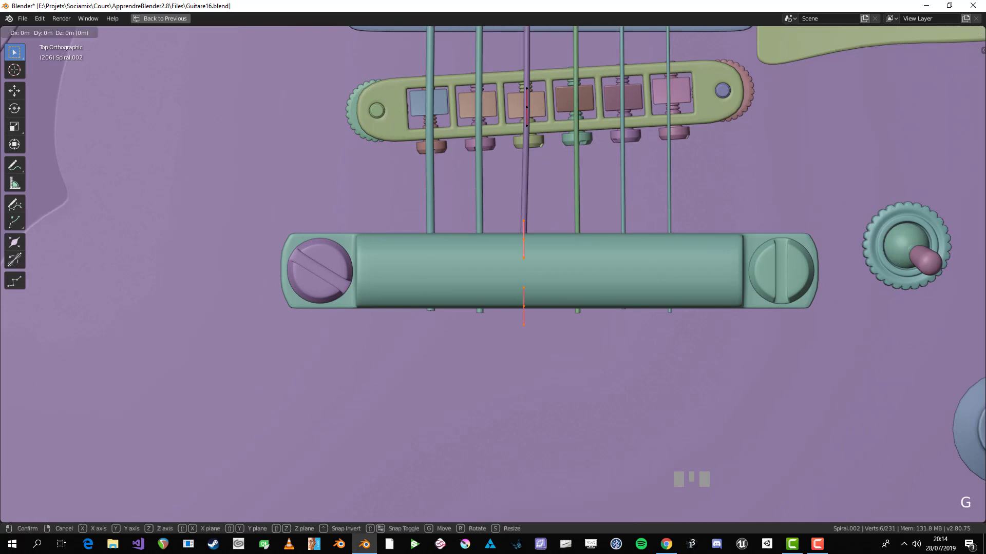
pyautogui.press('g')
pyautogui.press('x')
pyautogui.click(530, 273)
pyautogui.press('Tab')
pyautogui.moveTo(529, 339); pyautogui.dragTo(530, 244, button='middle')
pyautogui.scroll(3, 530, 244)
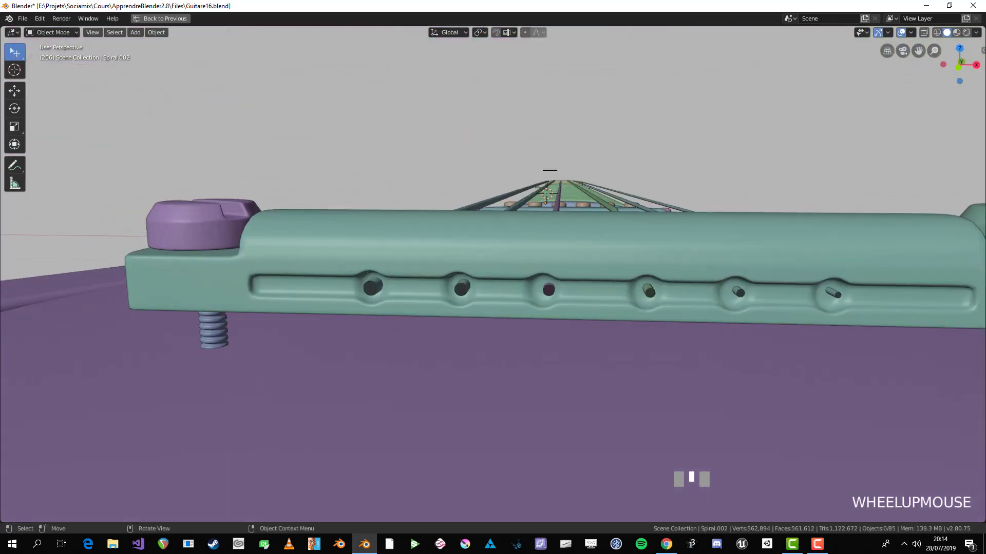
# - Move the tailpiece, its screw heads and threaded posts, and the bridge body 0.00415 m along global X
pyautogui.click(530, 244)
pyautogui.press('KP_1')
pyautogui.scroll(1, 493, 278)
pyautogui.scroll(-3, 493, 277)
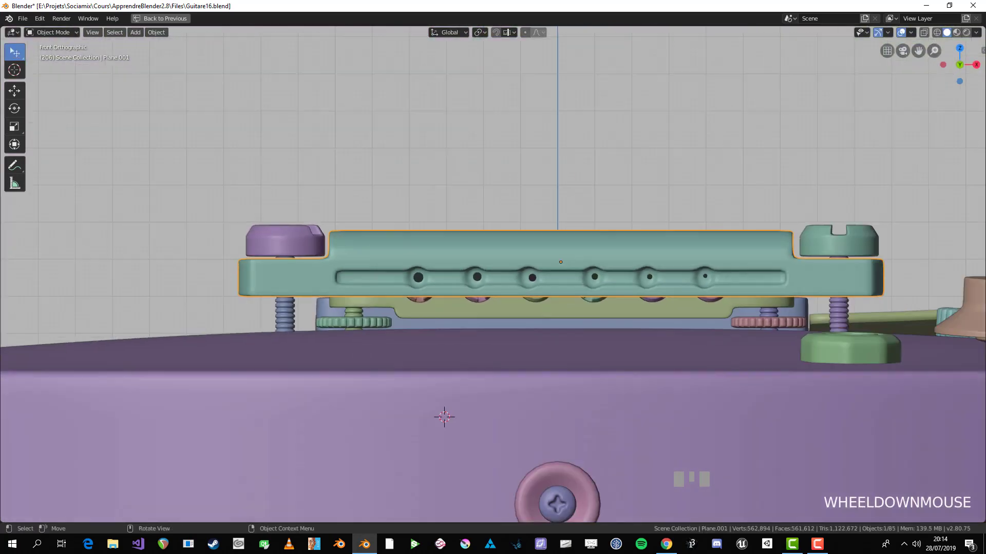
pyautogui.moveTo(784, 221); pyautogui.dragTo(873, 308)
pyautogui.press('b')
pyautogui.moveTo(231, 213); pyautogui.dragTo(303, 310)
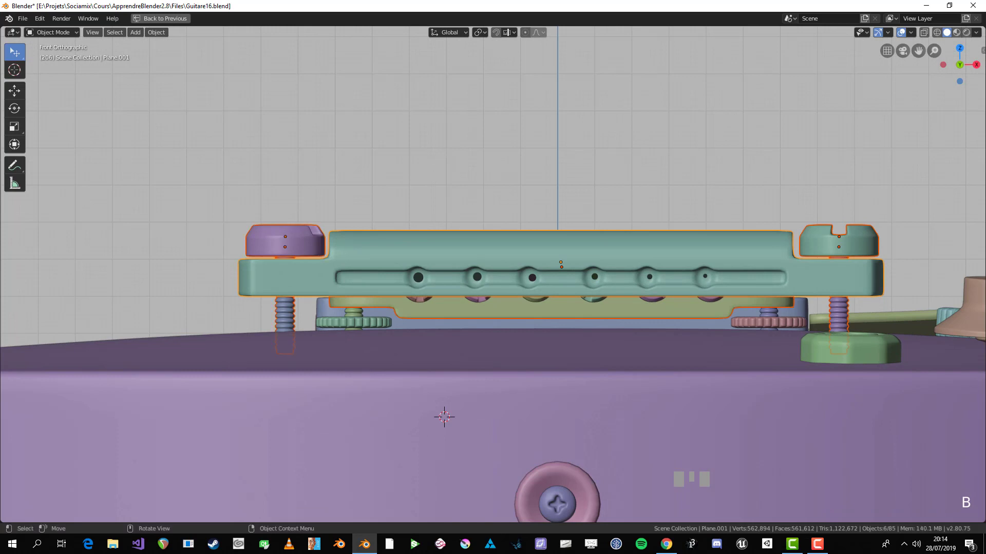
pyautogui.press('g')
pyautogui.press('x')
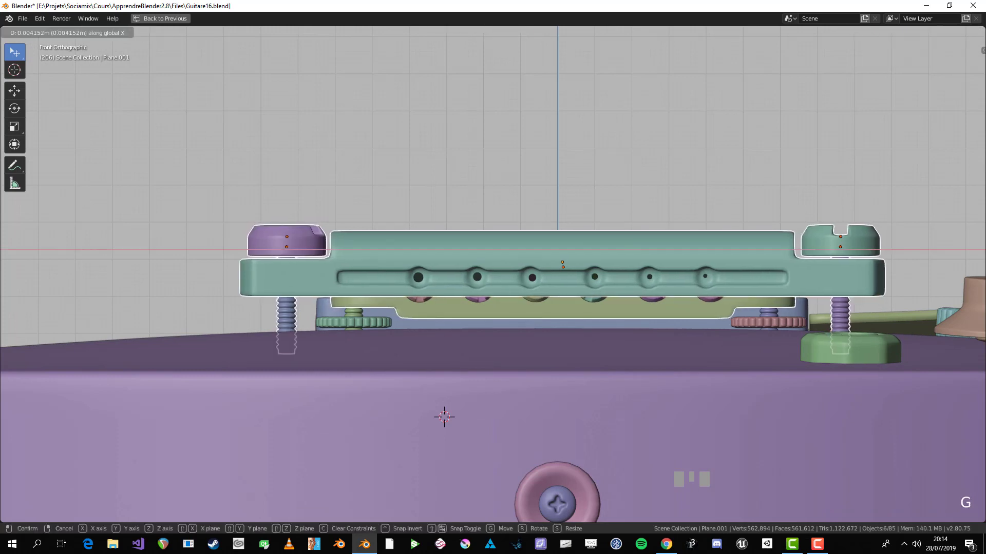
pyautogui.click(444, 417)
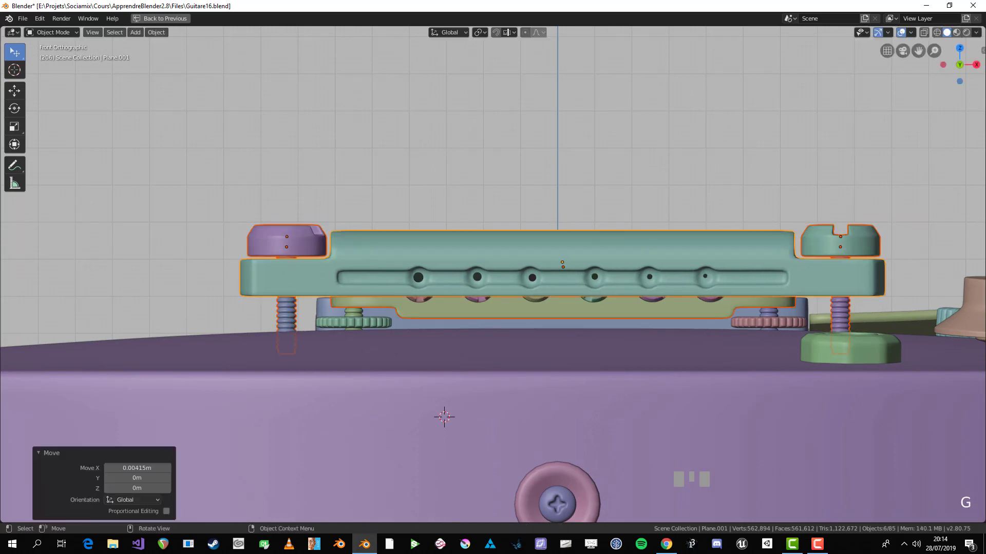
pyautogui.scroll(-2, 469, 341)
pyautogui.hotkey('alt', 'a')
# - Place the 3D cursor beside the guitar body's bass-side edge in top view and add a 2 m plane there
pyautogui.moveTo(469, 341); pyautogui.dragTo(529, 339, button='middle')
pyautogui.scroll(-1, 492, 370)
pyautogui.press('KP_7')
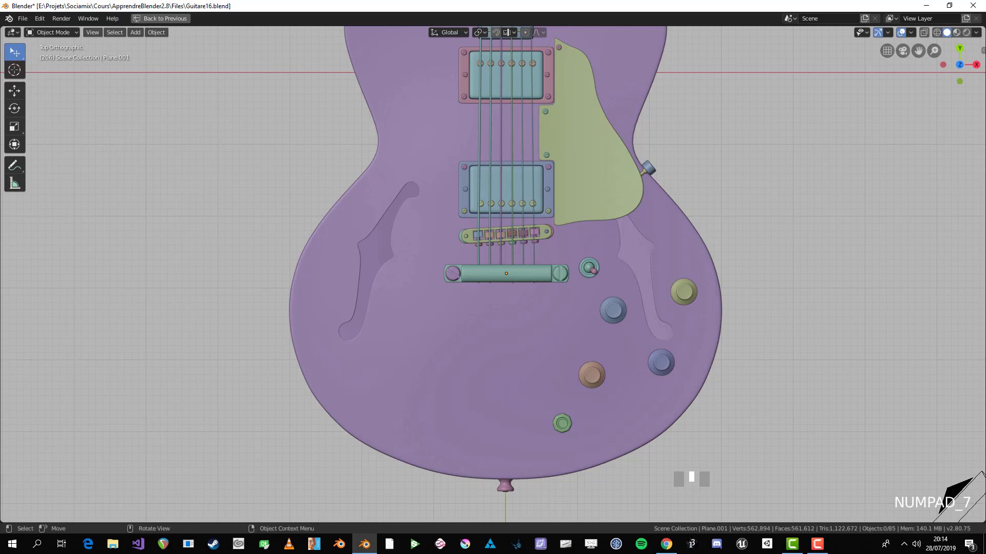
pyautogui.scroll(3, 493, 273)
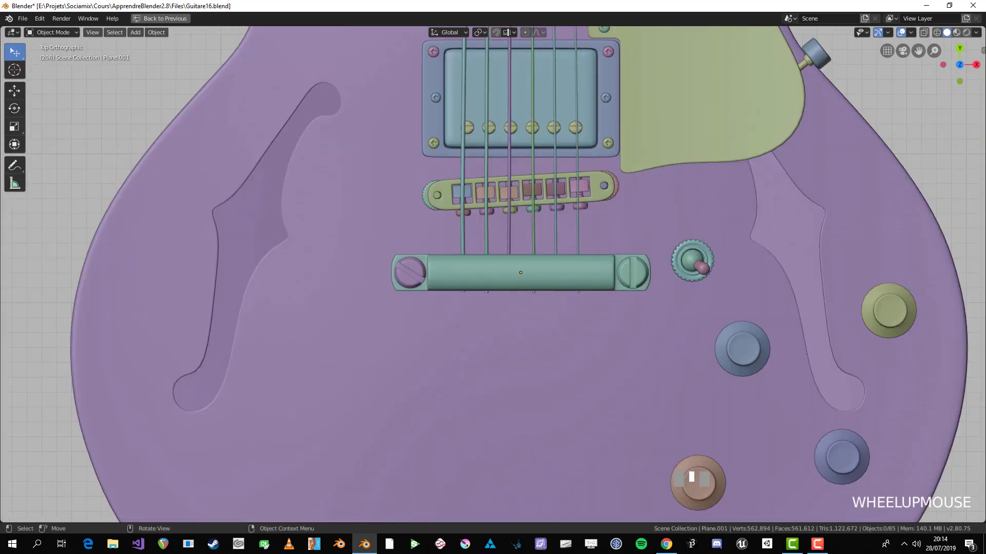
pyautogui.scroll(-5, 493, 273)
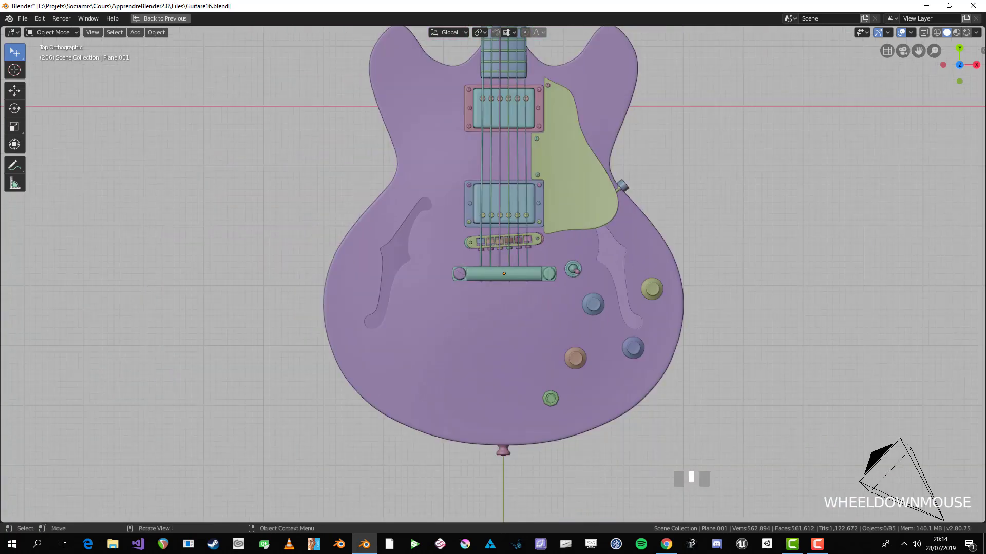
pyautogui.rightClick(252, 225)
pyautogui.keyDown('shift'); pyautogui.rightClick(324, 229); pyautogui.keyUp('shift')
pyautogui.hotkey('shift', 'a')
pyautogui.moveTo(323, 231)
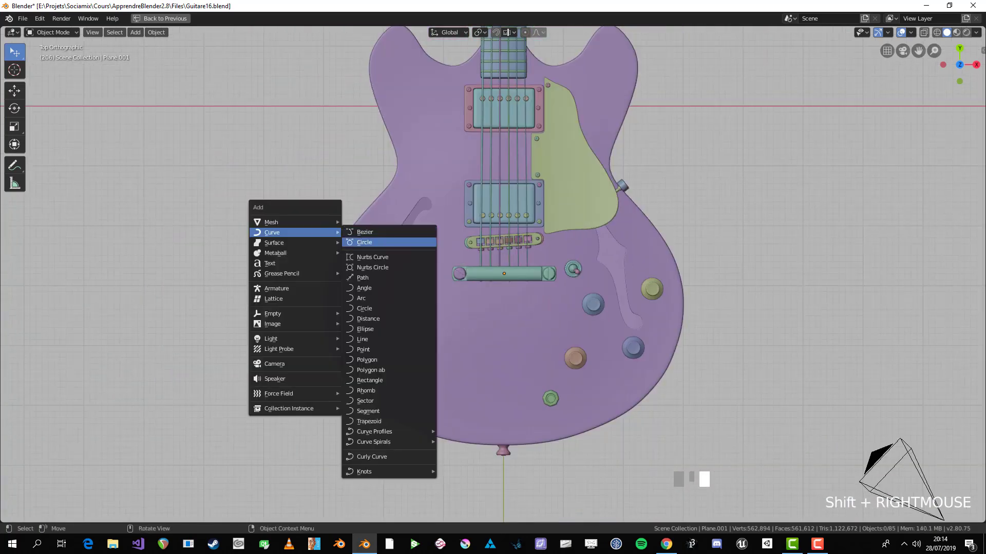
pyautogui.moveTo(272, 222)
pyautogui.click(365, 222)
# - Move the plane beneath the bass-side f-hole by 1.41 m X and -0.48 m Y, plus a -0.0579 m X, 0.0124 m Y adjustment
pyautogui.press('g')
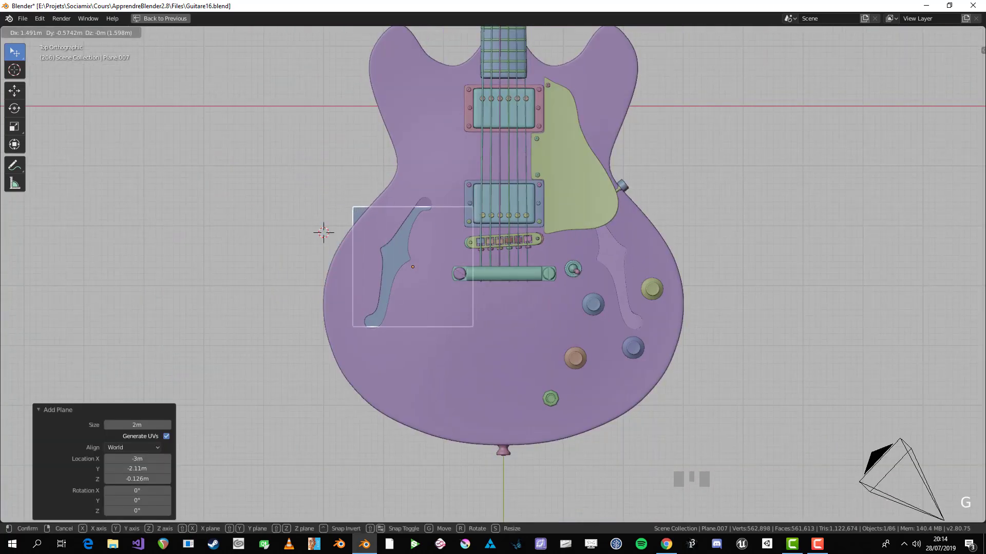
pyautogui.click(450, 251)
pyautogui.hotkey('alt', 'z')
pyautogui.scroll(4, 450, 251)
pyautogui.press('g')
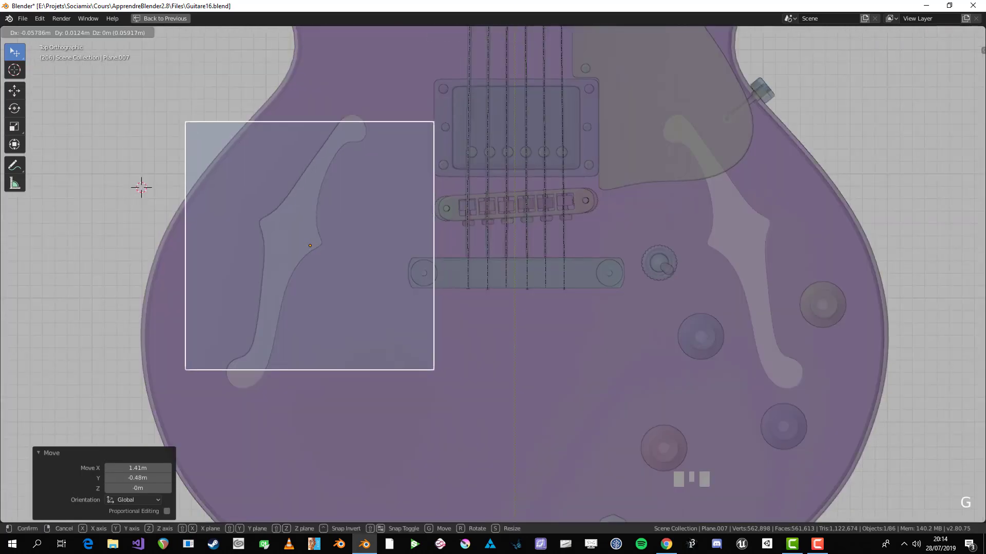
pyautogui.press('Return')
pyautogui.scroll(3, 483, 272)
pyautogui.hotkey('alt', 'z')
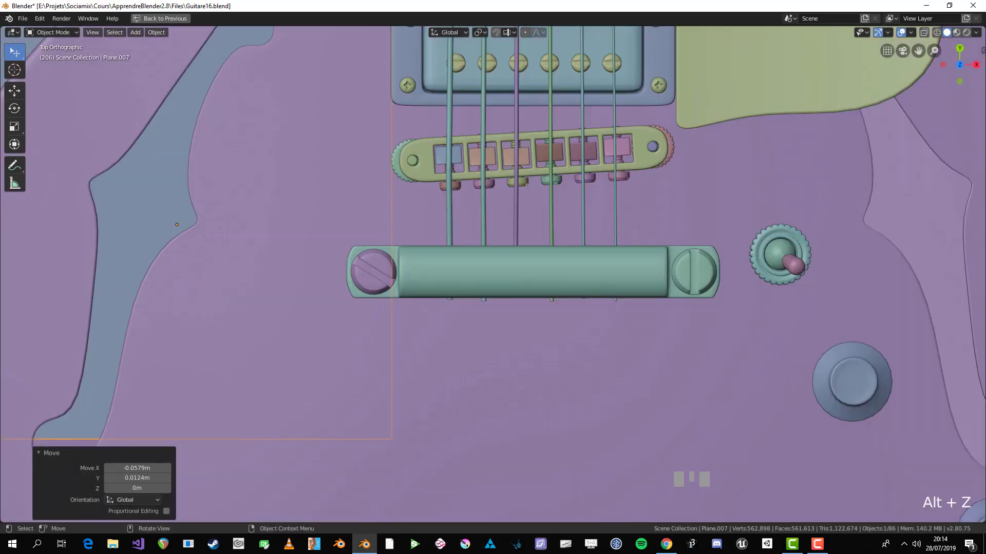
# - Duplicate the plane and place the copy beneath the treble-side f-hole, offset 3.33 m in X and -0.0287 m in Y
pyautogui.hotkey('alt', 'z')
pyautogui.hotkey('shift', 'd')
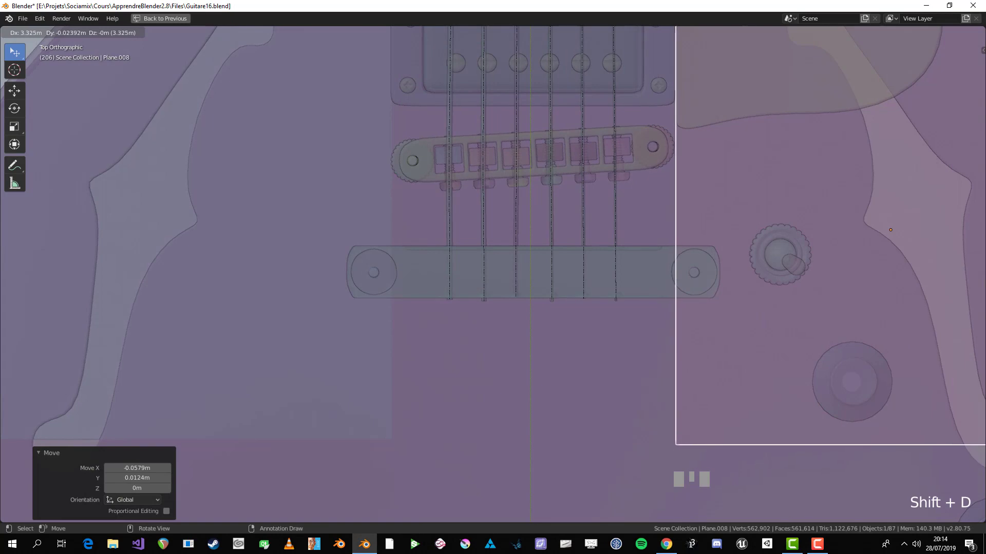
pyautogui.press('Return')
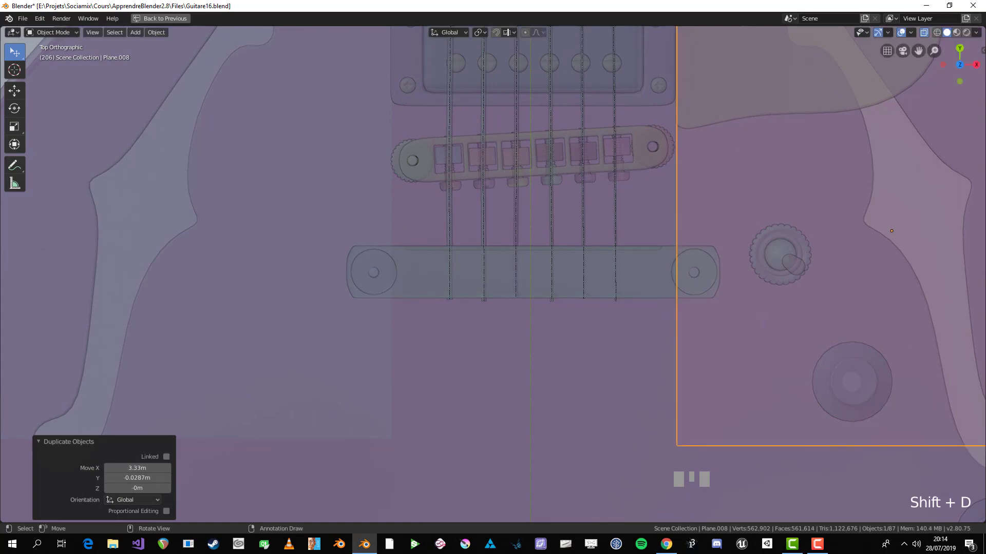
pyautogui.hotkey('alt', 'z')
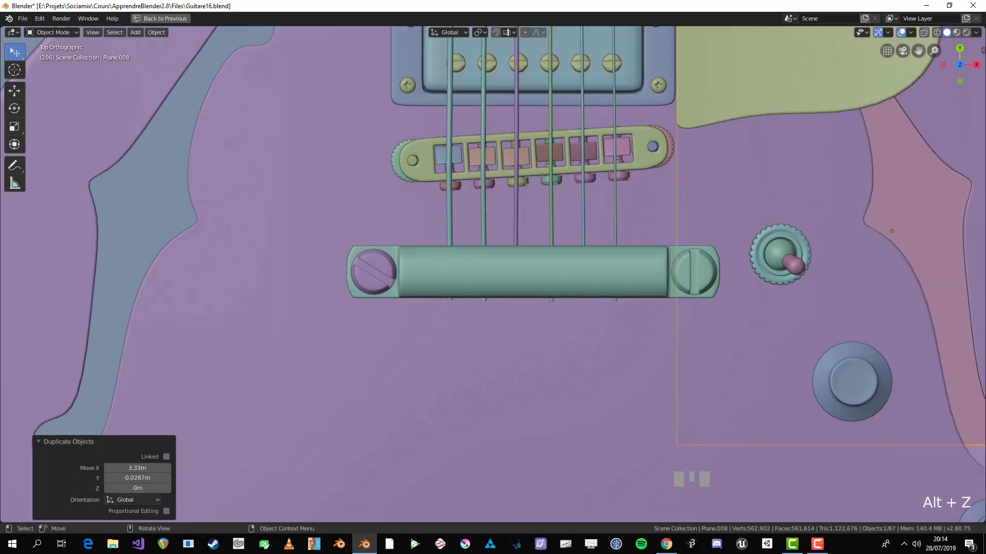
# - Delete both planes beneath the body's f-holes
pyautogui.scroll(-4, 493, 275)
pyautogui.press('Delete')
pyautogui.scroll(-4, 493, 277)
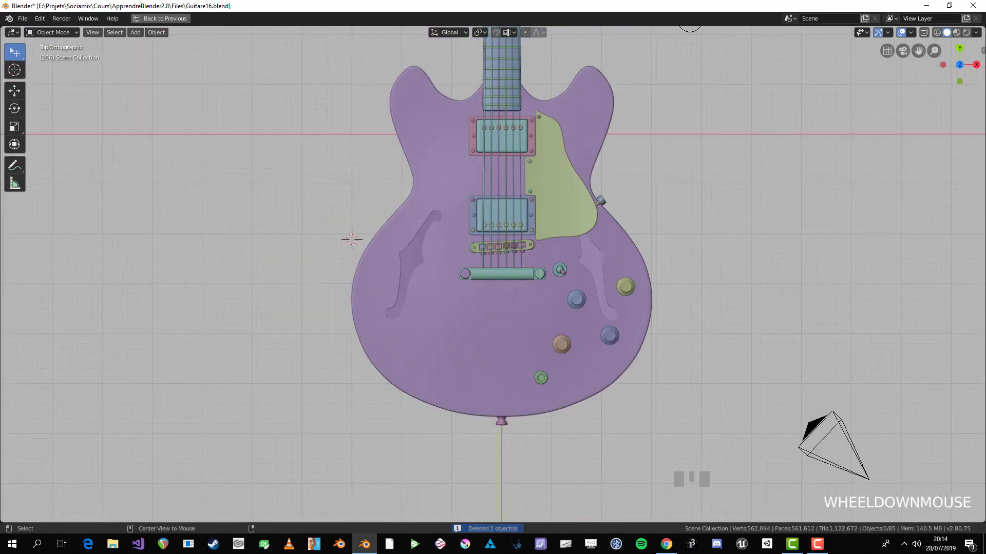
pyautogui.moveTo(657, 288); pyautogui.dragTo(668, 123, button='middle')
pyautogui.scroll(3, 492, 277)
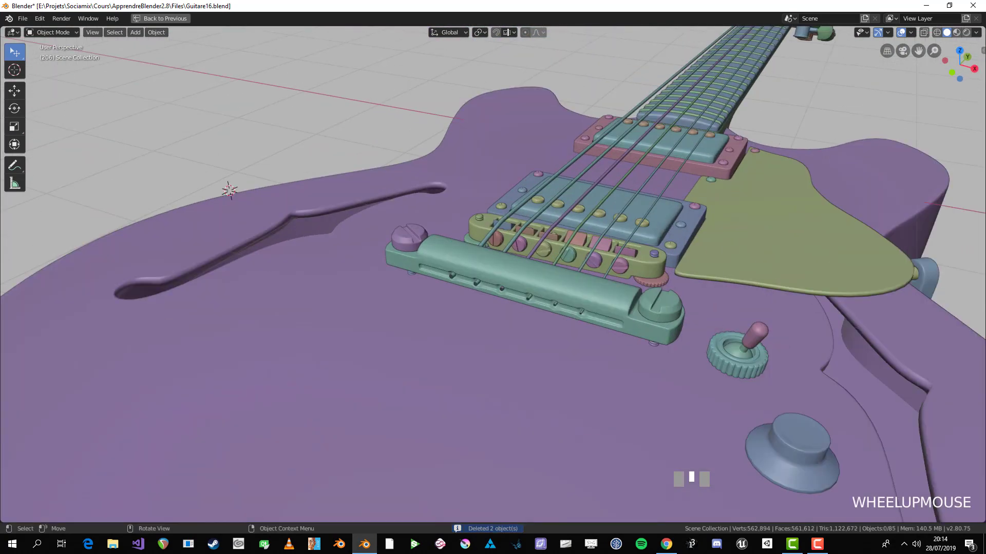
pyautogui.moveTo(493, 277); pyautogui.dragTo(493, 247, button='middle')
pyautogui.scroll(-4, 493, 277)
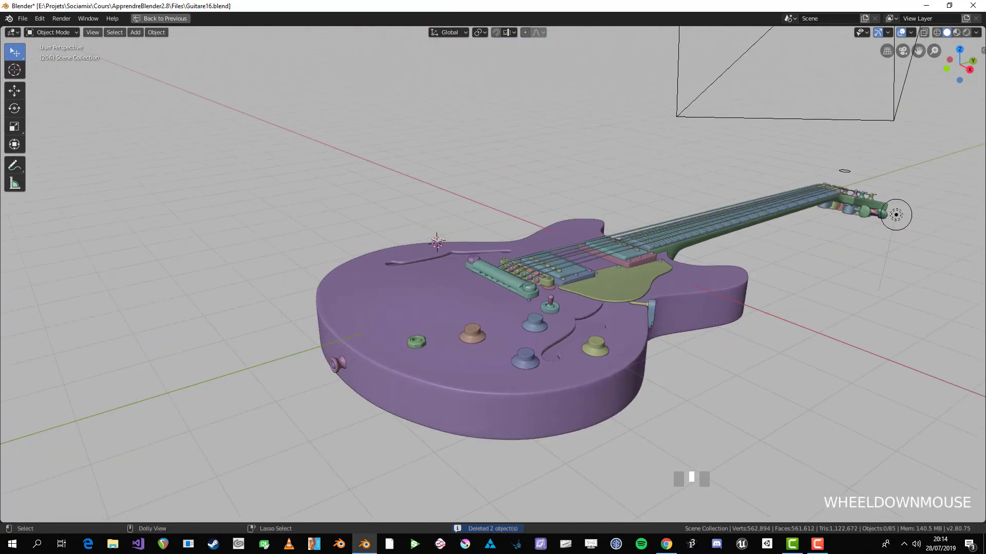
# - Save the guitar scene as a new incremental version named Guitare17.blend
pyautogui.hotkey('ctrl', 'shift', 's')
pyautogui.press('KP_Add')
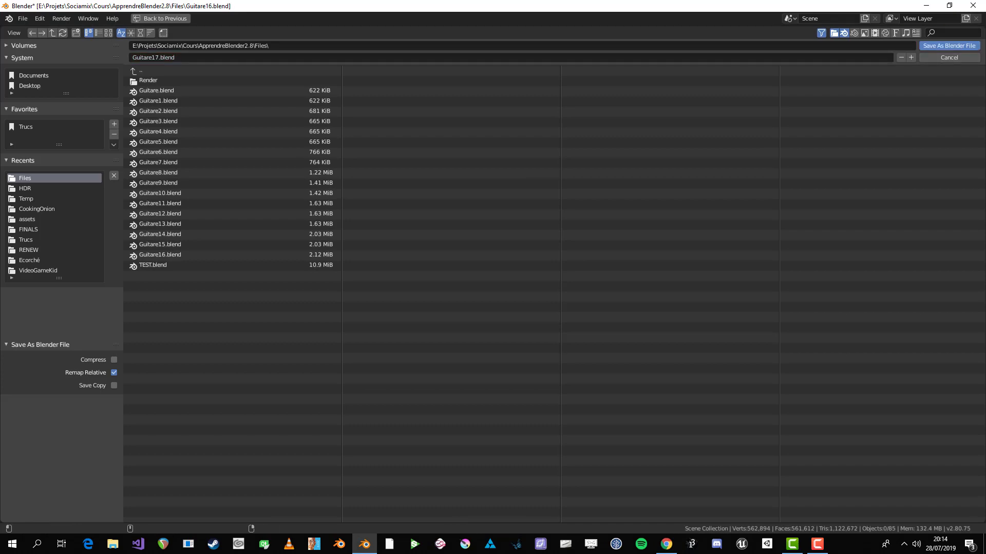
pyautogui.click(948, 46)
# - Select the string curves in the X-ray right view and open them for editing with their control points deselected
pyautogui.moveTo(492, 277); pyautogui.dragTo(493, 236, button='middle')
pyautogui.scroll(5, 493, 277)
pyautogui.scroll(5, 493, 236)
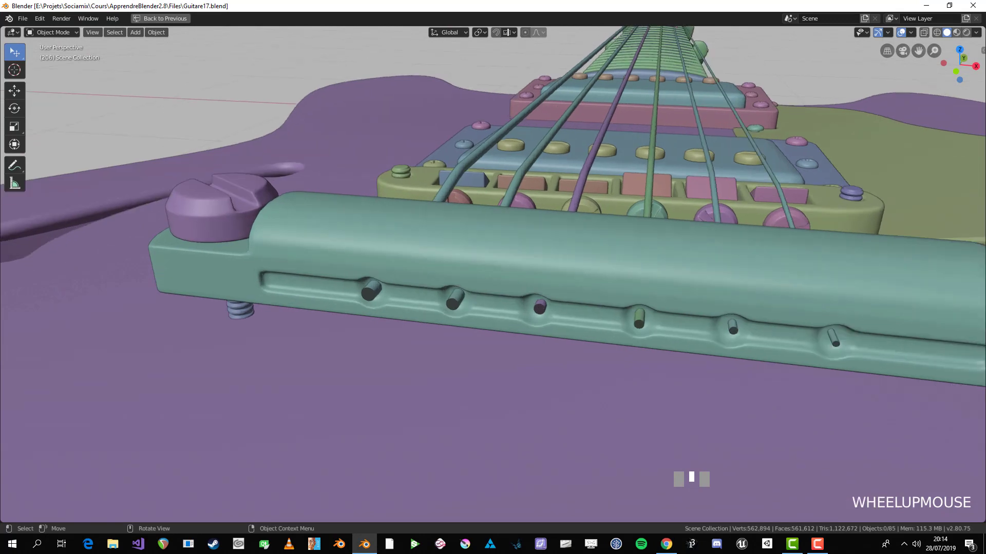
pyautogui.scroll(2, 493, 236)
pyautogui.press('KP_3')
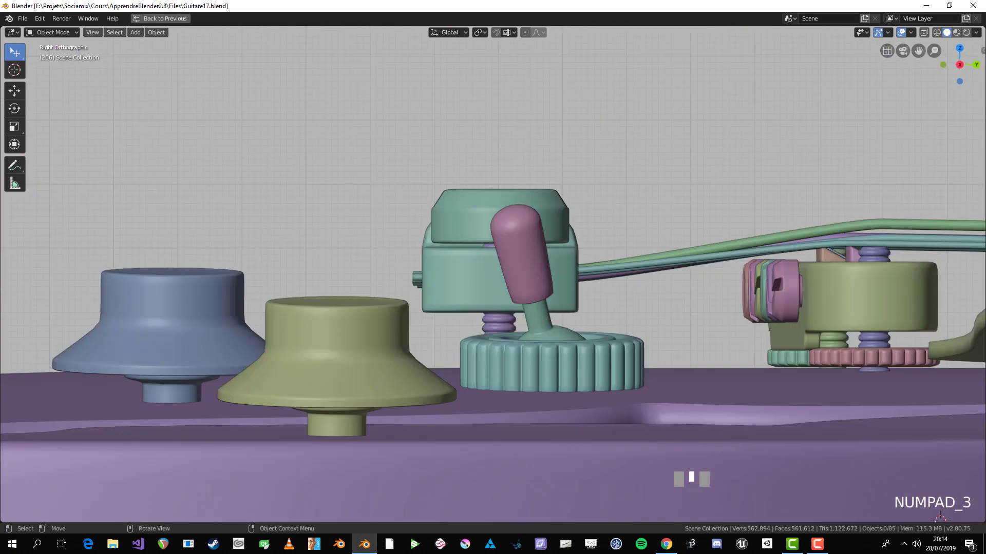
pyautogui.scroll(3, 492, 277)
pyautogui.click(726, 268)
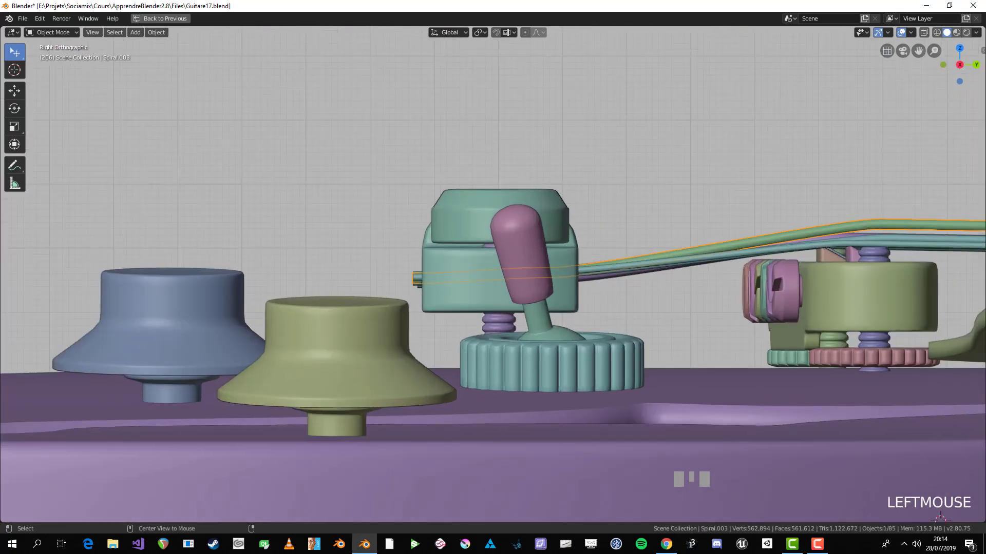
pyautogui.hotkey('alt', 'z')
pyautogui.scroll(1, 493, 277)
pyautogui.keyDown('shift'); pyautogui.moveTo(353, 259); pyautogui.dragTo(451, 243, button='middle'); pyautogui.keyUp('shift')
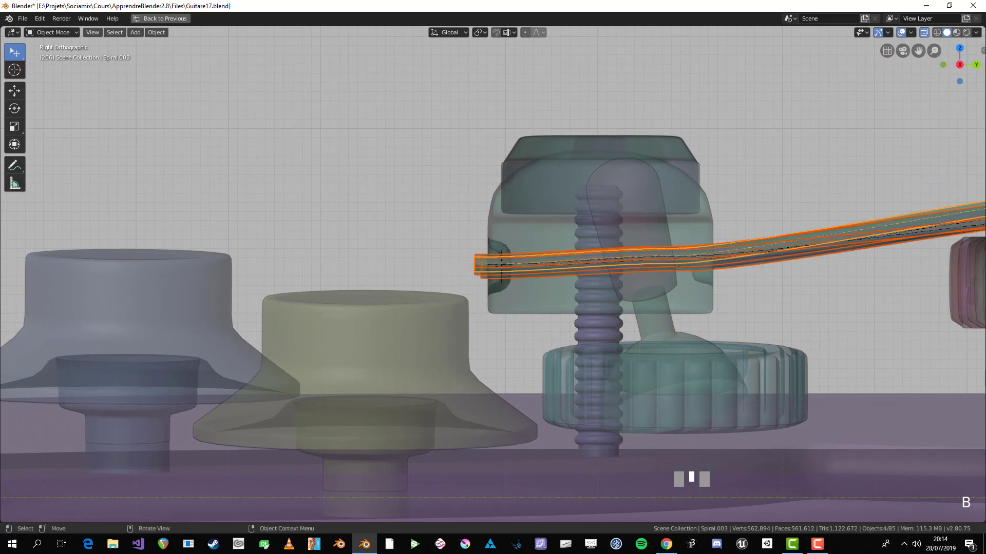
pyautogui.scroll(3, 465, 267)
pyautogui.press('Tab')
pyautogui.hotkey('alt', 'a')
pyautogui.scroll(-3, 493, 277)
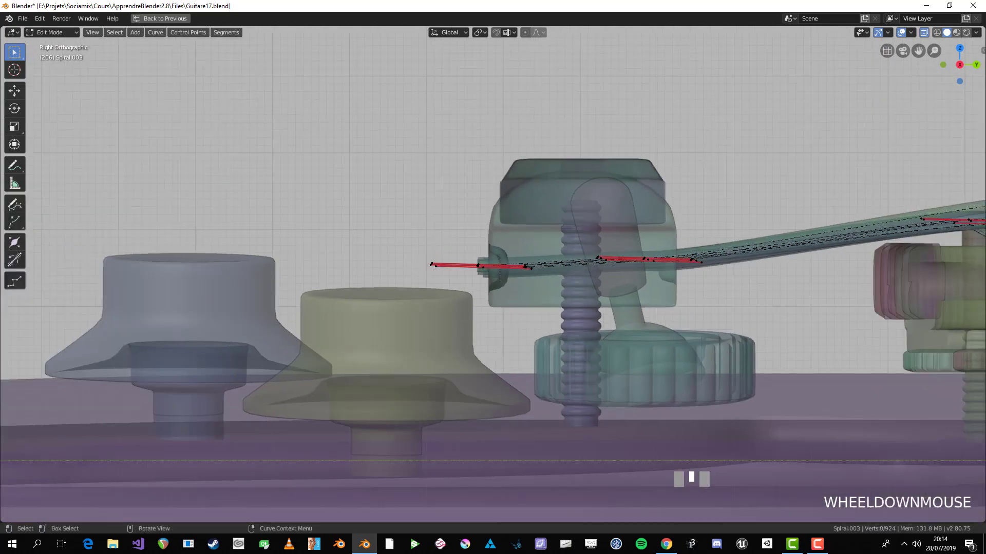
pyautogui.moveTo(492, 277); pyautogui.dragTo(513, 246, button='middle')
pyautogui.press('KP_3')
pyautogui.scroll(4, 493, 278)
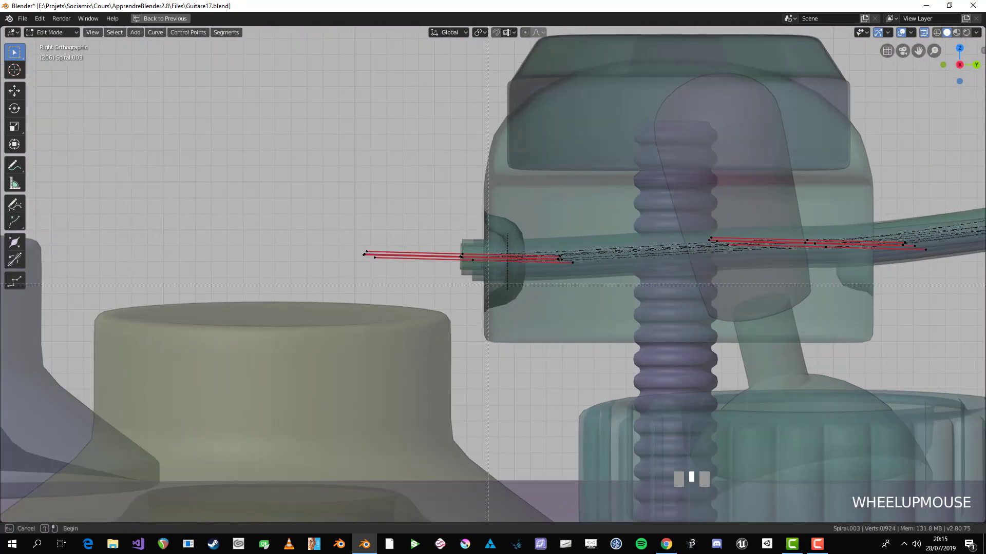
# - Extrude the string ends behind the tailpiece twice, angling the last points downward and moving them 0.0341 m Y, -0.0502 m Z
pyautogui.moveTo(470, 260); pyautogui.dragTo(485, 272)
pyautogui.press('e')
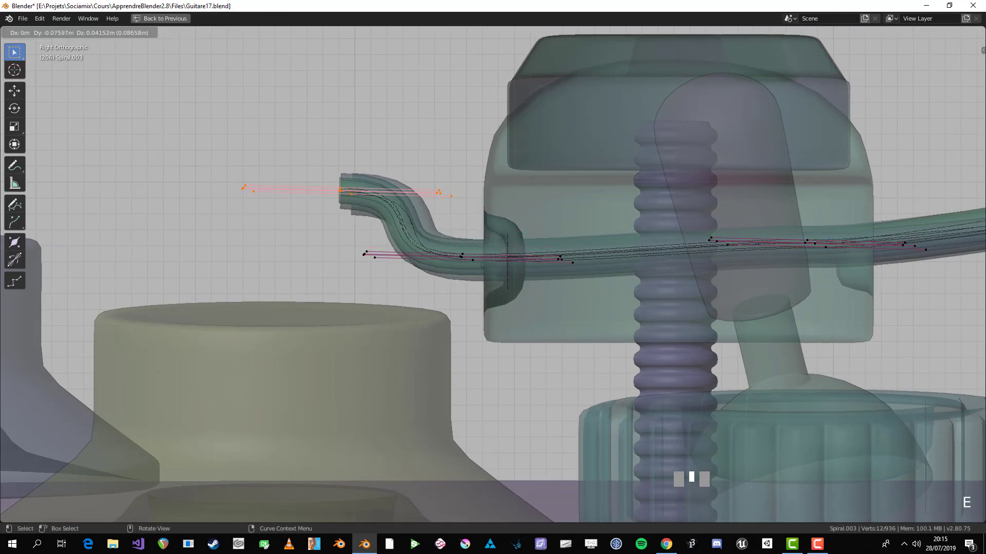
pyautogui.click(331, 197)
pyautogui.press('e')
pyautogui.press('r')
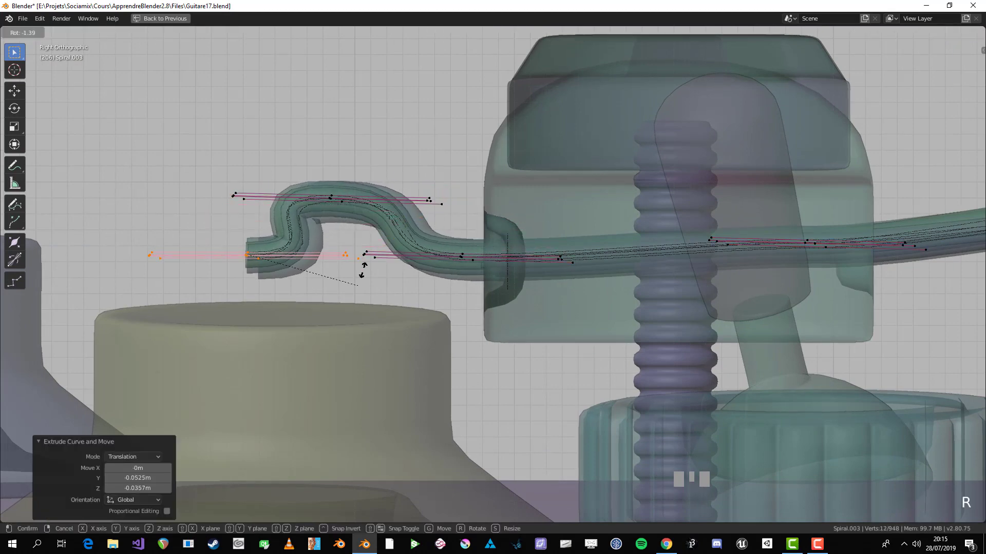
pyautogui.click(329, 369)
pyautogui.press('g')
pyautogui.click(362, 416)
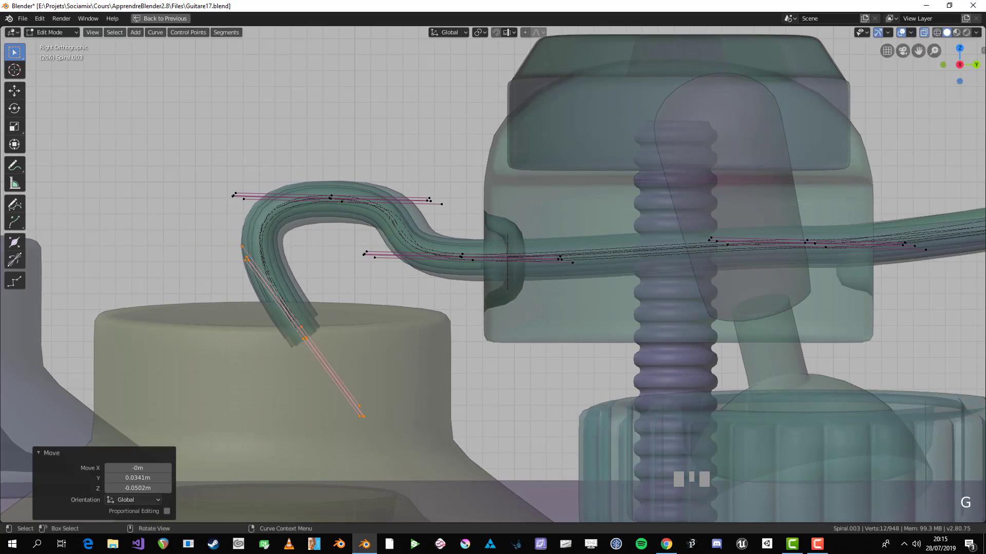
# - Extrude the string ends 0.0818 m in Y and -0.00354 m in Z, then angle and shift them back toward the tailpiece
pyautogui.keyDown('shift'); pyautogui.moveTo(362, 416); pyautogui.dragTo(415, 326, button='middle'); pyautogui.keyUp('shift')
pyautogui.press('e')
pyautogui.click(521, 261)
pyautogui.press('r')
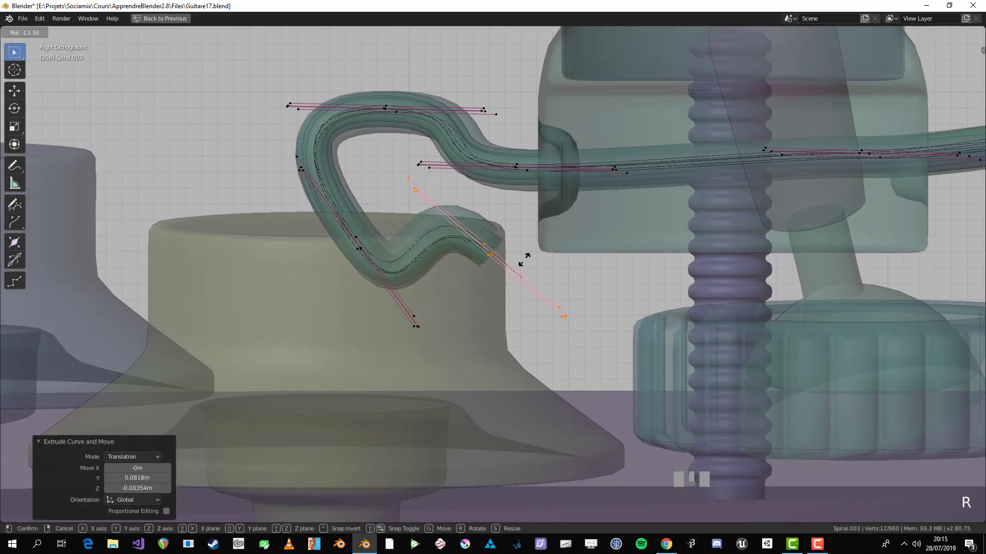
pyautogui.click(508, 203)
pyautogui.press('g')
pyautogui.click(514, 200)
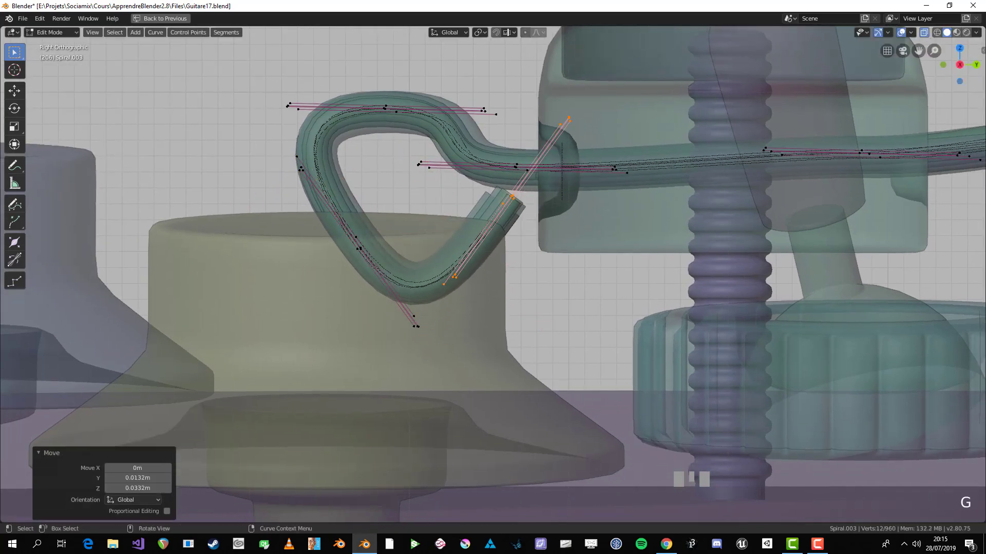
pyautogui.scroll(-5, 513, 201)
pyautogui.scroll(4, 514, 201)
pyautogui.press('g')
pyautogui.click(546, 163)
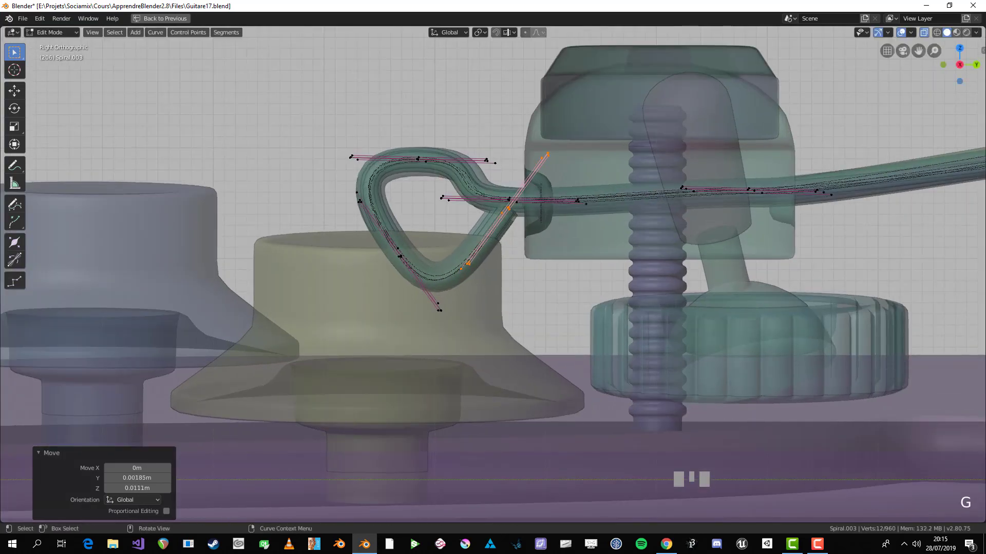
# - Extrude the string ends back into the tailpiece holes, rotate them 59.7°, and try scaling and moving them along Z
pyautogui.press('e')
pyautogui.click(590, 254)
pyautogui.press('r')
pyautogui.click(589, 264)
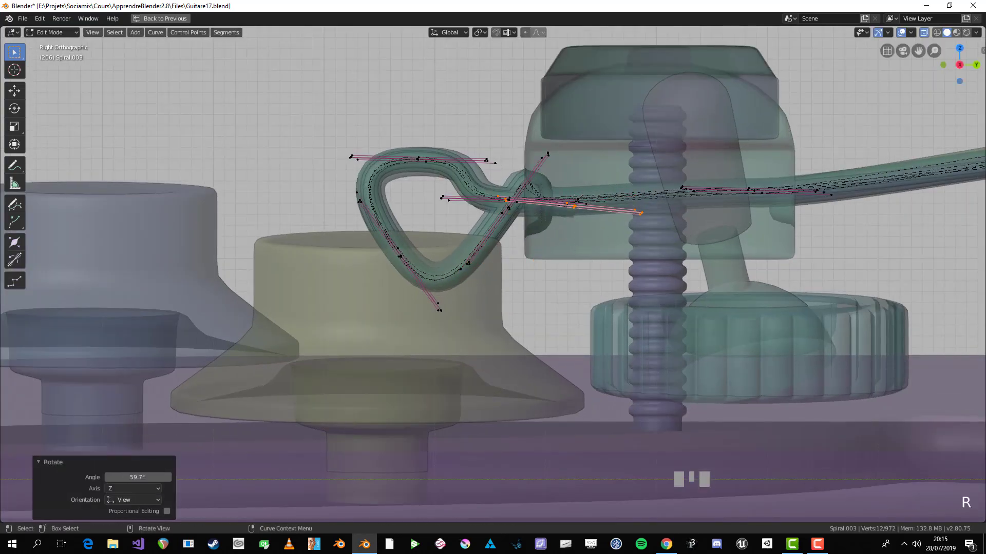
pyautogui.press('s')
pyautogui.moveTo(589, 265); pyautogui.dragTo(640, 235, button='middle')
pyautogui.hotkey('alt', 'z')
pyautogui.scroll(3, 641, 236)
pyautogui.press('s')
pyautogui.press('z')
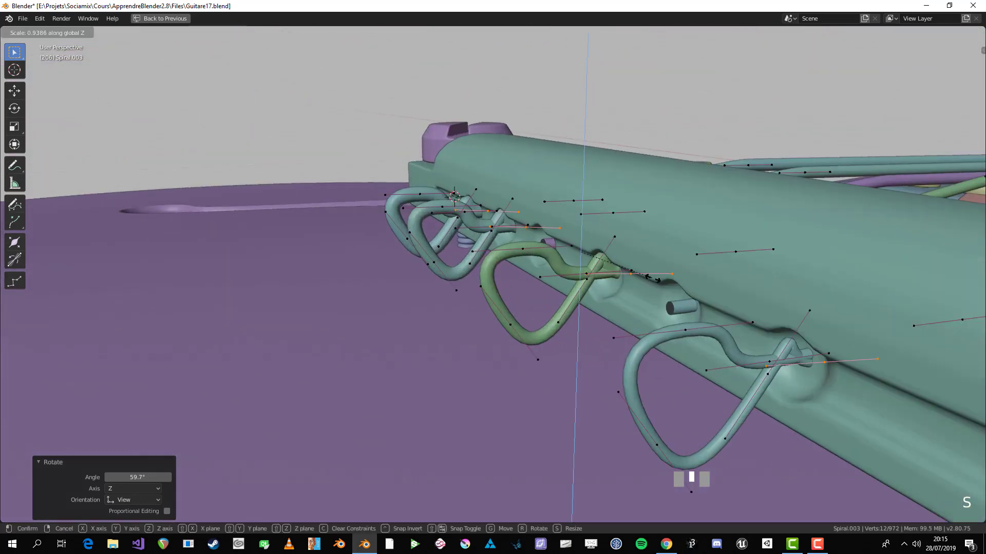
pyautogui.rightClick(657, 279)
pyautogui.scroll(-2, 657, 278)
pyautogui.press('g')
pyautogui.press('z')
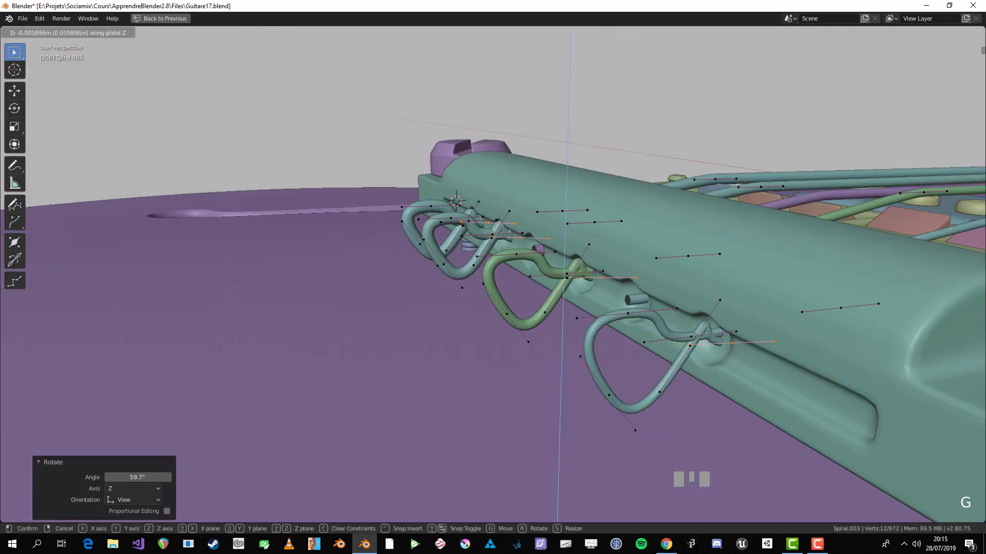
# - Undo the looped string-end extrusions, leave curve editing and deselect everything
pyautogui.moveTo(493, 277); pyautogui.dragTo(534, 257, button='middle')
pyautogui.scroll(2, 513, 267)
pyautogui.hotkey('ctrl', 'z')
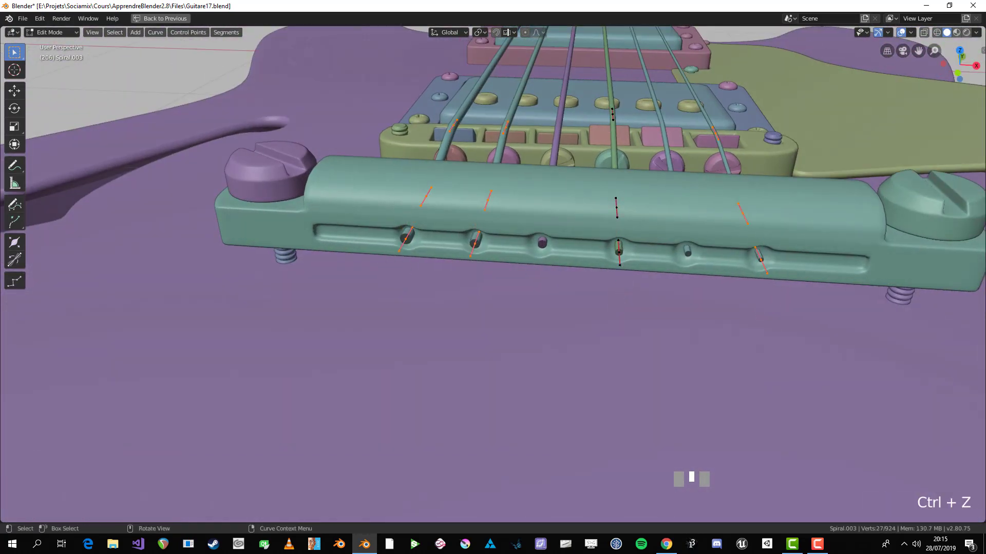
pyautogui.press('Tab')
pyautogui.scroll(-4, 493, 278)
pyautogui.moveTo(492, 277); pyautogui.dragTo(421, 251, button='middle')
pyautogui.scroll(2, 421, 252)
pyautogui.hotkey('alt', 'a')
# - Add a cylinder with 8 vertices above the tailpiece in front view
pyautogui.press('KP_3')
pyautogui.press('KP_Enter')
pyautogui.press('KP_1')
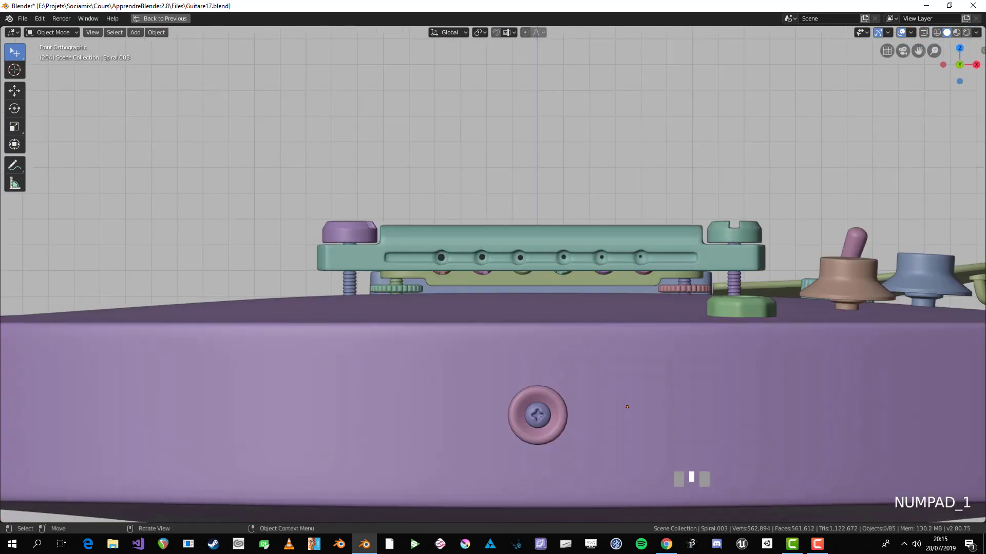
pyautogui.scroll(3, 698, 79)
pyautogui.keyDown('shift'); pyautogui.moveTo(698, 80); pyautogui.dragTo(531, 156, button='middle'); pyautogui.keyUp('shift')
pyautogui.hotkey('shift', 'a')
pyautogui.moveTo(531, 156)
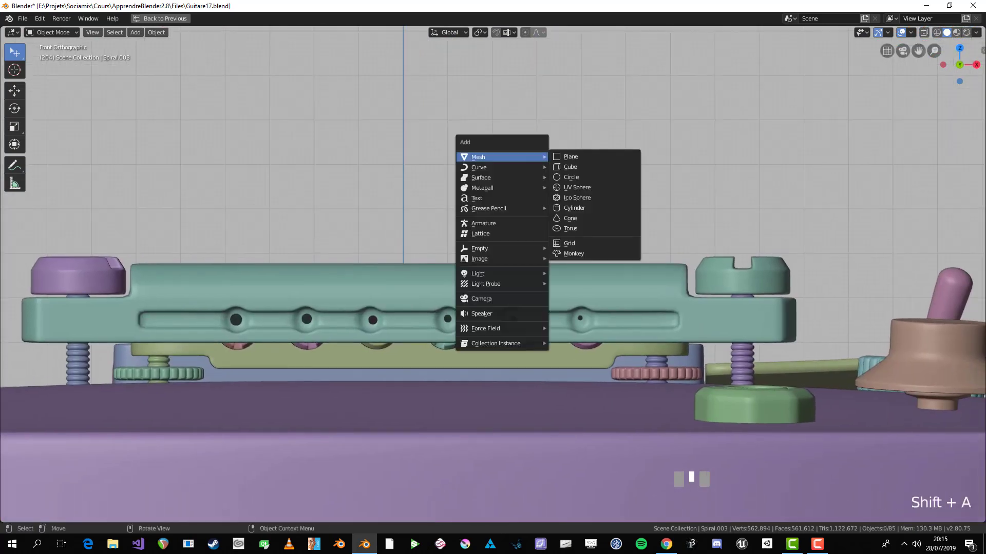
pyautogui.click(574, 208)
pyautogui.scroll(-4, 574, 208)
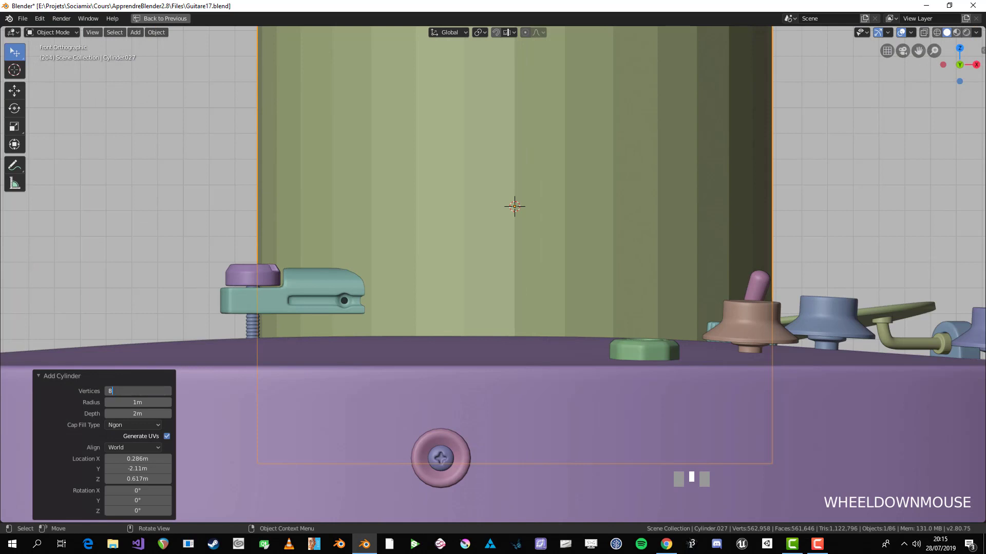
pyautogui.press('Return')
# - Rotate the cylinder onto its side in front view and scale it by 0.213
pyautogui.moveTo(821, 190); pyautogui.dragTo(796, 193, button='middle')
pyautogui.scroll(-3, 738, 205)
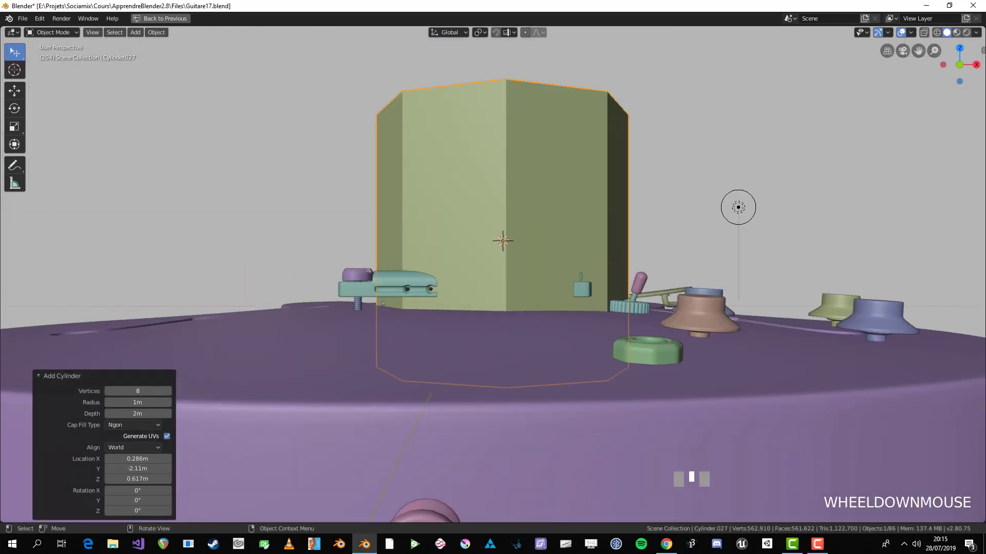
pyautogui.press('KP_1')
pyautogui.press('r')
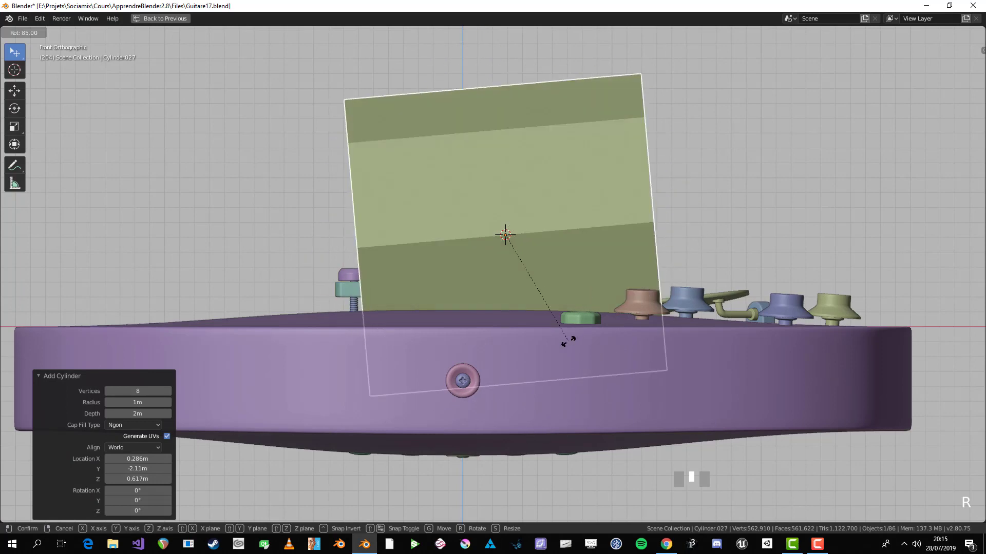
pyautogui.keyDown('ctrl'); pyautogui.click(568, 341); pyautogui.keyUp('ctrl')
pyautogui.press('s')
pyautogui.click(553, 256)
# - Move the cylinder -0.238 m in X and 0.108 m in Z above the tailpiece
pyautogui.scroll(4, 441, 344)
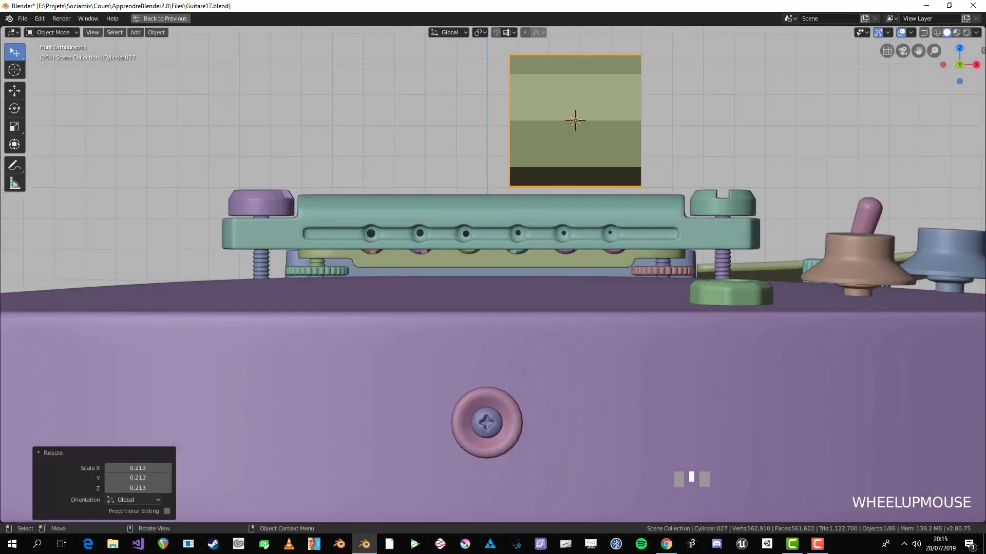
pyautogui.press('g')
pyautogui.click(367, 310)
pyautogui.keyDown('shift'); pyautogui.moveTo(367, 310); pyautogui.dragTo(380, 369, button='middle'); pyautogui.keyUp('shift')
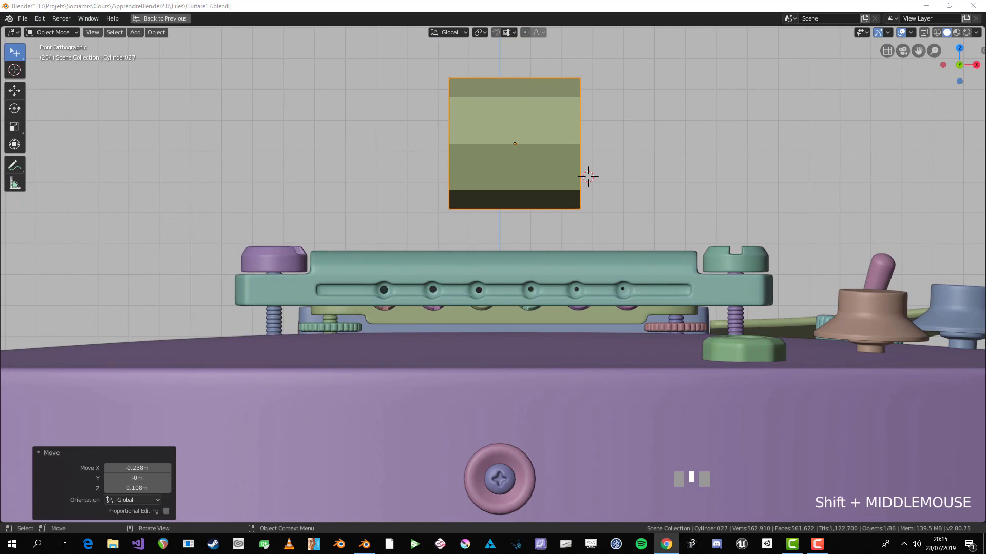
pyautogui.click(740, 104)
# - Narrow the cylinder's mesh along X and adjust its overall size in Edit Mode
pyautogui.press('Tab')
pyautogui.scroll(3, 739, 104)
pyautogui.press('s')
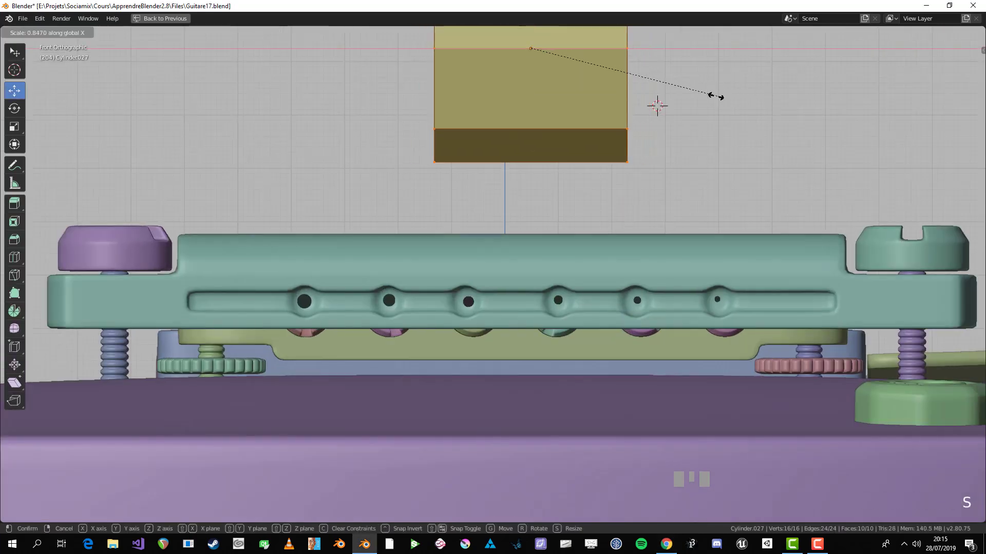
pyautogui.press('x')
pyautogui.click(614, 72)
pyautogui.press('s')
pyautogui.keyDown('shift'); pyautogui.moveTo(621, 75); pyautogui.dragTo(462, 287, button='middle'); pyautogui.keyUp('shift')
pyautogui.rightClick(640, 210)
pyautogui.press('s')
pyautogui.press('x')
pyautogui.click(662, 215)
pyautogui.press('s')
pyautogui.click(648, 214)
# - Select both octagonal end faces of the cylinder in face selection mode
pyautogui.scroll(-1, 585, 232)
pyautogui.press('Tab')
pyautogui.scroll(2, 462, 287)
pyautogui.press('Tab')
pyautogui.hotkey('alt', 'a')
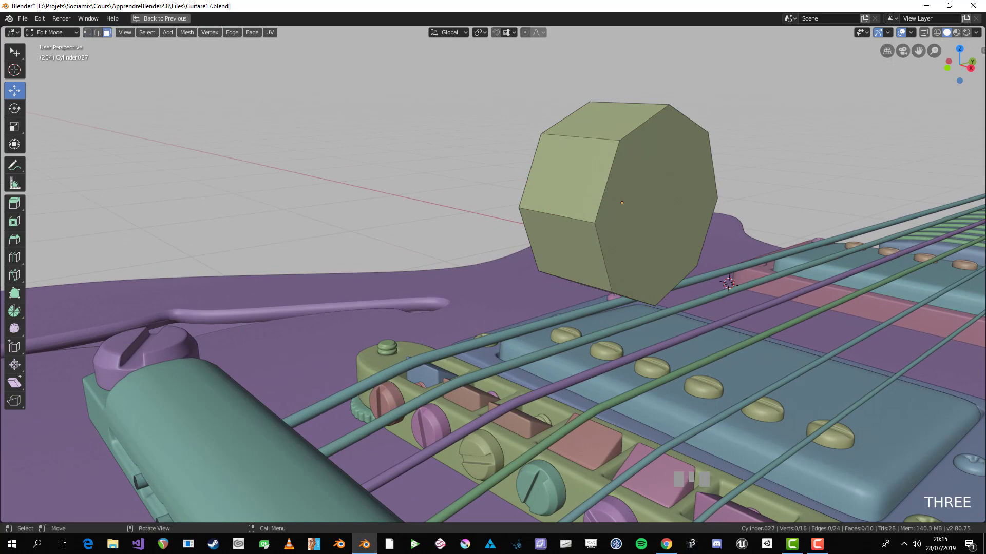
pyautogui.click(659, 216)
pyautogui.moveTo(659, 216); pyautogui.dragTo(800, 208, button='middle')
pyautogui.scroll(-1, 801, 208)
pyautogui.keyDown('shift'); pyautogui.click(241, 264); pyautogui.keyUp('shift')
pyautogui.keyDown('shift'); pyautogui.moveTo(240, 264); pyautogui.dragTo(251, 261, button='middle'); pyautogui.keyUp('shift')
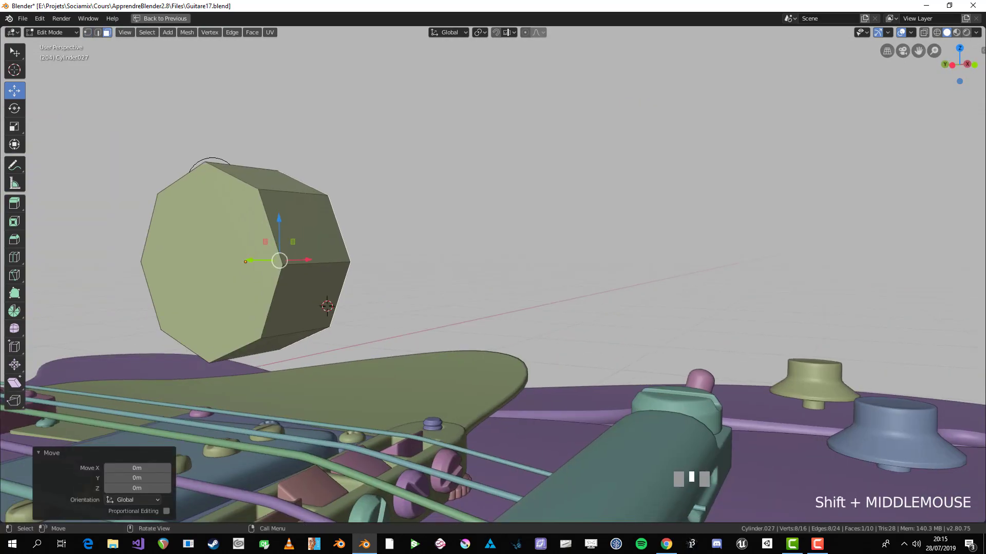
pyautogui.keyDown('shift'); pyautogui.moveTo(212, 184); pyautogui.dragTo(254, 179, button='middle'); pyautogui.keyUp('shift')
pyautogui.keyDown('shift'); pyautogui.click(441, 231); pyautogui.keyUp('shift')
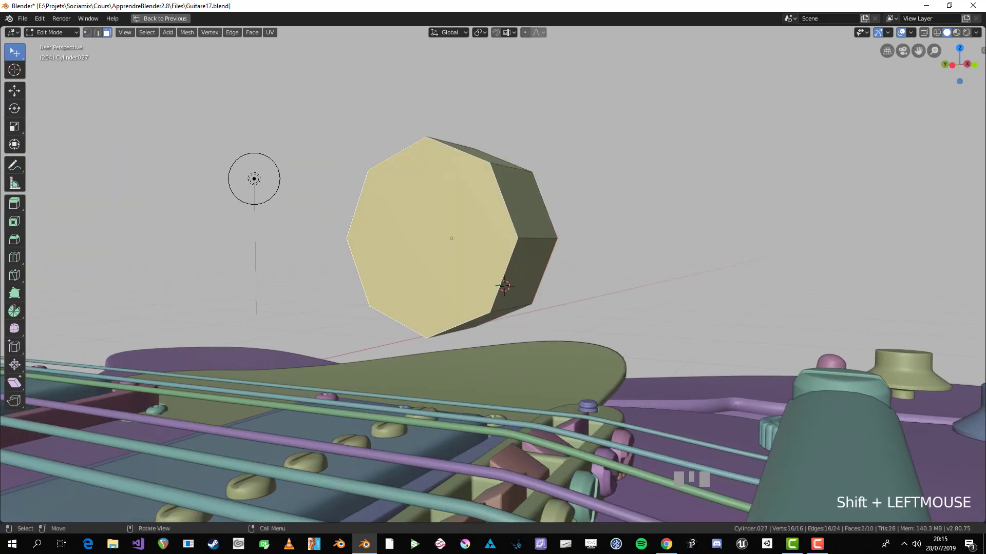
# - Inset both end faces with a thickness of 0.2811 m and delete the inner faces
pyautogui.moveTo(442, 231); pyautogui.dragTo(275, 254, button='middle')
pyautogui.press('i')
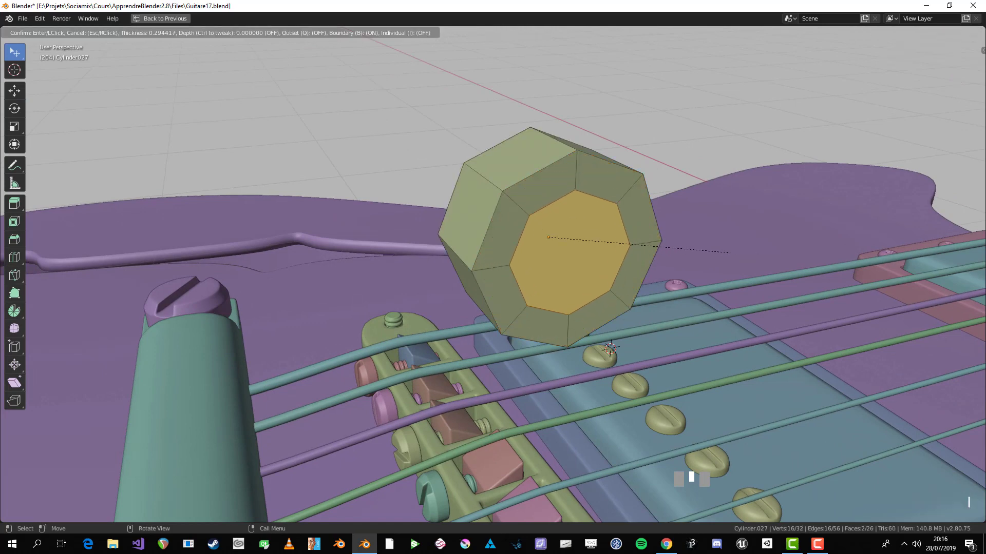
pyautogui.click(696, 256)
pyautogui.moveTo(696, 256); pyautogui.dragTo(667, 260, button='middle')
pyautogui.press('x')
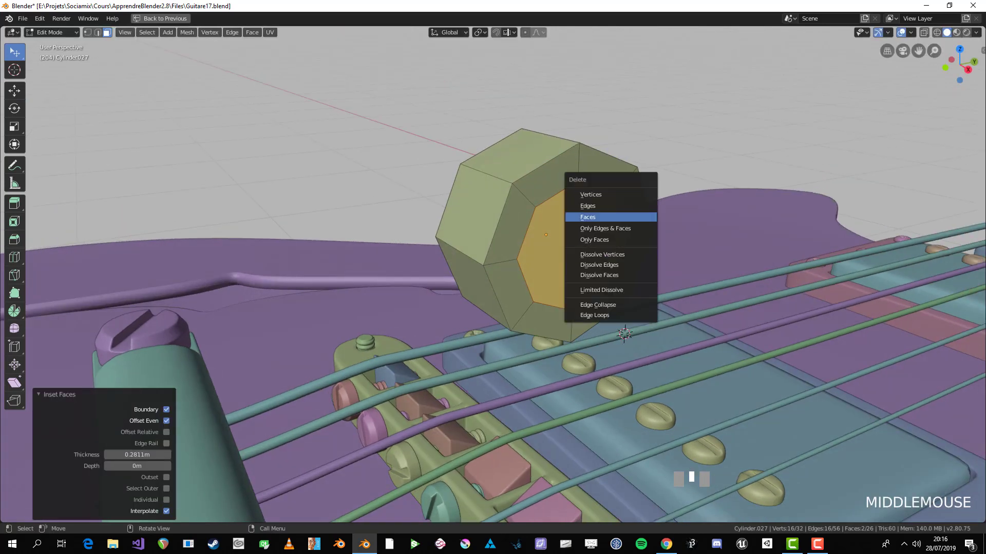
pyautogui.click(588, 217)
# - Bridge the two open inner edge loops to form a through-hole in the cylinder, then clear the selection
pyautogui.press('2')
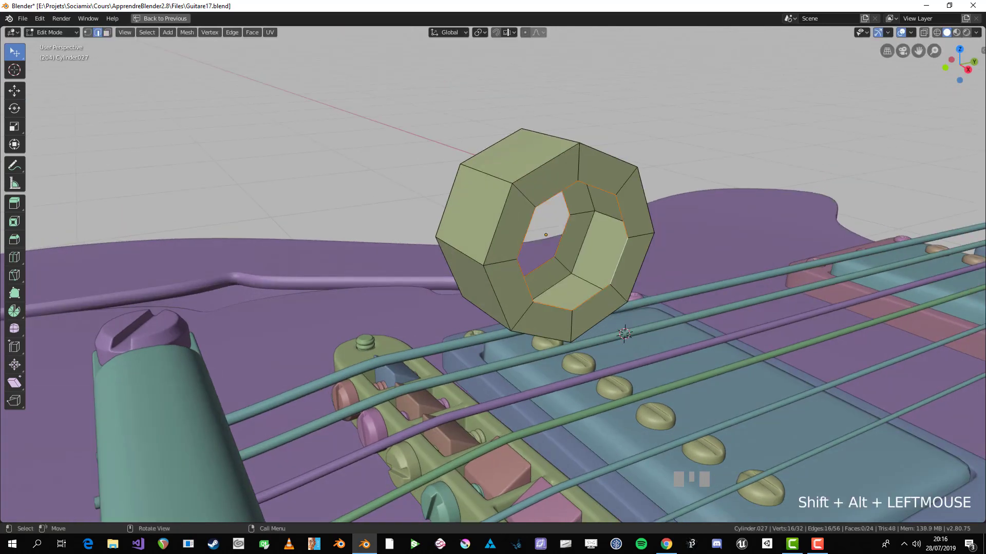
pyautogui.rightClick(596, 262)
pyautogui.click(595, 261)
pyautogui.hotkey('alt', 'a')
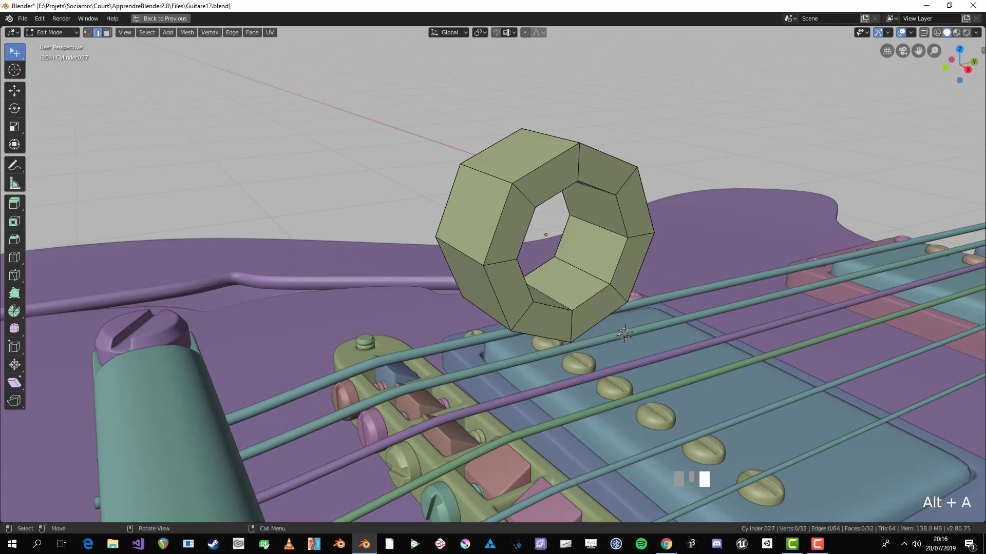
# - Select the ring's outer face loop and inset it to form a central band between two narrow rims
pyautogui.keyDown('alt'); pyautogui.click(639, 205); pyautogui.keyUp('alt')
pyautogui.moveTo(639, 205); pyautogui.dragTo(465, 42, button='middle')
pyautogui.press('i')
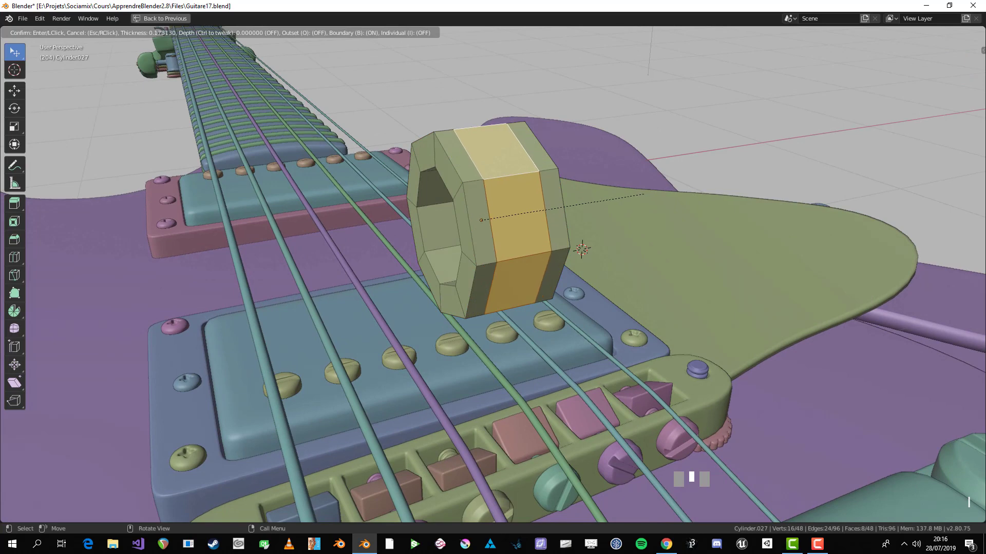
pyautogui.click(643, 194)
# - Select the two narrow rim face loops on the ring's outer surface and try scaling them along Y
pyautogui.hotkey('alt', 'a')
pyautogui.keyDown('alt'); pyautogui.click(475, 267); pyautogui.keyUp('alt')
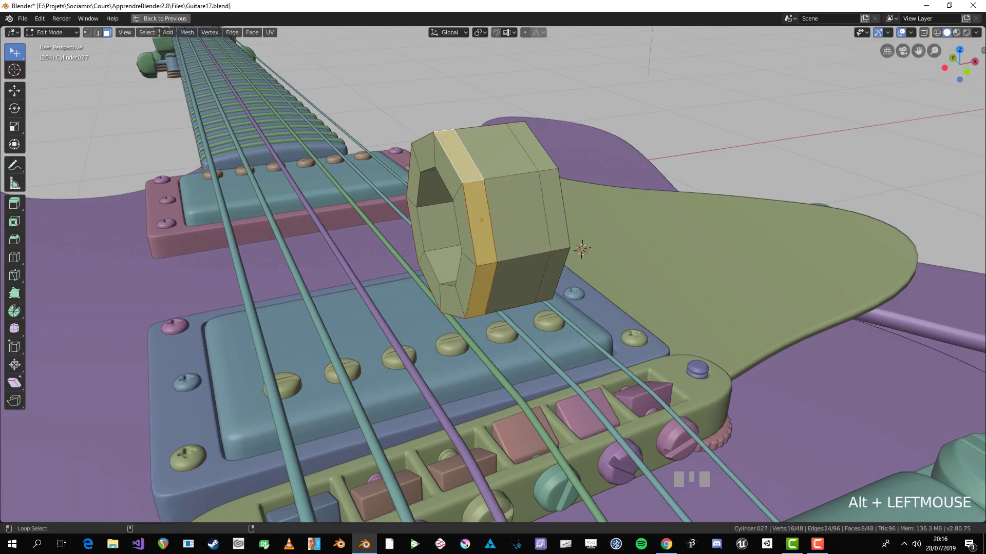
pyautogui.keyDown('alt'); pyautogui.keyDown('shift'); pyautogui.click(533, 160); pyautogui.keyUp('shift'); pyautogui.keyUp('alt')
pyautogui.hotkey('ctrl', 'z')
pyautogui.keyDown('alt'); pyautogui.keyDown('shift'); pyautogui.click(547, 167); pyautogui.keyUp('shift'); pyautogui.keyUp('alt')
pyautogui.press('s')
pyautogui.press('y')
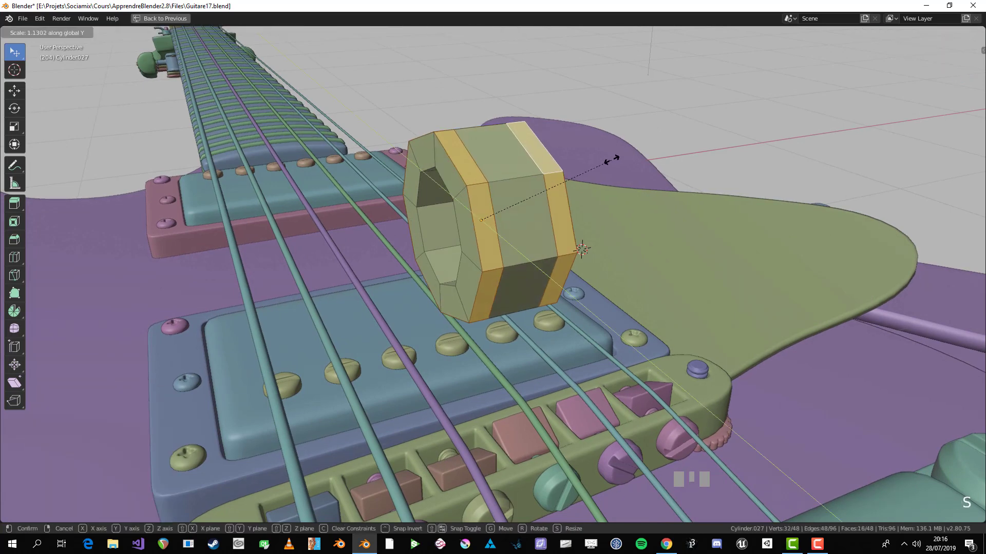
pyautogui.click(619, 159)
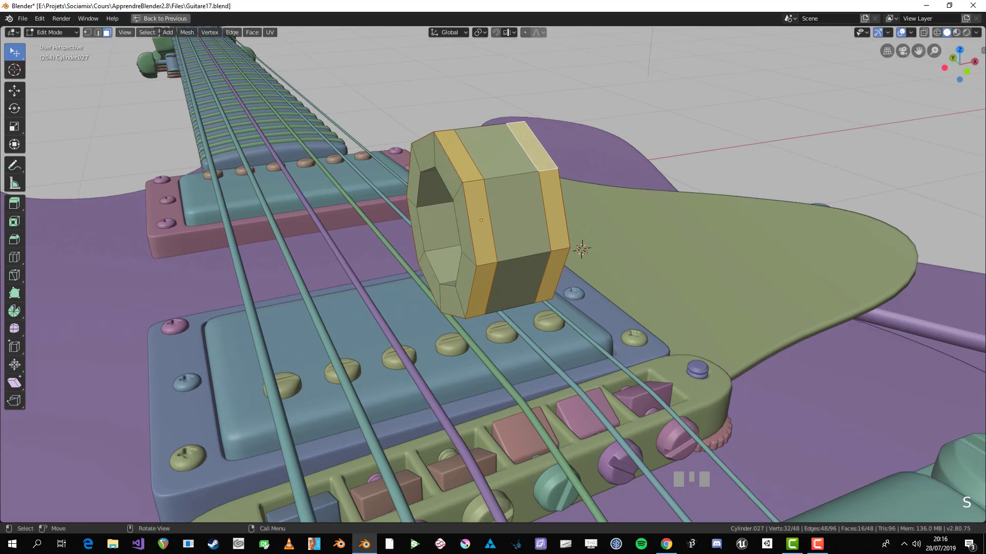
# - Add both end-face loops of the ring to the rim selection and scale the selection along X
pyautogui.keyDown('alt'); pyautogui.keyDown('shift'); pyautogui.click(449, 165); pyautogui.keyUp('shift'); pyautogui.keyUp('alt')
pyautogui.hotkey('ctrl', 'z')
pyautogui.keyDown('alt'); pyautogui.keyDown('shift'); pyautogui.click(456, 190); pyautogui.keyUp('shift'); pyautogui.keyUp('alt')
pyautogui.moveTo(457, 192); pyautogui.dragTo(349, 194, button='middle')
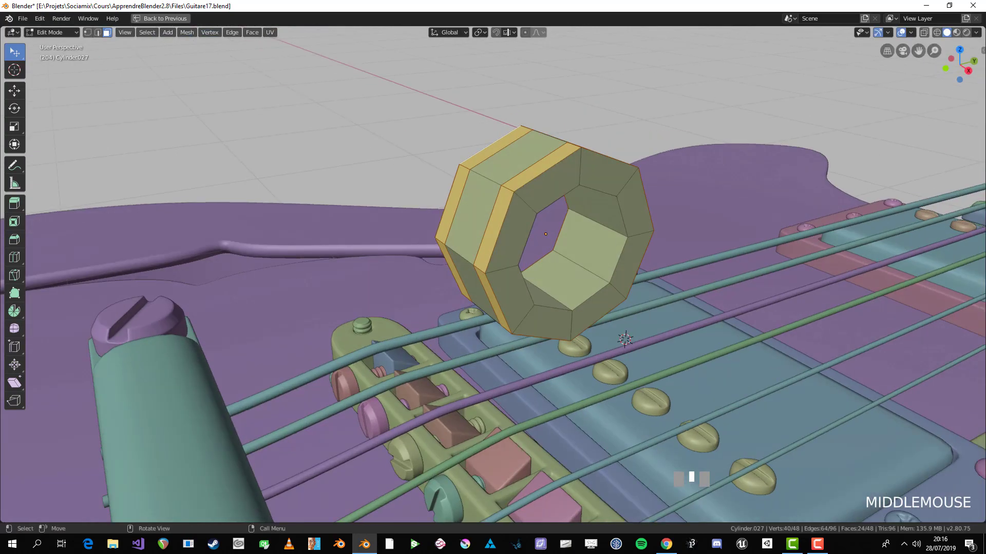
pyautogui.keyDown('alt'); pyautogui.keyDown('shift'); pyautogui.click(526, 202); pyautogui.keyUp('shift'); pyautogui.keyUp('alt')
pyautogui.moveTo(525, 203); pyautogui.dragTo(662, 193, button='middle')
pyautogui.press('s')
pyautogui.press('x')
pyautogui.click(615, 201)
# - Extrude both outer rim loops in place and fatten them with an offset of -0.25 m to form flanges
pyautogui.keyDown('alt'); pyautogui.click(450, 215); pyautogui.keyUp('alt')
pyautogui.keyDown('alt'); pyautogui.keyDown('shift'); pyautogui.click(562, 169); pyautogui.keyUp('shift'); pyautogui.keyUp('alt')
pyautogui.press('e')
pyautogui.rightClick(601, 195)
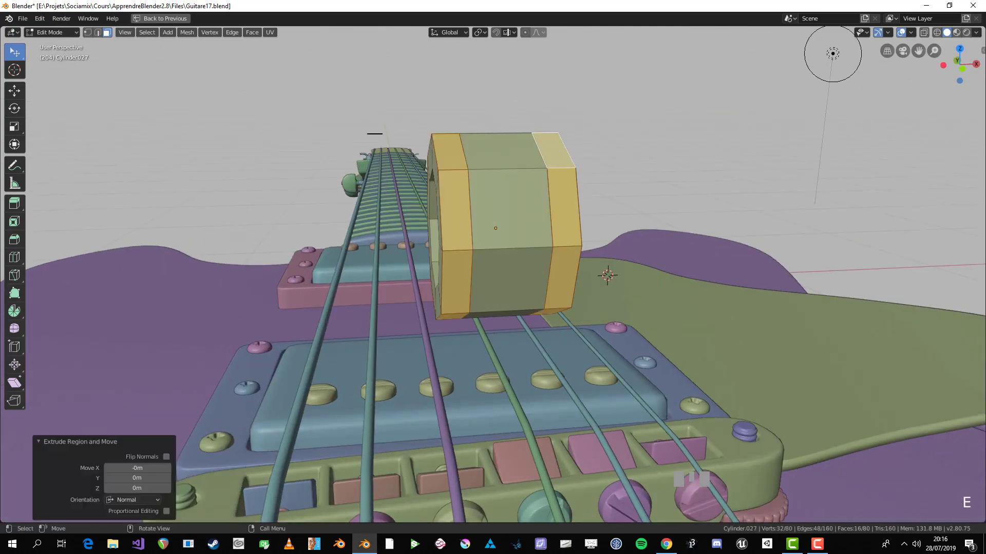
pyautogui.hotkey('alt', 's')
pyautogui.click(669, 255)
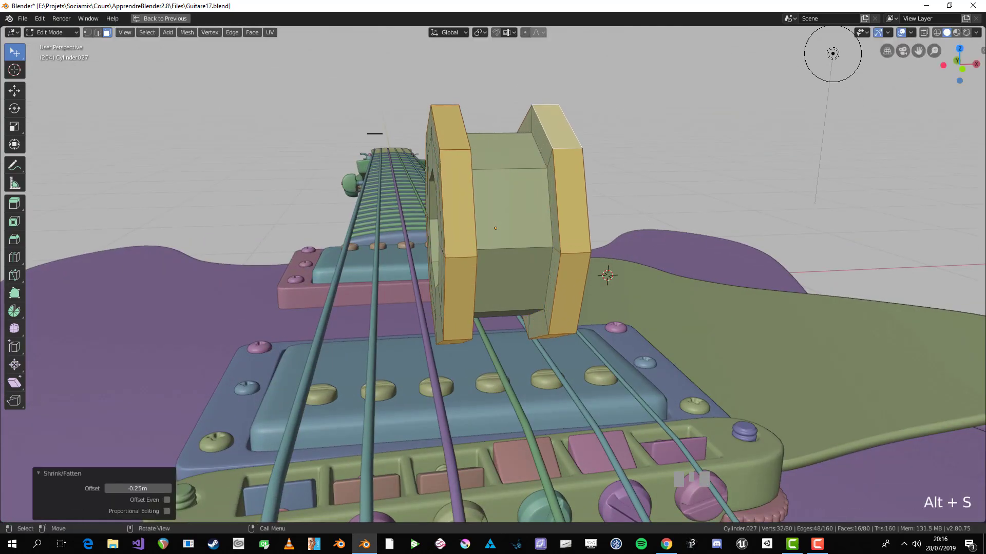
# - Select the face loops around the ring and scale them along X to reshape the flanges, ending in Object Mode
pyautogui.moveTo(668, 255)
pyautogui.mouseDown(button='middle')
pyautogui.moveTo(514, 247)
pyautogui.moveTo(668, 266)
pyautogui.mouseUp(button='middle')
pyautogui.press('Tab')
pyautogui.keyDown('alt'); pyautogui.click(488, 257); pyautogui.keyUp('alt')
pyautogui.keyDown('alt'); pyautogui.keyDown('shift'); pyautogui.click(508, 255); pyautogui.keyUp('shift'); pyautogui.keyUp('alt')
pyautogui.keyDown('alt'); pyautogui.keyDown('shift'); pyautogui.click(519, 260); pyautogui.keyUp('shift'); pyautogui.keyUp('alt')
pyautogui.keyDown('alt'); pyautogui.keyDown('shift'); pyautogui.click(499, 263); pyautogui.keyUp('shift'); pyautogui.keyUp('alt')
pyautogui.moveTo(837, 221); pyautogui.dragTo(780, 239, button='middle')
pyautogui.press('s')
pyautogui.press('x')
pyautogui.click(731, 236)
pyautogui.press('Tab')
# - Restore the full workspace layout, add a Subdivision Surface modifier to the ring and shade it smooth
pyautogui.hotkey('ctrl', 'space')
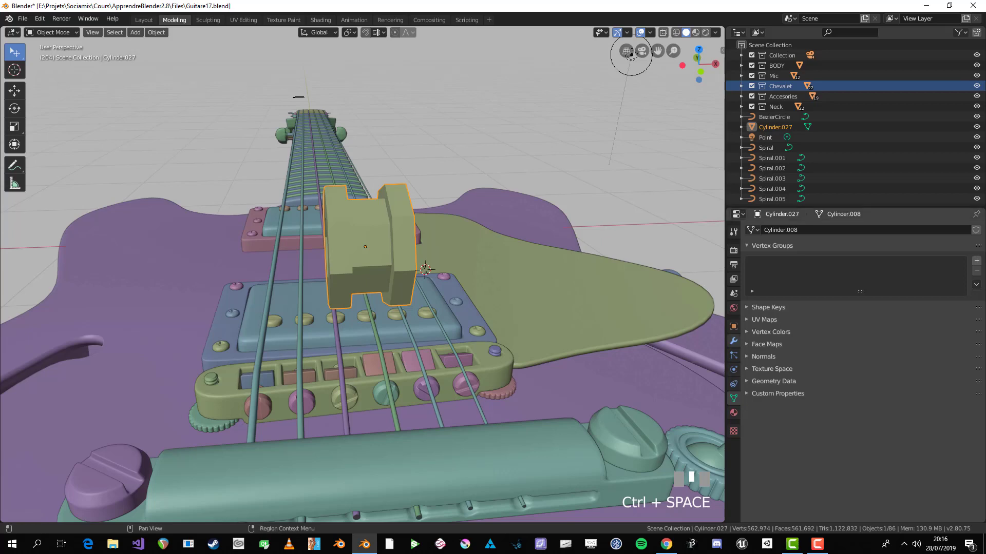
pyautogui.click(733, 341)
pyautogui.click(862, 230)
pyautogui.click(785, 399)
pyautogui.moveTo(513, 308); pyautogui.dragTo(400, 287, button='middle')
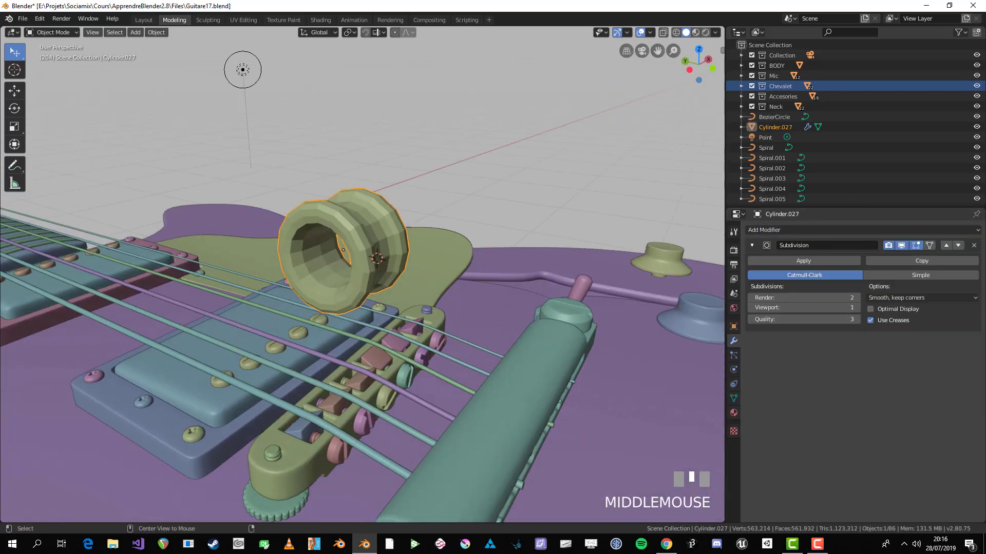
pyautogui.rightClick(341, 233)
pyautogui.click(341, 234)
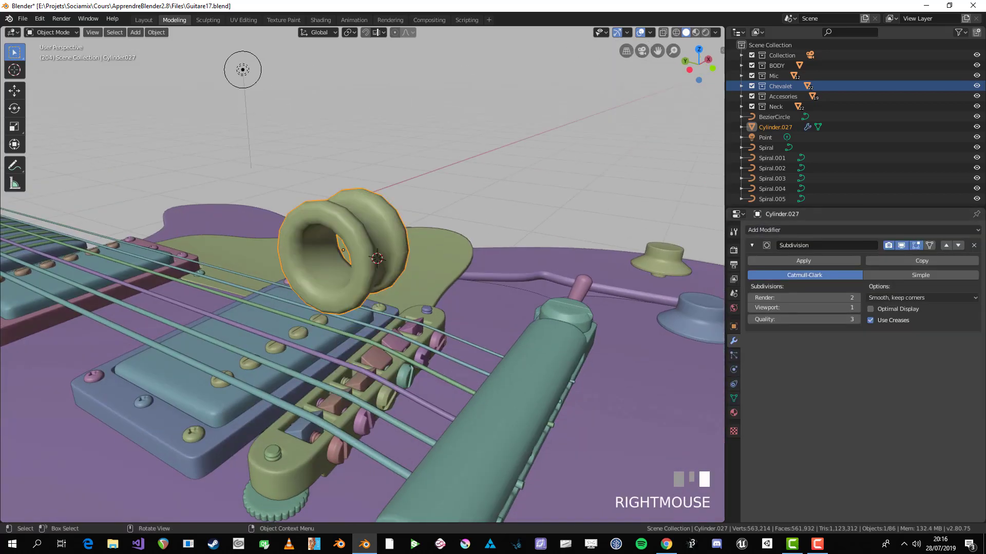
pyautogui.moveTo(342, 234); pyautogui.dragTo(277, 216, button='middle')
pyautogui.press('Tab')
pyautogui.moveTo(462, 257); pyautogui.dragTo(303, 247, button='middle')
pyautogui.scroll(3, 344, 241)
pyautogui.hotkey('alt', 'a')
pyautogui.press('Tab')
# - In top view, move the ring about -0.429 m in X and -0.794 m in Y to the tailpiece, then scale by about 0.183 and 1.109
pyautogui.moveTo(359, 257); pyautogui.dragTo(424, 187, button='middle')
pyautogui.press('KP_7')
pyautogui.scroll(2, 424, 187)
pyautogui.press('g')
pyautogui.click(305, 403)
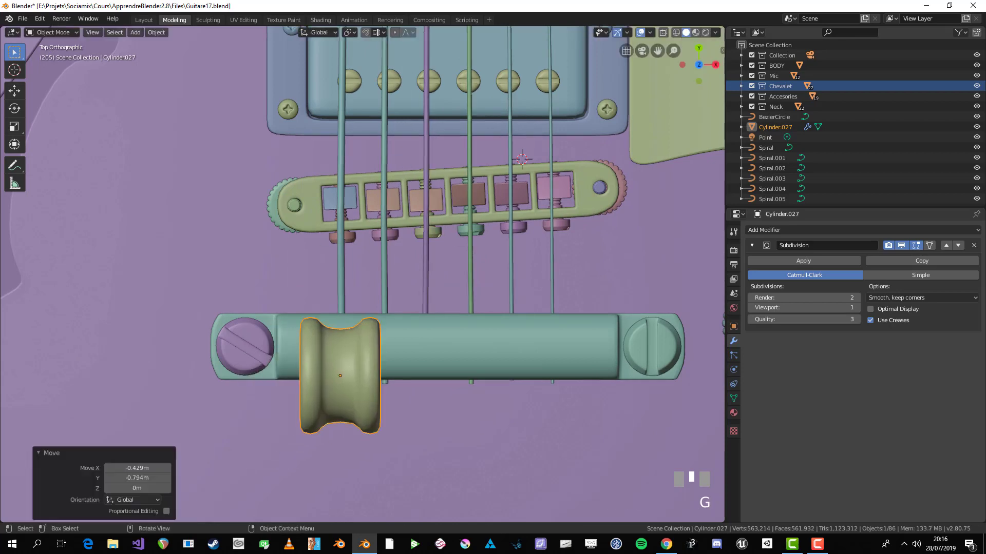
pyautogui.scroll(3, 305, 403)
pyautogui.press('s')
pyautogui.click(320, 441)
pyautogui.scroll(3, 424, 350)
pyautogui.press('s')
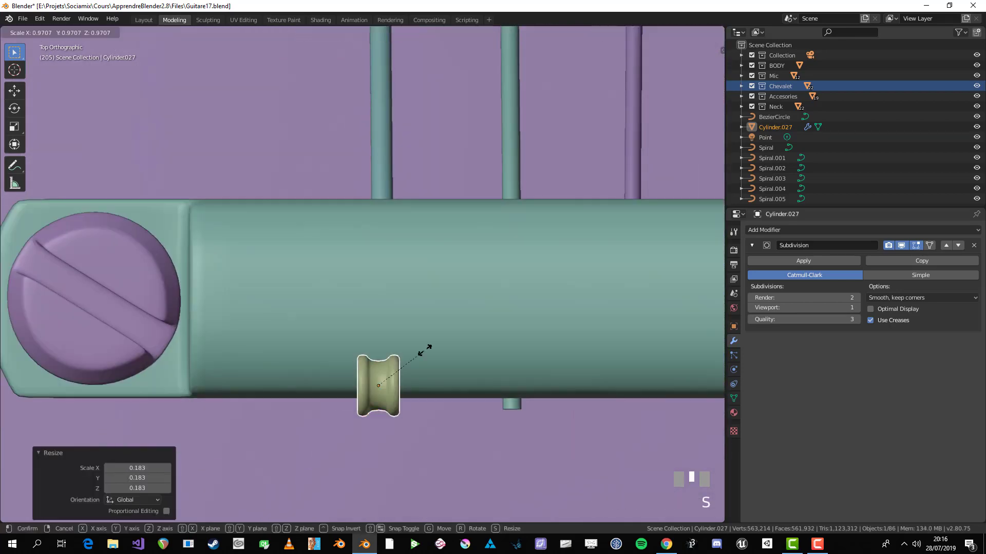
pyautogui.click(436, 353)
# - In right view, lower the ring about 0.475 m in Z and shift it about -0.018 m in Y to the tailpiece's rear
pyautogui.press('KP_3')
pyautogui.scroll(-3, 436, 352)
pyautogui.keyDown('shift'); pyautogui.moveTo(436, 353); pyautogui.dragTo(580, 206, button='middle'); pyautogui.keyUp('shift')
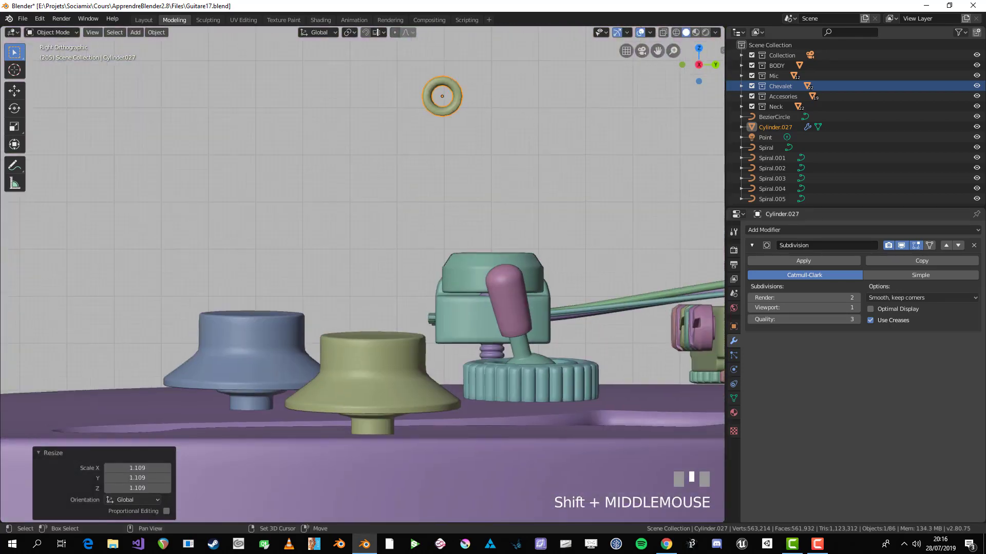
pyautogui.scroll(4, 580, 206)
pyautogui.press('g')
pyautogui.click(507, 359)
pyautogui.scroll(-3, 507, 359)
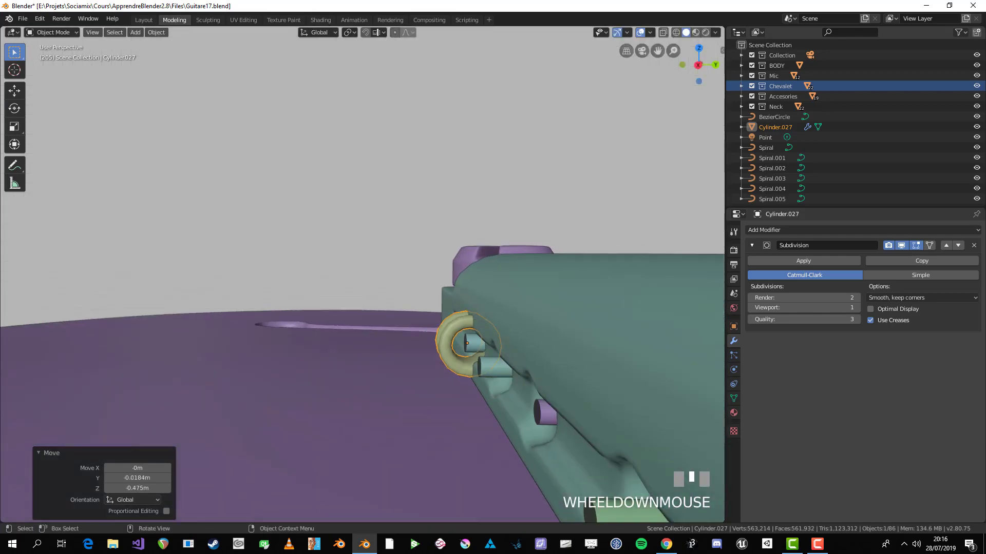
# - In front view, scale the ring down slightly and centre it over the tailpiece's first string hole
pyautogui.press('KP_1')
pyautogui.keyDown('shift'); pyautogui.moveTo(507, 359); pyautogui.dragTo(564, 228, button='middle'); pyautogui.keyUp('shift')
pyautogui.scroll(2, 565, 229)
pyautogui.press('g')
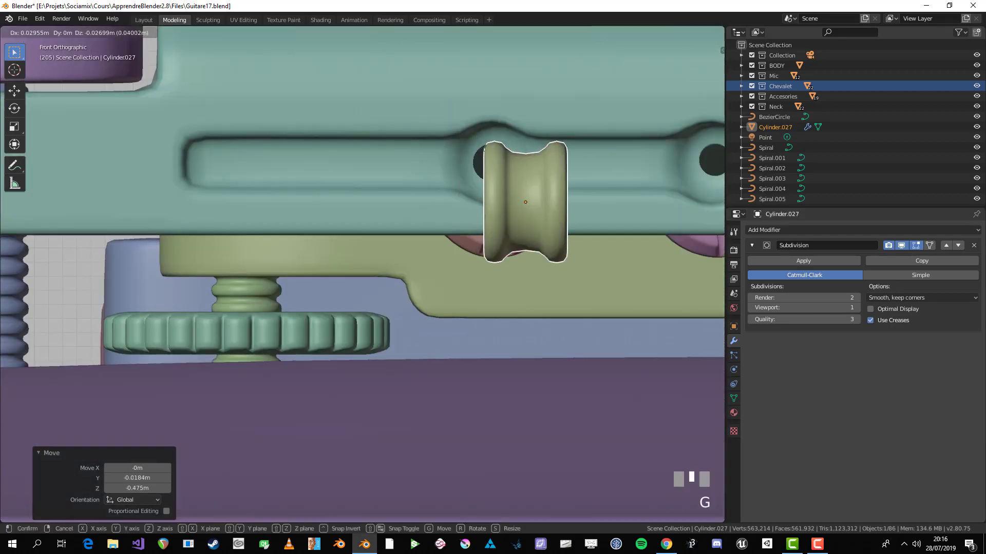
pyautogui.click(534, 180)
pyautogui.press('s')
pyautogui.press('g')
pyautogui.click(538, 174)
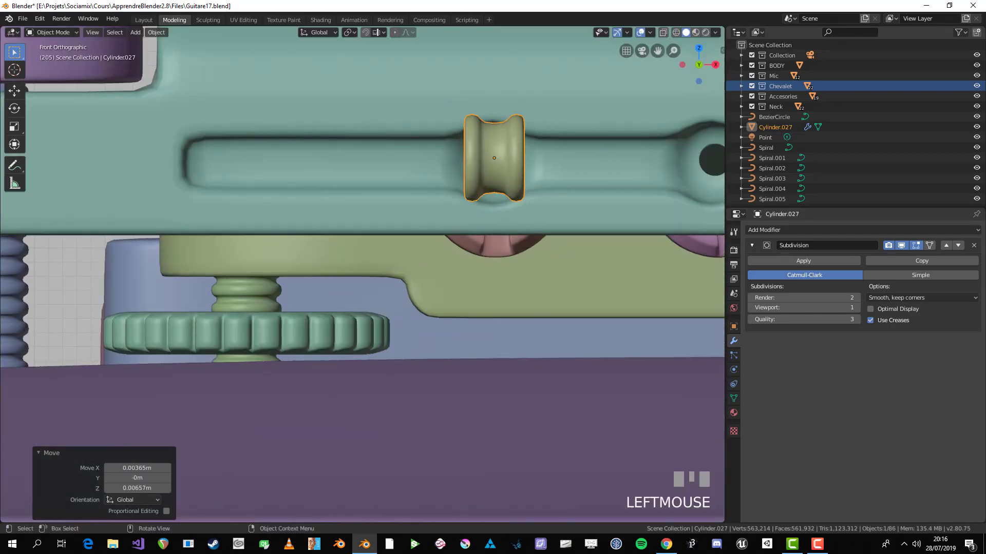
# - Nudge the ring about -0.001 m in X, -0.0015 m in Y and -0.004 m in Z at the hole, then clear the selection
pyautogui.moveTo(538, 175); pyautogui.dragTo(462, 164, button='middle')
pyautogui.scroll(2, 447, 170)
pyautogui.press('g')
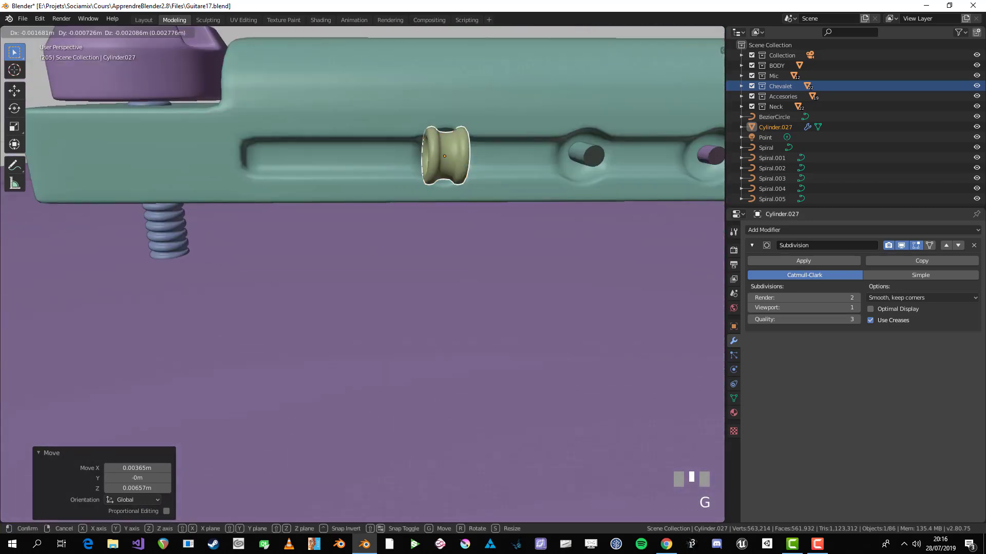
pyautogui.press('Return')
pyautogui.press('Escape')
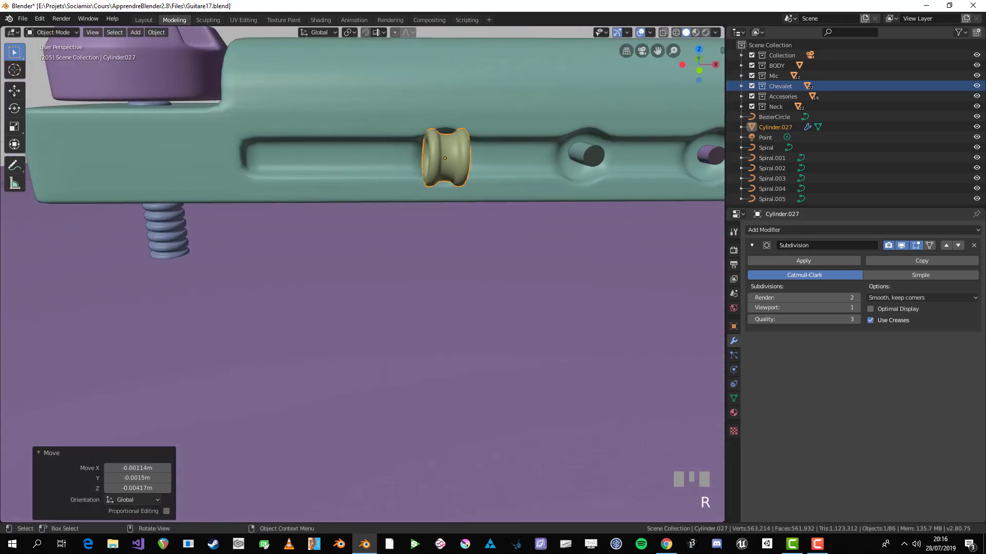
pyautogui.scroll(-3, 362, 275)
pyautogui.hotkey('alt', 'a')
pyautogui.press('KP_3')
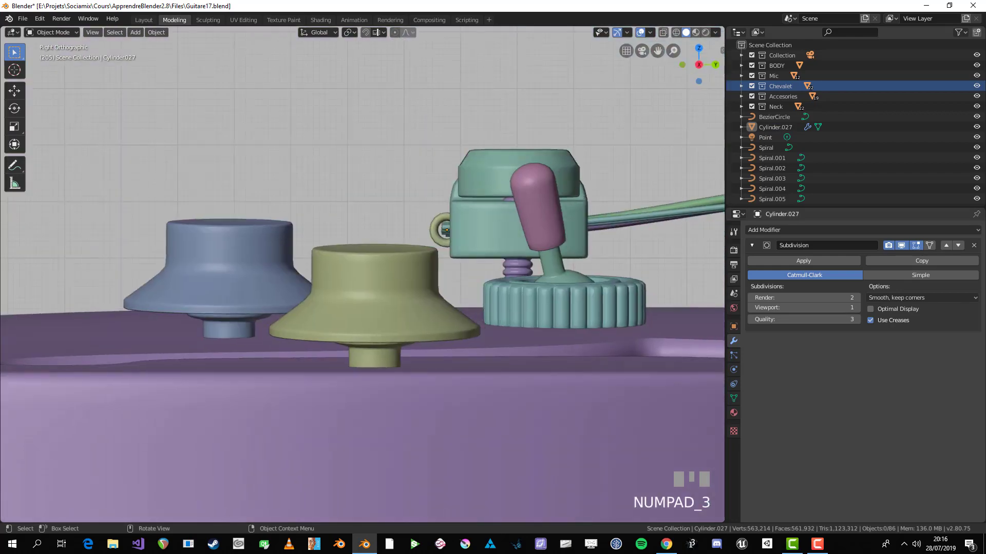
pyautogui.scroll(5, 362, 275)
pyautogui.keyDown('shift'); pyautogui.moveTo(361, 275); pyautogui.dragTo(215, 329, button='middle'); pyautogui.keyUp('shift')
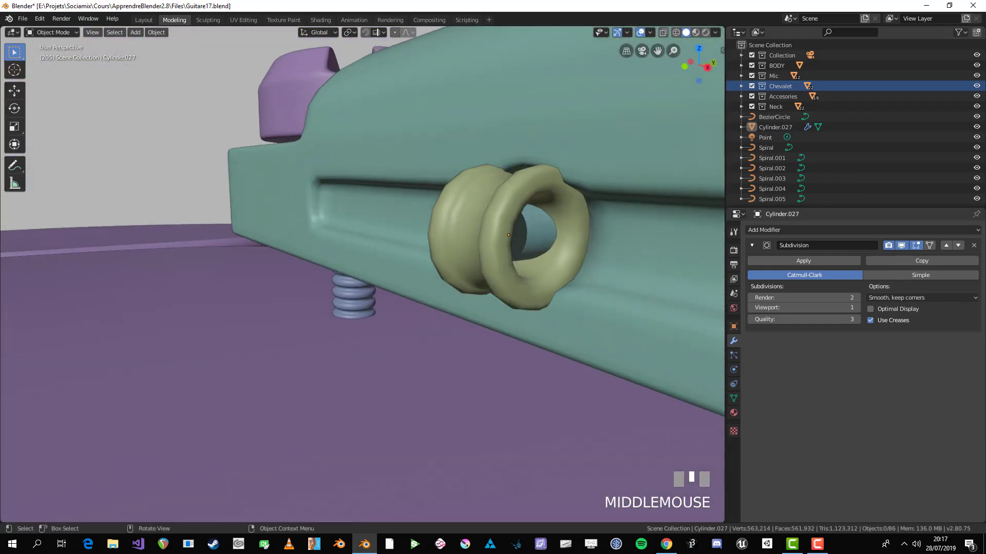
# - Select the first string's curve inside the ring and open it in Edit Mode in right view
pyautogui.click(504, 257)
pyautogui.scroll(-3, 504, 257)
pyautogui.press('KP_3')
pyautogui.scroll(4, 362, 275)
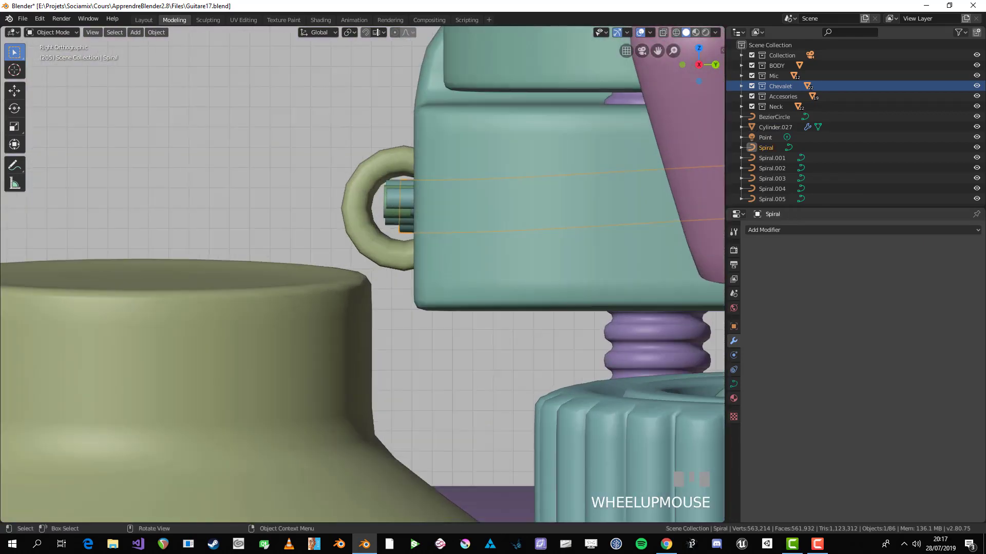
pyautogui.press('Tab')
pyautogui.keyDown('shift'); pyautogui.moveTo(362, 275); pyautogui.dragTo(369, 277, button='middle'); pyautogui.keyUp('shift')
pyautogui.scroll(3, 362, 275)
pyautogui.hotkey('alt', 'a')
pyautogui.press('g')
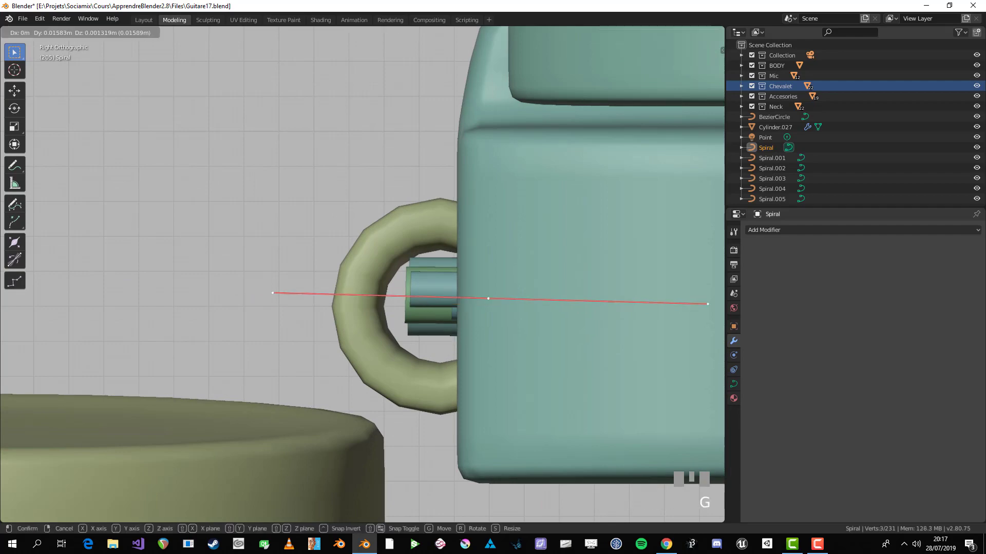
pyautogui.click(362, 275)
pyautogui.scroll(-5, 362, 275)
pyautogui.hotkey('ctrl', 'z')
# - Move the string's end control point about 0.039 m along Y, back into the tailpiece
pyautogui.moveTo(362, 275); pyautogui.dragTo(519, 298, button='middle')
pyautogui.press('g')
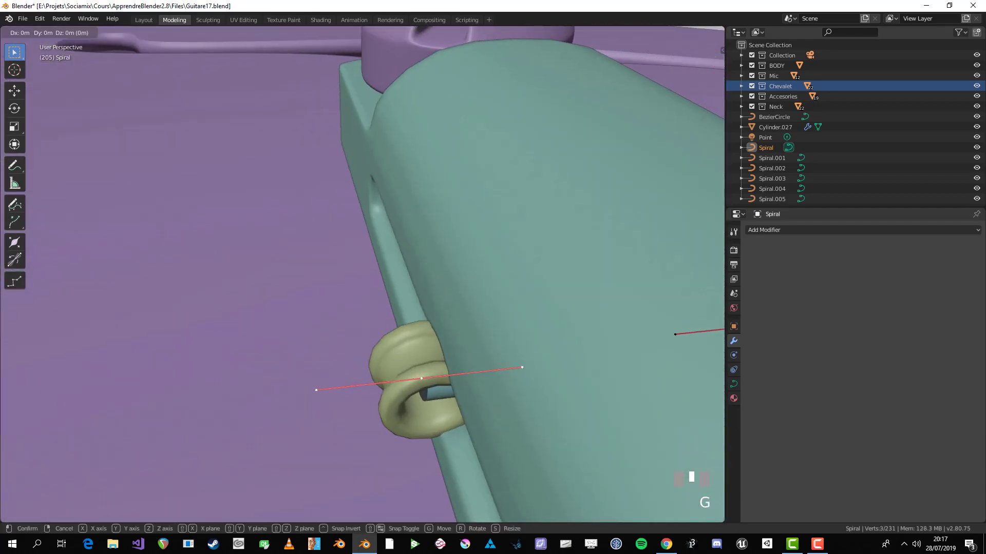
pyautogui.click(582, 359)
# - With X-ray on in right view, extrude a string point above and behind the ring and nudge the original end point slightly
pyautogui.press('KP_3')
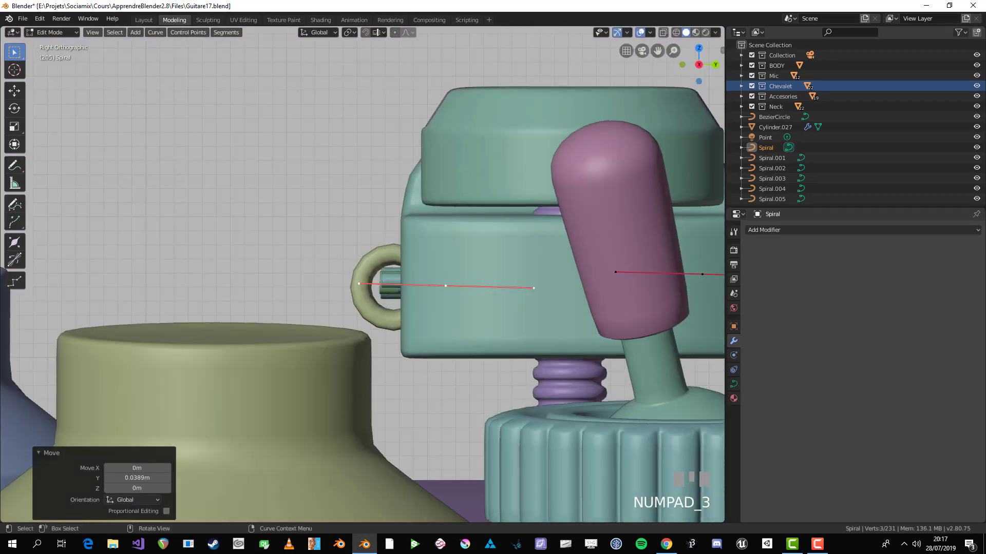
pyautogui.scroll(3, 362, 275)
pyautogui.hotkey('alt', 'z')
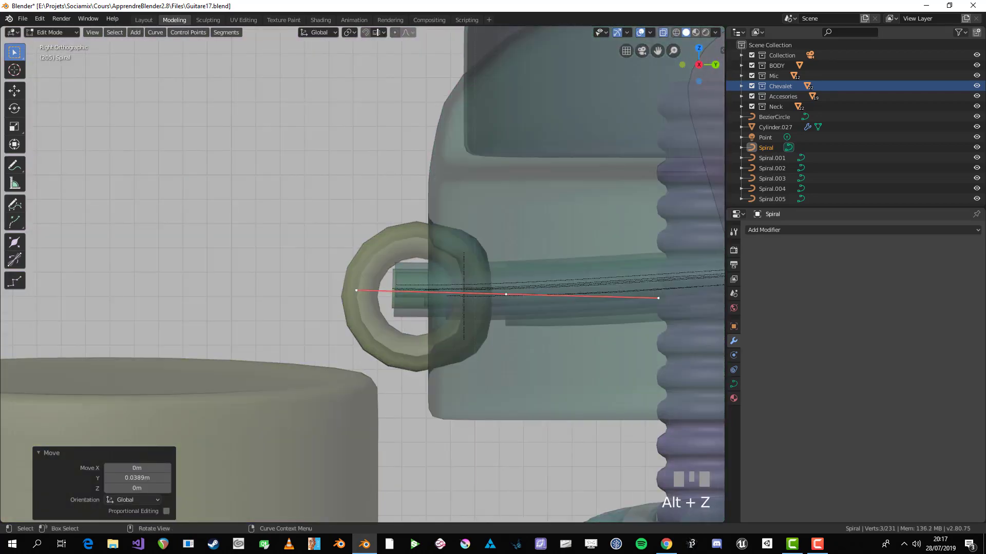
pyautogui.press('e')
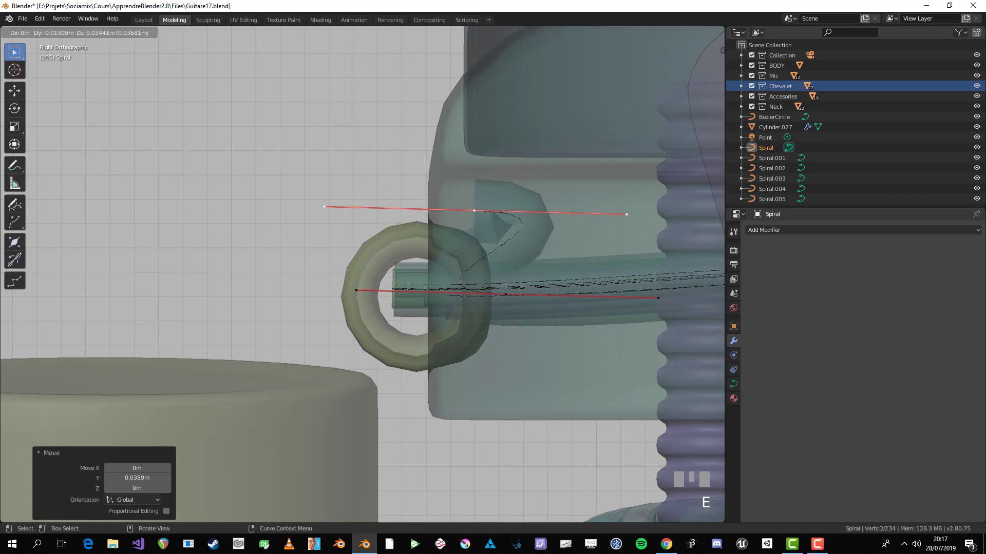
pyautogui.click(301, 220)
pyautogui.click(505, 294)
pyautogui.press('g')
pyautogui.click(507, 293)
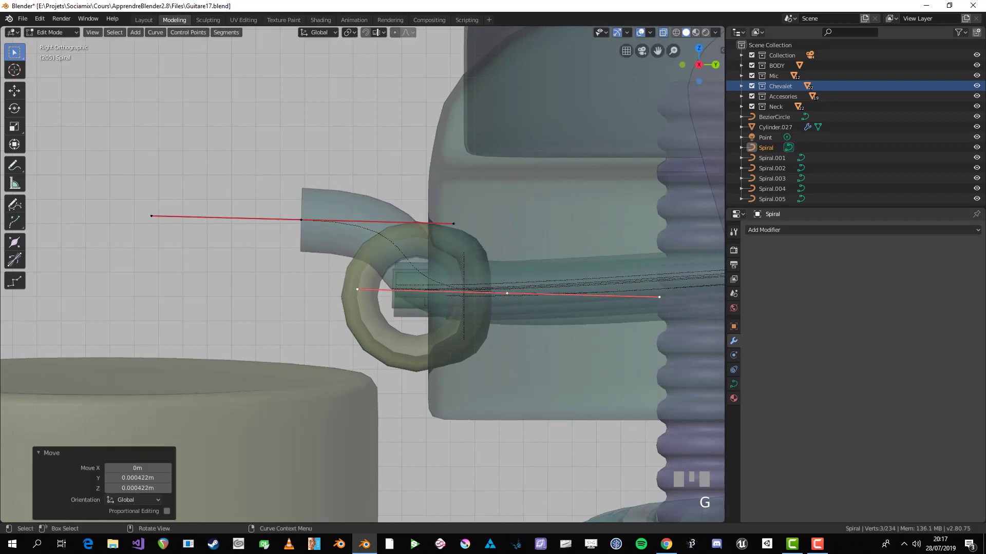
# - Move the original end point's rear handle about 0.056 m in Y and 0.023 m in Z to bend the string upward
pyautogui.click(358, 290)
pyautogui.press('g')
pyautogui.press('Escape')
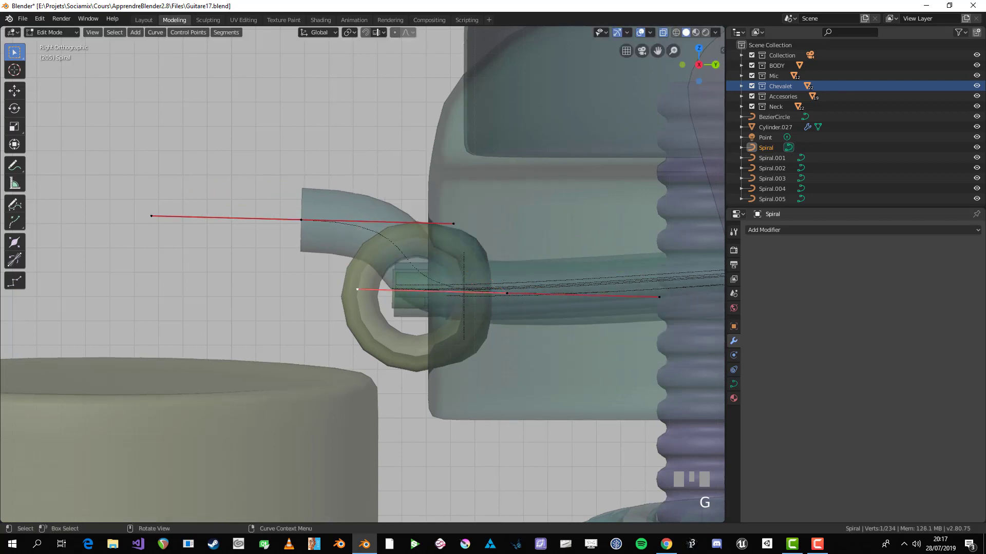
pyautogui.press('g')
pyautogui.click(494, 234)
pyautogui.scroll(-6, 362, 275)
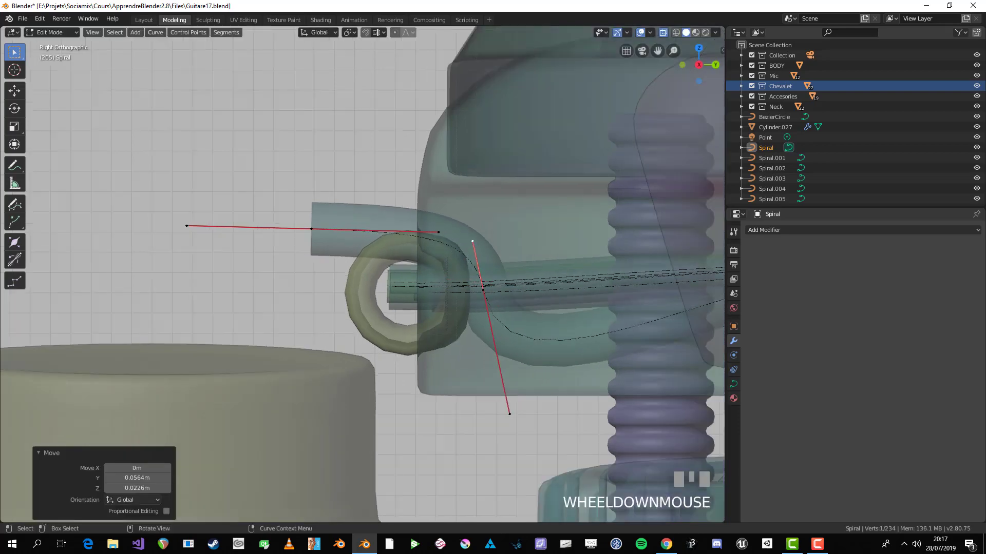
# - Move the extruded string point about 0.030 m in Y and 0.004 m in Z to sit above the ring
pyautogui.scroll(5, 362, 275)
pyautogui.click(311, 229)
pyautogui.press('g')
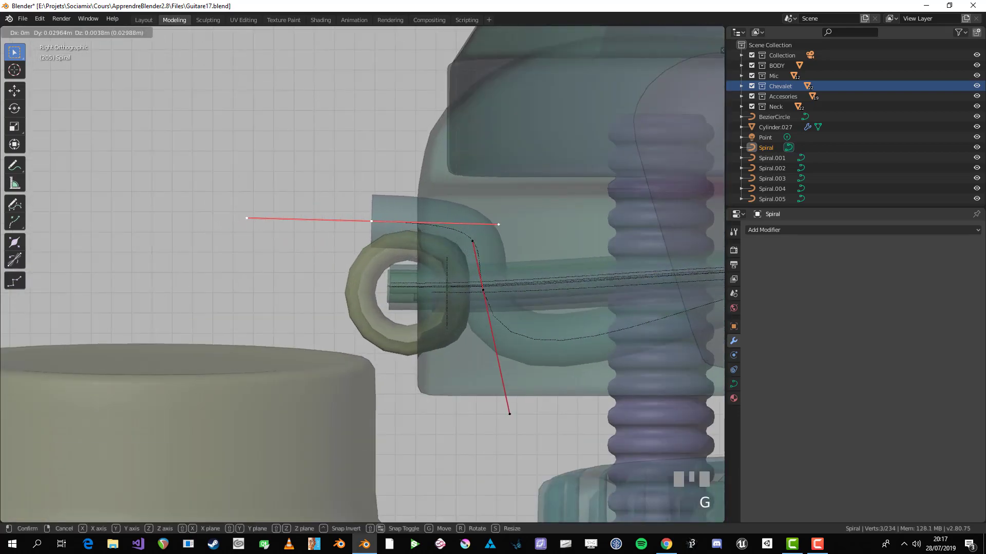
pyautogui.press('Return')
# - Extrude another curve point, rotate it about -146°, and refine its angle and position so the string wraps under the ring
pyautogui.press('e')
pyautogui.press('Return')
pyautogui.press('r')
pyautogui.press('Return')
pyautogui.press('g')
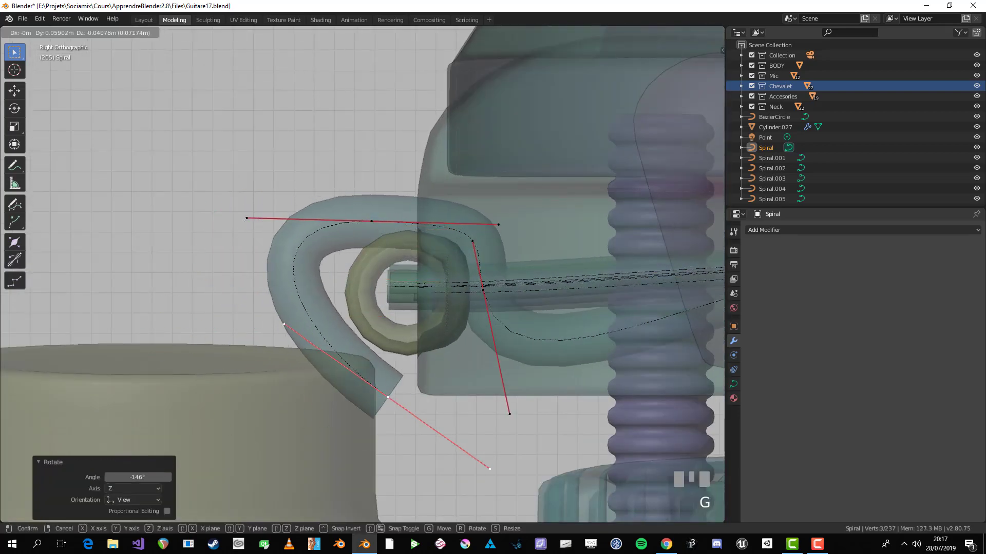
pyautogui.press('Return')
pyautogui.press('r')
pyautogui.press('Return')
pyautogui.press('g')
pyautogui.press('Return')
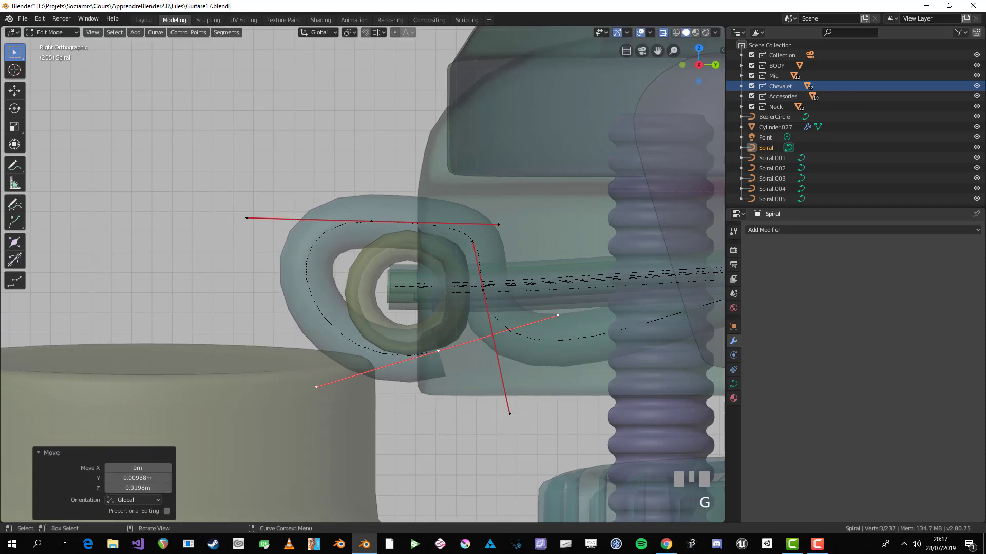
# - Extrude a final curve point from the string's looped end, leave Edit Mode and turn off X-ray
pyautogui.press('e')
pyautogui.press('Return')
pyautogui.press('Tab')
pyautogui.scroll(-6, 362, 275)
pyautogui.hotkey('alt', 'z')
# - In Edit Mode, pull the rear handle of the control point above the ring inward to tighten the string loop
pyautogui.moveTo(362, 274); pyautogui.dragTo(410, 273, button='middle')
pyautogui.scroll(4, 362, 275)
pyautogui.press('Tab')
pyautogui.click(321, 256)
pyautogui.press('g')
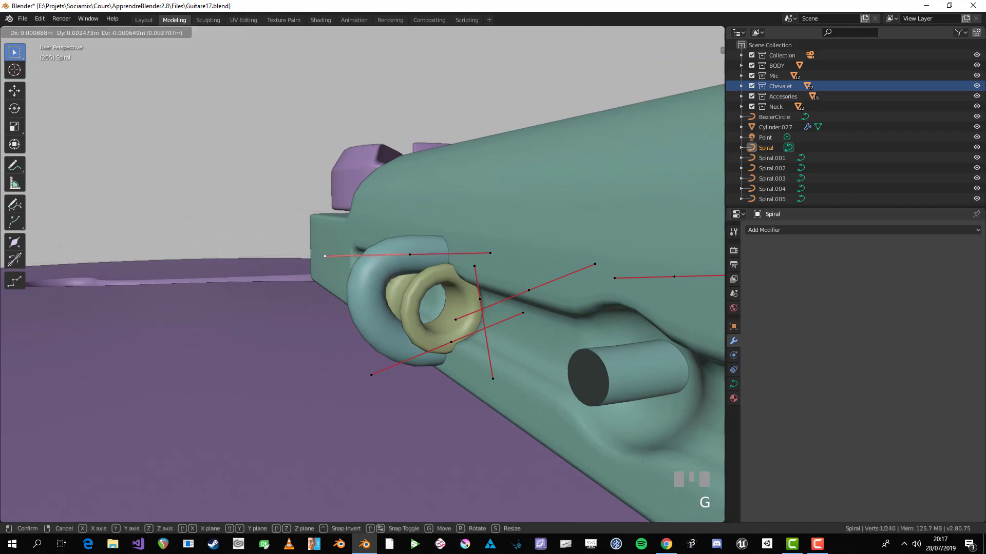
pyautogui.click(369, 269)
pyautogui.press('Tab')
pyautogui.scroll(-4, 368, 268)
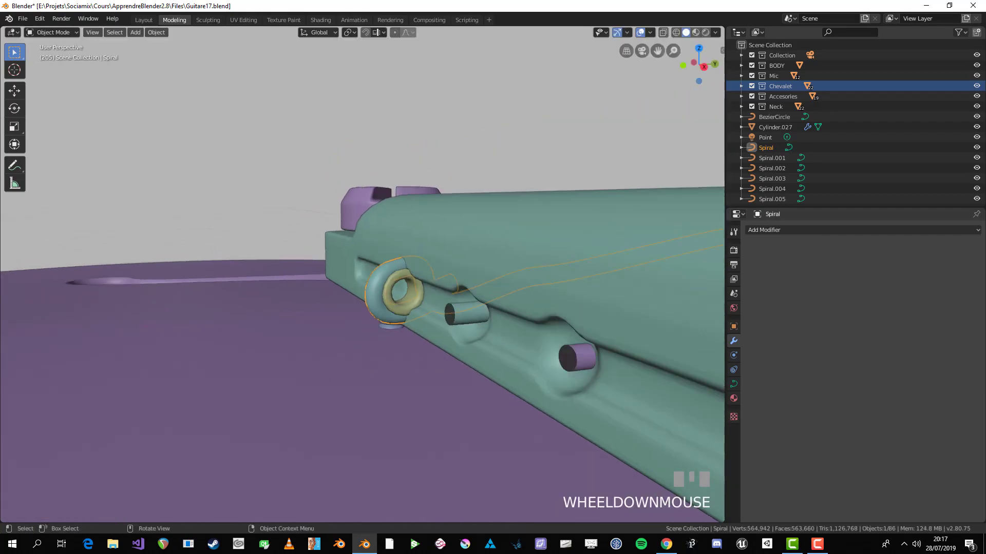
# - Try to shrink the curve radius at the string's loop points around the ring
pyautogui.moveTo(368, 269); pyautogui.dragTo(349, 288, button='middle')
pyautogui.scroll(3, 362, 274)
pyautogui.press('Tab')
pyautogui.scroll(5, 406, 272)
pyautogui.scroll(-1, 406, 272)
pyautogui.moveTo(406, 272); pyautogui.dragTo(395, 279, button='middle')
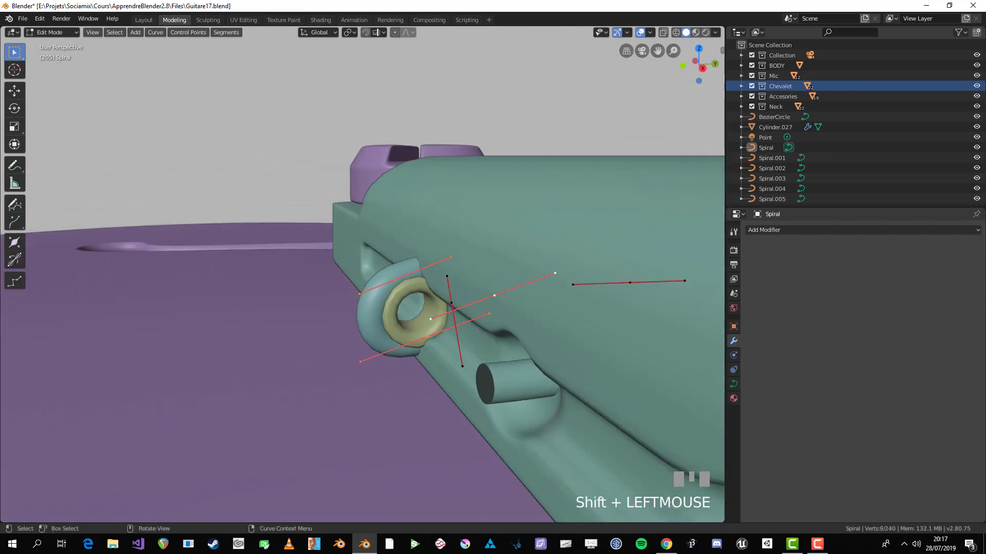
pyautogui.hotkey('alt', 's')
pyautogui.click(480, 309)
pyautogui.hotkey('alt', 'a')
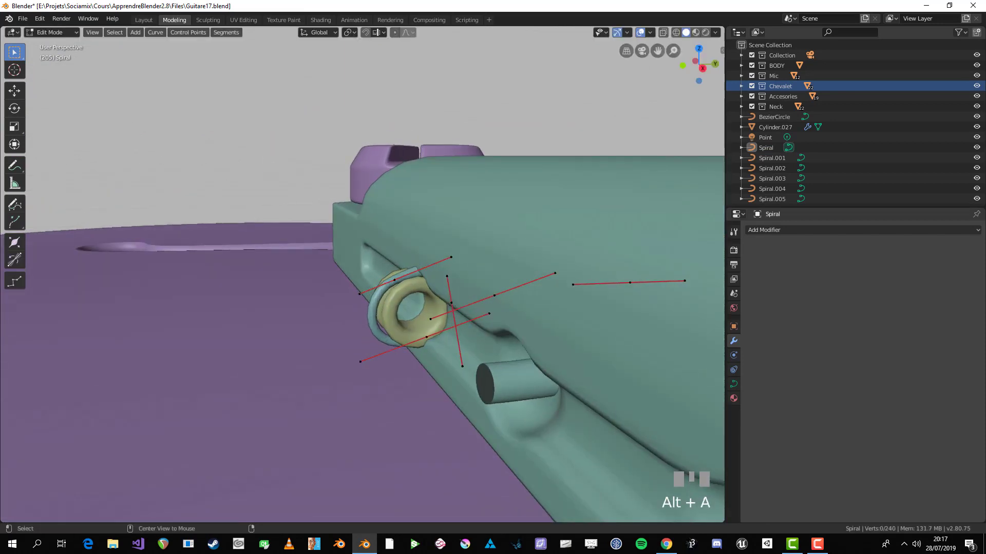
# - Undo the radius change on the string's loop points
pyautogui.hotkey('alt', 'z')
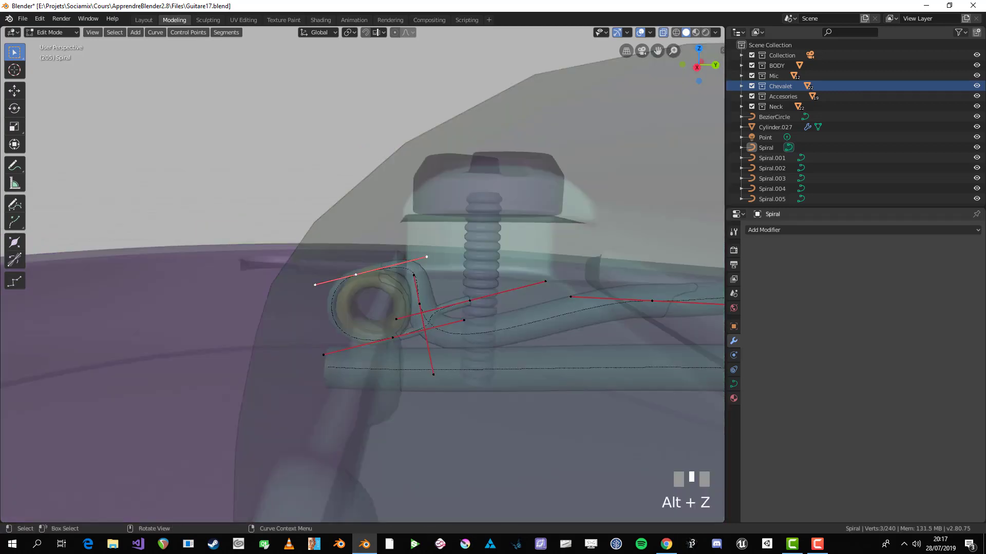
pyautogui.scroll(4, 362, 275)
pyautogui.hotkey('ctrl', 'z')
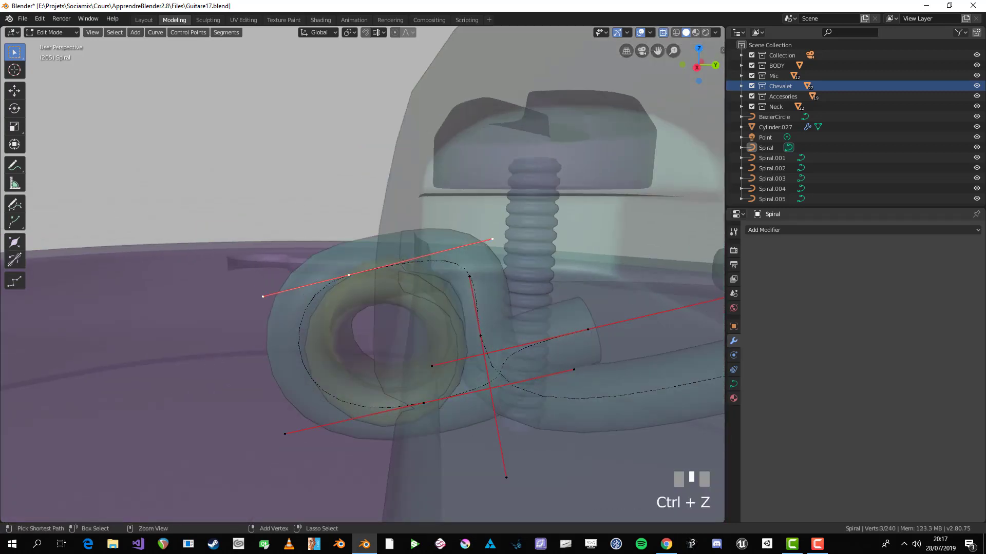
pyautogui.hotkey('ctrl', 'z')
pyautogui.hotkey('ctrl', 'z')
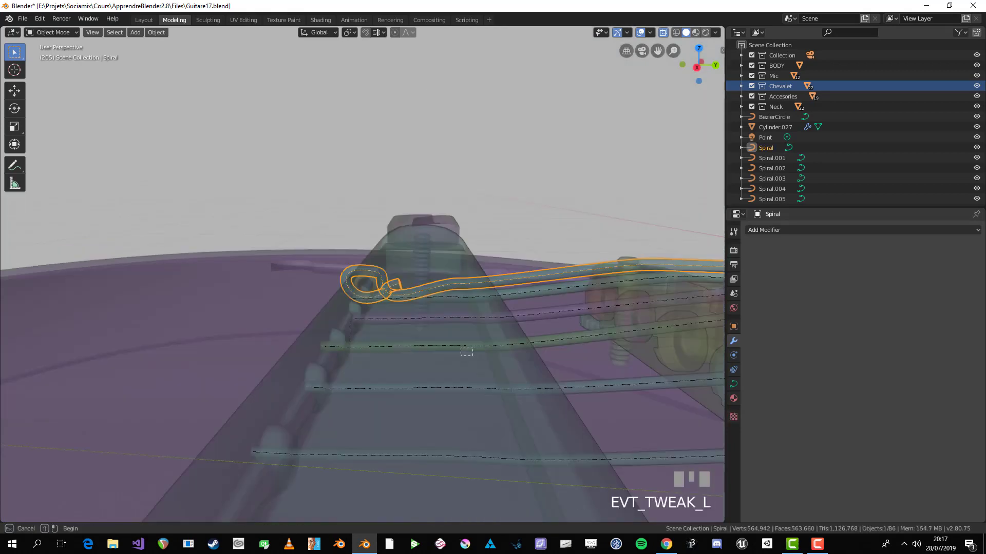
pyautogui.moveTo(464, 348); pyautogui.dragTo(390, 391)
pyautogui.scroll(3, 390, 329)
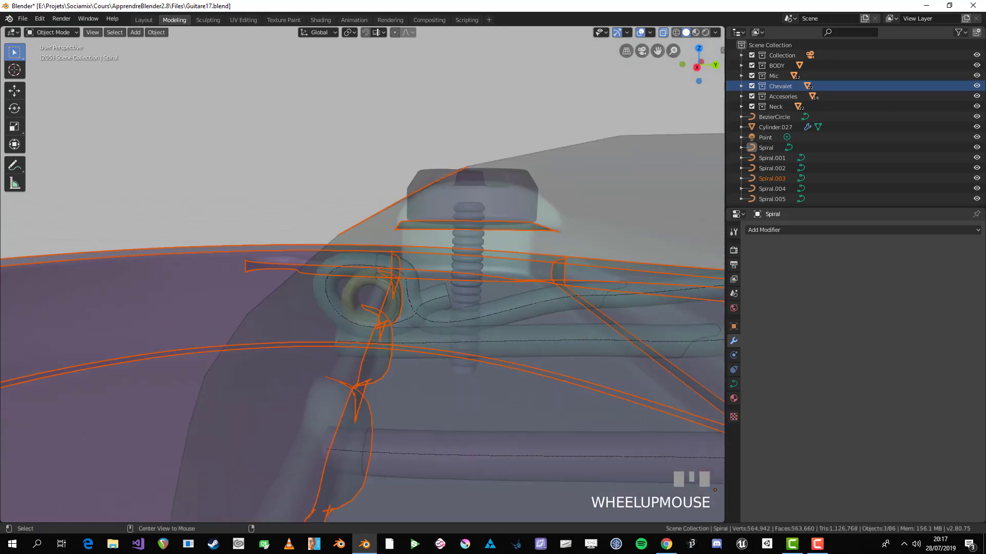
# - In the looped string's Edit Mode, delete the three control points that form the loop around the ring
pyautogui.hotkey('alt', 'z')
pyautogui.press('Tab')
pyautogui.moveTo(362, 278); pyautogui.dragTo(410, 288, button='middle')
pyautogui.scroll(4, 410, 288)
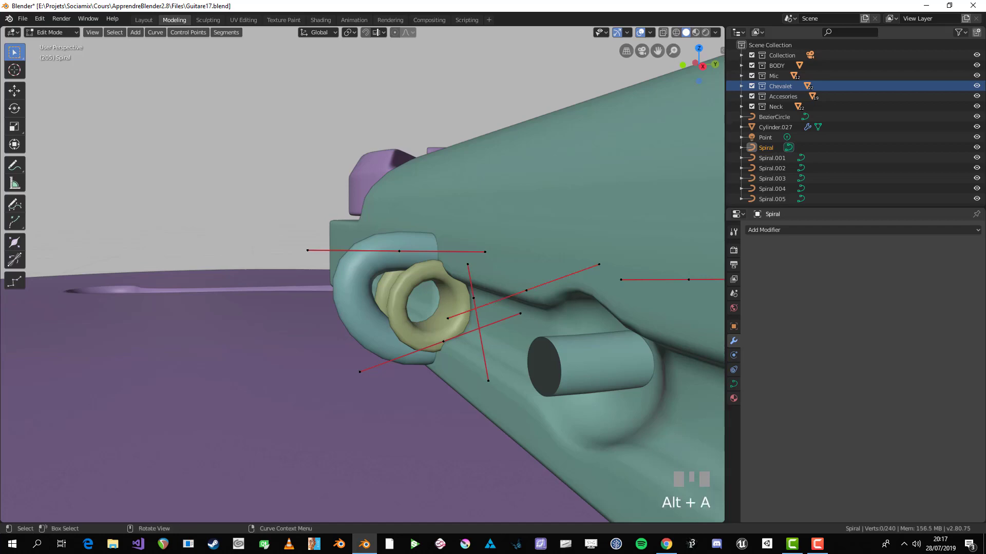
pyautogui.hotkey('alt', 'z')
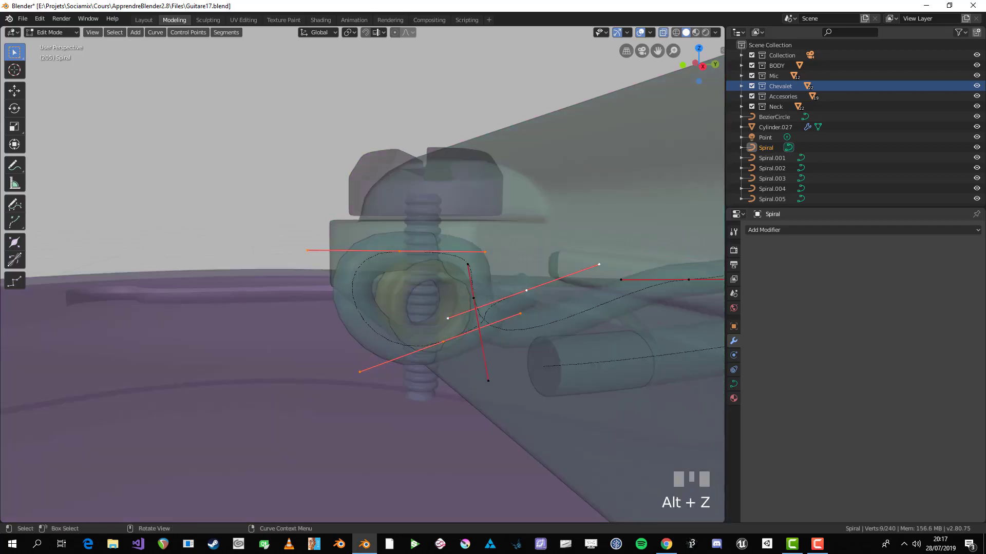
pyautogui.moveTo(452, 288); pyautogui.dragTo(513, 270, button='middle')
pyautogui.press('x')
pyautogui.click(513, 271)
pyautogui.scroll(2, 363, 274)
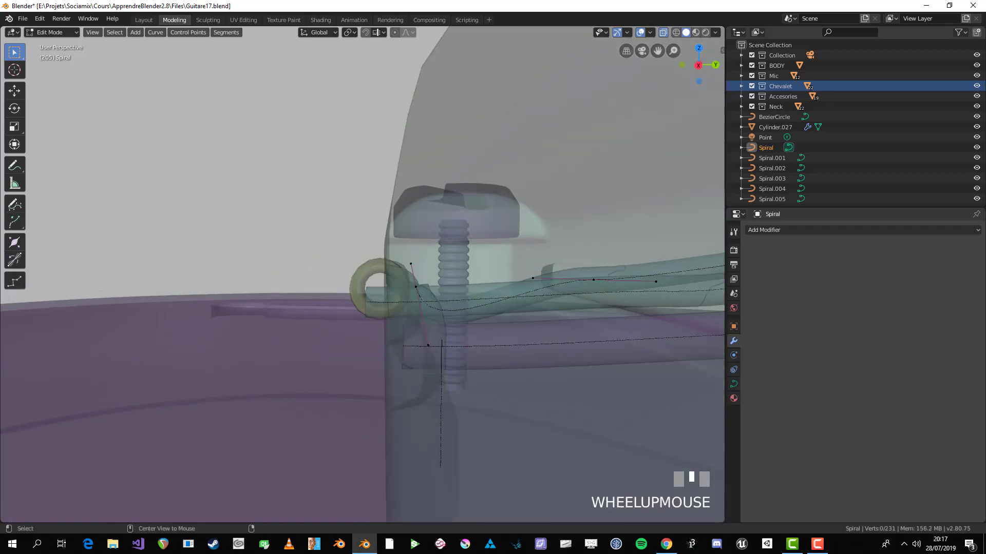
# - Delete the remaining bent end point of the same string, leave Edit Mode and turn off X-ray
pyautogui.click(416, 286)
pyautogui.moveTo(415, 286); pyautogui.dragTo(462, 246, button='middle')
pyautogui.click(419, 297)
pyautogui.scroll(-2, 419, 296)
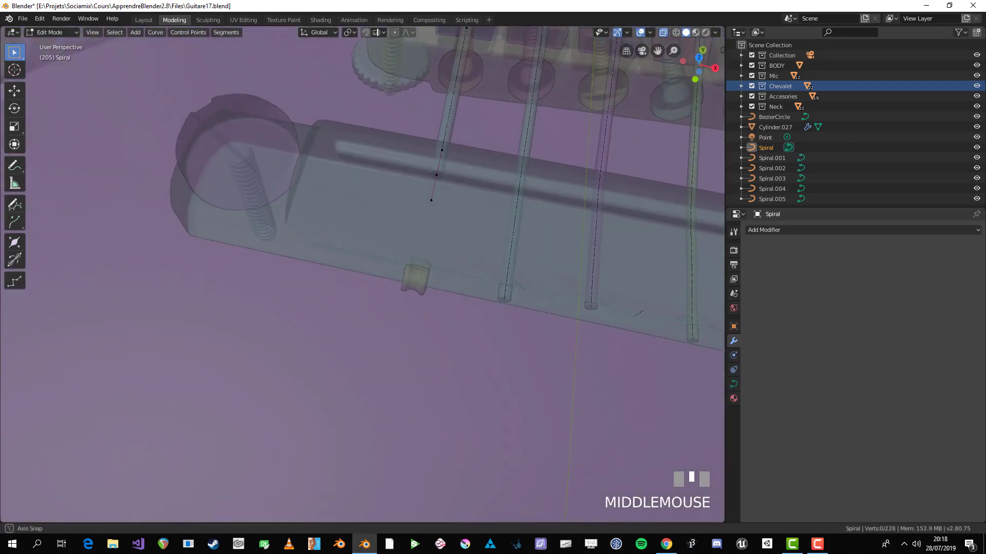
pyautogui.press('Tab')
pyautogui.scroll(-2, 462, 246)
pyautogui.hotkey('alt', 'z')
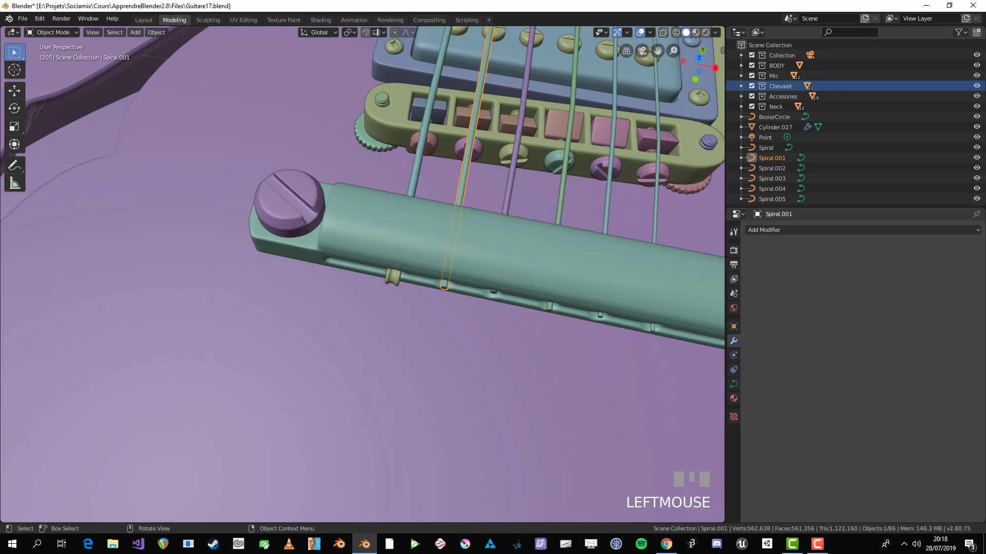
# - Edit the other five strings together and delete their end points behind the tailpiece, leaving Edit Mode with nothing selected
pyautogui.press('KP_7')
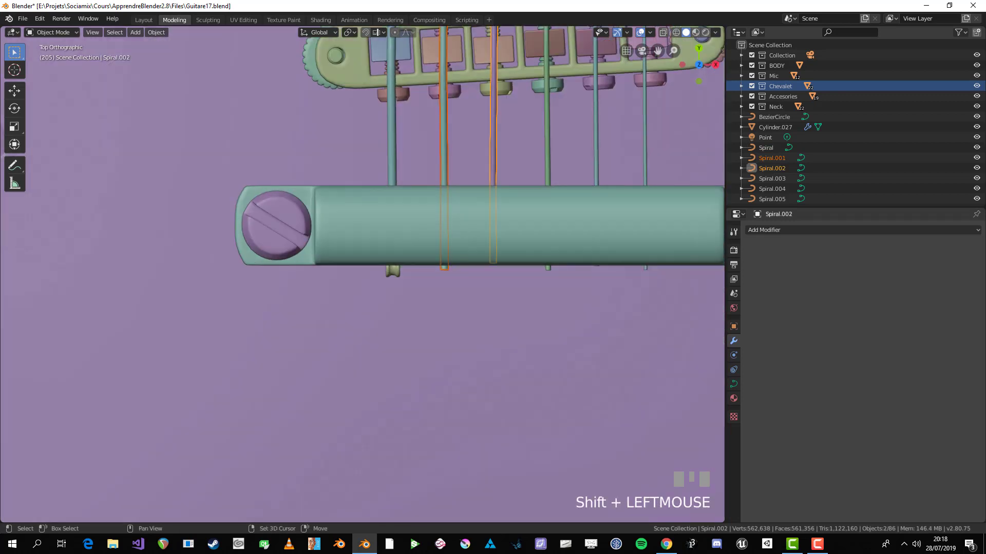
pyautogui.press('Tab')
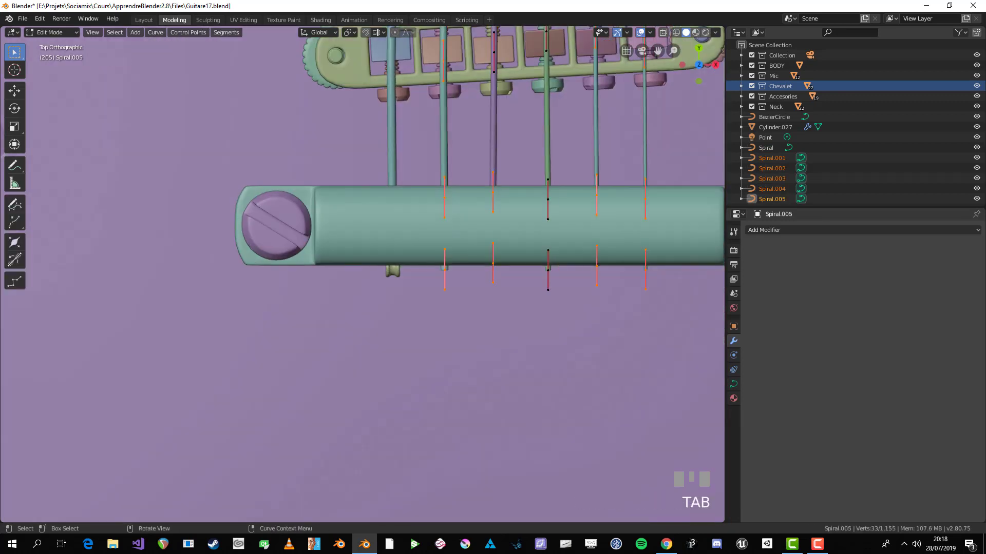
pyautogui.hotkey('alt', 'z')
pyautogui.press('x')
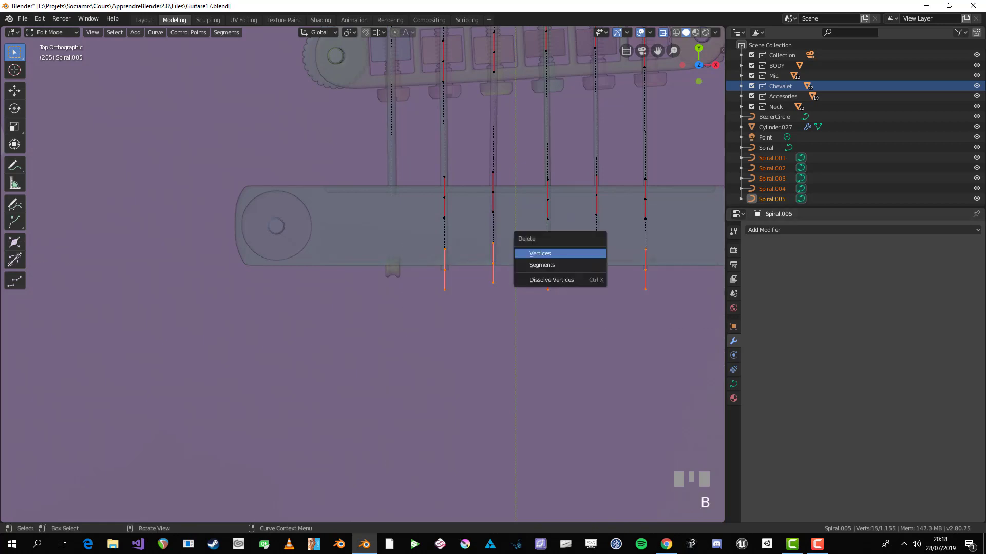
pyautogui.click(549, 253)
pyautogui.press('Tab')
pyautogui.hotkey('alt', 'z')
pyautogui.scroll(3, 549, 252)
pyautogui.scroll(-1, 550, 253)
pyautogui.scroll(-1, 362, 275)
pyautogui.hotkey('alt', 'a')
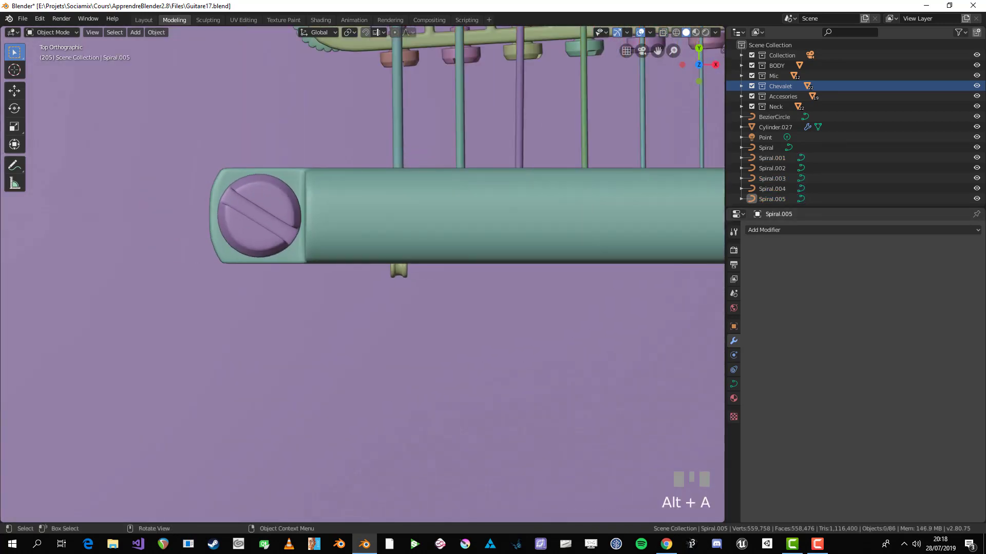
# - Place five linked duplicates of the ring along the tailpiece, about 0.15 to 0.18 m apart, one for each remaining string
pyautogui.click(399, 270)
pyautogui.keyDown('shift'); pyautogui.moveTo(398, 269); pyautogui.dragTo(351, 266, button='middle'); pyautogui.keyUp('shift')
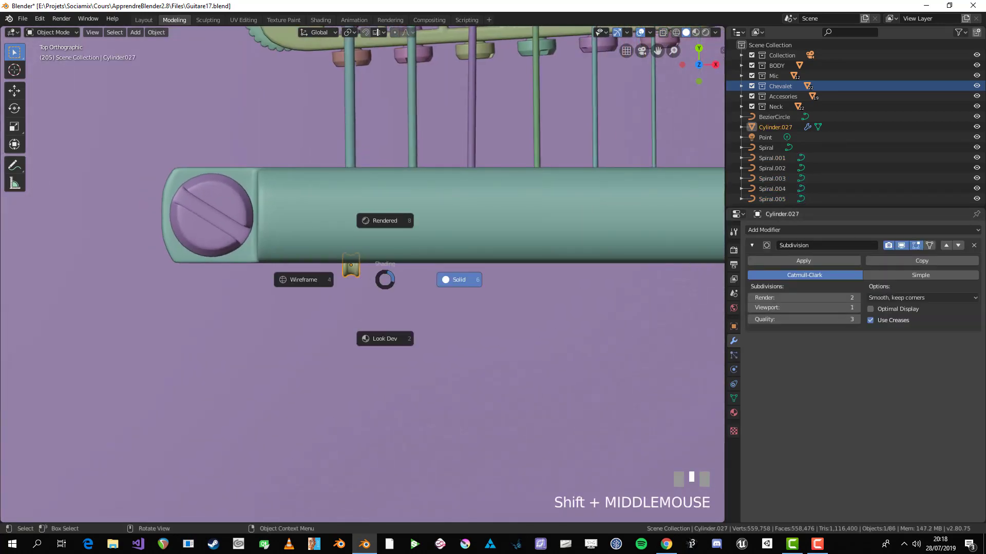
pyautogui.hotkey('alt', 'z')
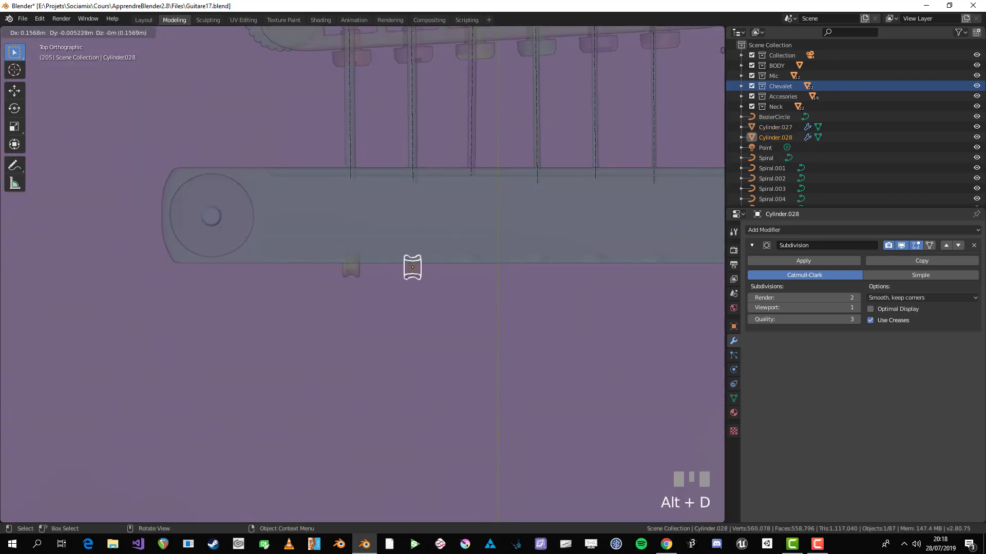
pyautogui.click(413, 267)
pyautogui.hotkey('alt', 'd')
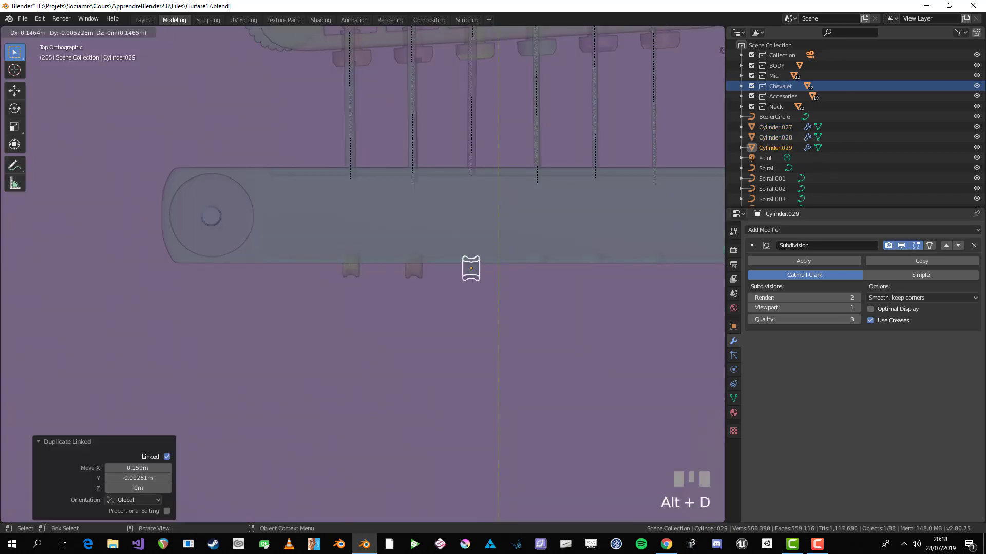
pyautogui.click(471, 268)
pyautogui.hotkey('alt', 'd')
pyautogui.click(541, 267)
pyautogui.hotkey('alt', 'd')
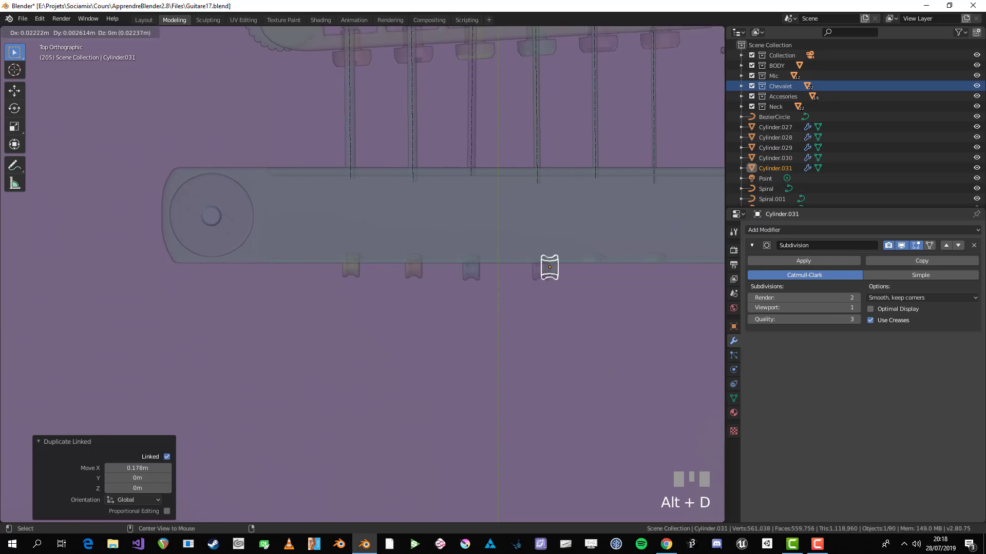
pyautogui.click(598, 267)
pyautogui.hotkey('alt', 'd')
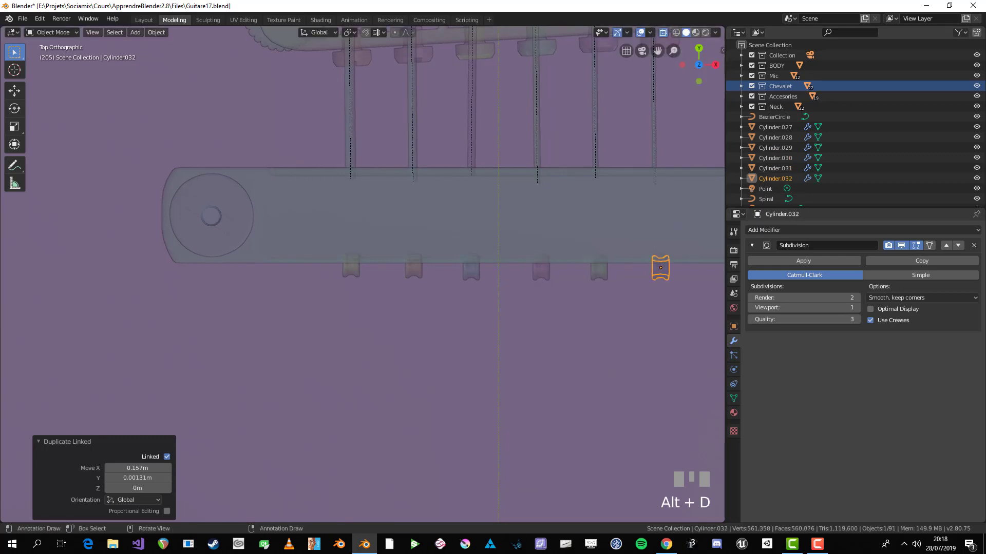
pyautogui.click(660, 268)
pyautogui.hotkey('alt', 'z')
# - In front view, shift the second ring about -0.003 m in X to fit its tailpiece recess
pyautogui.scroll(-3, 660, 267)
pyautogui.moveTo(661, 267); pyautogui.dragTo(590, 241, button='middle')
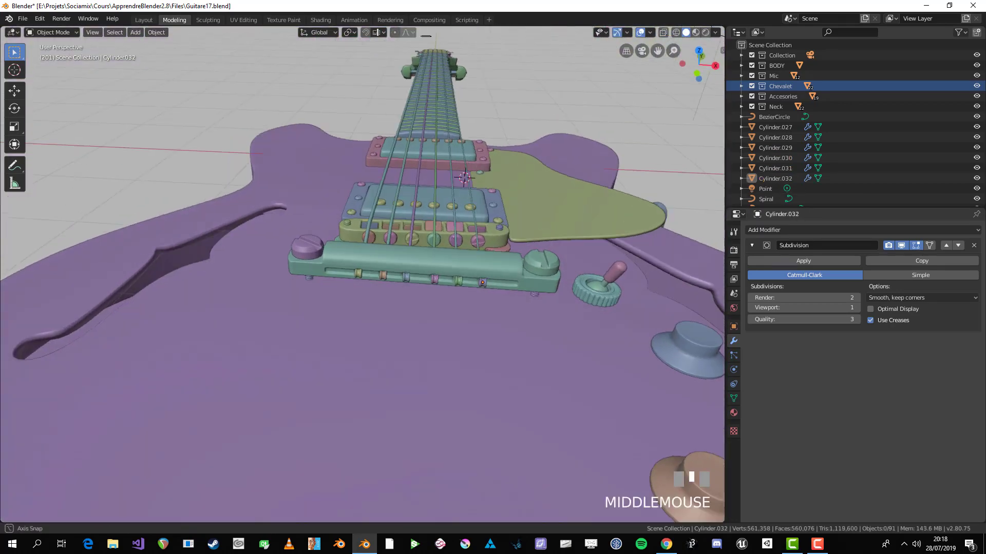
pyautogui.scroll(5, 362, 277)
pyautogui.moveTo(362, 277); pyautogui.dragTo(390, 277, button='middle')
pyautogui.press('ctrl+KP_1')
pyautogui.press('ctrl+KP_3')
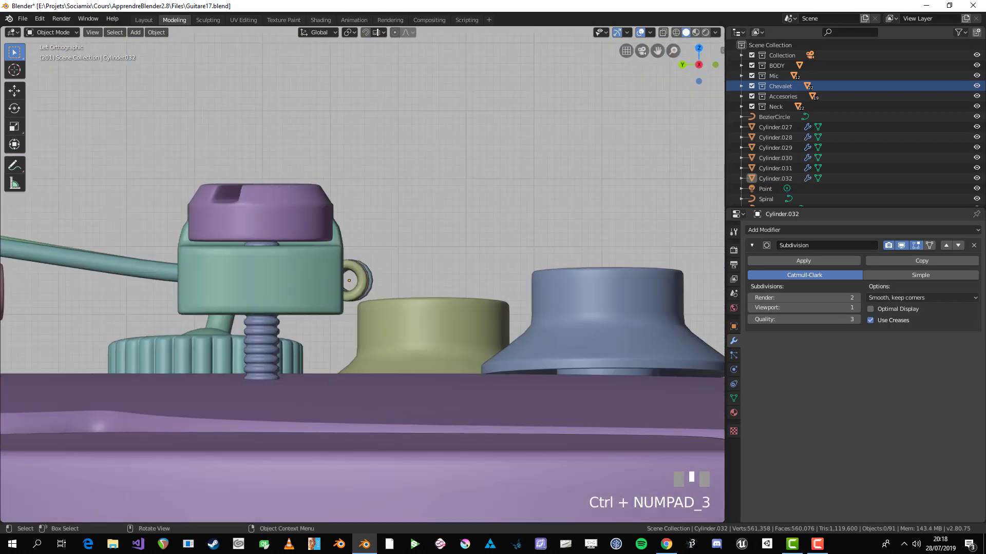
pyautogui.press('KP_1')
pyautogui.scroll(3, 361, 278)
pyautogui.press('g')
pyautogui.click(631, 284)
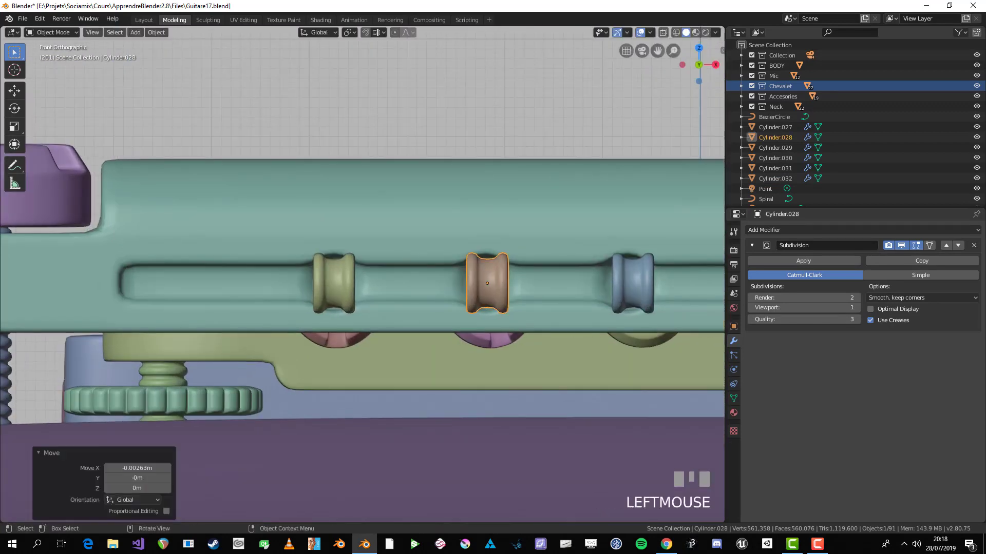
# - Nudge the fourth and fifth rings into line with their recesses, moving the fifth about -0.008 m in X
pyautogui.keyDown('shift'); pyautogui.moveTo(631, 283); pyautogui.dragTo(326, 275, button='middle'); pyautogui.keyUp('shift')
pyautogui.click(486, 275)
pyautogui.press('g')
pyautogui.click(487, 275)
pyautogui.click(494, 272)
pyautogui.press('g')
pyautogui.click(494, 272)
pyautogui.click(645, 273)
pyautogui.press('g')
pyautogui.click(644, 272)
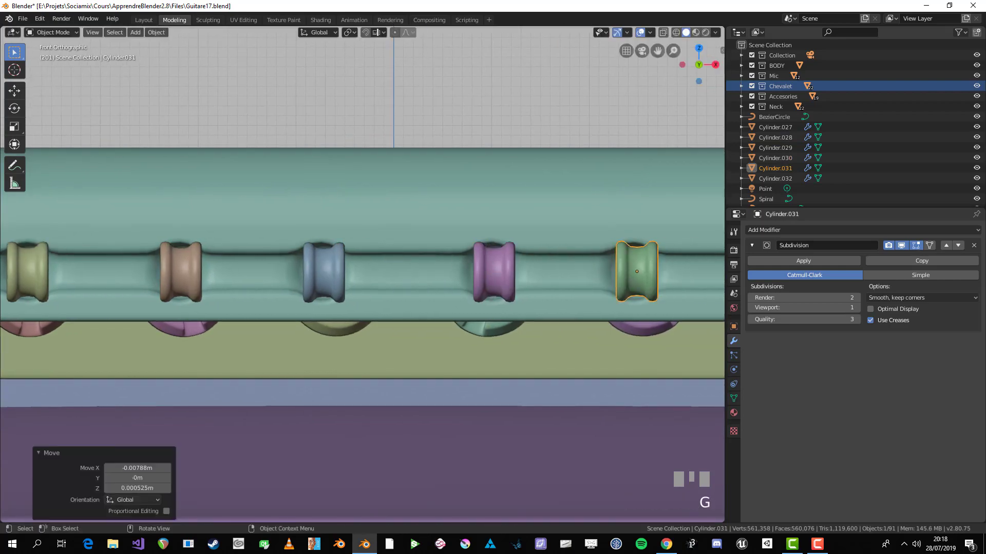
# - In Edit Mode on the thinnest string, duplicate its tailpiece end point about -0.309 m in Y and 0.069 m in Z
pyautogui.hotkey('alt', 'a')
pyautogui.moveTo(644, 272); pyautogui.dragTo(411, 215, button='middle')
pyautogui.scroll(3, 411, 216)
pyautogui.click(616, 241)
pyautogui.press('KP_3')
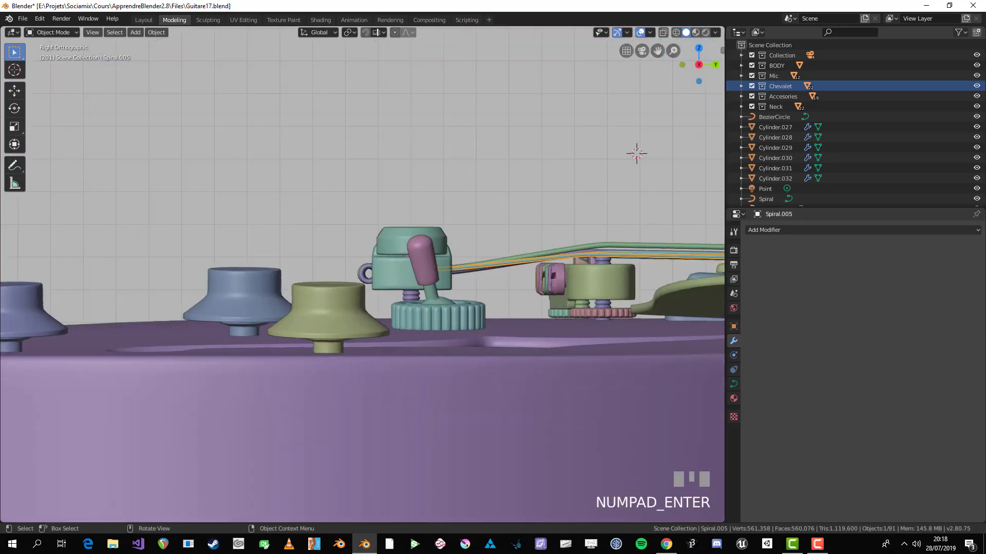
pyautogui.scroll(5, 362, 275)
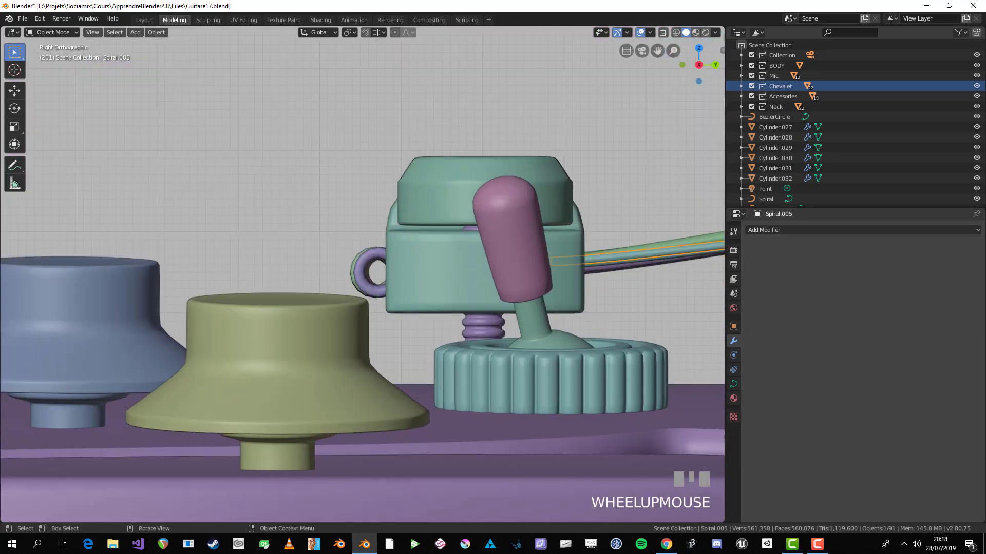
pyautogui.press('Tab')
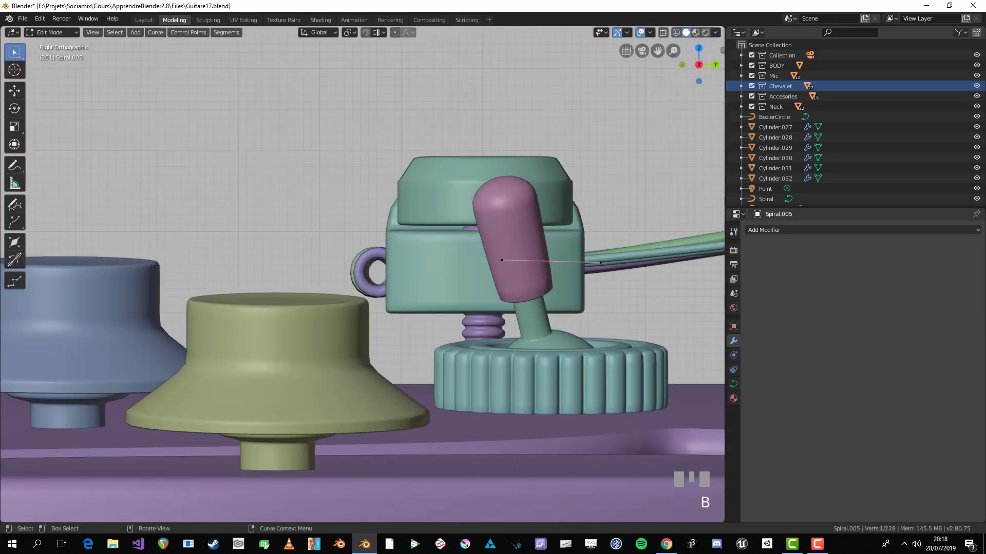
pyautogui.hotkey('shift', 'd')
pyautogui.click(194, 165)
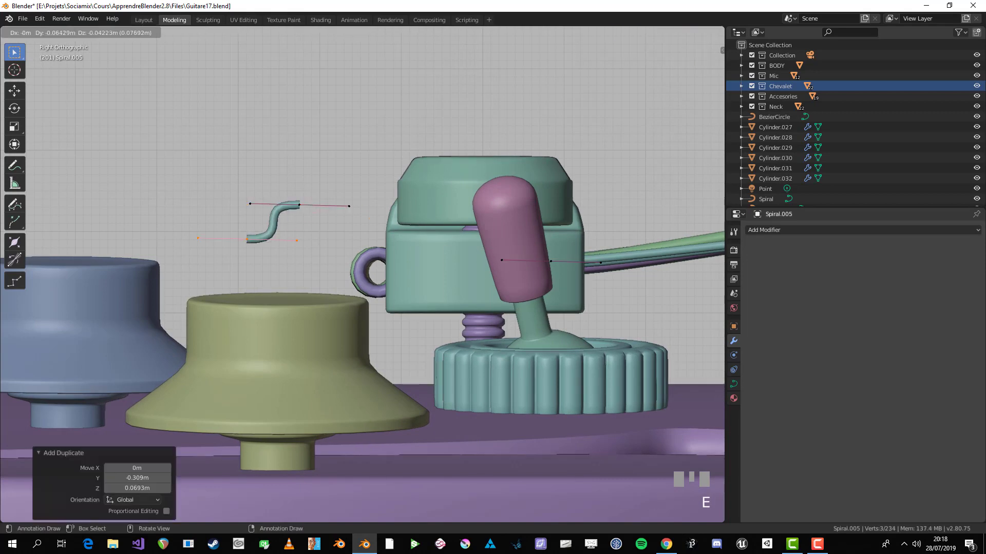
# - Extrude a second point from the duplicate and separate the short curve into its own object
pyautogui.hotkey('alt', 'a')
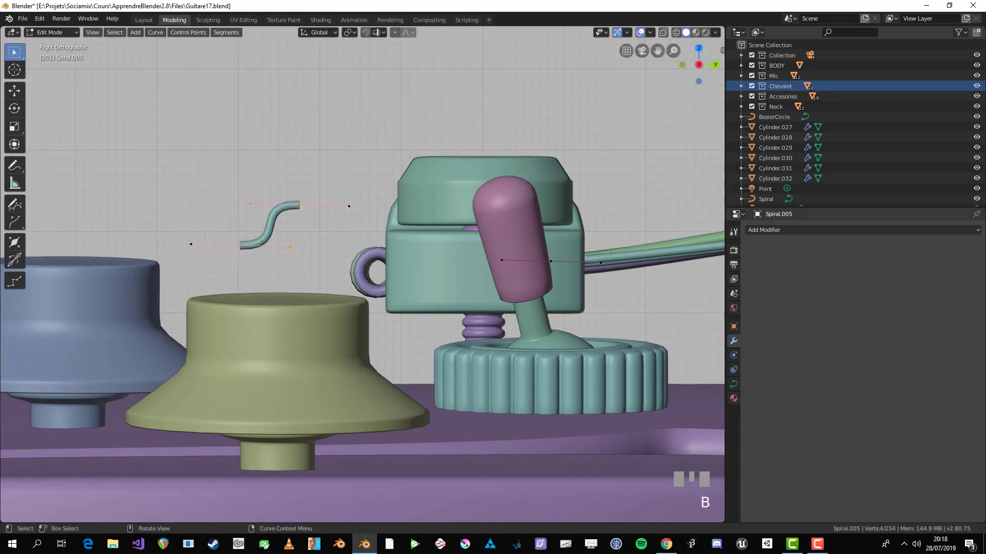
pyautogui.press('Return')
pyautogui.press('Tab')
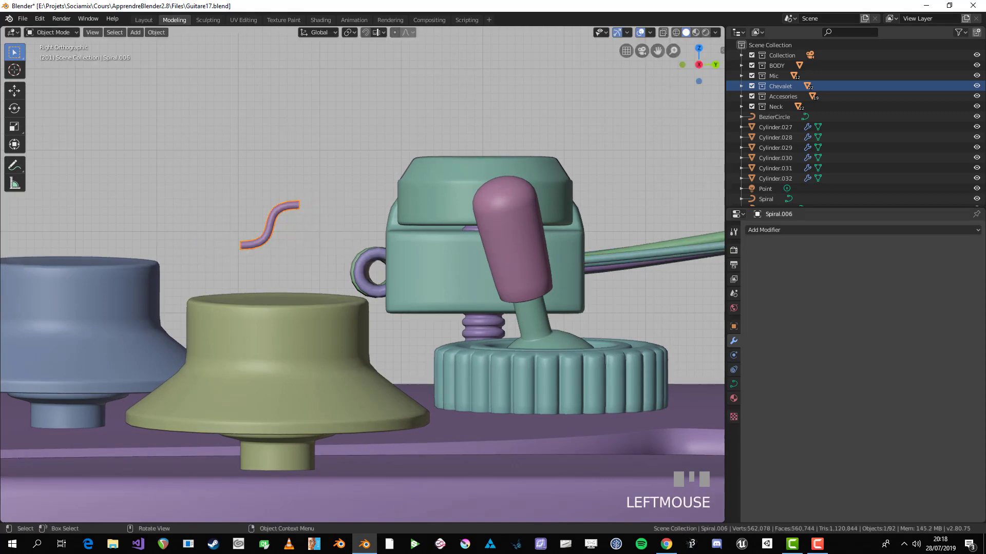
# - In the short curve's Edit Mode, move its front end point 0.113 m in Y and -0.0525 m in Z
pyautogui.press('Tab')
pyautogui.scroll(2, 362, 274)
pyautogui.press('g')
pyautogui.press('Return')
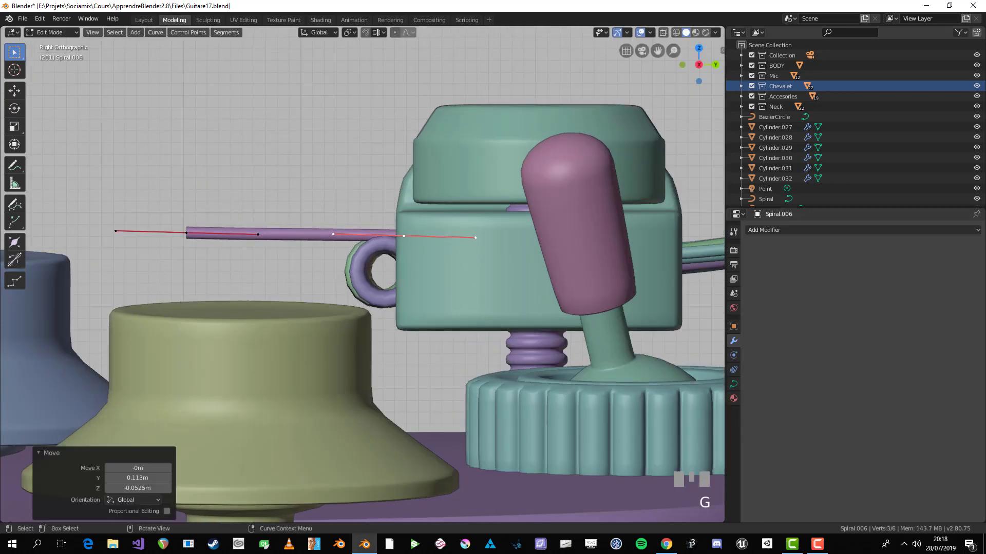
# - Maximize the viewport and refine the front end point's position and rotation so the curve slopes over the ring
pyautogui.scroll(2, 462, 242)
pyautogui.hotkey('ctrl', 'space')
pyautogui.press('g')
pyautogui.click(674, 247)
pyautogui.press('r')
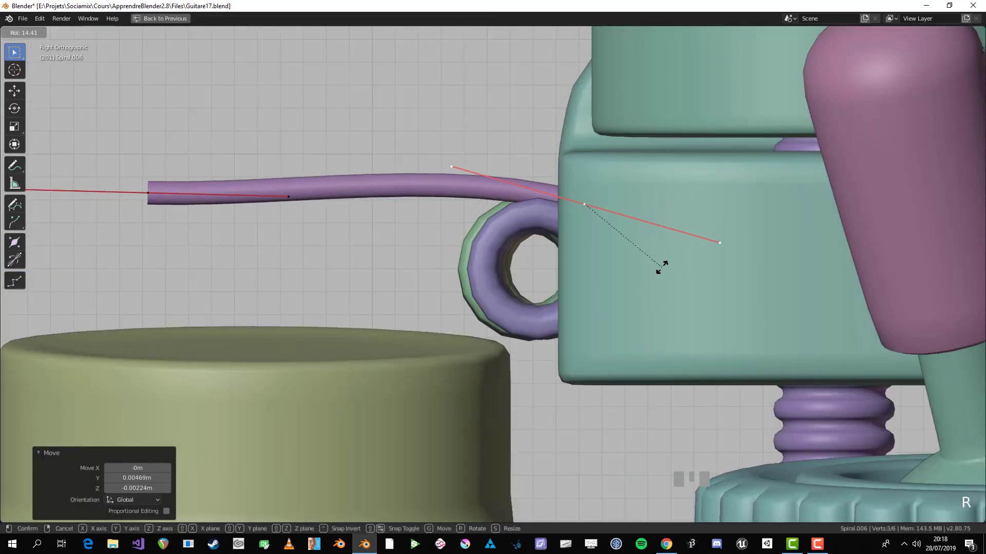
pyautogui.click(645, 284)
pyautogui.press('g')
pyautogui.click(659, 291)
# - Move the curve's free end 0.109 m in Y and -0.0277 m in Z, rotate it steeply and lower it behind the ring
pyautogui.click(150, 195)
pyautogui.press('g')
pyautogui.click(460, 306)
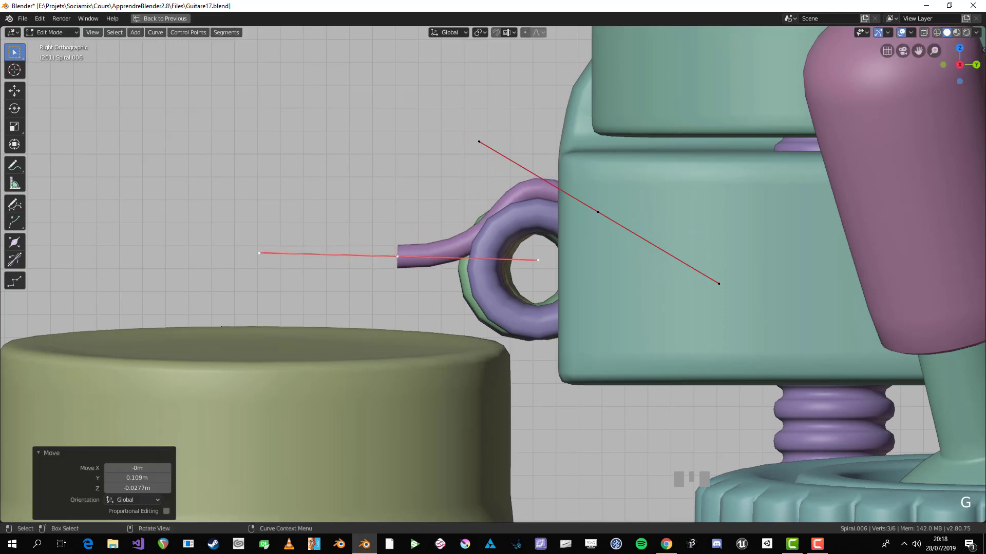
pyautogui.press('r')
pyautogui.click(432, 191)
pyautogui.press('g')
pyautogui.click(534, 395)
# - Rotate the free end further and move it 0.0228 m in Y and 0.0112 m in Z to wrap under the ring
pyautogui.press('r')
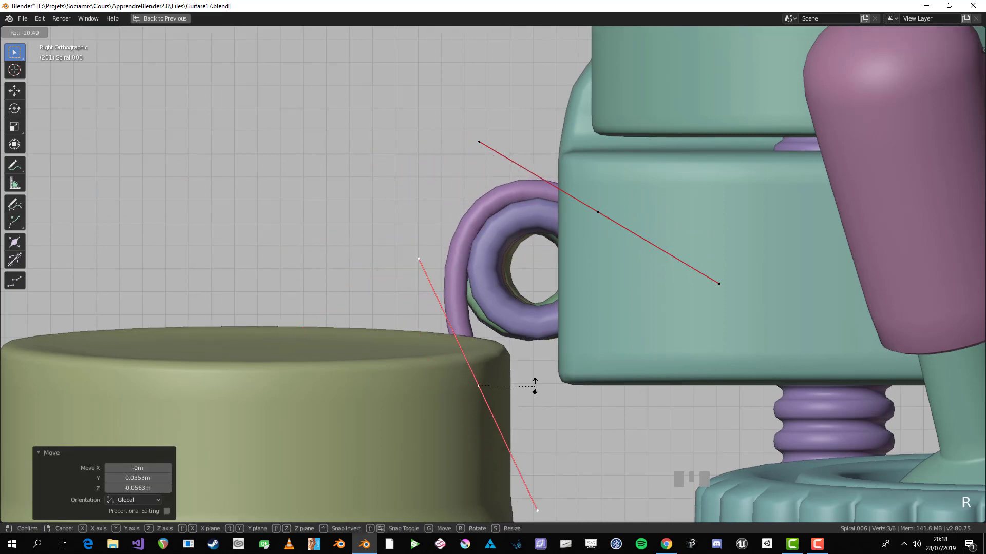
pyautogui.click(522, 351)
pyautogui.press('g')
pyautogui.click(530, 360)
# - Extrude a new point from the loop's lower end, flatten the lower point's handles and move the new point forward
pyautogui.press('e')
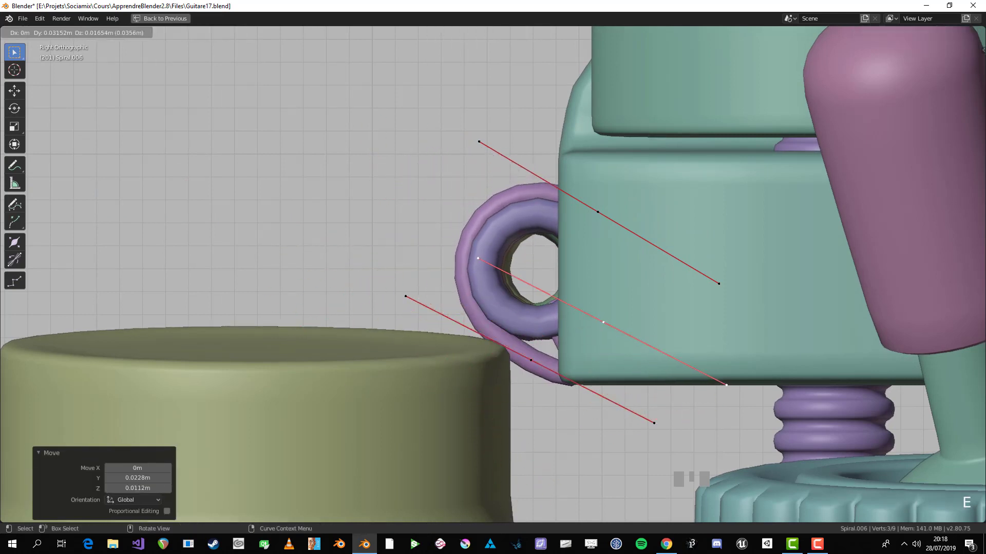
pyautogui.click(635, 302)
pyautogui.moveTo(642, 277); pyautogui.dragTo(652, 285)
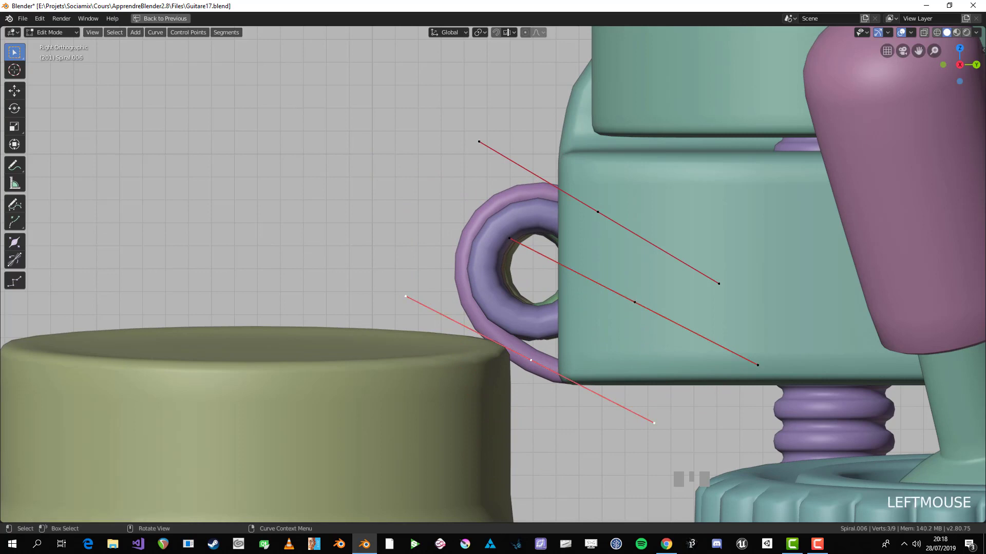
pyautogui.click(654, 423)
pyautogui.press('g')
pyautogui.click(617, 381)
pyautogui.hotkey('alt', 'z')
pyautogui.click(634, 302)
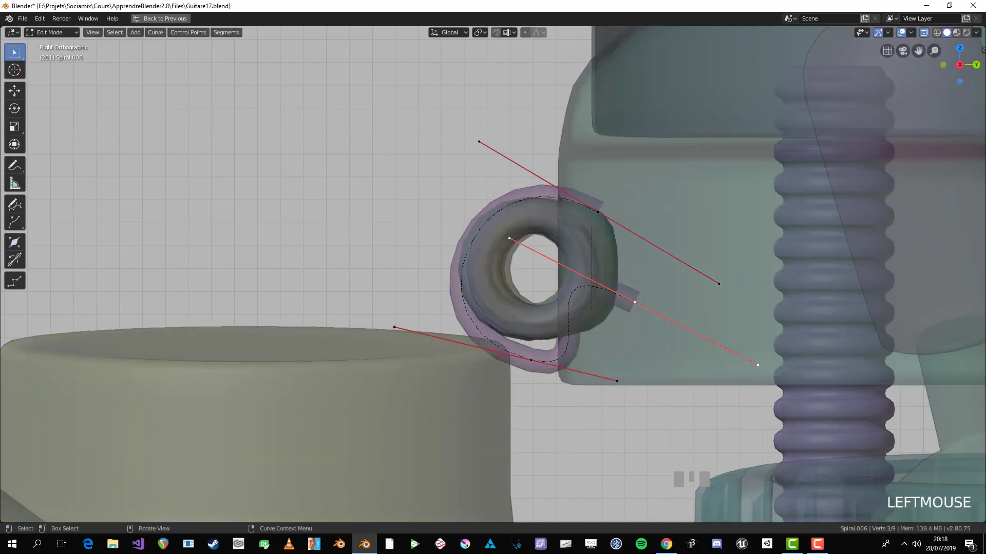
pyautogui.press('g')
pyautogui.click(699, 288)
pyautogui.moveTo(705, 308); pyautogui.dragTo(715, 315)
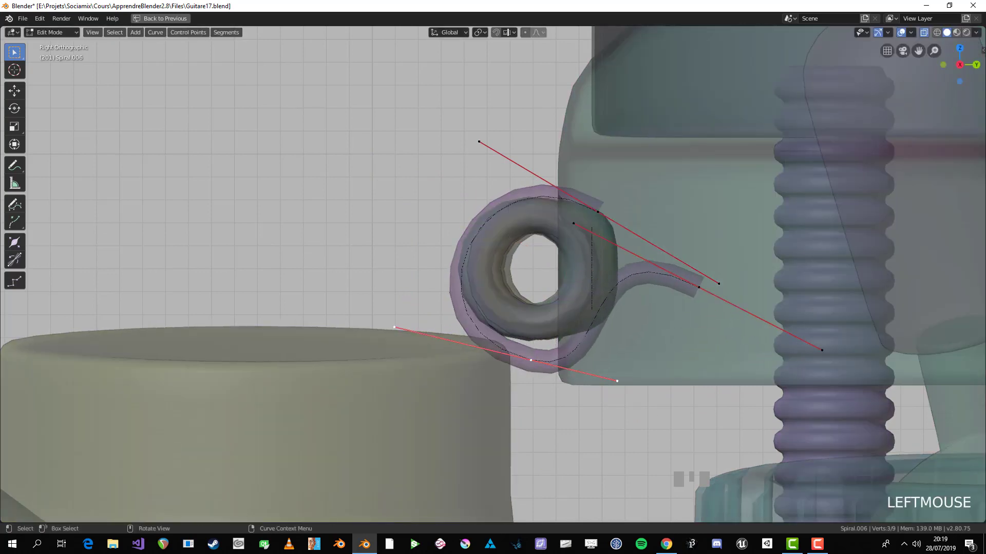
# - Raise the loop's lower point against the ring, then scale, rotate and move the extruded point up behind it
pyautogui.press('g')
pyautogui.click(534, 338)
pyautogui.click(699, 287)
pyautogui.press('s')
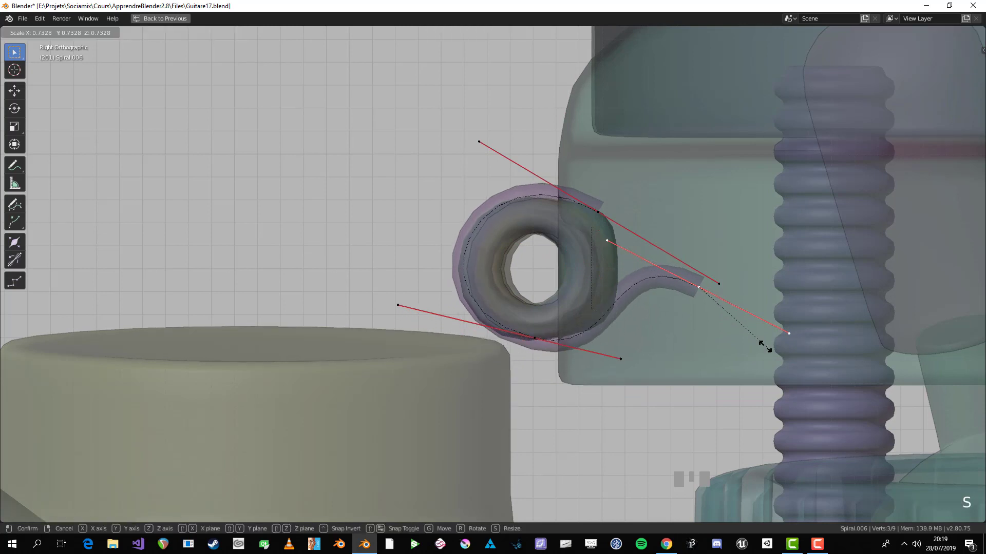
pyautogui.click(725, 311)
pyautogui.press('r')
pyautogui.click(732, 280)
pyautogui.press('g')
pyautogui.click(674, 284)
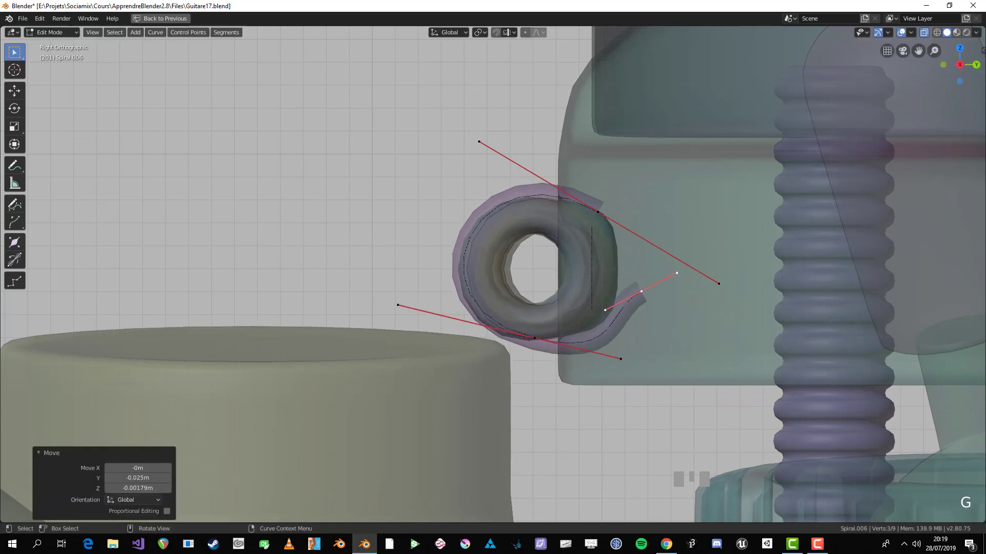
pyautogui.click(658, 295)
# - Level the lower end point's handles by 0.0116 m in Y and 0.0076 m in Z and slide that point forward beneath the ring
pyautogui.press('g')
pyautogui.click(648, 341)
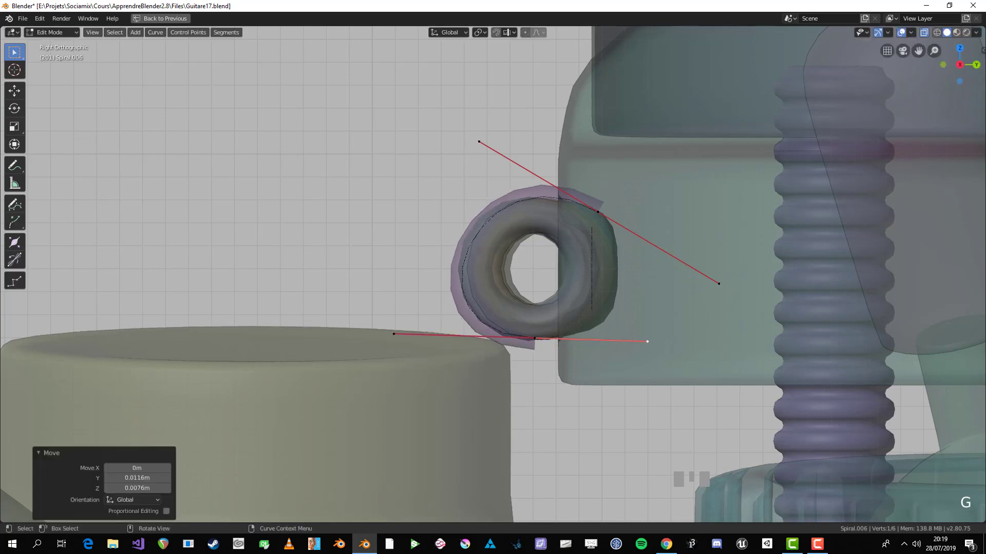
pyautogui.click(534, 338)
pyautogui.press('g')
pyautogui.click(579, 341)
pyautogui.hotkey('alt', 'a')
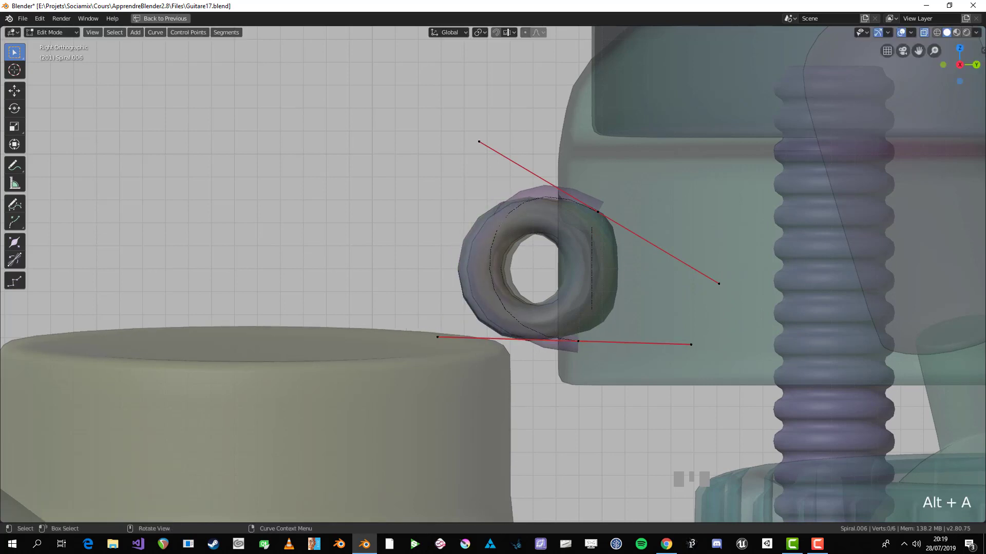
# - Lengthen the lower point's rear handle and raise the upper point's rear handle so the curve hugs the ring's outside
pyautogui.click(437, 337)
pyautogui.press('g')
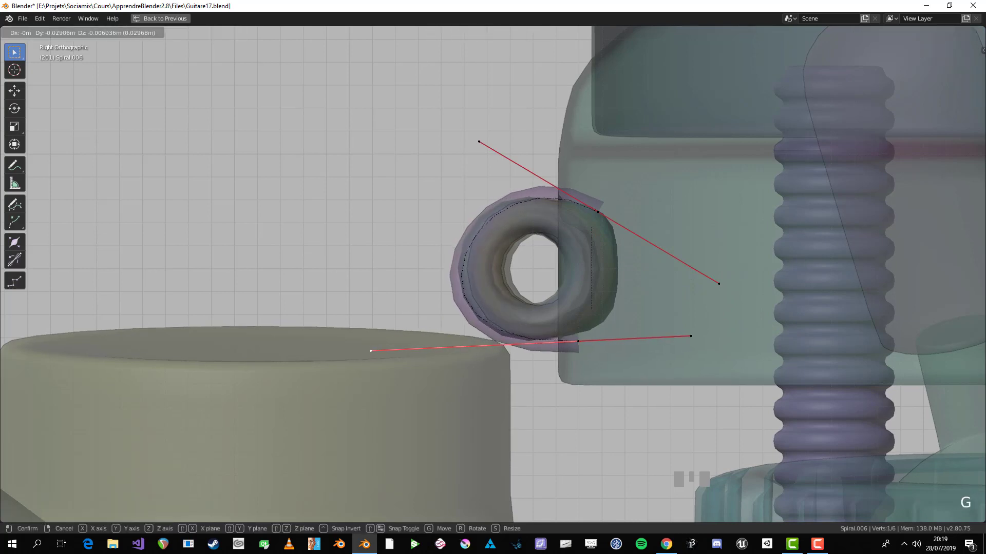
pyautogui.click(371, 340)
pyautogui.click(479, 142)
pyautogui.press('g')
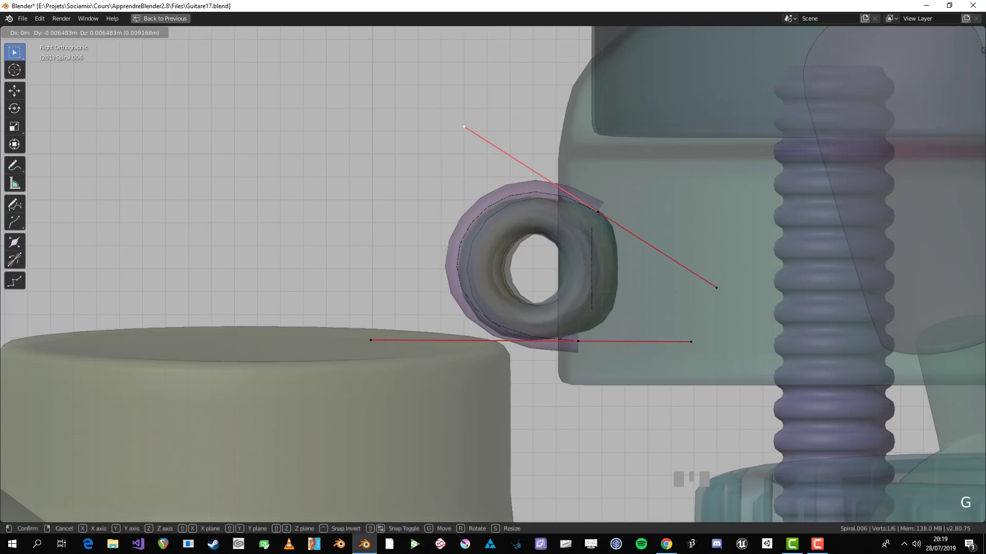
pyautogui.click(477, 132)
# - Reduce the radius of all the loop curve's points by a factor of 0.887
pyautogui.press('Tab')
pyautogui.hotkey('alt', 'z')
pyautogui.moveTo(478, 139); pyautogui.dragTo(580, 167, button='middle')
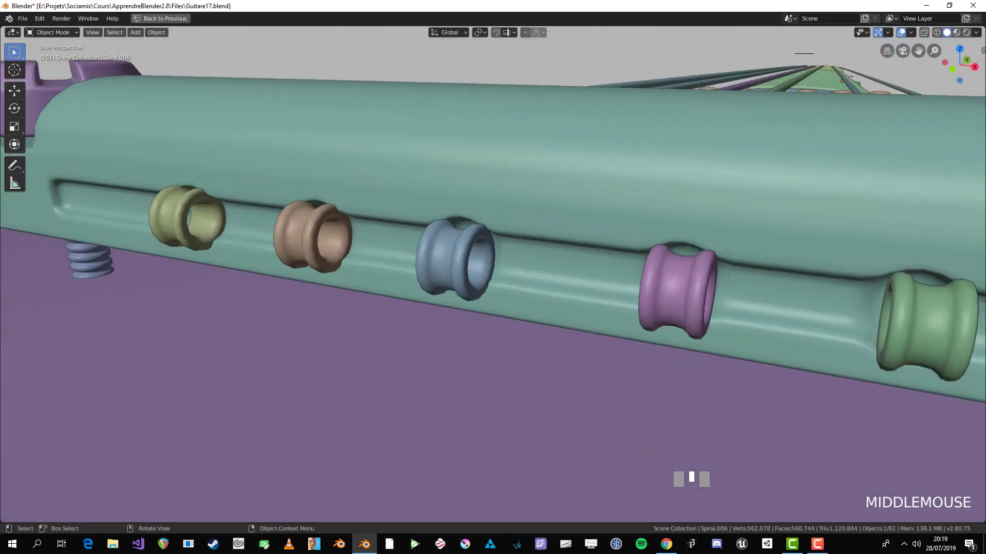
pyautogui.scroll(-3, 580, 167)
pyautogui.scroll(3, 580, 167)
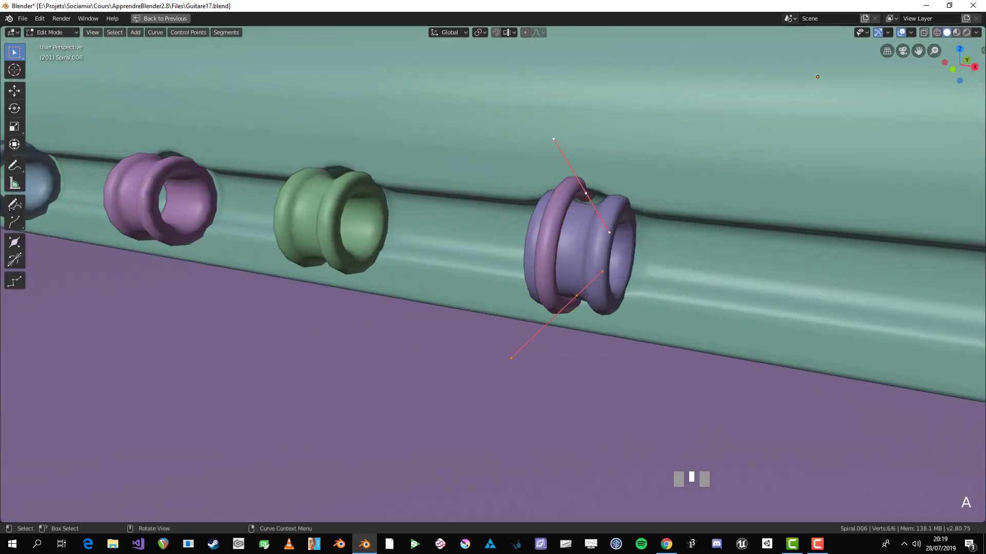
pyautogui.hotkey('alt', 's')
pyautogui.click(723, 257)
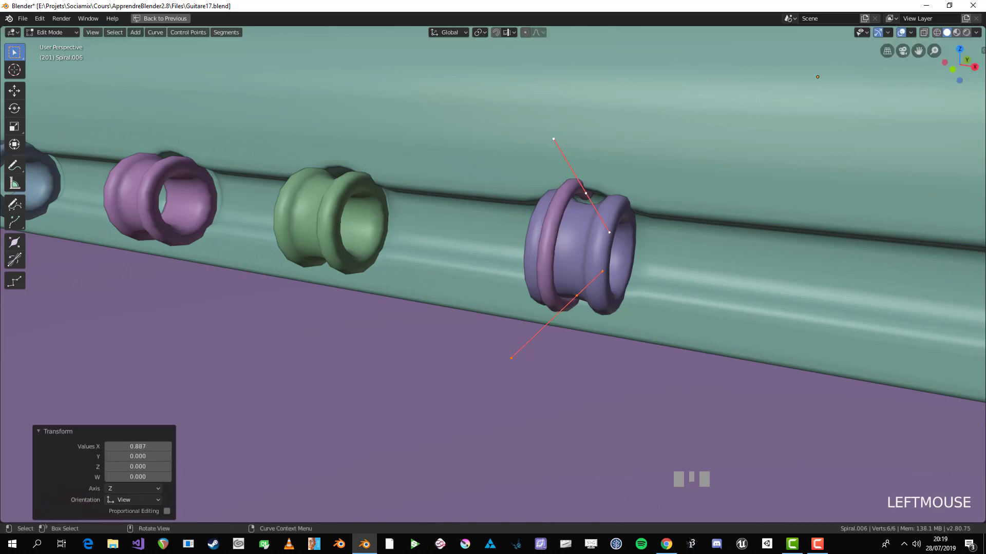
# - Move the whole loop curve sideways in the top view to centre it in the ring's groove
pyautogui.press('KP_7')
pyautogui.scroll(2, 633, 471)
pyautogui.press('g')
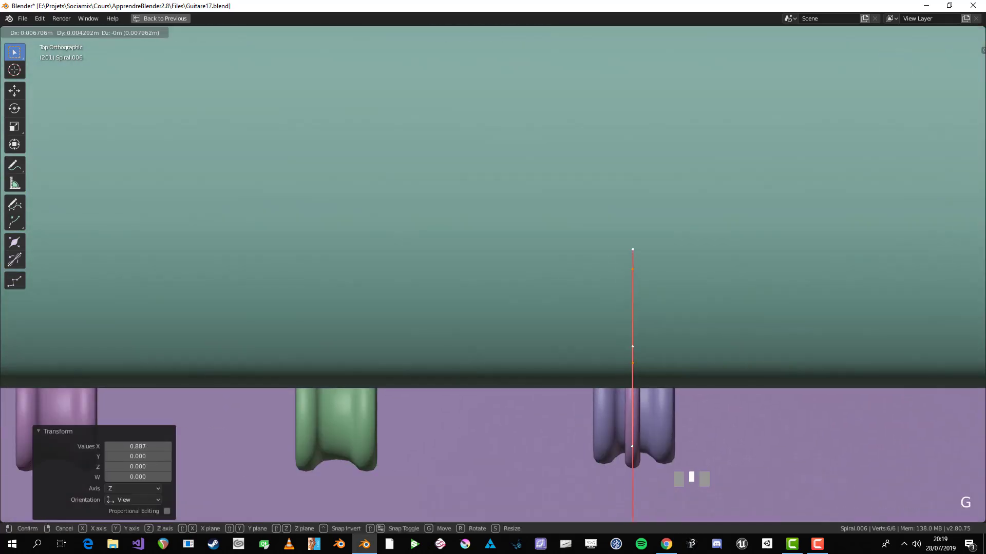
pyautogui.click(647, 442)
pyautogui.press('Tab')
pyautogui.scroll(-4, 648, 442)
pyautogui.moveTo(647, 441); pyautogui.dragTo(585, 304, button='middle')
# - Nudge the loop's lower end point into line with the ring's groove
pyautogui.hotkey('alt', 'a')
pyautogui.press('Tab')
pyautogui.scroll(3, 552, 293)
pyautogui.click(484, 231)
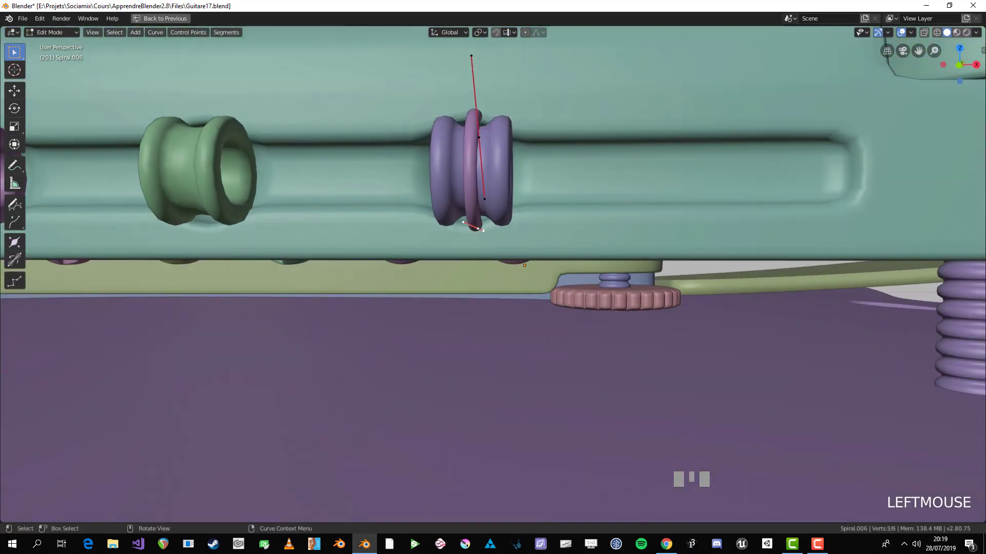
pyautogui.press('g')
pyautogui.click(478, 227)
pyautogui.moveTo(477, 227); pyautogui.dragTo(424, 228, button='middle')
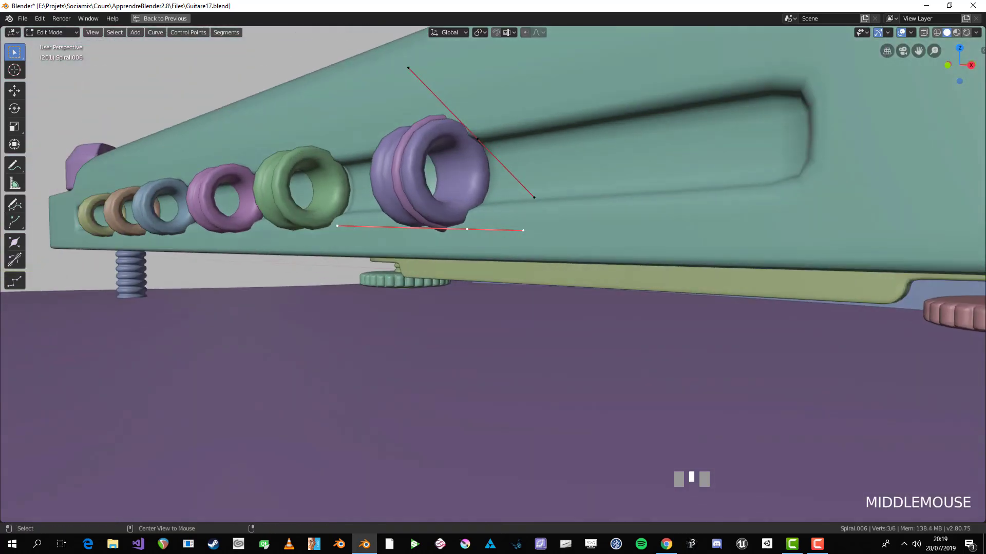
# - Tilt the lower end point's front handle upward and raise the point so the loop follows the ring's underside
pyautogui.press('KP_3')
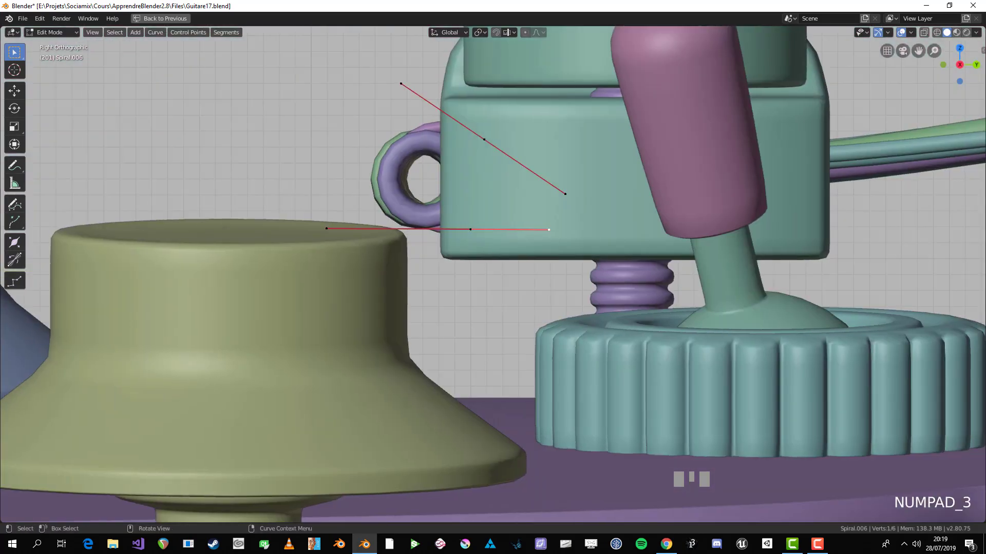
pyautogui.scroll(3, 493, 277)
pyautogui.press('g')
pyautogui.click(596, 243)
pyautogui.press('g')
pyautogui.click(598, 217)
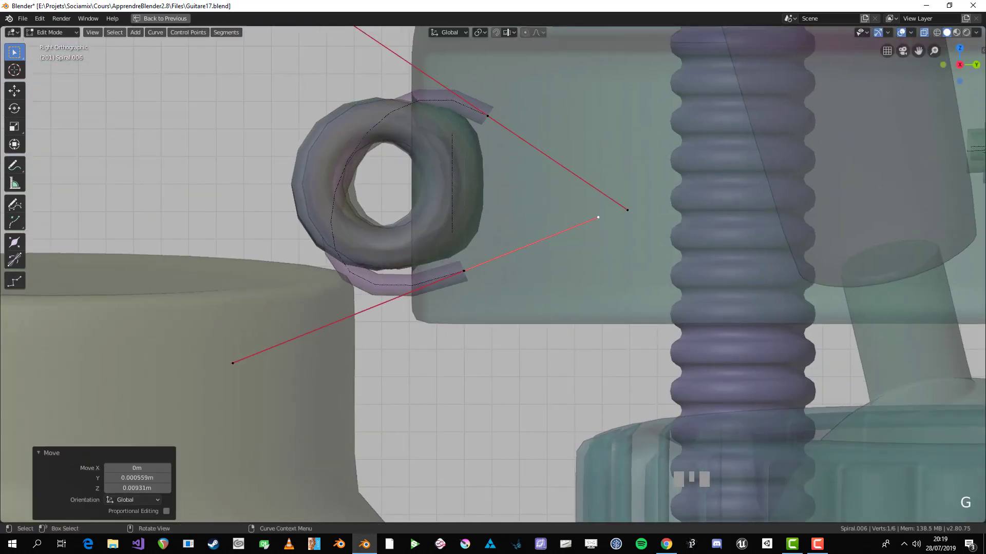
pyautogui.press('g')
pyautogui.click(594, 199)
# - Lower the loop's upper end point onto the ring and steepen its front handle downward
pyautogui.click(487, 116)
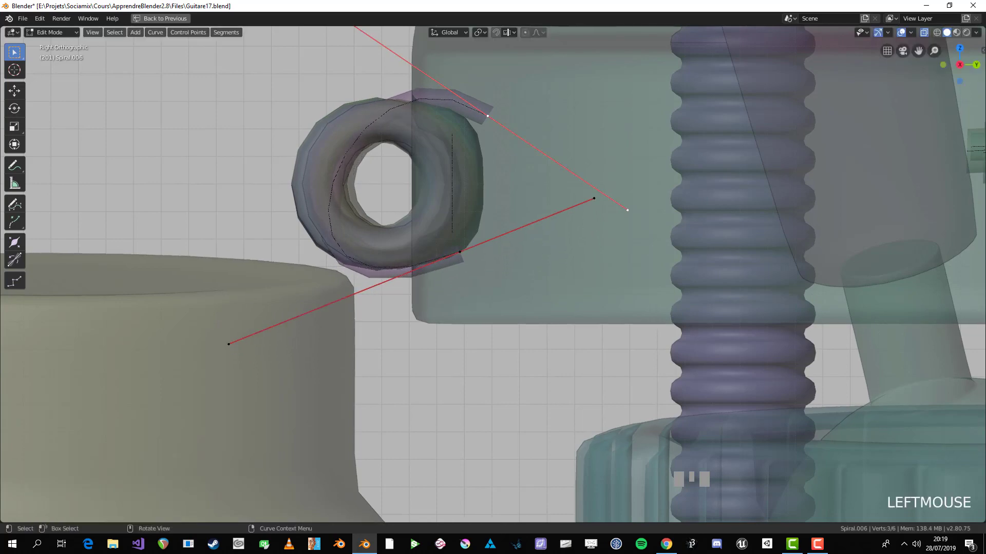
pyautogui.press('g')
pyautogui.click(476, 132)
pyautogui.click(616, 226)
pyautogui.press('g')
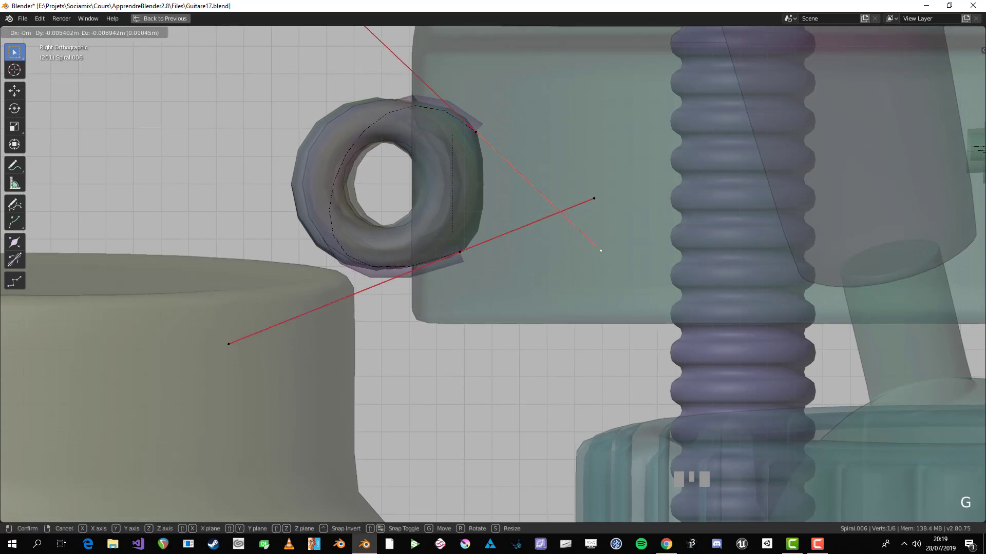
pyautogui.click(601, 251)
pyautogui.click(475, 132)
pyautogui.press('g')
pyautogui.click(471, 142)
# - Extend the upper end point's rear handle outward to round the loop over the ring, and turn X-ray off
pyautogui.scroll(-3, 472, 141)
pyautogui.click(408, 129)
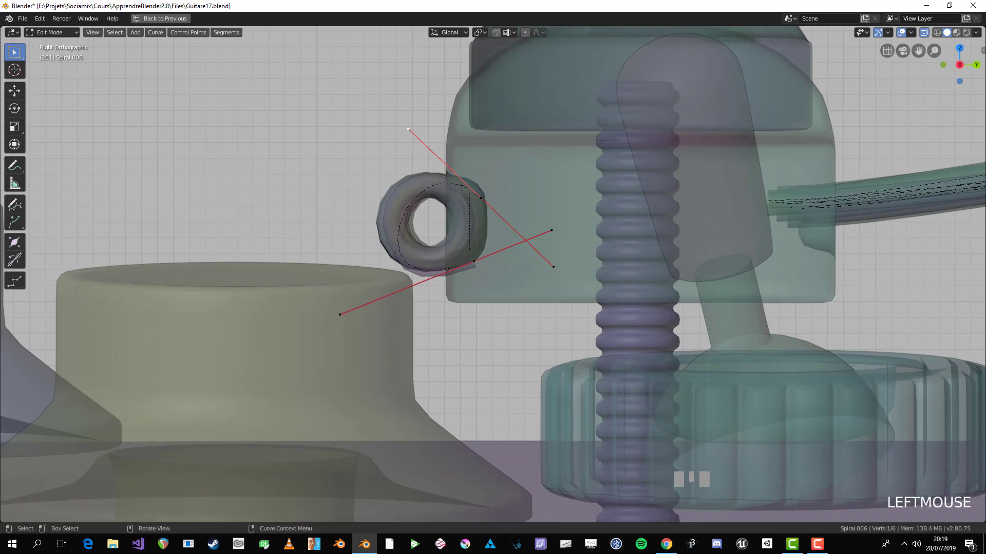
pyautogui.click(358, 112)
pyautogui.hotkey('alt', 'z')
pyautogui.moveTo(358, 112); pyautogui.dragTo(393, 117, button='middle')
# - Scale the entire loop curve by 0.942 and move it -0.00514 m in Y and 0.000447 m in Z
pyautogui.press('KP_3')
pyautogui.scroll(3, 590, 256)
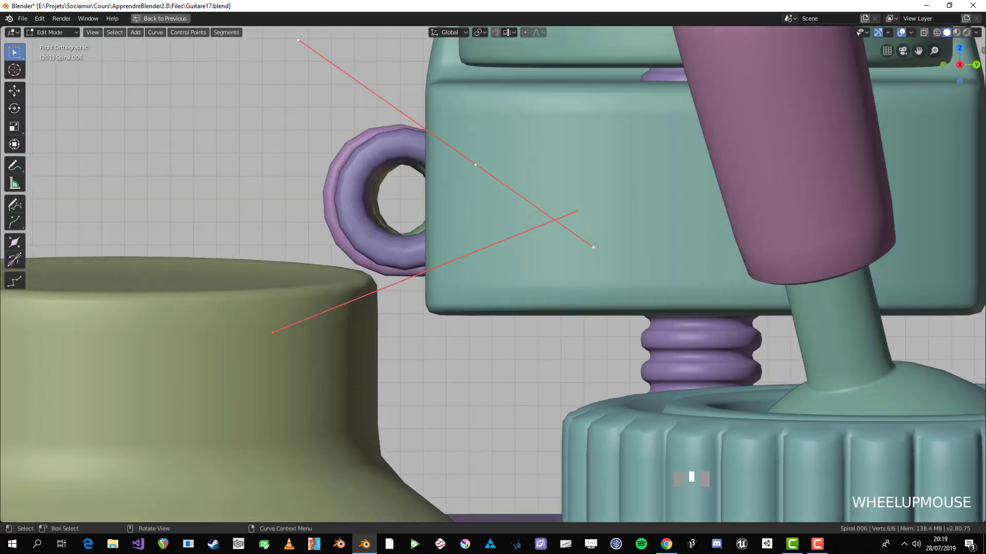
pyautogui.press('a')
pyautogui.press('s')
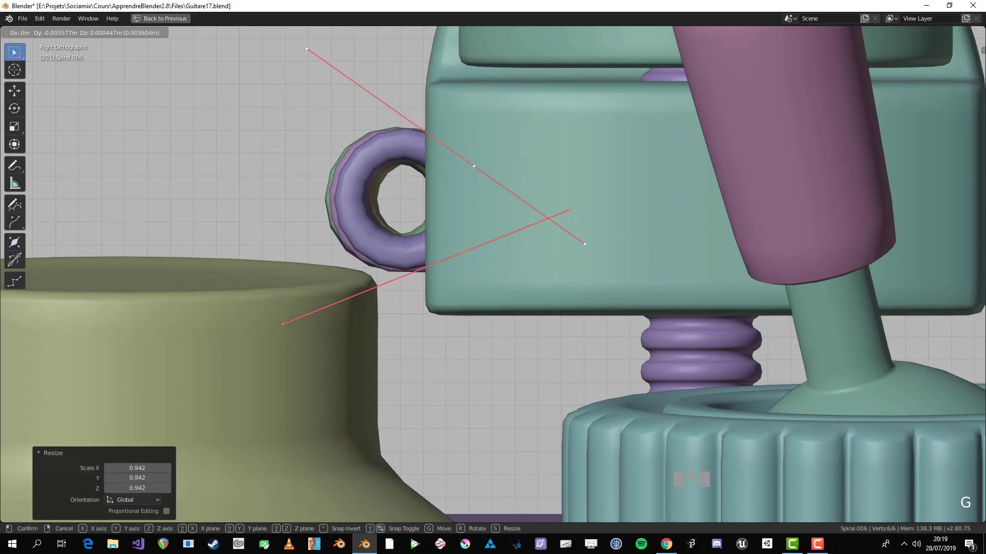
pyautogui.moveTo(472, 31); pyautogui.dragTo(564, 72, button='middle')
# - Recentre the loop in the ring's groove from the top view and return to Object Mode
pyautogui.press('KP_7')
pyautogui.scroll(2, 493, 277)
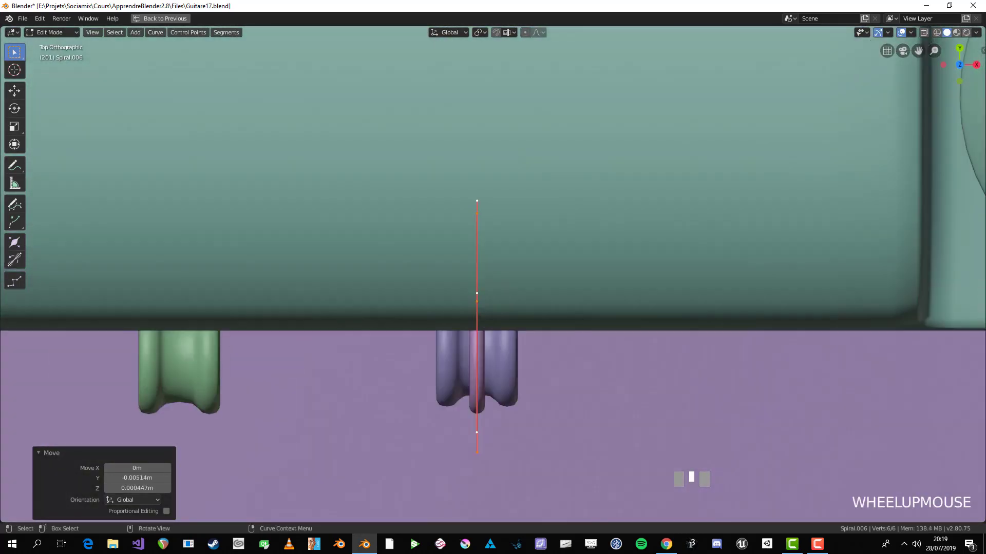
pyautogui.press('g')
pyautogui.press('Tab')
pyautogui.moveTo(493, 278); pyautogui.dragTo(513, 354, button='middle')
# - Make a linked duplicate of the loop -0.156 m along X, onto the adjacent green ring
pyautogui.click(479, 275)
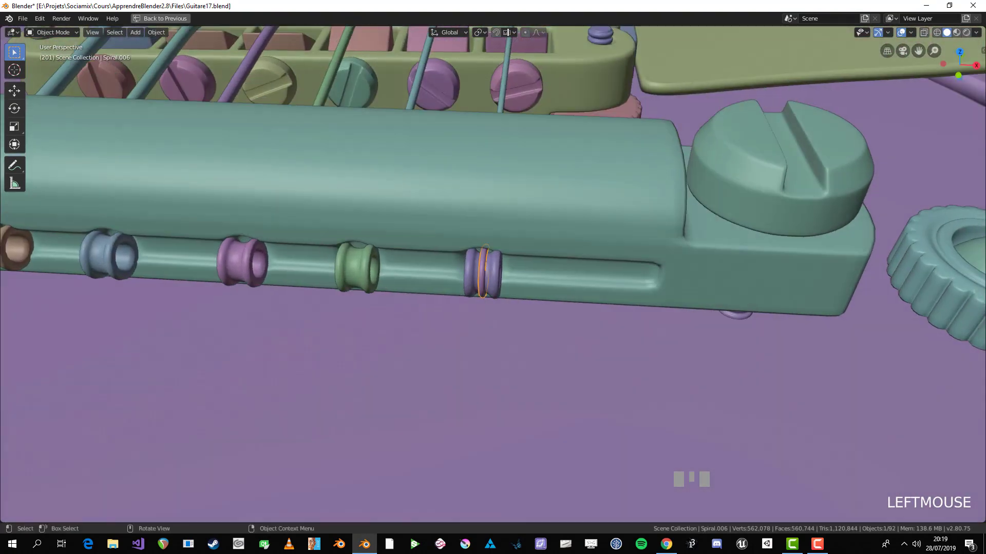
pyautogui.press('KP_7')
pyautogui.keyDown('shift'); pyautogui.moveTo(488, 277); pyautogui.dragTo(677, 287, button='middle'); pyautogui.keyUp('shift')
pyautogui.scroll(2, 677, 288)
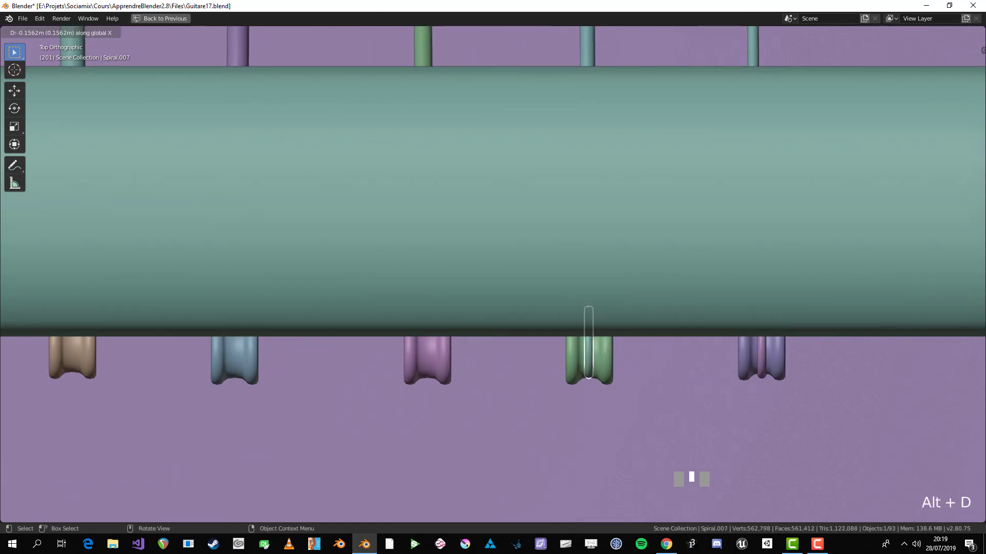
pyautogui.press('Return')
# - Place linked loop duplicates on the third and fourth rings, shifting the third 0.0107 m in X and the fourth -0.174 m in X
pyautogui.keyDown('shift'); pyautogui.moveTo(492, 277); pyautogui.dragTo(531, 265, button='middle'); pyautogui.keyUp('shift')
pyautogui.press('g')
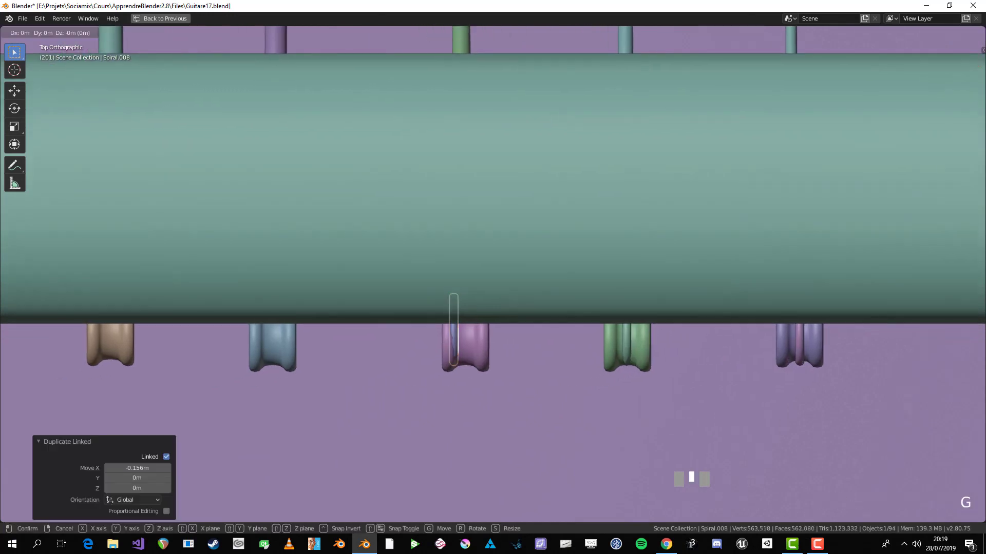
pyautogui.press('Return')
pyautogui.keyDown('shift'); pyautogui.moveTo(465, 308); pyautogui.dragTo(644, 314, button='middle'); pyautogui.keyUp('shift')
pyautogui.hotkey('alt', 'd')
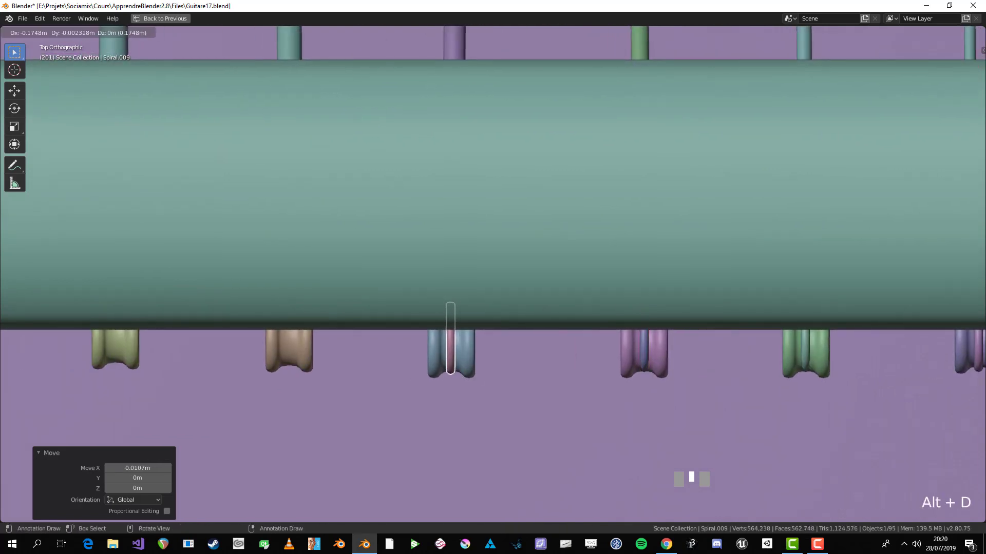
pyautogui.press('Return')
# - Place linked loop duplicates on the last two rings, offsetting the first of them -0.146 m in X and 0.00534 m in Y
pyautogui.scroll(-3, 451, 339)
pyautogui.keyDown('shift'); pyautogui.moveTo(492, 277); pyautogui.dragTo(701, 280, button='middle'); pyautogui.keyUp('shift')
pyautogui.hotkey('alt', 'd')
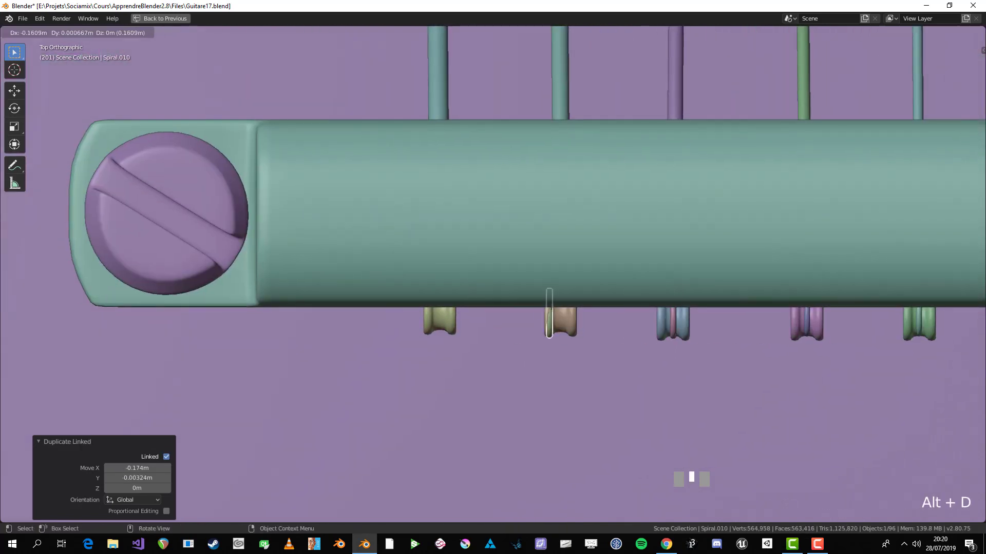
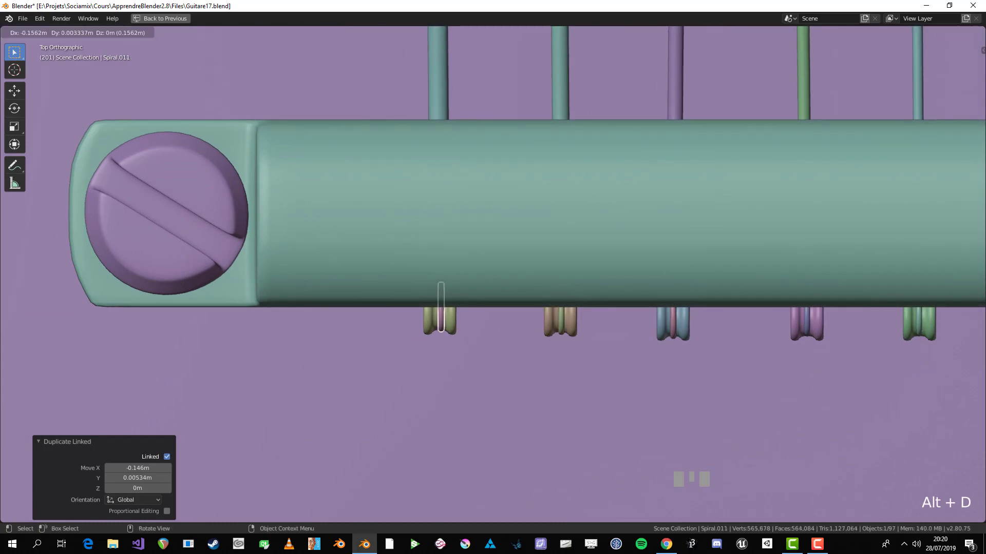
pyautogui.press('Return')
pyautogui.hotkey('alt', 'a')
# - Examine the looped ball ends on the tailpiece and the guitar as a whole
pyautogui.scroll(-5, 456, 308)
pyautogui.moveTo(456, 308); pyautogui.dragTo(514, 205, button='middle')
pyautogui.scroll(-1, 472, 257)
pyautogui.scroll(-2, 513, 205)
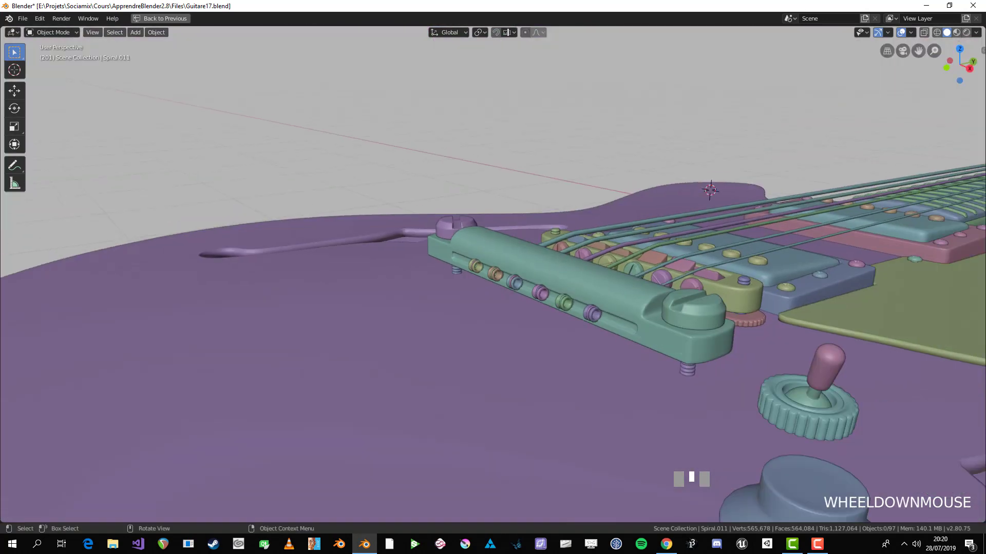
pyautogui.scroll(-4, 493, 277)
pyautogui.scroll(-3, 905, 211)
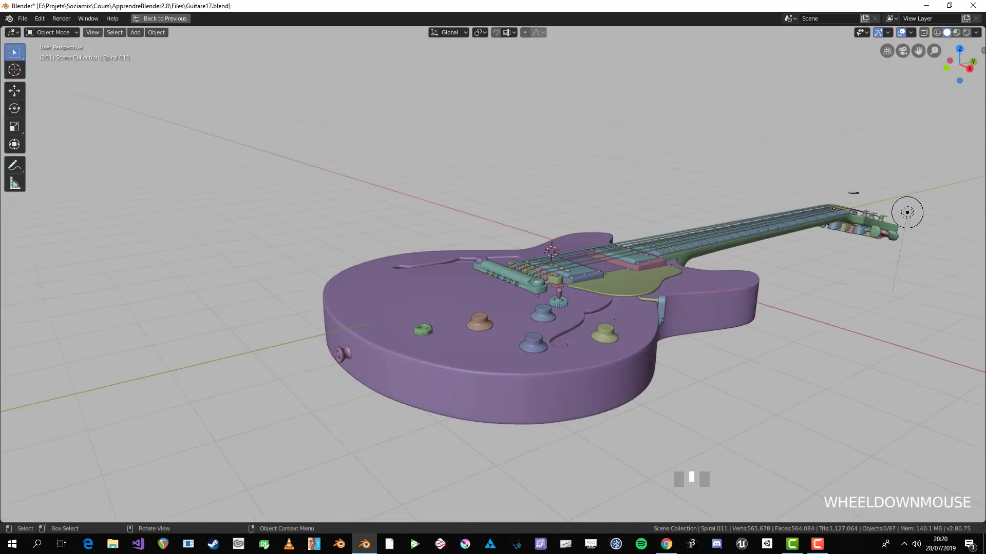
pyautogui.scroll(3, 905, 211)
pyautogui.moveTo(905, 211); pyautogui.dragTo(739, 177, button='middle')
# - Lower the thickest string's end point at the tailpiece by about 0.007 m along Z
pyautogui.scroll(6, 904, 215)
pyautogui.scroll(3, 739, 177)
pyautogui.scroll(1, 452, 285)
pyautogui.click(452, 285)
pyautogui.press('Tab')
pyautogui.moveTo(452, 285); pyautogui.dragTo(375, 295, button='middle')
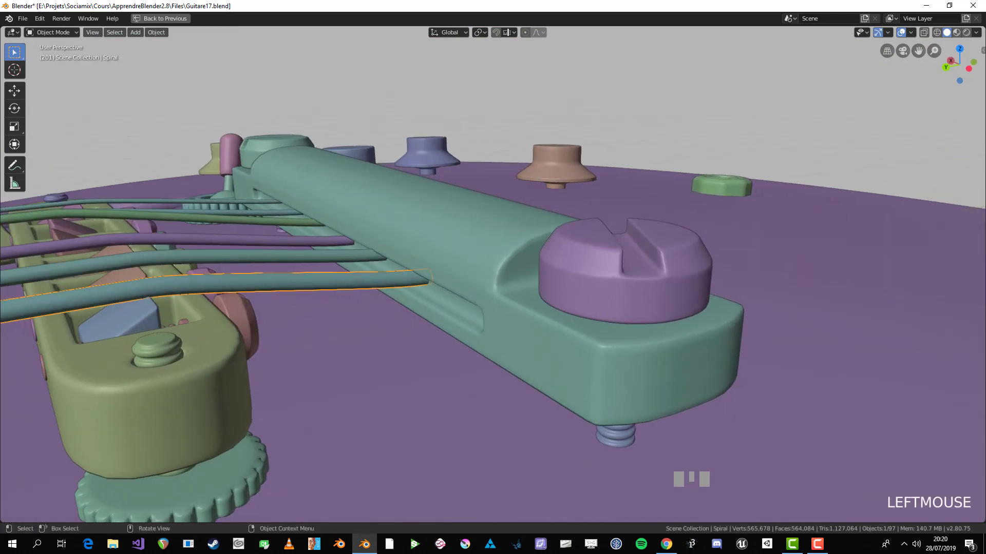
pyautogui.press('Tab')
pyautogui.scroll(2, 454, 282)
pyautogui.press('z')
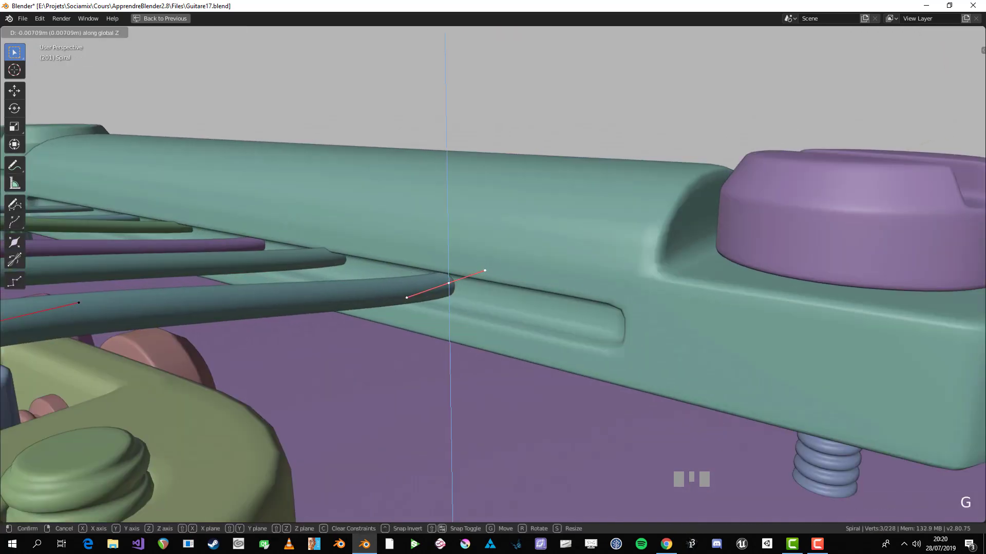
pyautogui.click(455, 290)
pyautogui.press('Tab')
# - Lower the second-thickest string's end point at the tailpiece along Z
pyautogui.click(333, 261)
pyautogui.press('Tab')
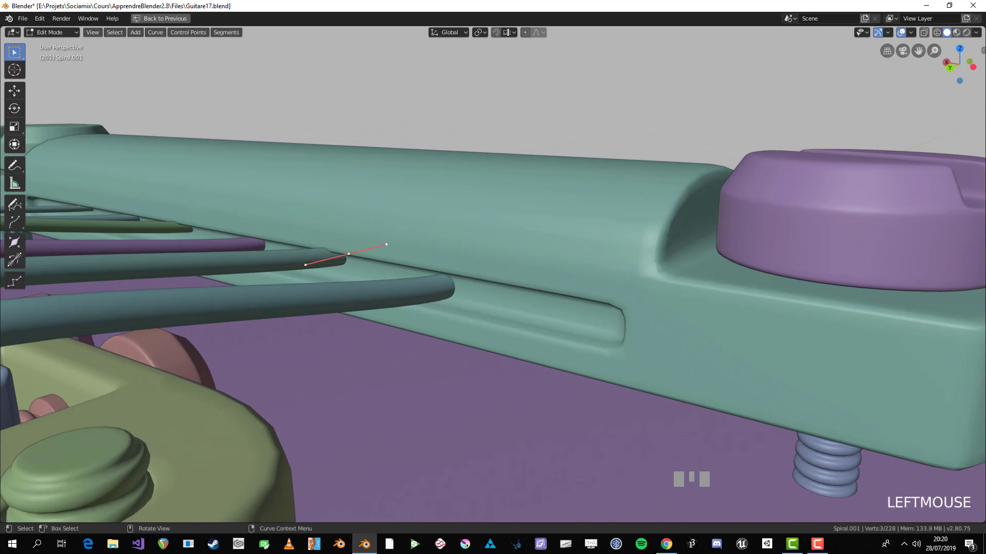
pyautogui.press('g')
pyautogui.press('z')
pyautogui.click(349, 261)
# - Lower the third-thickest, purple string's end point along Z to meet the tailpiece slot
pyautogui.keyDown('shift'); pyautogui.moveTo(349, 262); pyautogui.dragTo(657, 377, button='middle'); pyautogui.keyUp('shift')
pyautogui.press('Tab')
pyautogui.click(549, 354)
pyautogui.press('Tab')
pyautogui.moveTo(550, 354); pyautogui.dragTo(616, 349, button='middle')
pyautogui.moveTo(544, 352); pyautogui.dragTo(646, 354, button='middle')
pyautogui.press('g')
pyautogui.press('z')
pyautogui.click(545, 384)
pyautogui.click(512, 353)
# - Lower the green fourth string's end point 0.0102 m along Z at the tailpiece
pyautogui.press('Tab')
pyautogui.scroll(3, 647, 354)
pyautogui.press('a')
pyautogui.press('a')
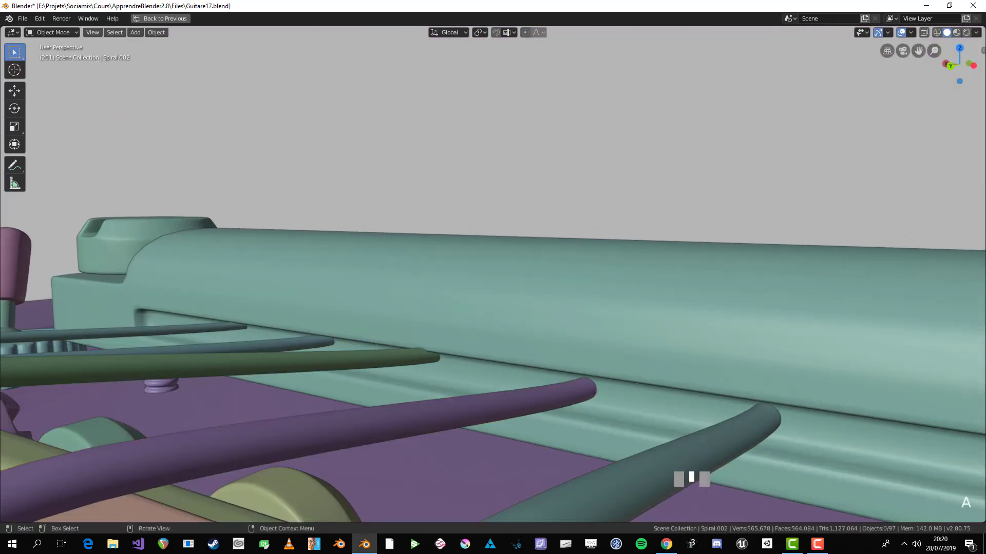
pyautogui.press('g')
pyautogui.press('z')
pyautogui.click(447, 362)
pyautogui.moveTo(448, 362); pyautogui.dragTo(360, 346, button='middle')
pyautogui.moveTo(493, 338); pyautogui.dragTo(277, 334, button='middle')
pyautogui.scroll(-3, 297, 329)
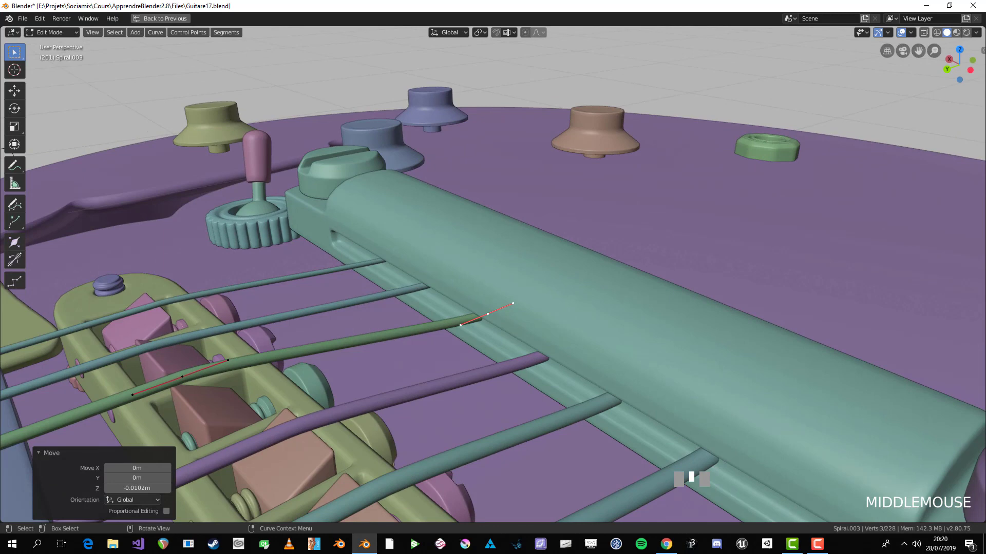
pyautogui.scroll(2, 493, 277)
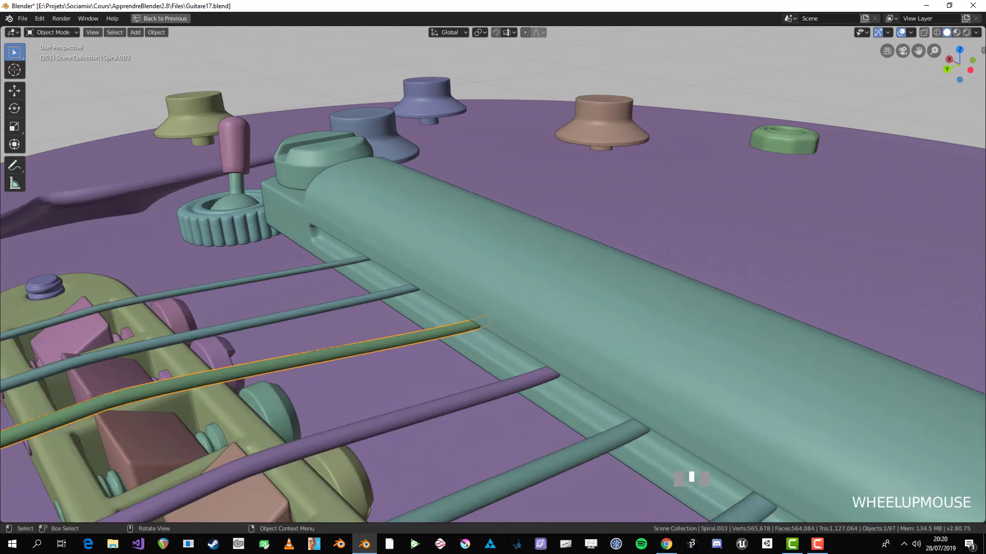
# - Lower the second-thinnest string's tailpiece end point 0.00749 m along Z
pyautogui.press('Tab')
pyautogui.moveTo(417, 275); pyautogui.dragTo(329, 359, button='middle')
pyautogui.press('g')
pyautogui.press('z')
pyautogui.press('Return')
pyautogui.press('g')
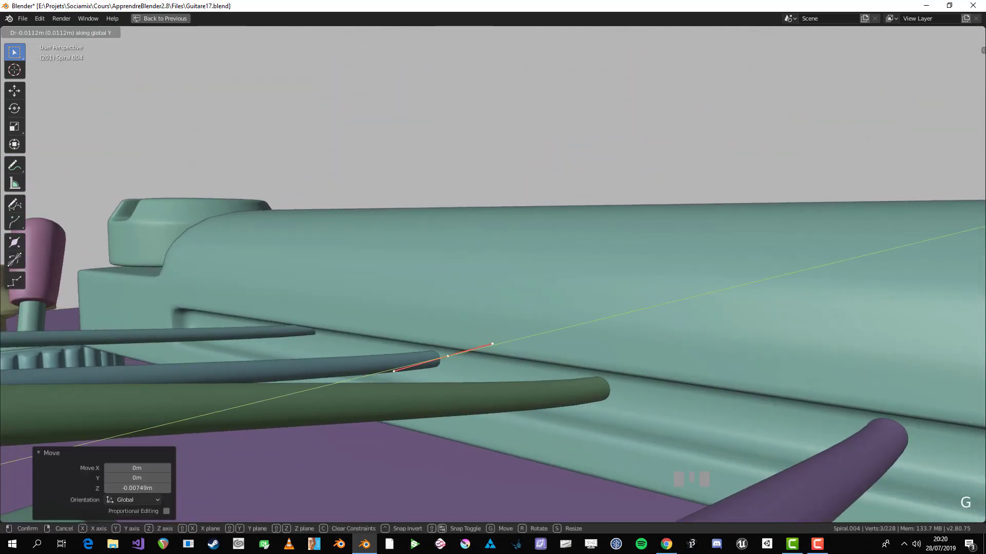
pyautogui.press('Escape')
# - Lower the thinnest string's tailpiece end point about 0.007 m along Z
pyautogui.press('Tab')
pyautogui.click(308, 334)
pyautogui.press('Tab')
pyautogui.press('g')
pyautogui.press('z')
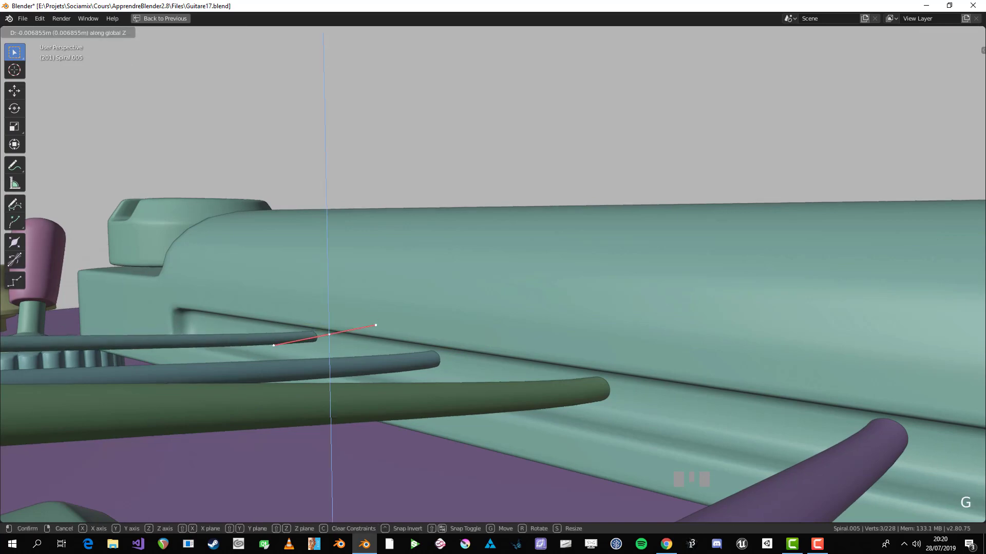
pyautogui.press('Return')
# - Lower the two thinnest strings' bend points onto their bridge saddles along Z, the second-thinnest string's by about 0.008 m
pyautogui.press('Tab')
pyautogui.keyDown('shift'); pyautogui.moveTo(329, 359); pyautogui.dragTo(492, 298, button='middle'); pyautogui.keyUp('shift')
pyautogui.scroll(2, 493, 298)
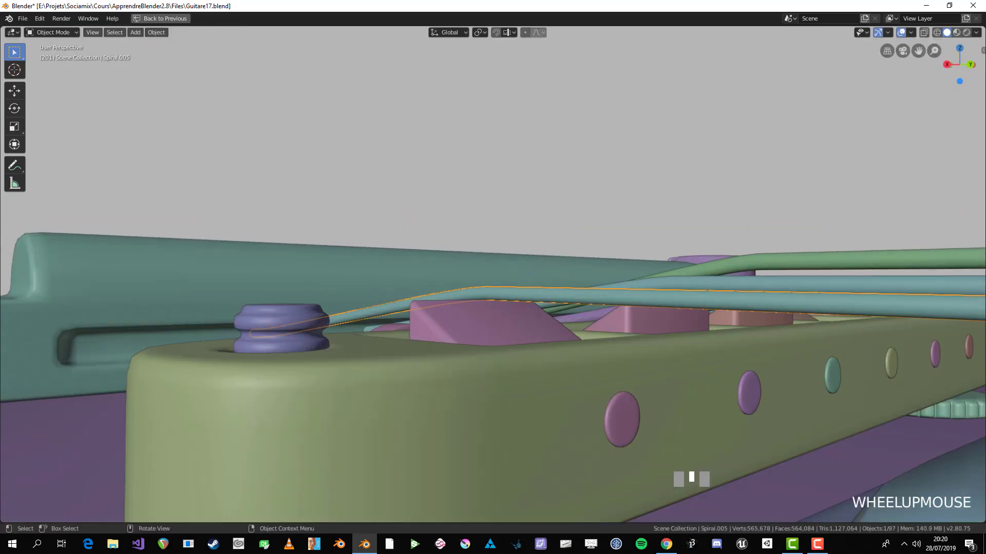
pyautogui.press('Tab')
pyautogui.moveTo(308, 333); pyautogui.dragTo(306, 331, button='middle')
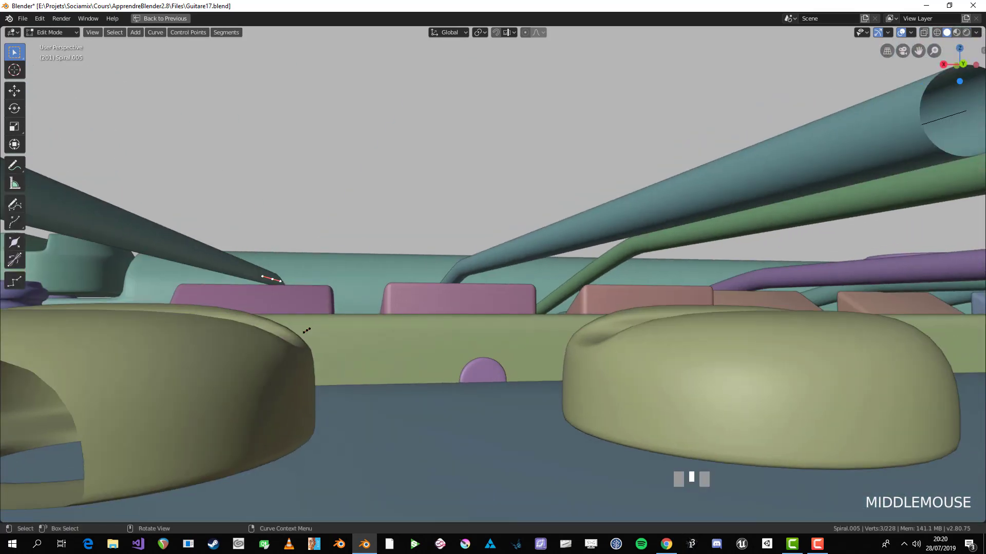
pyautogui.press('g')
pyautogui.press('z')
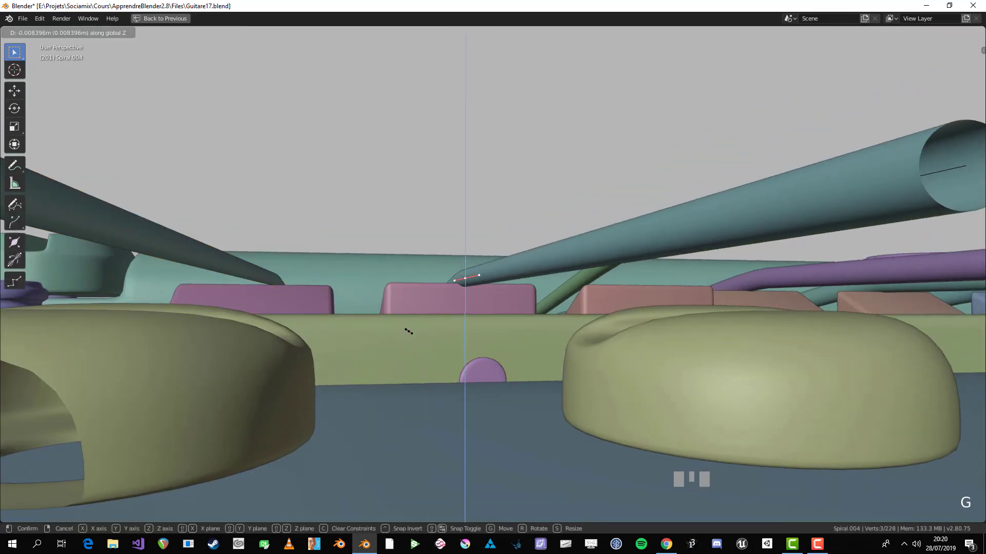
pyautogui.click(408, 331)
pyautogui.press('Tab')
# - Lower the green string's bend point about 0.03 m along Z onto its bridge saddle
pyautogui.moveTo(408, 331); pyautogui.dragTo(442, 329, button='middle')
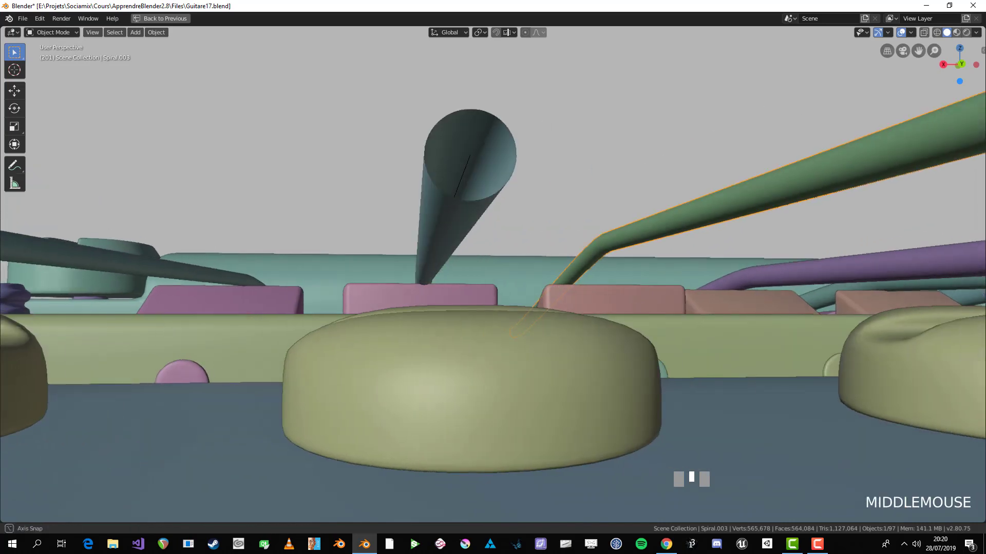
pyautogui.press('g')
pyautogui.press('z')
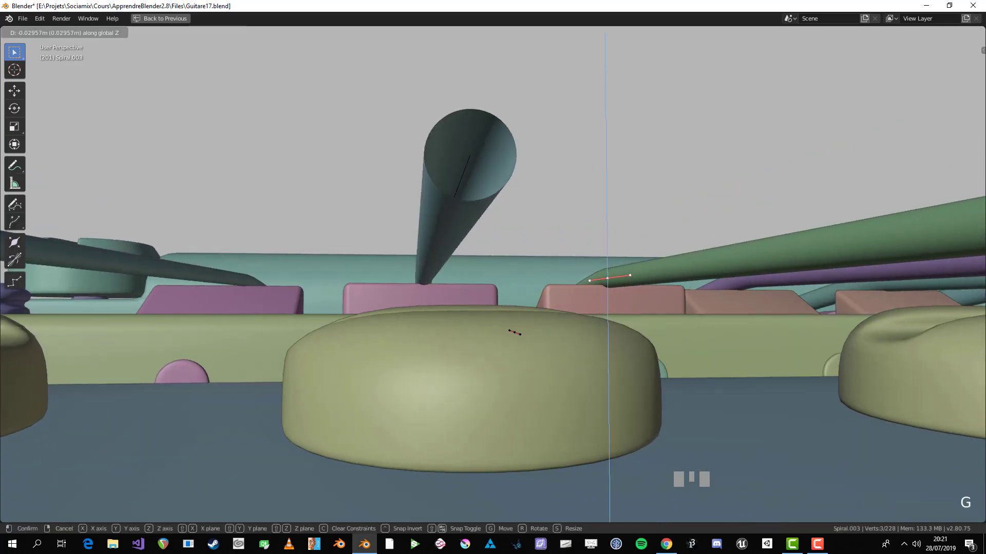
pyautogui.click(514, 333)
pyautogui.moveTo(514, 333); pyautogui.dragTo(519, 328, button='middle')
pyautogui.press('Tab')
# - Lower the purple string's bend point 0.00189 m along Z and shift it about 0.003 m along X over its saddle
pyautogui.press('Tab')
pyautogui.click(737, 310)
pyautogui.press('g')
pyautogui.press('z')
pyautogui.click(737, 311)
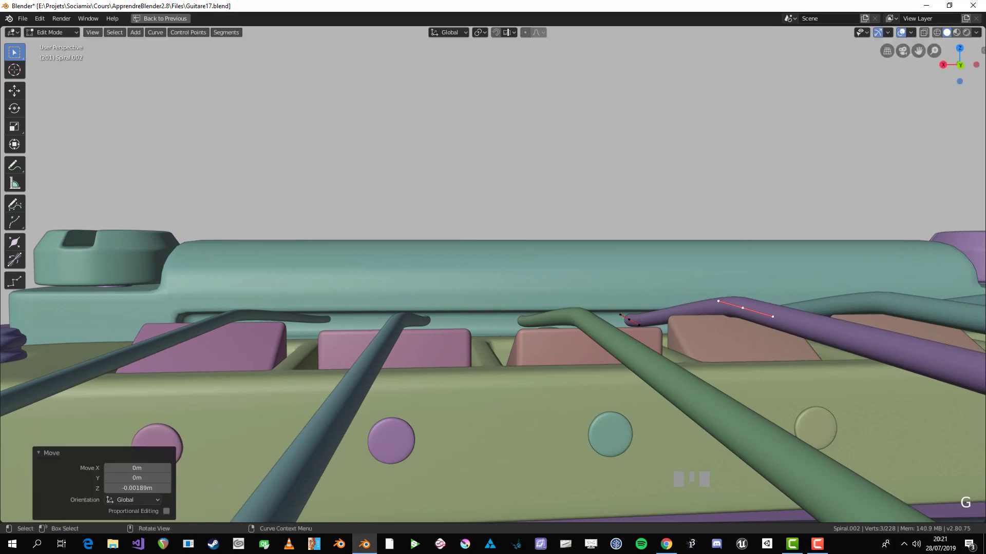
pyautogui.moveTo(737, 311); pyautogui.dragTo(616, 216, button='middle')
pyautogui.scroll(2, 616, 215)
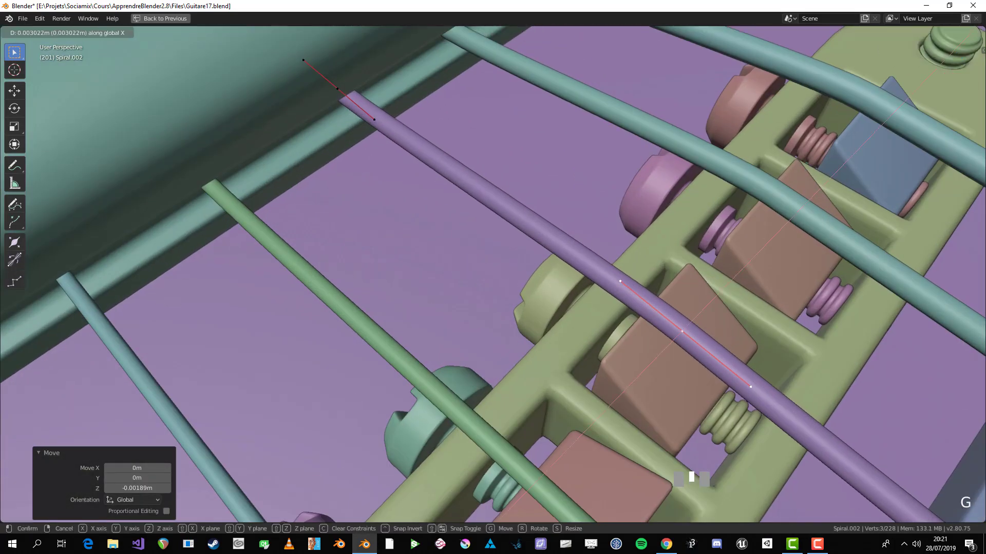
pyautogui.press('g')
pyautogui.press('y')
pyautogui.click(611, 221)
pyautogui.press('Tab')
# - Shift the second-thickest string's bend point about 0.013 m along Y over its bridge saddle
pyautogui.moveTo(611, 221); pyautogui.dragTo(585, 118, button='middle')
pyautogui.scroll(-1, 585, 118)
pyautogui.moveTo(586, 205); pyautogui.dragTo(745, 267, button='middle')
pyautogui.click(771, 272)
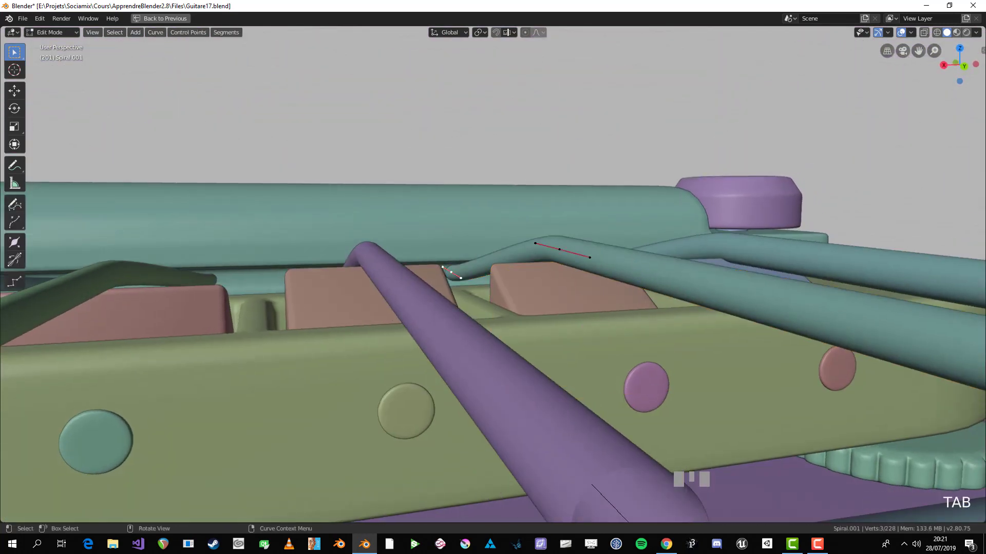
pyautogui.moveTo(590, 485); pyautogui.dragTo(560, 405, button='middle')
pyautogui.press('g')
pyautogui.press('y')
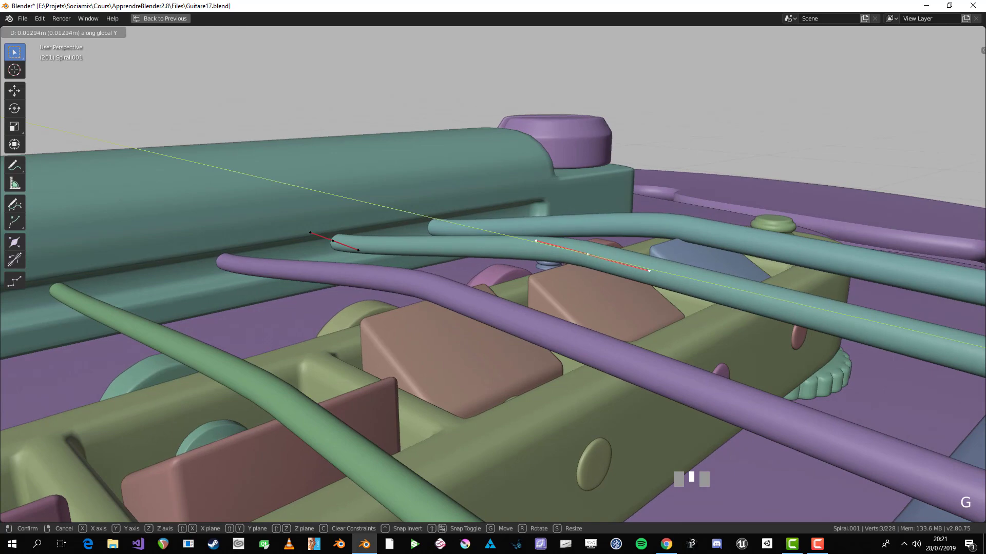
pyautogui.click(611, 257)
pyautogui.press('Tab')
# - Reposition the thickest string's bend point over its bridge saddle
pyautogui.moveTo(611, 257); pyautogui.dragTo(569, 238, button='middle')
pyautogui.click(637, 237)
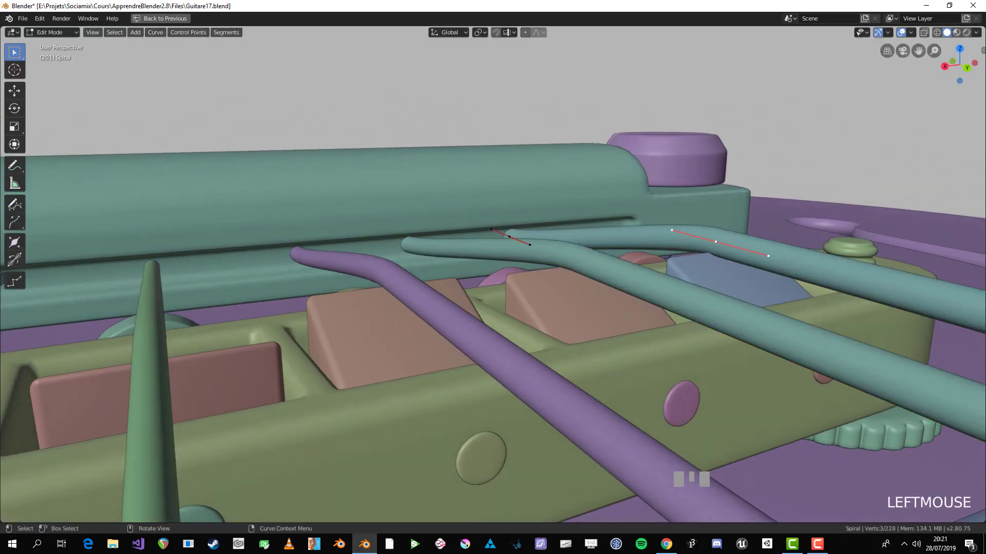
pyautogui.press('g')
pyautogui.click(642, 247)
pyautogui.press('Tab')
# - Deselect everything and examine the strings' path from the tailpiece to the headstock in side view
pyautogui.scroll(-8, 642, 246)
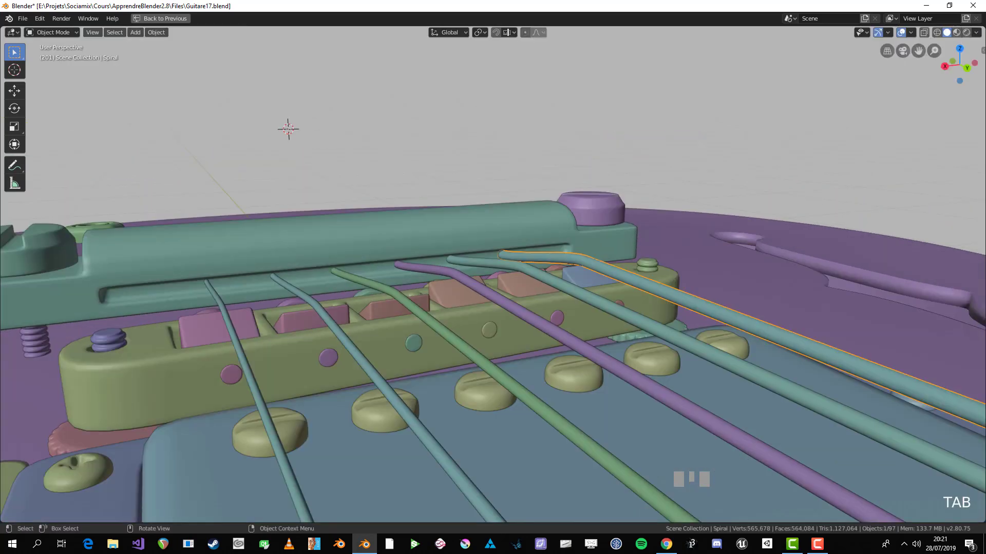
pyautogui.moveTo(642, 247); pyautogui.dragTo(719, 200, button='middle')
pyautogui.hotkey('alt', 'a')
pyautogui.press('KP_3')
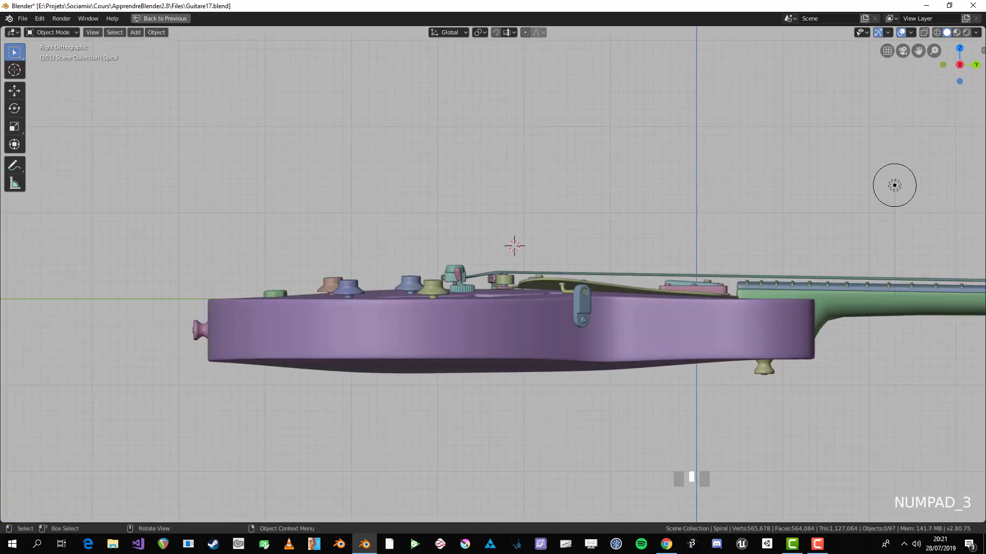
pyautogui.keyDown('shift'); pyautogui.moveTo(891, 182); pyautogui.dragTo(288, 169, button='middle'); pyautogui.keyUp('shift')
pyautogui.scroll(-3, 472, 178)
pyautogui.scroll(3, 146, 95)
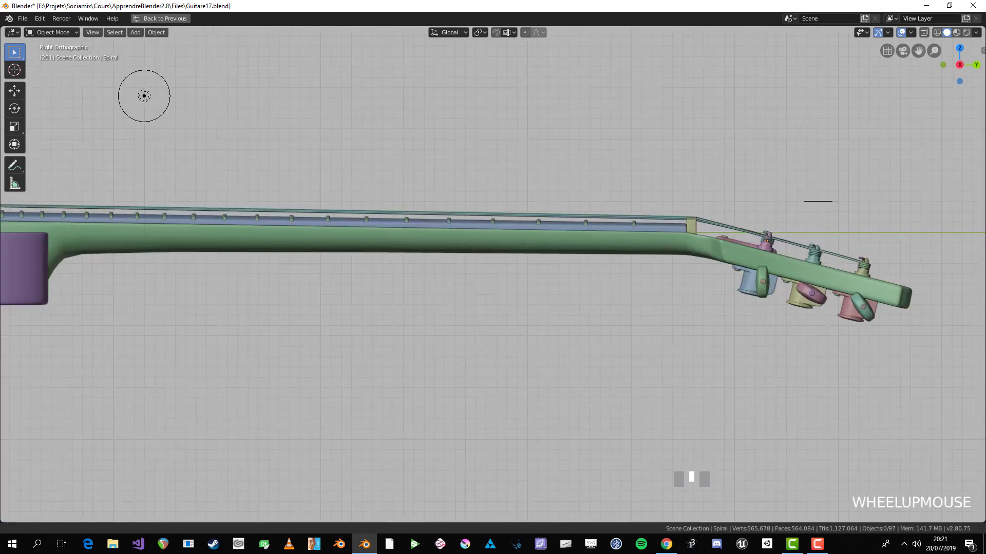
pyautogui.scroll(-3, 222, 177)
pyautogui.keyDown('shift'); pyautogui.moveTo(226, 177); pyautogui.dragTo(503, 431, button='middle'); pyautogui.keyUp('shift')
pyautogui.scroll(3, 666, 282)
pyautogui.scroll(3, 641, 240)
pyautogui.scroll(-3, 770, 252)
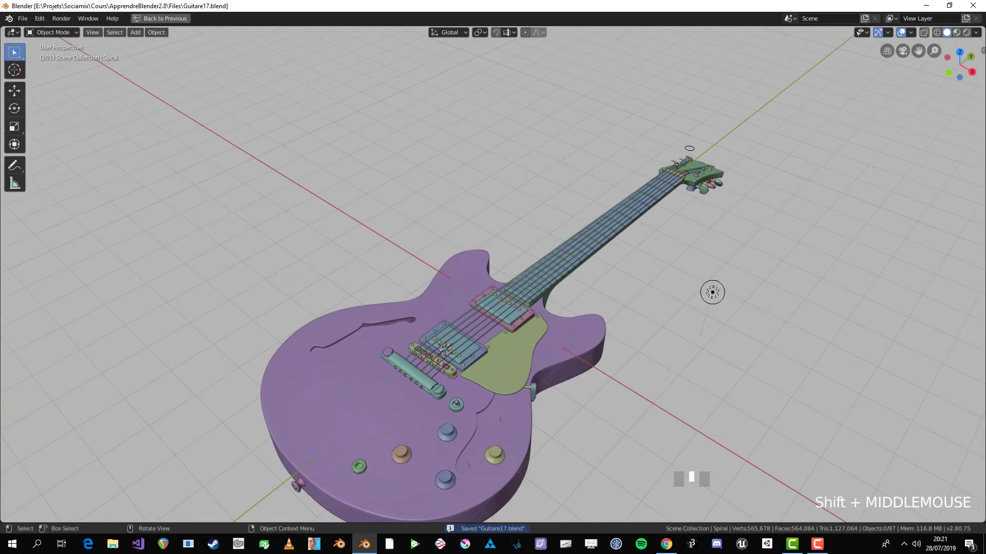
# - View the whole guitar from above and preview it in rendered shading
pyautogui.scroll(-3, 662, 288)
pyautogui.moveTo(612, 282); pyautogui.dragTo(536, 416, button='middle')
pyautogui.press('KP_7')
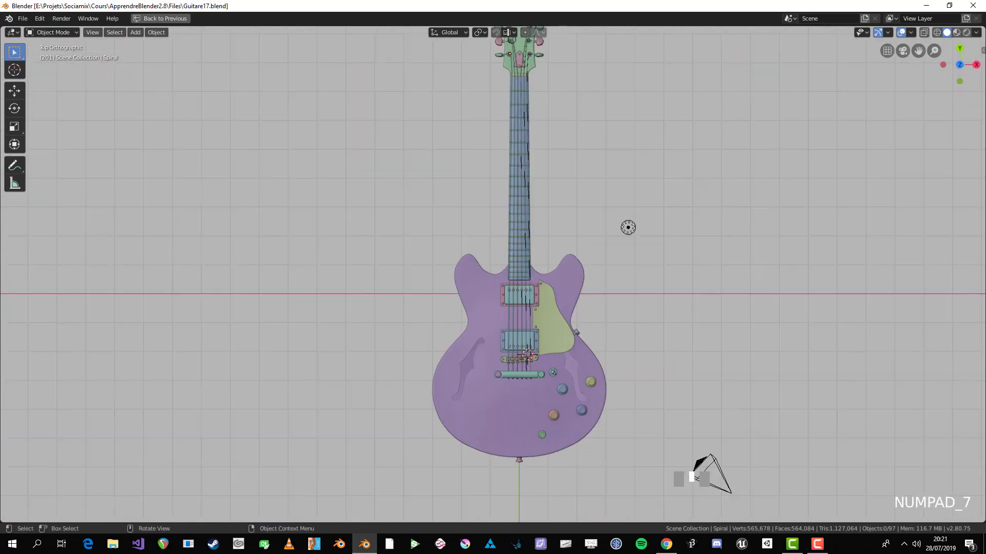
pyautogui.keyDown('shift'); pyautogui.moveTo(628, 227); pyautogui.dragTo(618, 288, button='middle'); pyautogui.keyUp('shift')
pyautogui.scroll(-1, 598, 286)
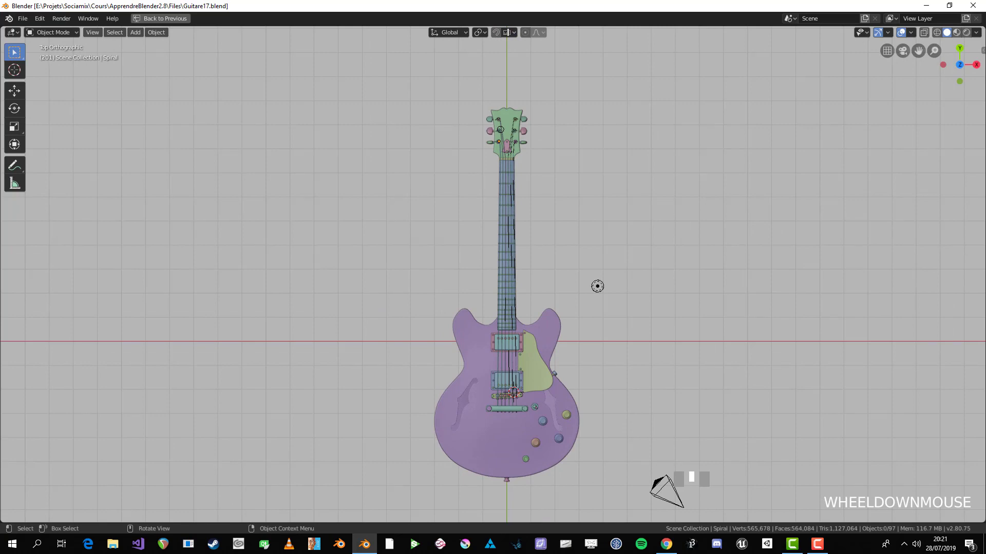
pyautogui.press('z')
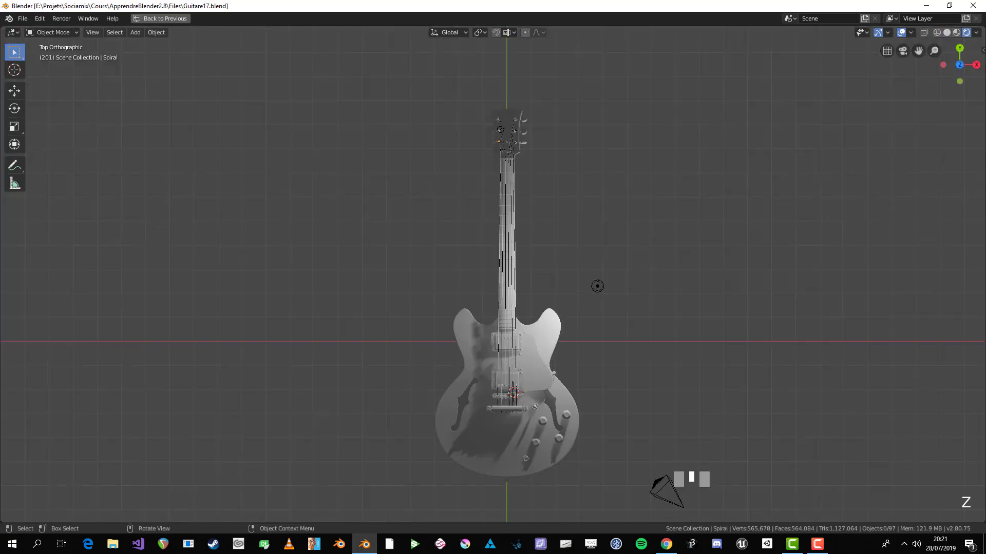
pyautogui.moveTo(597, 286); pyautogui.dragTo(430, 336, button='middle')
pyautogui.scroll(1, 550, 352)
pyautogui.scroll(3, 605, 307)
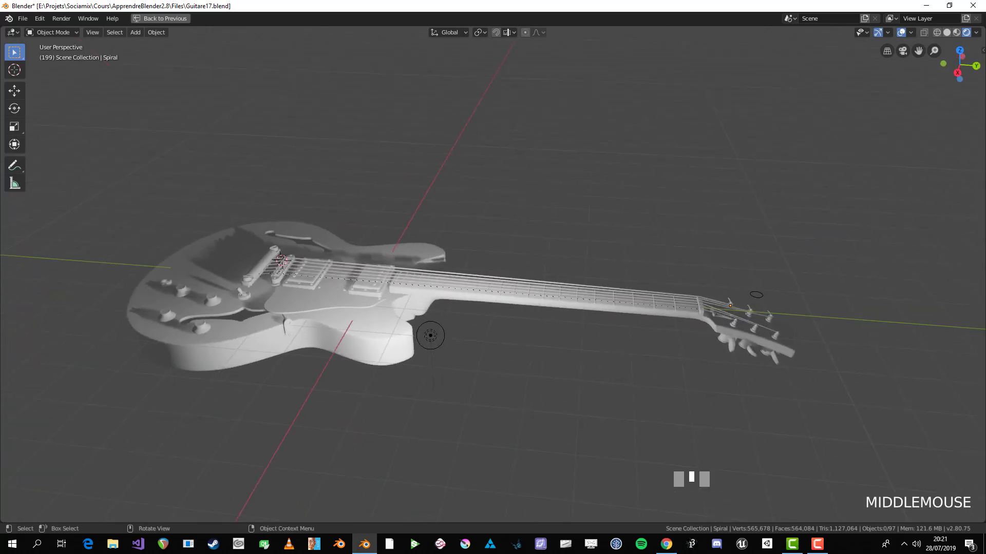
# - Move the point light 0.561 m in X, -4.59 m in Y and 0.183 m in Z toward the guitar's body
pyautogui.click(430, 336)
pyautogui.press('g')
pyautogui.click(175, 327)
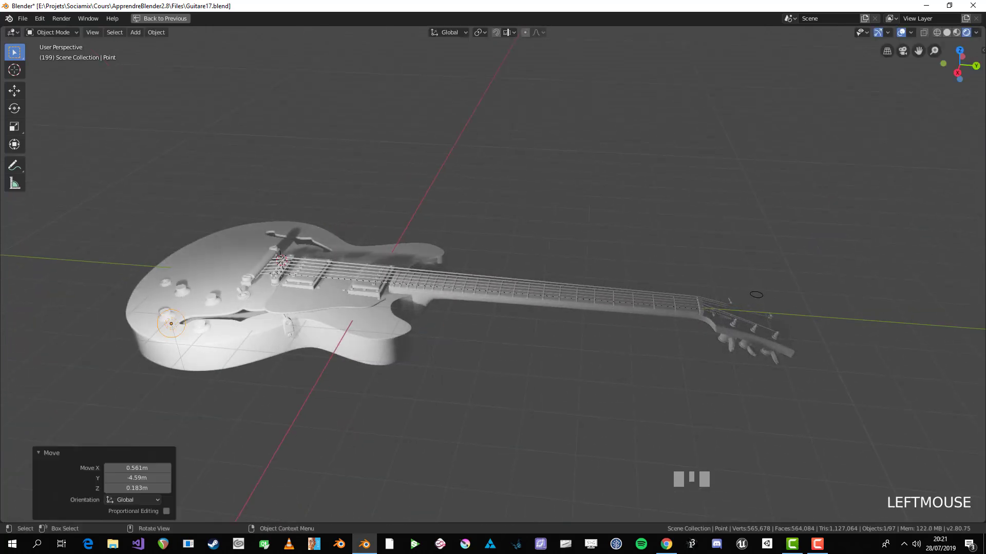
pyautogui.moveTo(175, 326); pyautogui.dragTo(360, 337, button='middle')
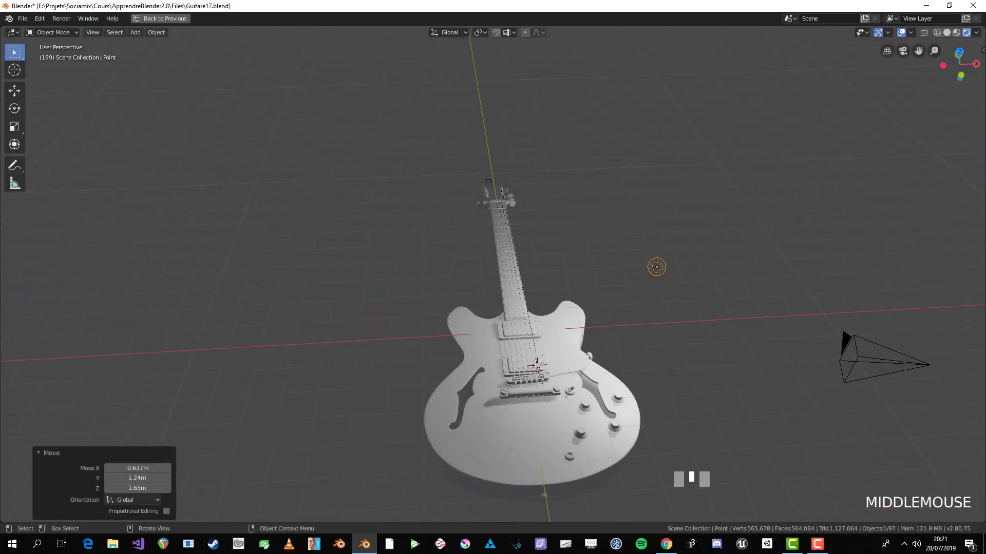
# - Move the point light around the guitar to test the lighting, finishing with -0.17 m in X, 0.836 m in Y and -1.03 m in Z
pyautogui.press('g')
pyautogui.click(264, 277)
pyautogui.moveTo(264, 277); pyautogui.dragTo(137, 444, button='middle')
pyautogui.press('g')
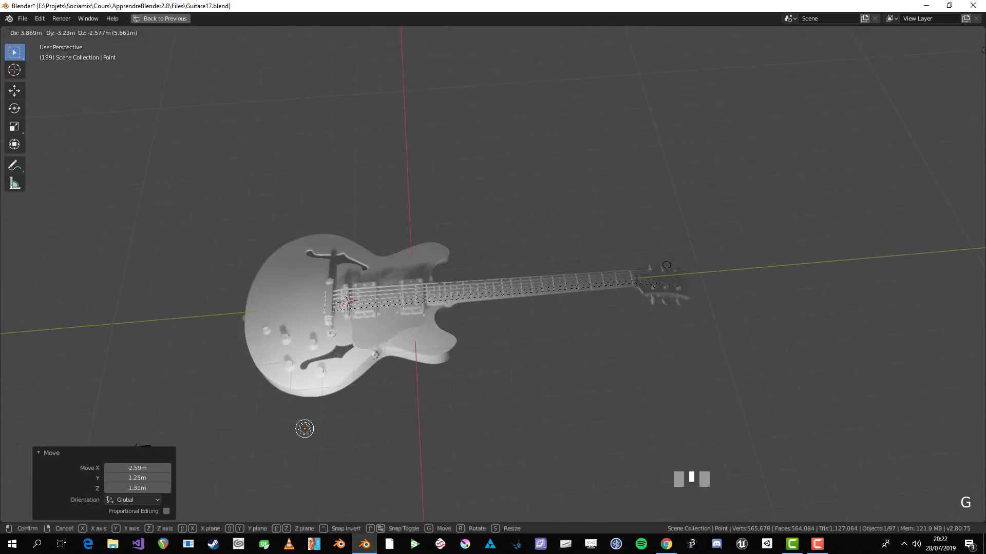
pyautogui.press('Return')
pyautogui.moveTo(604, 325); pyautogui.dragTo(545, 287, button='middle')
pyautogui.press('g')
pyautogui.click(564, 248)
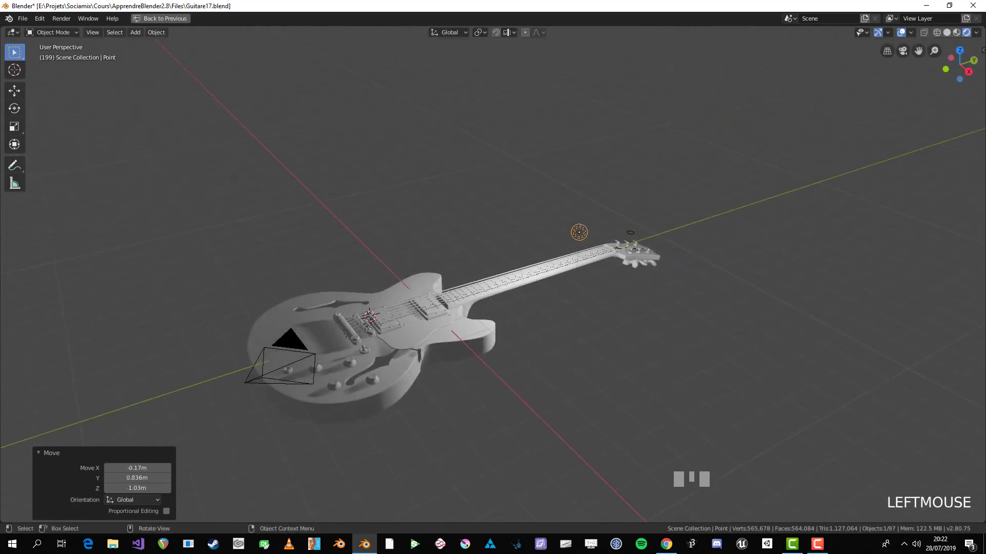
# - Return the viewport to solid shading and save the file
pyautogui.moveTo(563, 248); pyautogui.dragTo(557, 267, button='middle')
pyautogui.scroll(1, 557, 267)
pyautogui.press('z')
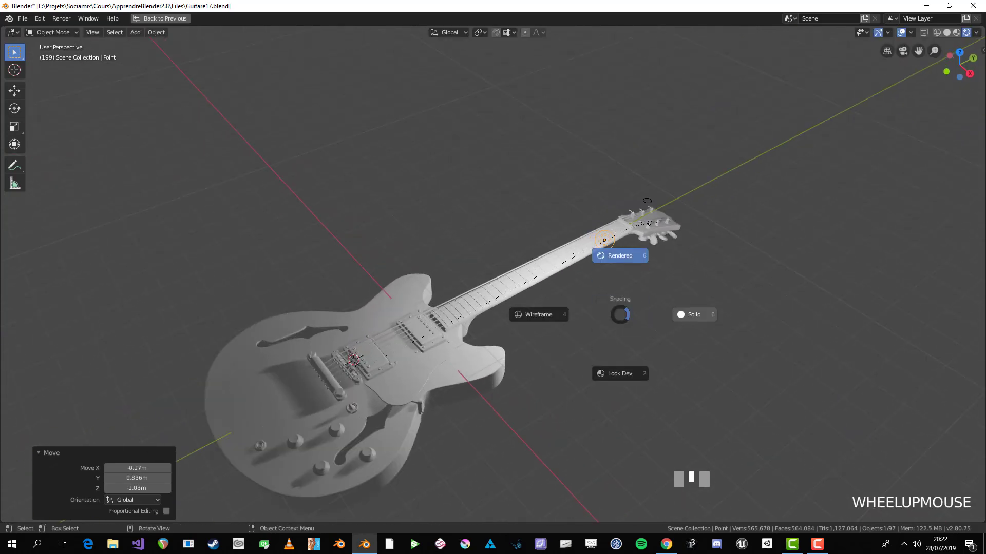
pyautogui.click(694, 313)
pyautogui.moveTo(694, 312)
pyautogui.mouseDown(button='middle')
pyautogui.moveTo(682, 308)
pyautogui.moveTo(713, 280)
pyautogui.mouseUp(button='middle')
pyautogui.hotkey('ctrl', 's')
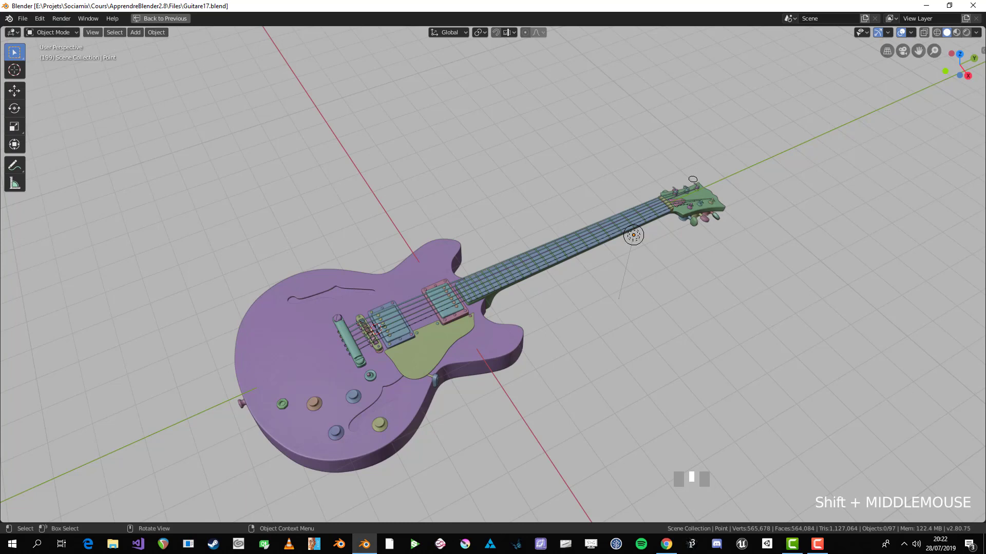
pyautogui.moveTo(493, 278); pyautogui.dragTo(601, 359, button='middle')
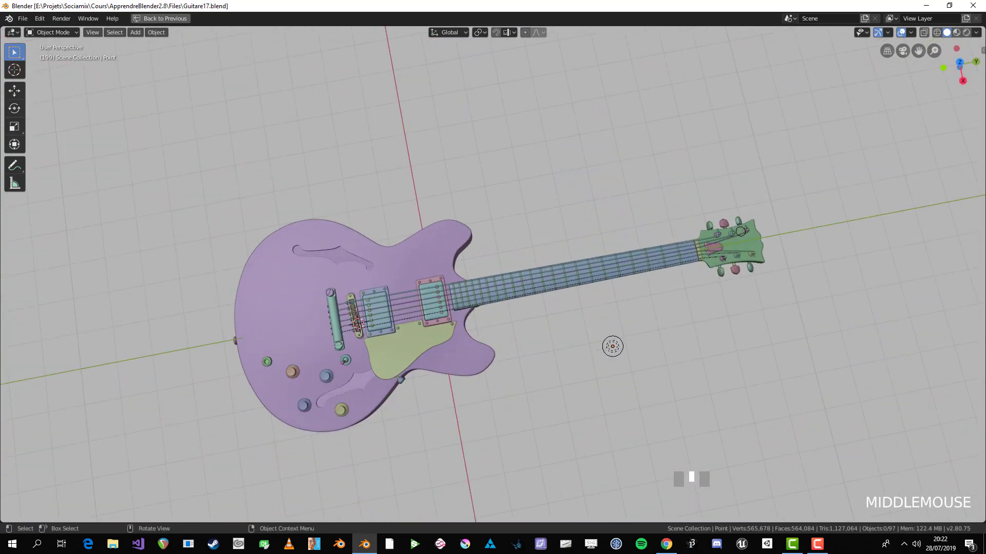